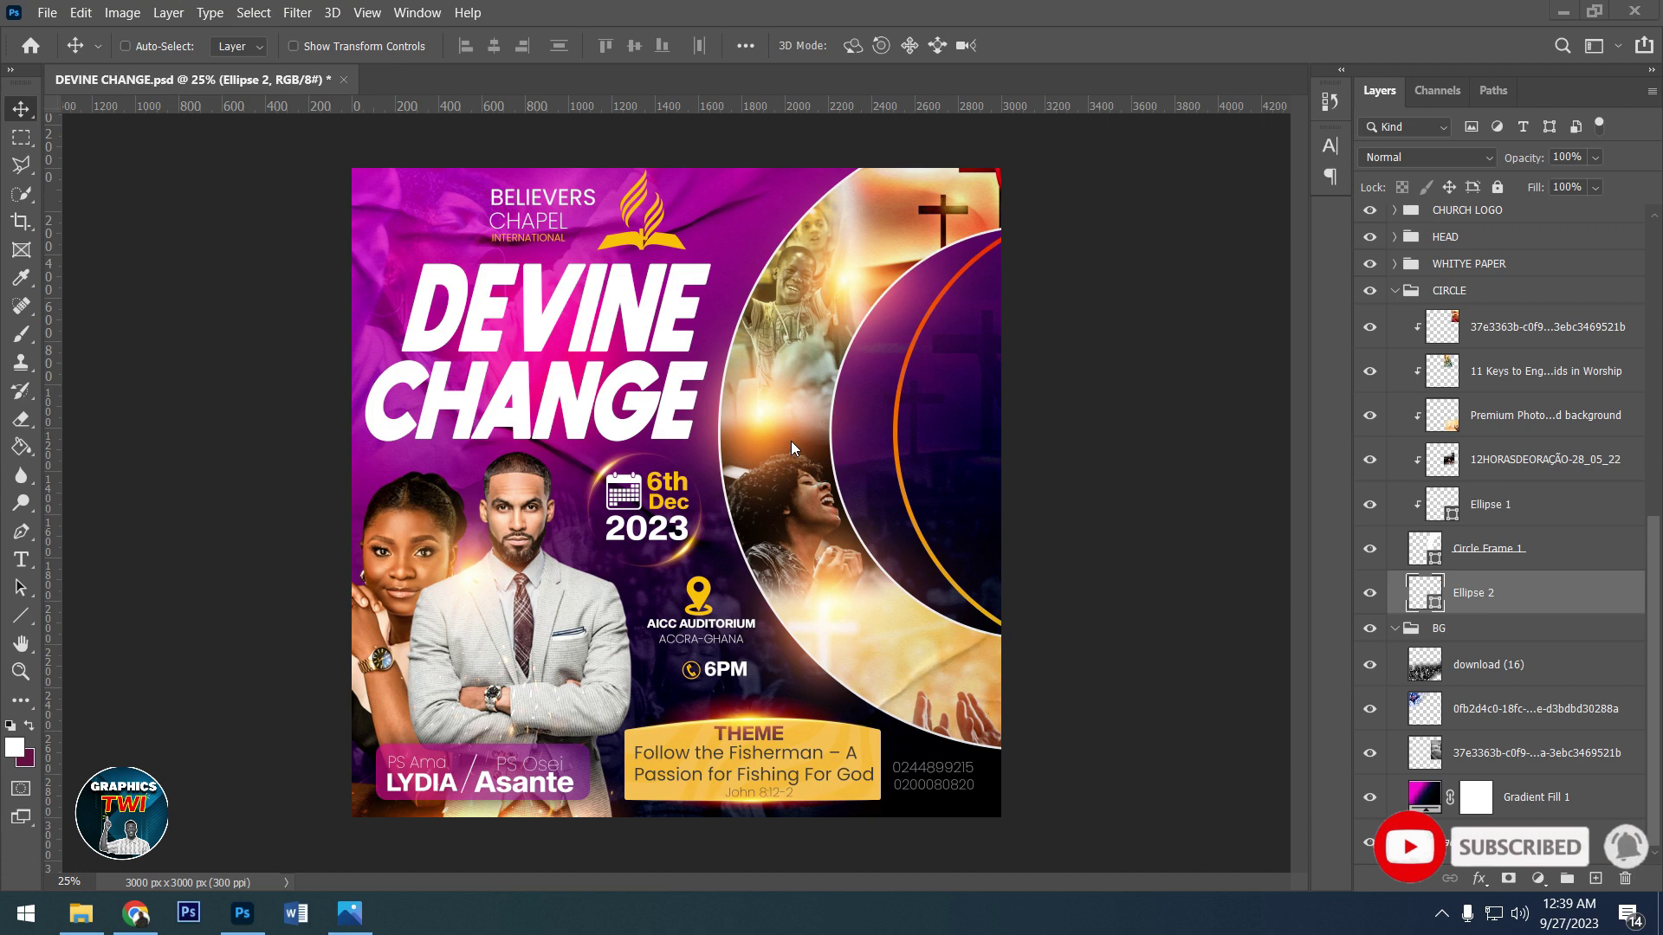
# - Check the image folder, close DEVINE CHANGE.psd without saving, and start a new document
pyautogui.click(102, 920)
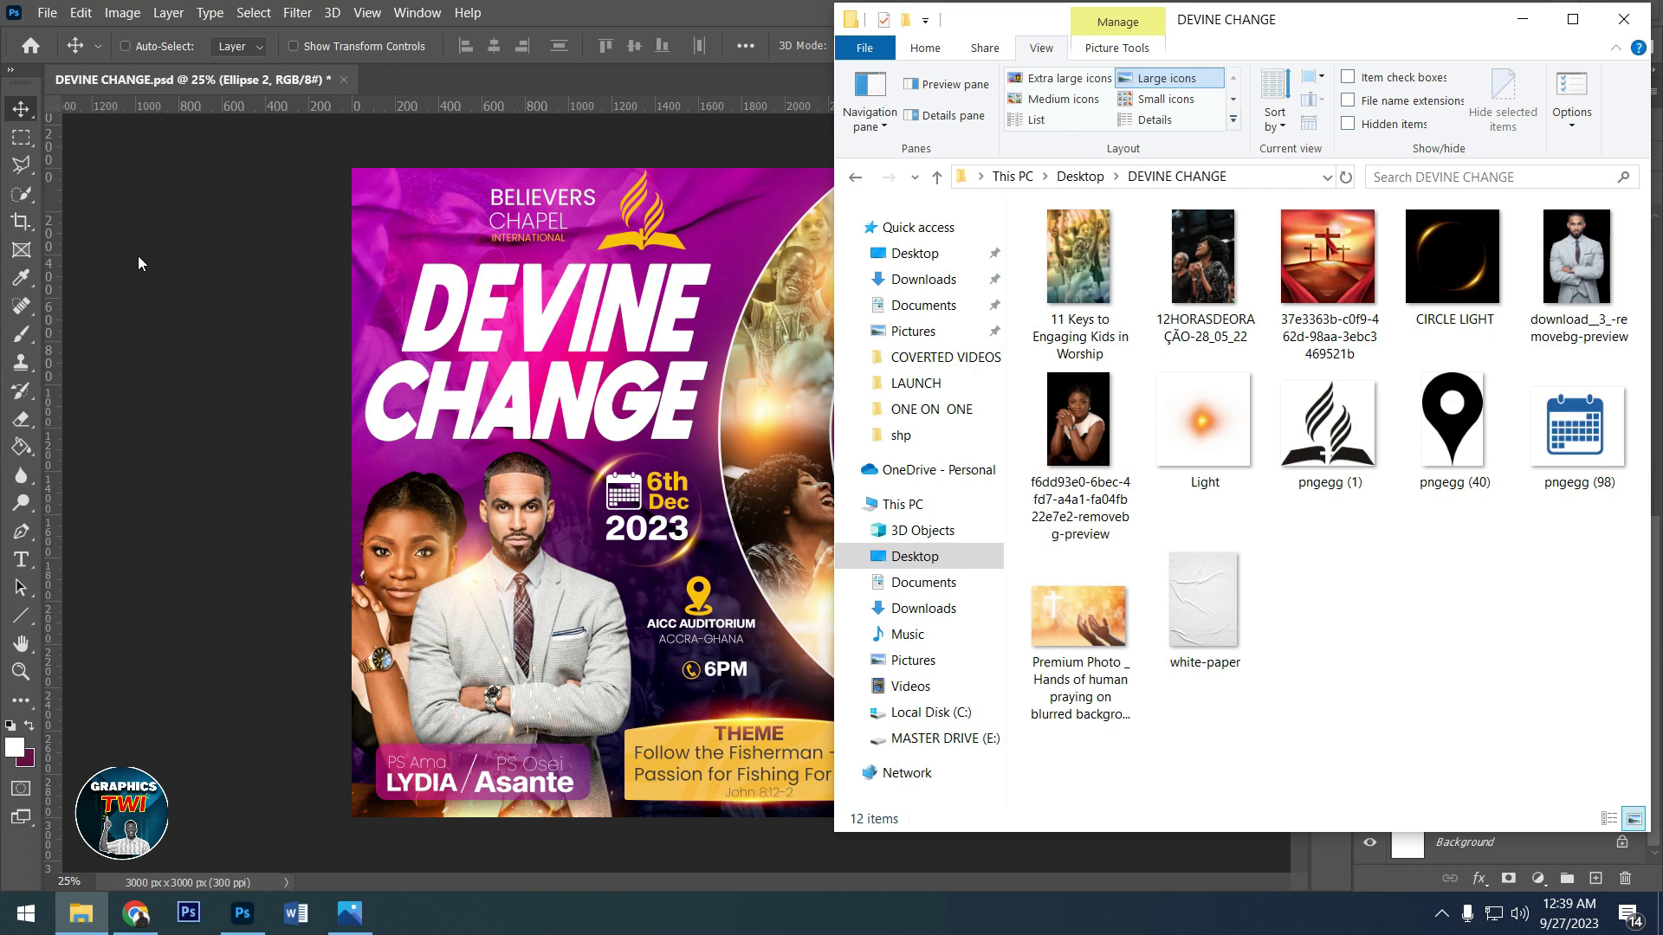
pyautogui.click(346, 81)
pyautogui.click(876, 363)
pyautogui.click(46, 12)
pyautogui.click(69, 35)
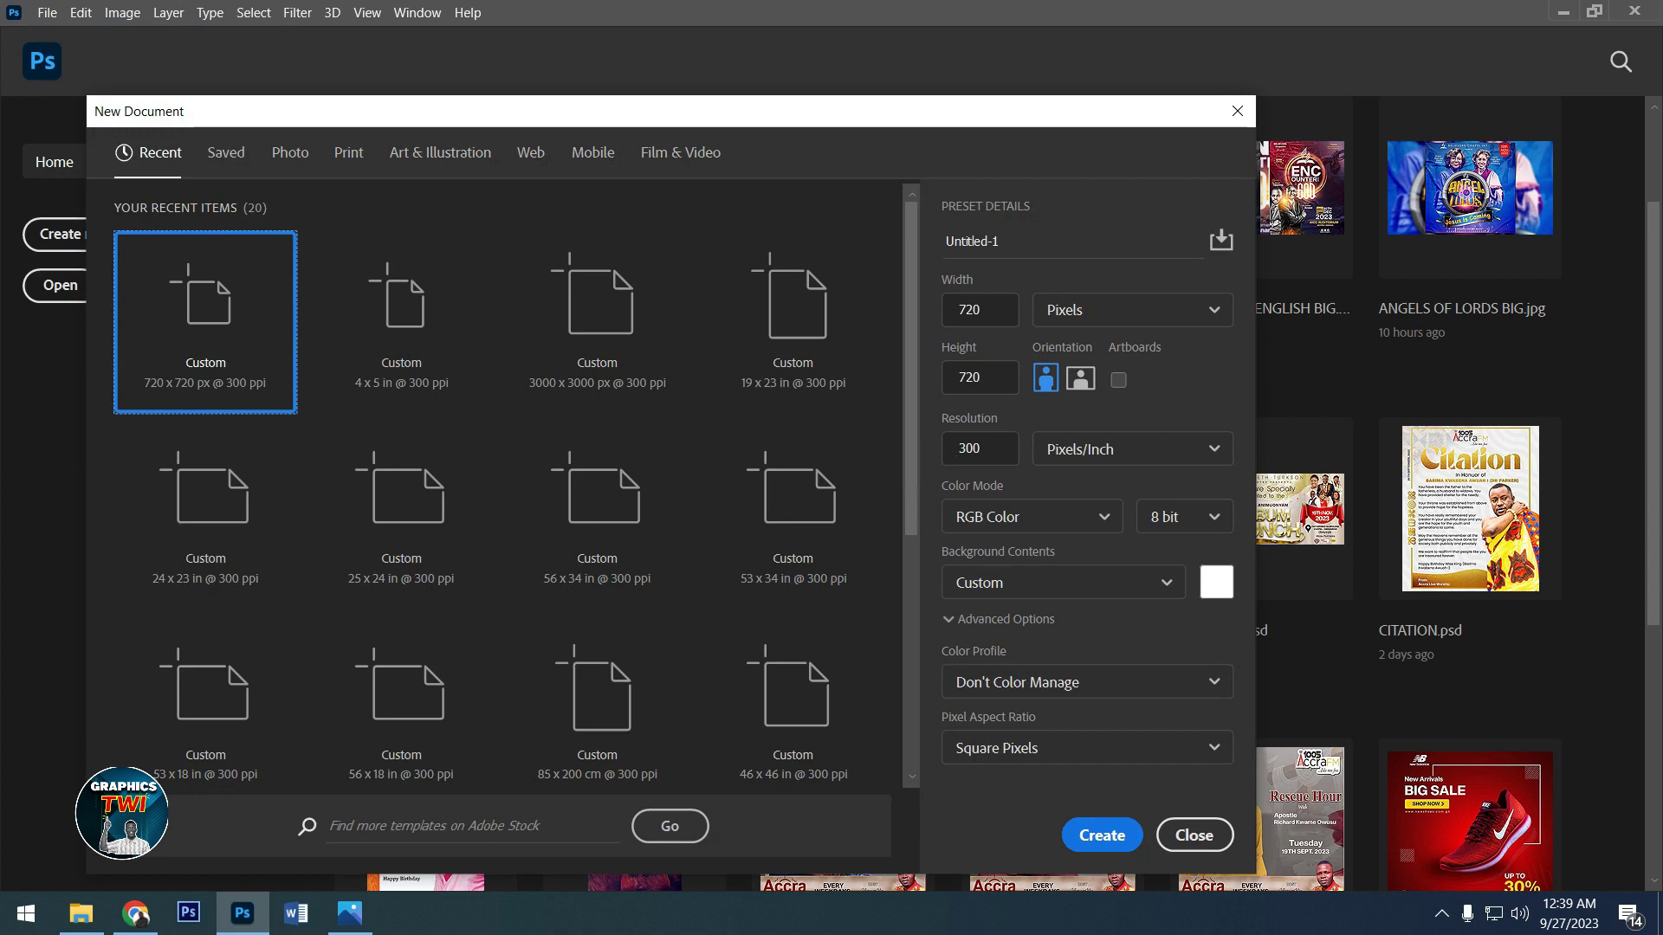
# - Create the blank 720 × 720 px, 300 ppi document with default white background
pyautogui.click(1102, 835)
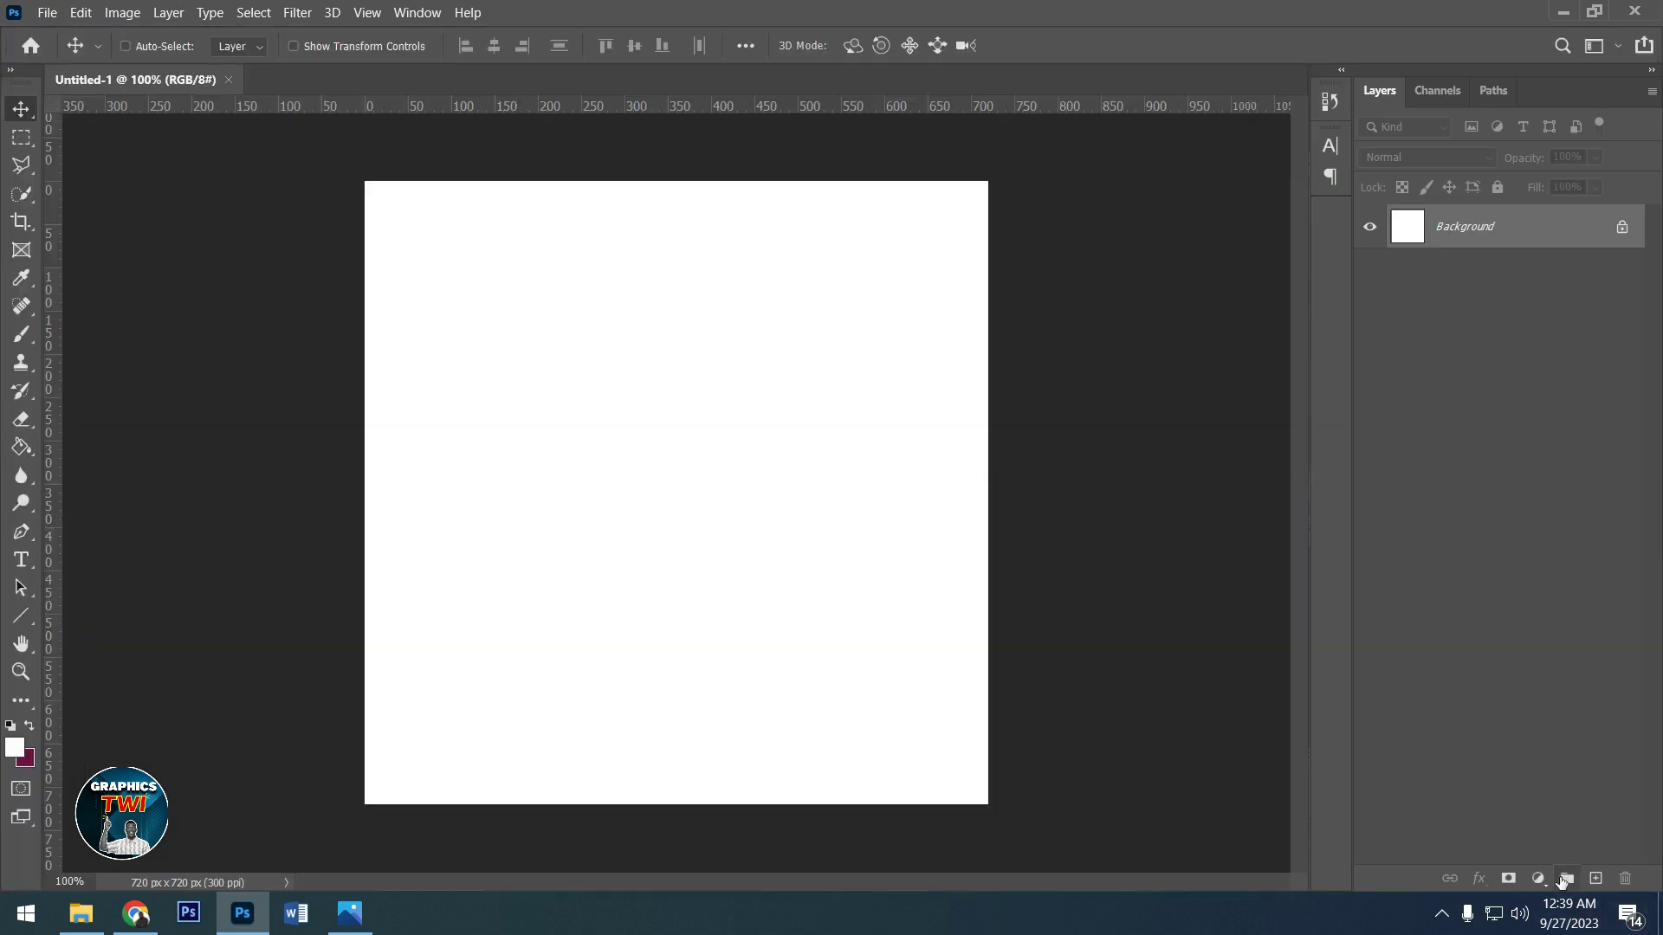
pyautogui.click(1539, 878)
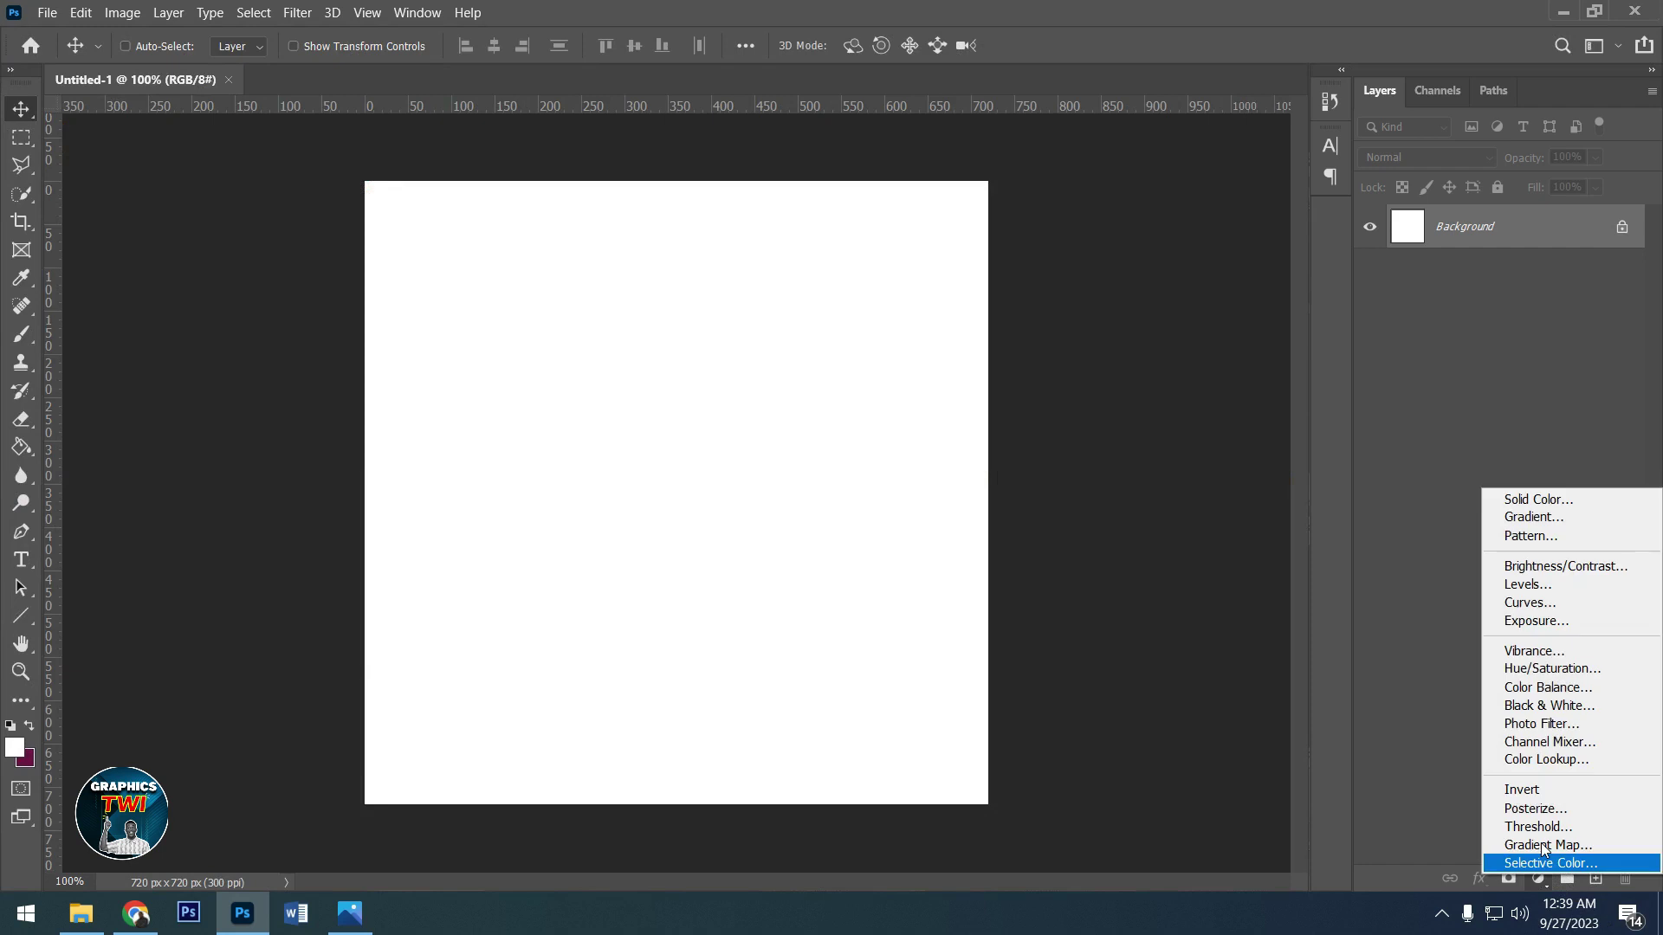
# - Add a Gradient fill from the Black, White preset with the left stop set to cc00ff
pyautogui.click(1517, 518)
pyautogui.click(829, 396)
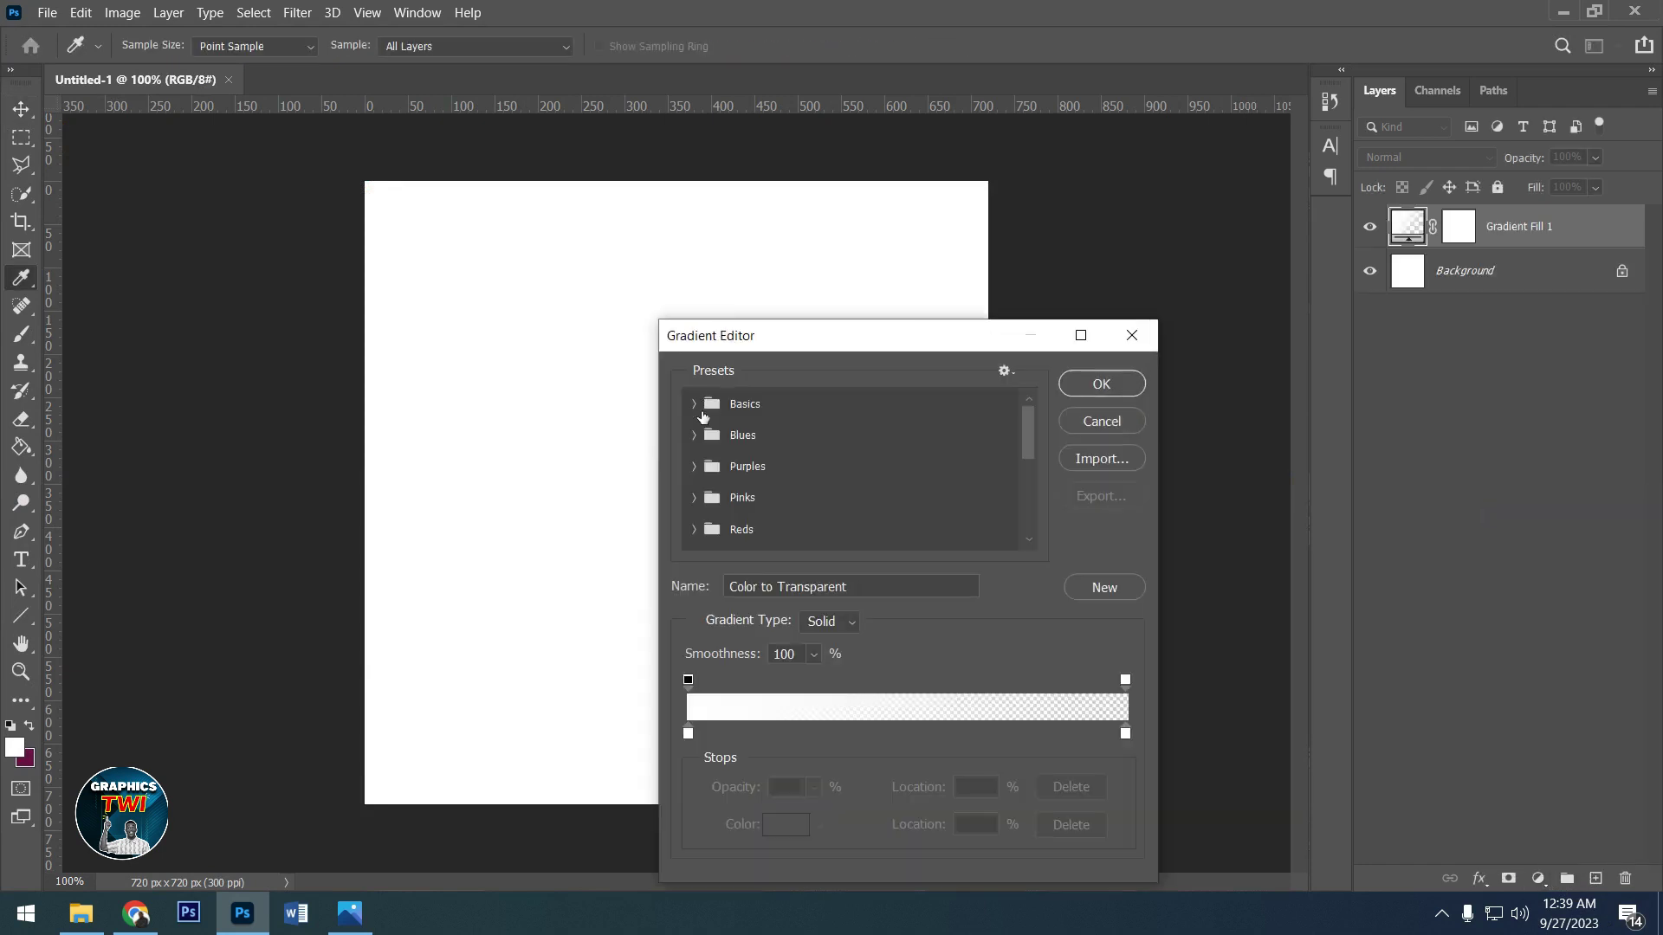
pyautogui.click(695, 404)
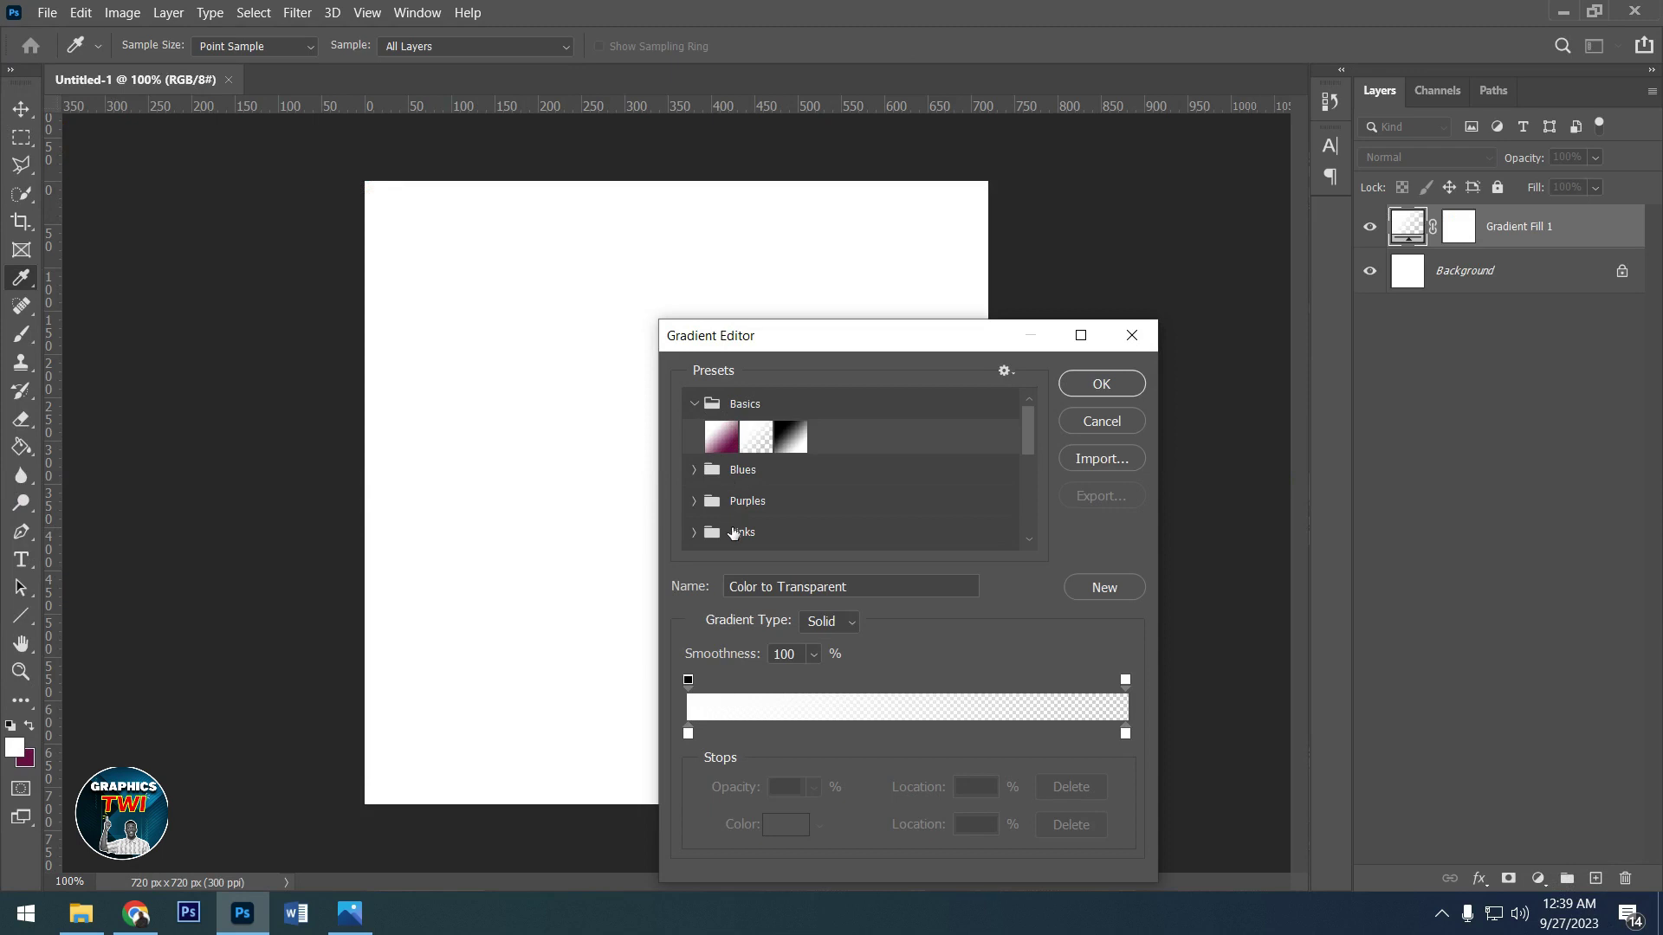
pyautogui.click(790, 437)
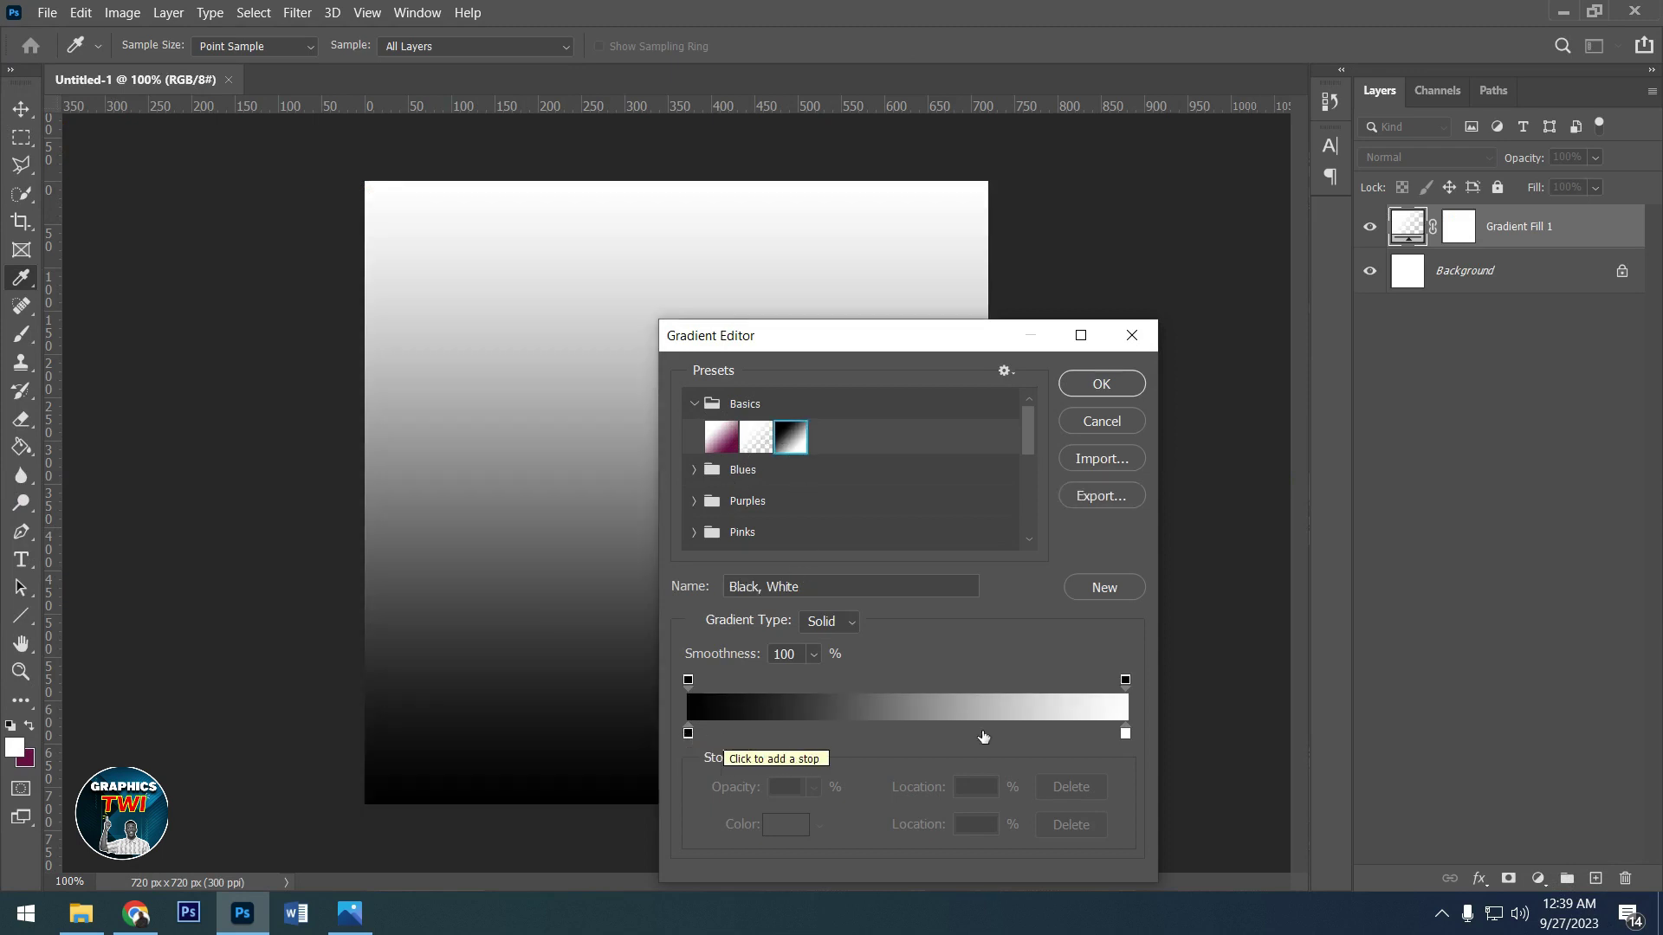
pyautogui.doubleClick(689, 734)
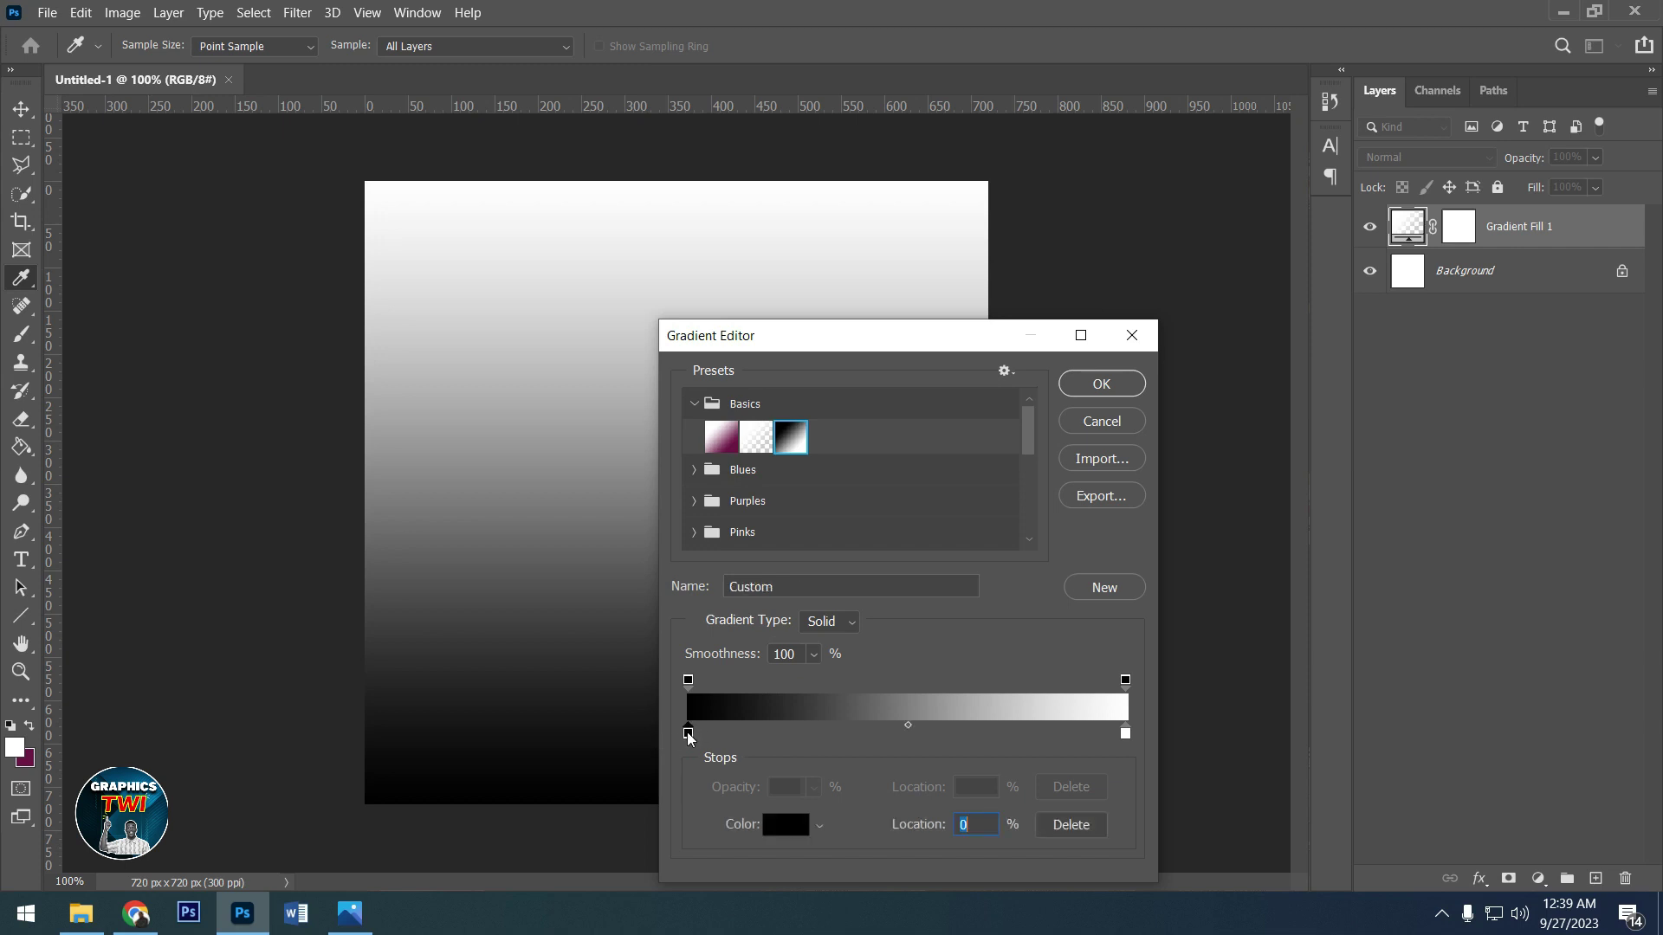
pyautogui.moveTo(1119, 609)
pyautogui.mouseDown()
pyautogui.moveTo(1114, 574)
pyautogui.moveTo(1068, 650)
pyautogui.moveTo(1088, 518)
pyautogui.mouseUp()
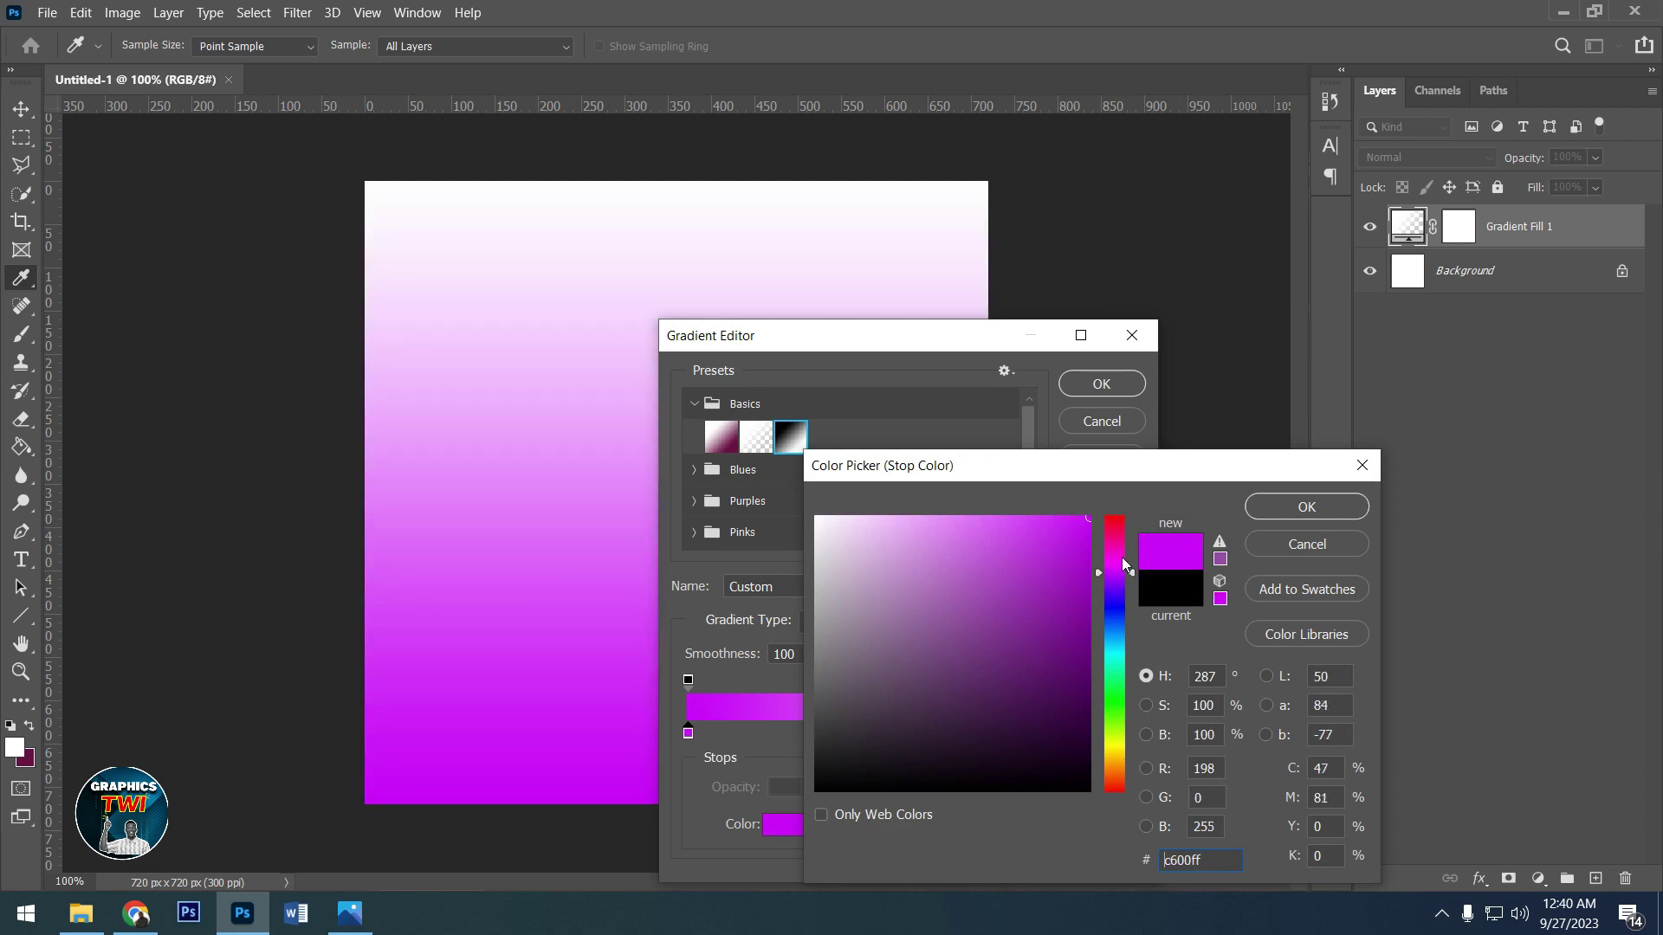
pyautogui.write('cc00ff')
pyautogui.click(1353, 513)
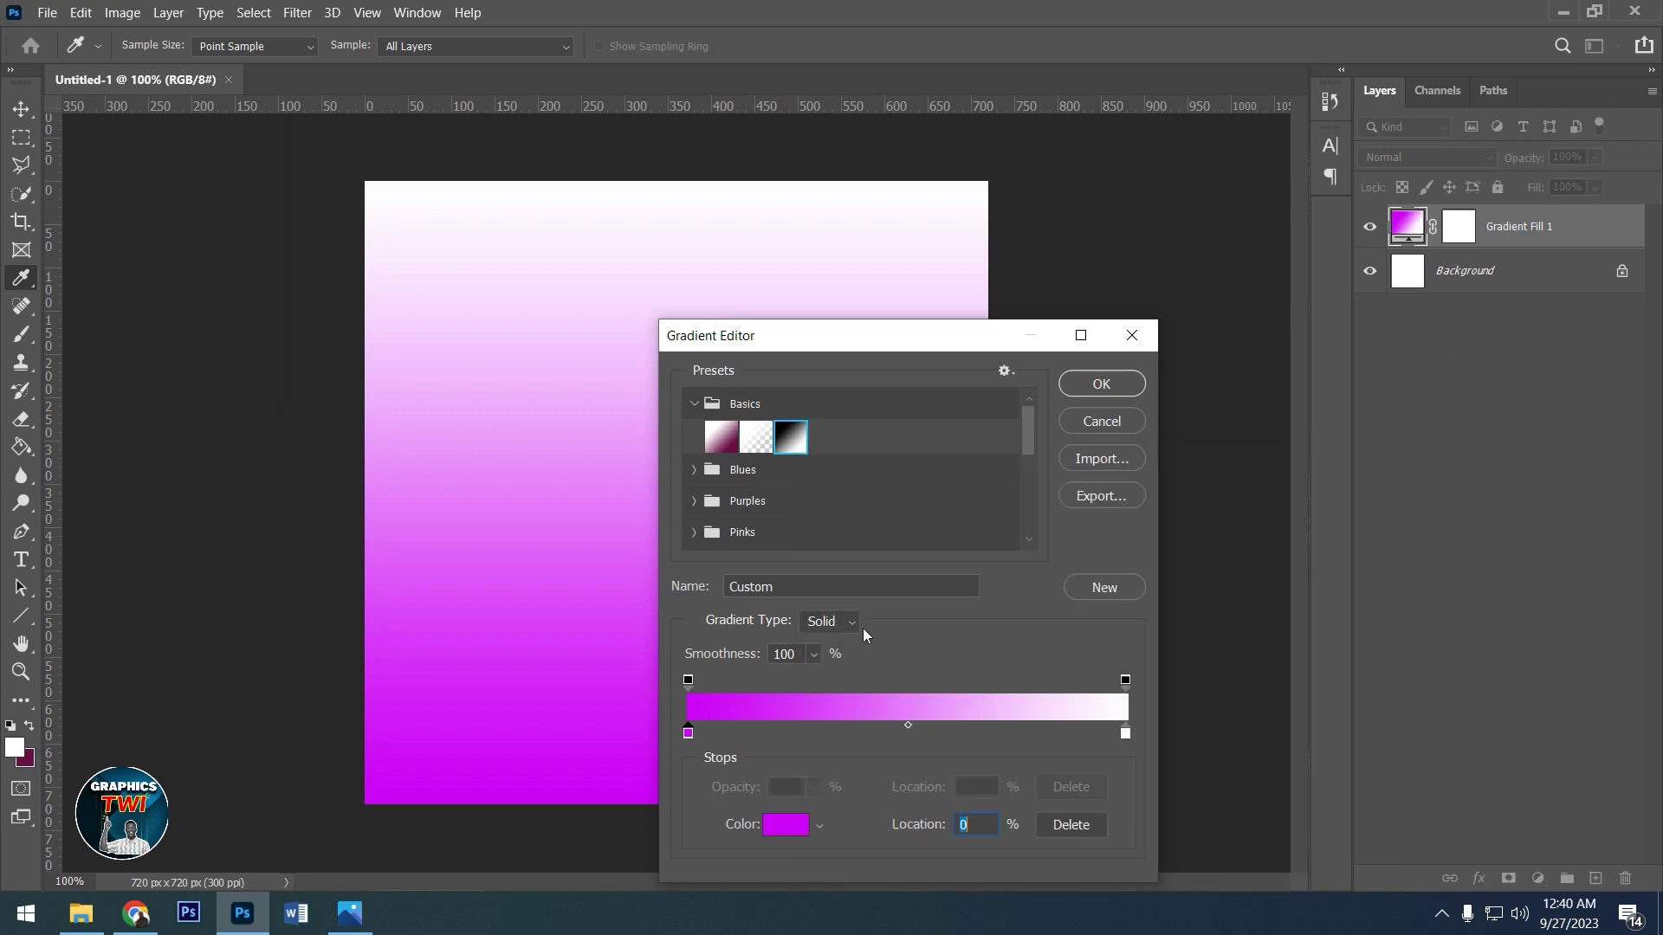
# - Add a deep purple colour stop at the middle of the gradient
pyautogui.click(909, 725)
pyautogui.moveTo(913, 734); pyautogui.dragTo(909, 734)
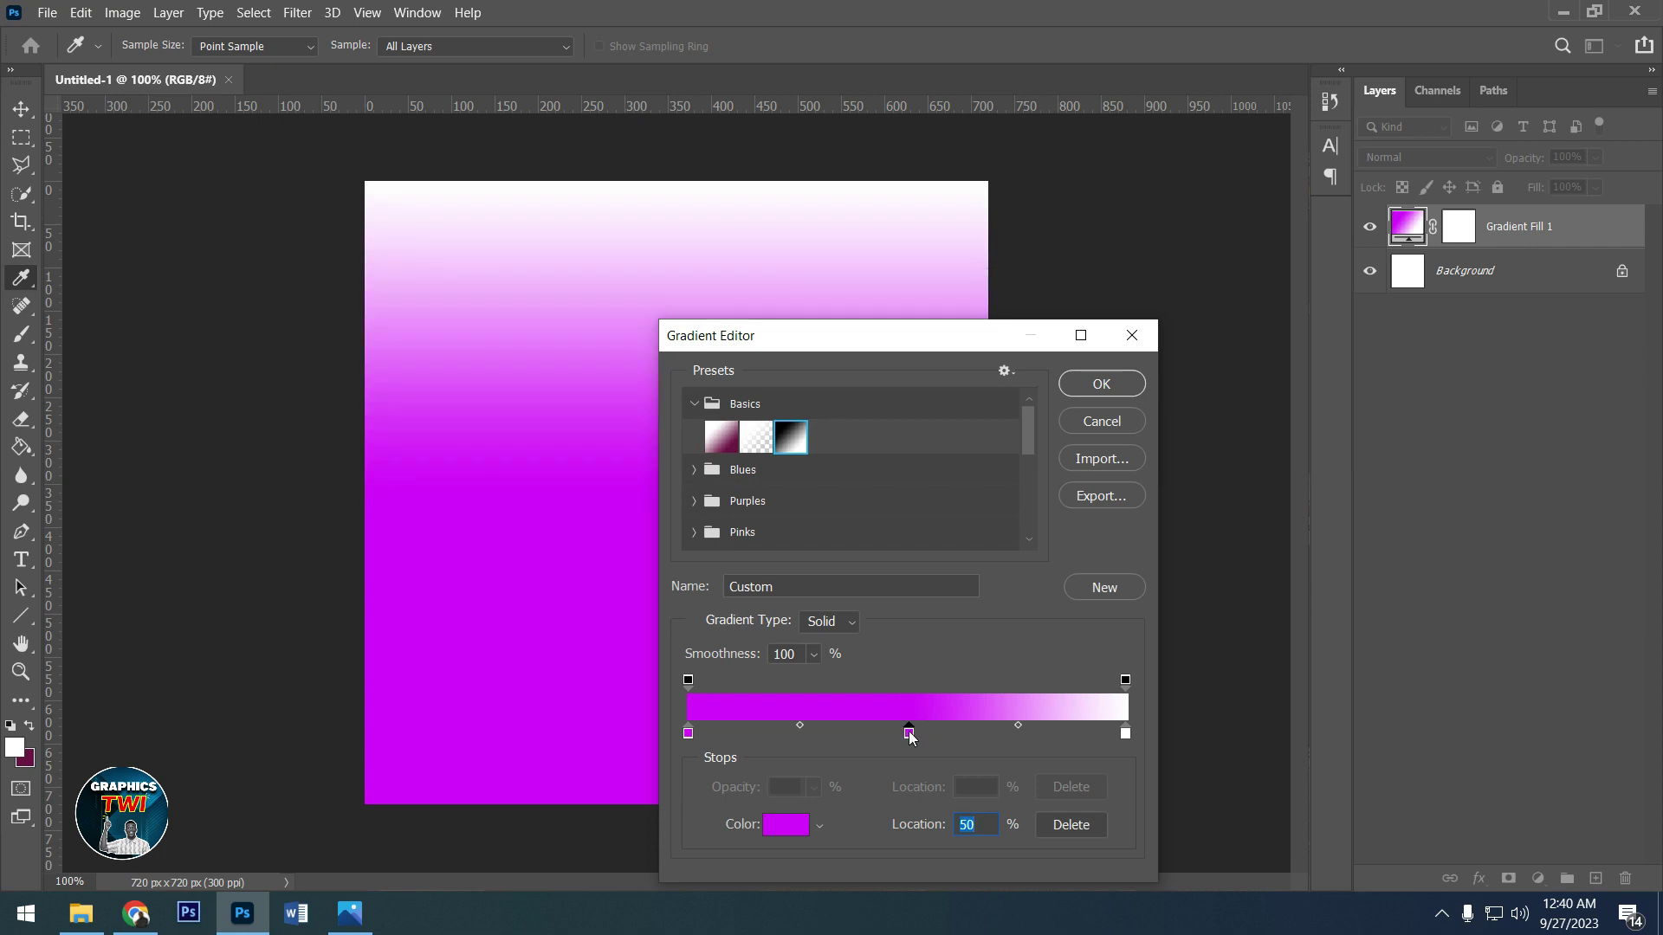
pyautogui.doubleClick(910, 734)
pyautogui.click(1072, 650)
pyautogui.click(1080, 663)
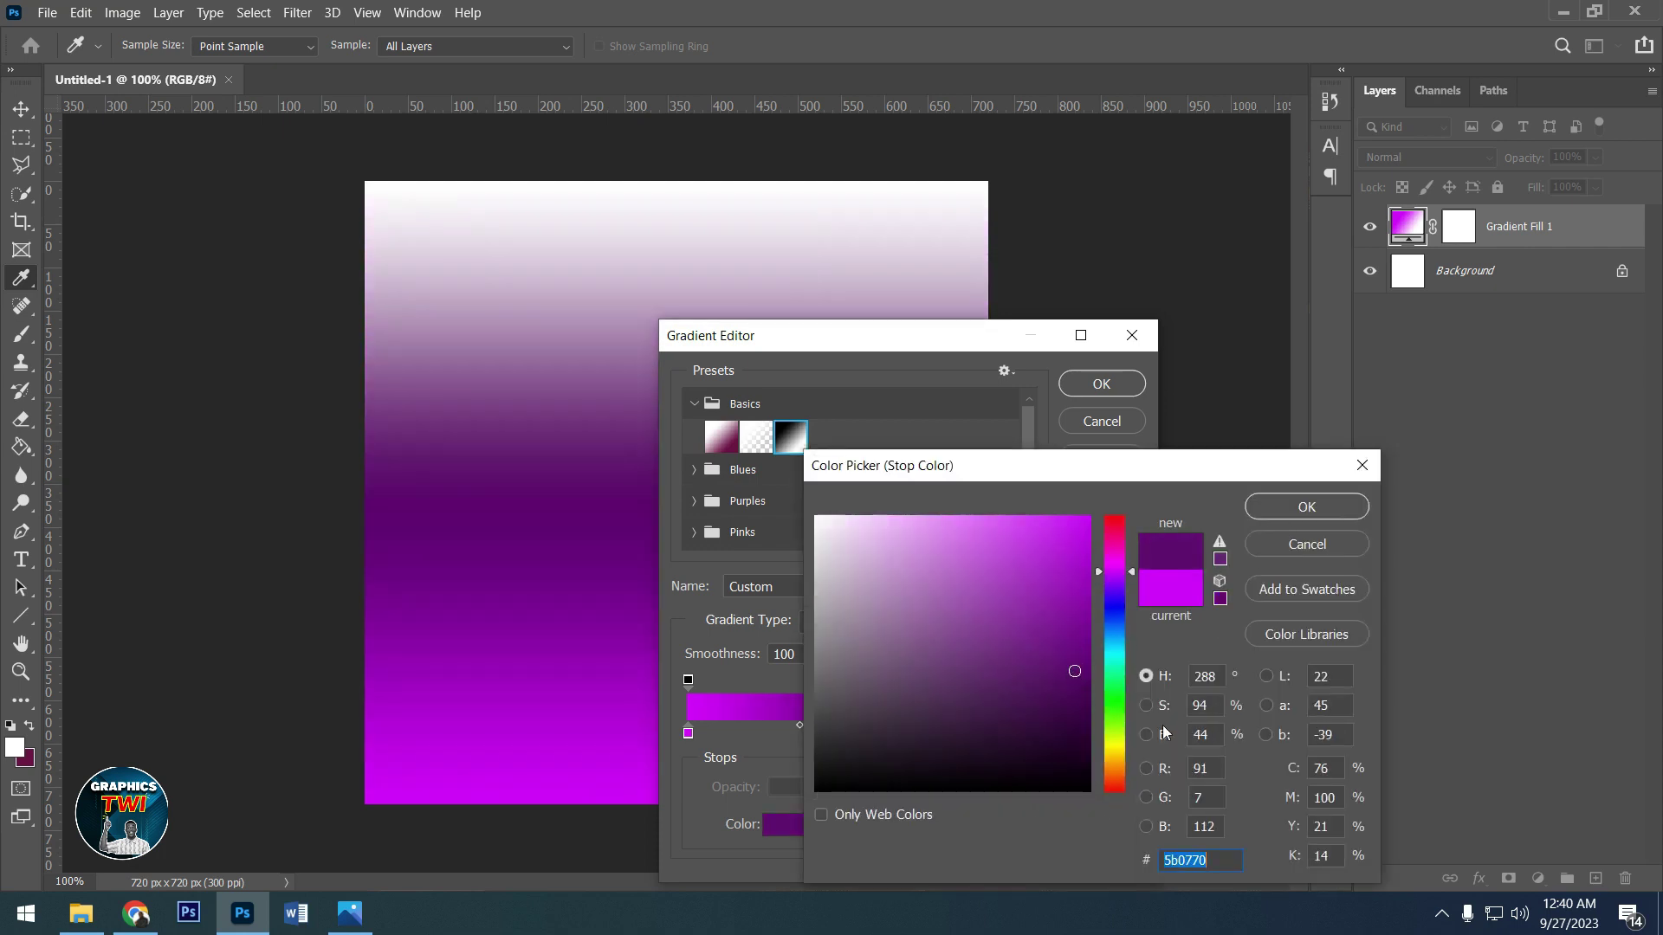
pyautogui.click(1308, 509)
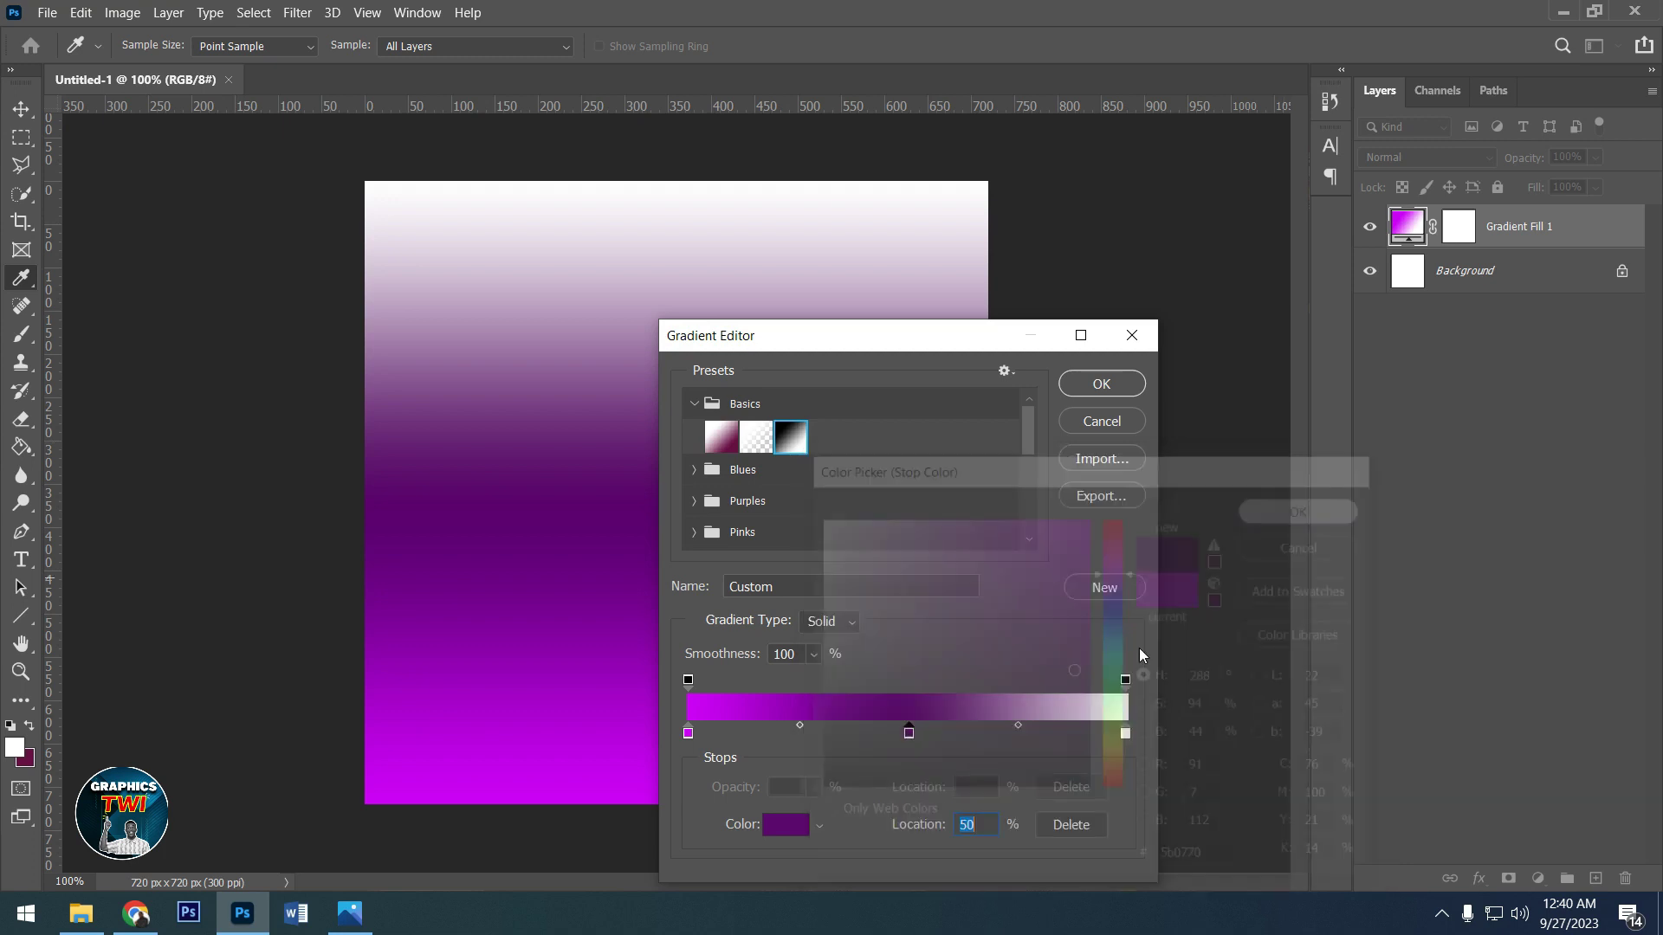
# - Make the end stop black (000000) and accept the gradient
pyautogui.doubleClick(1126, 735)
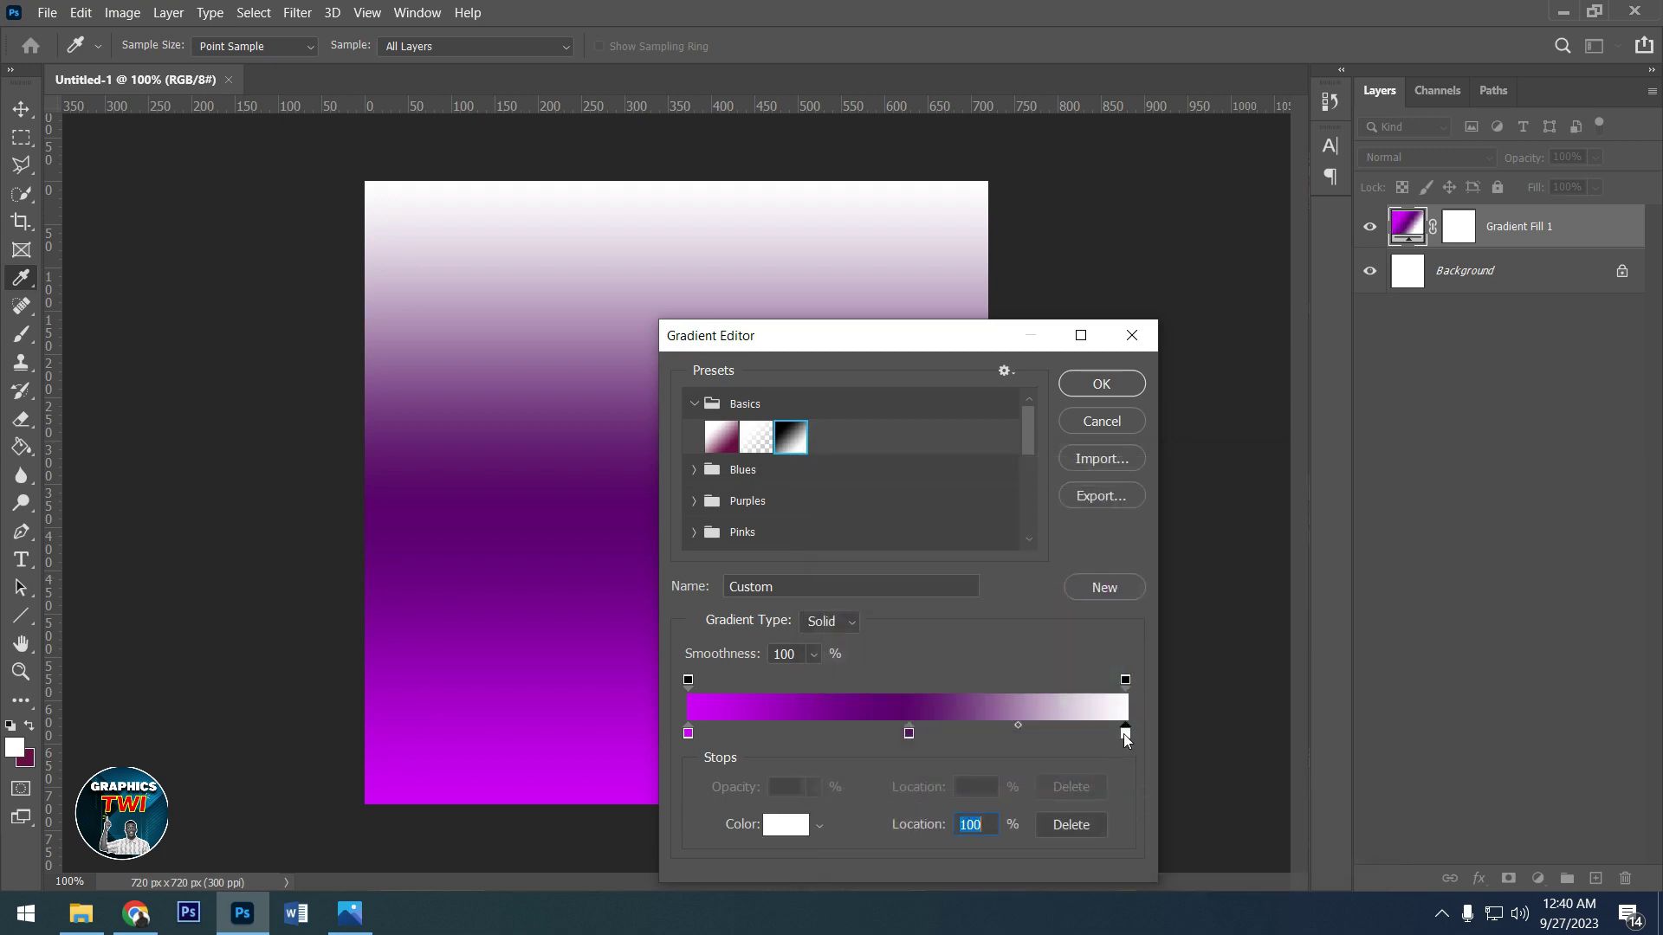
pyautogui.write('000000')
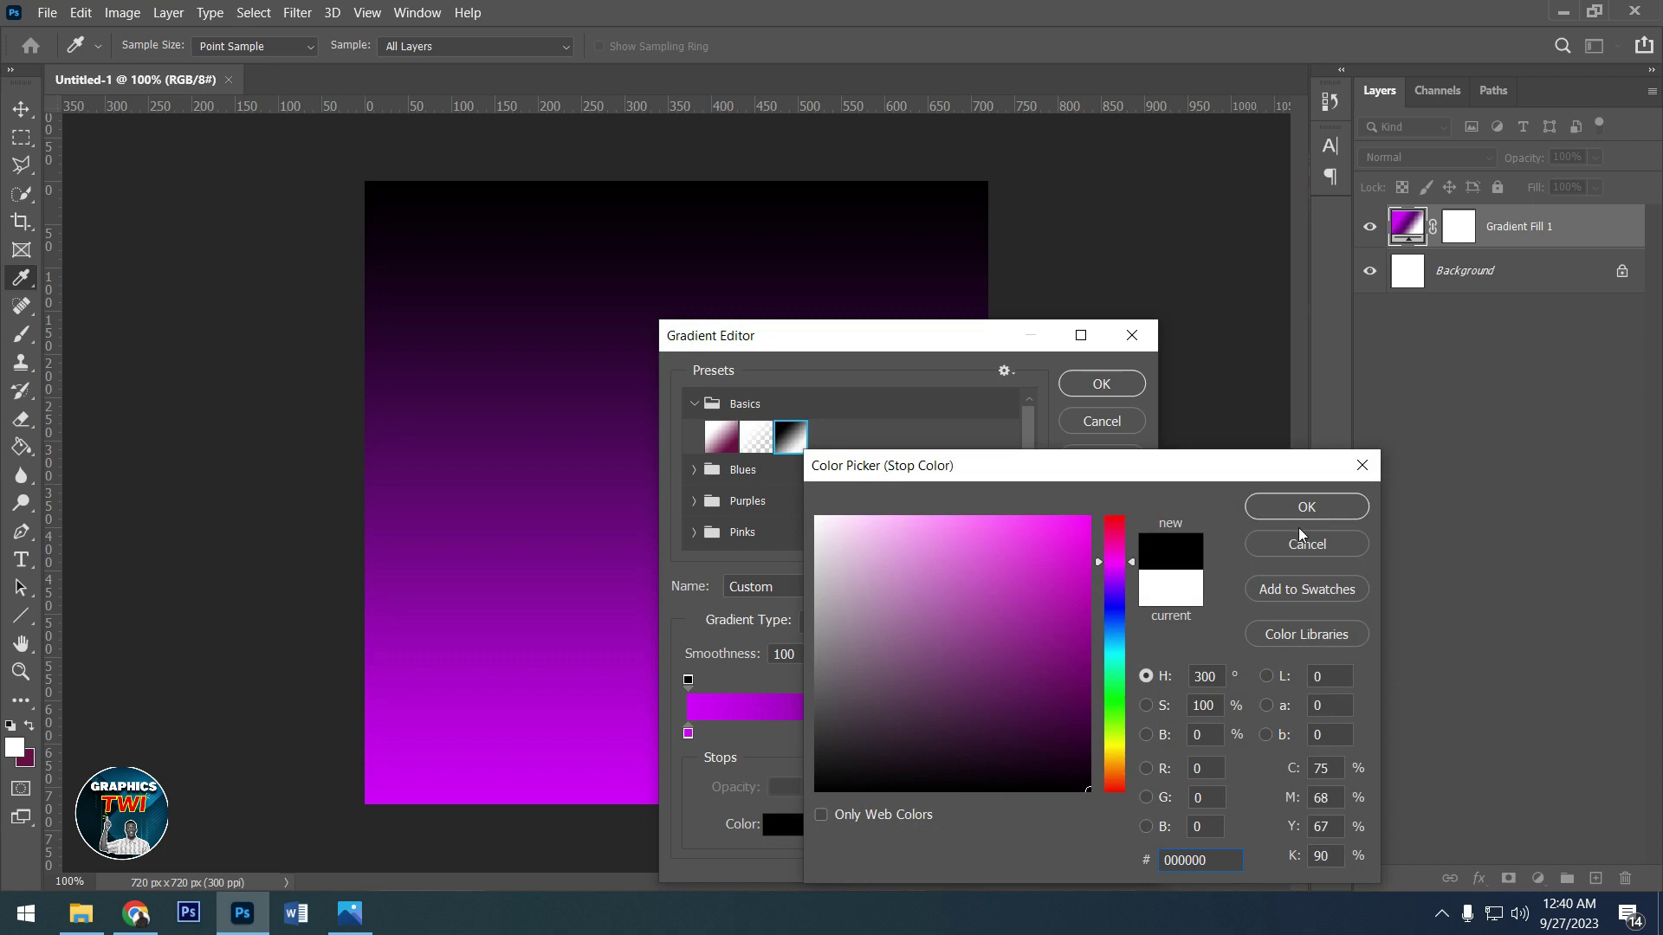
pyautogui.click(1330, 510)
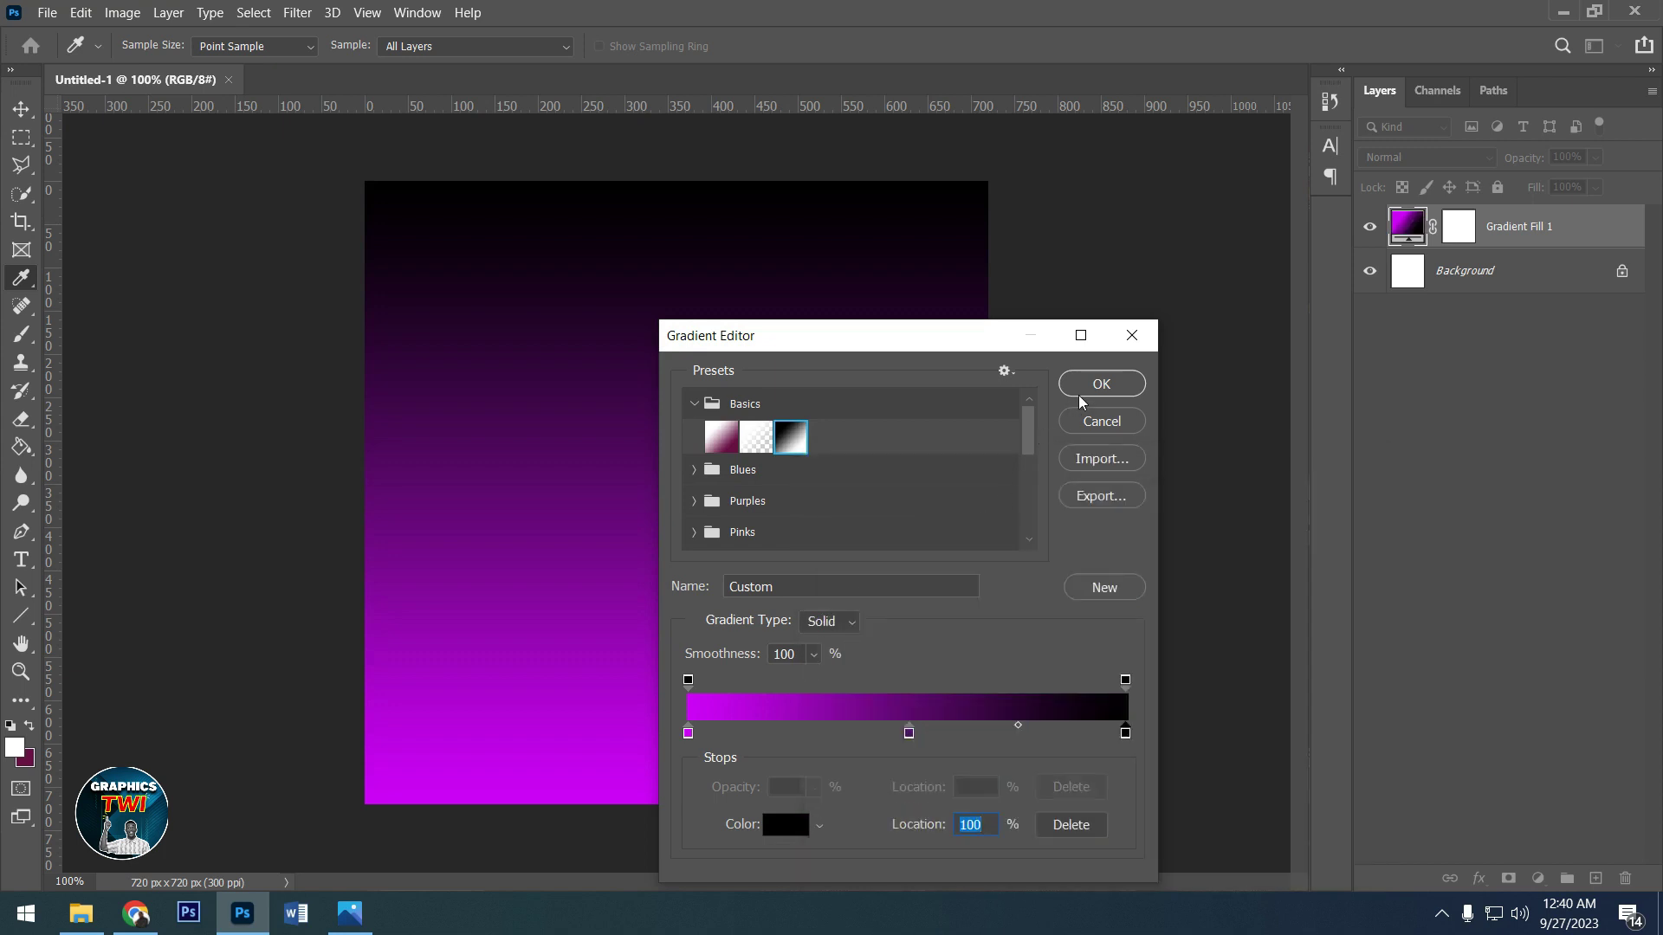
pyautogui.click(1094, 383)
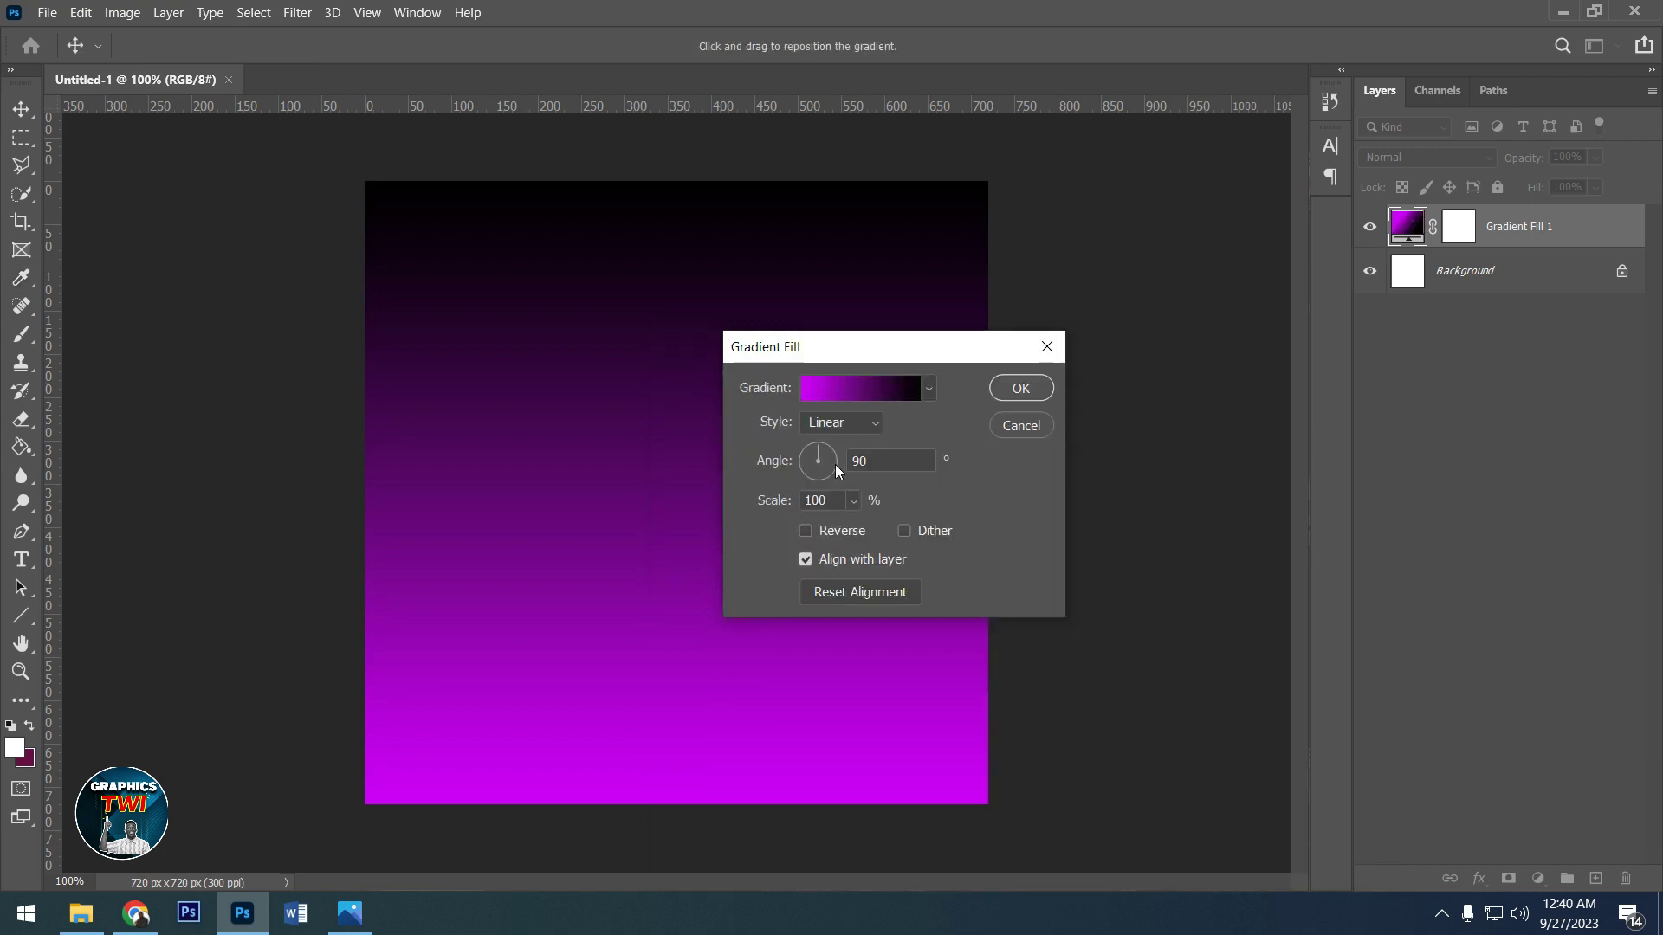
# - Set the gradient fill angle to about -28.21° and scale to 155%, then commit
pyautogui.click(835, 464)
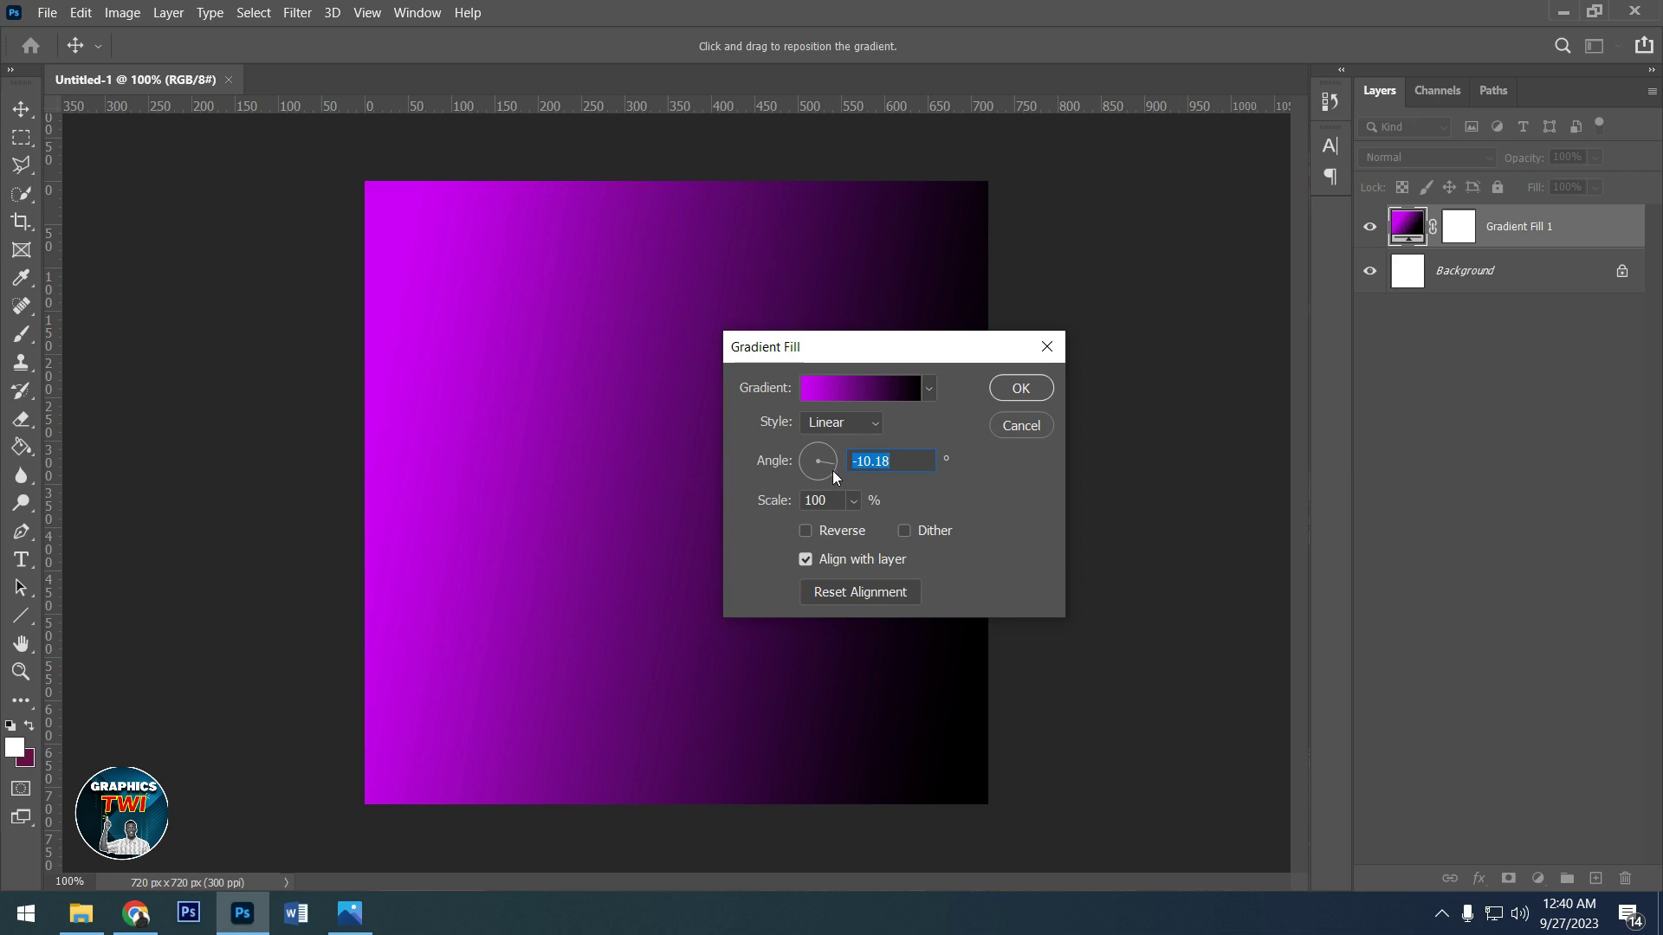
pyautogui.click(833, 470)
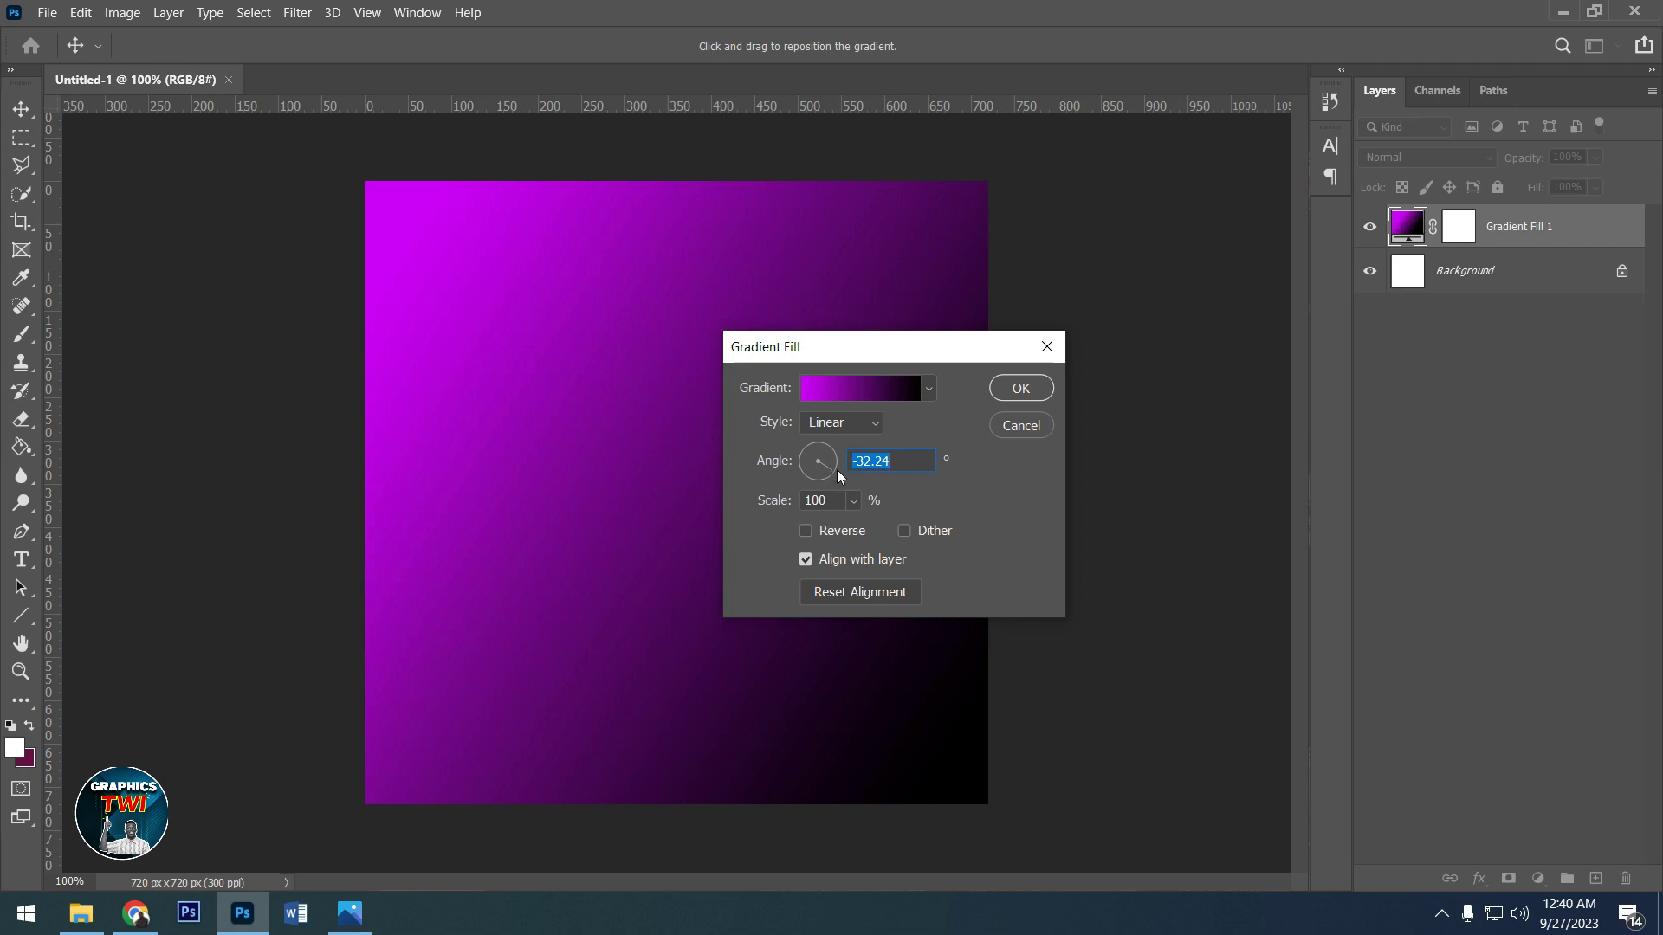
pyautogui.click(835, 470)
pyautogui.click(850, 505)
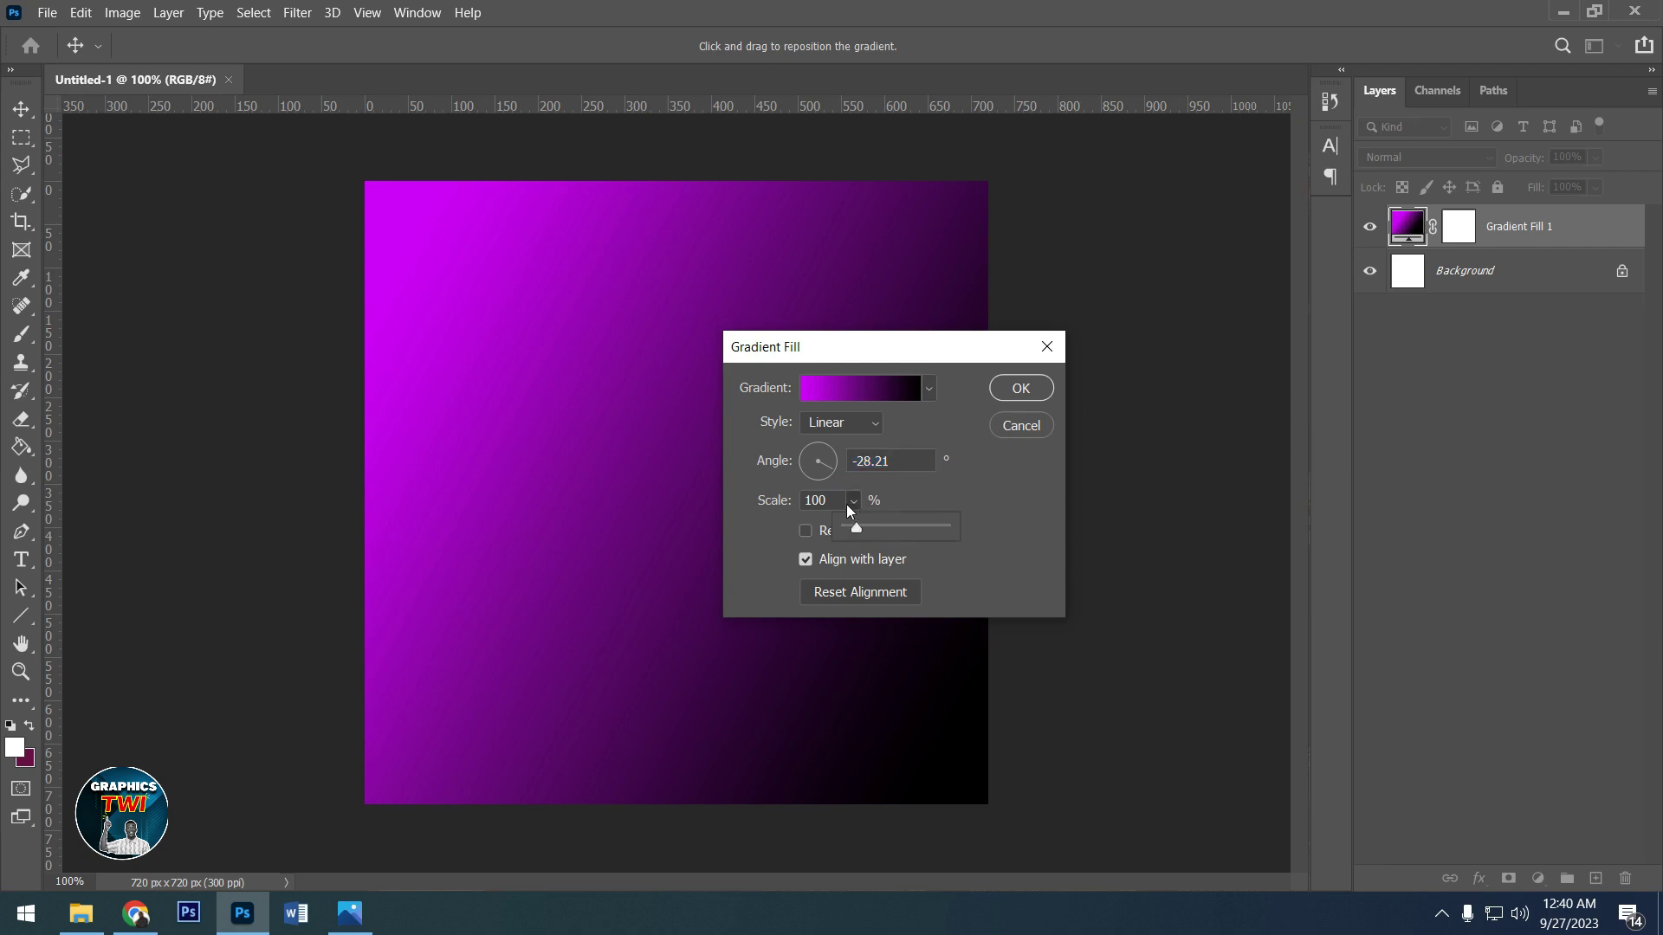
pyautogui.click(797, 507)
pyautogui.write('155')
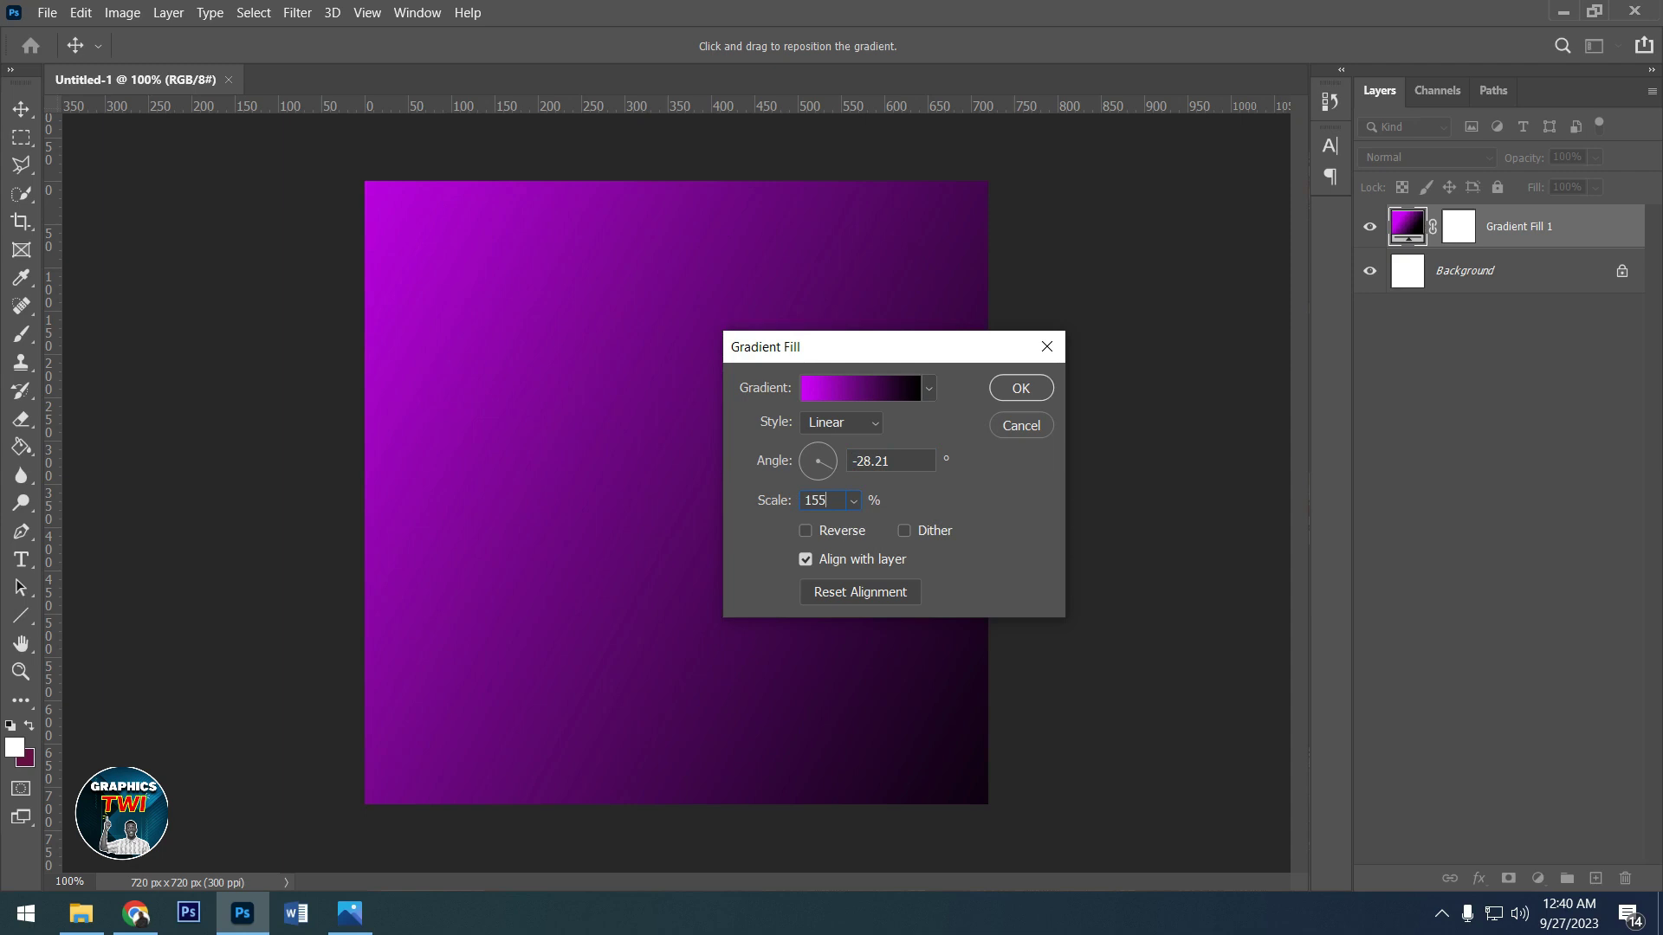
pyautogui.press('Return')
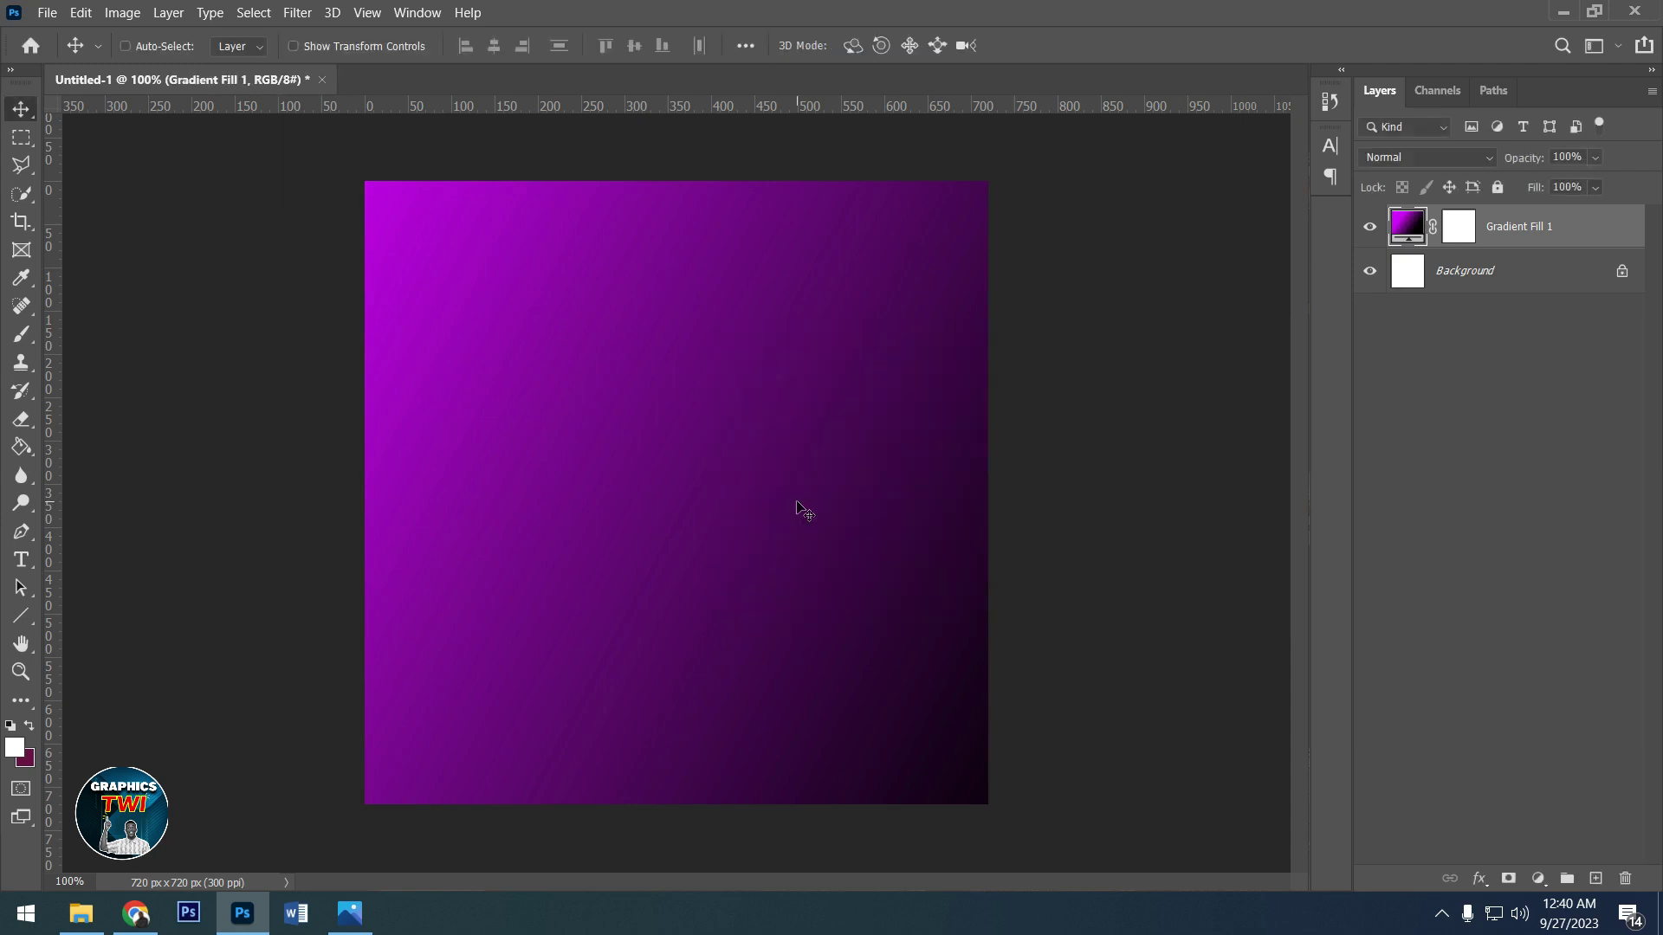
# - Move the magenta gradient stop inward and shift it to a brighter pink
pyautogui.doubleClick(1405, 227)
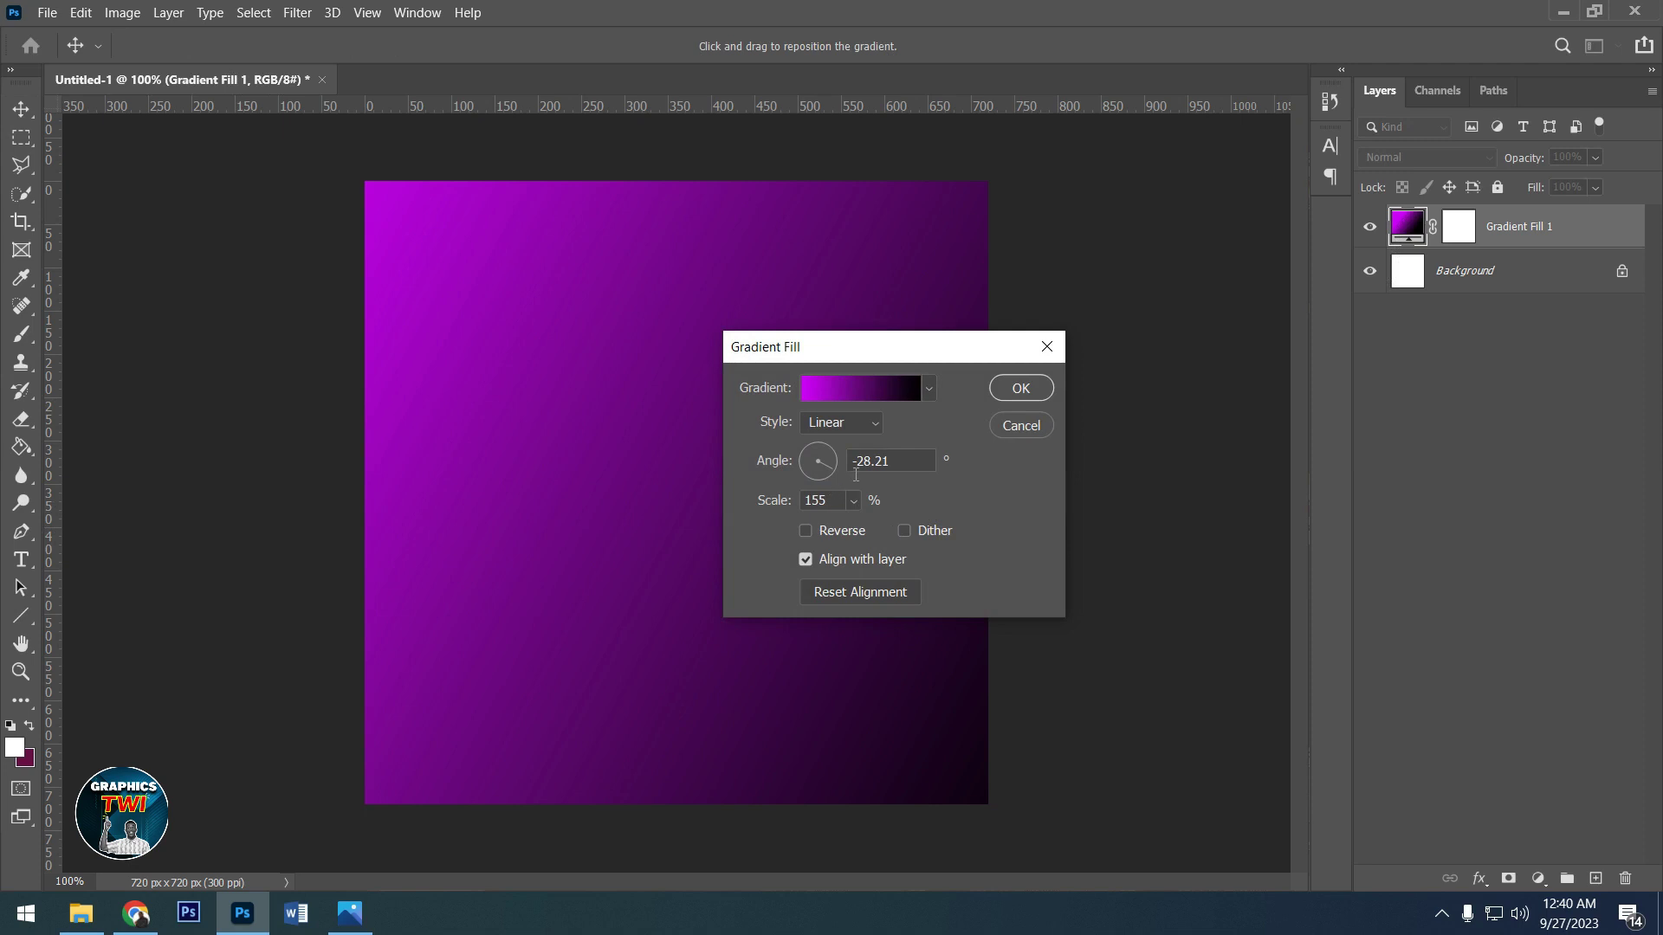
pyautogui.click(832, 396)
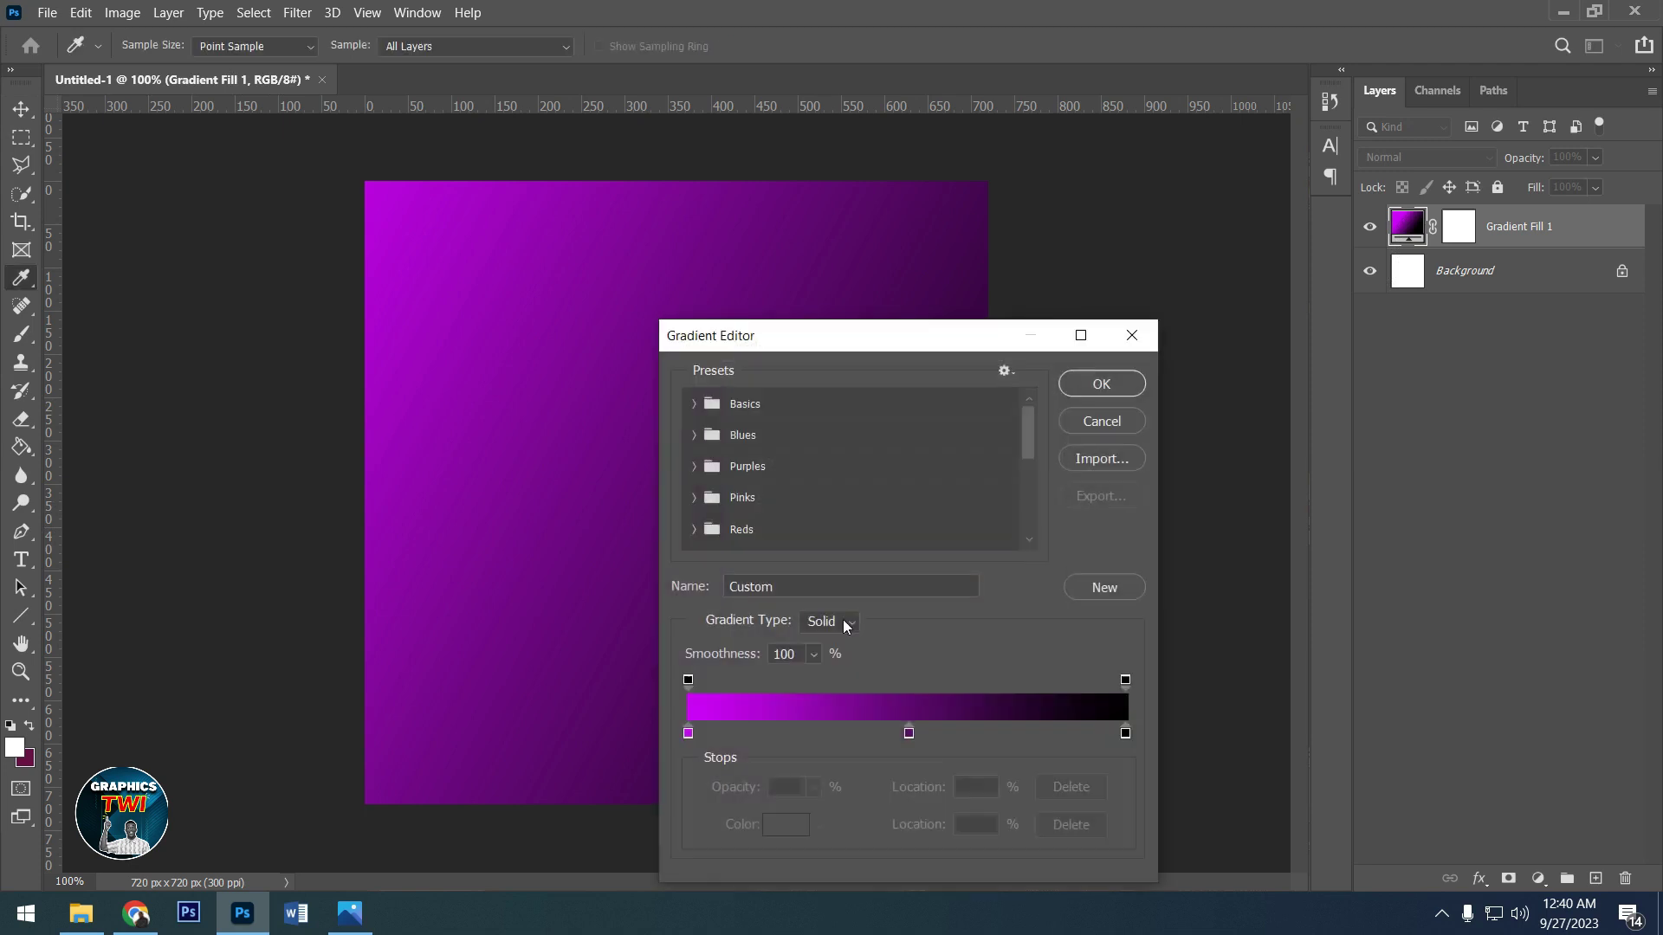
pyautogui.moveTo(690, 735); pyautogui.dragTo(738, 735)
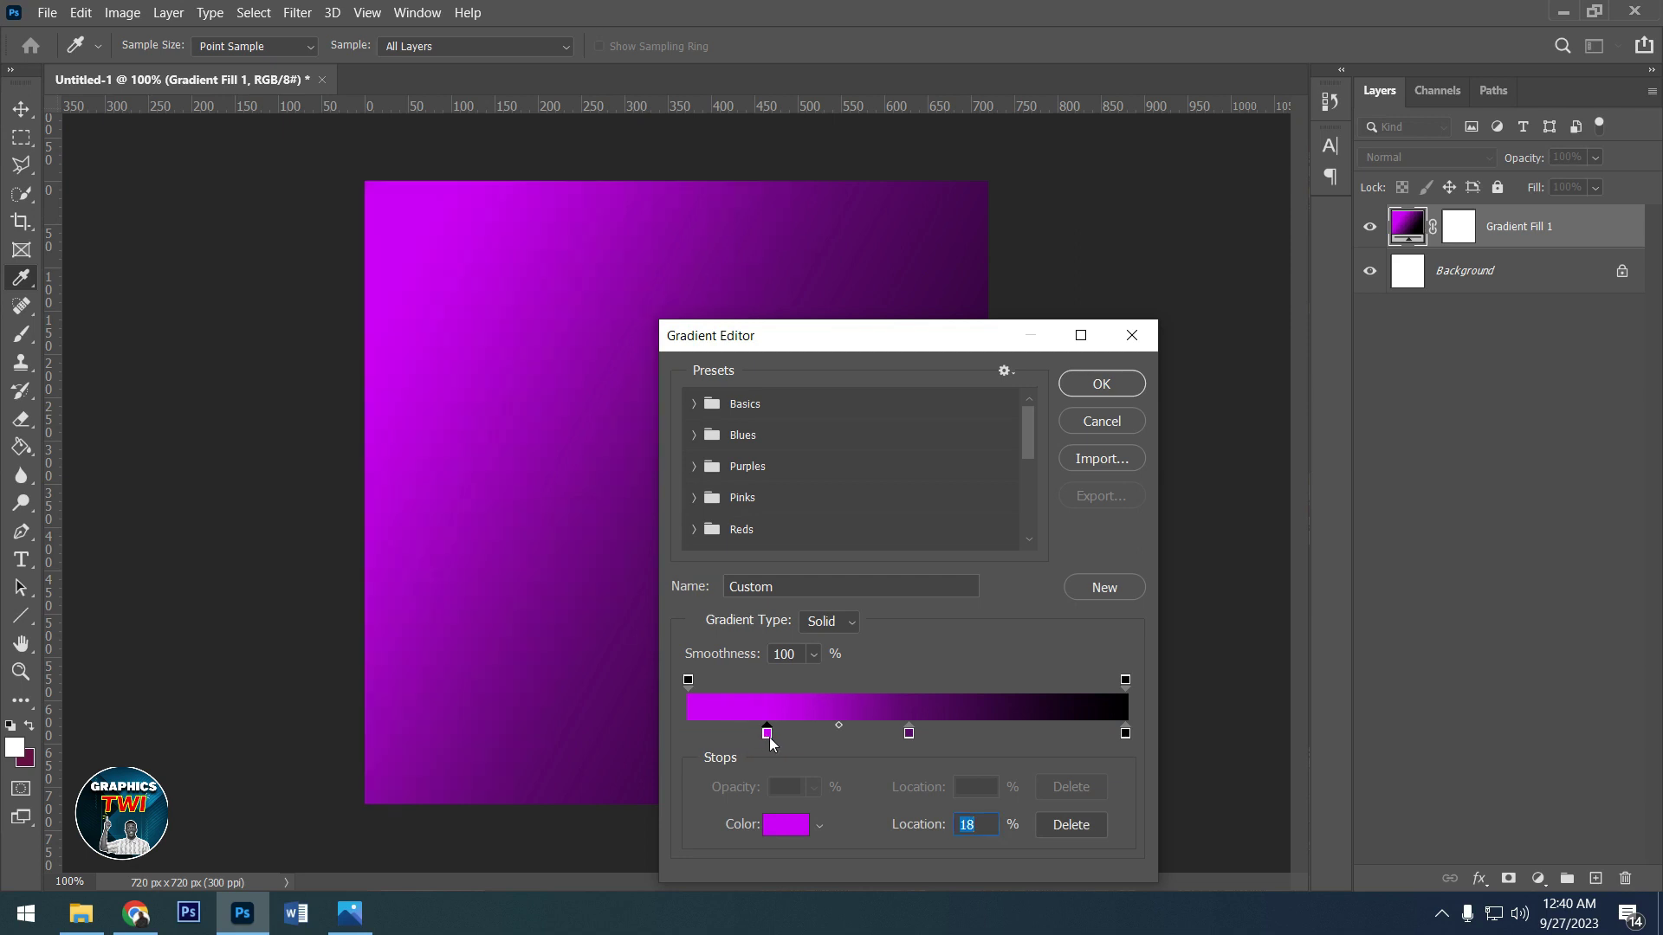
pyautogui.doubleClick(767, 734)
pyautogui.moveTo(1126, 592); pyautogui.dragTo(1132, 559)
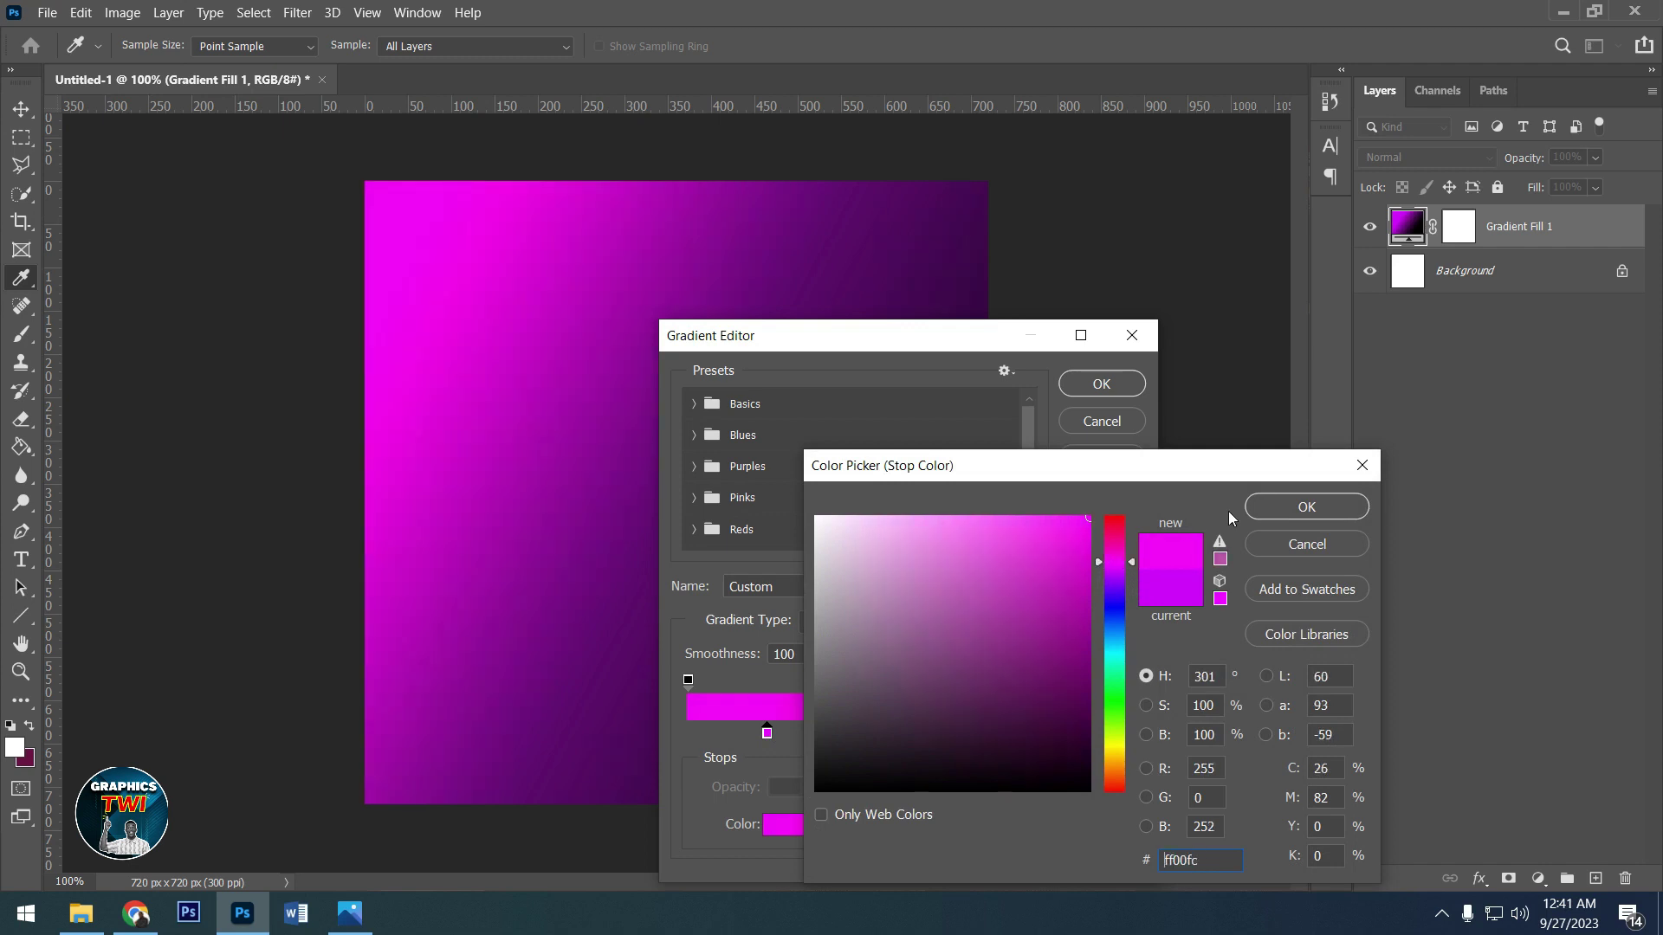
pyautogui.click(1280, 507)
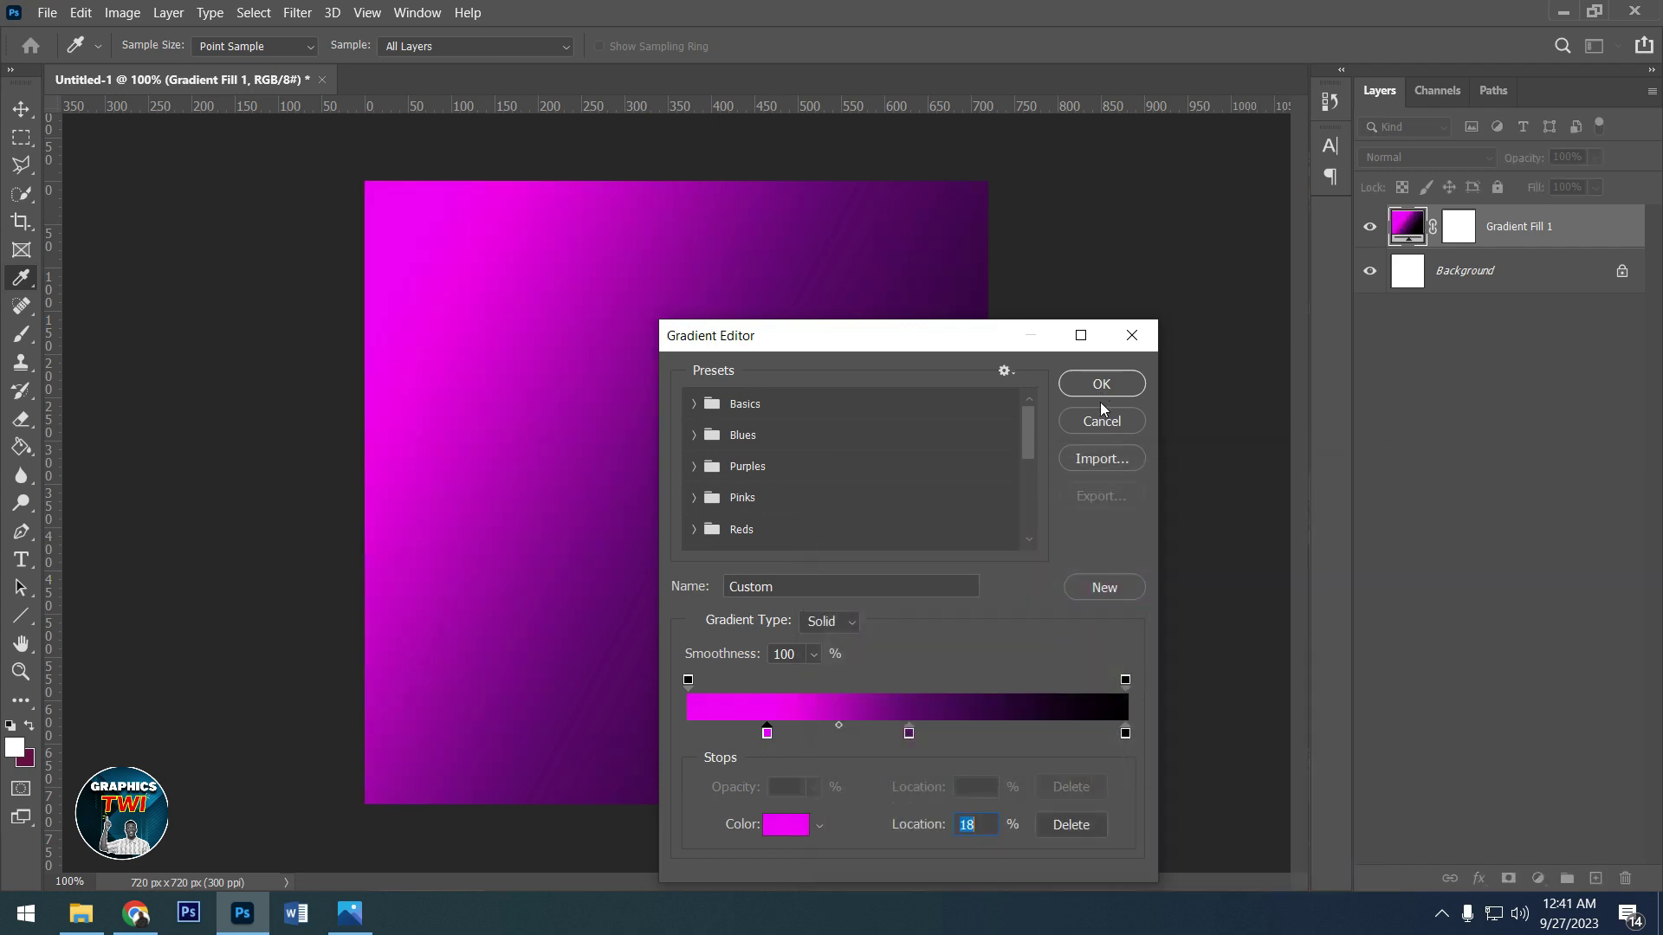
# - Move the deep purple stop to 60% and set the angle to -36.99°
pyautogui.moveTo(911, 733); pyautogui.dragTo(953, 734)
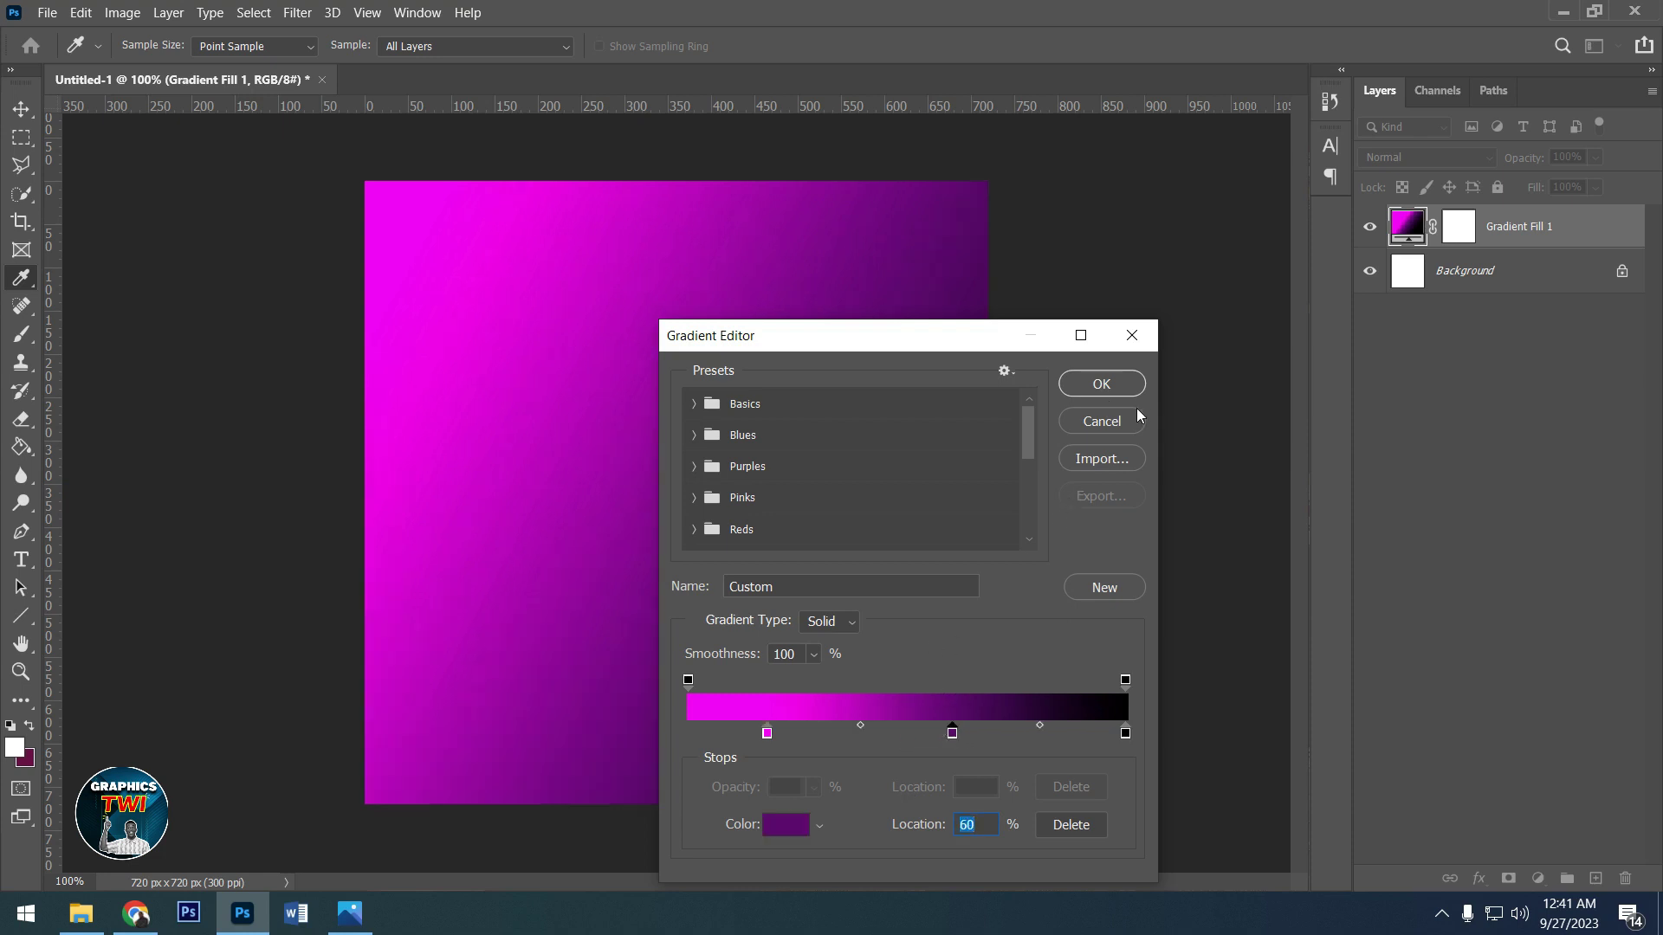
pyautogui.click(1119, 388)
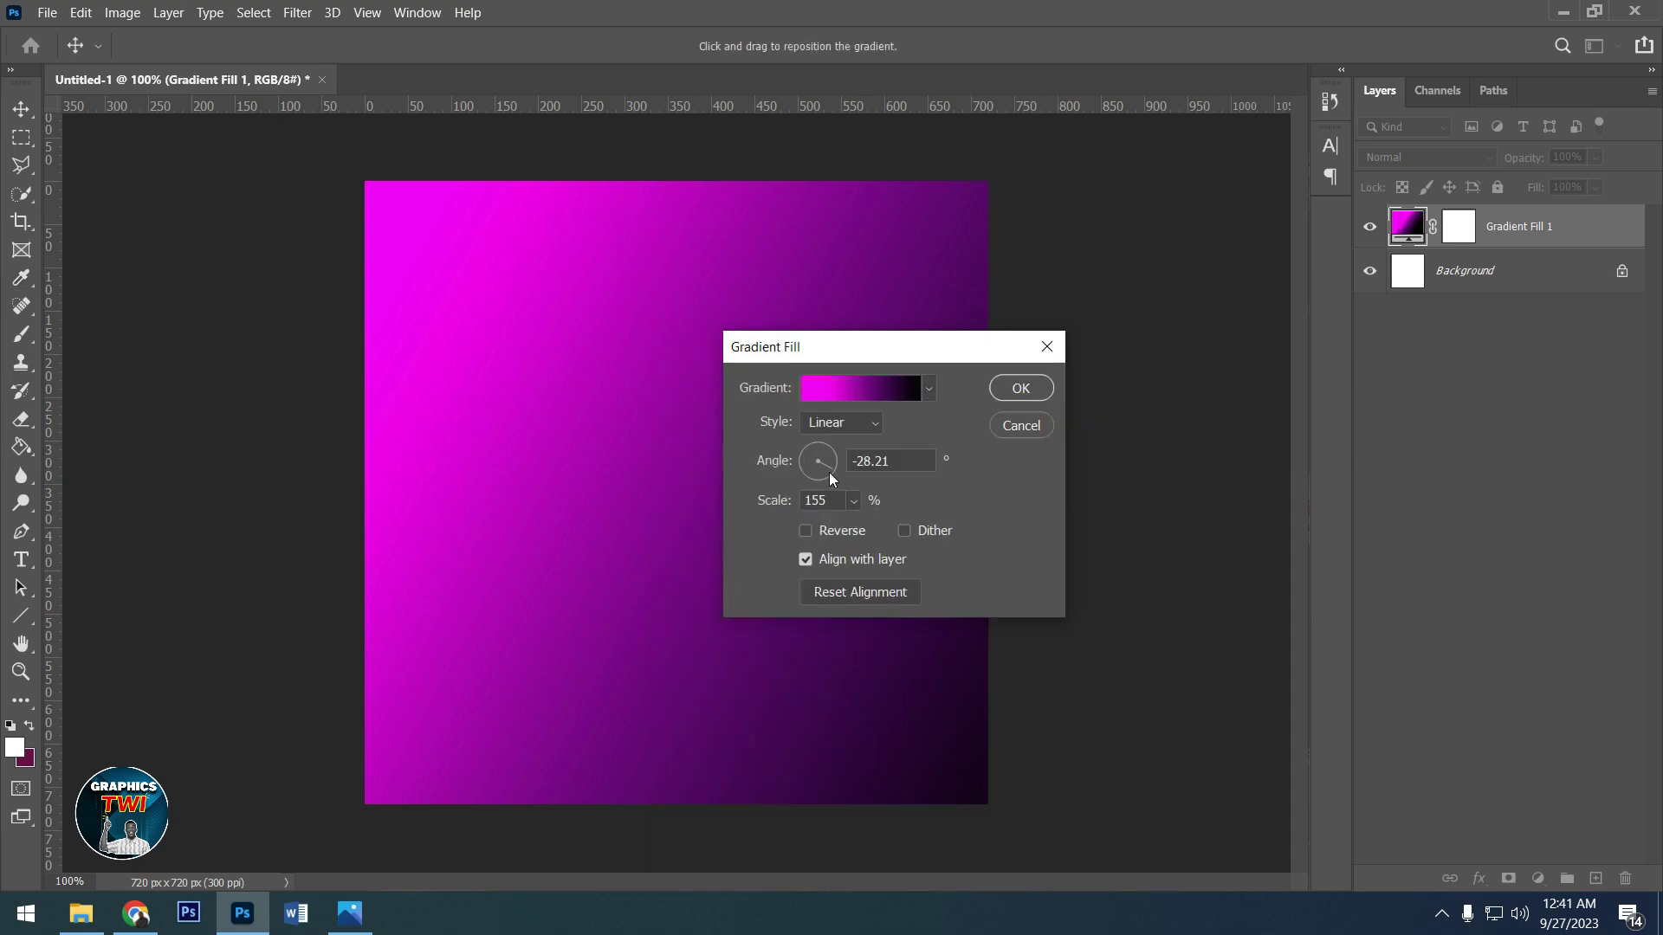
pyautogui.moveTo(829, 471); pyautogui.dragTo(831, 471)
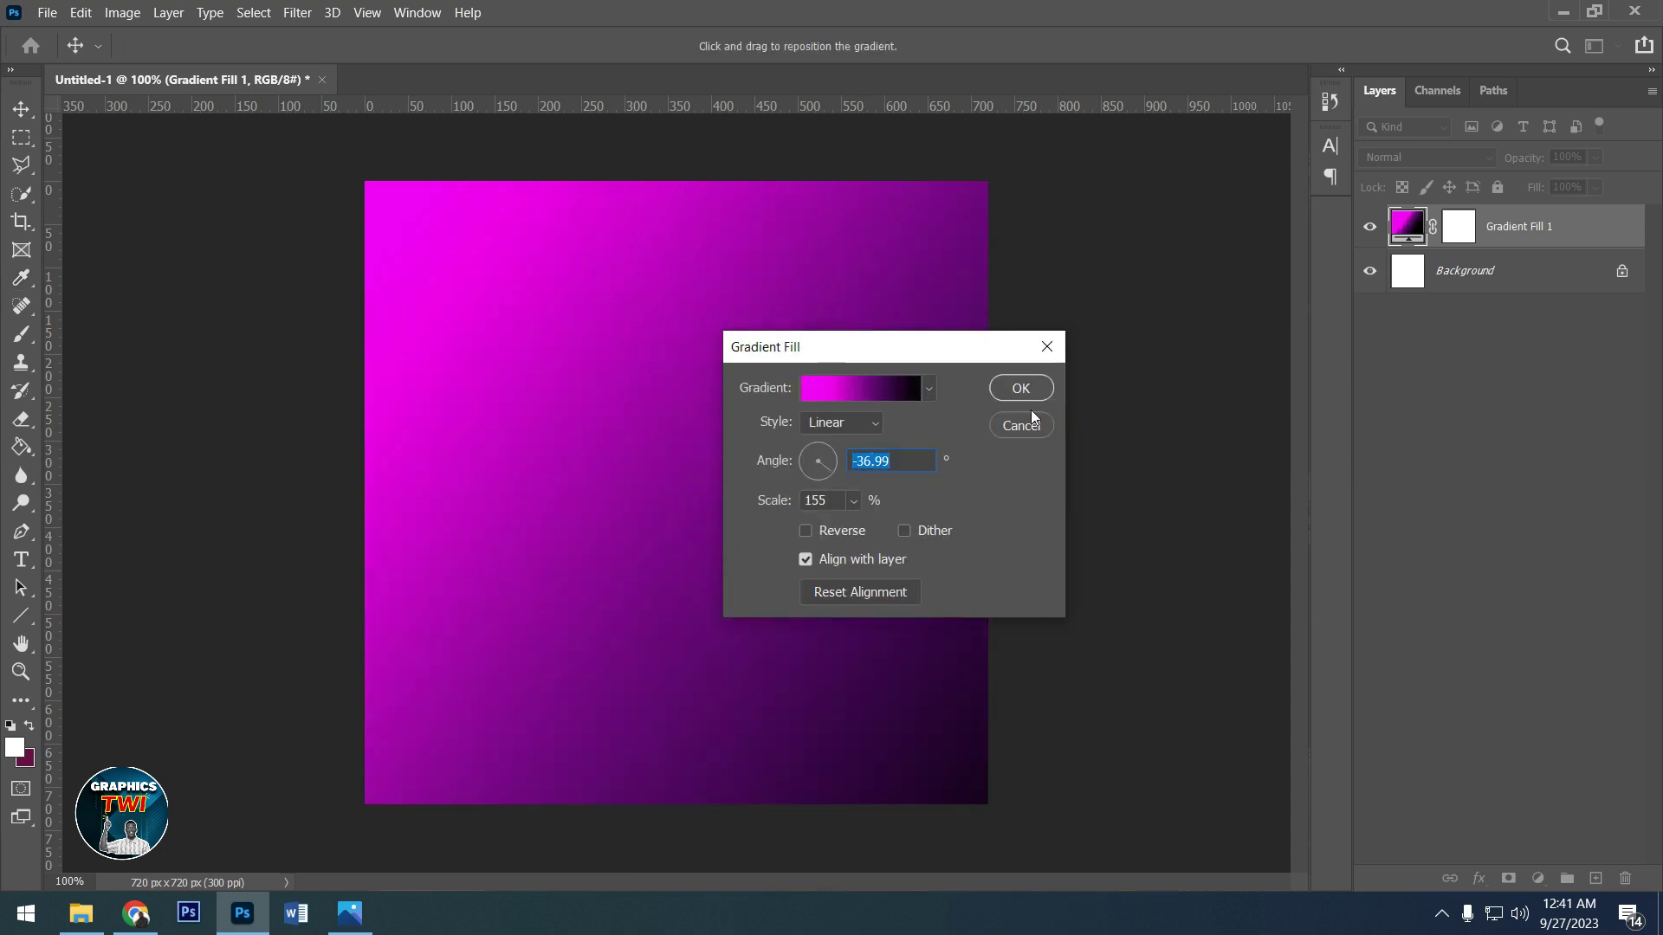
pyautogui.click(1022, 389)
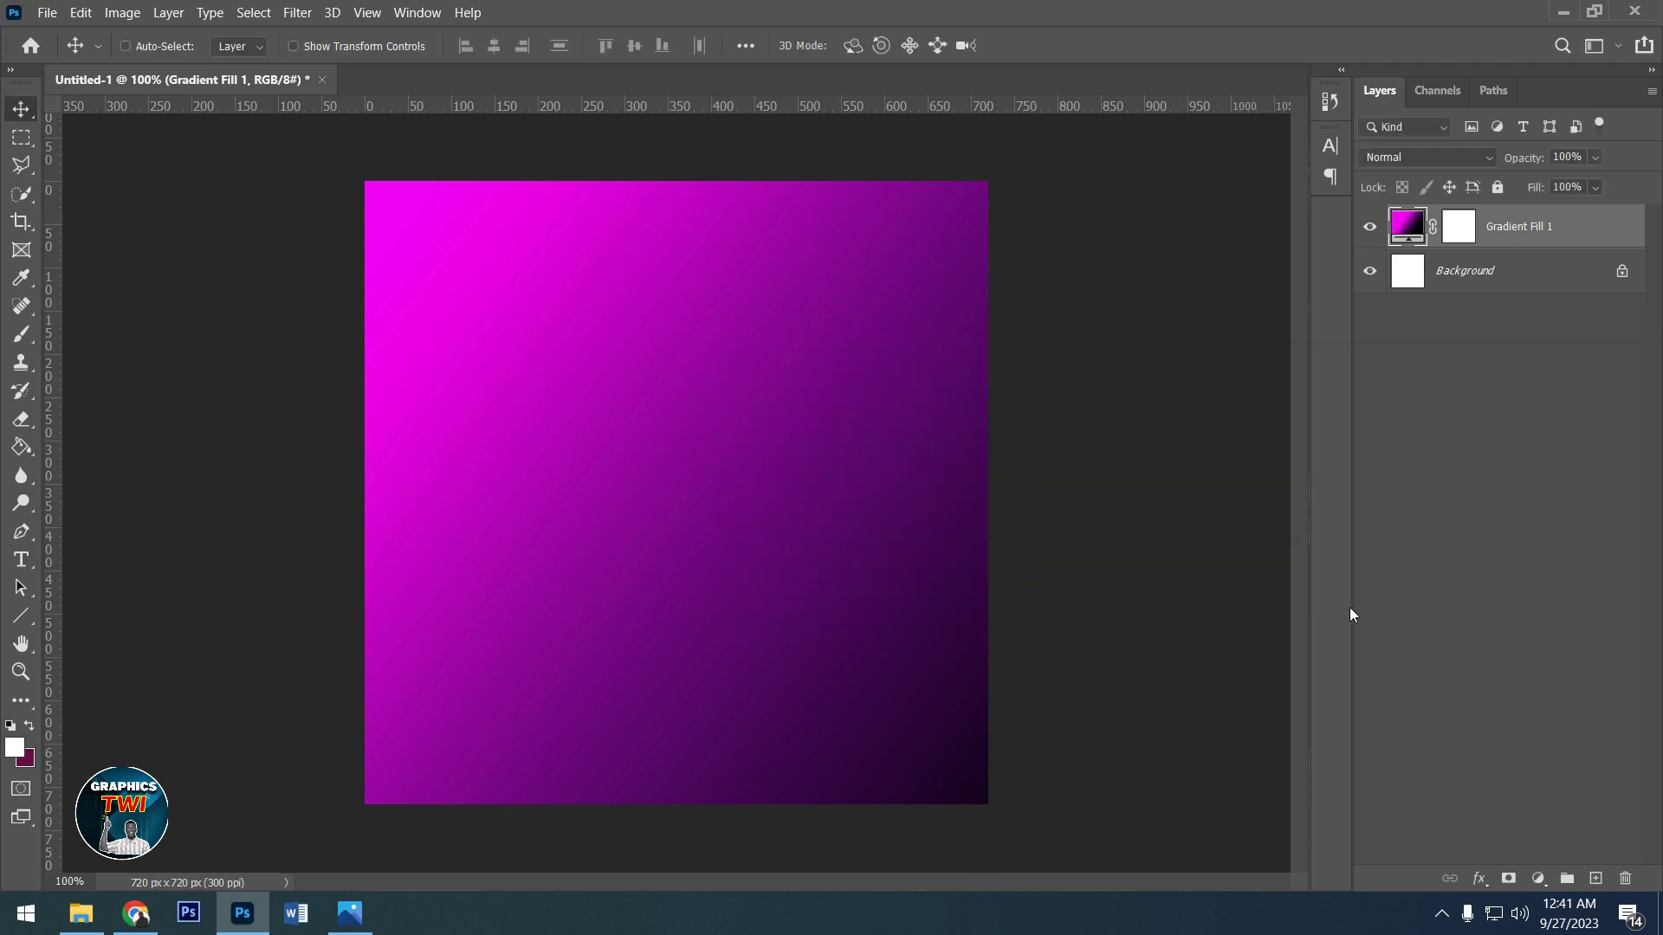
# - Place the Stand By Me worship photo from RECORD ME > ACT OF WORSHIP at the canvas top-left
pyautogui.click(80, 914)
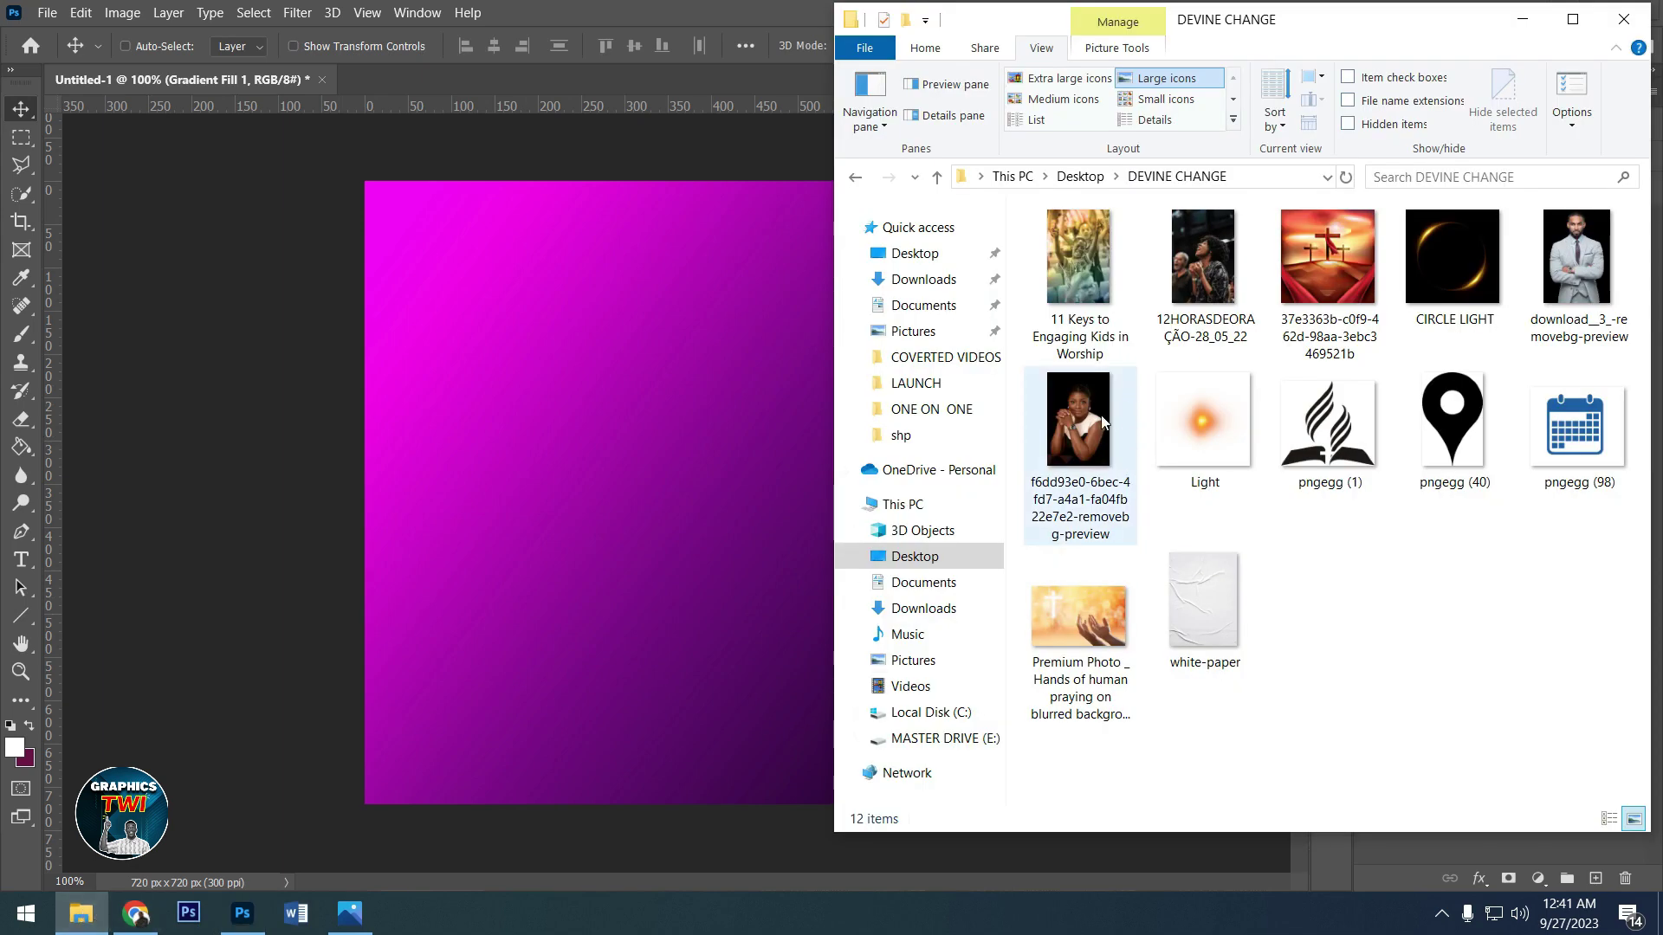
pyautogui.click(855, 176)
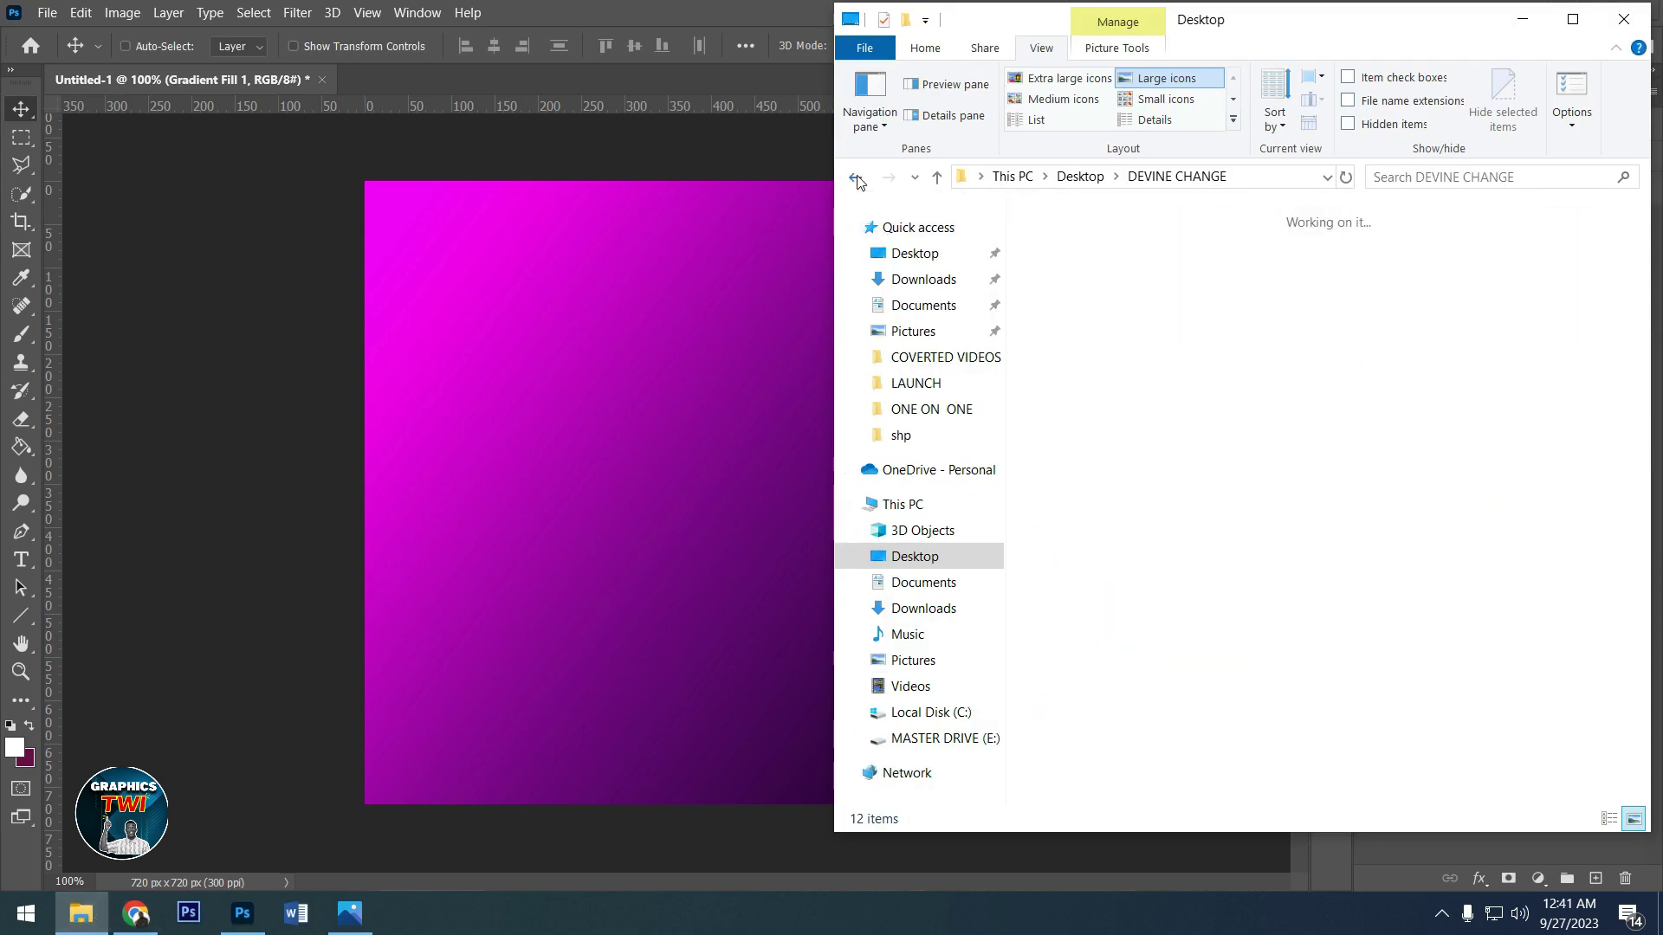
pyautogui.doubleClick(1328, 273)
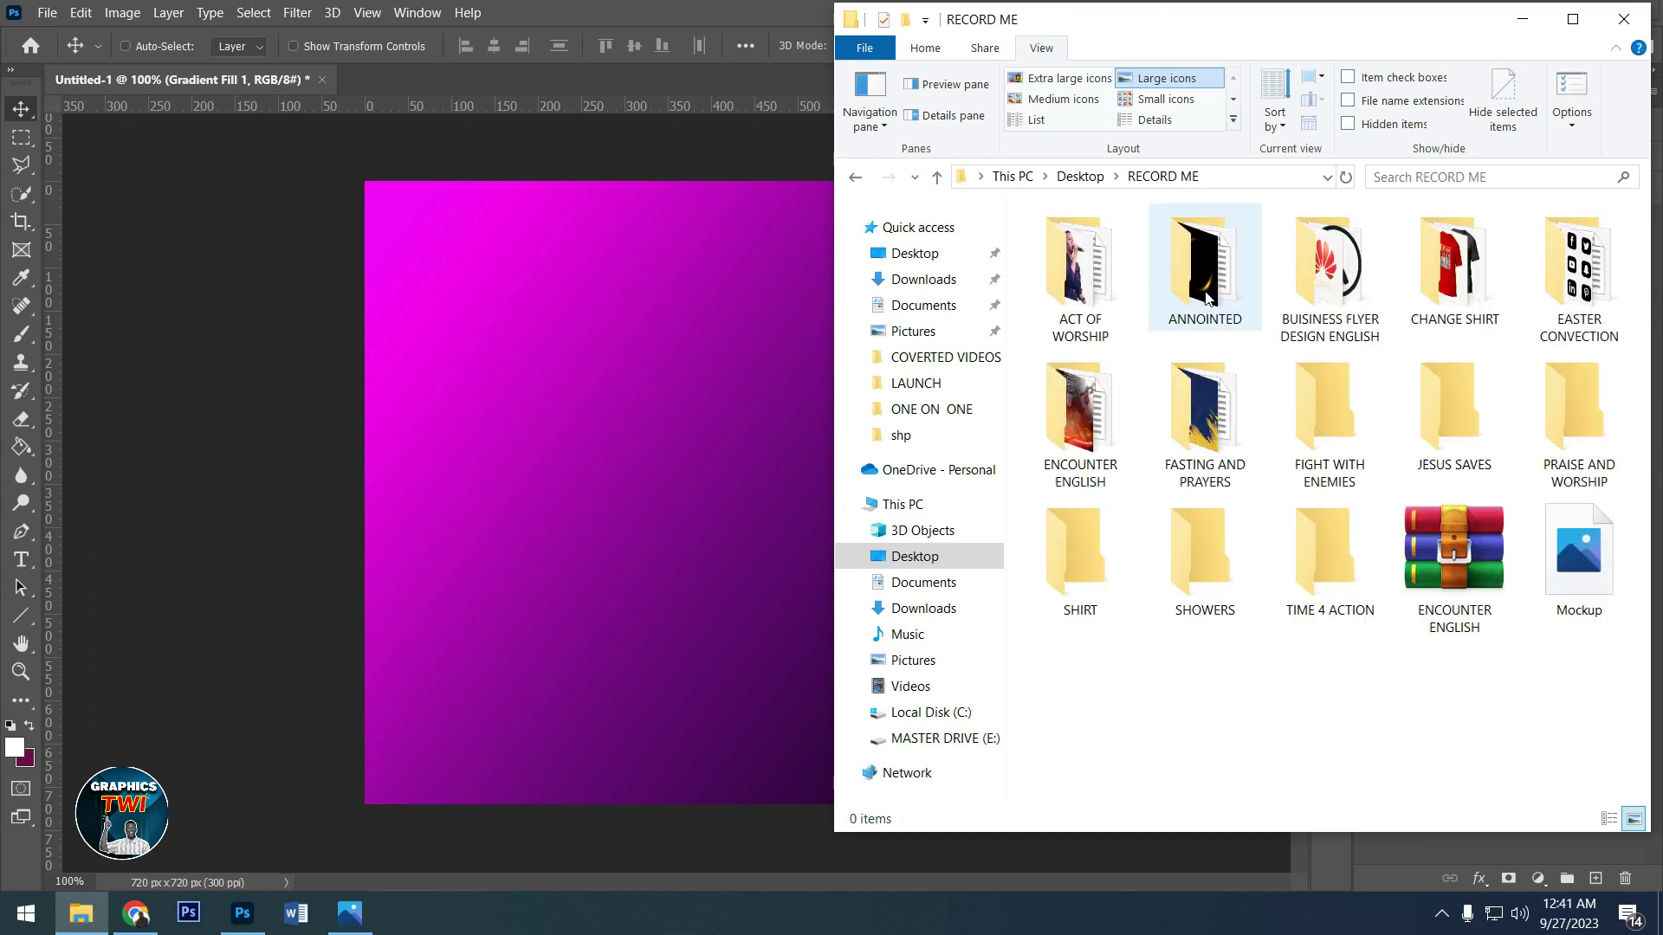
pyautogui.doubleClick(1083, 277)
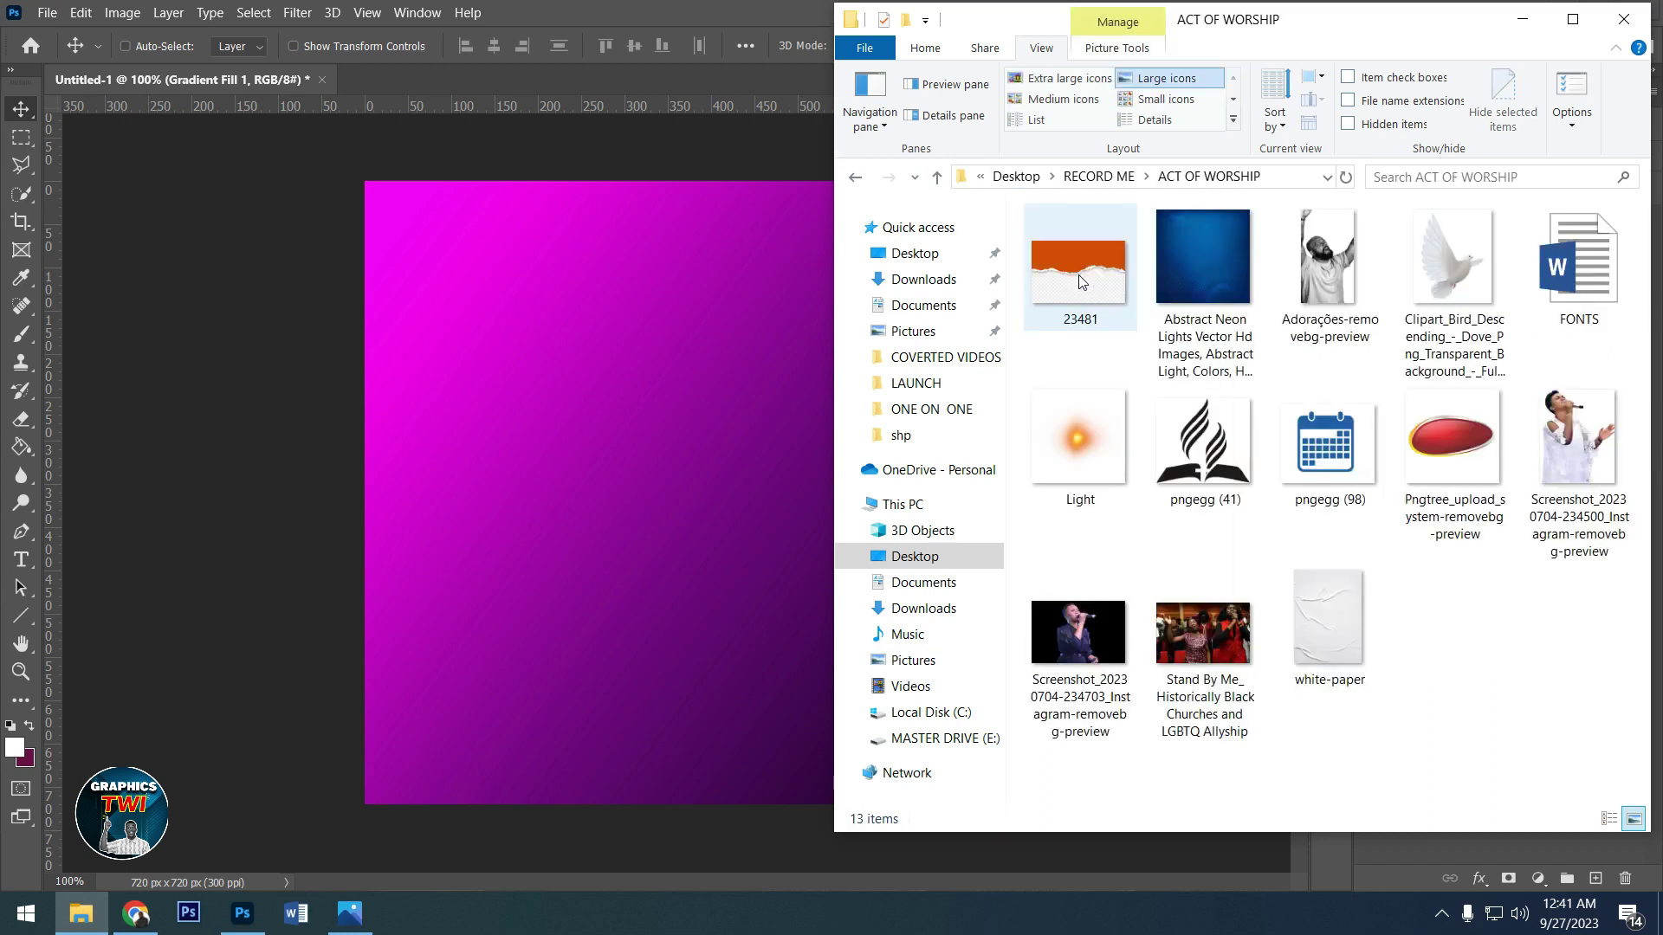
pyautogui.click(1181, 610)
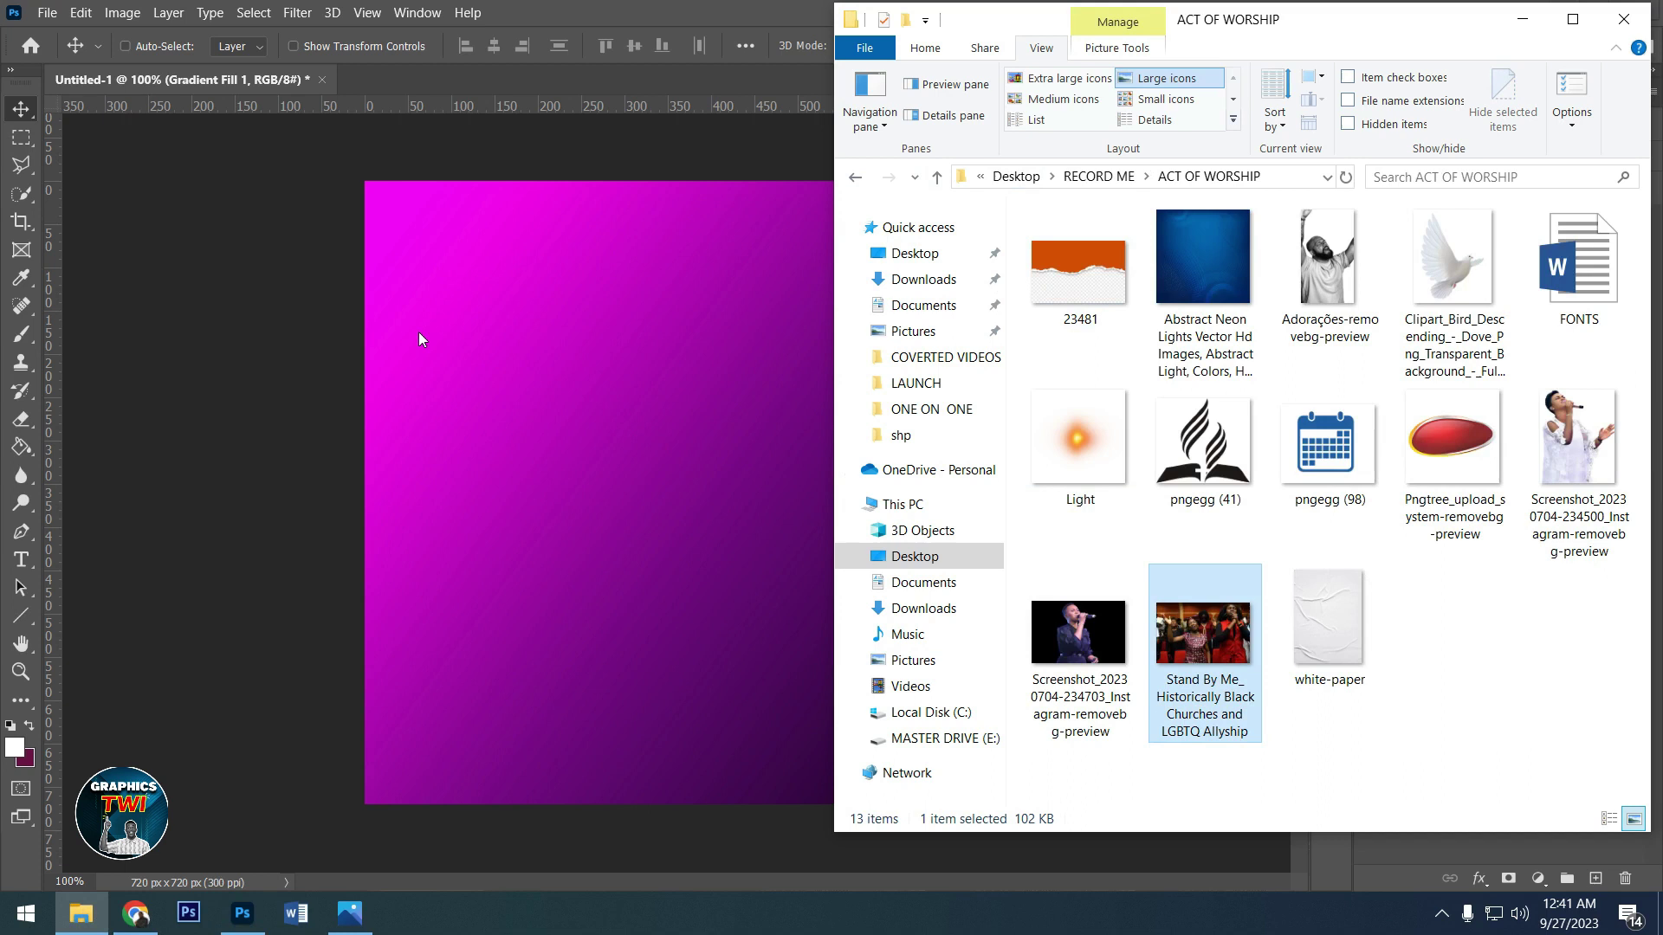
pyautogui.moveTo(418, 339); pyautogui.dragTo(423, 331)
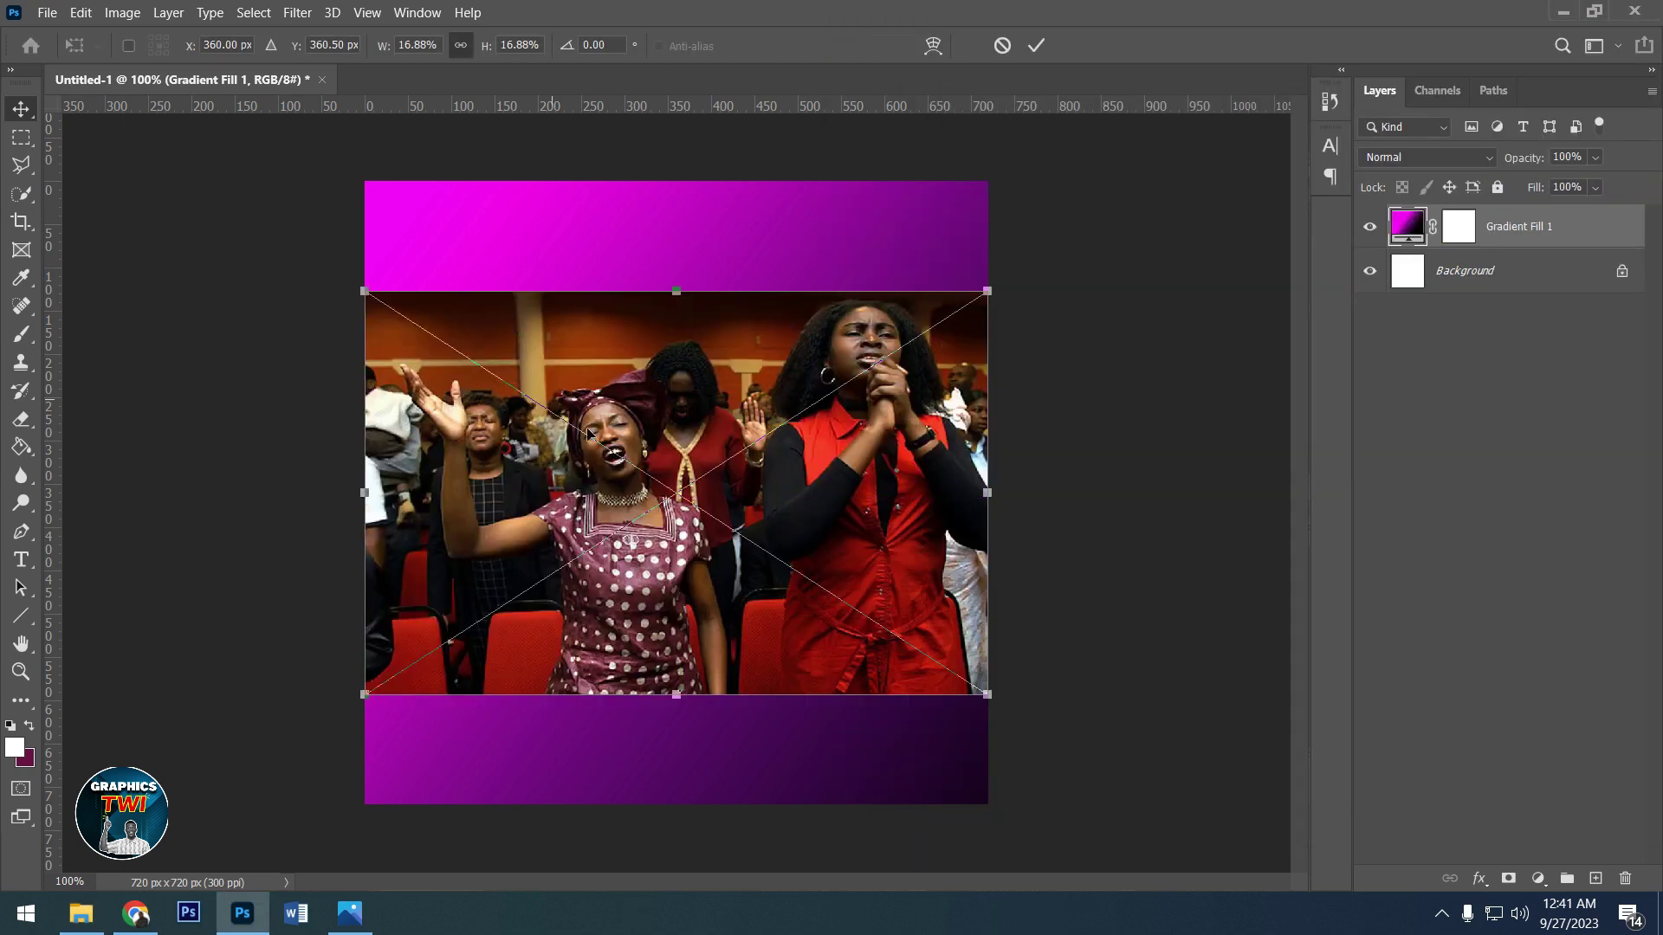
pyautogui.moveTo(681, 520); pyautogui.dragTo(528, 342)
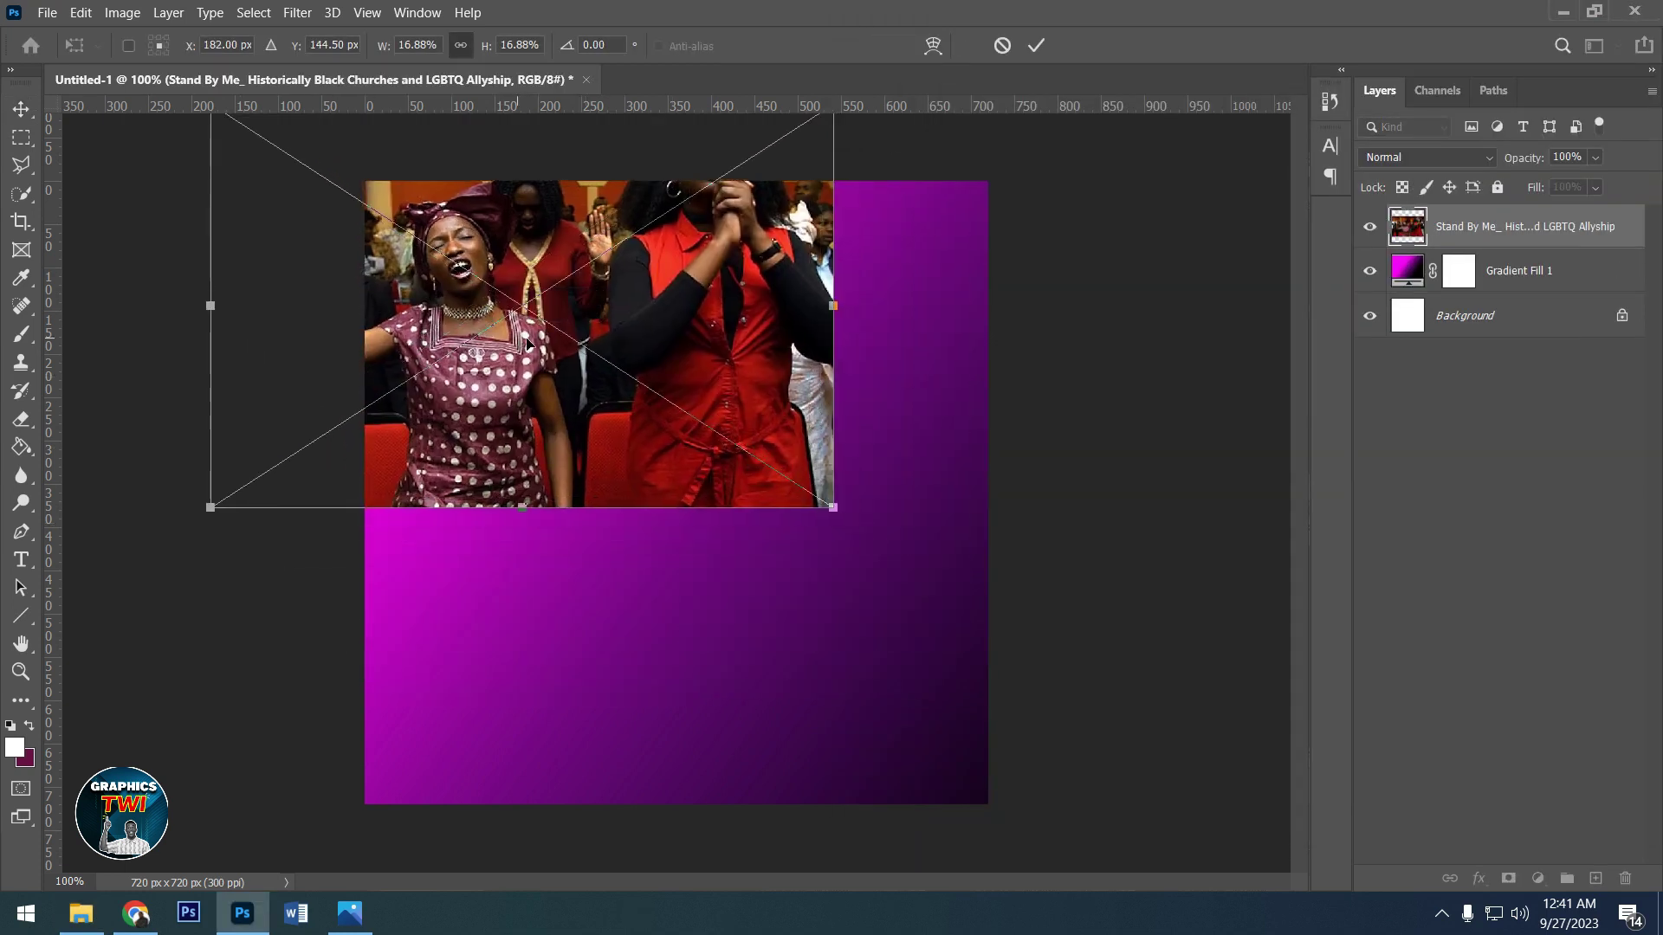
pyautogui.click(1036, 45)
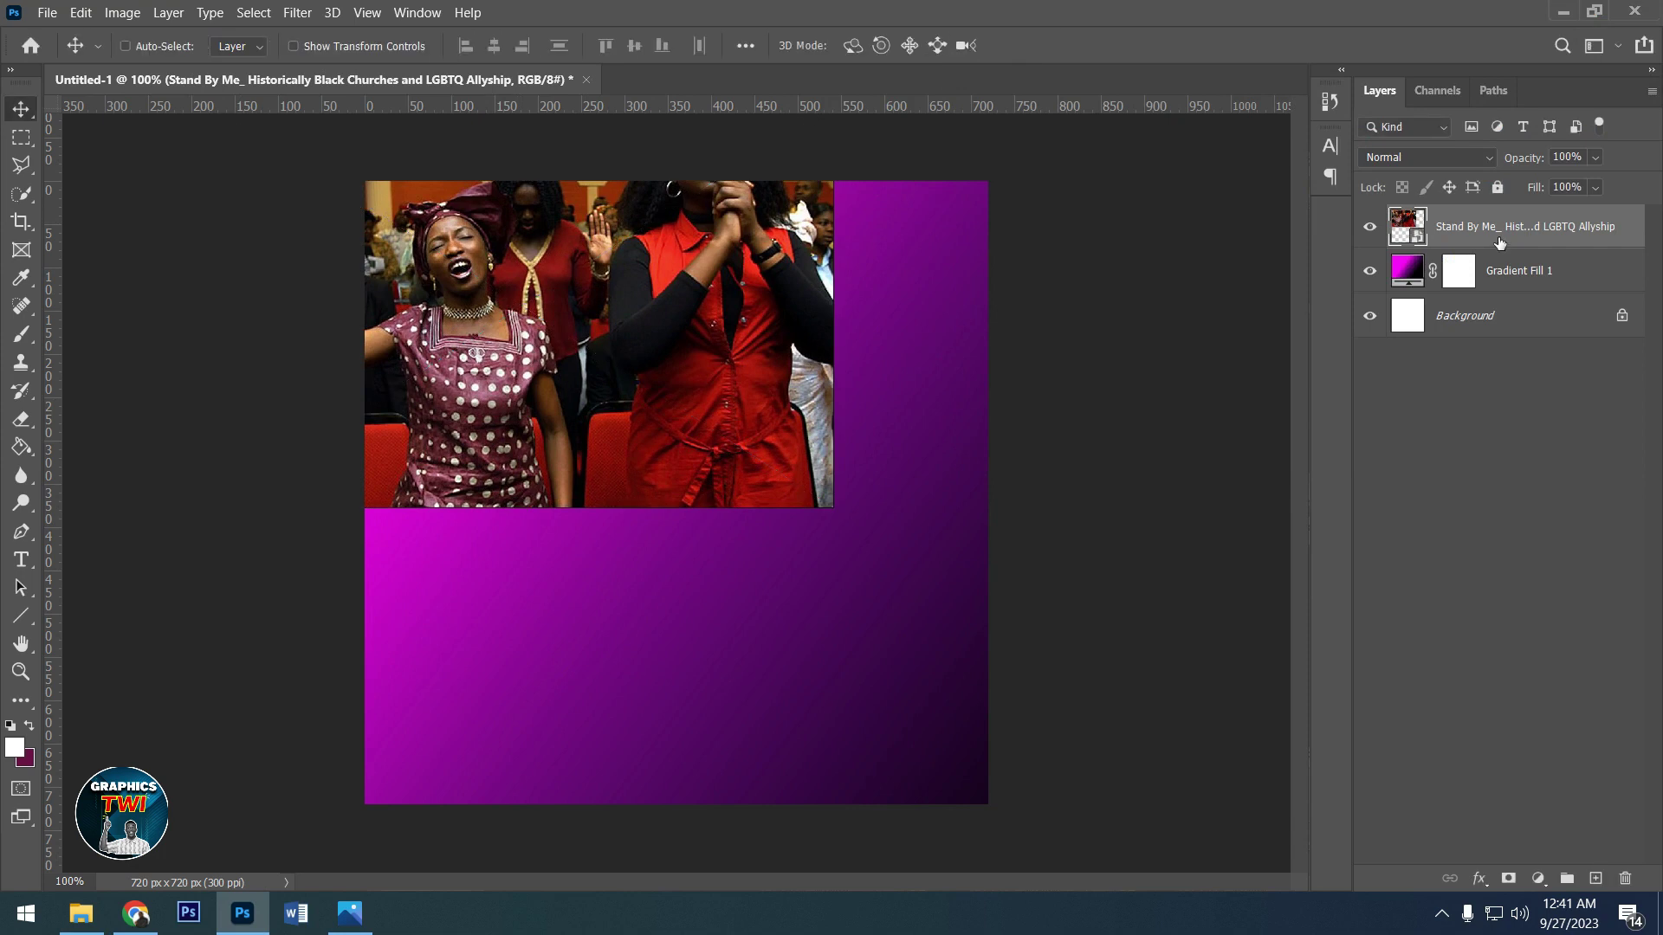
# - Rasterize the photo layer and desaturate it to grayscale
pyautogui.rightClick(1499, 244)
pyautogui.click(1312, 395)
pyautogui.hotkey('ctrl', 'shift', 'u')
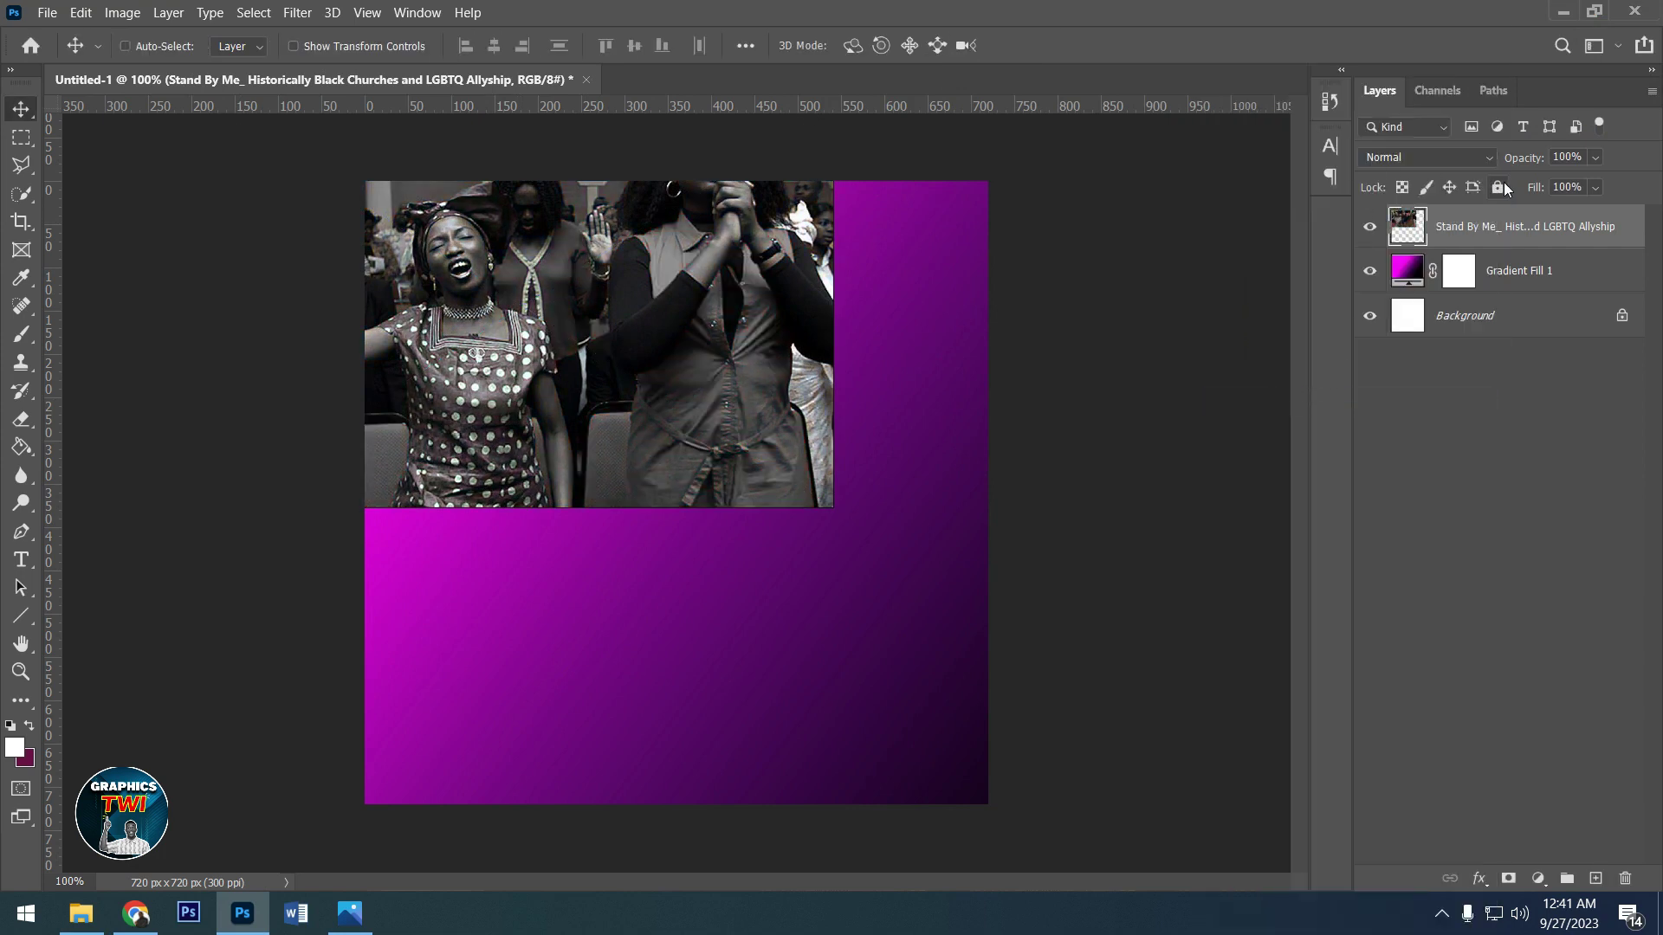
pyautogui.click(1594, 158)
# - Fade the photo to 17% opacity and erase its right and lower edges with an enlarged eraser
pyautogui.moveTo(1541, 182); pyautogui.dragTo(1535, 182)
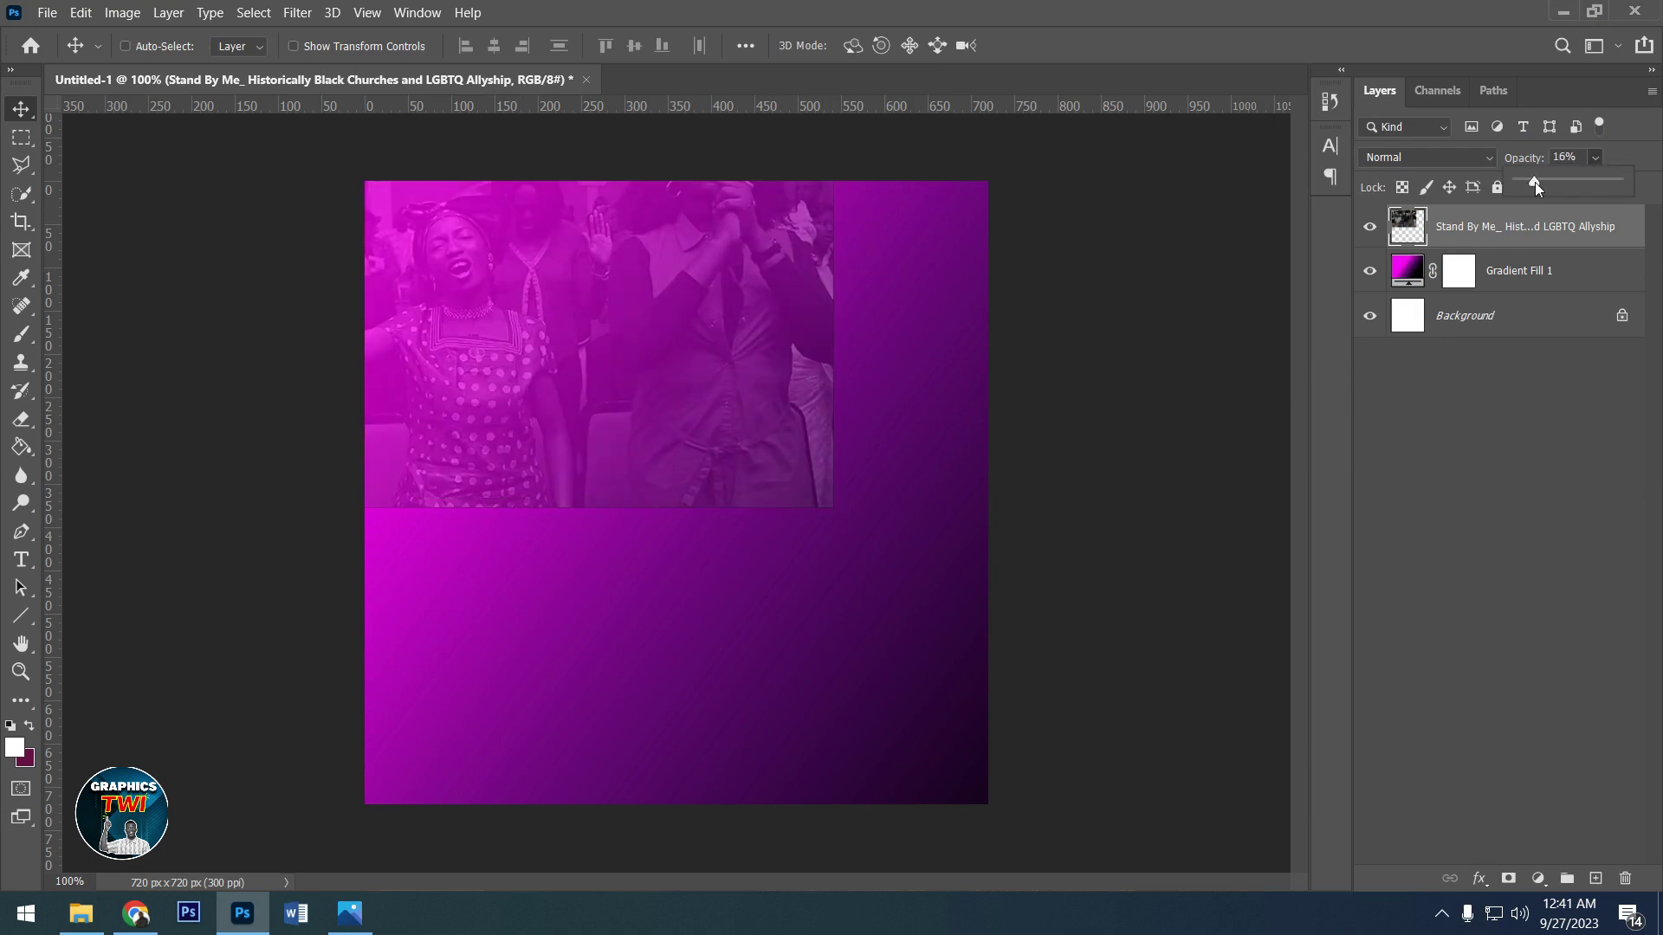
pyautogui.click(32, 425)
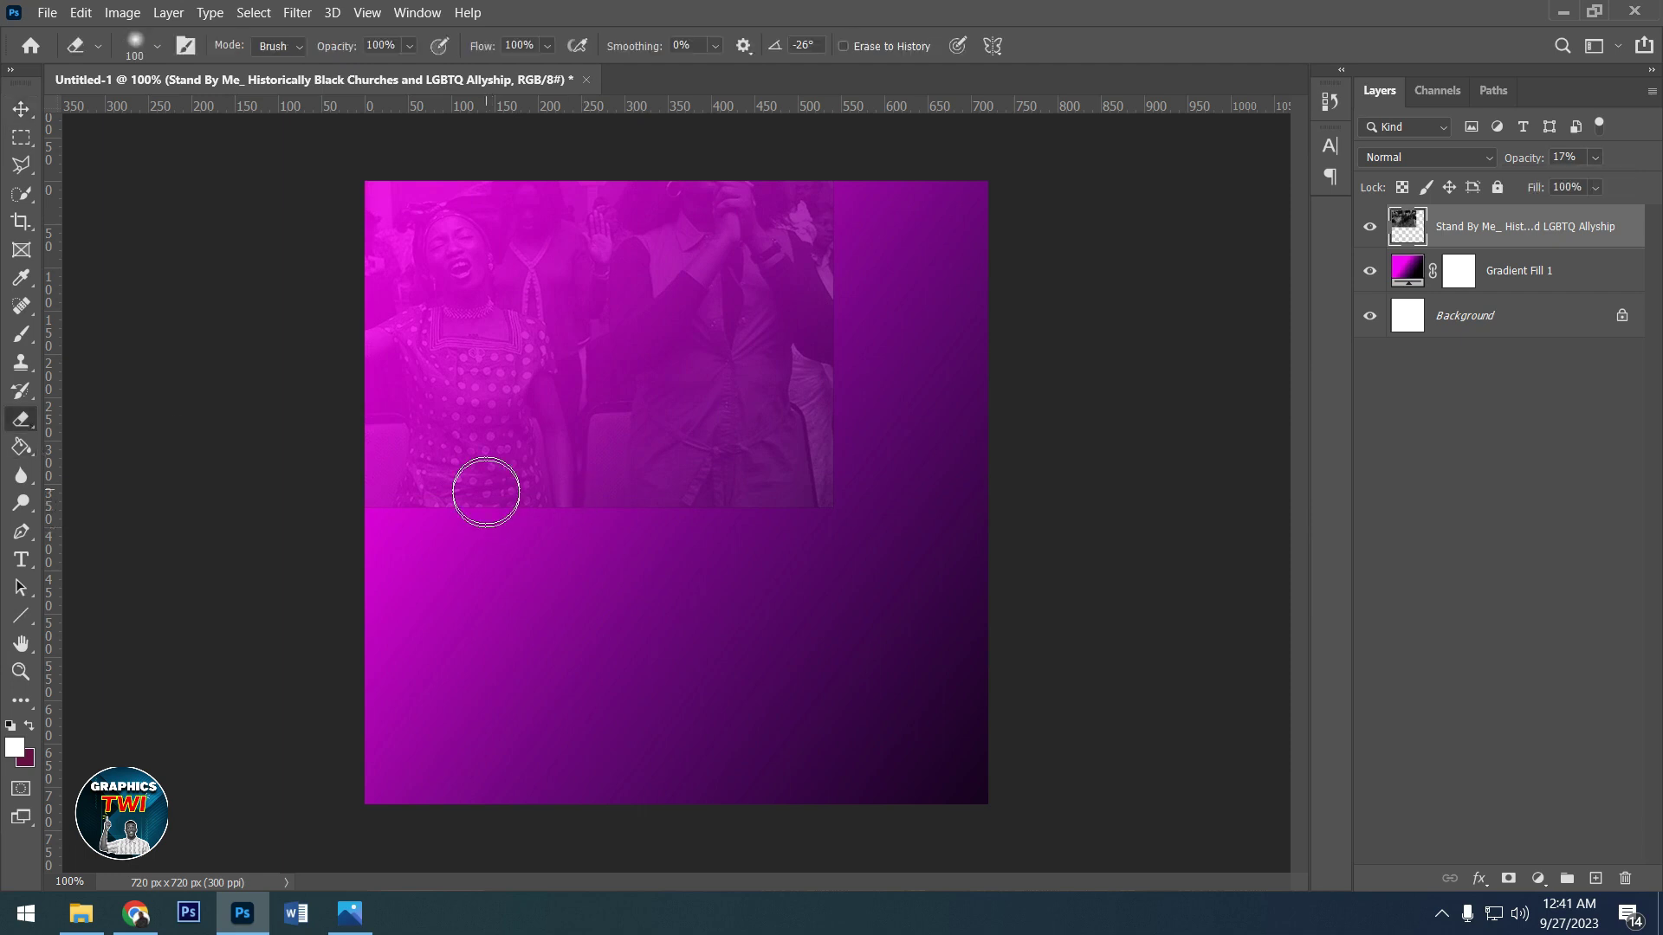
pyautogui.press(']')
pyautogui.press(']')
pyautogui.press(']')
pyautogui.press(']')
pyautogui.press(']')
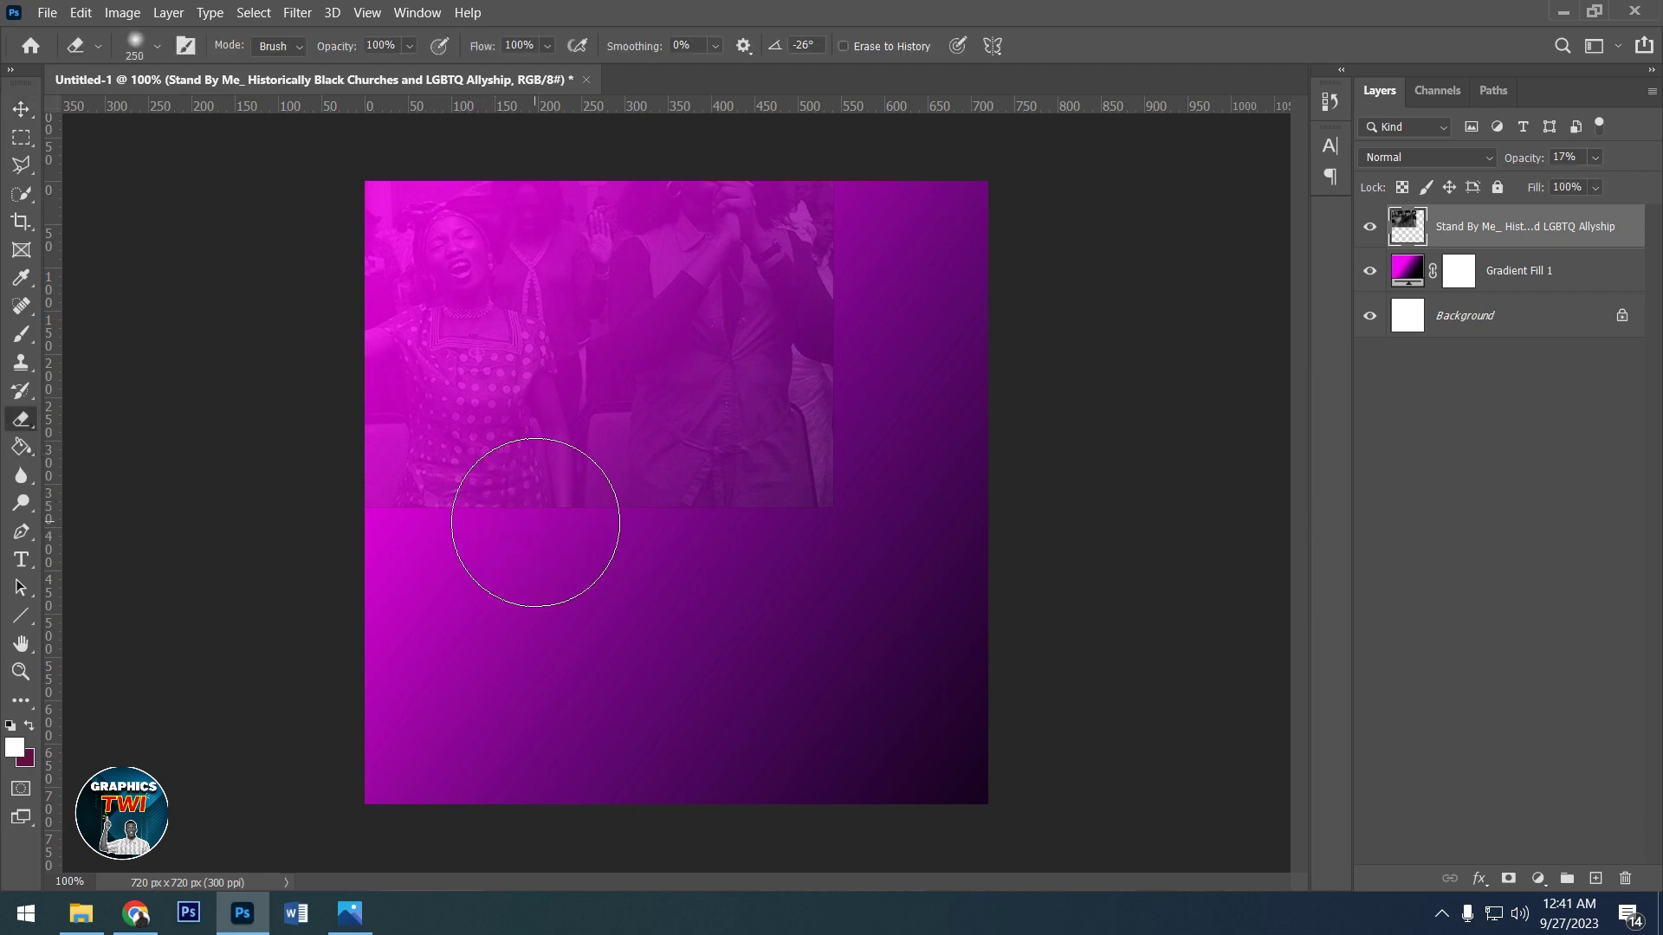
pyautogui.moveTo(763, 485); pyautogui.dragTo(872, 241)
pyautogui.moveTo(411, 566)
pyautogui.mouseDown()
pyautogui.moveTo(776, 509)
pyautogui.moveTo(869, 200)
pyautogui.moveTo(728, 460)
pyautogui.moveTo(678, 647)
pyautogui.mouseUp()
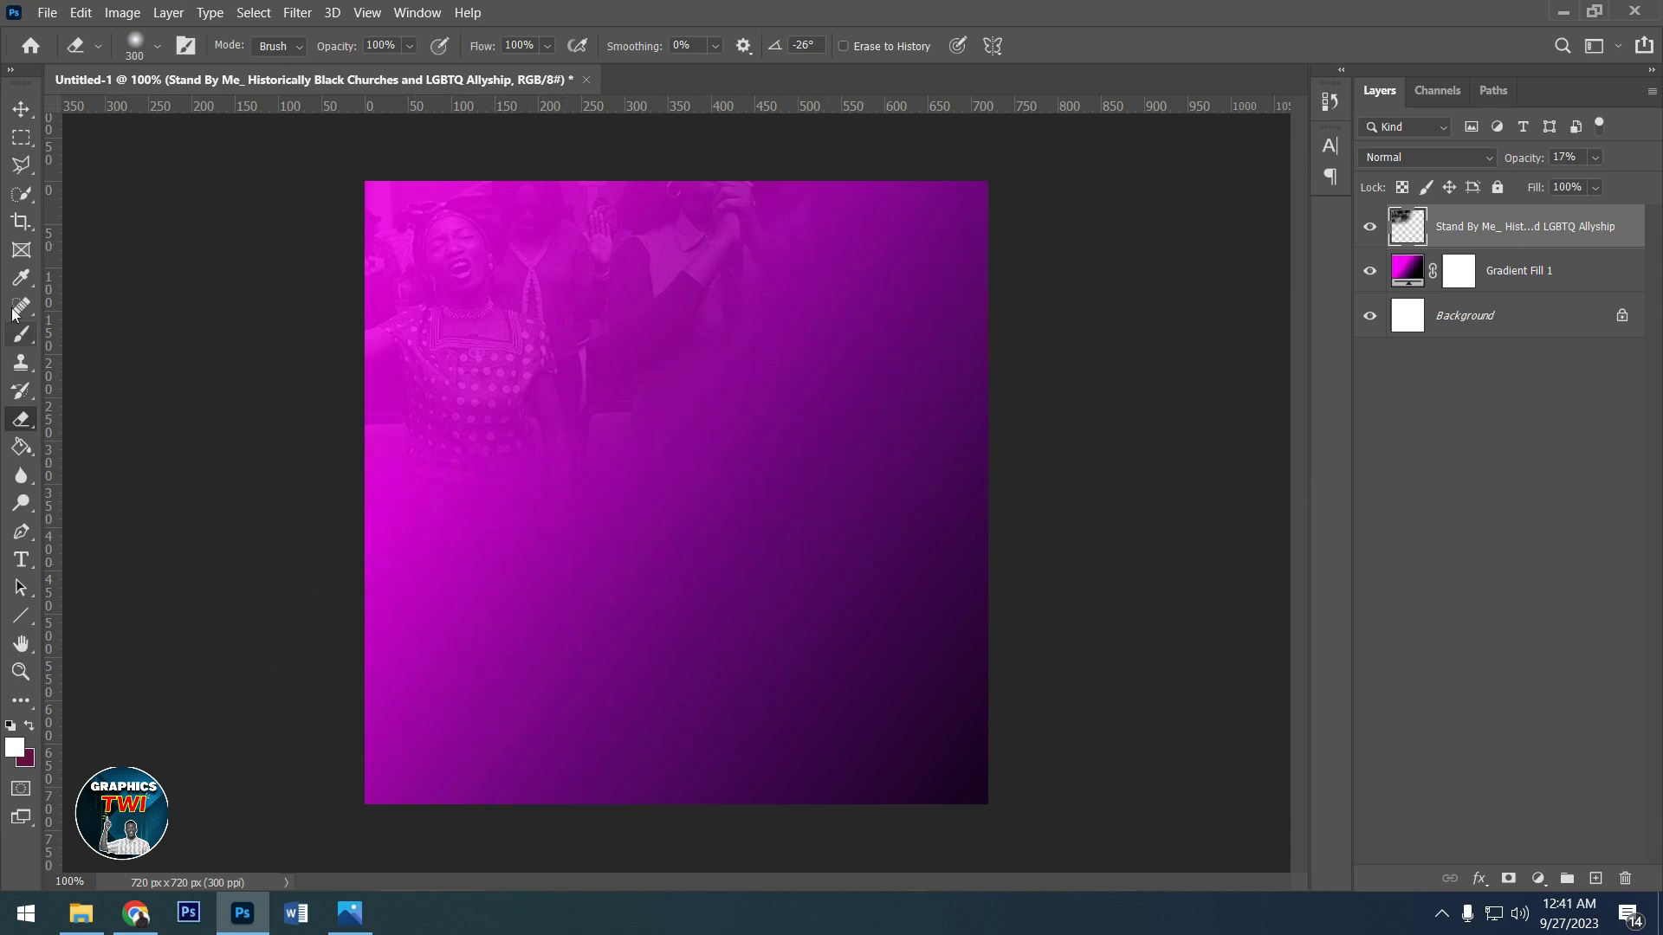
pyautogui.click(21, 109)
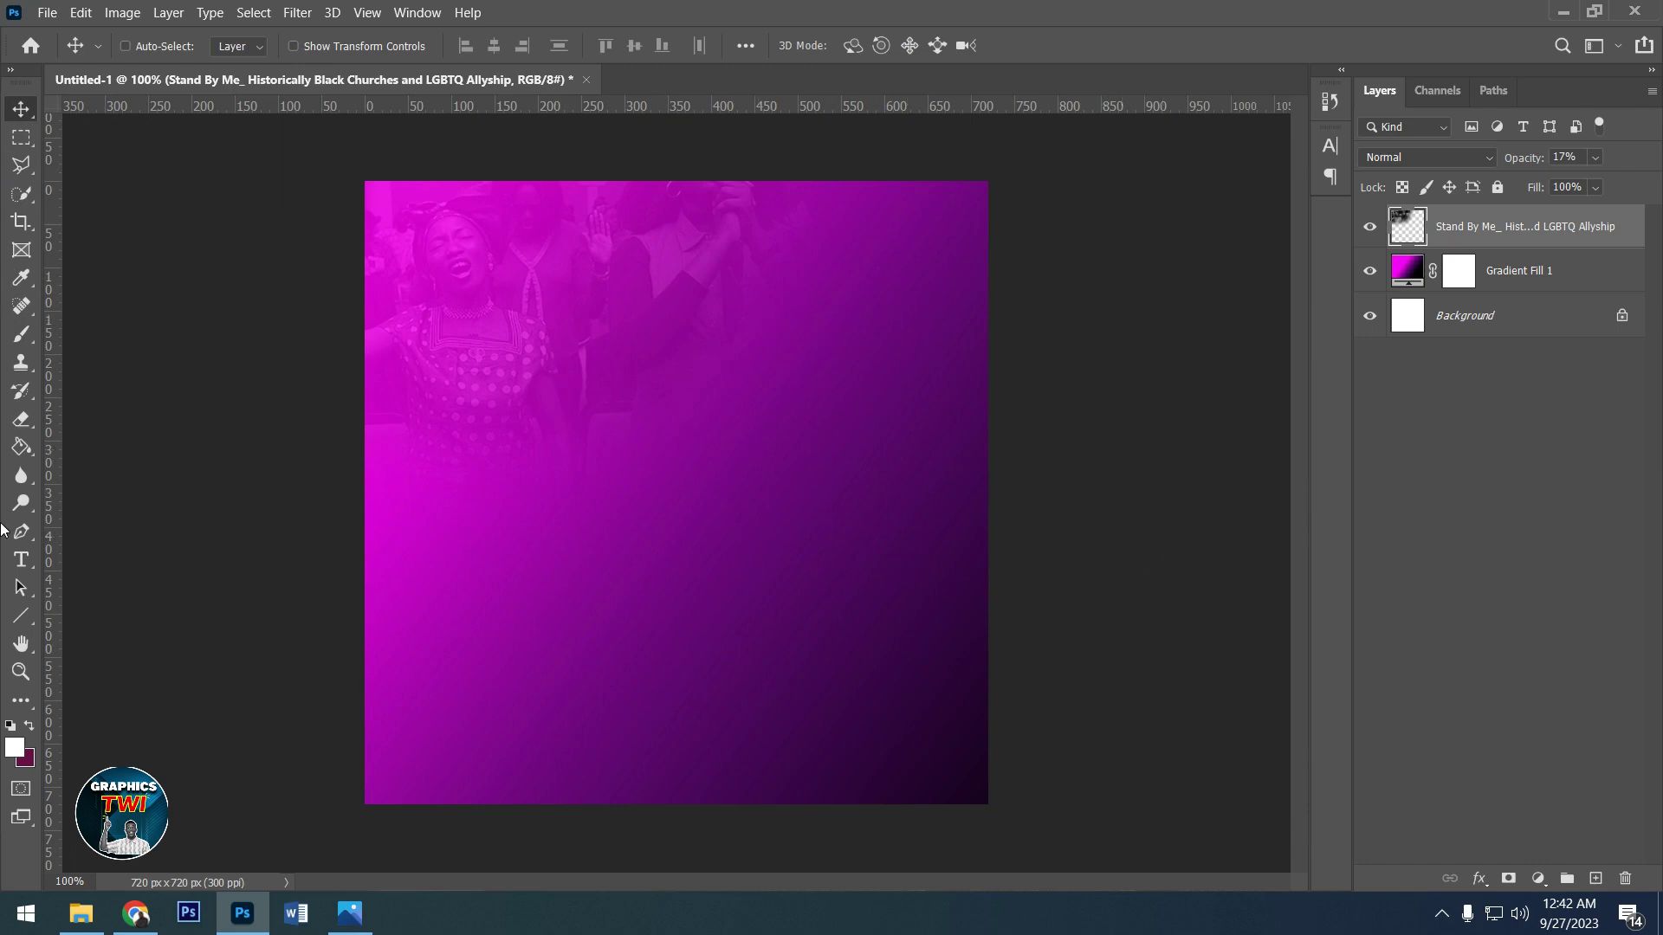
pyautogui.click(28, 562)
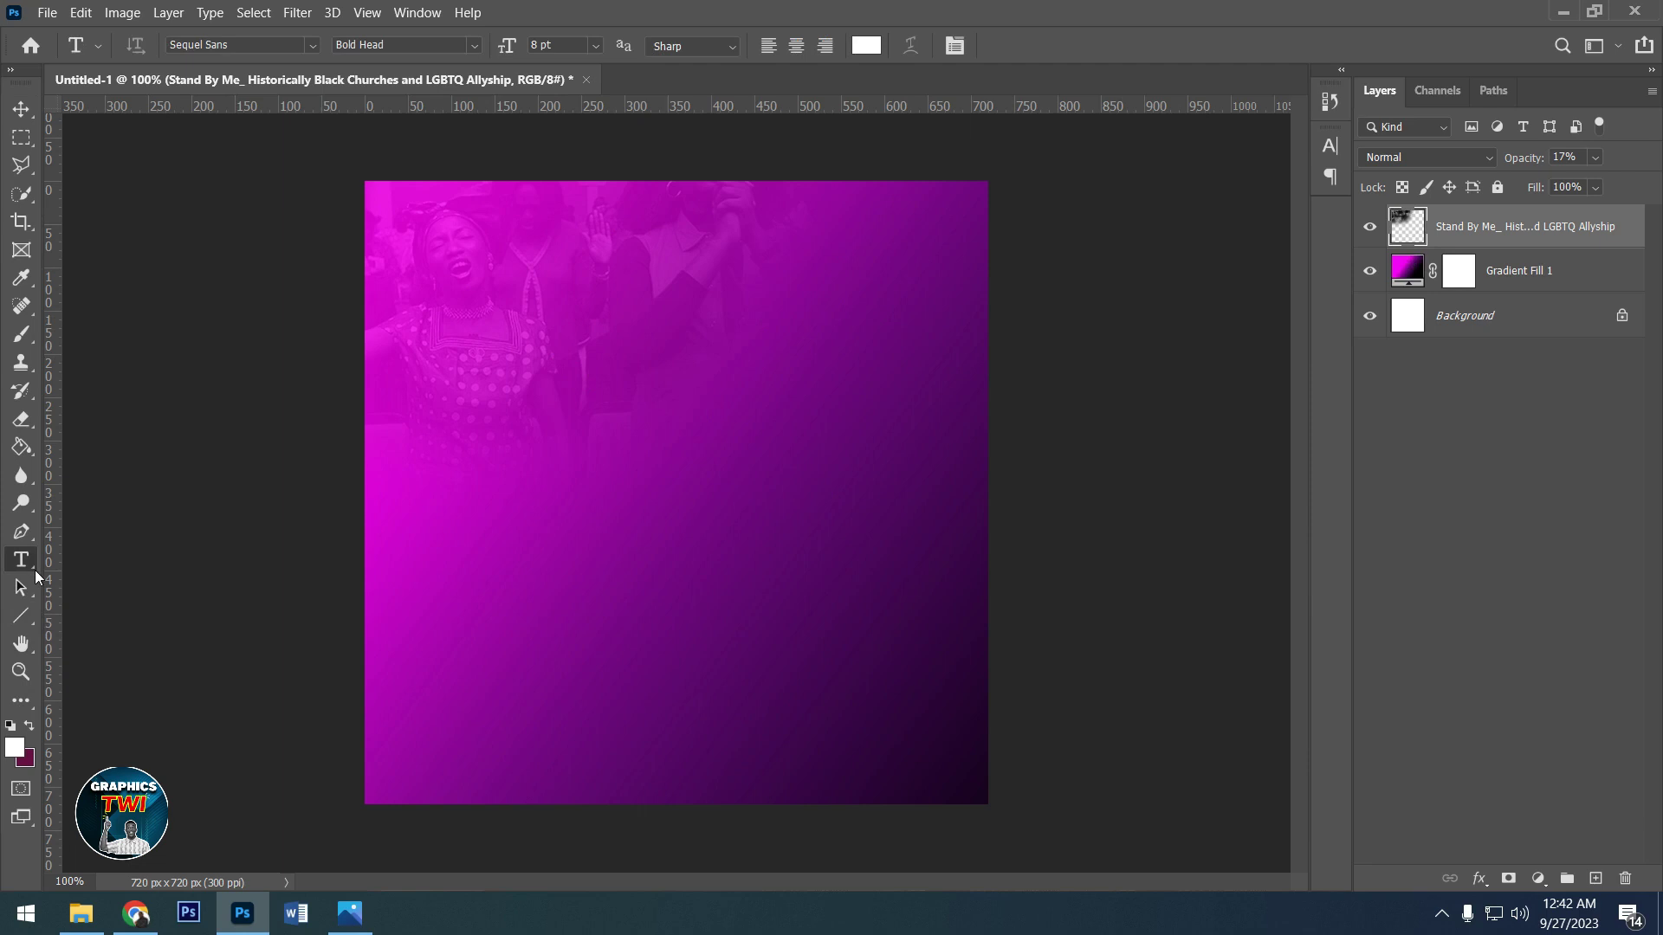
# - Add a text layer reading 'BELIEVERS' above the canvas centre
pyautogui.click(531, 422)
pyautogui.press('BackSpace')
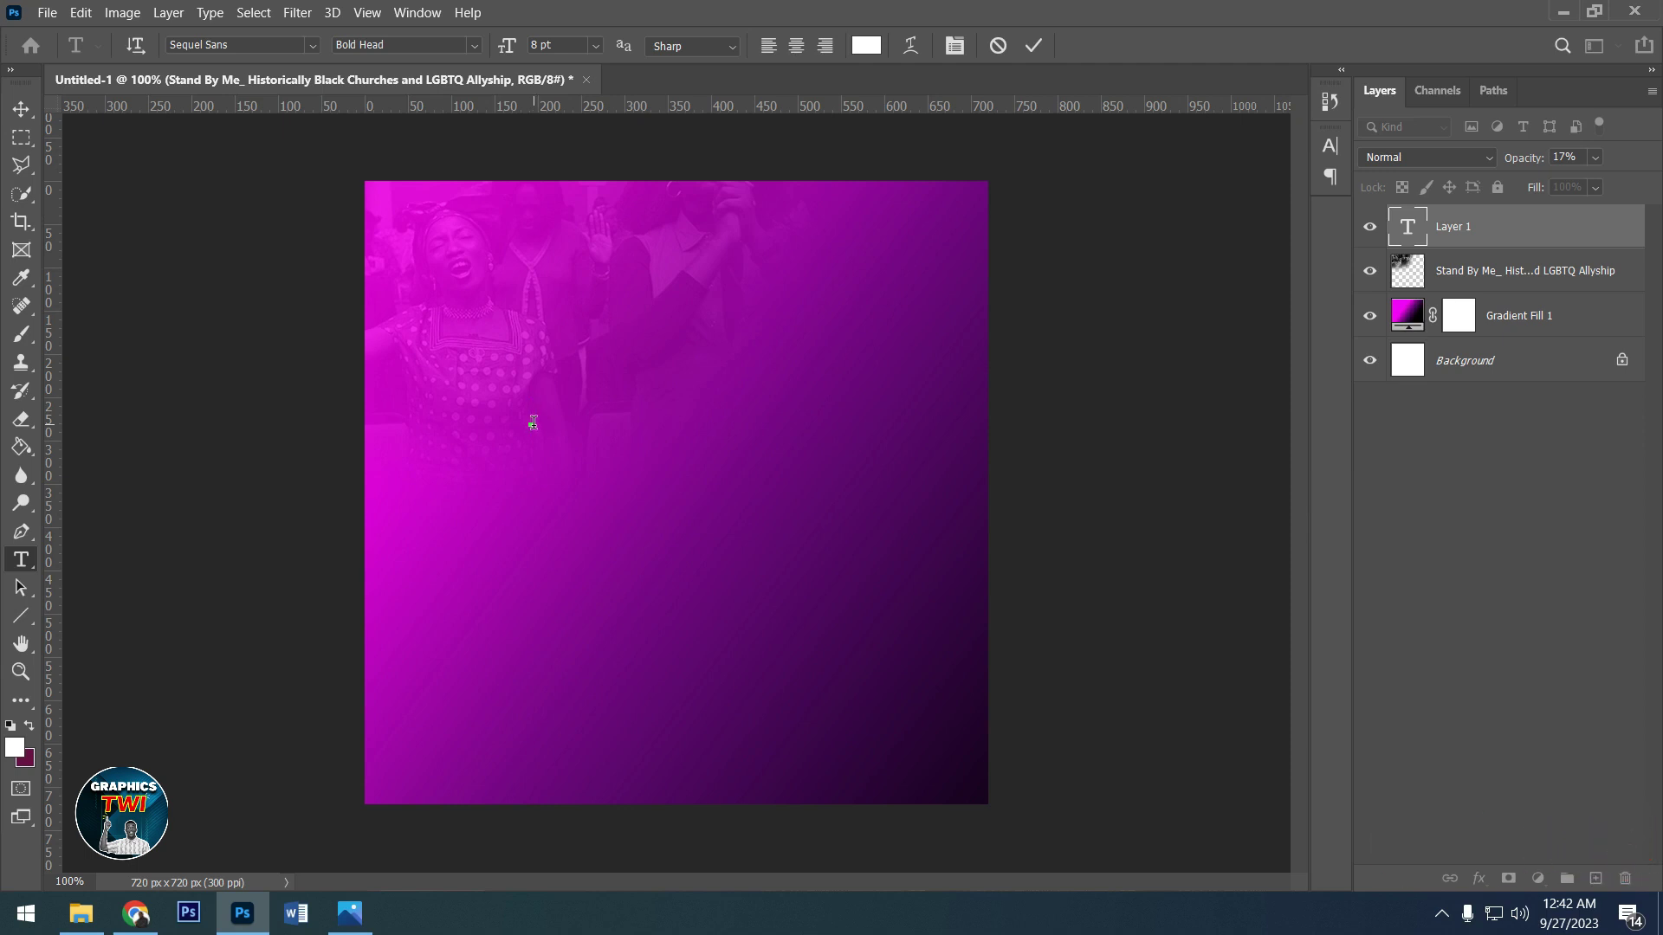
pyautogui.write('BELIEVERS')
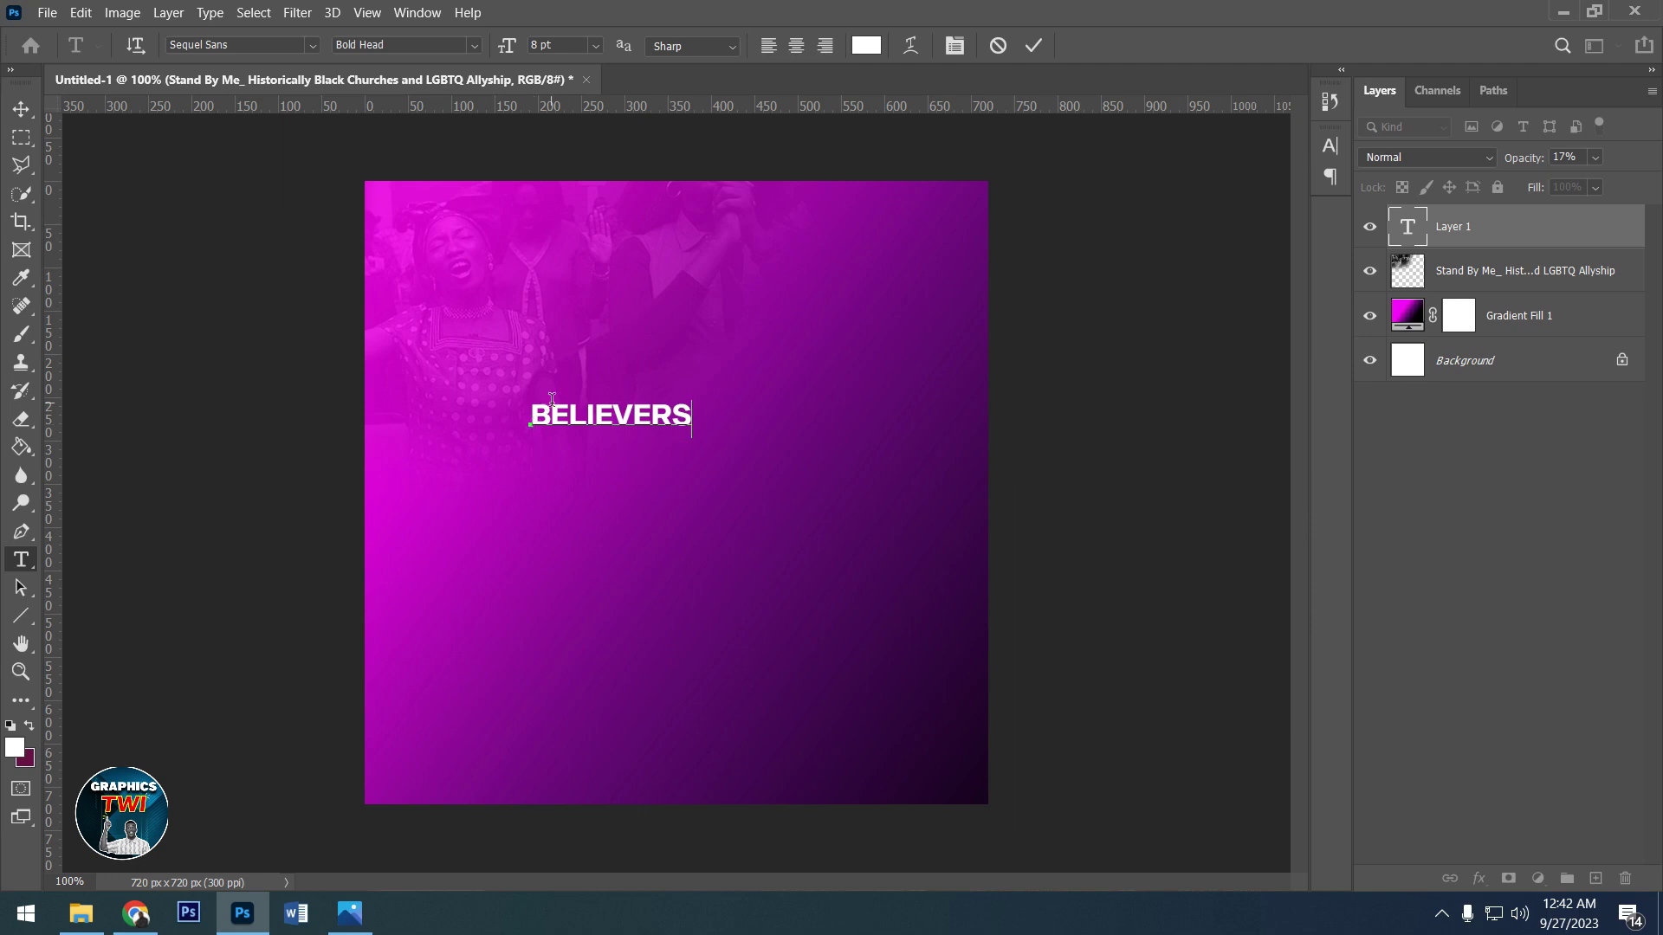
pyautogui.doubleClick(629, 405)
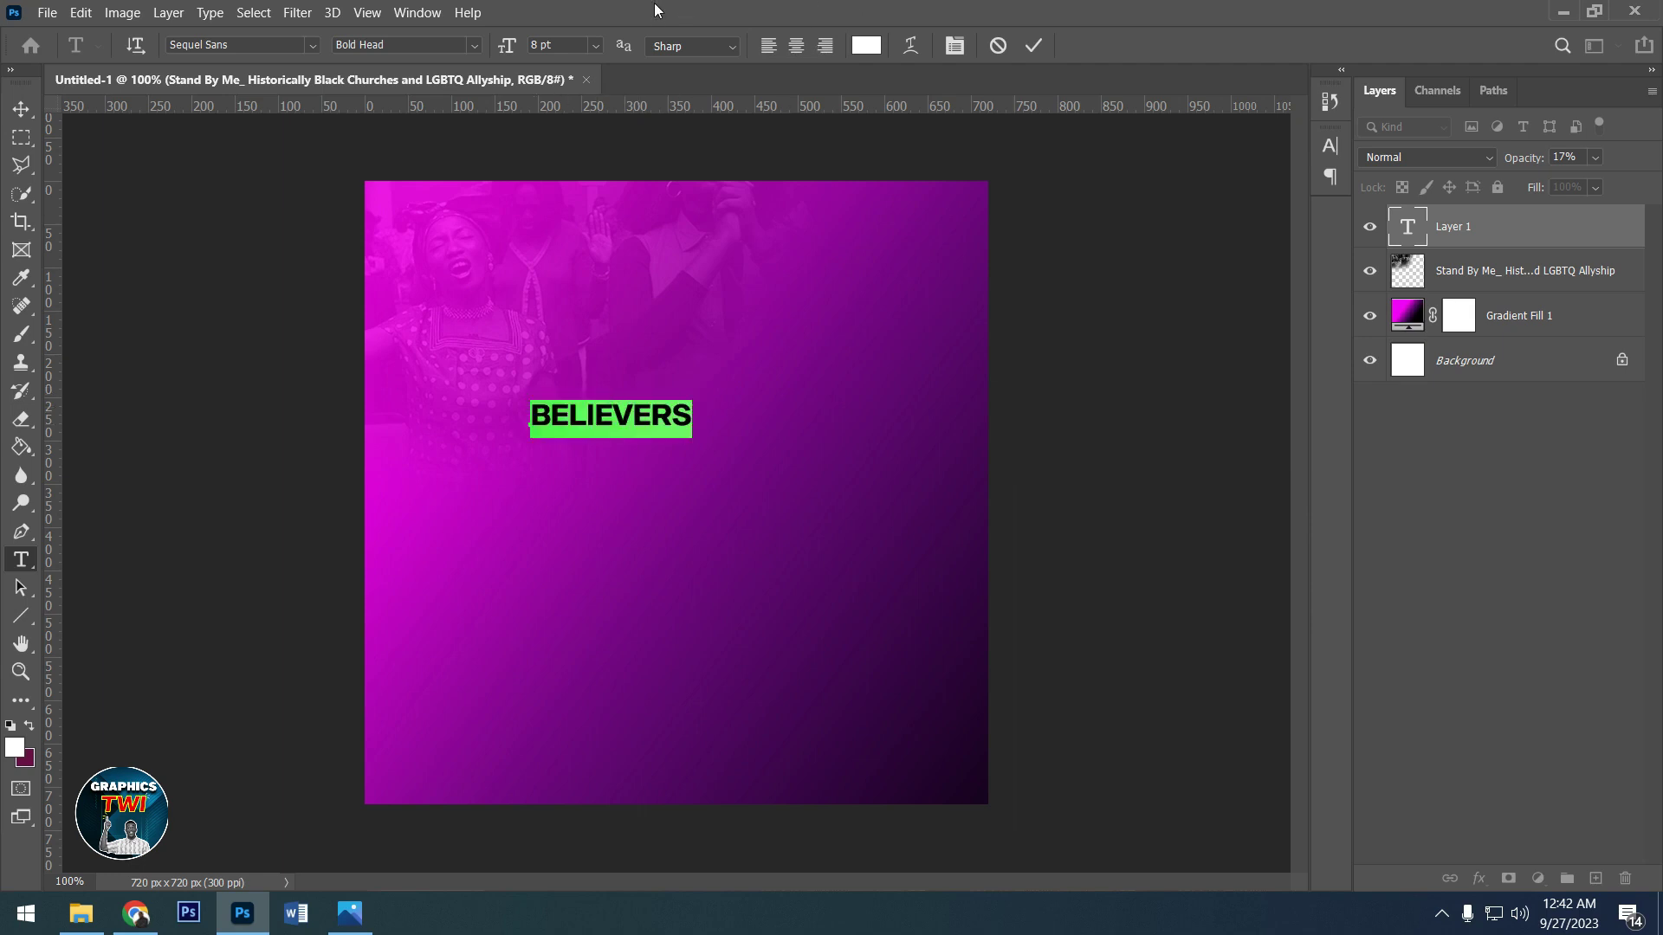
# - Set BELIEVERS to Poppins Regular at 6 pt and commit it
pyautogui.click(956, 45)
pyautogui.click(1153, 178)
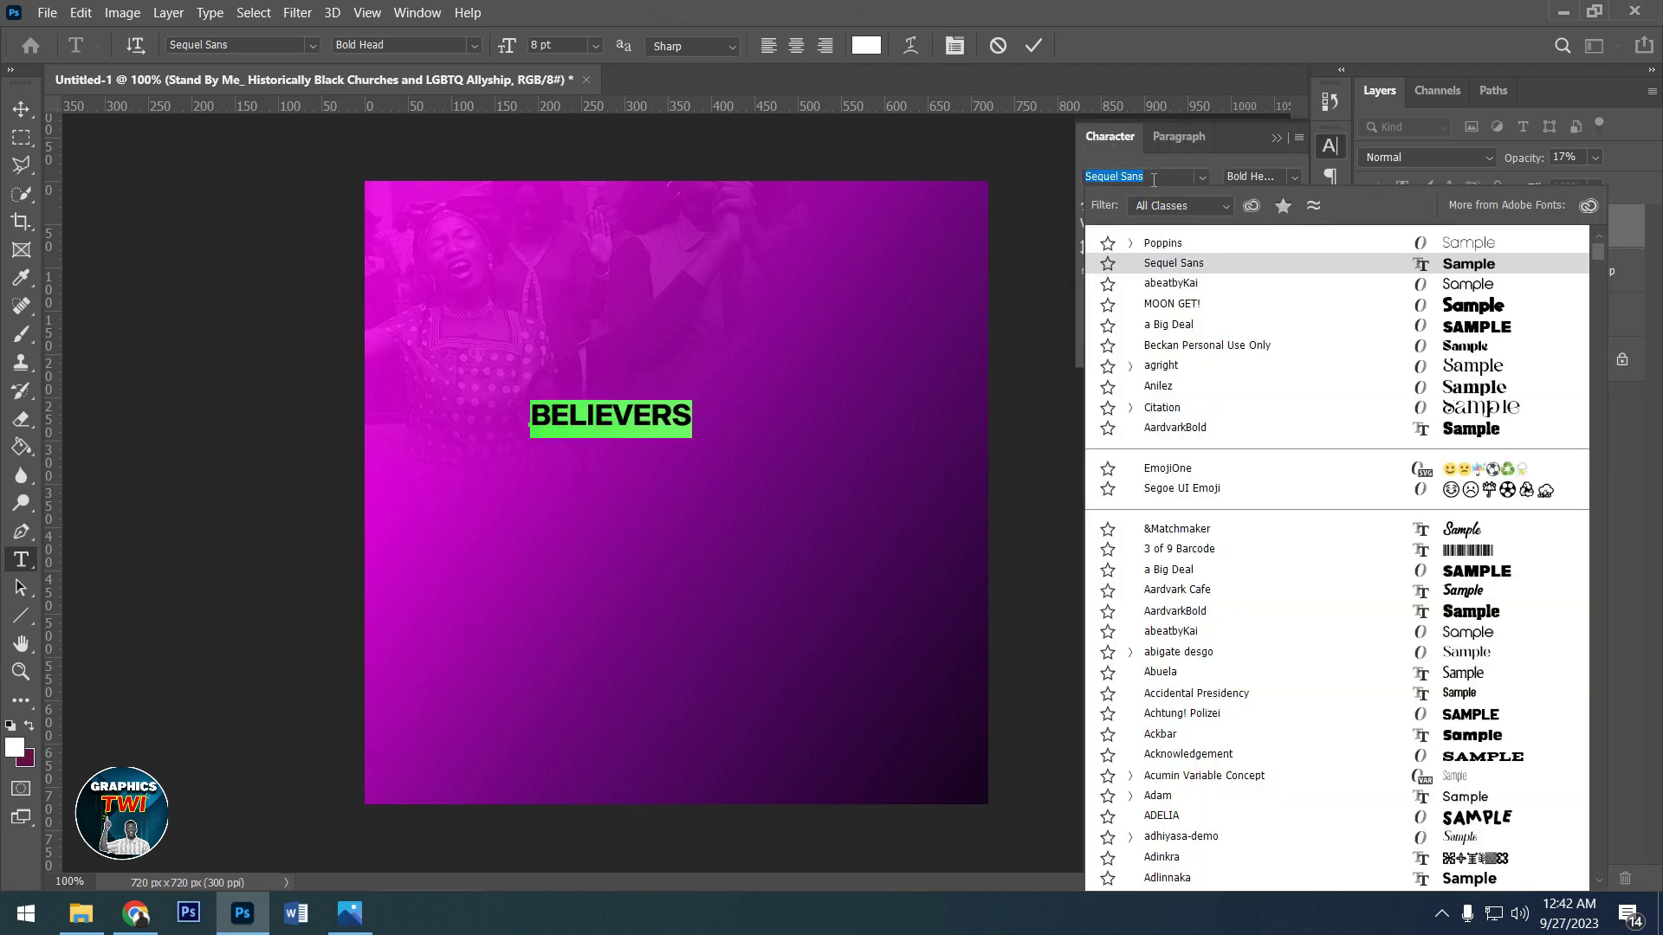
pyautogui.write('POPP')
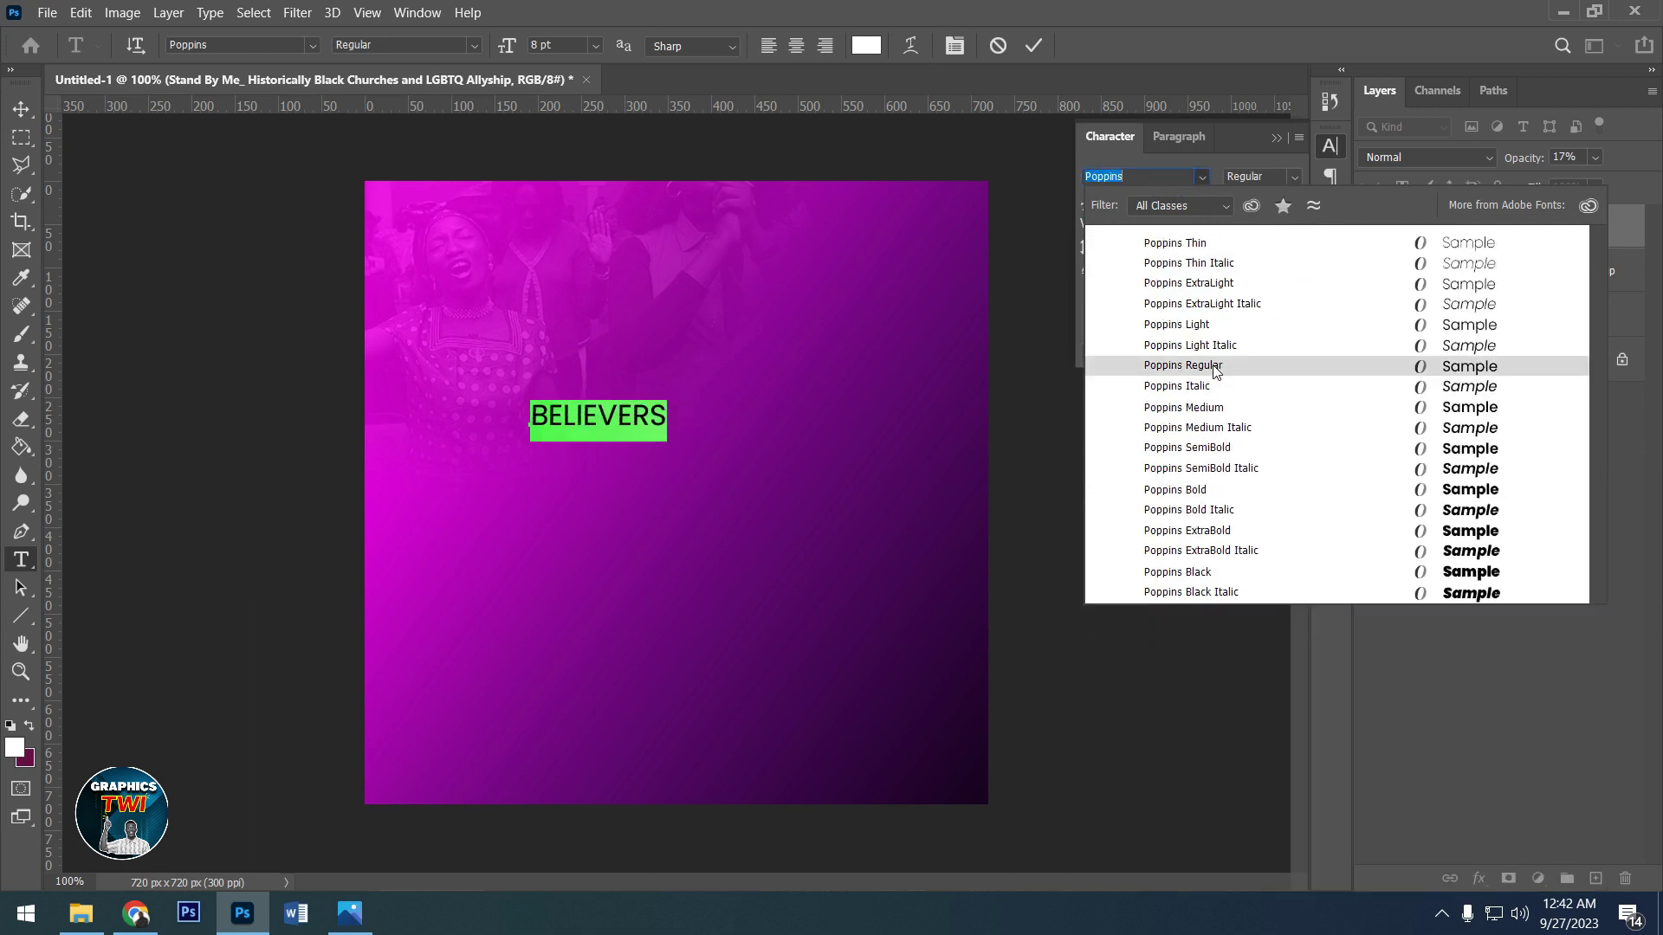
pyautogui.click(1135, 364)
pyautogui.click(1142, 202)
pyautogui.write('6')
pyautogui.press('Return')
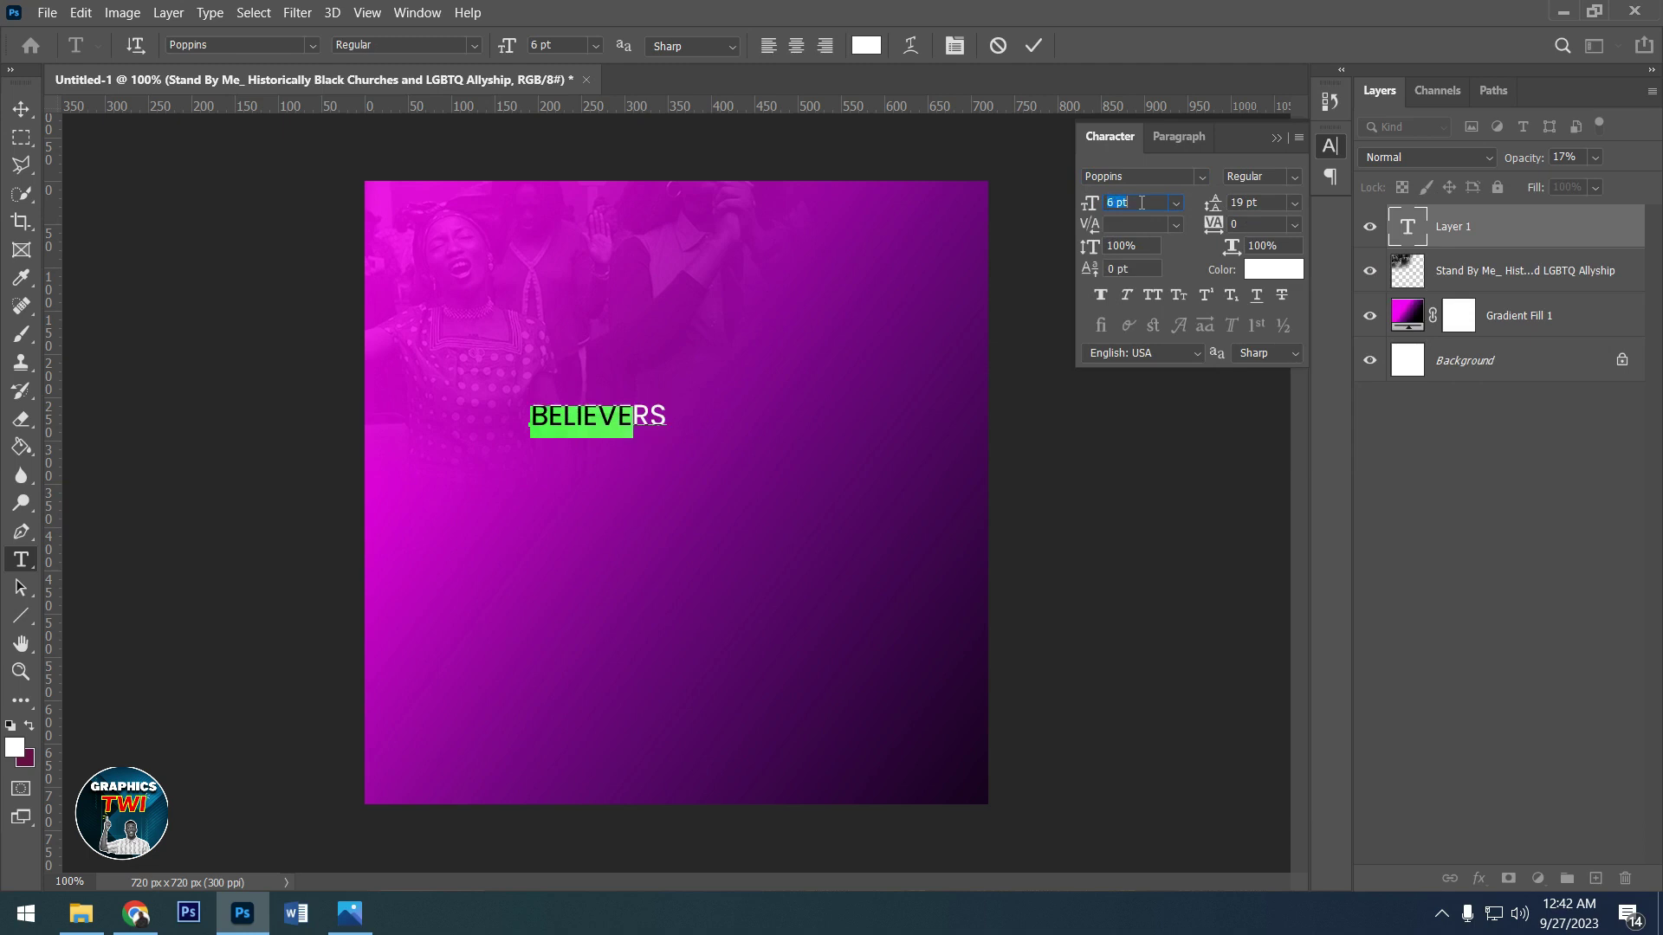
pyautogui.click(1034, 45)
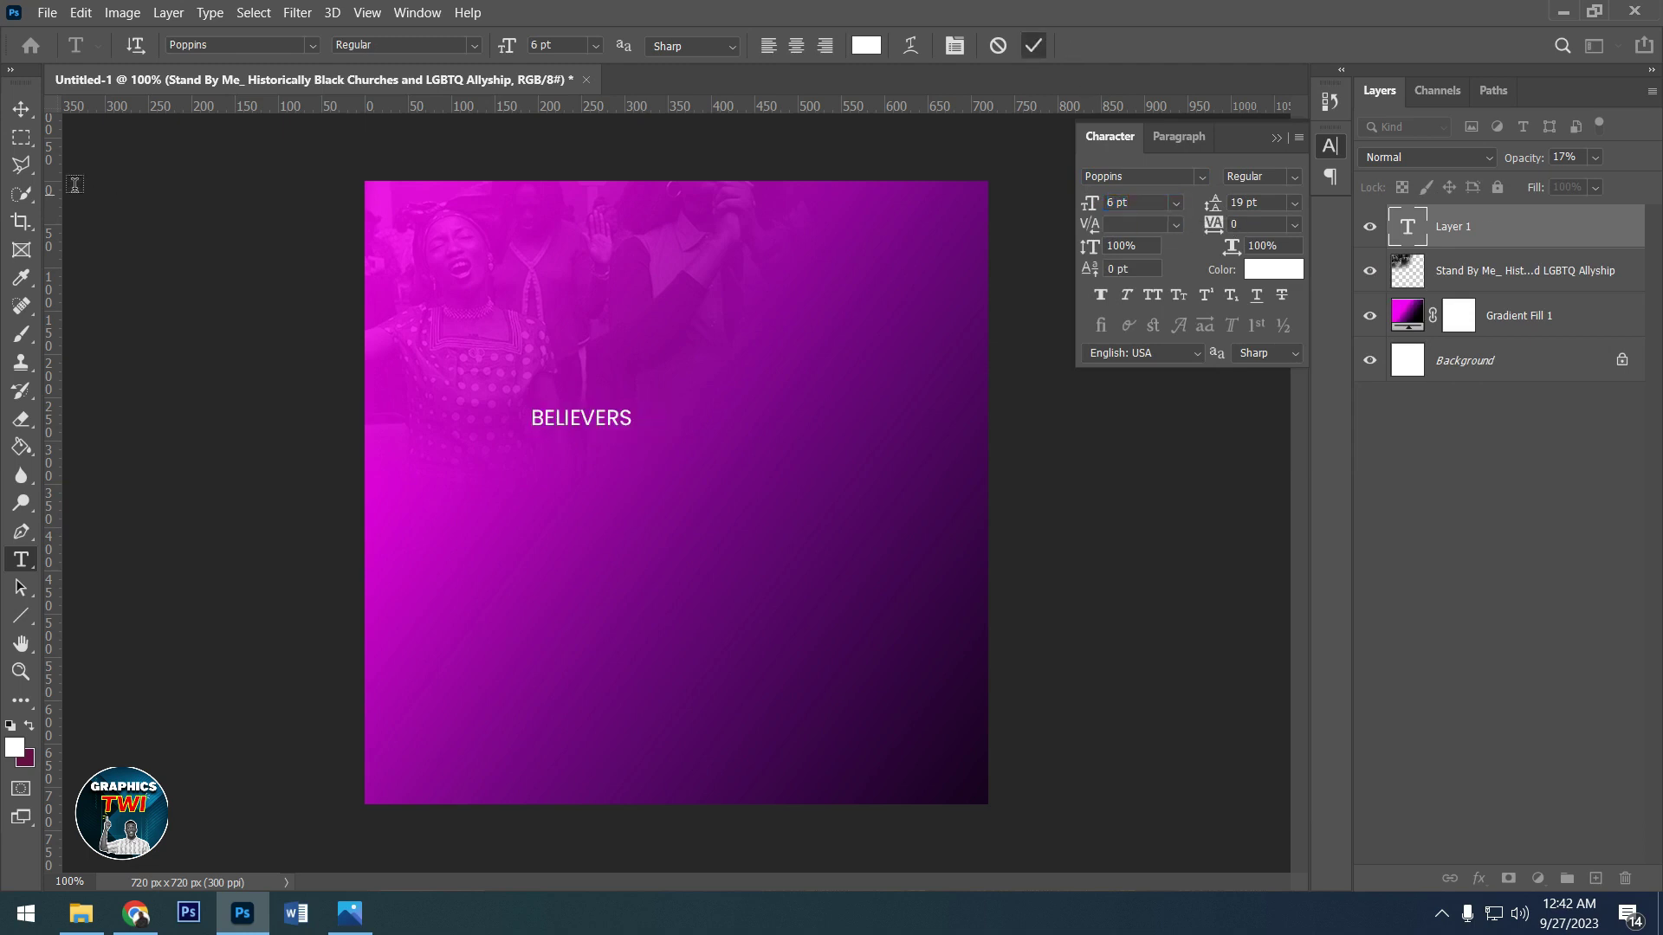
# - Move BELIEVERS near the top of the canvas and colour it bright yellow
pyautogui.click(21, 108)
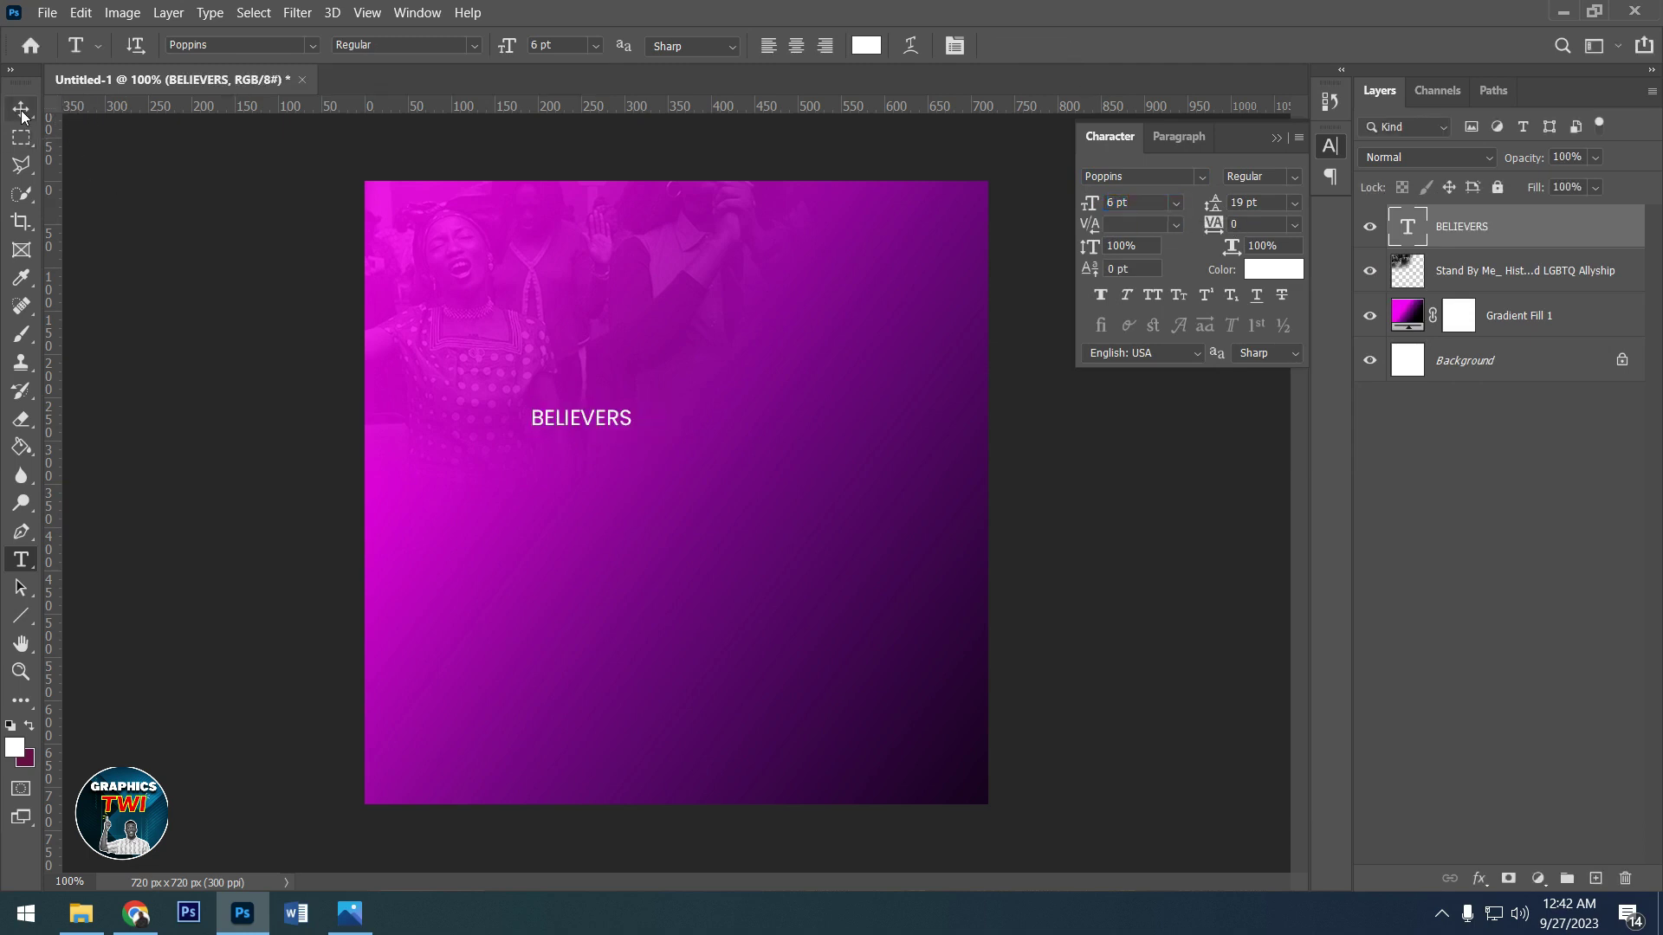
pyautogui.moveTo(573, 405); pyautogui.dragTo(566, 216)
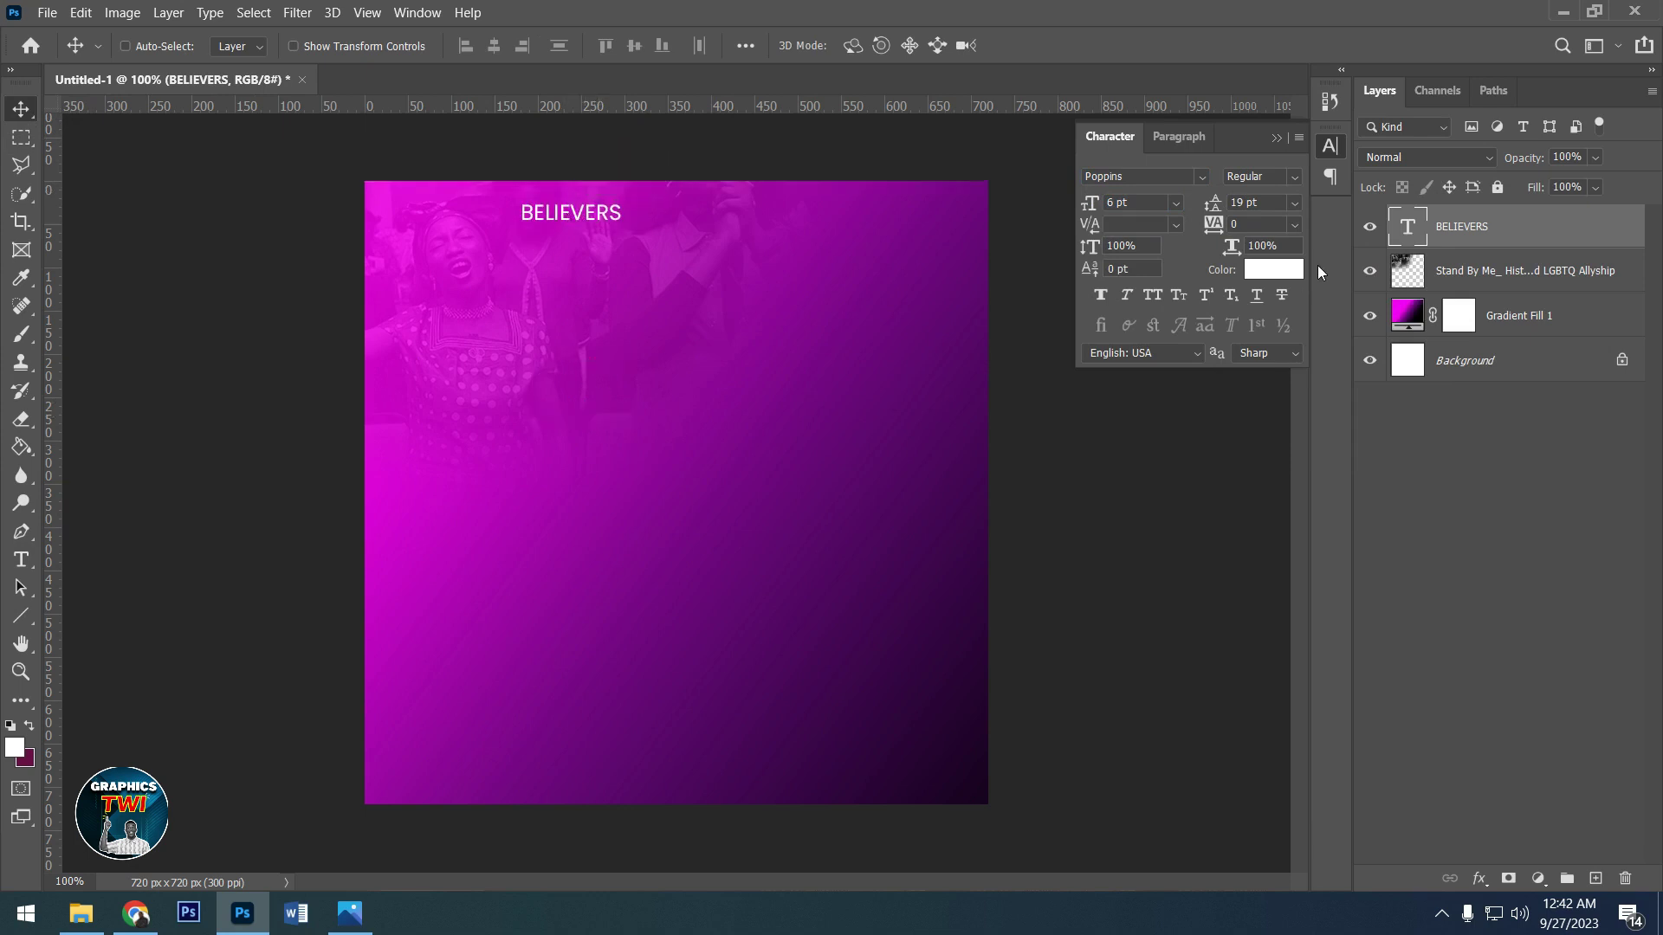
pyautogui.click(1291, 270)
pyautogui.click(1116, 756)
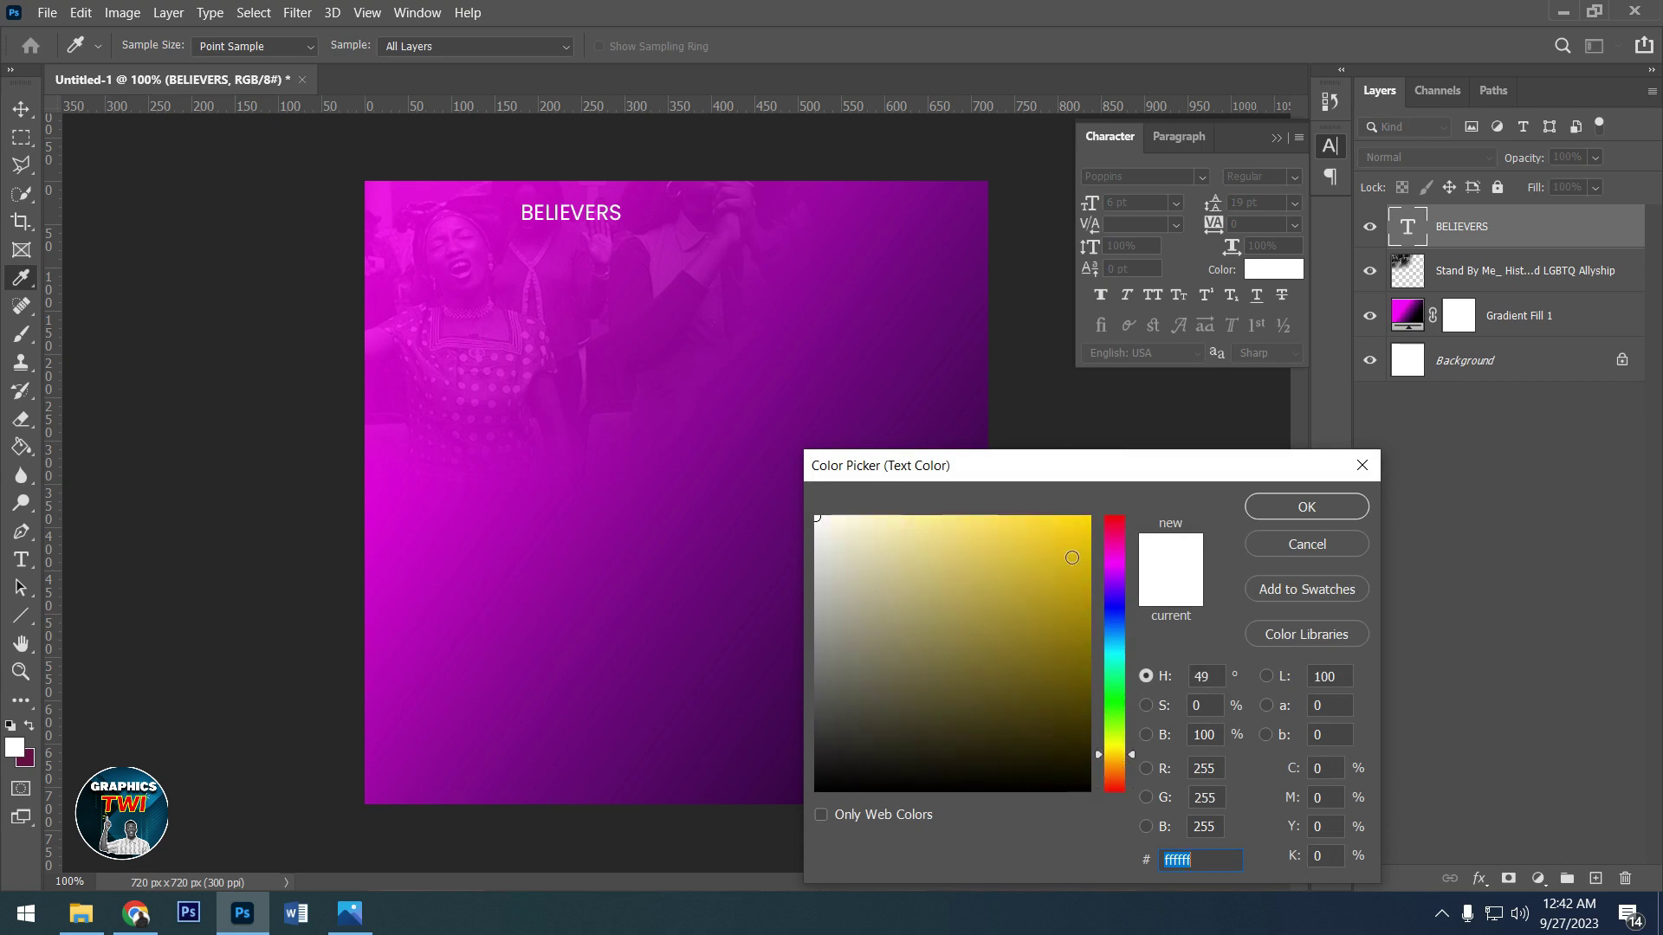
pyautogui.moveTo(1072, 558); pyautogui.dragTo(1191, 468)
pyautogui.click(1299, 513)
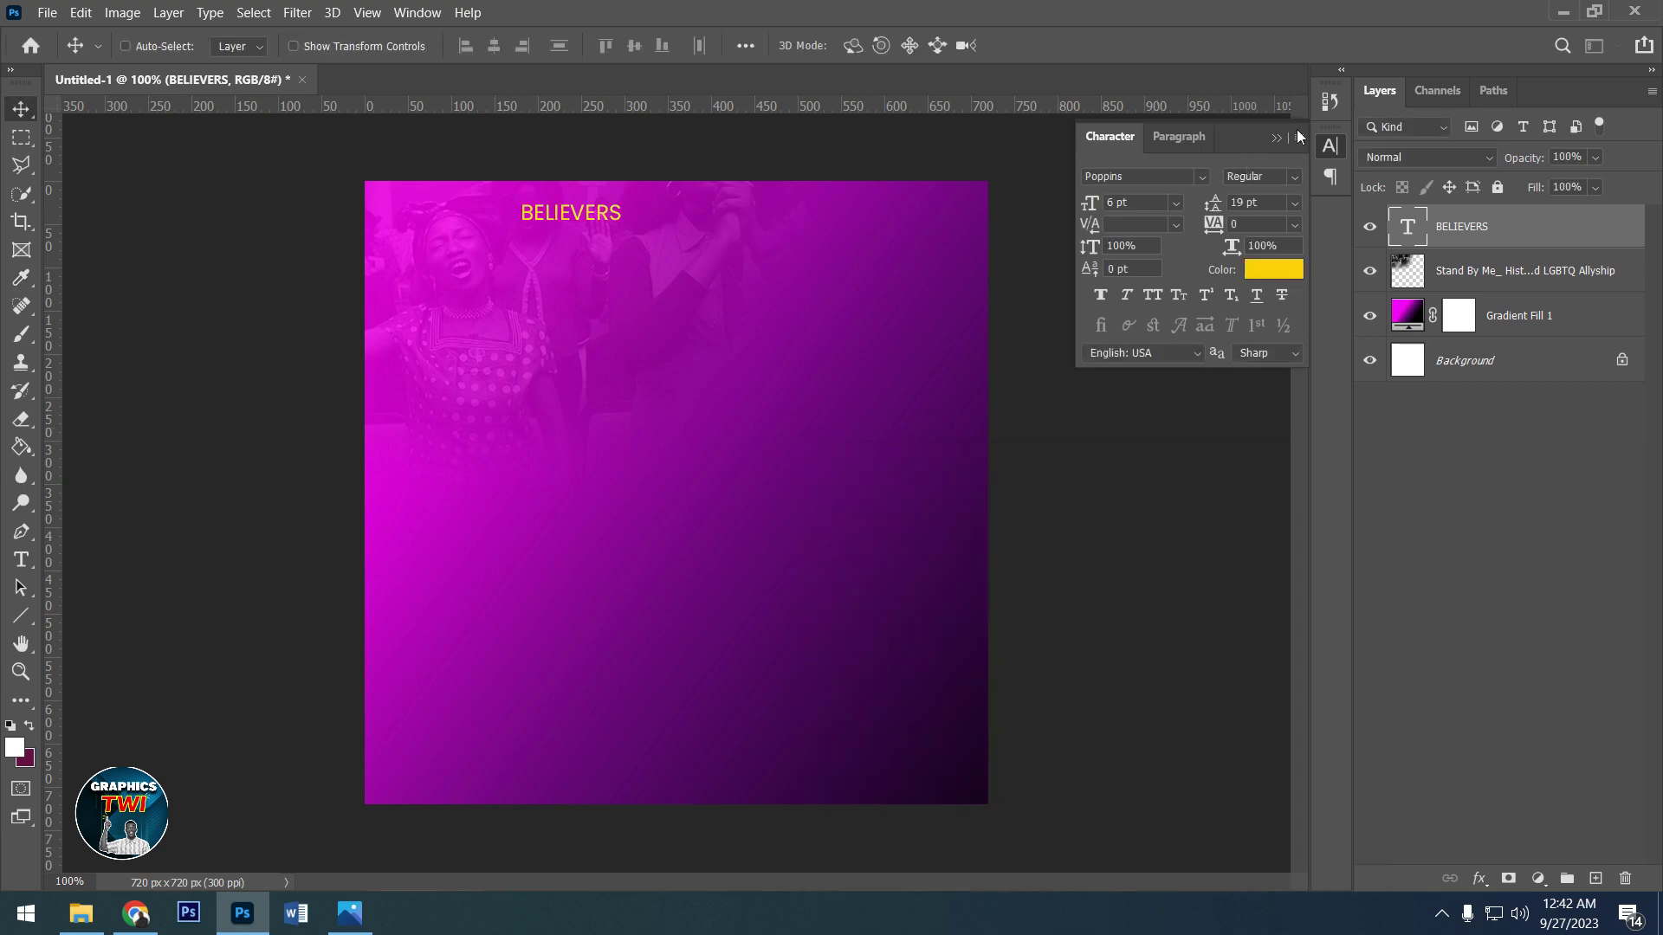
pyautogui.click(1279, 141)
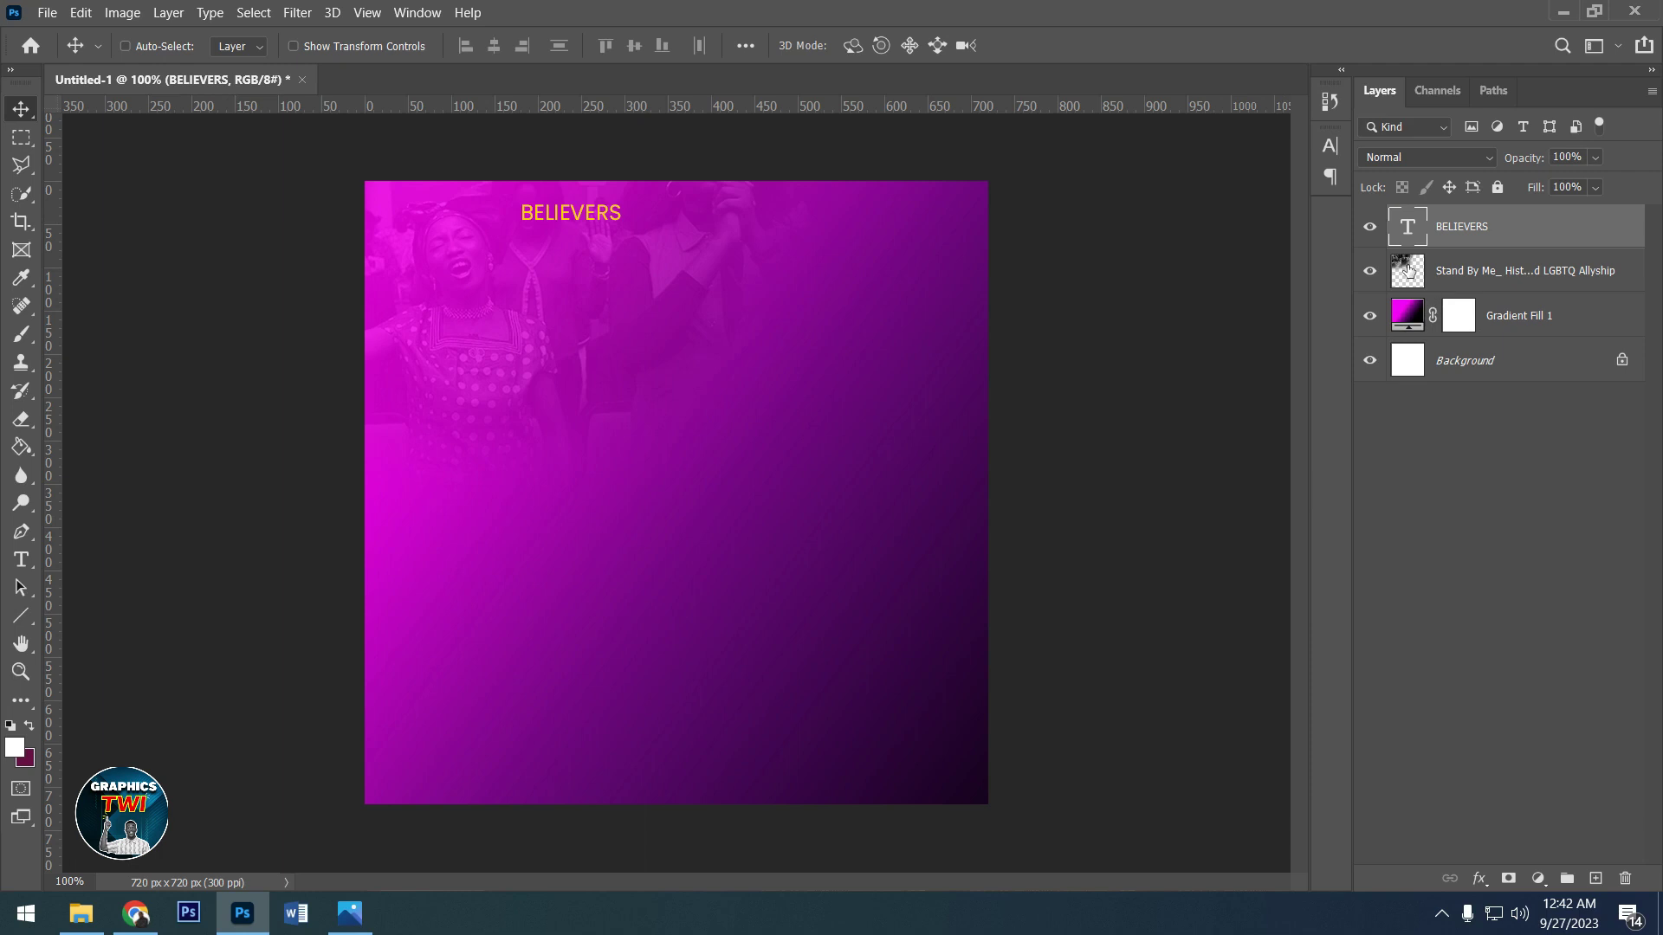
# - Try recolouring BELIEVERS to ffffff, then cancel the unfinished edit
pyautogui.doubleClick(1407, 230)
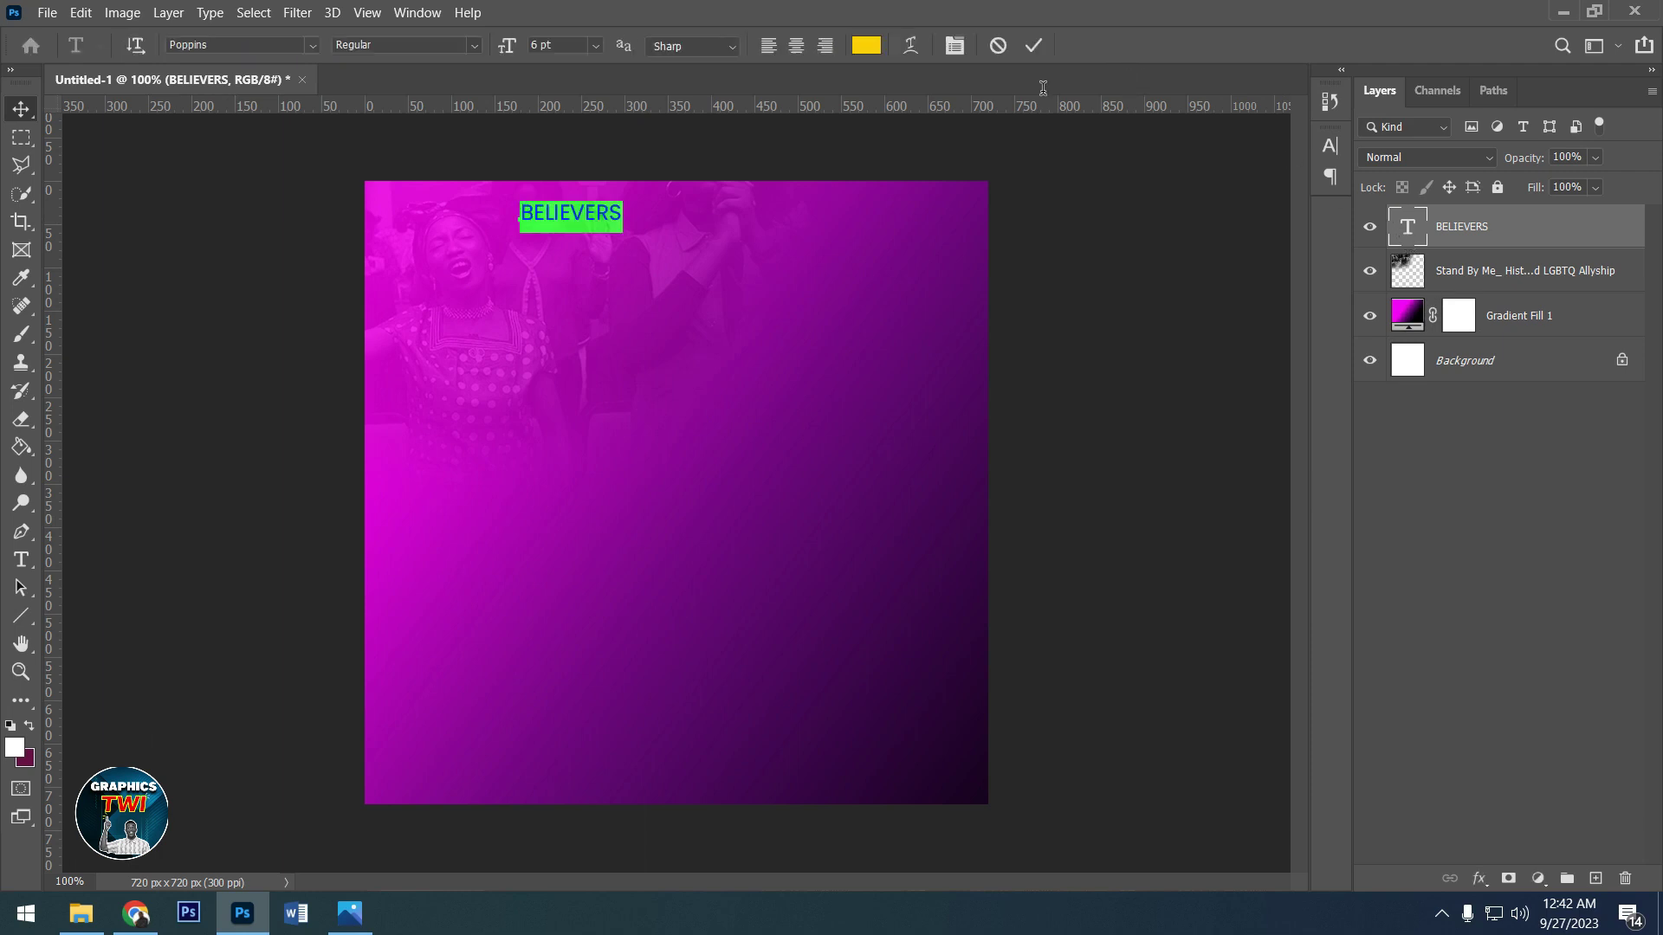
pyautogui.click(873, 50)
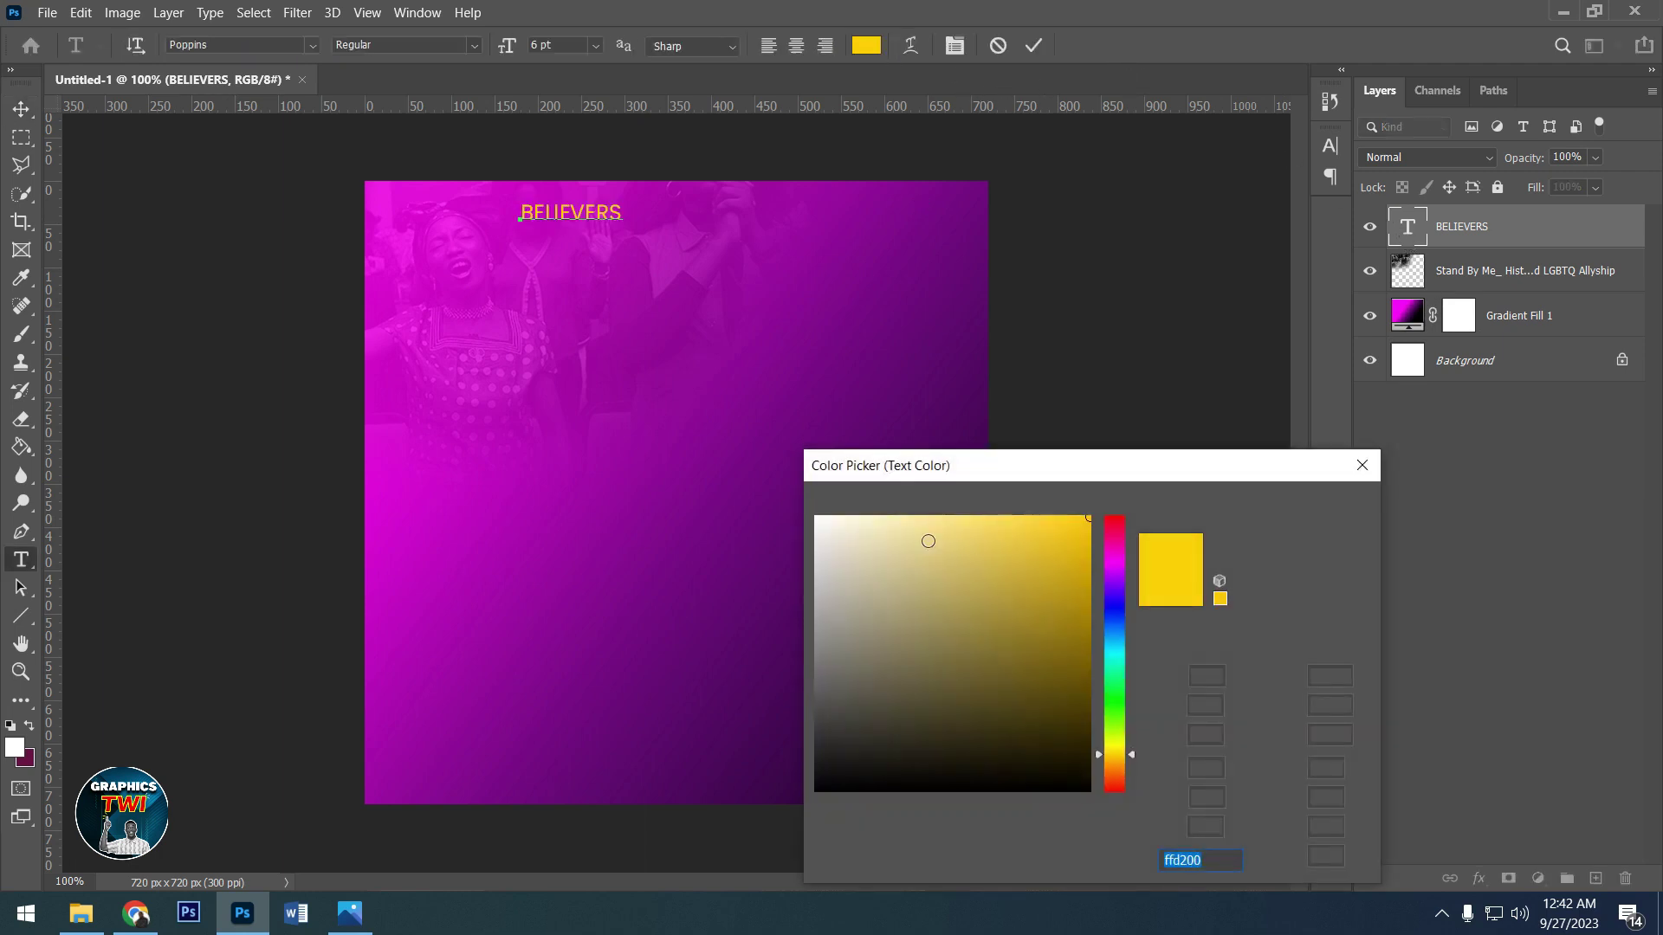
pyautogui.write('ffffff')
pyautogui.click(1306, 508)
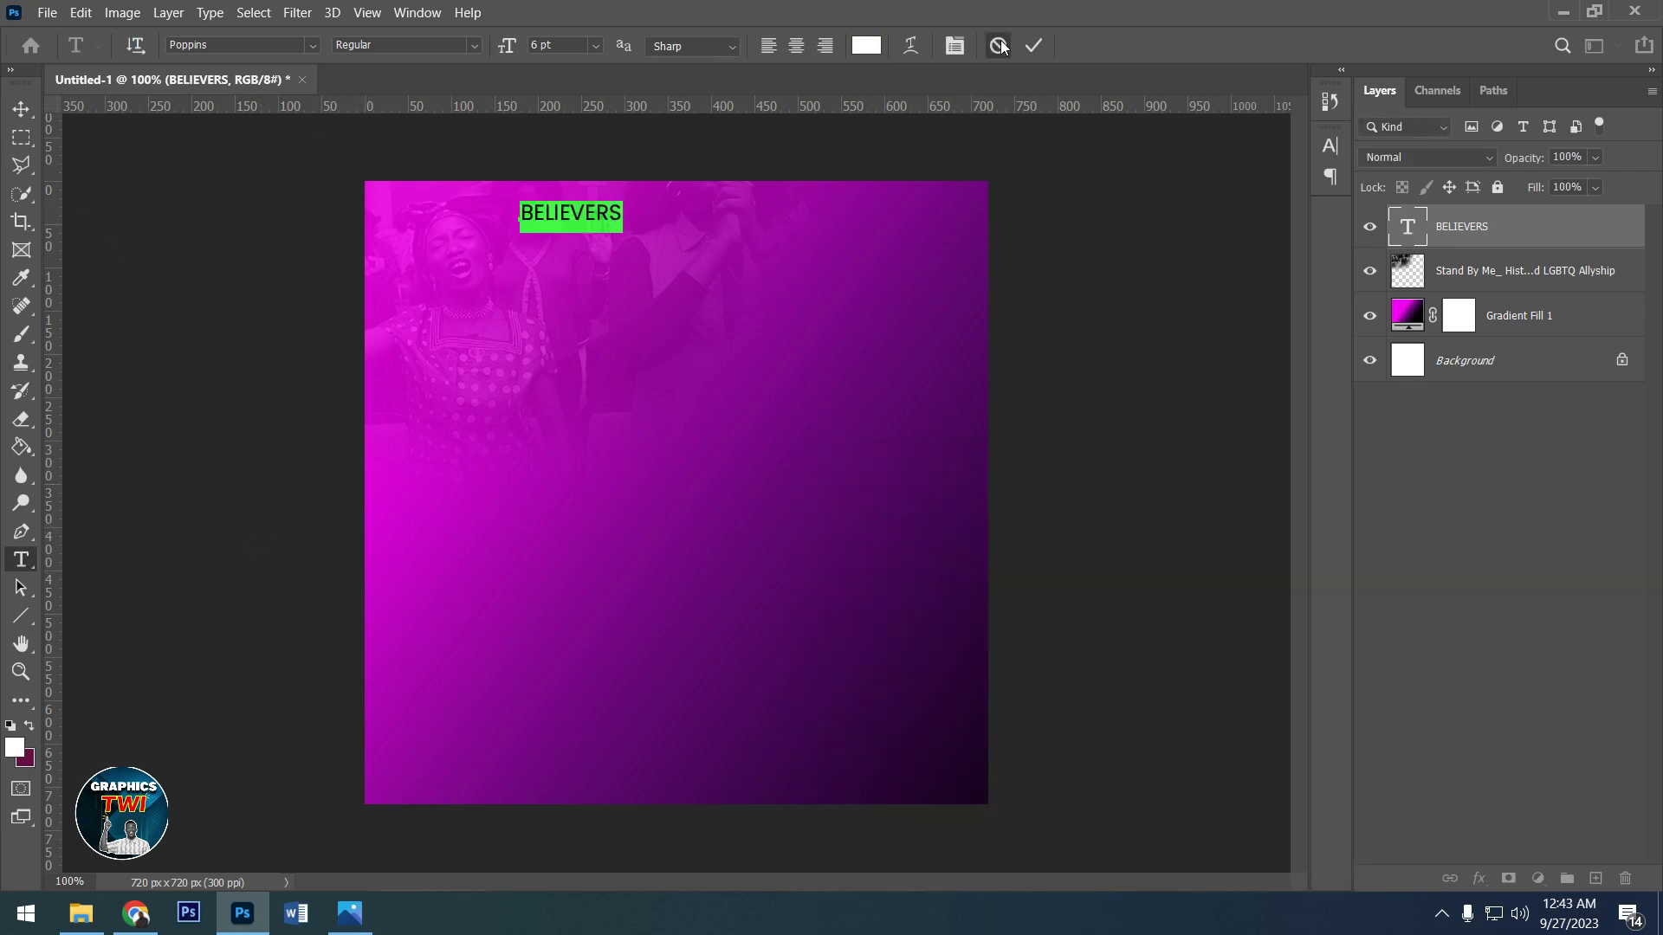
pyautogui.hotkey('ctrl', 'h')
pyautogui.press('Escape')
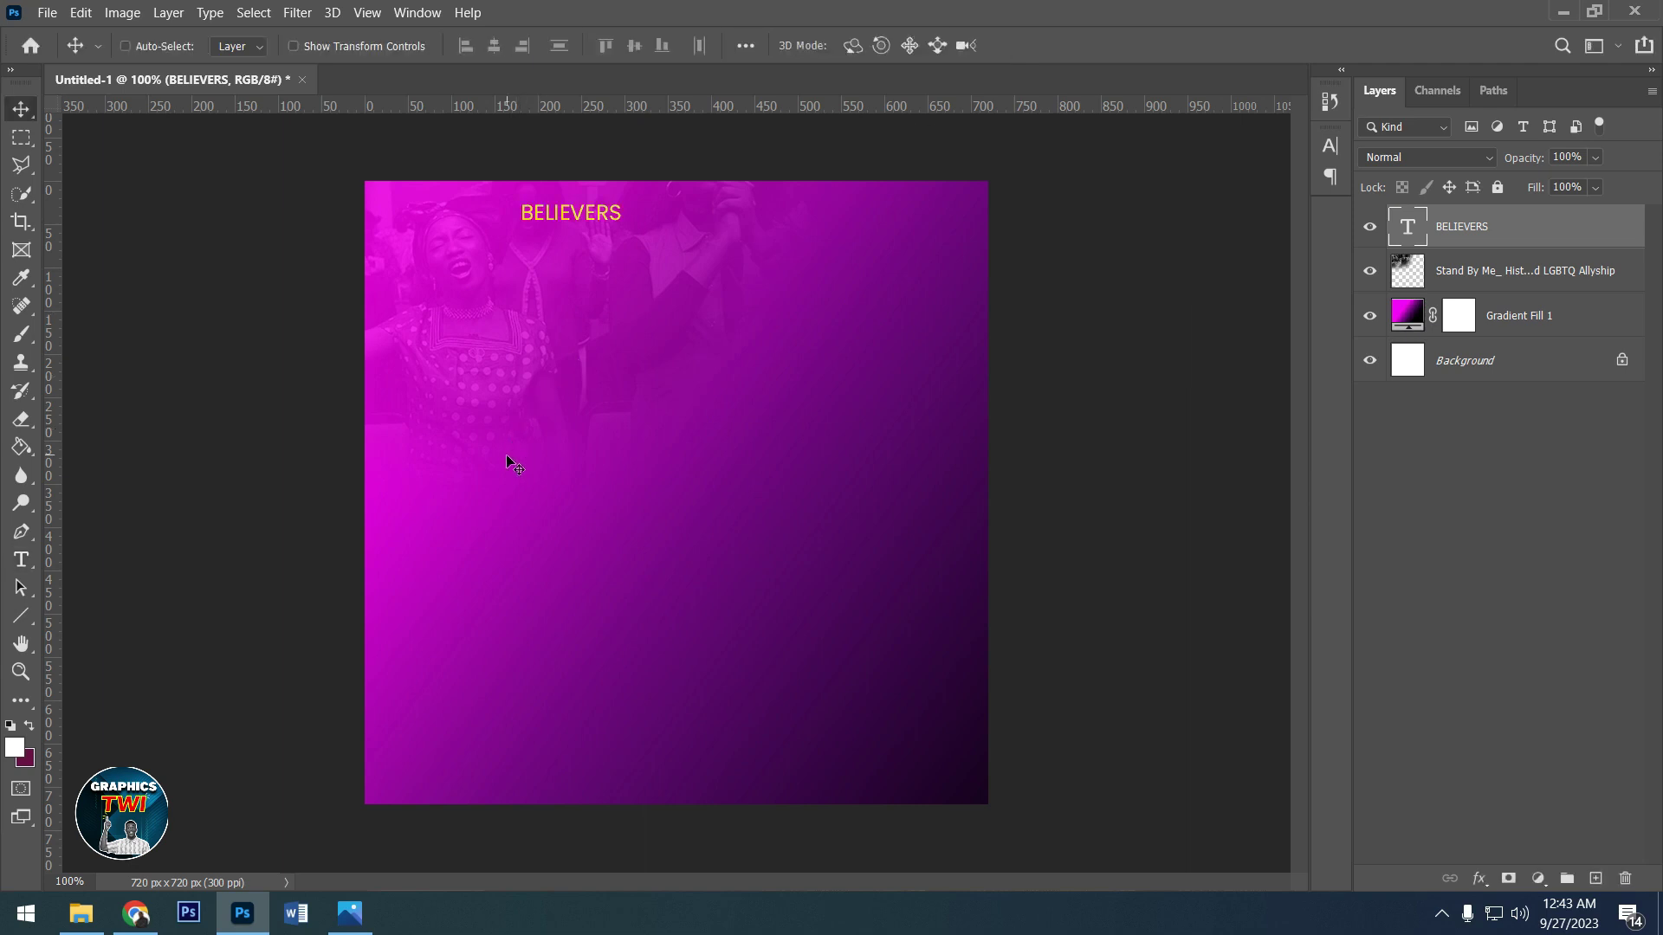
# - Re-edit BELIEVERS and commit white (ffffff) as its text colour
pyautogui.doubleClick(1406, 226)
pyautogui.hotkey('ctrl', 'h')
pyautogui.click(866, 45)
pyautogui.write('ffffff')
pyautogui.click(1304, 508)
pyautogui.click(1037, 47)
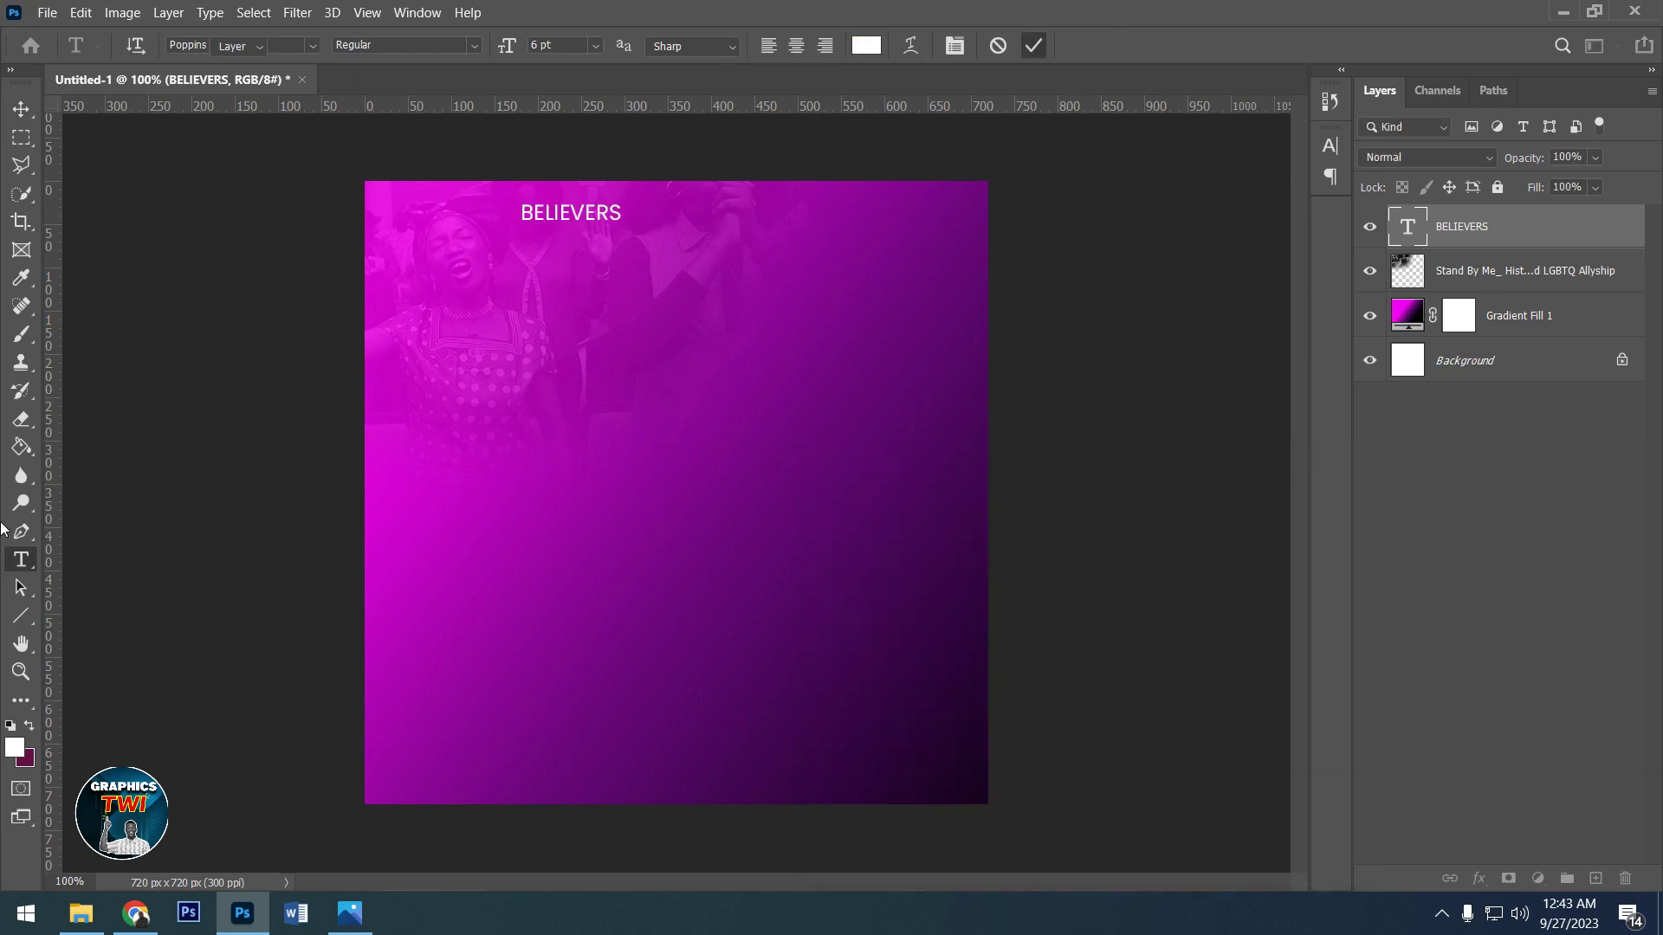
# - Add a CHAPEL text layer set in the Light font style
pyautogui.click(571, 483)
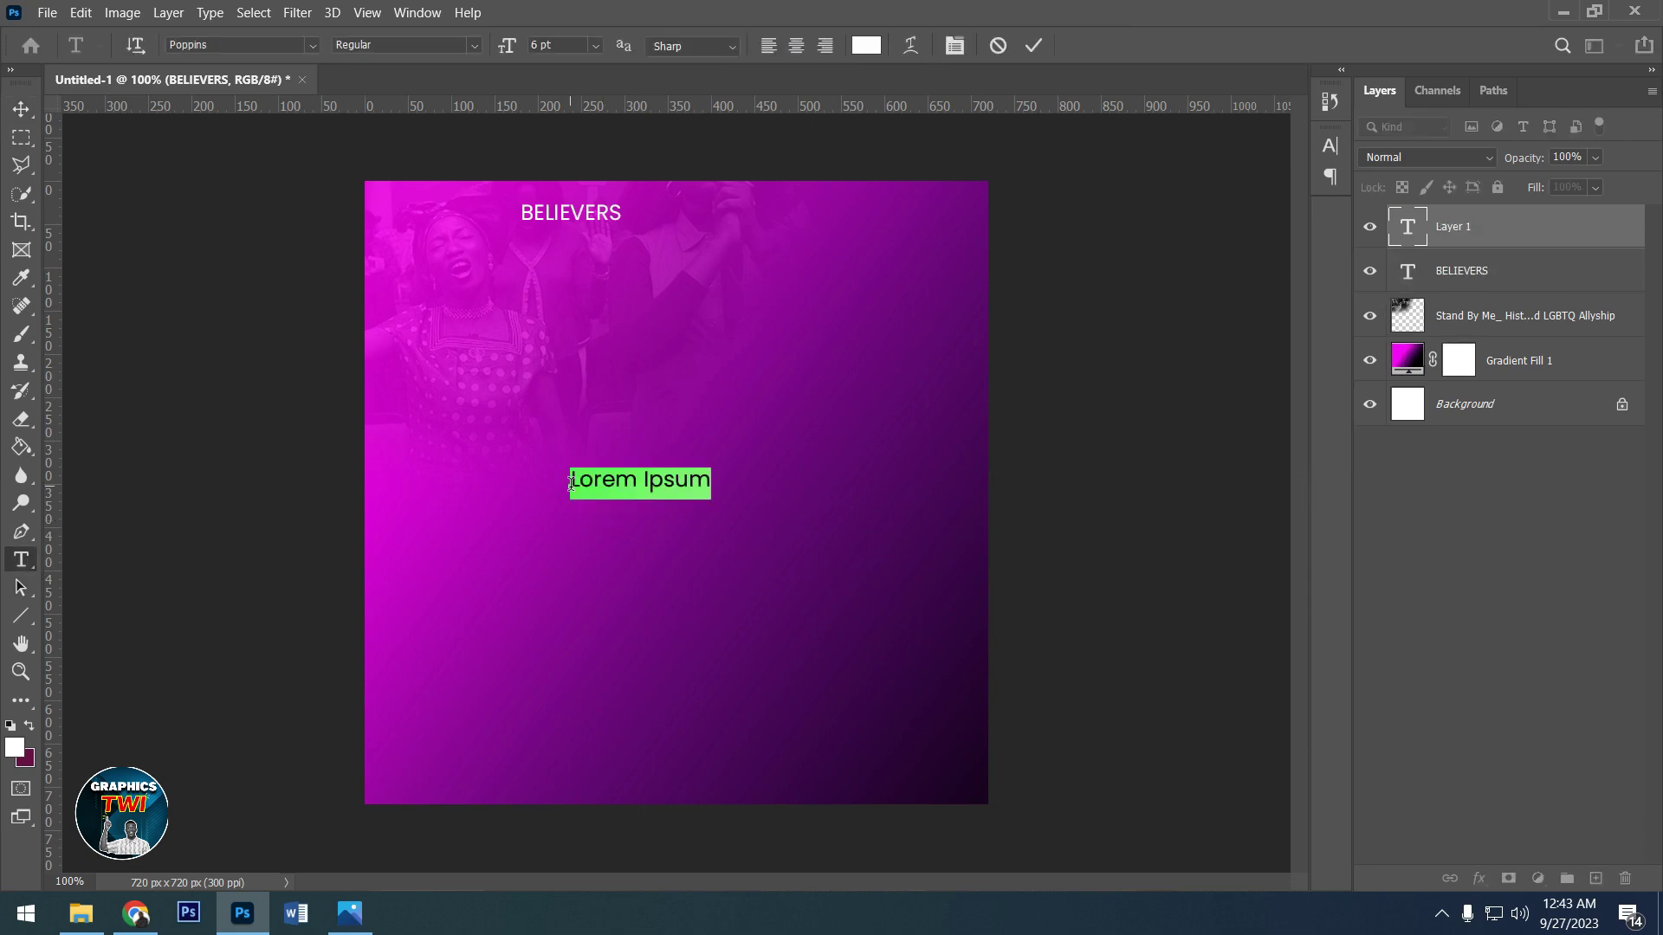
pyautogui.write('V')
pyautogui.write('CHA')
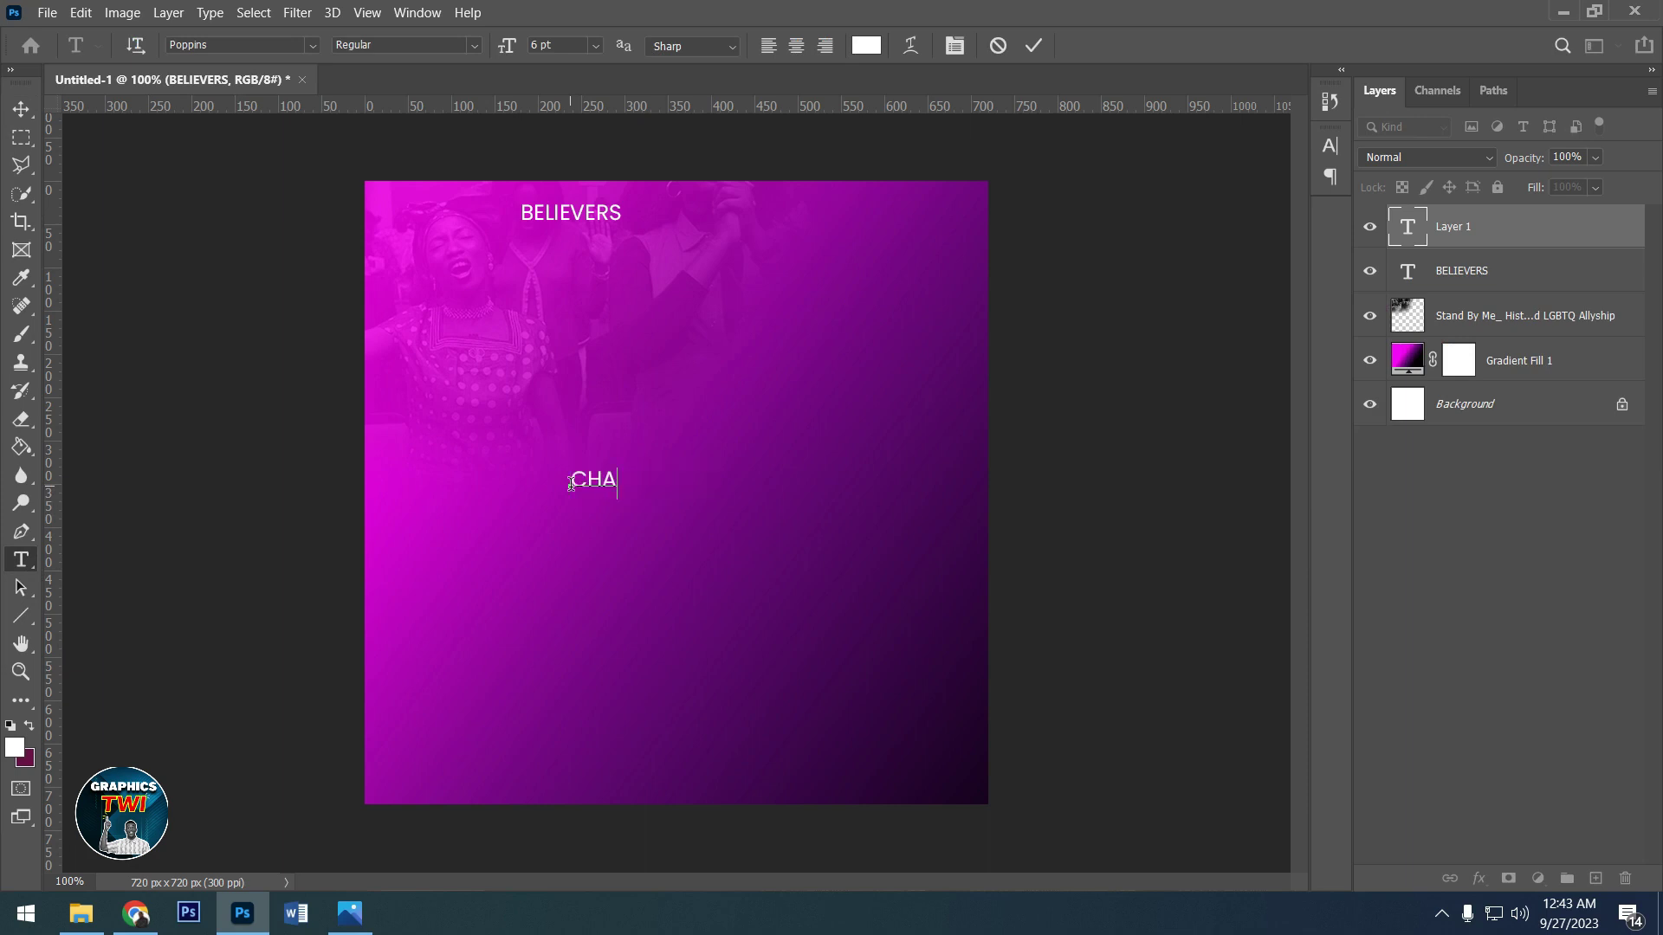
pyautogui.write('L')
pyautogui.hotkey('ctrl', 'a')
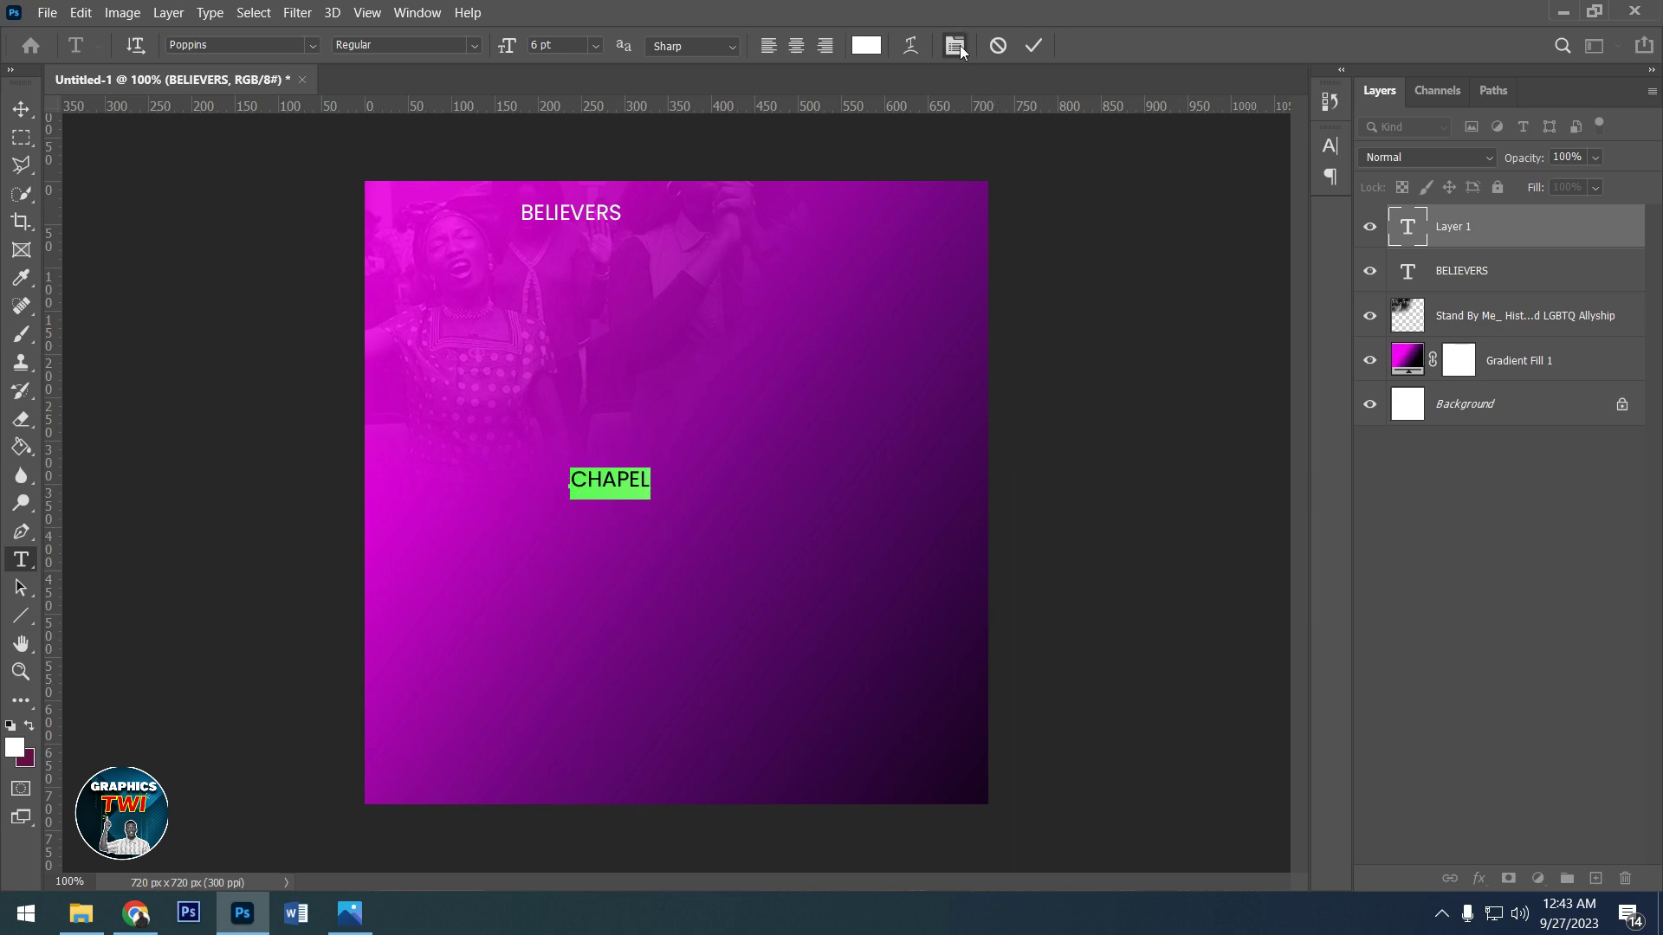
pyautogui.click(955, 45)
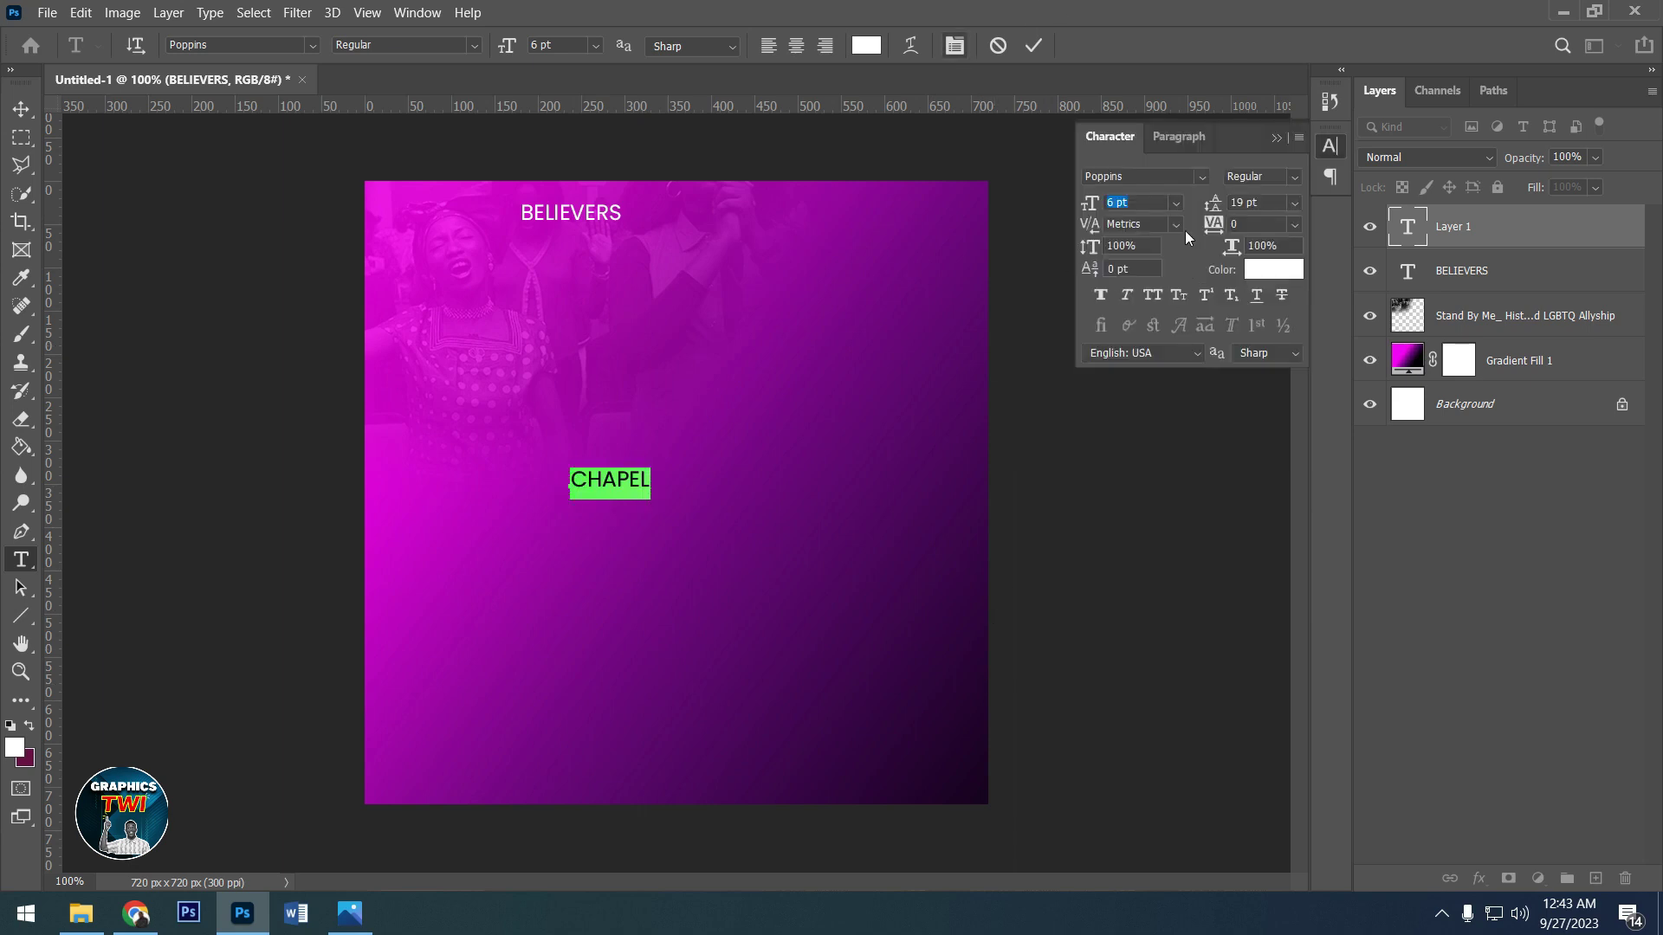
pyautogui.click(1296, 178)
pyautogui.click(1277, 272)
pyautogui.click(1036, 45)
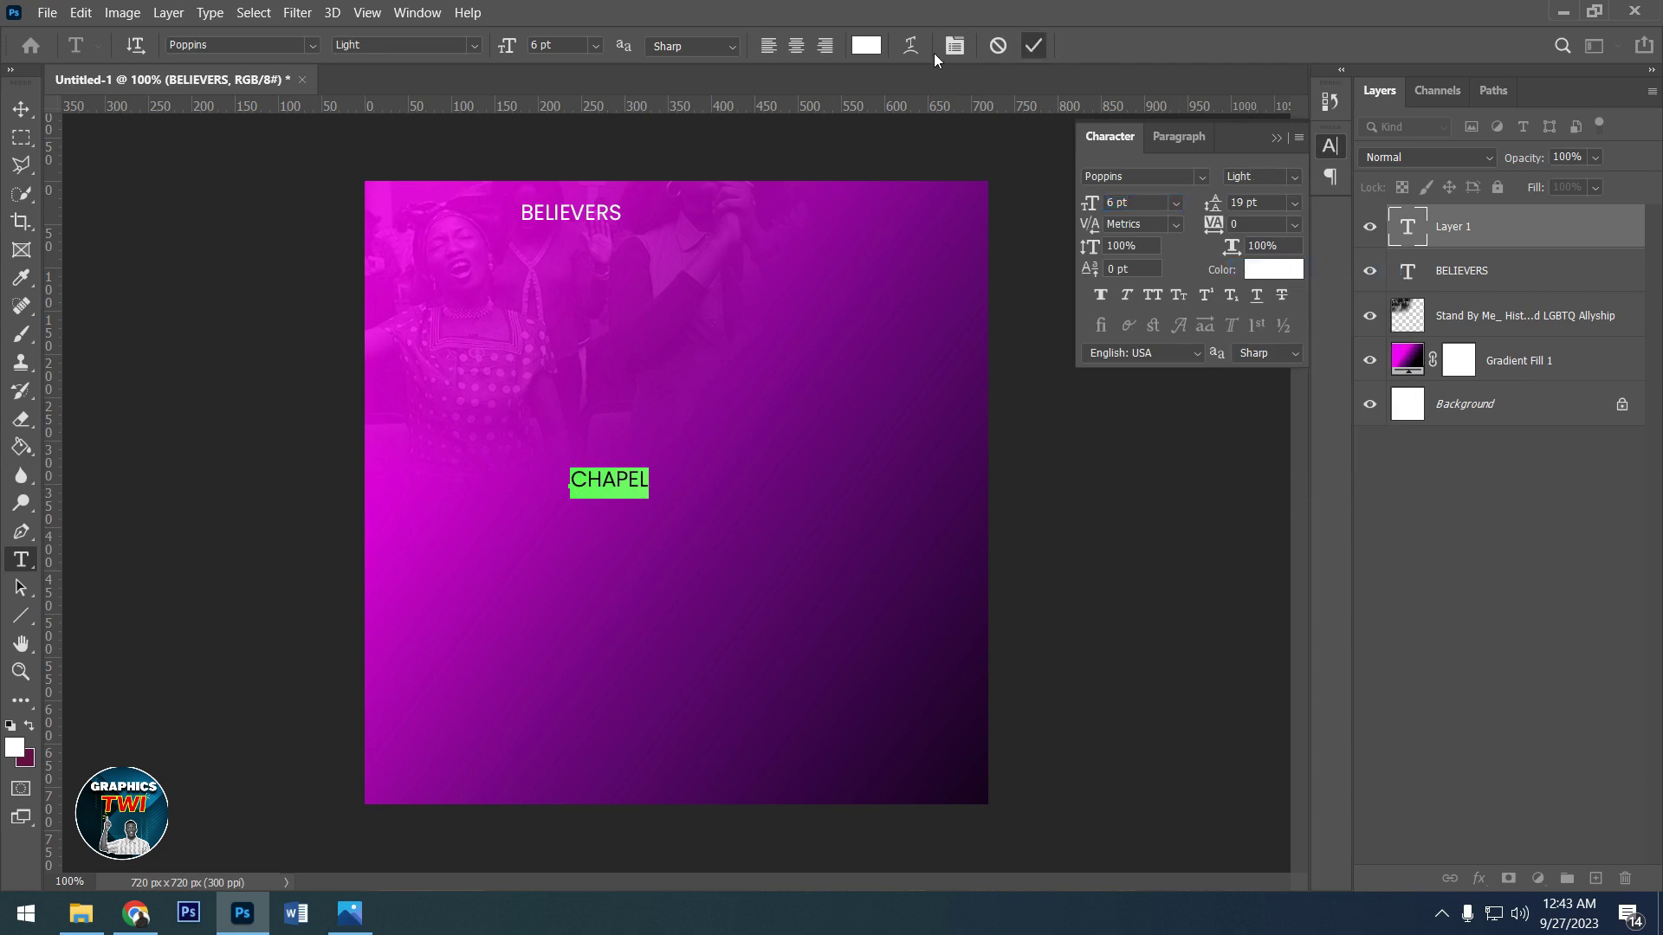
# - Move CHAPEL up to sit directly beneath BELIEVERS
pyautogui.click(21, 111)
pyautogui.moveTo(597, 487); pyautogui.dragTo(549, 252)
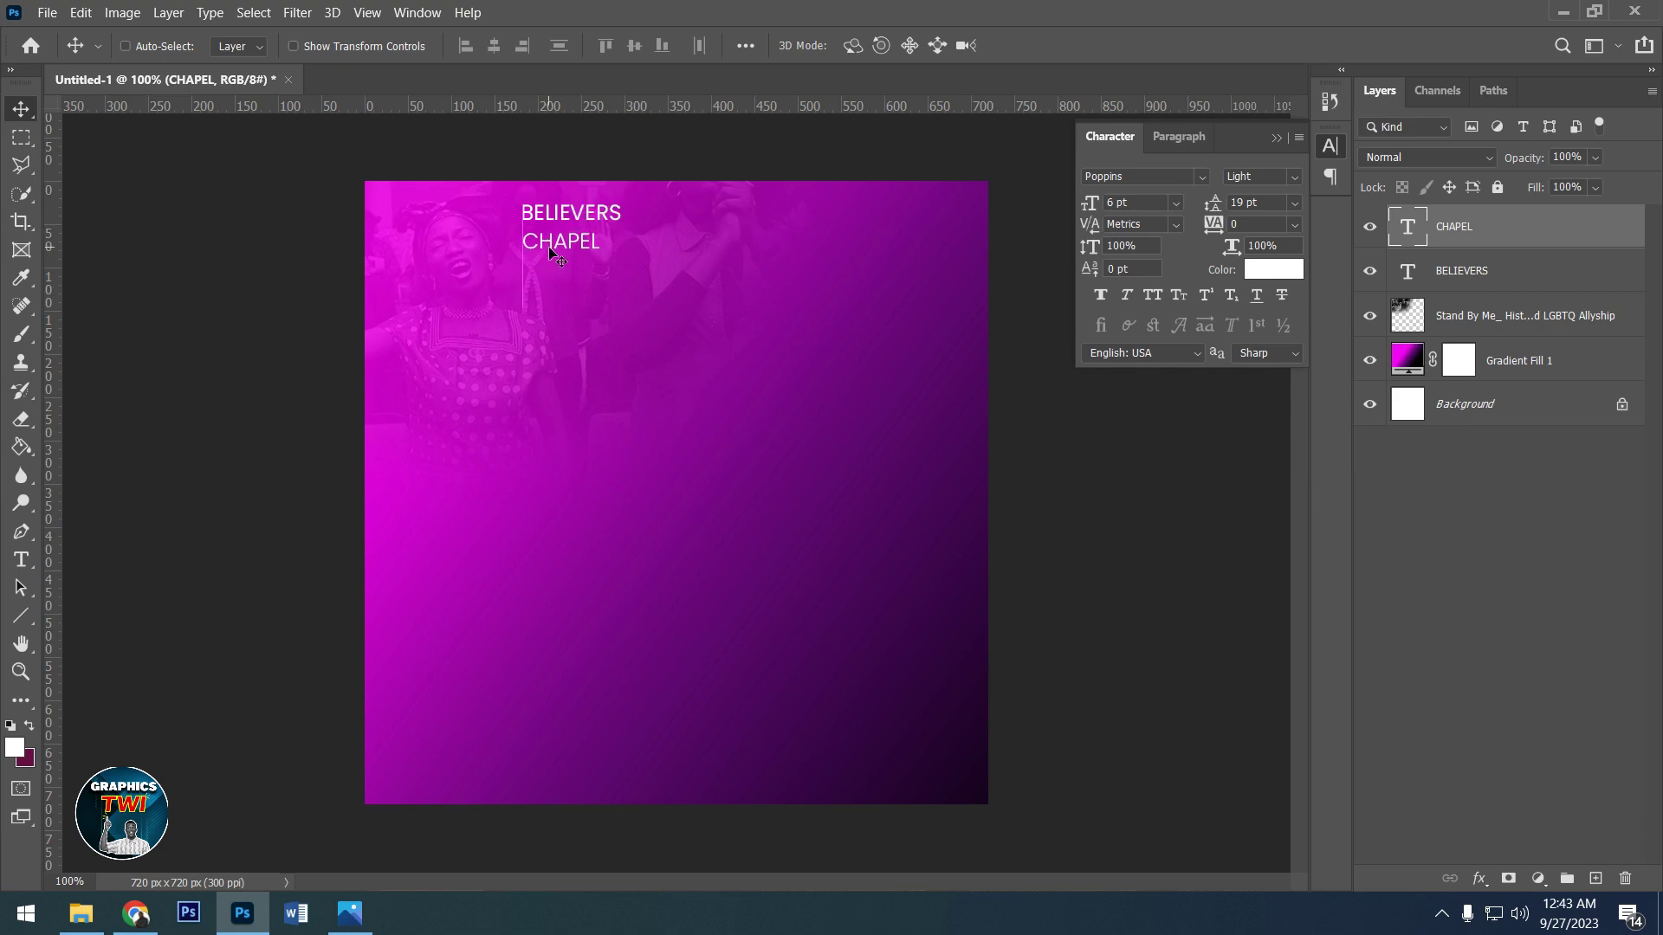
pyautogui.press('Up')
pyautogui.press('Up')
pyautogui.press('Up')
# - Add a new text line reading INTERNATIONAL and reduce it to 3 pt
pyautogui.click(21, 559)
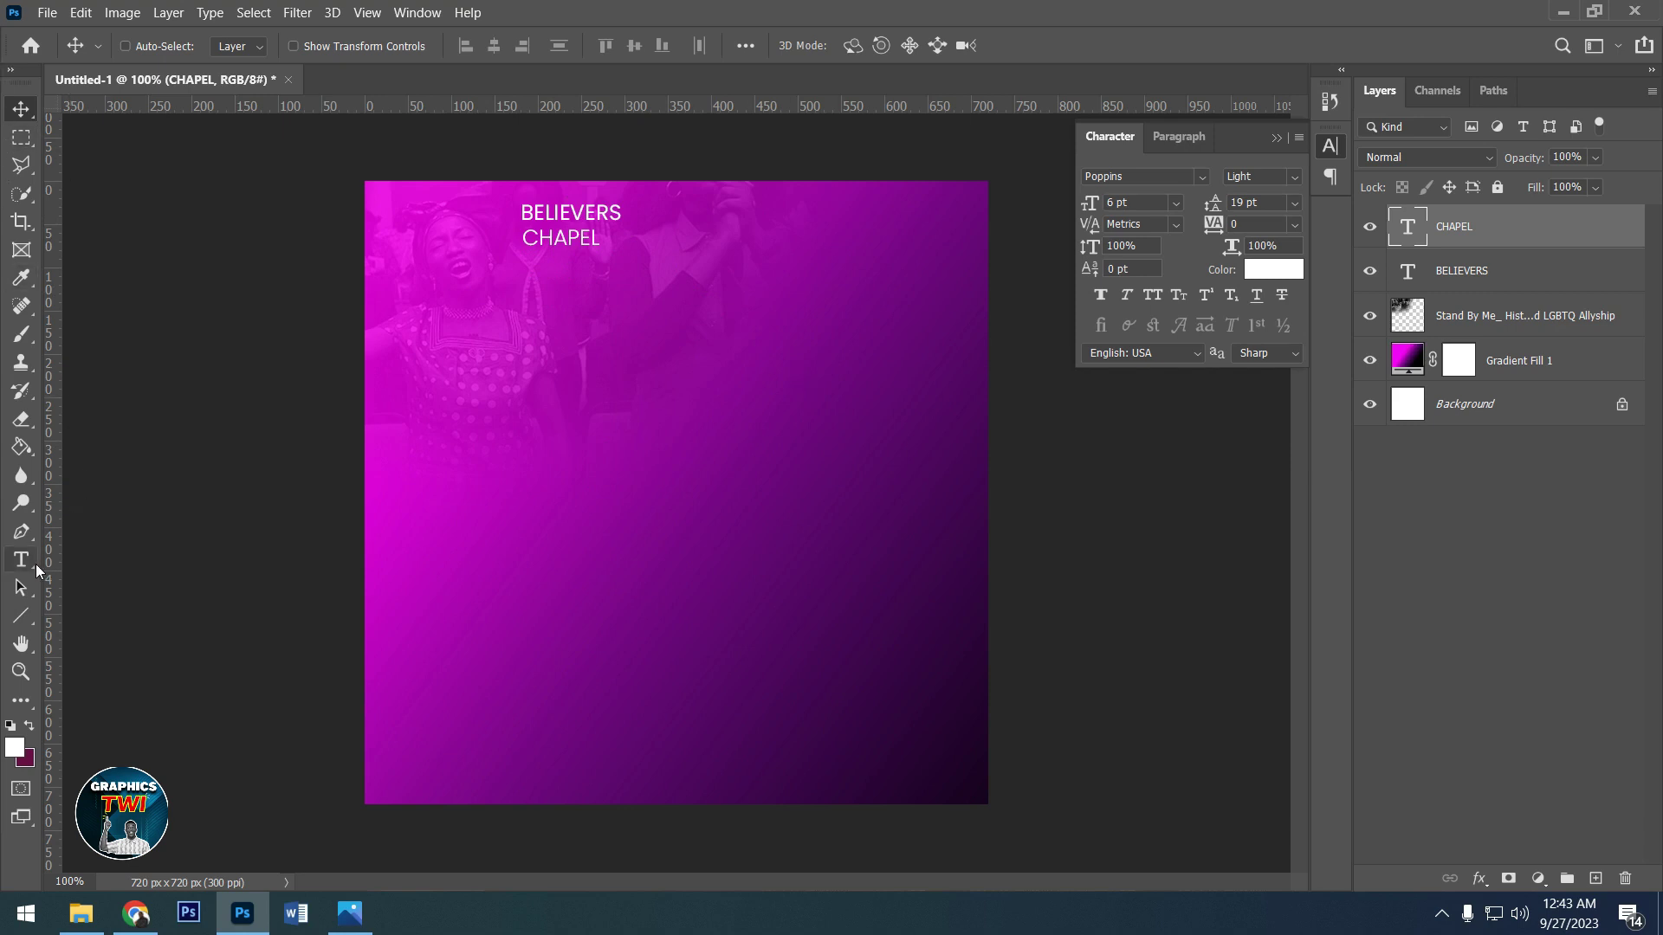
pyautogui.click(565, 445)
pyautogui.write('NTERNATIO')
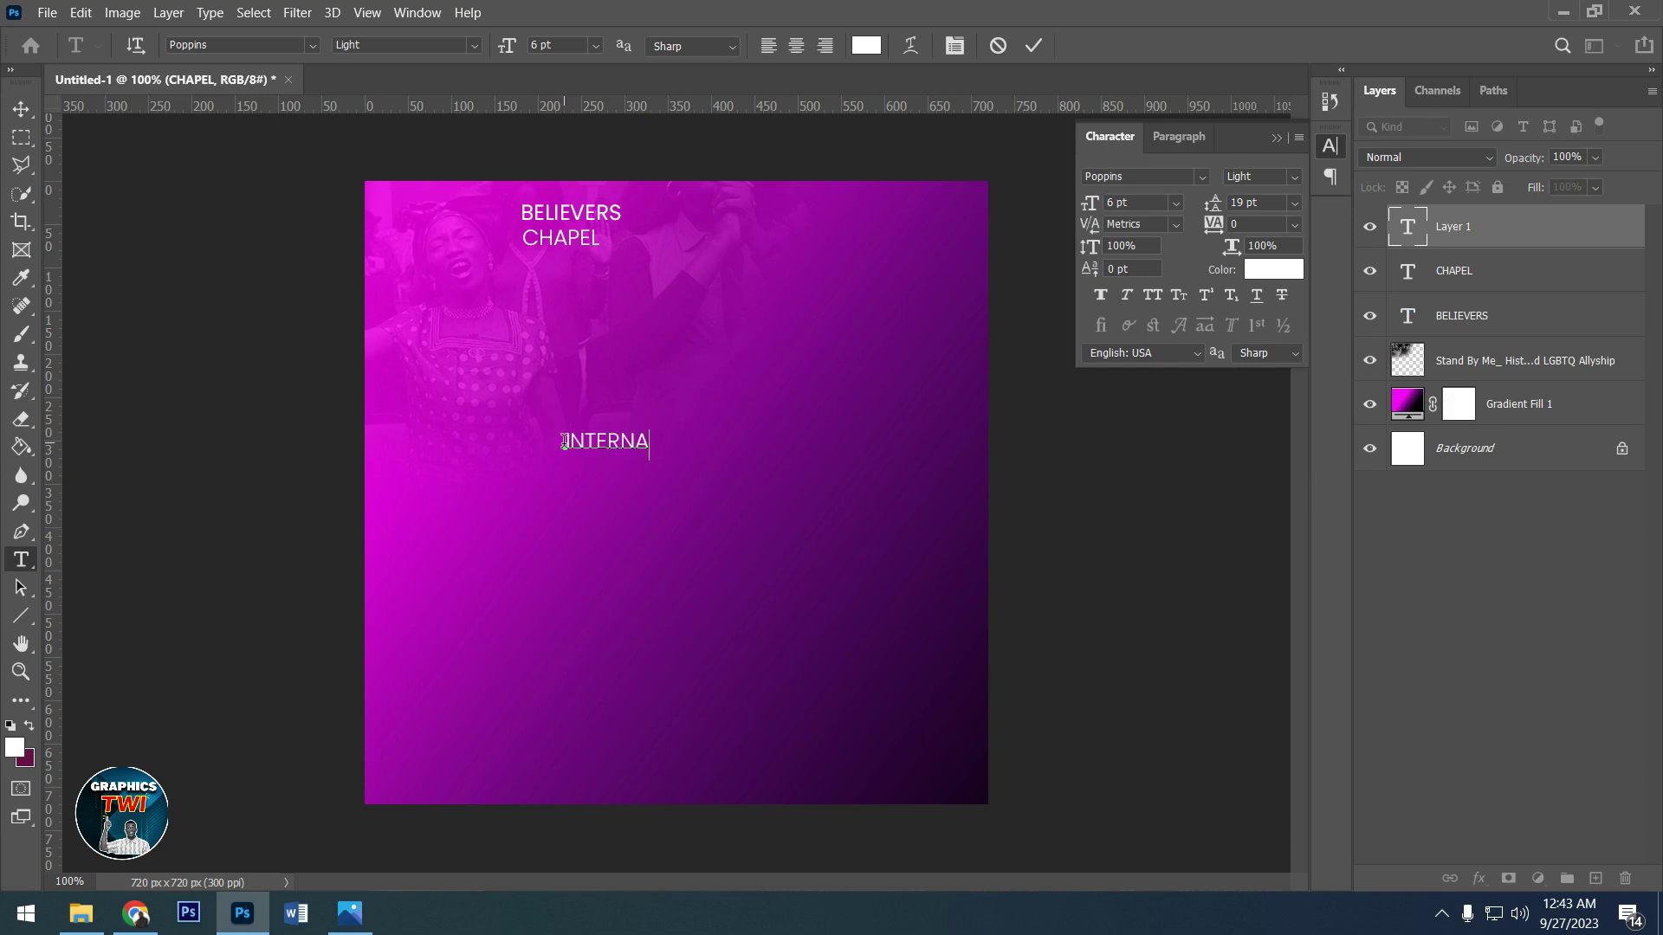
pyautogui.write('NA')
pyautogui.write('L')
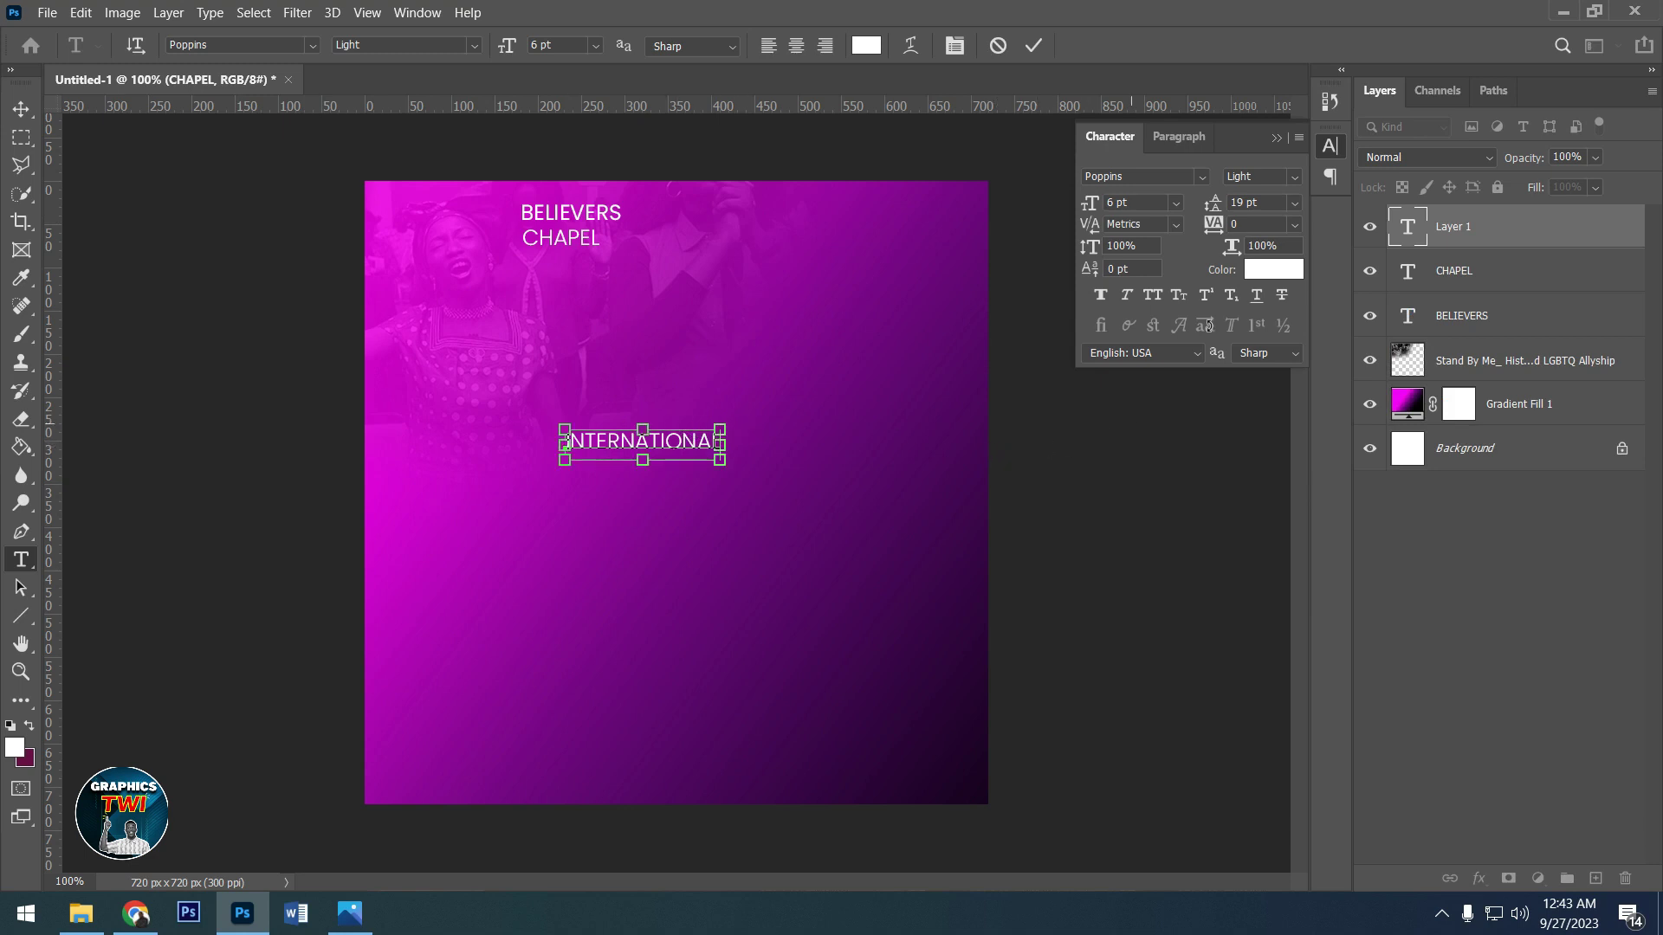
pyautogui.hotkey('ctrl', 'a')
pyautogui.press('Down')
pyautogui.press('Down')
pyautogui.press('Down')
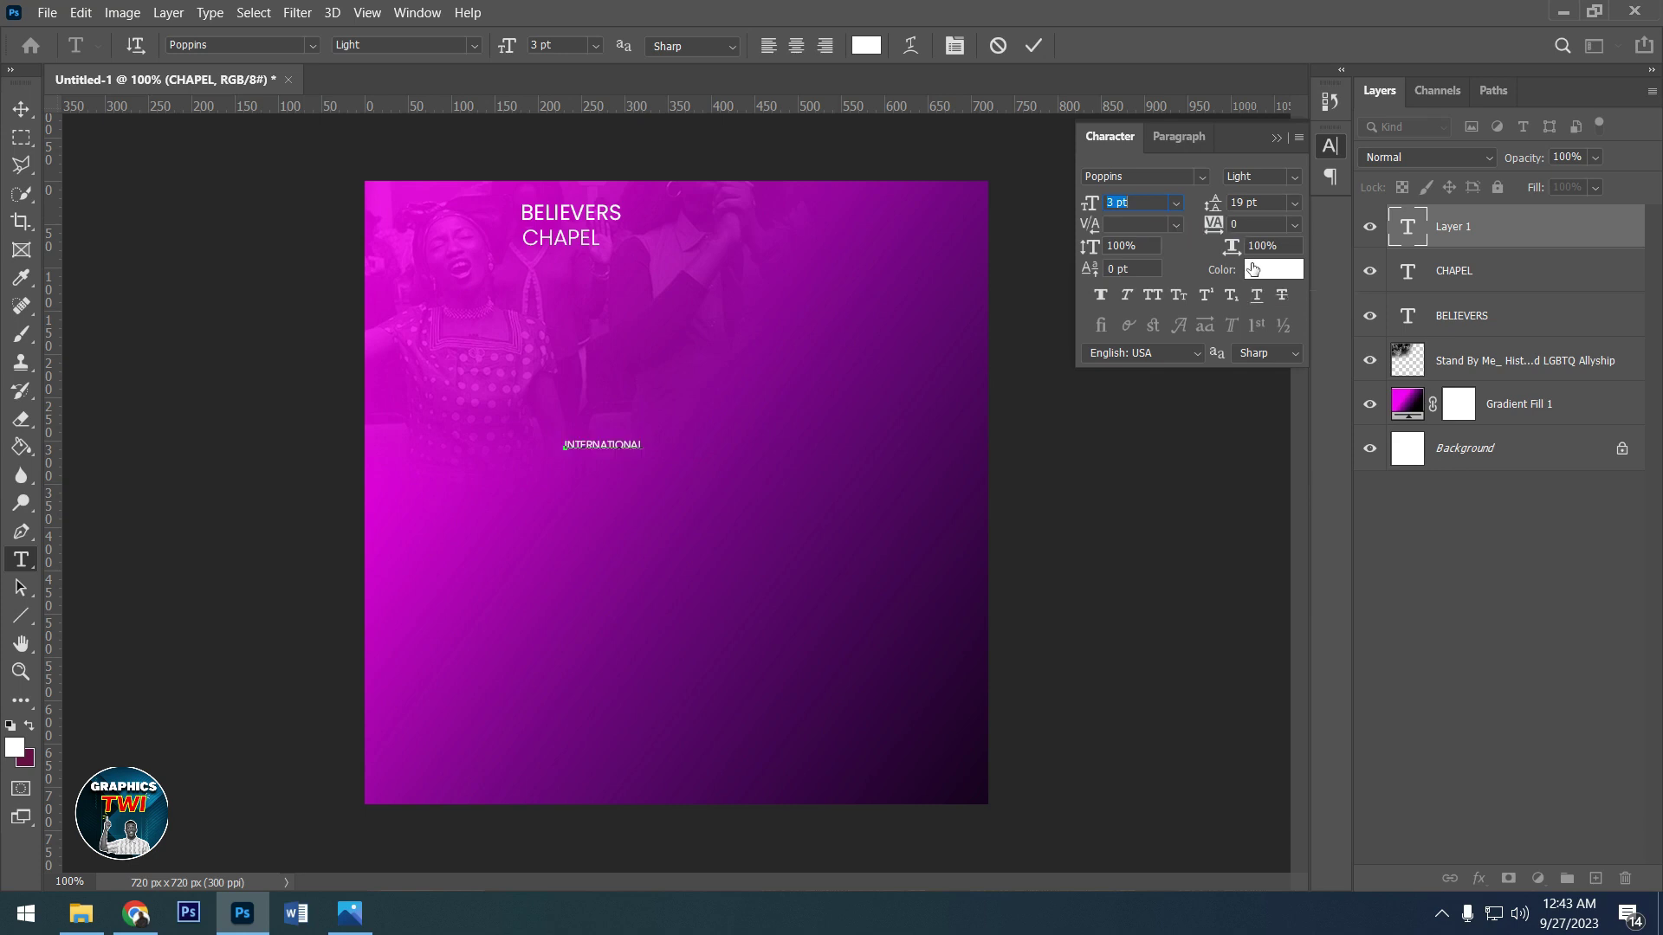
# - Color INTERNATIONAL orange and position it just beneath CHAPEL
pyautogui.click(1252, 274)
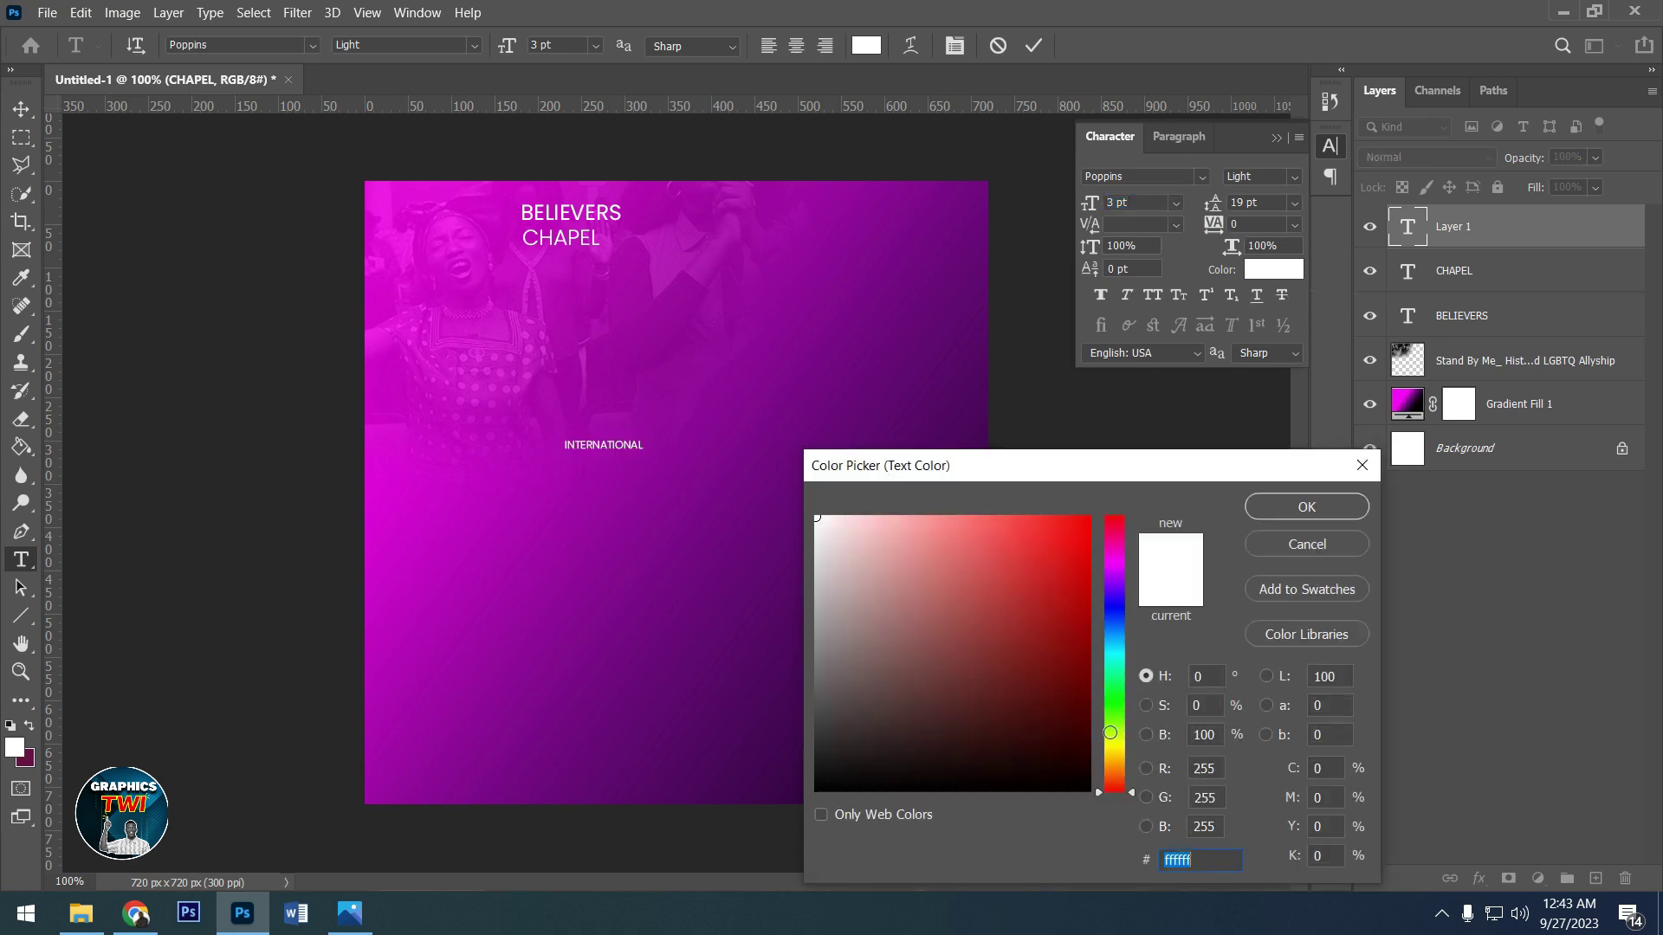
pyautogui.moveTo(1115, 752); pyautogui.dragTo(1112, 758)
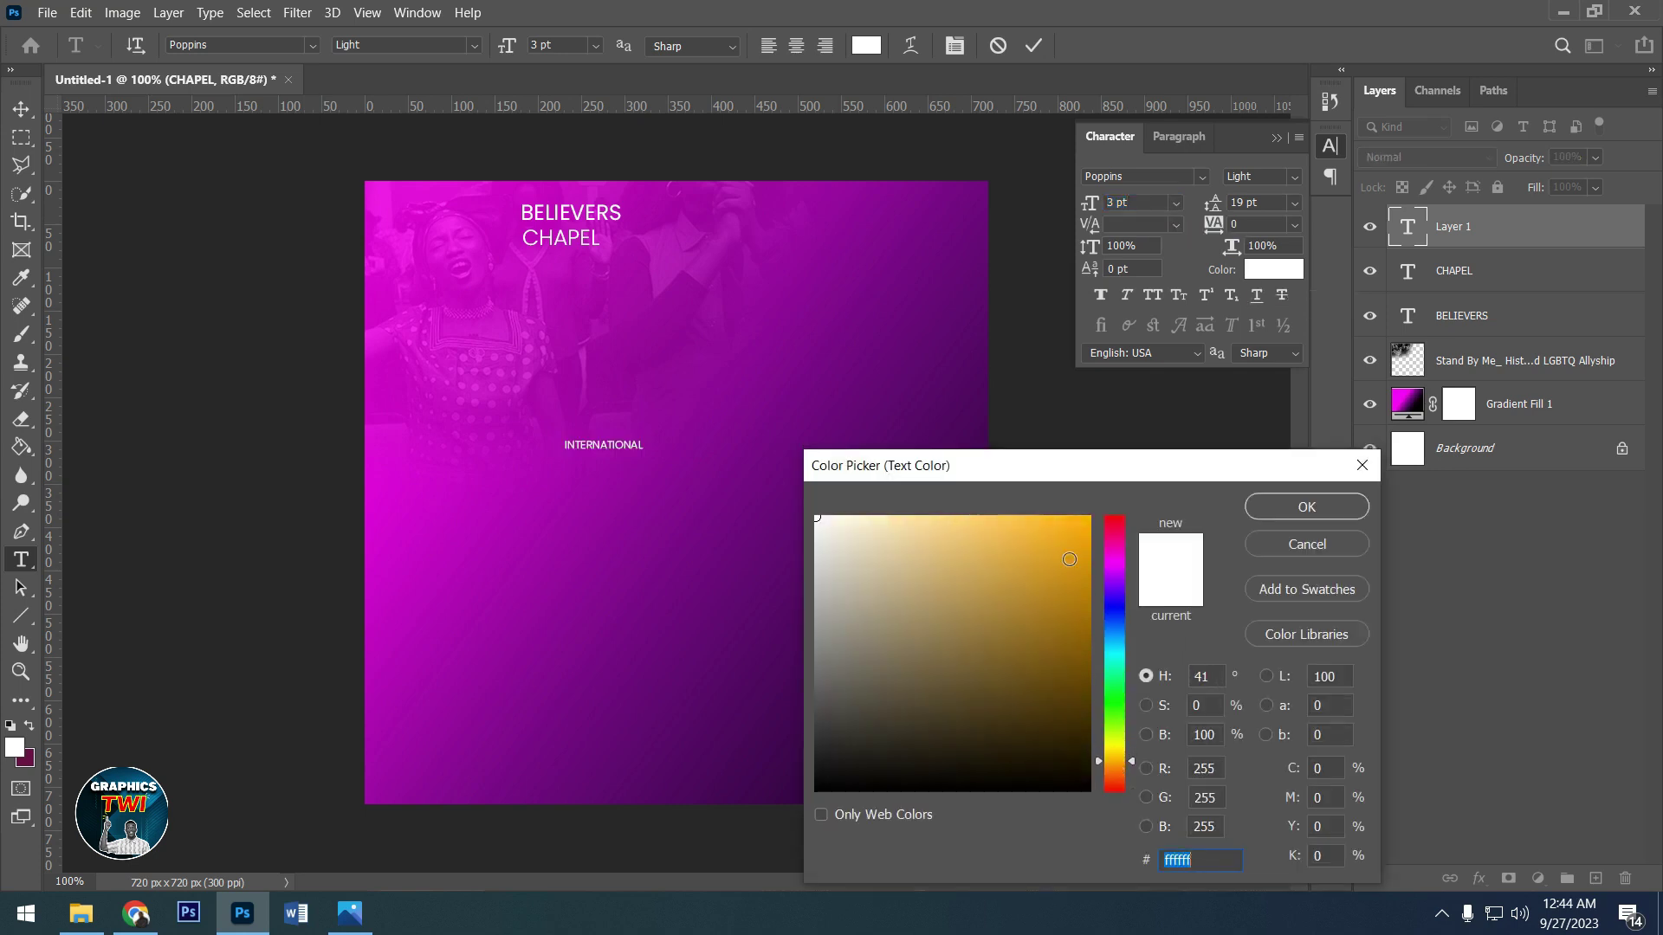
pyautogui.click(1069, 533)
pyautogui.click(1325, 509)
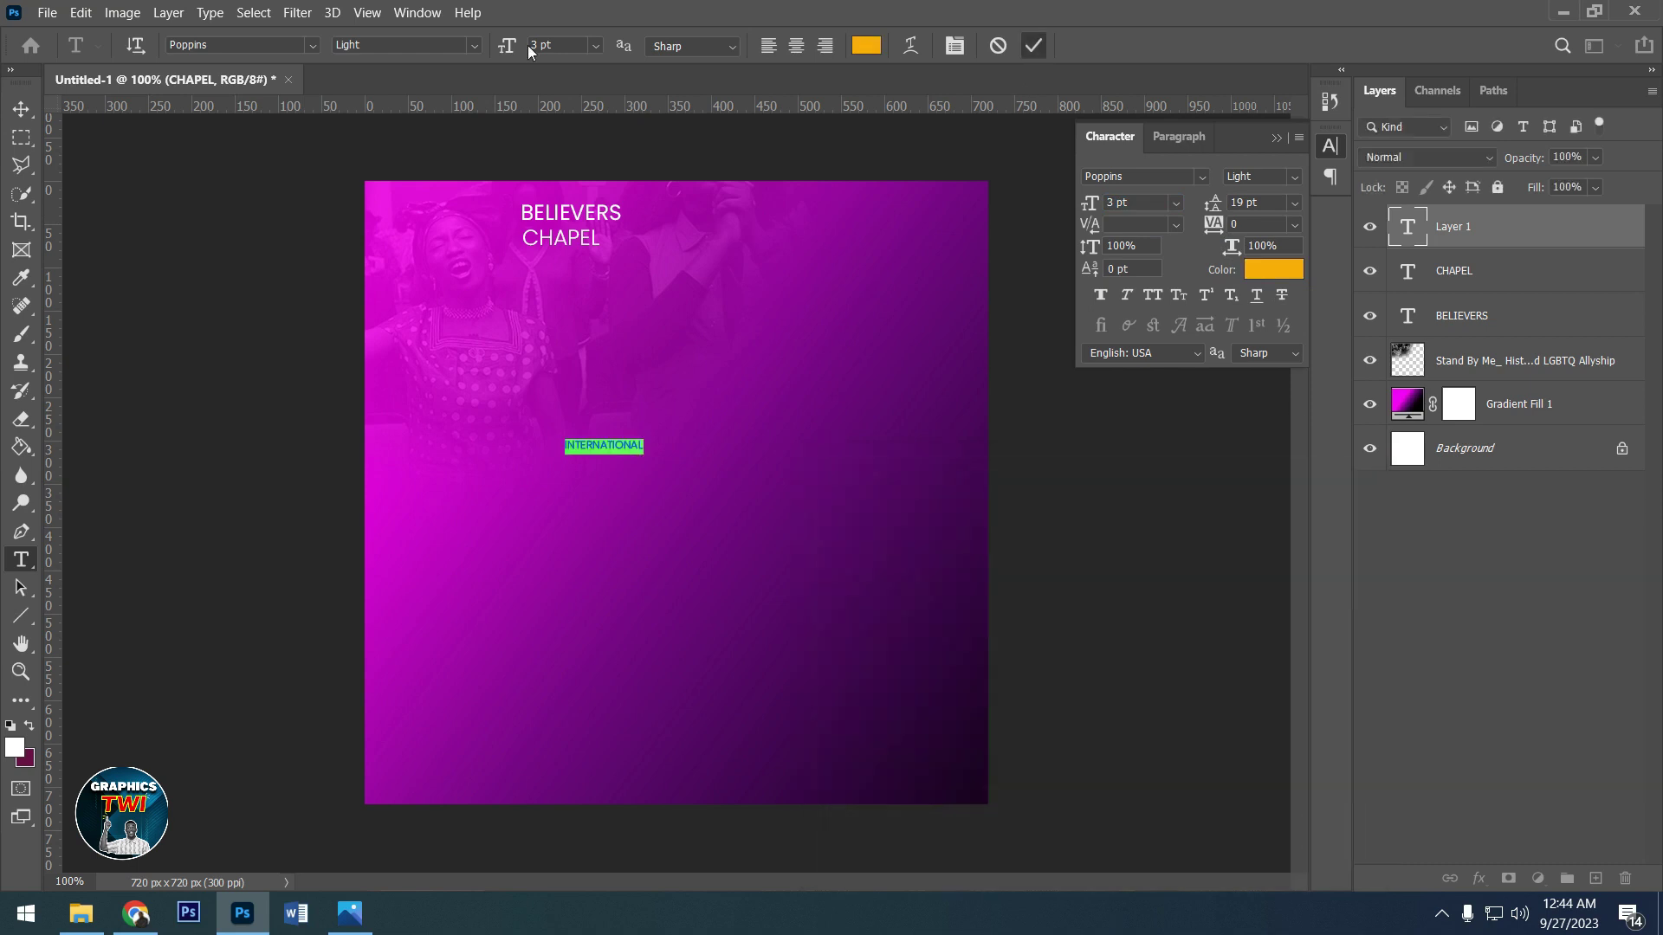
pyautogui.hotkey('ctrl', 'Return')
pyautogui.press('v')
pyautogui.moveTo(636, 288); pyautogui.dragTo(641, 265)
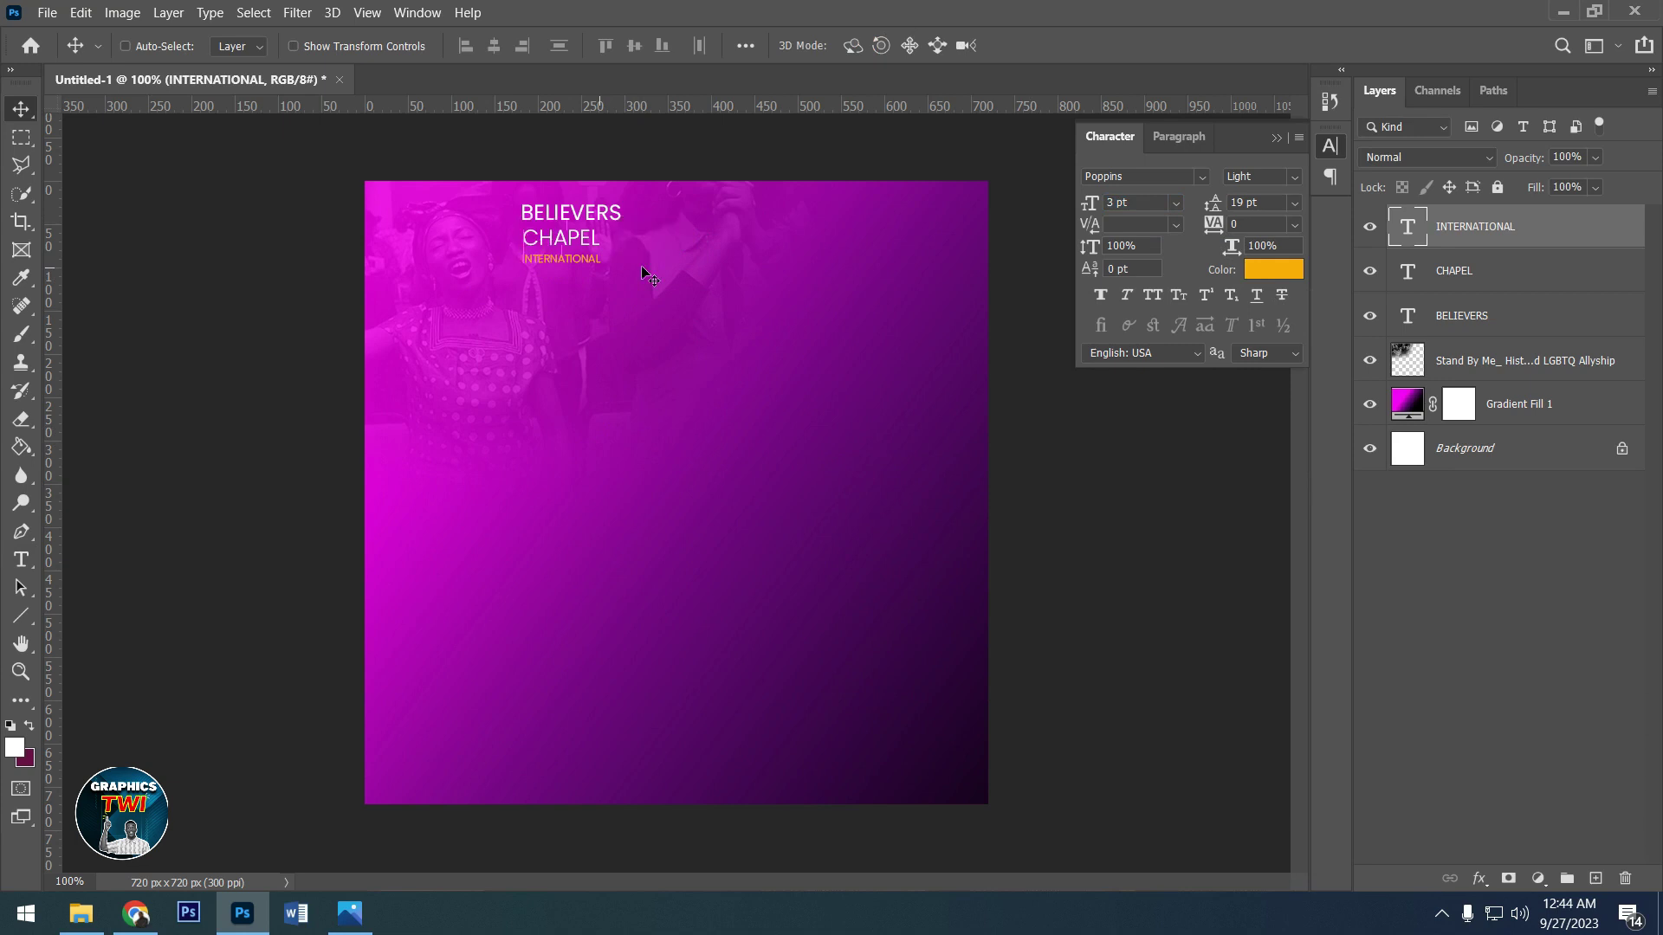
# - Nudge INTERNATIONAL up and place the pngegg (41) logo image onto the flyer
pyautogui.press('Up')
pyautogui.press('Up')
pyautogui.click(80, 913)
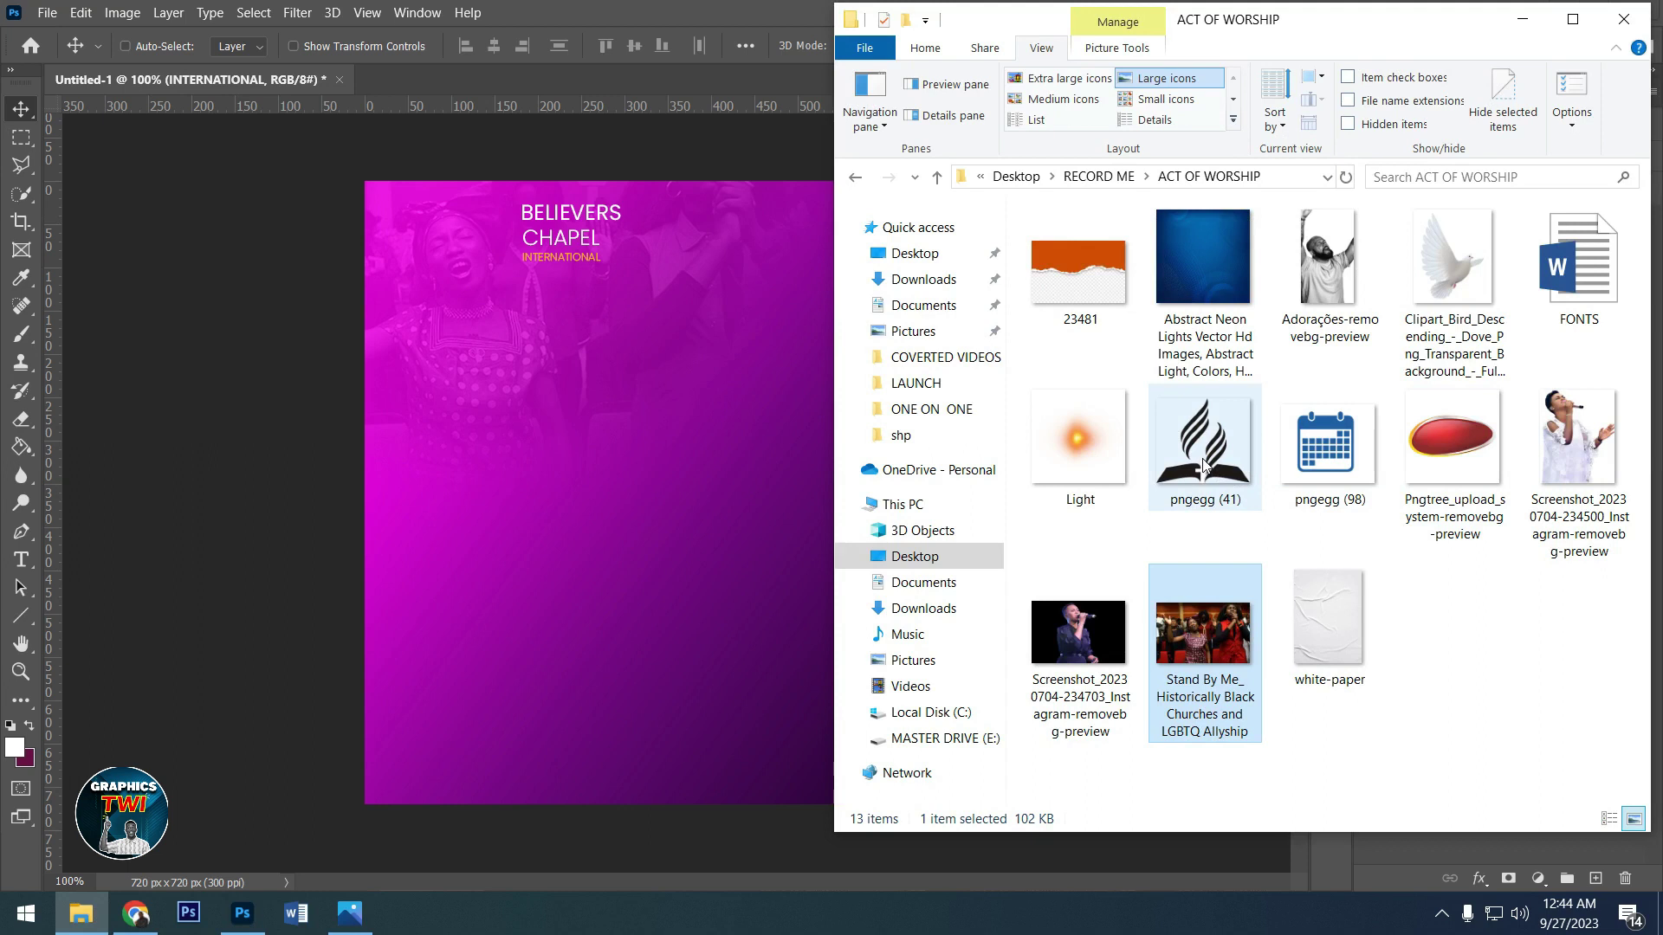
pyautogui.click(725, 515)
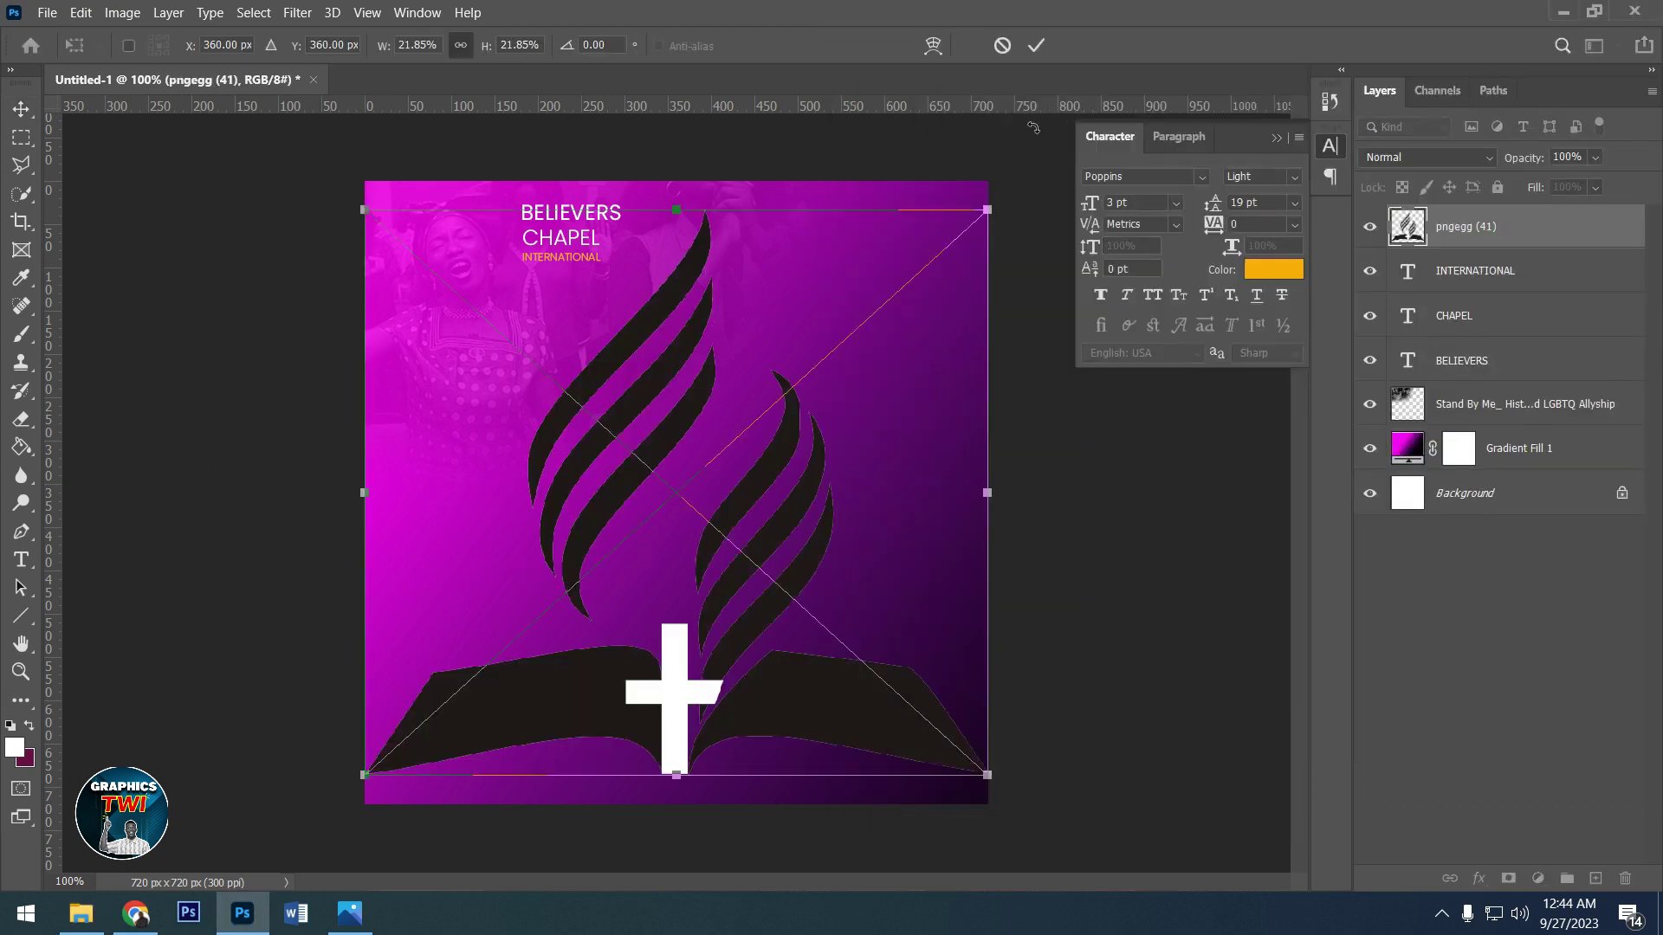
pyautogui.click(1036, 45)
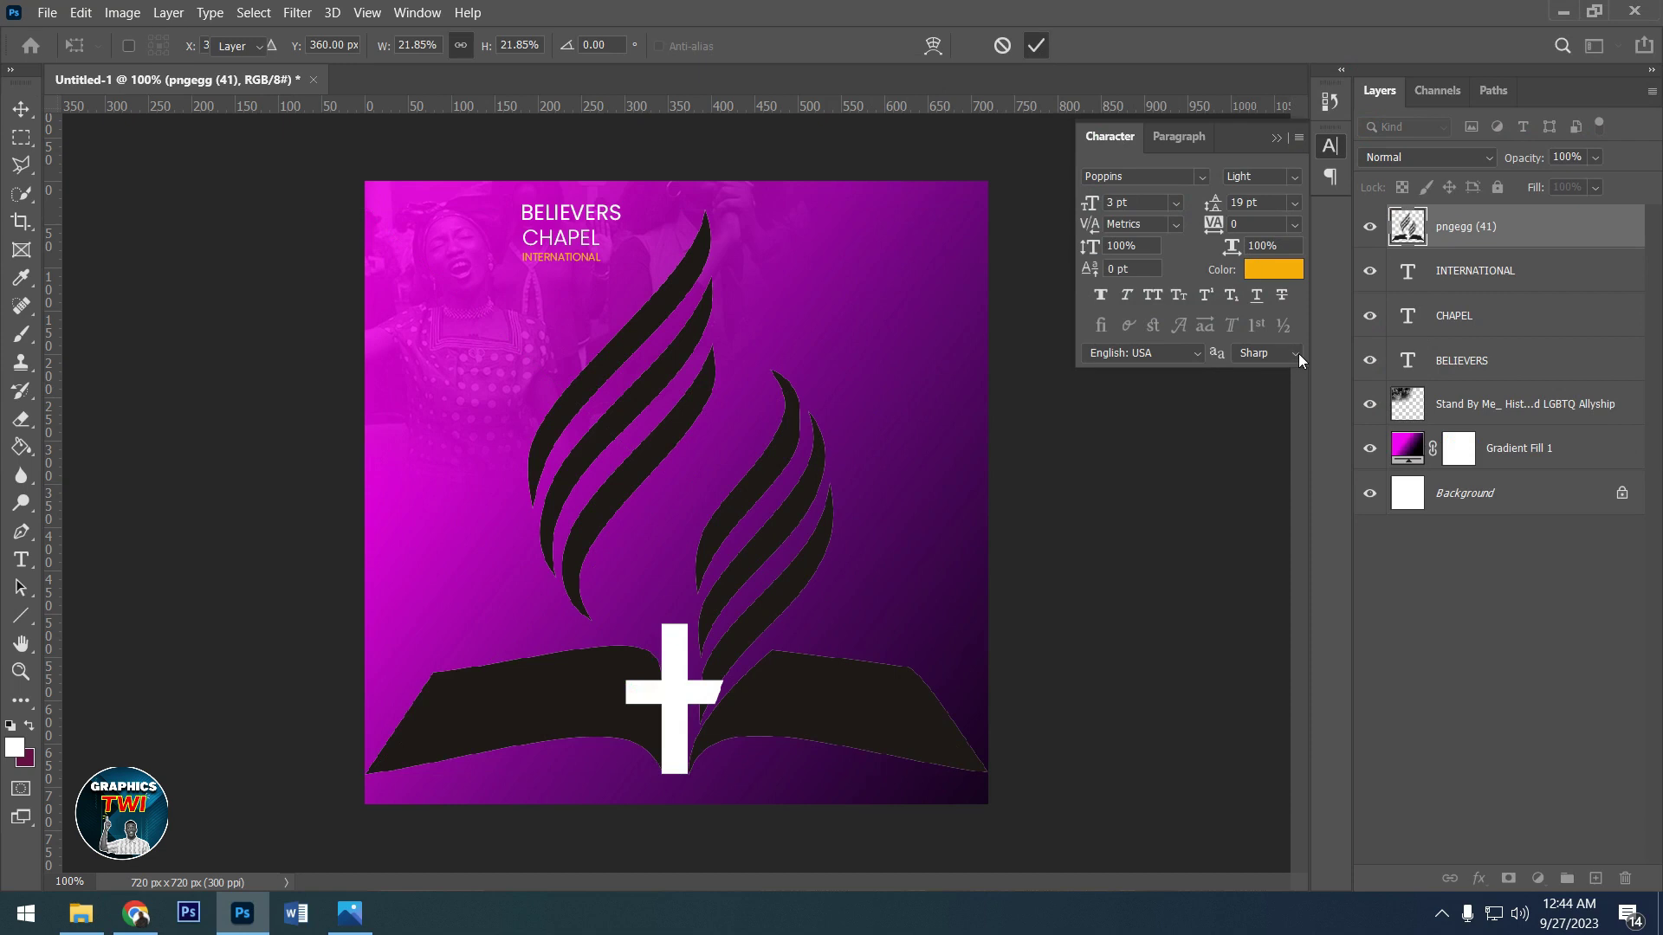
# - Give the logo layer an orange Color Overlay style
pyautogui.doubleClick(1589, 239)
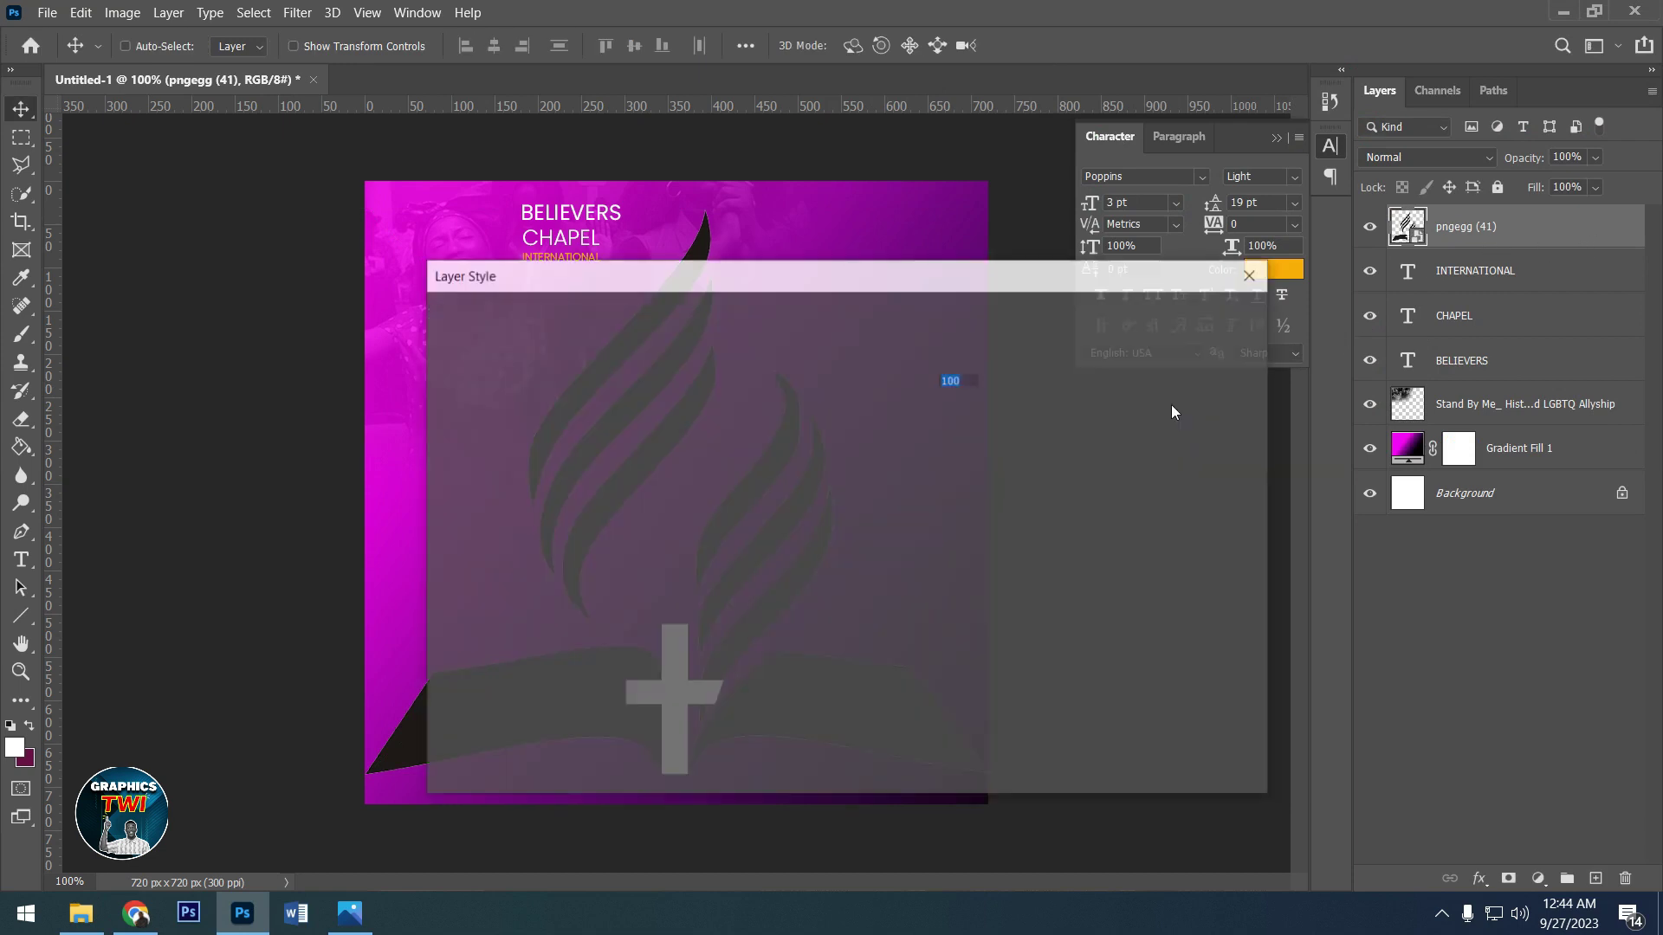
pyautogui.click(505, 574)
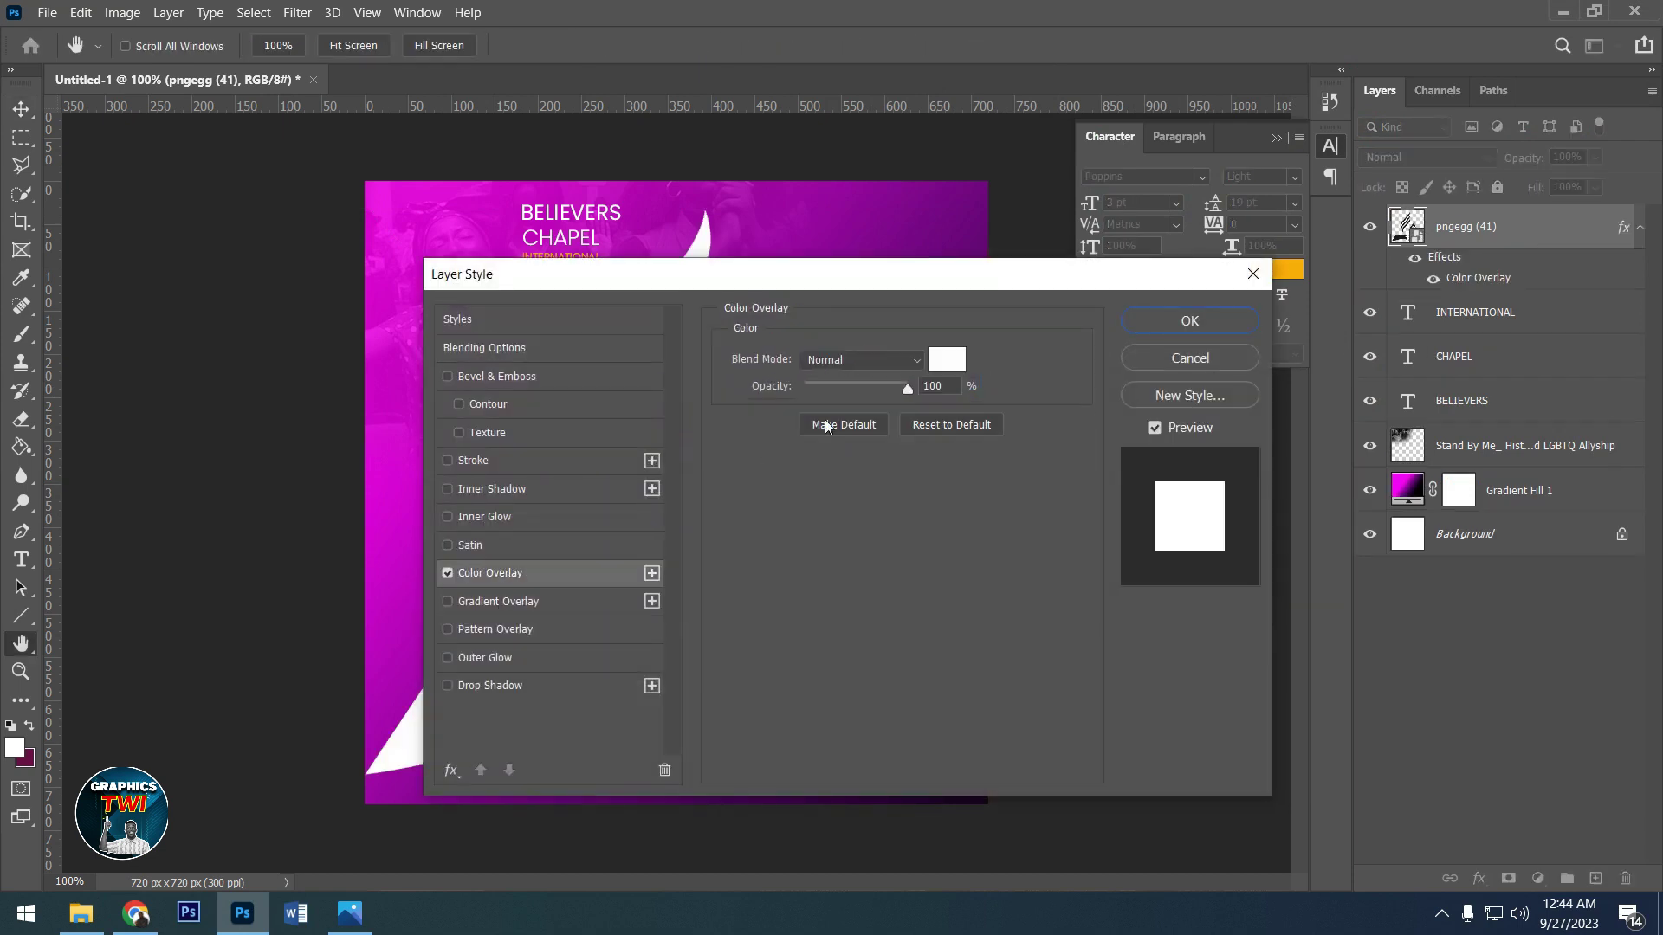
pyautogui.click(946, 359)
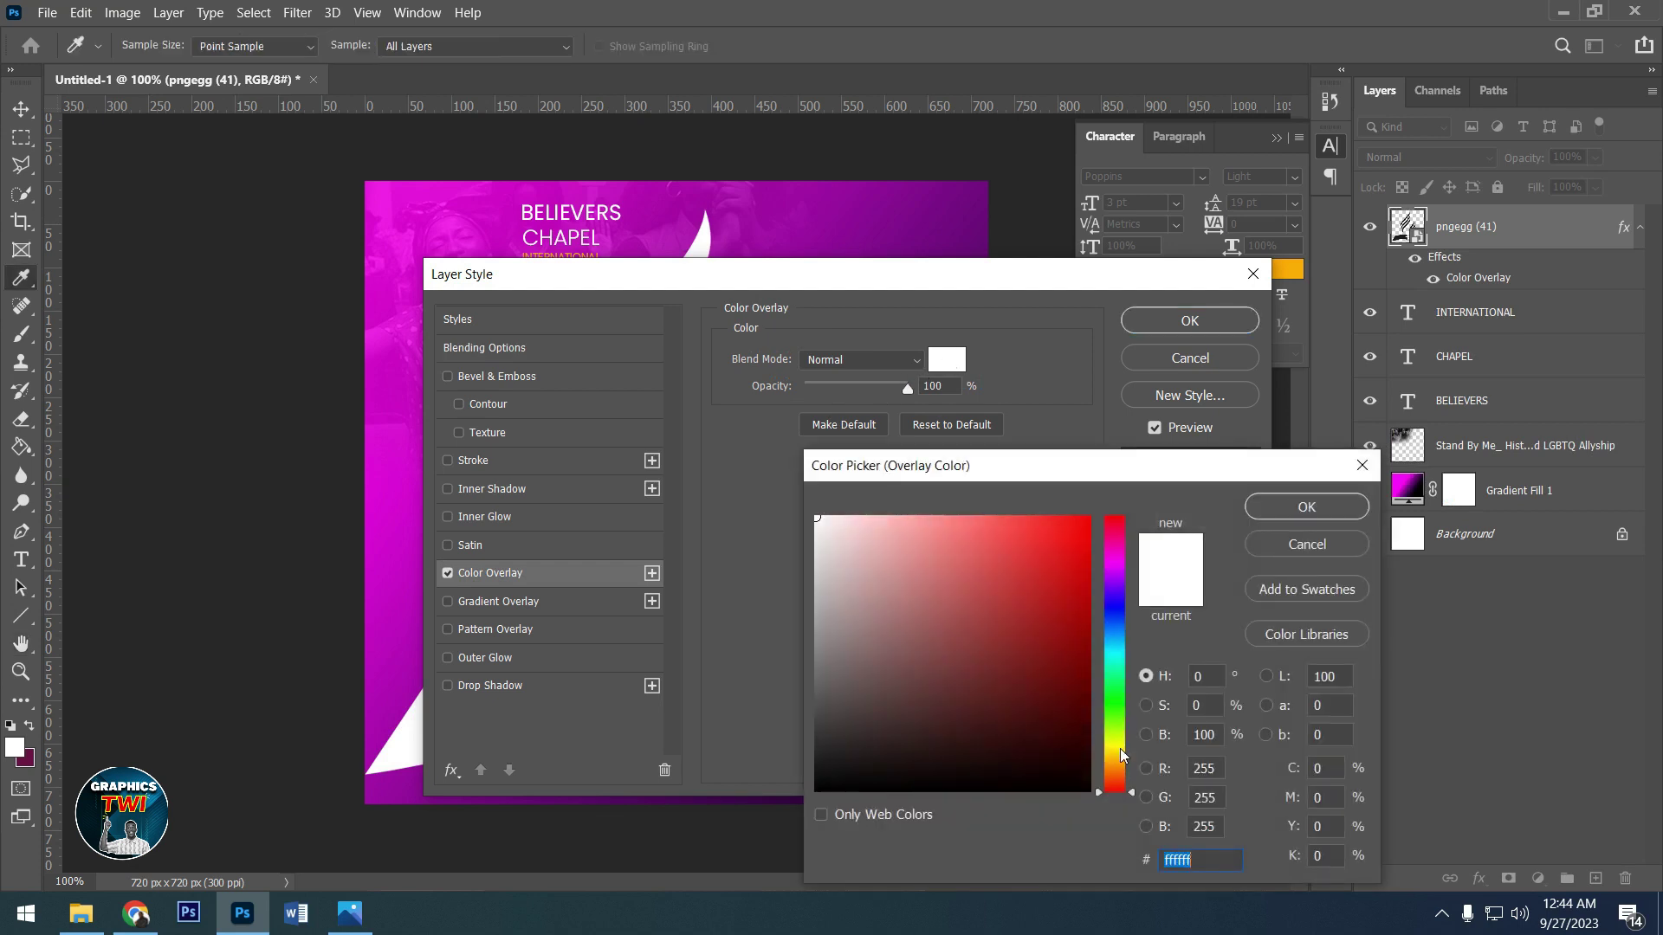
pyautogui.moveTo(1120, 750); pyautogui.dragTo(1124, 759)
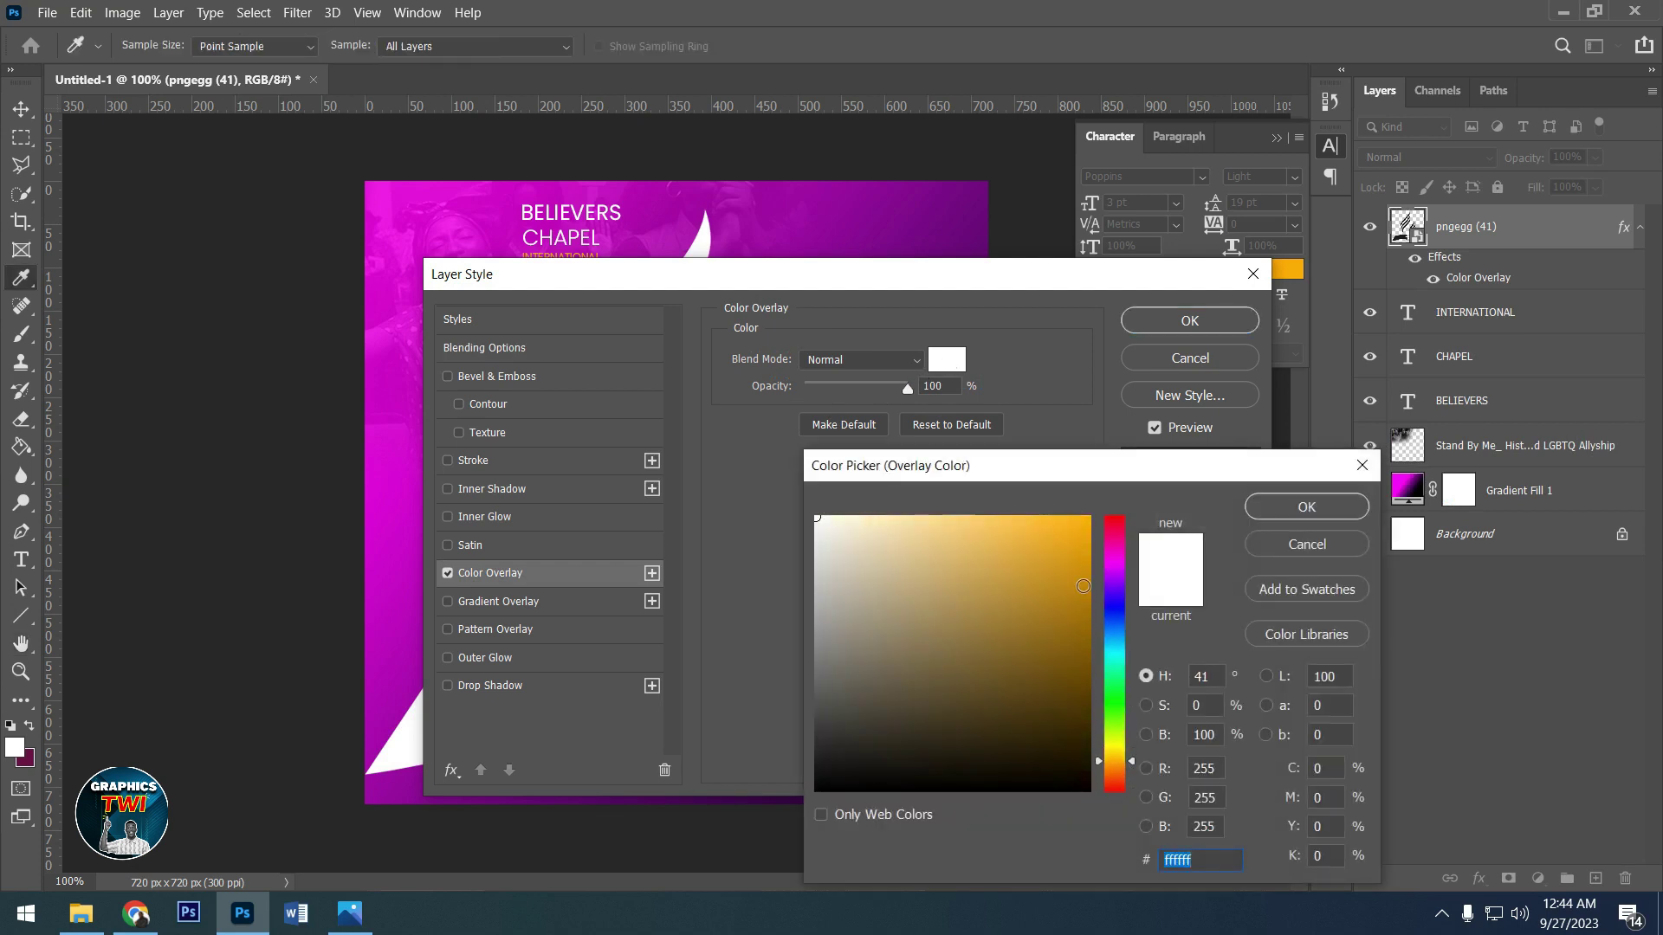
pyautogui.click(1066, 543)
pyautogui.click(1307, 506)
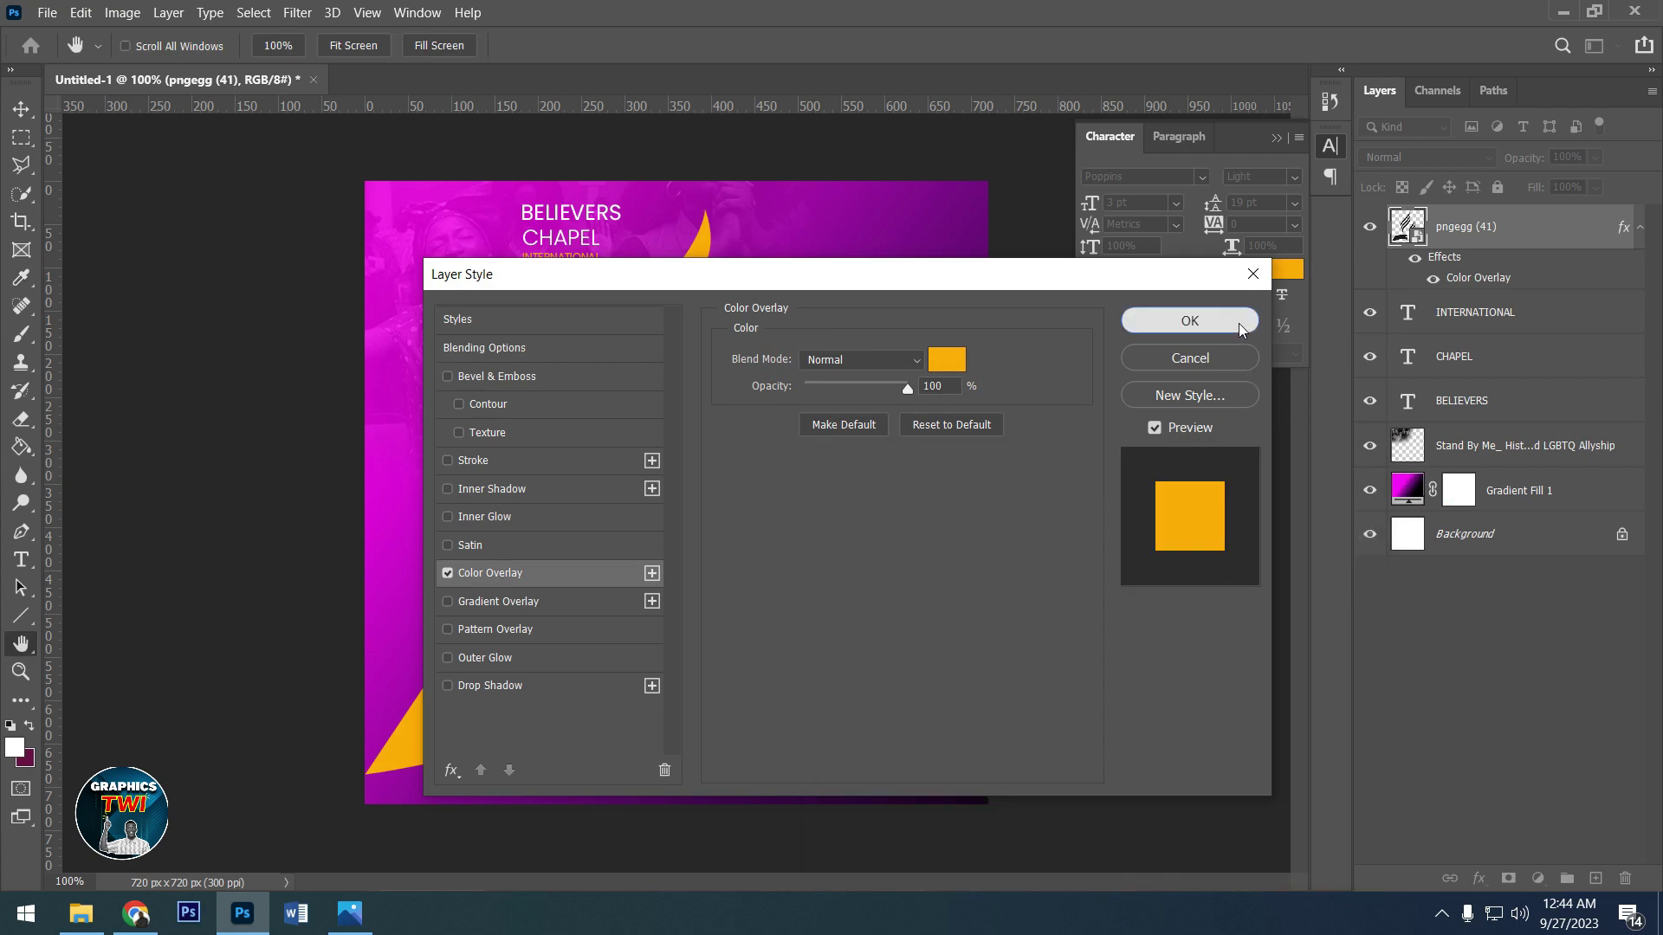
pyautogui.click(1191, 321)
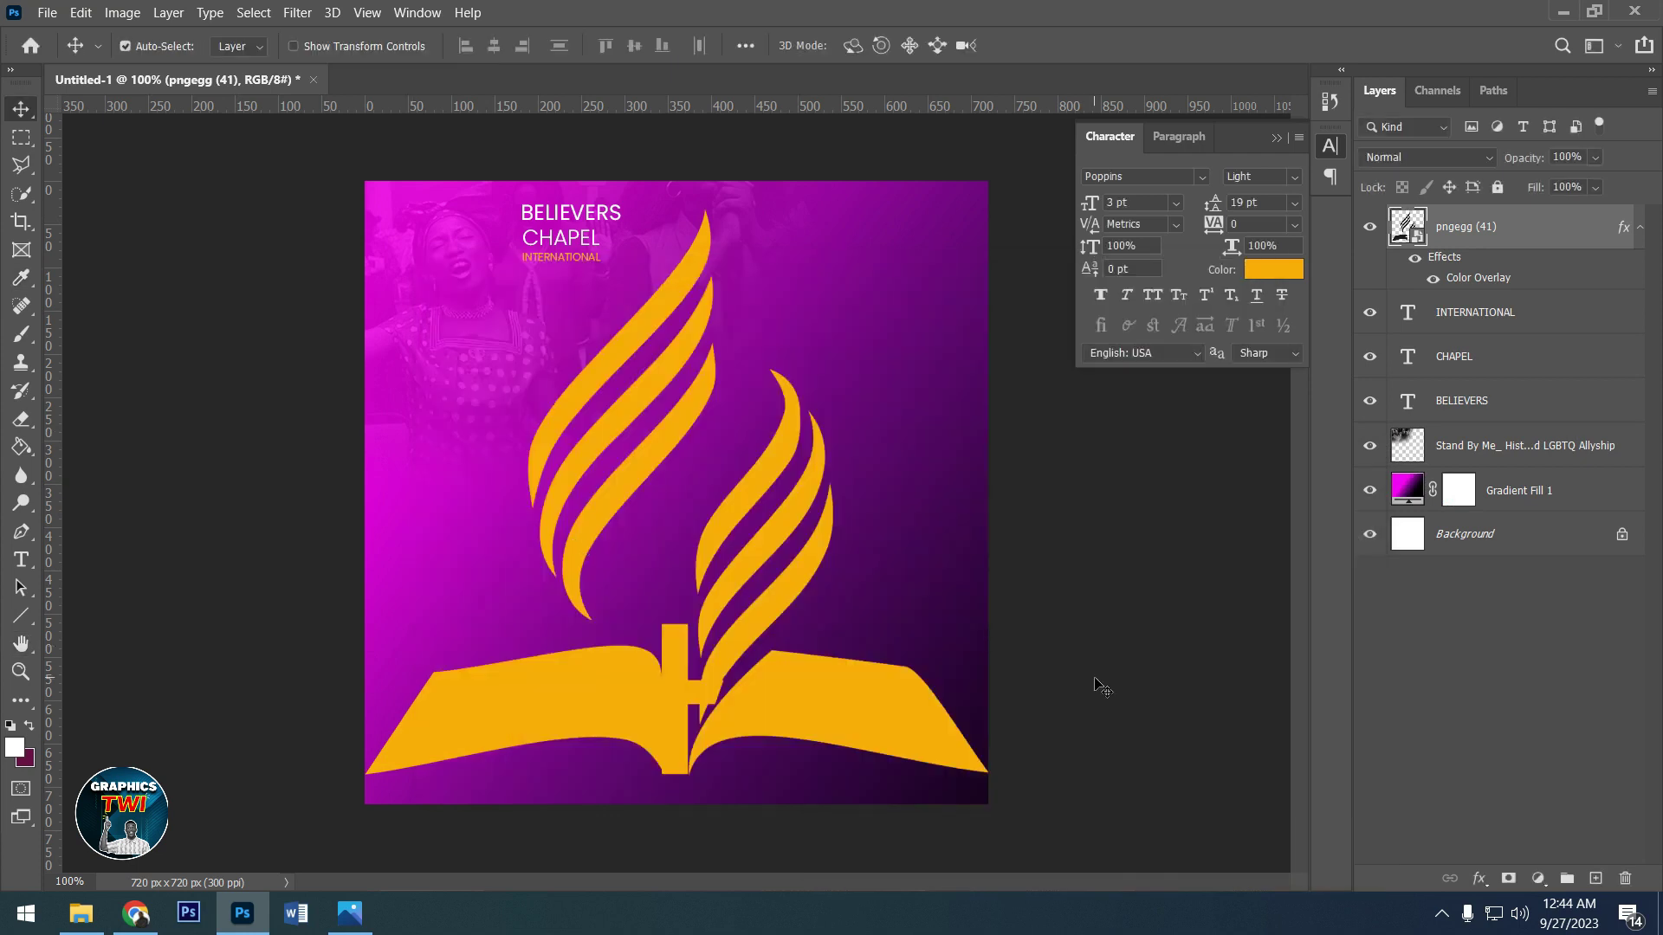
# - Shrink the logo to a small mark and nudge it beside BELIEVERS CHAPEL INTERNATIONAL
pyautogui.hotkey('ctrl', 't')
pyautogui.moveTo(993, 214)
pyautogui.mouseDown()
pyautogui.moveTo(704, 453)
pyautogui.moveTo(668, 236)
pyautogui.mouseUp()
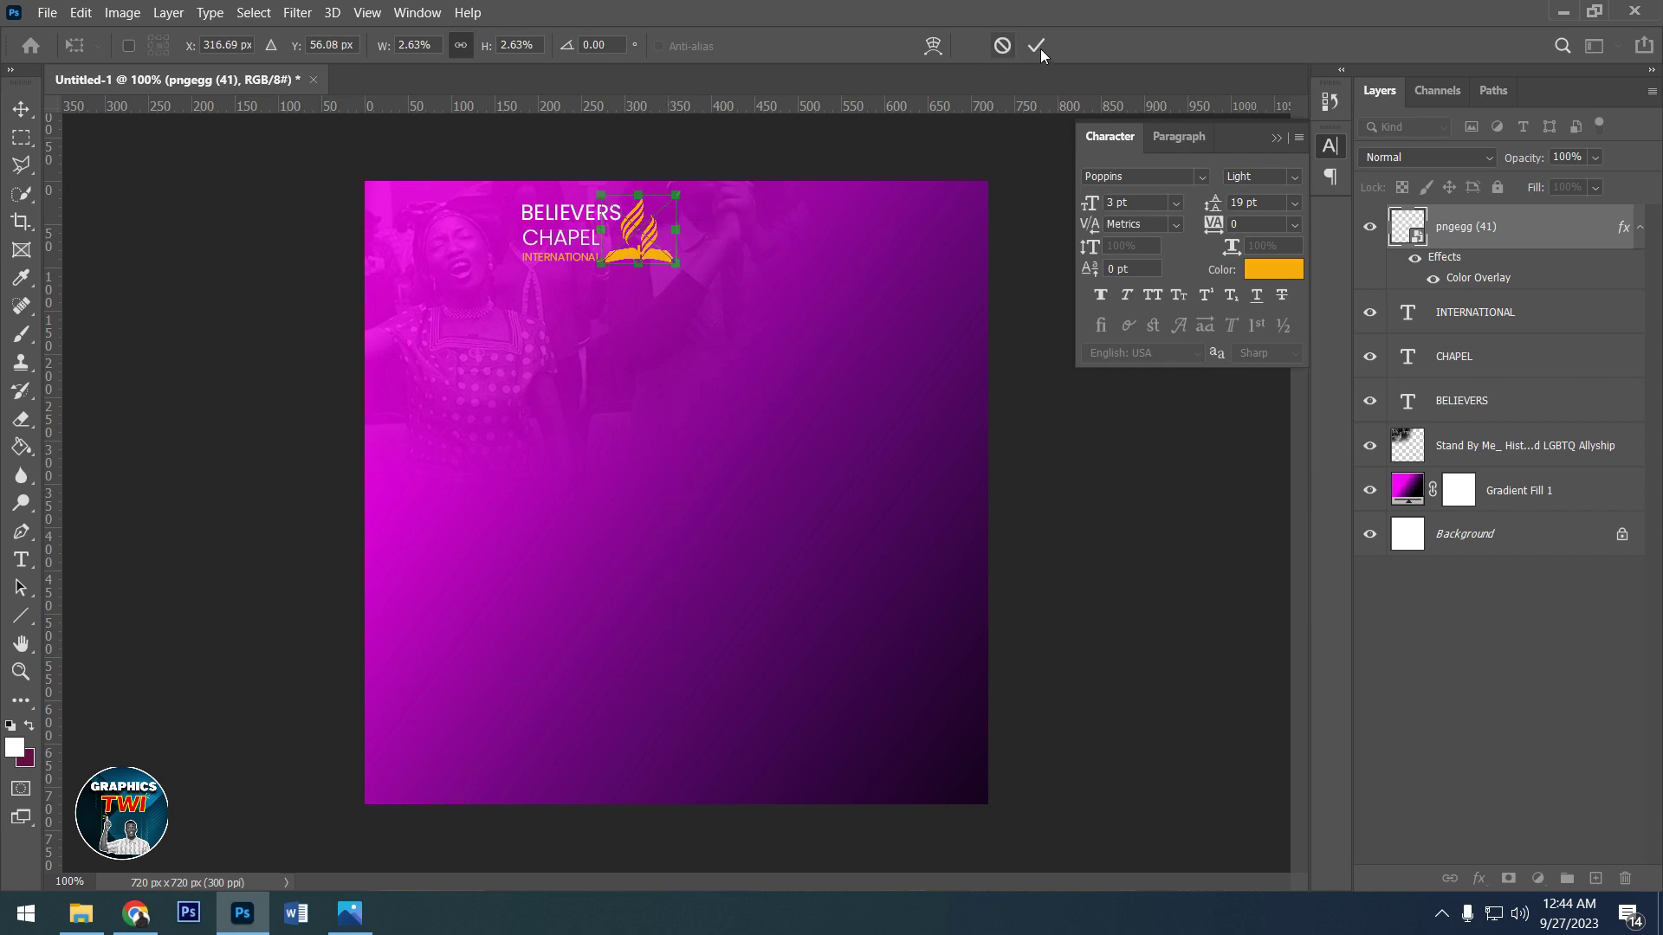
pyautogui.click(1044, 40)
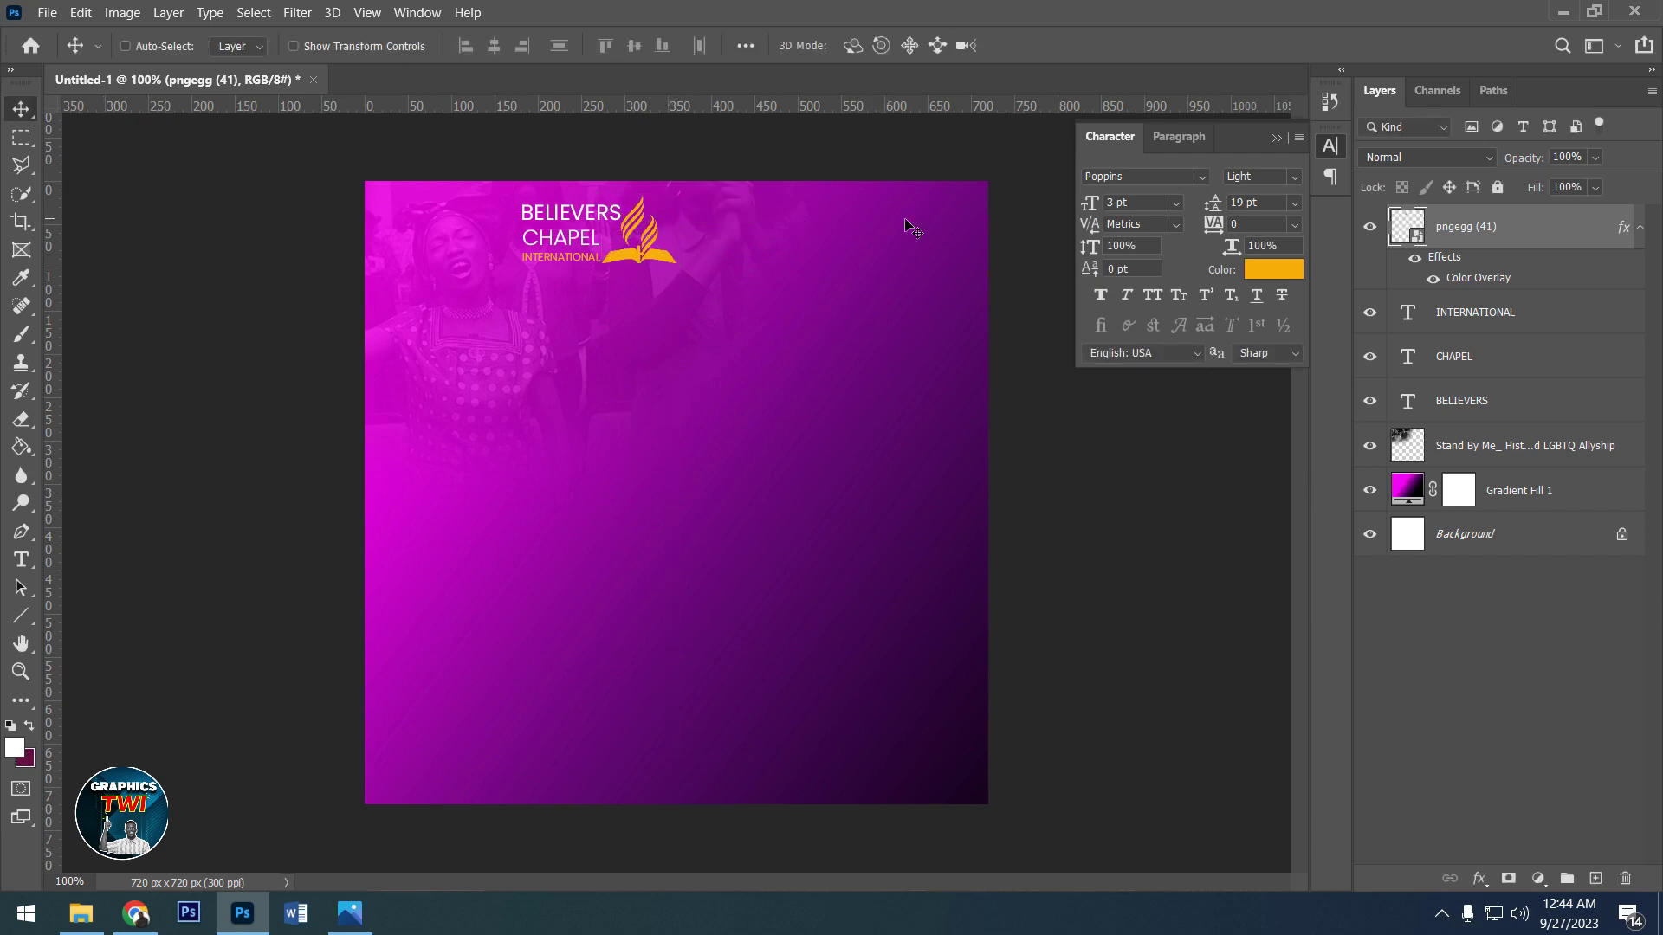
pyautogui.press('Right')
pyautogui.press('Right')
pyautogui.press('Right')
pyautogui.press('Down')
pyautogui.press('Down')
pyautogui.press('Down')
pyautogui.press('Right')
pyautogui.press('Right')
pyautogui.press('Right')
pyautogui.press('Down')
pyautogui.press('Down')
pyautogui.press('Down')
pyautogui.press('Left')
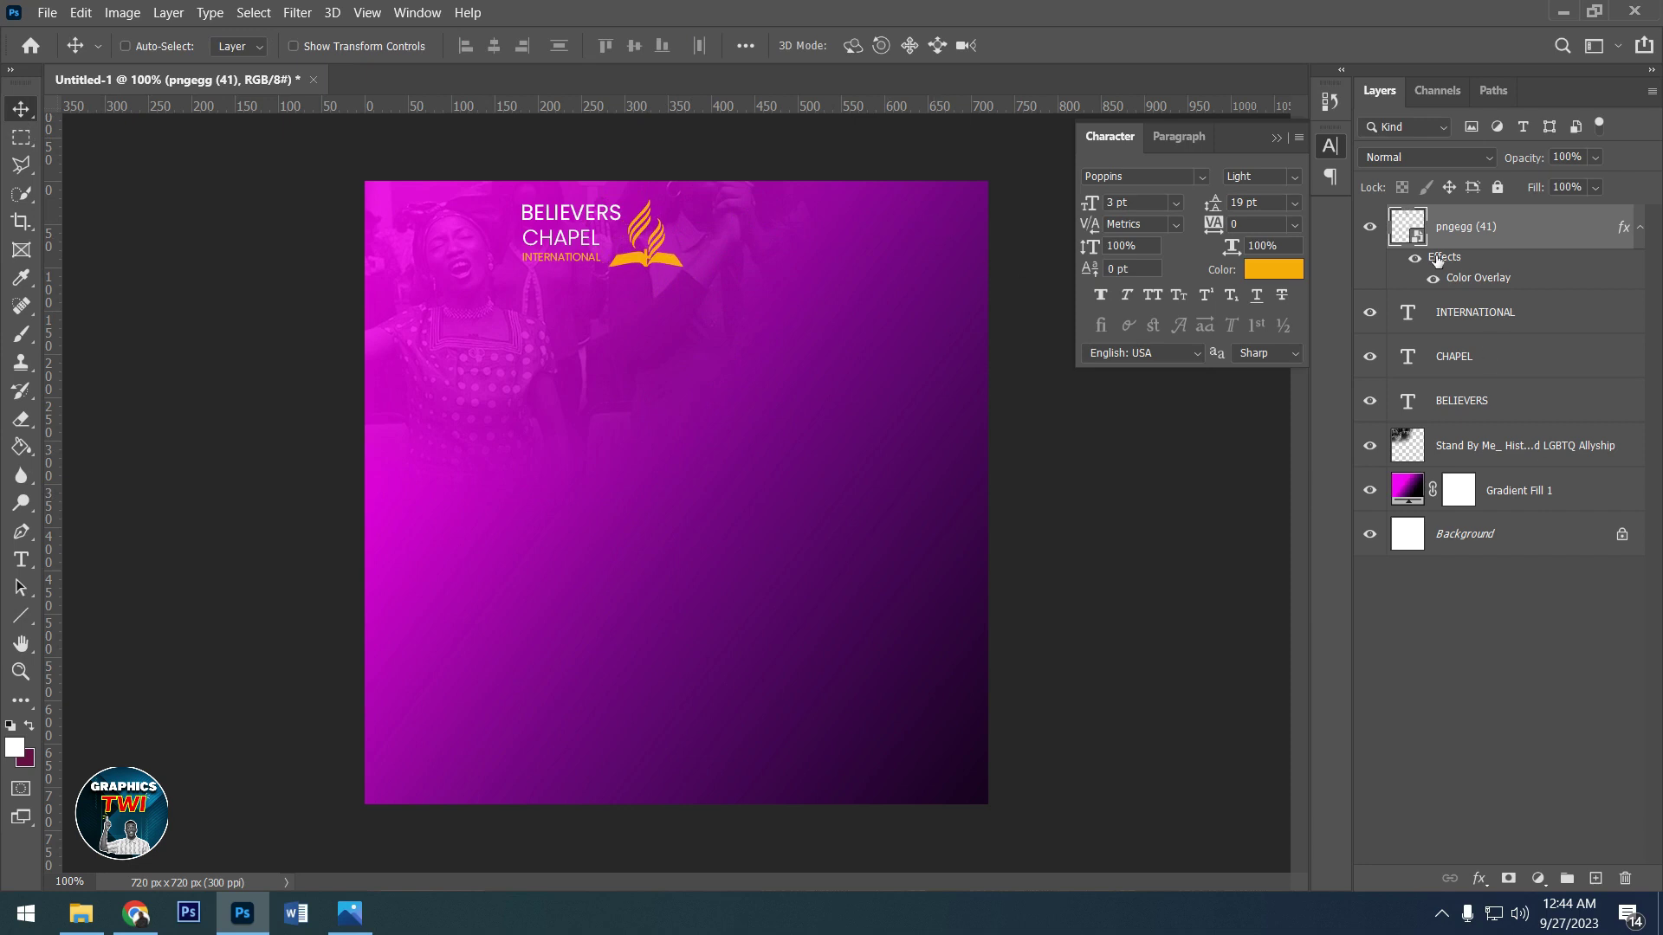
# - Group the logo and three text layers into a group named LOGO
pyautogui.keyDown('shift'); pyautogui.click(1452, 404); pyautogui.keyUp('shift')
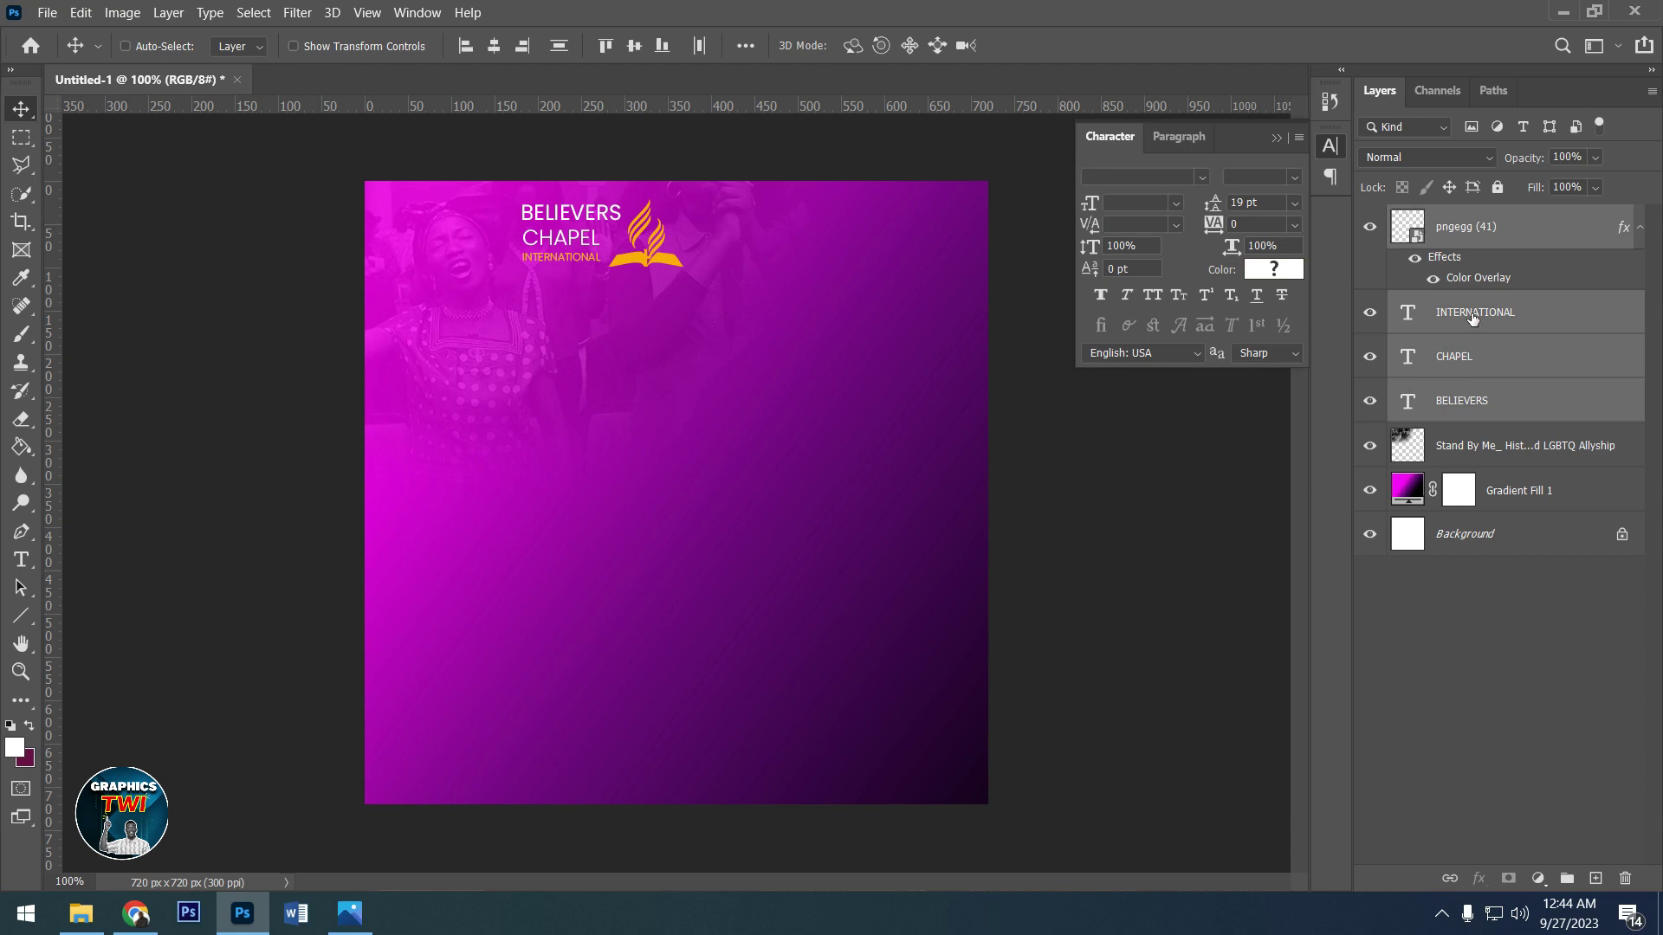
pyautogui.hotkey('ctrl', 'g')
pyautogui.doubleClick(1444, 219)
pyautogui.write('LOGO')
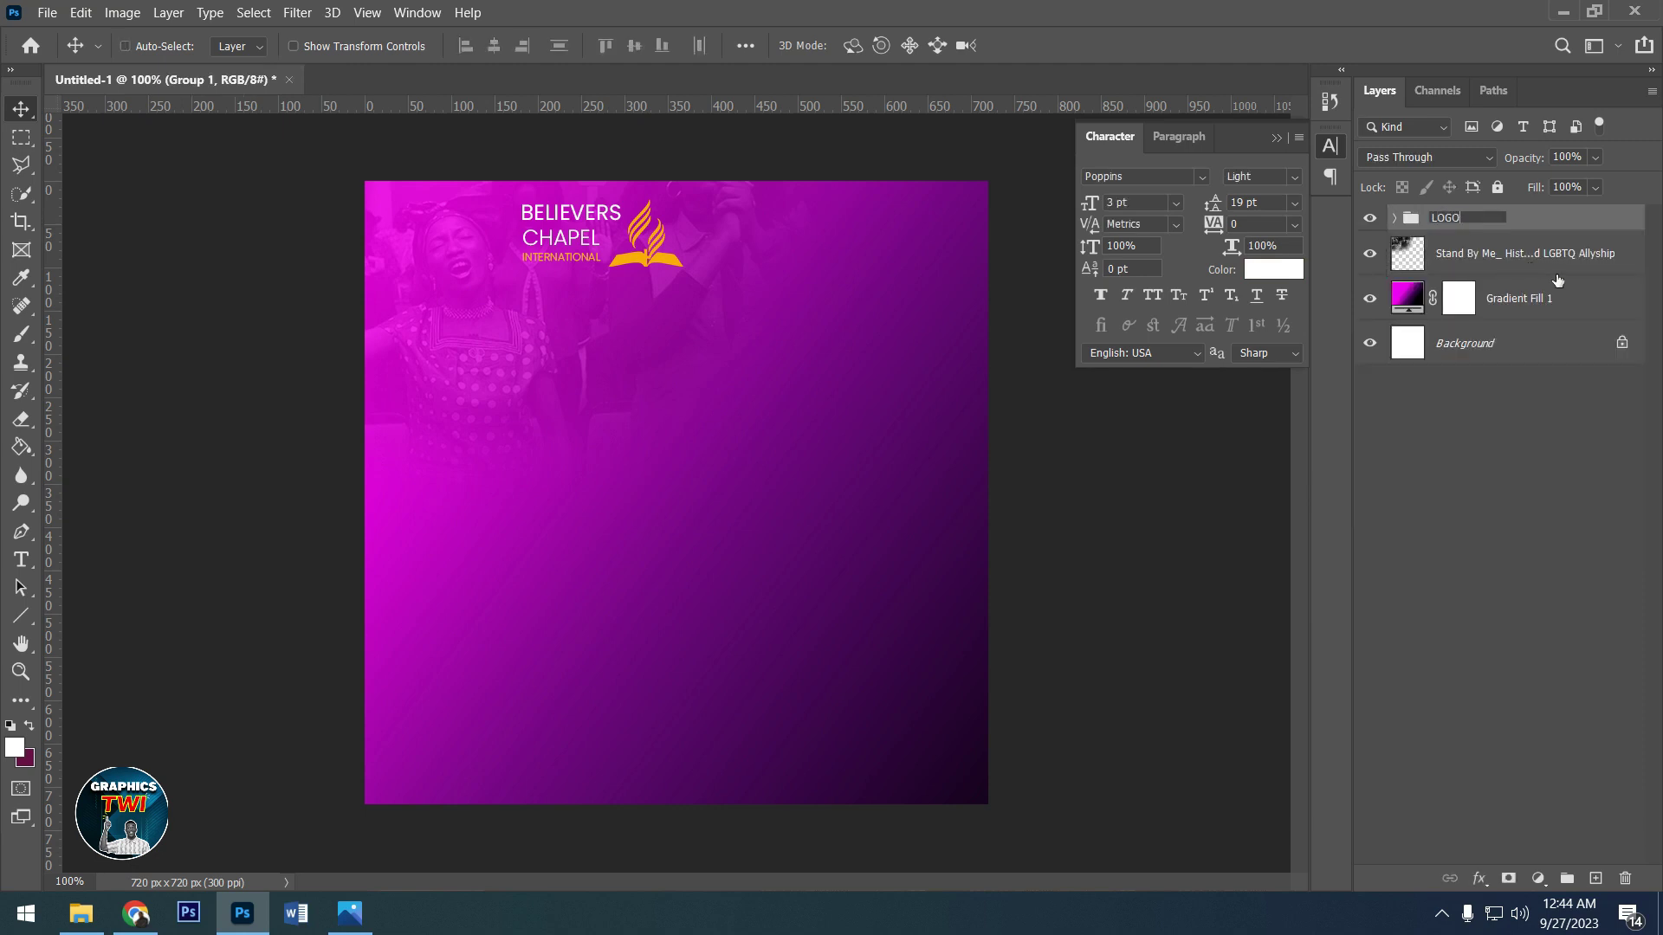
pyautogui.press('Return')
# - Group the Stand By Me photo and Gradient Fill 1 into a group named BG
pyautogui.click(1516, 264)
pyautogui.keyDown('shift'); pyautogui.click(1515, 308); pyautogui.keyUp('shift')
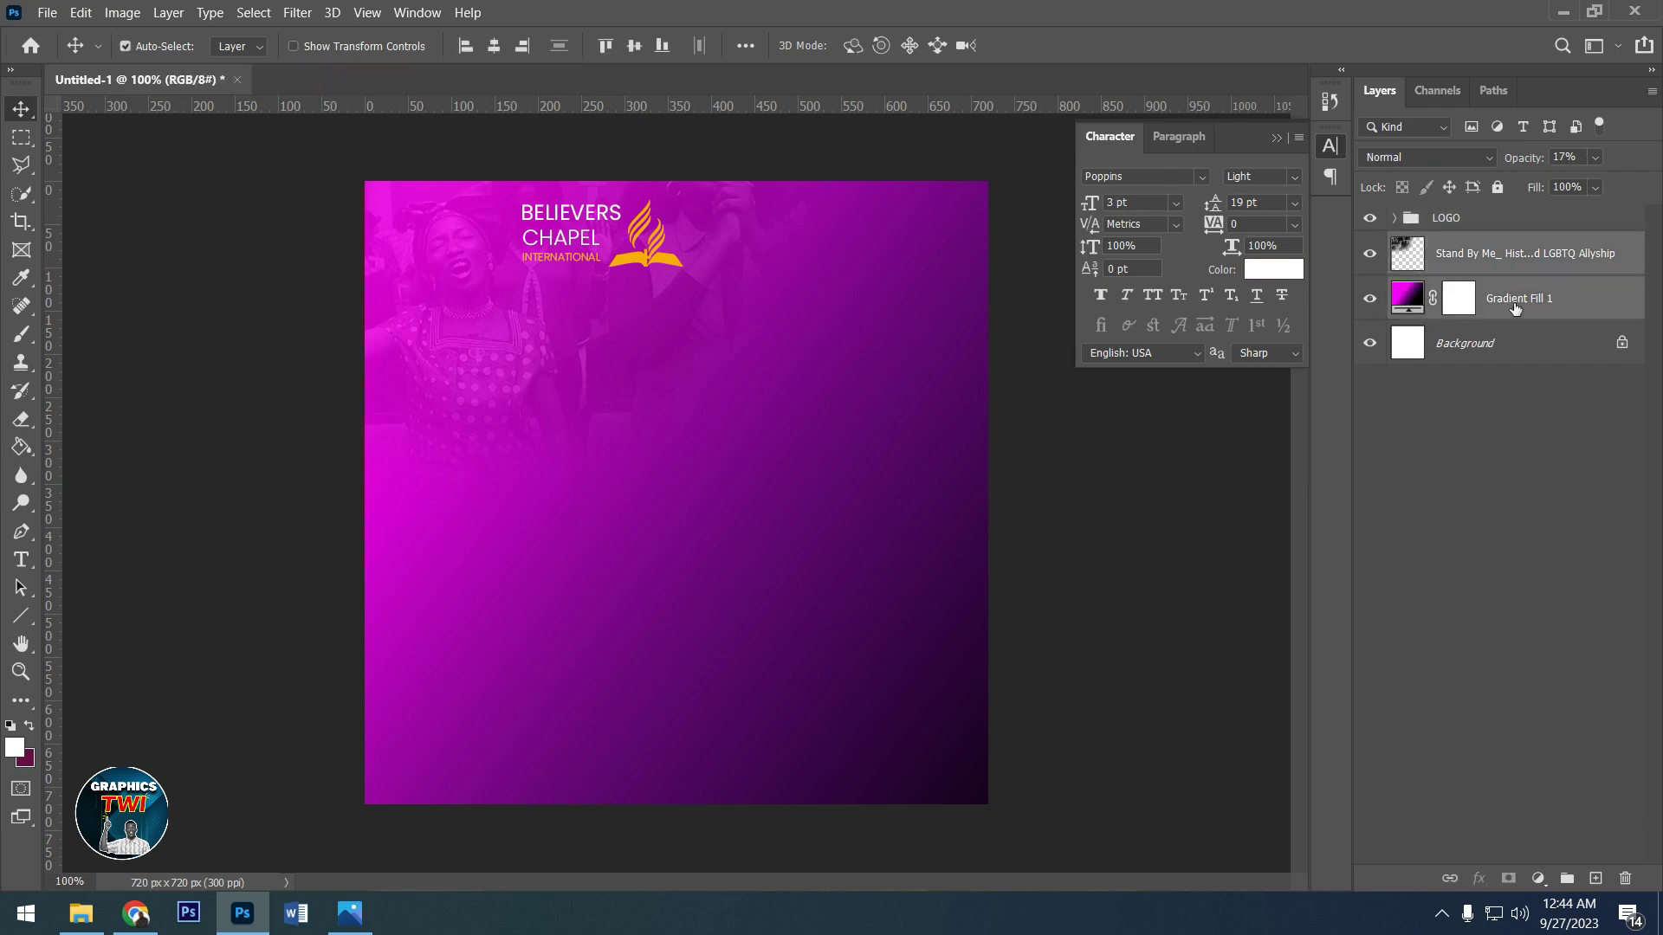
pyautogui.hotkey('ctrl', 'g')
pyautogui.doubleClick(1455, 246)
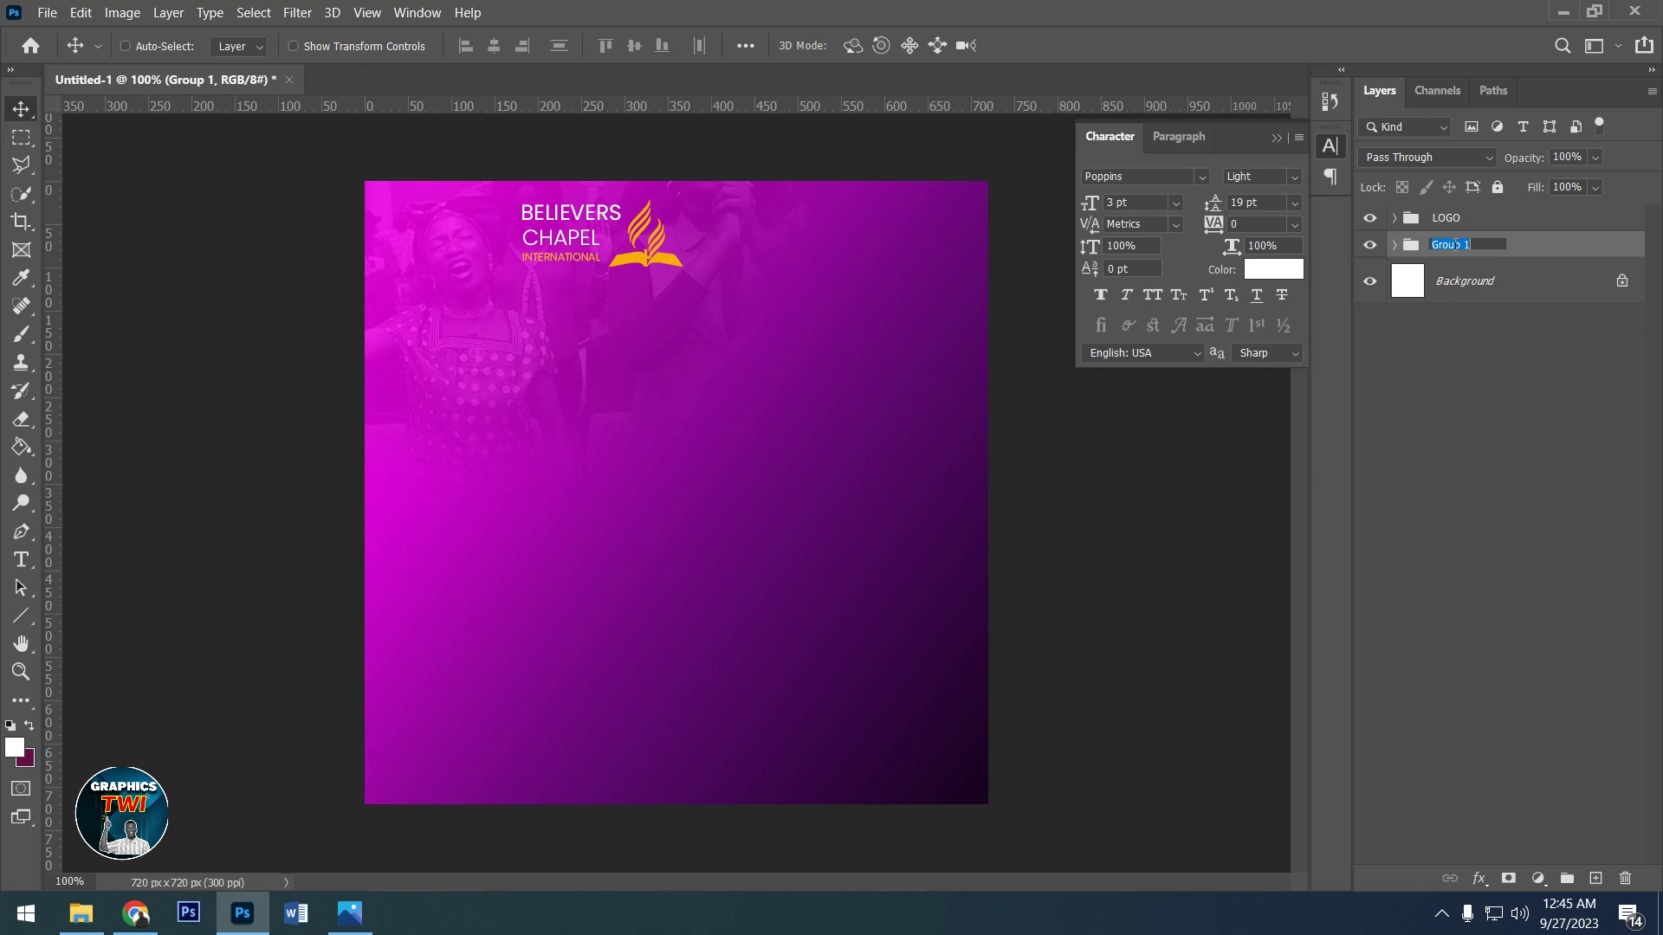
pyautogui.write('BG')
pyautogui.press('Return')
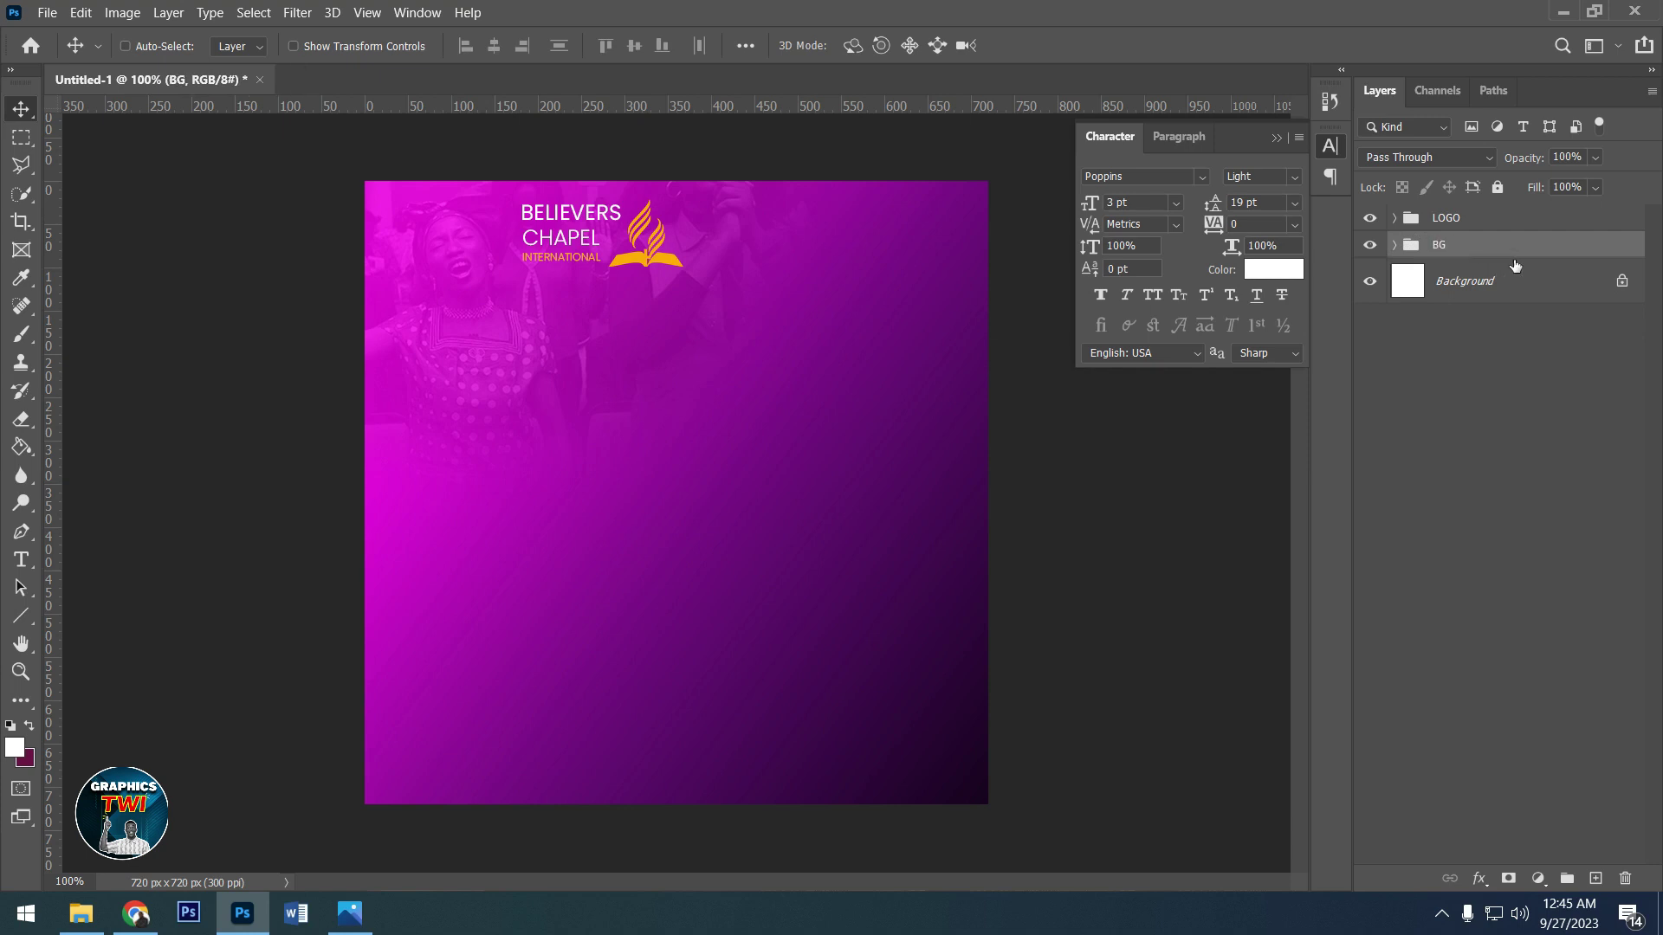
pyautogui.click(1603, 343)
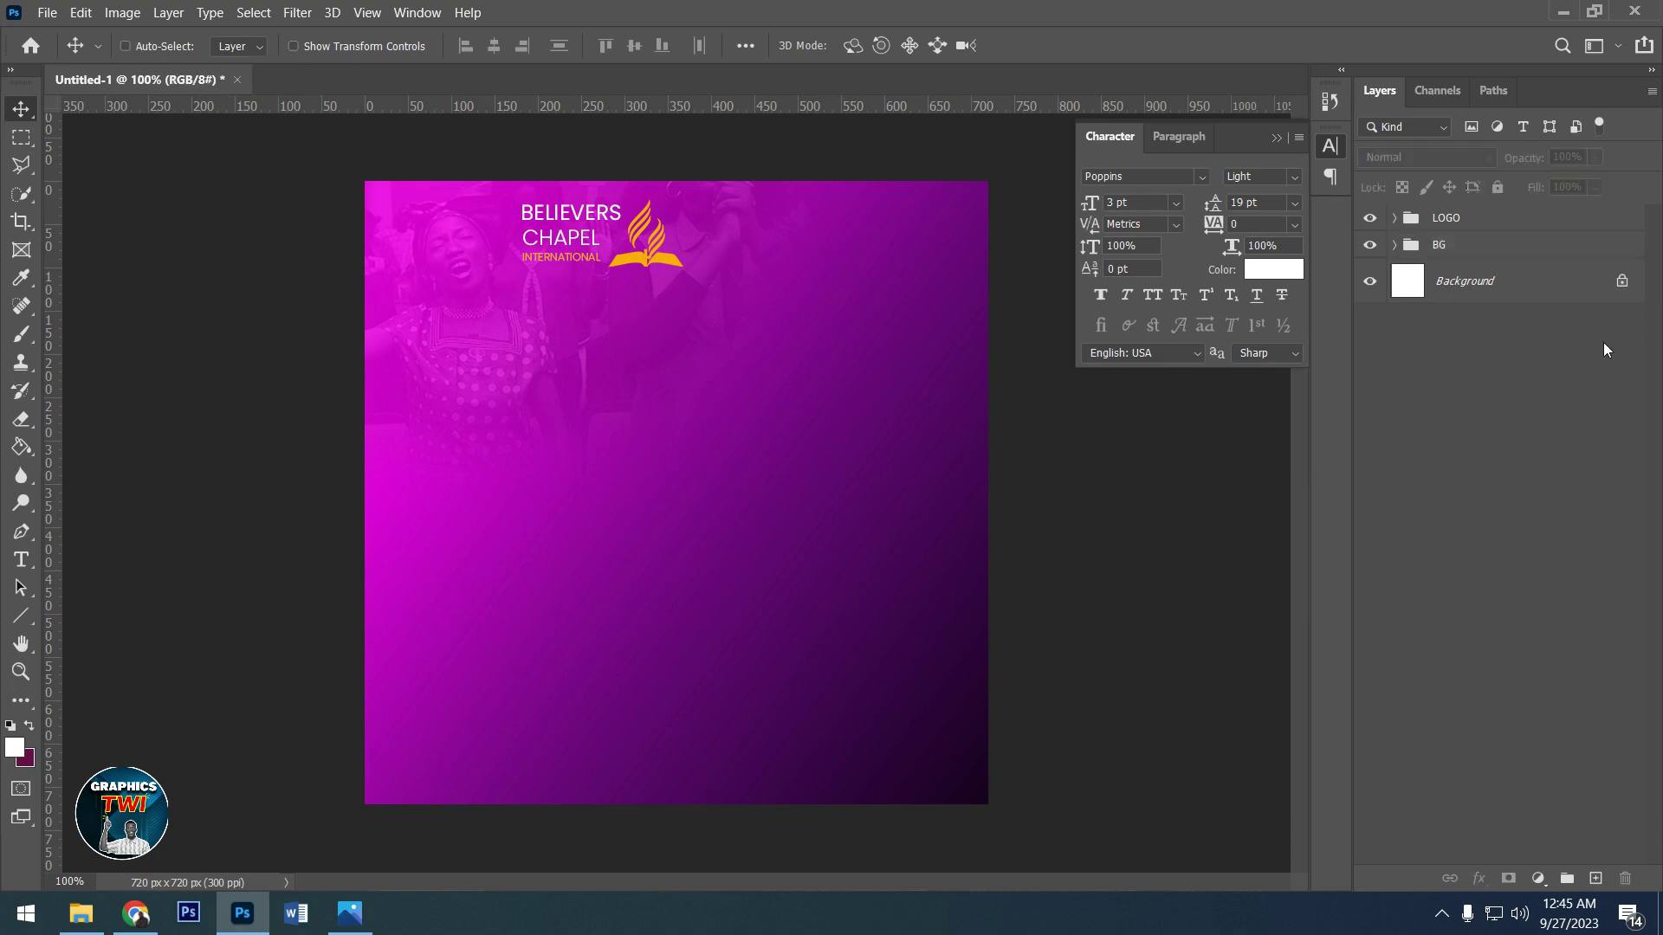
# - Switch to the Custom Shape Tool and expand the info graphic studio shape folder
pyautogui.click(26, 618)
pyautogui.click(121, 738)
pyautogui.click(879, 46)
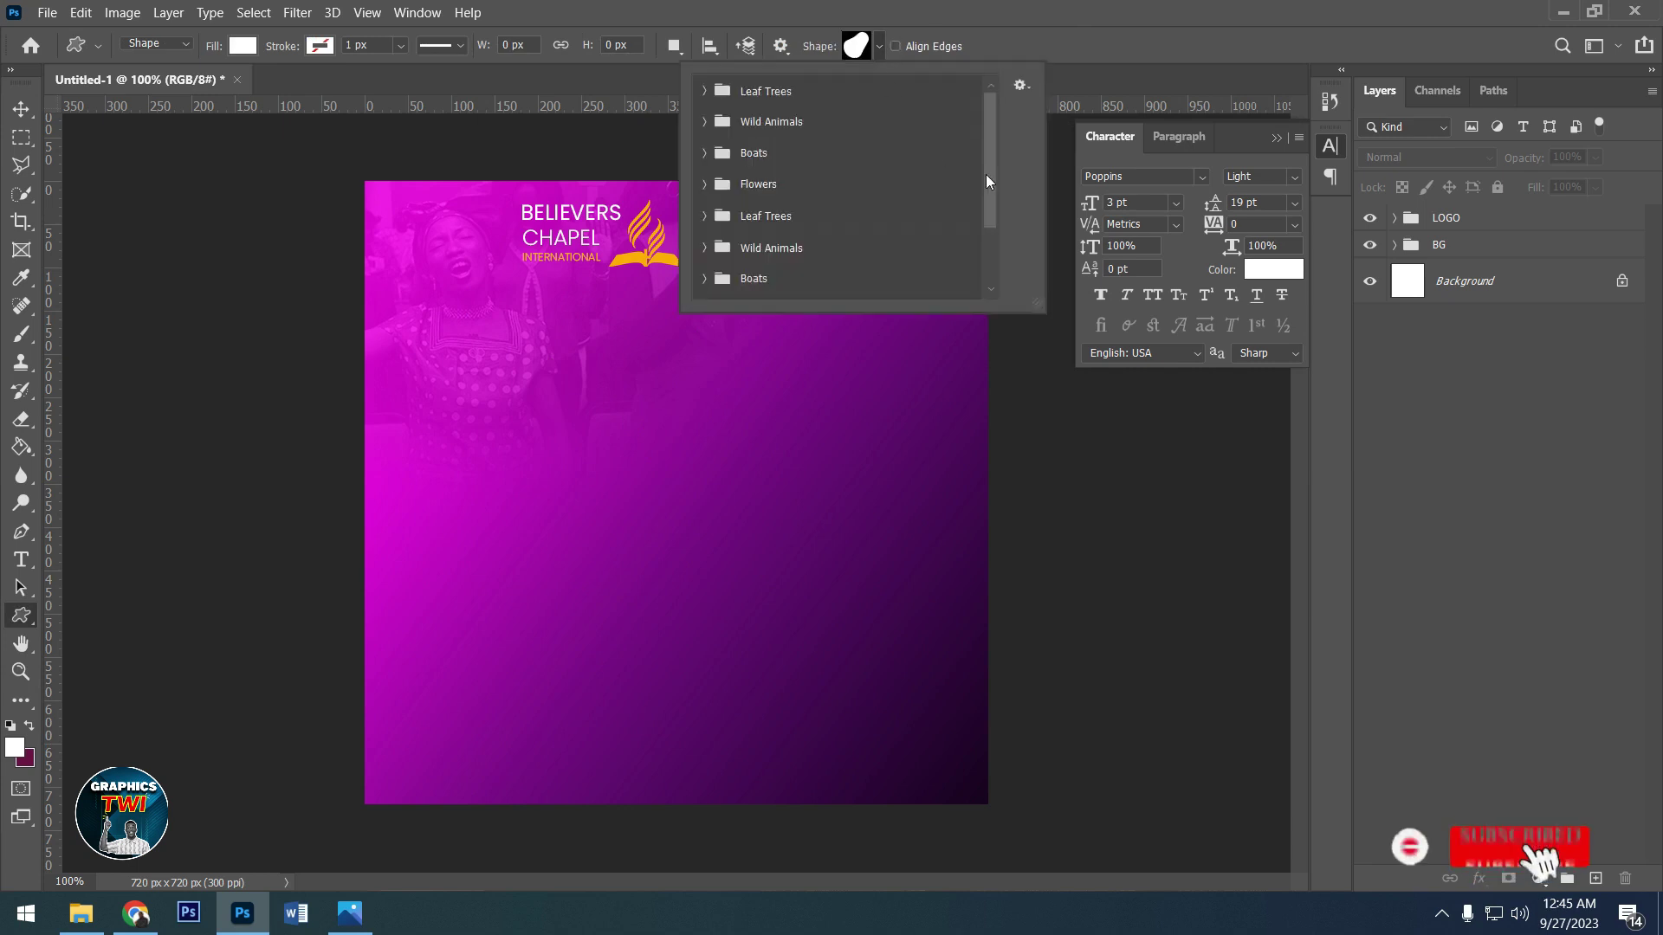
pyautogui.moveTo(988, 164); pyautogui.dragTo(976, 334)
pyautogui.click(704, 254)
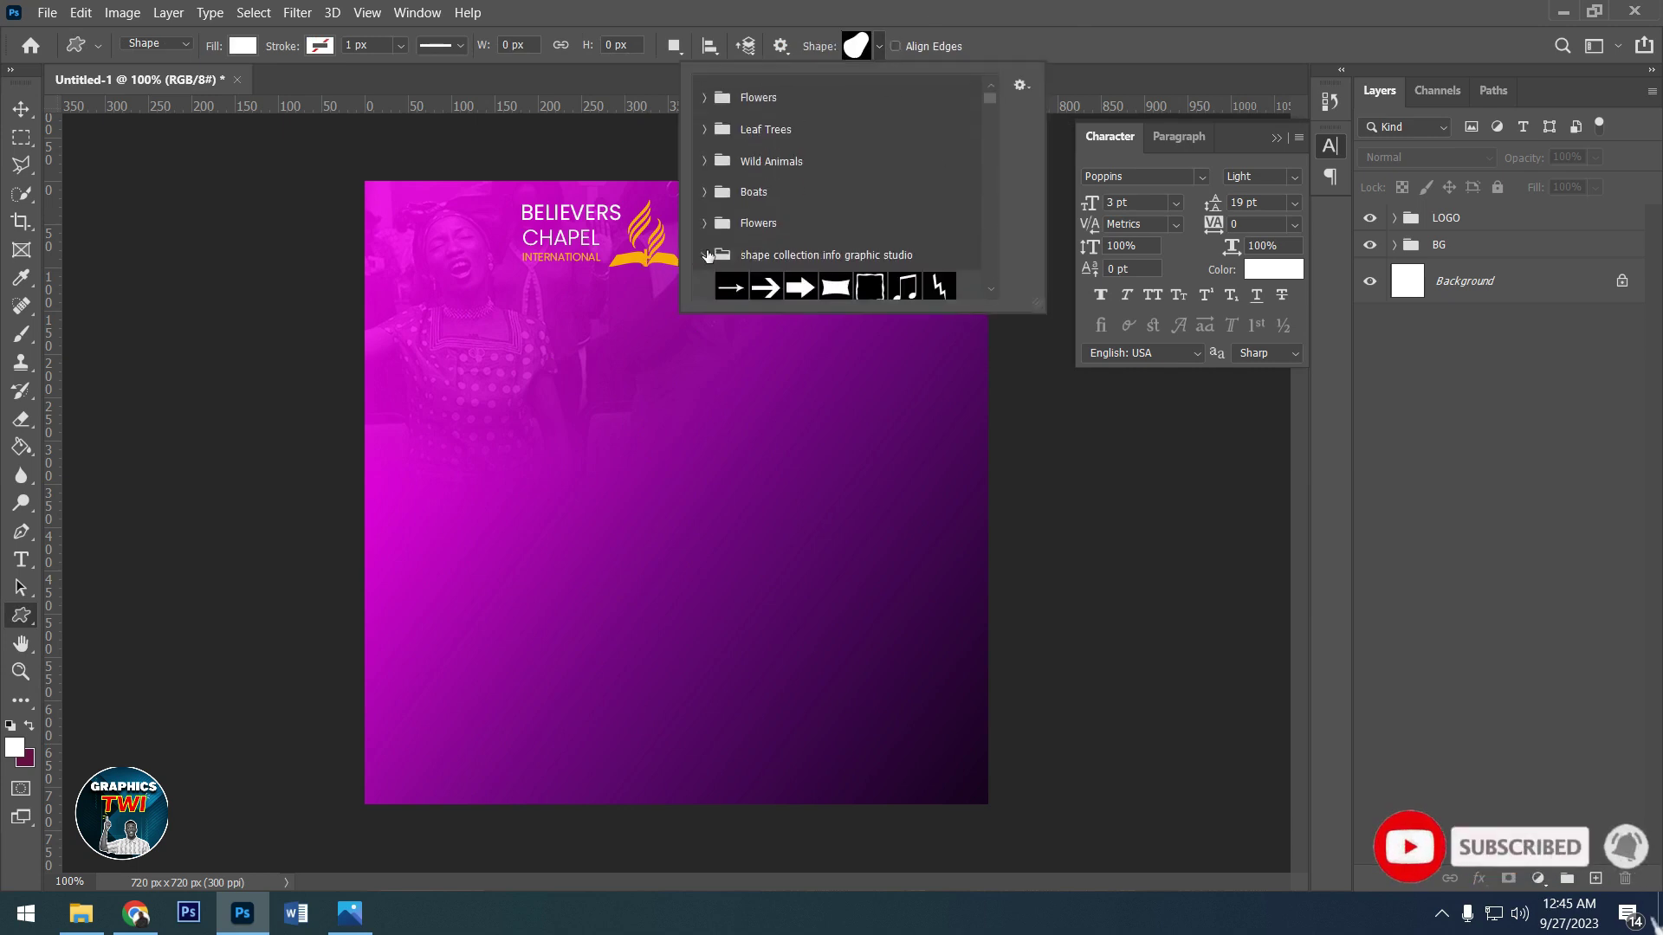
# - Choose the ring shape and drag out a ring about 841 px across over the flyer
pyautogui.scroll(-3, 952, 259)
pyautogui.scroll(-3, 954, 260)
pyautogui.scroll(-2, 953, 259)
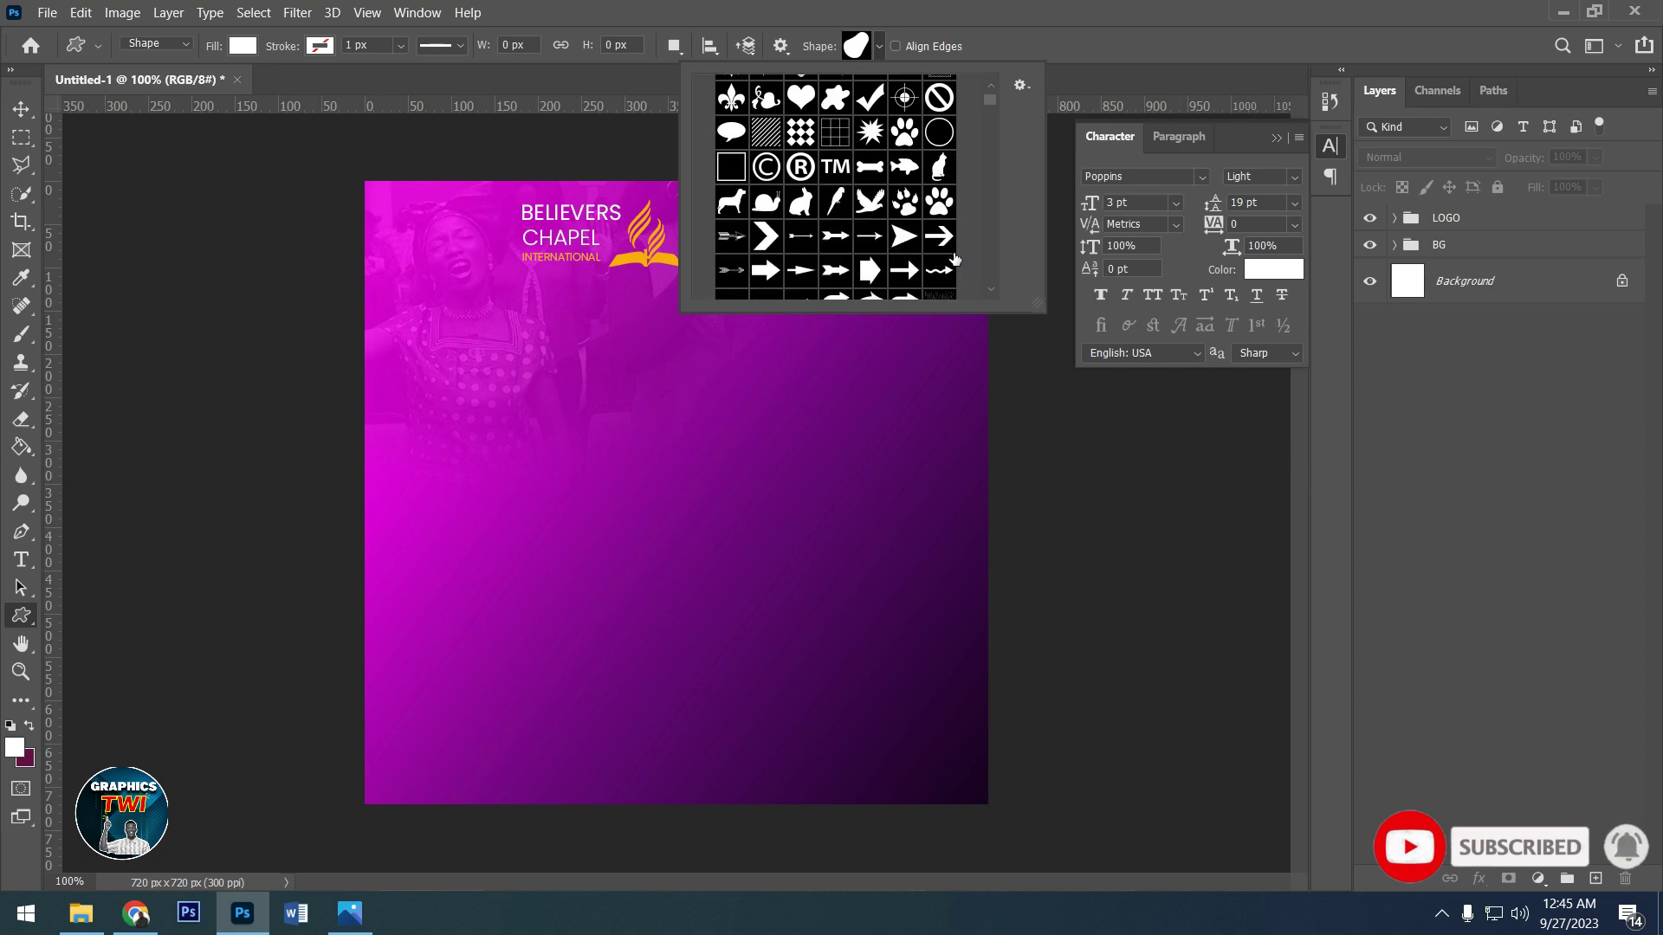
pyautogui.scroll(-2, 953, 260)
pyautogui.scroll(-2, 954, 260)
pyautogui.scroll(-2, 953, 260)
pyautogui.scroll(-2, 925, 224)
pyautogui.scroll(-2, 925, 224)
pyautogui.scroll(-2, 925, 224)
pyautogui.scroll(-2, 925, 223)
pyautogui.scroll(-2, 925, 223)
pyautogui.scroll(-2, 925, 223)
pyautogui.scroll(-2, 925, 223)
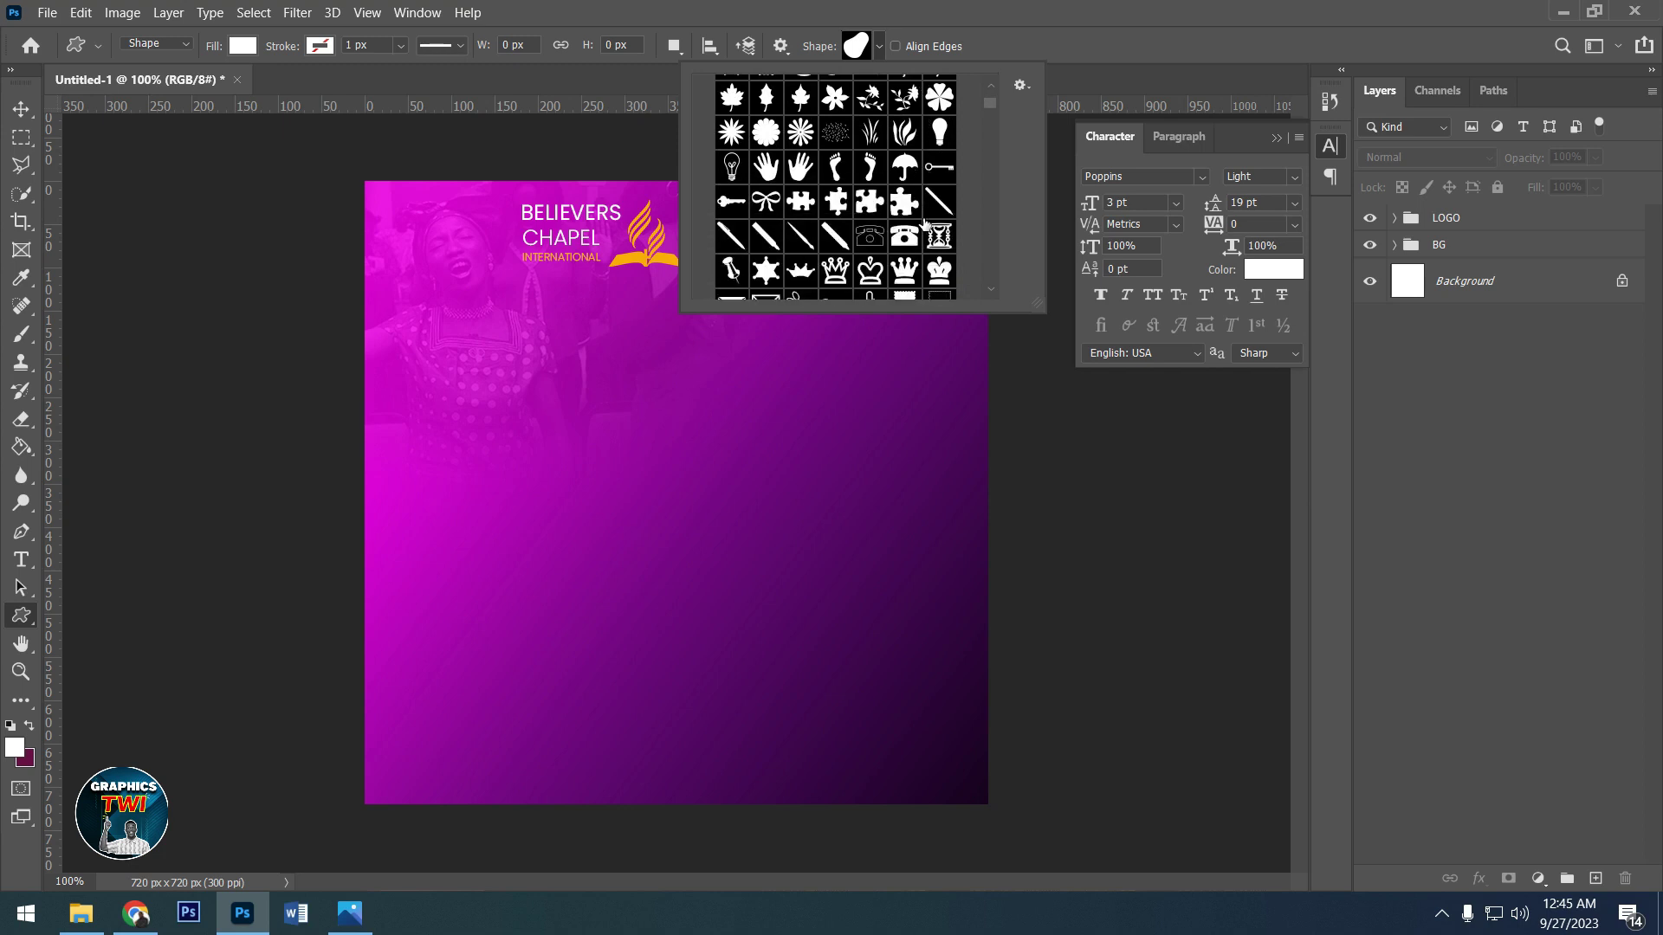
pyautogui.scroll(-1, 925, 224)
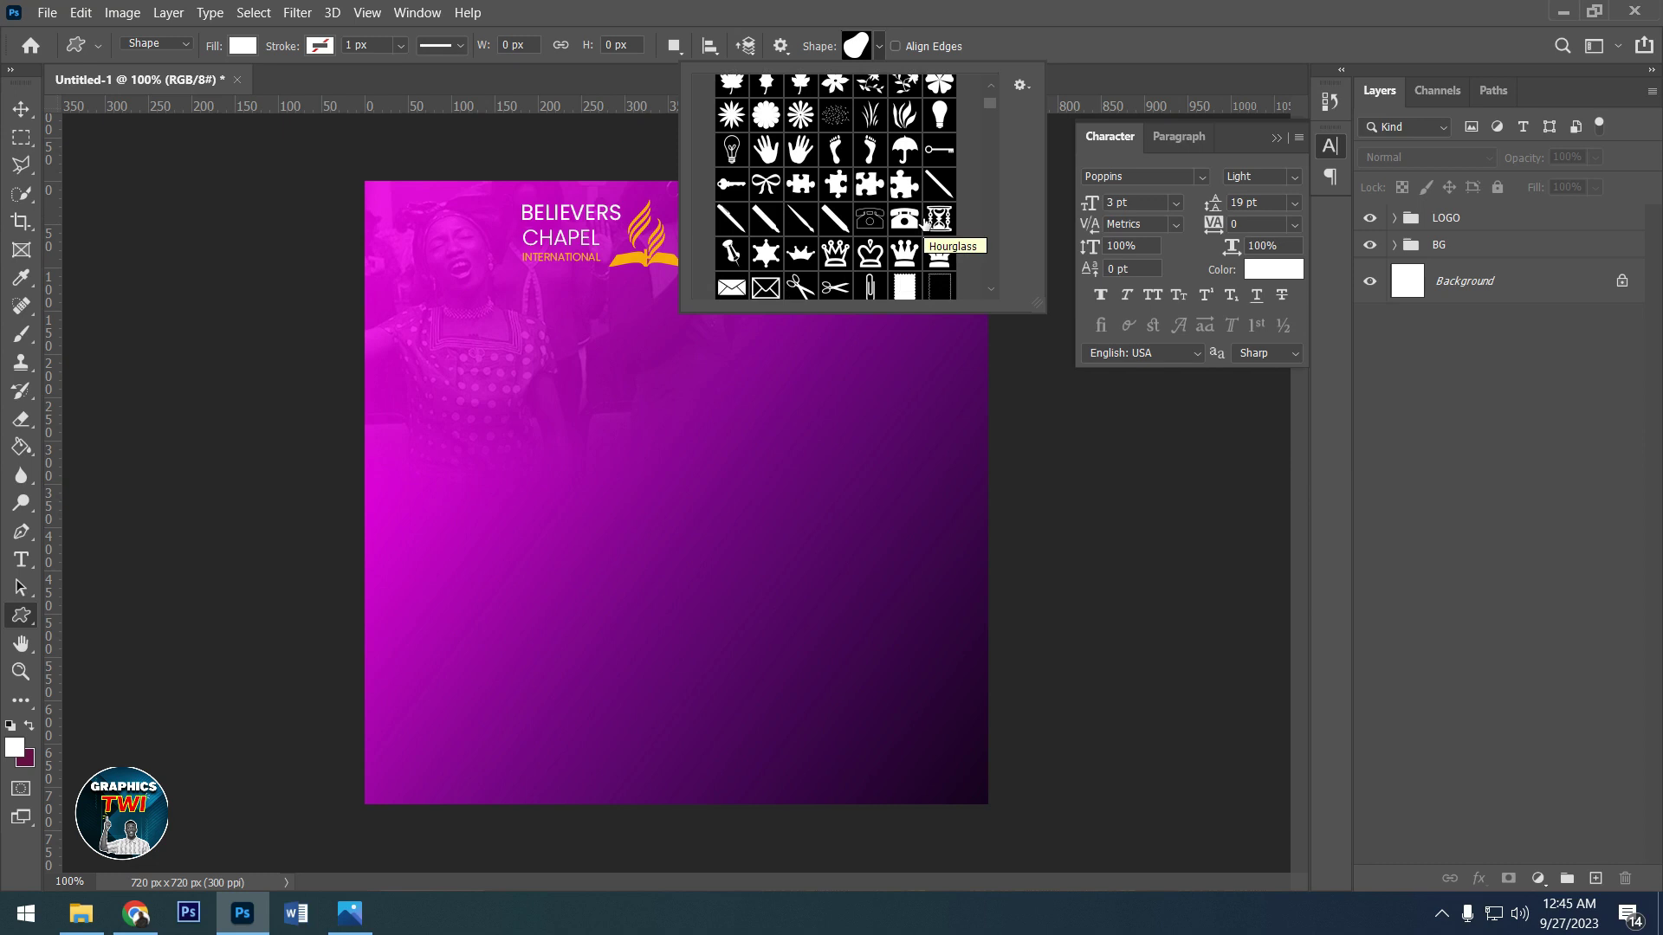
pyautogui.scroll(-1, 925, 224)
pyautogui.scroll(-2, 925, 223)
pyautogui.scroll(-2, 925, 223)
pyautogui.scroll(-1, 925, 260)
pyautogui.scroll(-1, 920, 253)
pyautogui.click(800, 270)
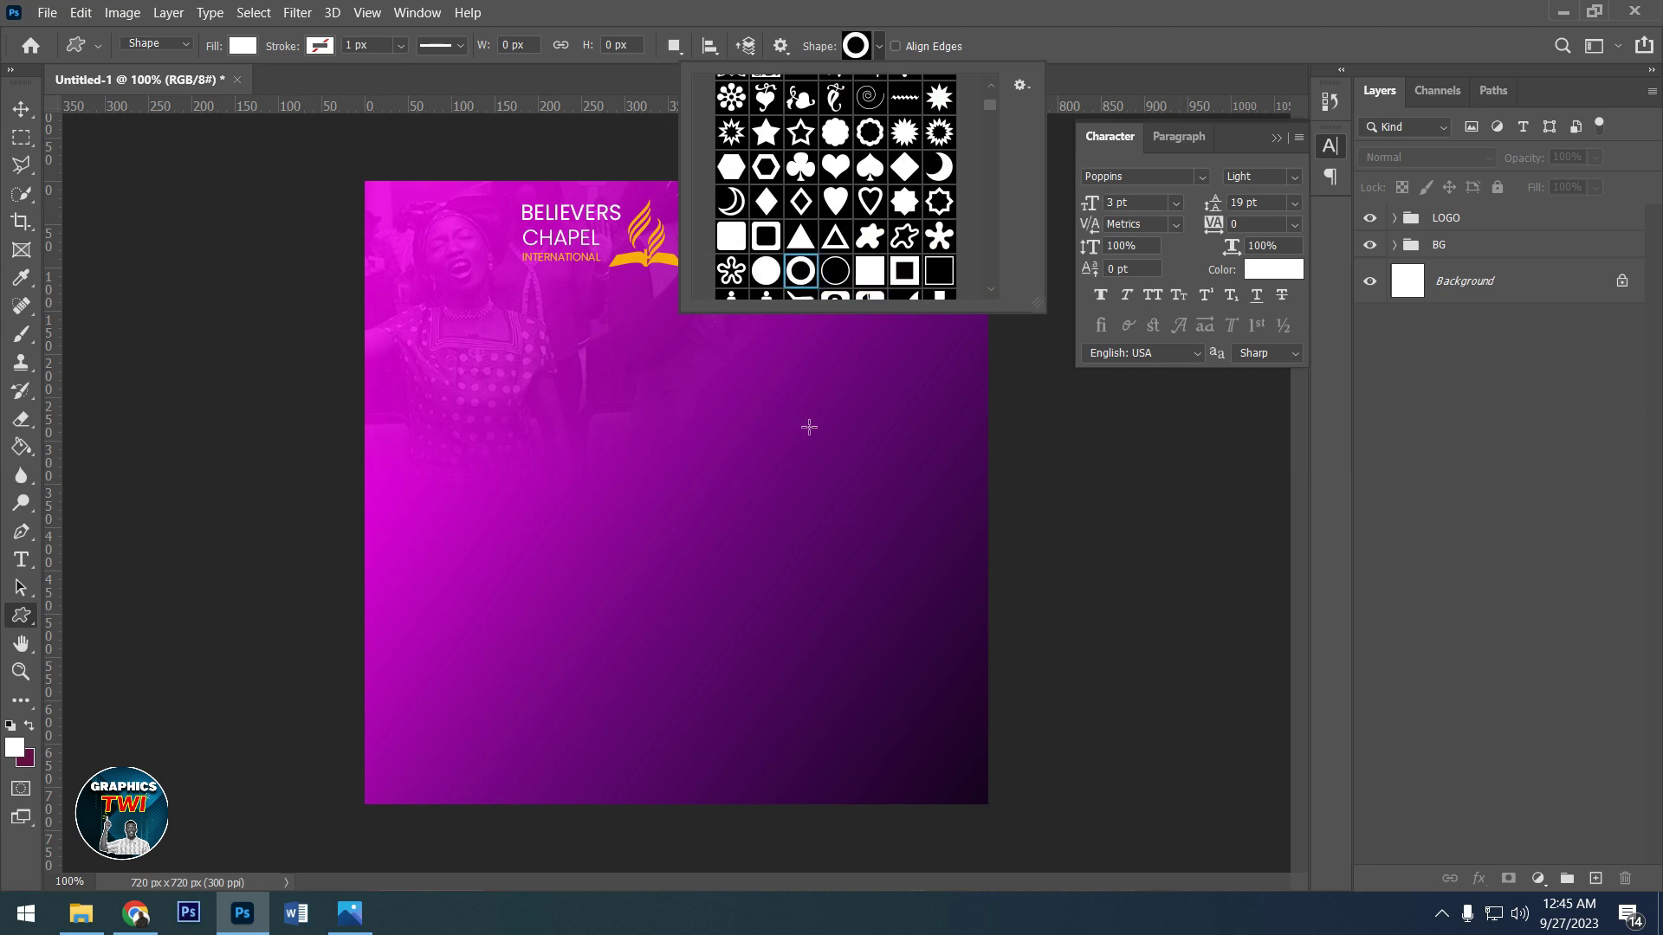
pyautogui.moveTo(709, 456)
pyautogui.mouseDown()
pyautogui.moveTo(1005, 801)
pyautogui.moveTo(1073, 834)
pyautogui.mouseUp()
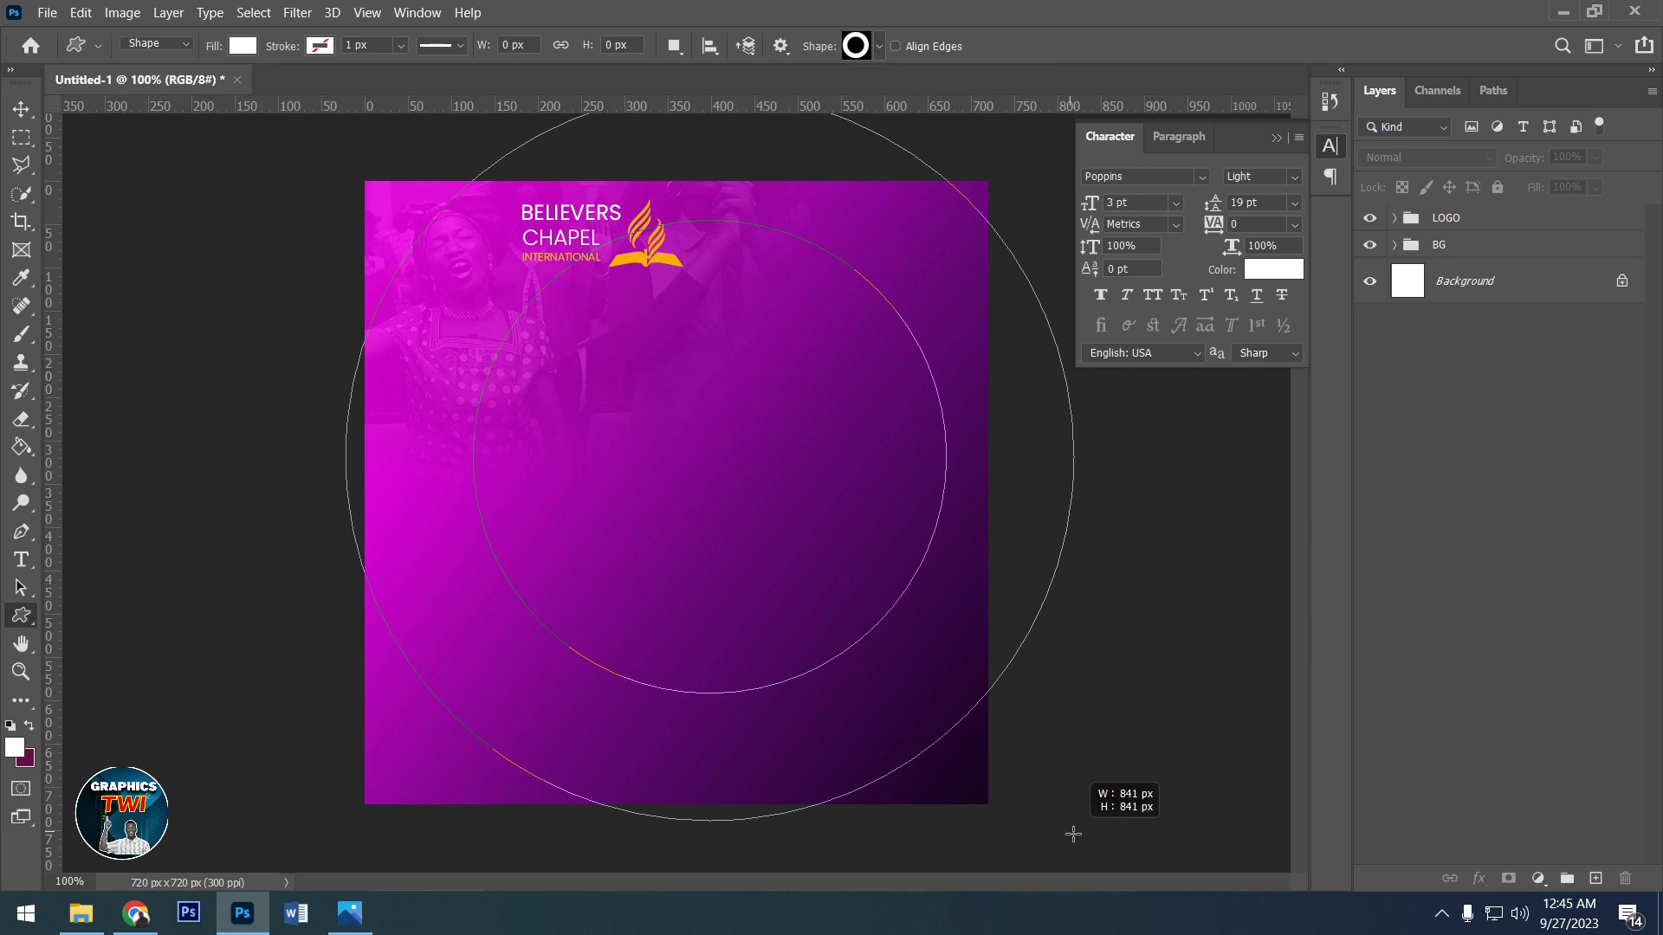
# - Create the white Circle Frame 1 ring, scale it down, and set it partly off the right edge
pyautogui.moveTo(1065, 825); pyautogui.dragTo(1065, 814)
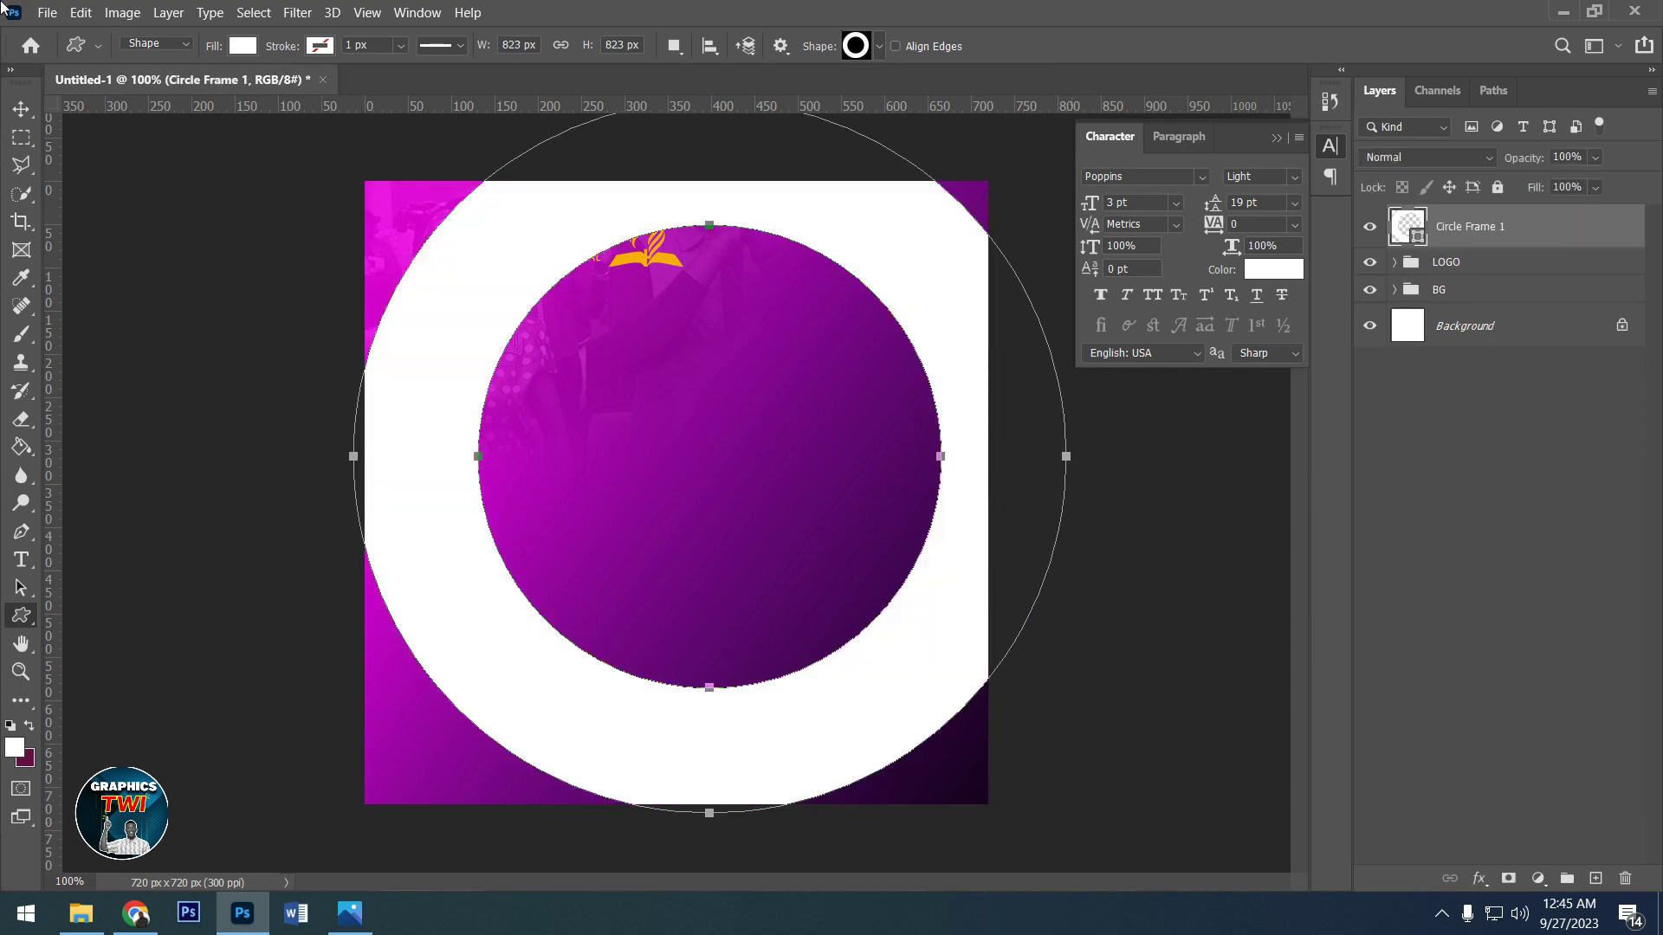
pyautogui.click(26, 111)
pyautogui.moveTo(551, 311); pyautogui.dragTo(914, 373)
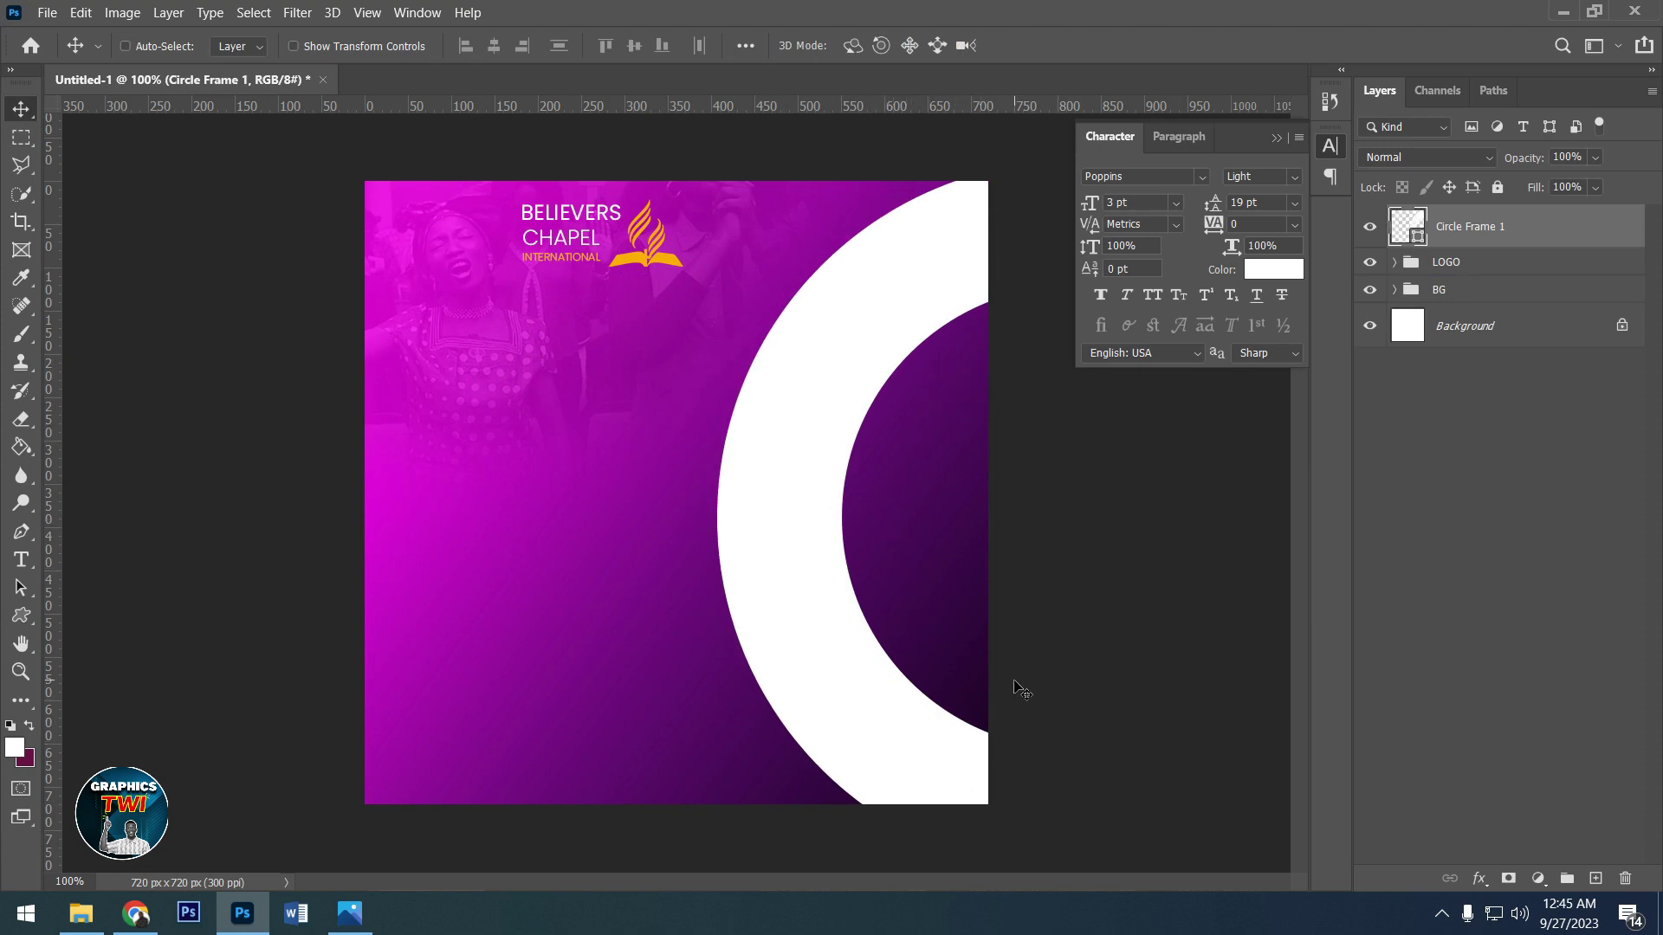
pyautogui.hotkey('ctrl', 't')
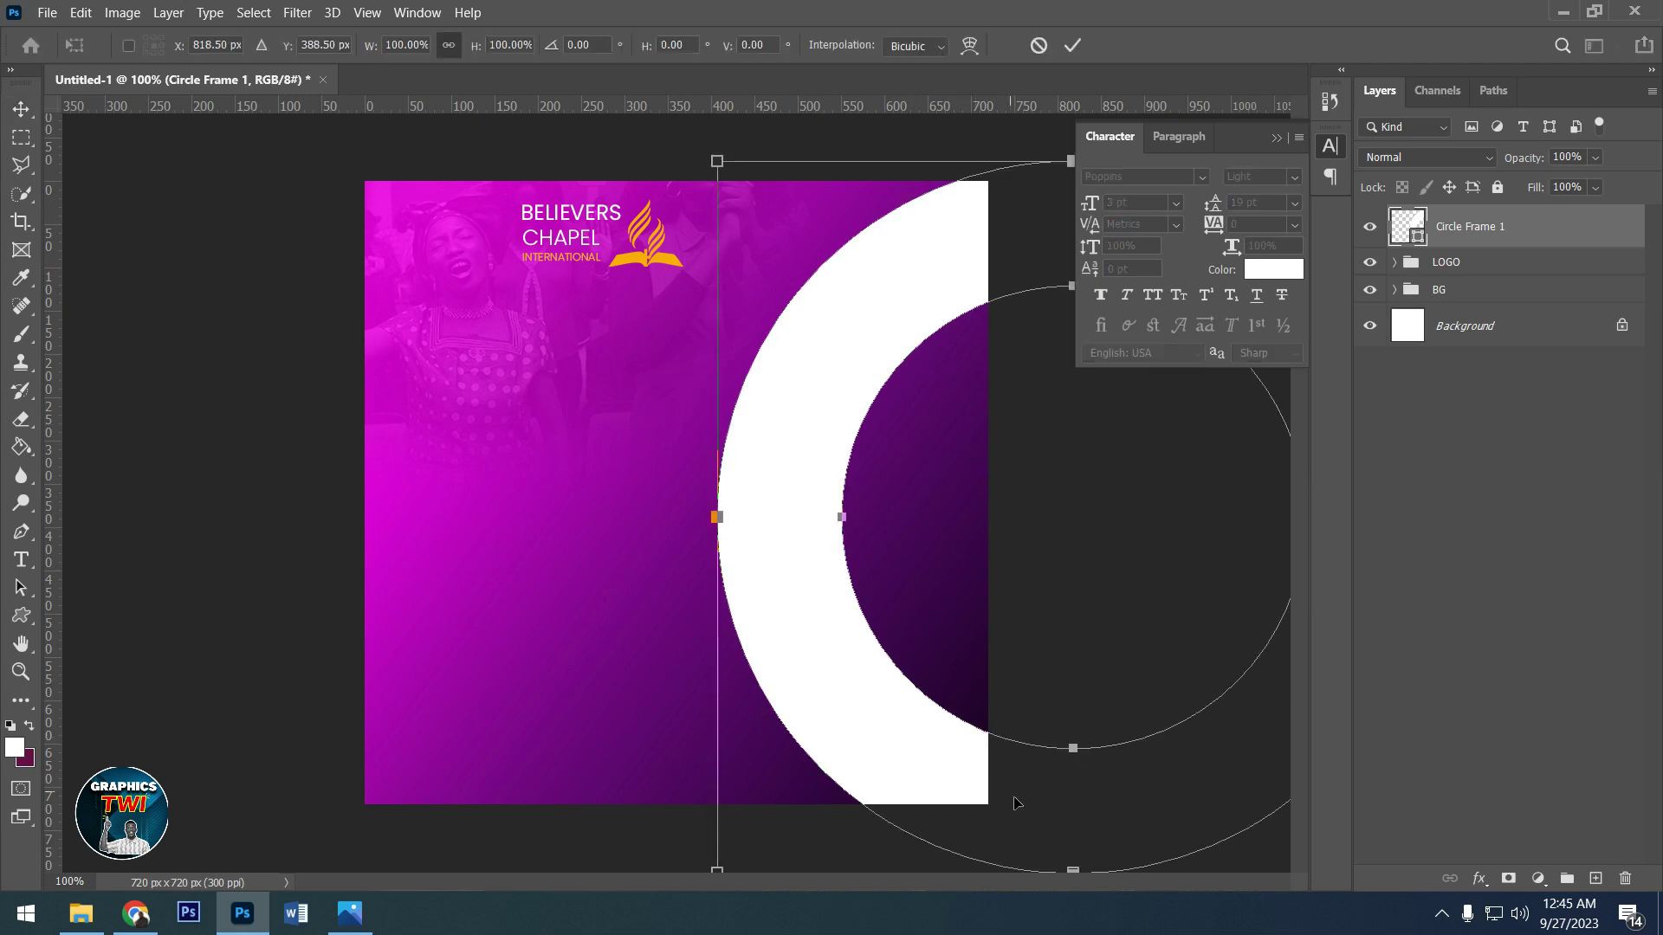
pyautogui.moveTo(720, 876); pyautogui.dragTo(752, 806)
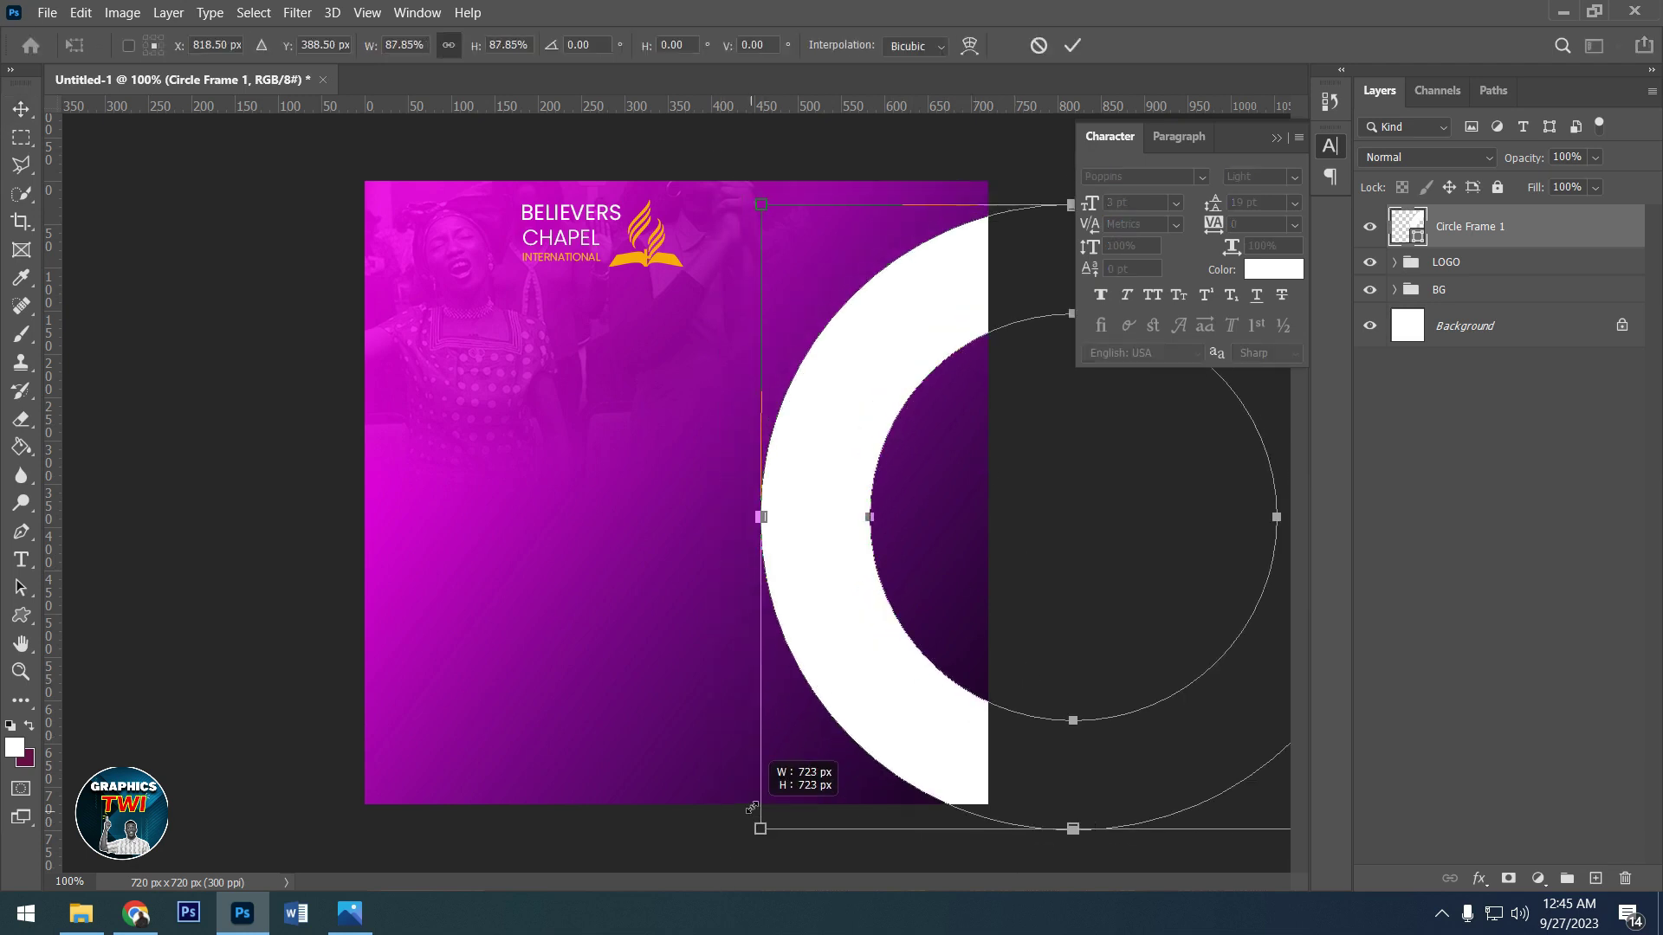
pyautogui.moveTo(987, 543)
pyautogui.mouseDown()
pyautogui.moveTo(990, 505)
pyautogui.moveTo(965, 483)
pyautogui.mouseUp()
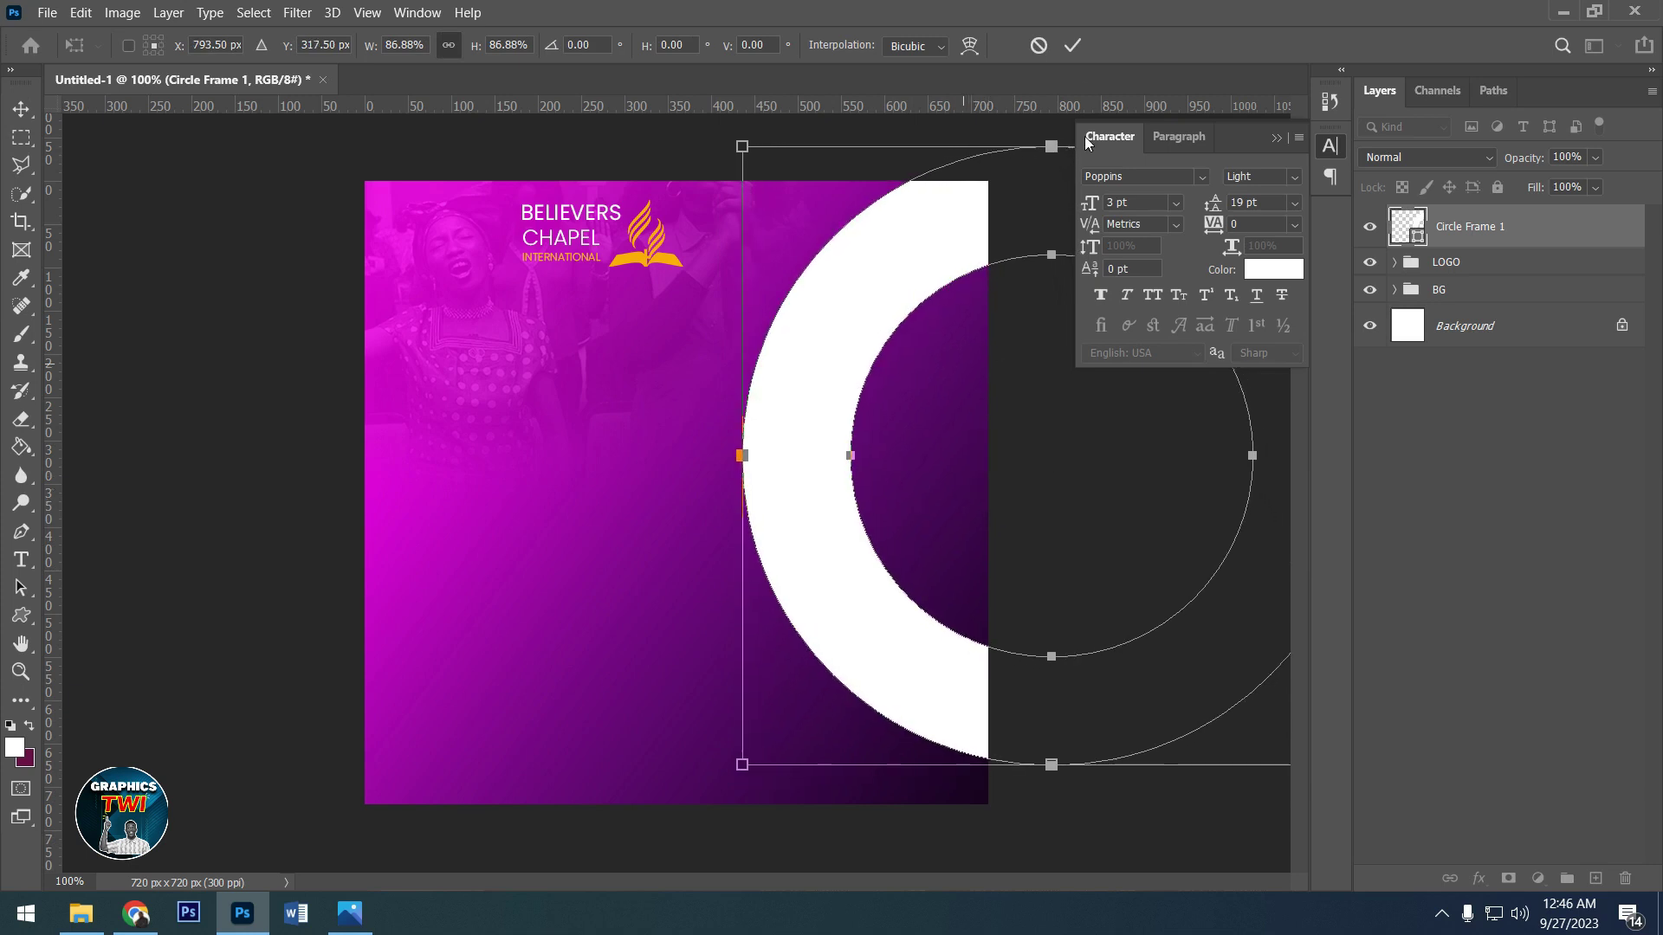
pyautogui.click(1073, 45)
pyautogui.moveTo(886, 467); pyautogui.dragTo(847, 457)
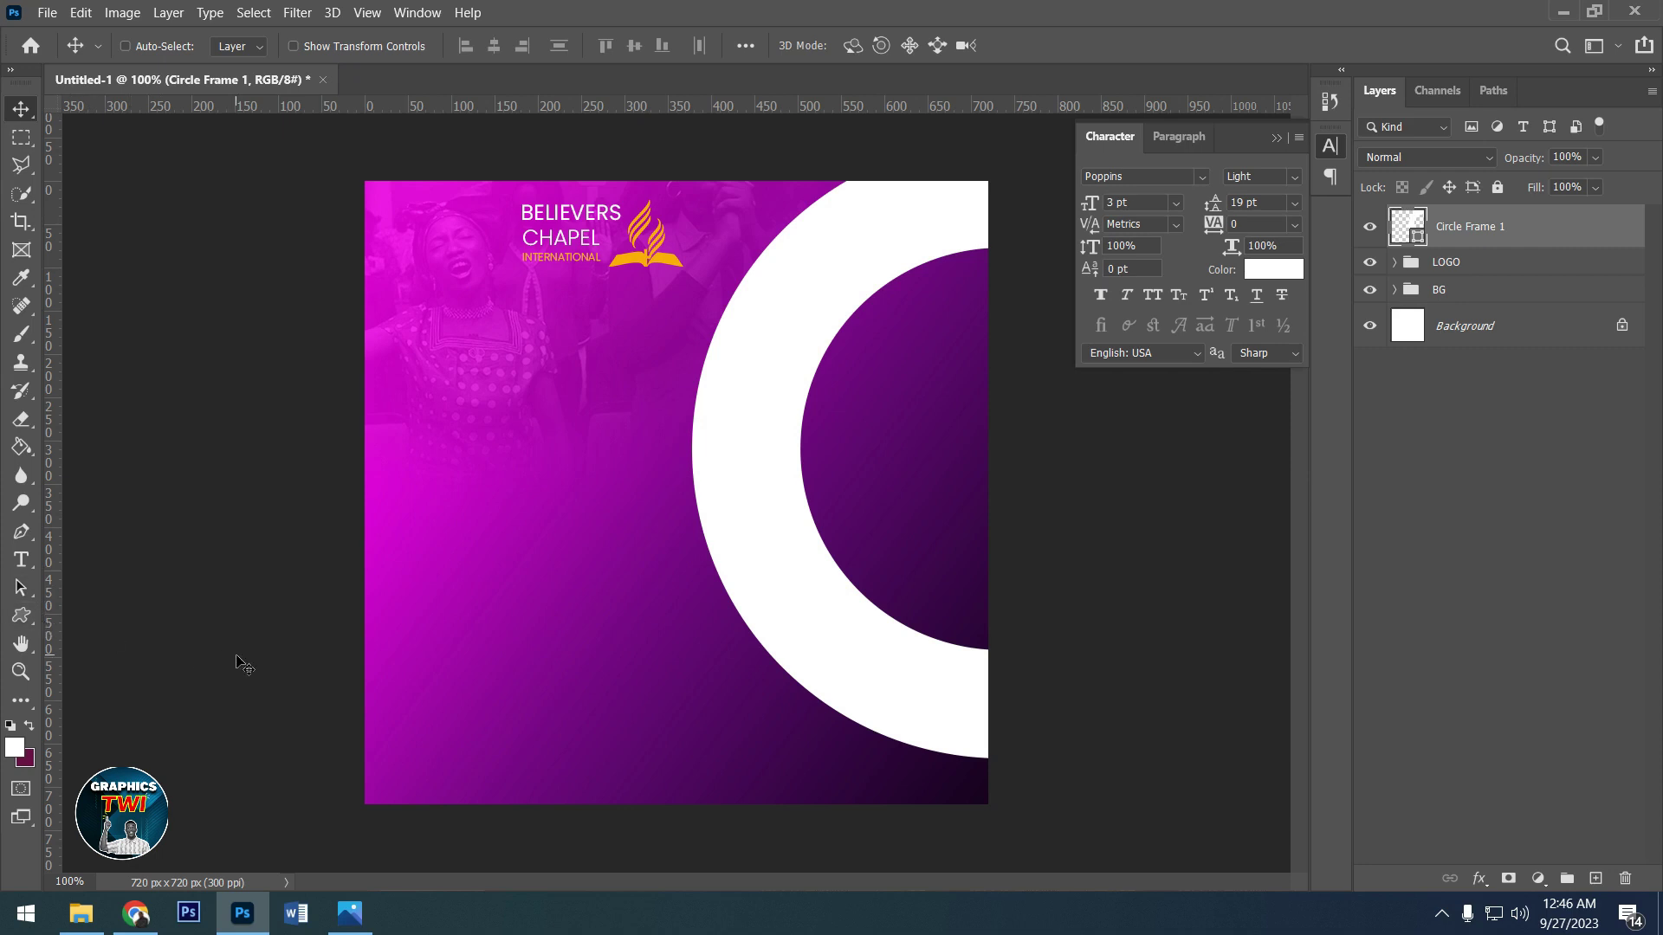
# - Draw a circle with the Ellipse Tool over the ring frame
pyautogui.click(21, 589)
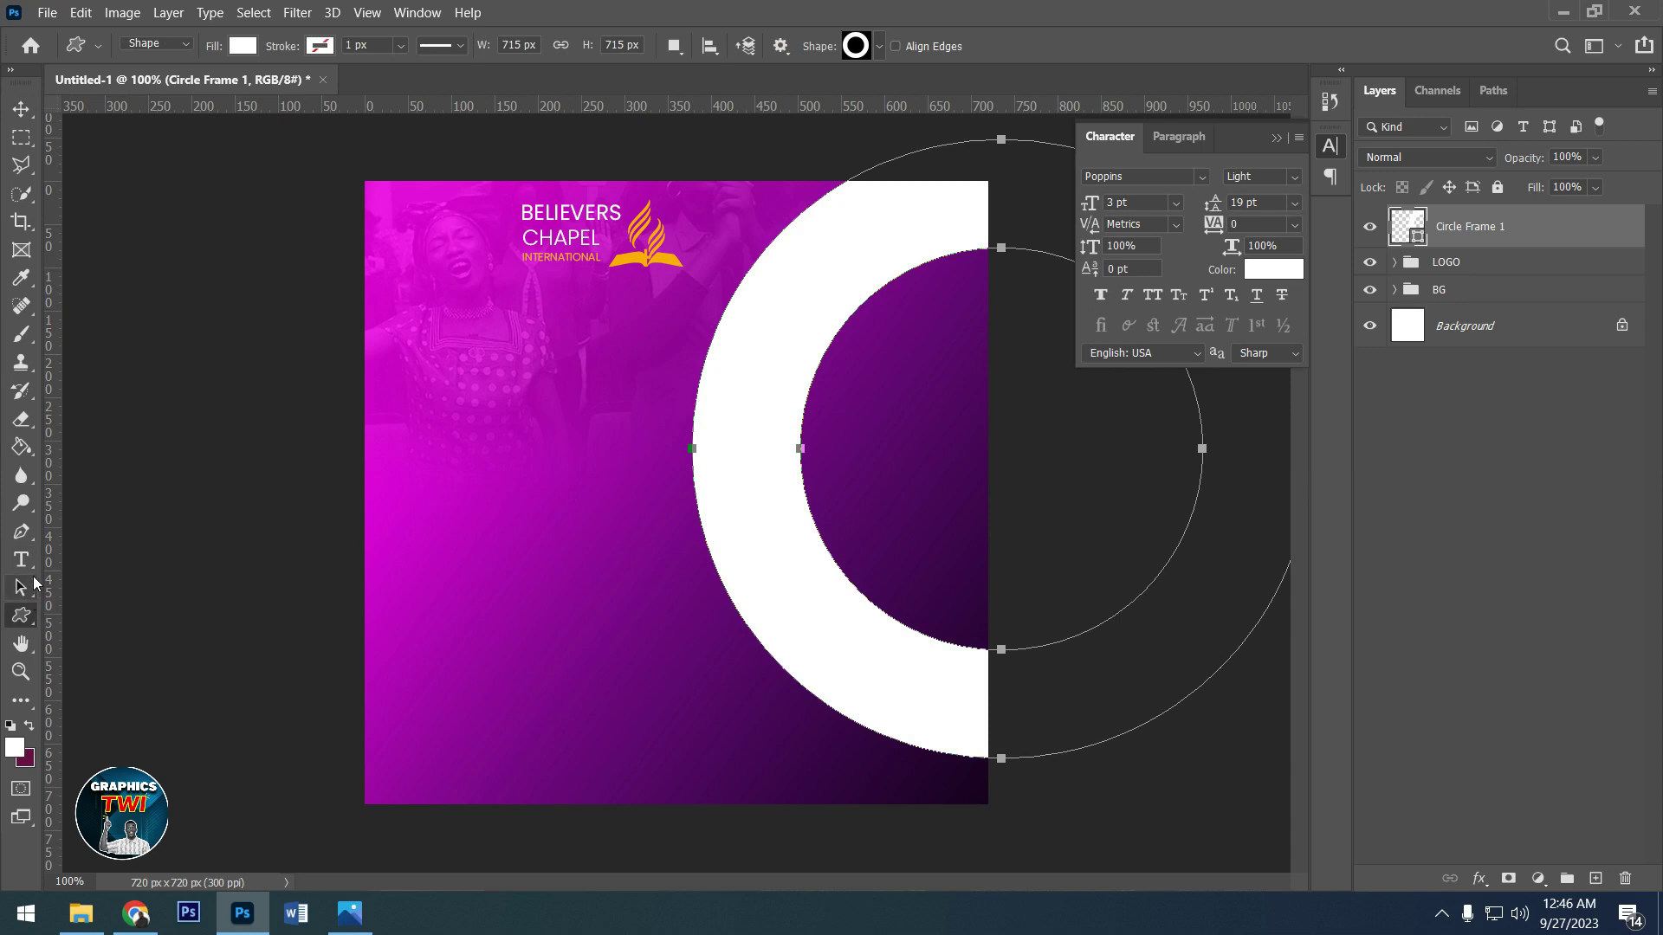
pyautogui.rightClick(23, 618)
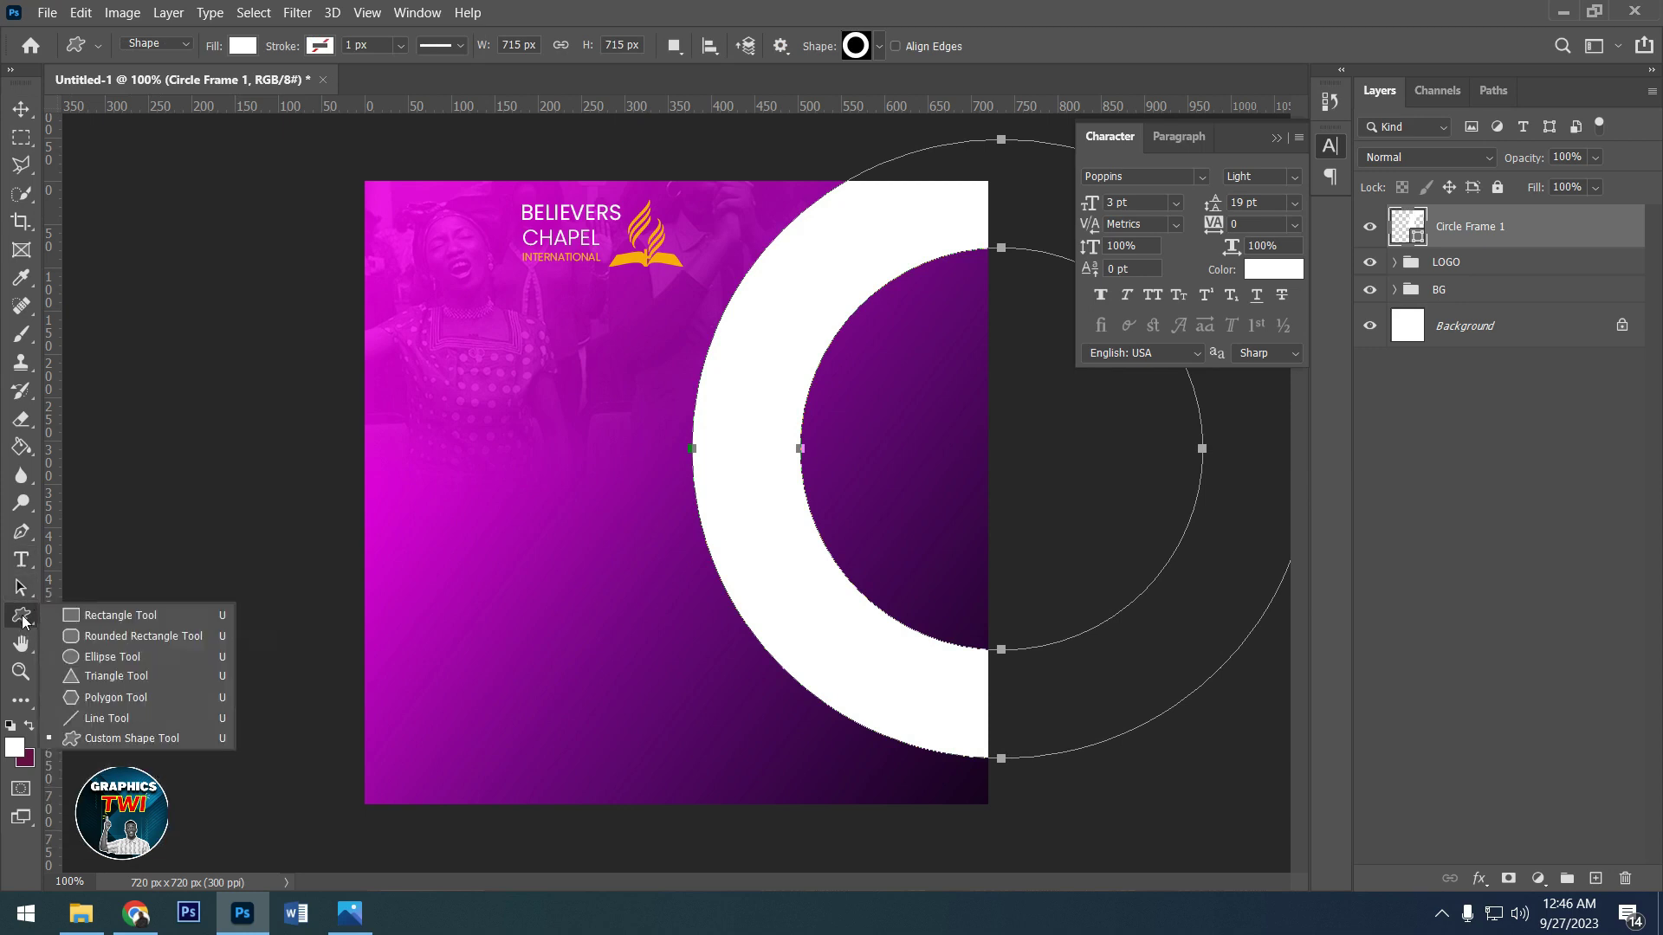
pyautogui.click(94, 657)
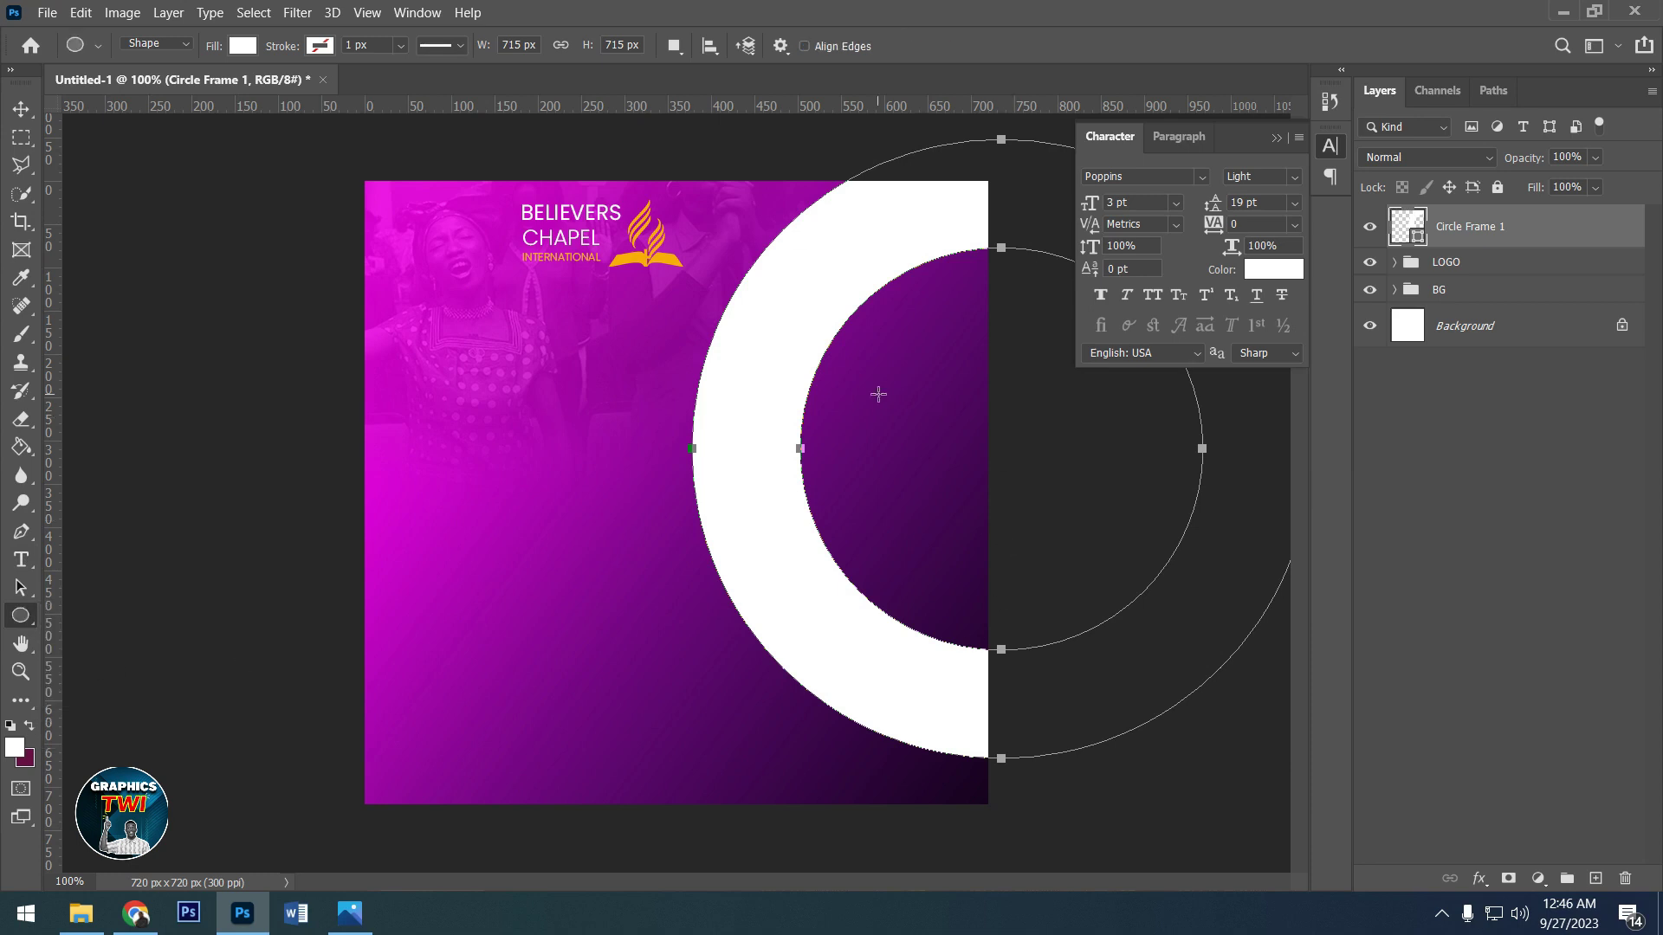
pyautogui.moveTo(917, 422); pyautogui.dragTo(1113, 684)
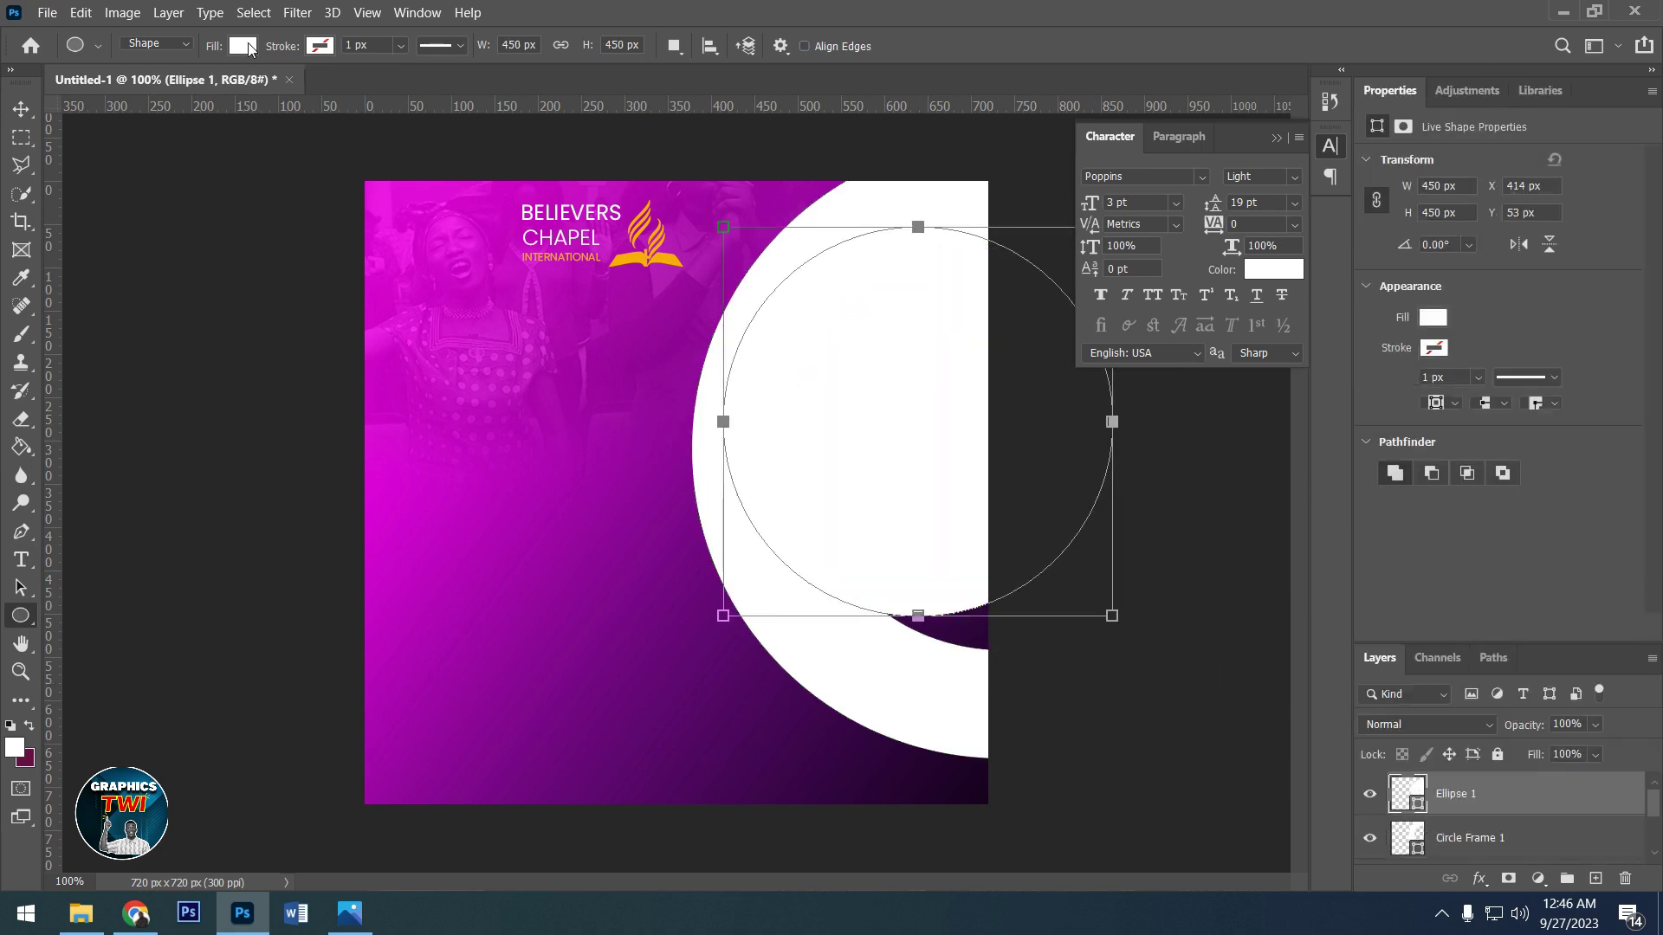
# - Give the circle no fill and a 10 px orange gradient stroke
pyautogui.click(243, 46)
pyautogui.click(117, 86)
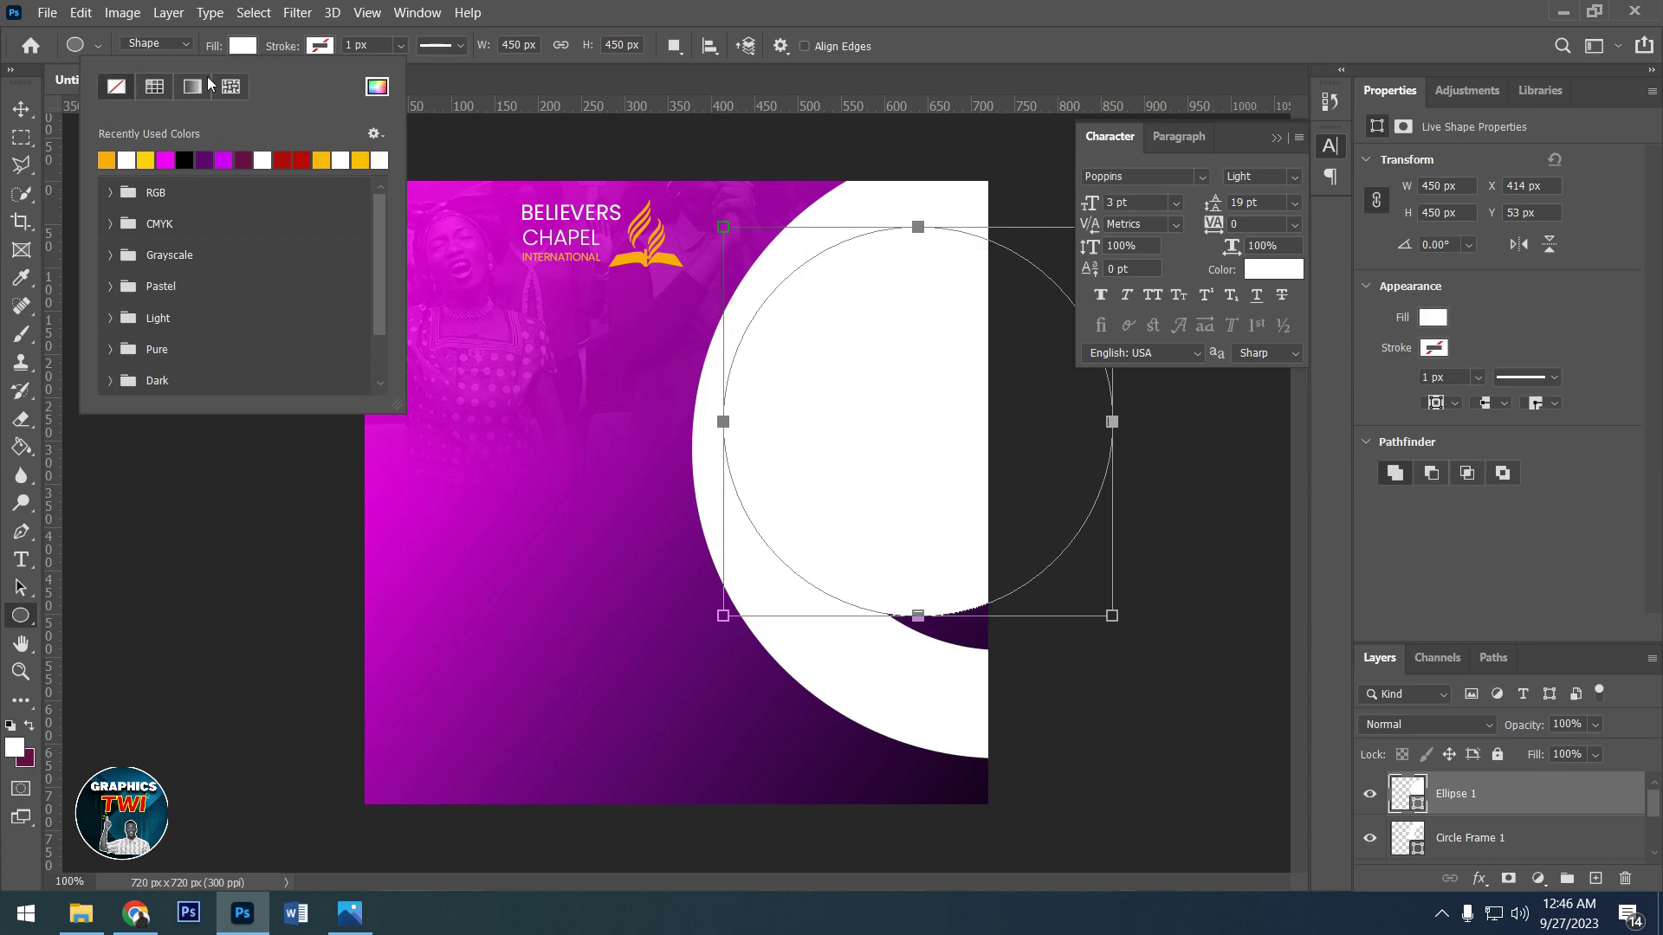
pyautogui.click(314, 52)
pyautogui.click(269, 86)
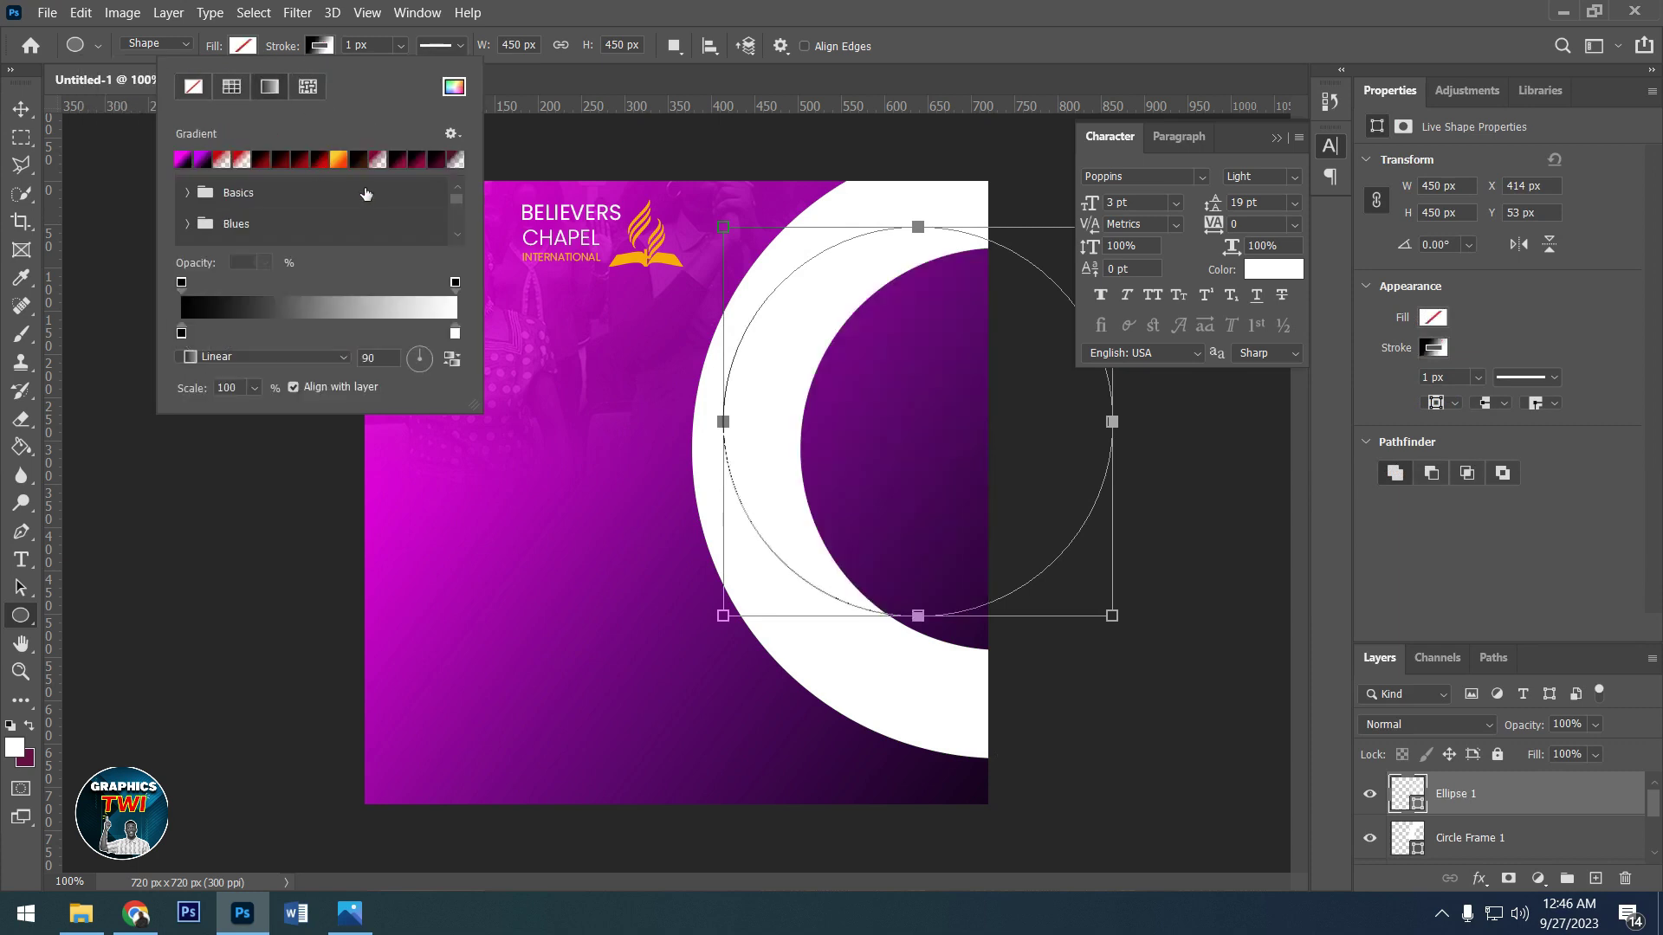
pyautogui.click(338, 159)
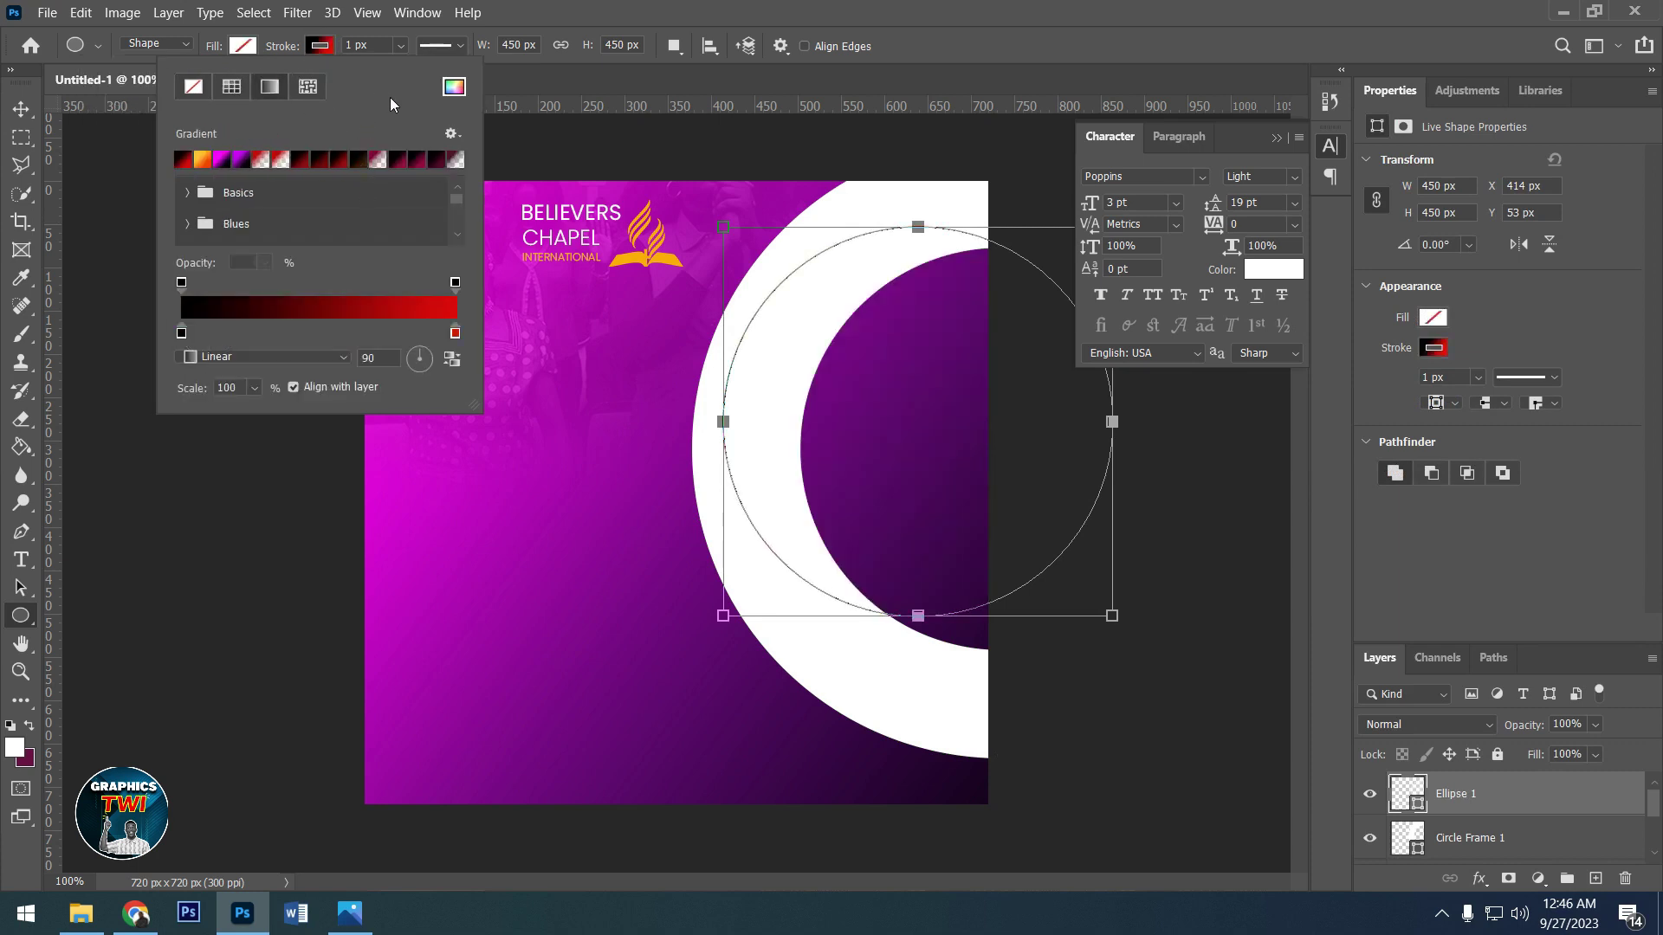
pyautogui.click(200, 161)
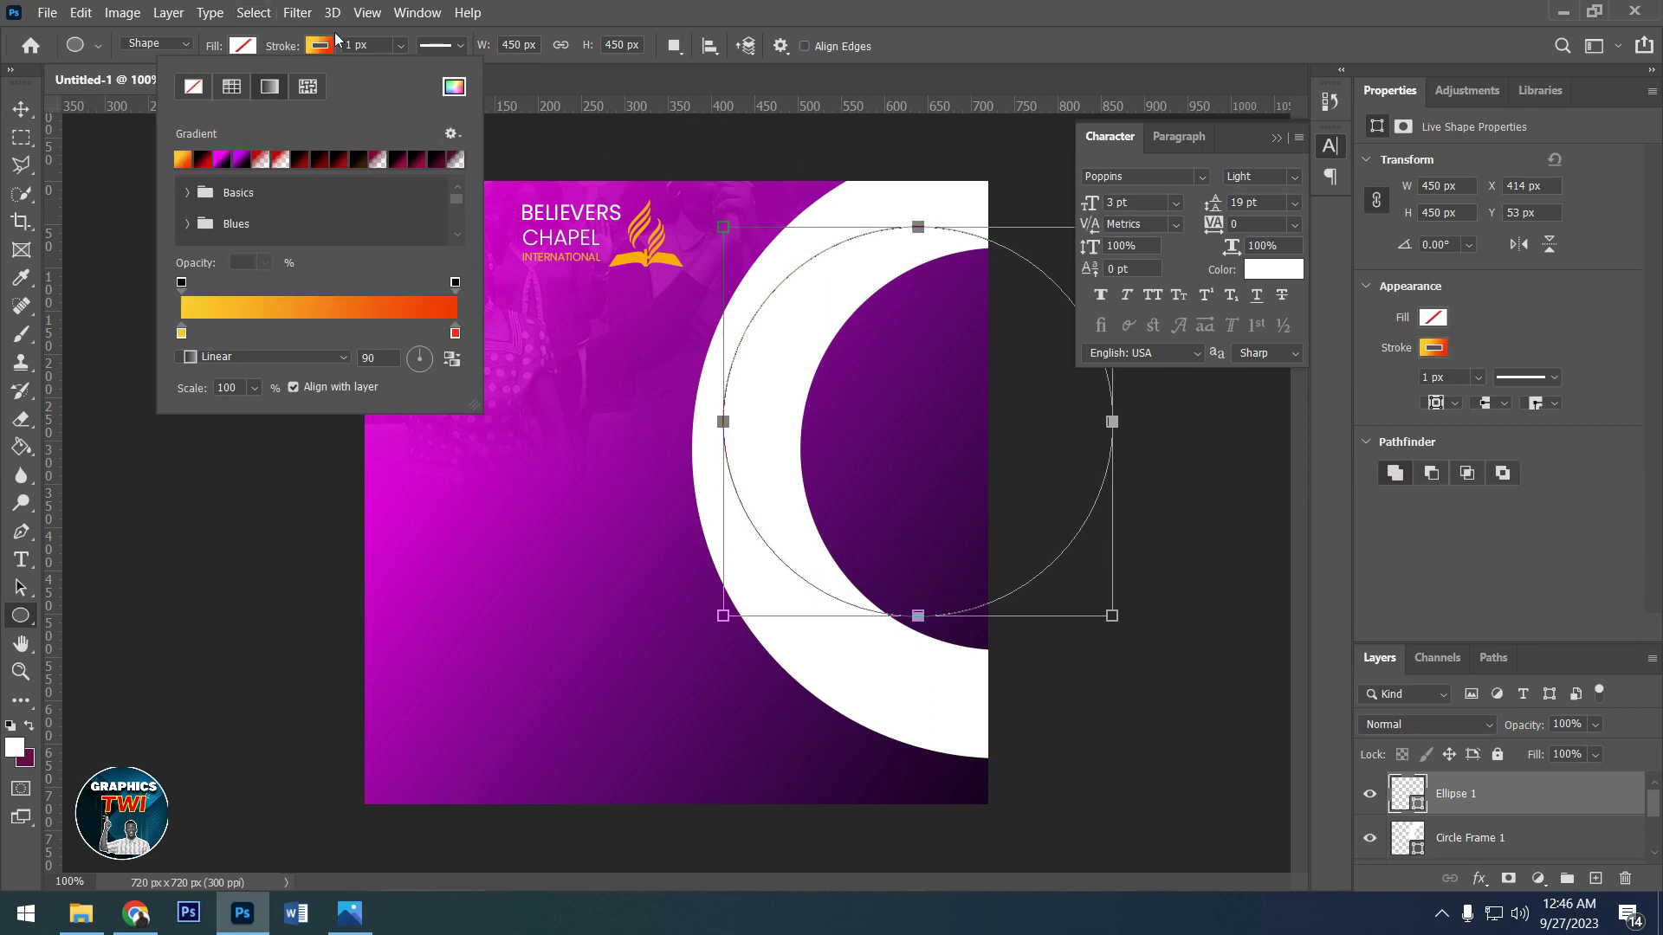
pyautogui.click(377, 41)
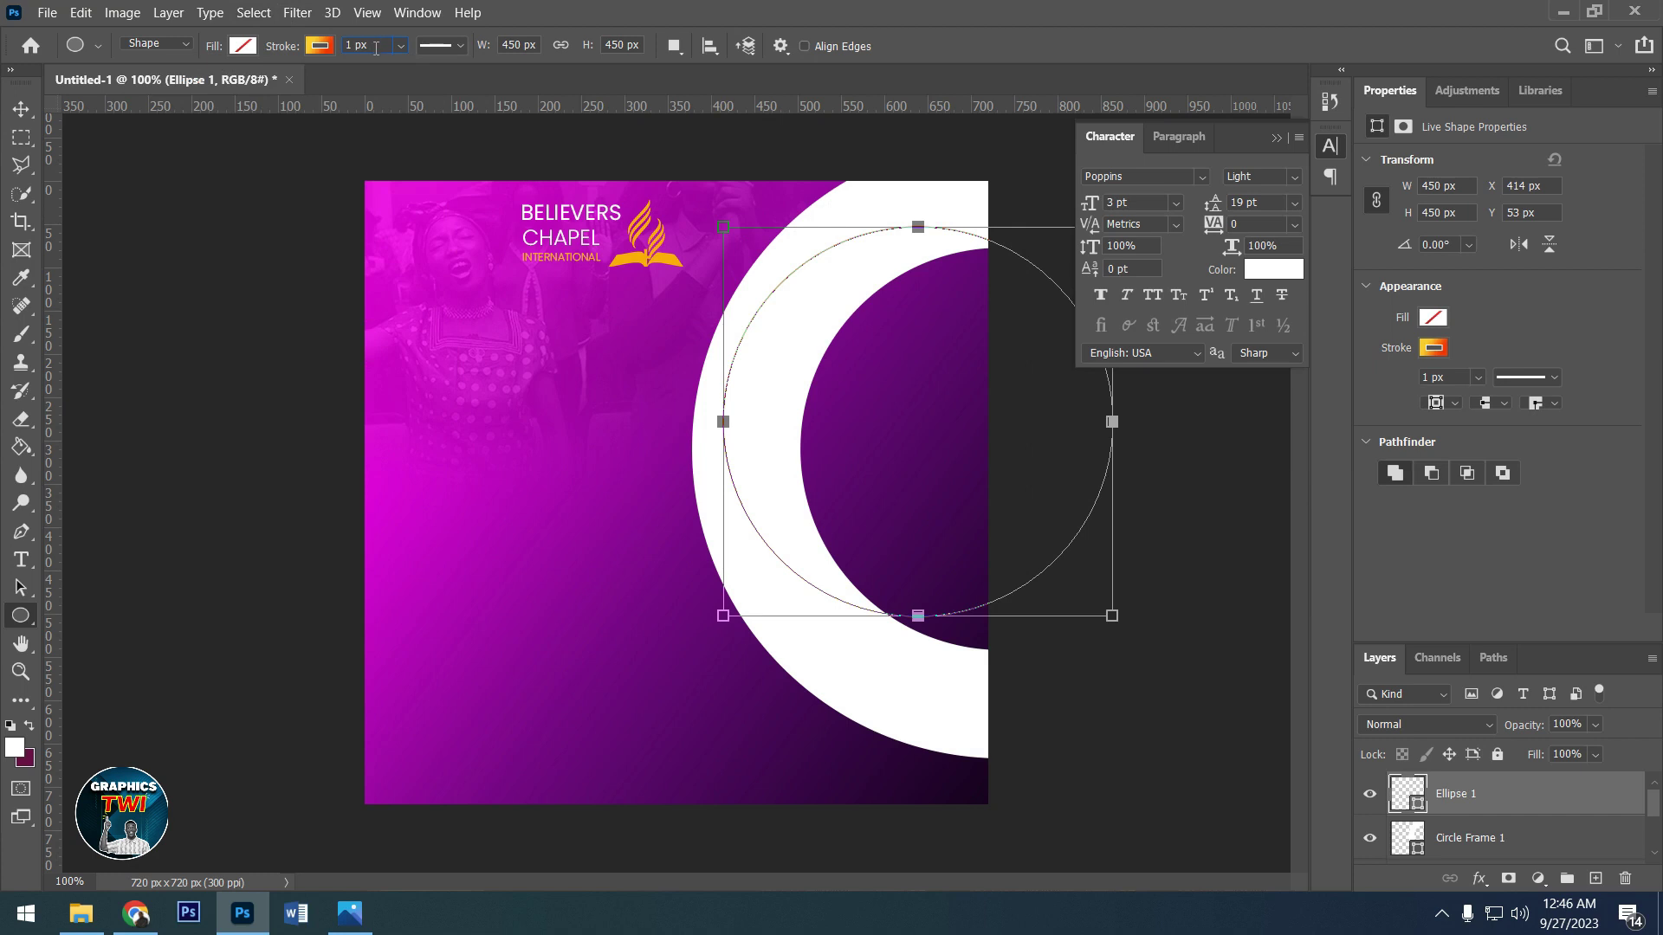
pyautogui.press('Return')
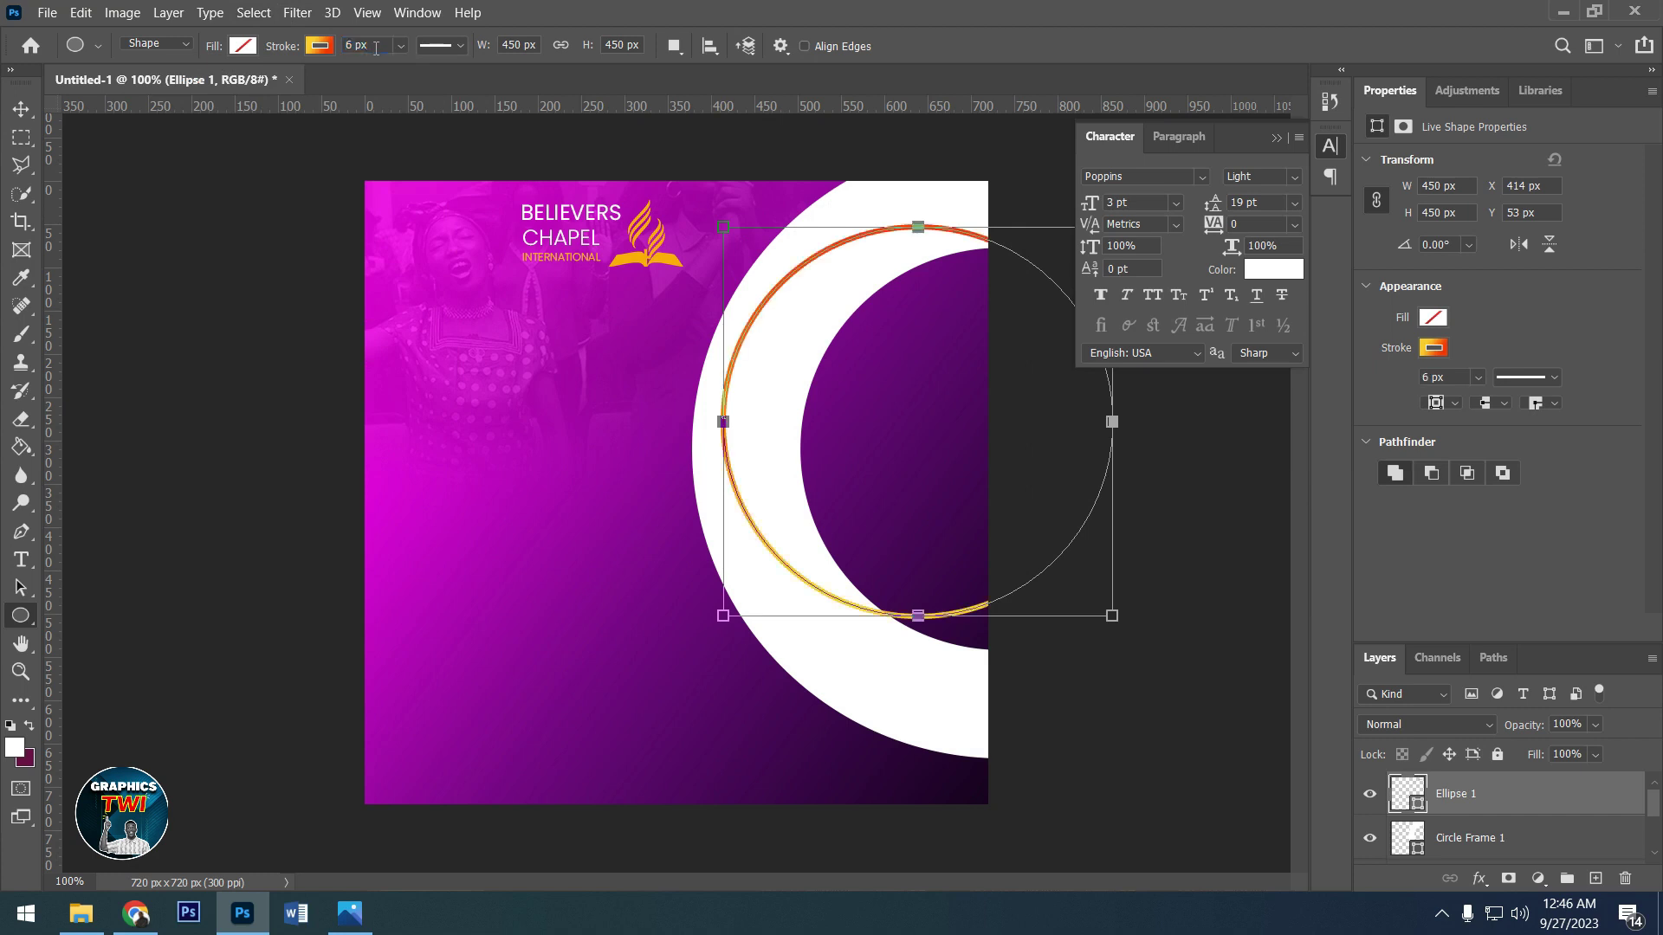
pyautogui.write('10')
pyautogui.press('Return')
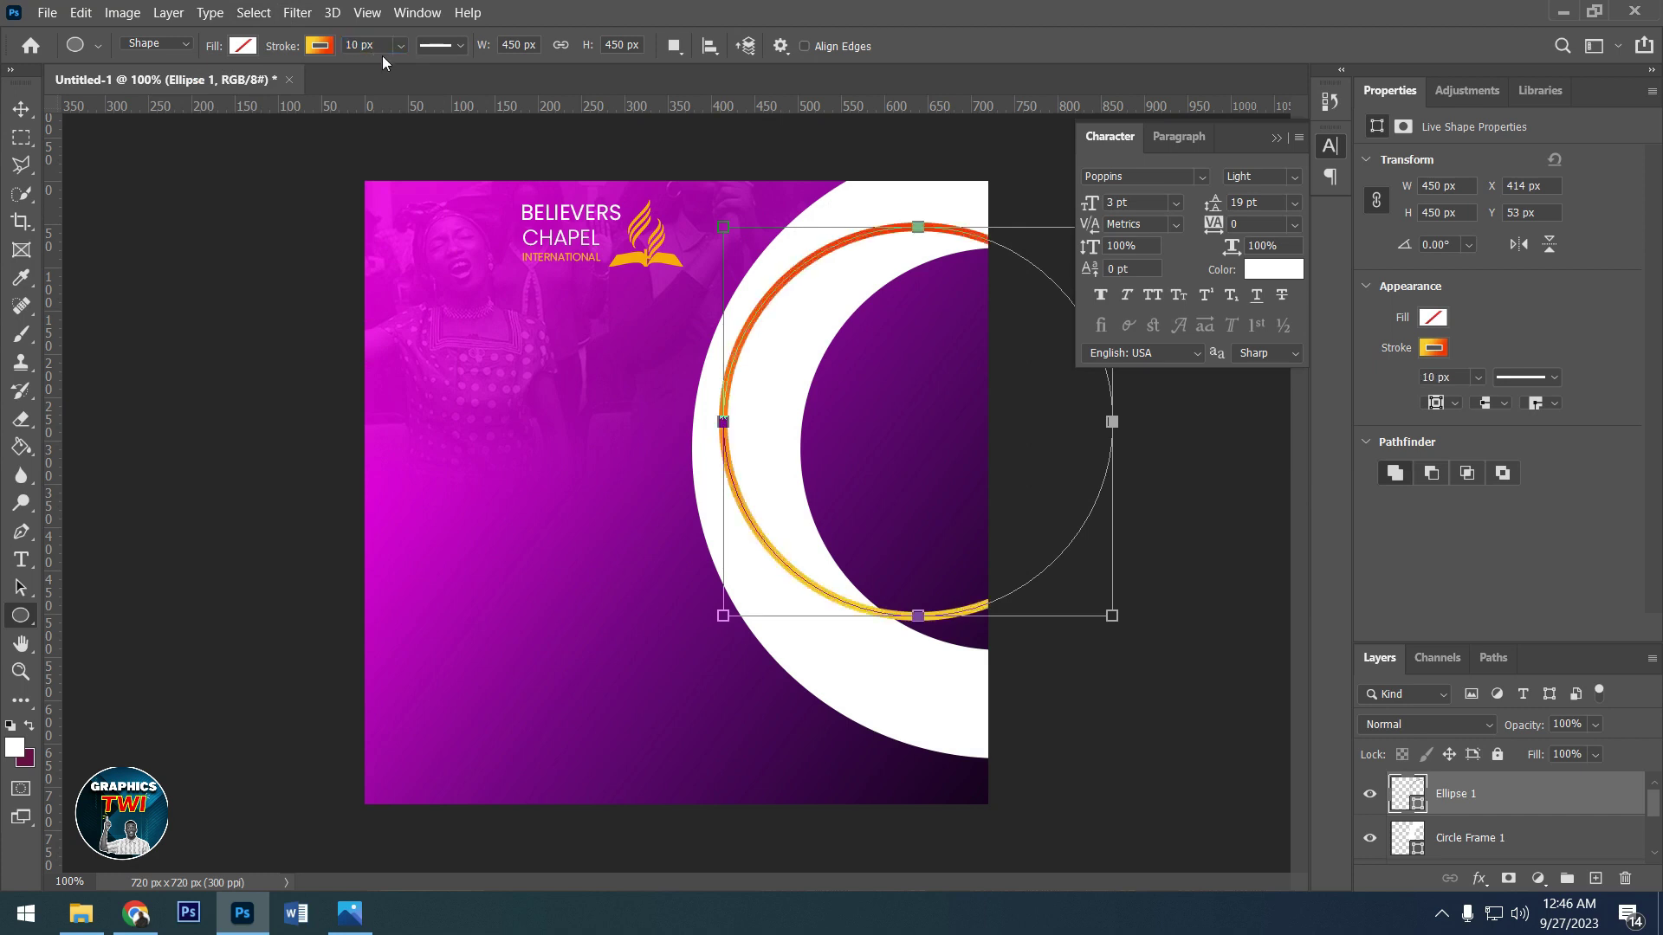
pyautogui.click(20, 108)
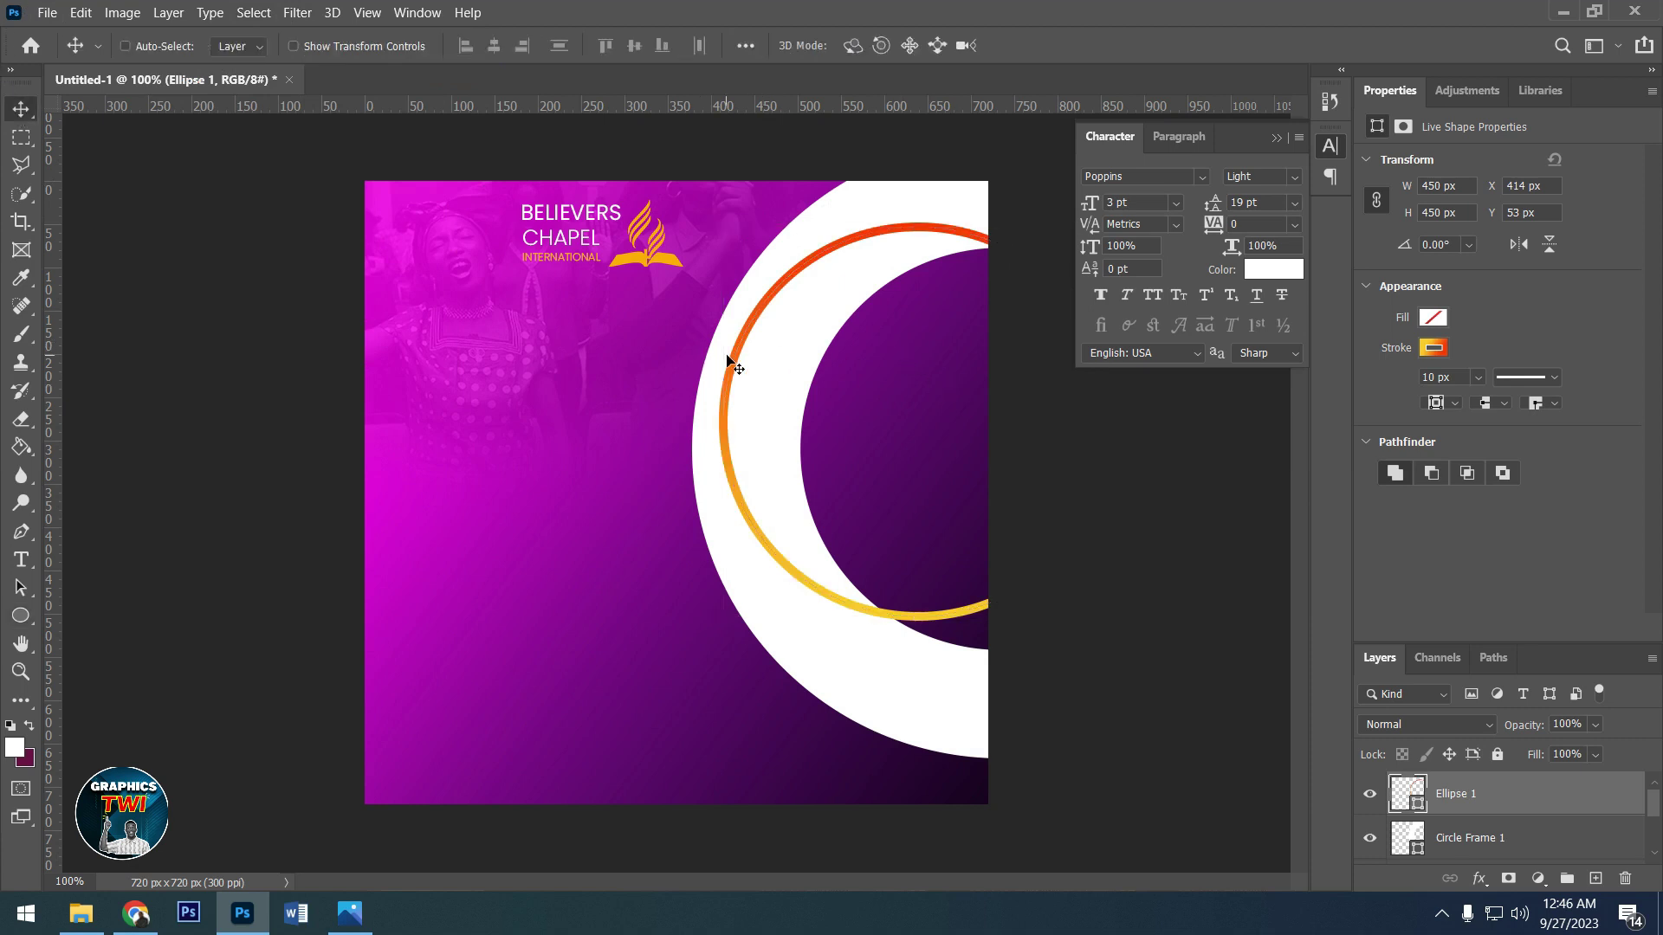
# - Move and enlarge the orange Ellipse 1 ring to about 490×503 px around the purple centre
pyautogui.moveTo(726, 359); pyautogui.dragTo(889, 409)
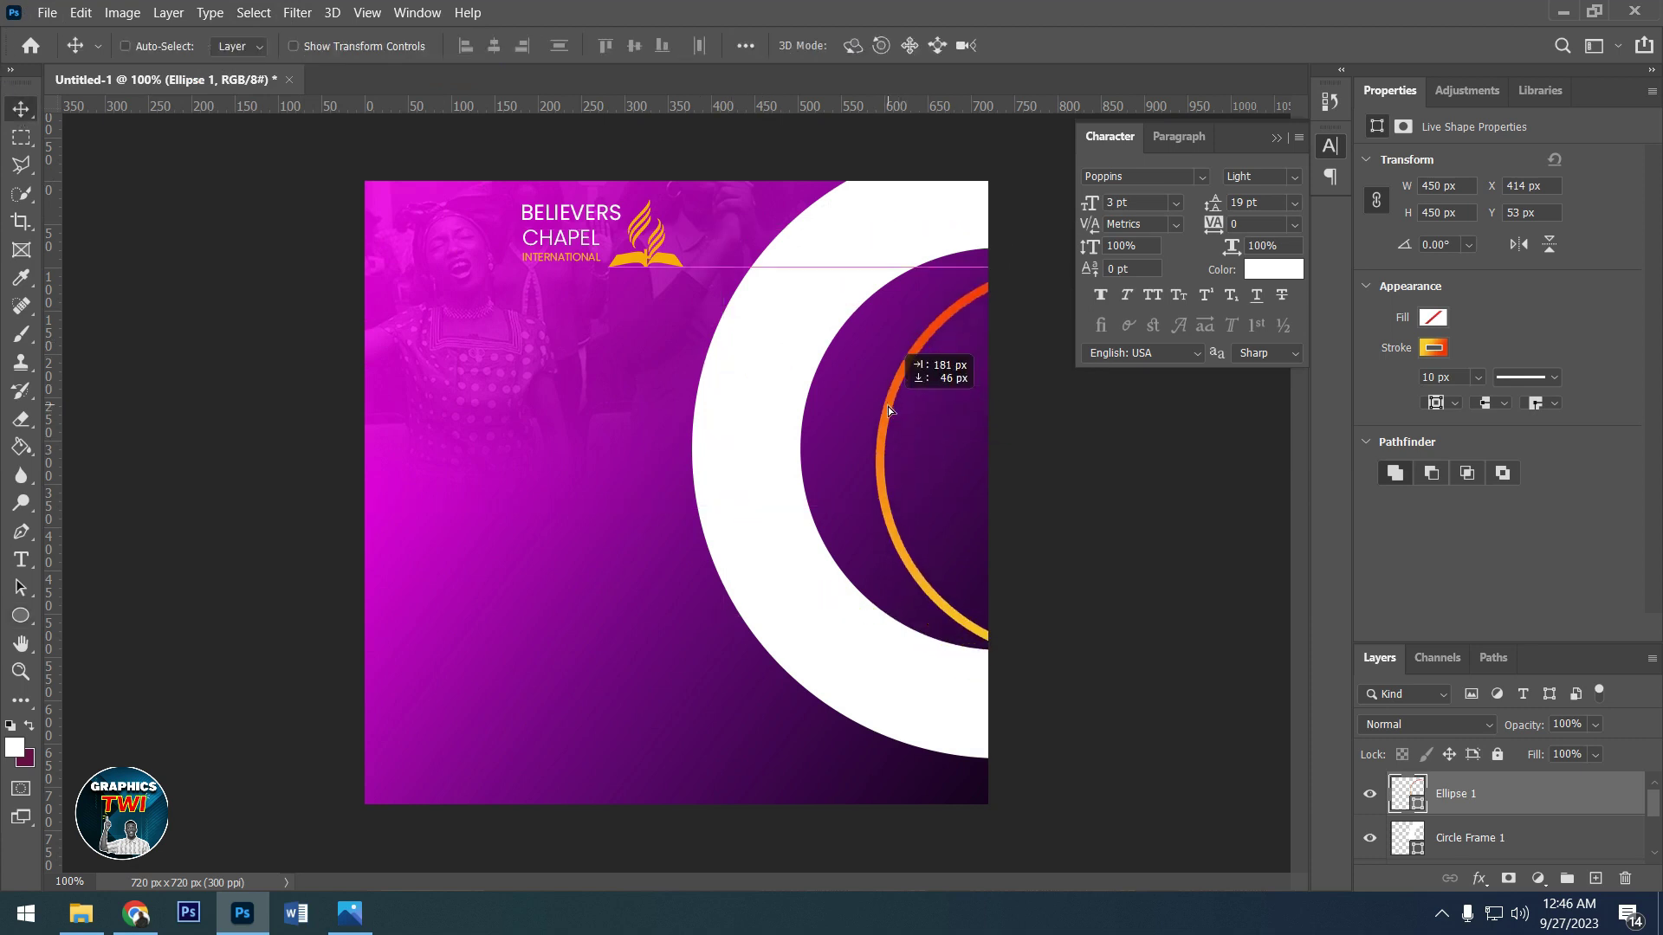
pyautogui.moveTo(889, 409)
pyautogui.mouseDown()
pyautogui.moveTo(892, 394)
pyautogui.moveTo(899, 426)
pyautogui.mouseUp()
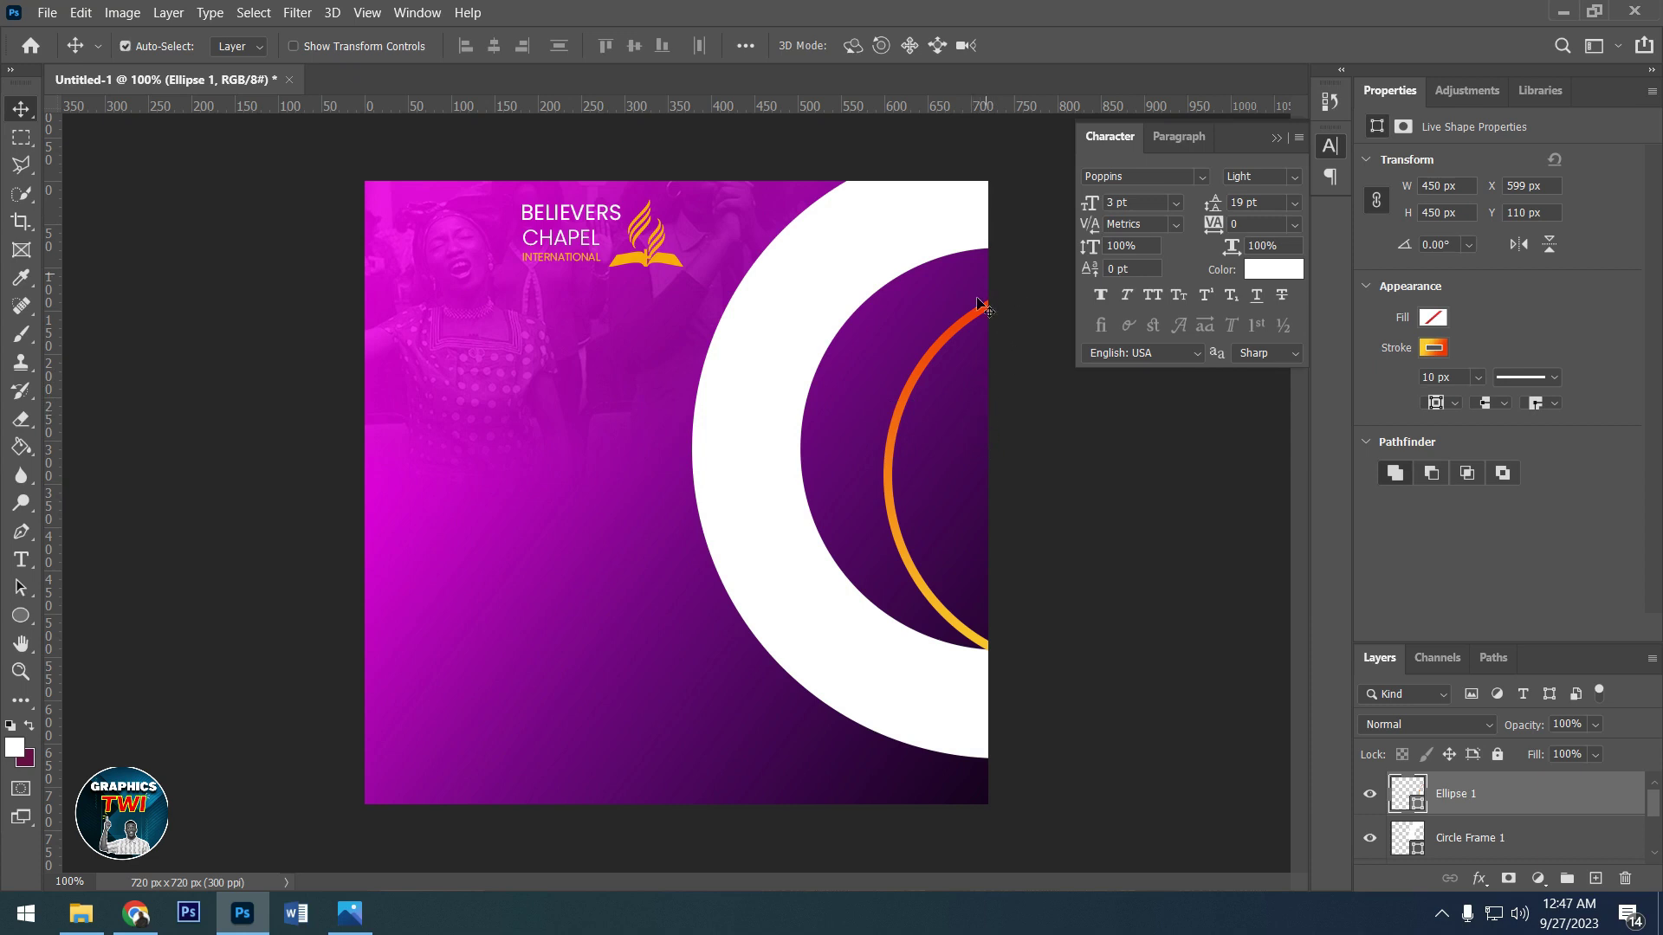
pyautogui.hotkey('ctrl', 't')
pyautogui.moveTo(873, 272); pyautogui.dragTo(855, 207)
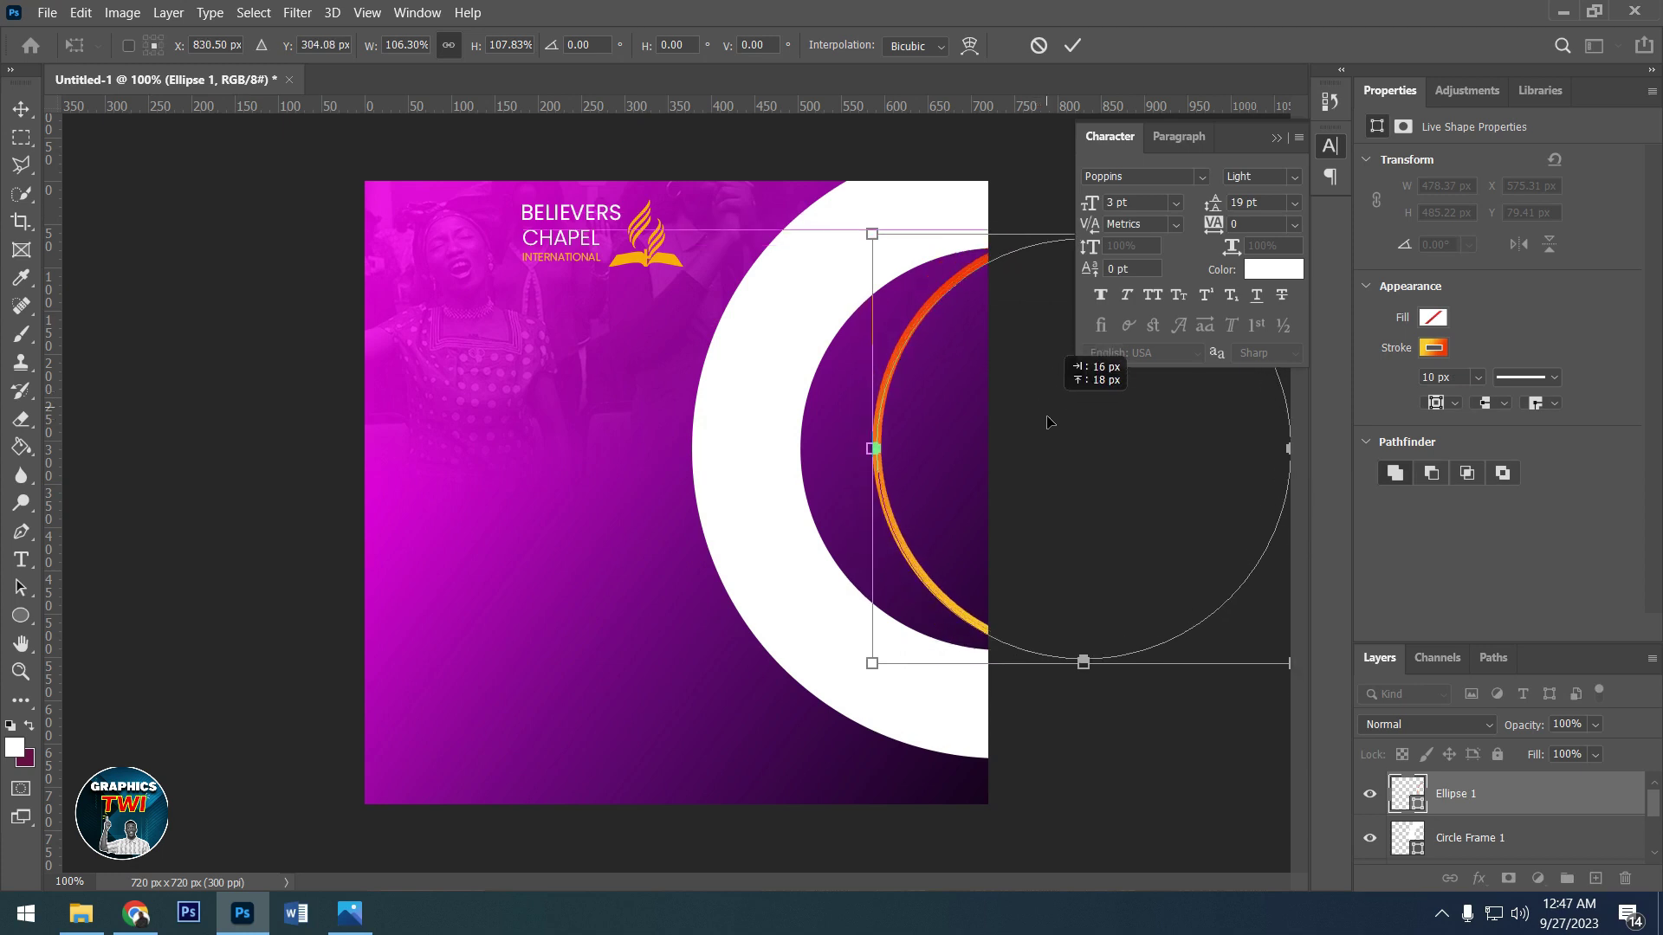
pyautogui.moveTo(1042, 394); pyautogui.dragTo(1051, 424)
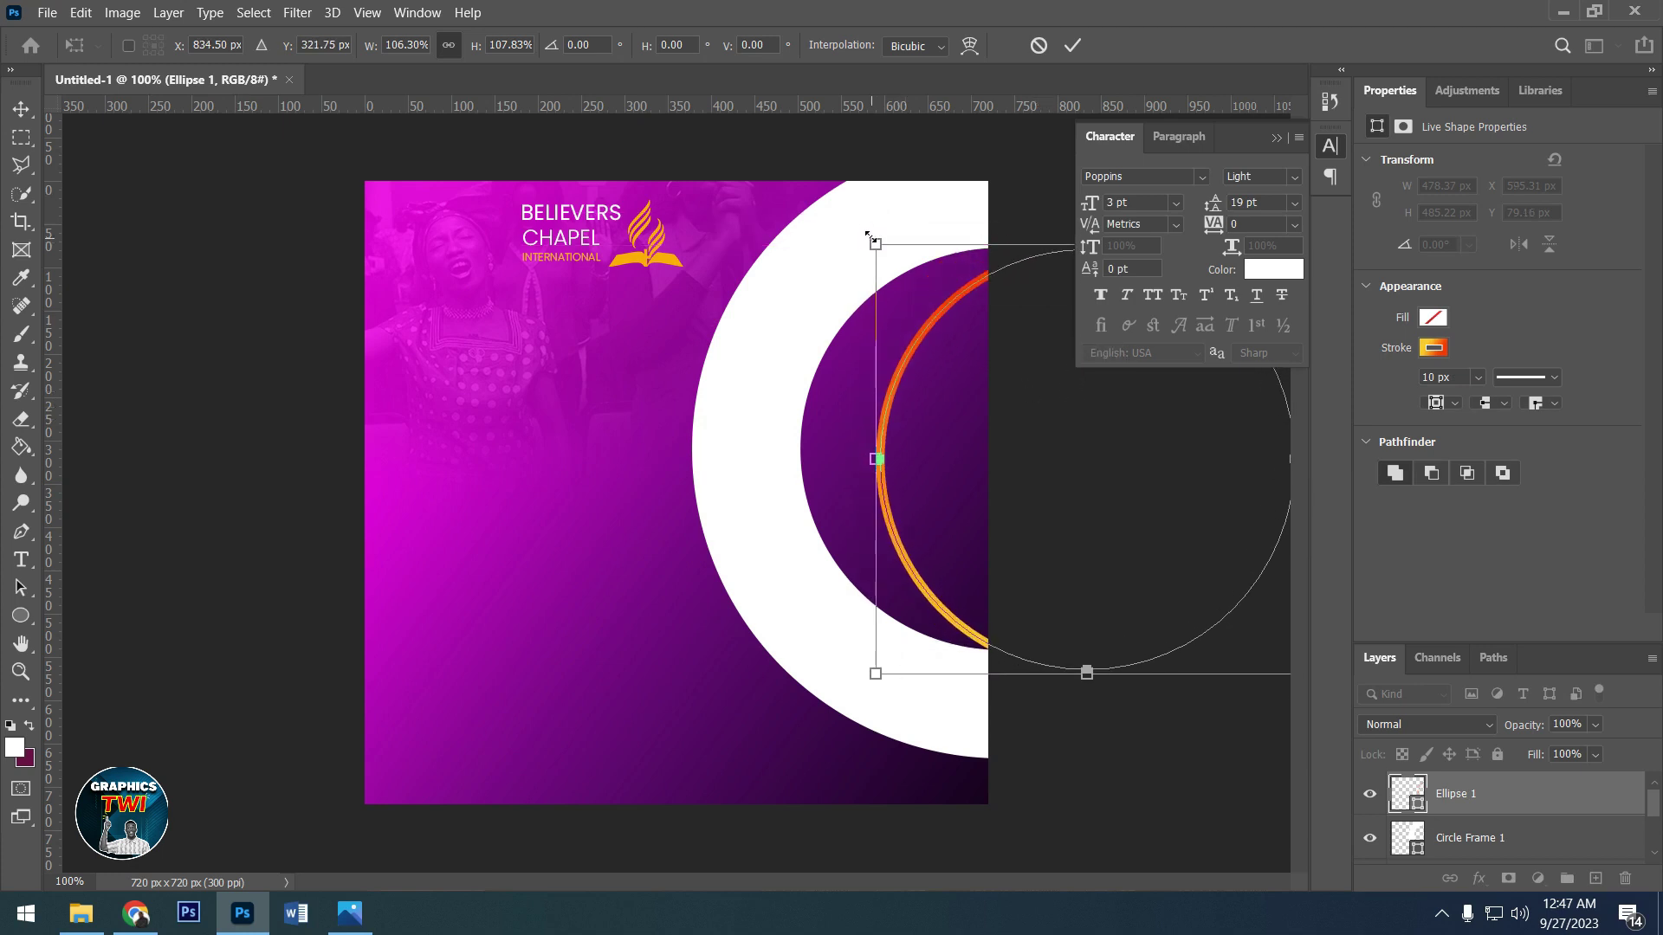
pyautogui.moveTo(868, 234); pyautogui.dragTo(860, 219)
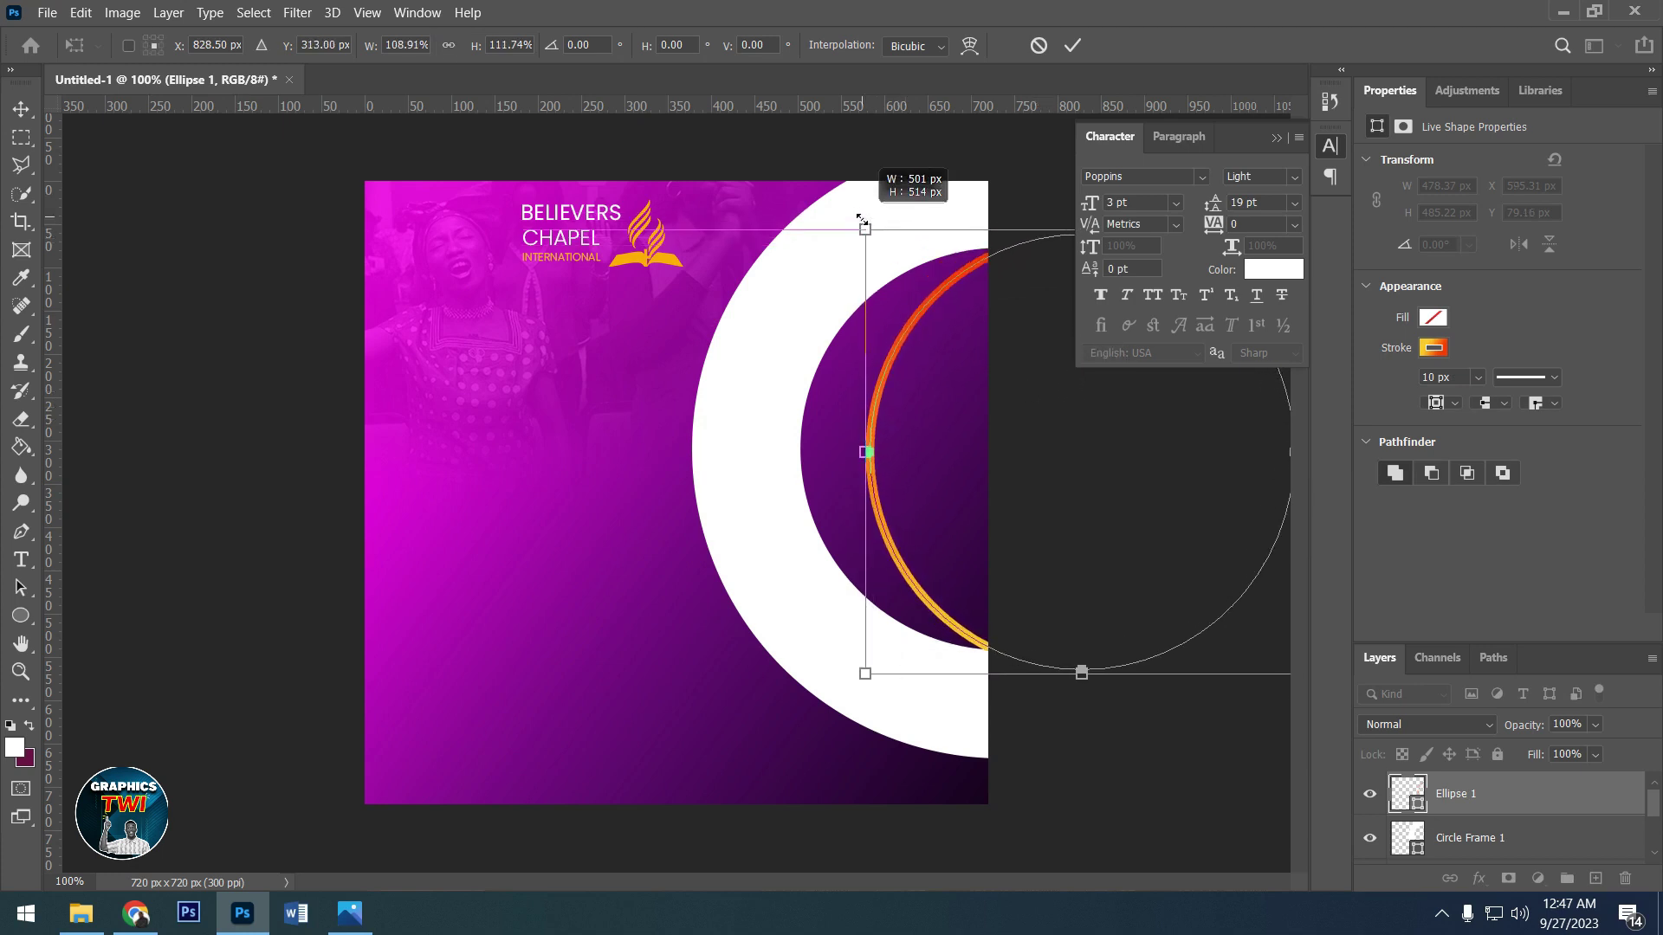
pyautogui.click(1073, 45)
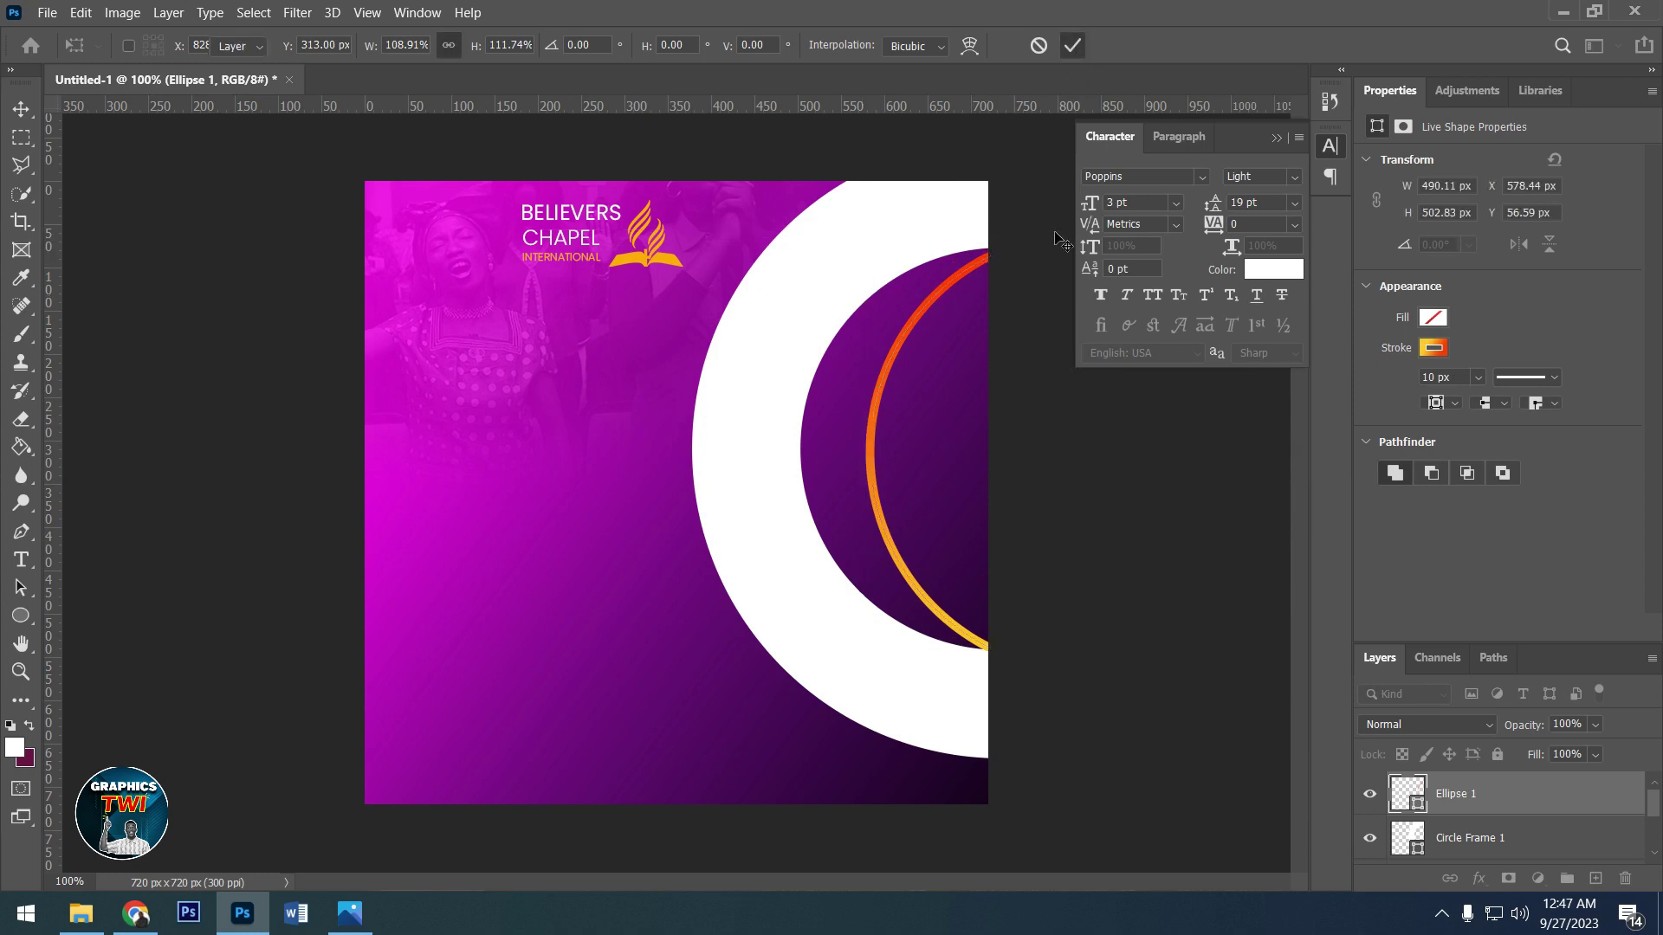
pyautogui.press('Up')
pyautogui.press('Up')
pyautogui.press('Up')
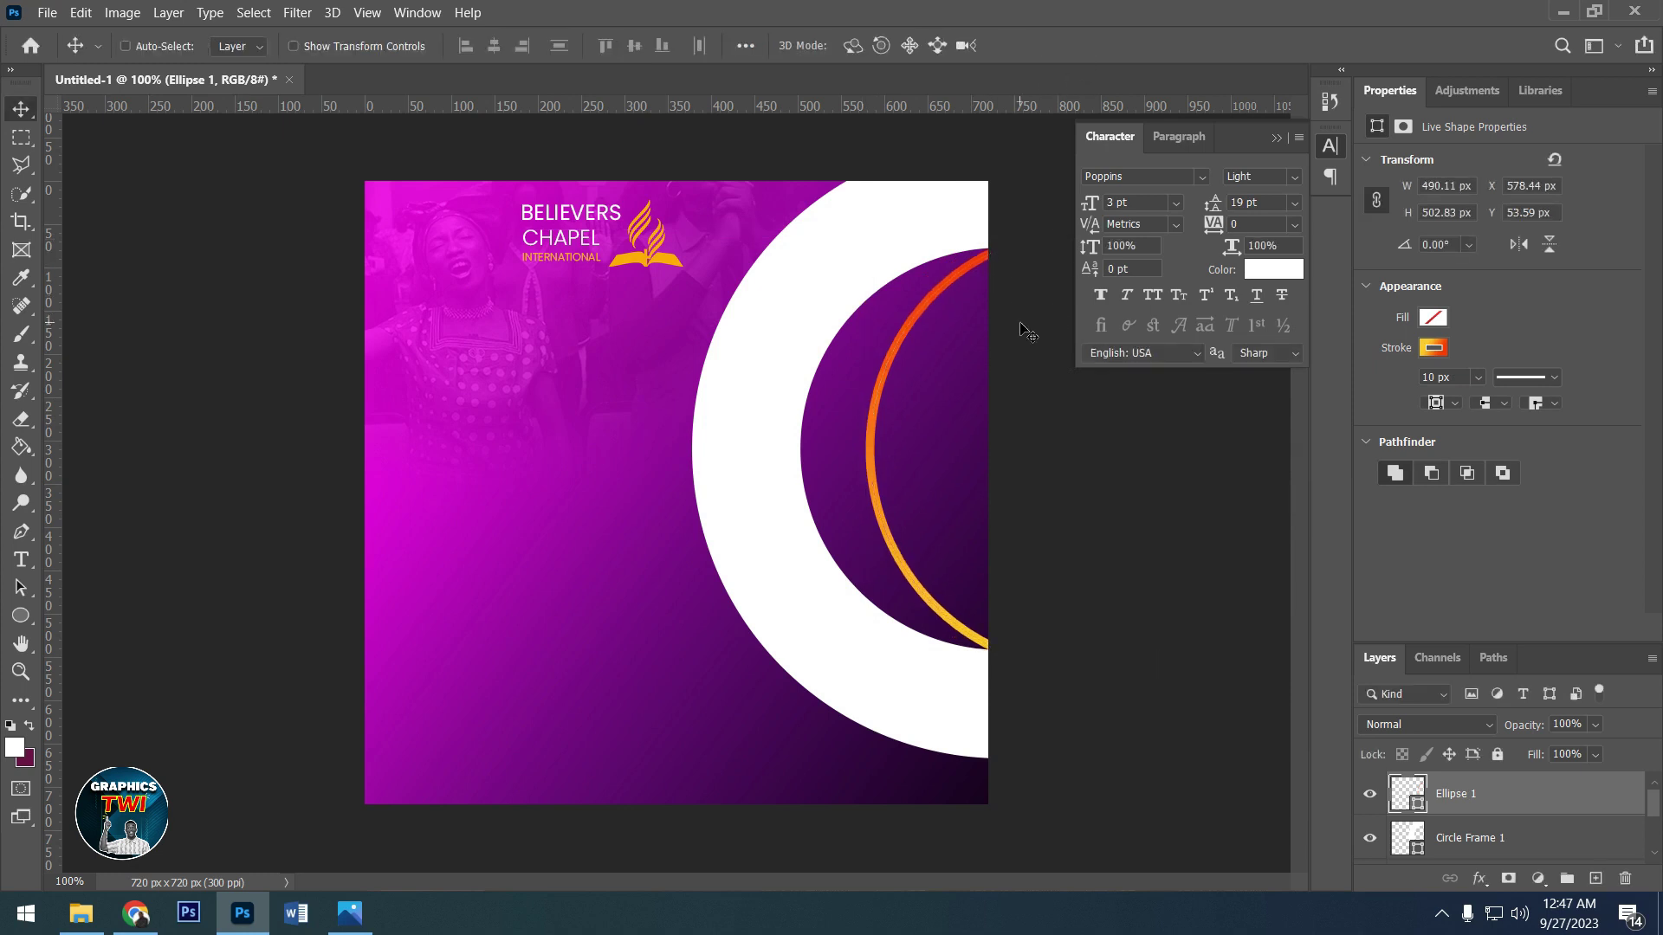
pyautogui.press('Right')
pyautogui.scroll(-1, 1451, 849)
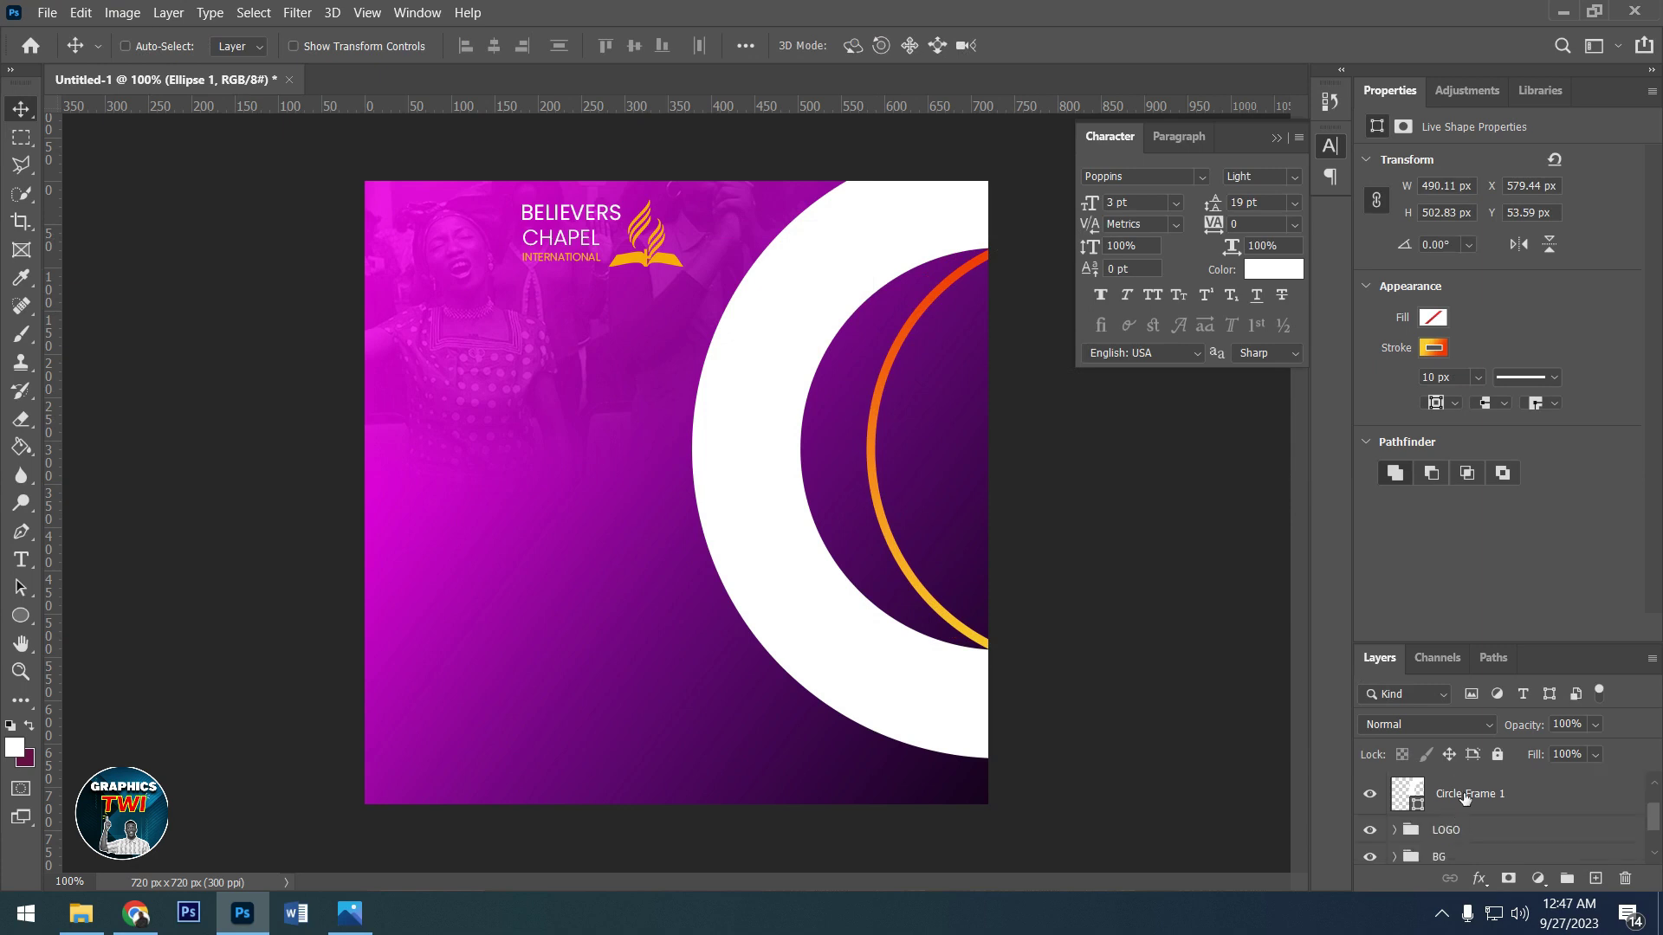
# - Close the Properties panel group and select the Circle Frame 1 layer
pyautogui.click(1650, 93)
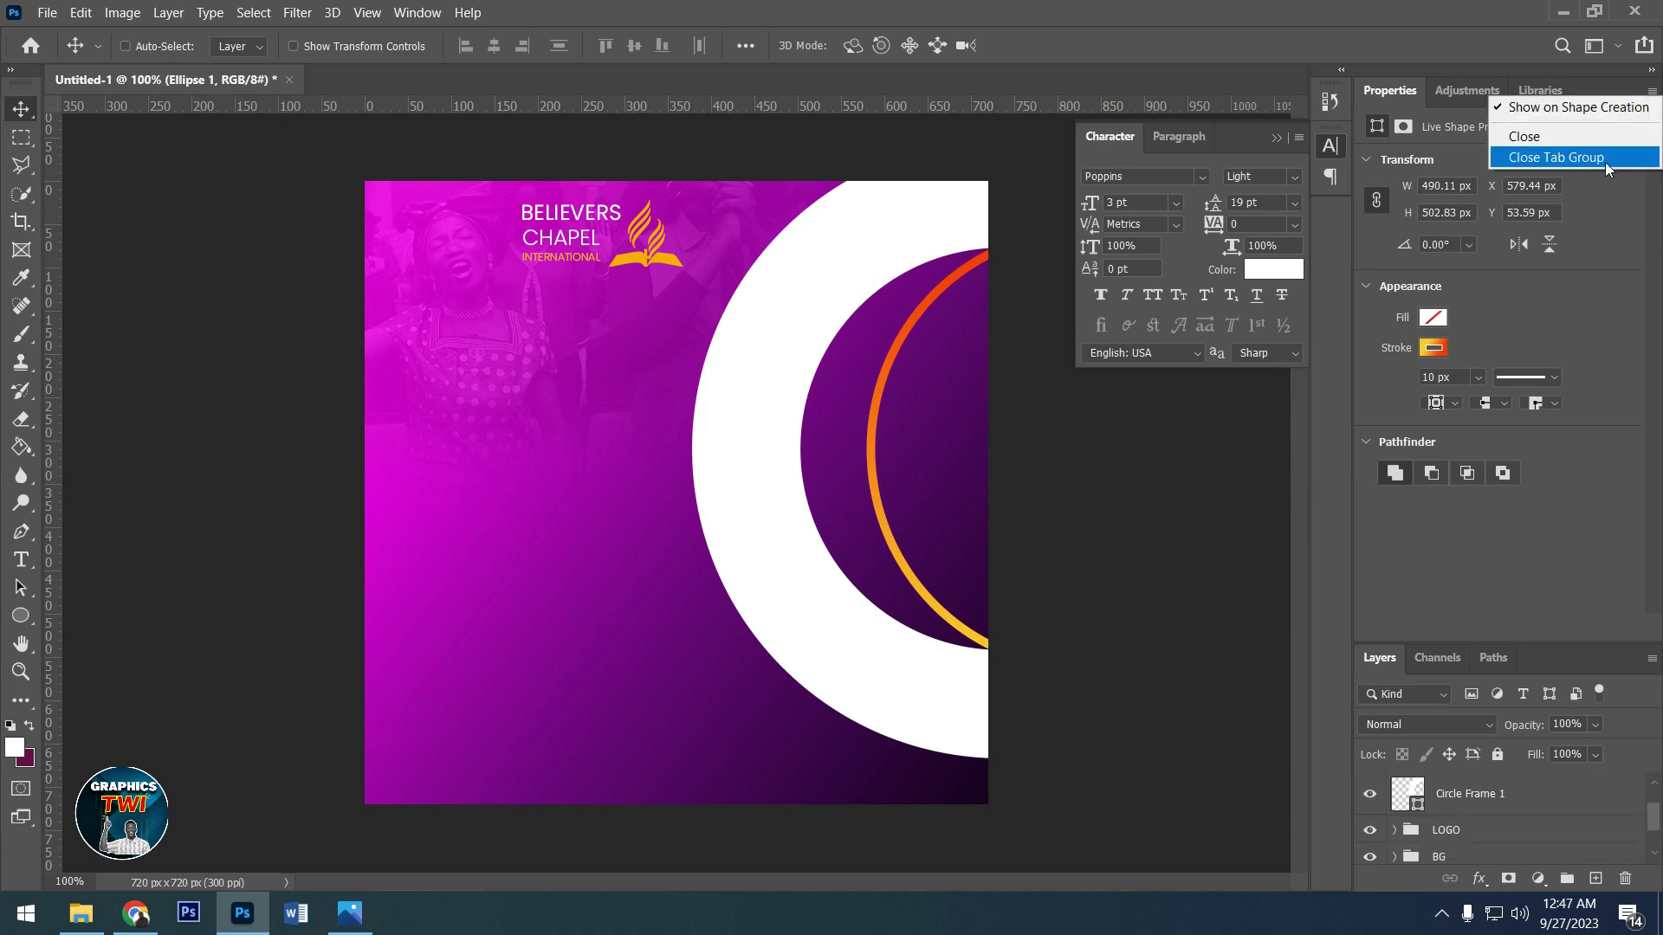
pyautogui.click(1604, 163)
pyautogui.click(1468, 272)
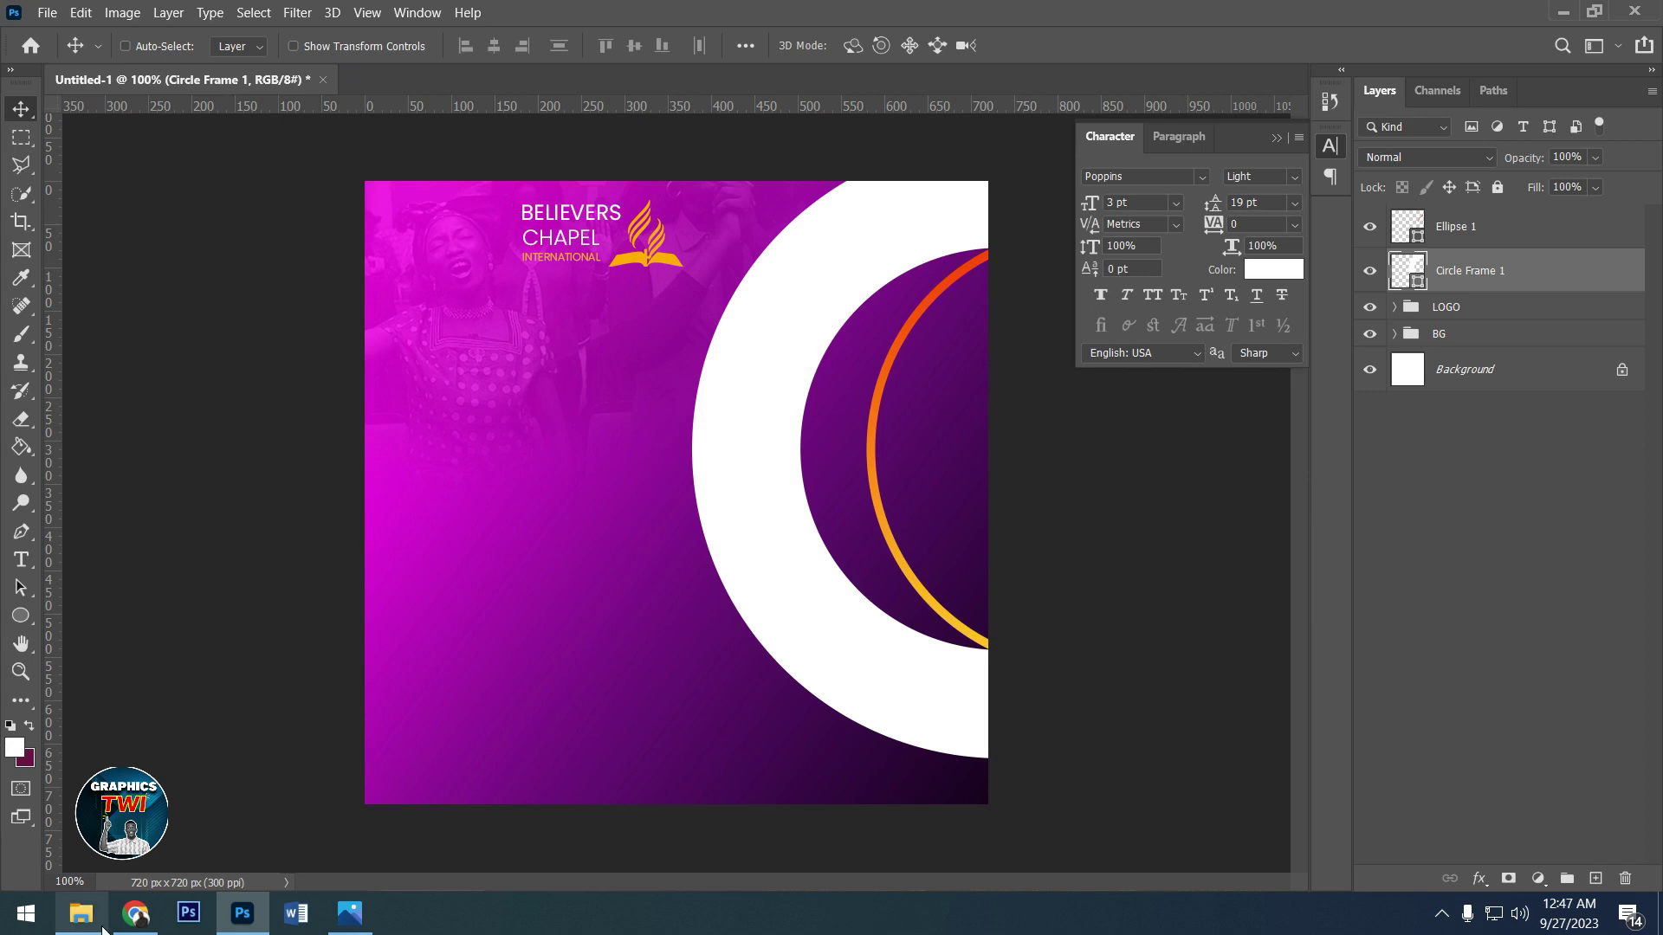
# - Drag the red crosses photo from the Desktop DEVINE CHANGE folder onto the flyer, shrunk to the upper-right
pyautogui.click(80, 913)
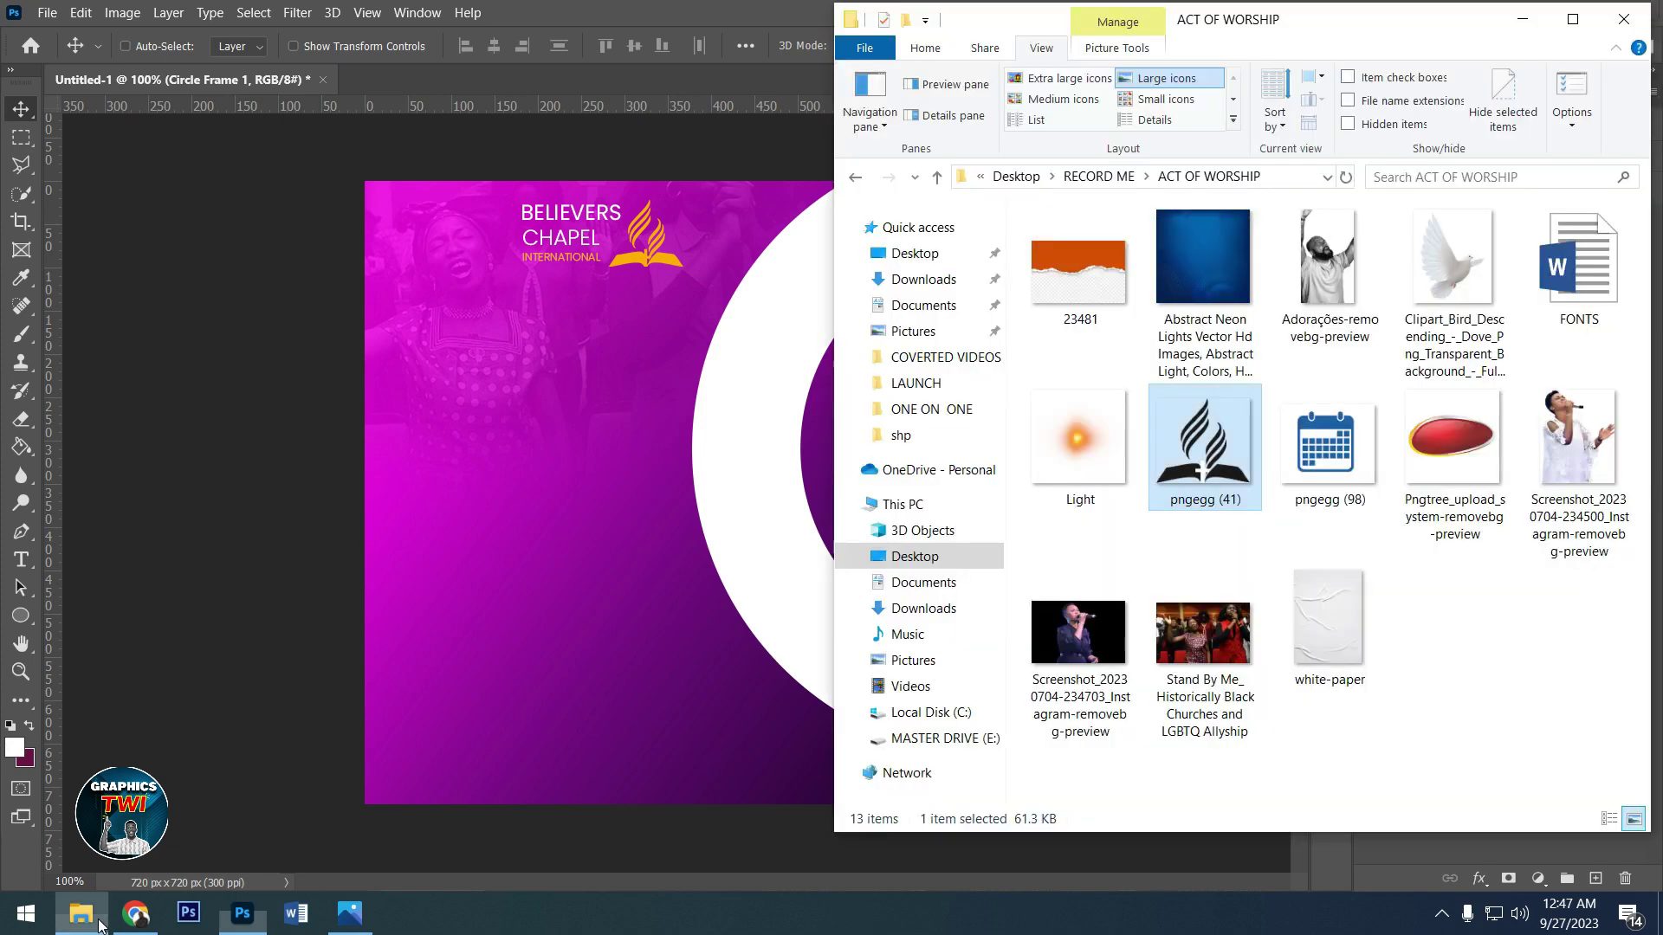
pyautogui.click(914, 253)
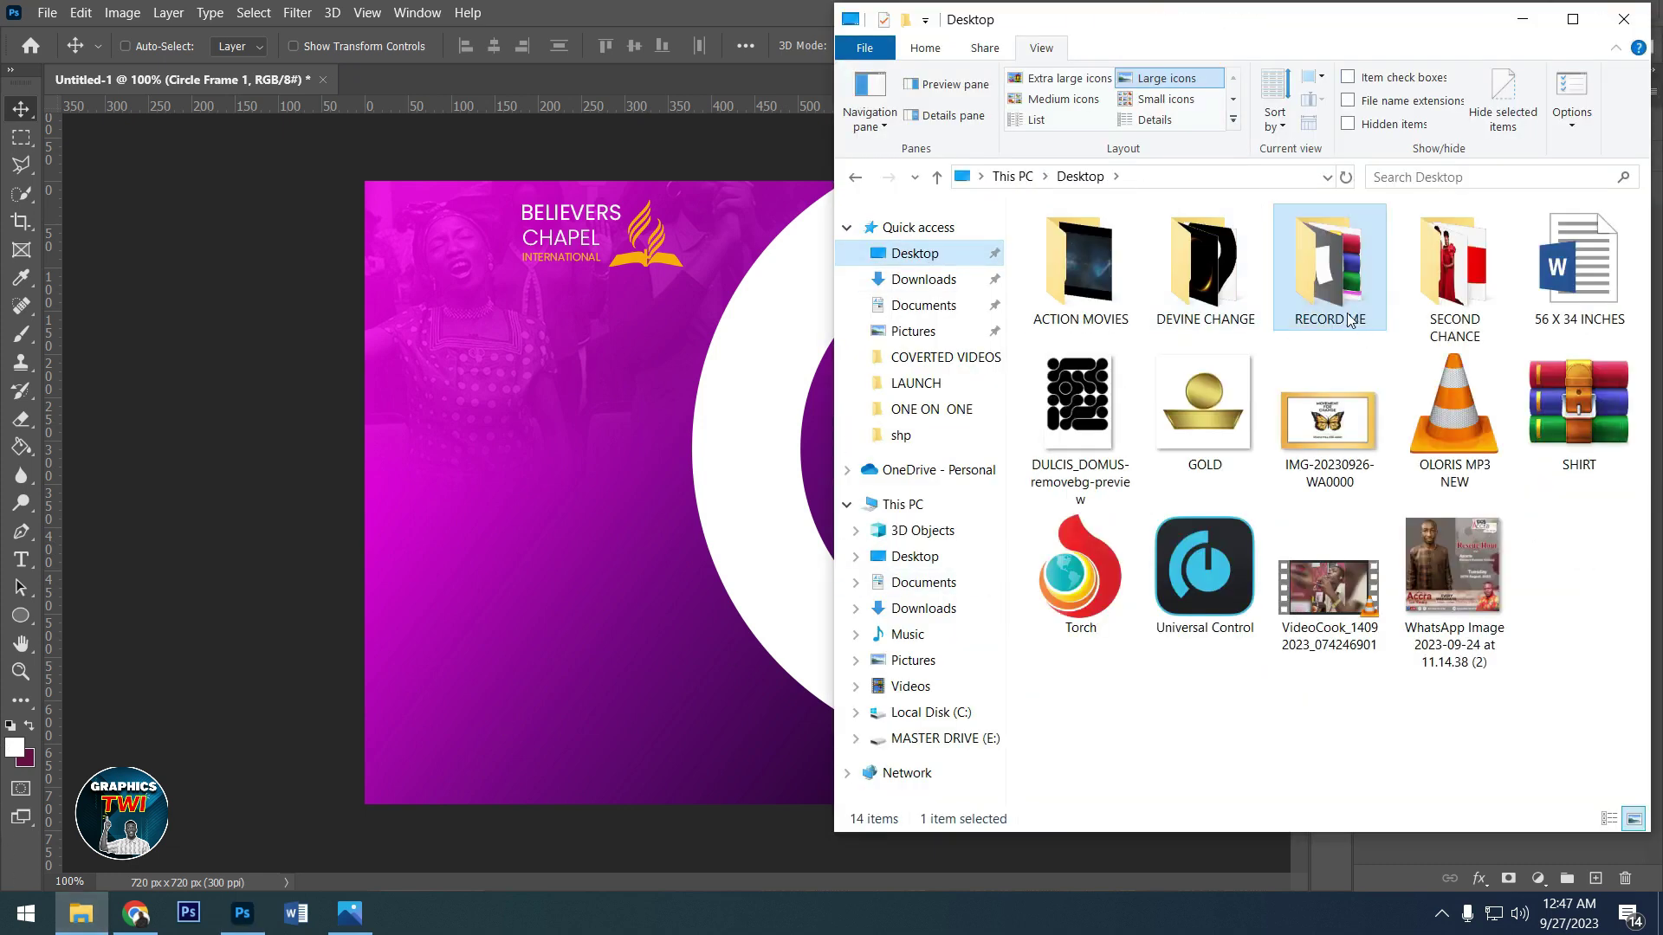
pyautogui.doubleClick(1221, 255)
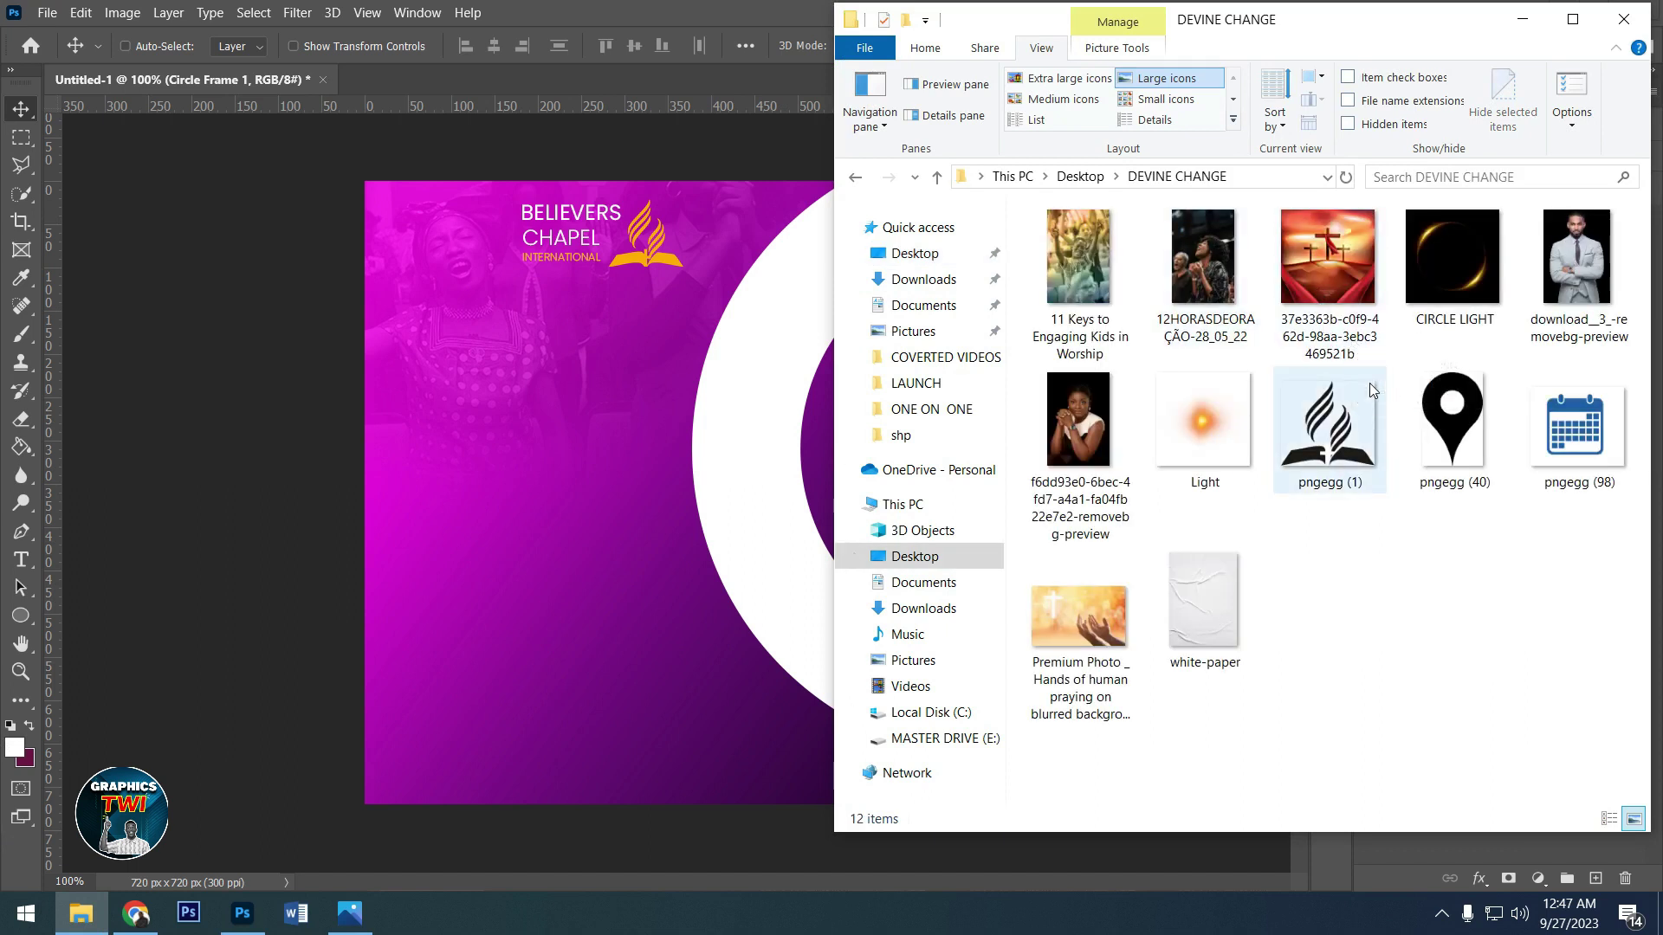
pyautogui.moveTo(1348, 245); pyautogui.dragTo(758, 375)
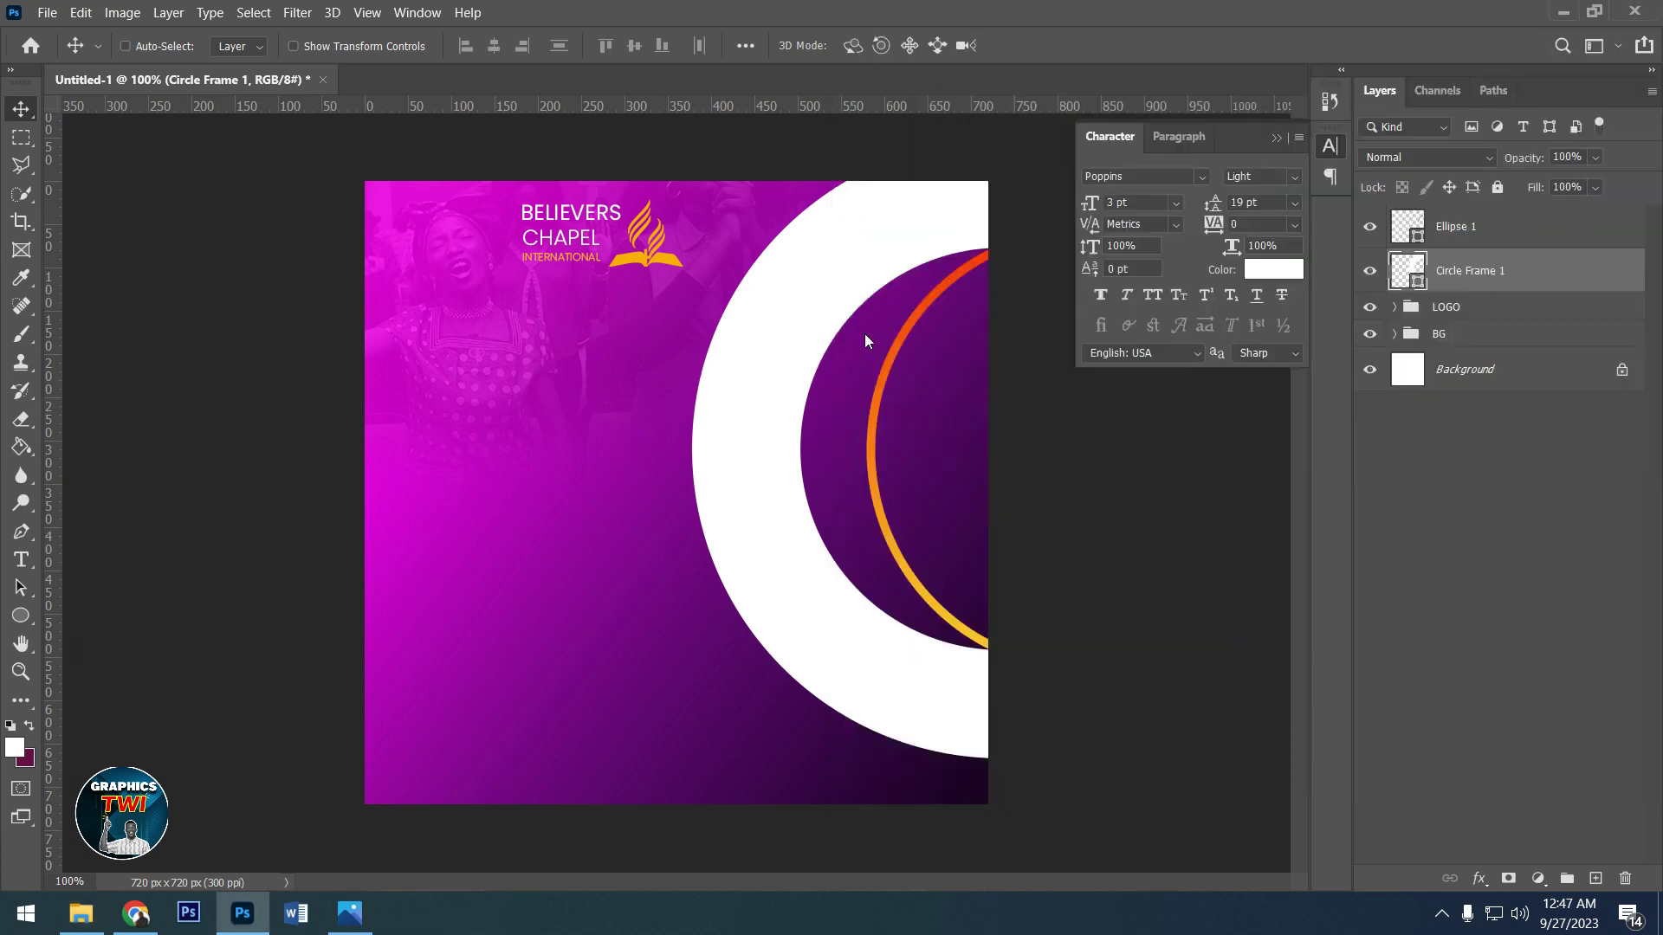
pyautogui.moveTo(911, 278)
pyautogui.mouseDown()
pyautogui.moveTo(649, 537)
pyautogui.moveTo(1030, 236)
pyautogui.mouseUp()
# - Commit the crosses photo, clip it to the circle frame, and rasterize it
pyautogui.click(1036, 45)
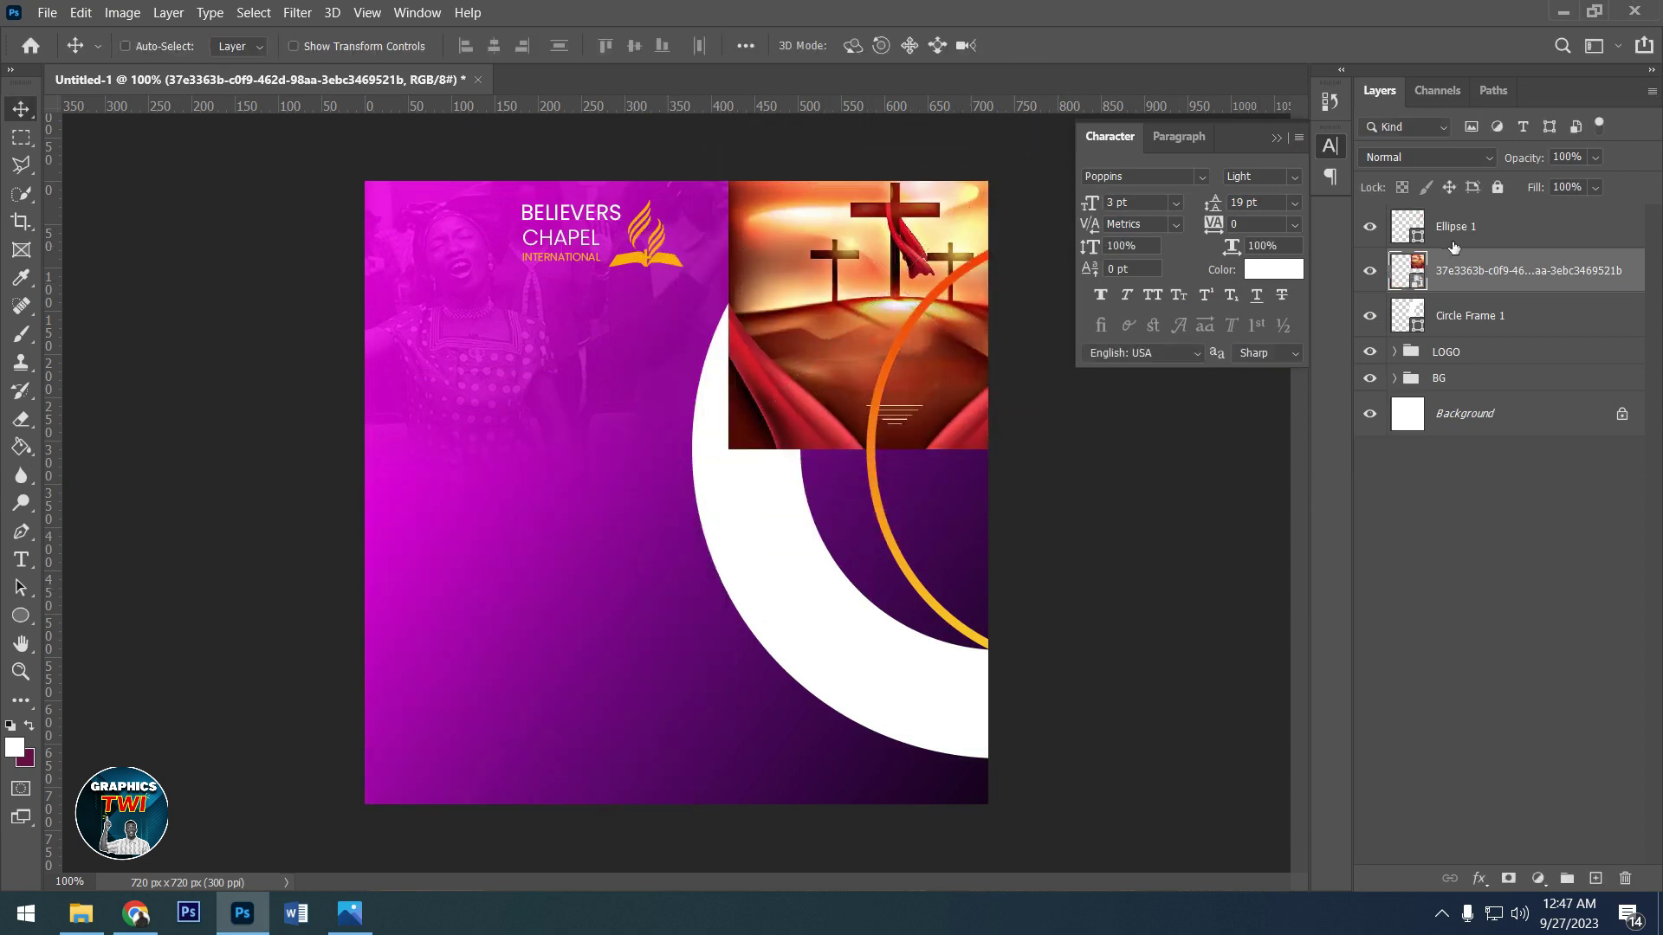
pyautogui.rightClick(1471, 270)
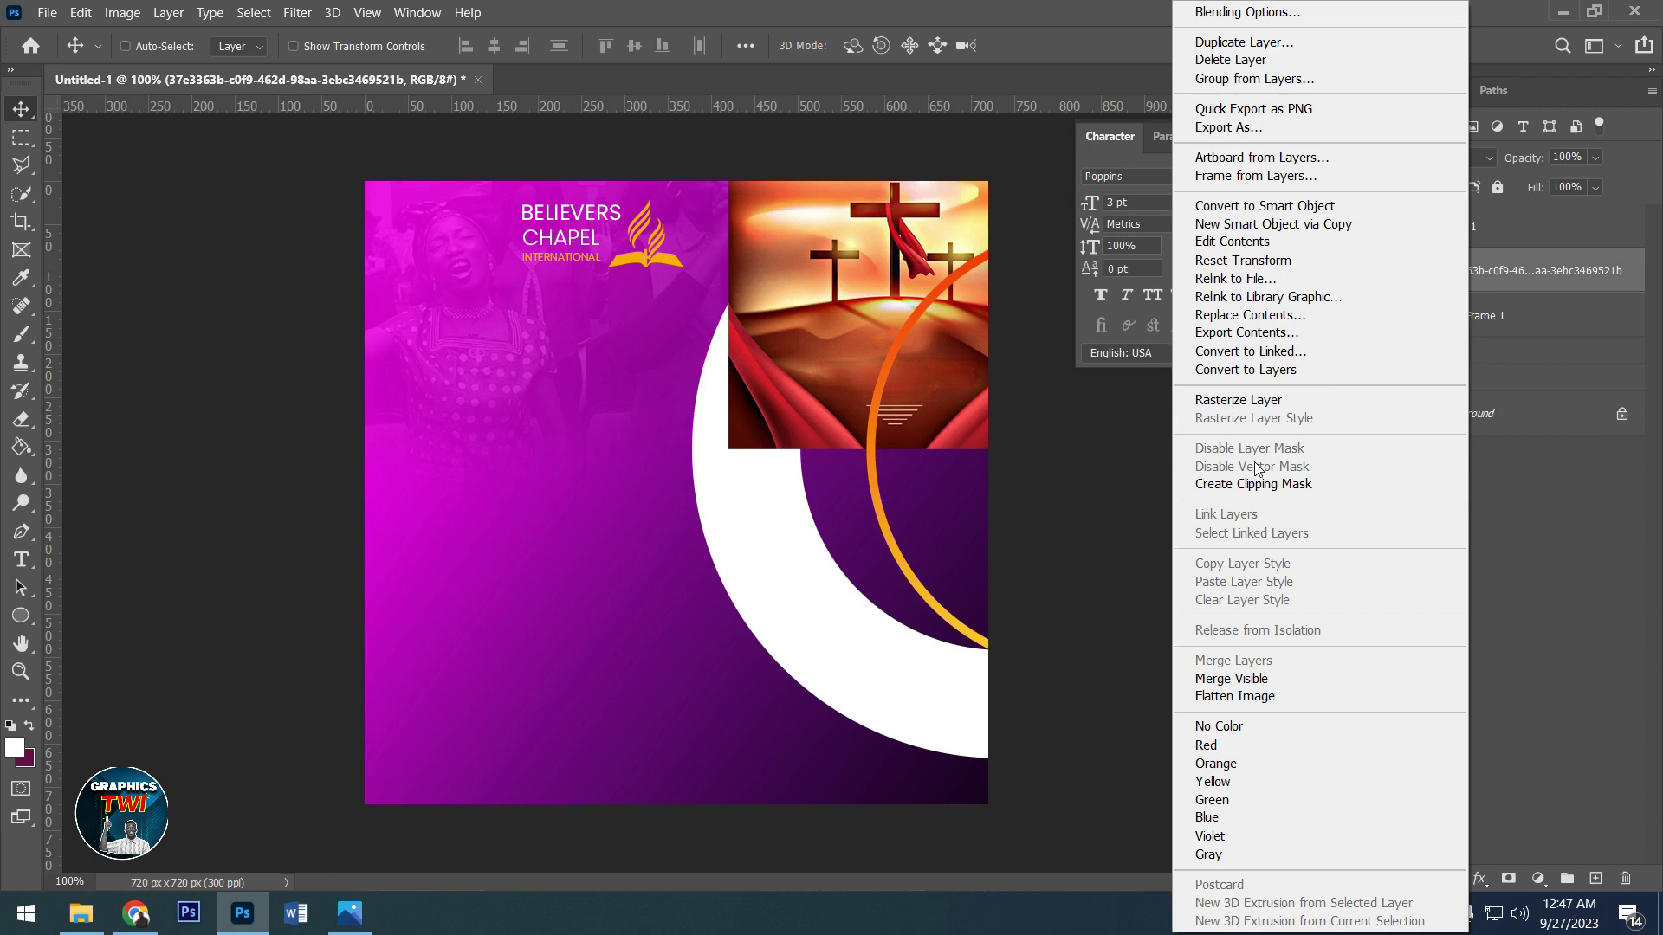
pyautogui.click(1264, 483)
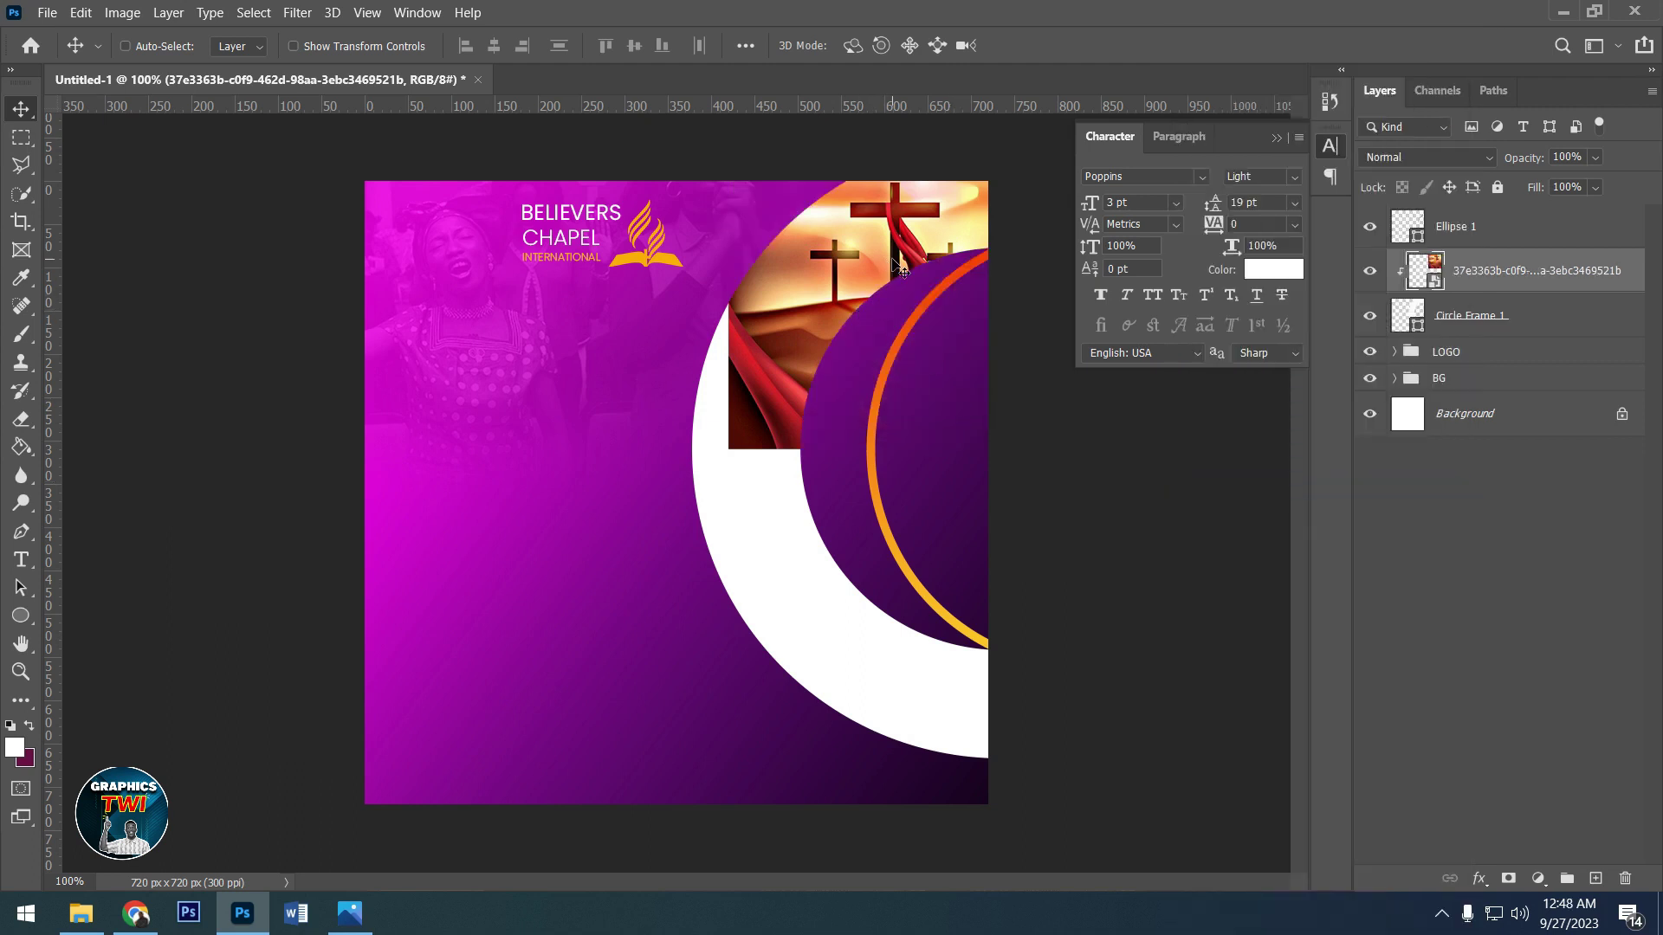
pyautogui.rightClick(1462, 276)
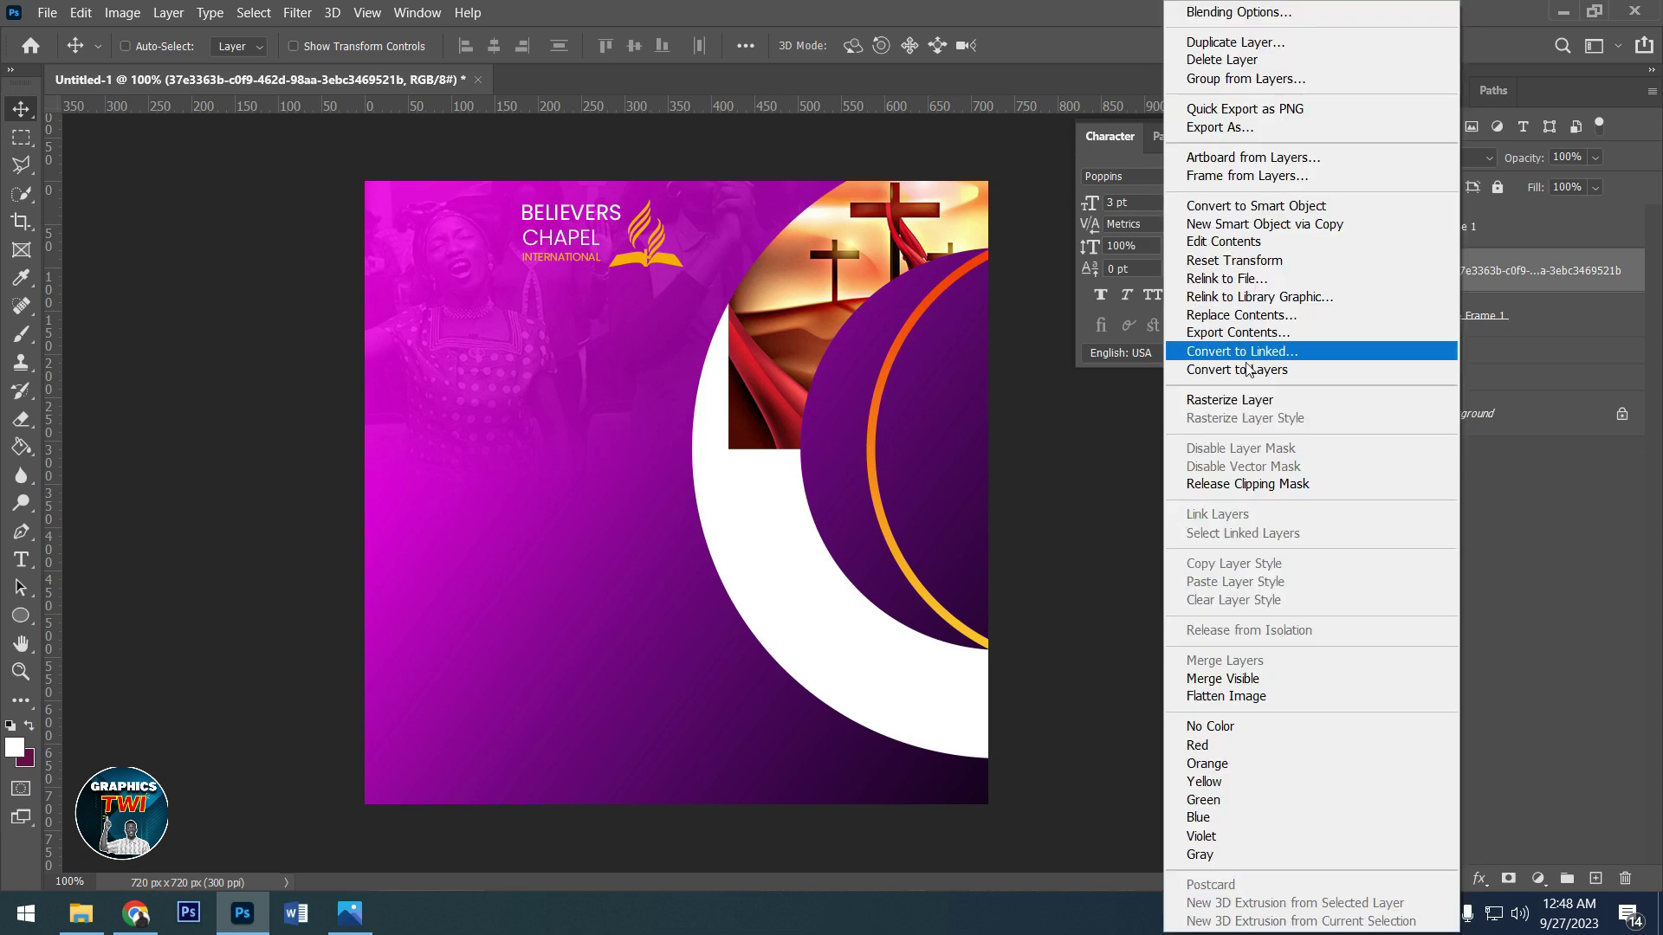
pyautogui.click(1230, 400)
# - Softly erase the lower-left of the crosses photo with a size 175 Eraser
pyautogui.click(18, 428)
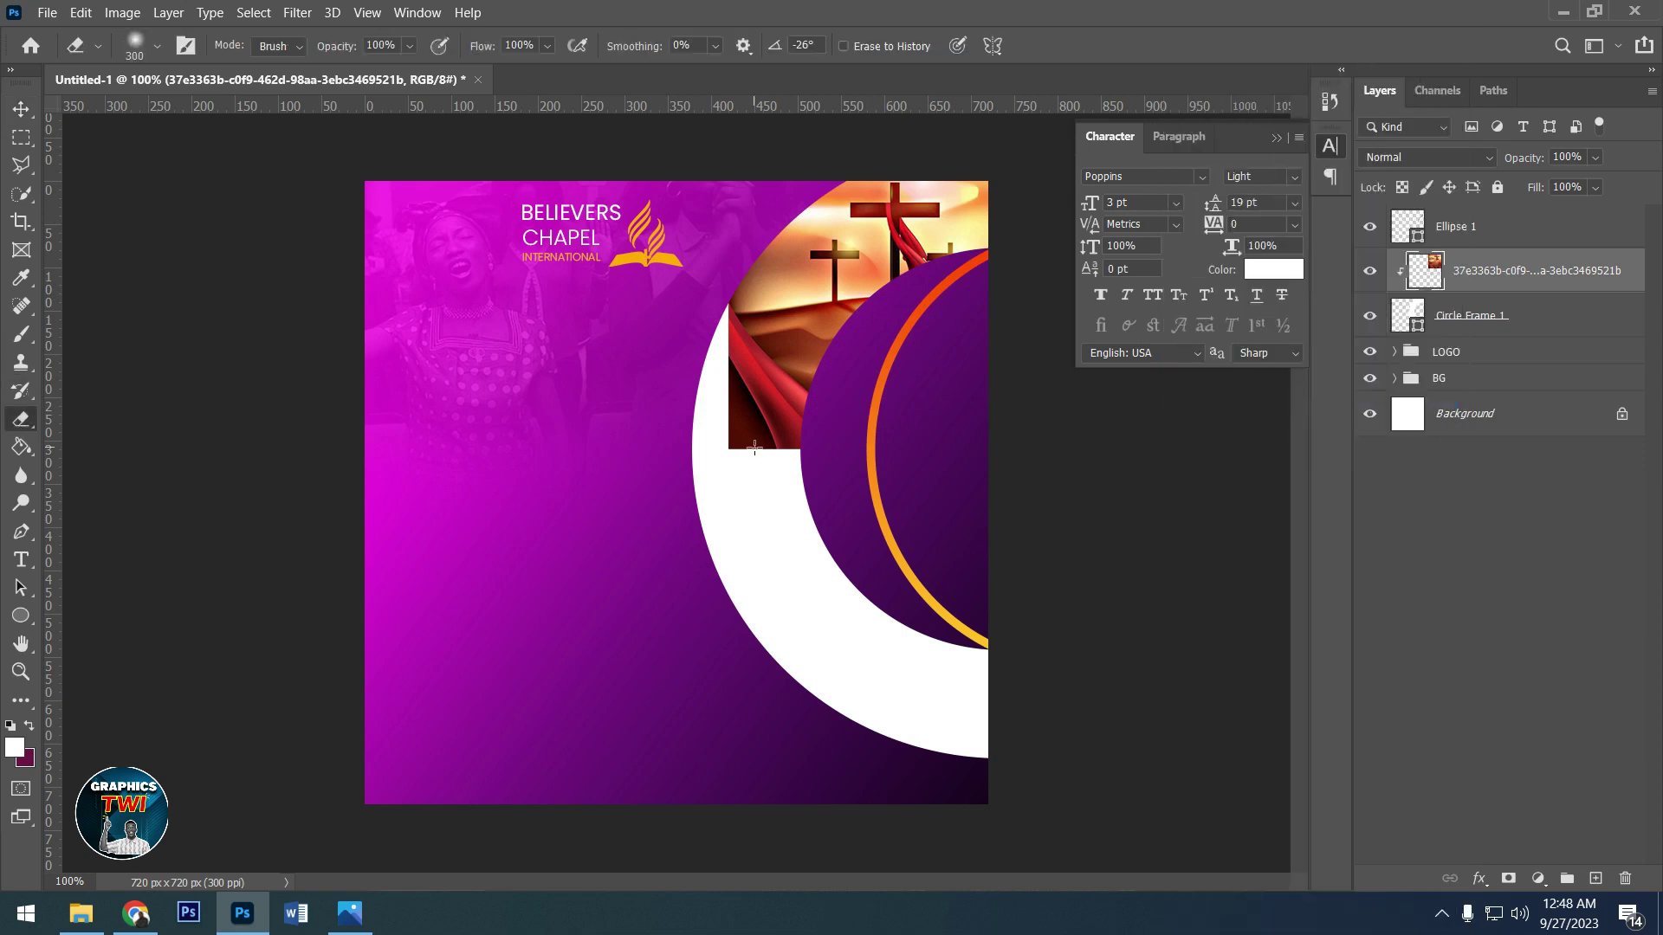
pyautogui.moveTo(762, 528)
pyautogui.mouseDown()
pyautogui.moveTo(737, 344)
pyautogui.moveTo(816, 343)
pyautogui.mouseUp()
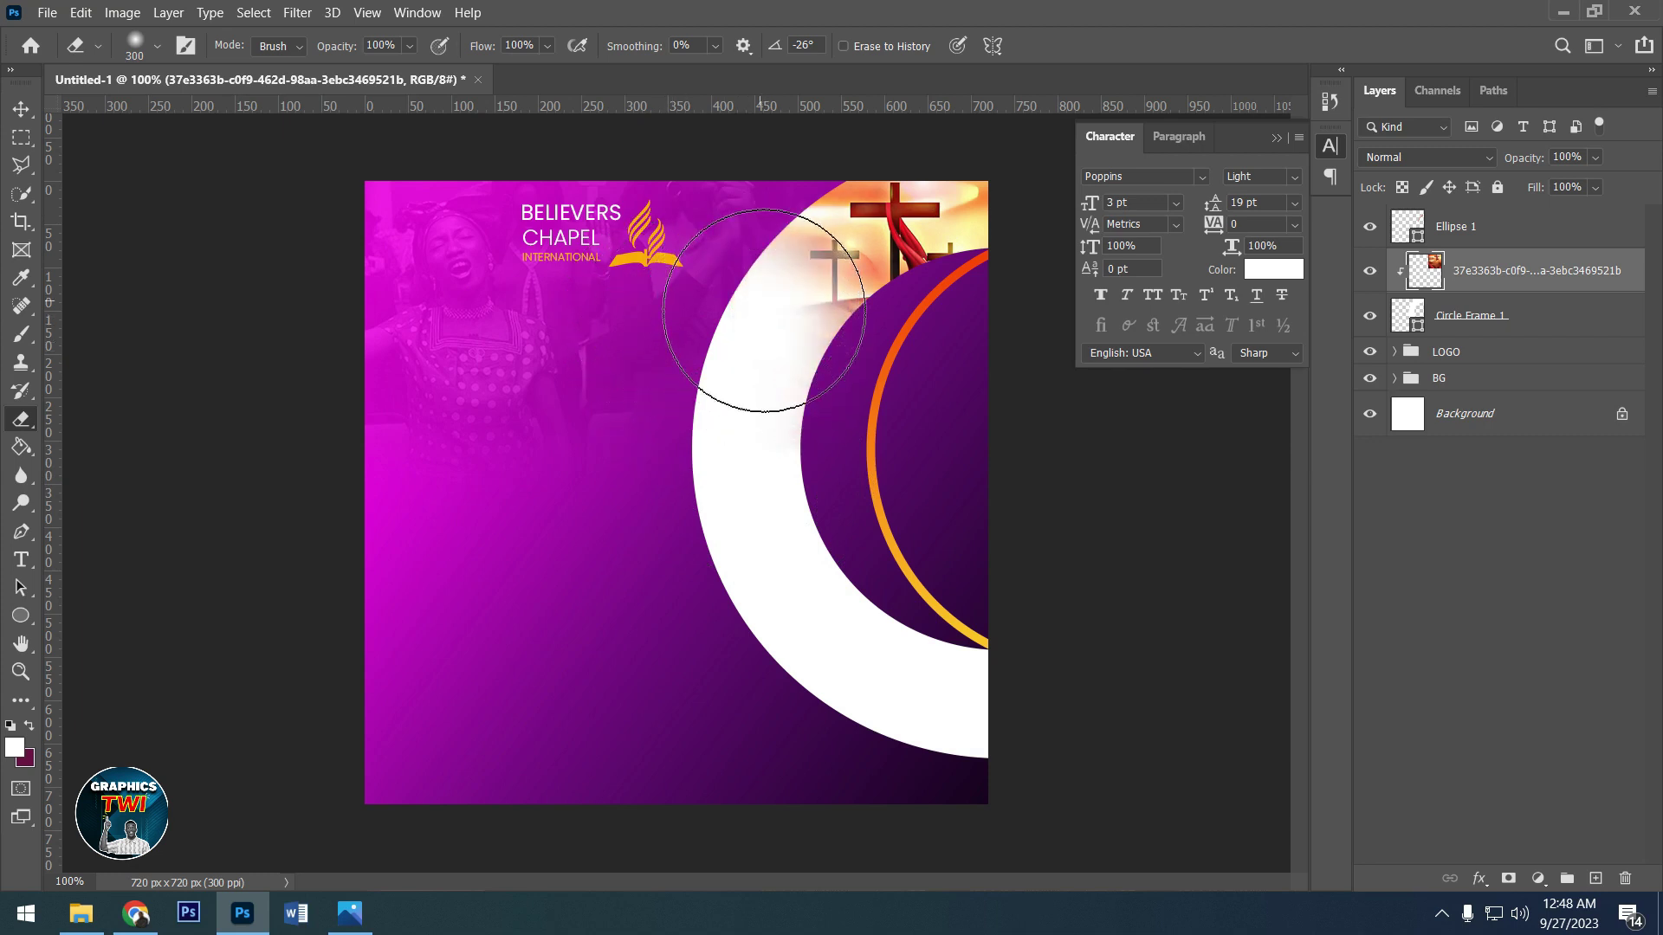
pyautogui.press('[')
pyautogui.press('[')
pyautogui.press('[')
pyautogui.moveTo(815, 312)
pyautogui.mouseDown()
pyautogui.moveTo(780, 278)
pyautogui.moveTo(813, 288)
pyautogui.mouseUp()
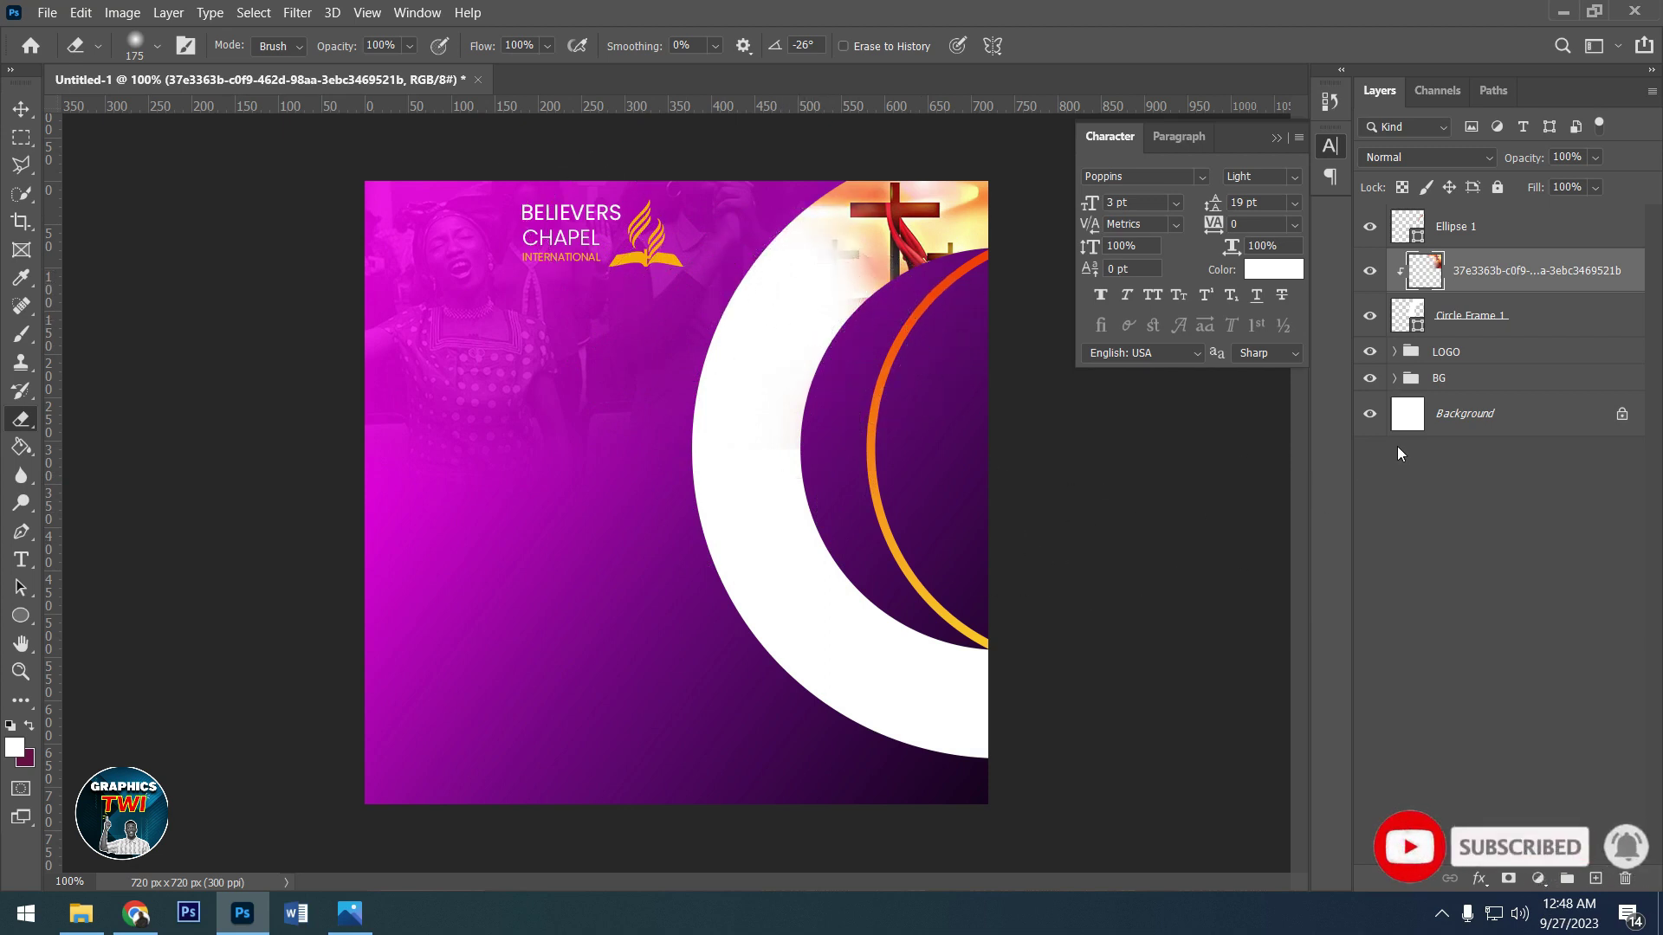
# - Place the '11 Keys to Engaging Kids in Worship' photo, scaled and positioned near the circle
pyautogui.click(82, 918)
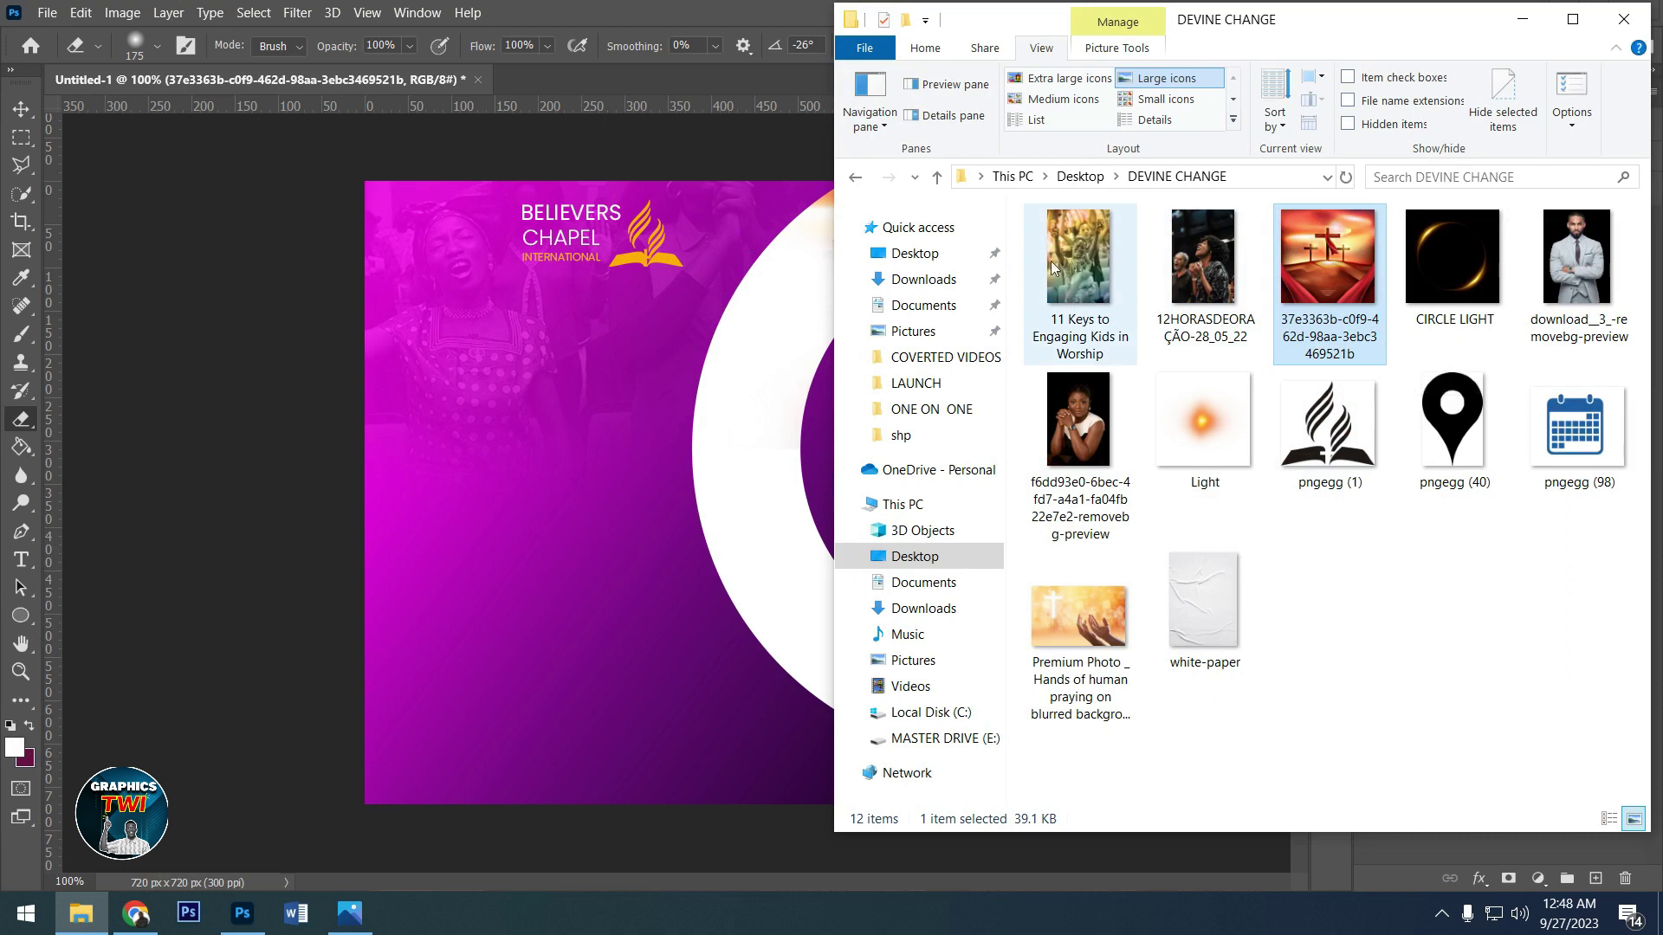
pyautogui.click(1080, 269)
pyautogui.moveTo(786, 402); pyautogui.dragTo(804, 419)
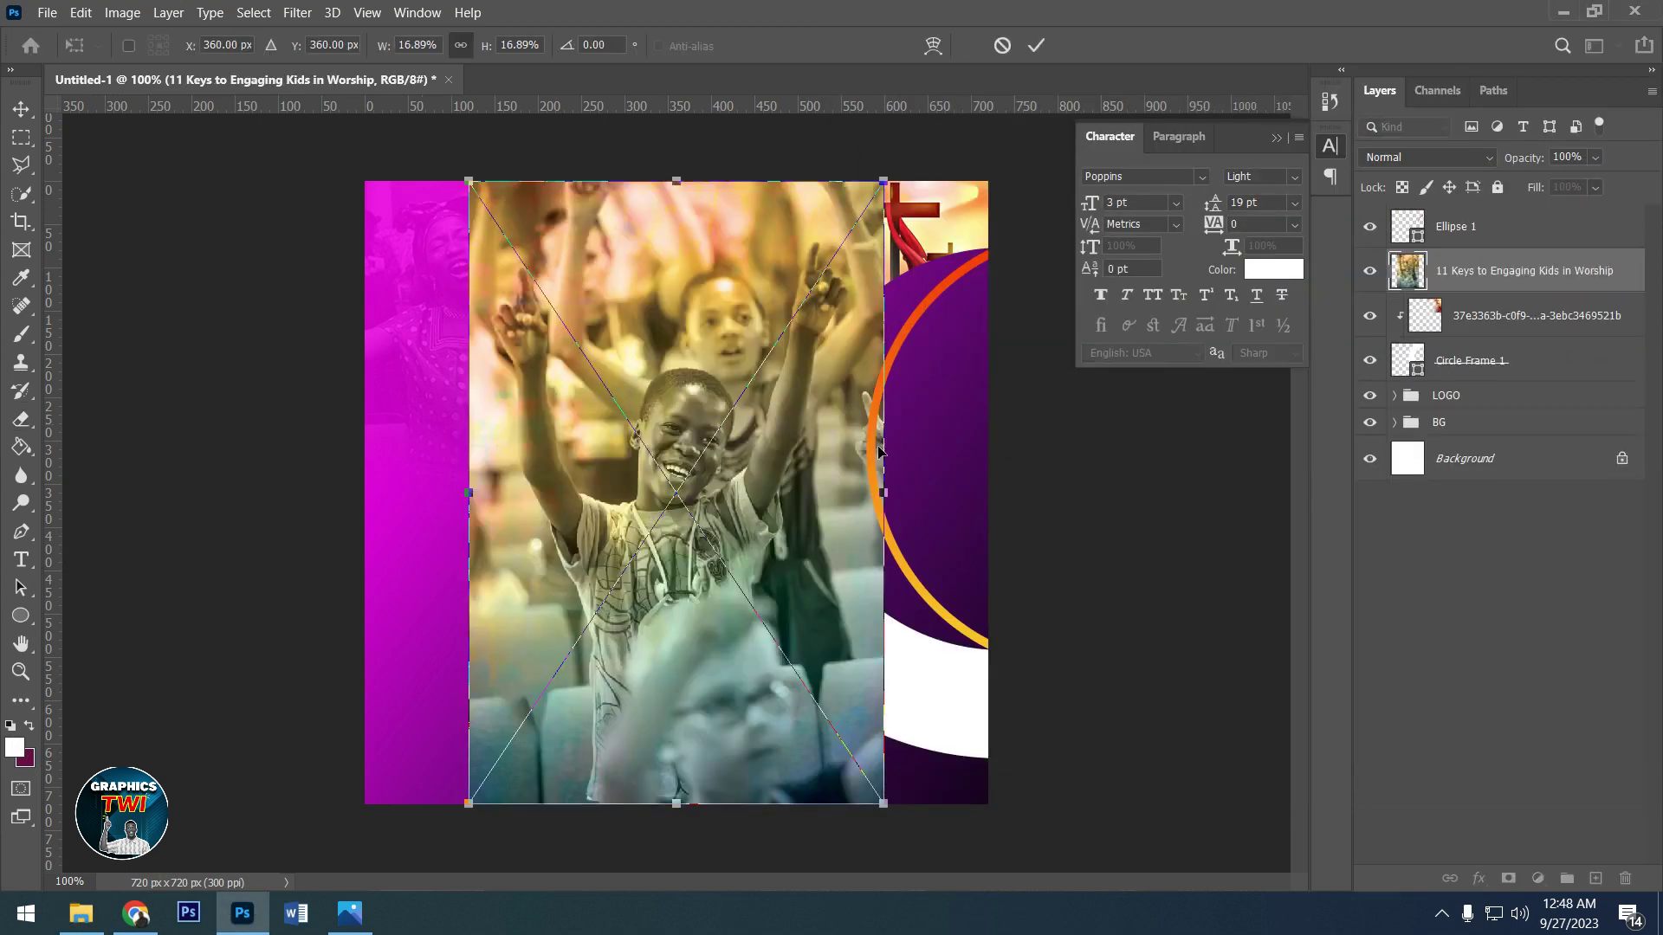
pyautogui.moveTo(878, 808); pyautogui.dragTo(731, 575)
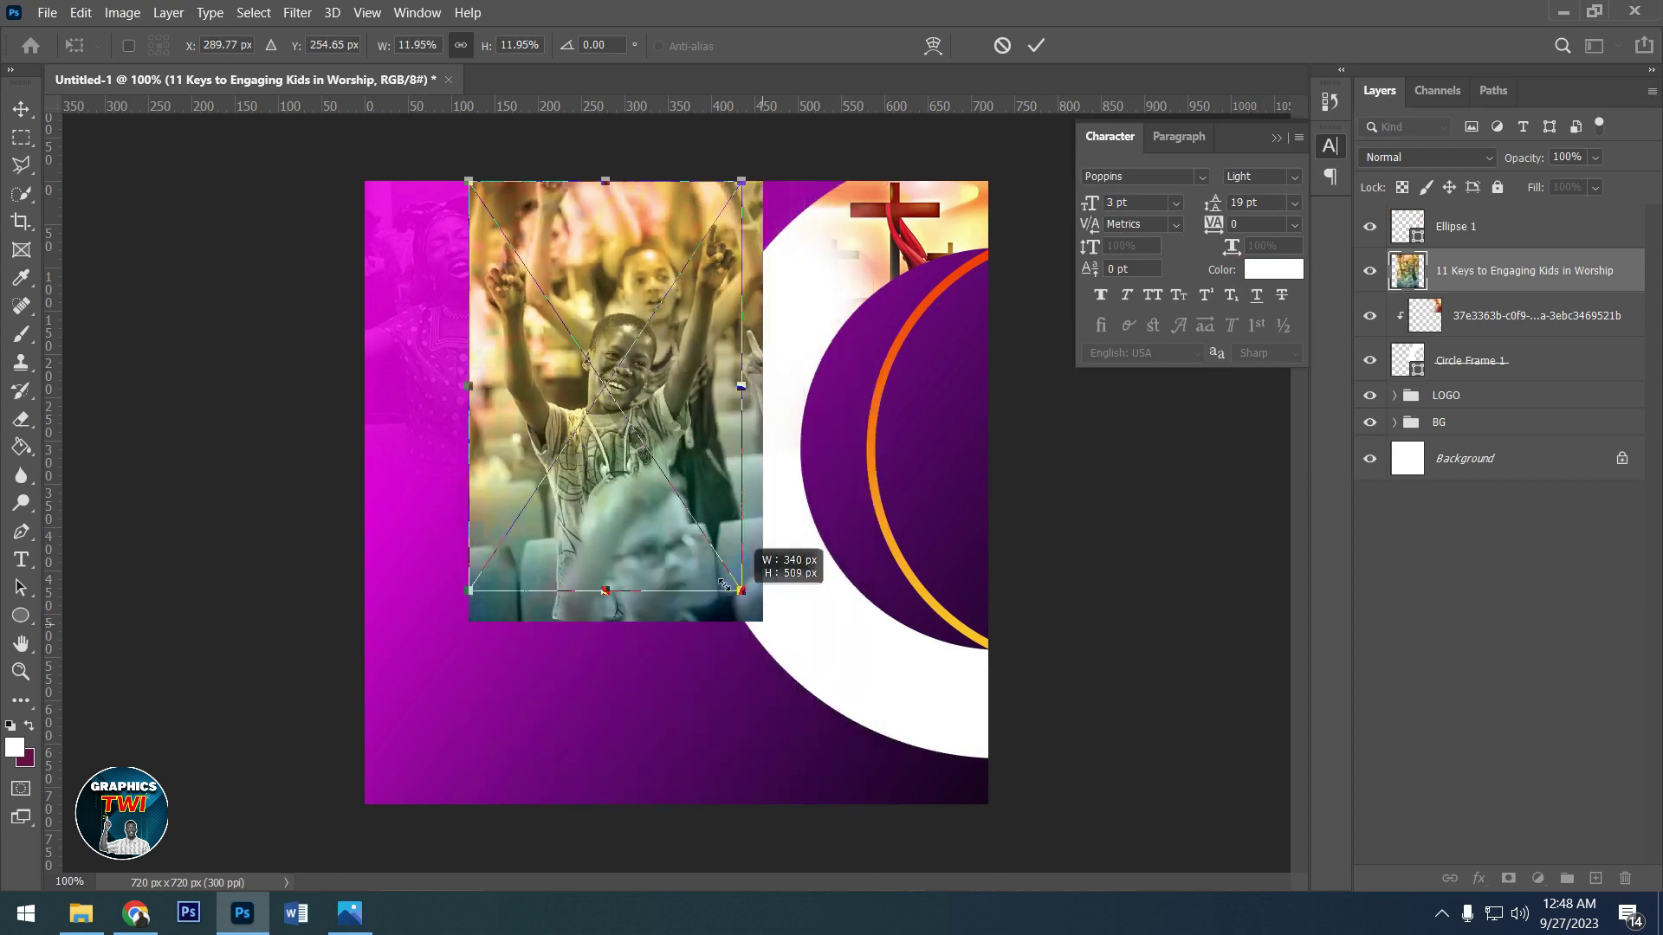
pyautogui.moveTo(648, 415); pyautogui.dragTo(765, 398)
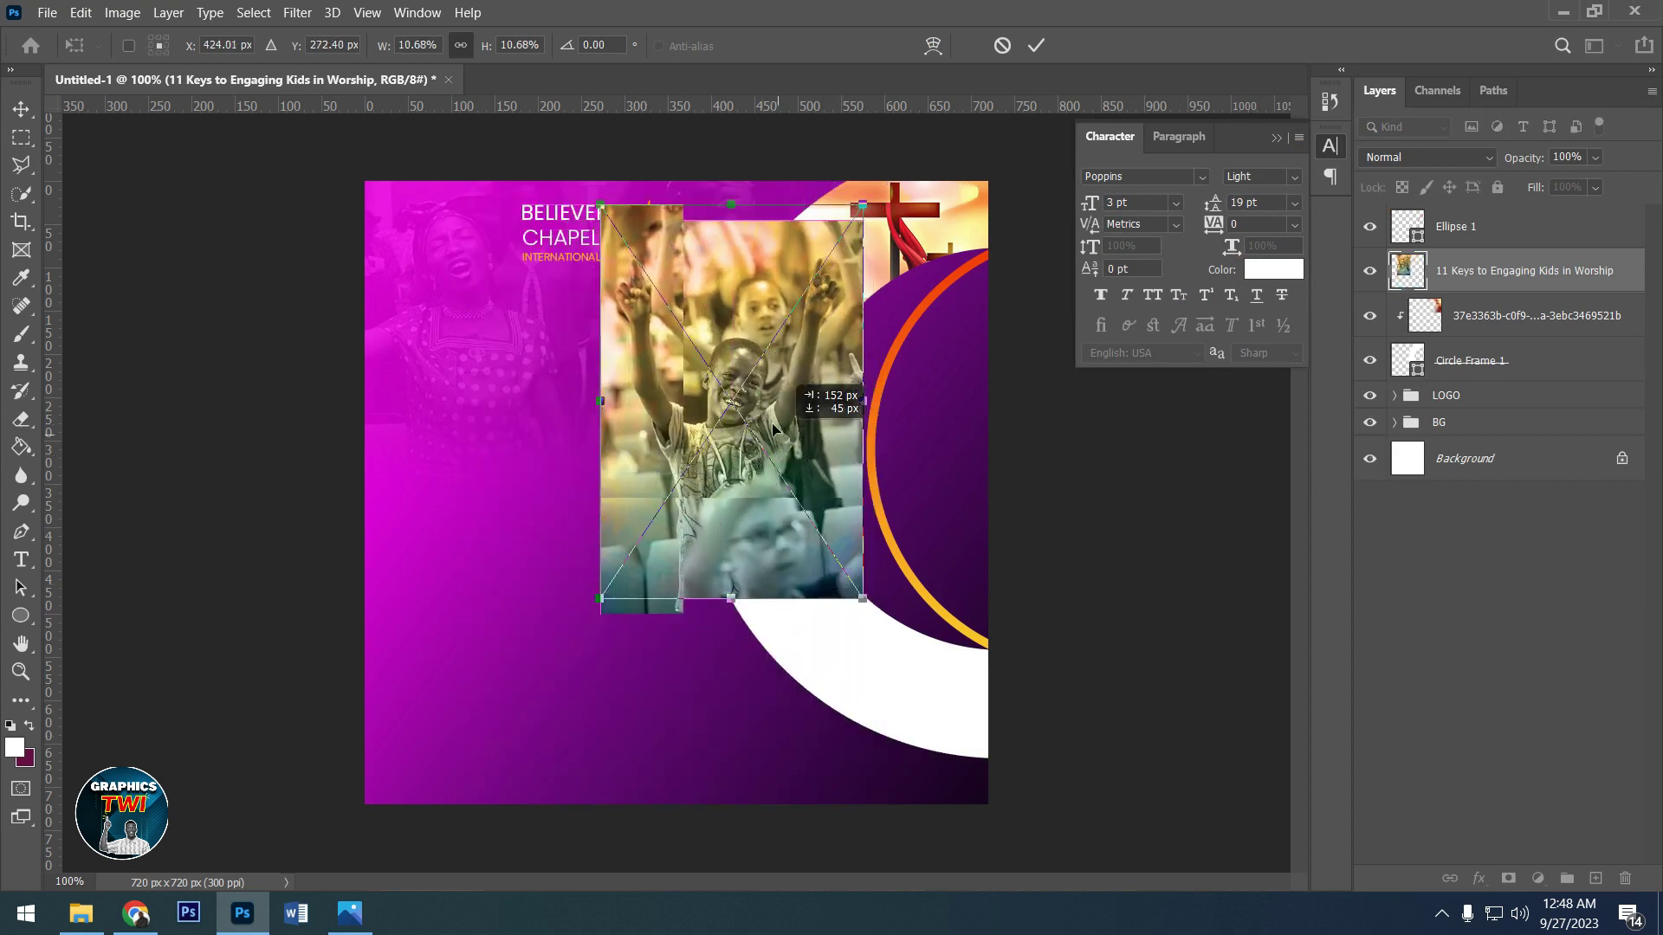
pyautogui.moveTo(848, 558); pyautogui.dragTo(878, 601)
pyautogui.click(1036, 46)
# - Clip the kids photo beneath the crosses layer, rasterize it, and softly erase its edges
pyautogui.moveTo(1470, 272); pyautogui.dragTo(1483, 346)
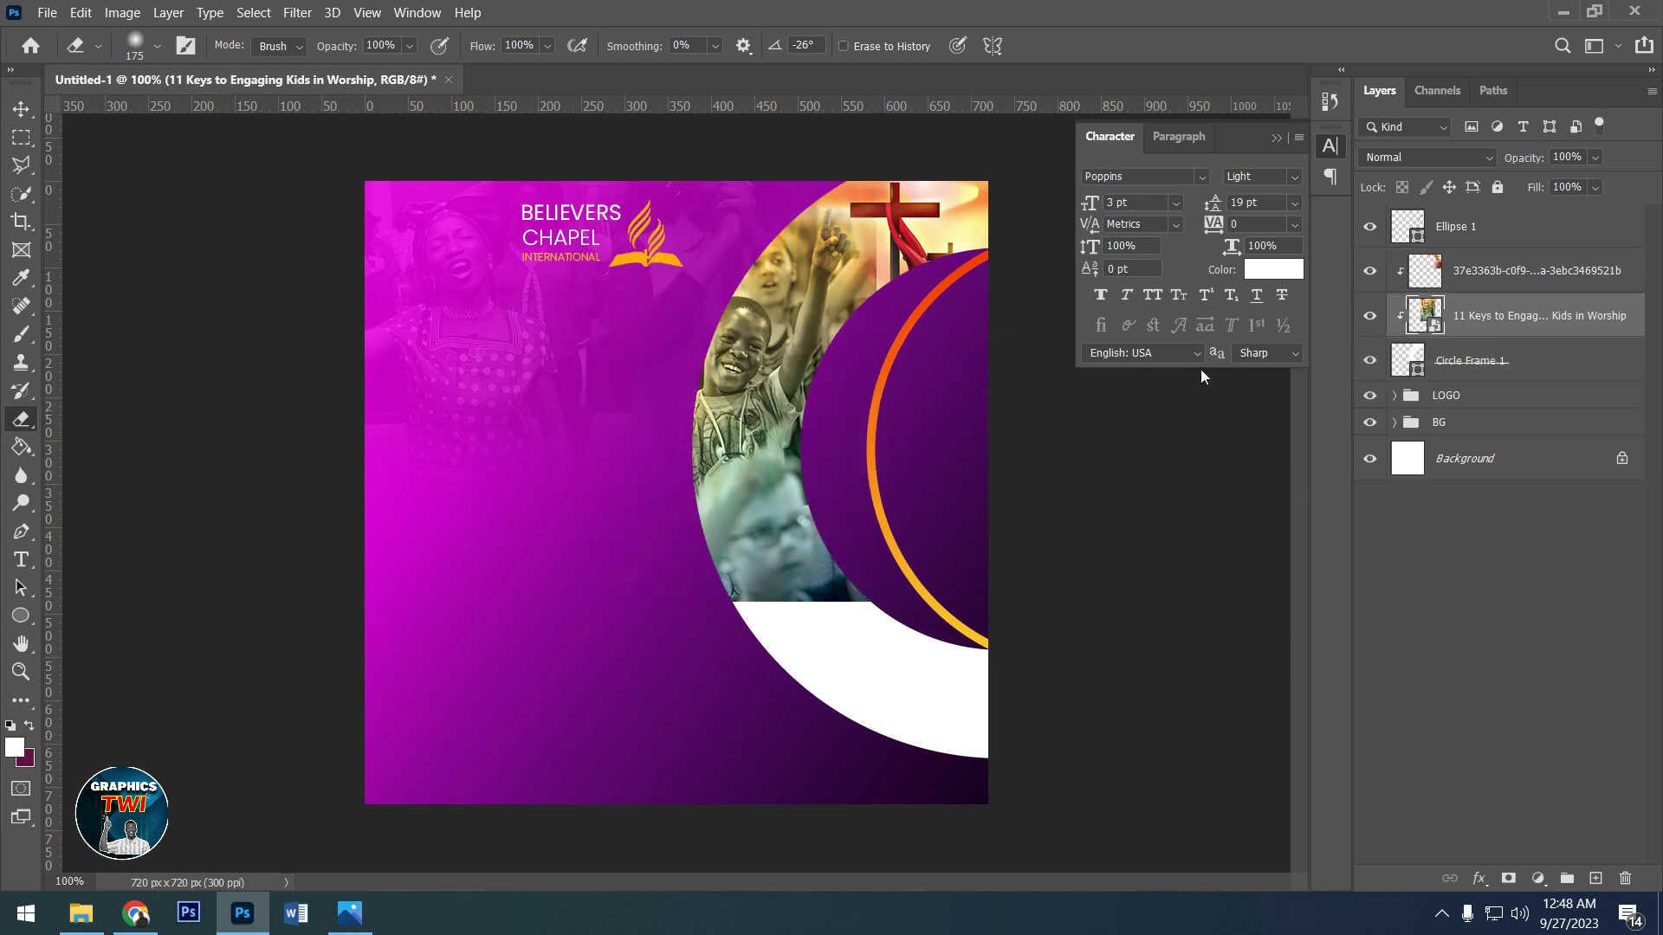
pyautogui.rightClick(1471, 329)
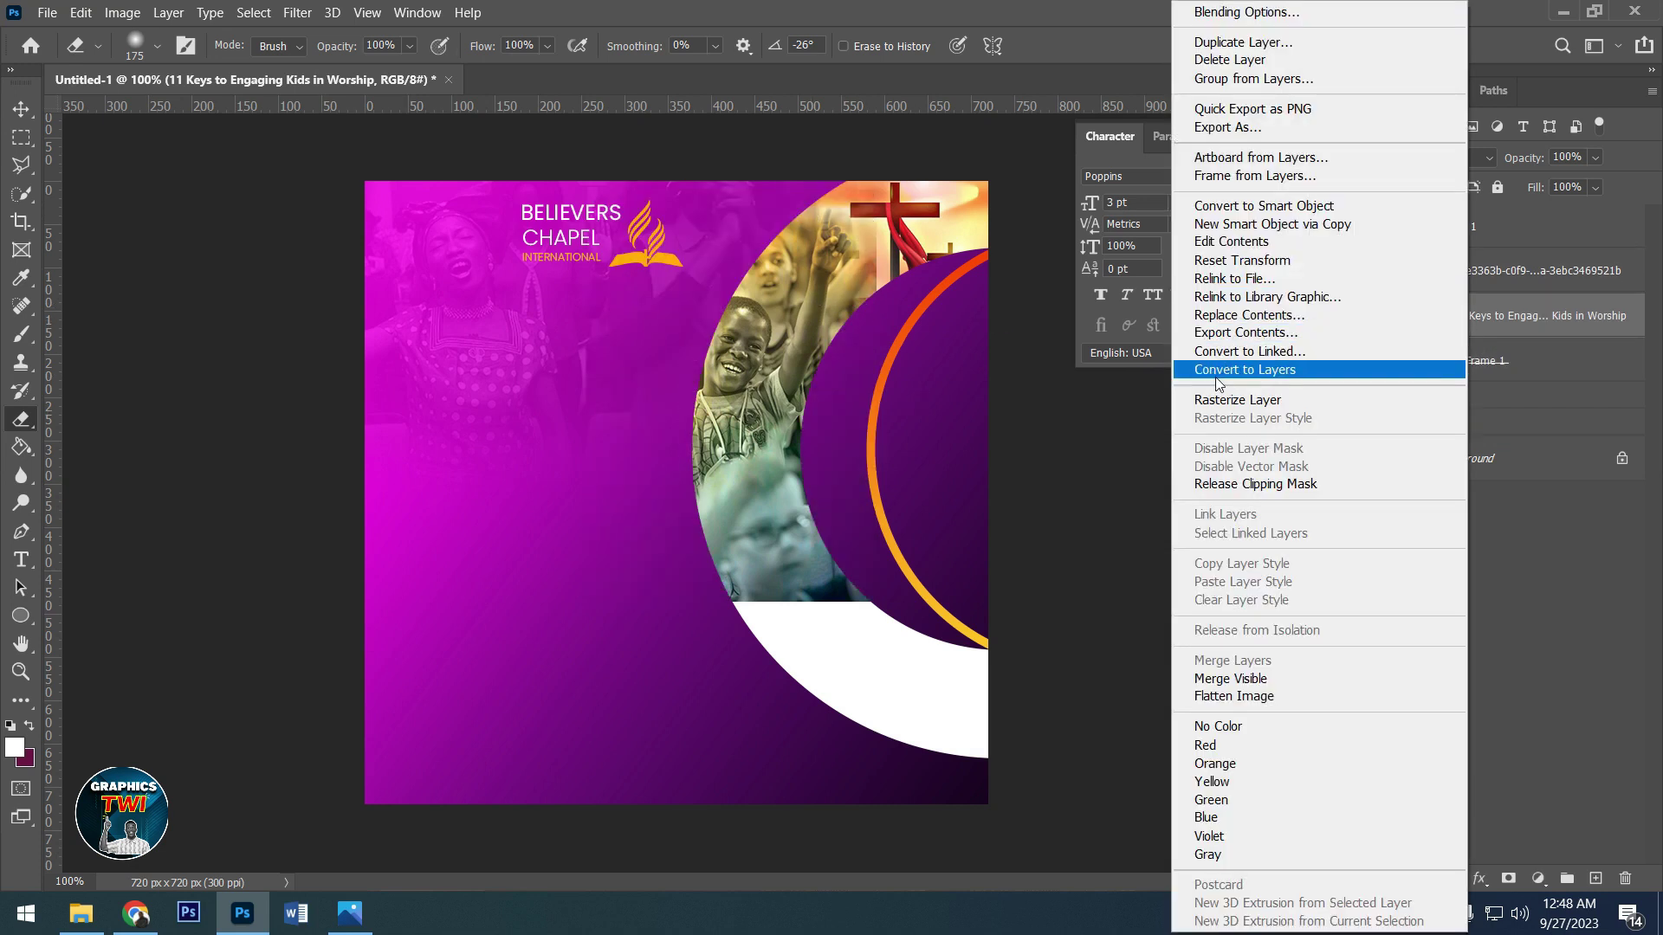
pyautogui.click(1223, 394)
pyautogui.moveTo(847, 329); pyautogui.dragTo(853, 199)
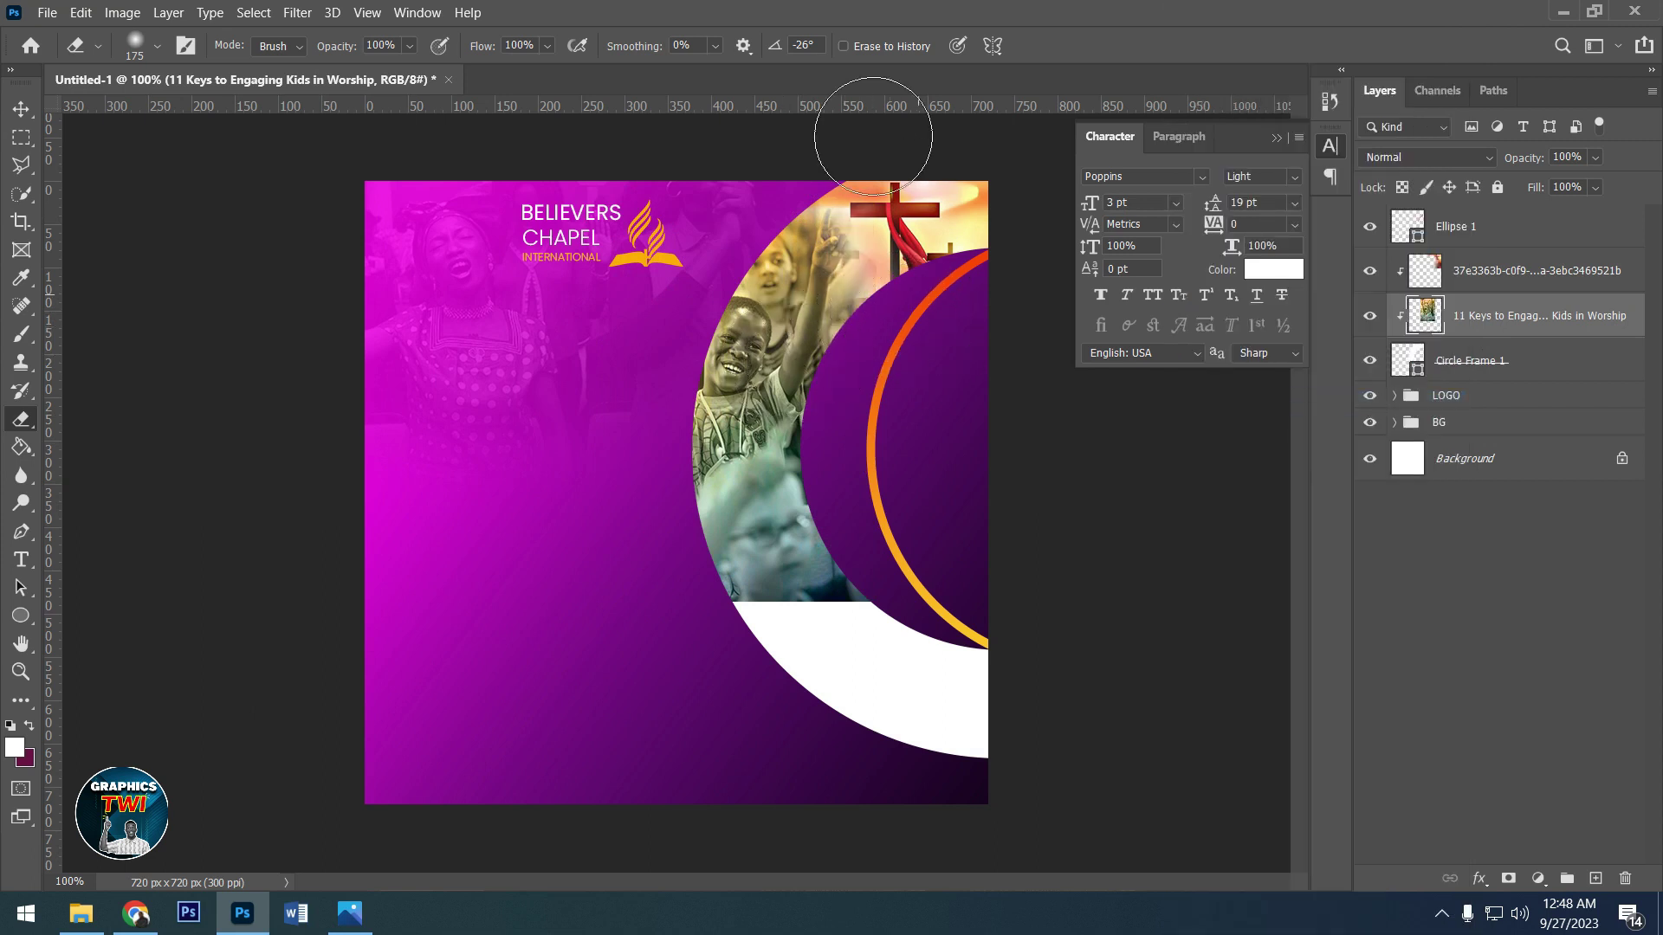
pyautogui.moveTo(836, 554)
pyautogui.mouseDown()
pyautogui.moveTo(891, 563)
pyautogui.moveTo(681, 544)
pyautogui.moveTo(639, 476)
pyautogui.mouseUp()
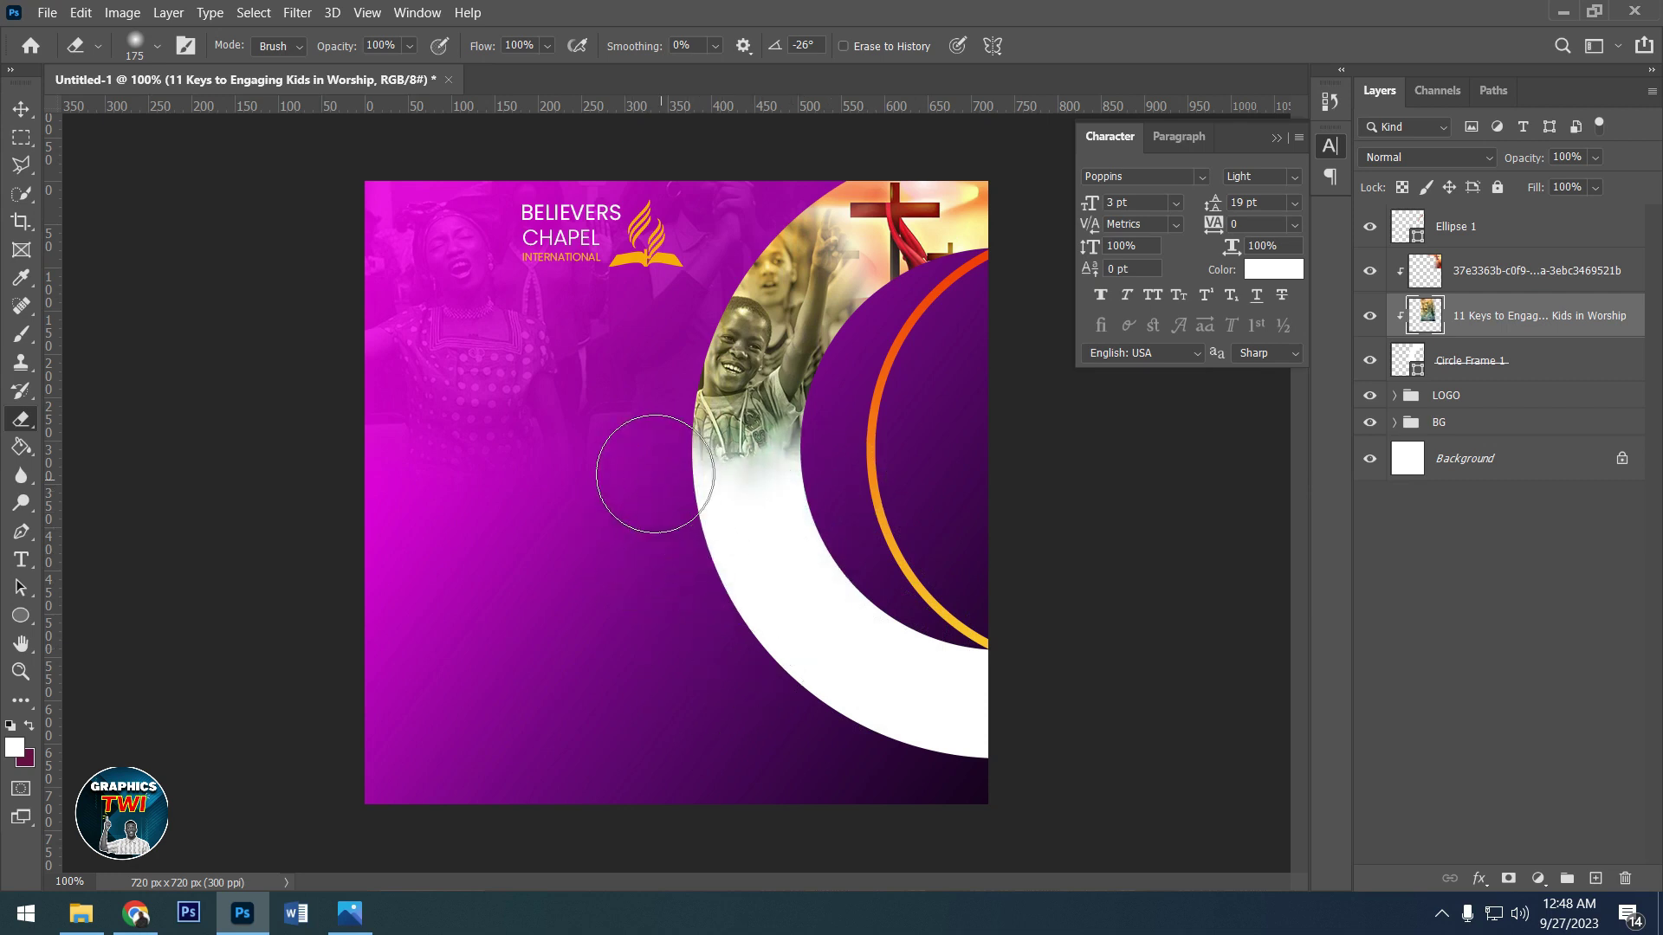
# - Place the 12HORASDEORAÇÃO-28_05_22 photo on the flyer and flip it horizontally
pyautogui.click(81, 913)
pyautogui.click(1193, 241)
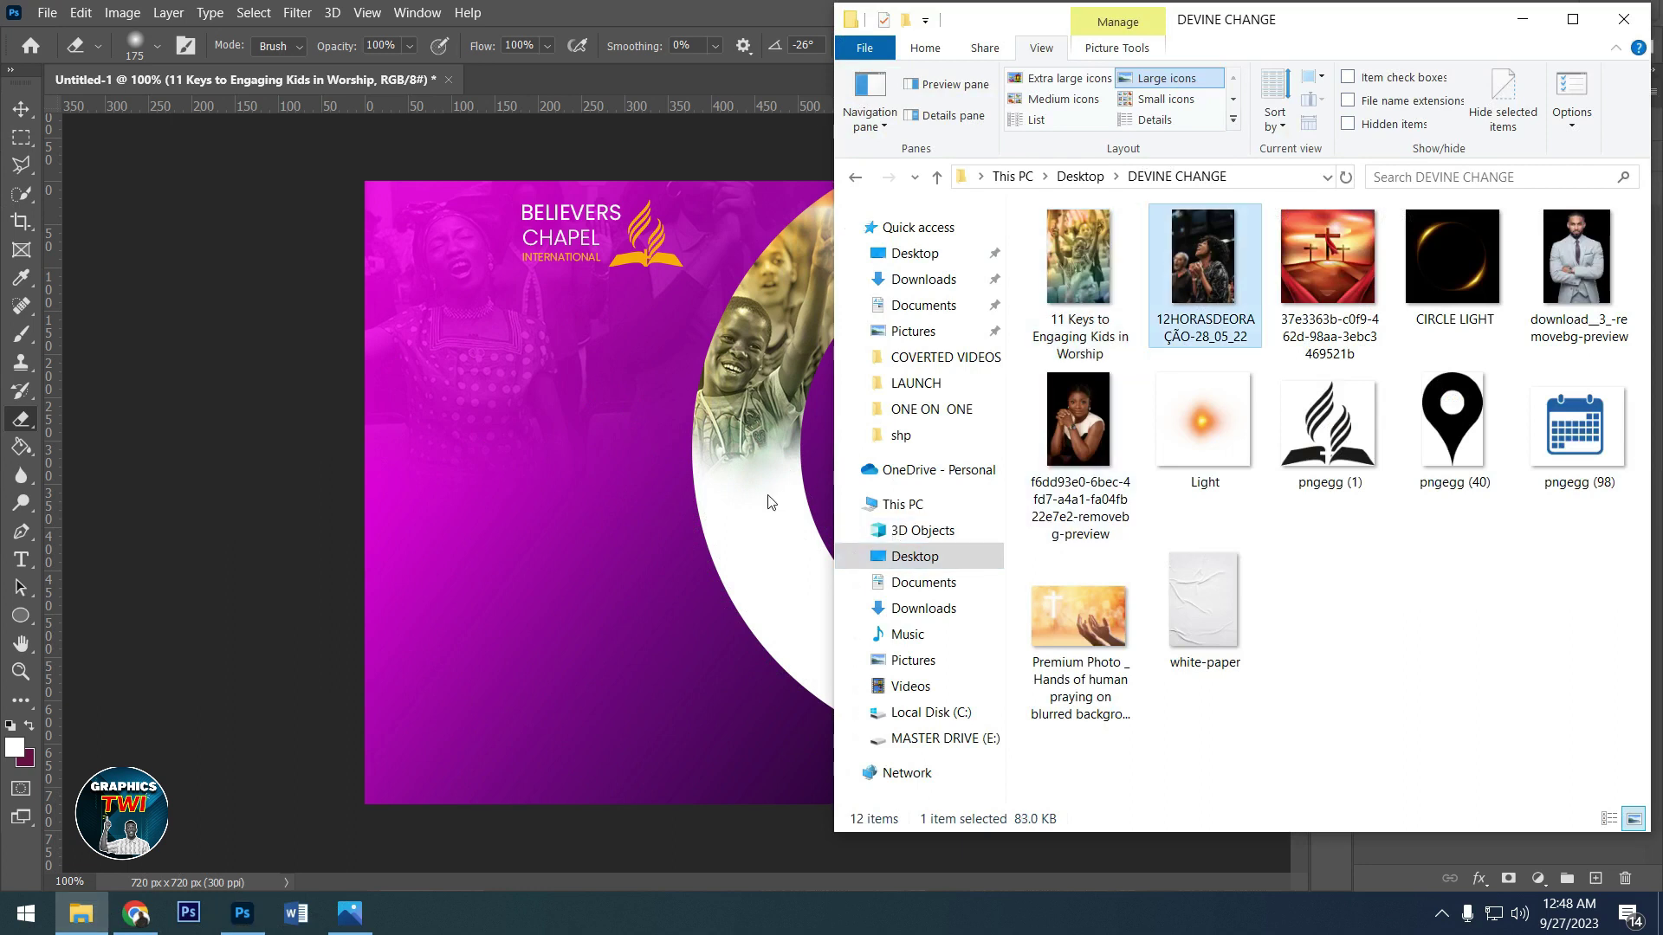
pyautogui.moveTo(745, 661); pyautogui.dragTo(746, 642)
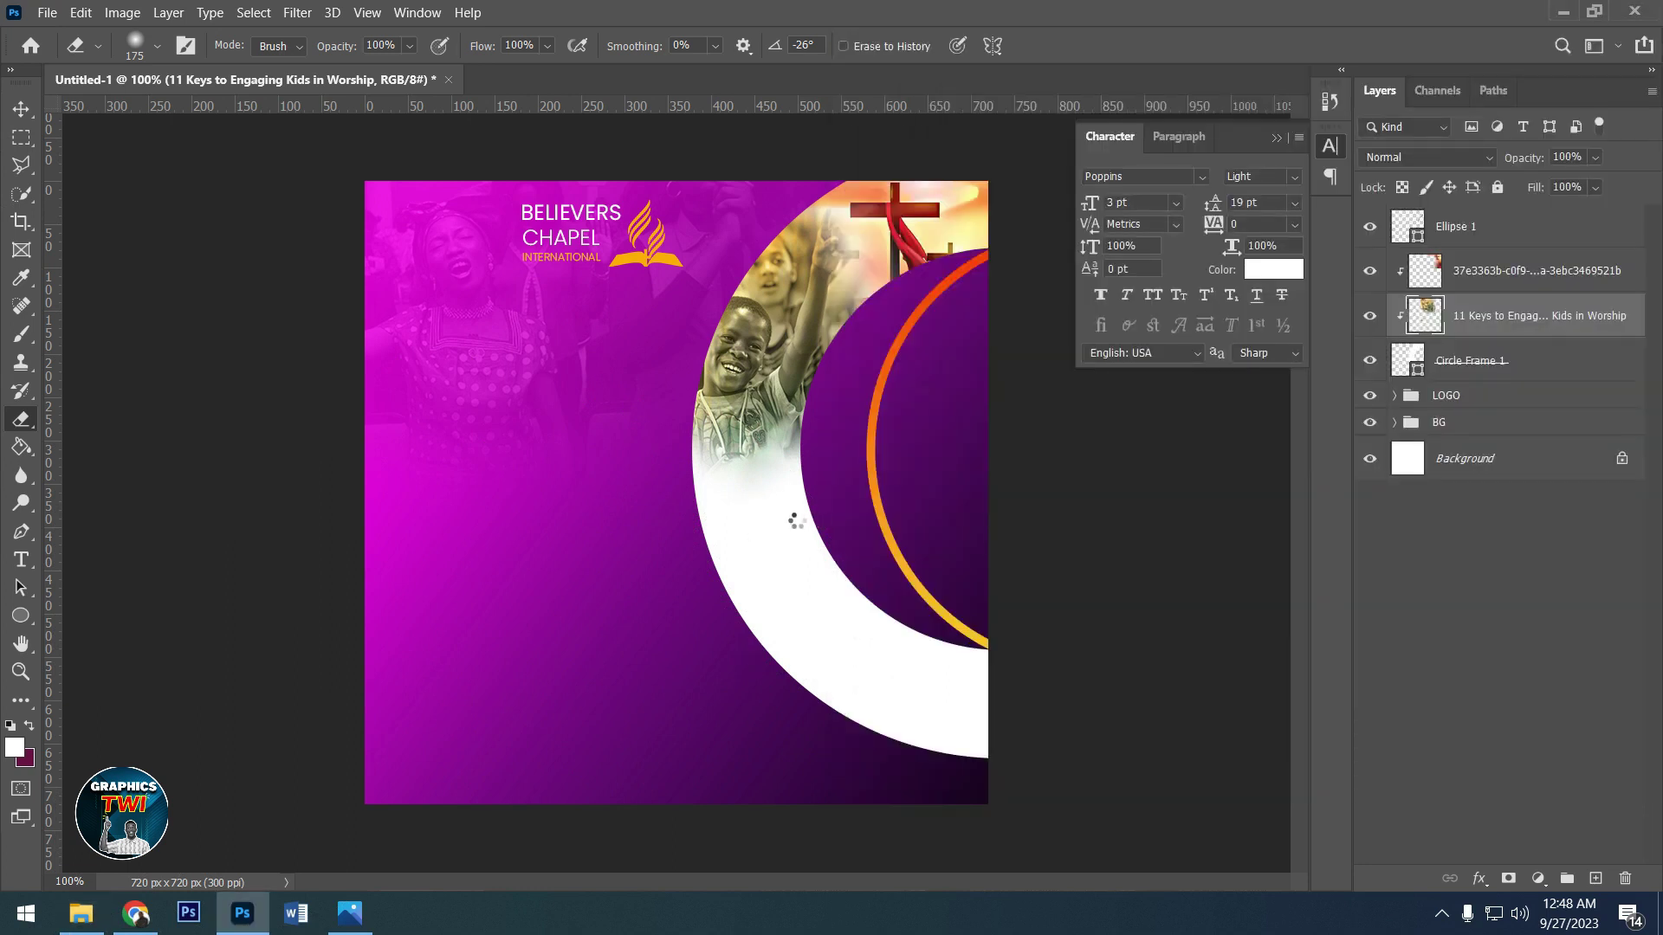
pyautogui.rightClick(760, 521)
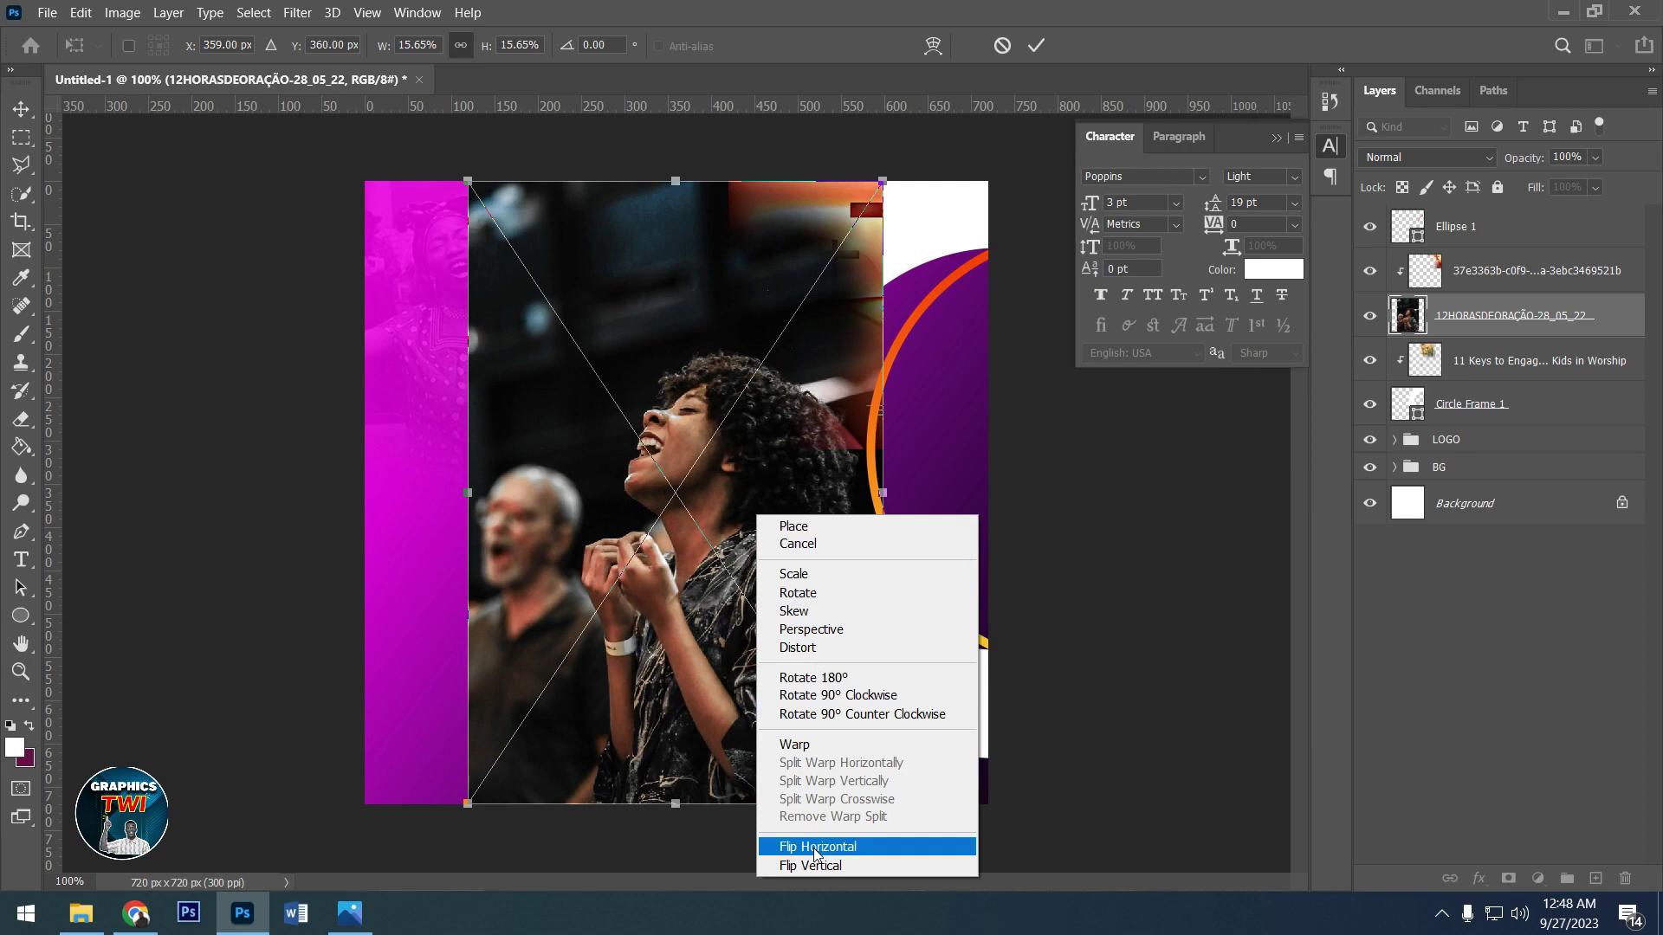
pyautogui.click(818, 846)
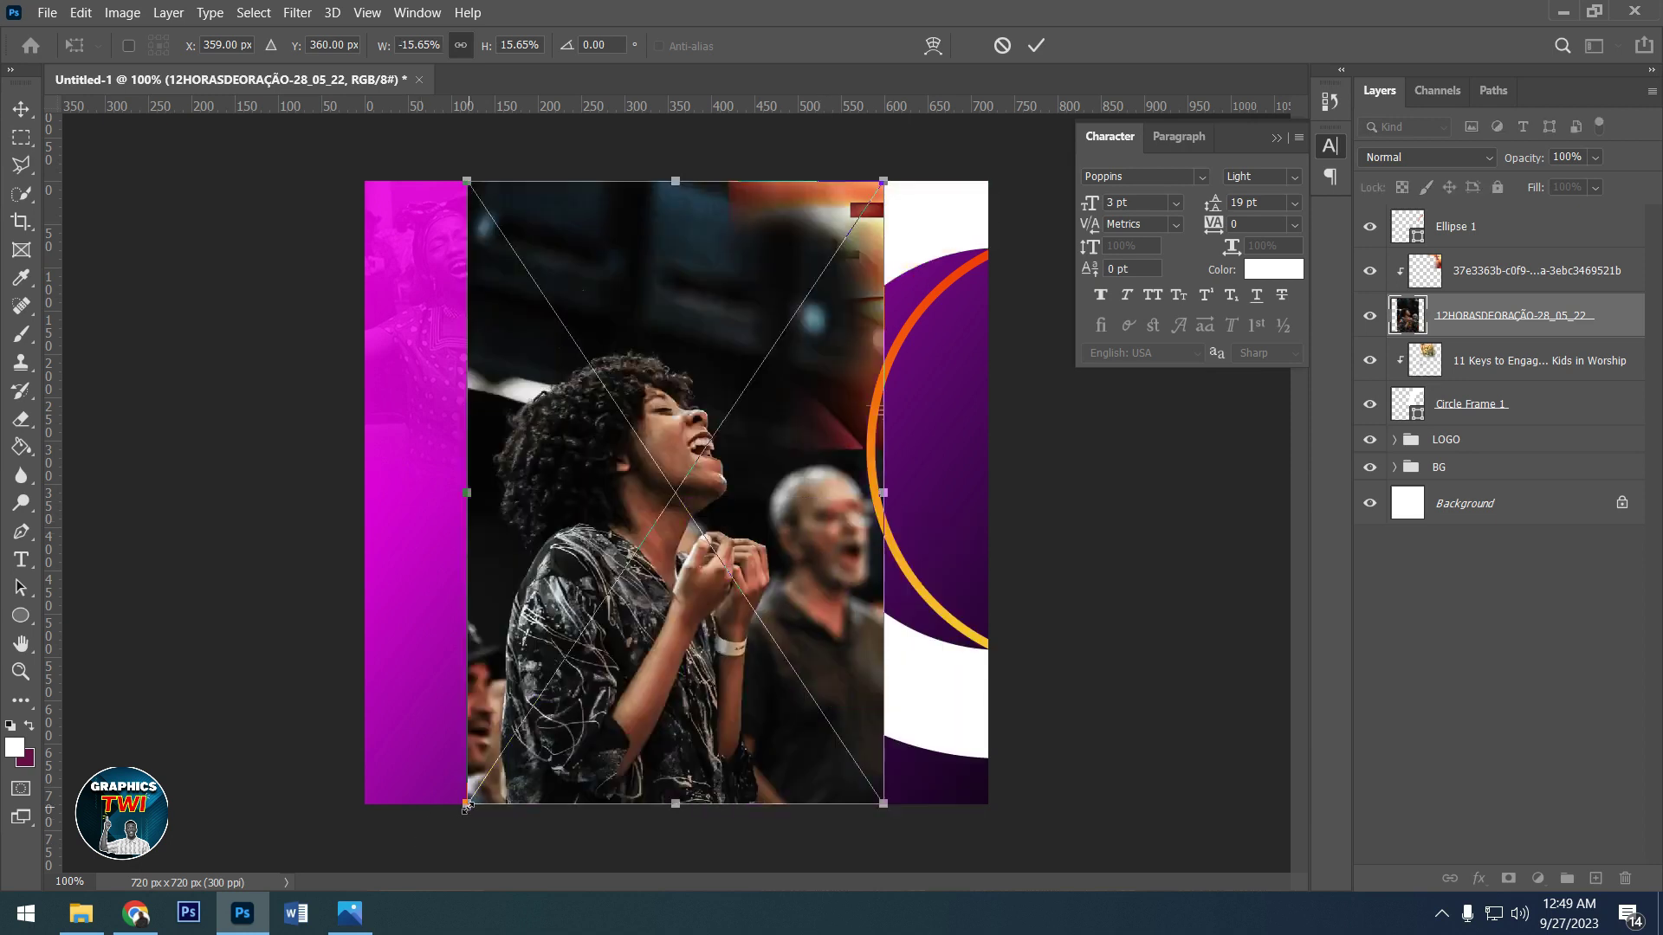
# - Shrink and position the woman's photo, then stack it above the crowd photo
pyautogui.moveTo(466, 806); pyautogui.dragTo(650, 644)
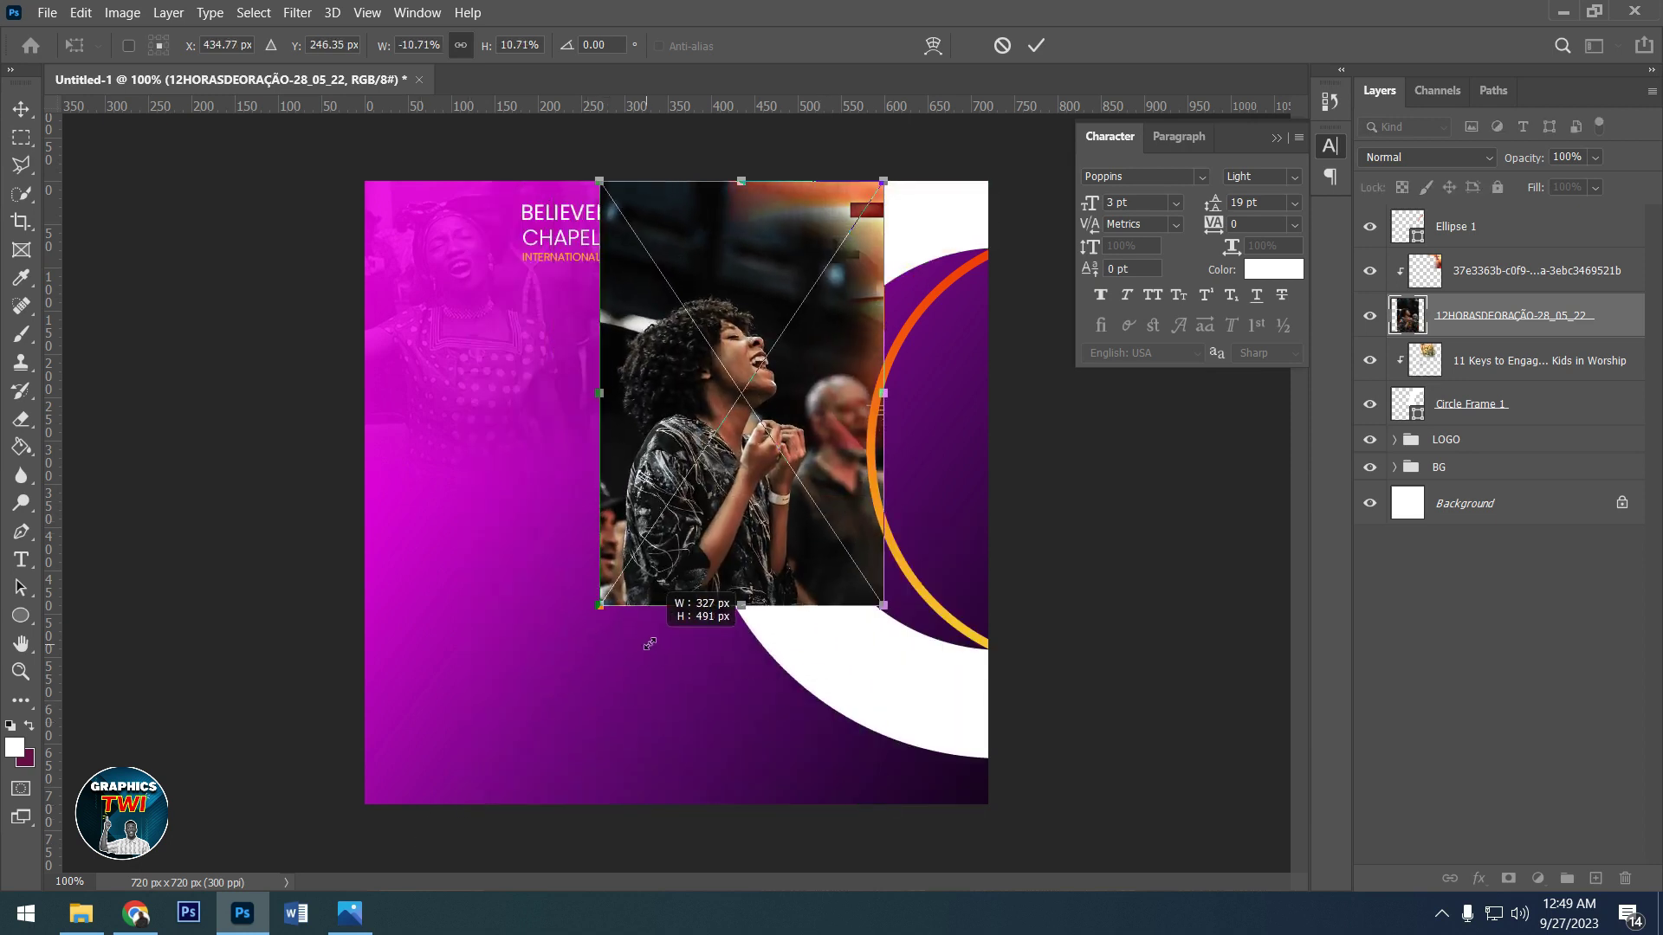
pyautogui.moveTo(728, 472); pyautogui.dragTo(774, 587)
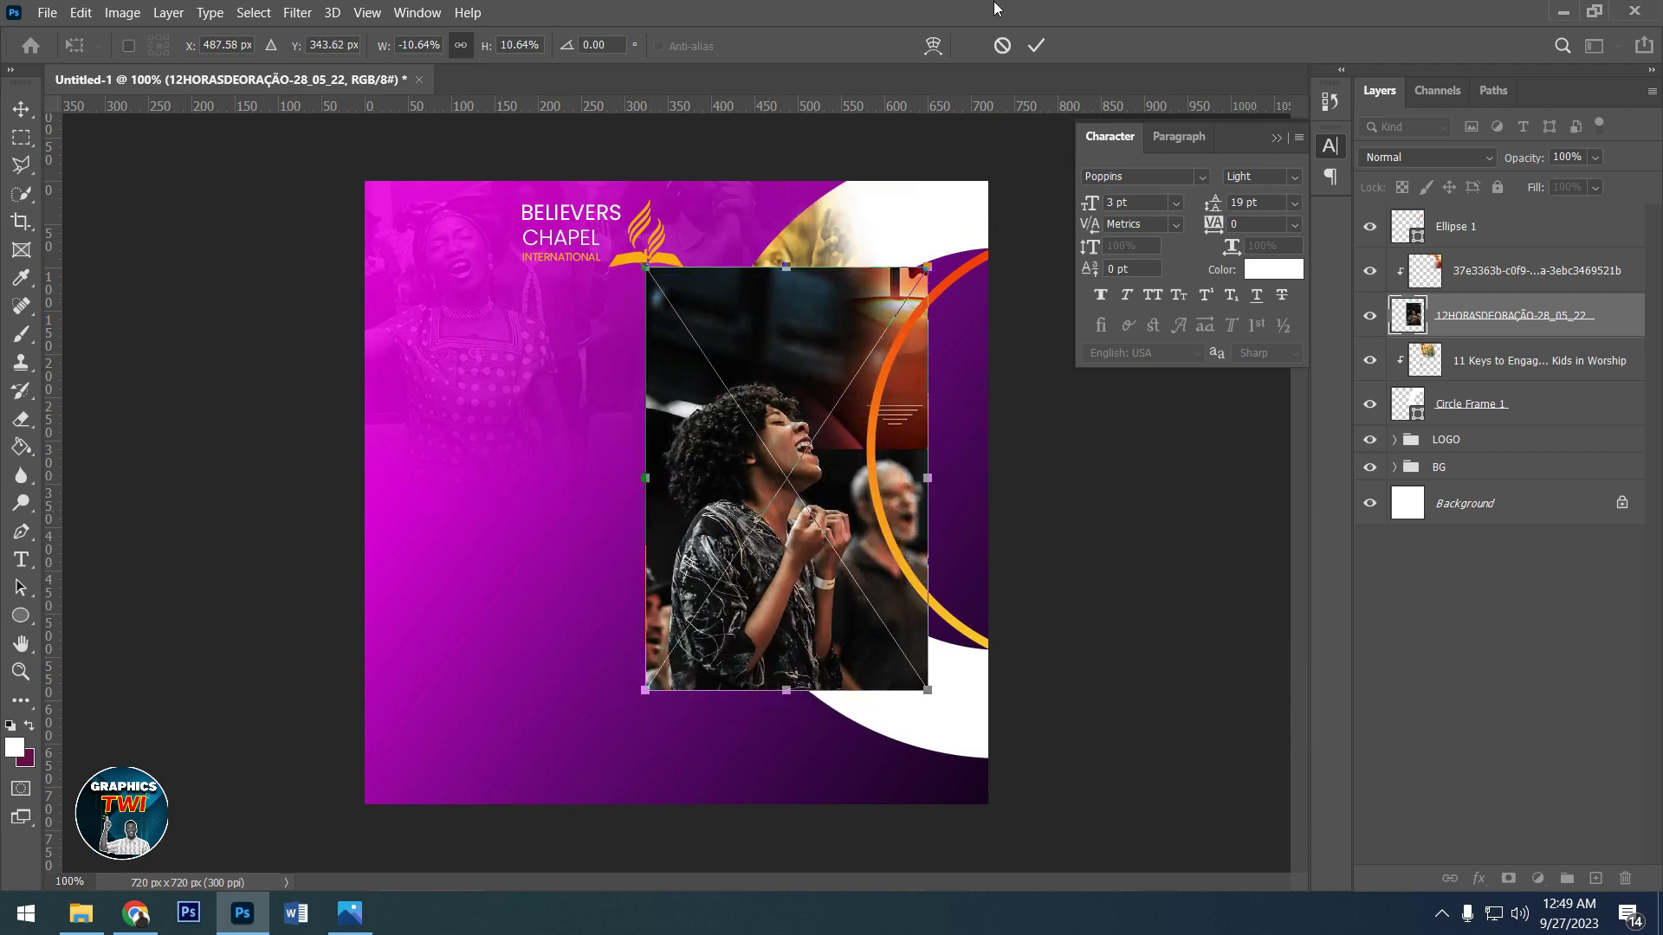
pyautogui.click(1036, 45)
pyautogui.press('e')
pyautogui.moveTo(1508, 315); pyautogui.dragTo(1508, 384)
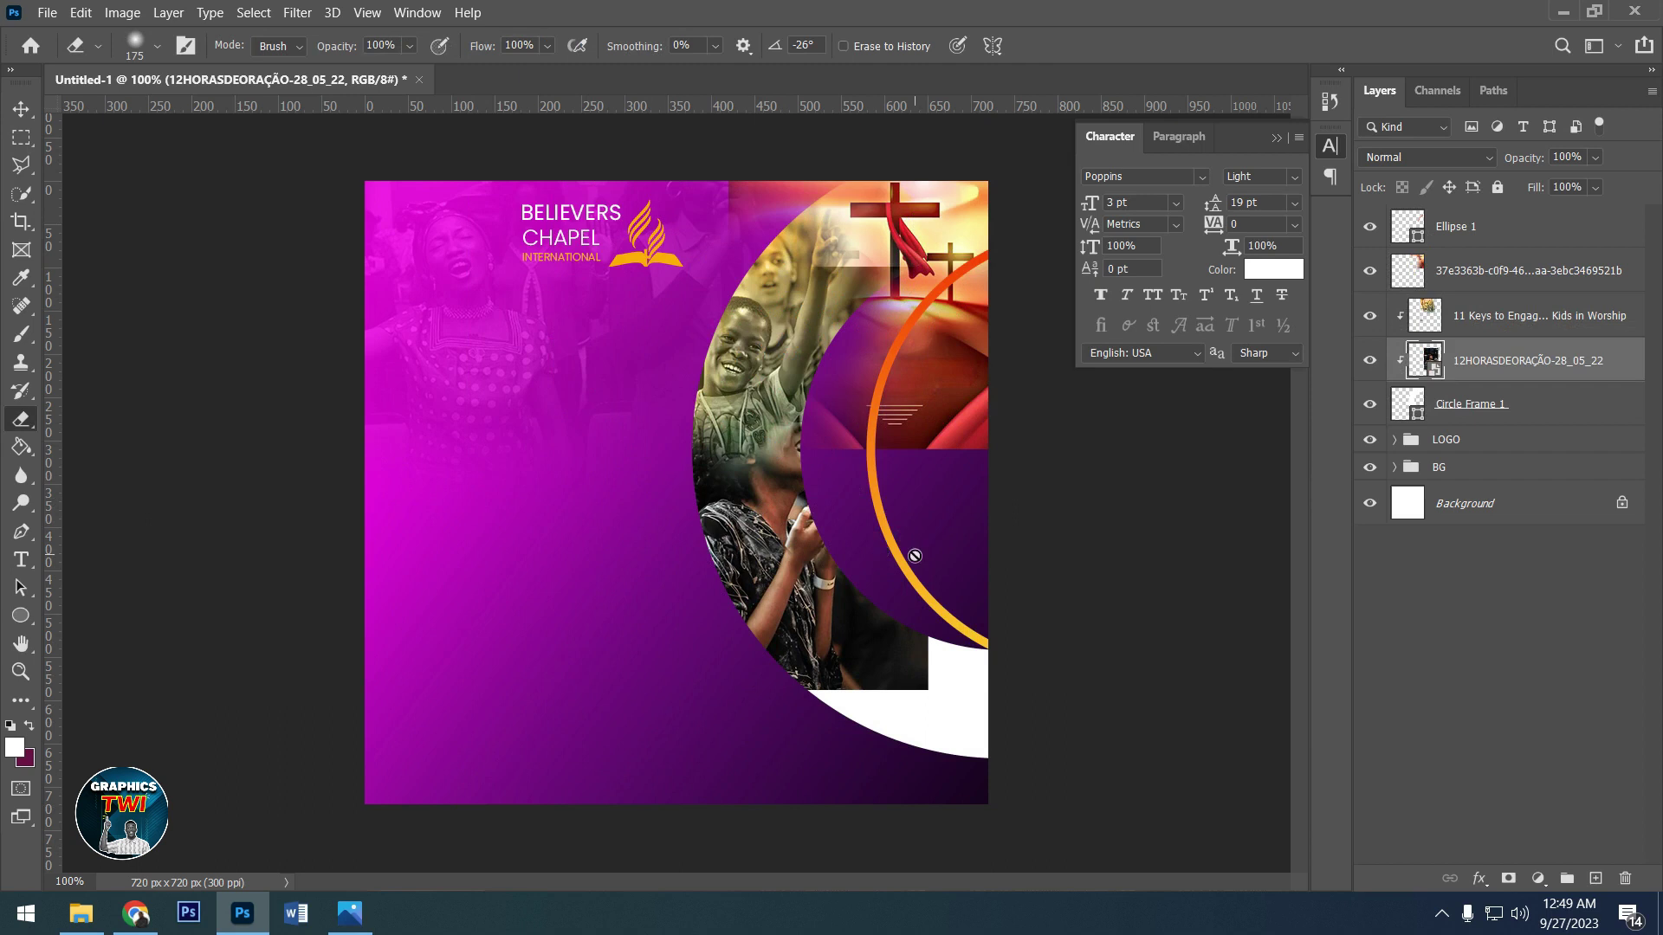
pyautogui.moveTo(1479, 359); pyautogui.dragTo(1479, 303)
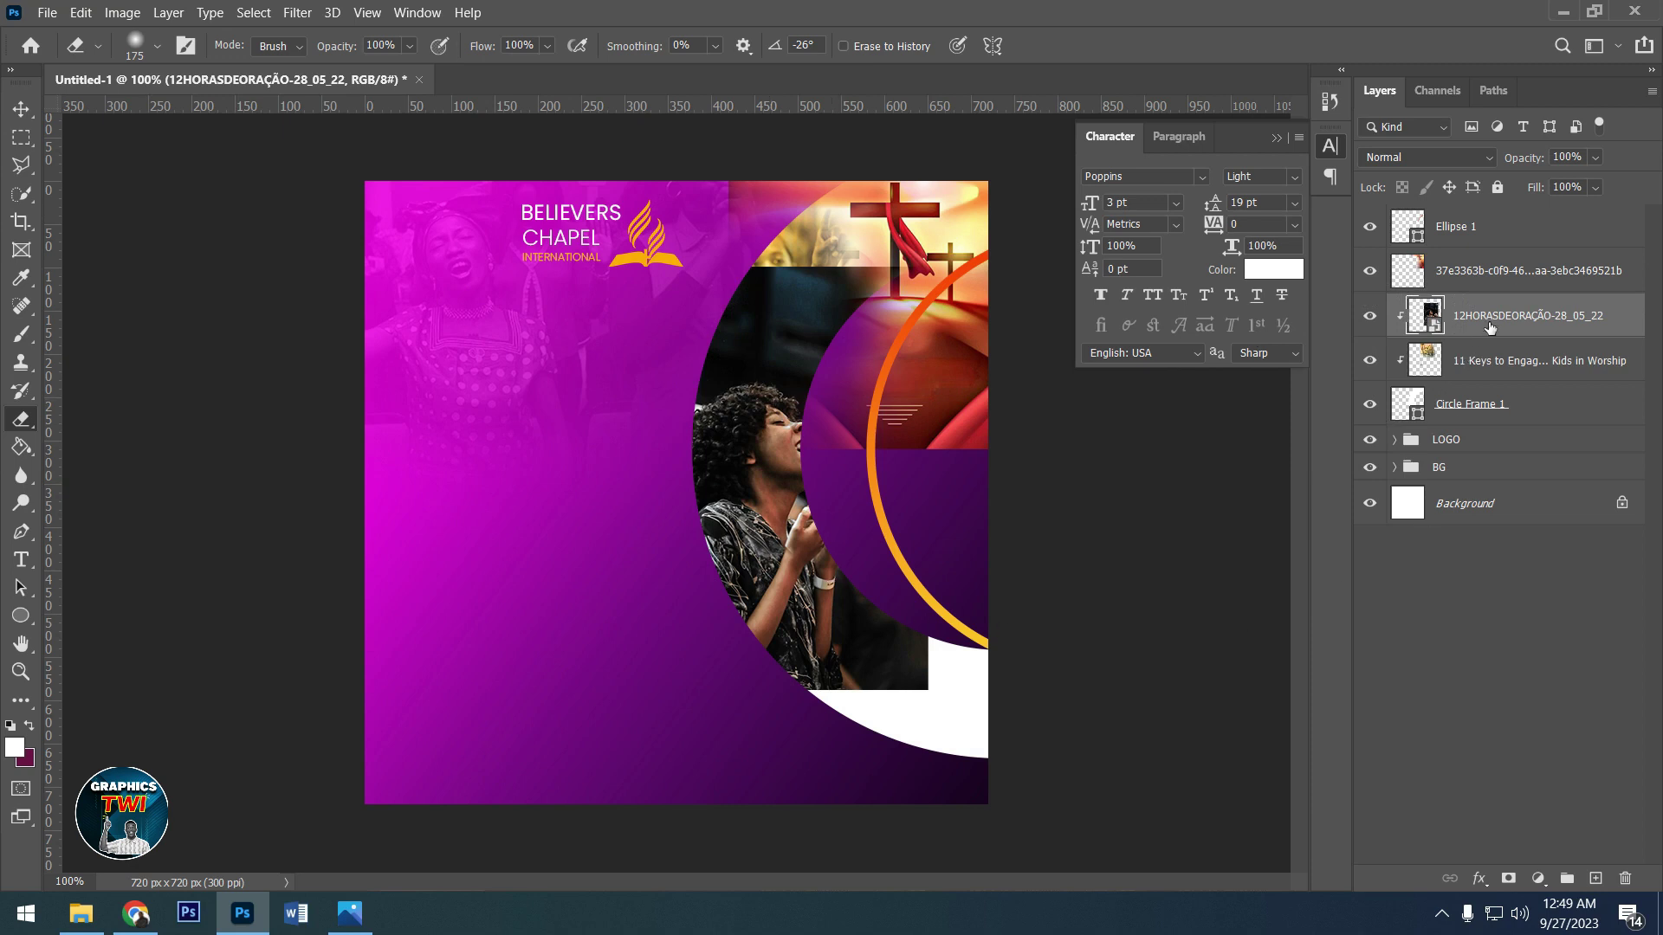
# - Rasterize the woman's photo layer and erase its top edge
pyautogui.rightClick(1490, 326)
pyautogui.click(1247, 400)
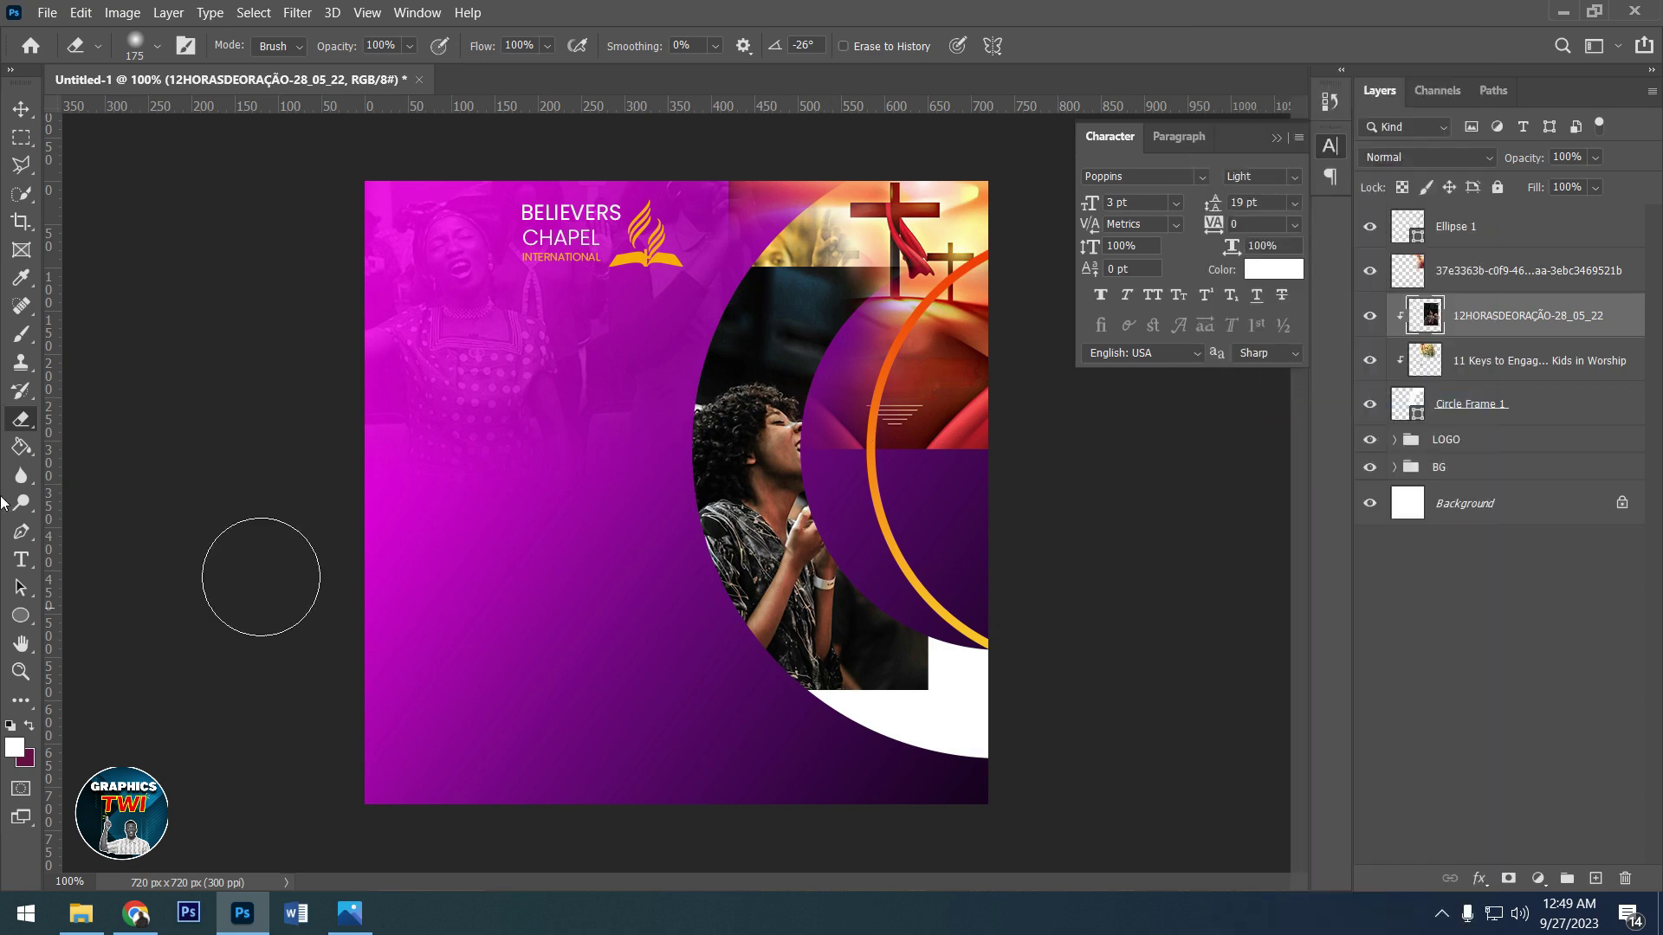
pyautogui.moveTo(866, 294); pyautogui.dragTo(745, 347)
pyautogui.moveTo(809, 289); pyautogui.dragTo(679, 266)
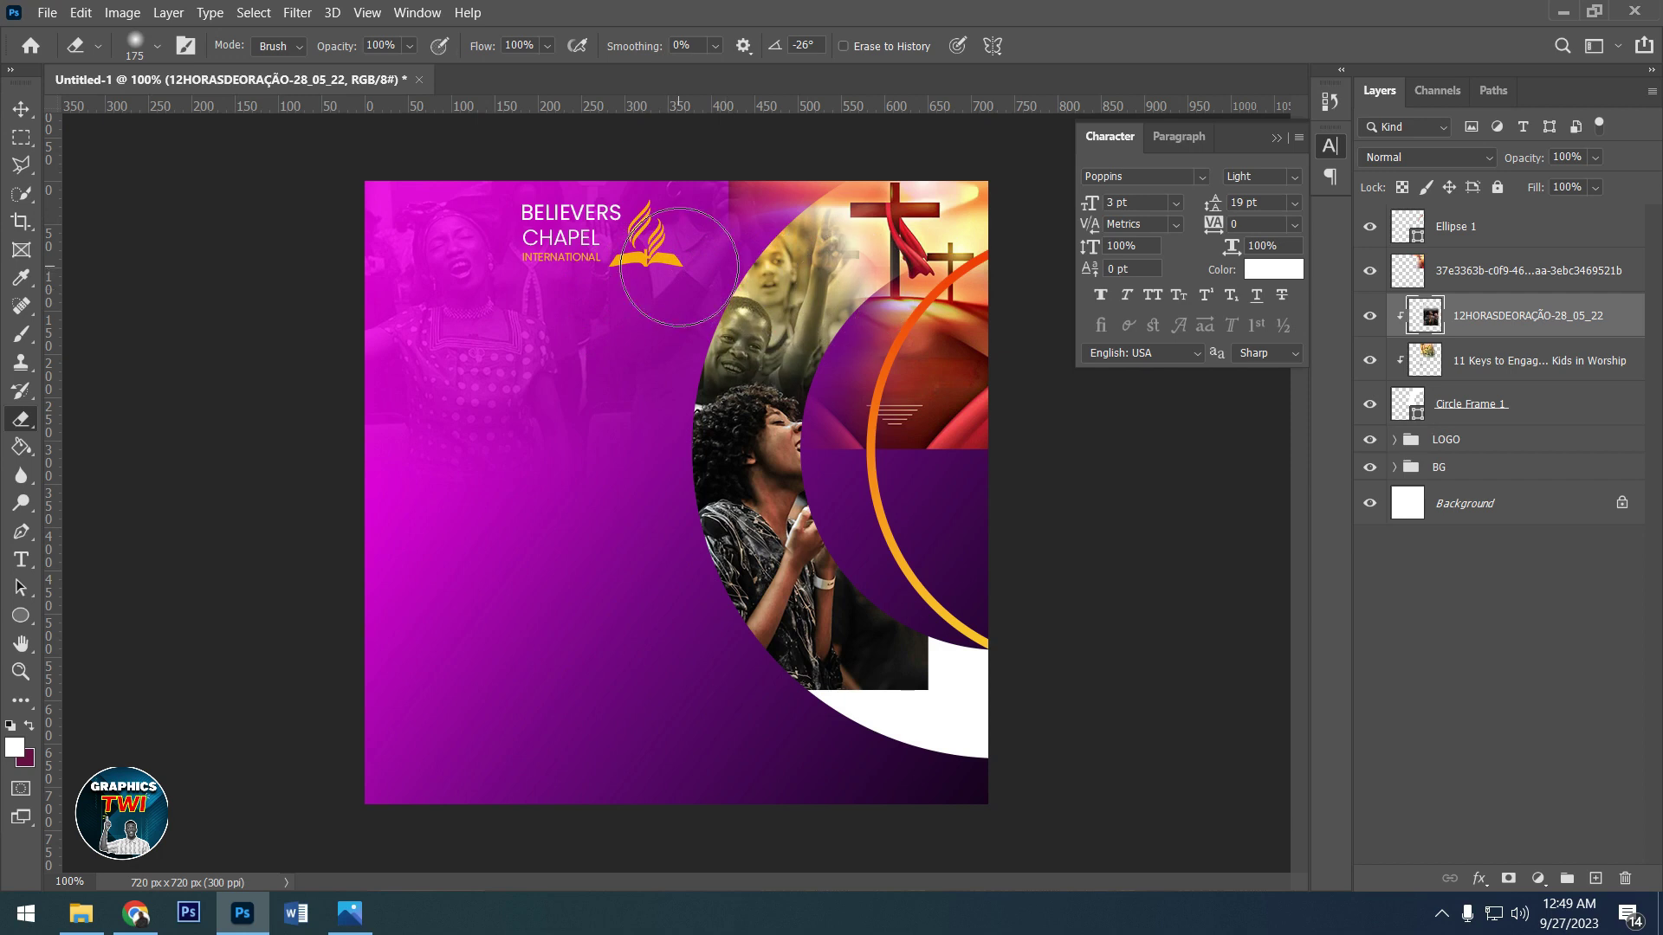
pyautogui.hotkey('ctrl', 'z')
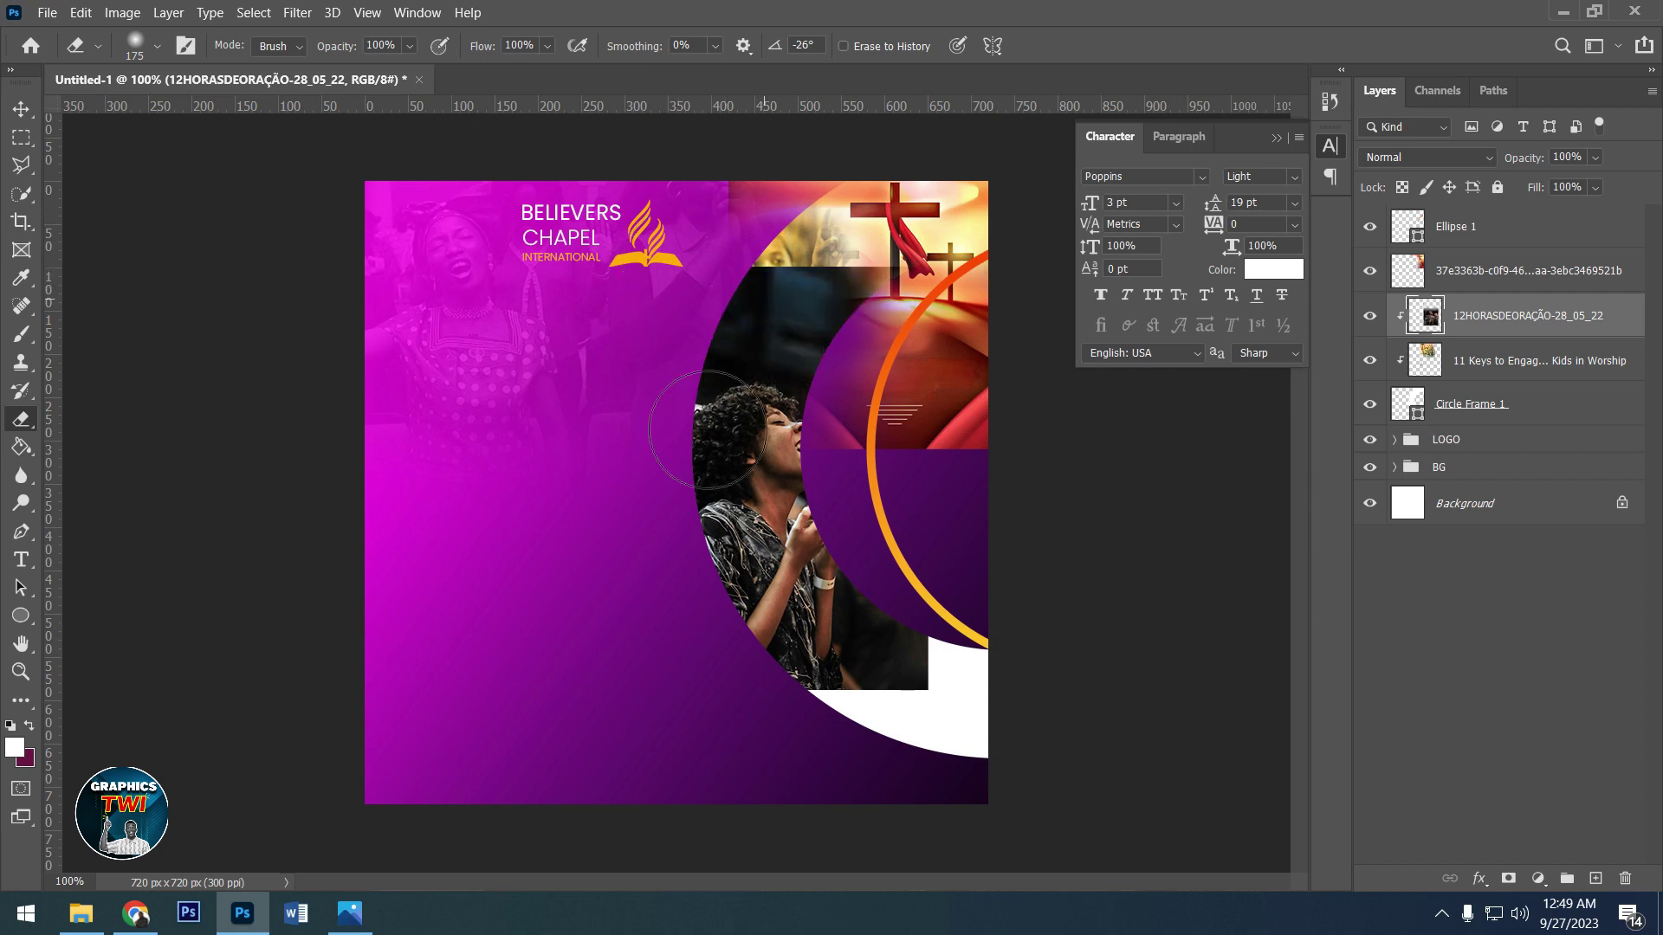
# - Erase the woman's photo edge to reveal the crowd and reposition it inside the circle
pyautogui.press('v')
pyautogui.moveTo(763, 535)
pyautogui.mouseDown()
pyautogui.moveTo(793, 589)
pyautogui.moveTo(789, 559)
pyautogui.mouseUp()
pyautogui.click(20, 419)
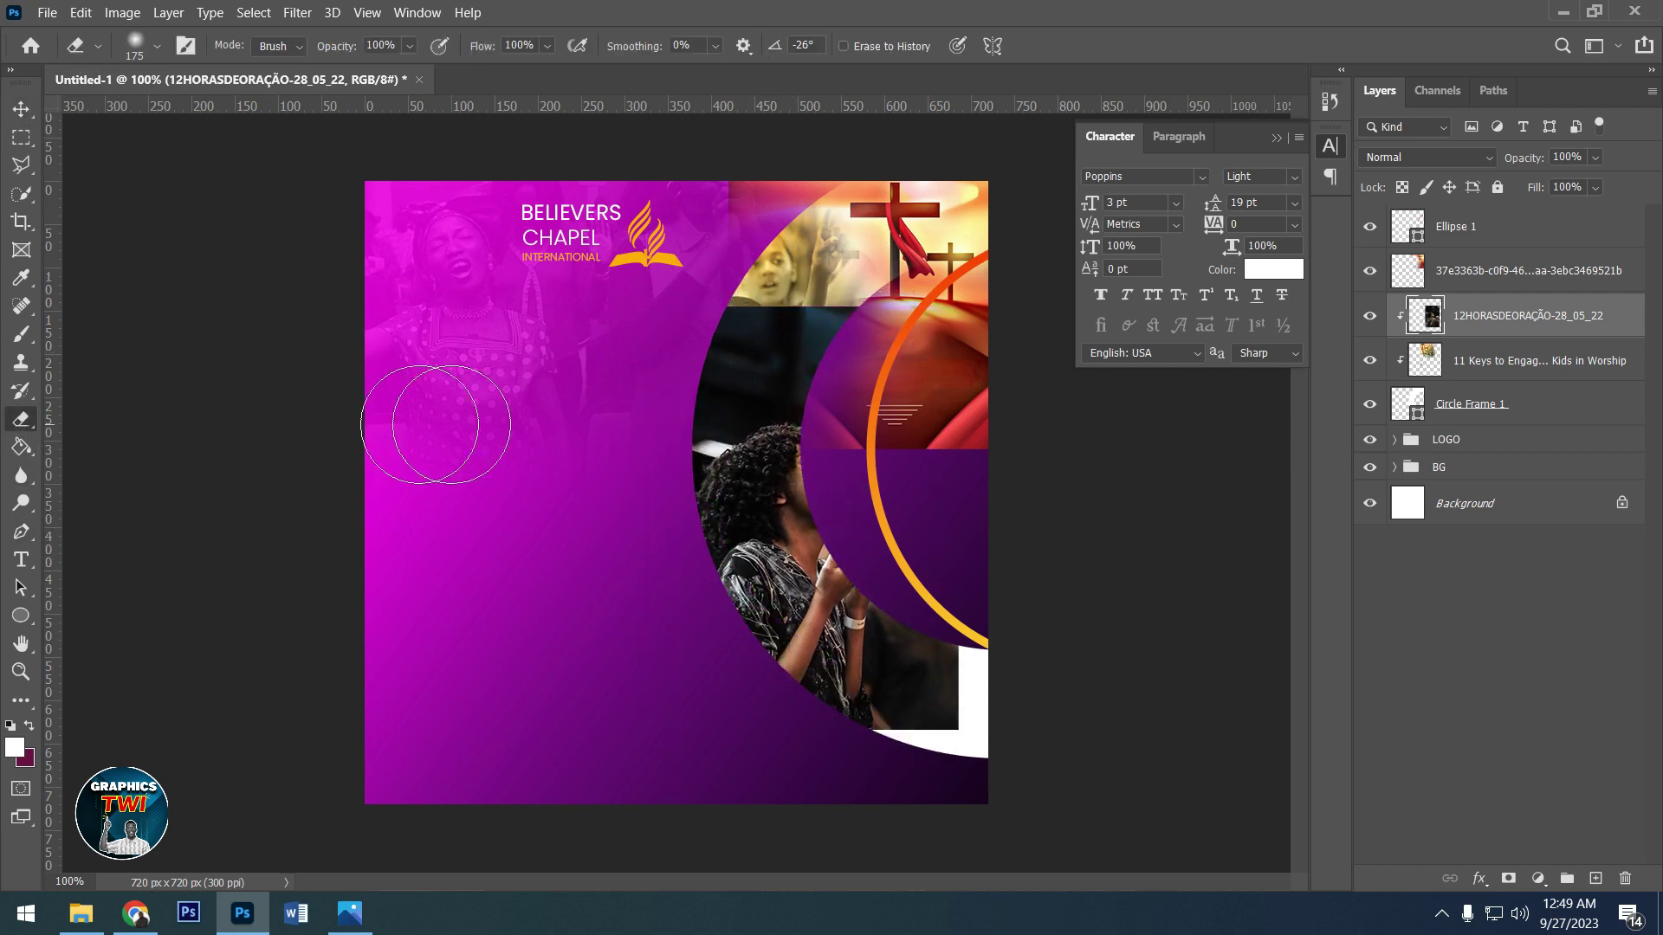
pyautogui.moveTo(797, 351)
pyautogui.mouseDown()
pyautogui.moveTo(634, 298)
pyautogui.moveTo(727, 346)
pyautogui.moveTo(693, 336)
pyautogui.mouseUp()
pyautogui.click(21, 109)
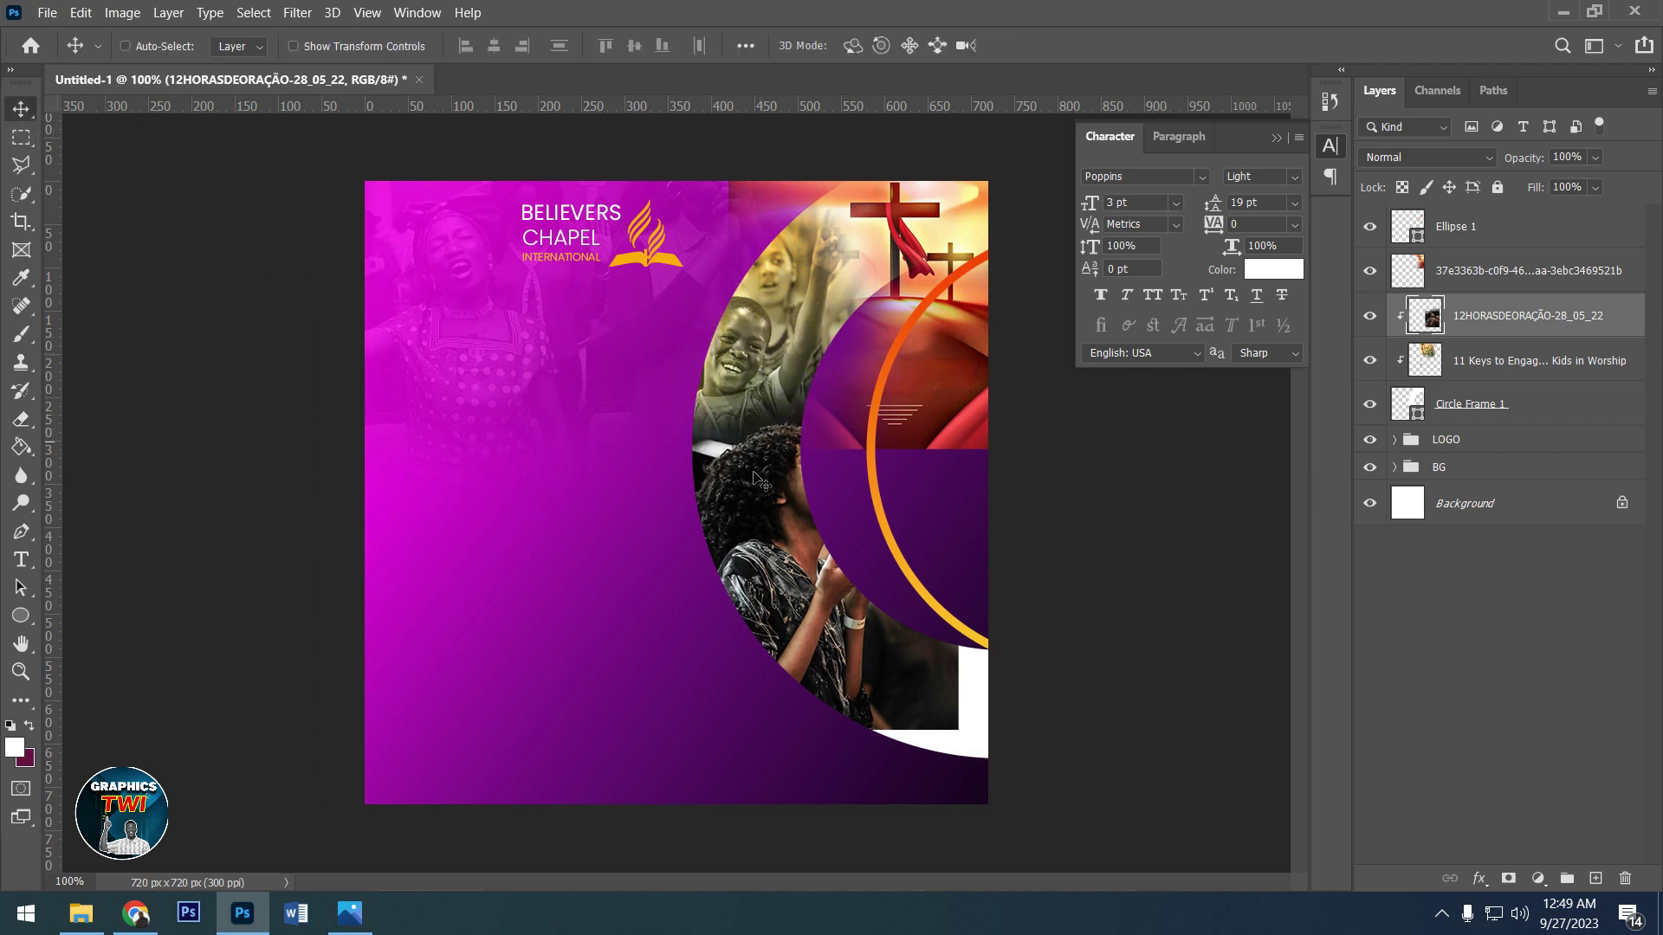
pyautogui.moveTo(770, 488); pyautogui.dragTo(750, 543)
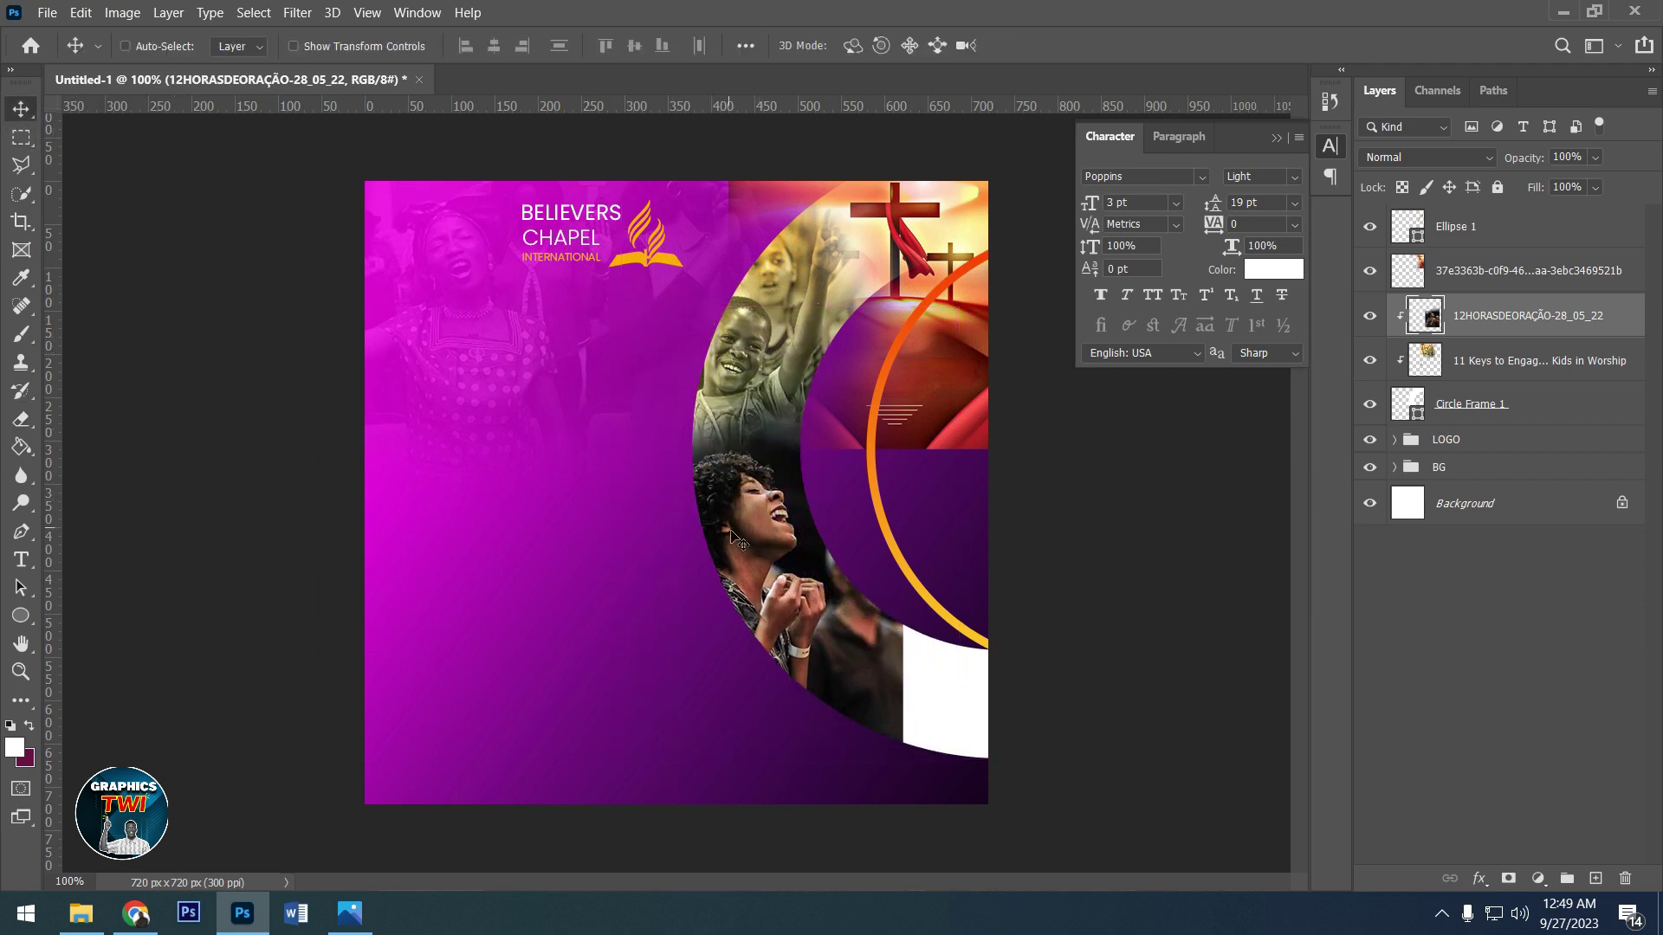
pyautogui.moveTo(750, 543); pyautogui.dragTo(762, 551)
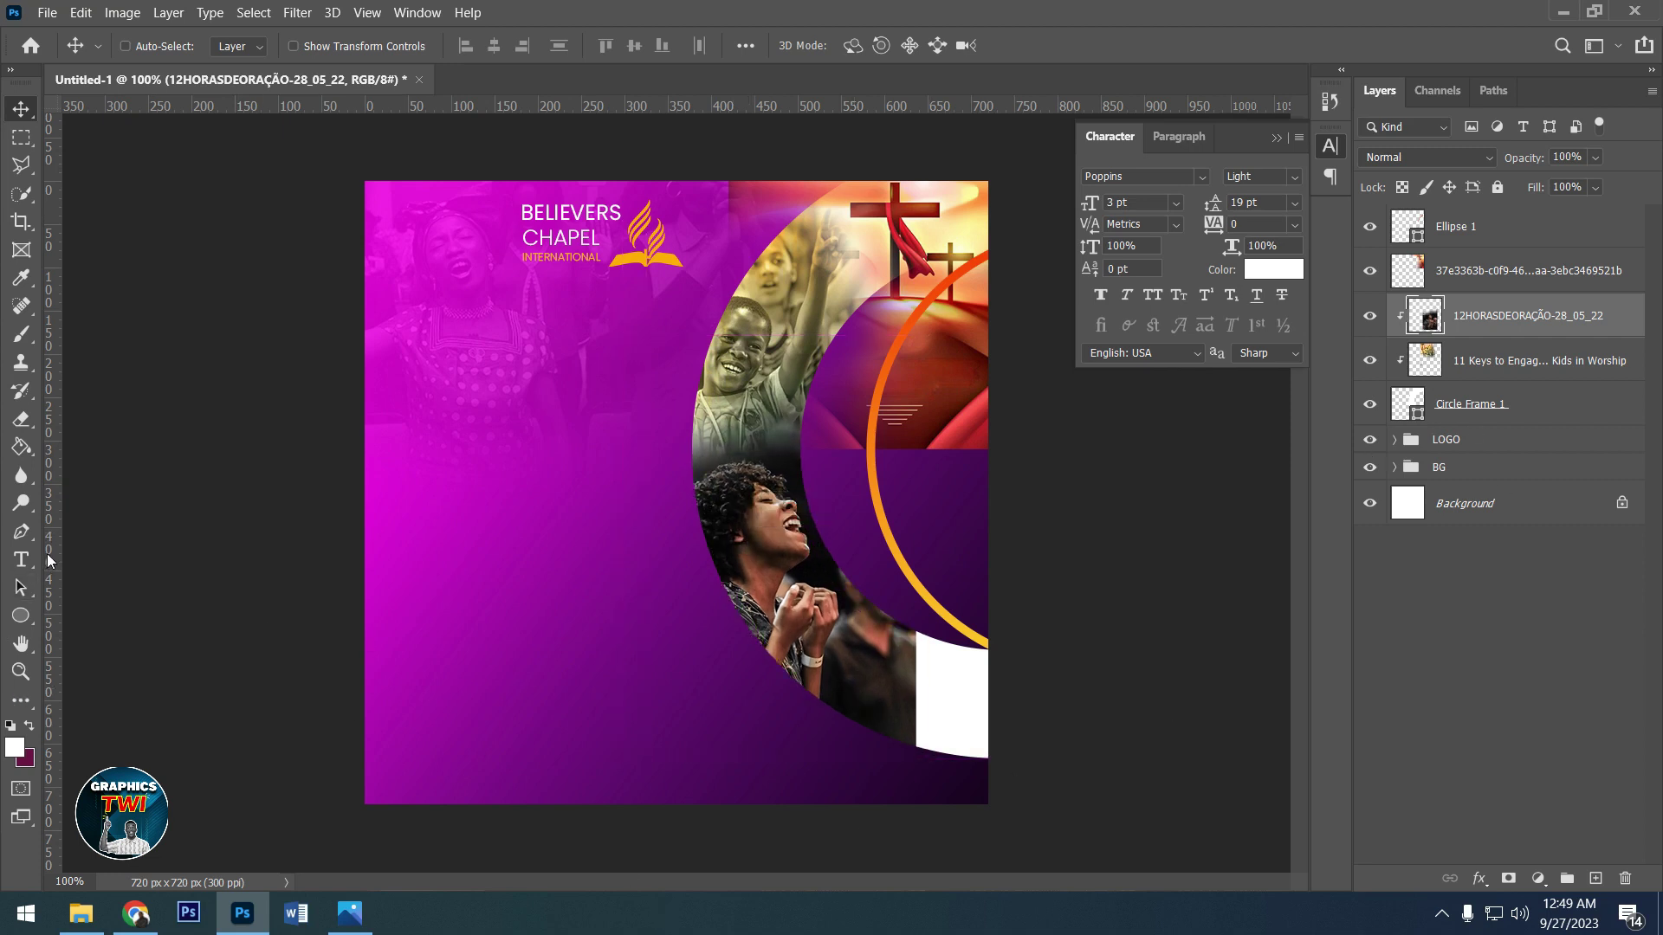
# - Erase the lower-right part of the woman's photo and bring up the DEVINE CHANGE folder
pyautogui.click(21, 419)
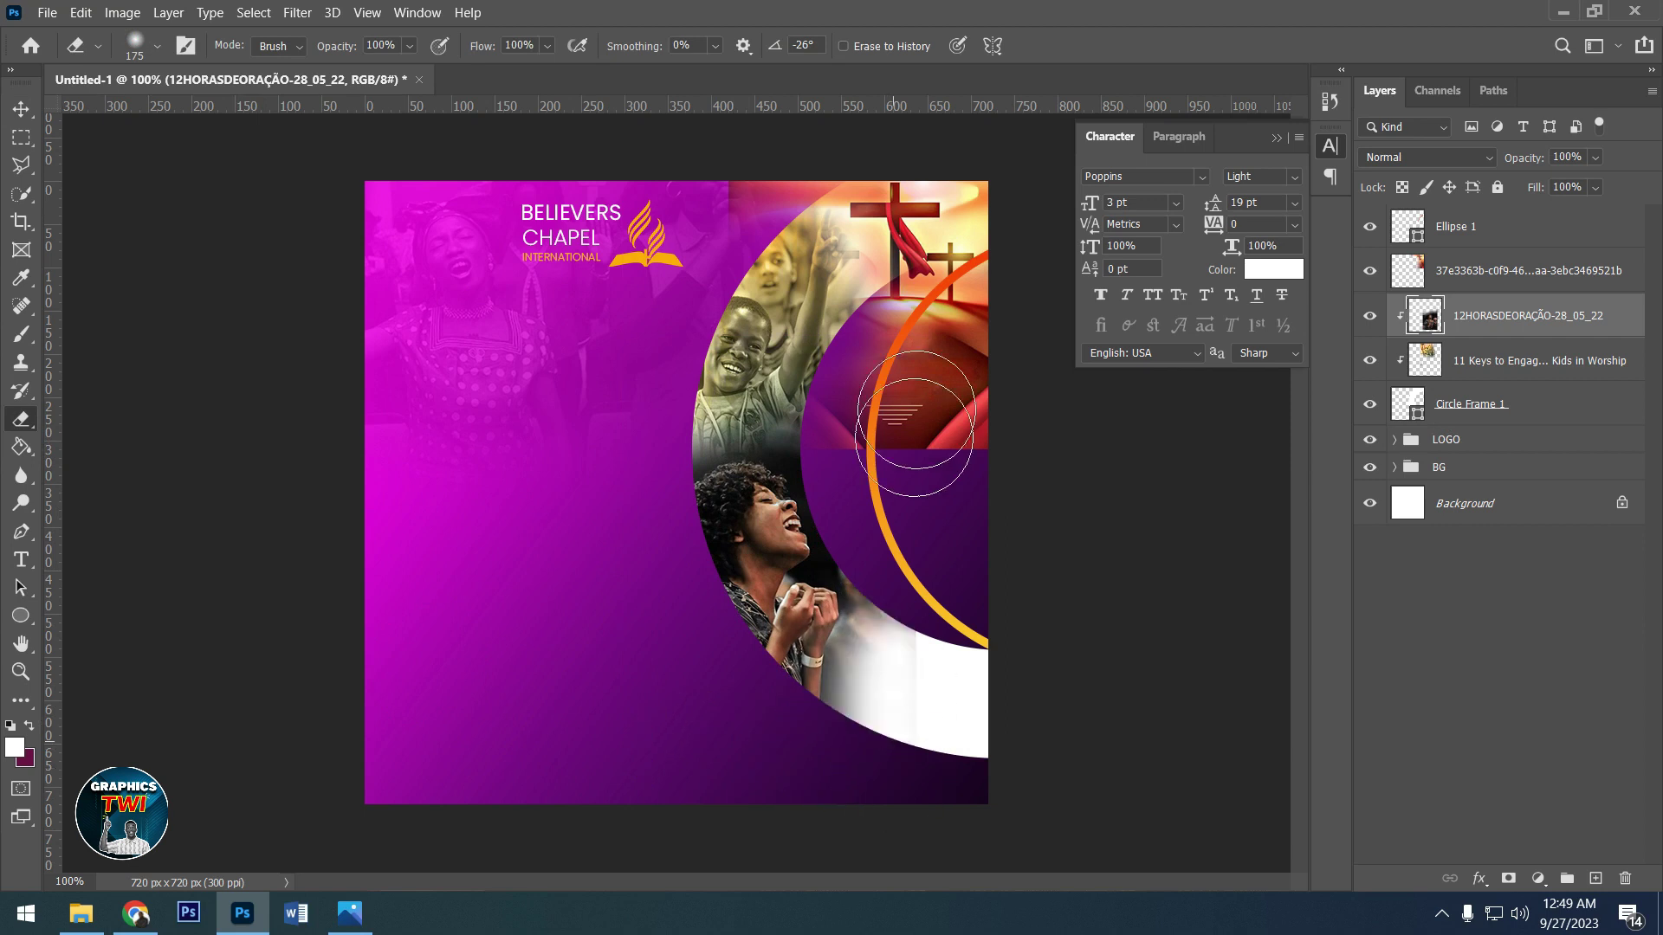
pyautogui.moveTo(832, 745); pyautogui.dragTo(933, 635)
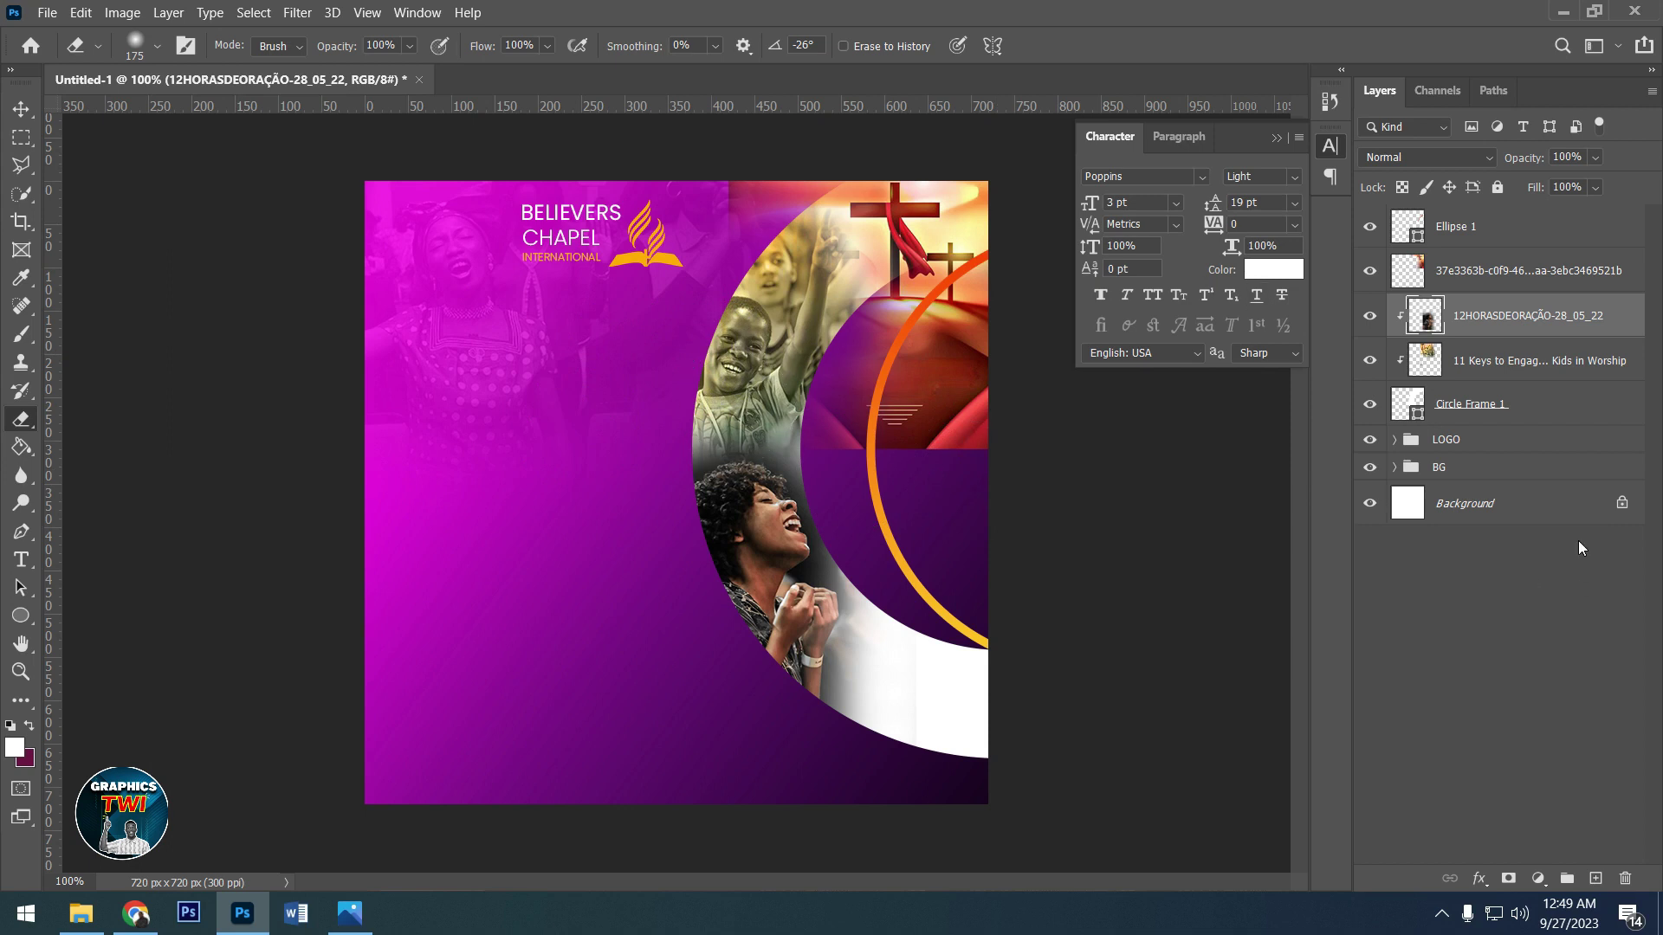
pyautogui.click(94, 927)
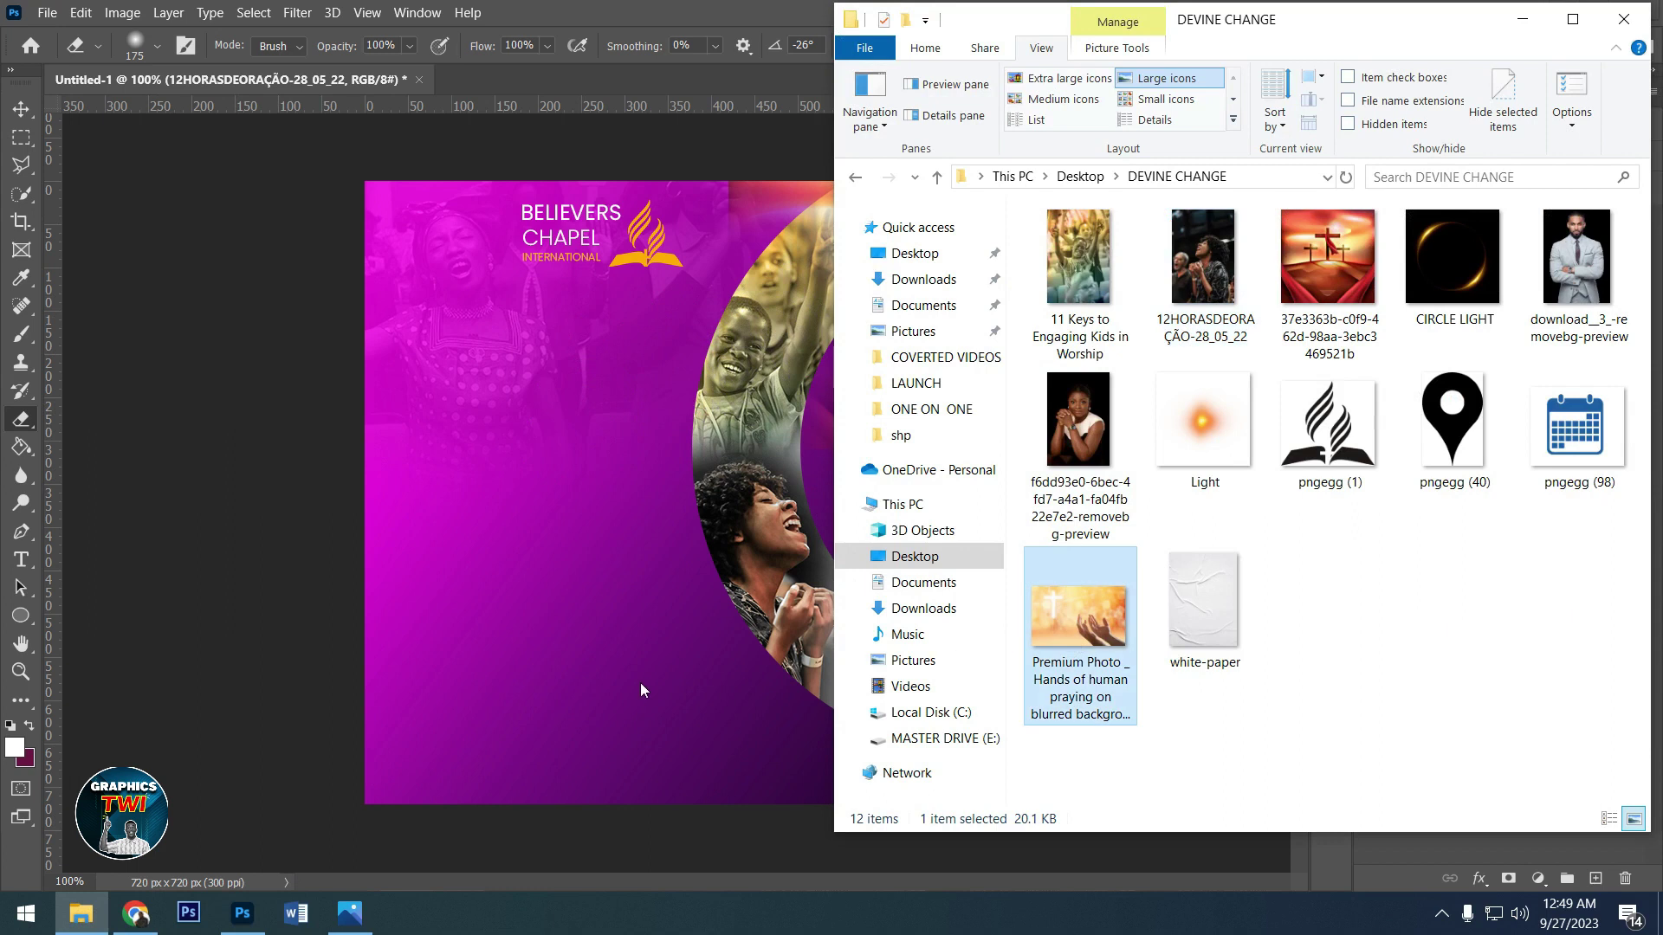
# - Place the Premium Photo praying-hands image and clip it into the circle frame above the woman's photo
pyautogui.click(828, 643)
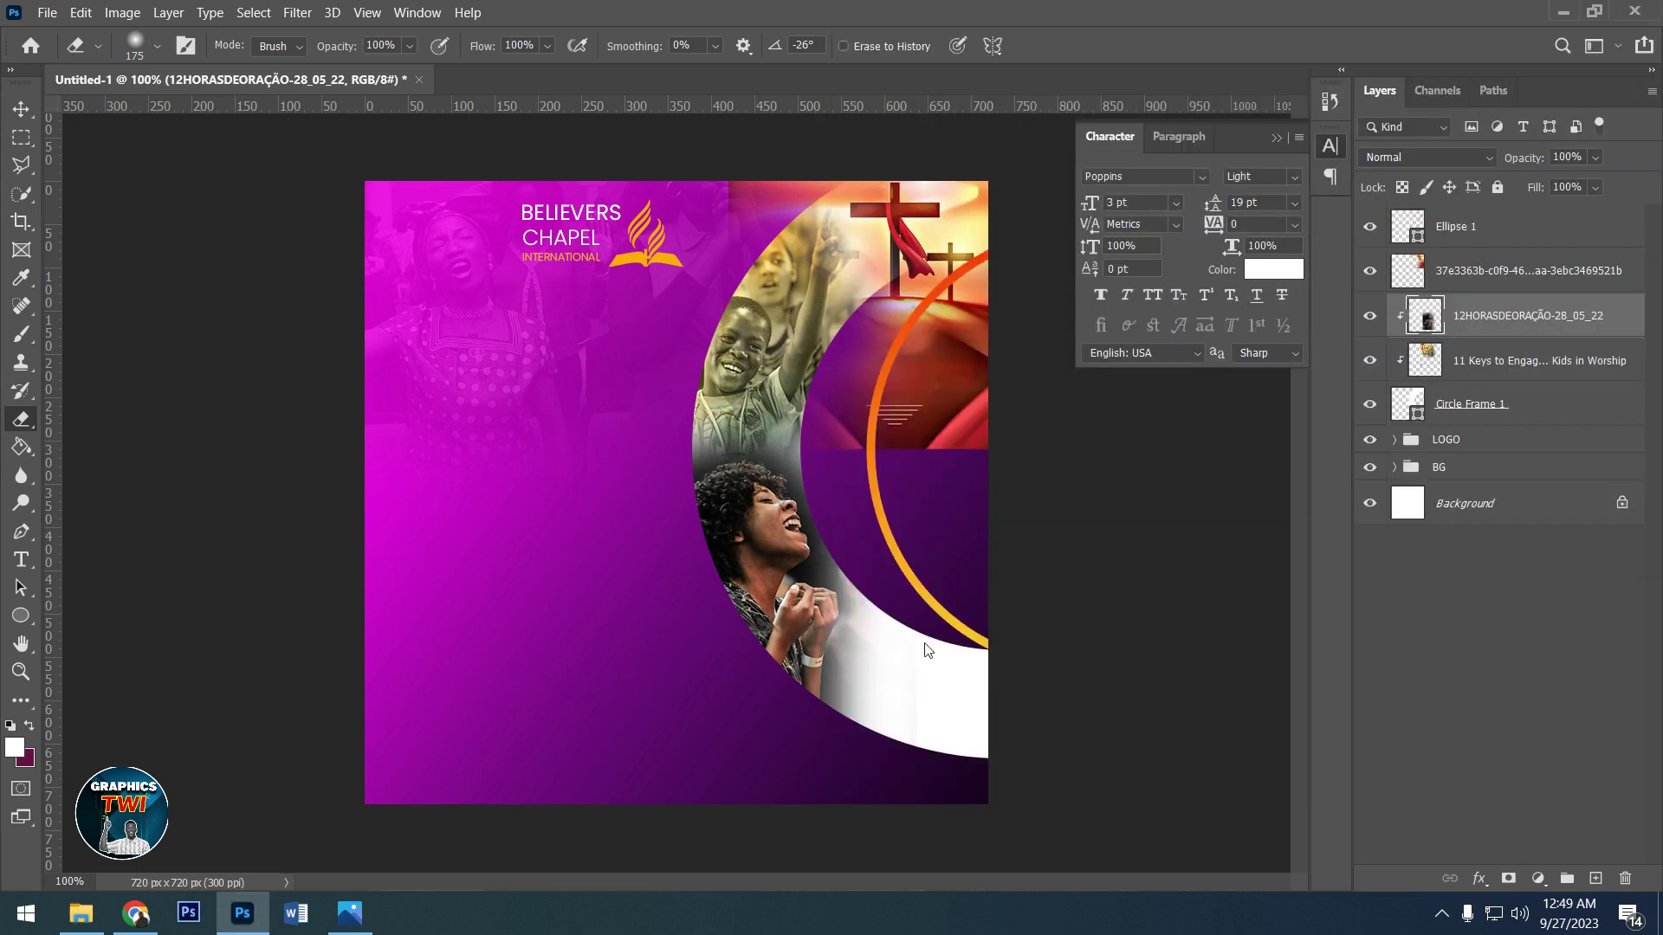
pyautogui.moveTo(873, 545); pyautogui.dragTo(1072, 684)
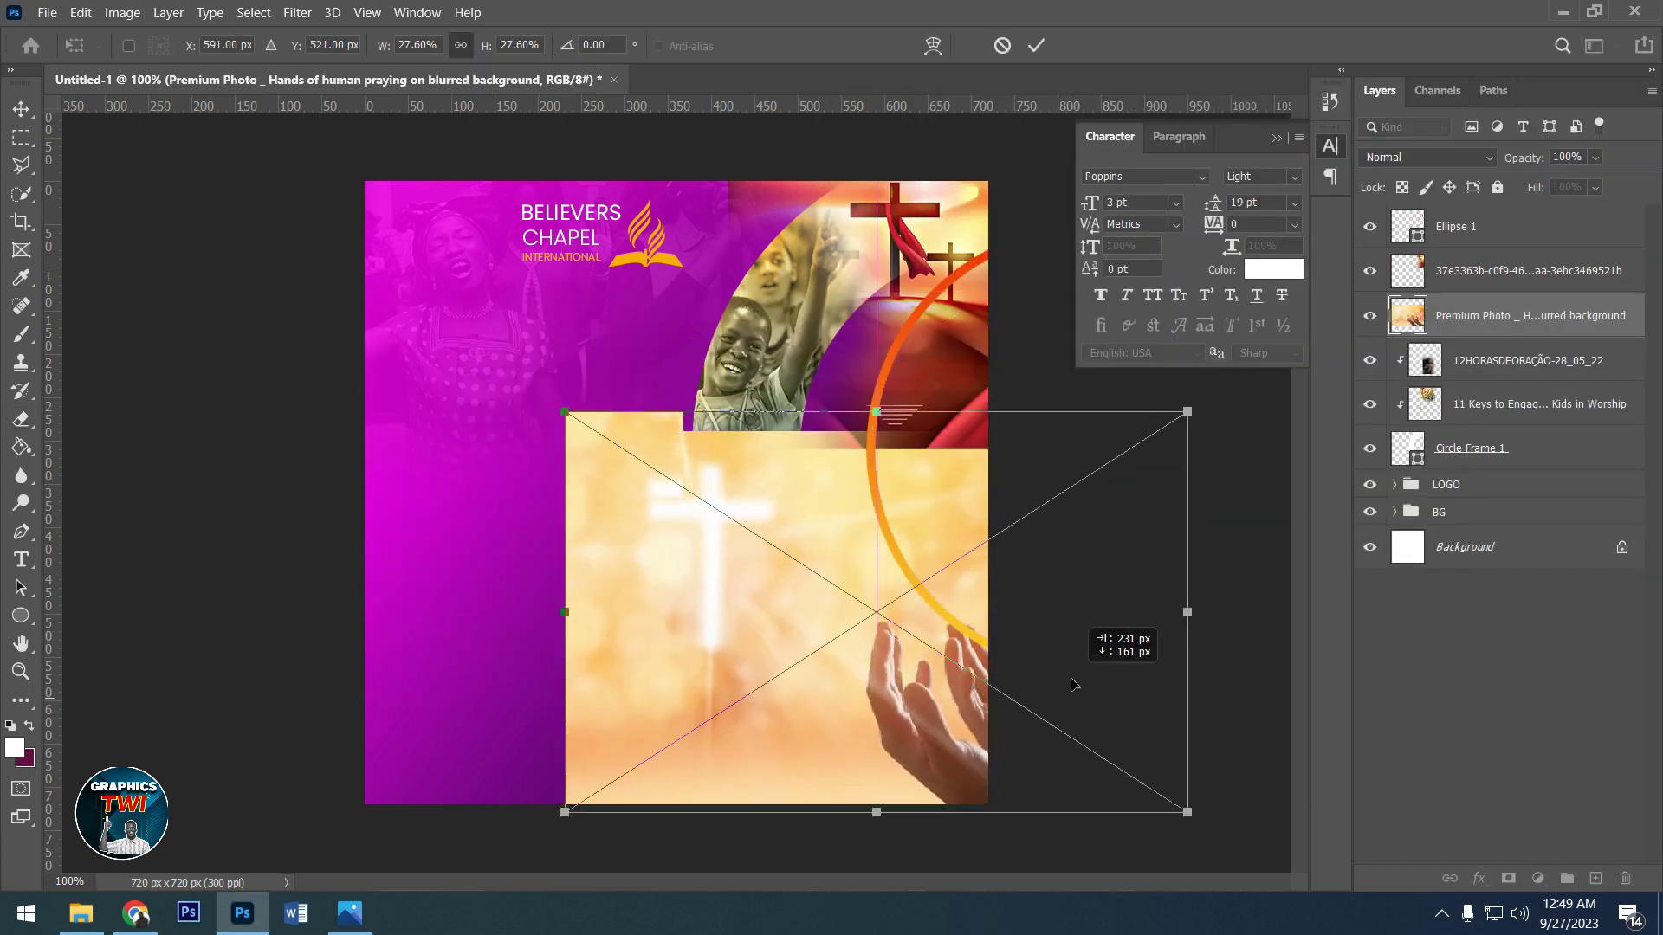
pyautogui.click(1035, 47)
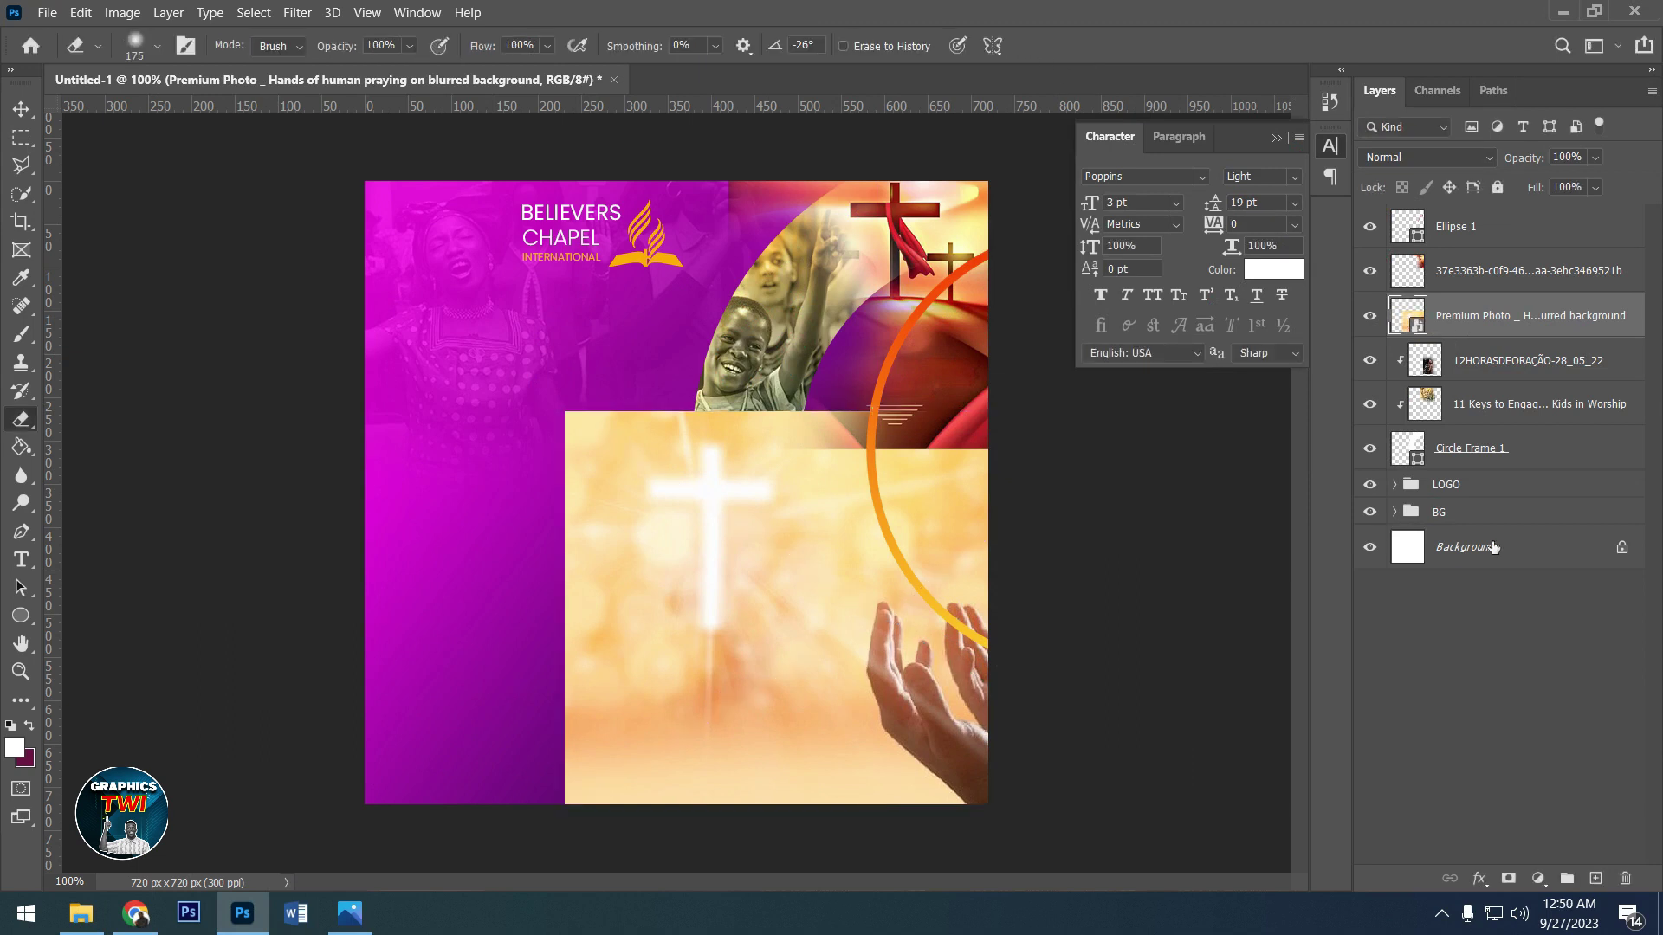
pyautogui.moveTo(1470, 318); pyautogui.dragTo(1466, 319)
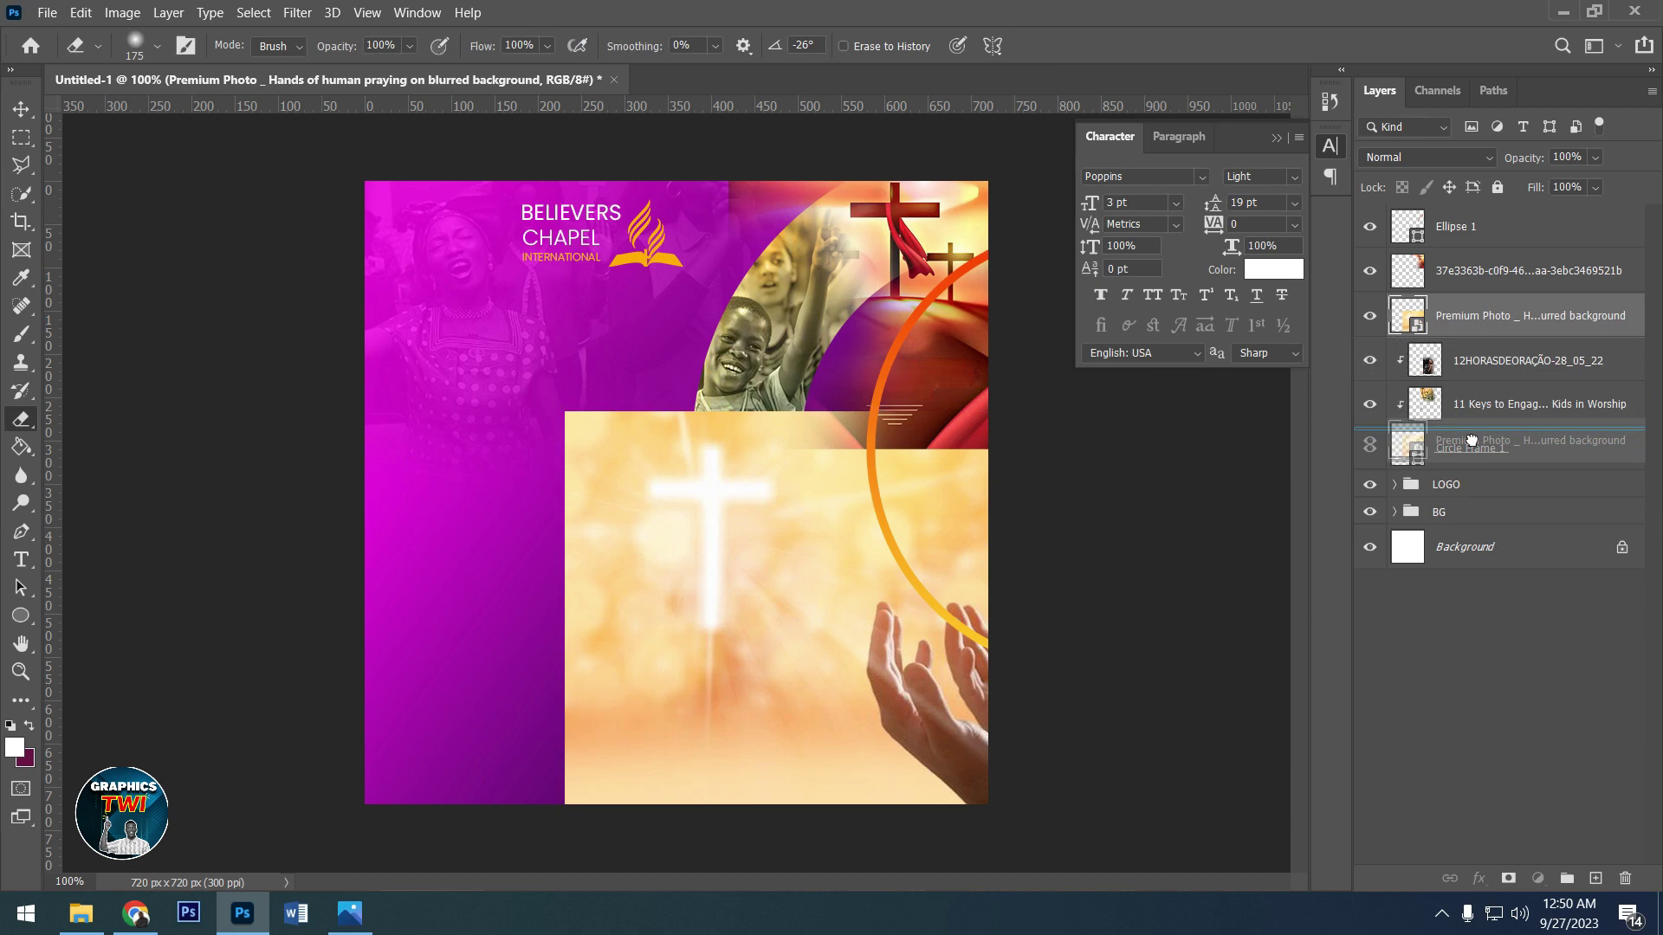
pyautogui.moveTo(1466, 320); pyautogui.dragTo(1470, 432)
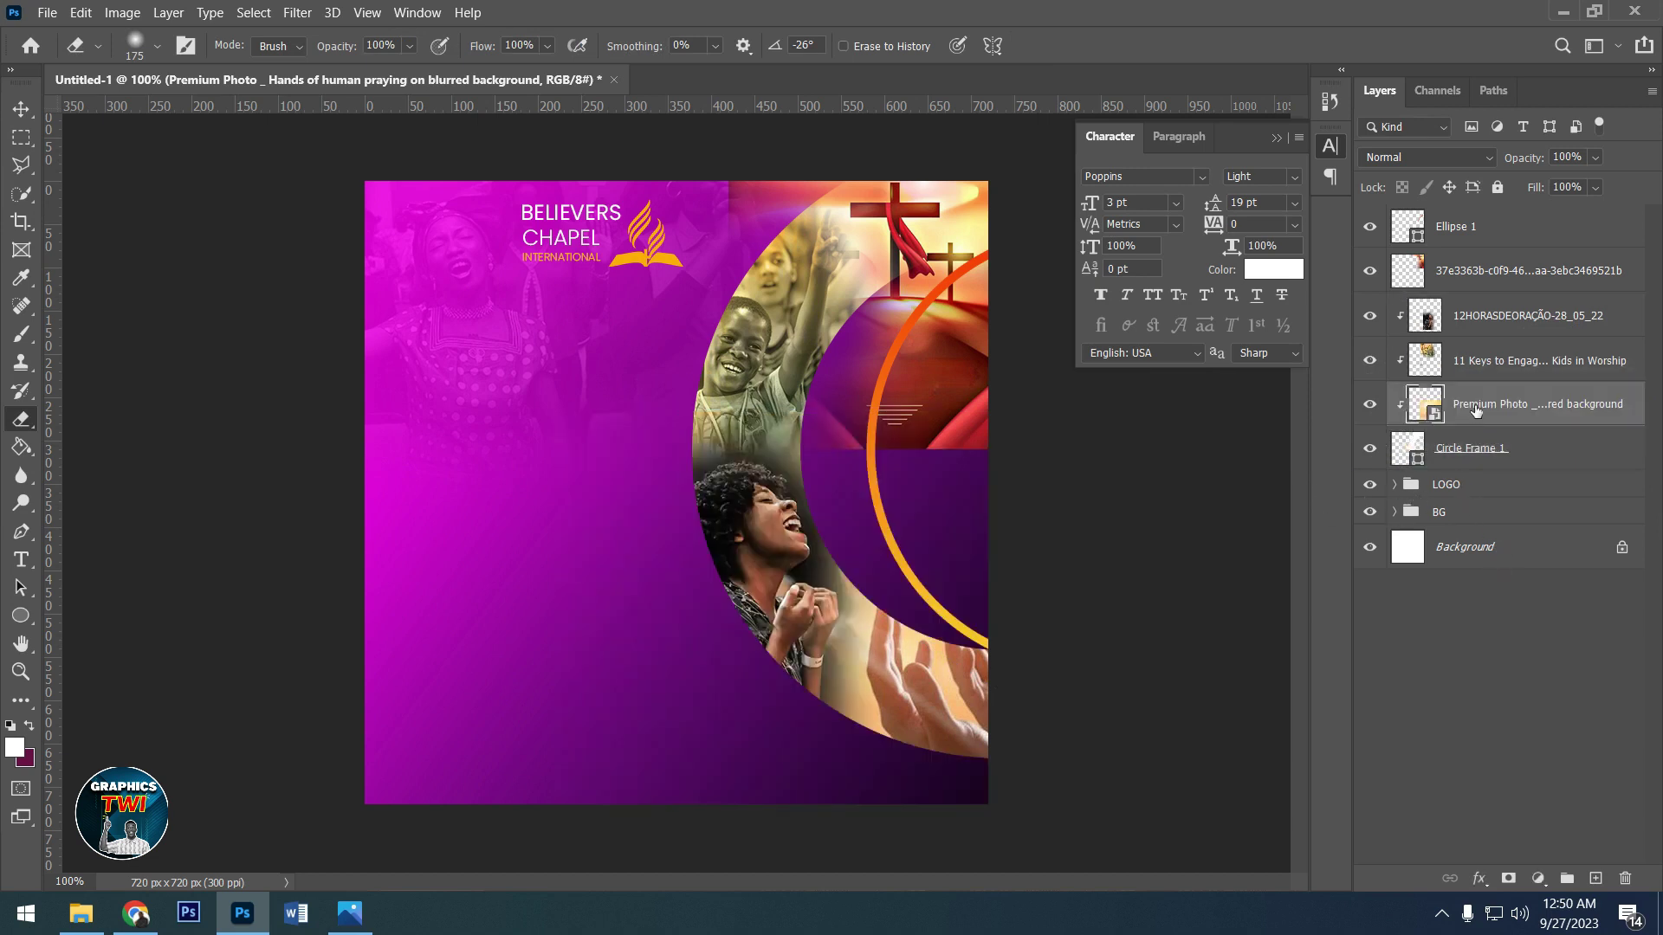
pyautogui.moveTo(1480, 406); pyautogui.dragTo(1469, 347)
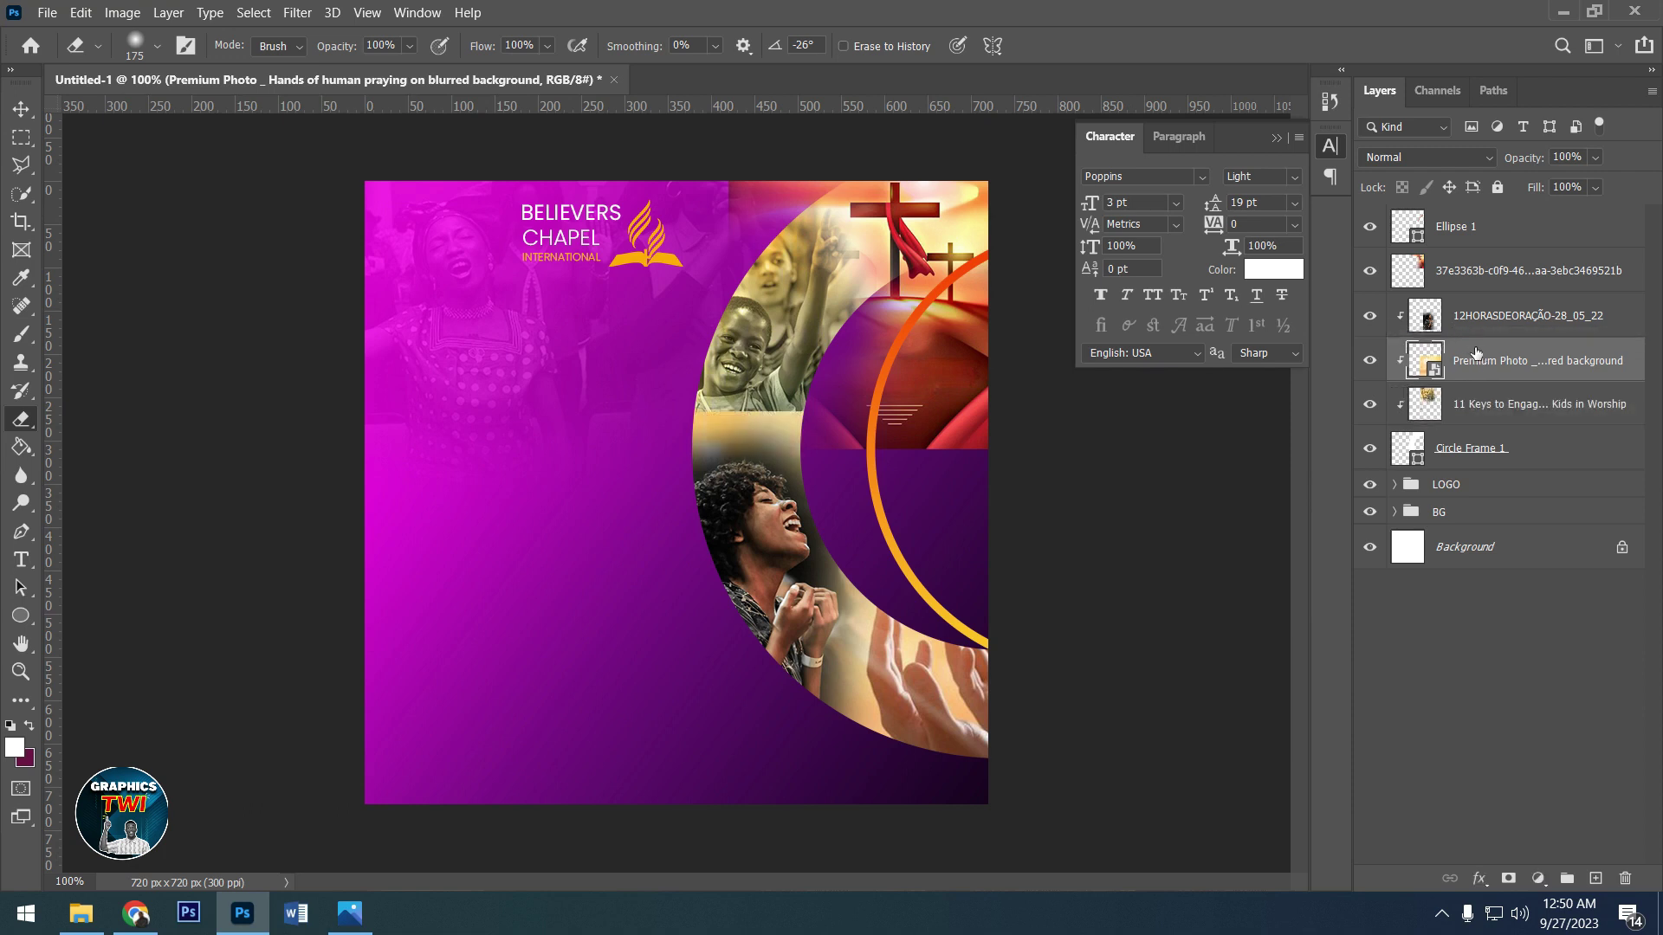
pyautogui.moveTo(1477, 352); pyautogui.dragTo(1473, 305)
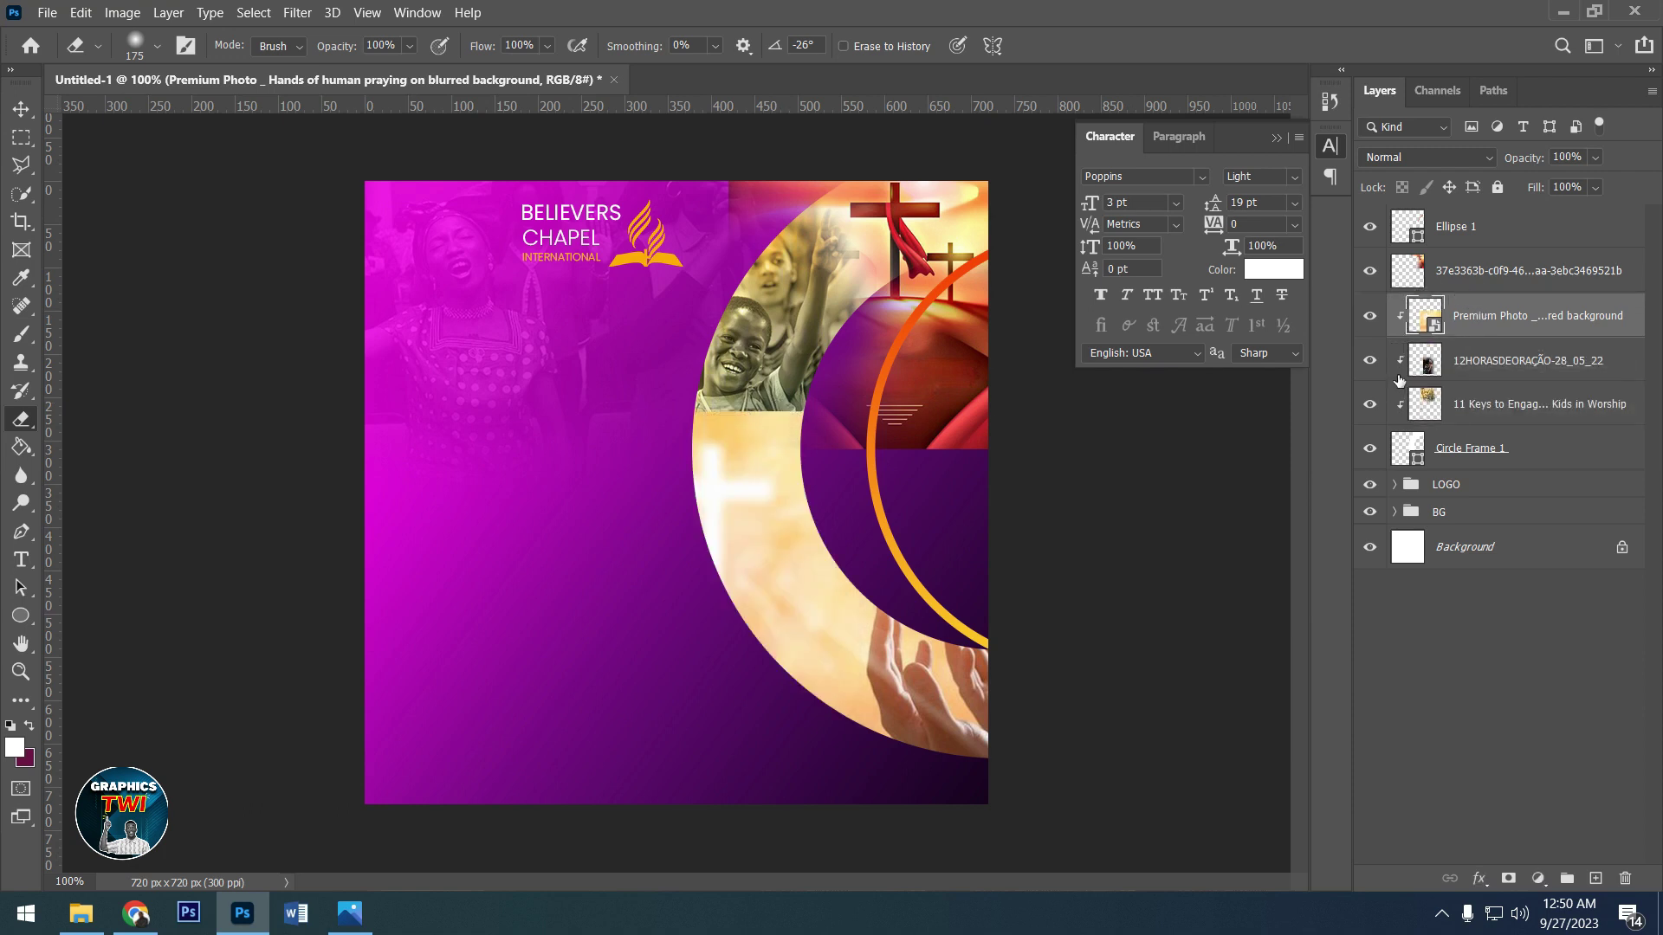
# - Rasterize the praying-hands photo, erase where it covers the woman and crowd, and move it to the circle's bottom
pyautogui.rightClick(1477, 320)
pyautogui.click(1239, 400)
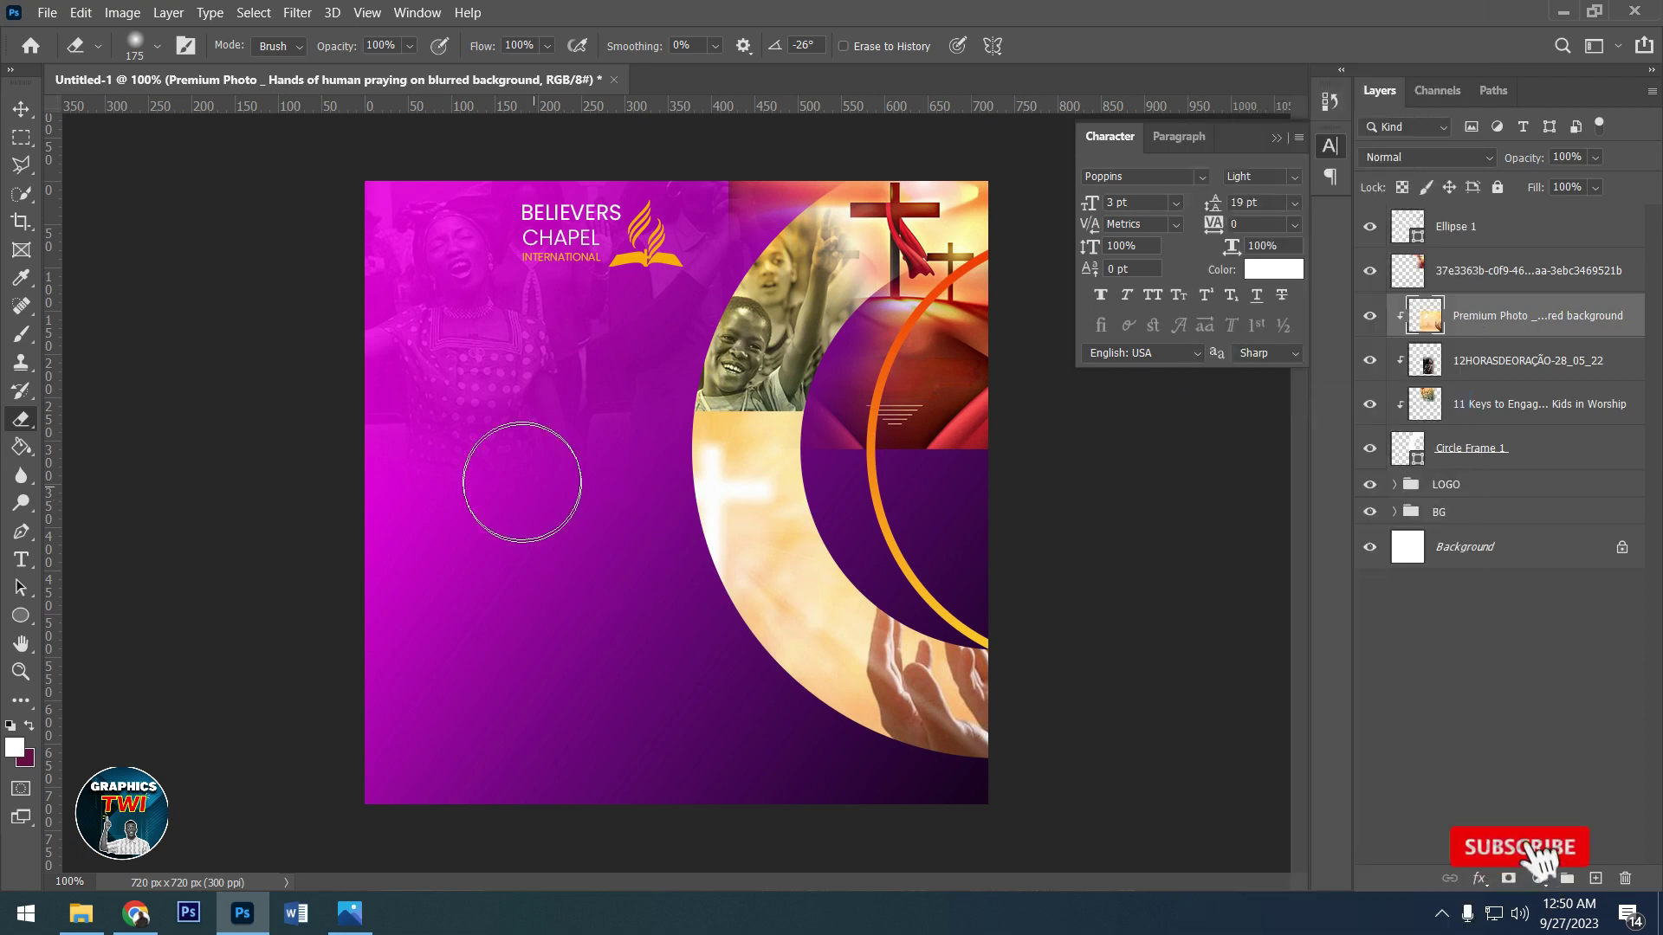
pyautogui.moveTo(719, 485)
pyautogui.mouseDown()
pyautogui.moveTo(845, 464)
pyautogui.moveTo(804, 514)
pyautogui.moveTo(884, 658)
pyautogui.mouseUp()
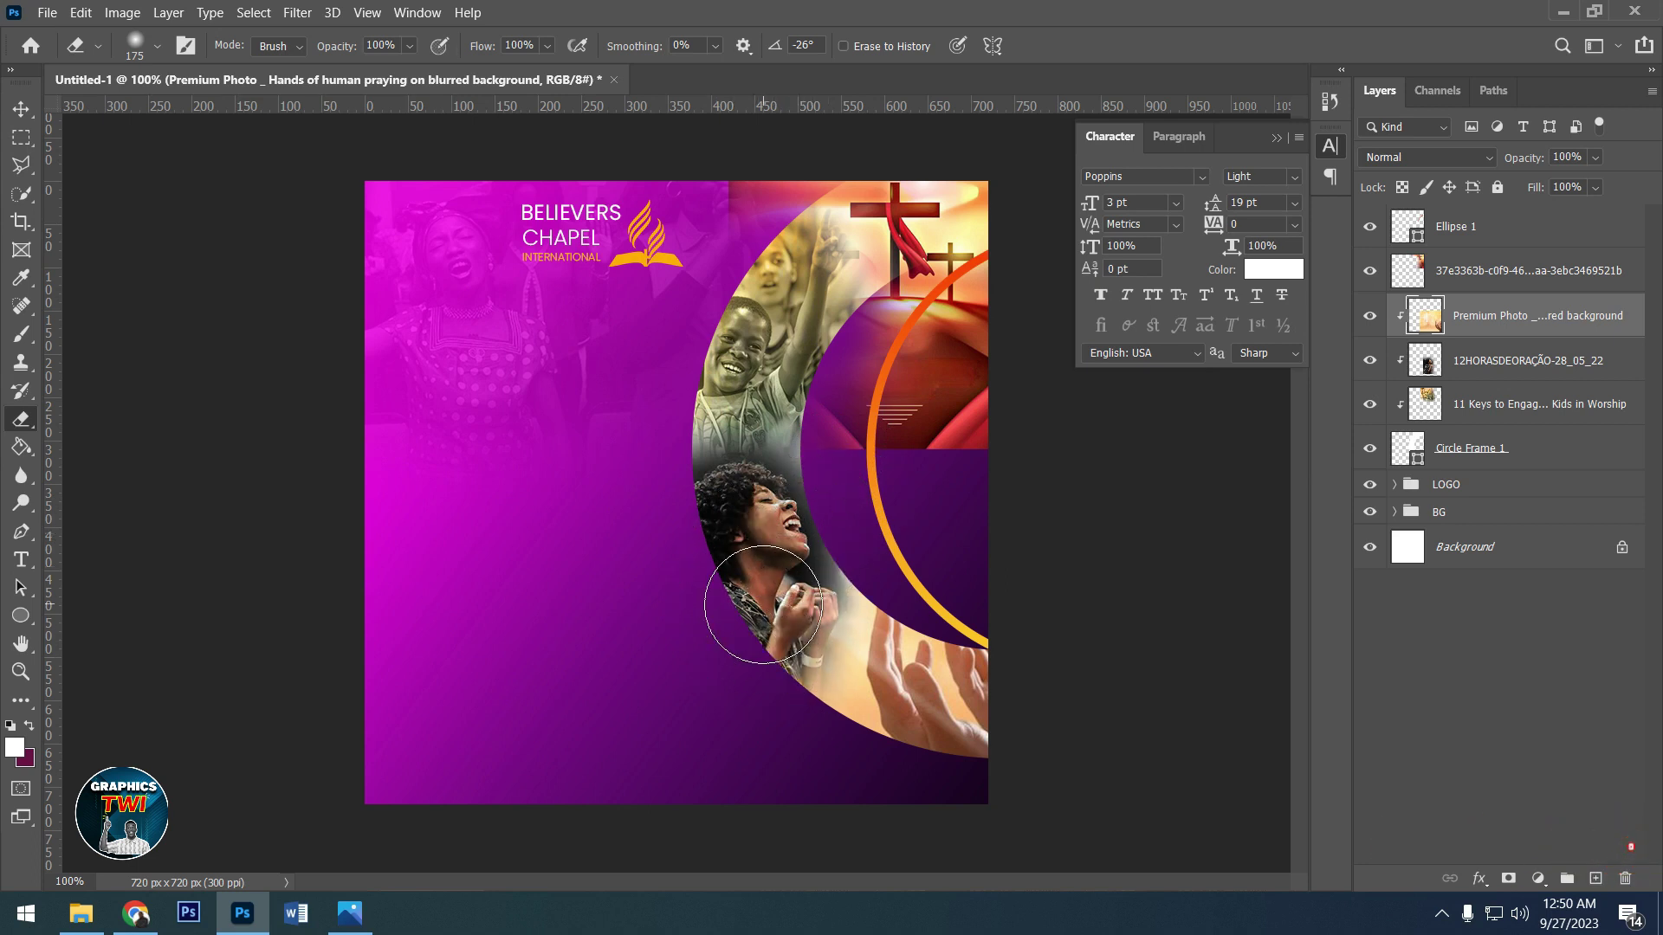
pyautogui.click(21, 108)
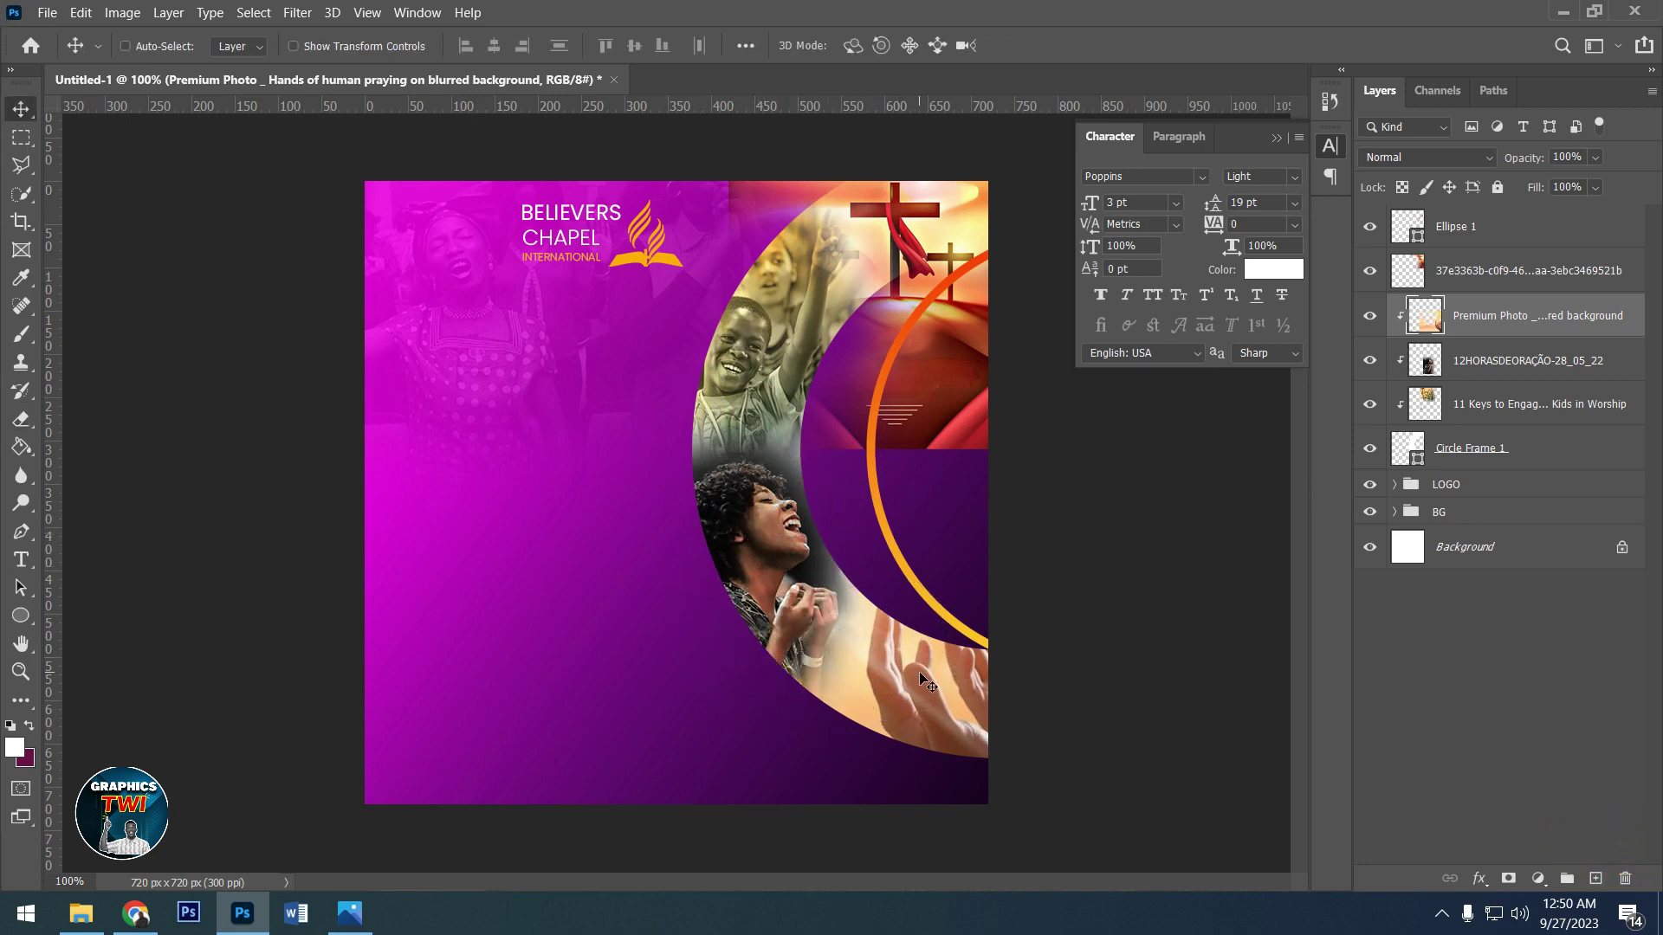
pyautogui.moveTo(918, 672); pyautogui.dragTo(938, 709)
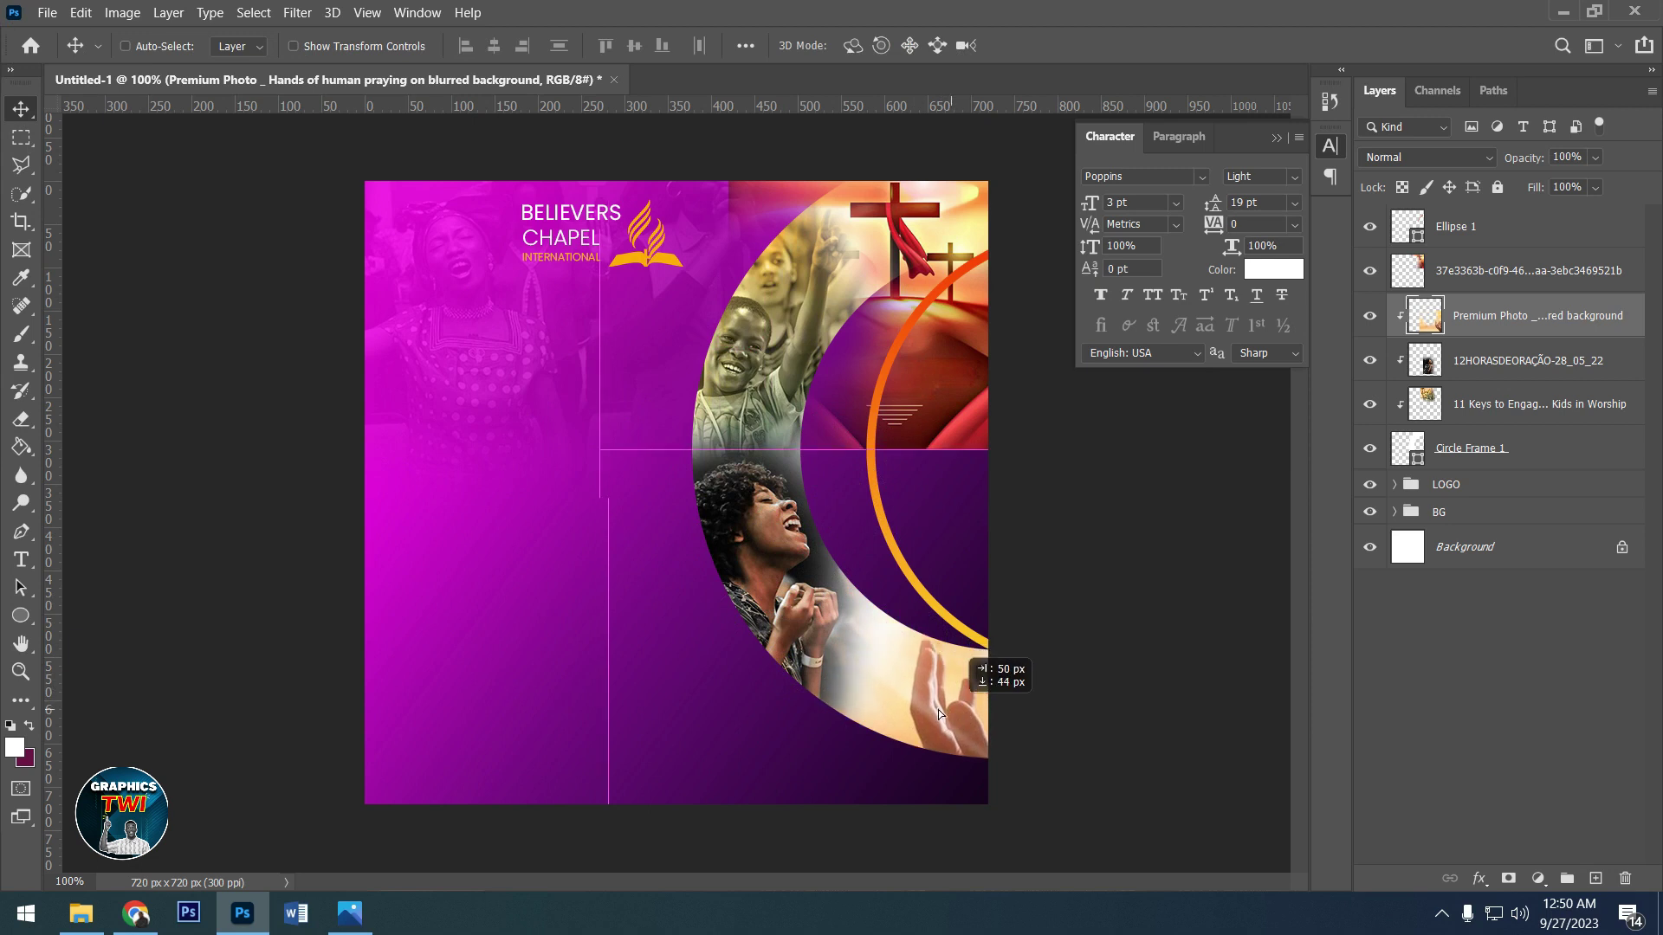
pyautogui.moveTo(938, 709); pyautogui.dragTo(921, 745)
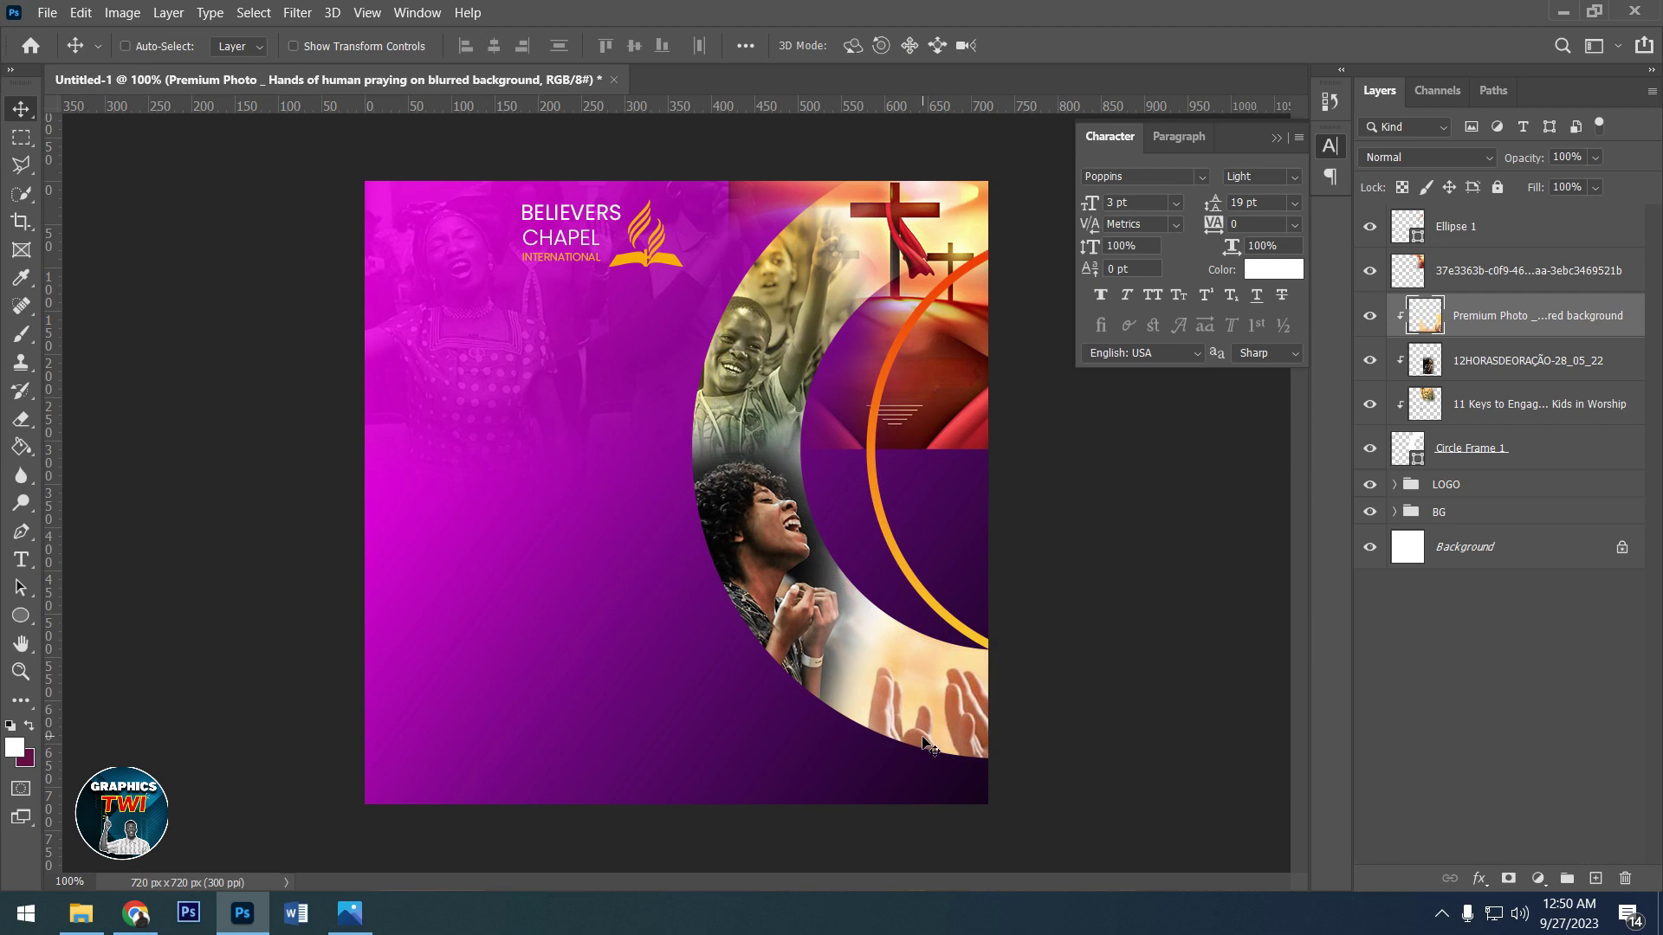
pyautogui.moveTo(935, 710); pyautogui.dragTo(937, 700)
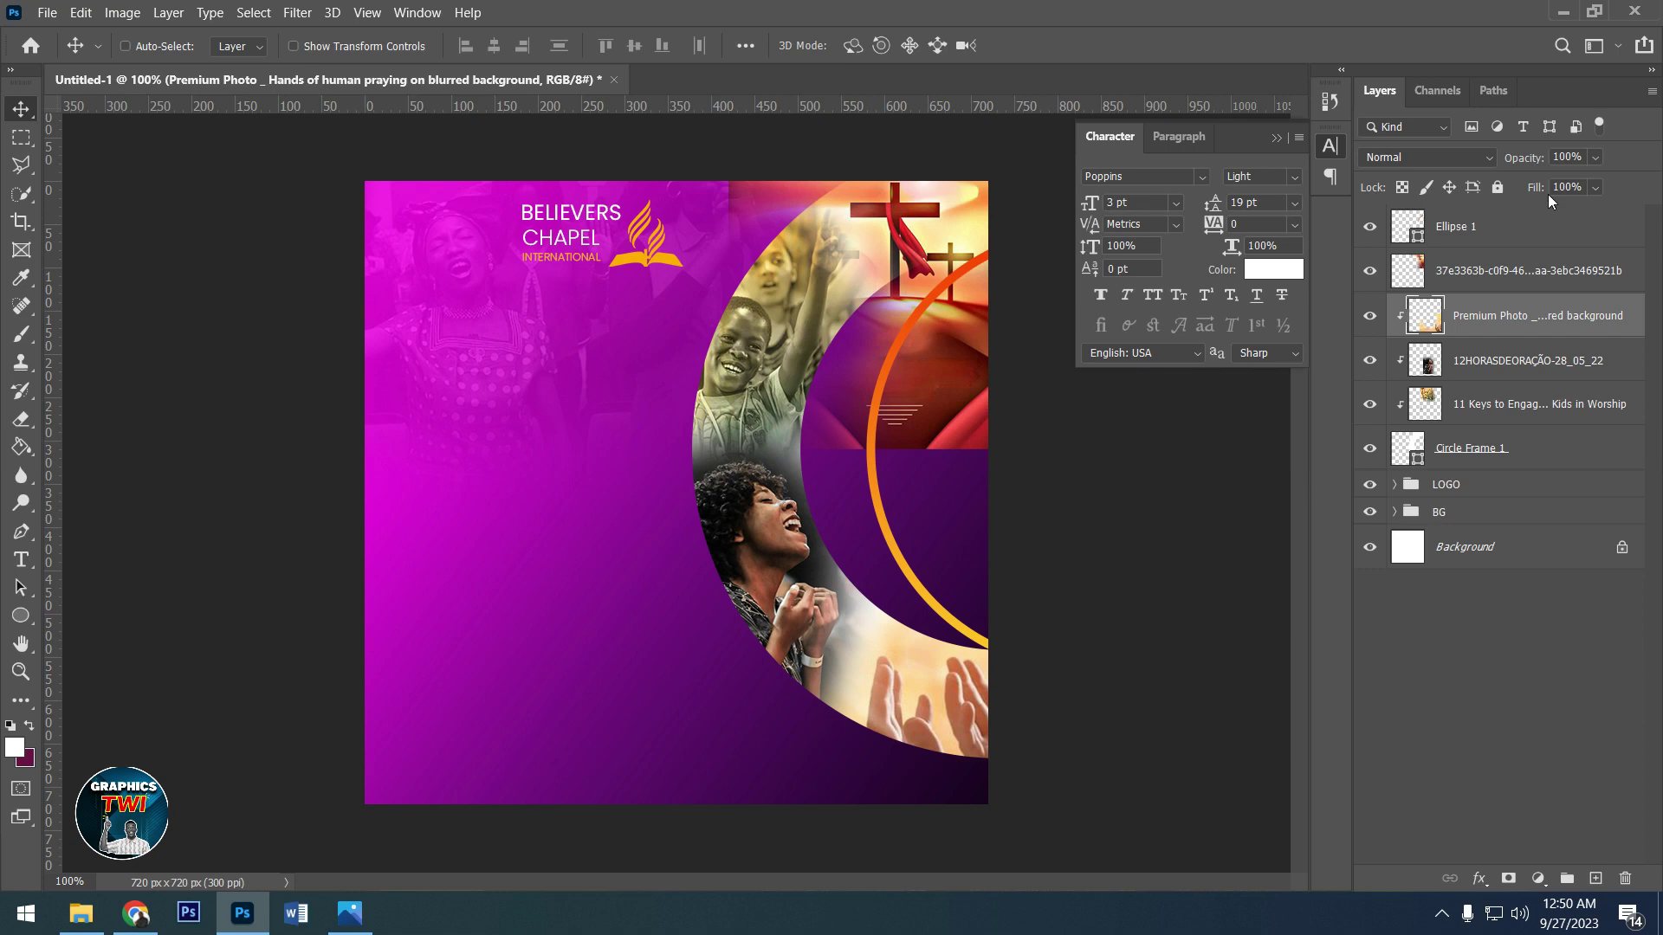
pyautogui.click(1500, 241)
pyautogui.click(80, 913)
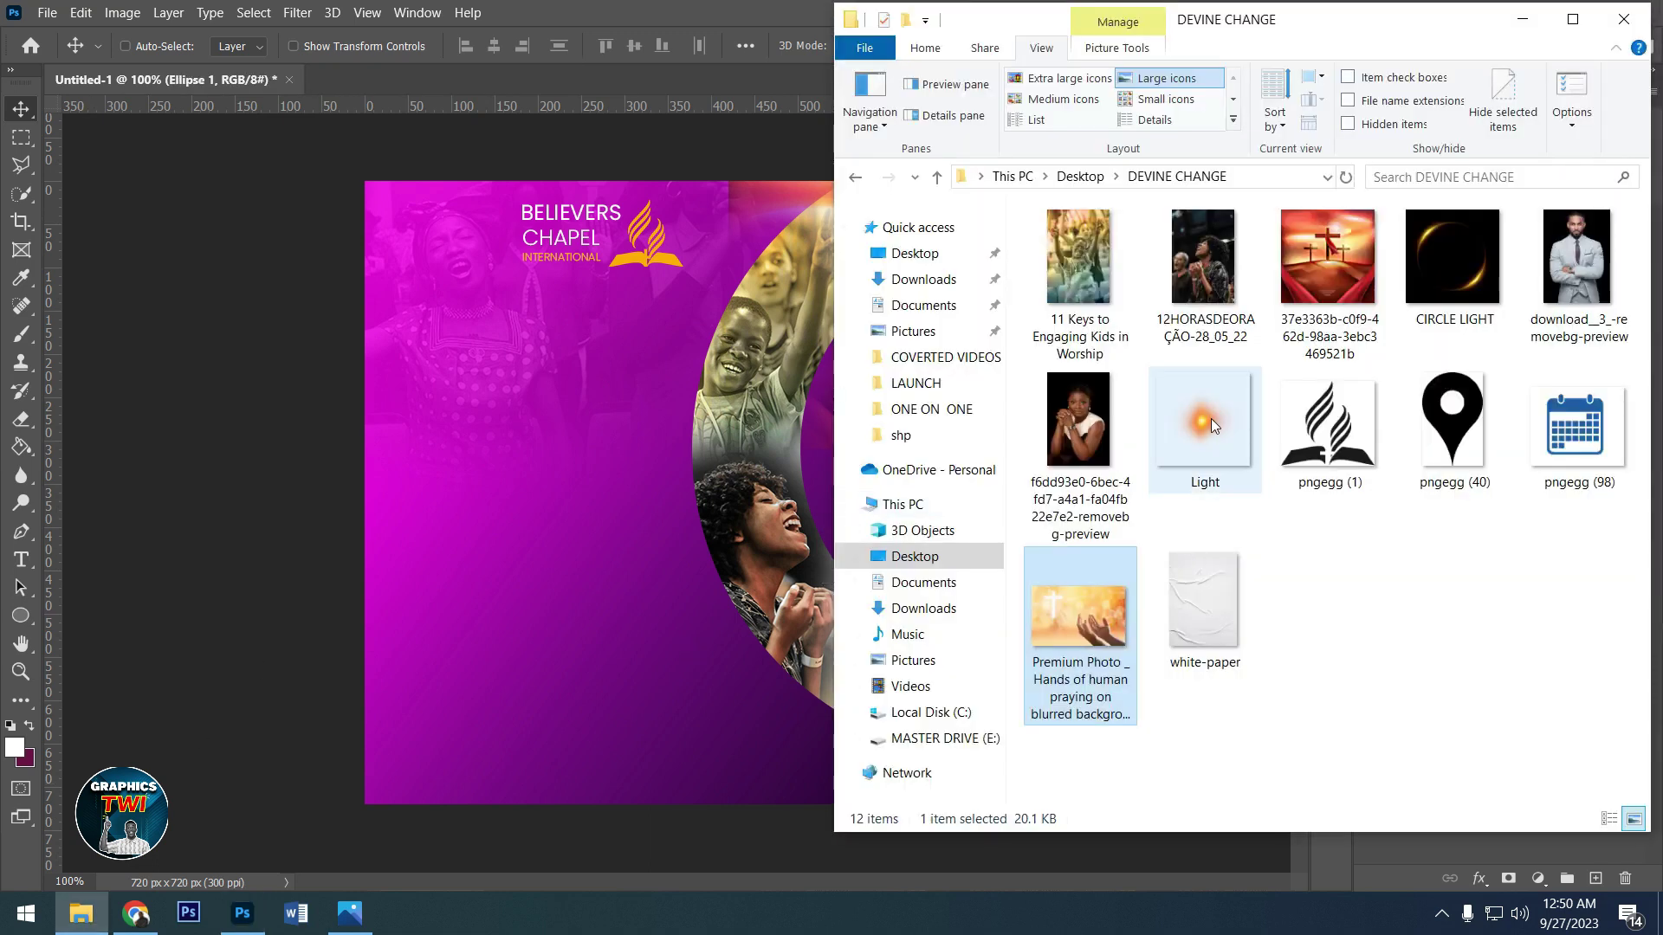
# - Place the Light flare image on the flyer with Screen blend mode
pyautogui.moveTo(1211, 423); pyautogui.dragTo(710, 579)
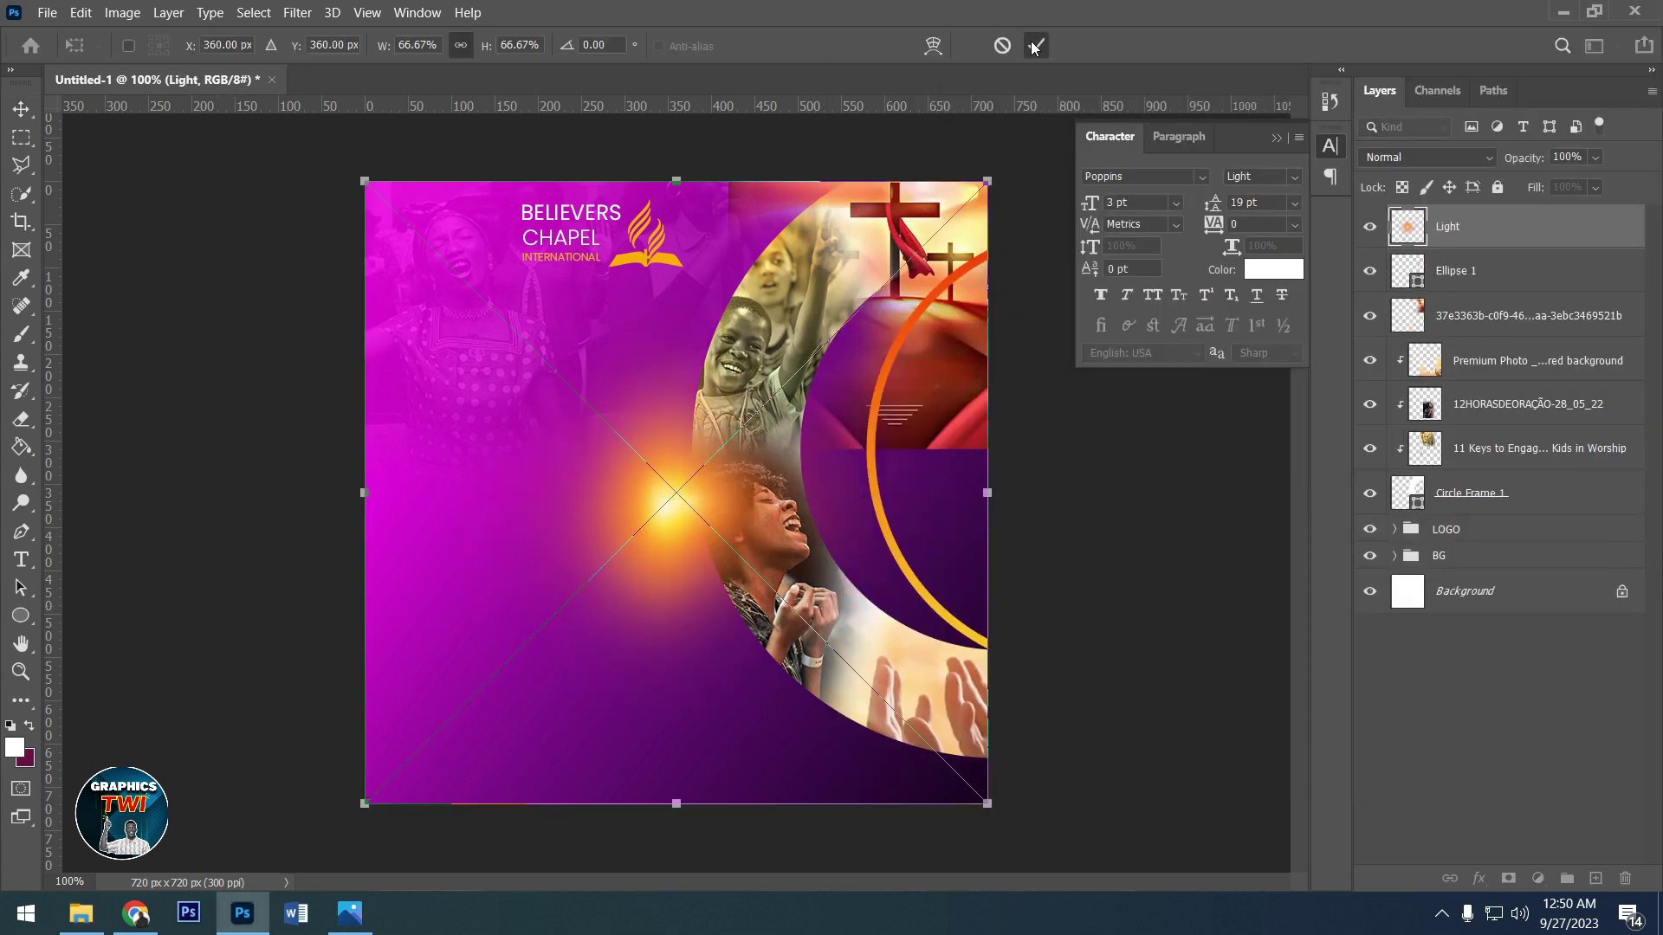
pyautogui.click(1035, 45)
pyautogui.click(1436, 159)
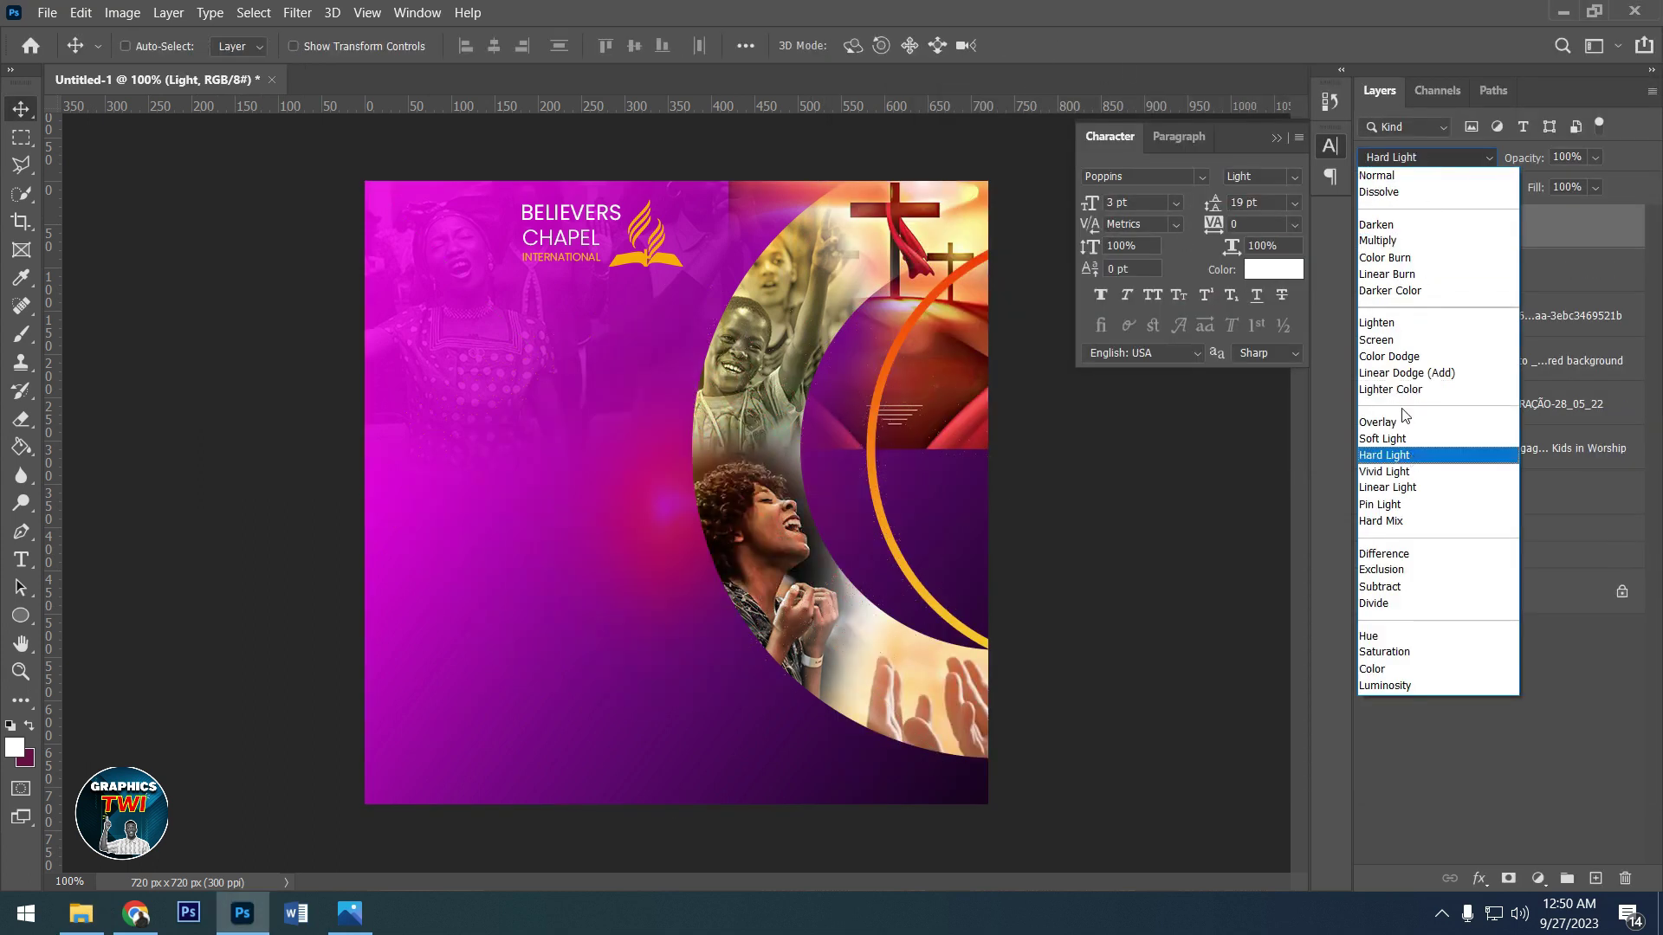
pyautogui.click(1377, 340)
pyautogui.moveTo(848, 634); pyautogui.dragTo(859, 667)
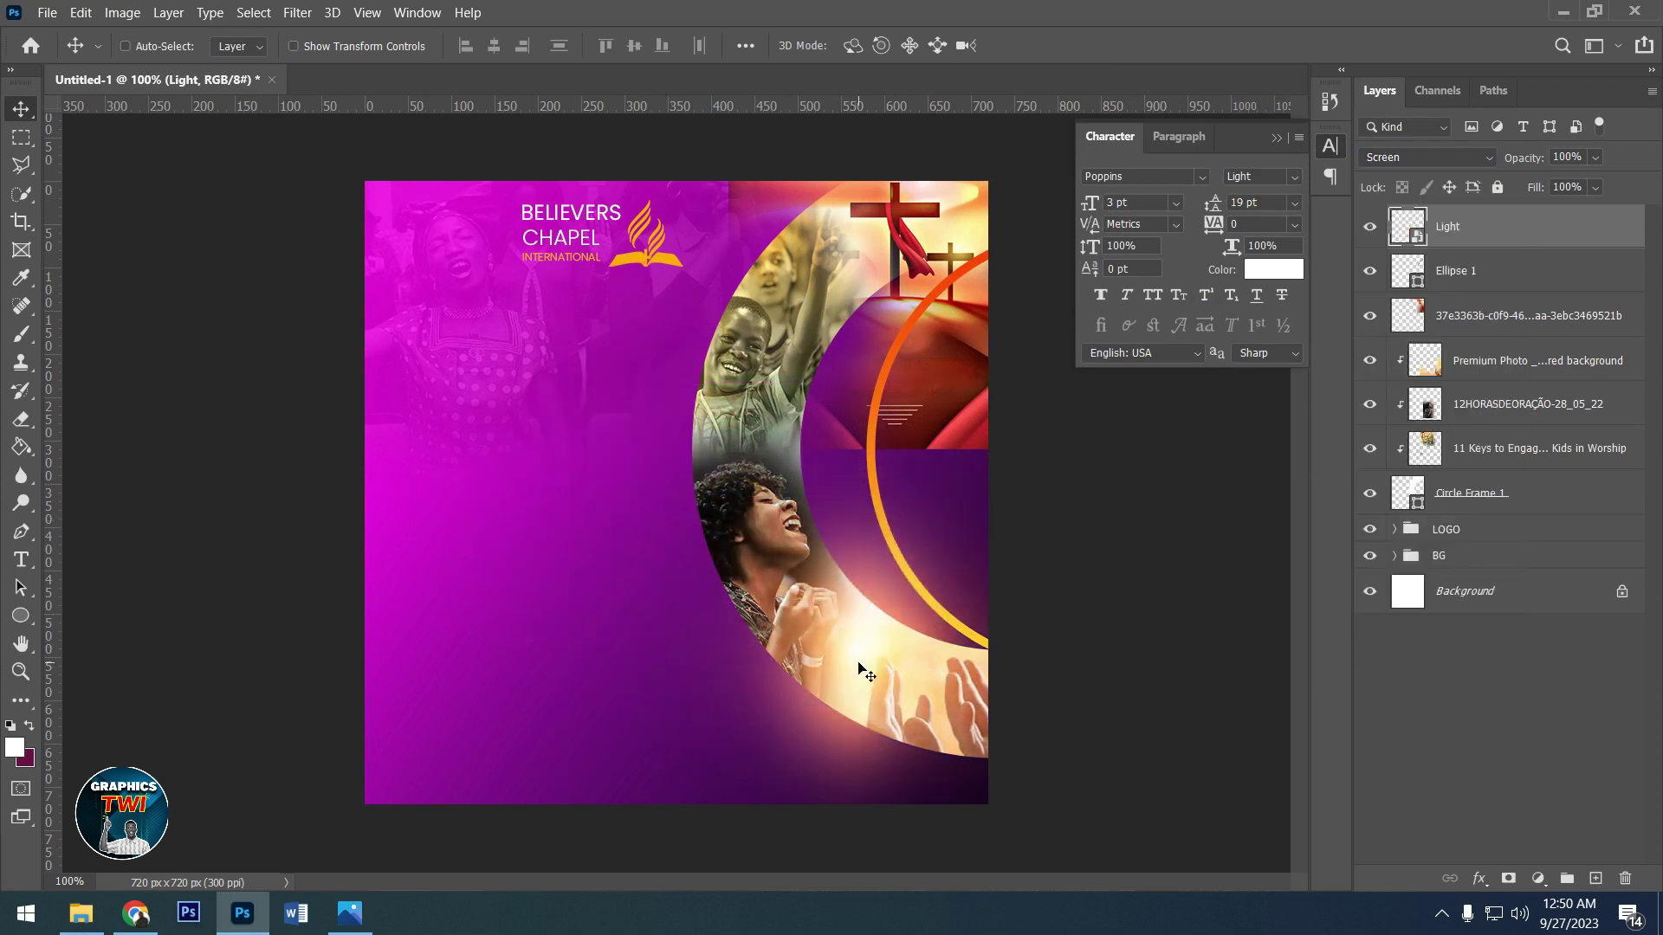
# - Scale the Light flare to about 49% and move it up and left over the photos
pyautogui.press('ctrl')
pyautogui.hotkey('ctrl', 't')
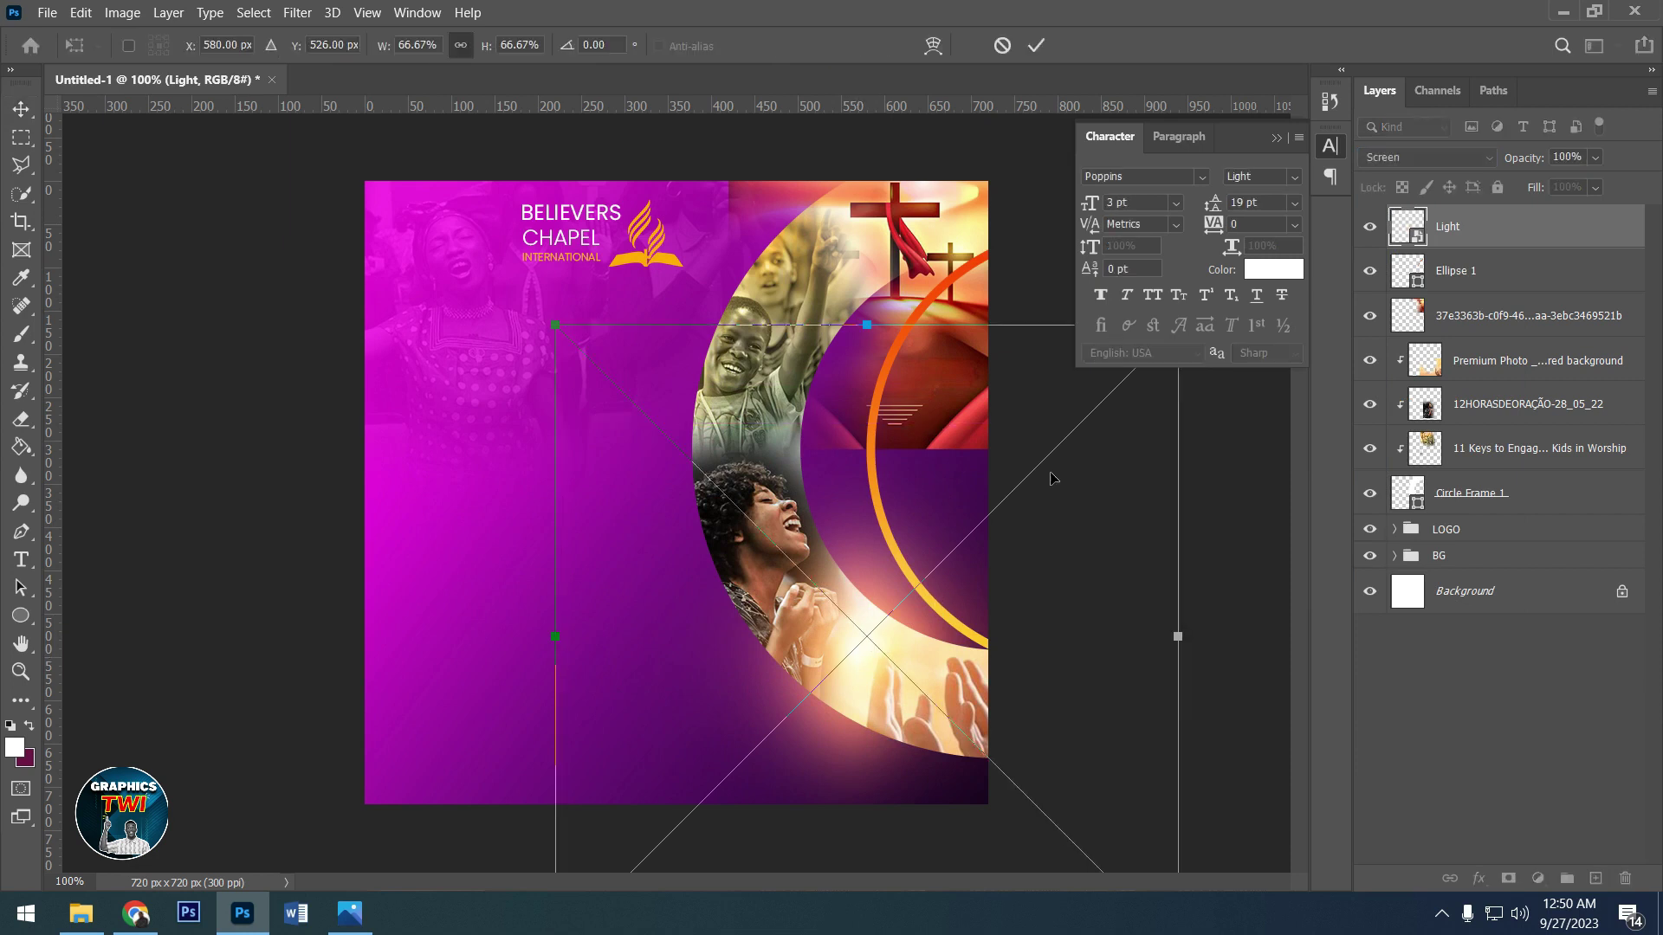
pyautogui.moveTo(553, 324); pyautogui.dragTo(655, 385)
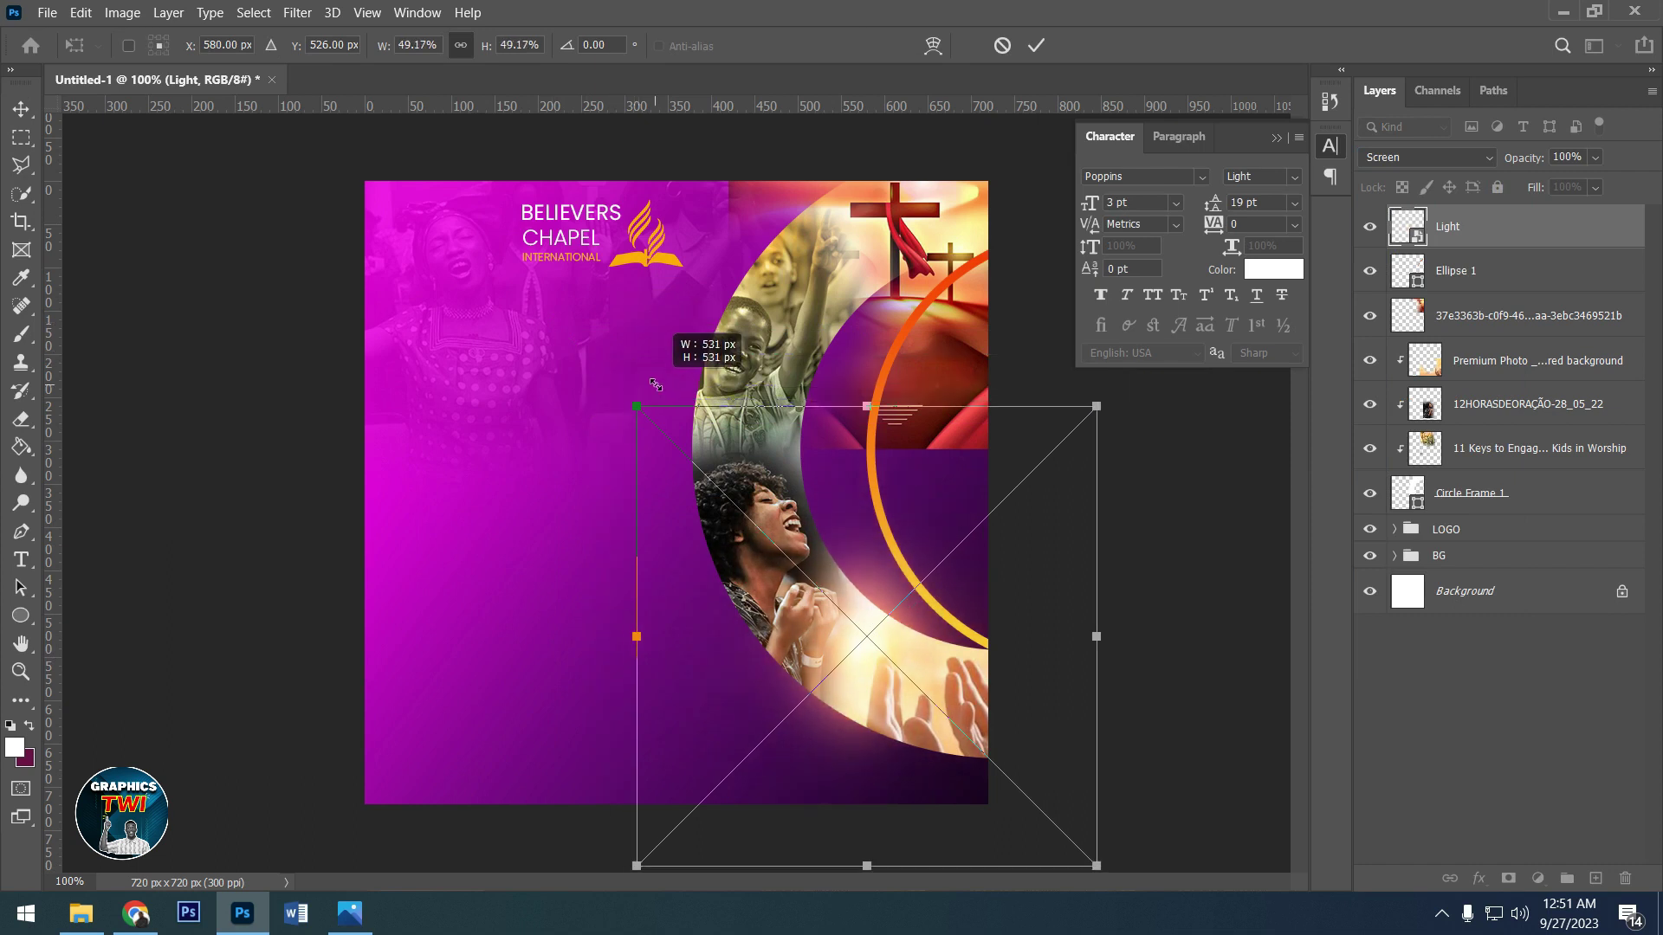
pyautogui.moveTo(926, 628); pyautogui.dragTo(911, 629)
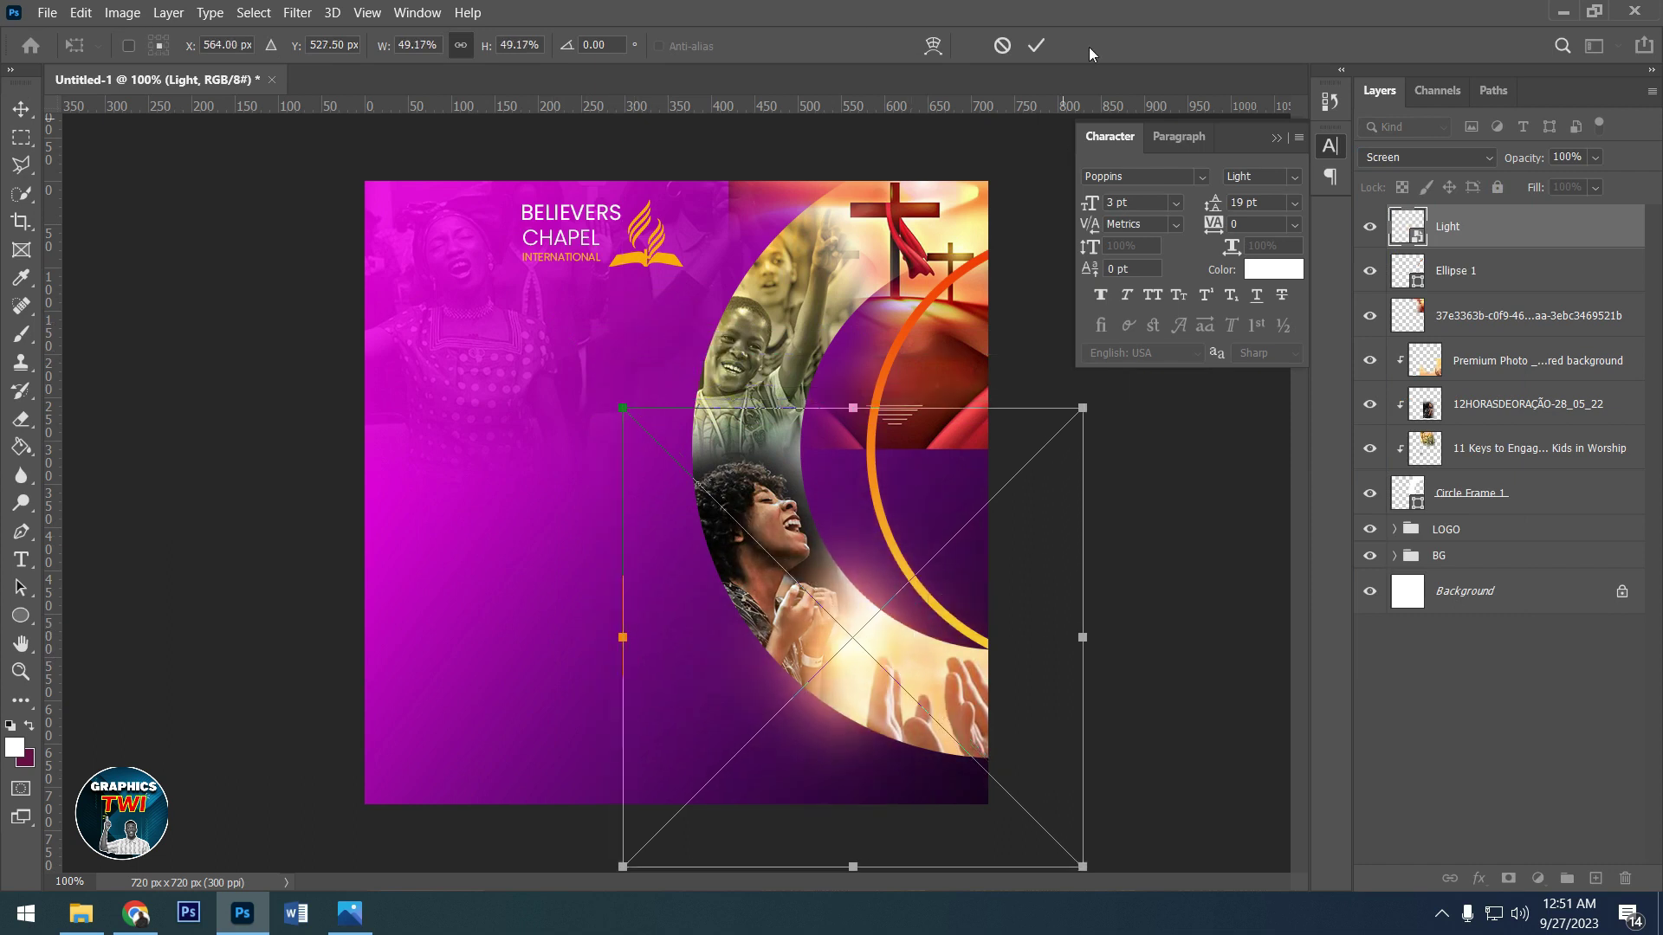
pyautogui.click(1038, 48)
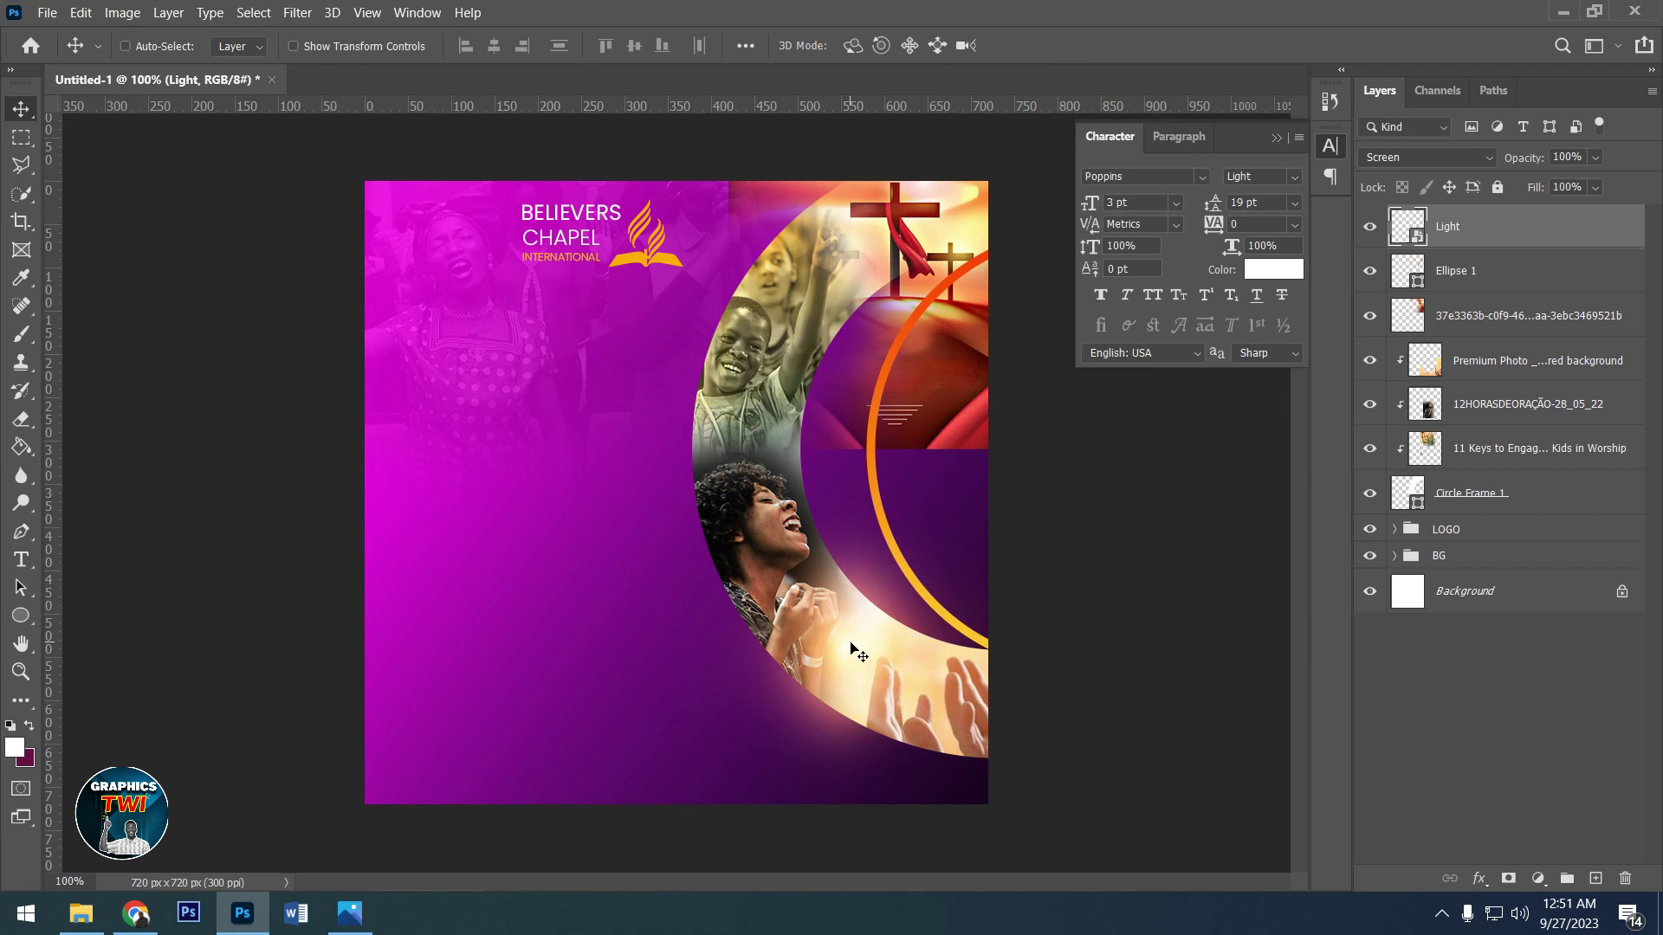
pyautogui.moveTo(853, 682); pyautogui.dragTo(745, 447)
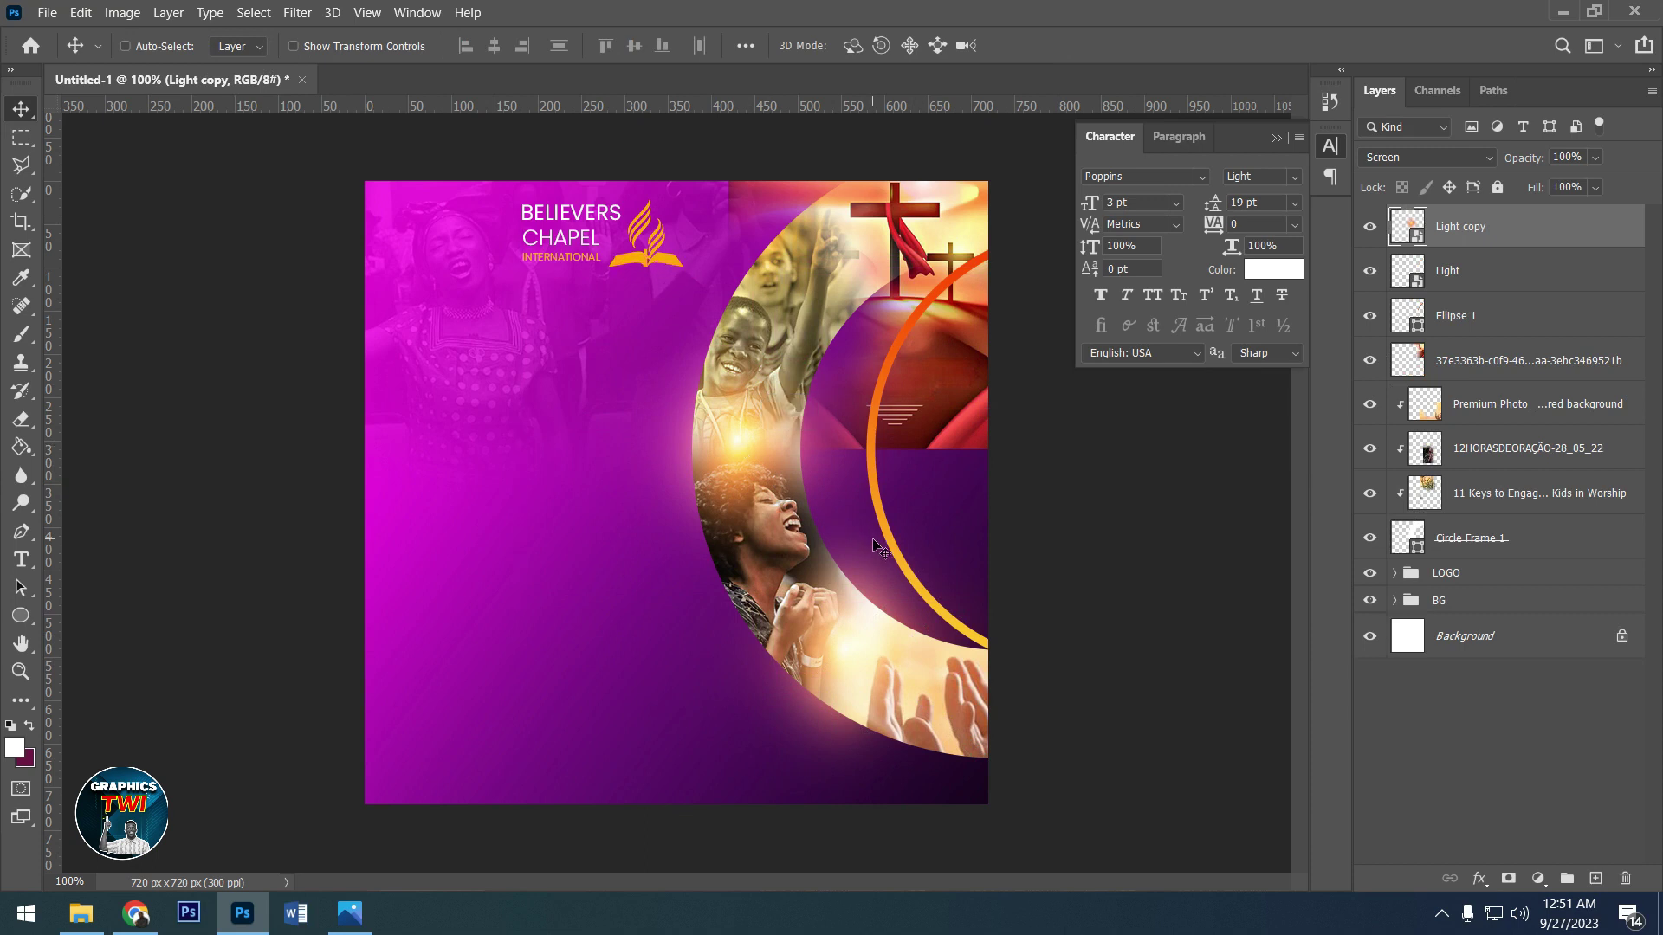
# - Slightly enlarge and lower the Light copy flare, then rasterize its layer
pyautogui.hotkey('ctrl', 't')
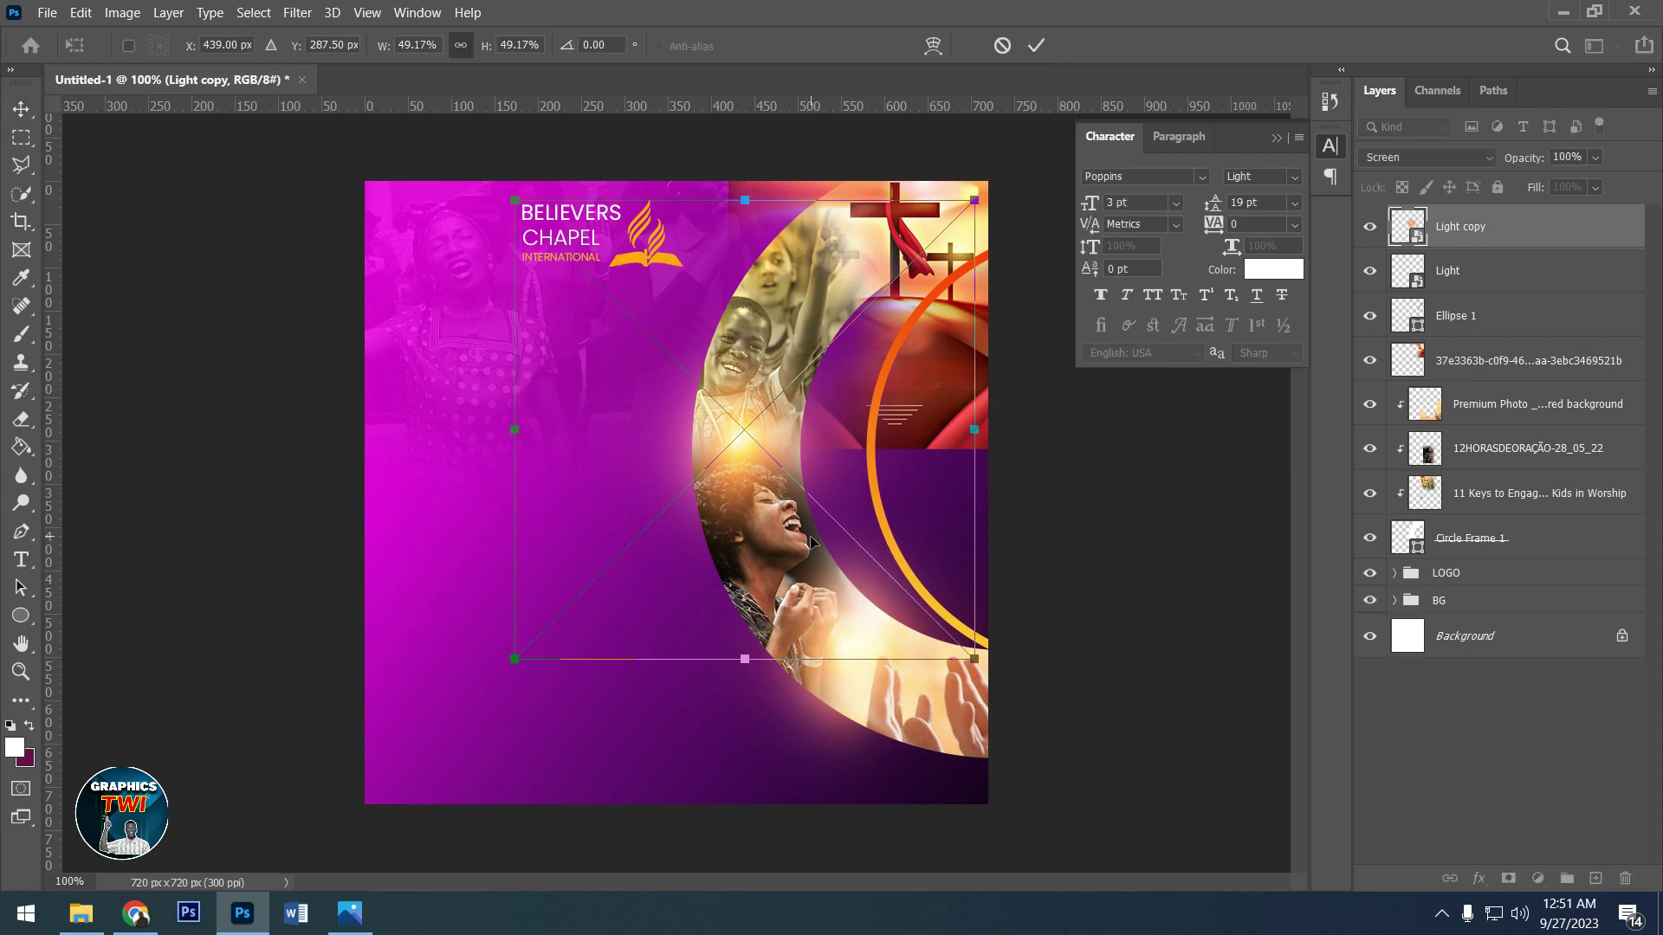
pyautogui.moveTo(974, 659); pyautogui.dragTo(1001, 686)
pyautogui.moveTo(921, 487); pyautogui.dragTo(921, 495)
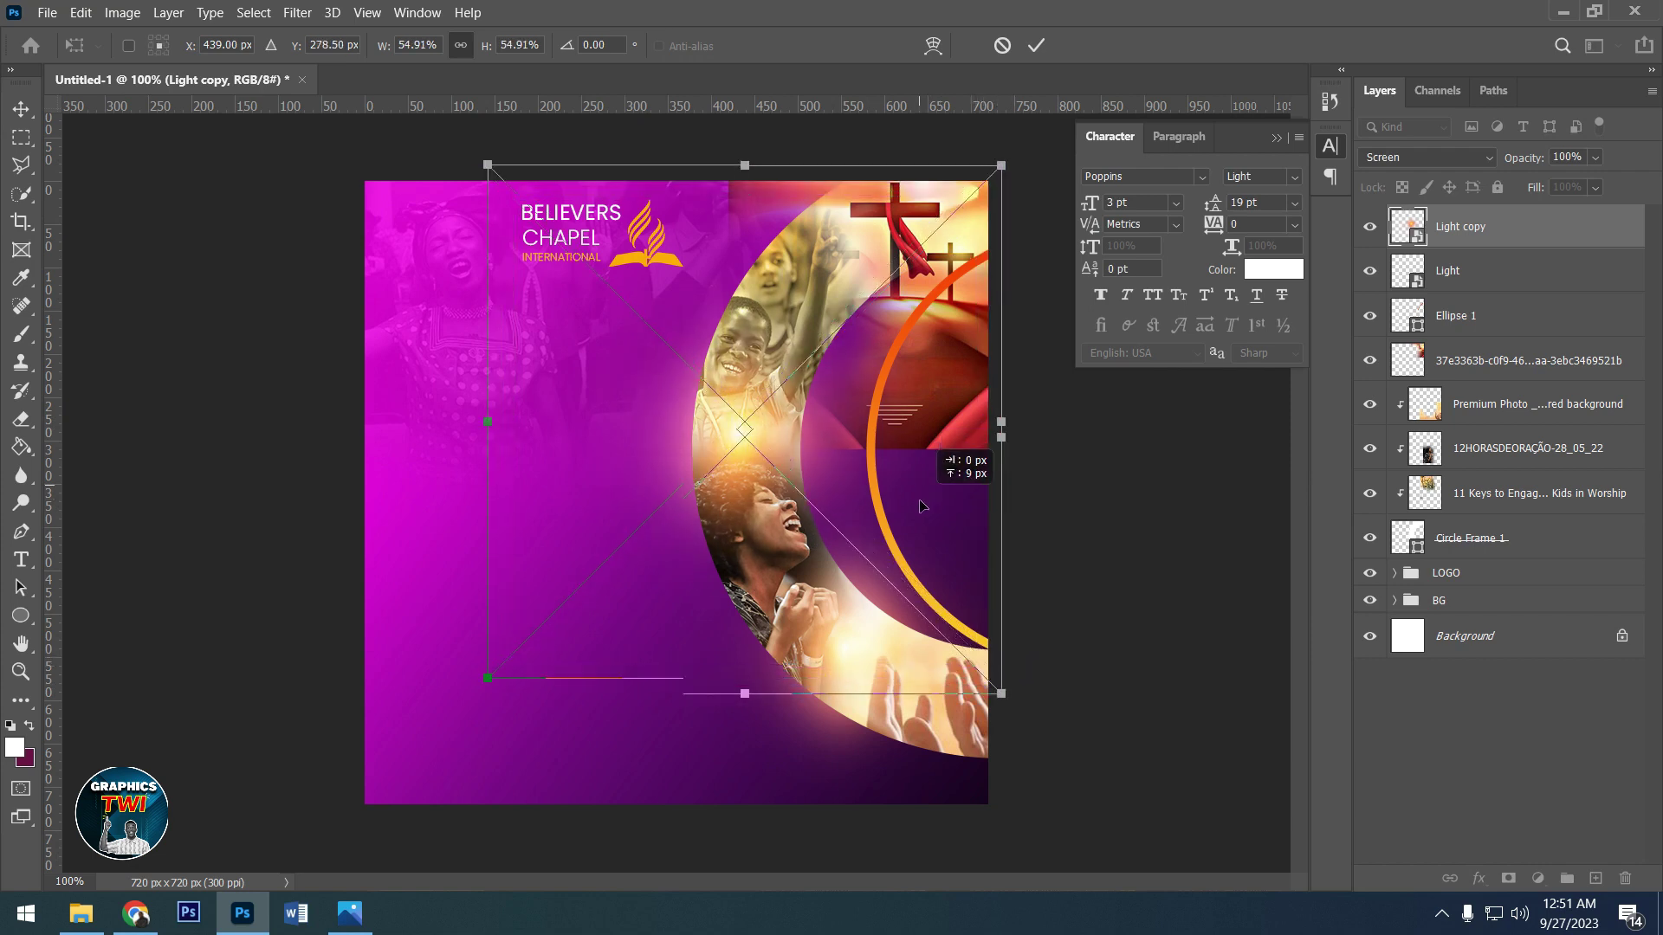
pyautogui.click(1038, 45)
pyautogui.rightClick(1503, 232)
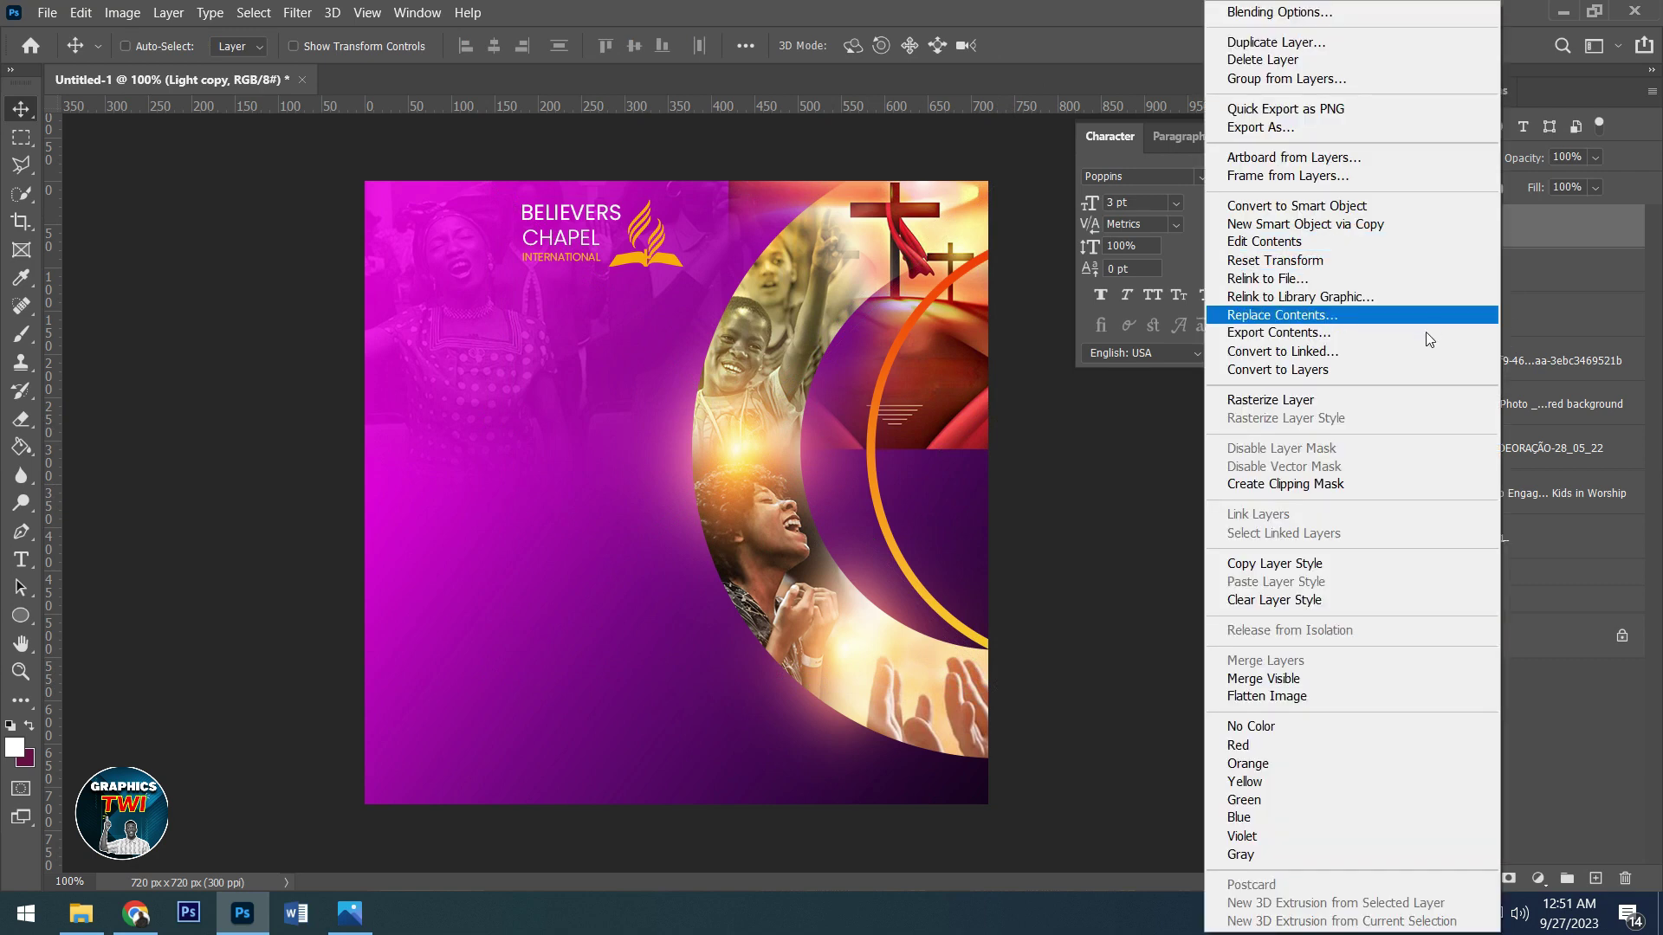
pyautogui.click(1334, 392)
# - Erase parts of the Light copy flare and reposition it over the photos
pyautogui.click(21, 416)
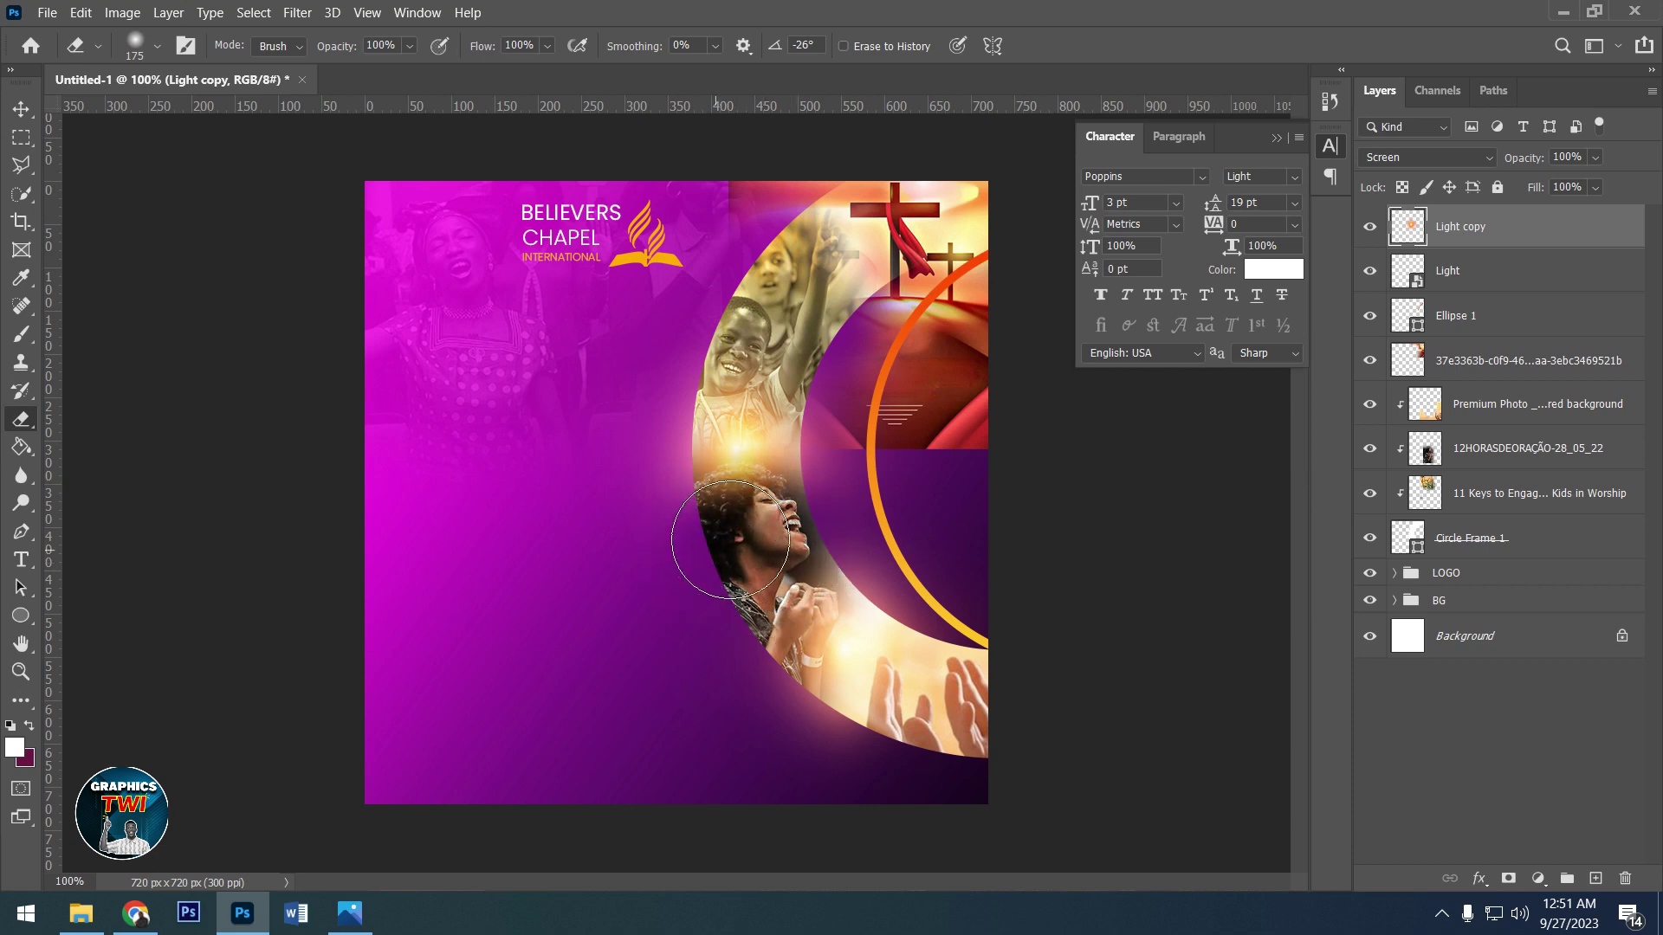
pyautogui.click(28, 109)
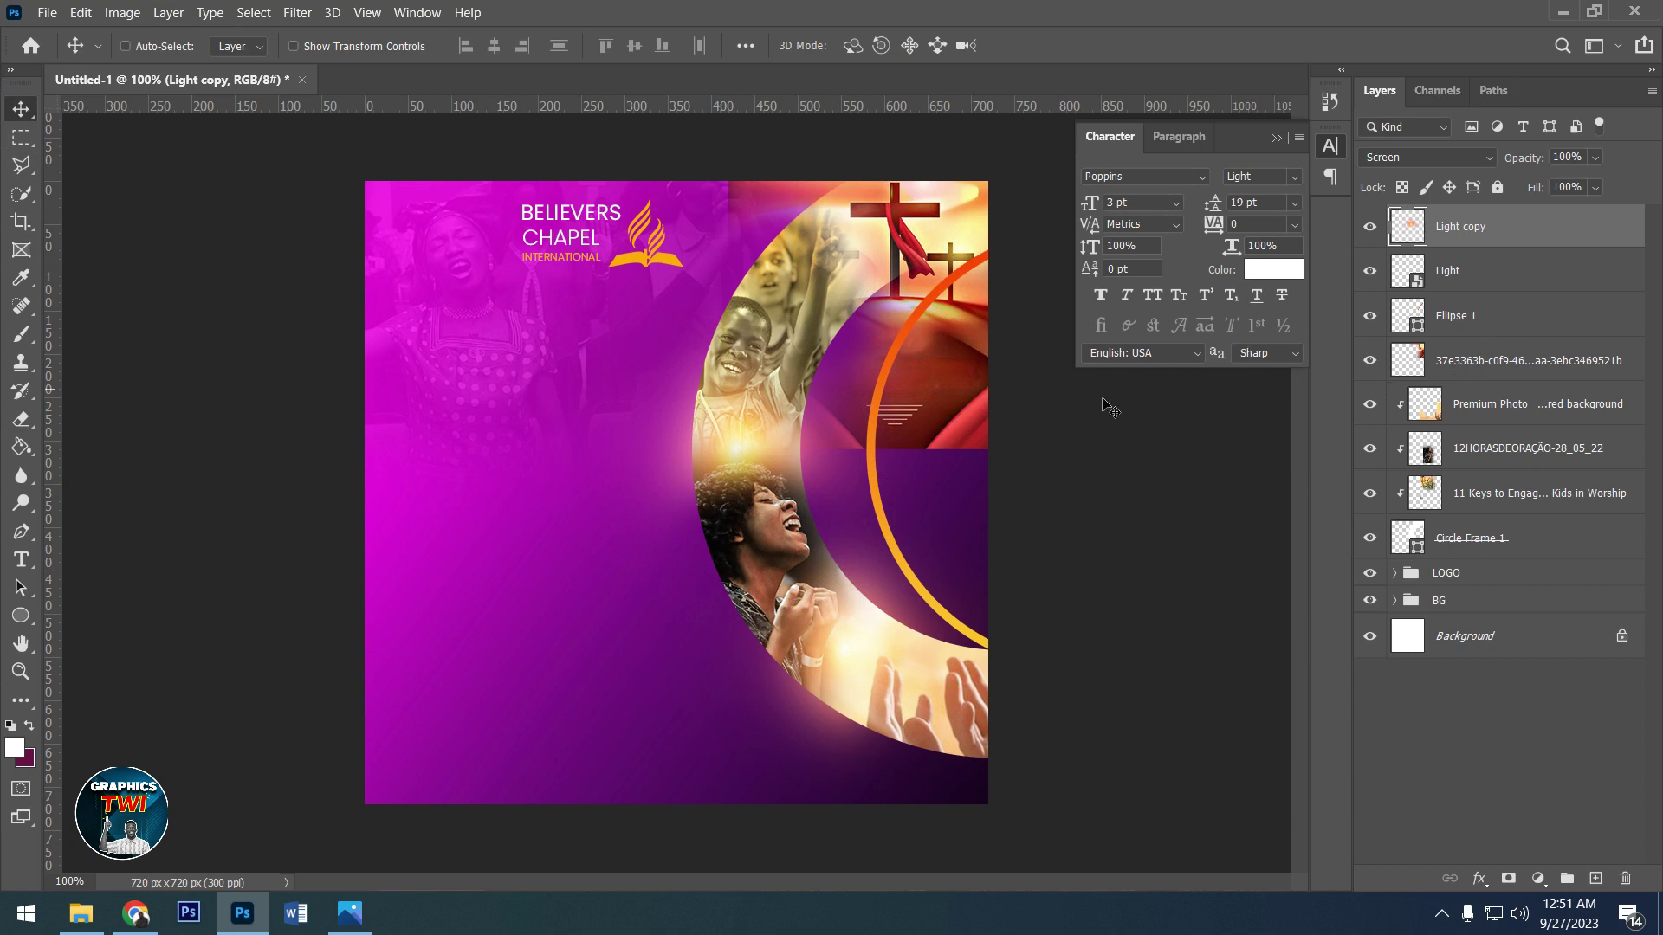
pyautogui.moveTo(728, 489)
pyautogui.mouseDown()
pyautogui.moveTo(854, 267)
pyautogui.moveTo(869, 277)
pyautogui.mouseUp()
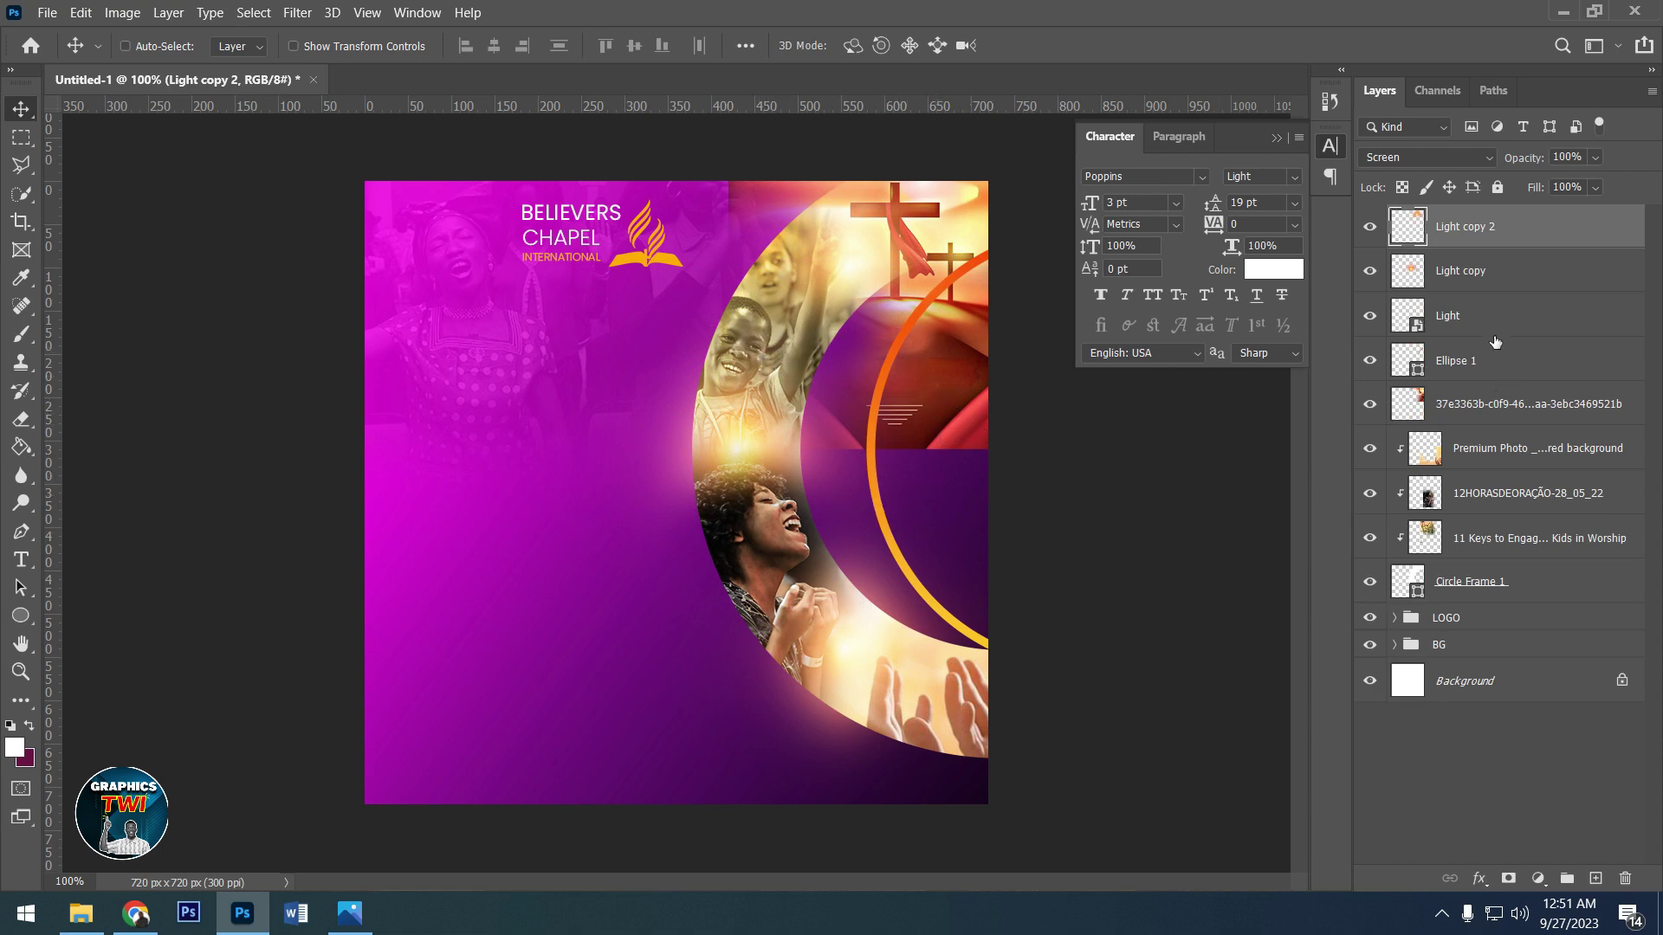
pyautogui.click(1412, 416)
pyautogui.click(1366, 407)
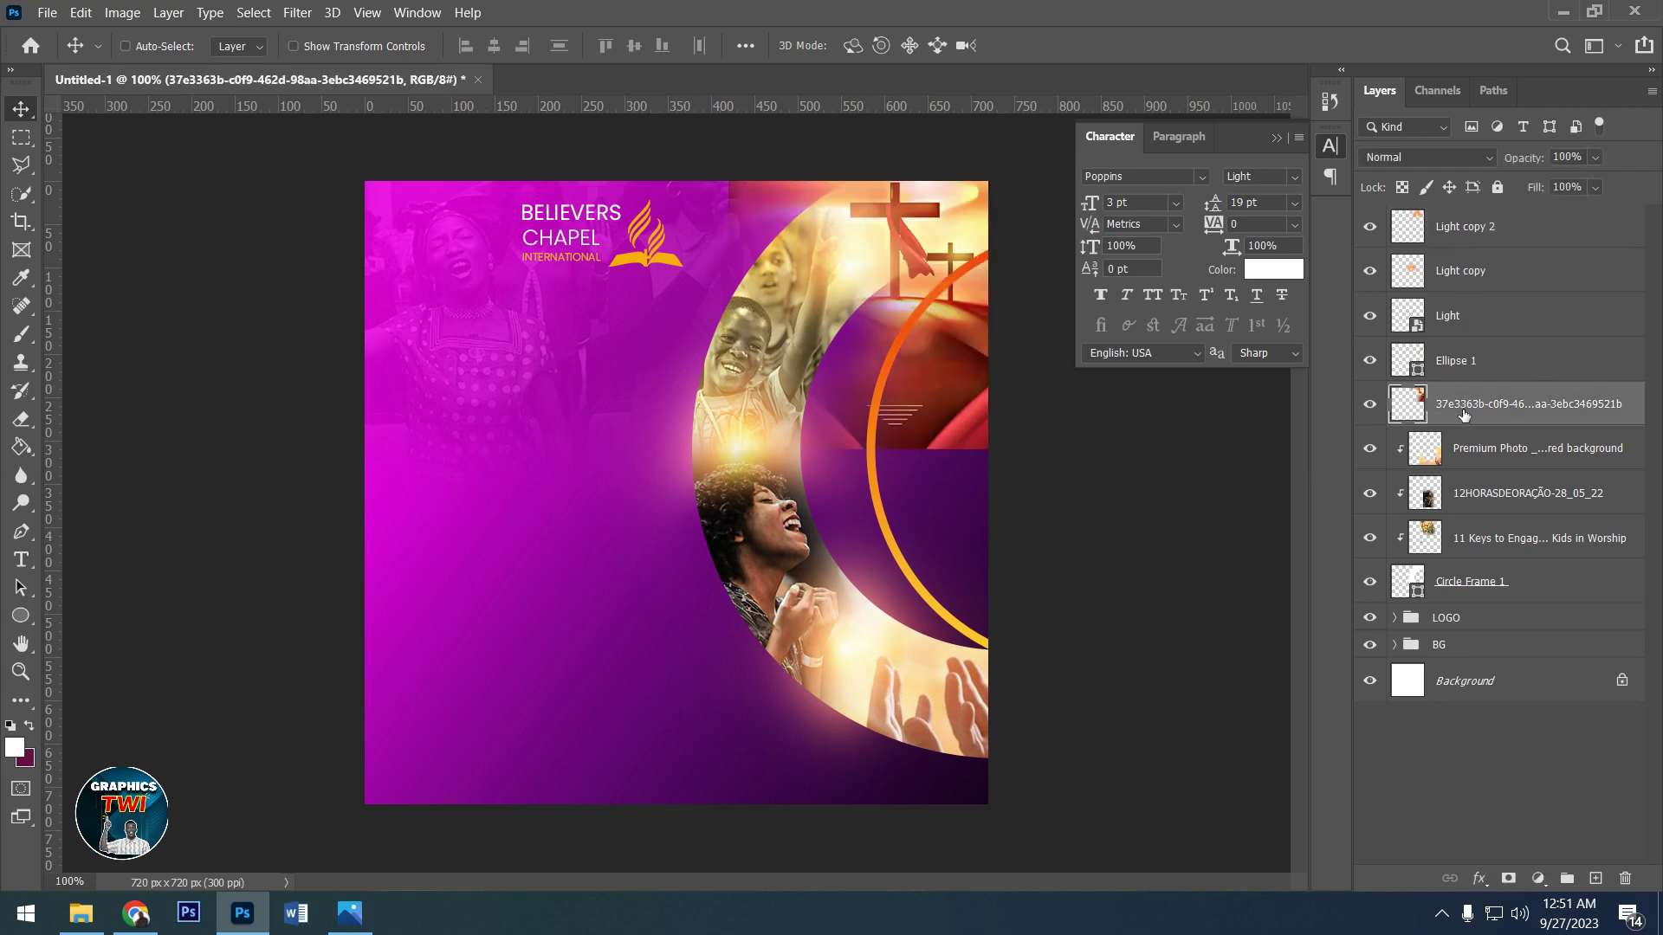
# - Clip the 37e3363b cross image into the ellipse and select Light copy 2 through Circle Frame 1
pyautogui.rightClick(1464, 415)
pyautogui.click(1273, 403)
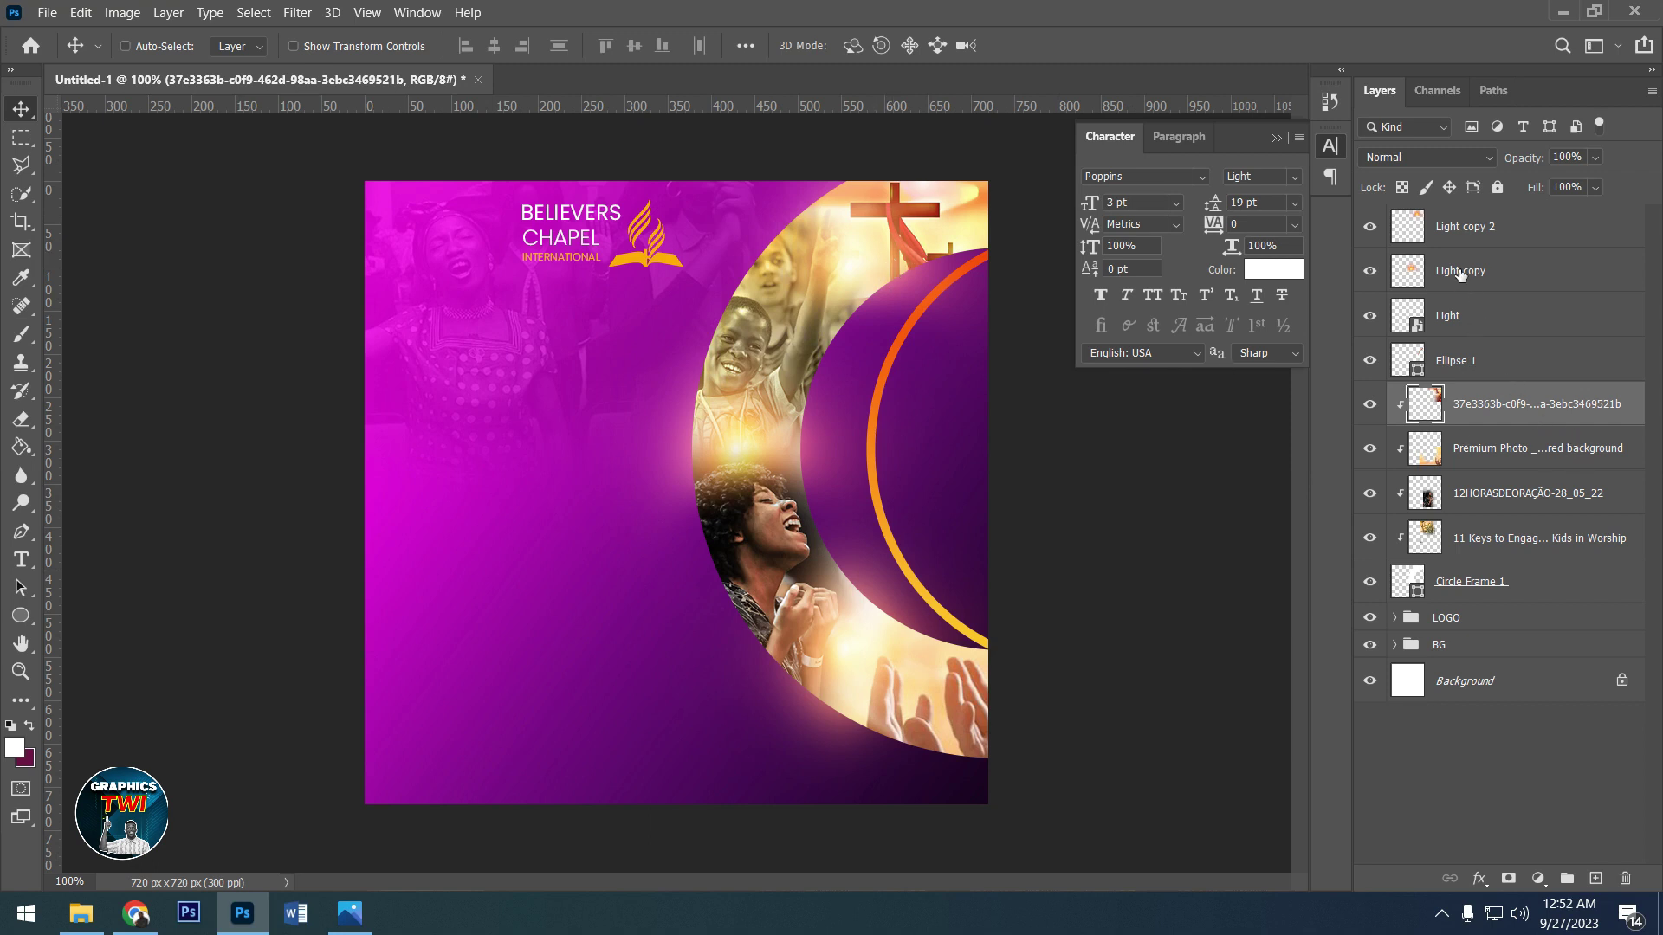
pyautogui.click(1460, 598)
pyautogui.keyDown('shift'); pyautogui.click(1477, 241); pyautogui.keyUp('shift')
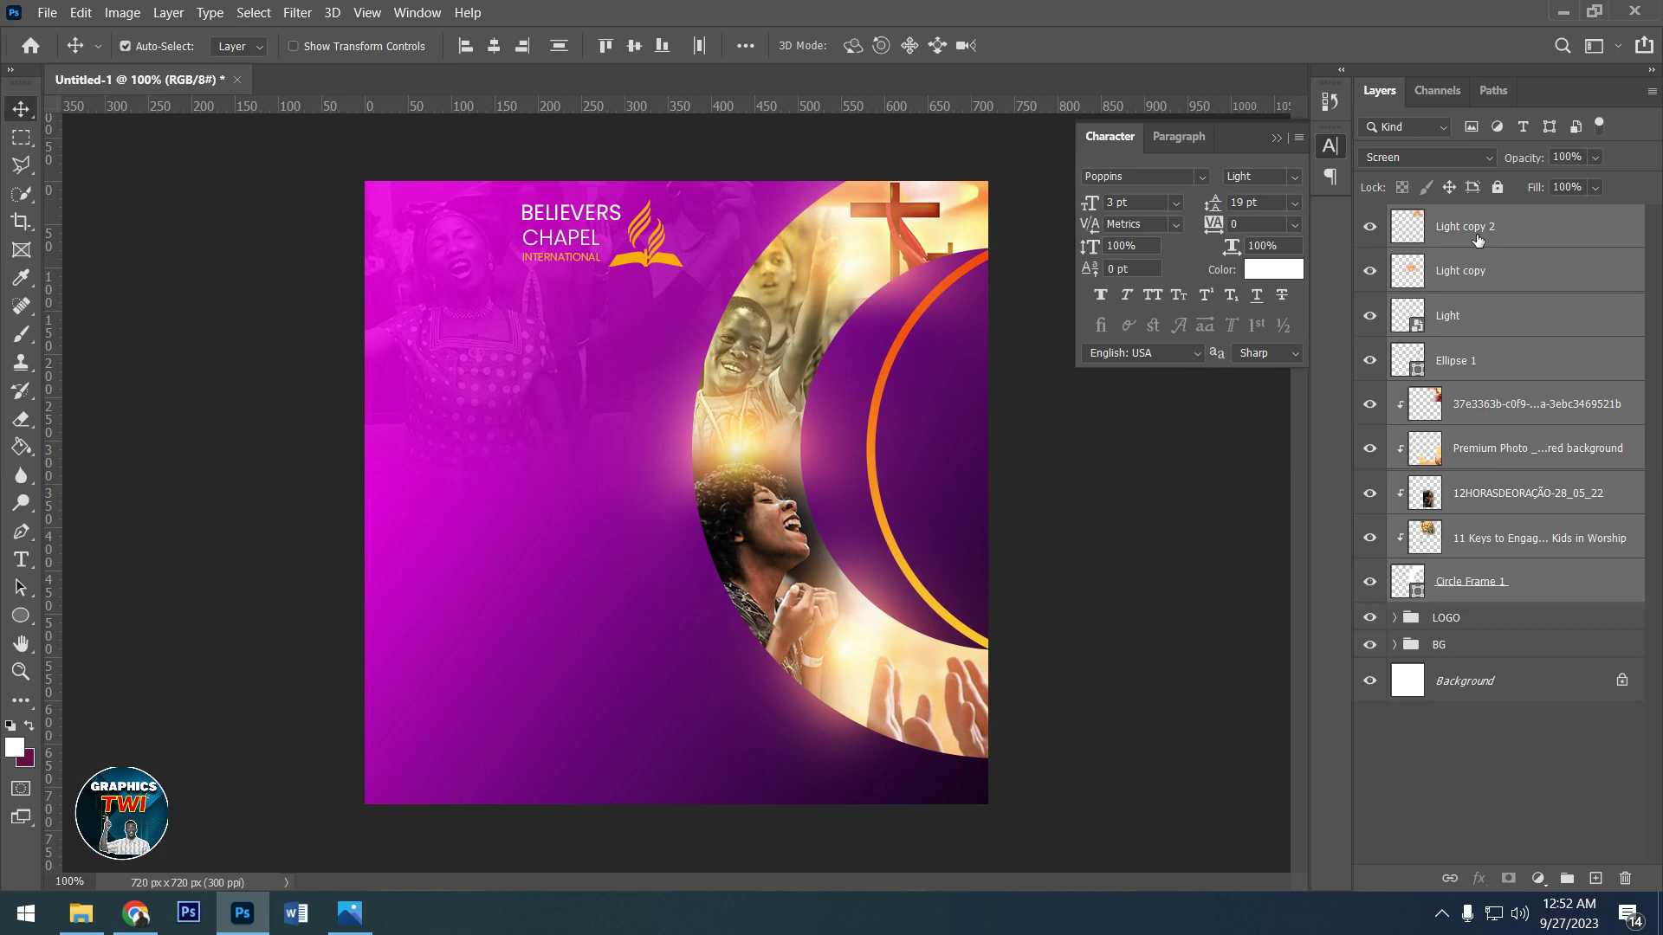
# - Group the selected circle-frame layers into a group named 'circle'
pyautogui.hotkey('ctrl', 'g')
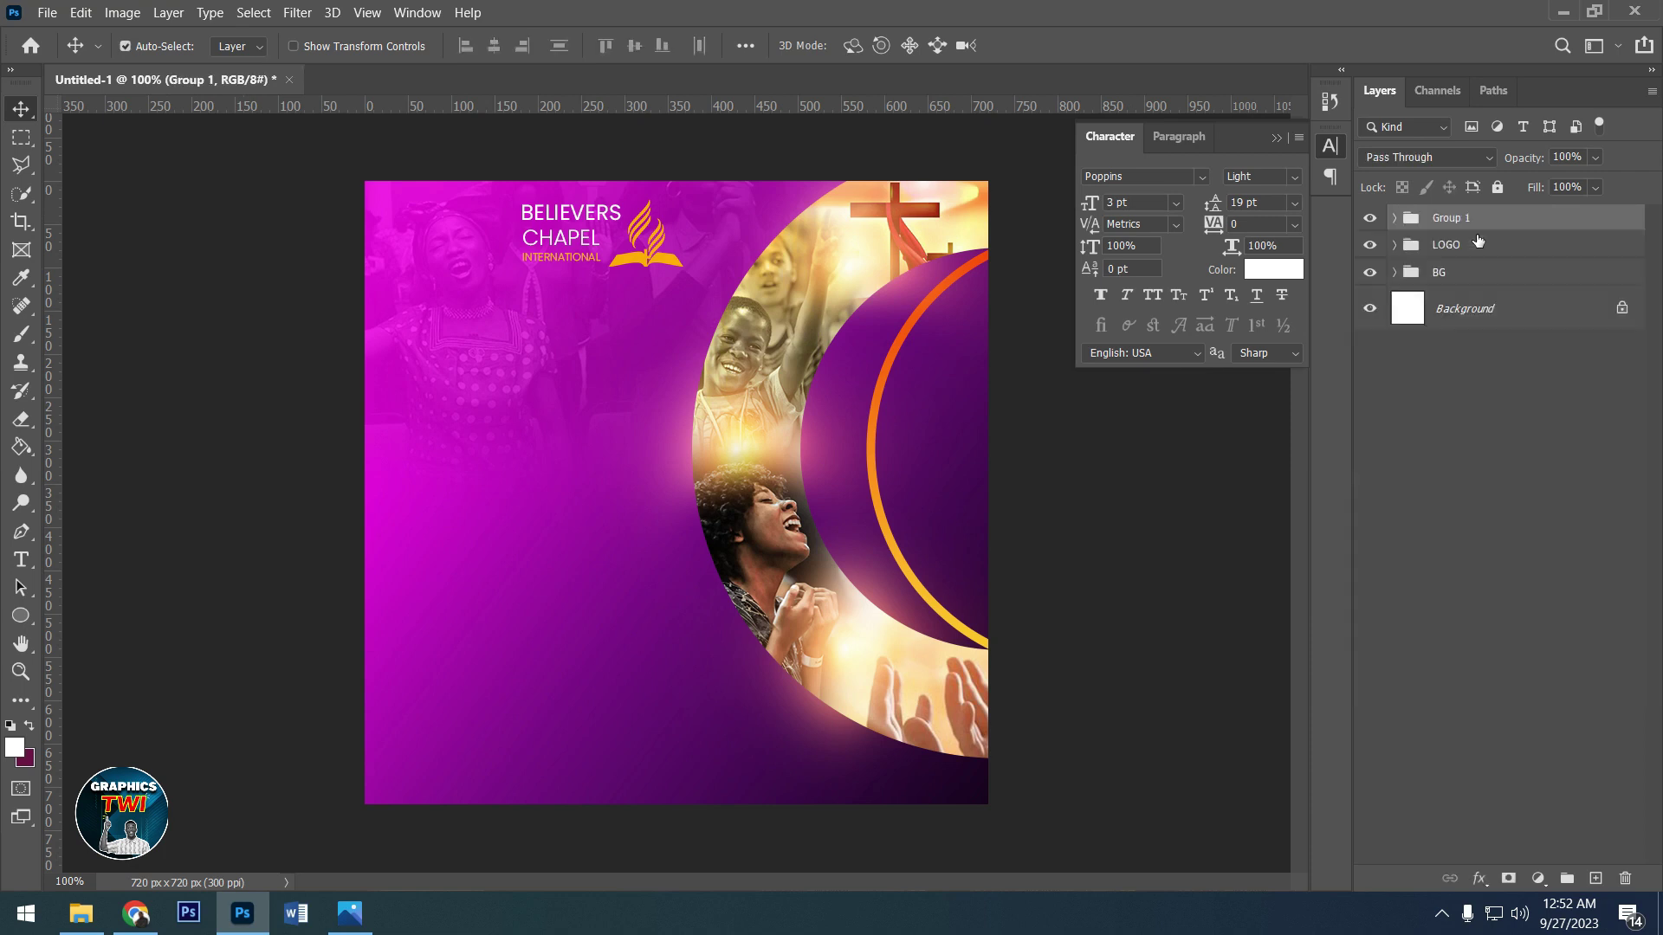
pyautogui.doubleClick(1450, 219)
pyautogui.write('c')
pyautogui.press('Return')
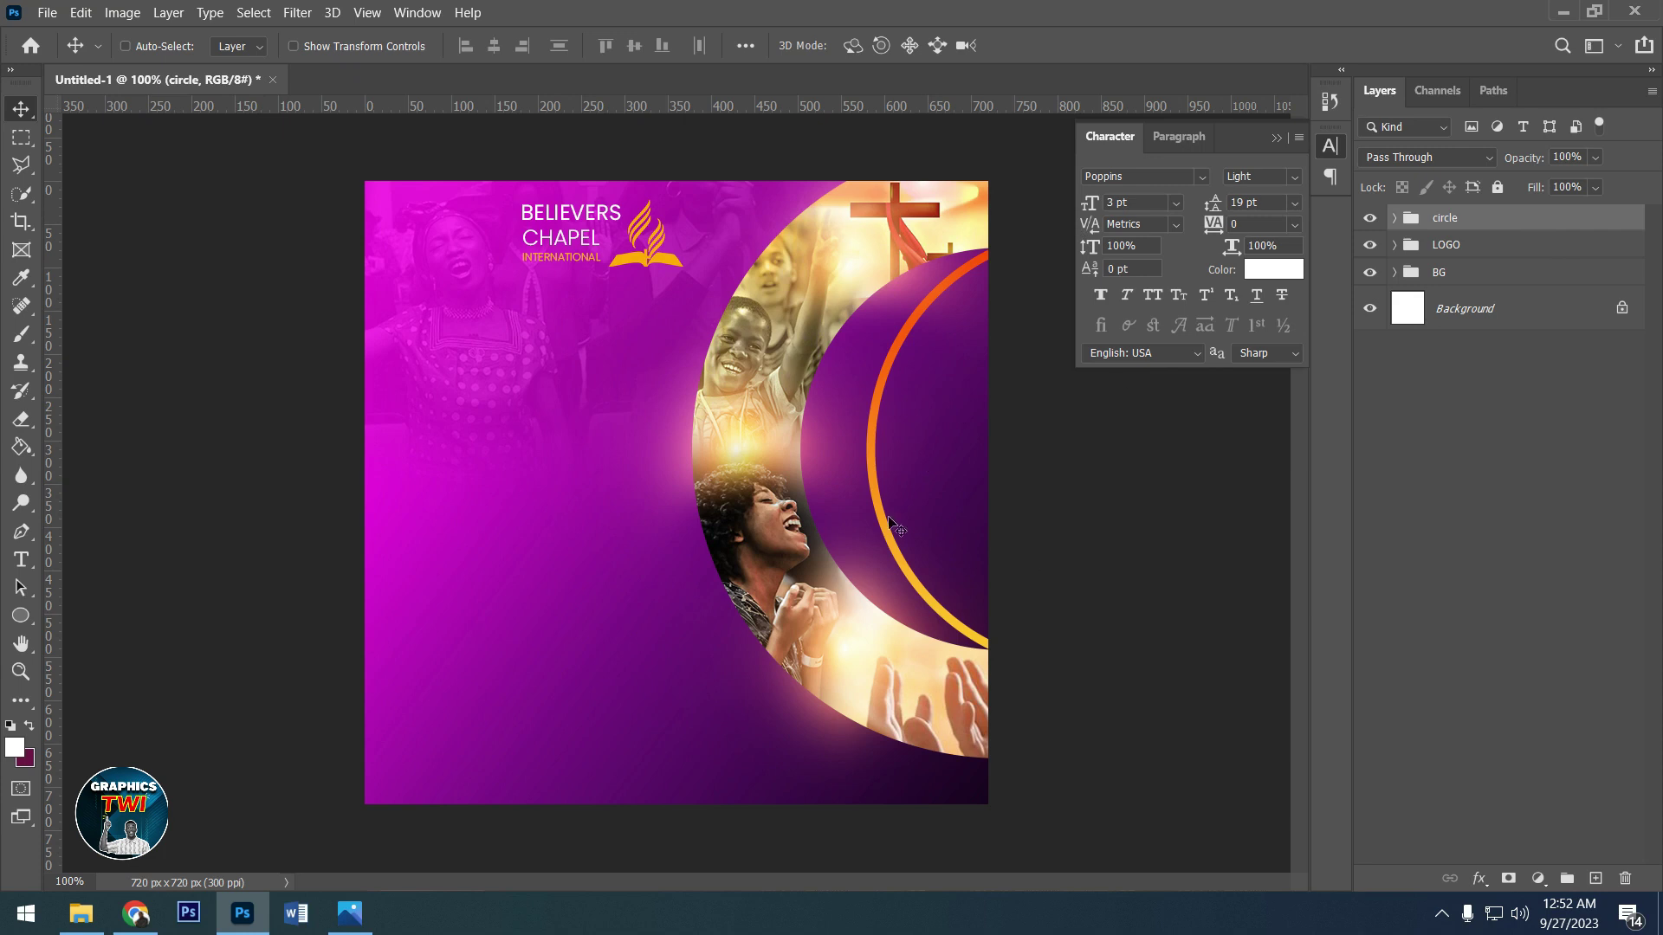
pyautogui.click(81, 913)
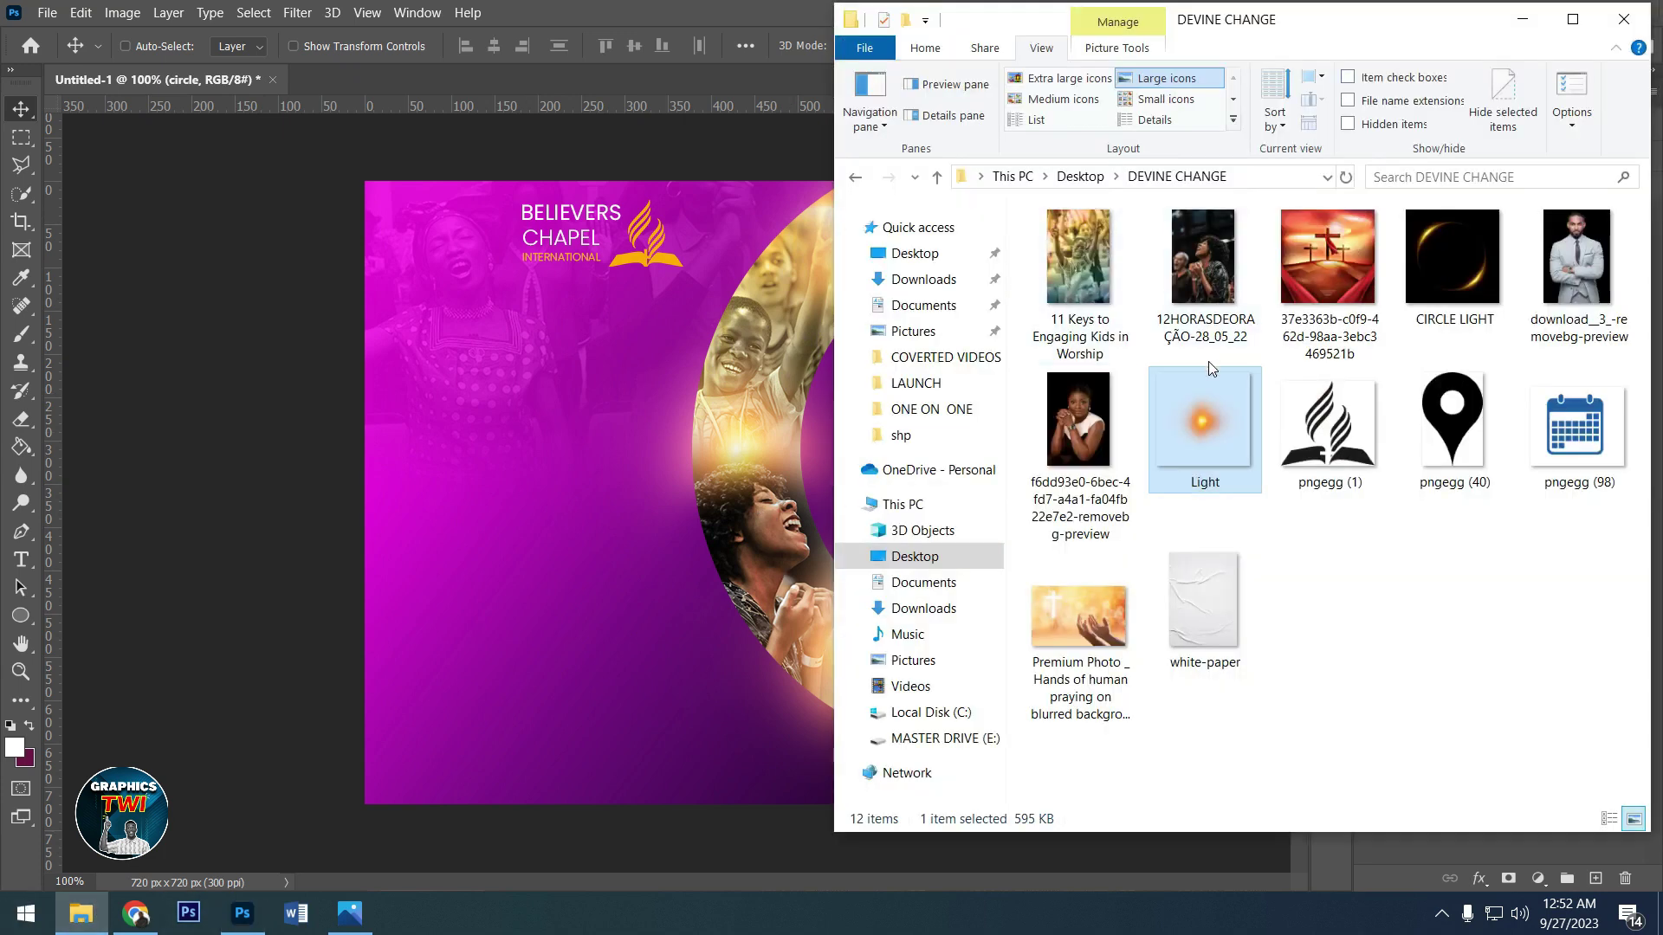
# - Place the Cross Against the Sky image from Downloads on the flyer's right side
pyautogui.moveTo(1643, 232)
pyautogui.mouseDown()
pyautogui.moveTo(1655, 701)
pyautogui.moveTo(1647, 253)
pyautogui.moveTo(1636, 401)
pyautogui.mouseUp()
pyautogui.click(1520, 470)
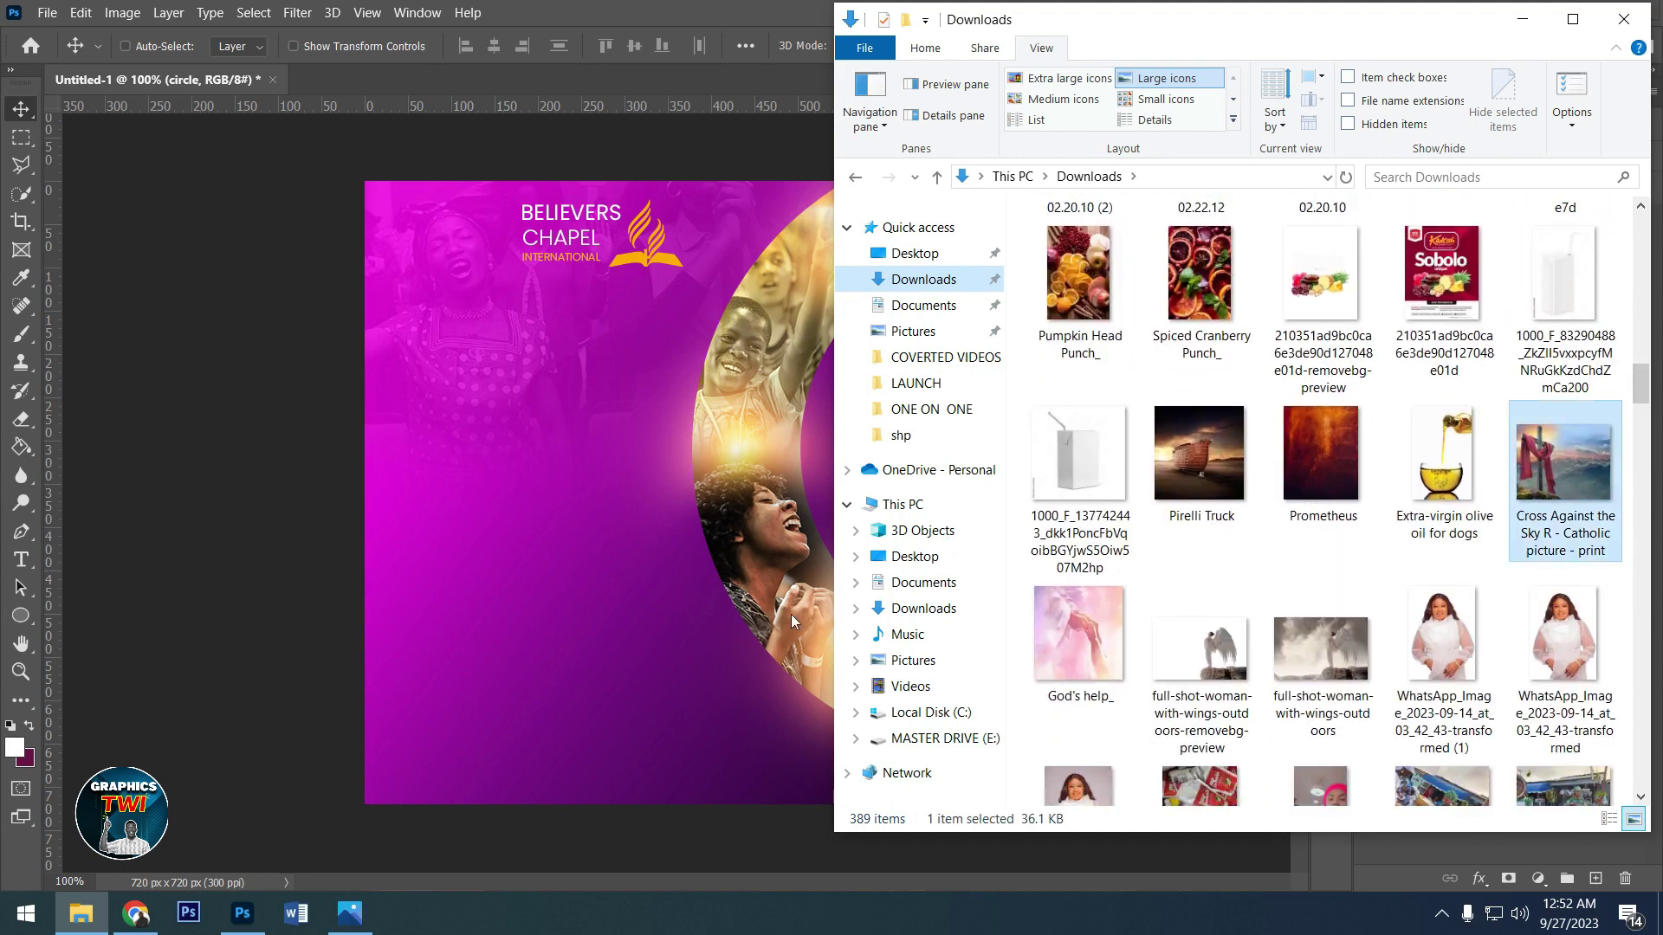
pyautogui.moveTo(791, 615); pyautogui.dragTo(821, 499)
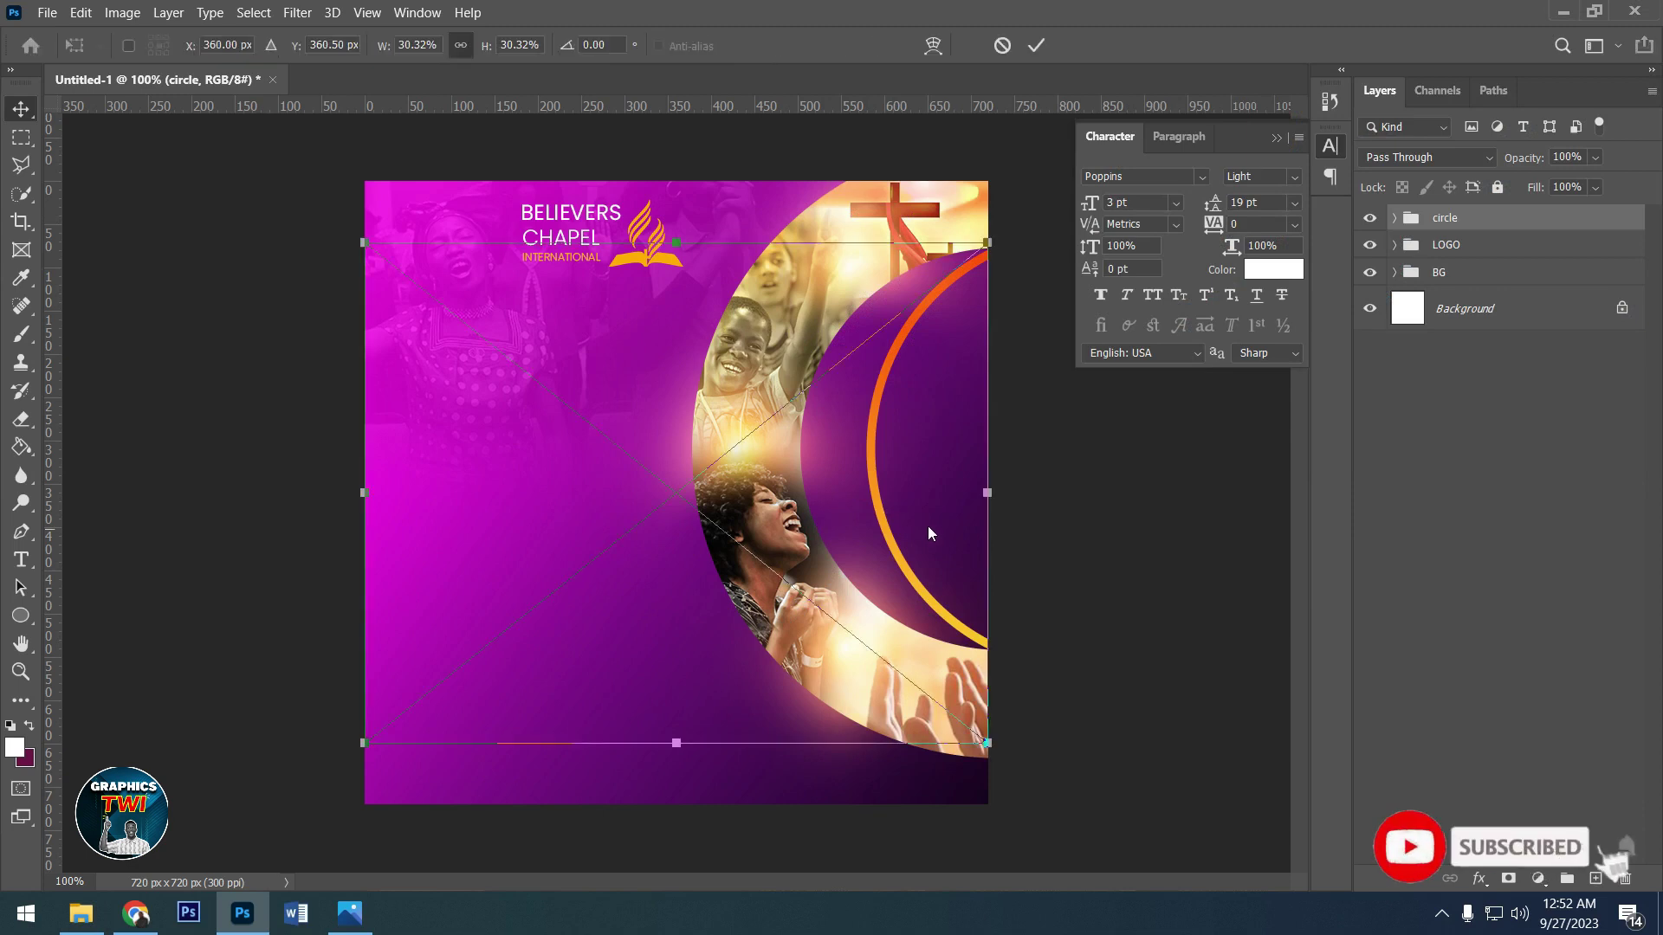
pyautogui.moveTo(675, 477); pyautogui.dragTo(1097, 479)
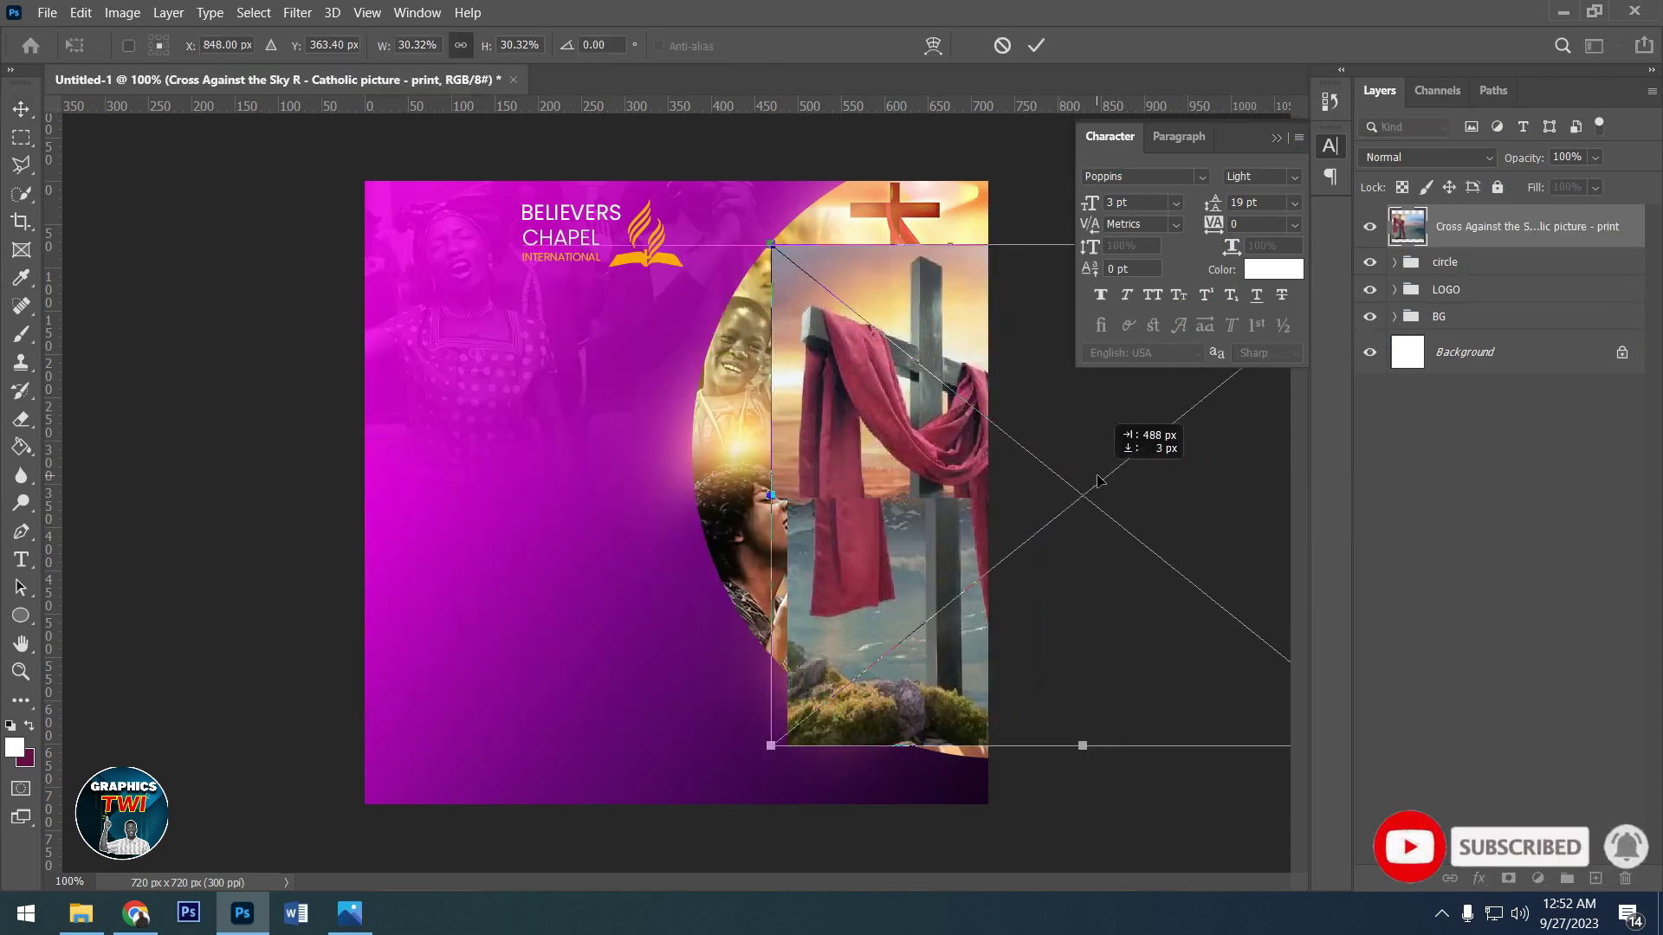
pyautogui.click(1038, 45)
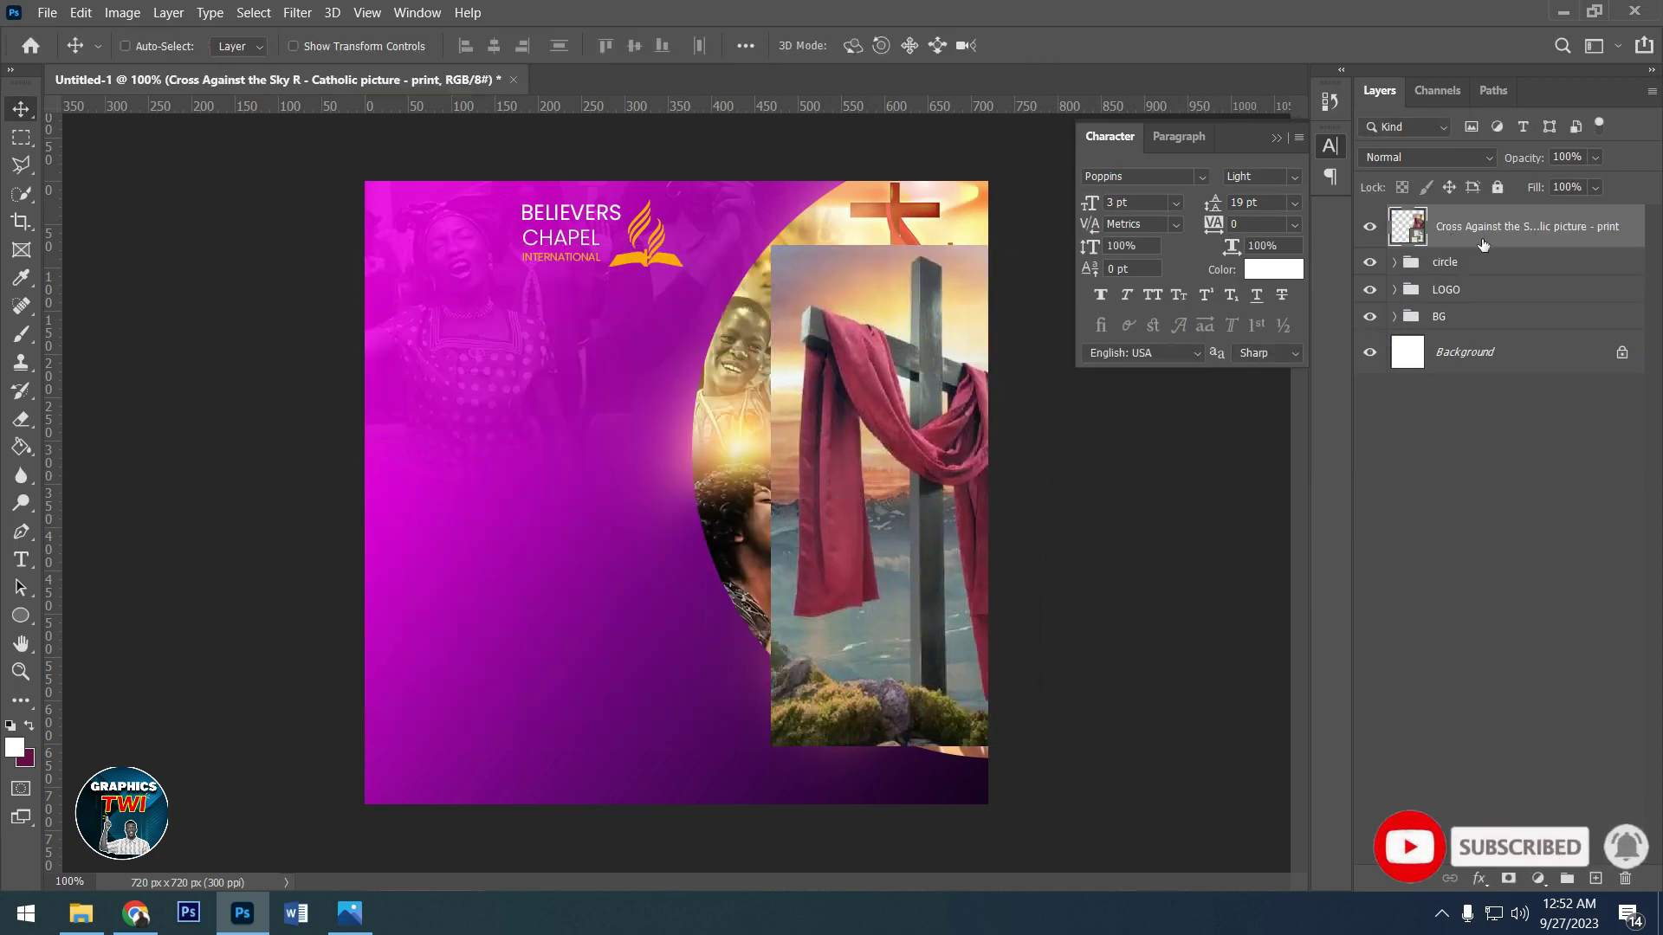
# - Move the cross picture below the circle group and blend it in Multiply at 22% opacity
pyautogui.moveTo(1498, 227); pyautogui.dragTo(1486, 280)
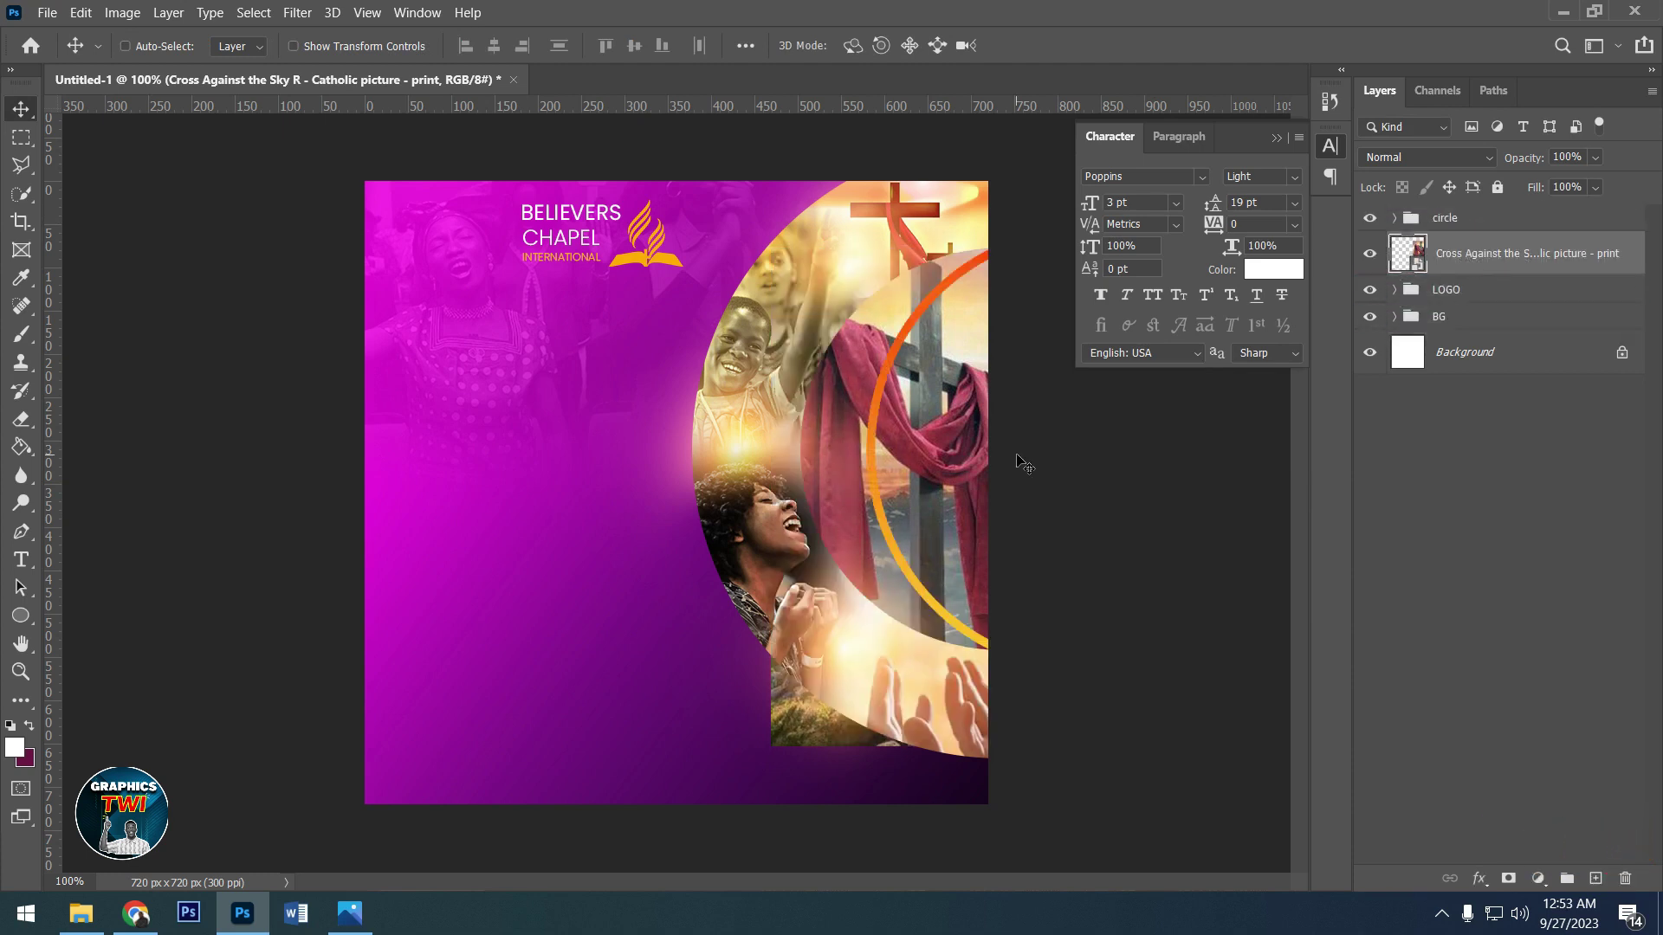
pyautogui.click(1486, 167)
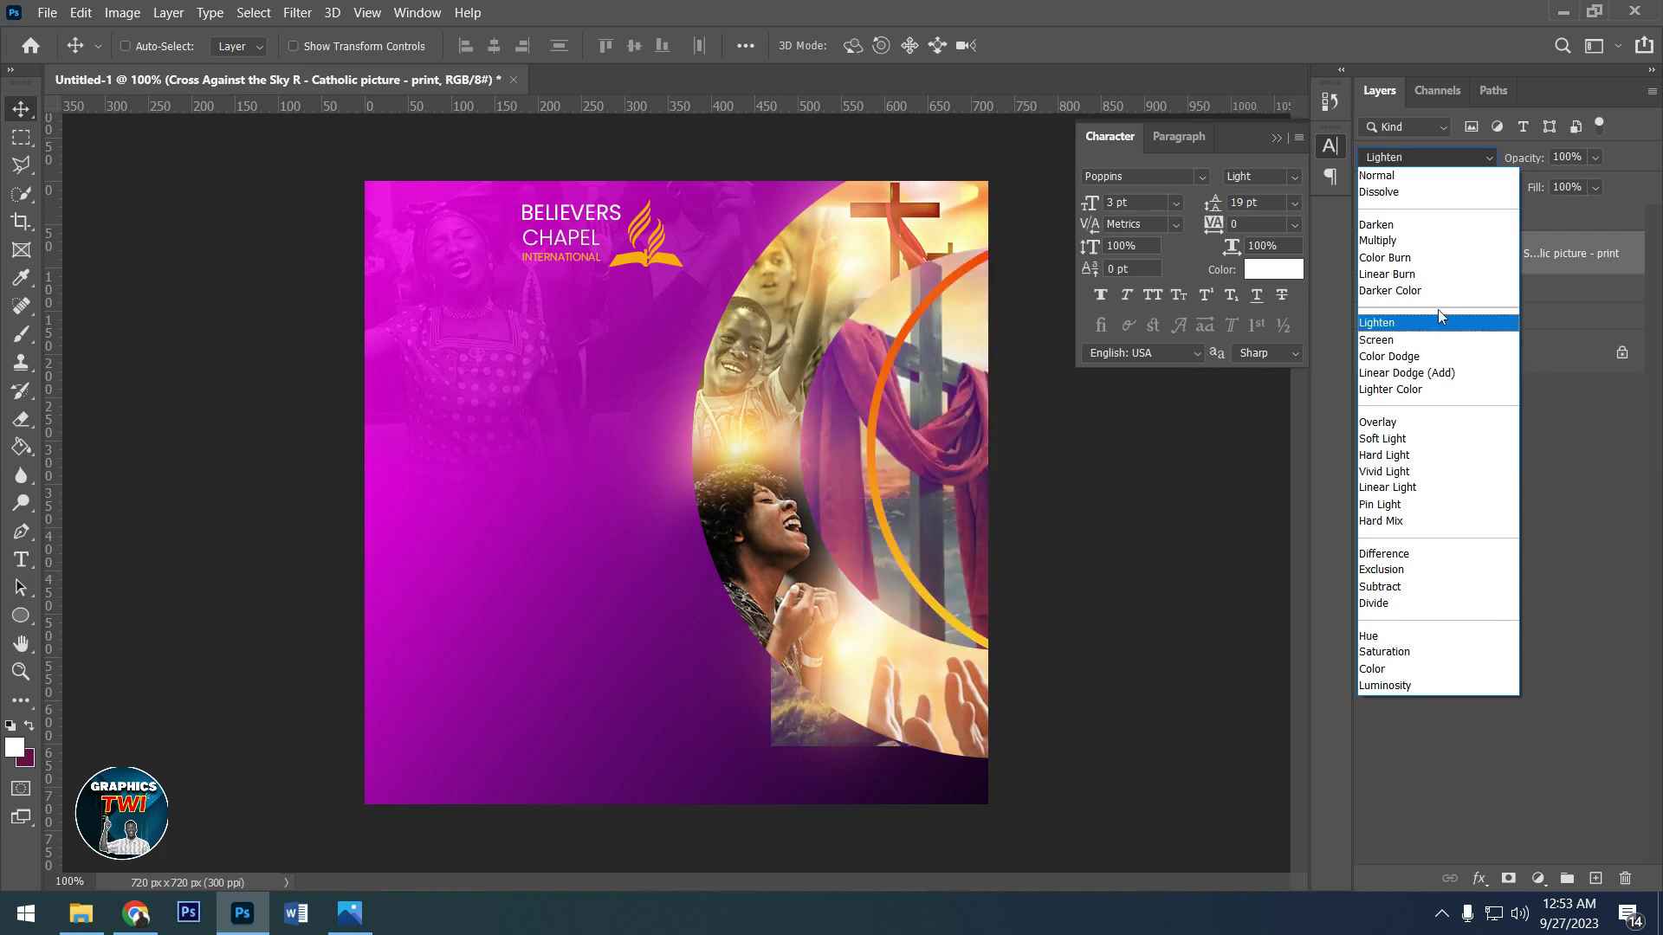
pyautogui.click(1432, 246)
pyautogui.click(1595, 159)
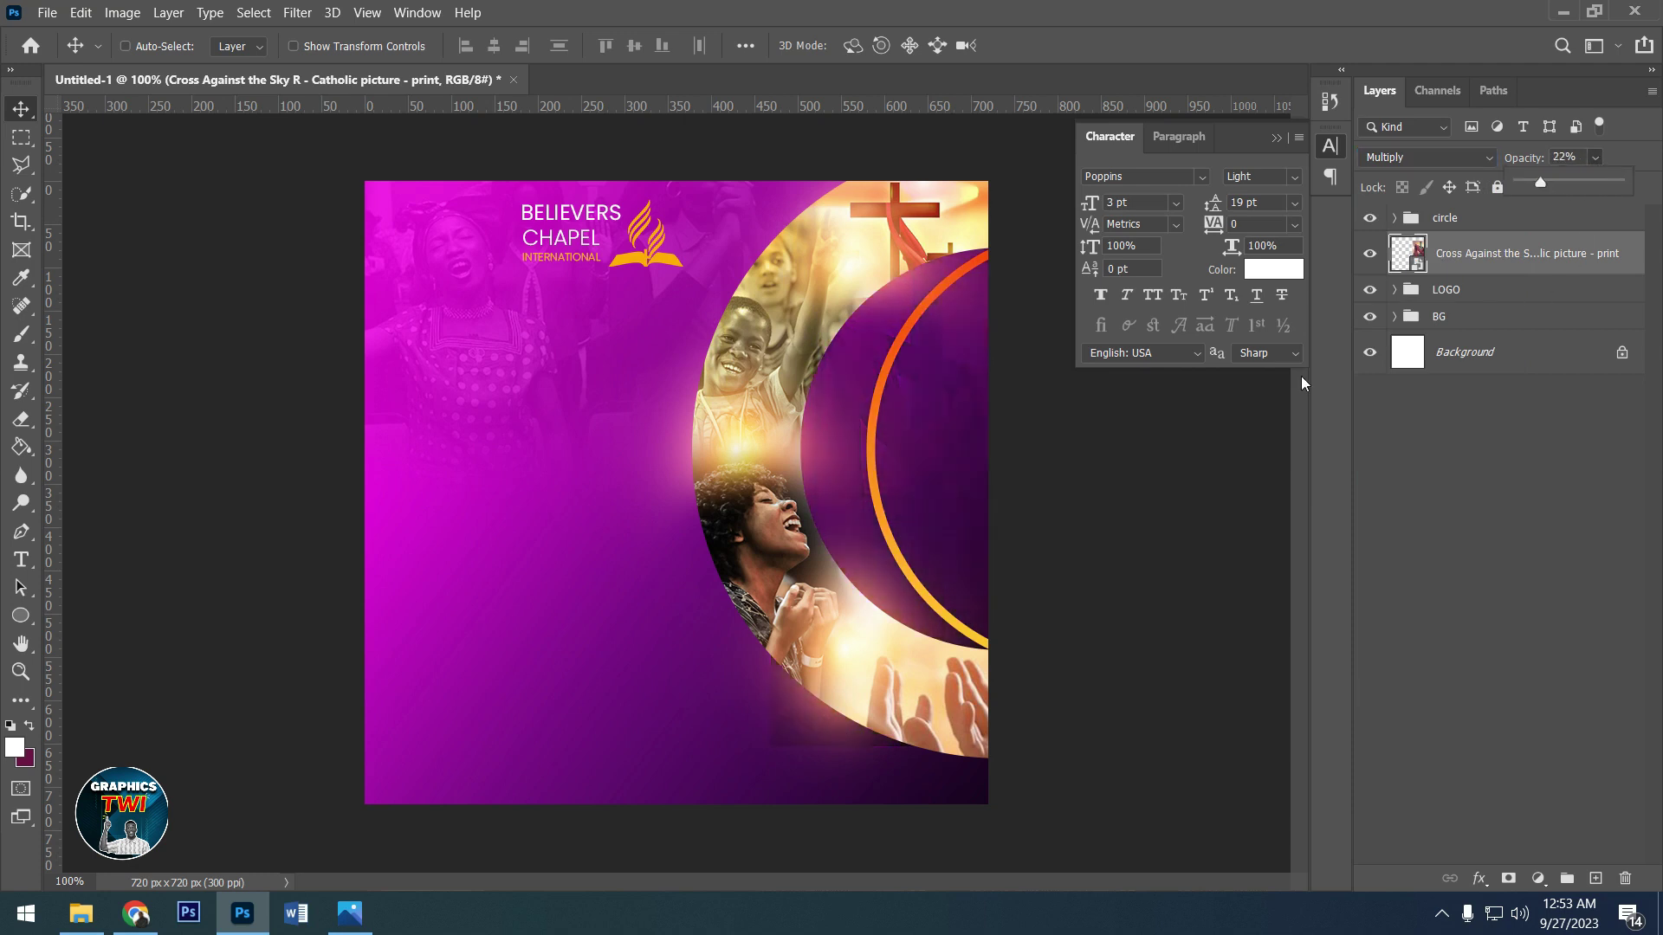
pyautogui.rightClick(1485, 252)
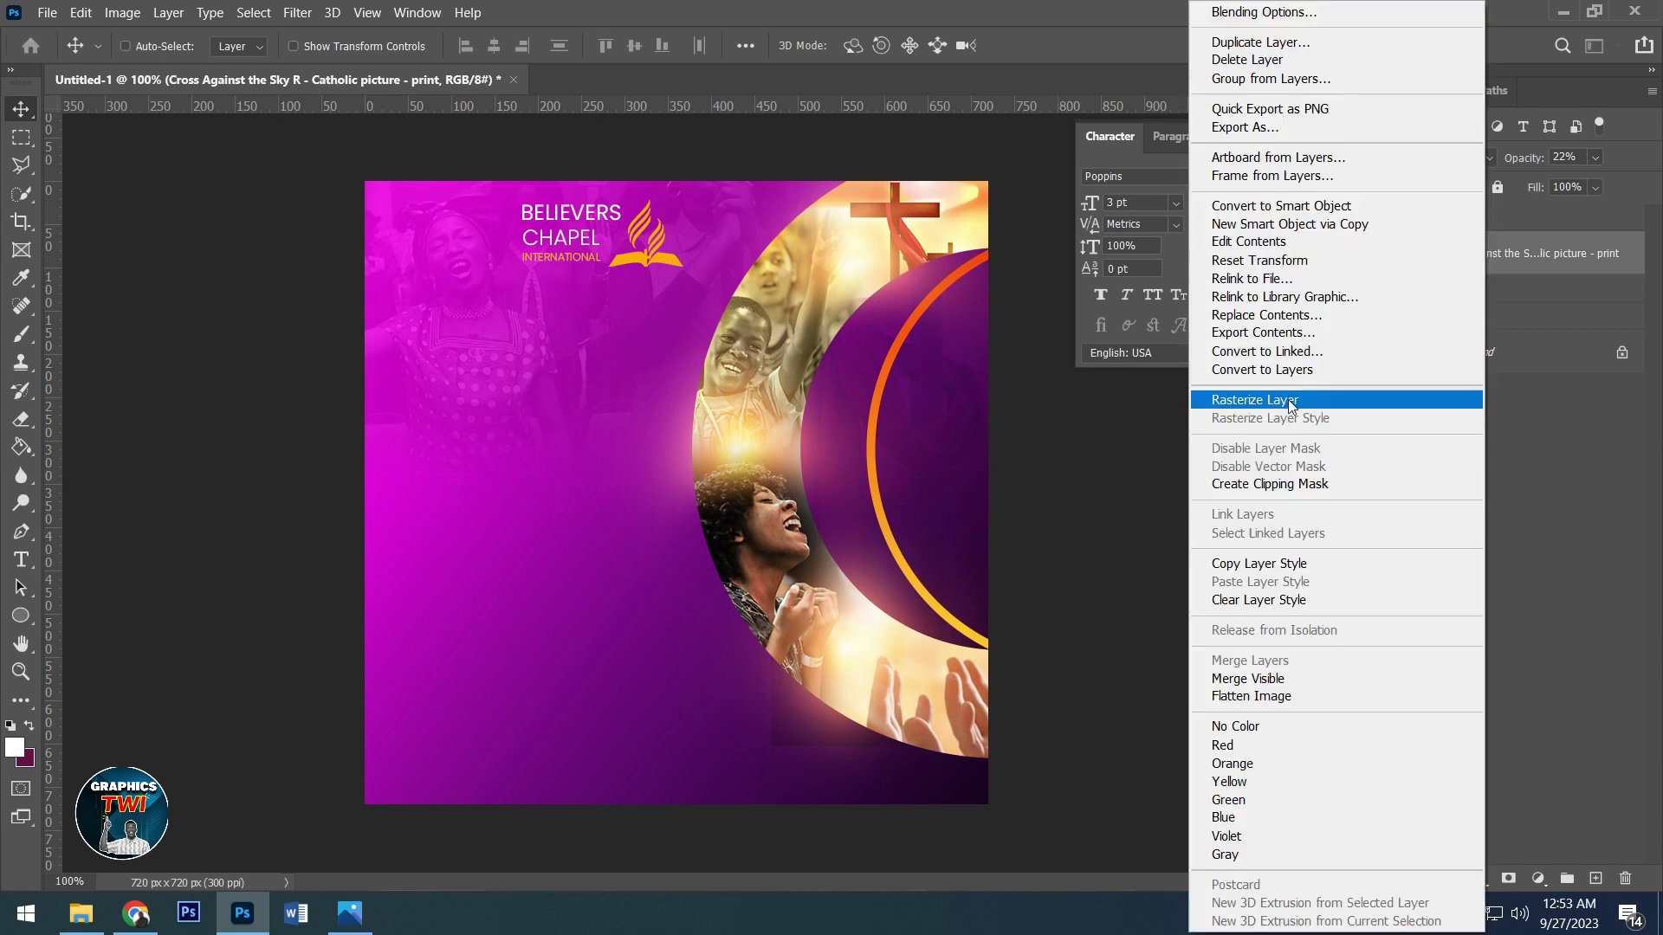
# - Rasterize the cross picture, raise it to 40% opacity, and nudge it into place
pyautogui.click(1291, 401)
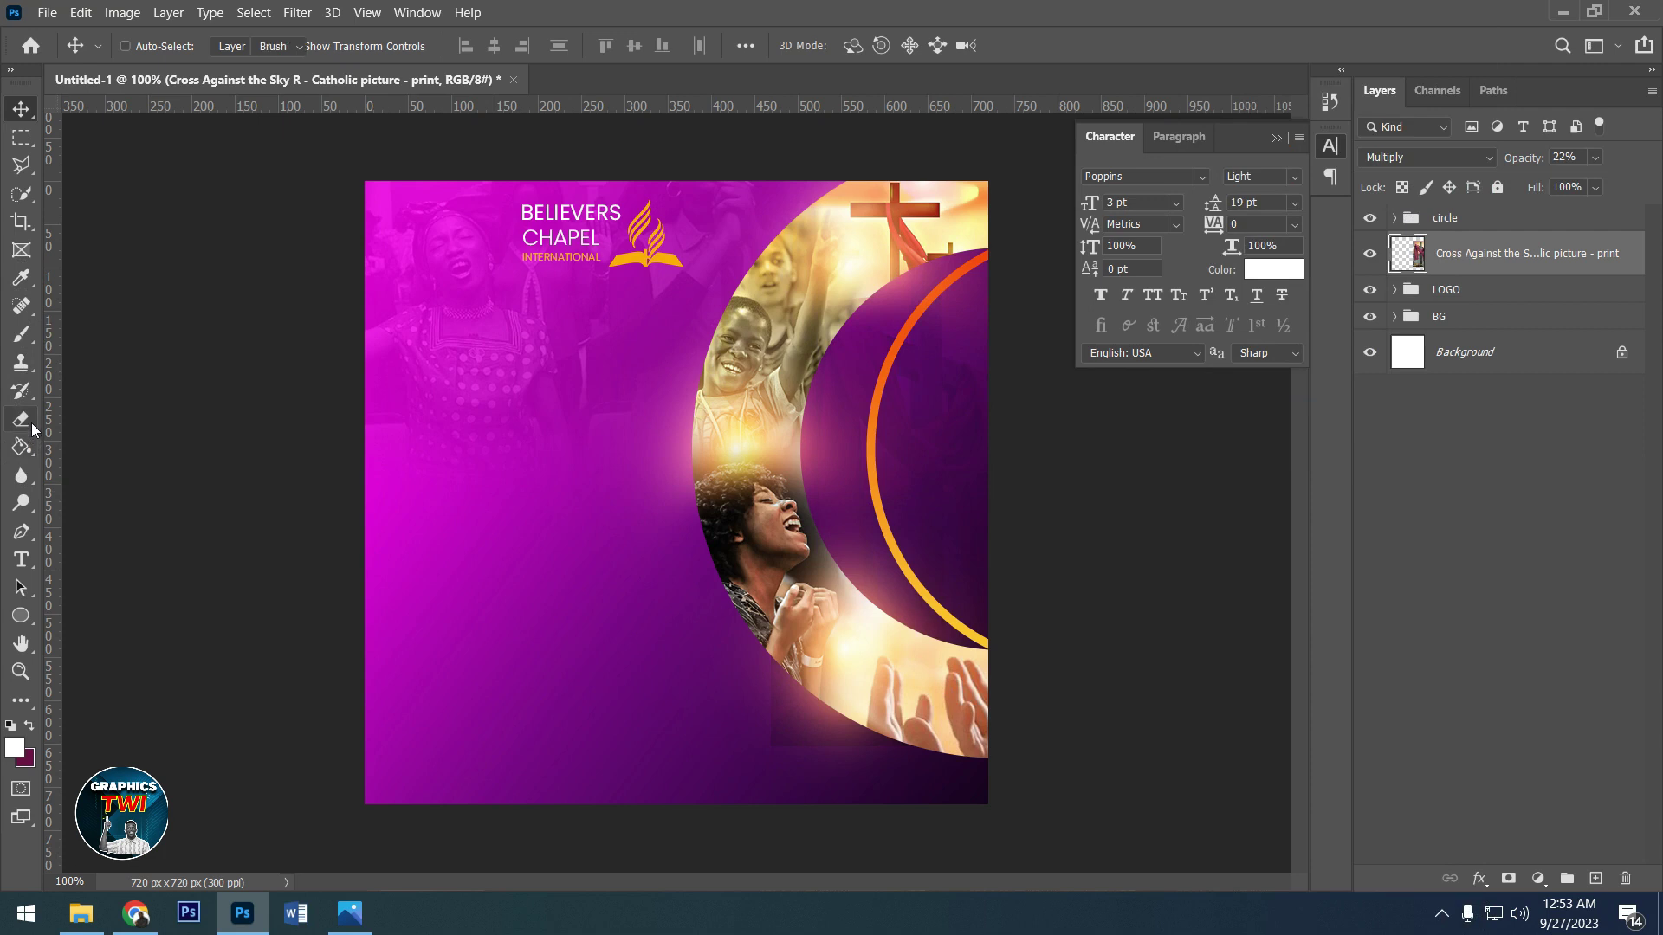
pyautogui.click(21, 419)
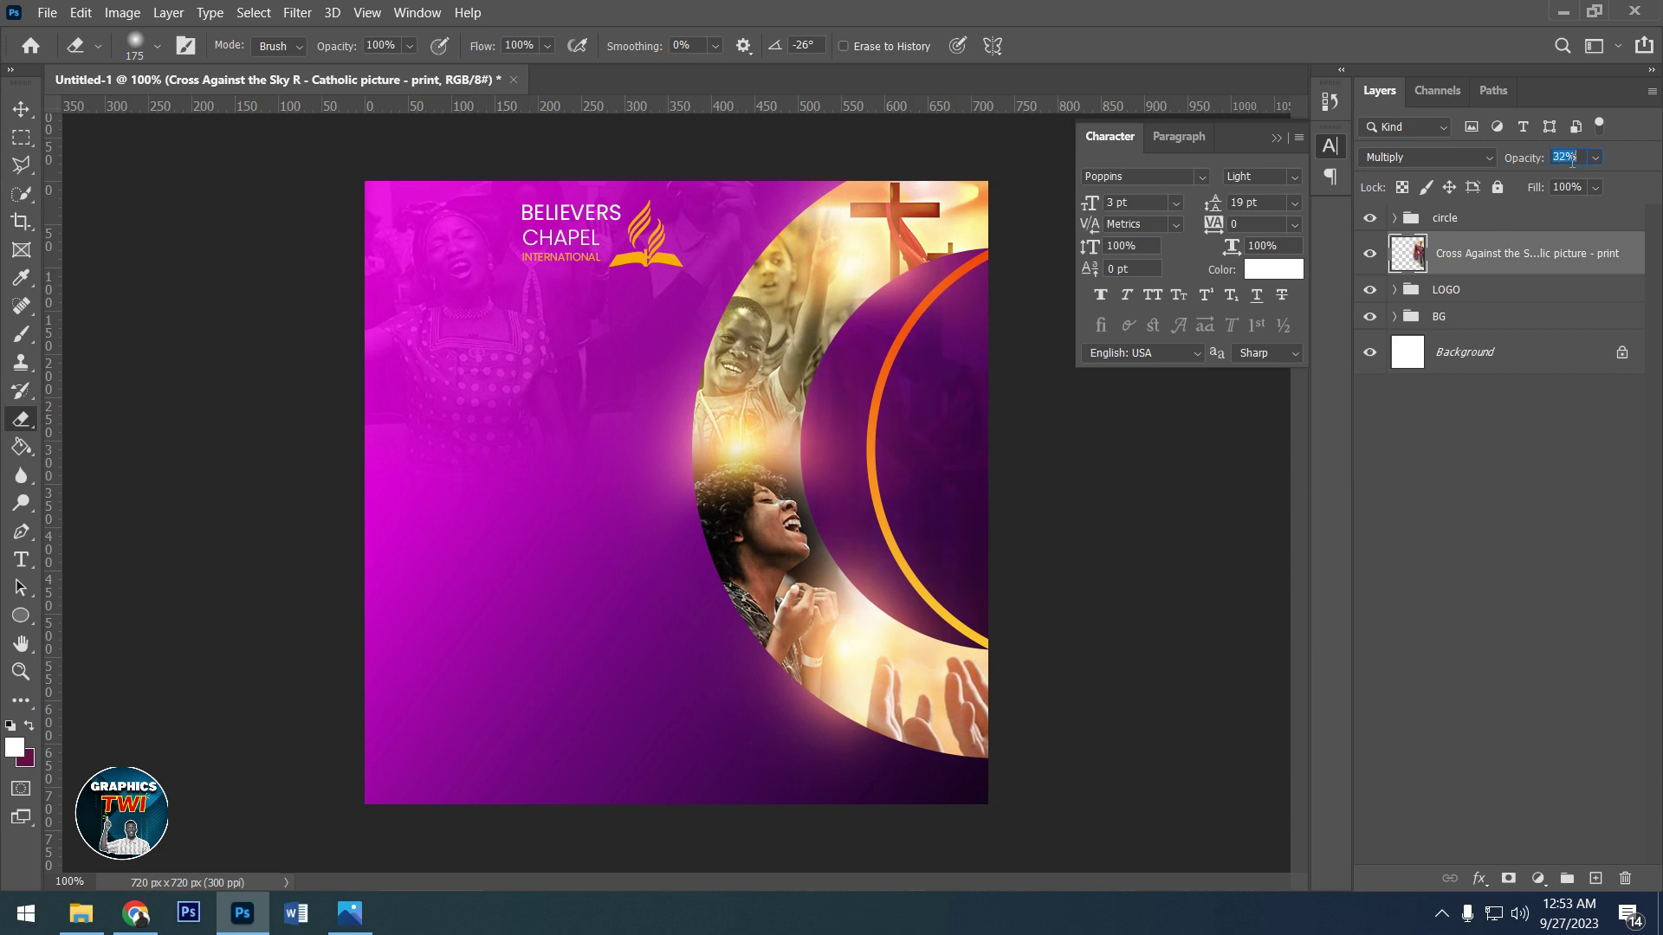
pyautogui.write('40')
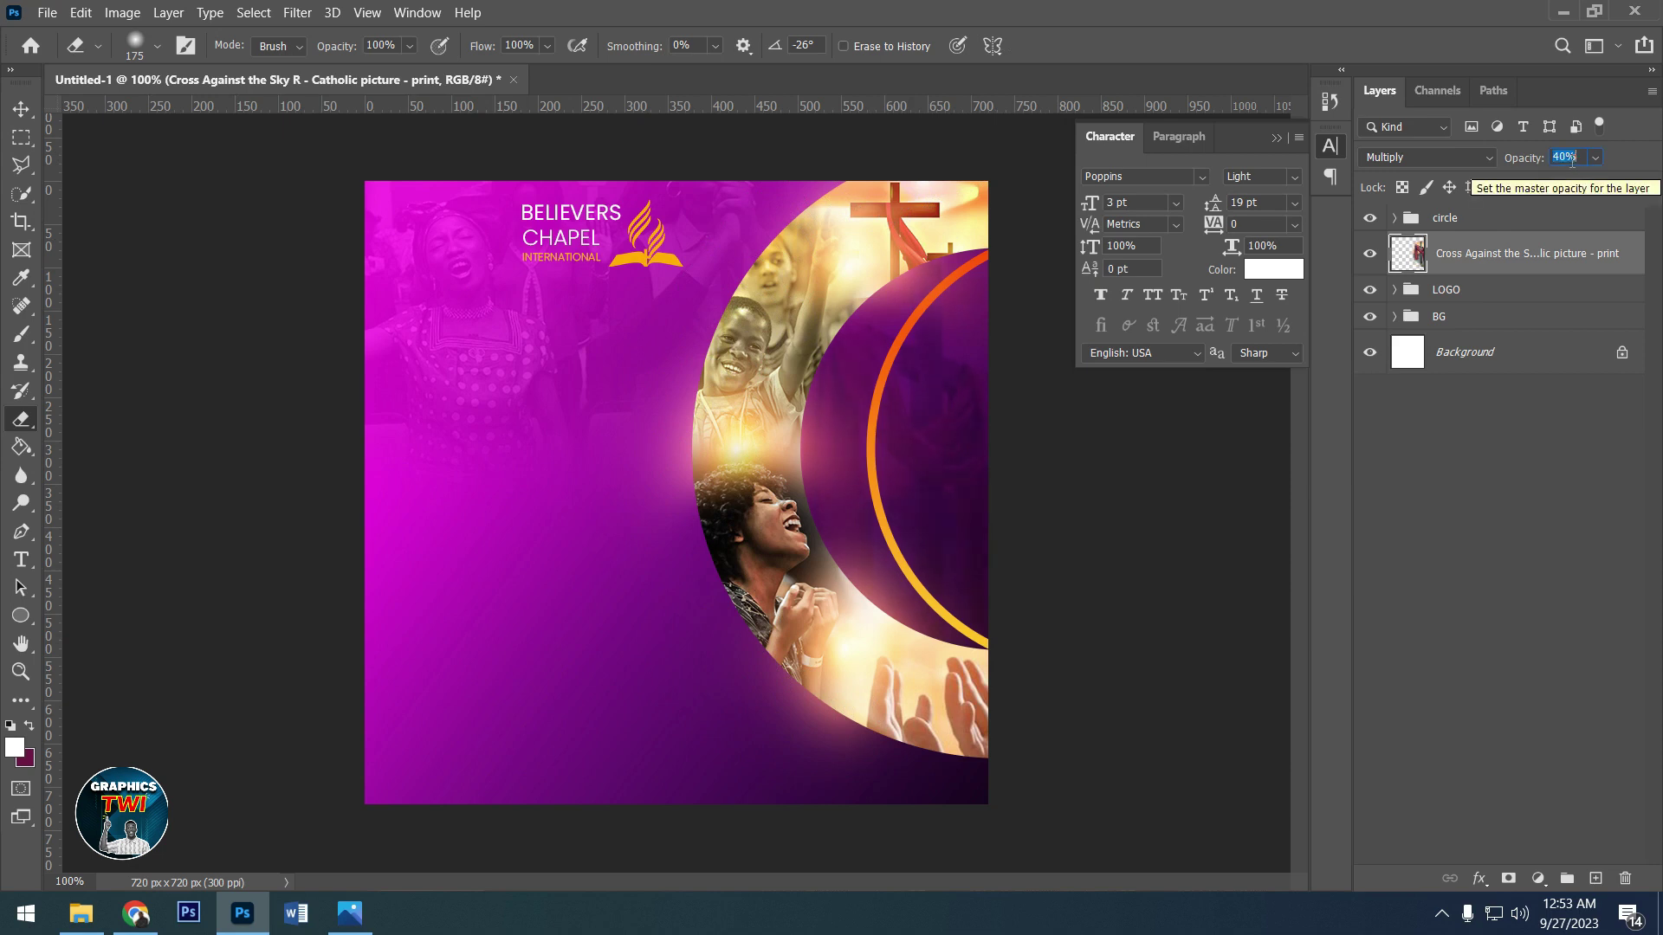
pyautogui.click(22, 108)
pyautogui.moveTo(933, 482); pyautogui.dragTo(958, 509)
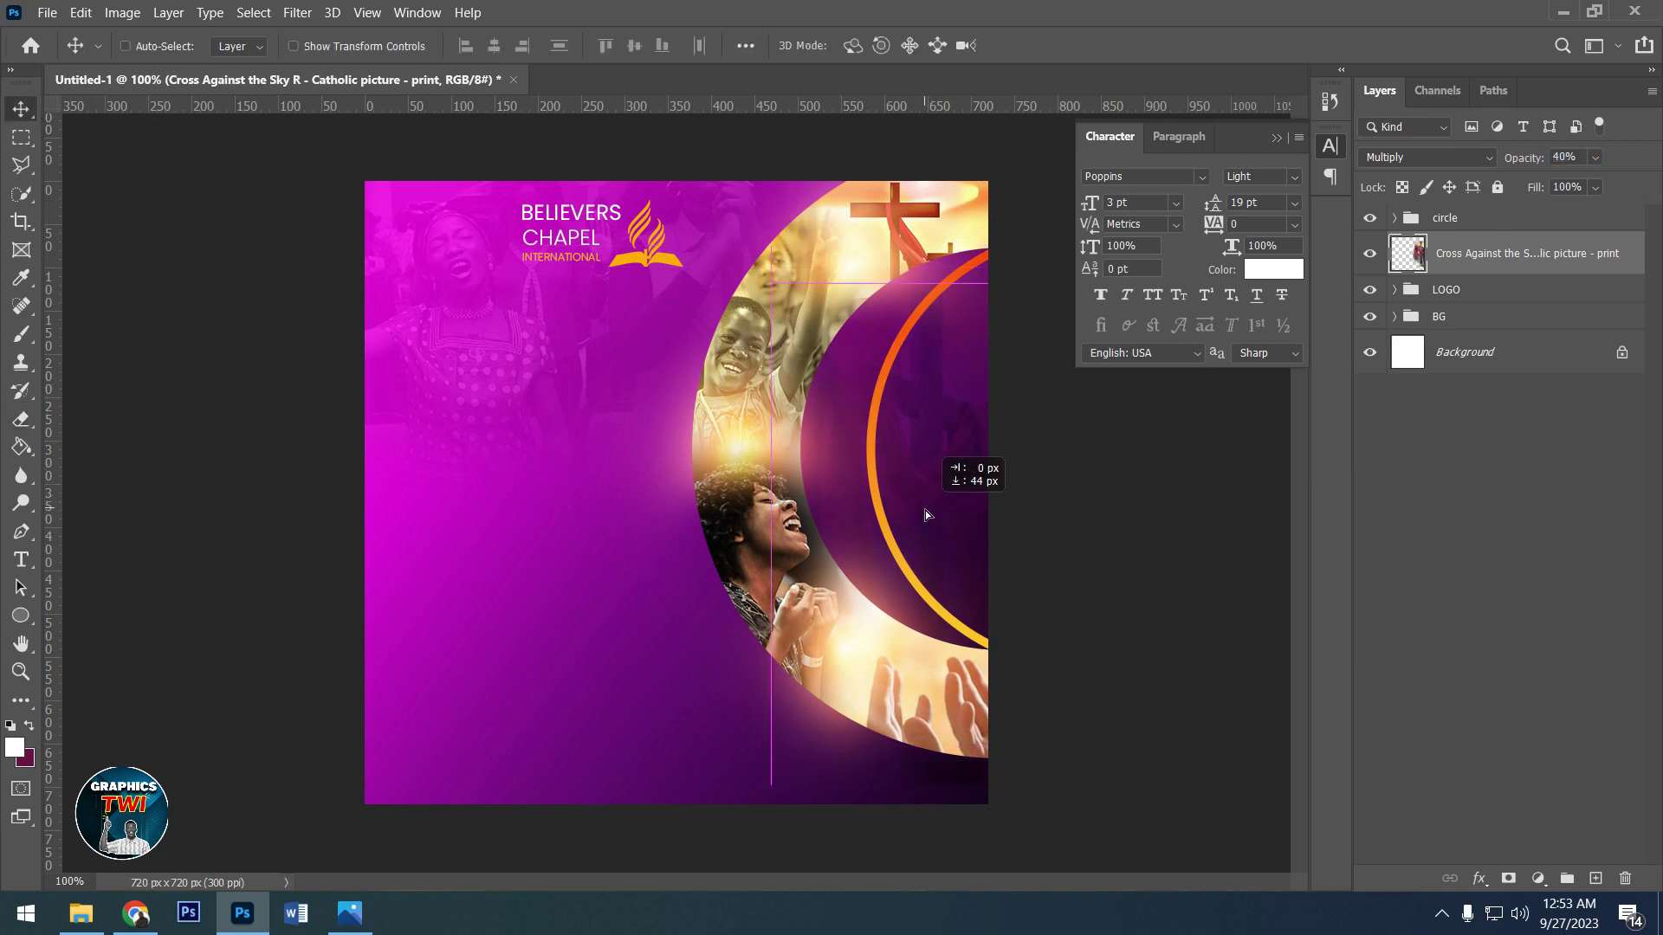
pyautogui.moveTo(958, 508); pyautogui.dragTo(955, 478)
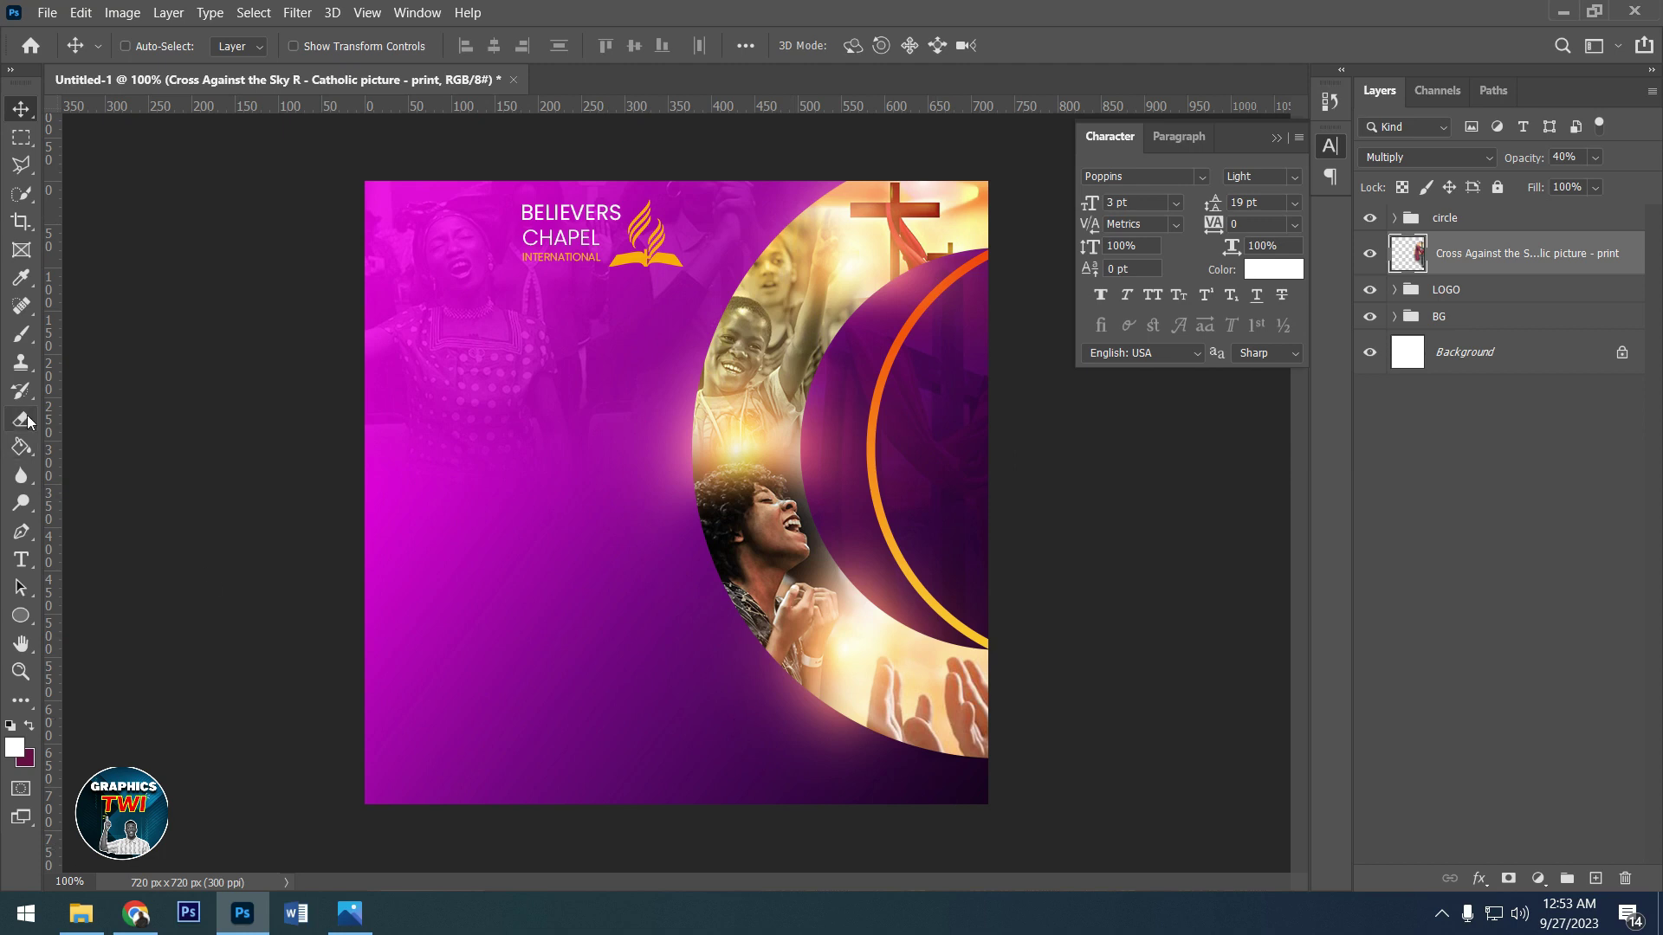
pyautogui.click(22, 419)
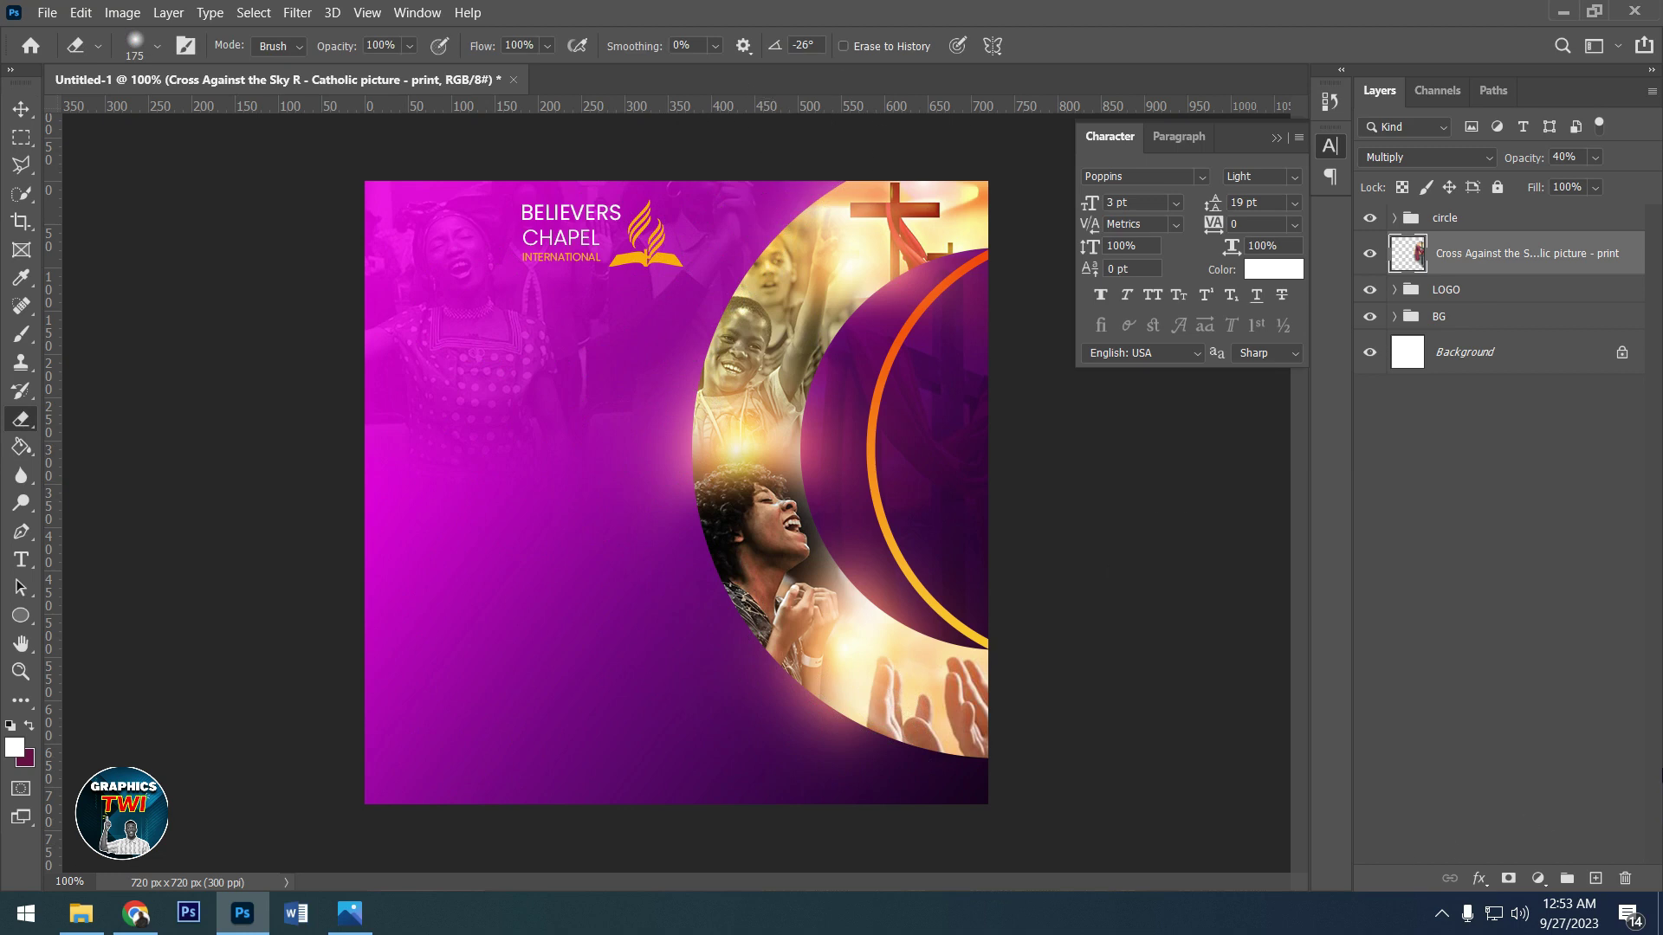
# - Select the DEVINE text and set its font to MOON GET! Heavy
pyautogui.click(1405, 227)
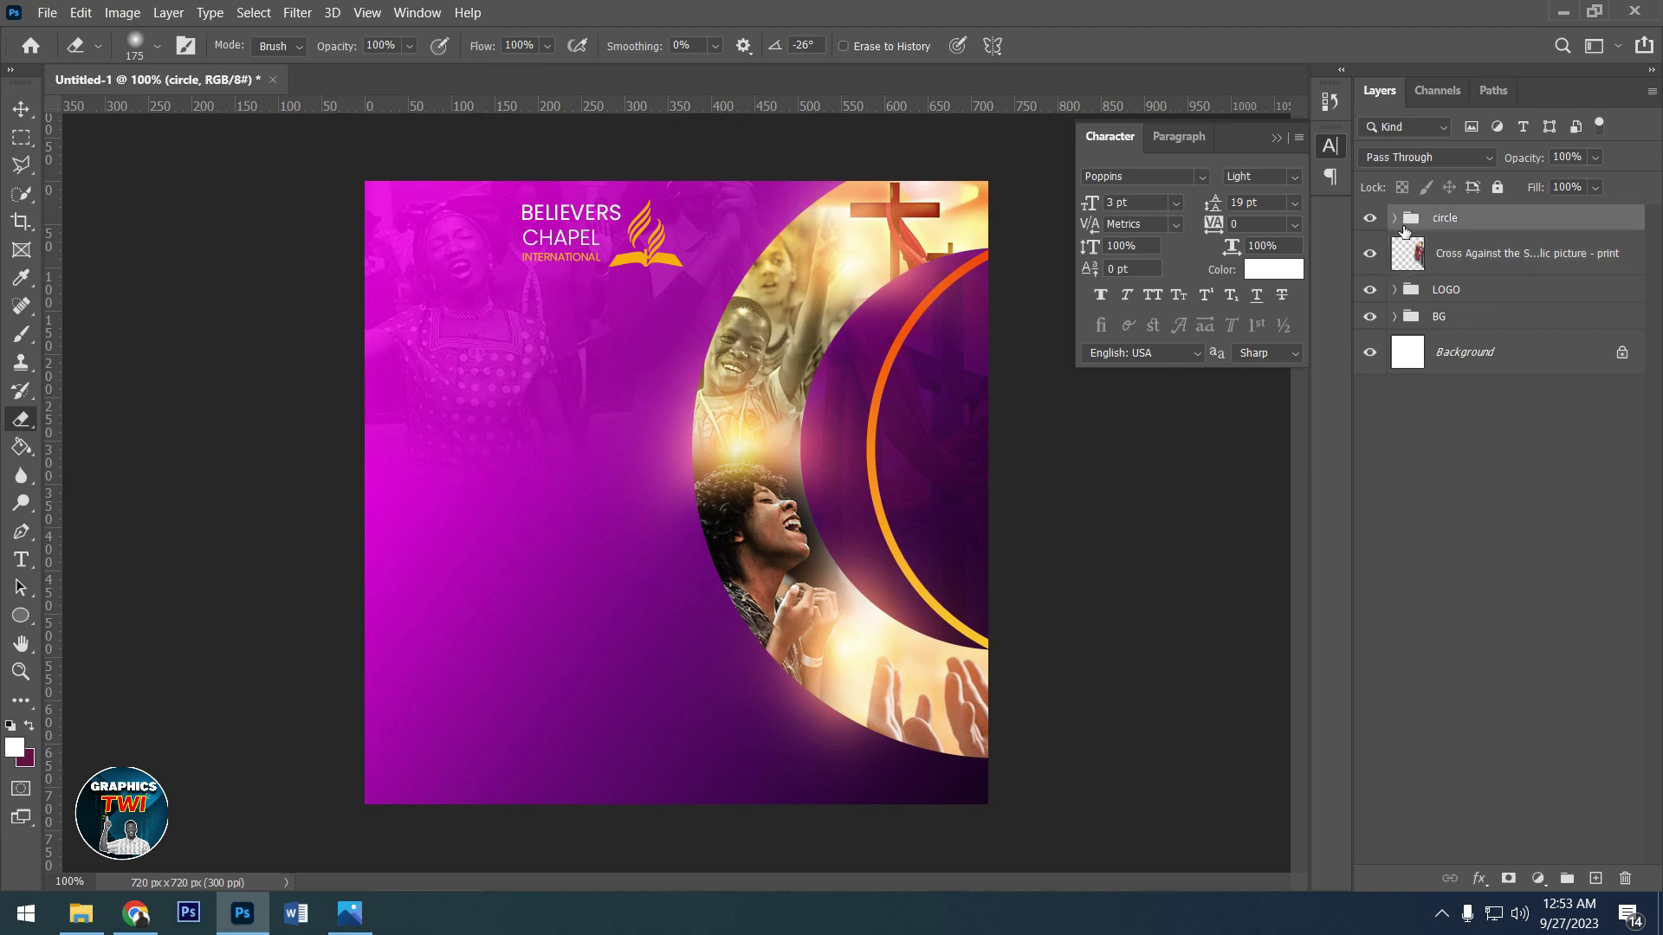
pyautogui.click(20, 559)
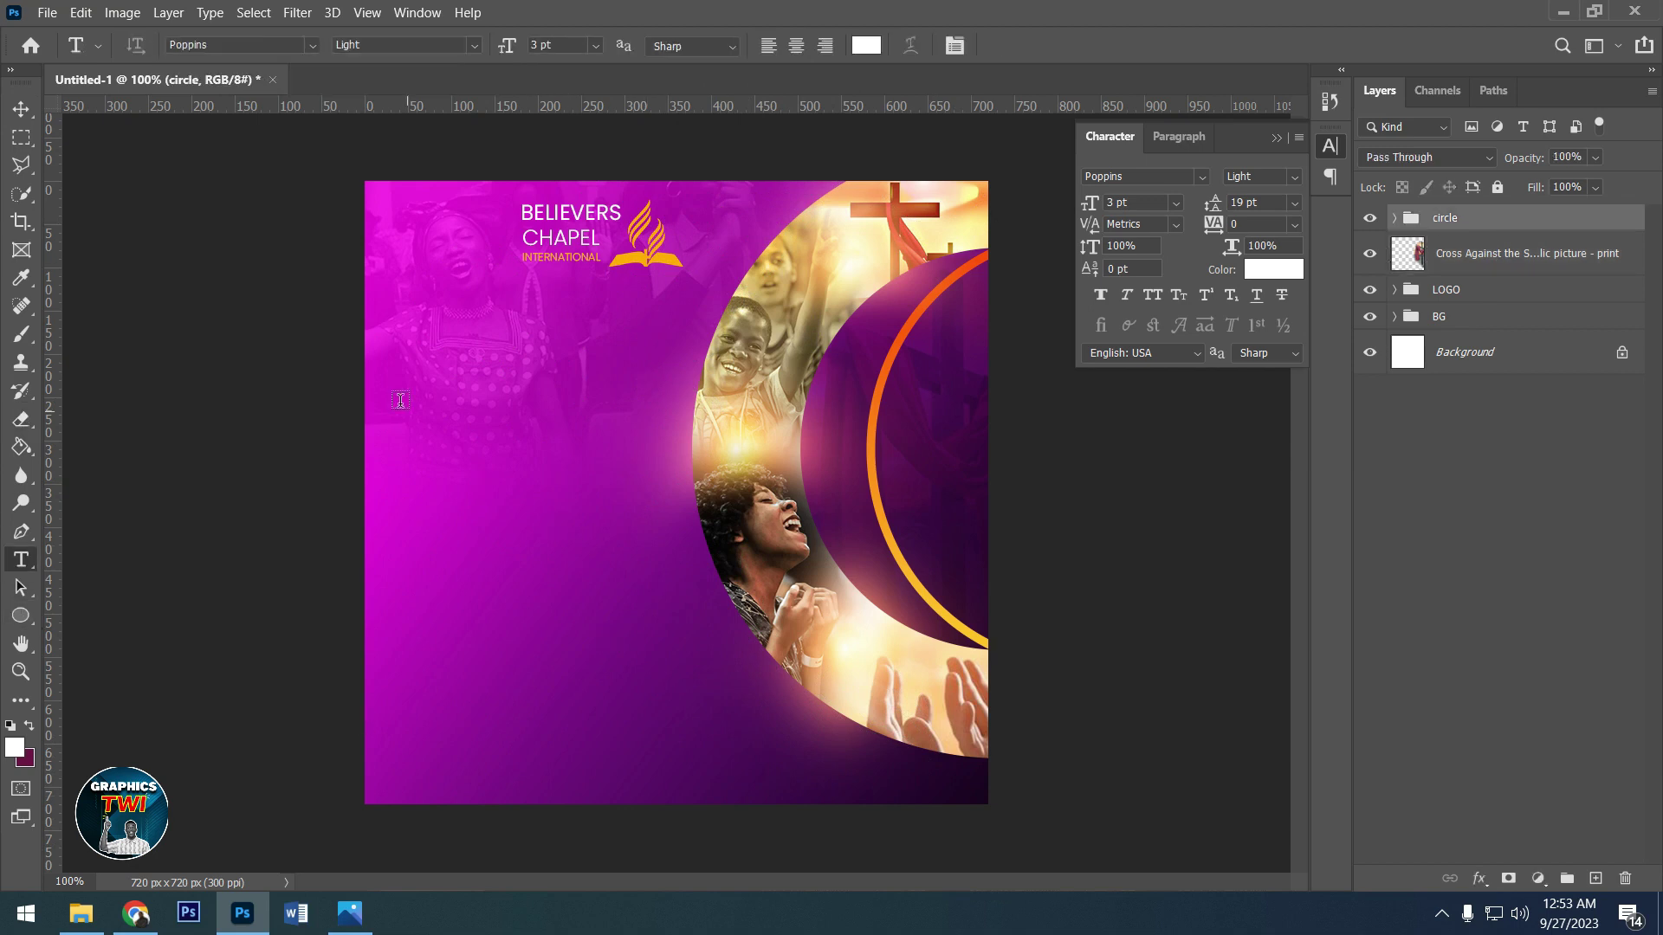
pyautogui.click(392, 447)
pyautogui.press('BackSpace')
pyautogui.write('DIVINE')
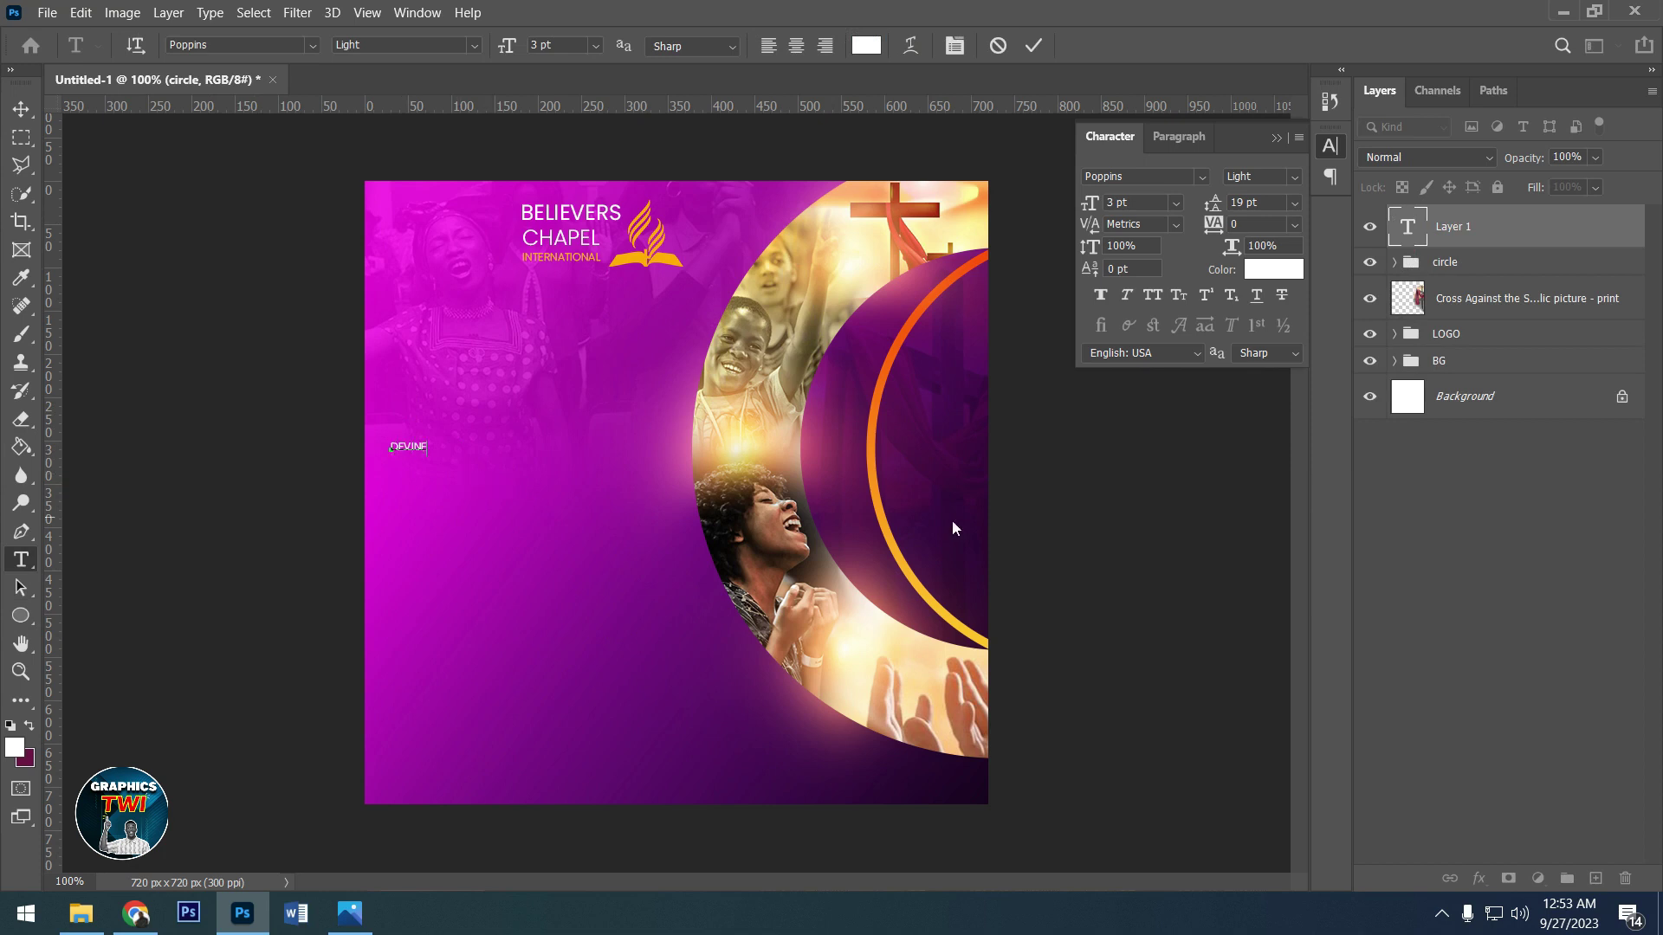
pyautogui.hotkey('ctrl', 'a')
pyautogui.click(1203, 178)
pyautogui.click(1478, 305)
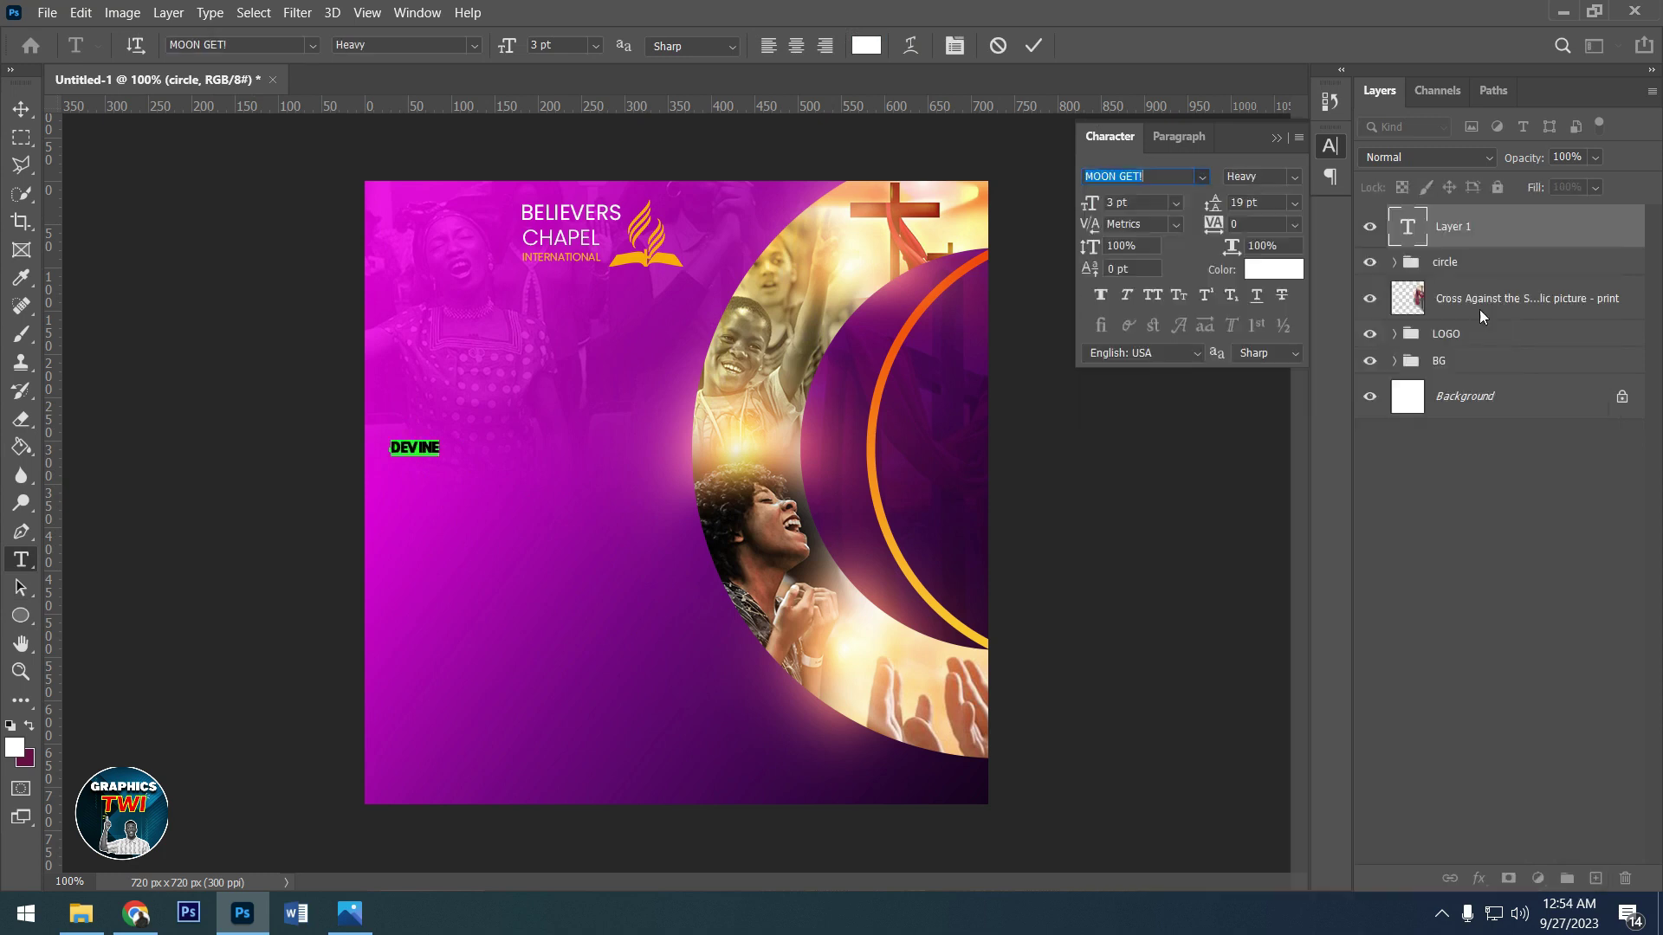
# - Enlarge DEVINE to 19 pt and move it up just below the church logo
pyautogui.scroll(6, 1149, 205)
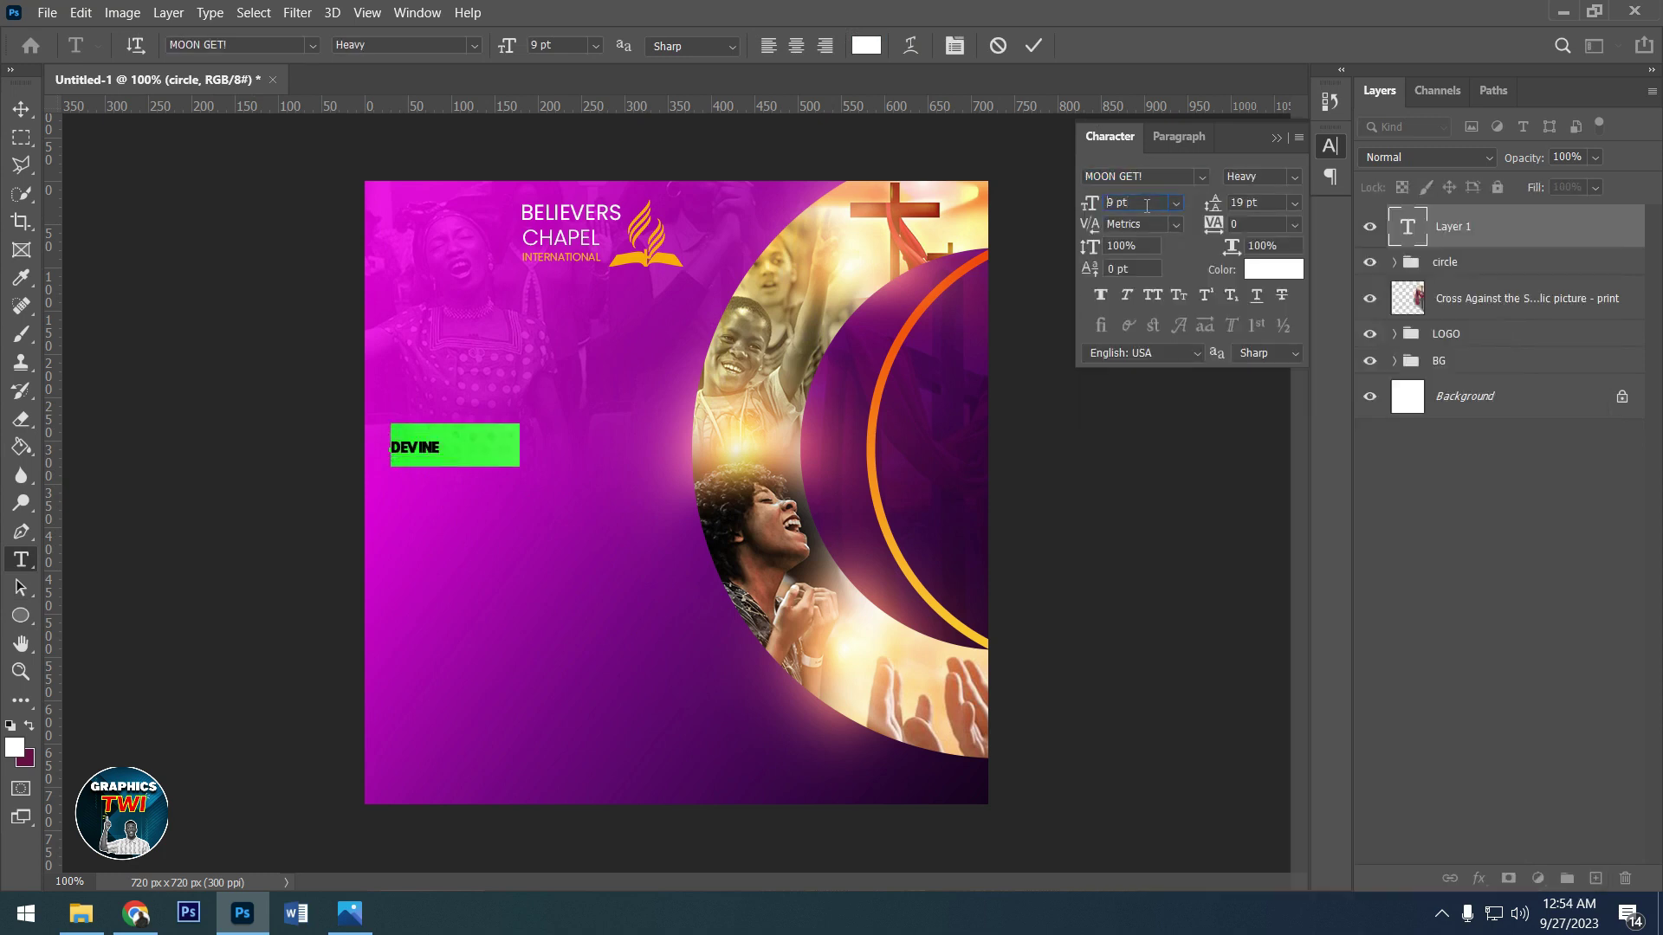
pyautogui.scroll(7, 1149, 205)
pyautogui.scroll(1, 1148, 206)
pyautogui.scroll(2, 1147, 205)
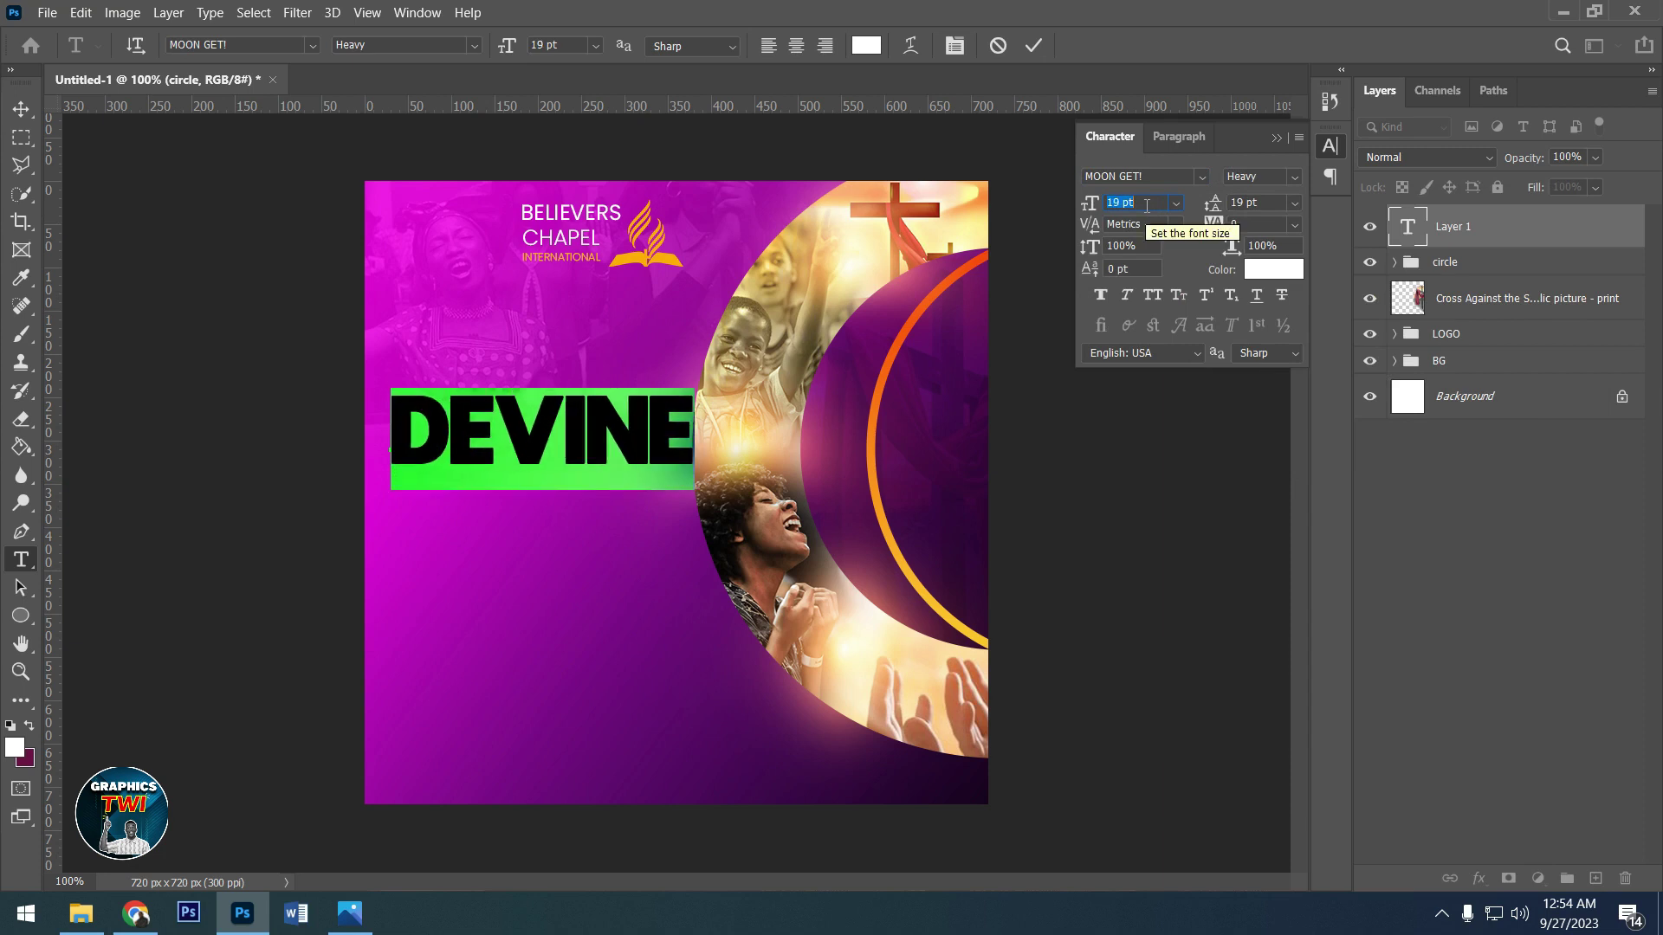
pyautogui.click(1034, 45)
pyautogui.click(20, 108)
pyautogui.moveTo(571, 418)
pyautogui.mouseDown()
pyautogui.moveTo(570, 310)
pyautogui.moveTo(562, 328)
pyautogui.mouseUp()
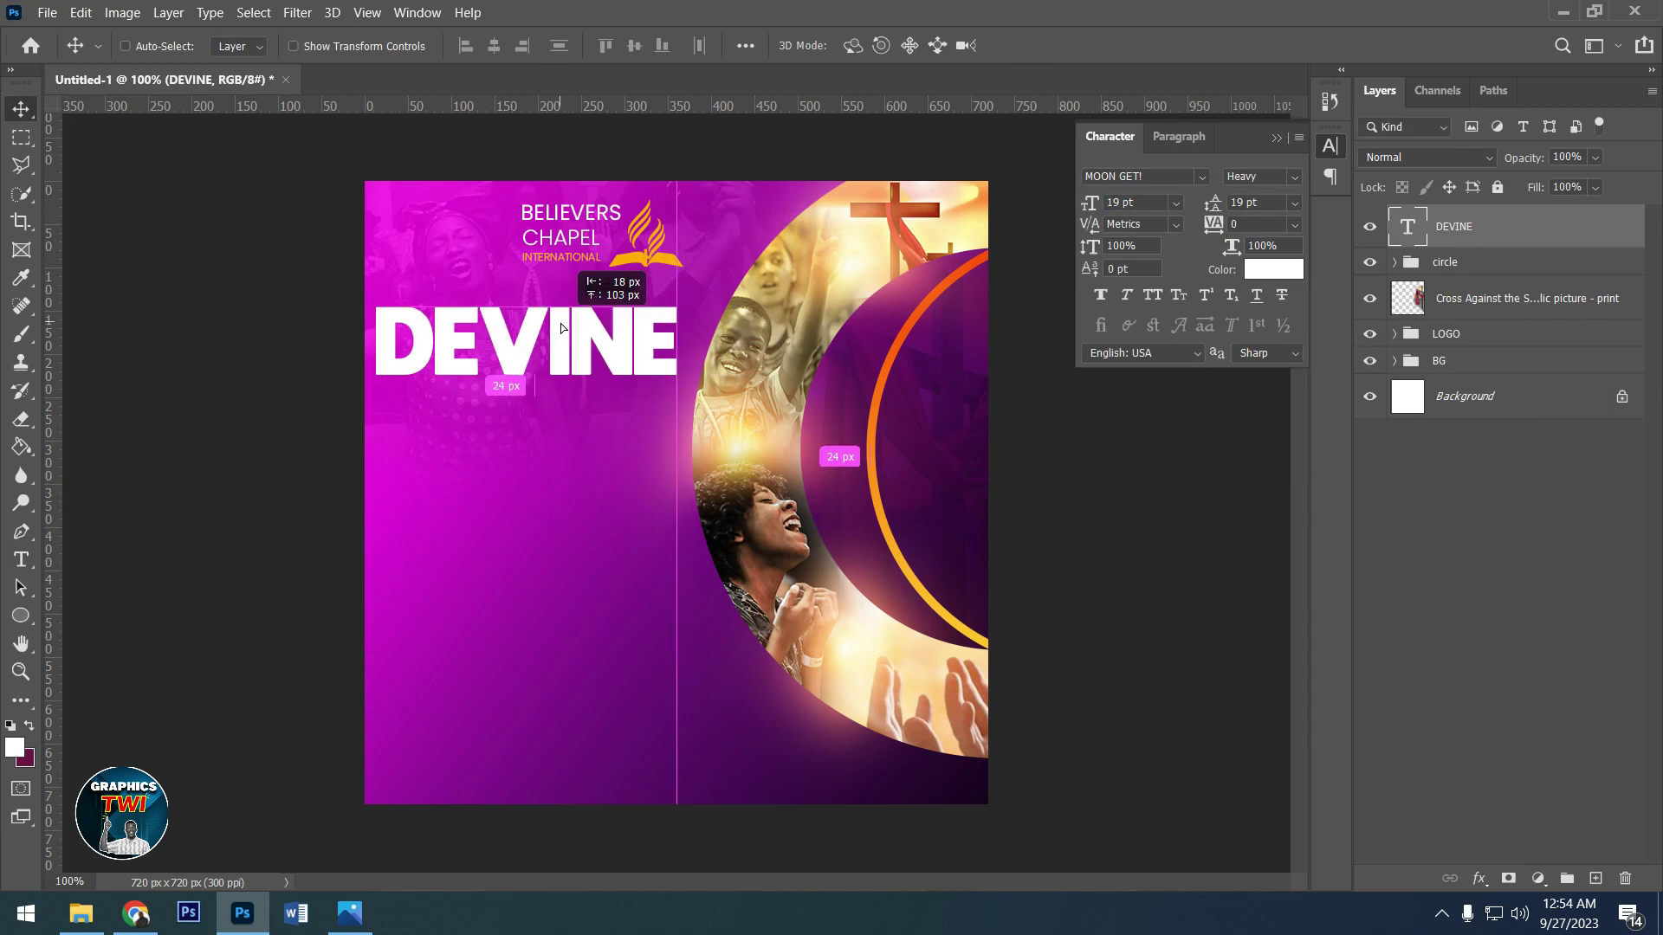
pyautogui.click(23, 561)
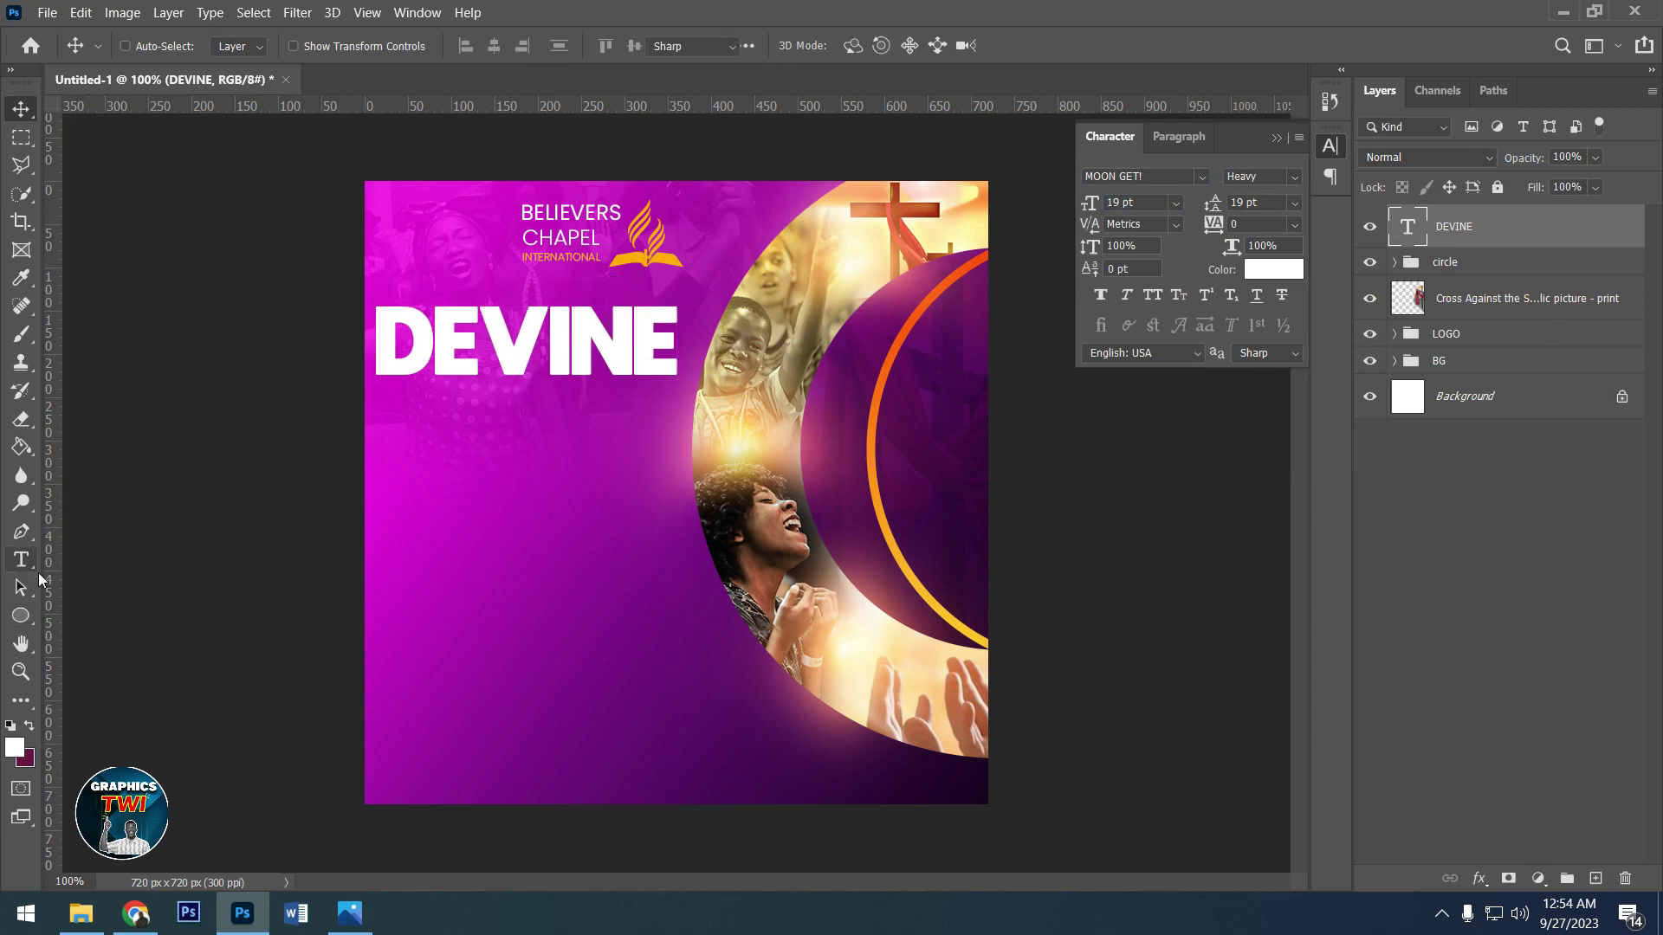
# - Add the white word CHANGE lower left at 15 pt
pyautogui.click(407, 629)
pyautogui.write('CHA')
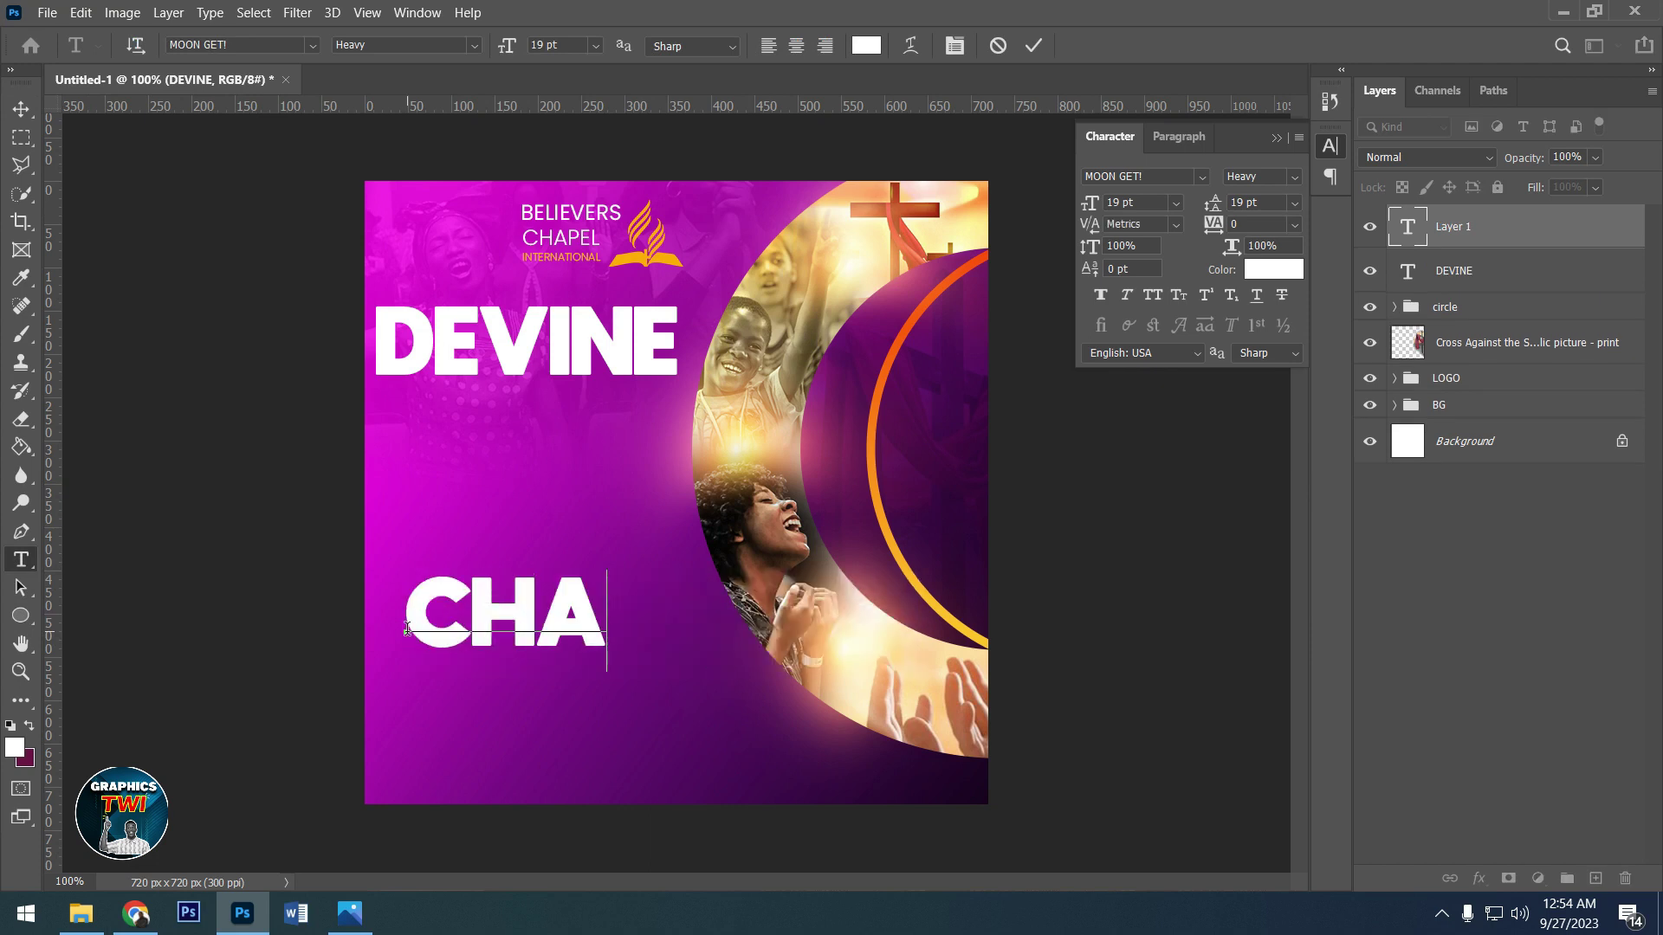
pyautogui.write('NGE')
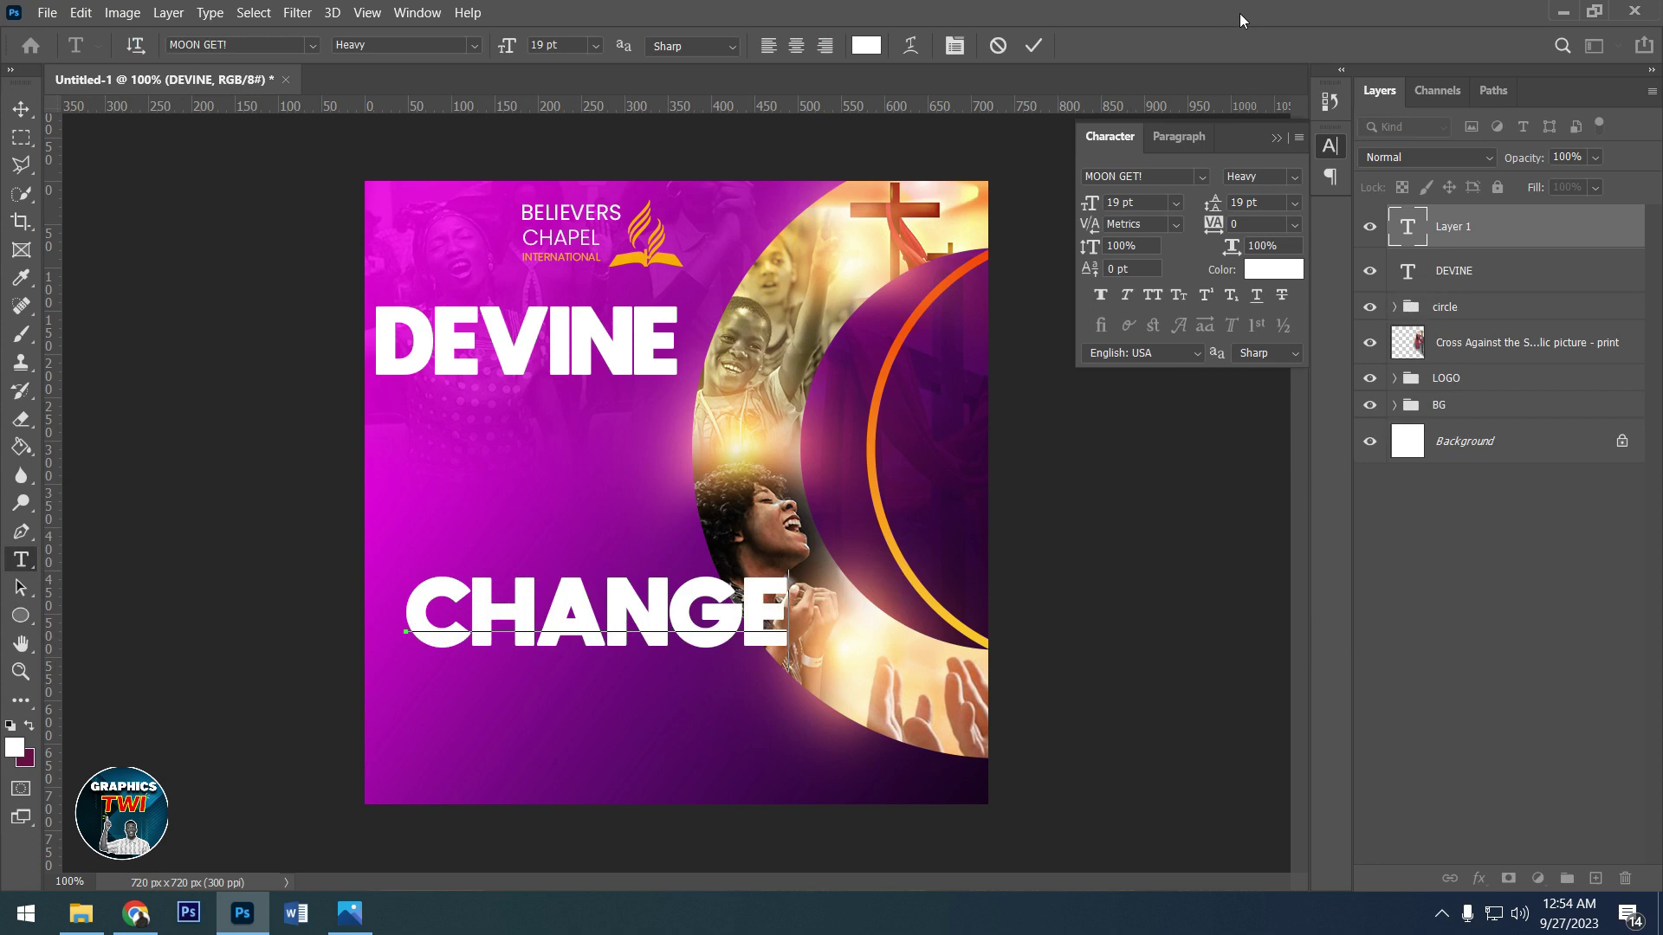
pyautogui.press('ctrl')
pyautogui.hotkey('ctrl', 'a')
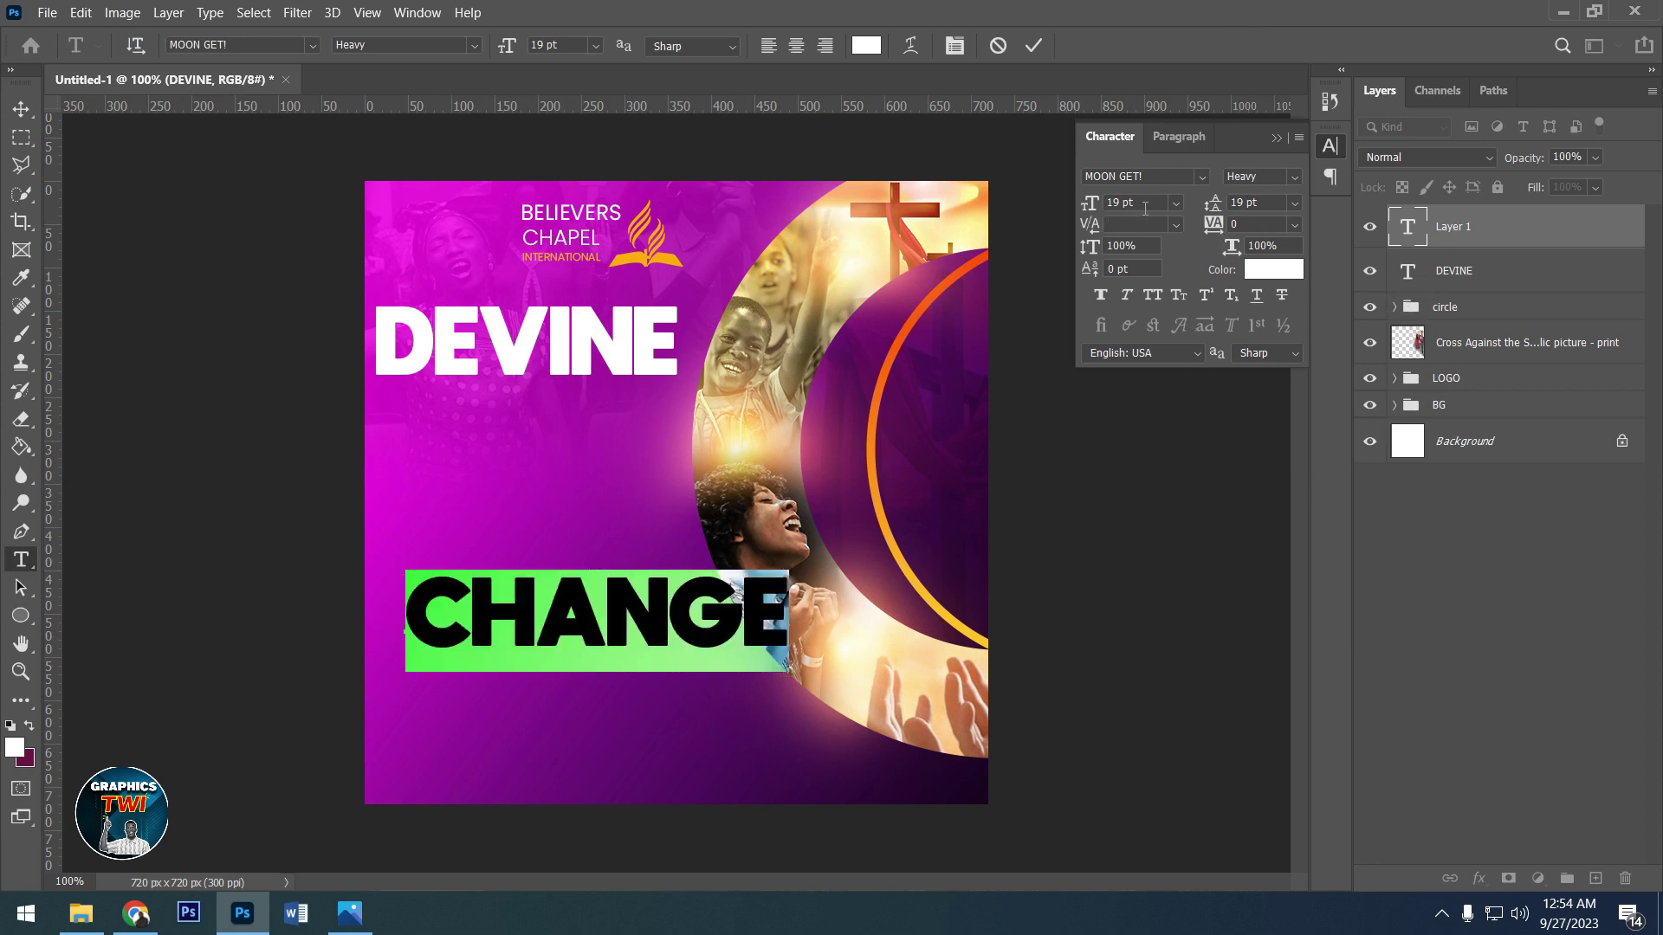
pyautogui.press('Down')
pyautogui.press('Down')
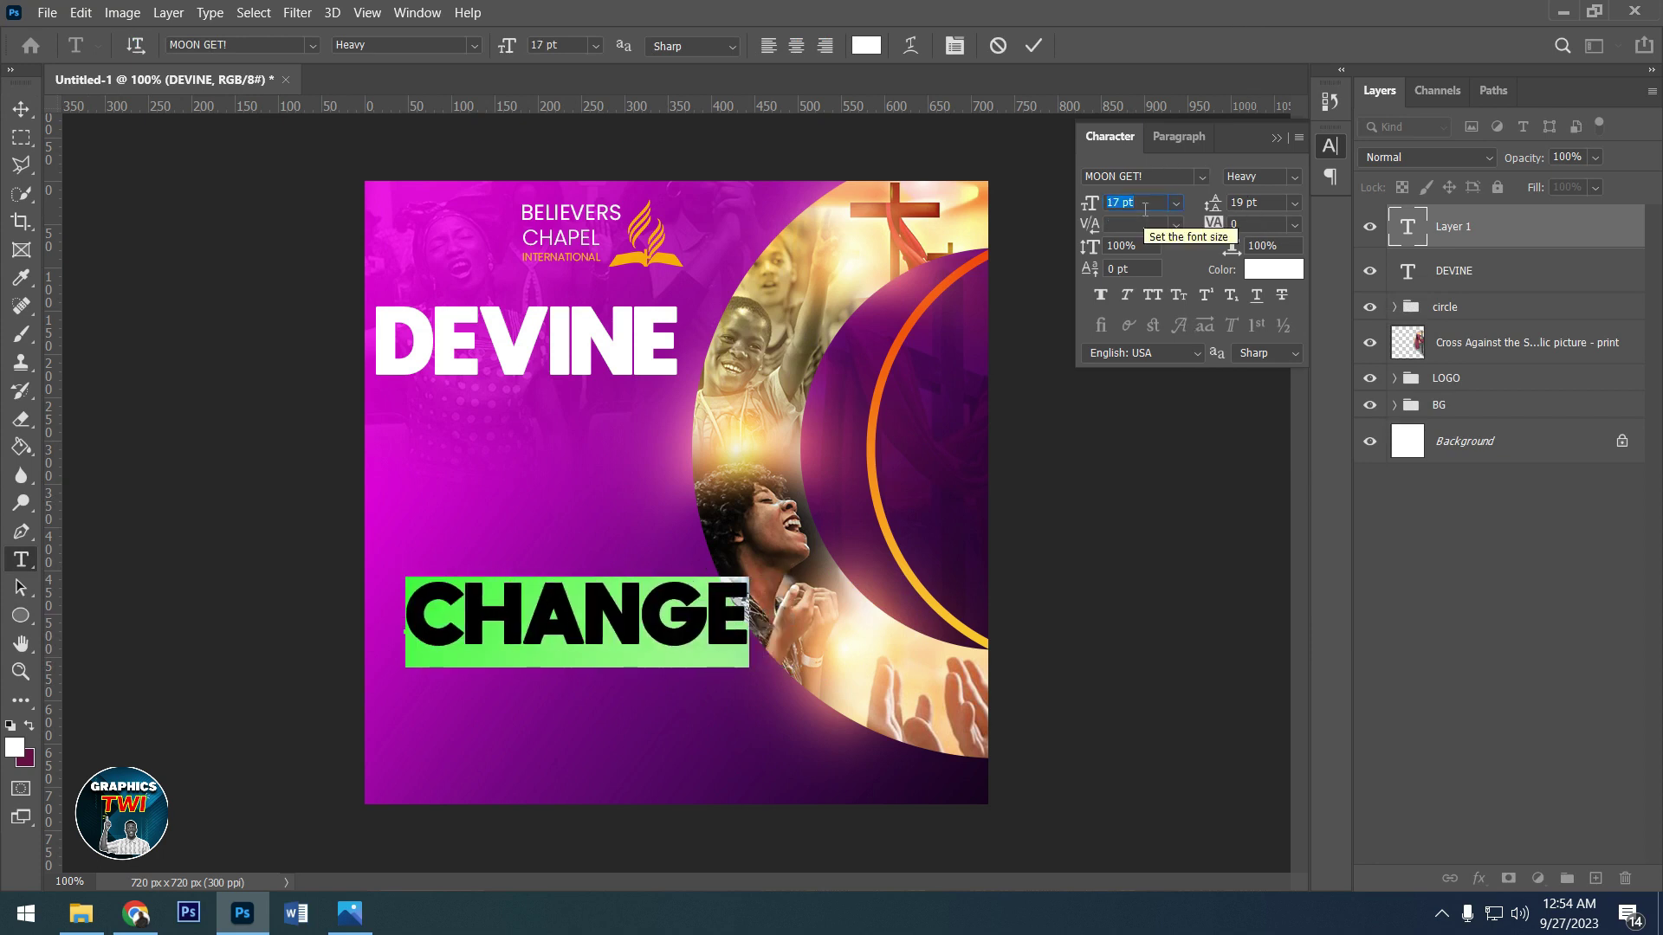
pyautogui.press('Down')
pyautogui.press('Down')
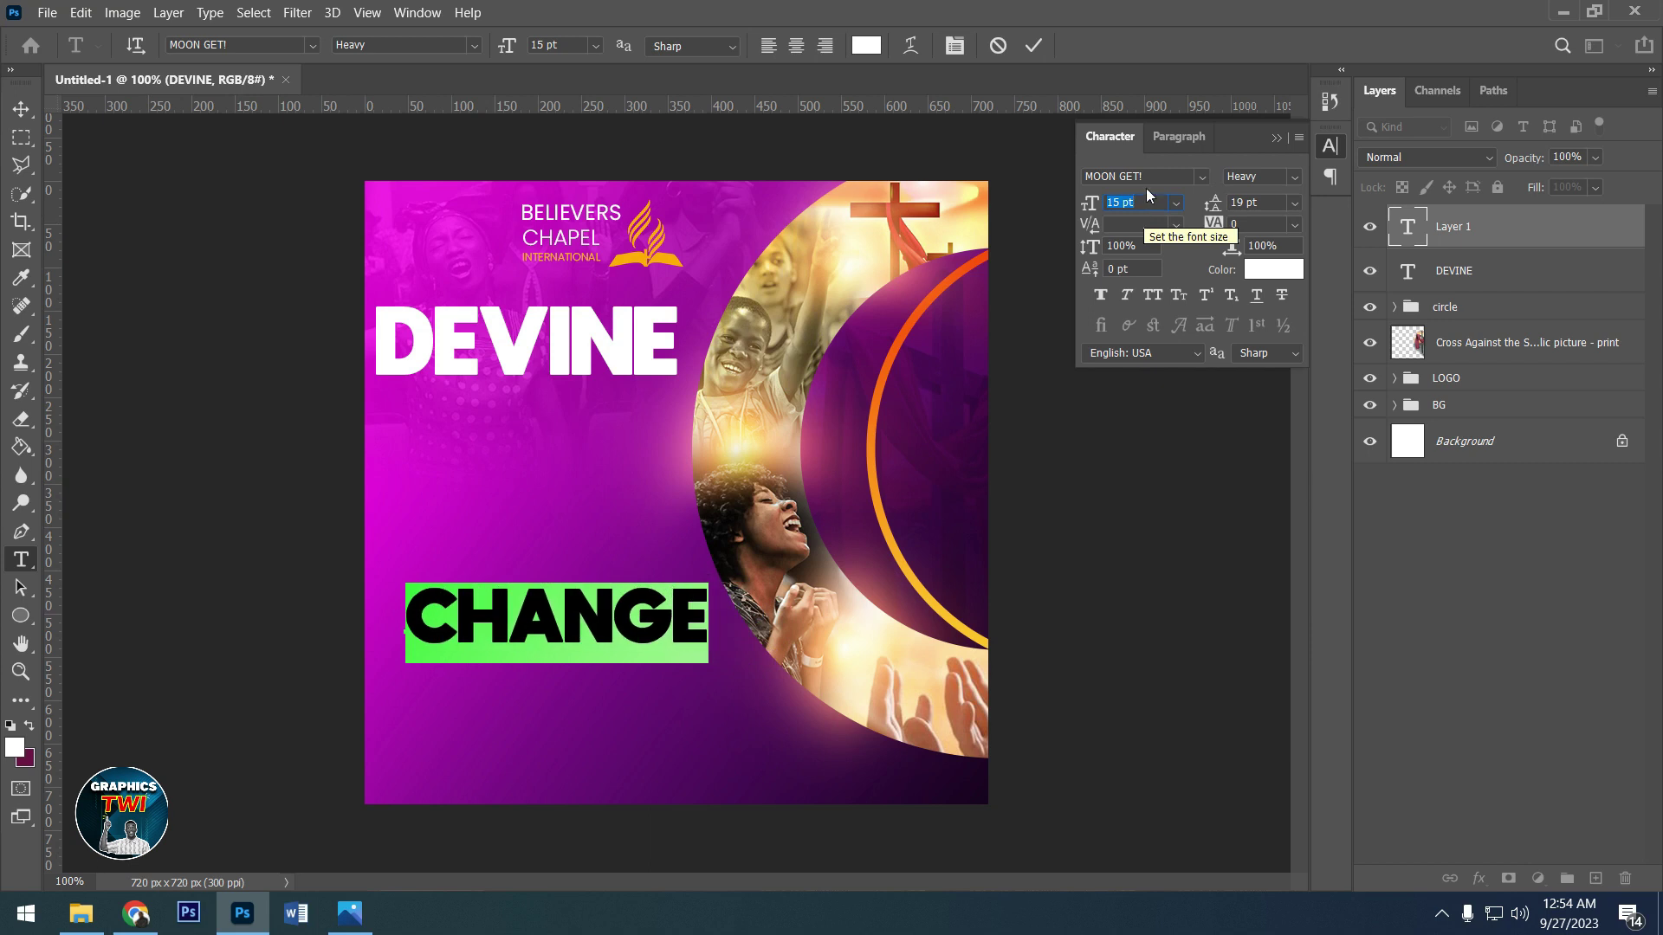
# - Stretch CHANGE to a 162% vertical scale
pyautogui.click(1134, 247)
pyautogui.scroll(6, 1136, 256)
pyautogui.scroll(7, 1136, 258)
pyautogui.scroll(5, 1135, 259)
pyautogui.scroll(10, 1134, 263)
pyautogui.scroll(4, 1136, 262)
pyautogui.scroll(6, 1137, 263)
pyautogui.scroll(6, 1137, 262)
pyautogui.scroll(8, 1137, 262)
pyautogui.scroll(4, 1136, 263)
pyautogui.scroll(6, 1137, 262)
pyautogui.click(1034, 45)
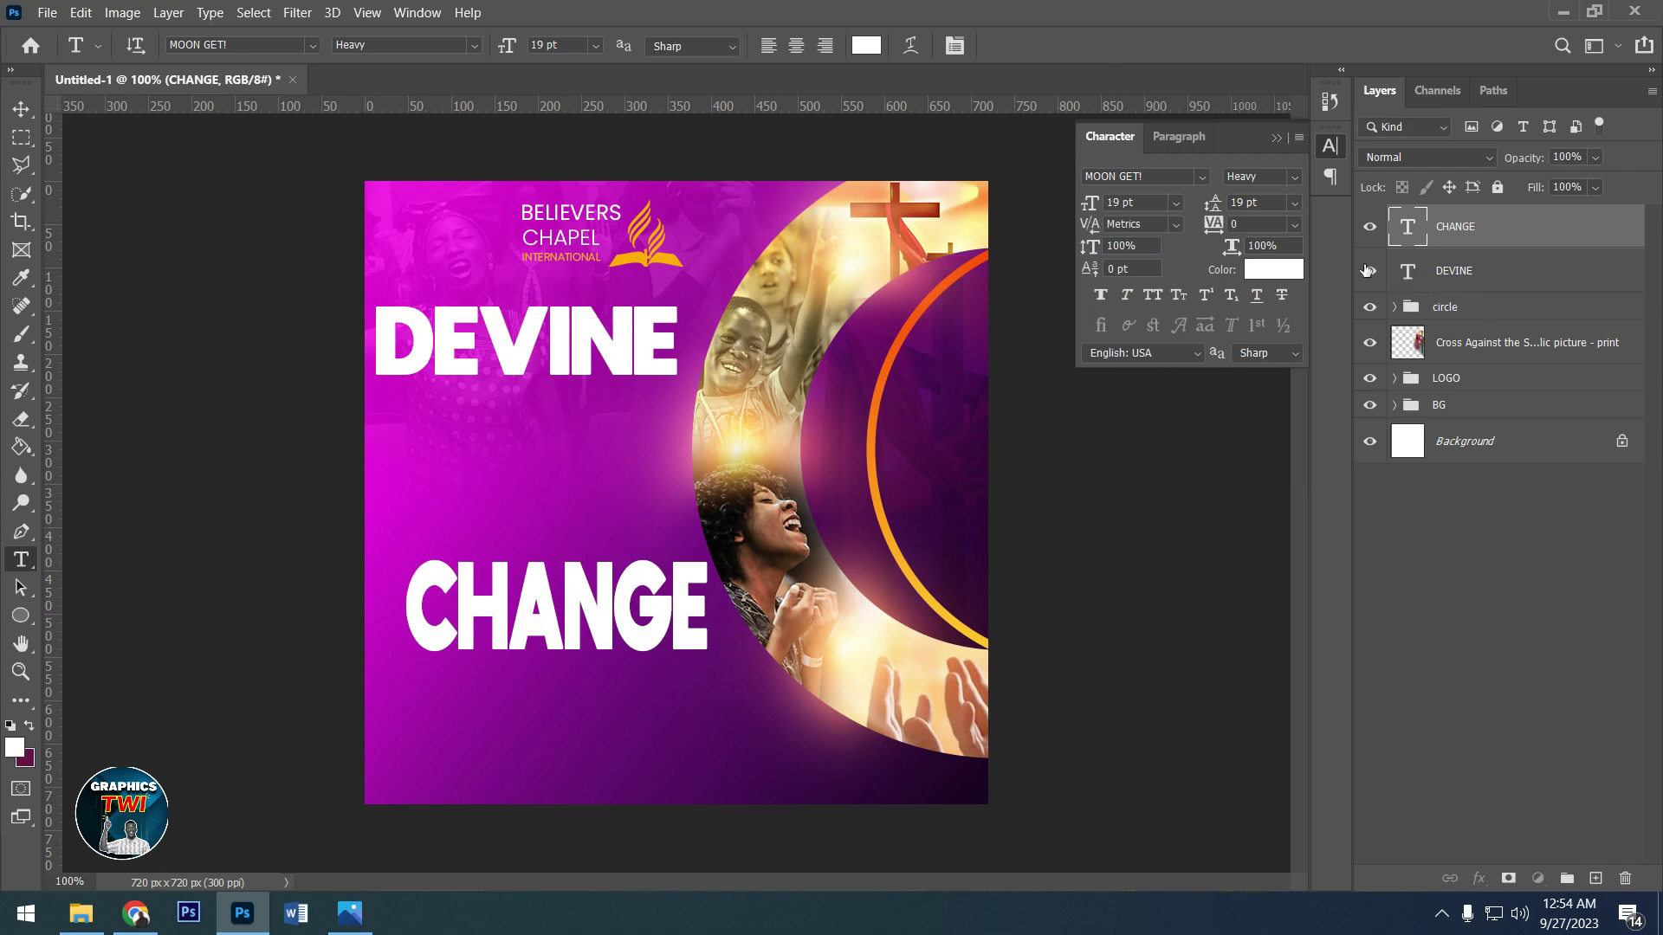
# - Stretch DEVINE to a 146% vertical scale
pyautogui.doubleClick(1408, 270)
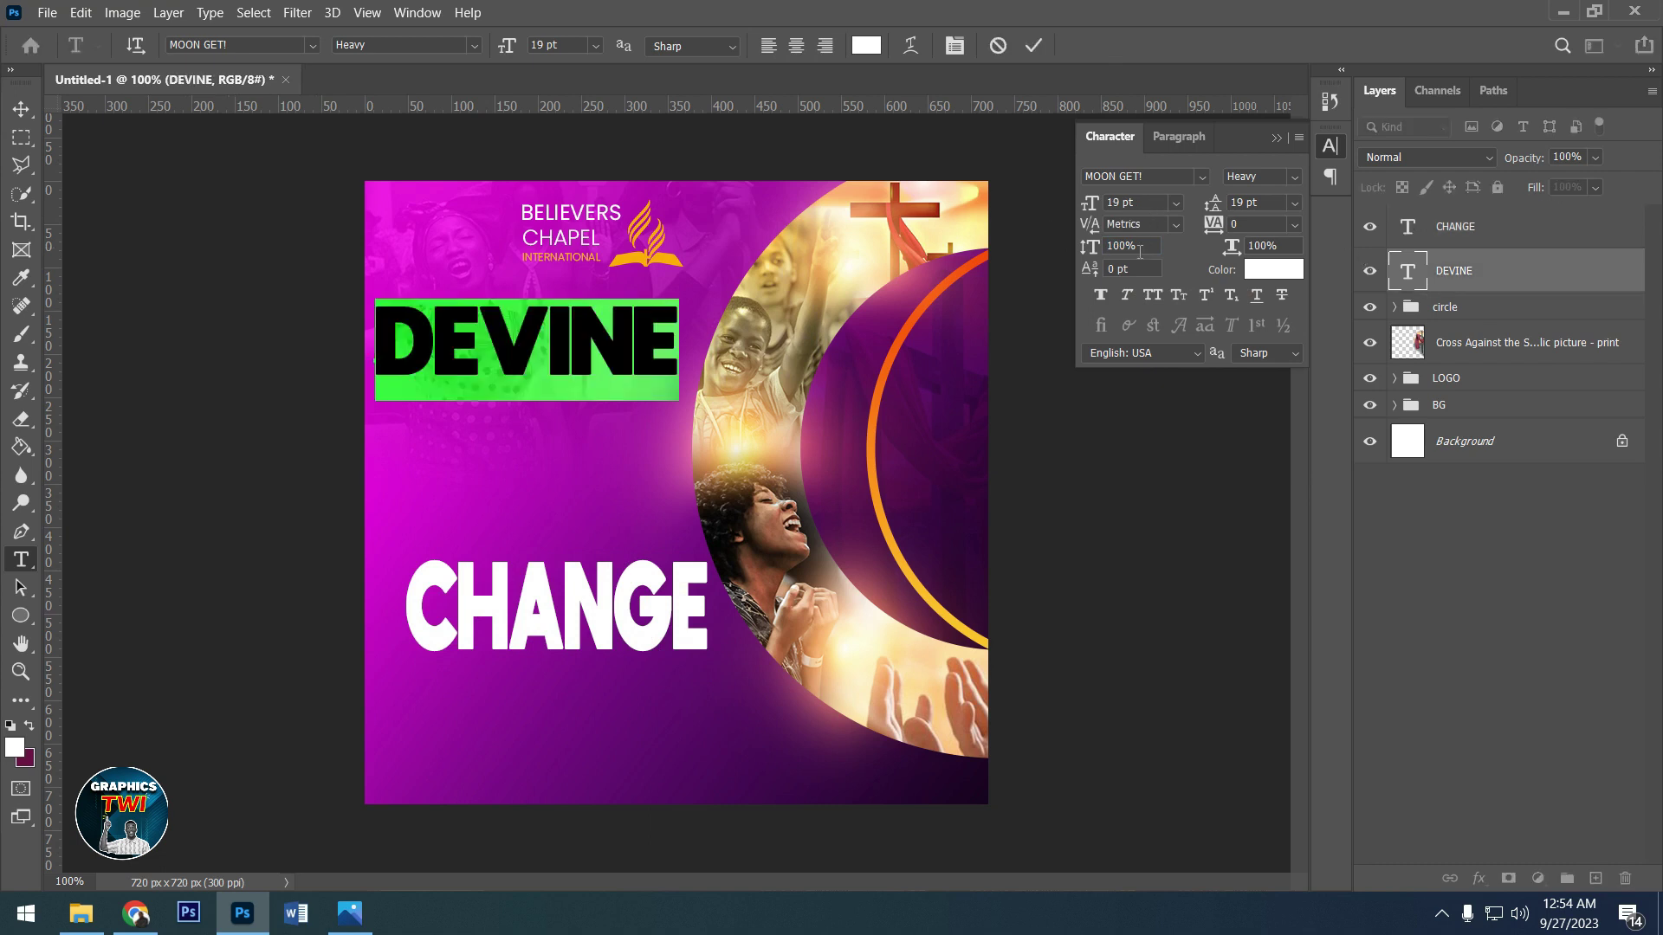
pyautogui.scroll(4, 1145, 250)
pyautogui.scroll(8, 1146, 253)
pyautogui.scroll(8, 1146, 255)
pyautogui.scroll(6, 1147, 259)
pyautogui.scroll(5, 1147, 259)
pyautogui.scroll(5, 1150, 262)
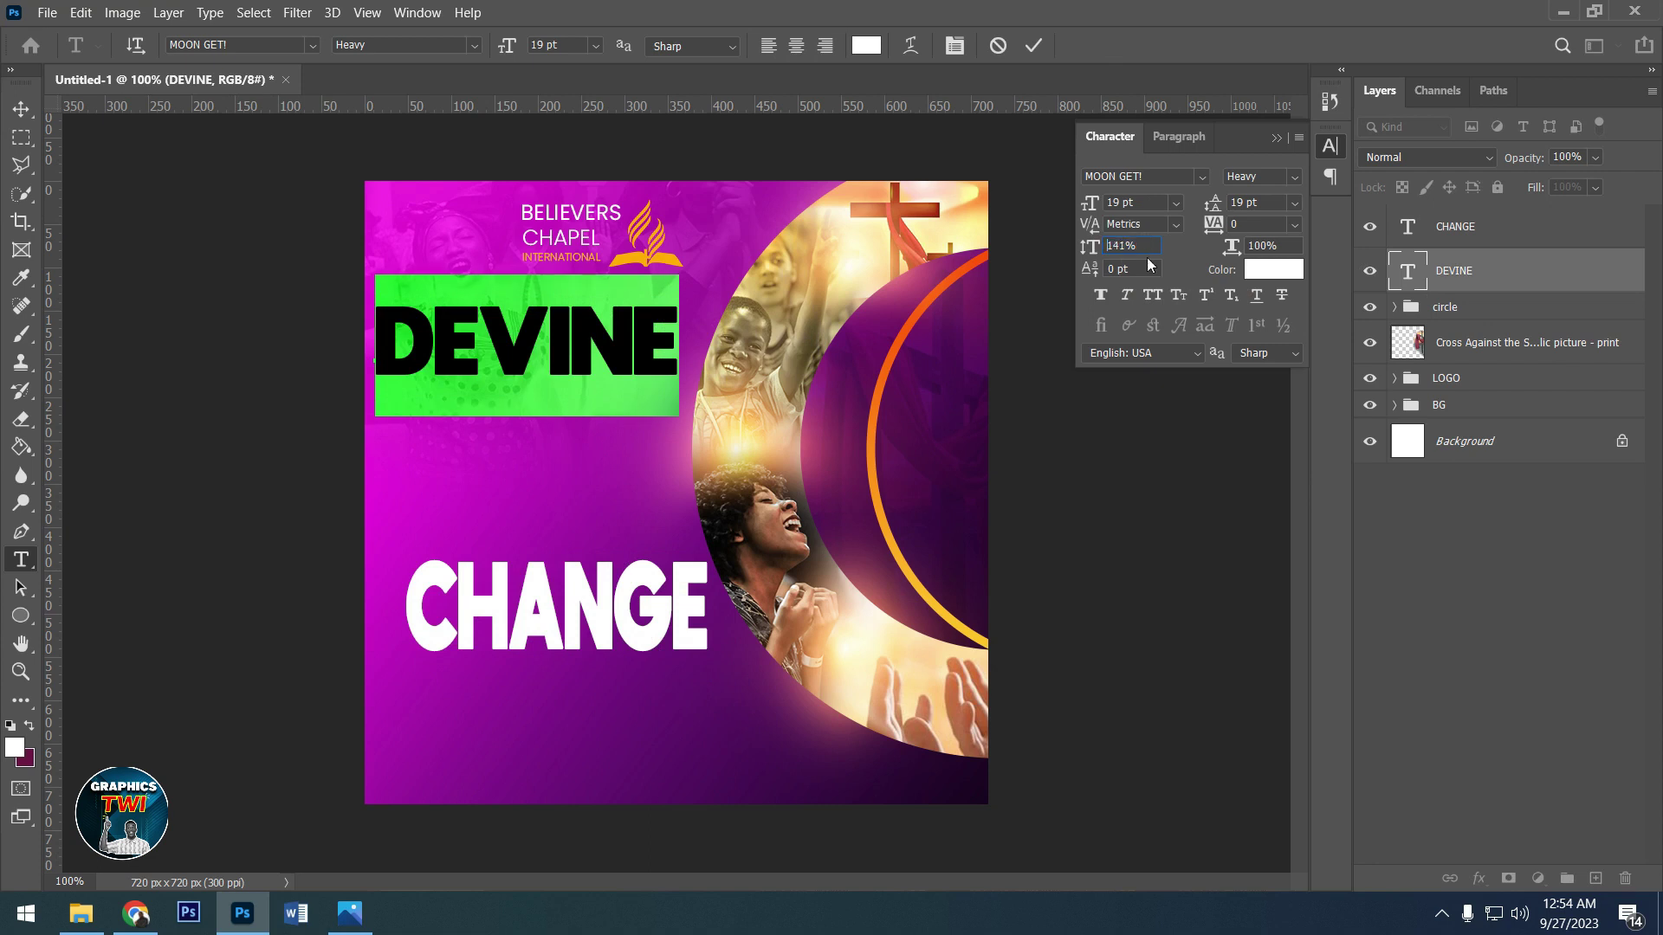
pyautogui.scroll(5, 1151, 265)
pyautogui.scroll(5, 1151, 265)
pyautogui.click(1034, 45)
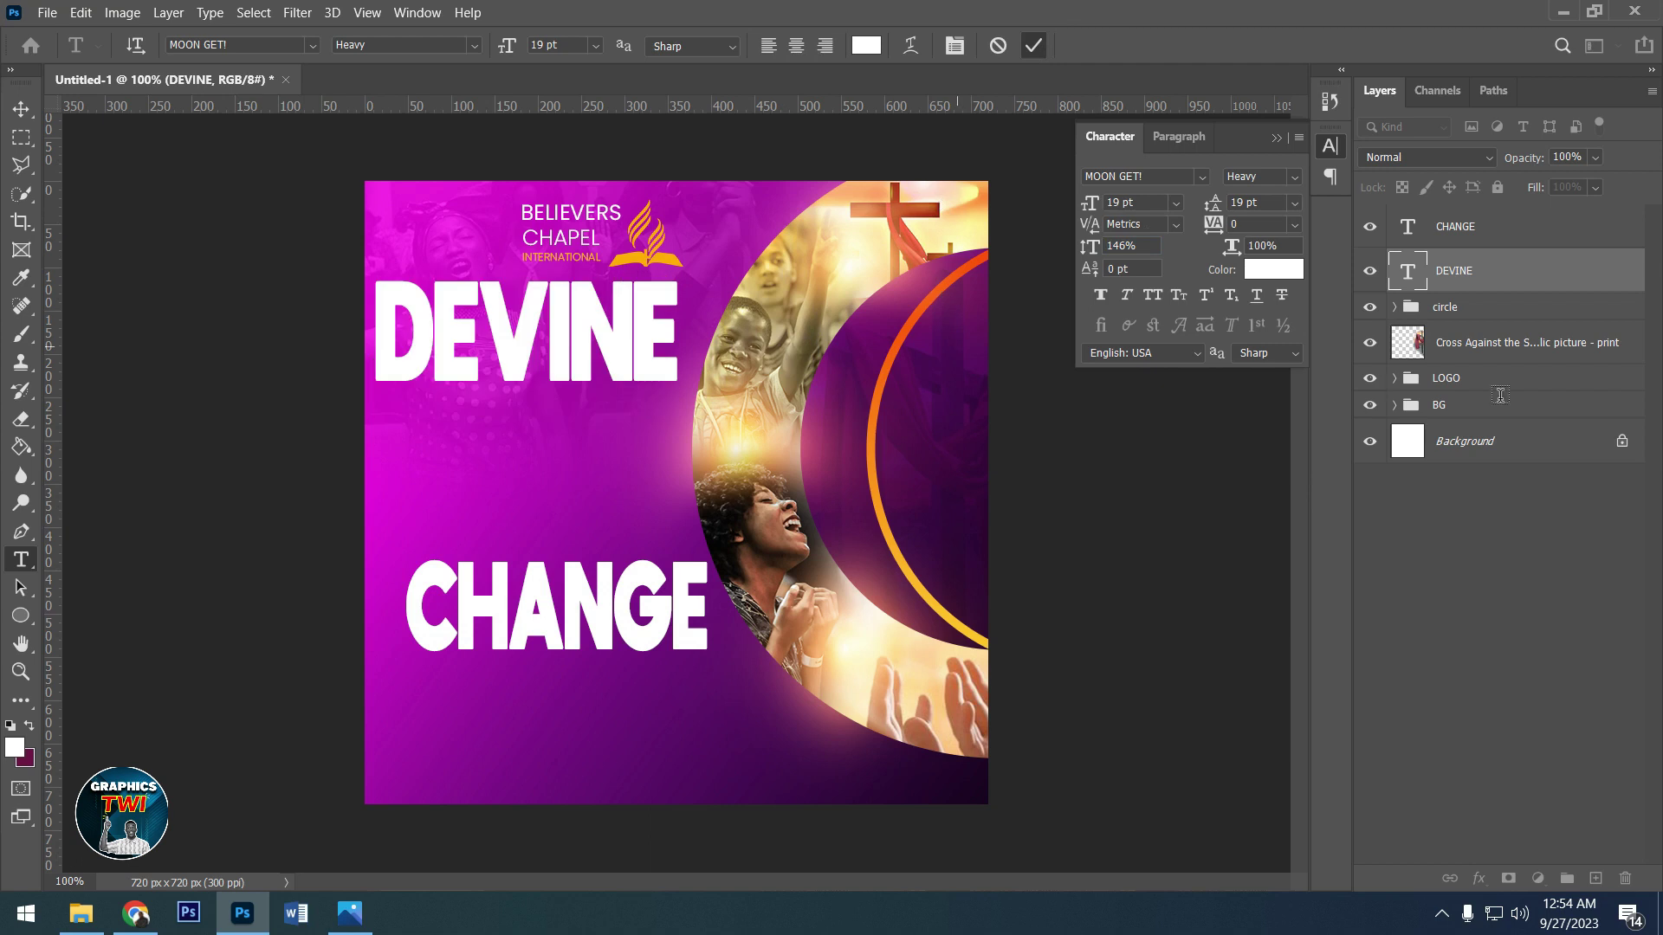
# - Move CHANGE up directly beneath DEVINE
pyautogui.click(1481, 231)
pyautogui.press('v')
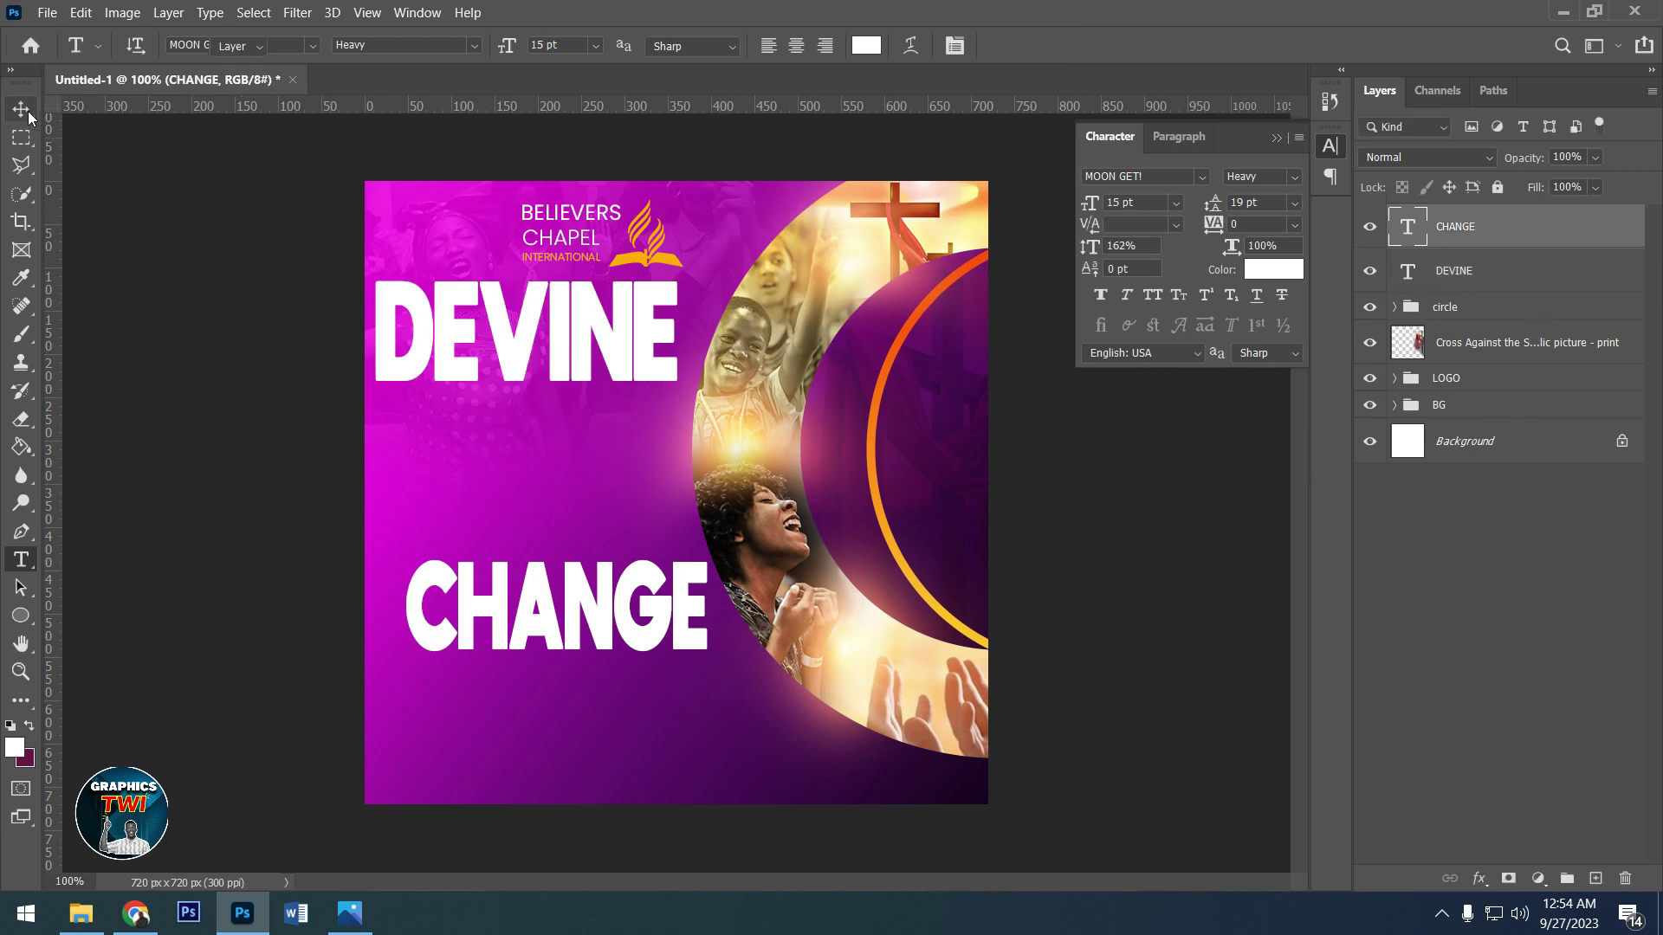
pyautogui.moveTo(614, 575)
pyautogui.mouseDown()
pyautogui.moveTo(602, 435)
pyautogui.moveTo(582, 442)
pyautogui.mouseUp()
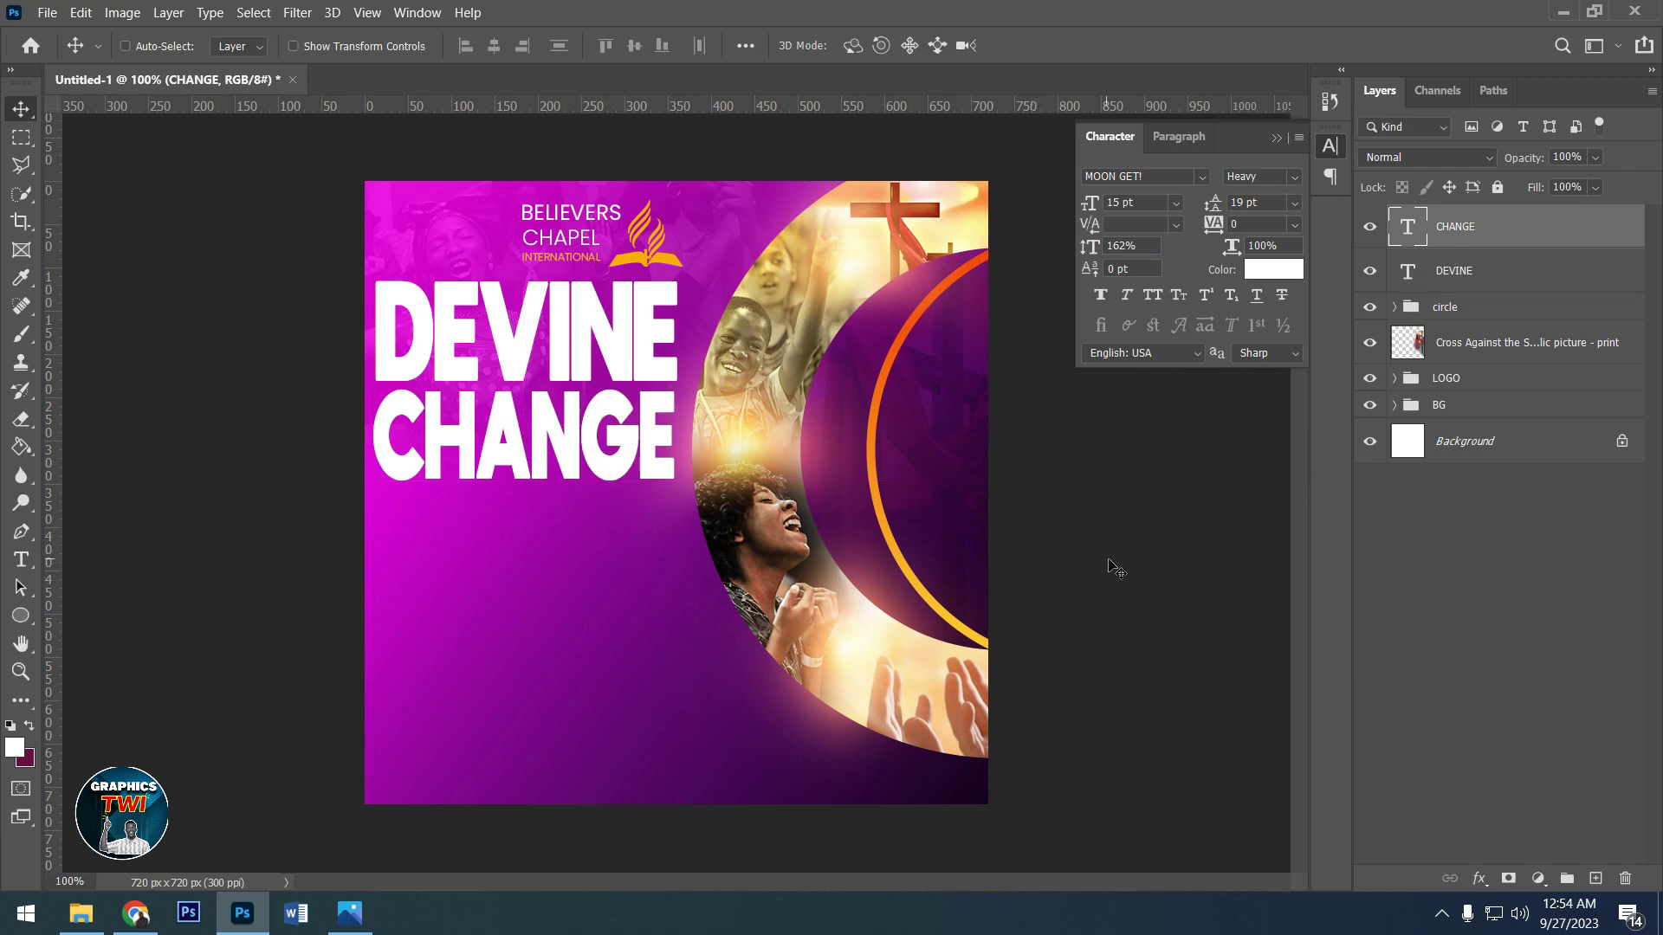
# - Scale DEVINE and CHANGE together to 96% and skew them to lean forward
pyautogui.keyDown('shift'); pyautogui.click(1468, 287); pyautogui.keyUp('shift')
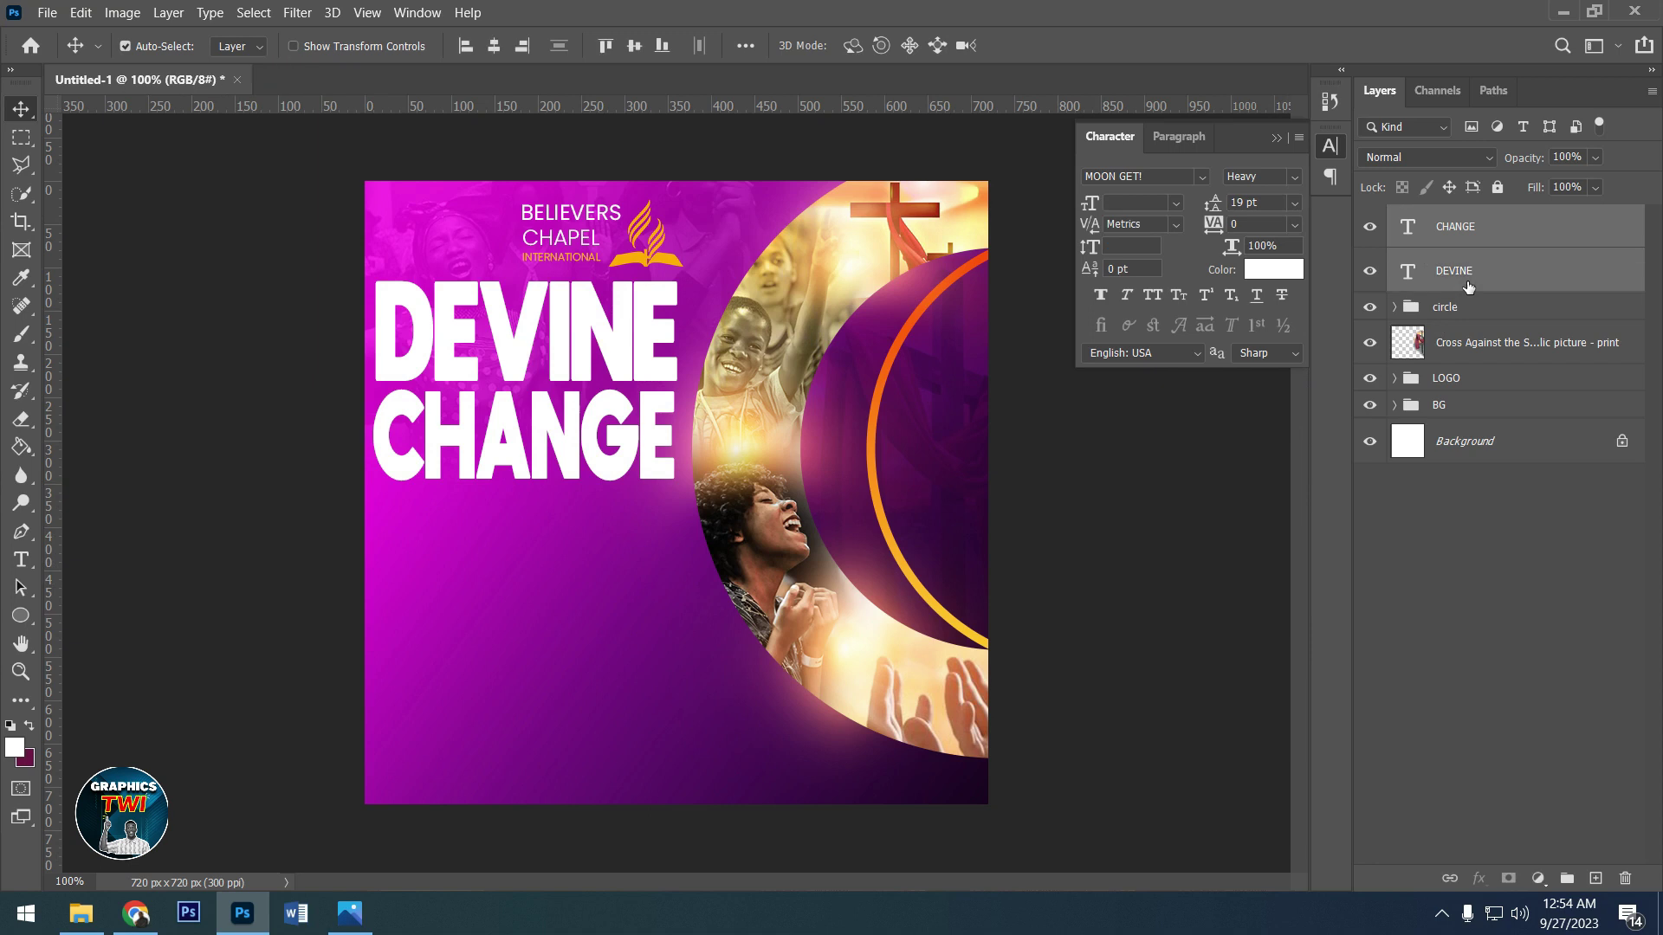
pyautogui.hotkey('ctrl', 't')
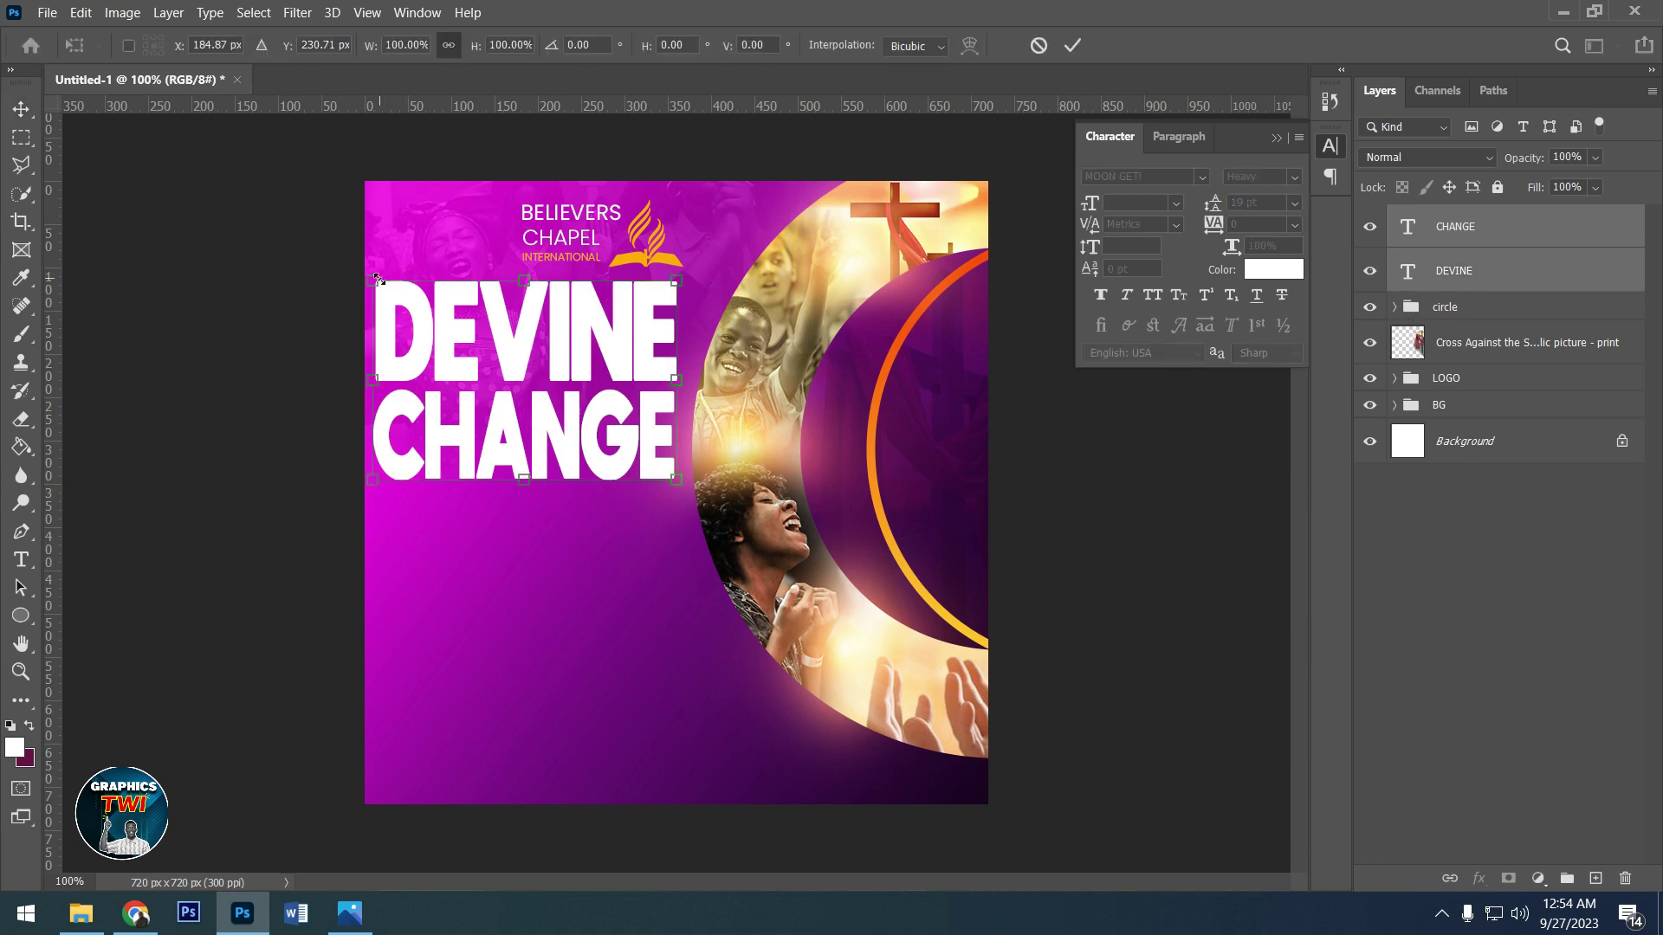
pyautogui.moveTo(374, 281); pyautogui.dragTo(379, 285)
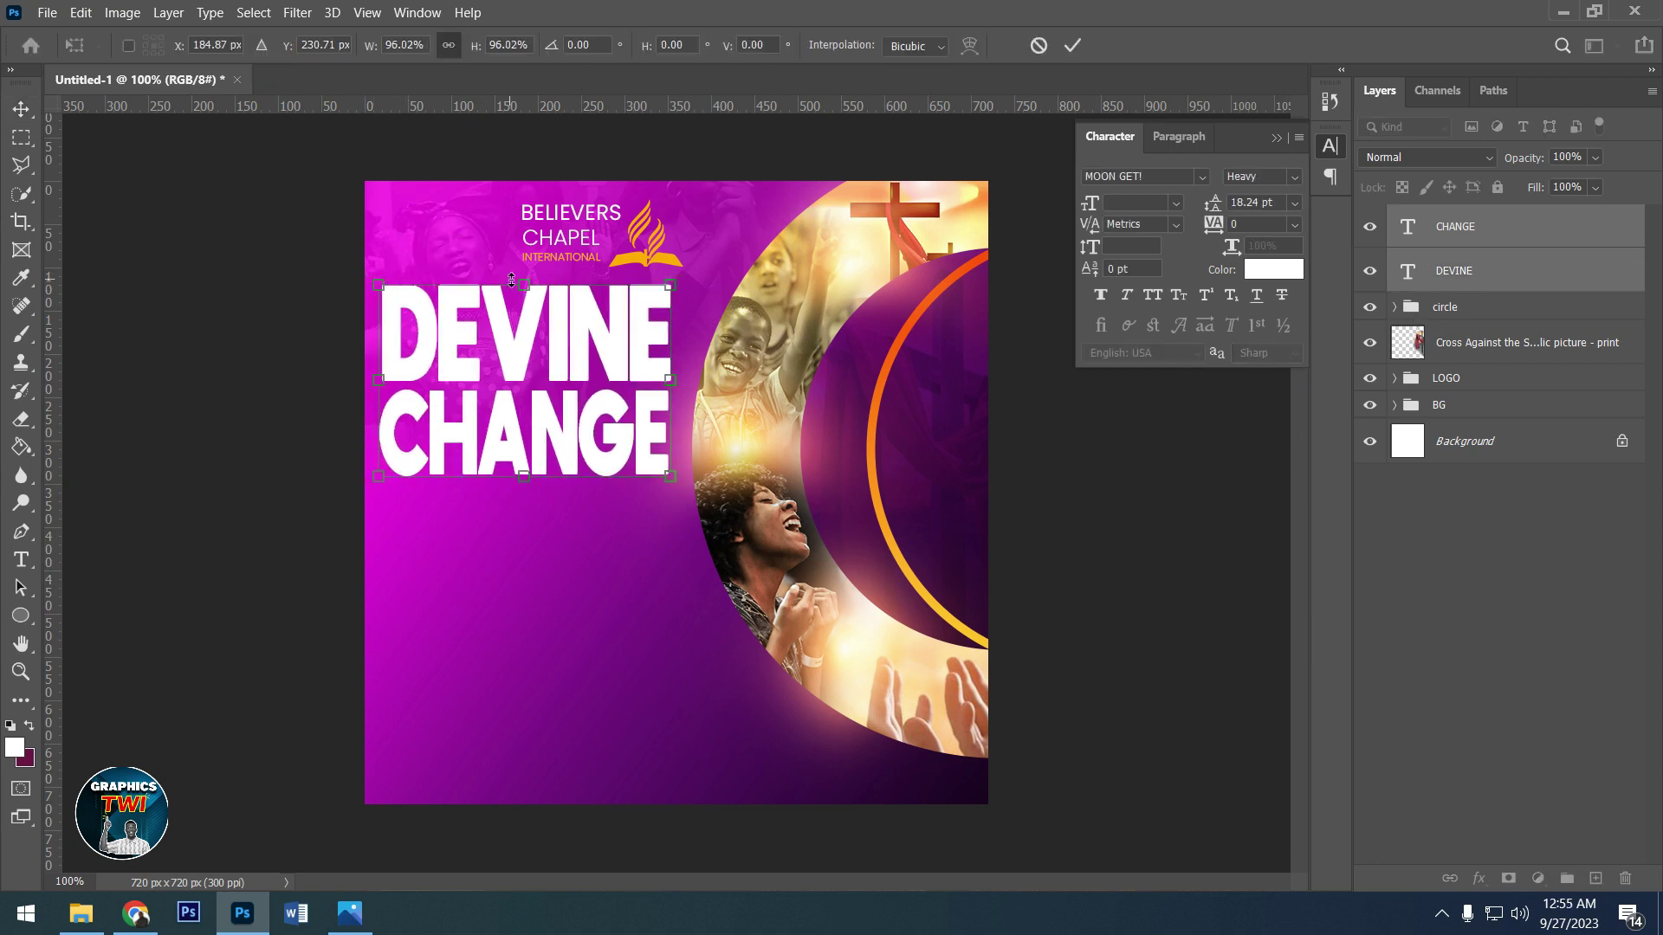
pyautogui.moveTo(524, 288); pyautogui.dragTo(562, 296)
pyautogui.click(1071, 50)
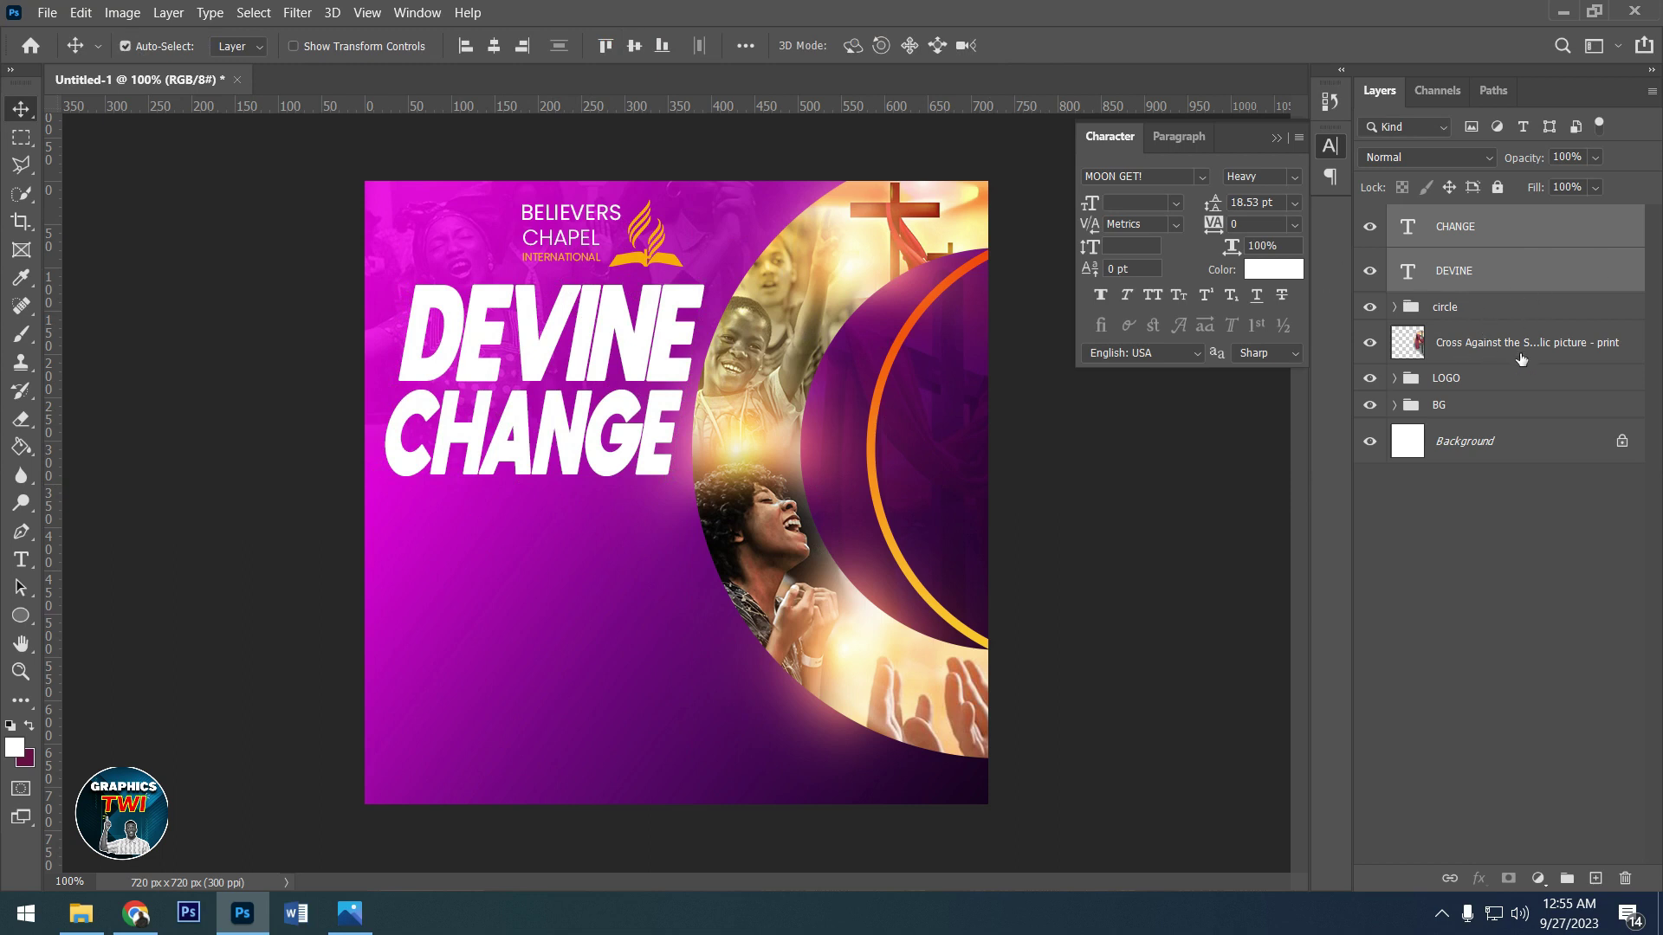
# - Group both headline layers into a group named DEVINE
pyautogui.hotkey('ctrl', 'g')
pyautogui.doubleClick(1462, 218)
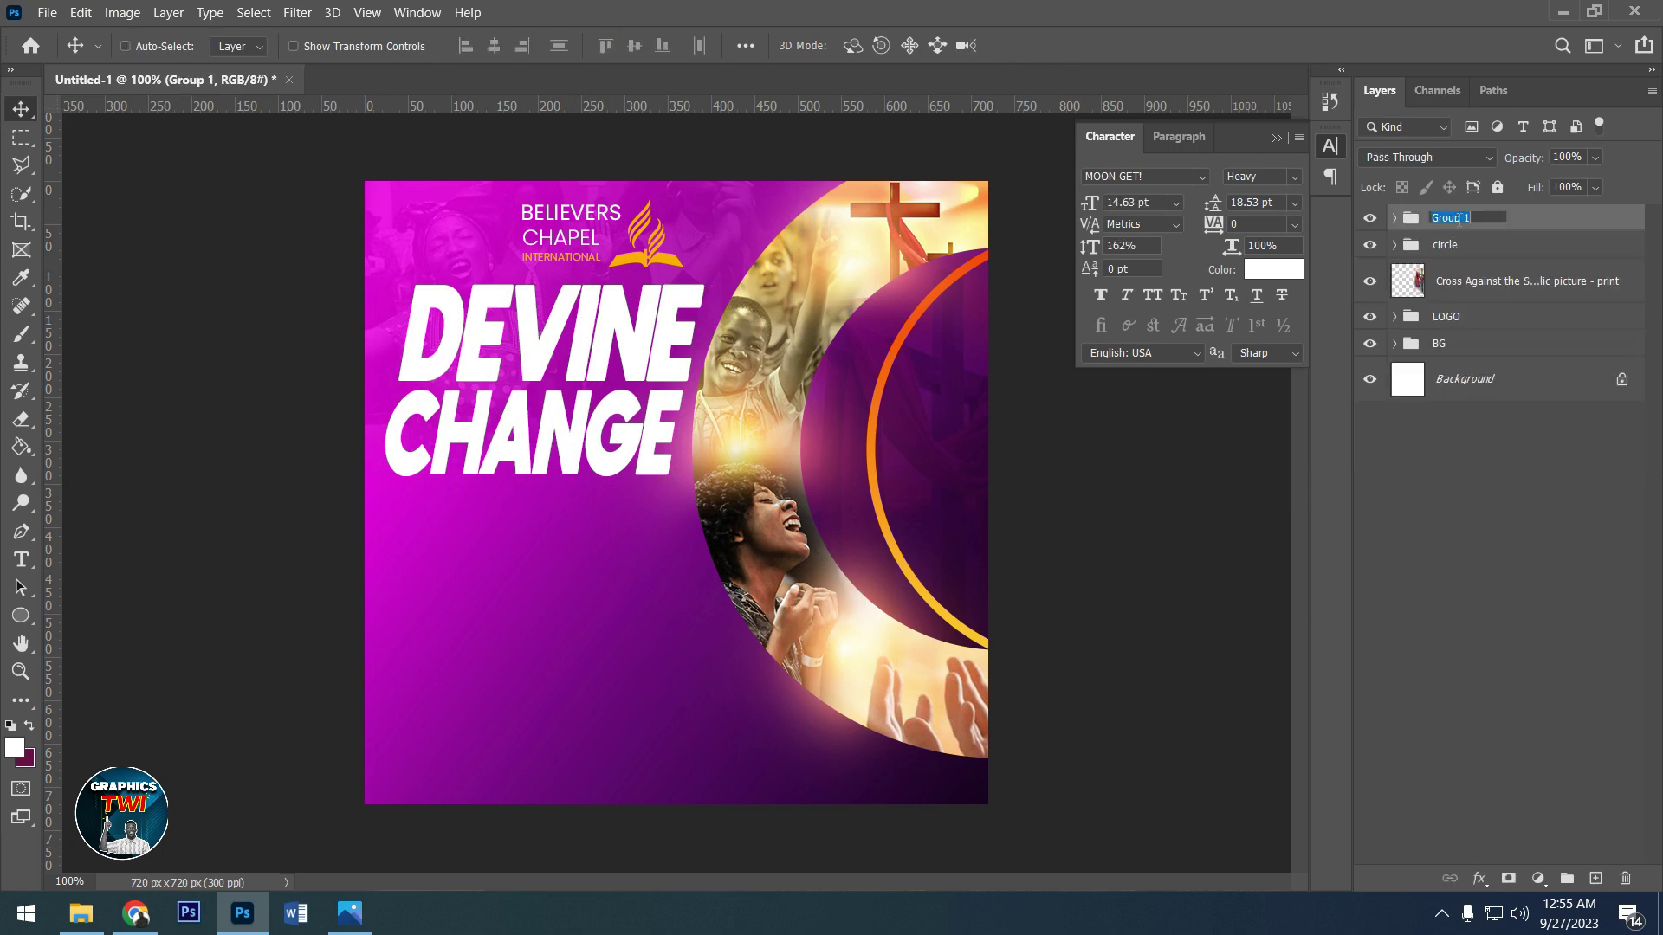
pyautogui.write('VINE')
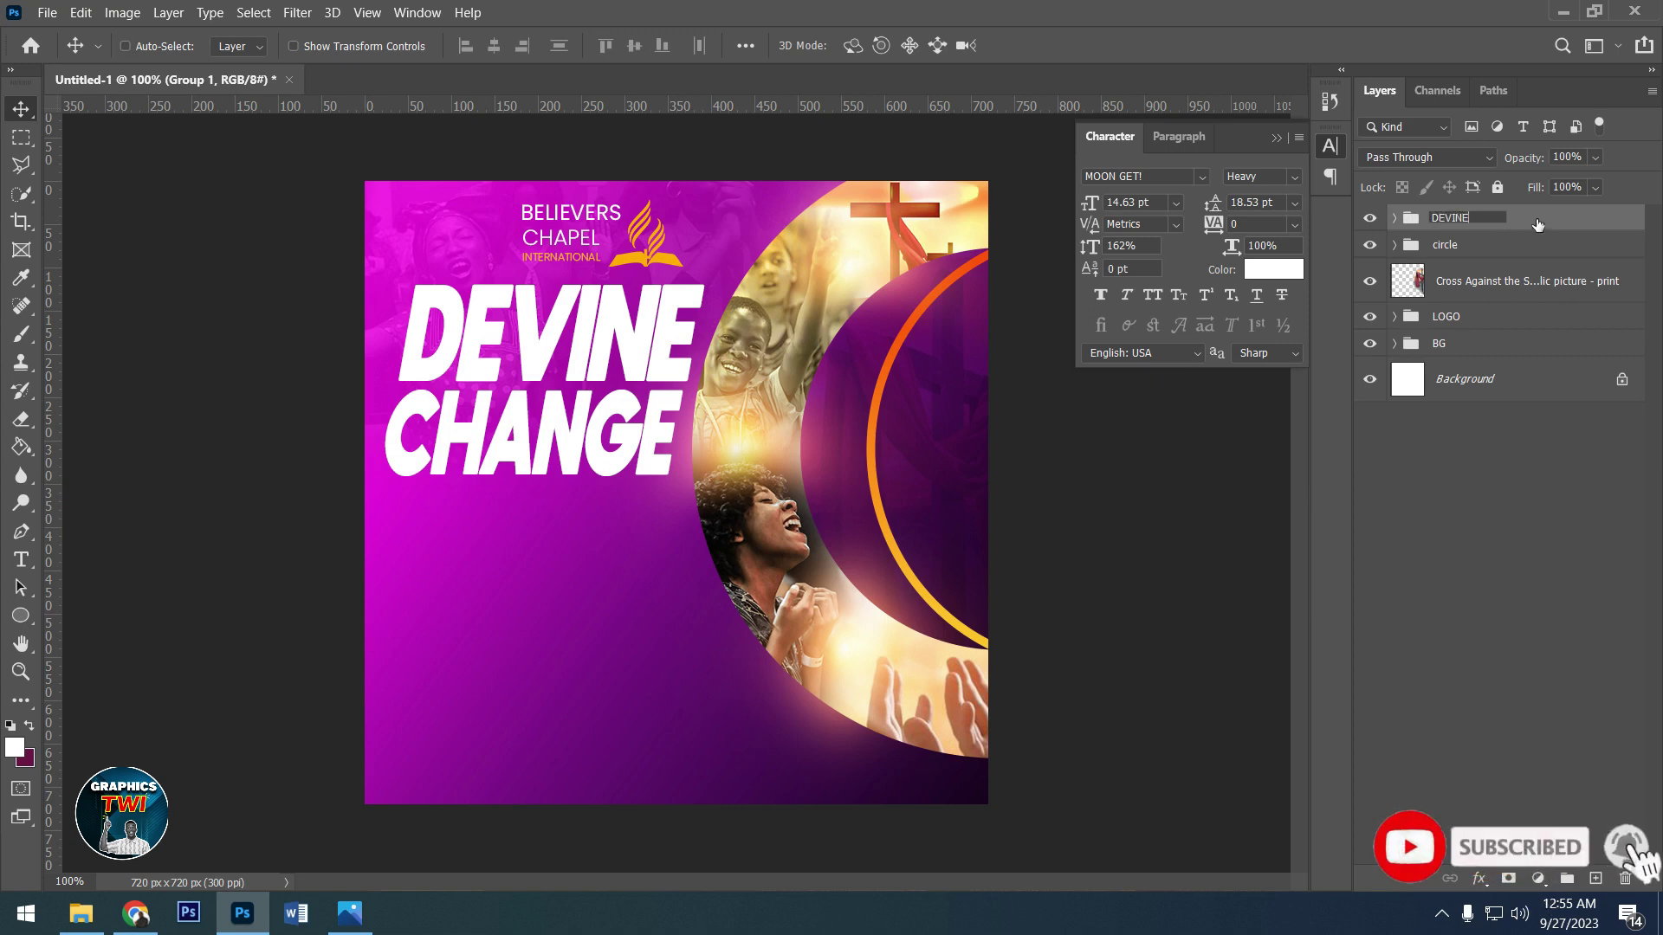
pyautogui.press('Return')
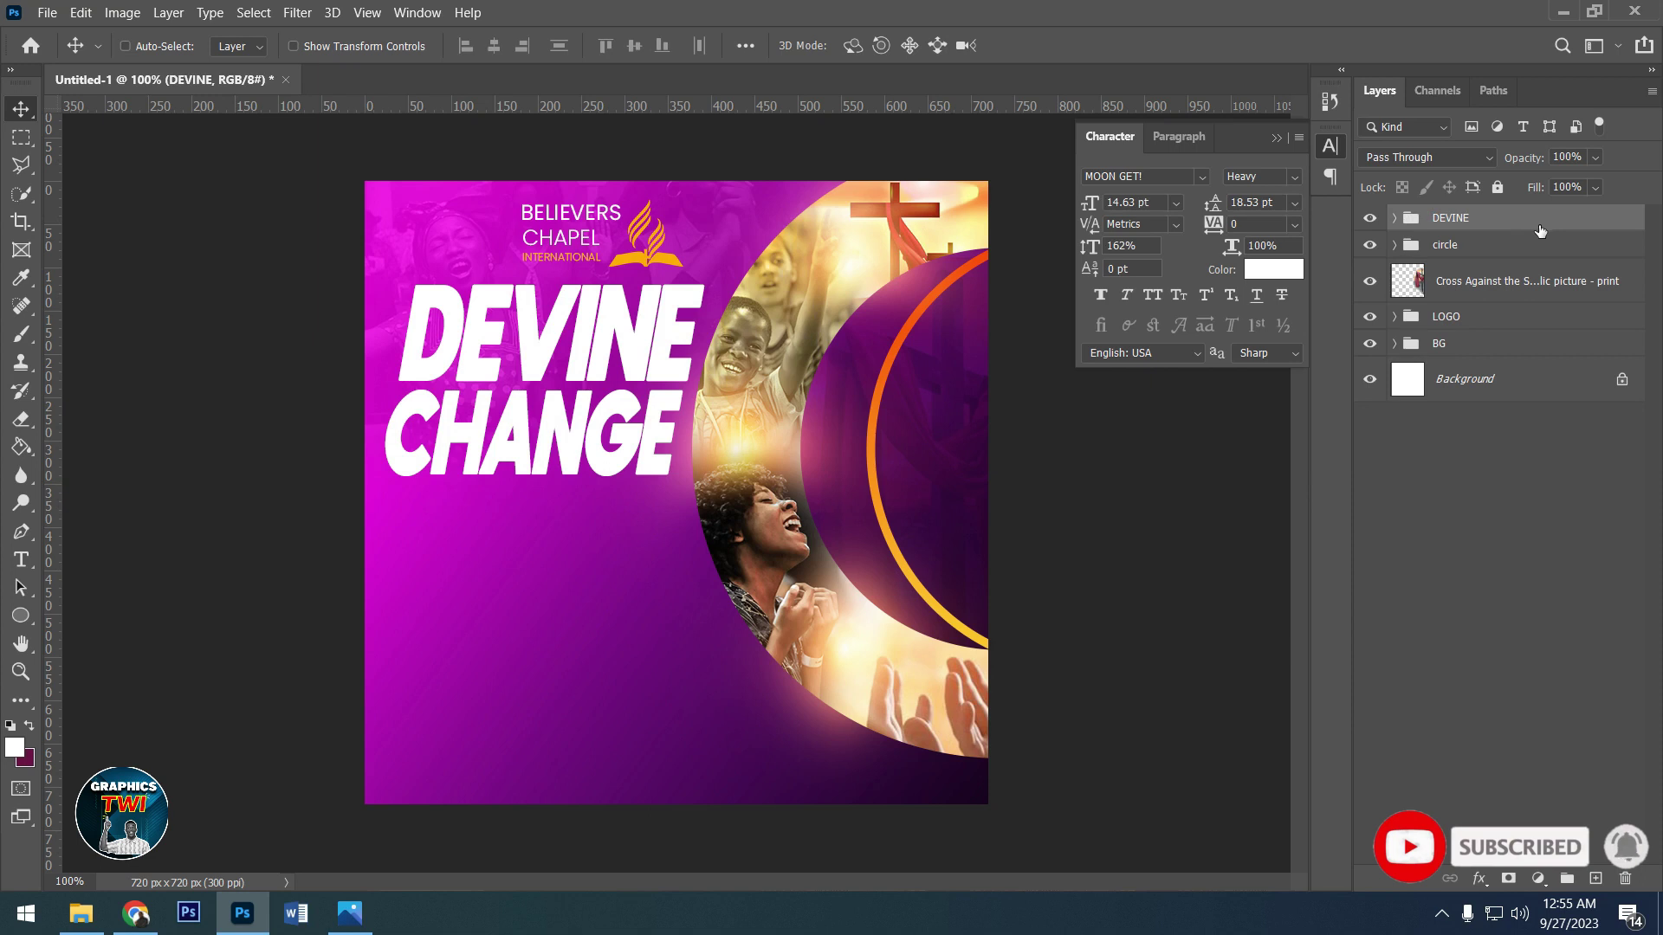
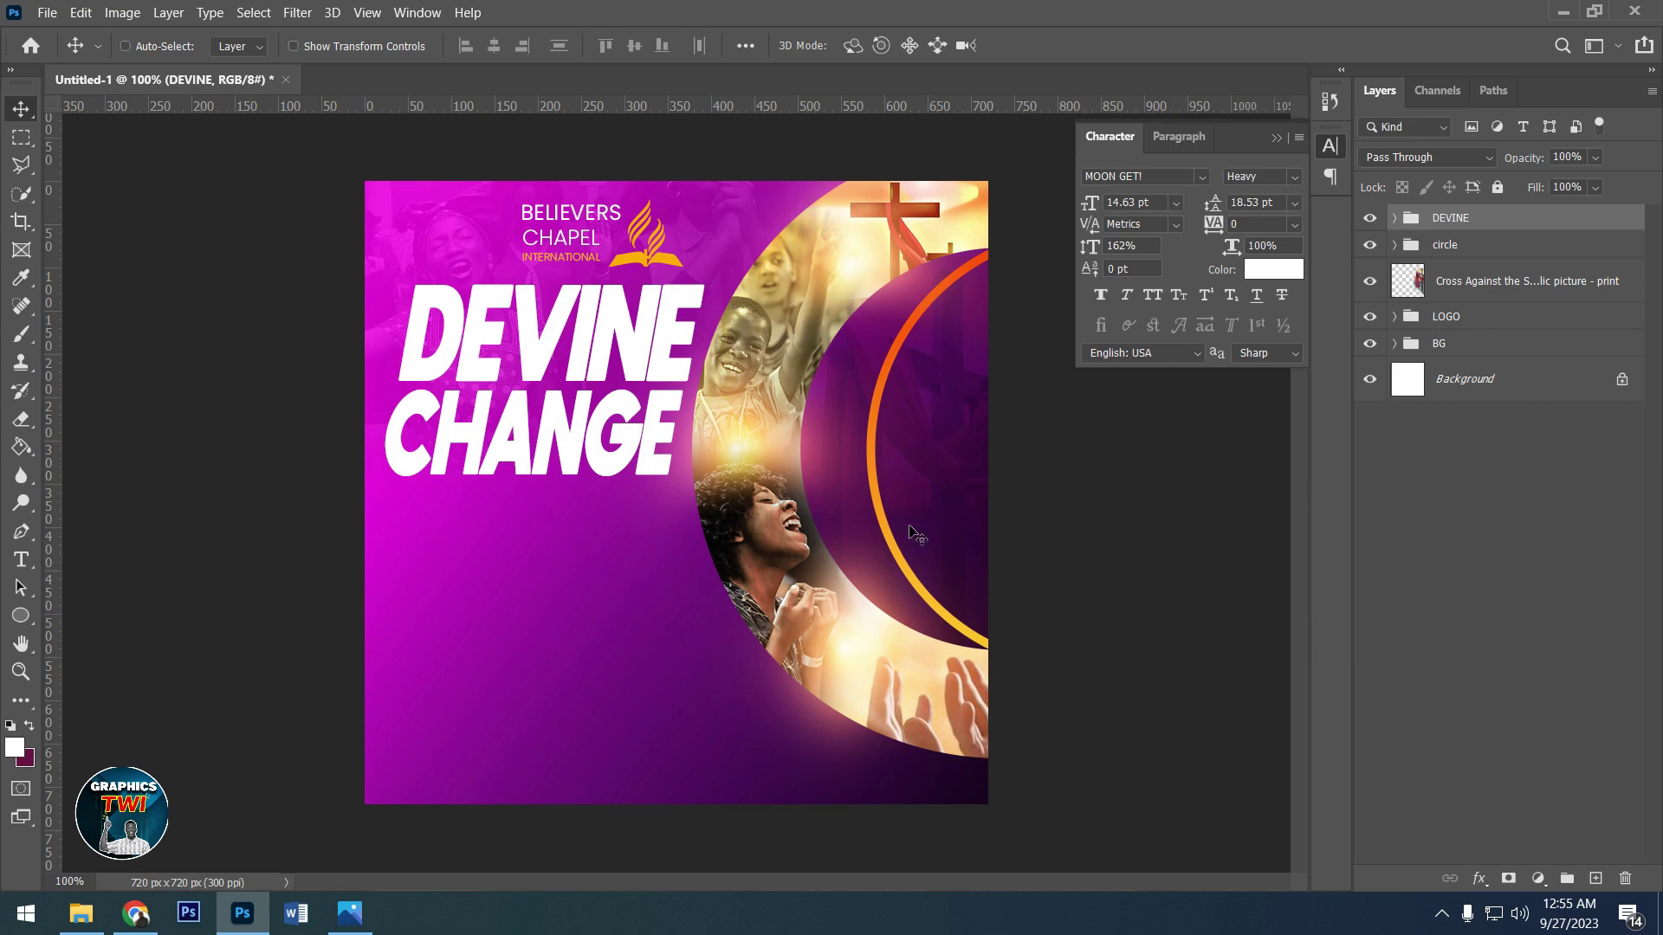
# - From the Desktop's DEVINE CHANGE folder, place the white-paper image into the flyer
pyautogui.click(1277, 137)
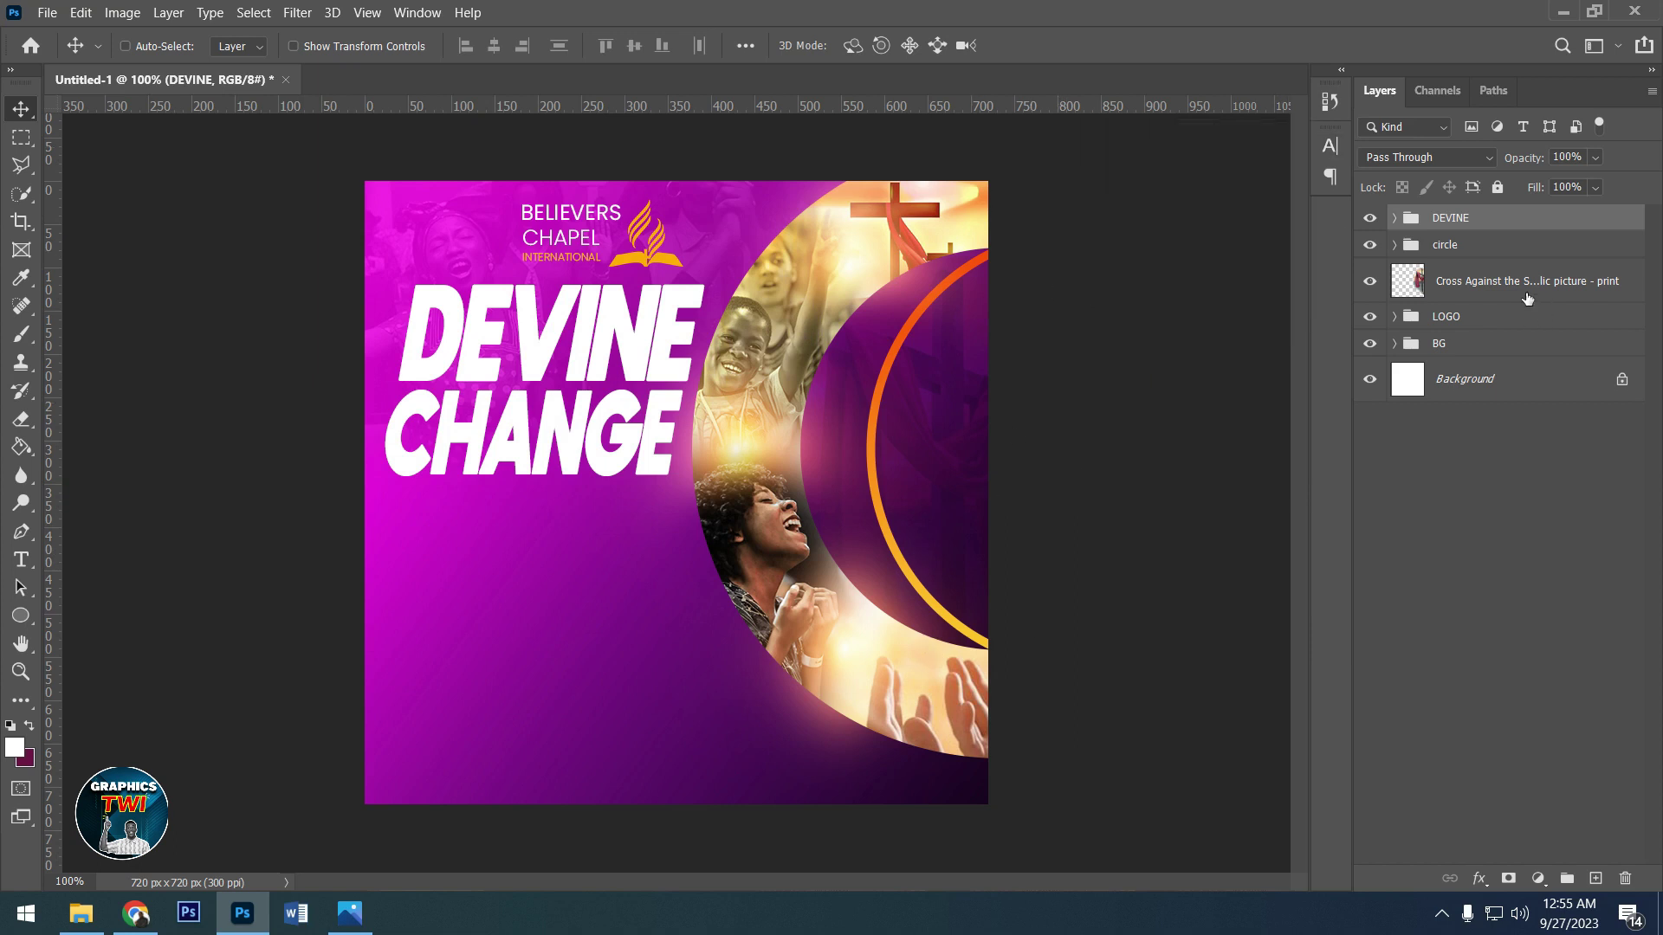
pyautogui.click(81, 914)
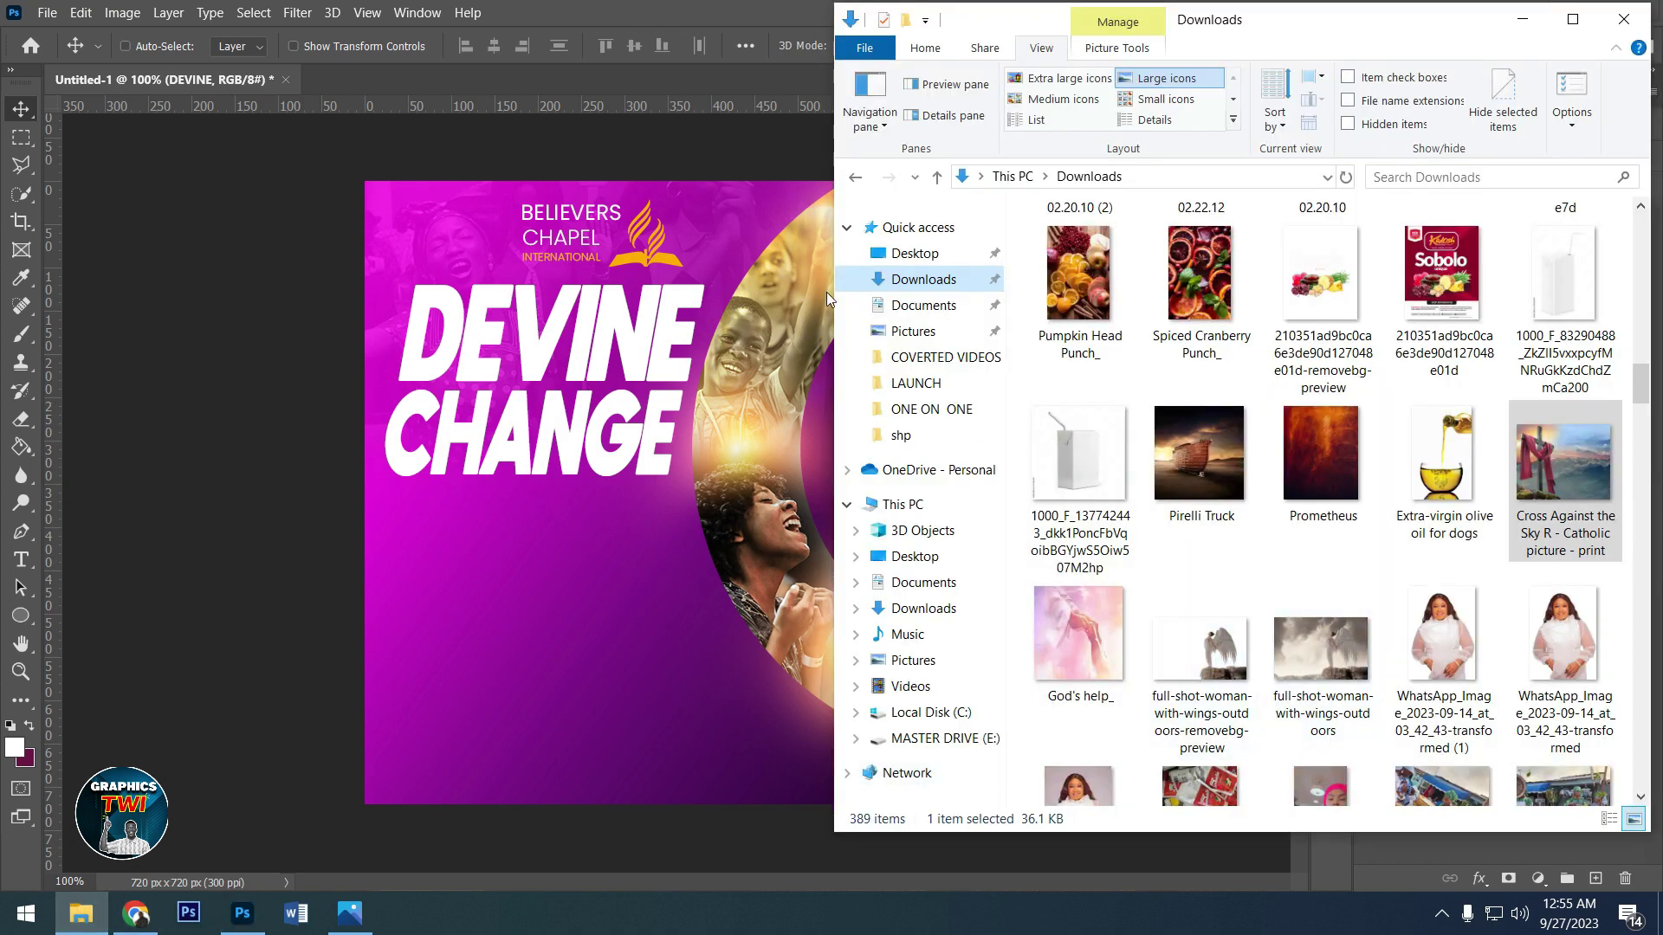
pyautogui.click(915, 253)
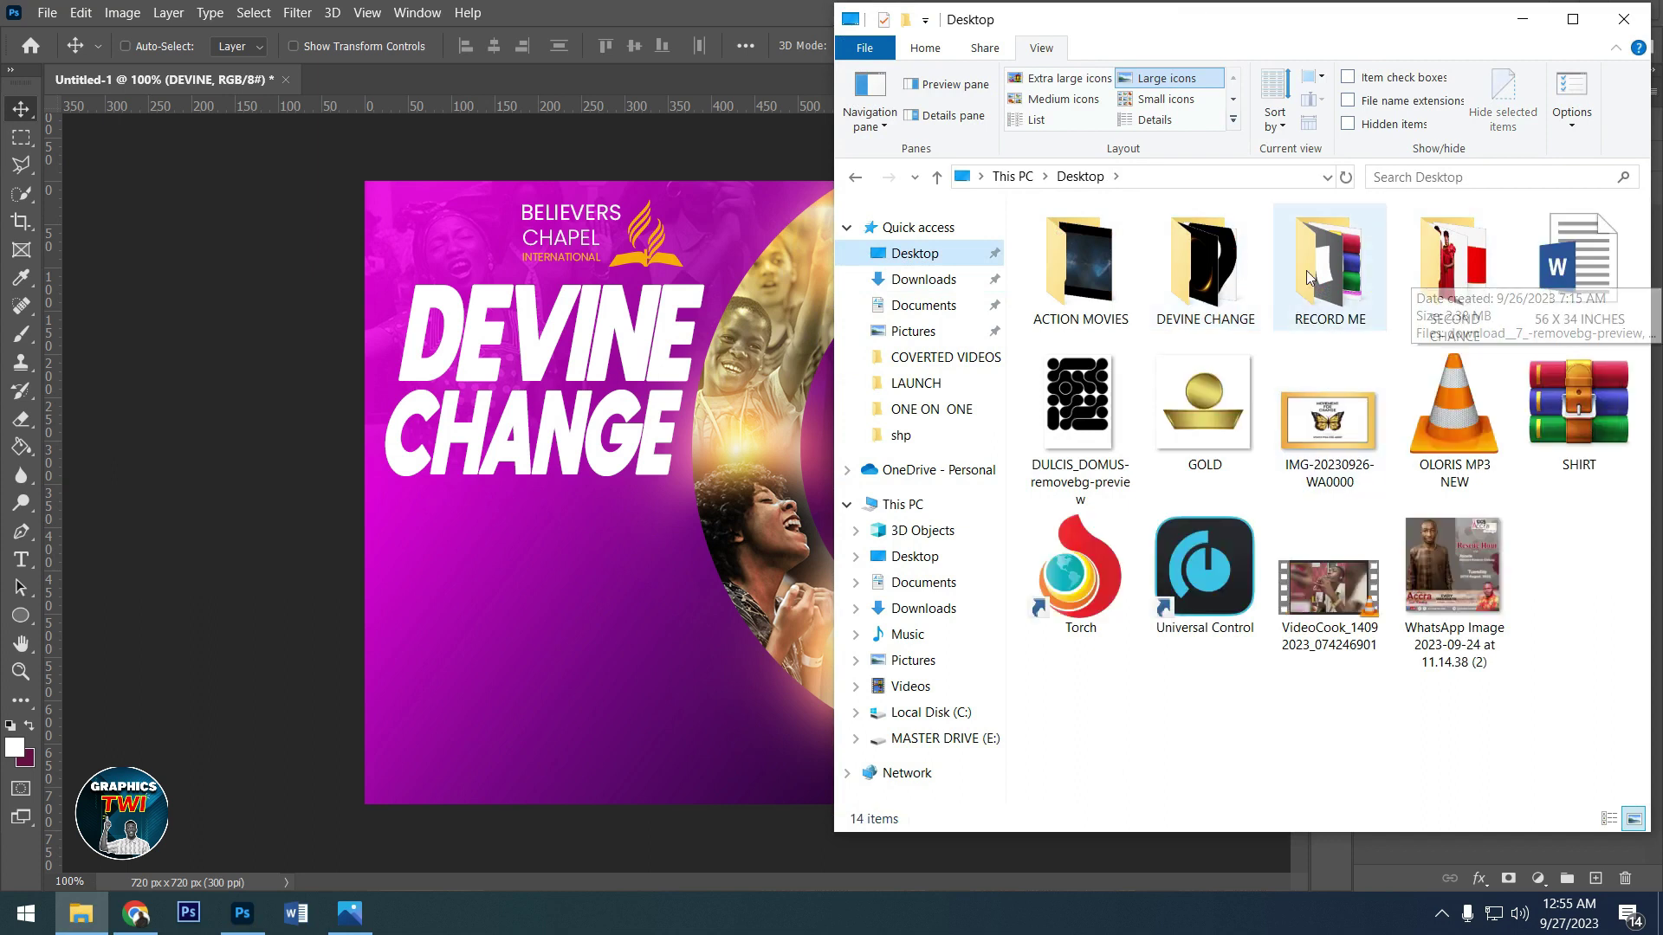
pyautogui.doubleClick(1230, 256)
pyautogui.click(1177, 605)
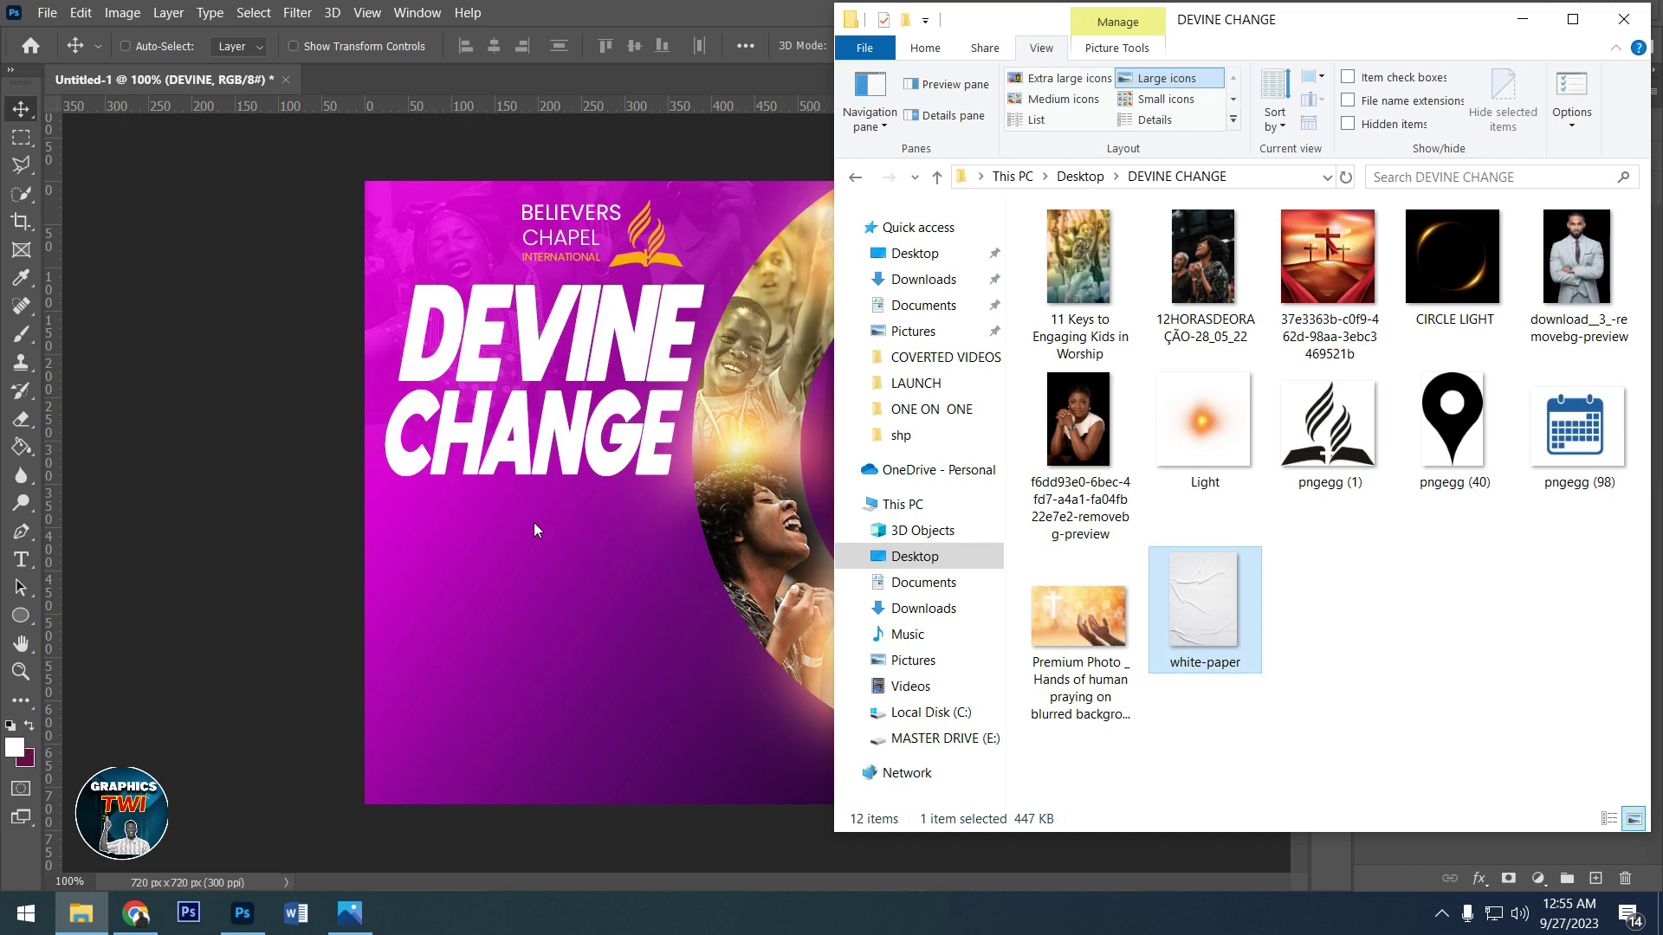
pyautogui.click(544, 574)
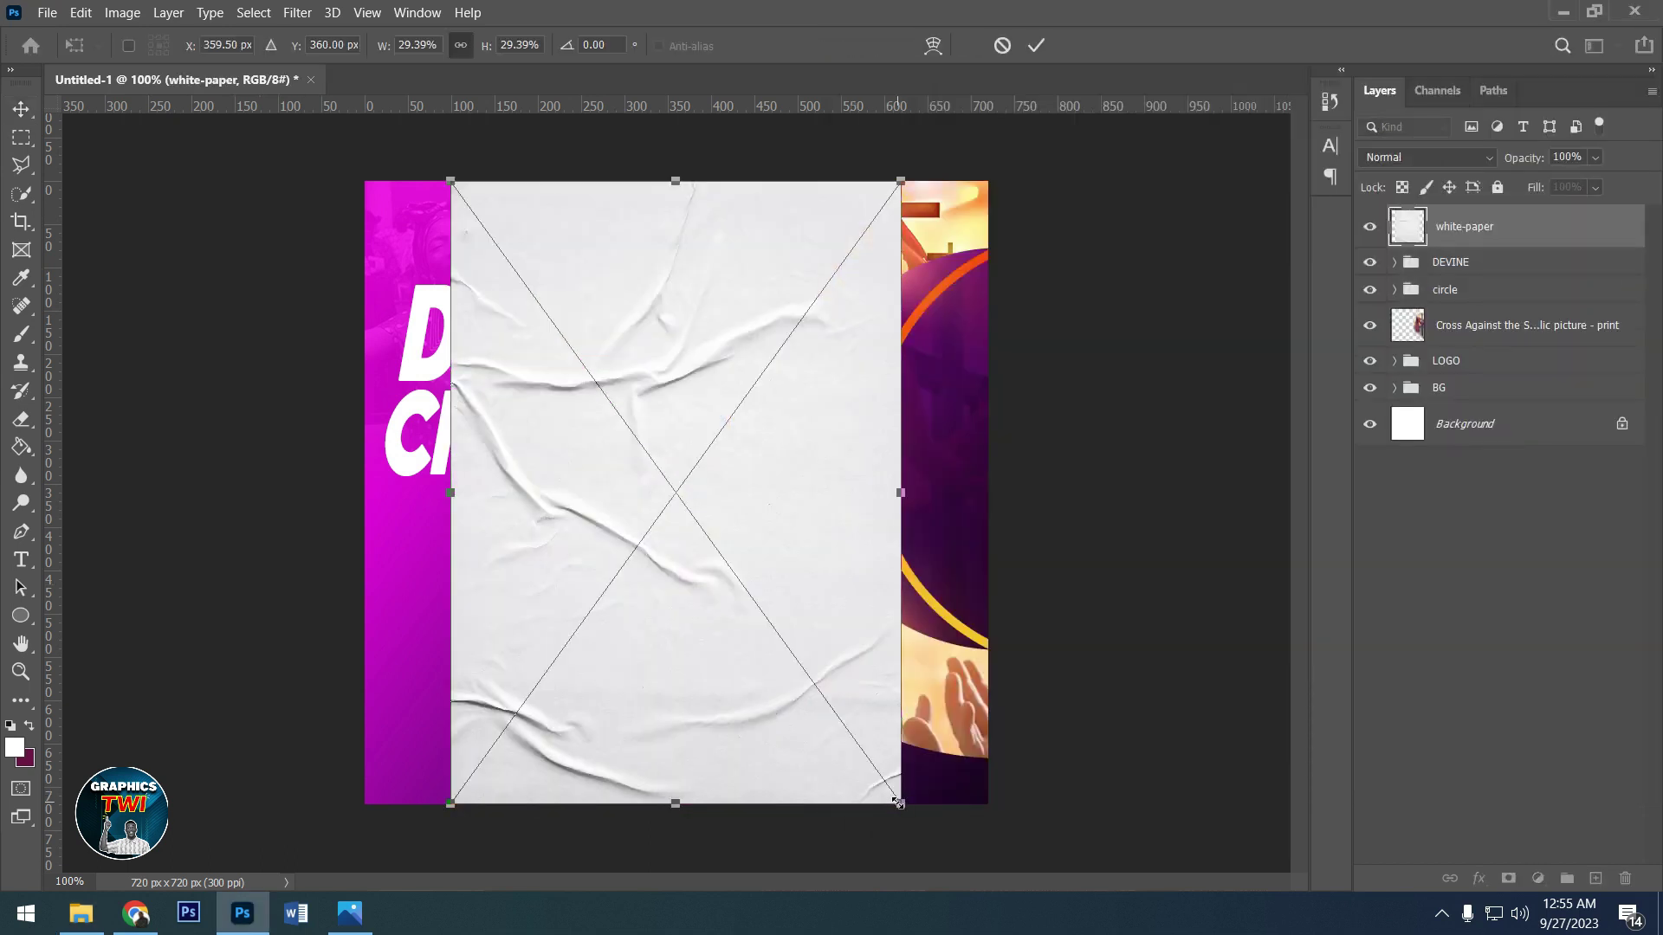
# - Scale the white-paper texture over the flyer, blend it with Linear Burn, and move it below the DEVINE group
pyautogui.moveTo(899, 804); pyautogui.dragTo(1061, 889)
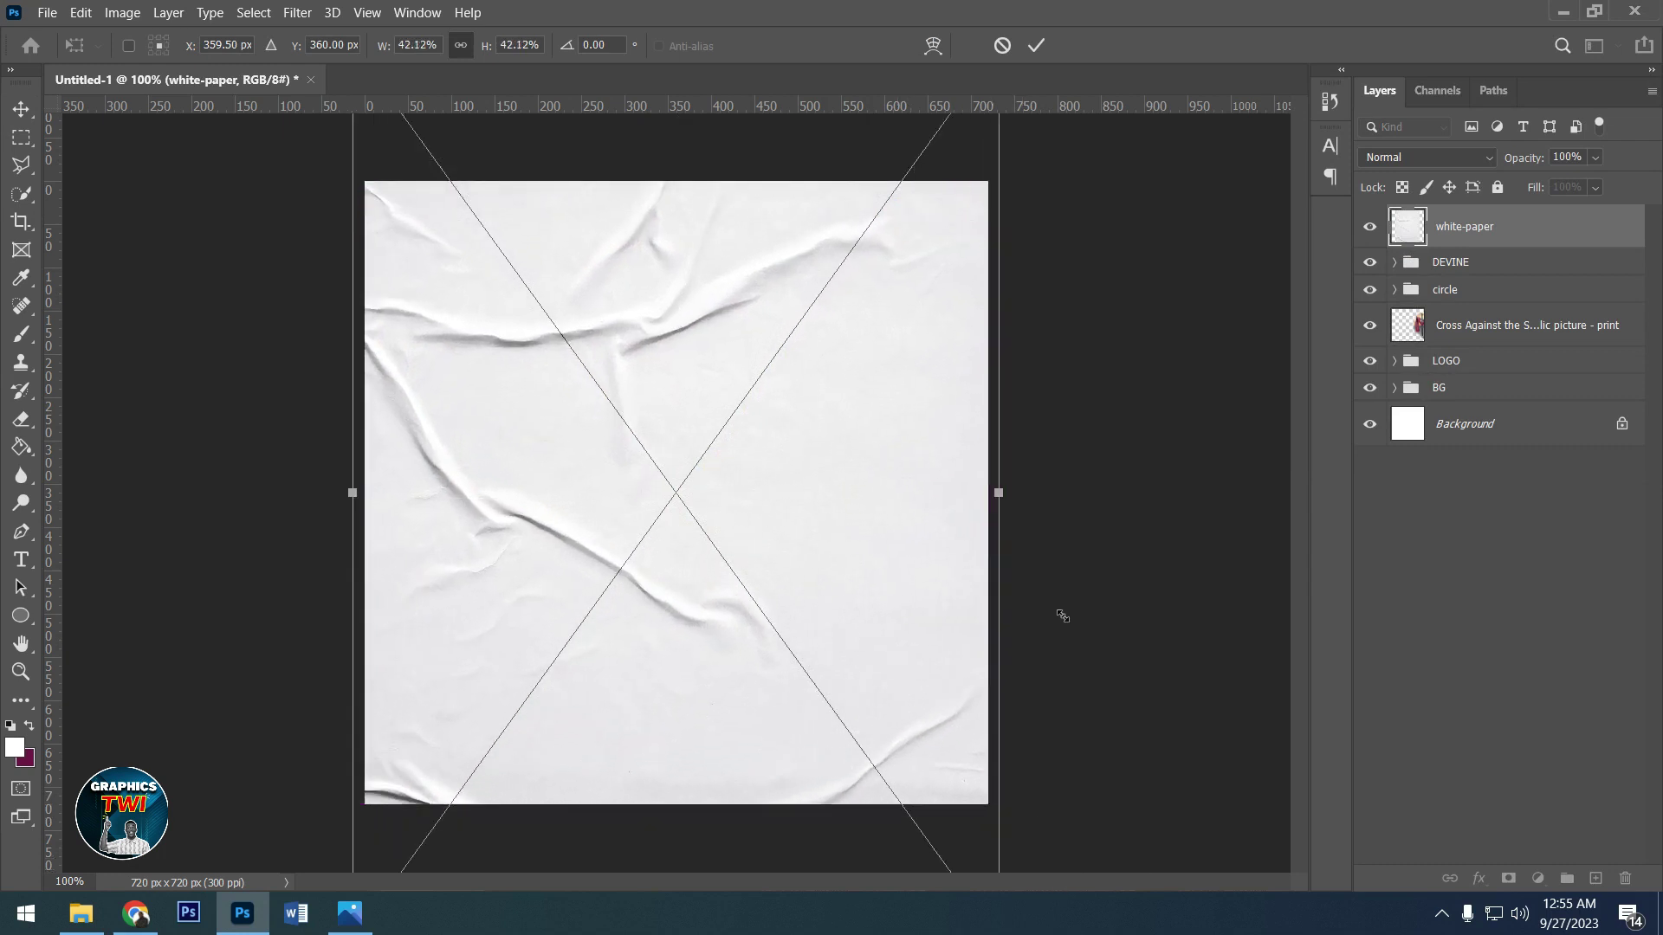
pyautogui.click(1036, 45)
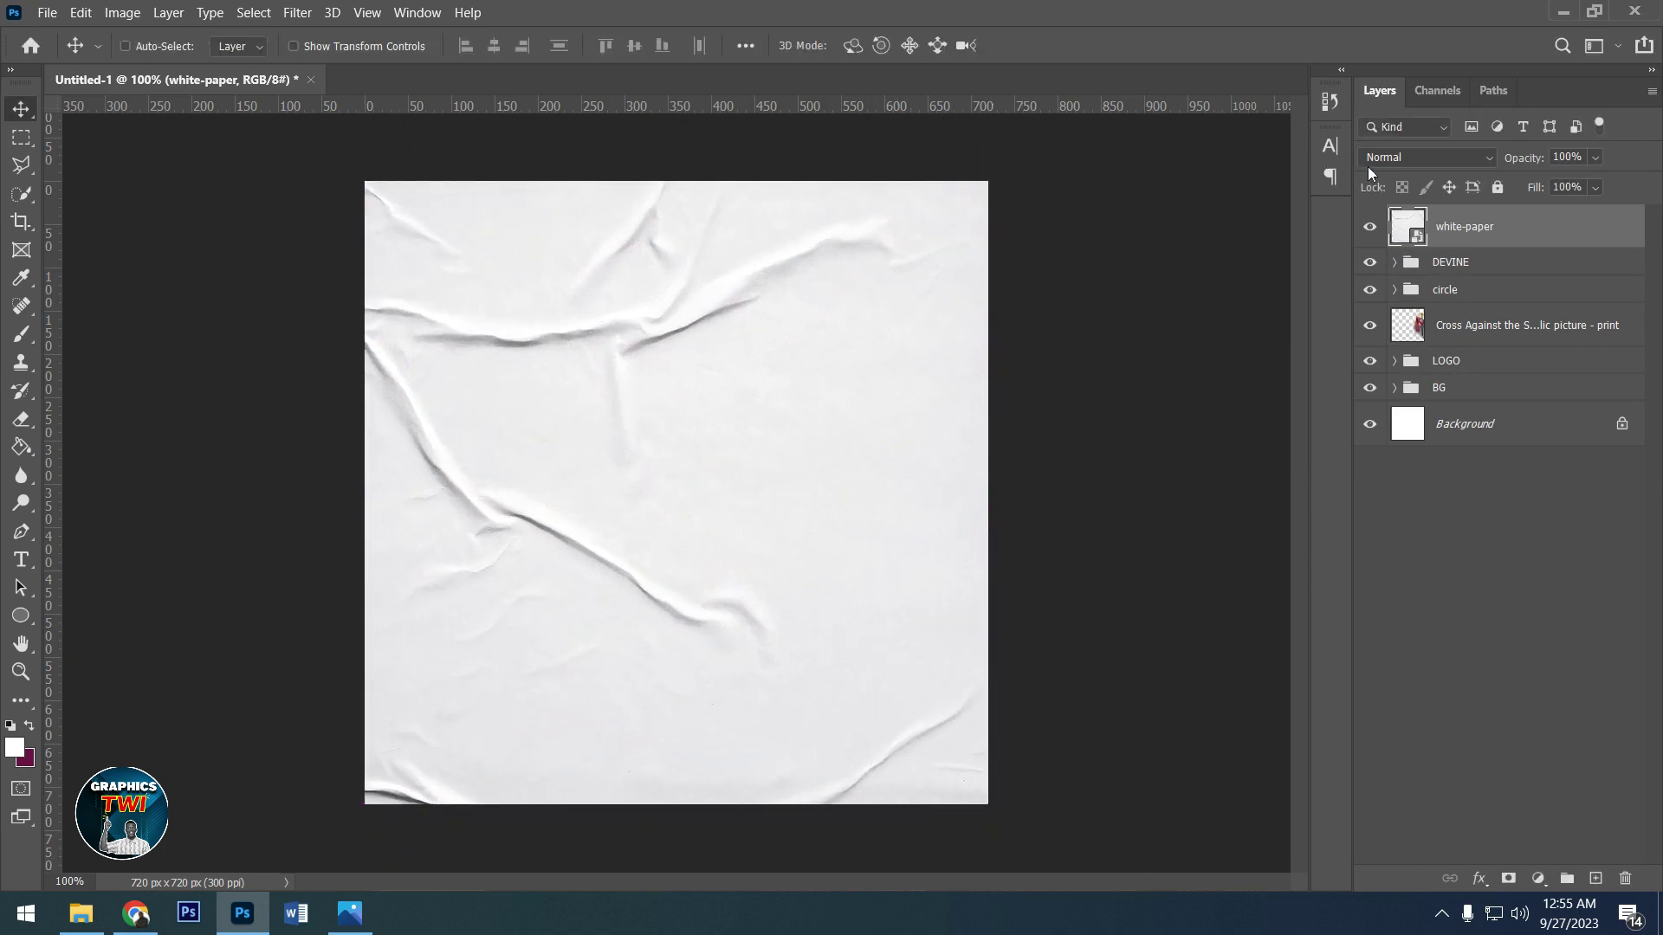
pyautogui.click(1377, 158)
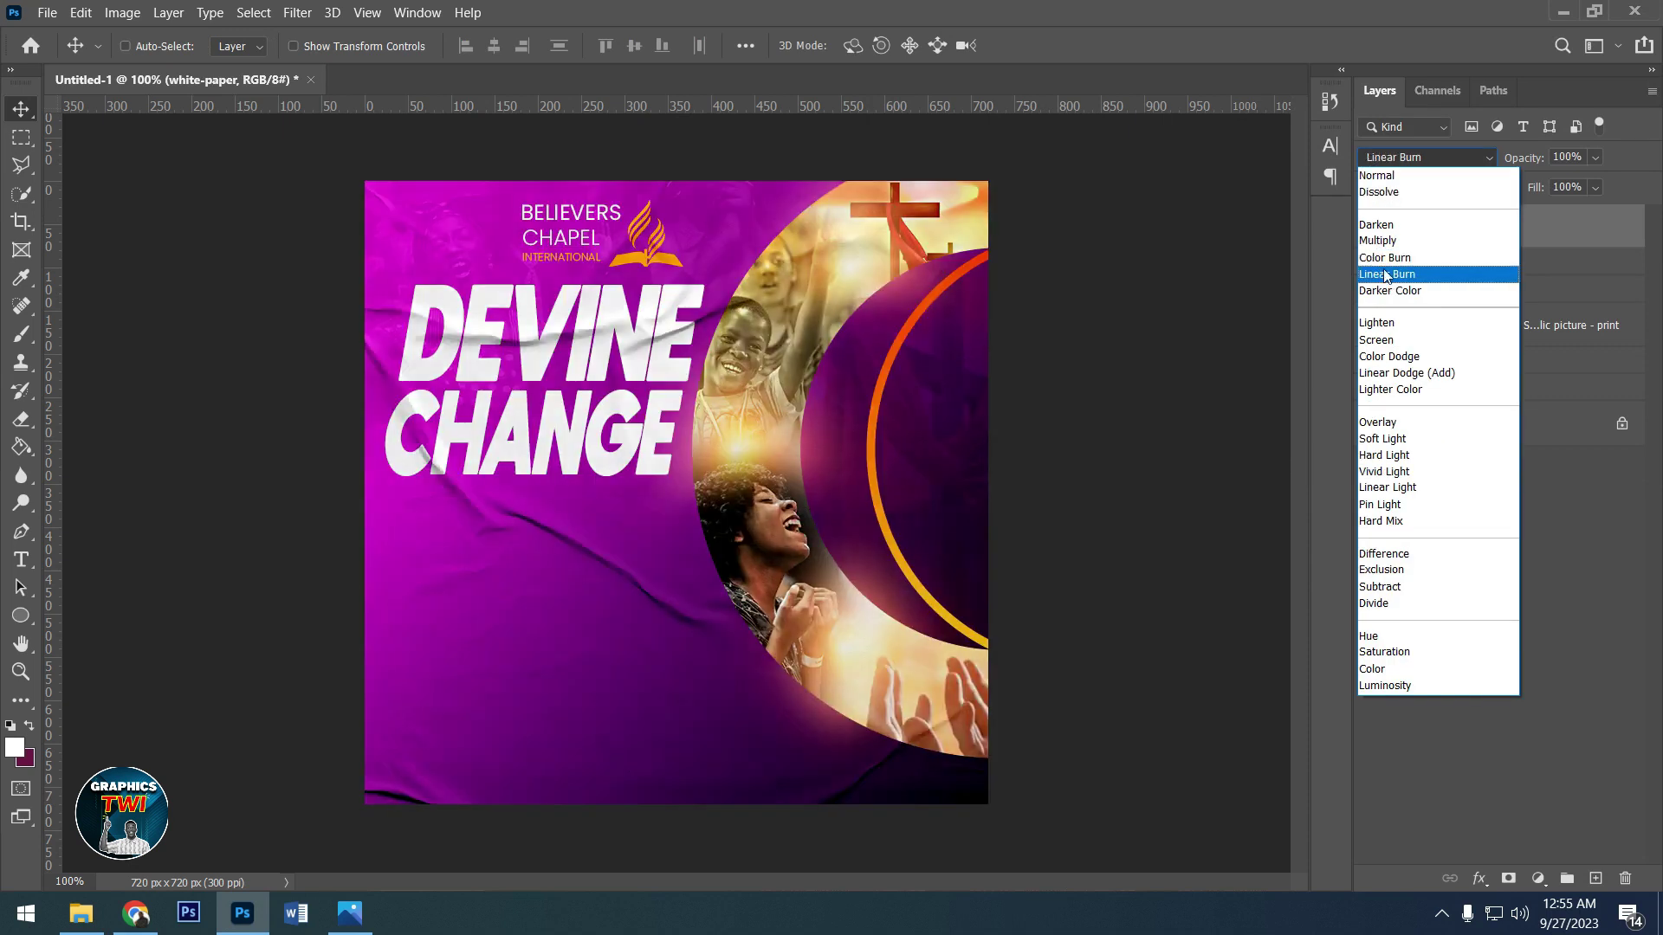
pyautogui.click(1387, 275)
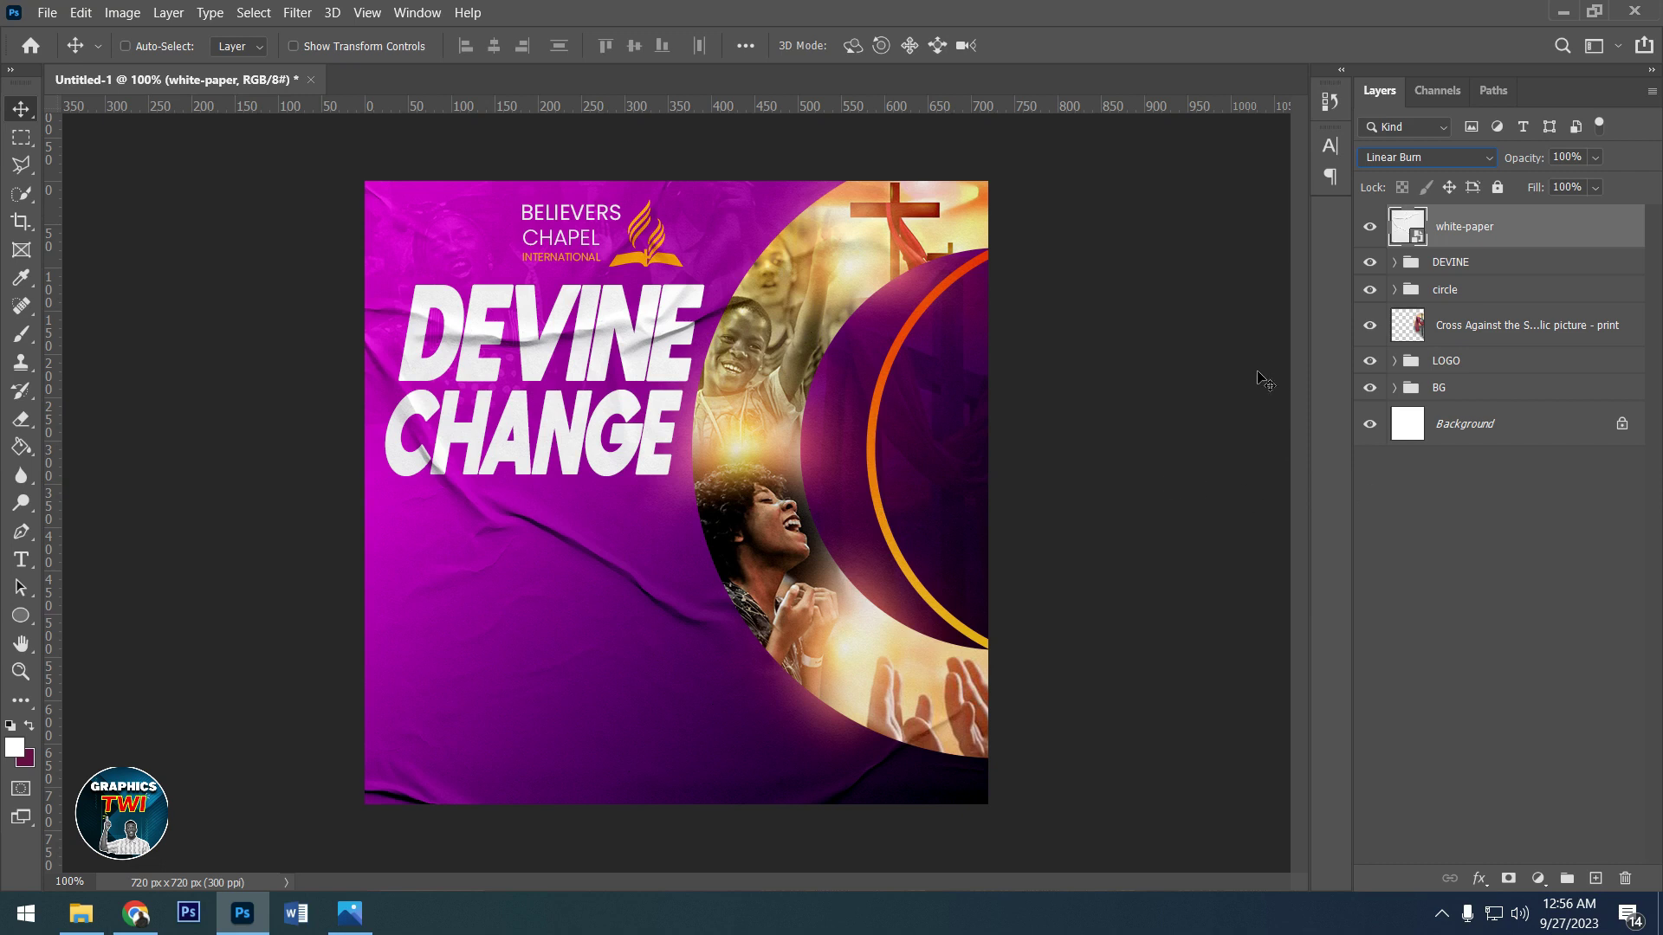
pyautogui.moveTo(1468, 237); pyautogui.dragTo(1468, 282)
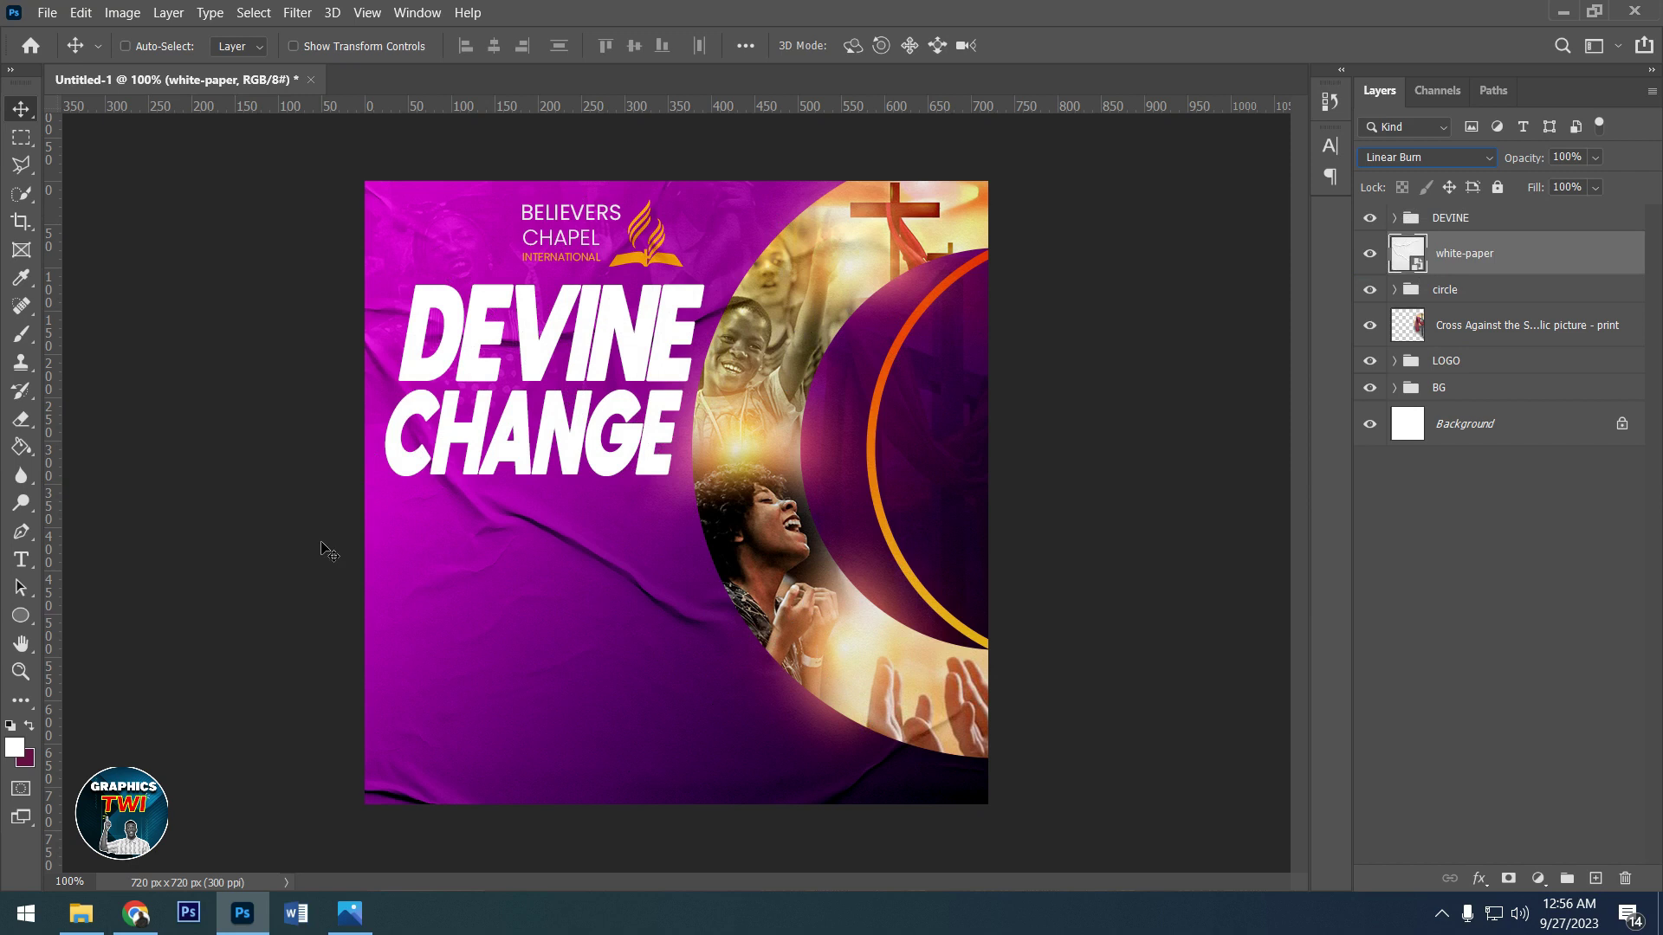
pyautogui.click(1421, 222)
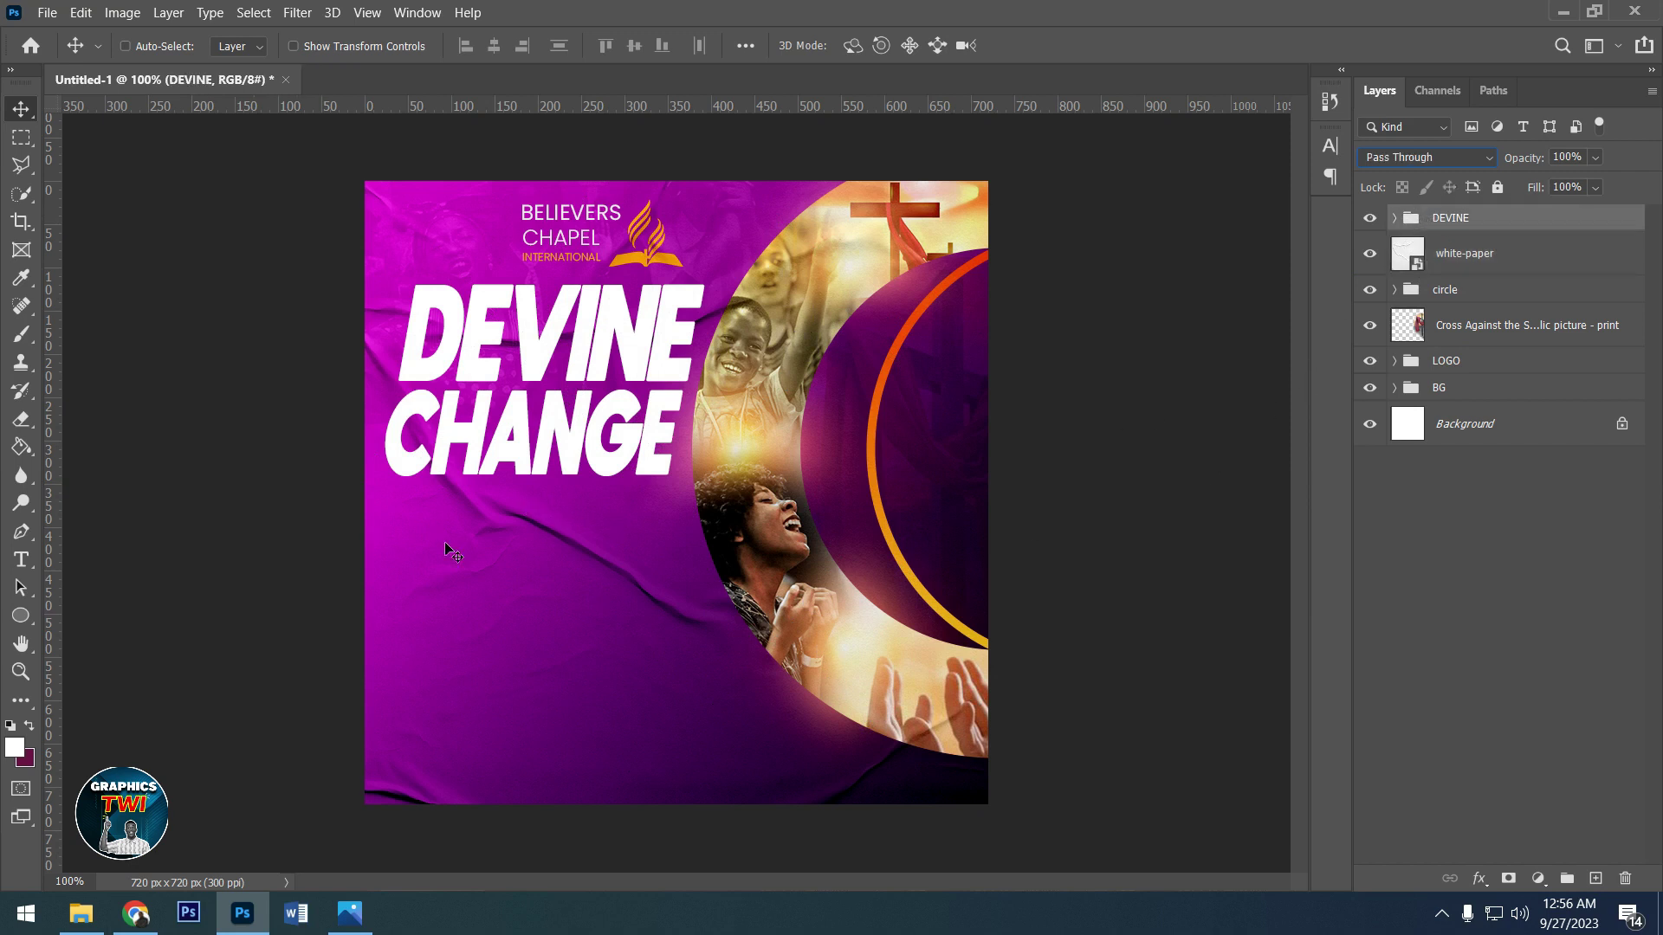
# - Place the woman's portrait and scale it into the flyer's lower-left corner
pyautogui.click(81, 914)
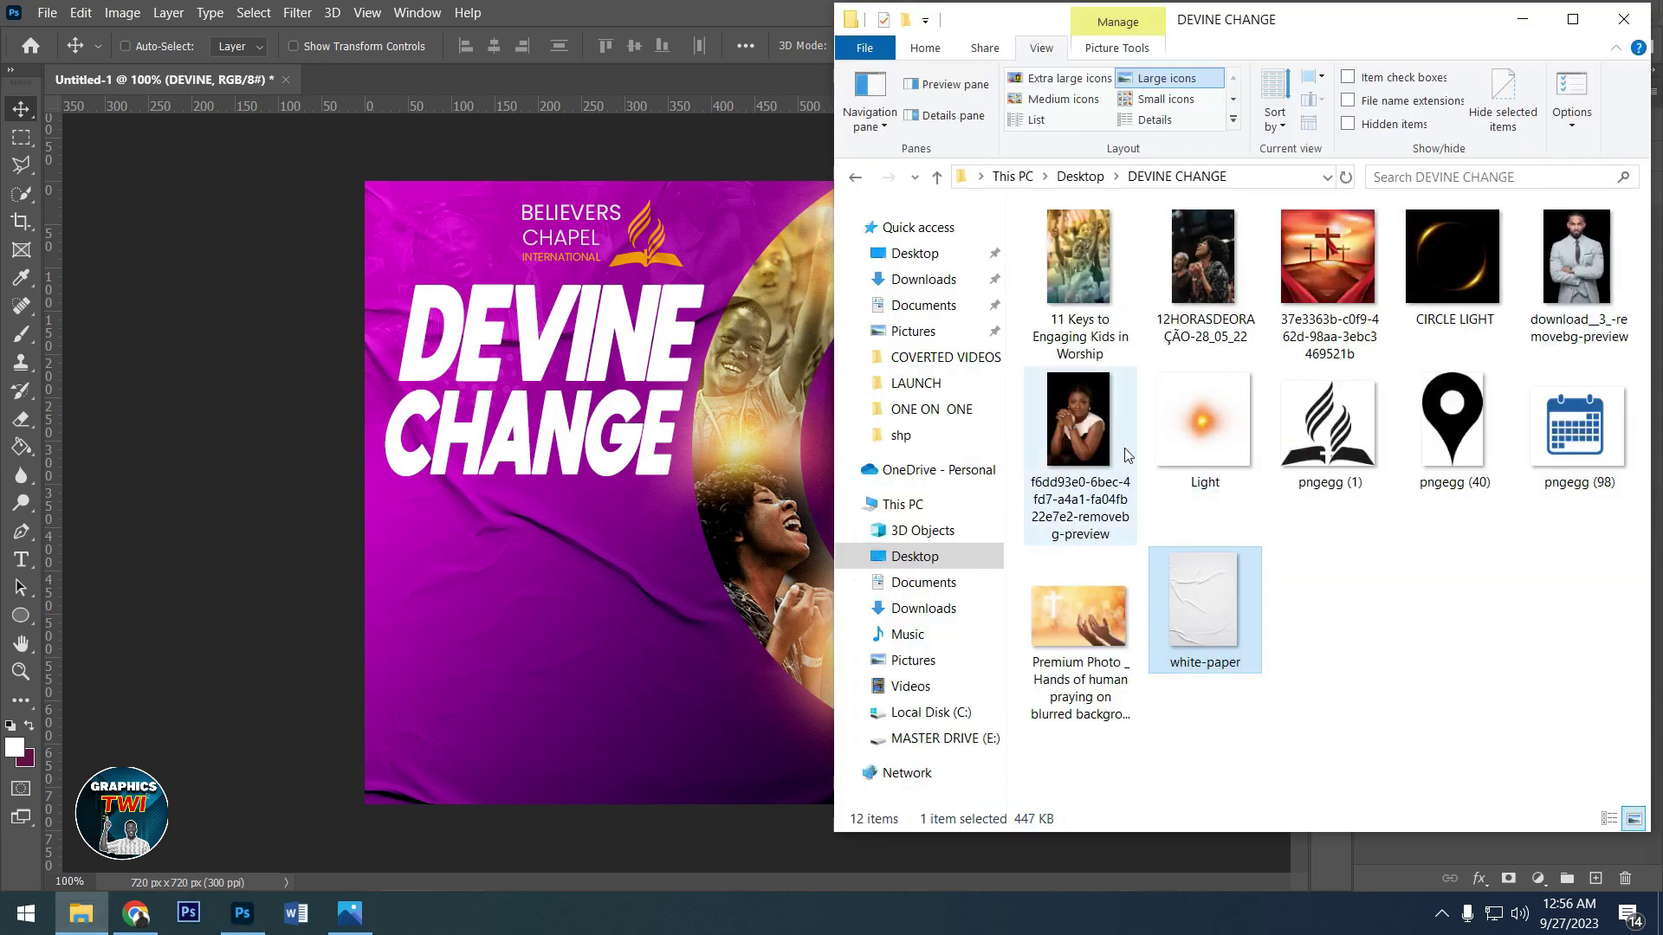
pyautogui.click(1078, 423)
pyautogui.click(417, 739)
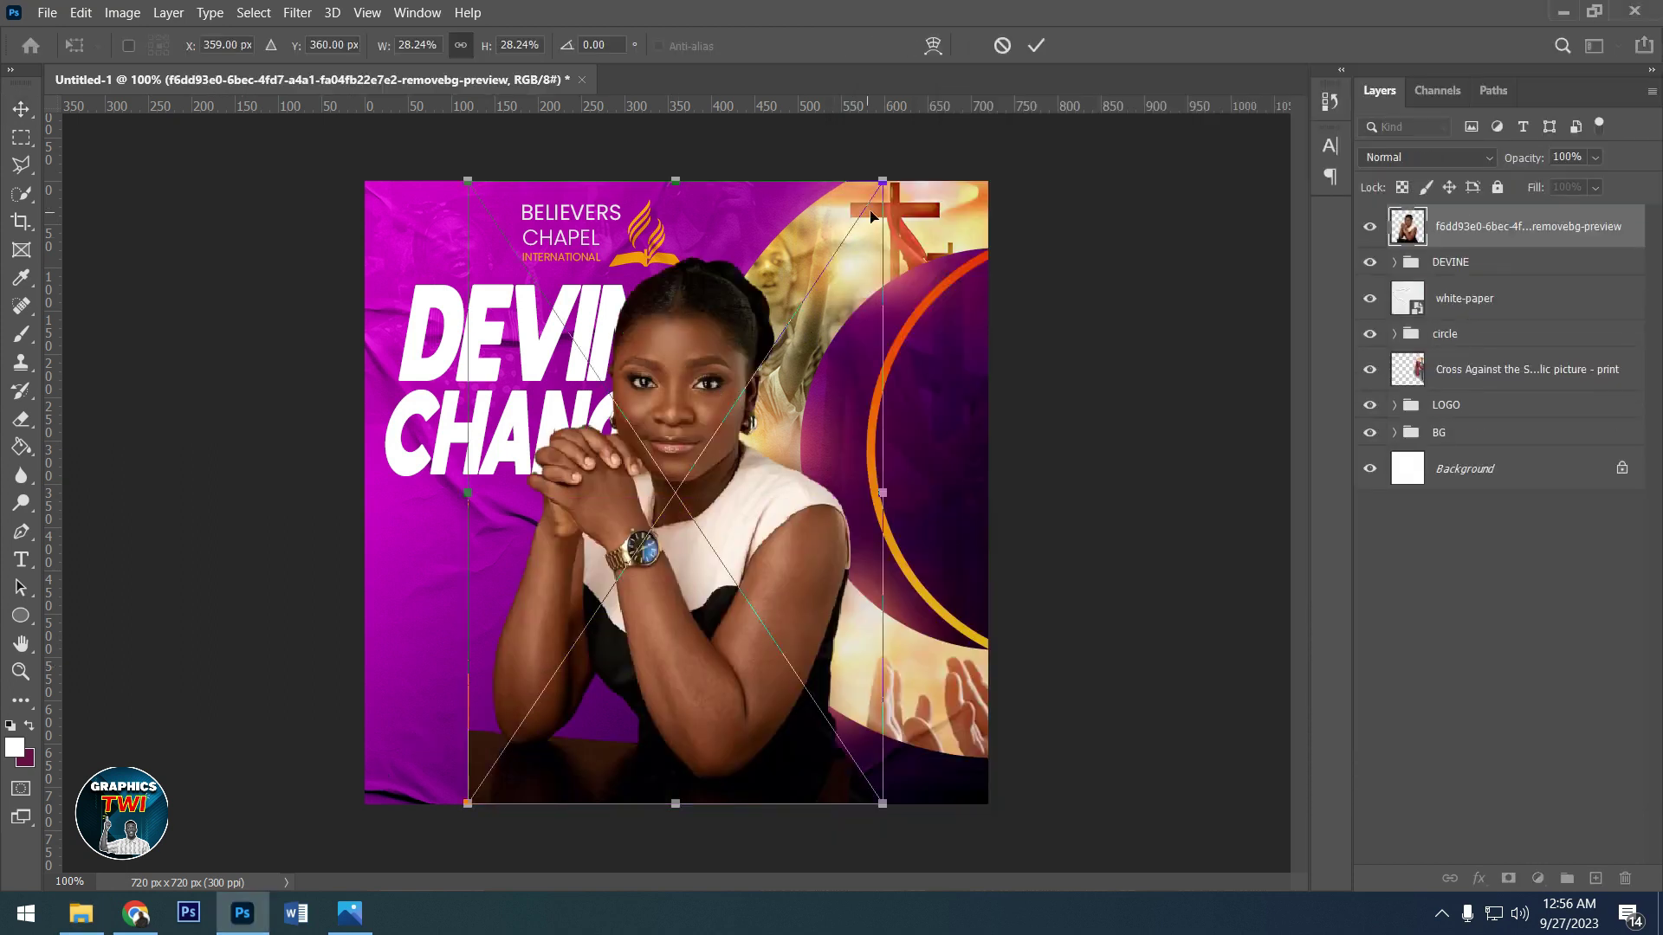
pyautogui.moveTo(889, 184)
pyautogui.mouseDown()
pyautogui.moveTo(703, 570)
pyautogui.moveTo(498, 571)
pyautogui.moveTo(492, 728)
pyautogui.mouseUp()
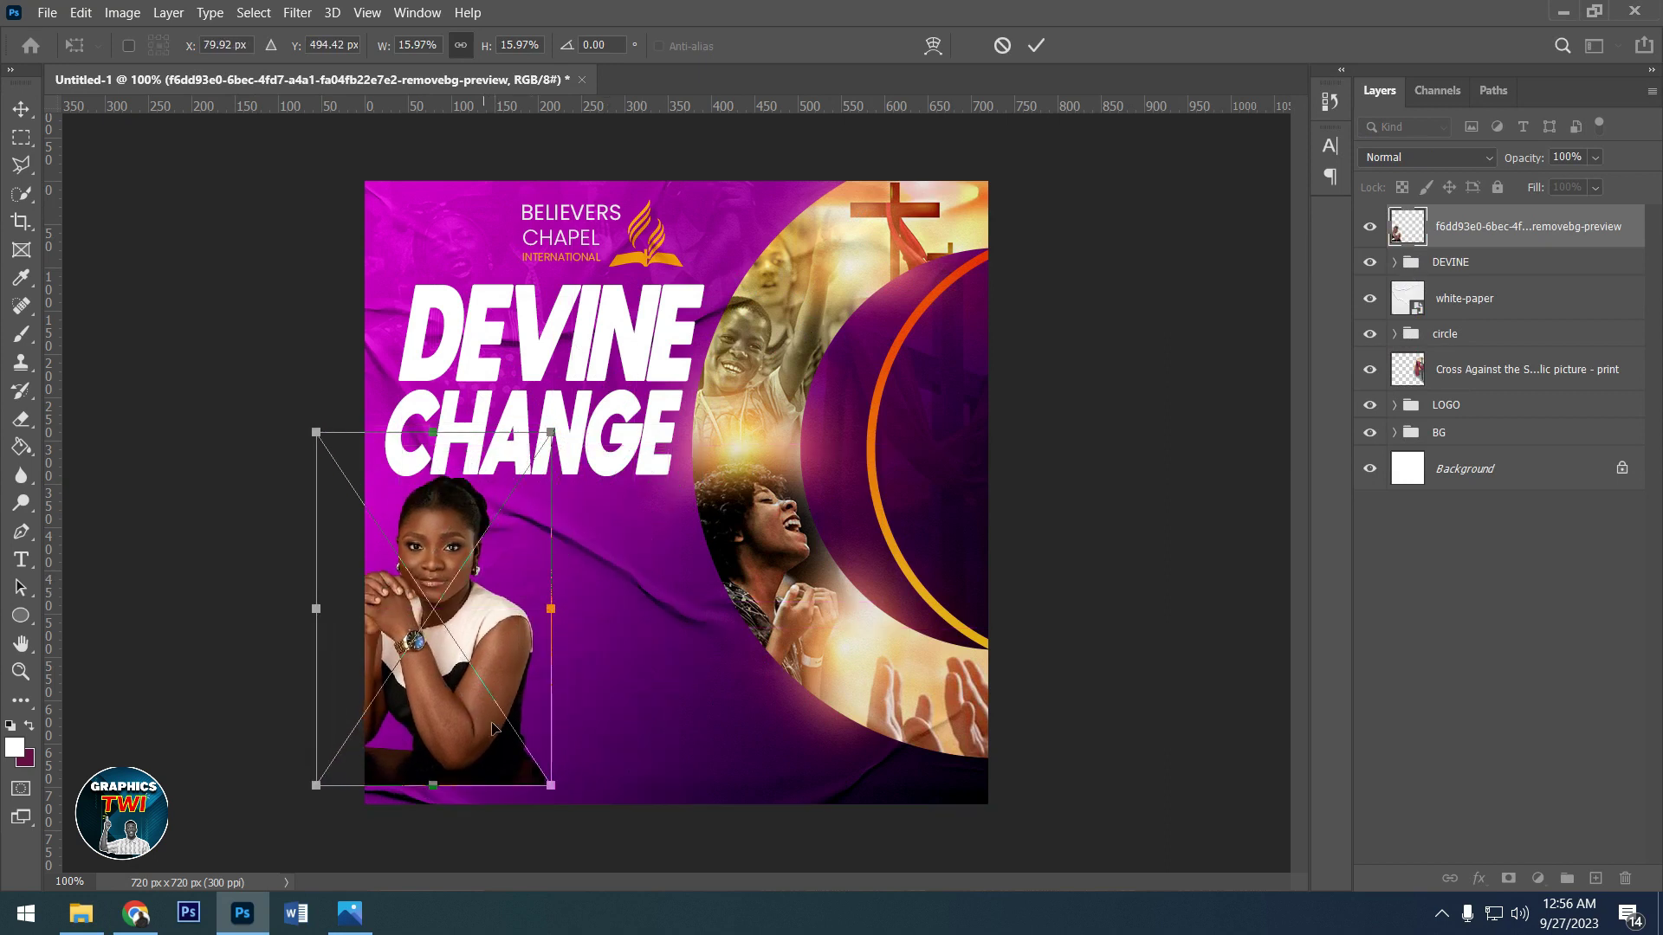
pyautogui.moveTo(548, 783); pyautogui.dragTo(575, 821)
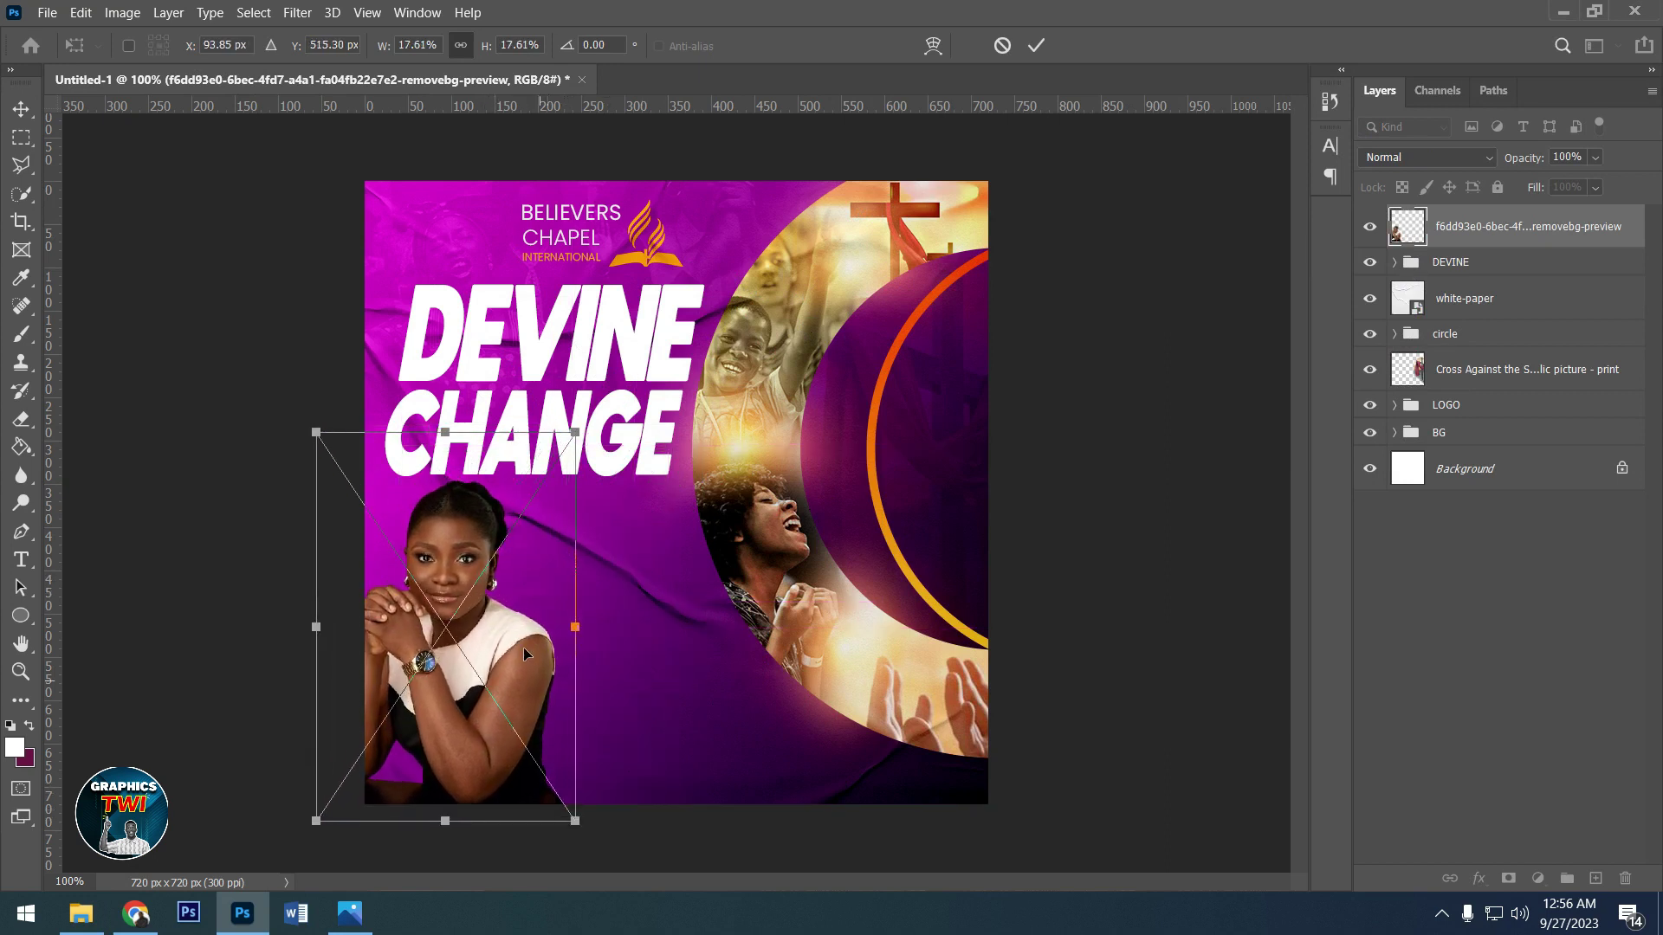
pyautogui.moveTo(500, 621); pyautogui.dragTo(485, 622)
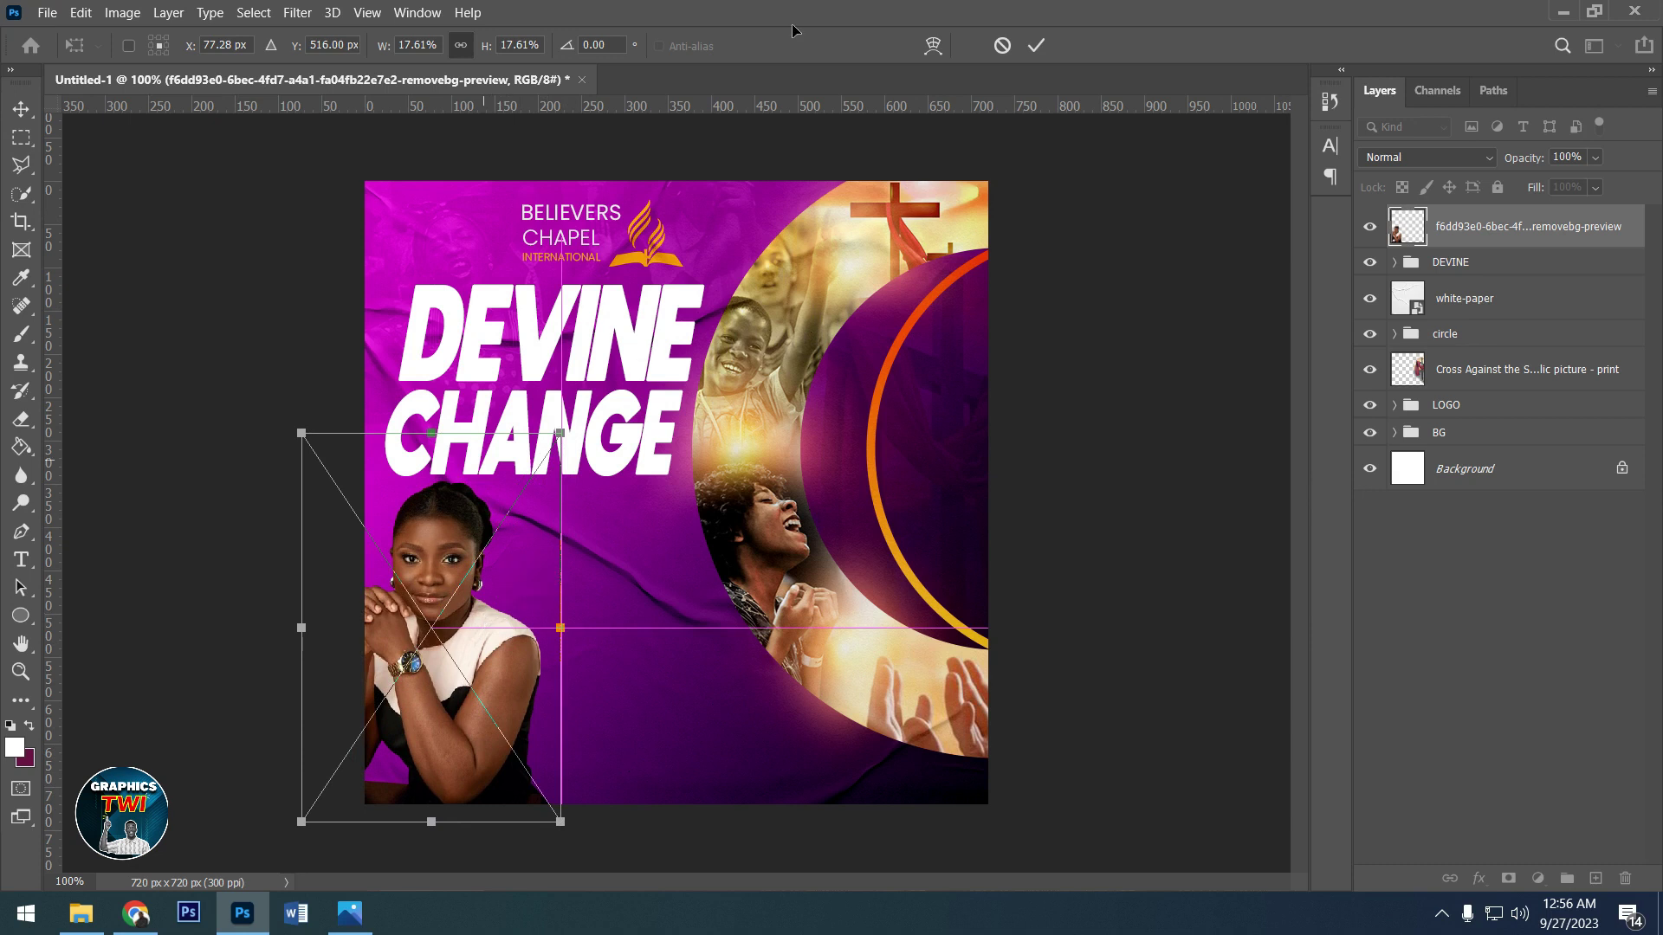
pyautogui.click(1036, 45)
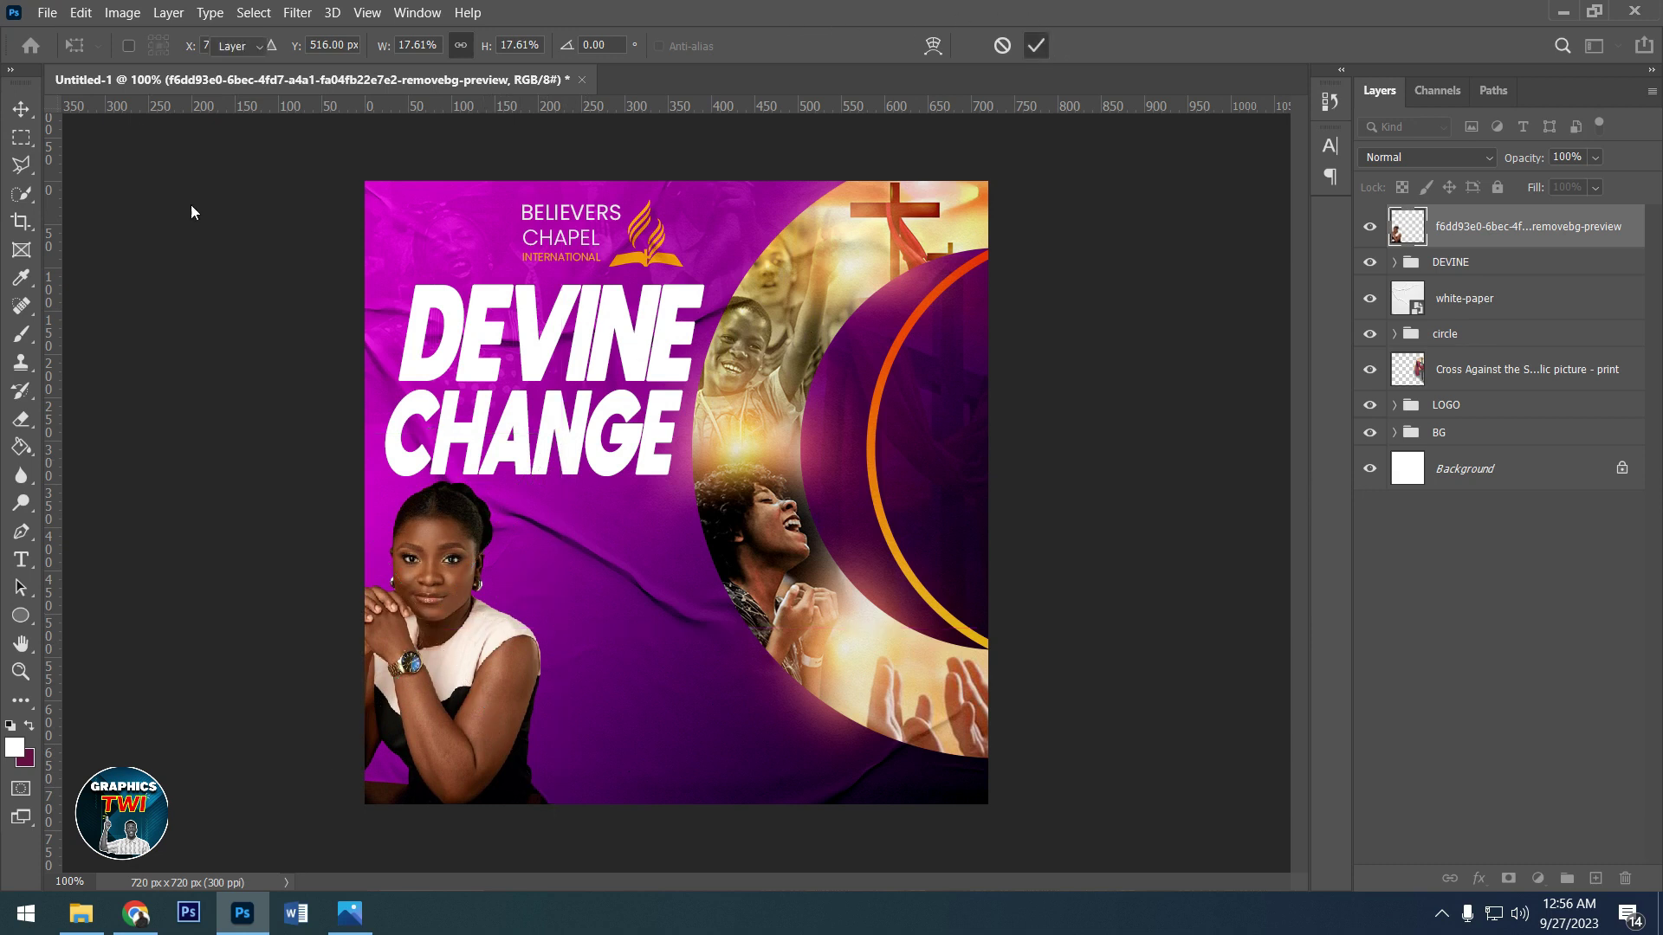
# - Apply a Camera Raw filter raising the portrait's Temperature and Clarity
pyautogui.click(297, 12)
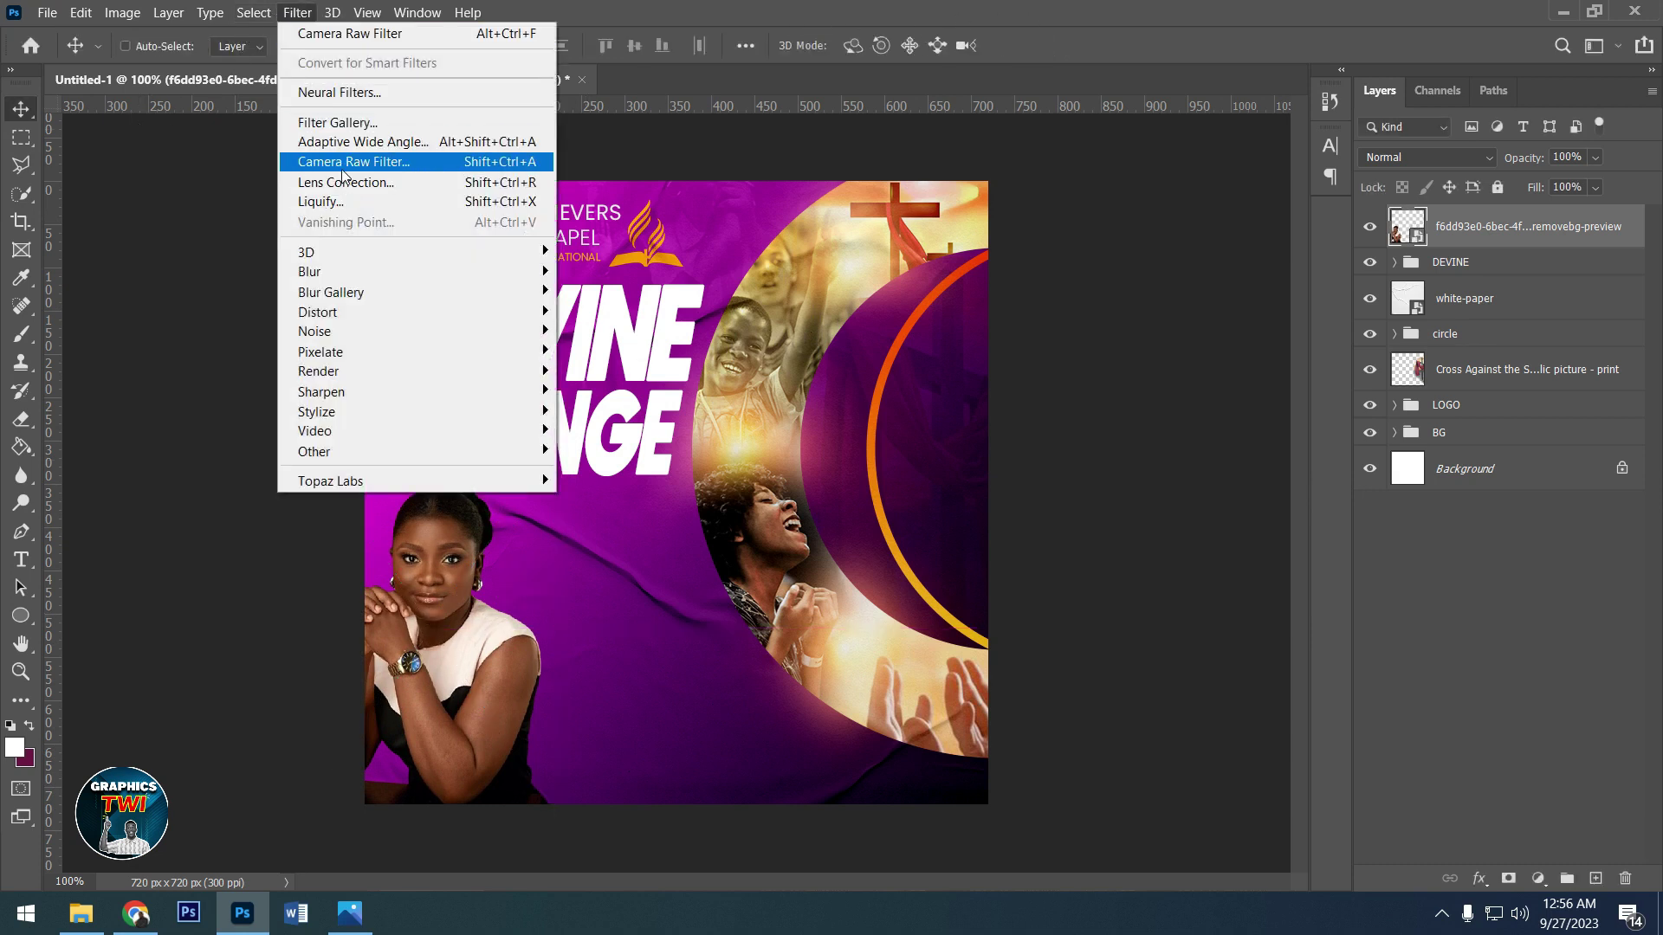
pyautogui.click(657, 584)
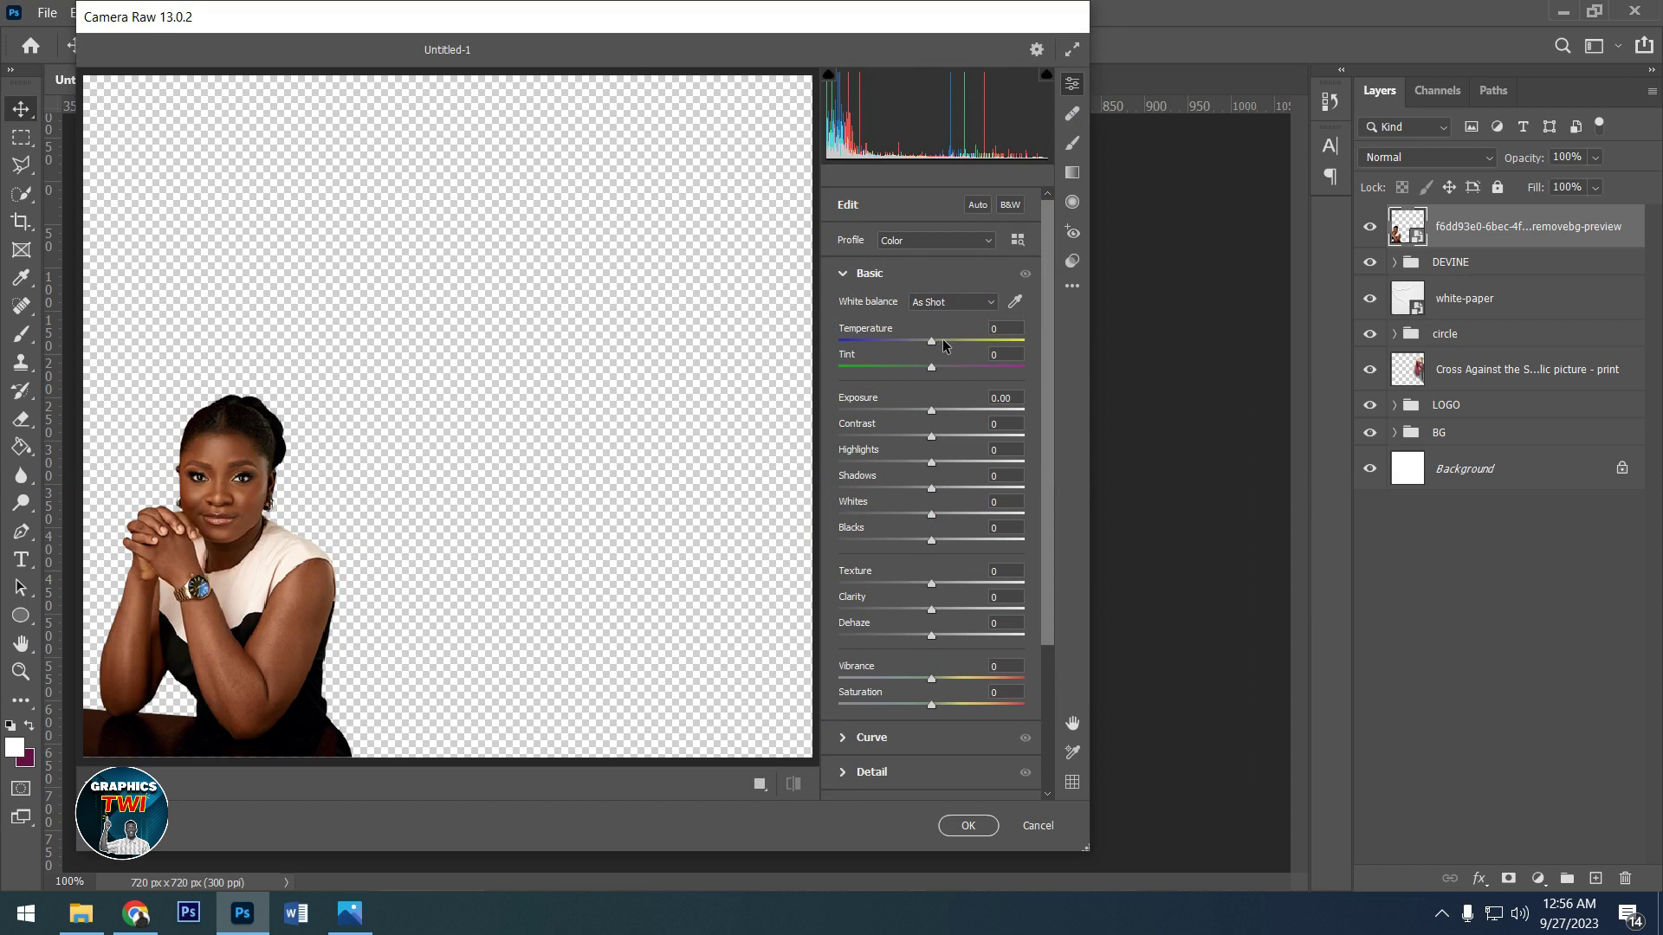
pyautogui.moveTo(942, 340); pyautogui.dragTo(950, 341)
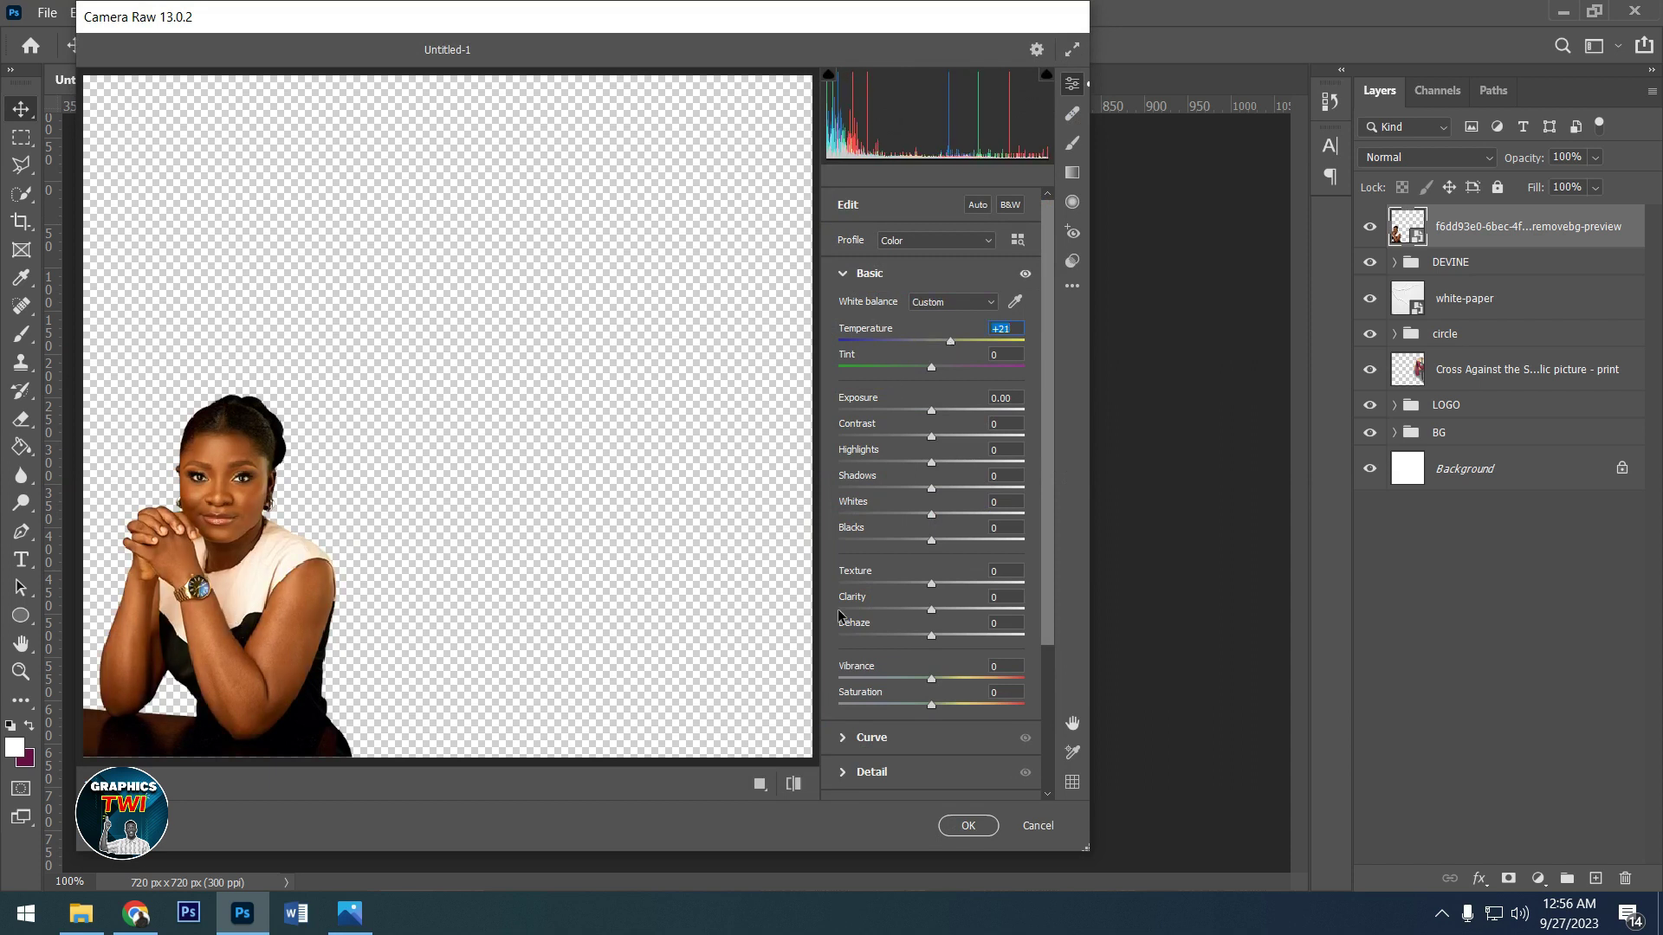
pyautogui.click(952, 609)
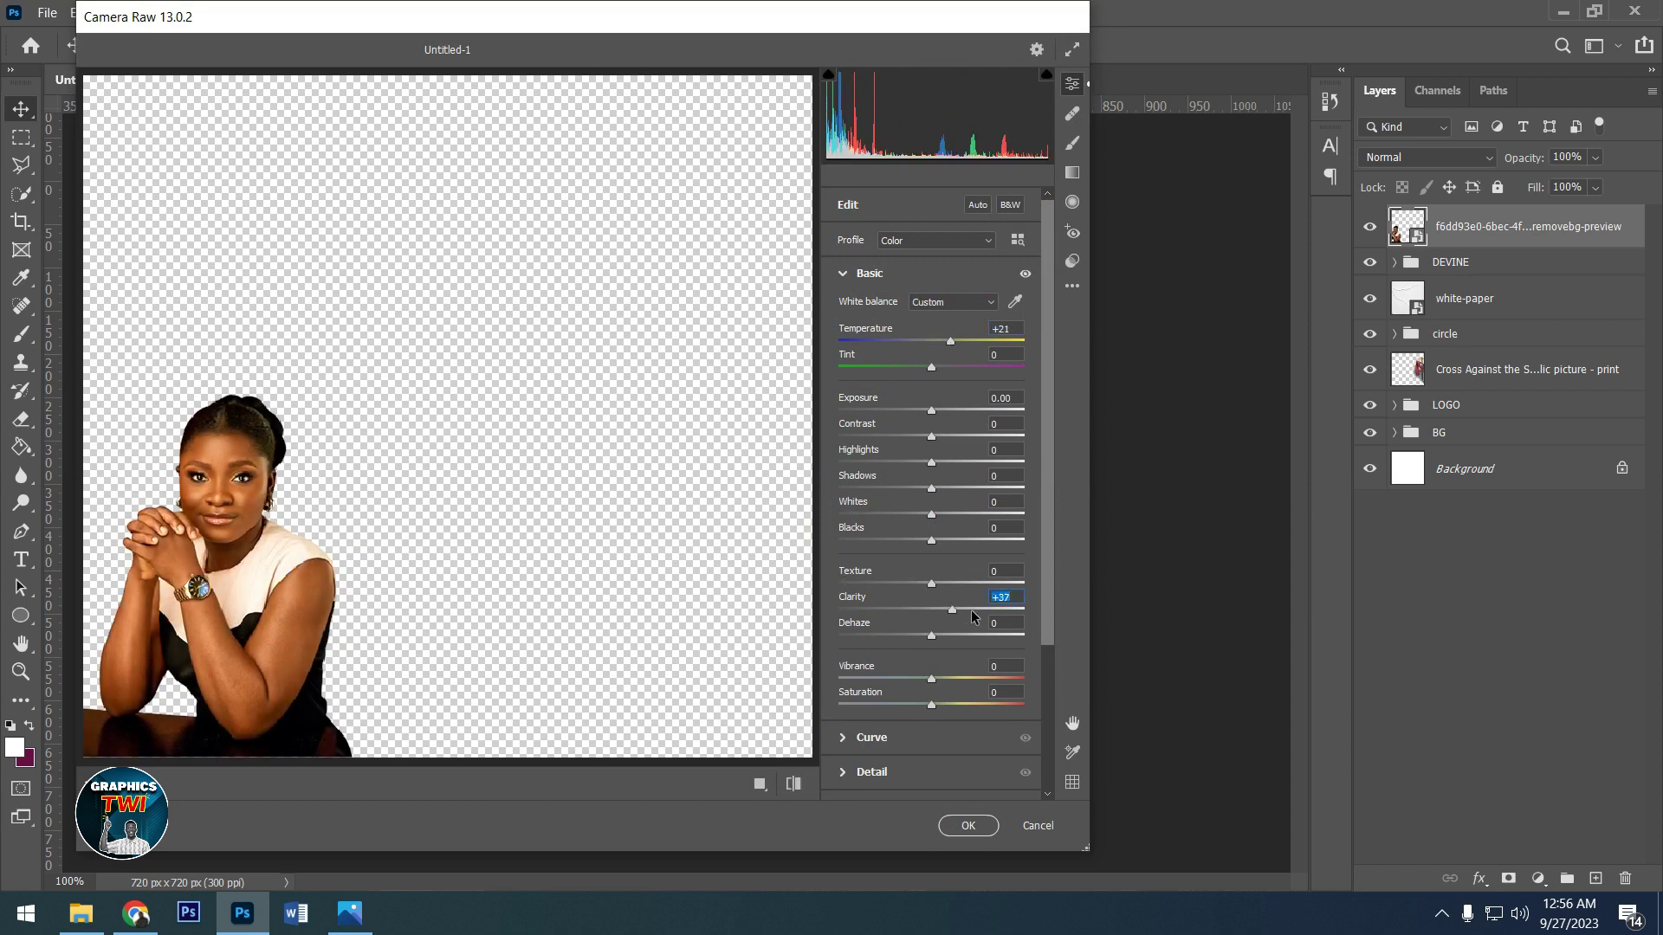
pyautogui.click(988, 823)
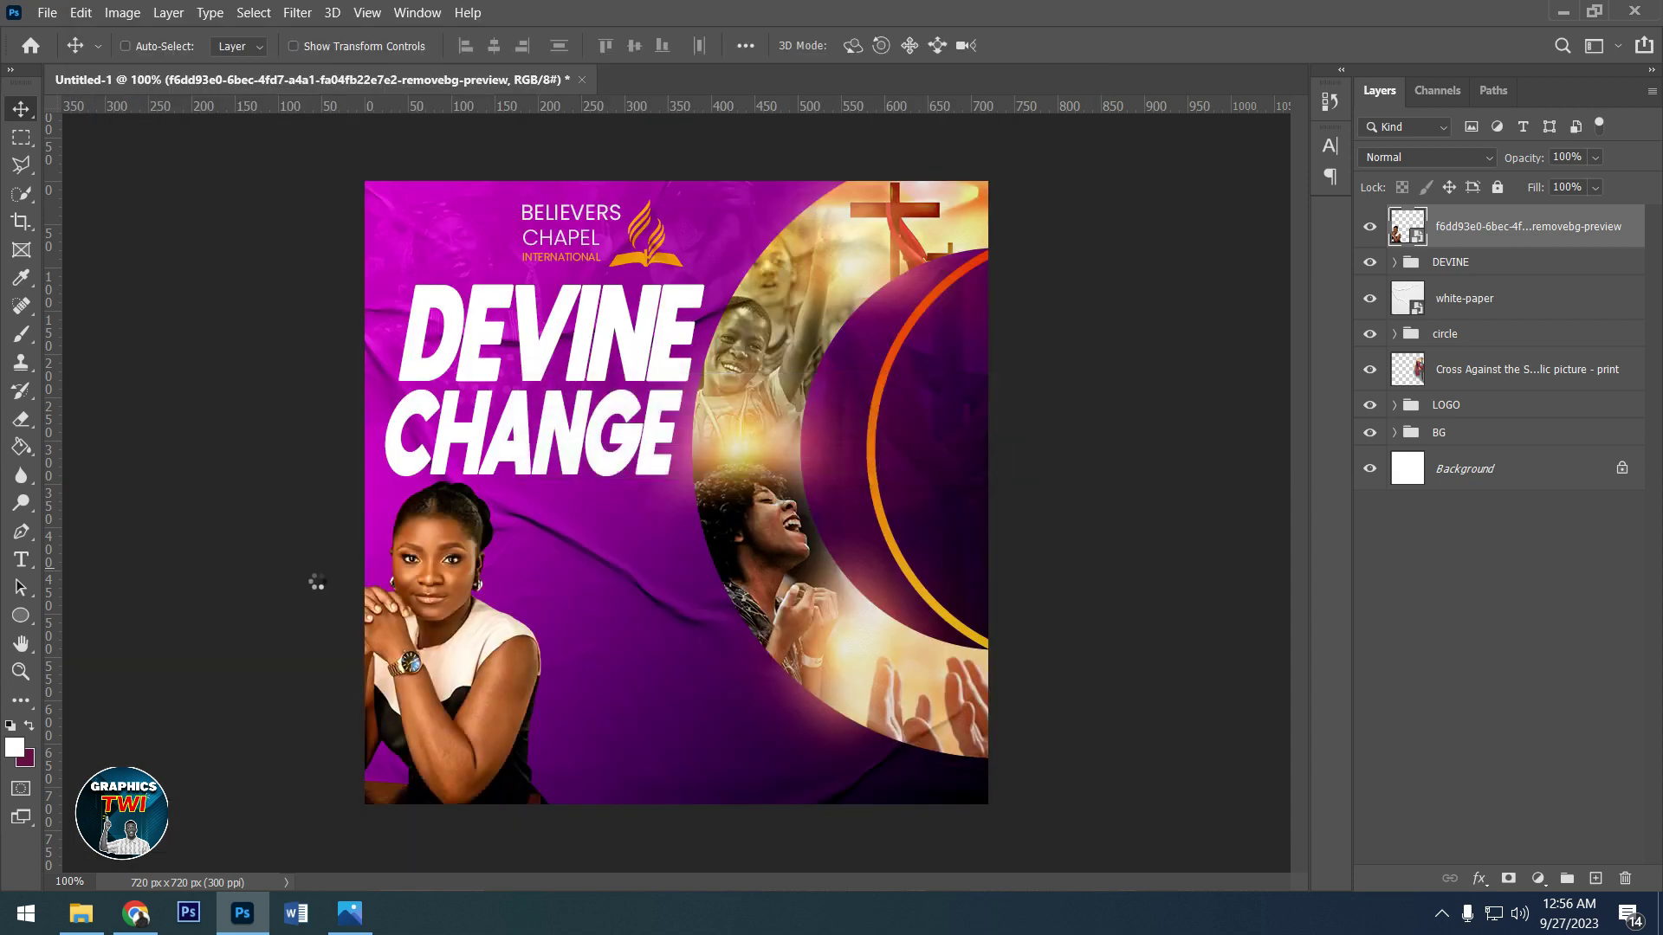
# - Place the man's portrait and size it beside the woman at the lower left
pyautogui.click(80, 913)
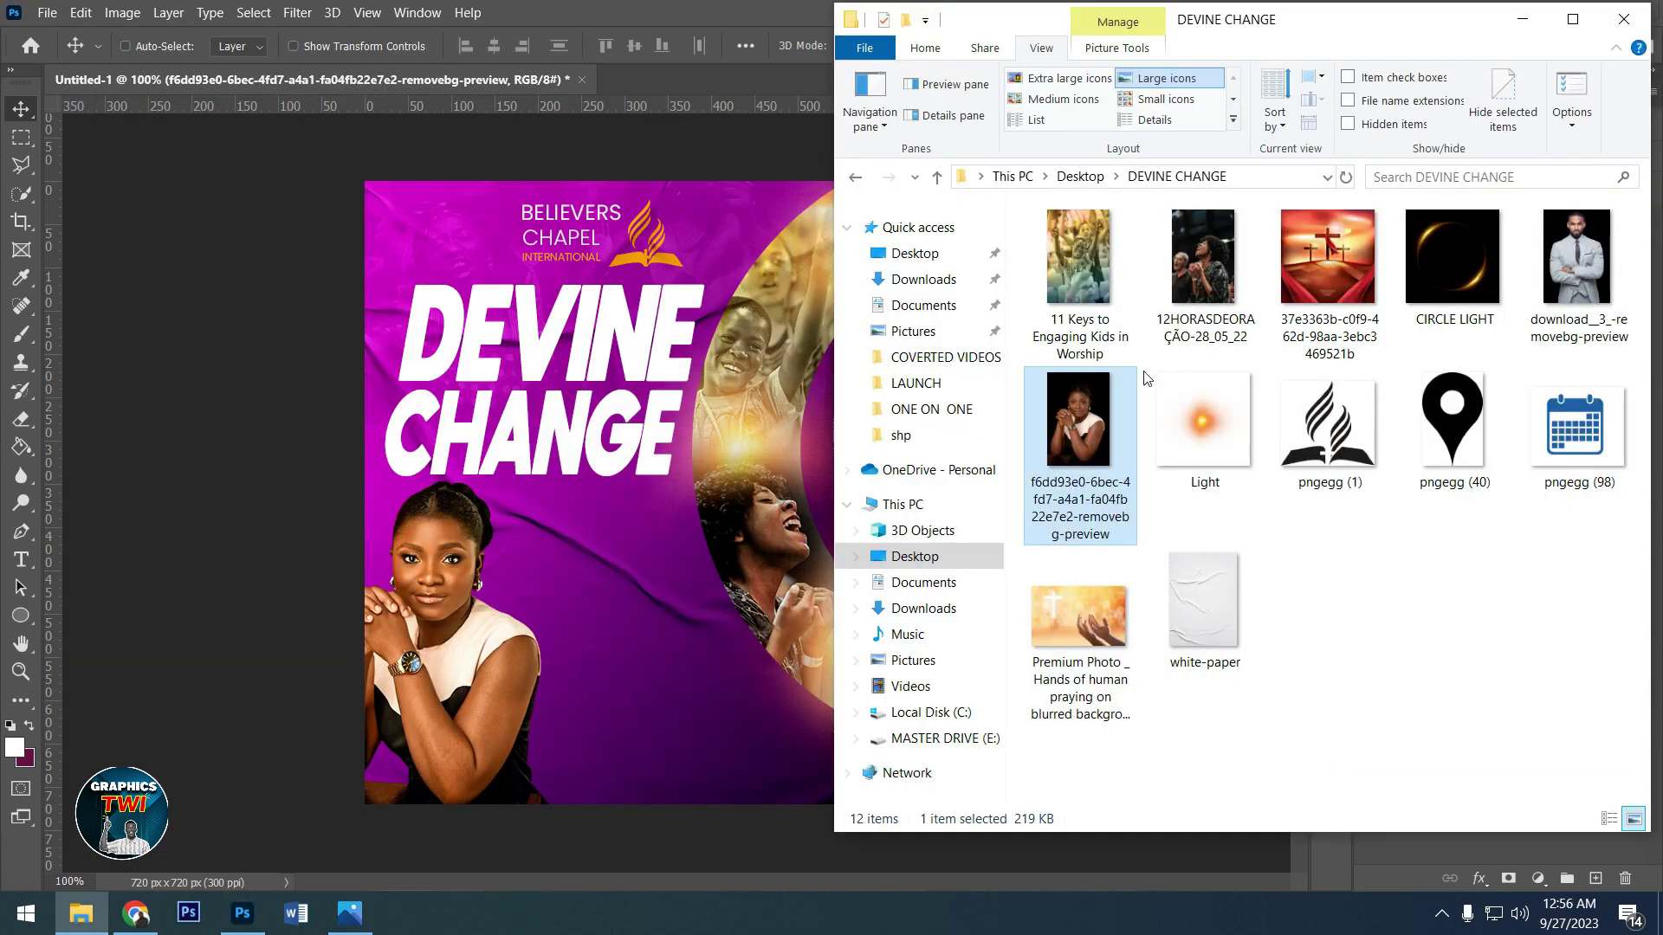
pyautogui.click(1577, 256)
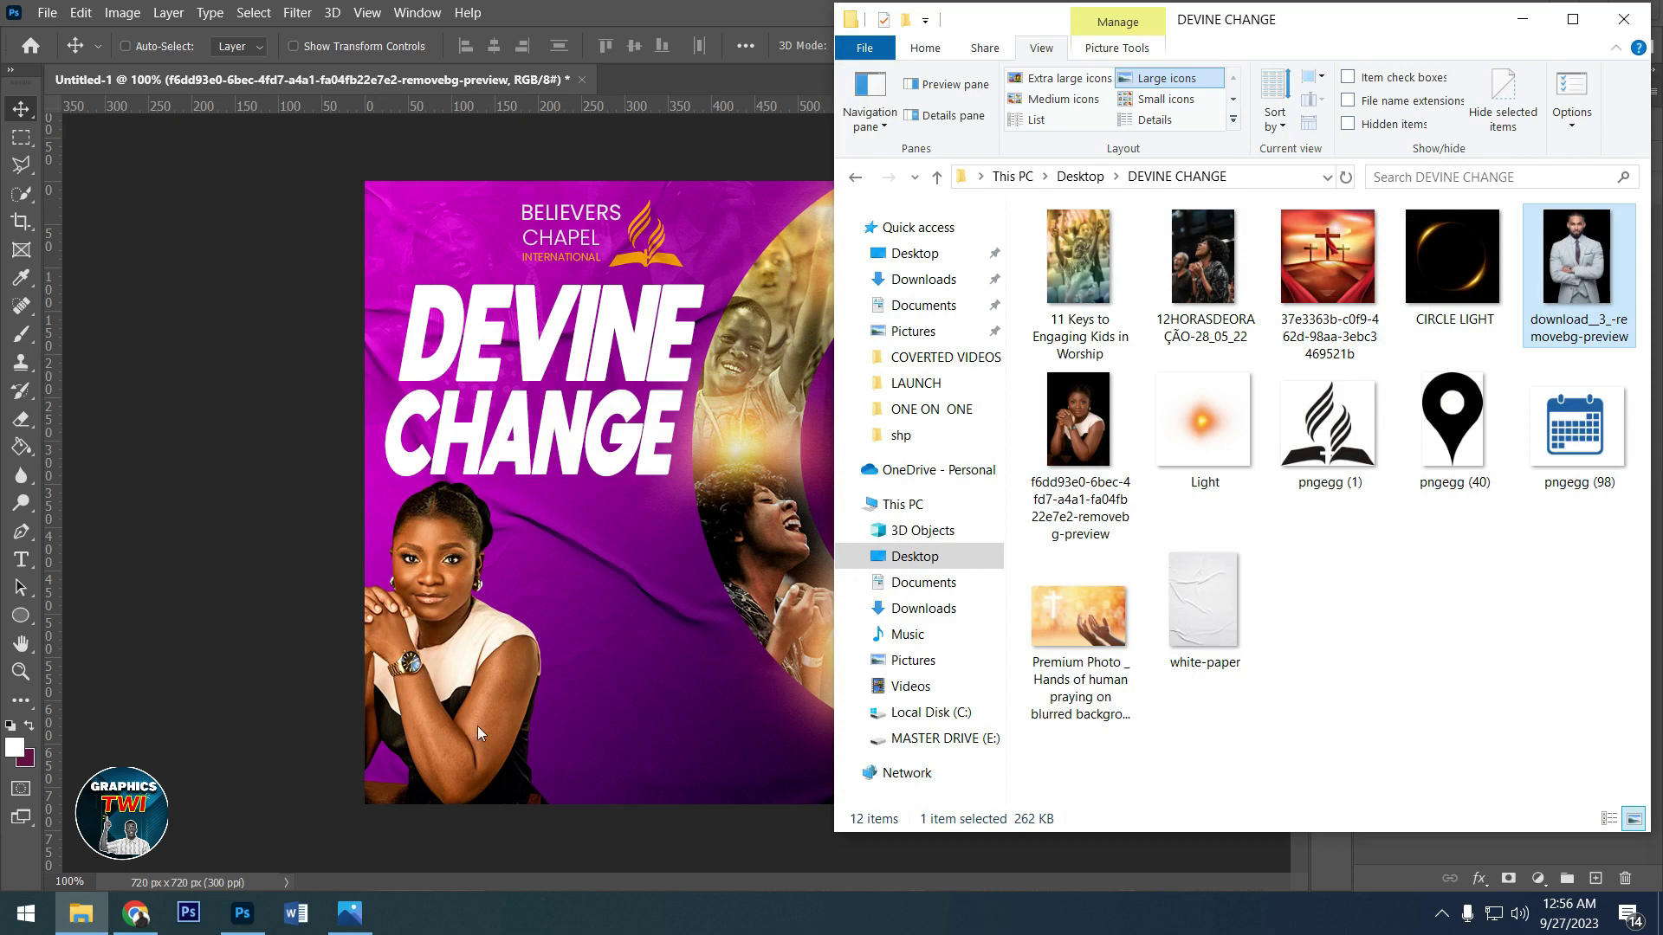
pyautogui.moveTo(479, 733); pyautogui.dragTo(475, 743)
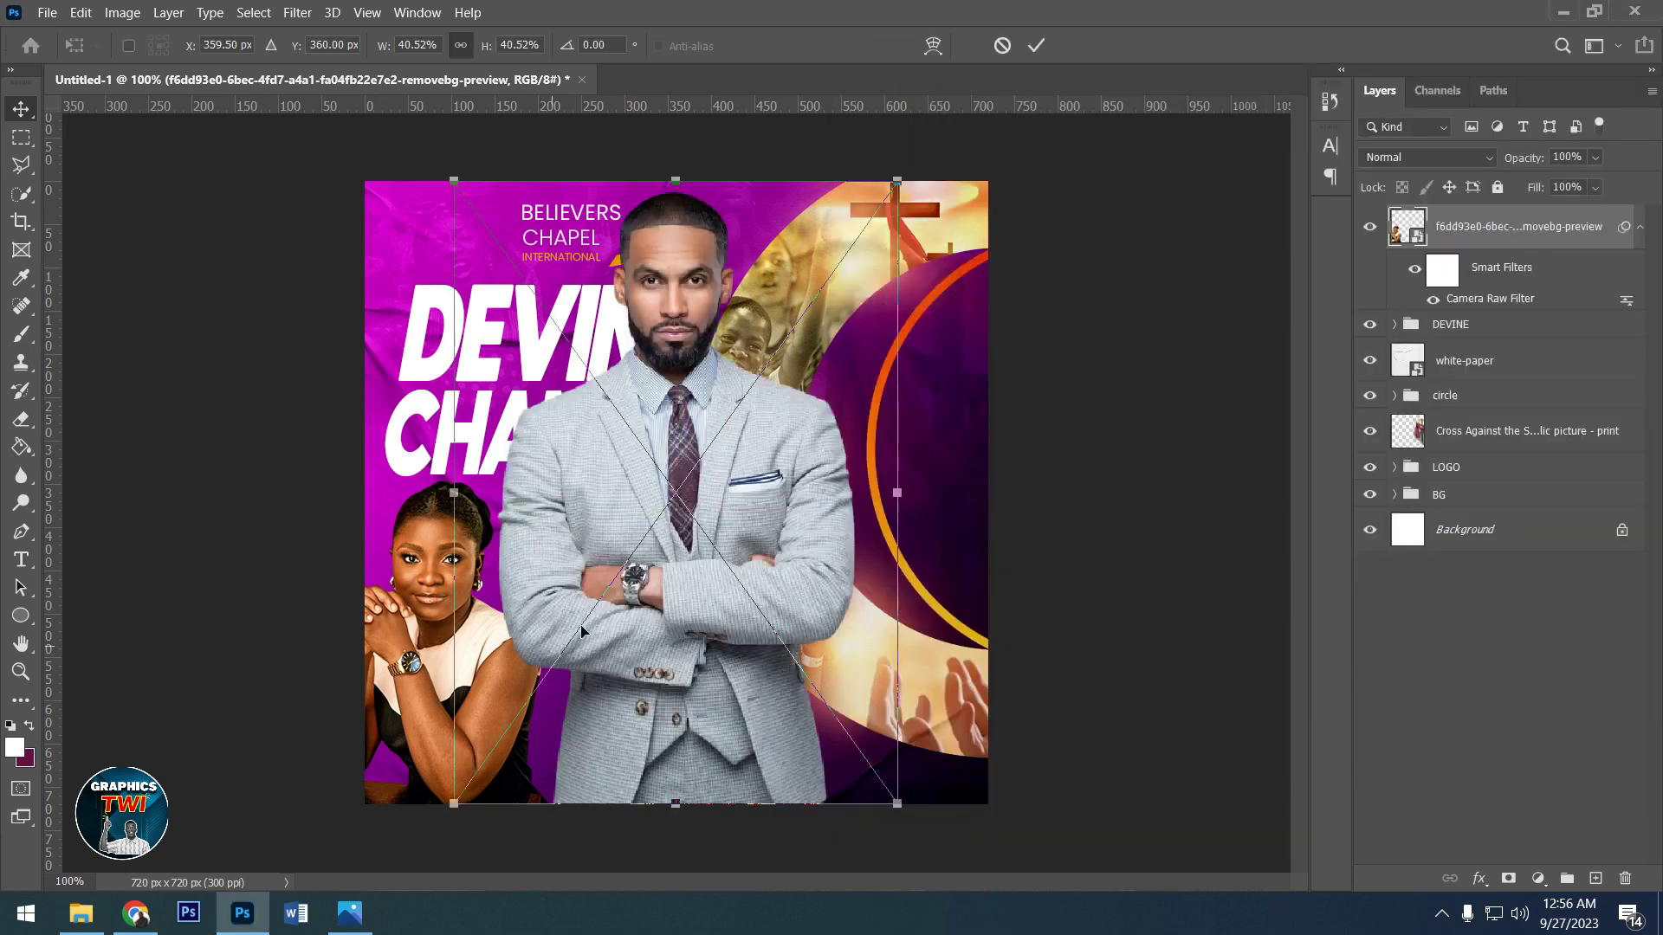
pyautogui.moveTo(853, 229); pyautogui.dragTo(762, 526)
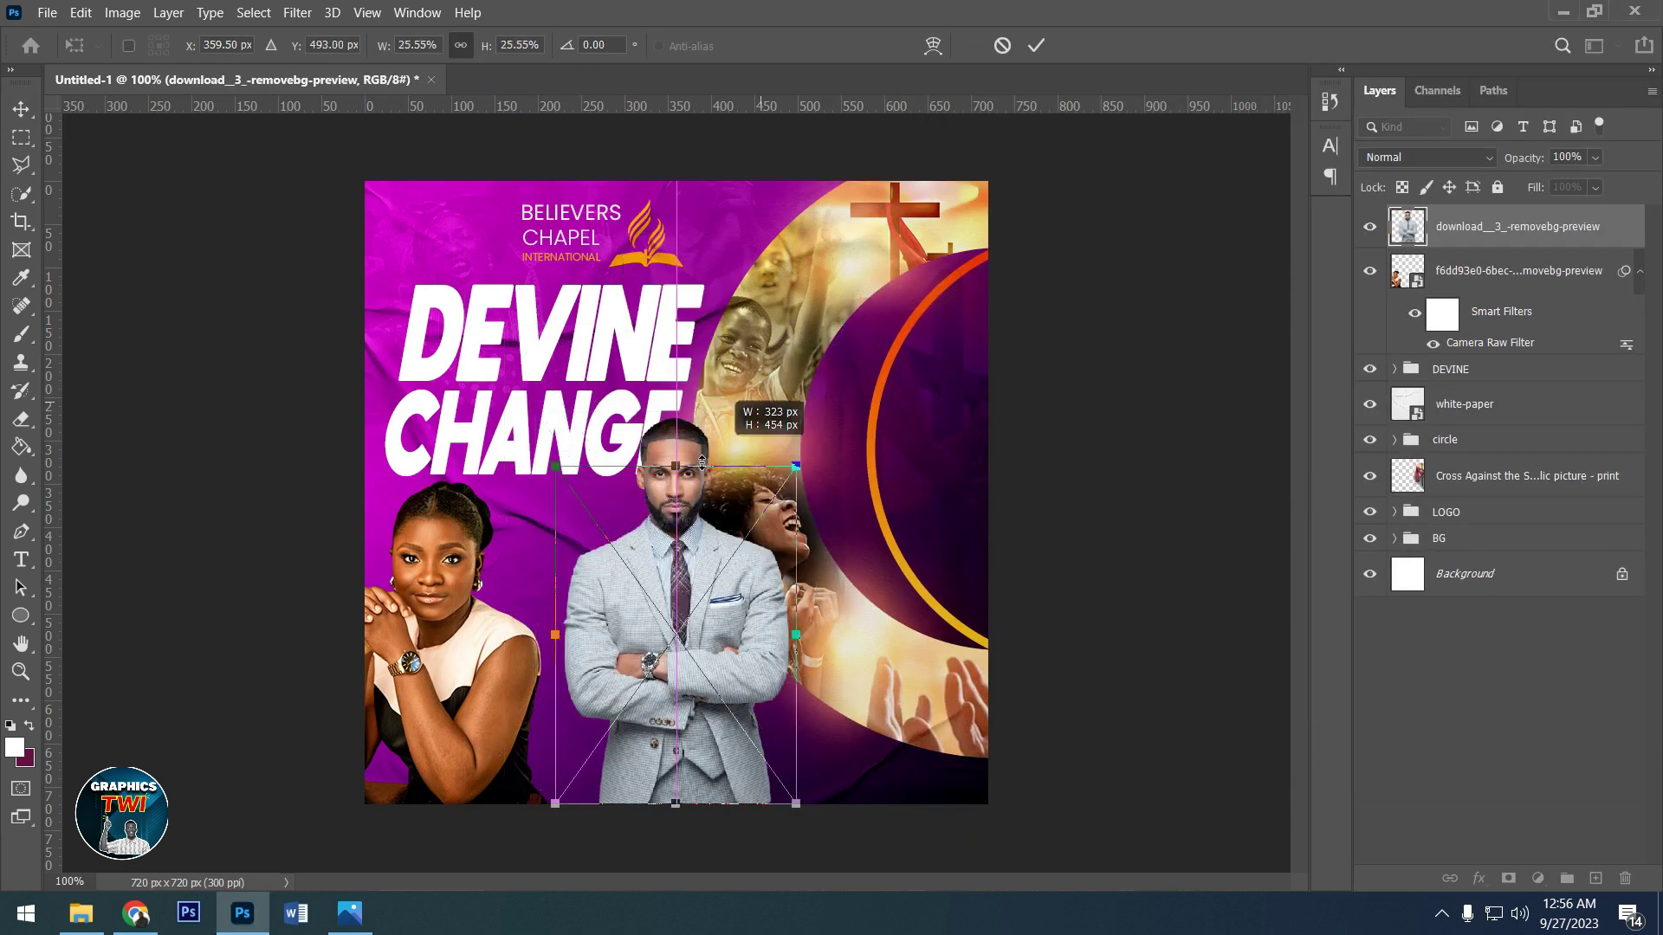
pyautogui.moveTo(648, 606); pyautogui.dragTo(530, 610)
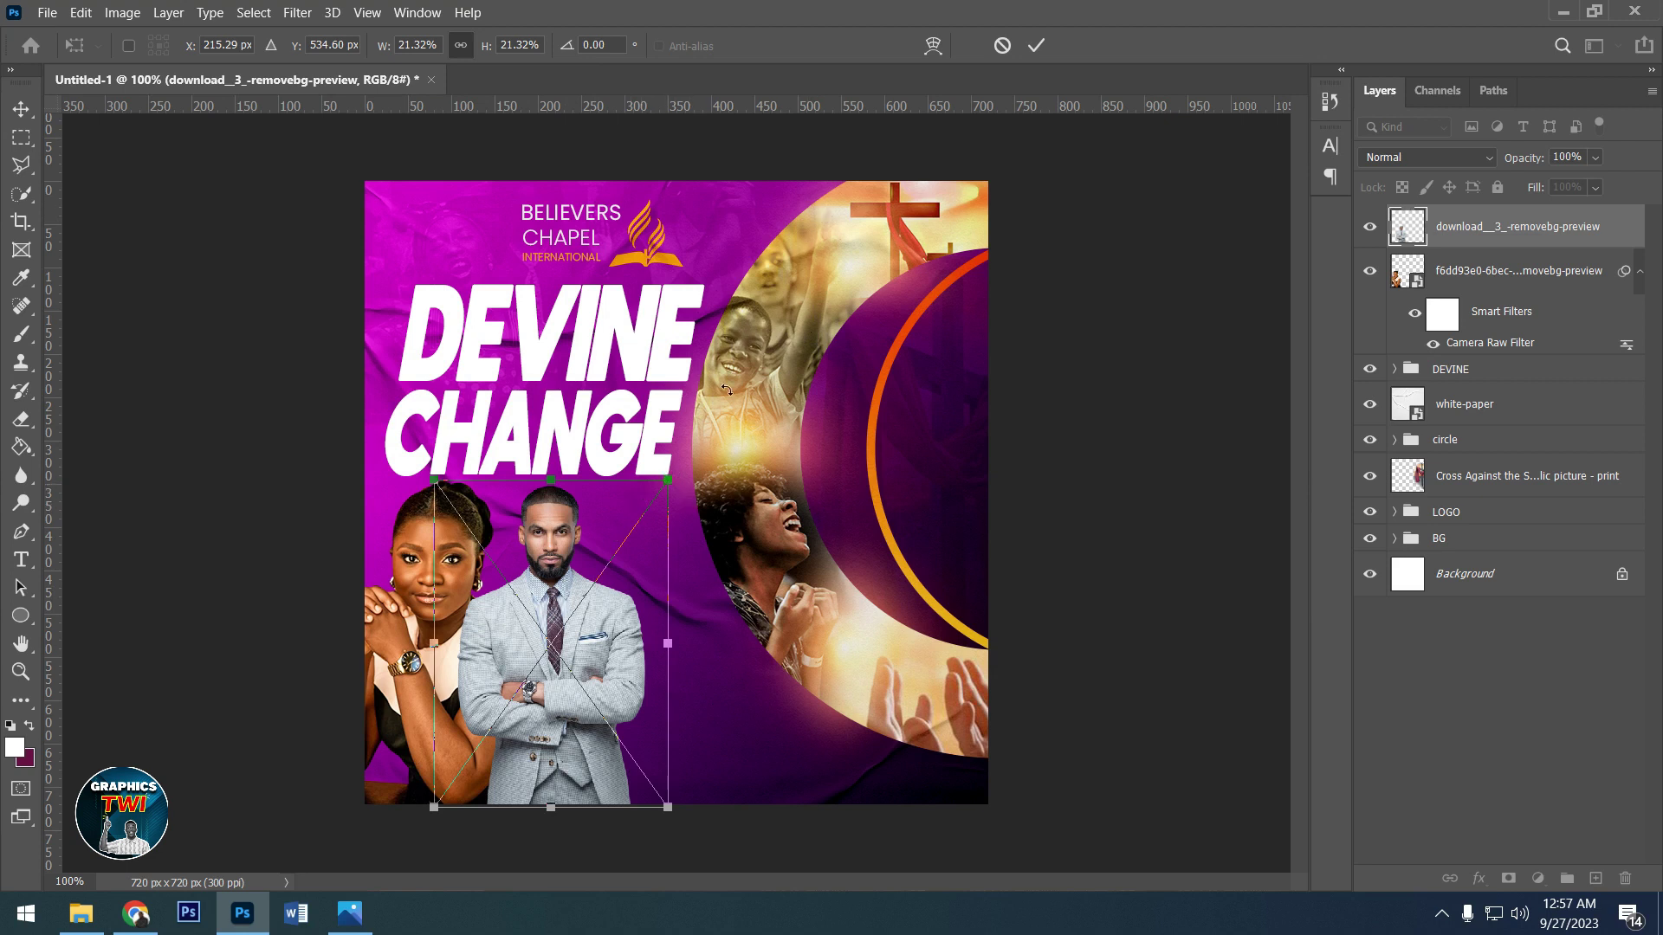
pyautogui.click(1036, 45)
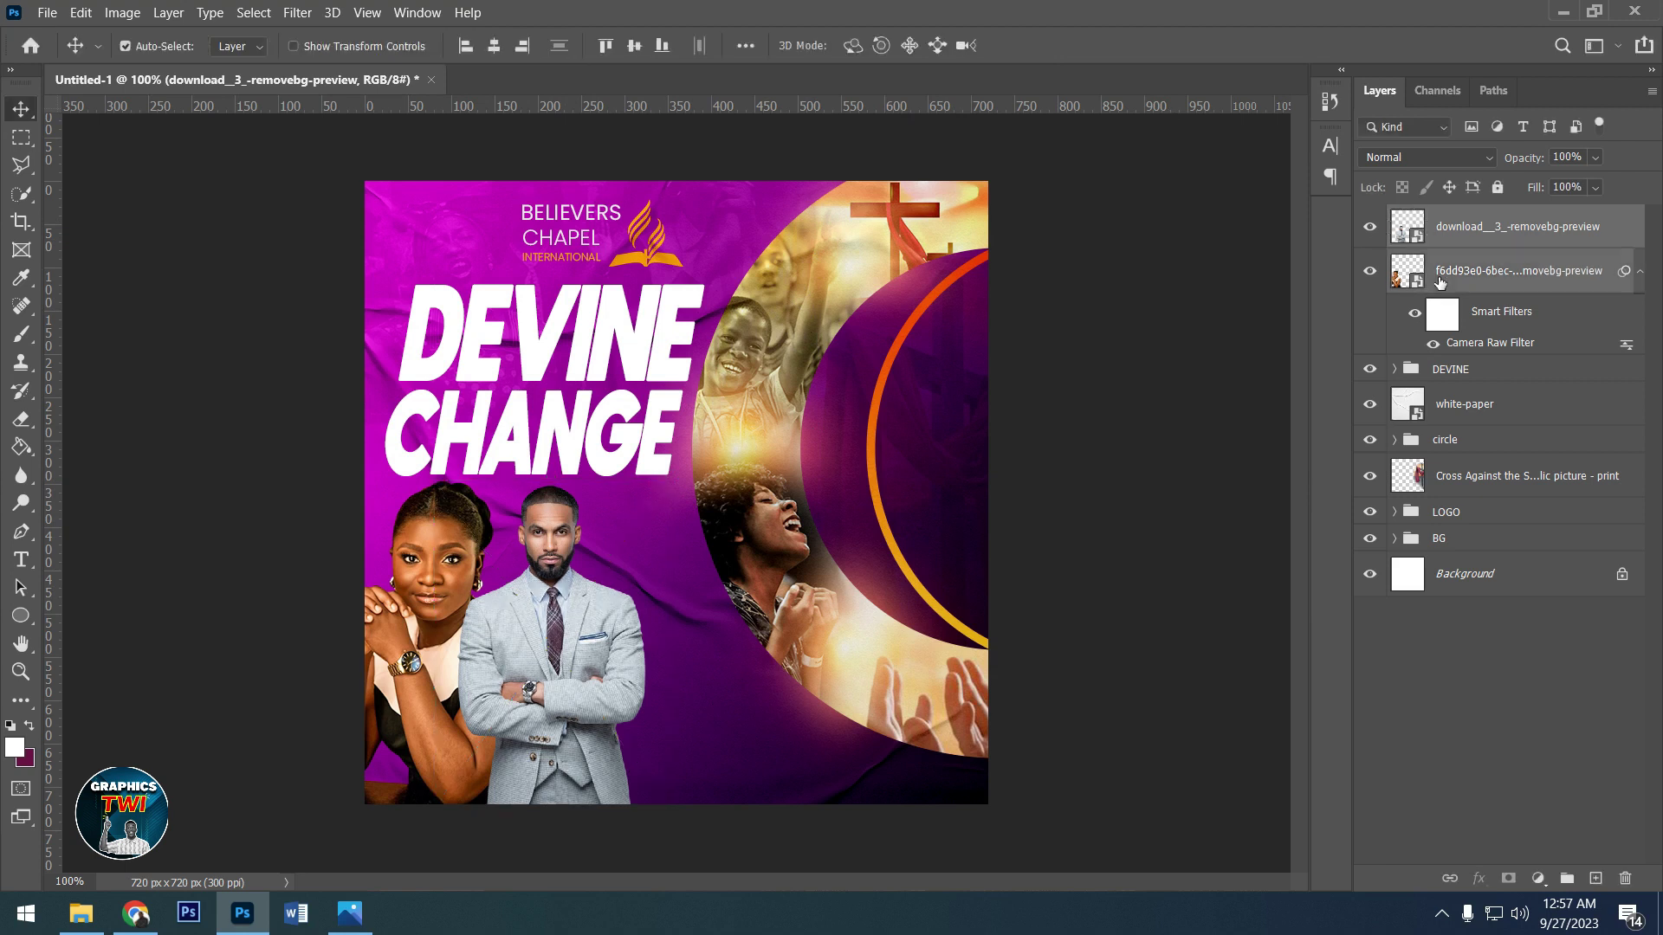
# - Scale the couple photo down to about 91% toward the bottom left
pyautogui.hotkey('ctrl', 't')
pyautogui.click(941, 384)
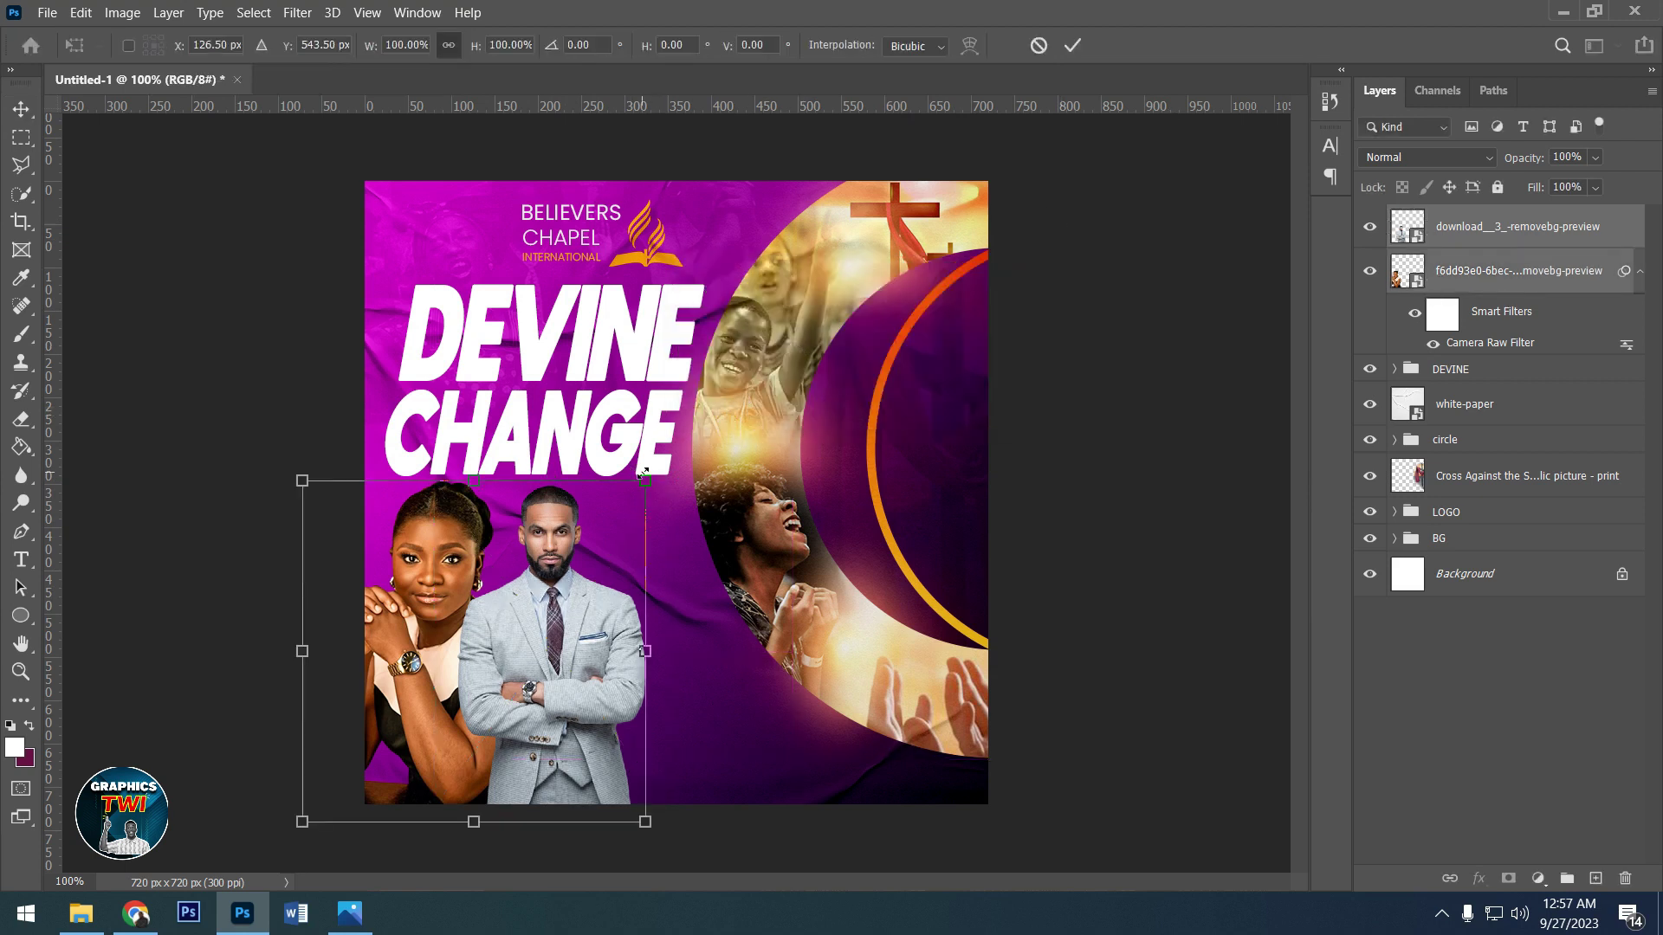
pyautogui.moveTo(617, 486); pyautogui.dragTo(589, 515)
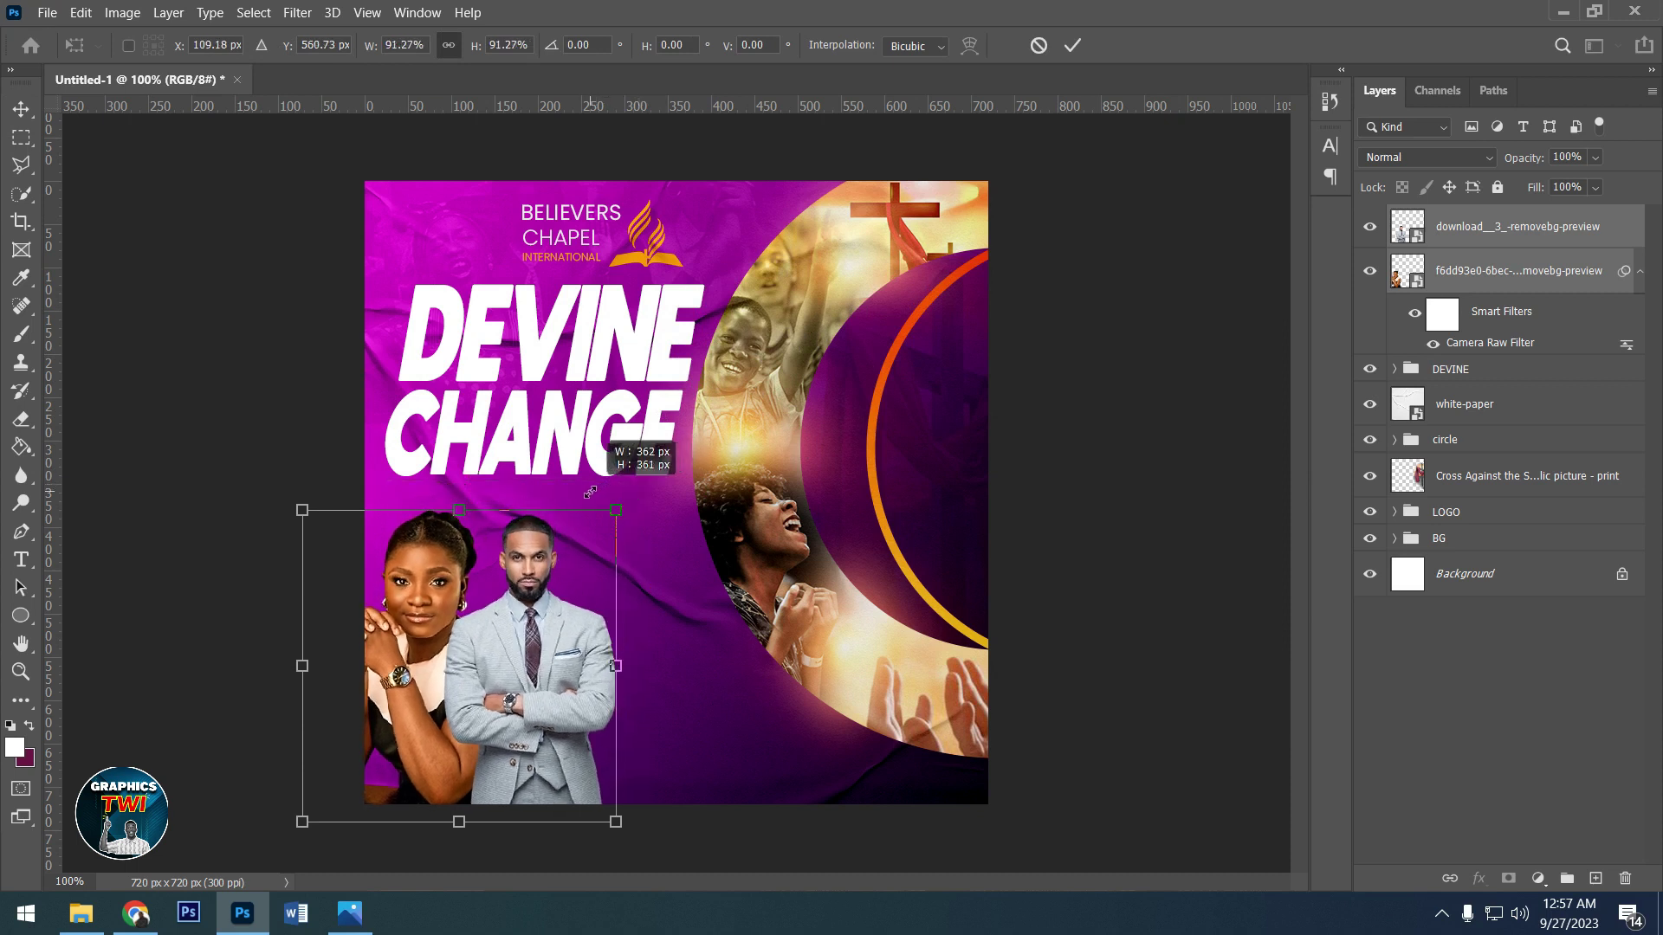
pyautogui.click(1072, 45)
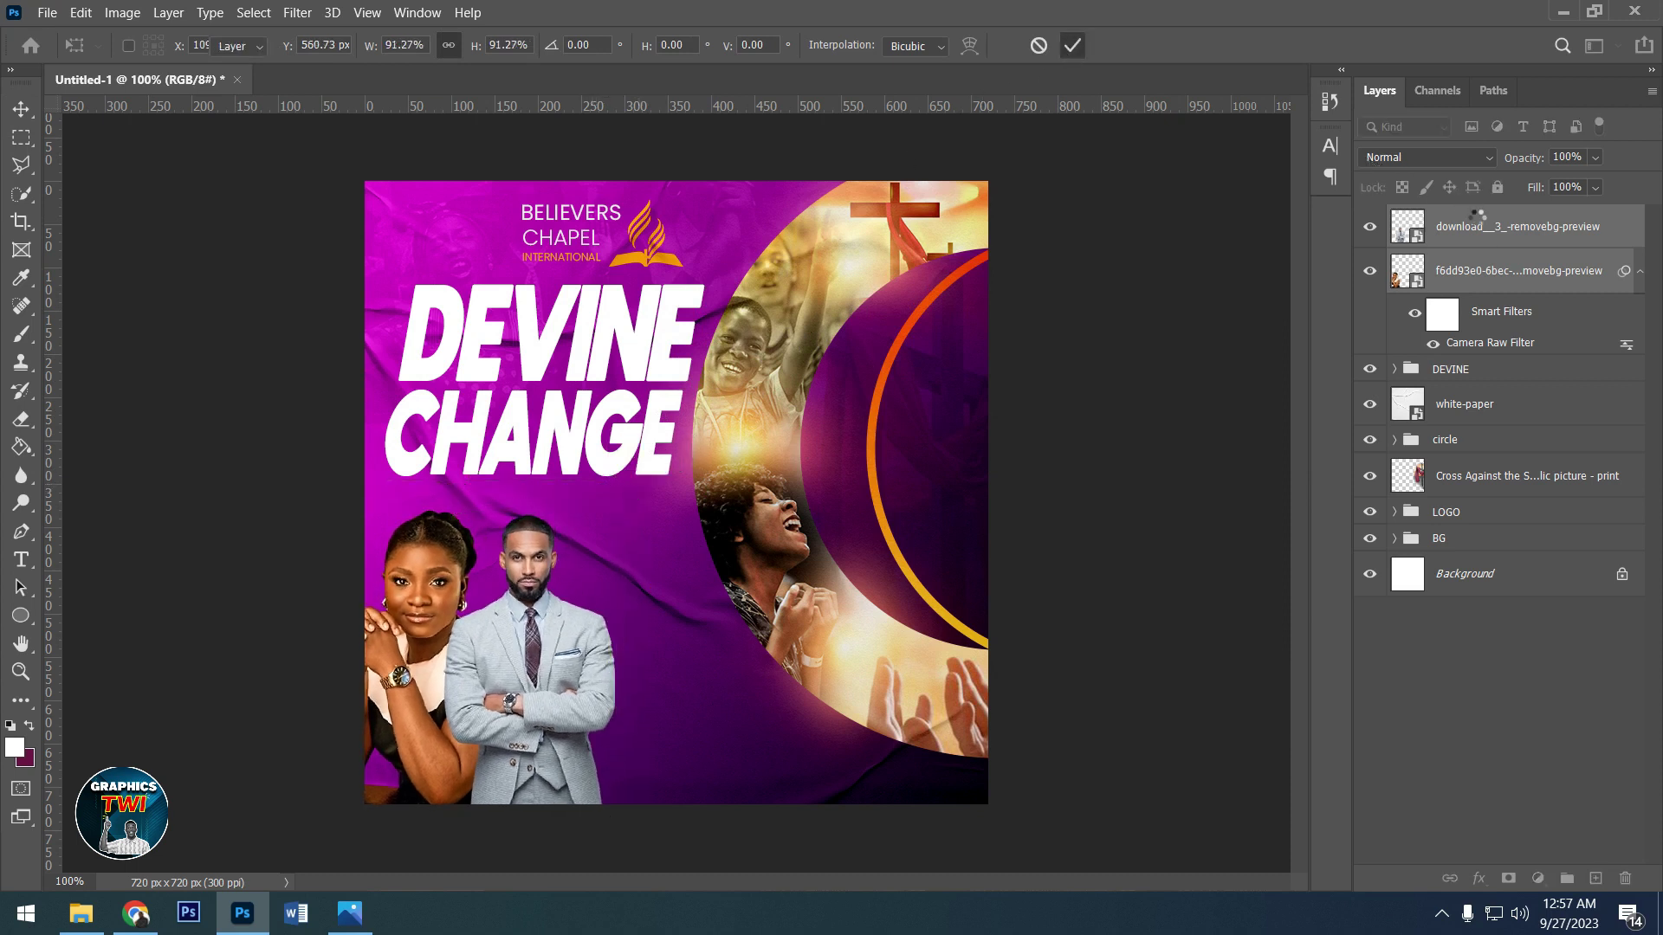
pyautogui.click(1477, 224)
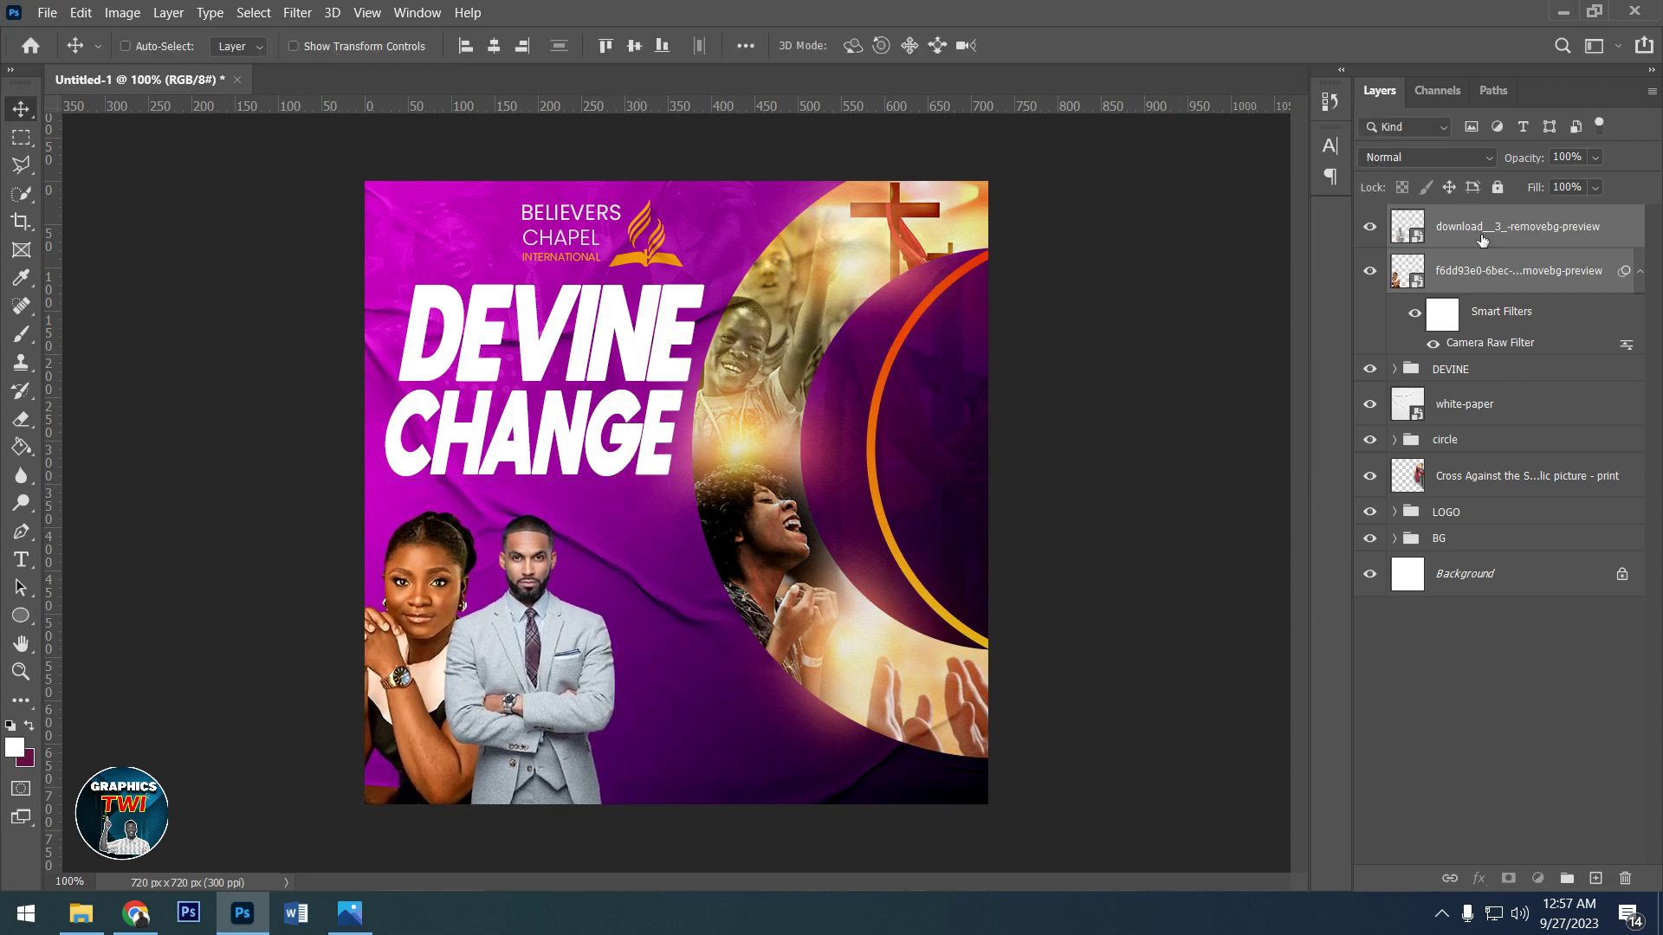
# - Apply Camera Raw to the man's photo with Temperature +18 and Clarity +34
pyautogui.click(297, 12)
pyautogui.click(364, 164)
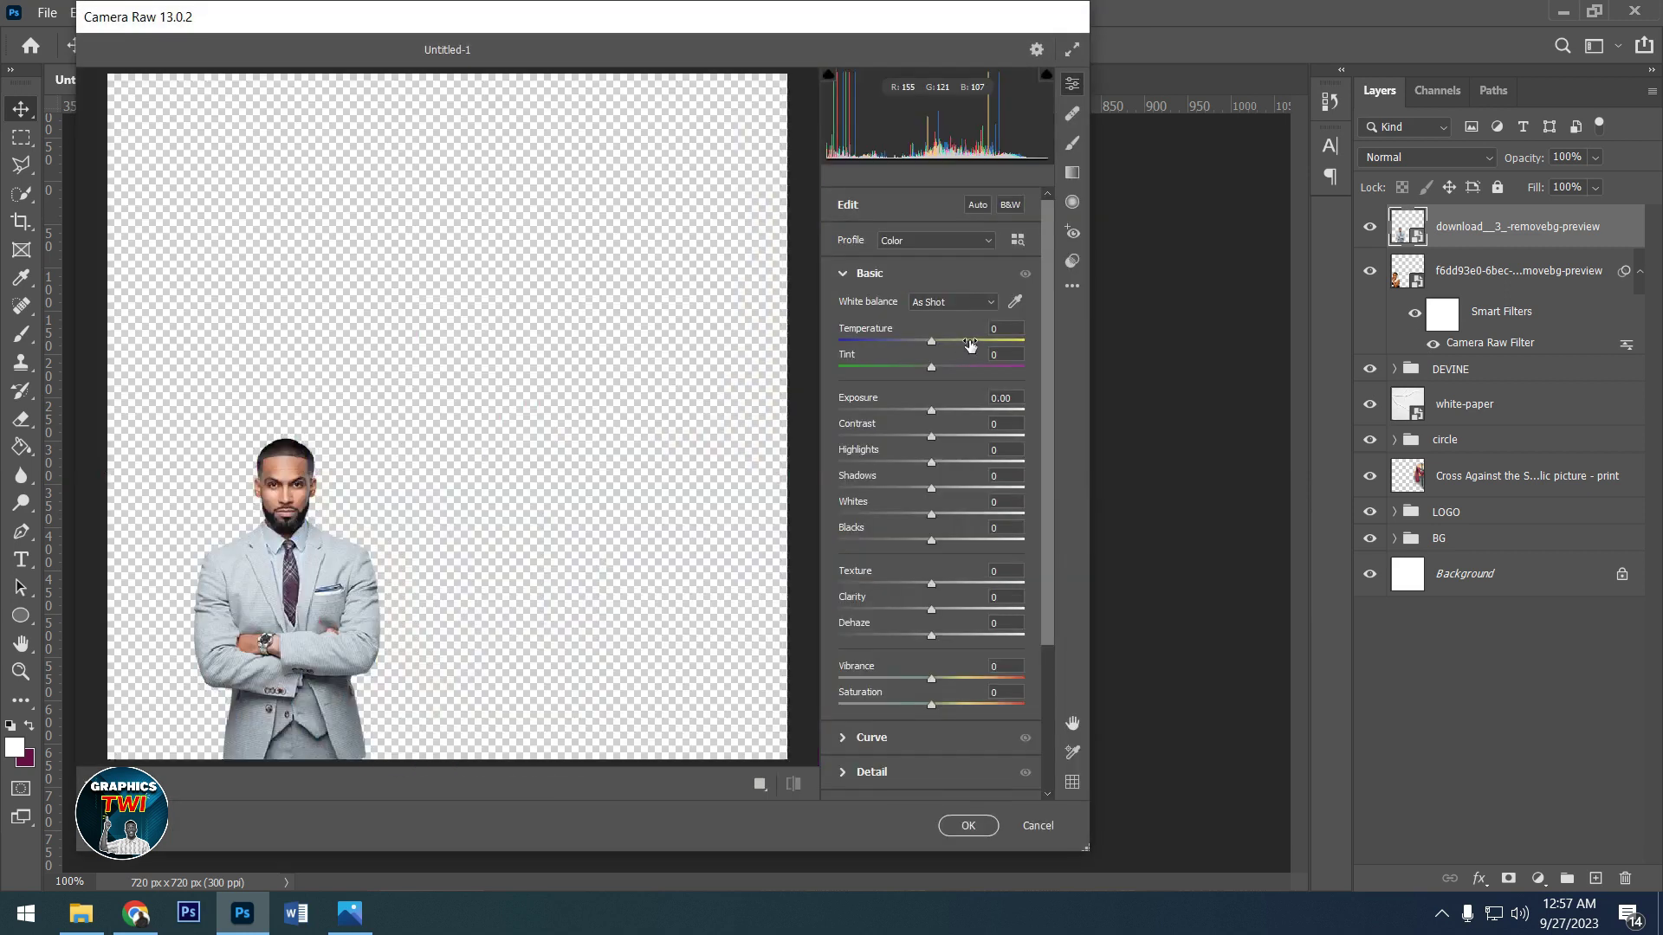
pyautogui.click(949, 341)
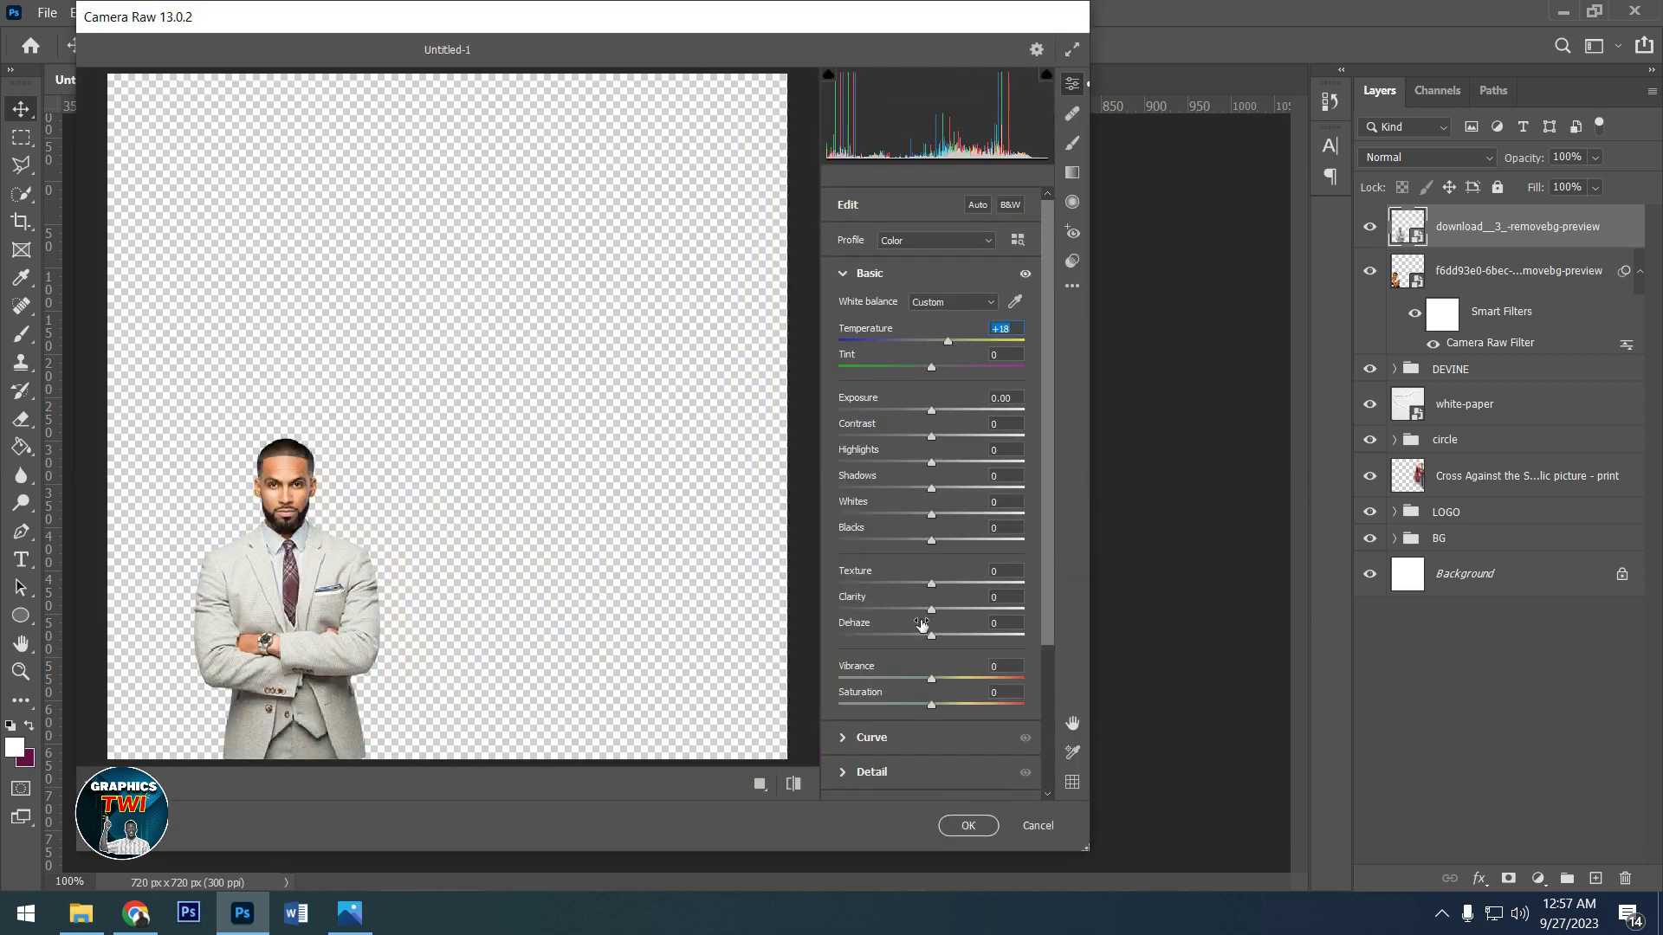
pyautogui.click(962, 609)
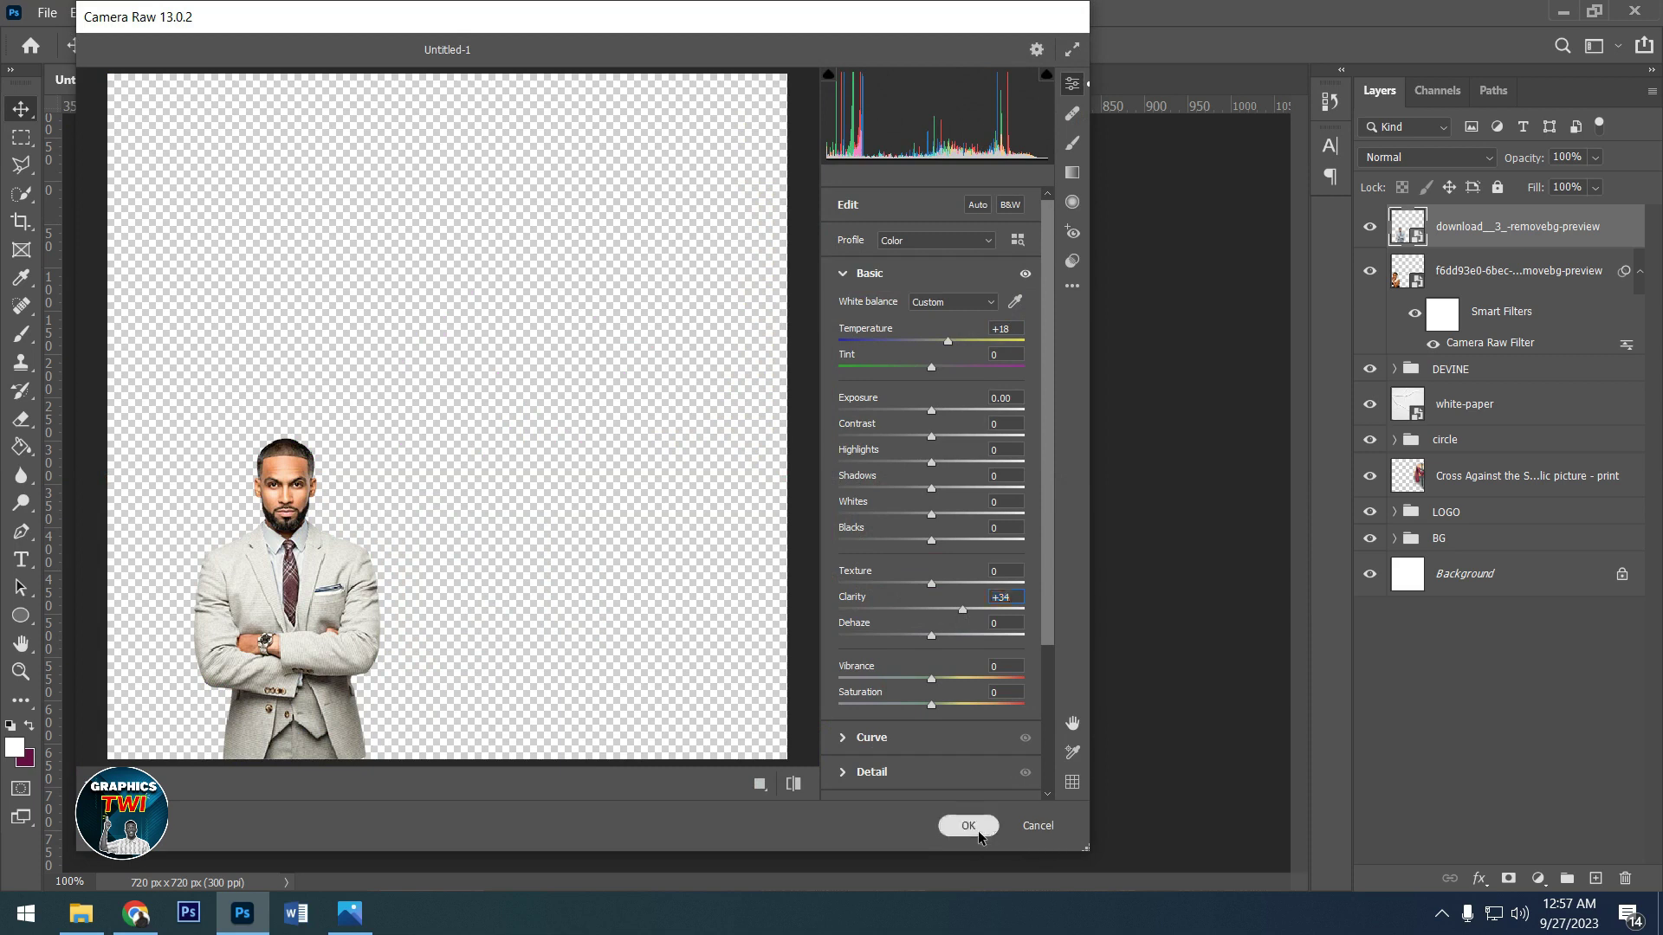
pyautogui.click(968, 825)
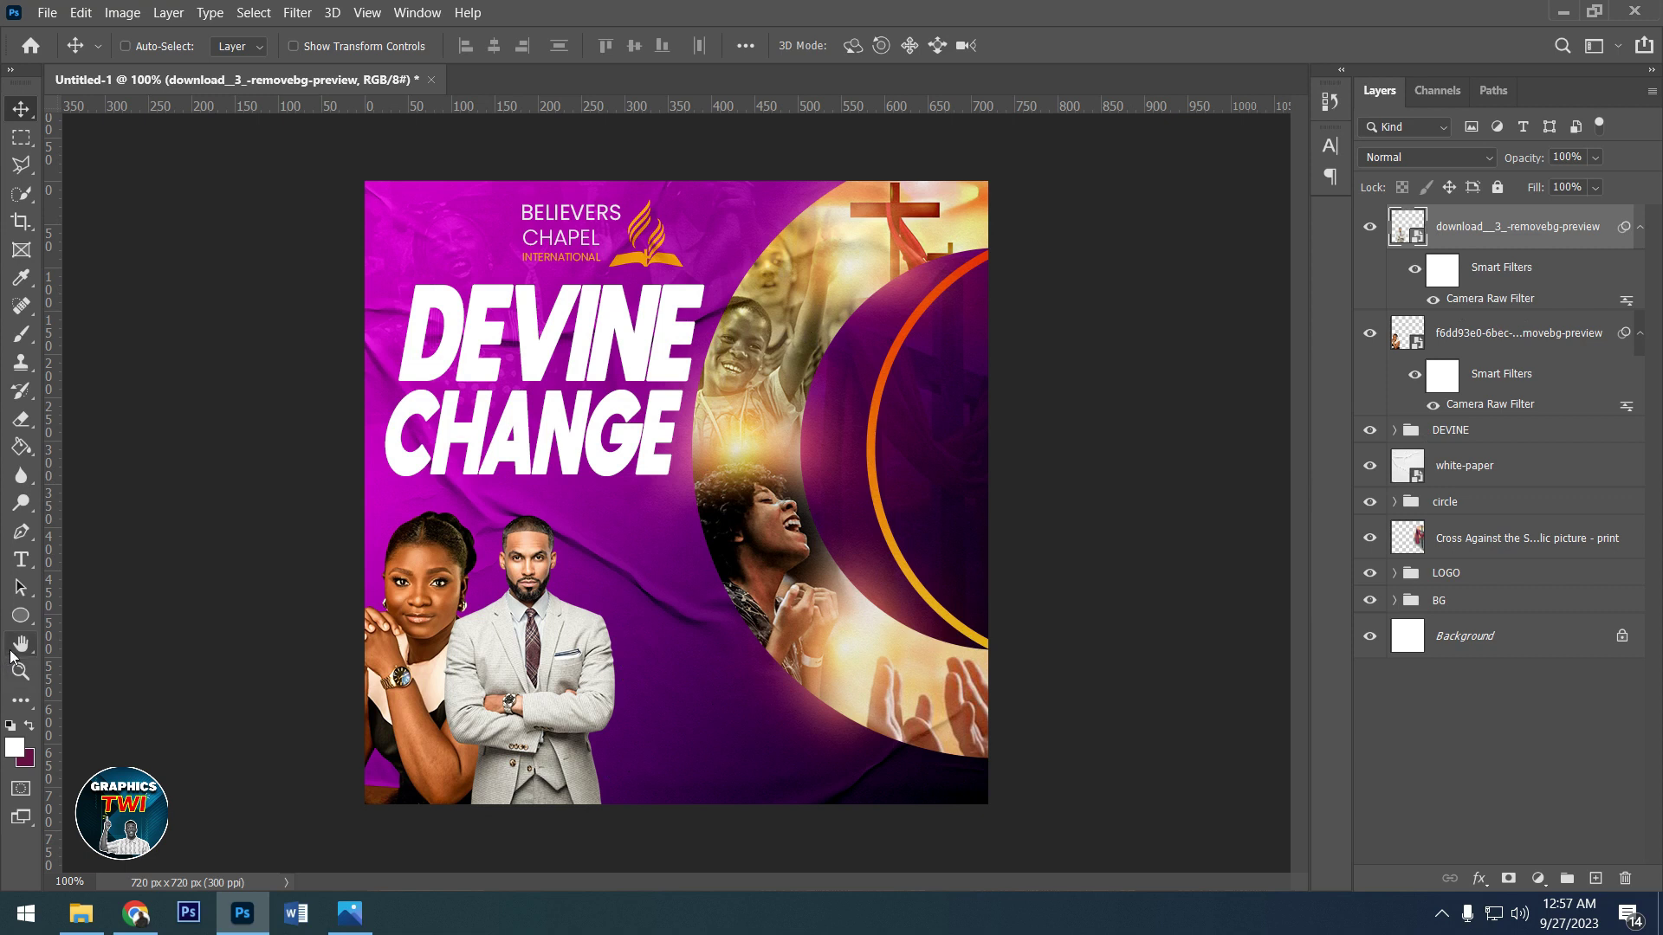
# - Draw a maroon rectangle bar along the bottom left of the flyer
pyautogui.click(20, 615)
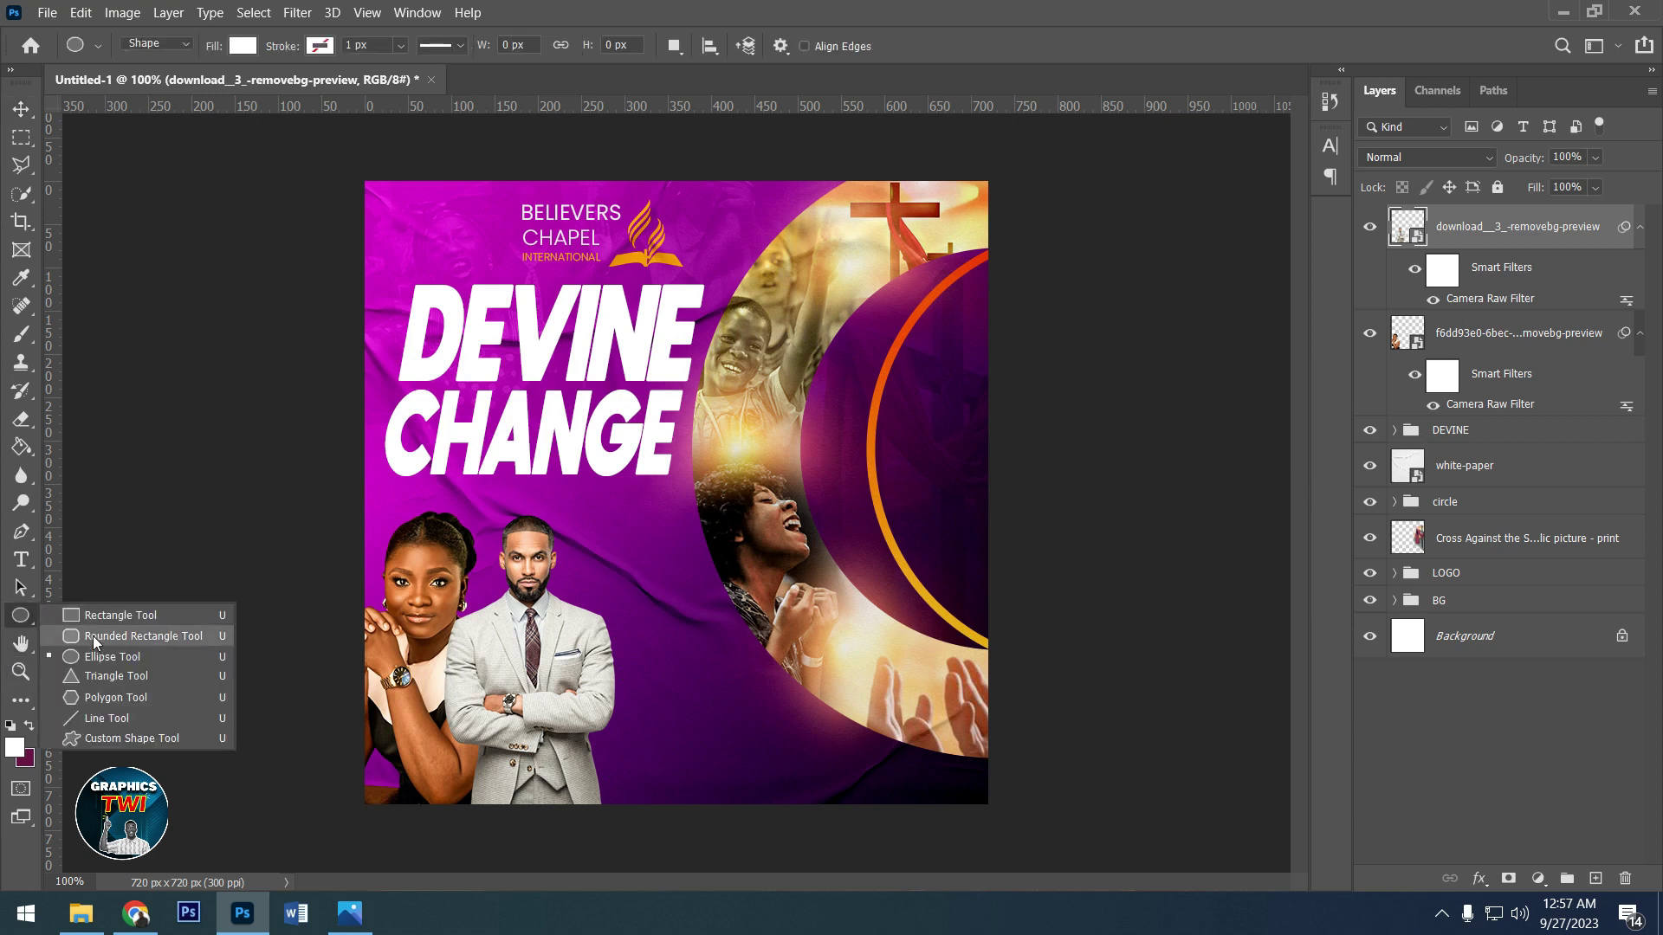
pyautogui.click(95, 616)
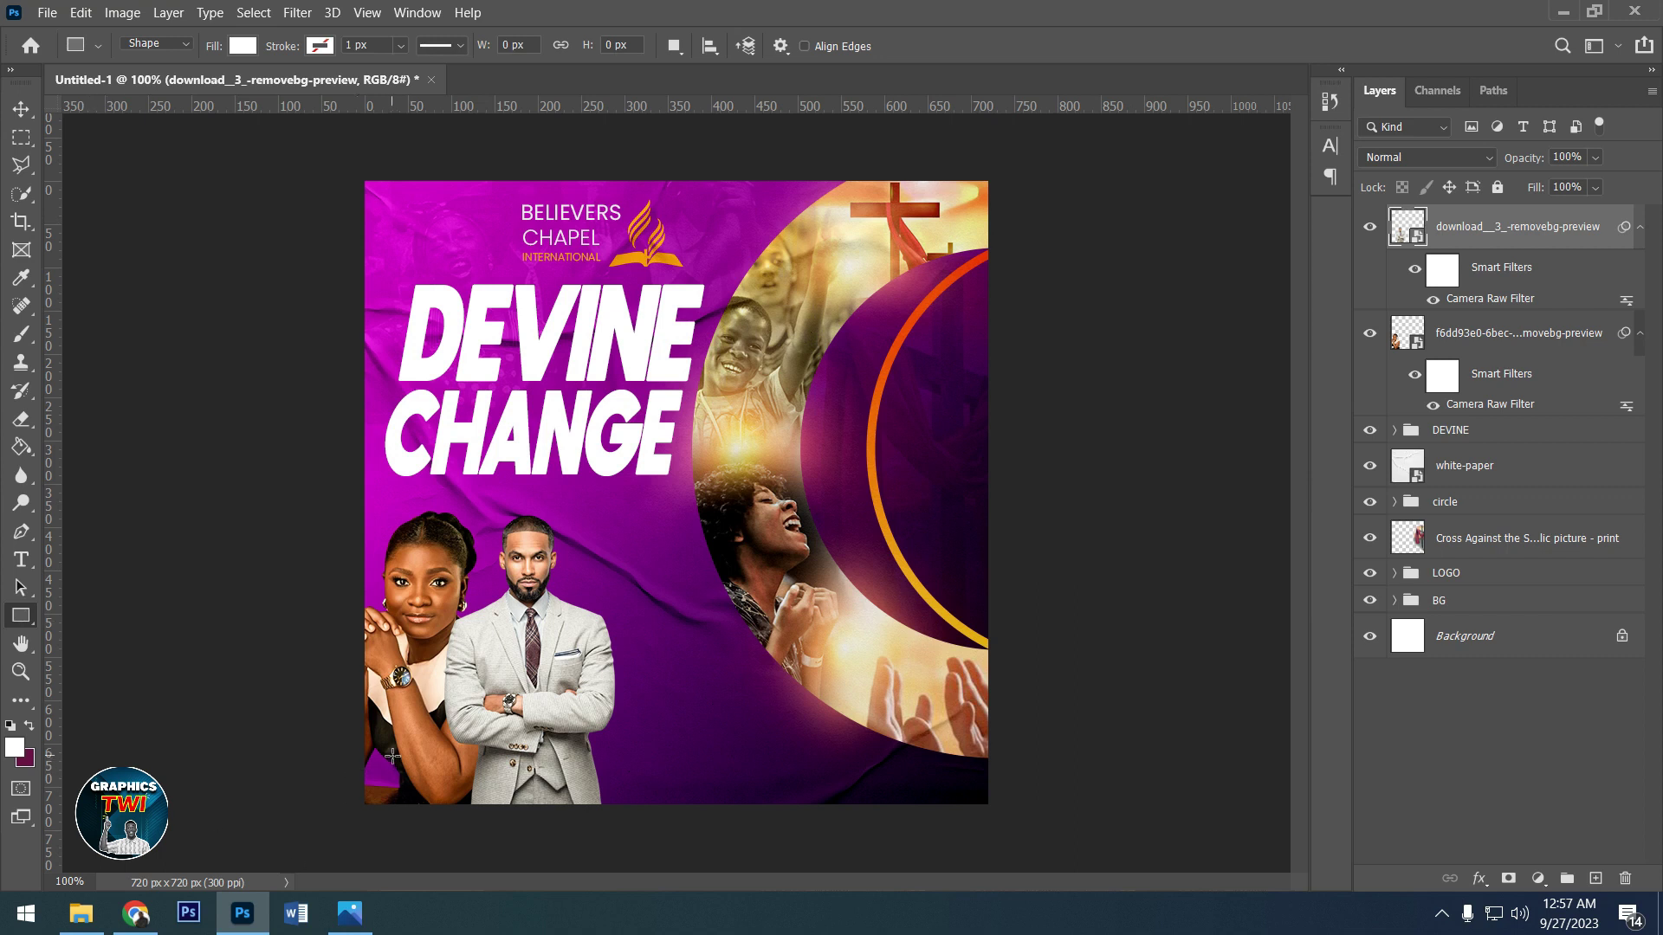
pyautogui.click(26, 732)
pyautogui.moveTo(383, 742); pyautogui.dragTo(549, 787)
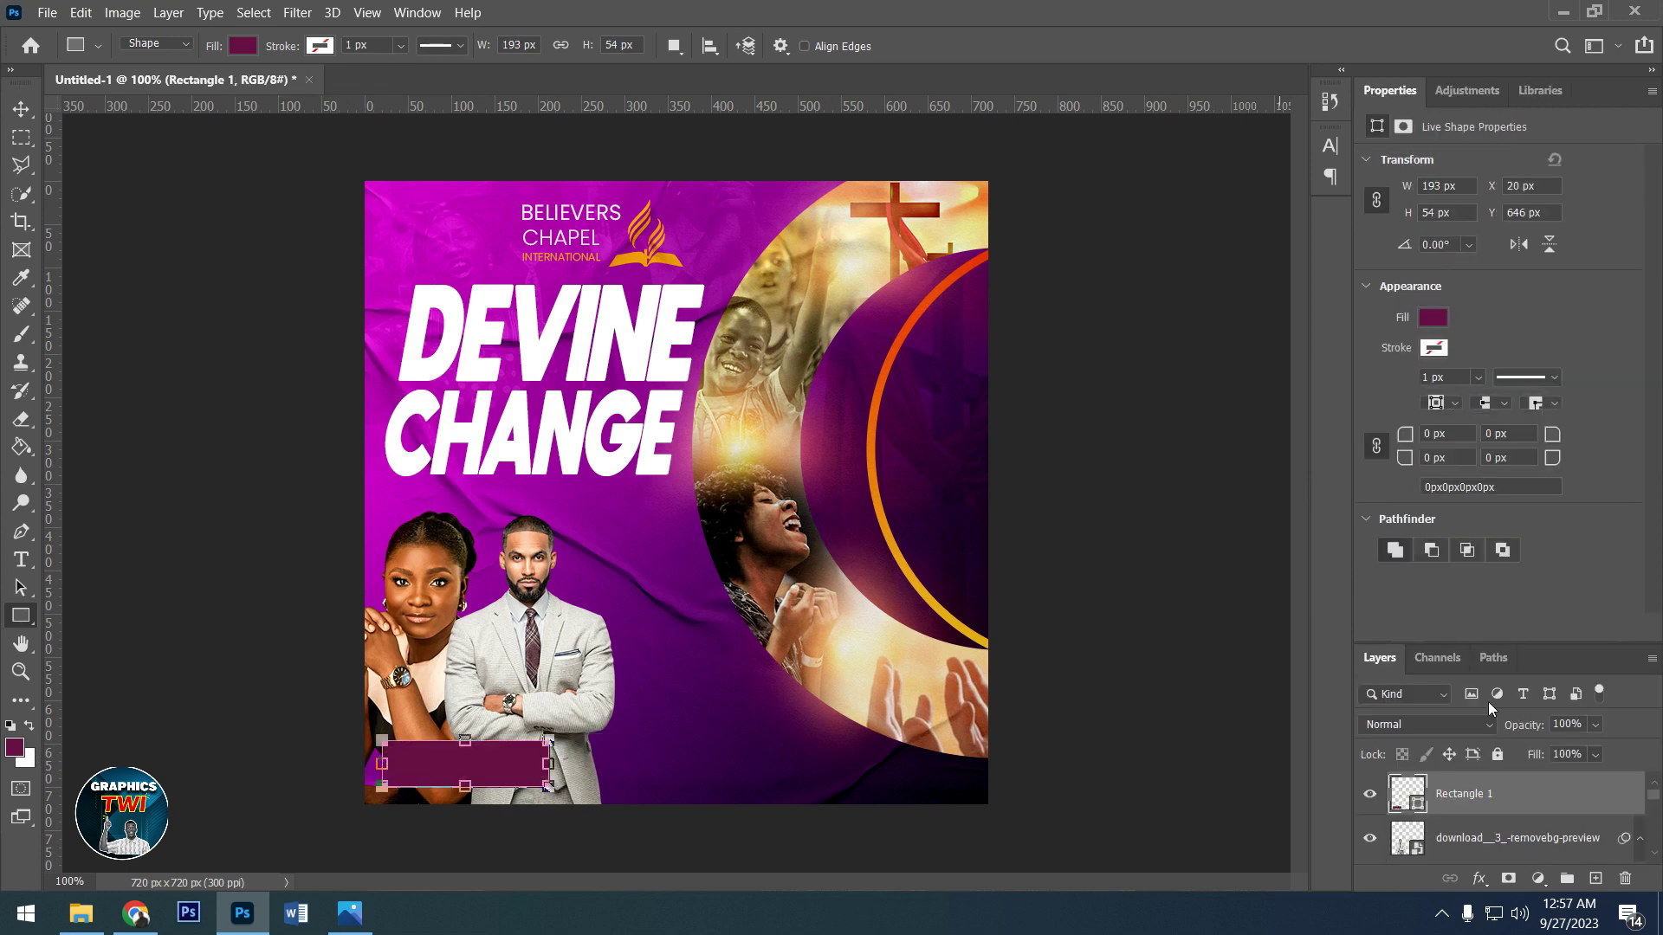
# - Set the bar's corner radius to 15 px
pyautogui.moveTo(1449, 433); pyautogui.dragTo(1423, 431)
pyautogui.write('40')
pyautogui.press('Return')
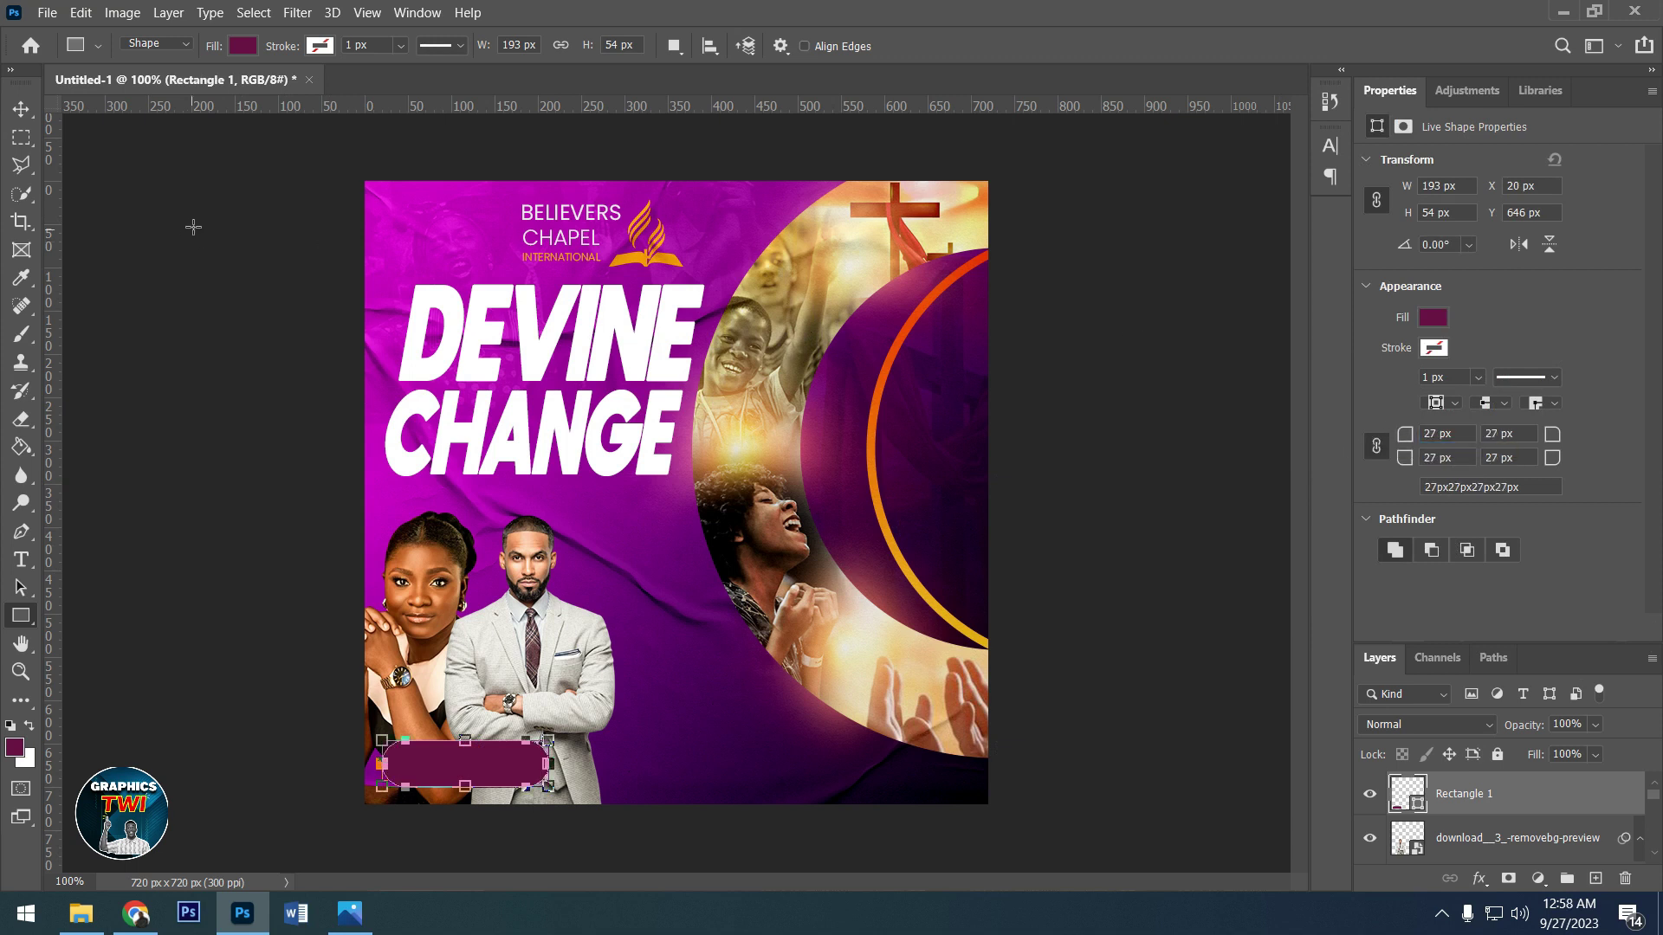
pyautogui.moveTo(1467, 435); pyautogui.dragTo(1387, 430)
pyautogui.write('15')
pyautogui.press('Return')
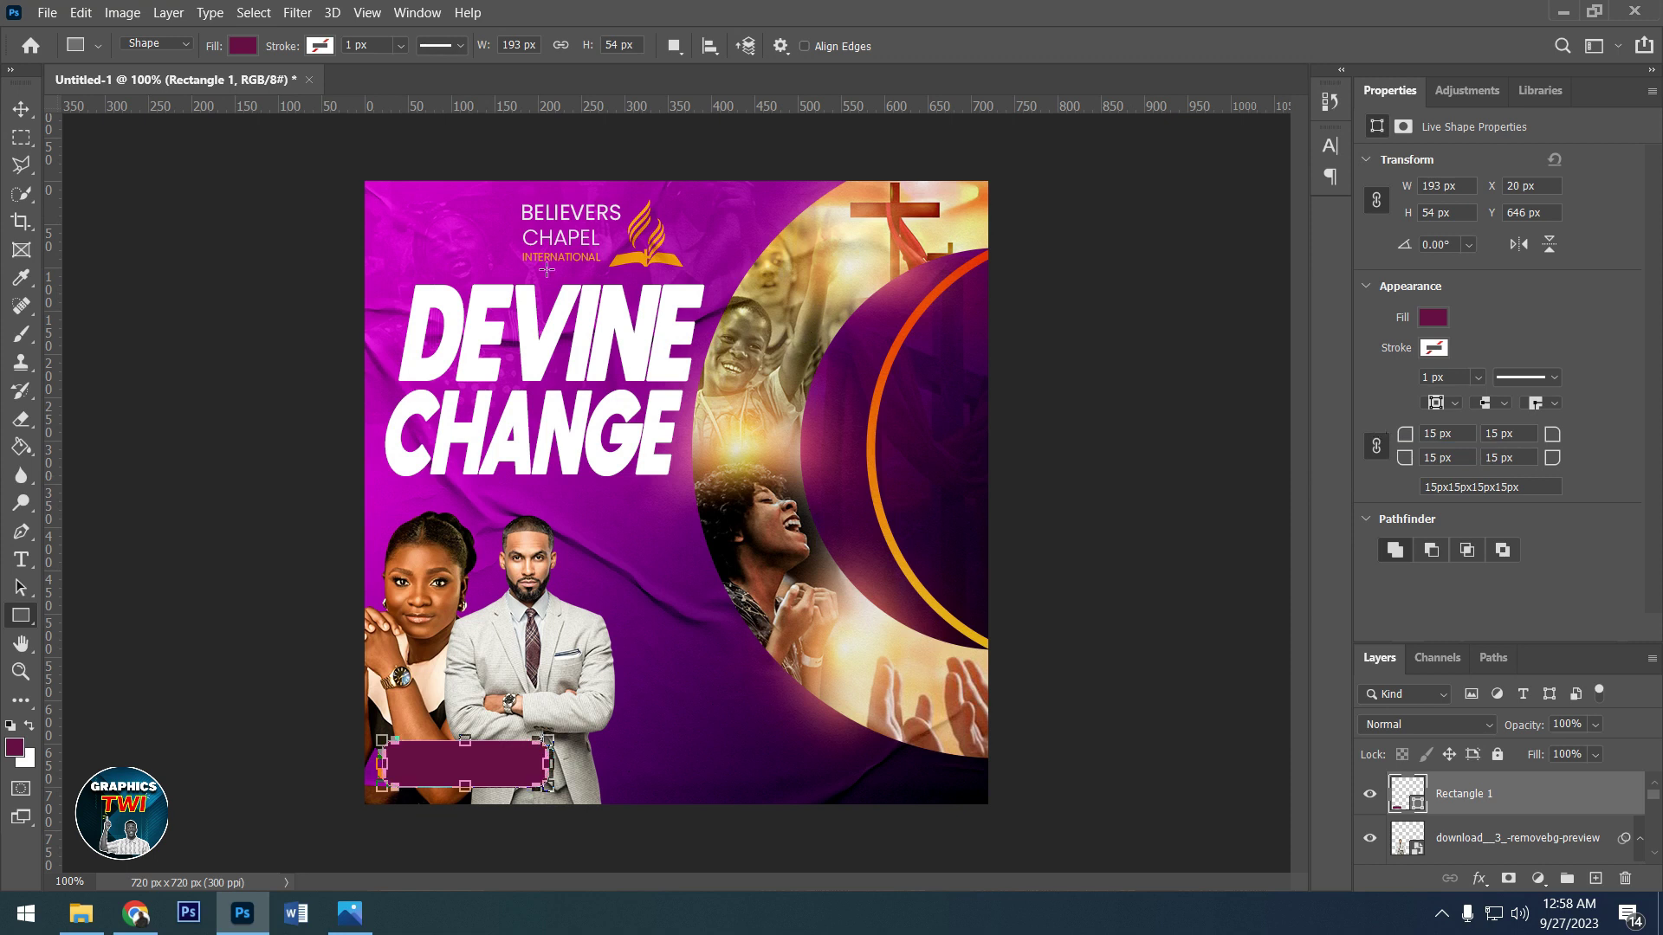
# - Nudge the rounded bar into place and lower its opacity to 74%
pyautogui.click(22, 110)
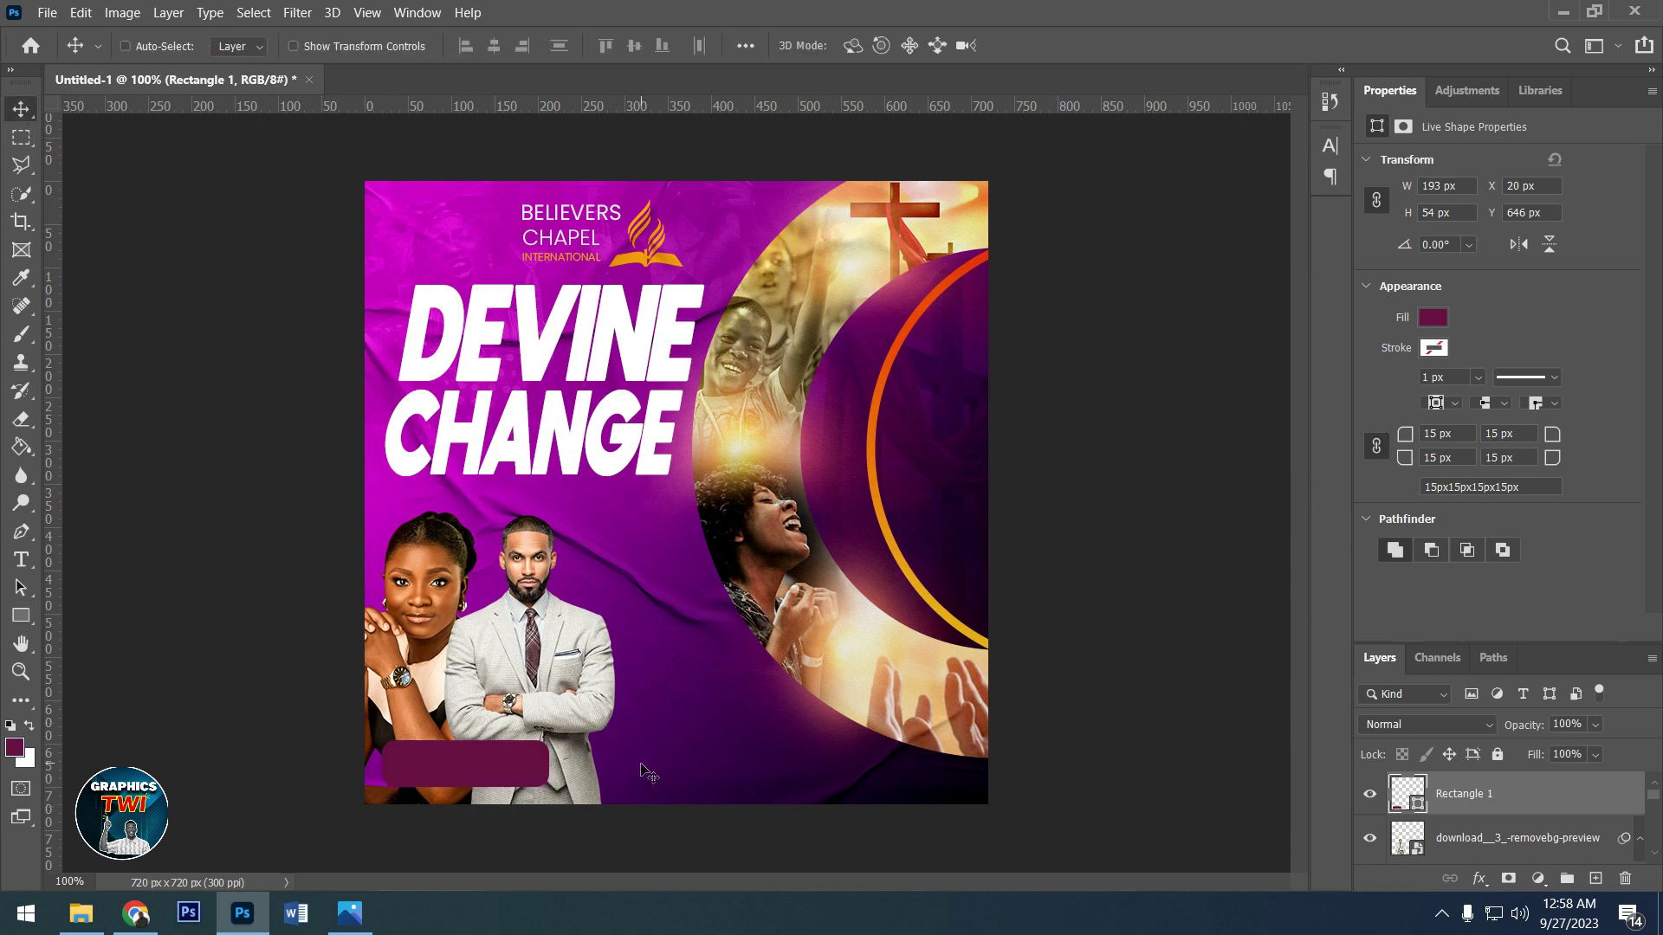
pyautogui.moveTo(528, 769); pyautogui.dragTo(538, 774)
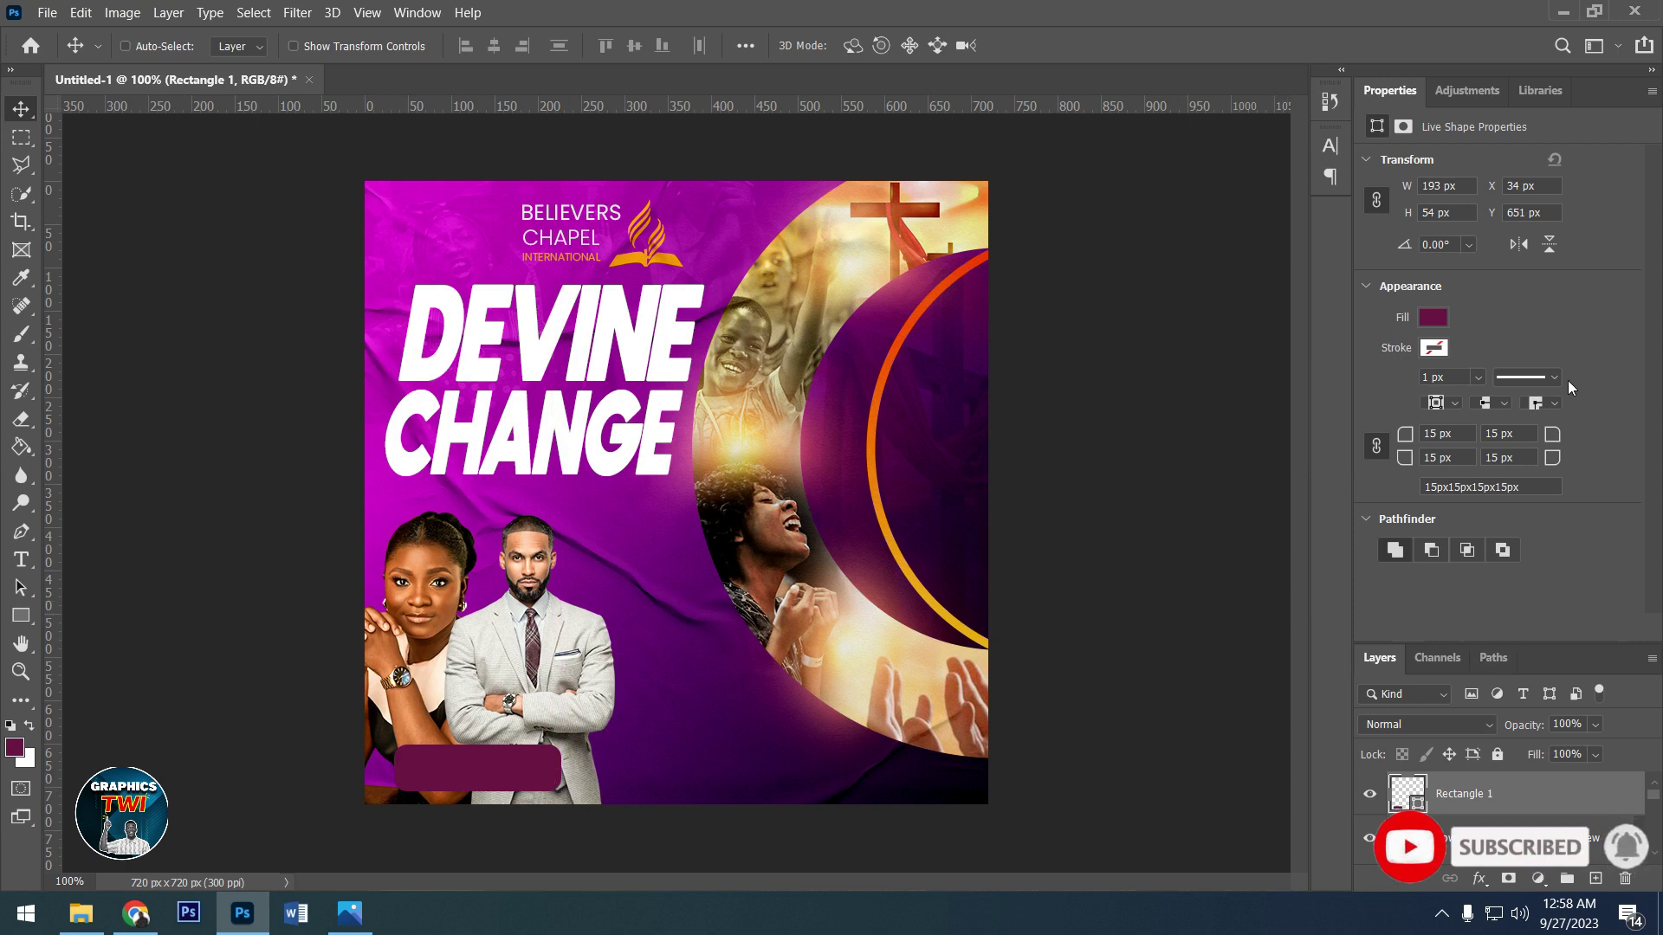
pyautogui.click(1596, 754)
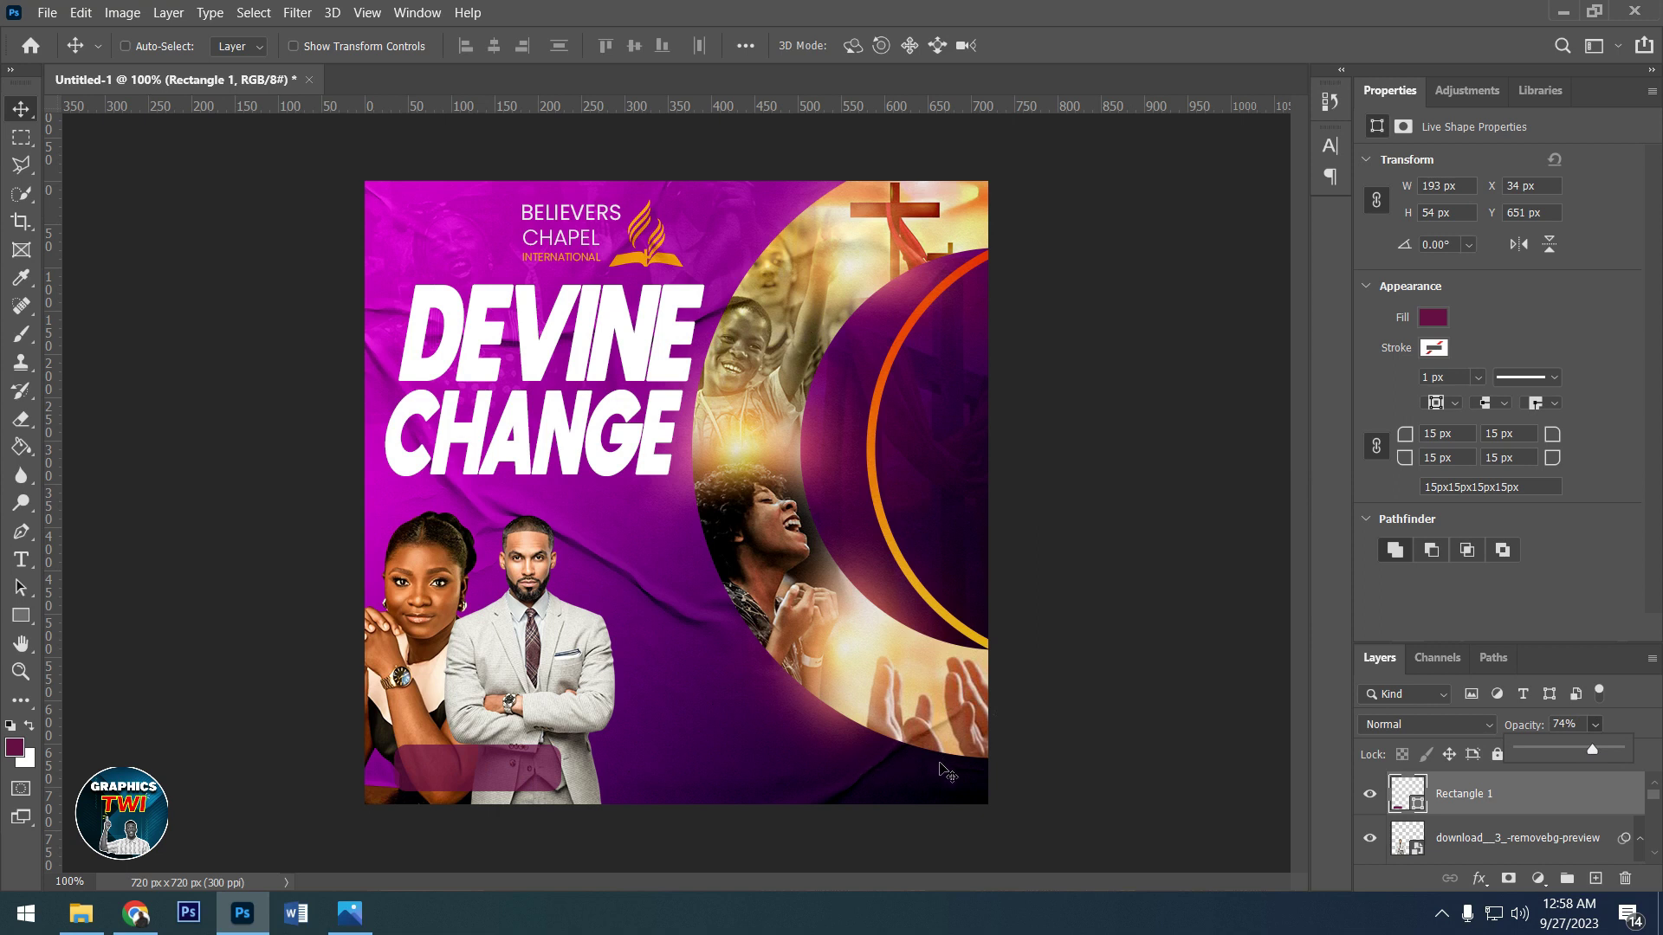
# - Start a new white text line near the lower right
pyautogui.click(30, 726)
pyautogui.click(21, 560)
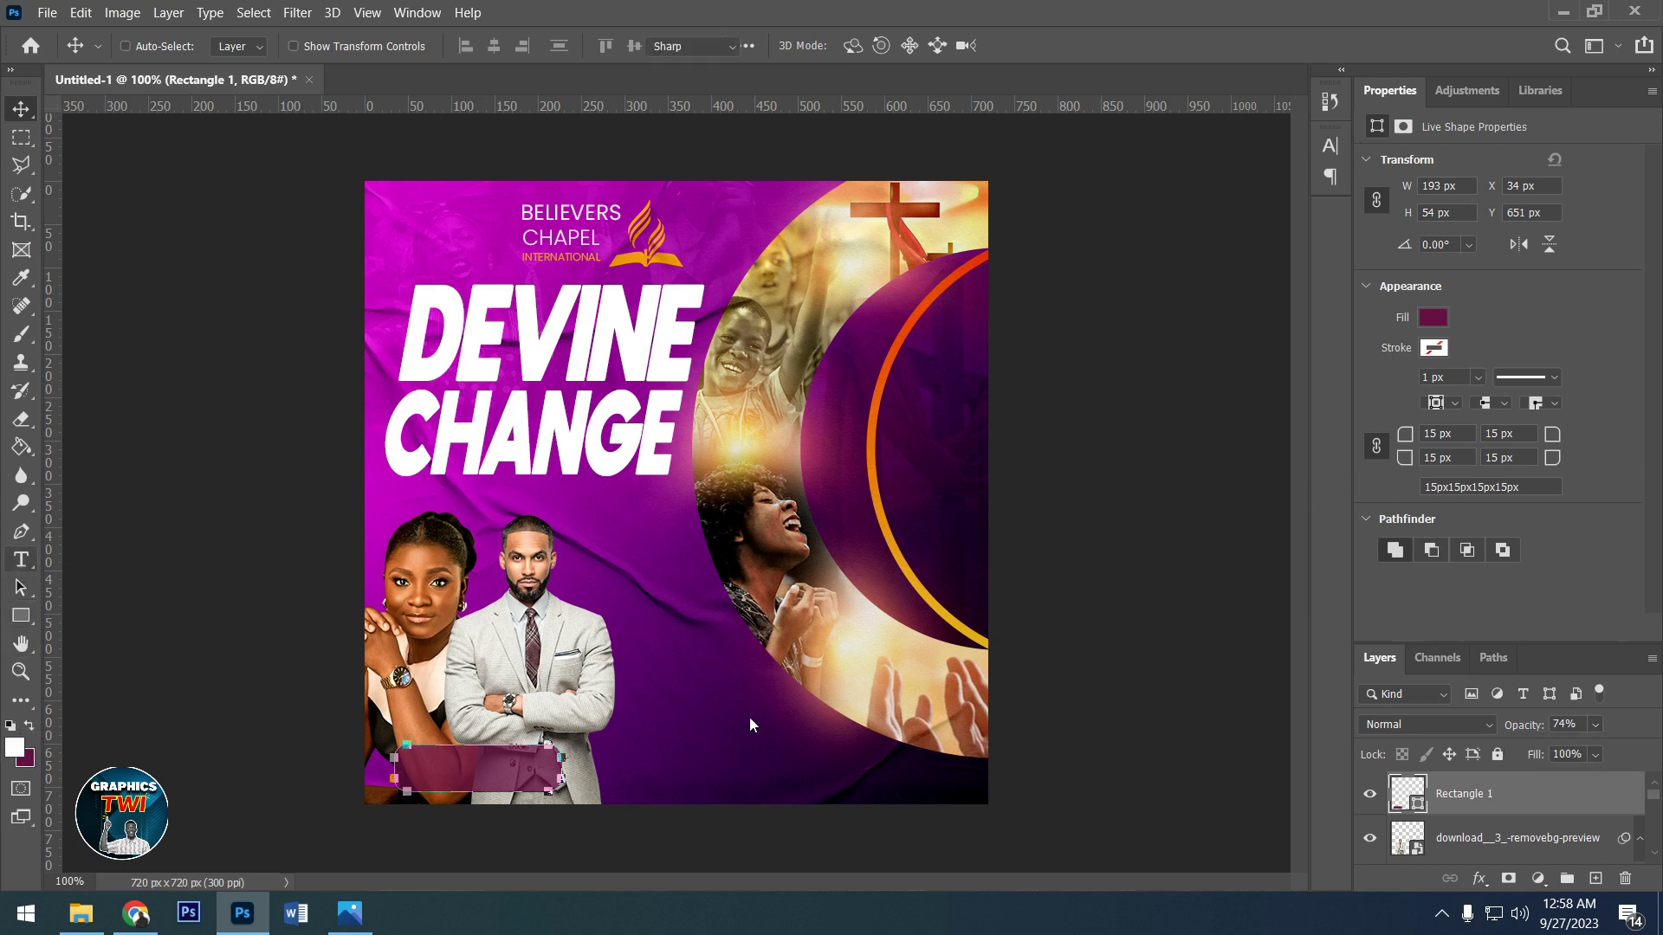
pyautogui.click(690, 739)
# - Type 'PS AMA' and reset its vertical scale to 100%
pyautogui.write('PS')
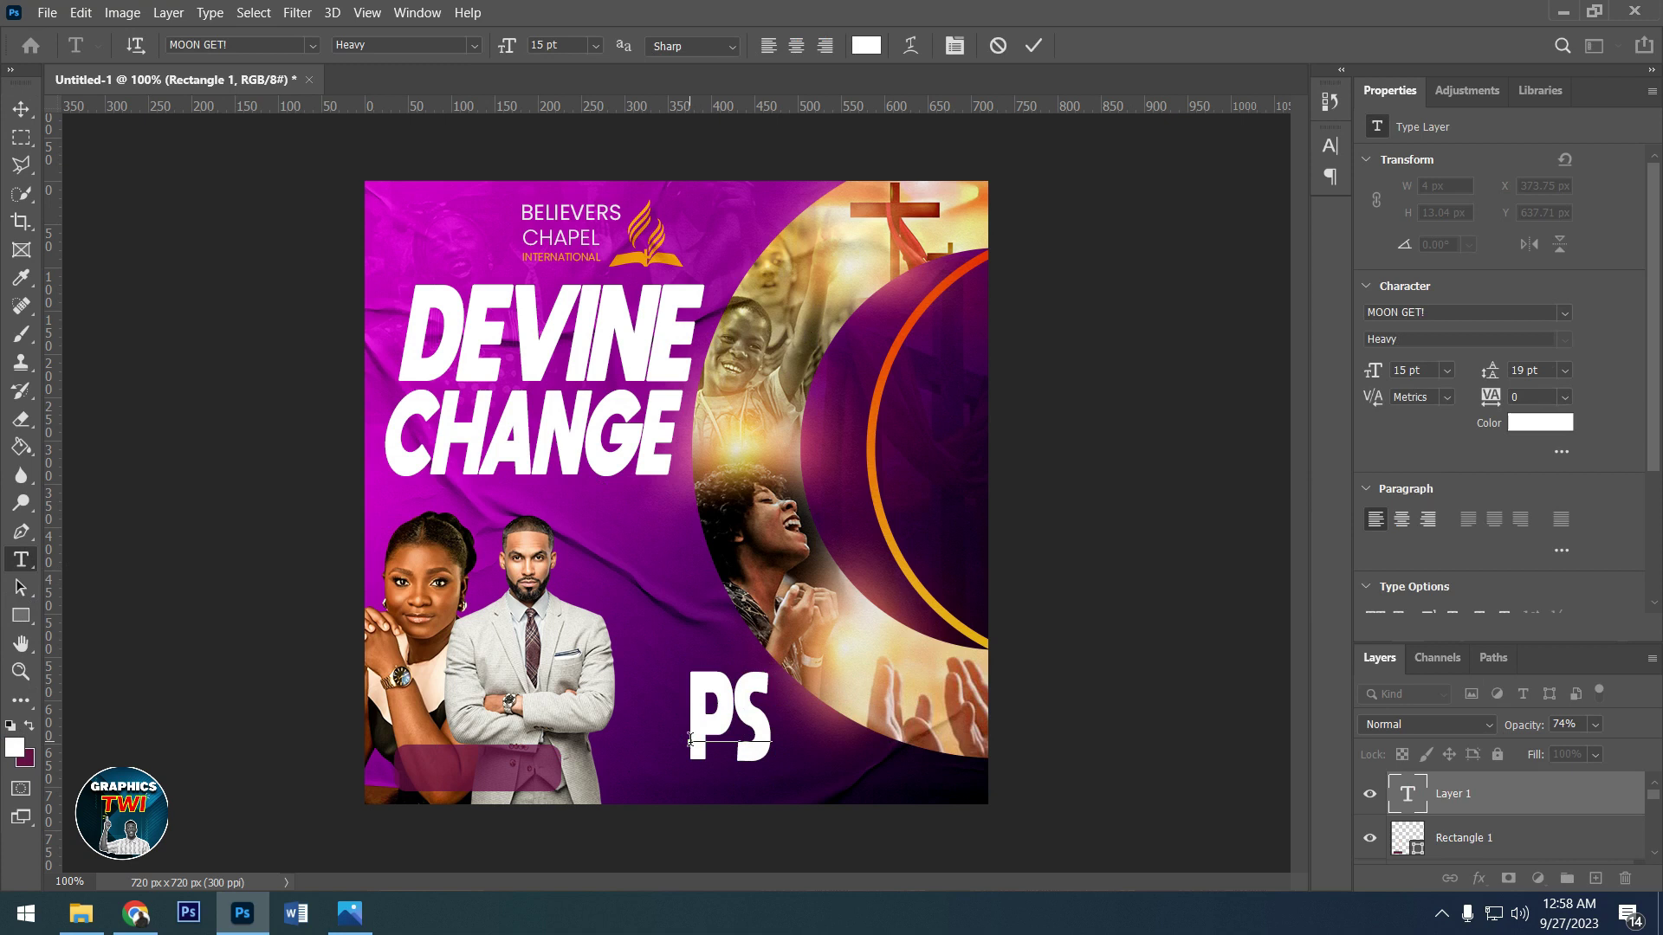
pyautogui.write(' A')
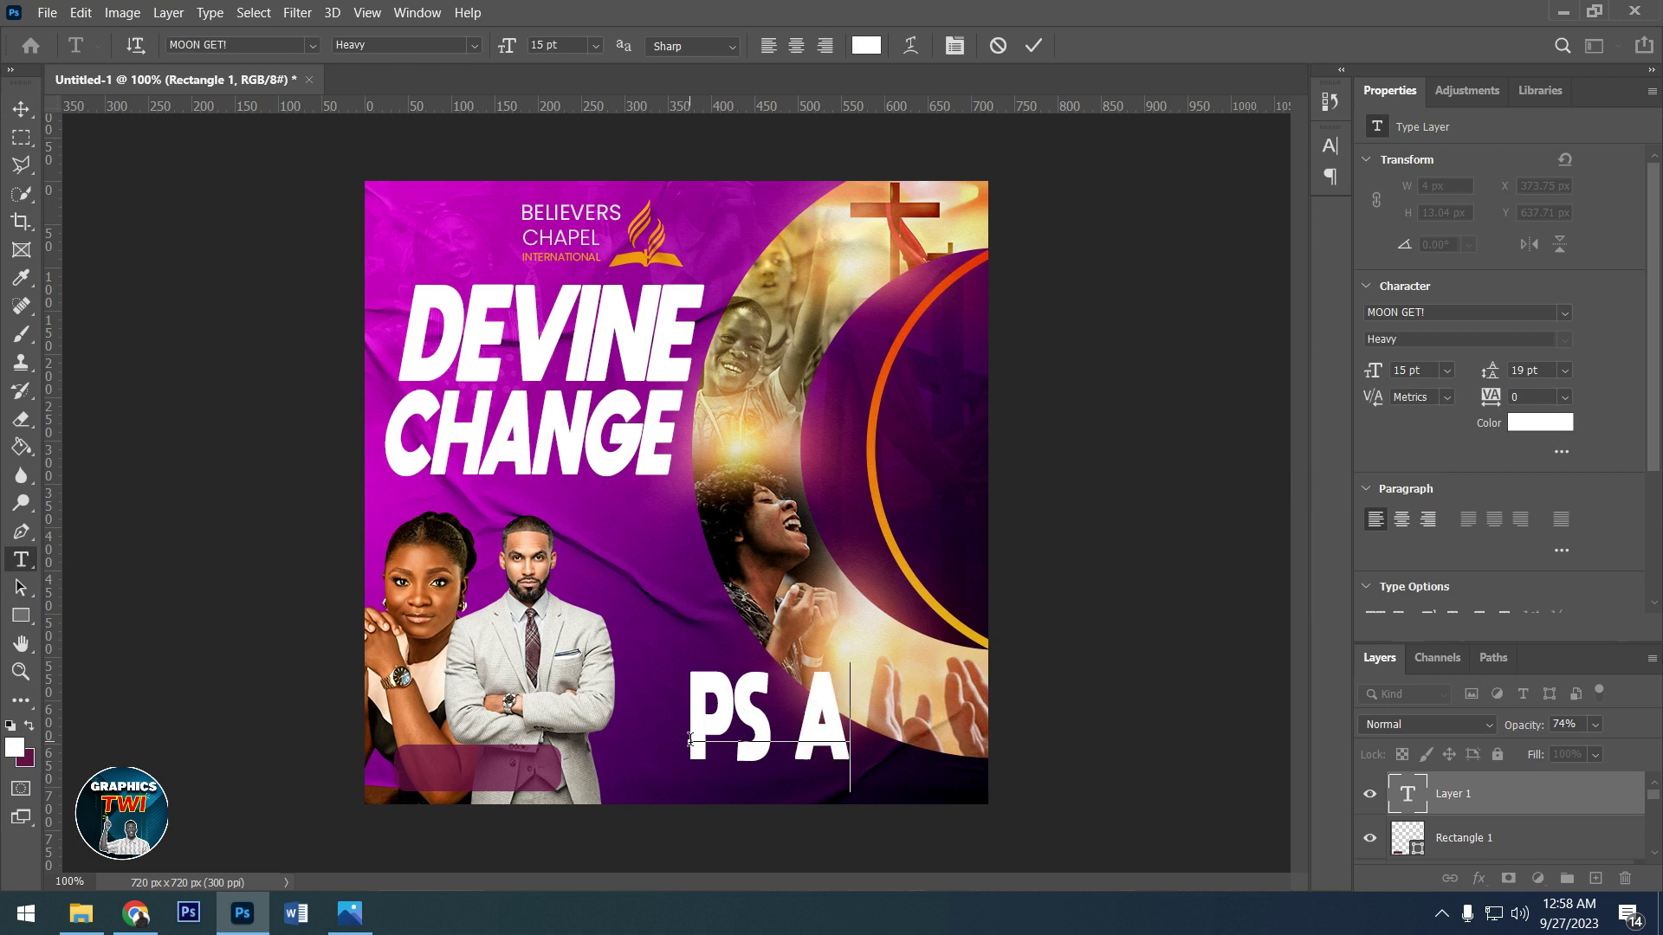
pyautogui.write('MA')
pyautogui.press('ctrl')
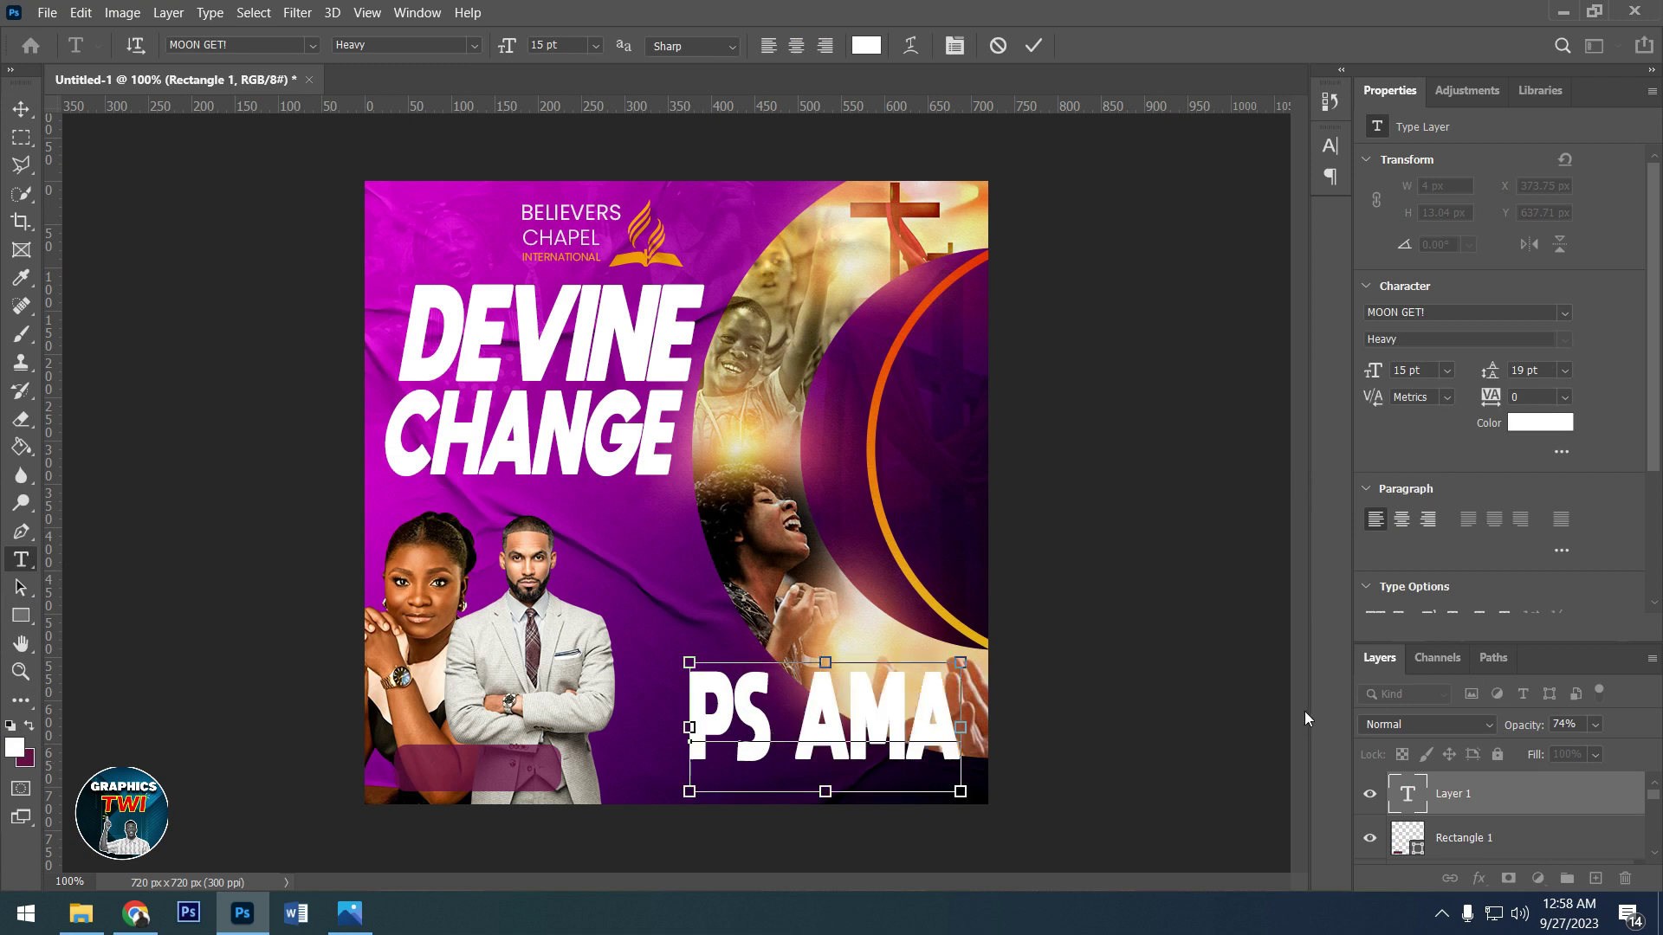
pyautogui.hotkey('ctrl', 'a')
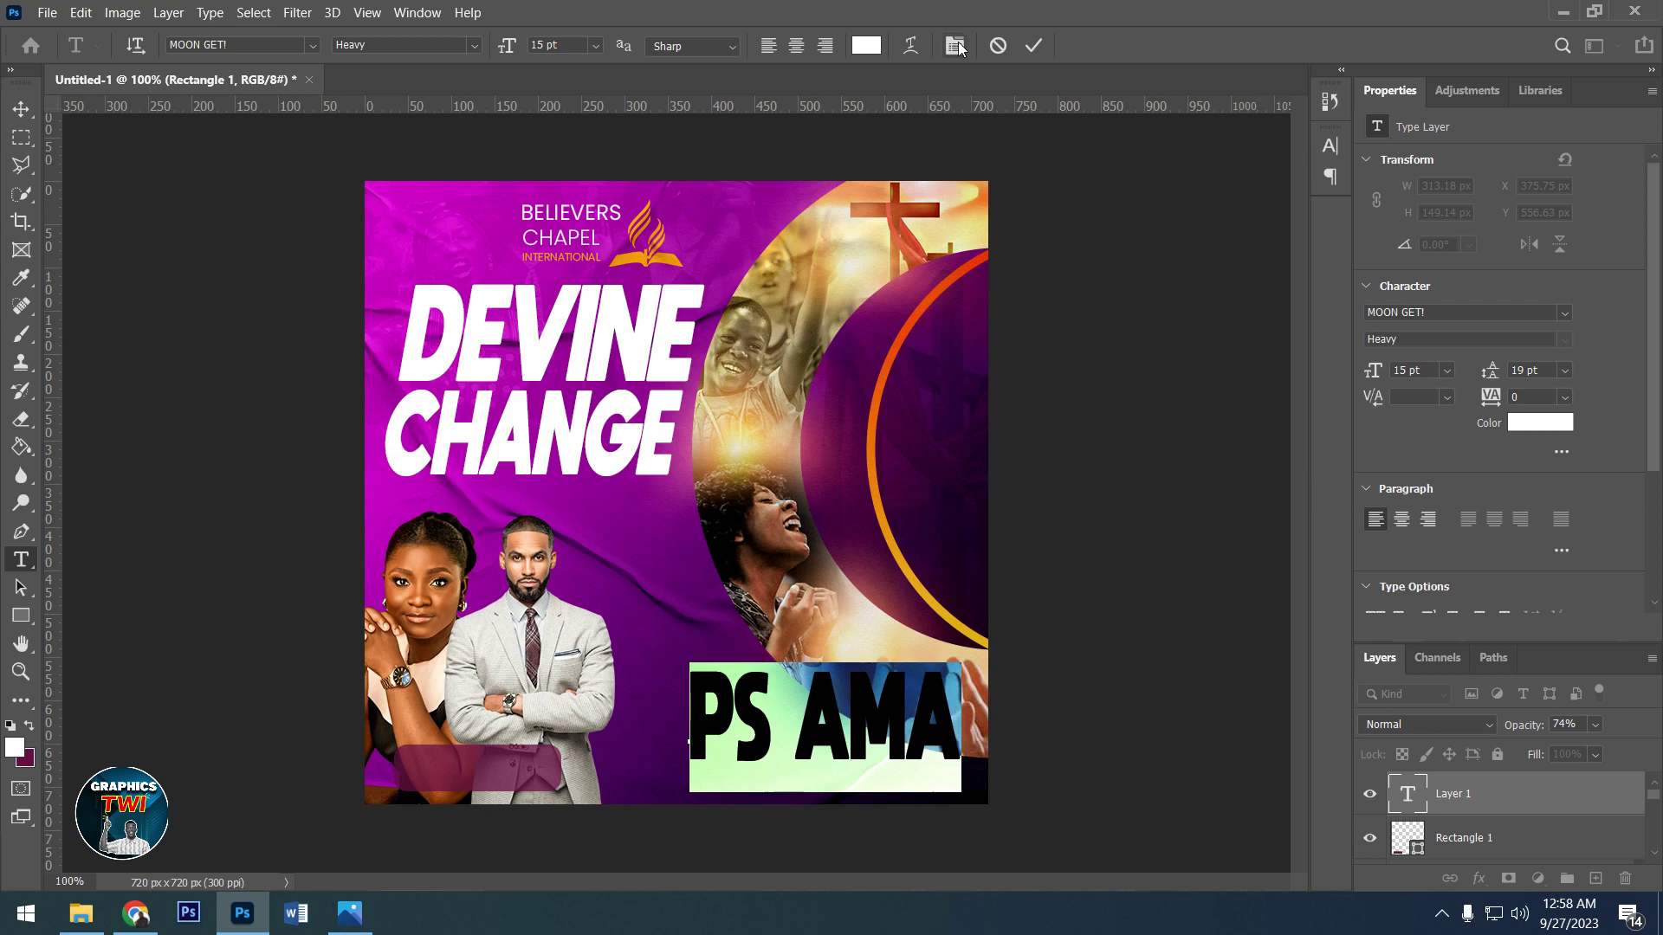
pyautogui.click(1329, 146)
pyautogui.click(1118, 246)
pyautogui.doubleClick(1110, 249)
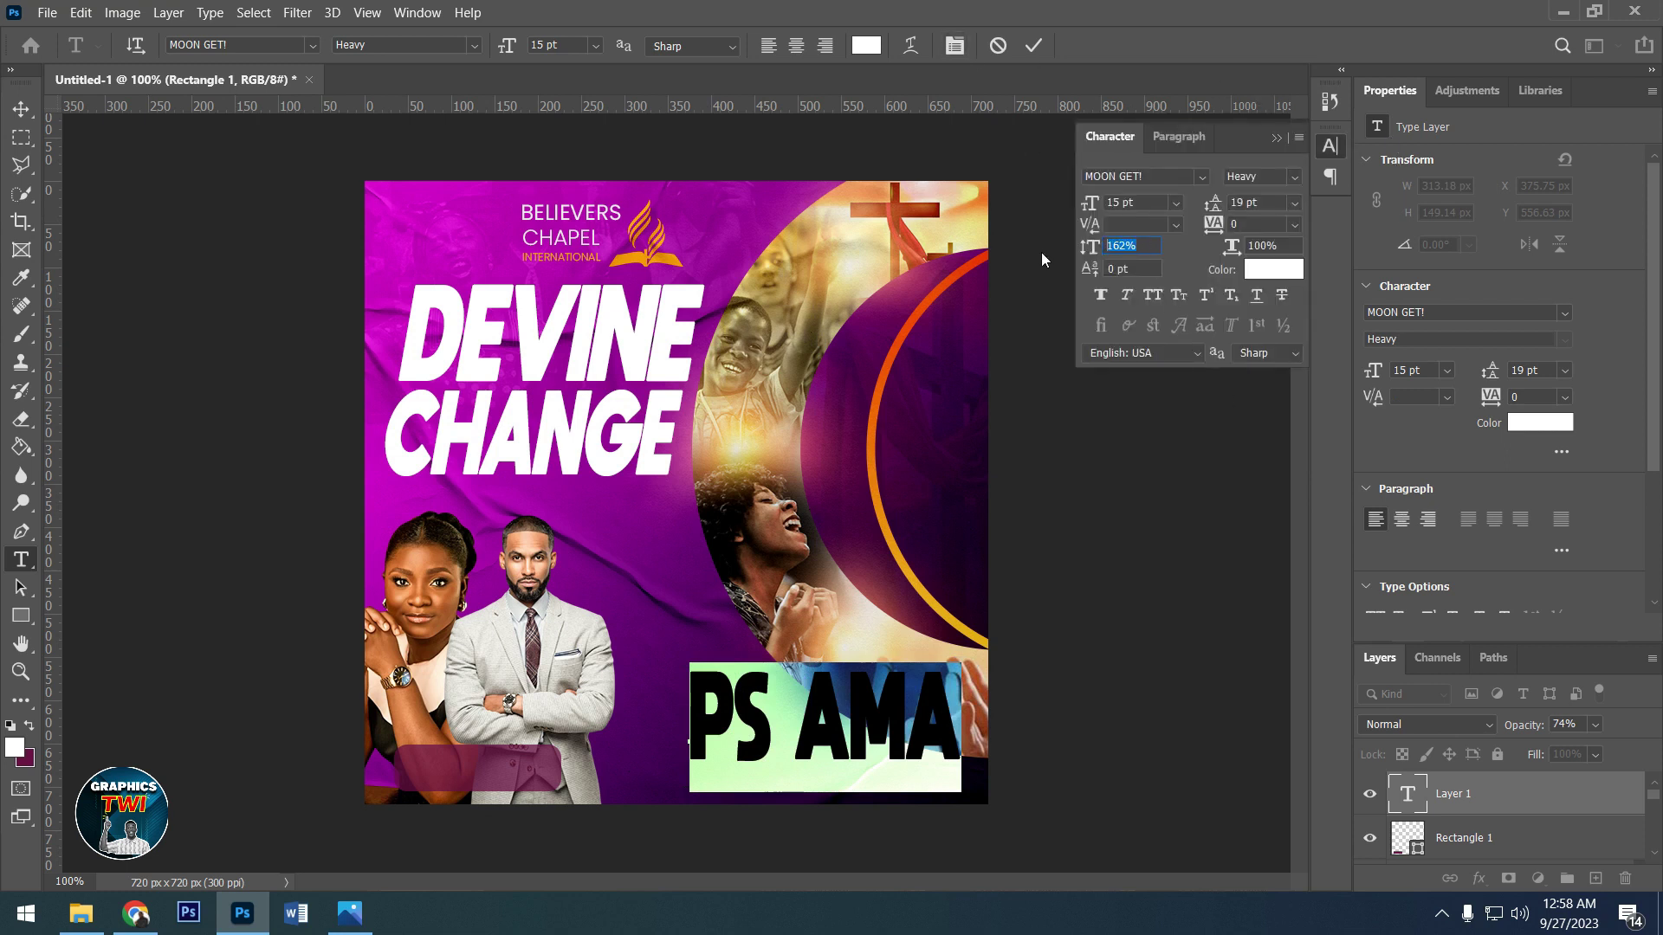
pyautogui.write('1')
pyautogui.press('Return')
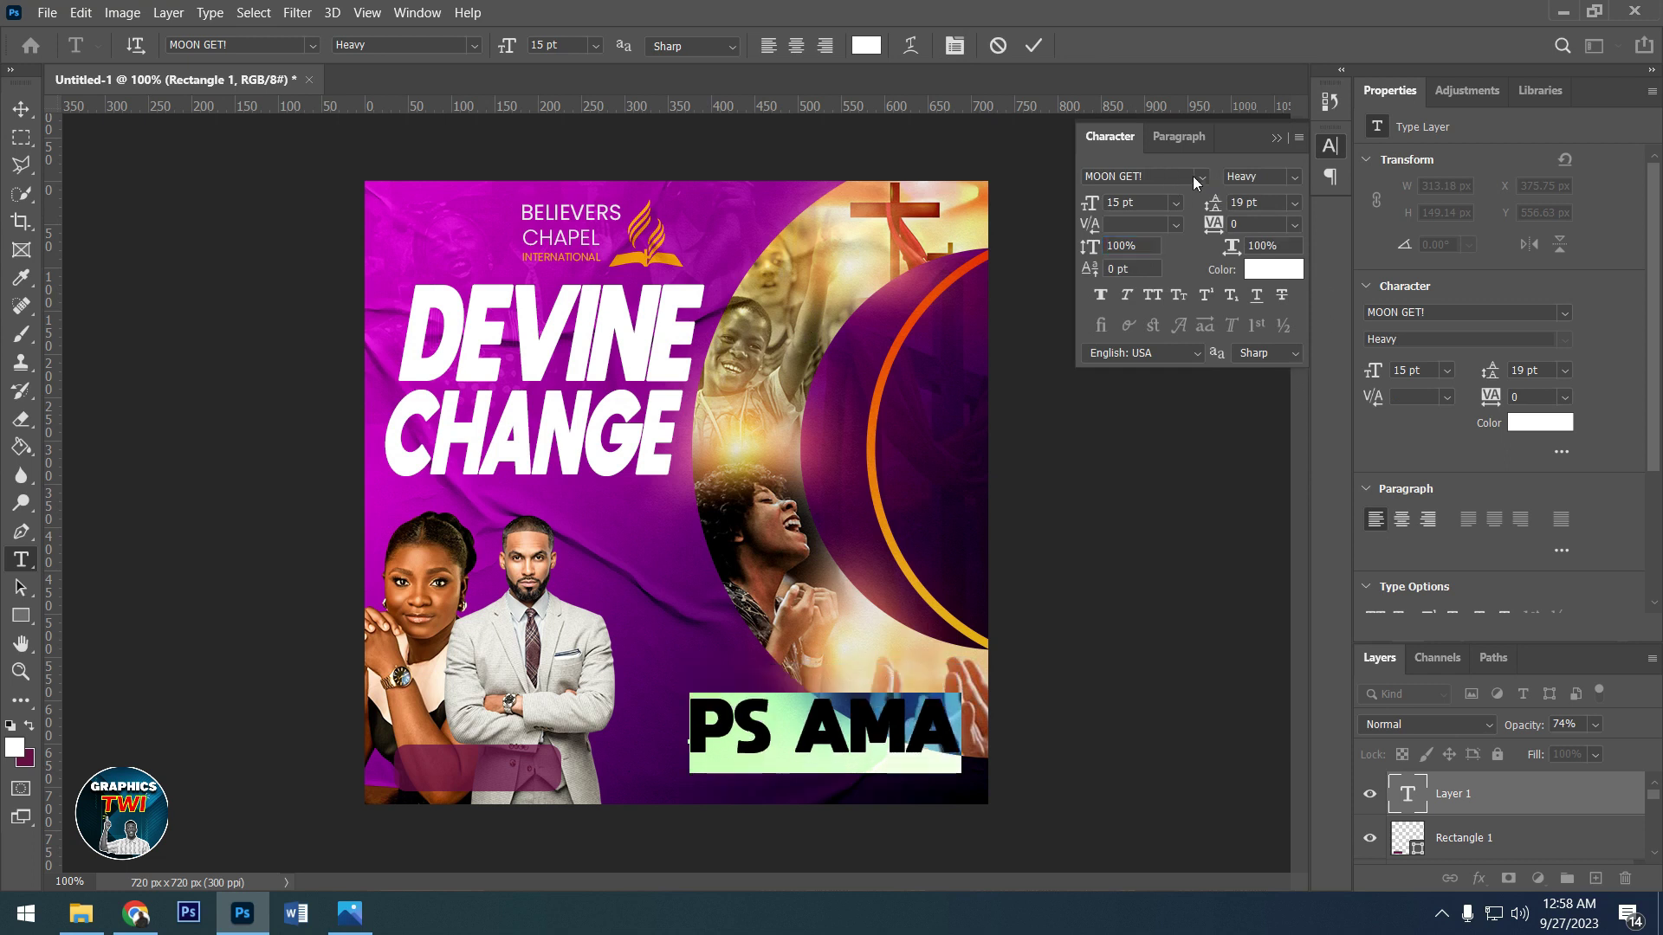
# - Set PS AMA in Poppins Light at 3 pt
pyautogui.click(1195, 178)
pyautogui.write('POPP')
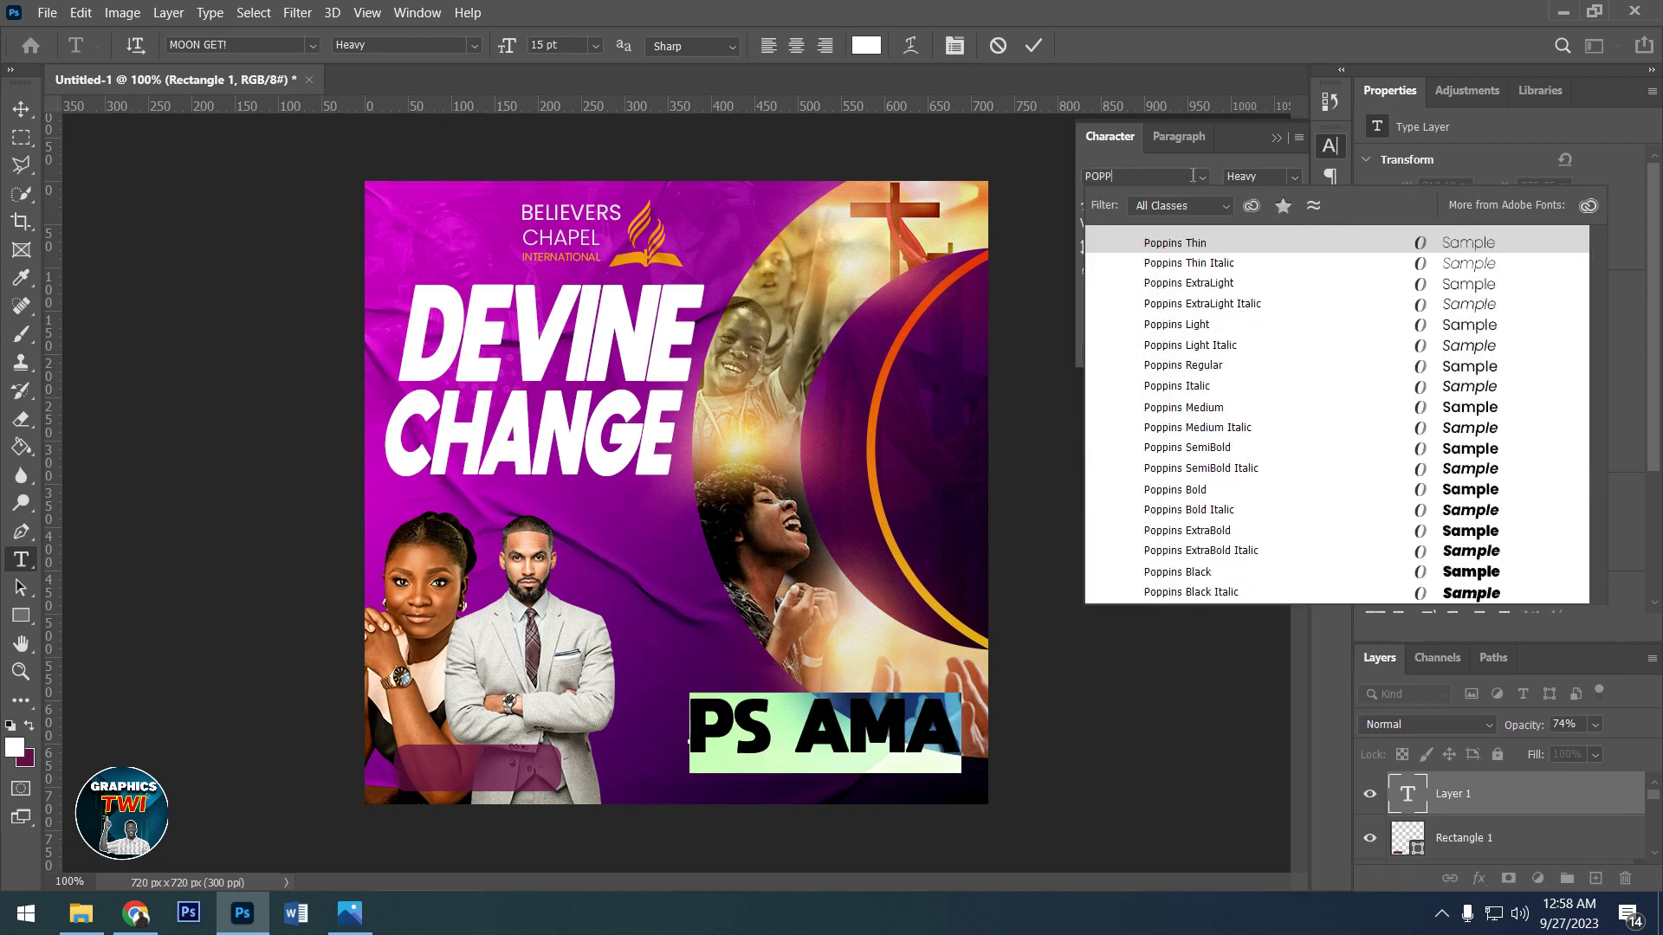
pyautogui.click(1195, 345)
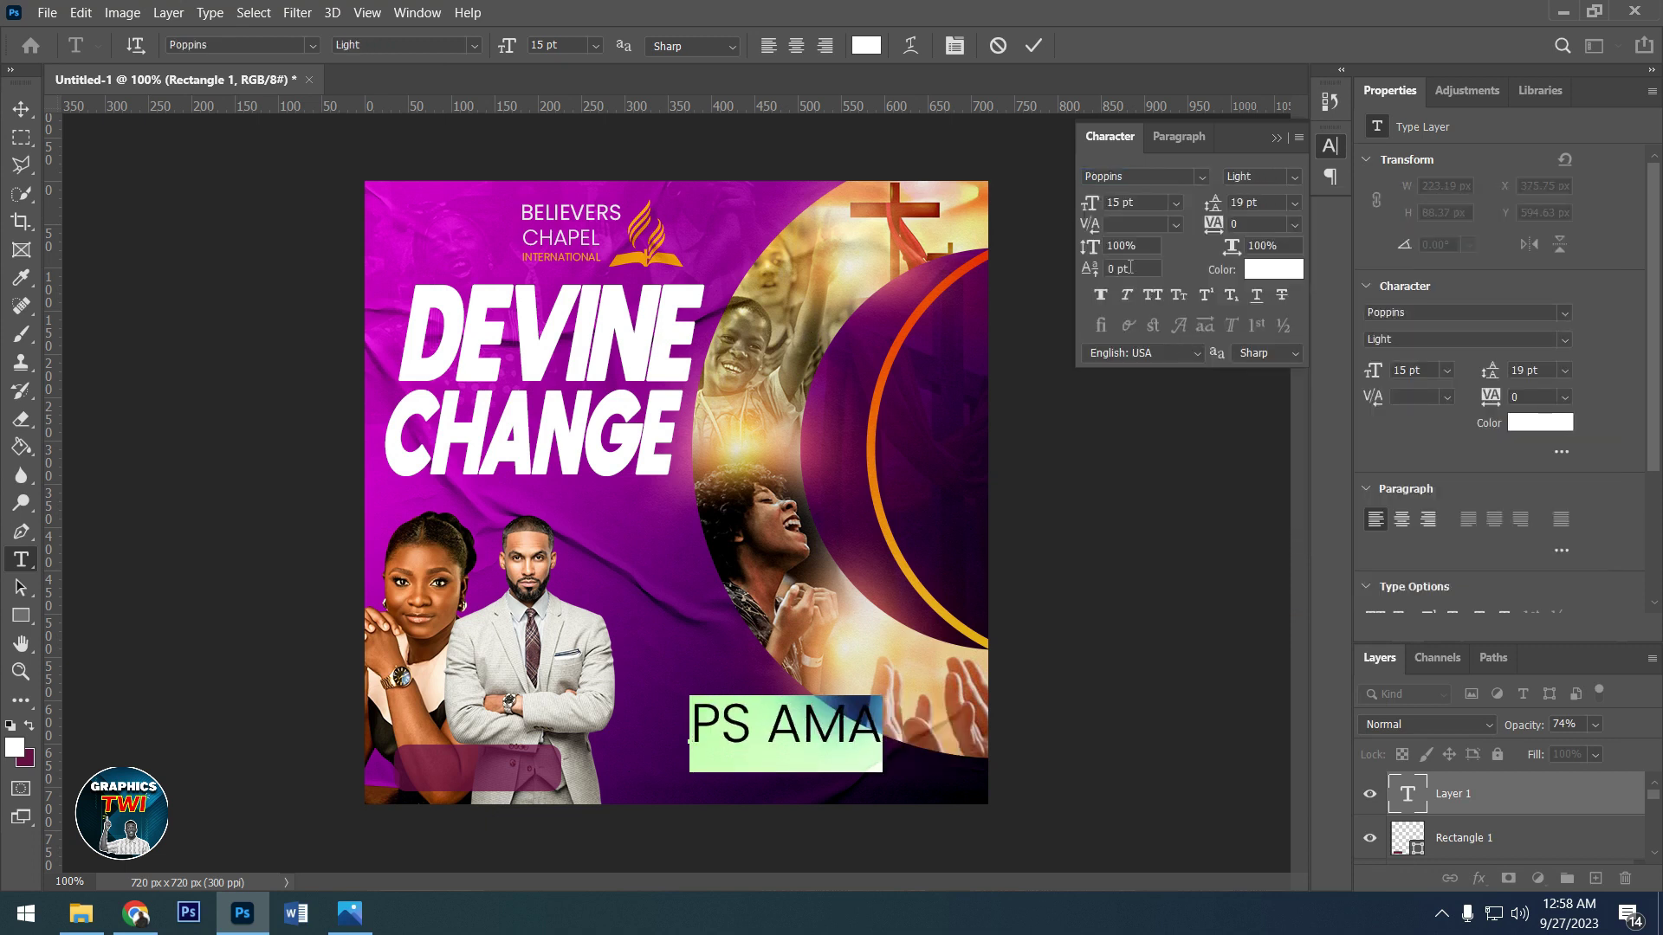
pyautogui.press('Down')
pyautogui.press('Down')
pyautogui.press('Down')
pyautogui.press('Down')
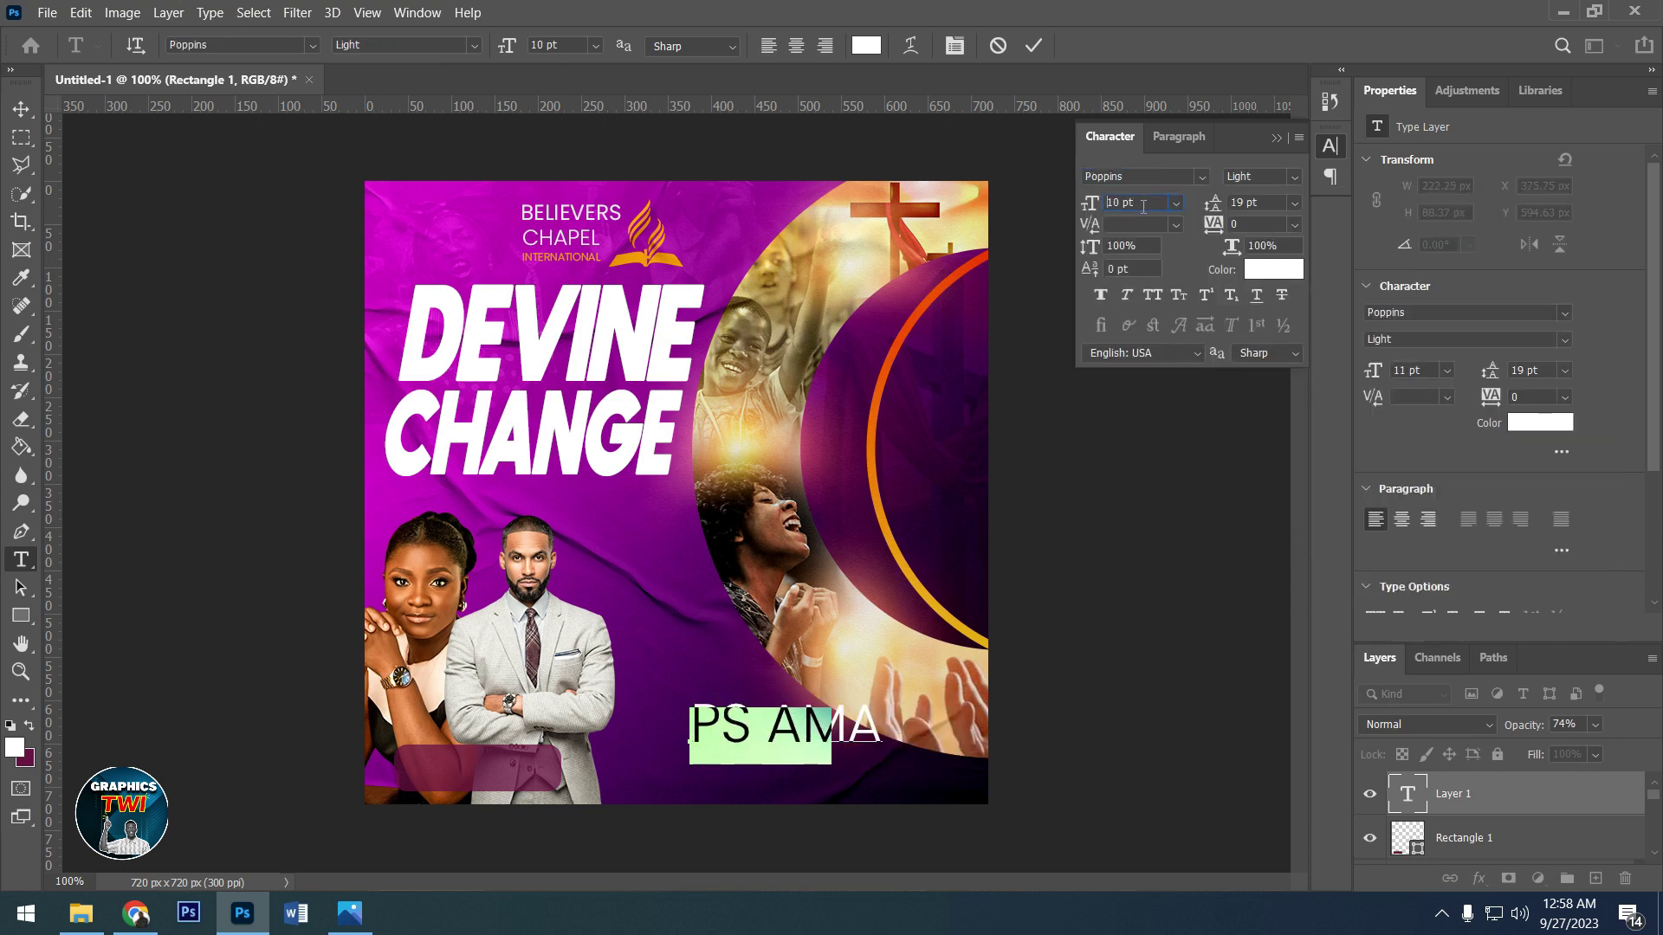
pyautogui.press('Down')
pyautogui.press('Down')
pyautogui.press('Down')
pyautogui.press('Down')
pyautogui.press('Down')
pyautogui.press('Down')
pyautogui.press('Down')
pyautogui.press('Down')
pyautogui.press('Down')
pyautogui.press('Up')
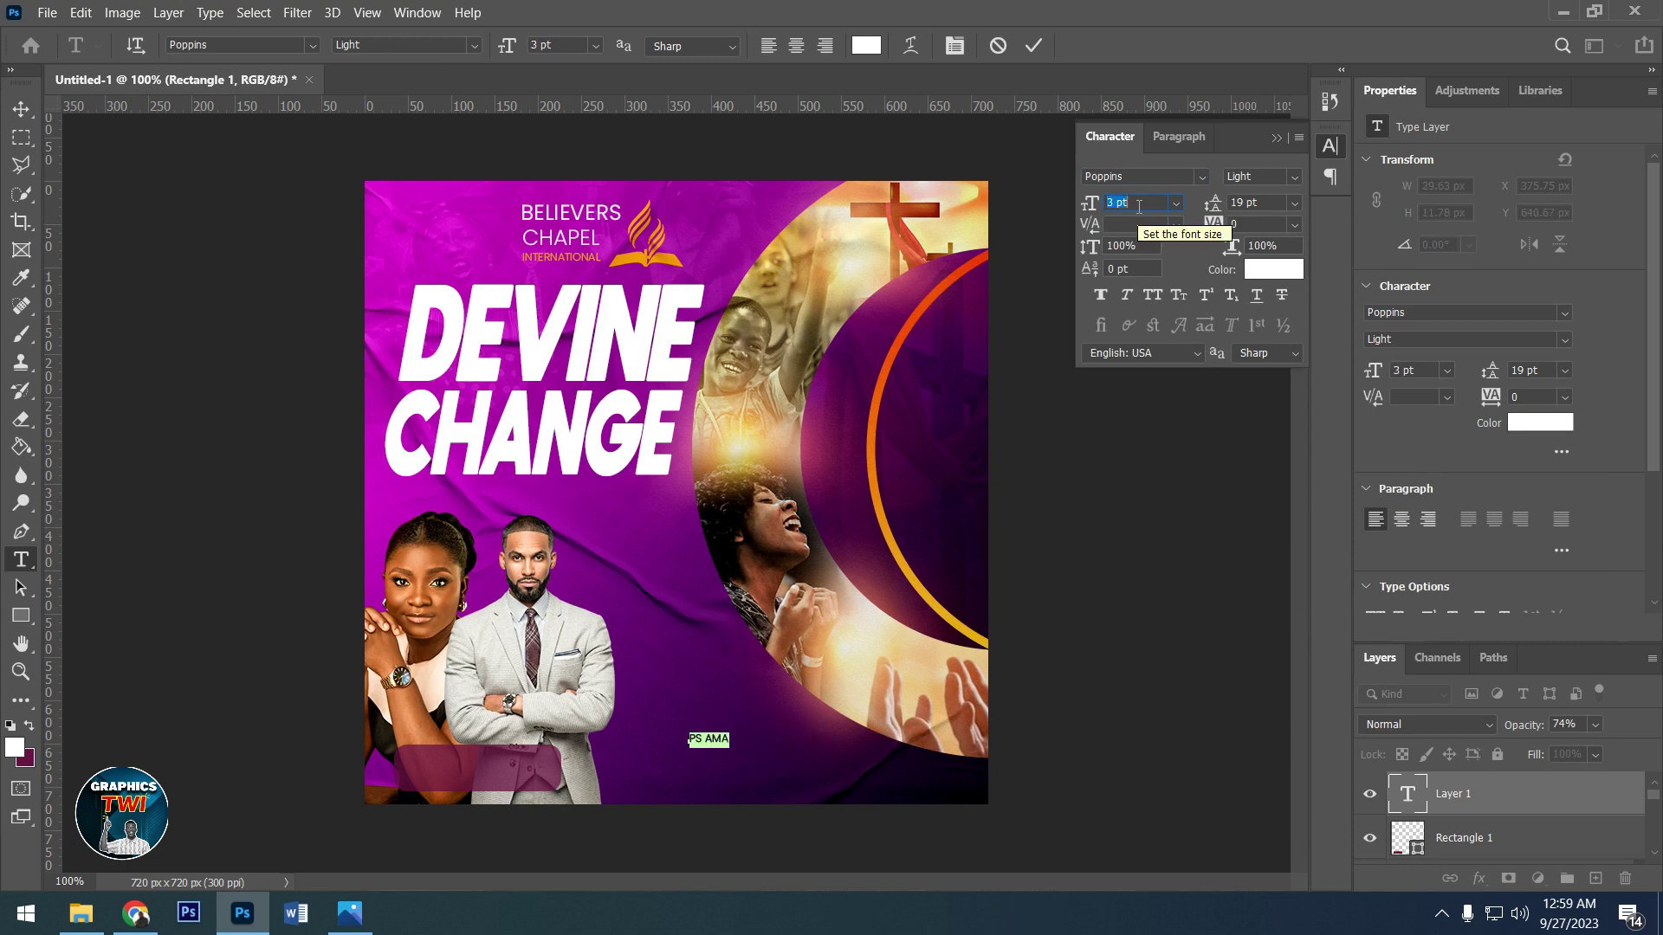
pyautogui.click(1033, 45)
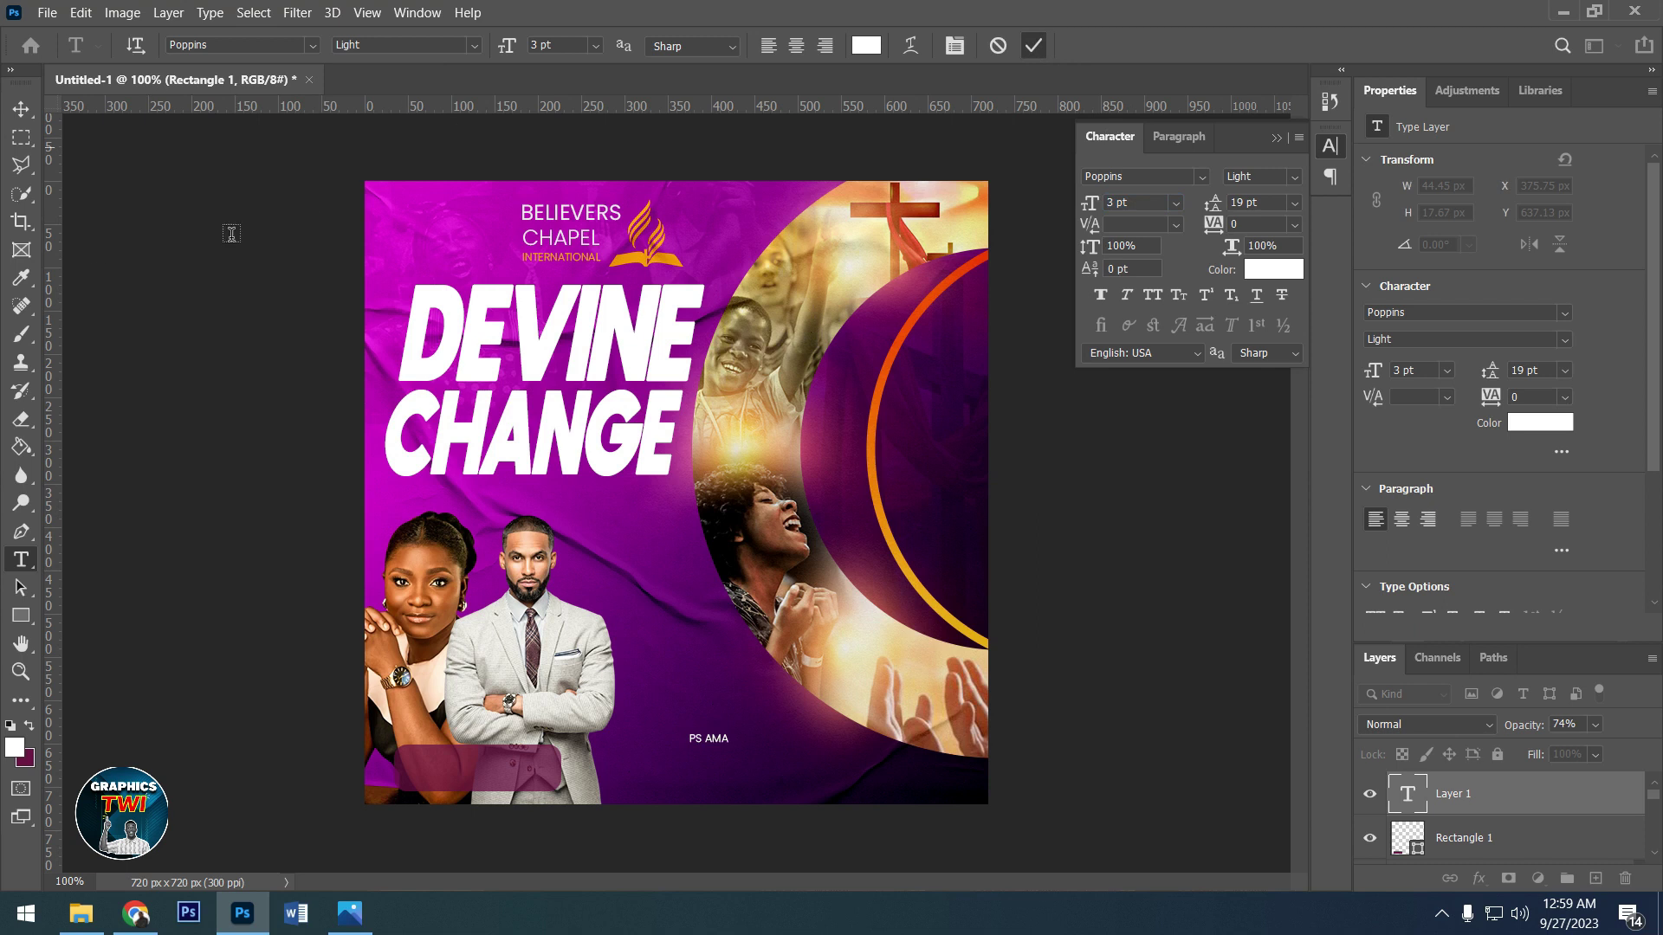
# - Move PS AMA onto the maroon bar and enlarge it to 4 pt
pyautogui.moveTo(726, 795); pyautogui.dragTo(443, 758)
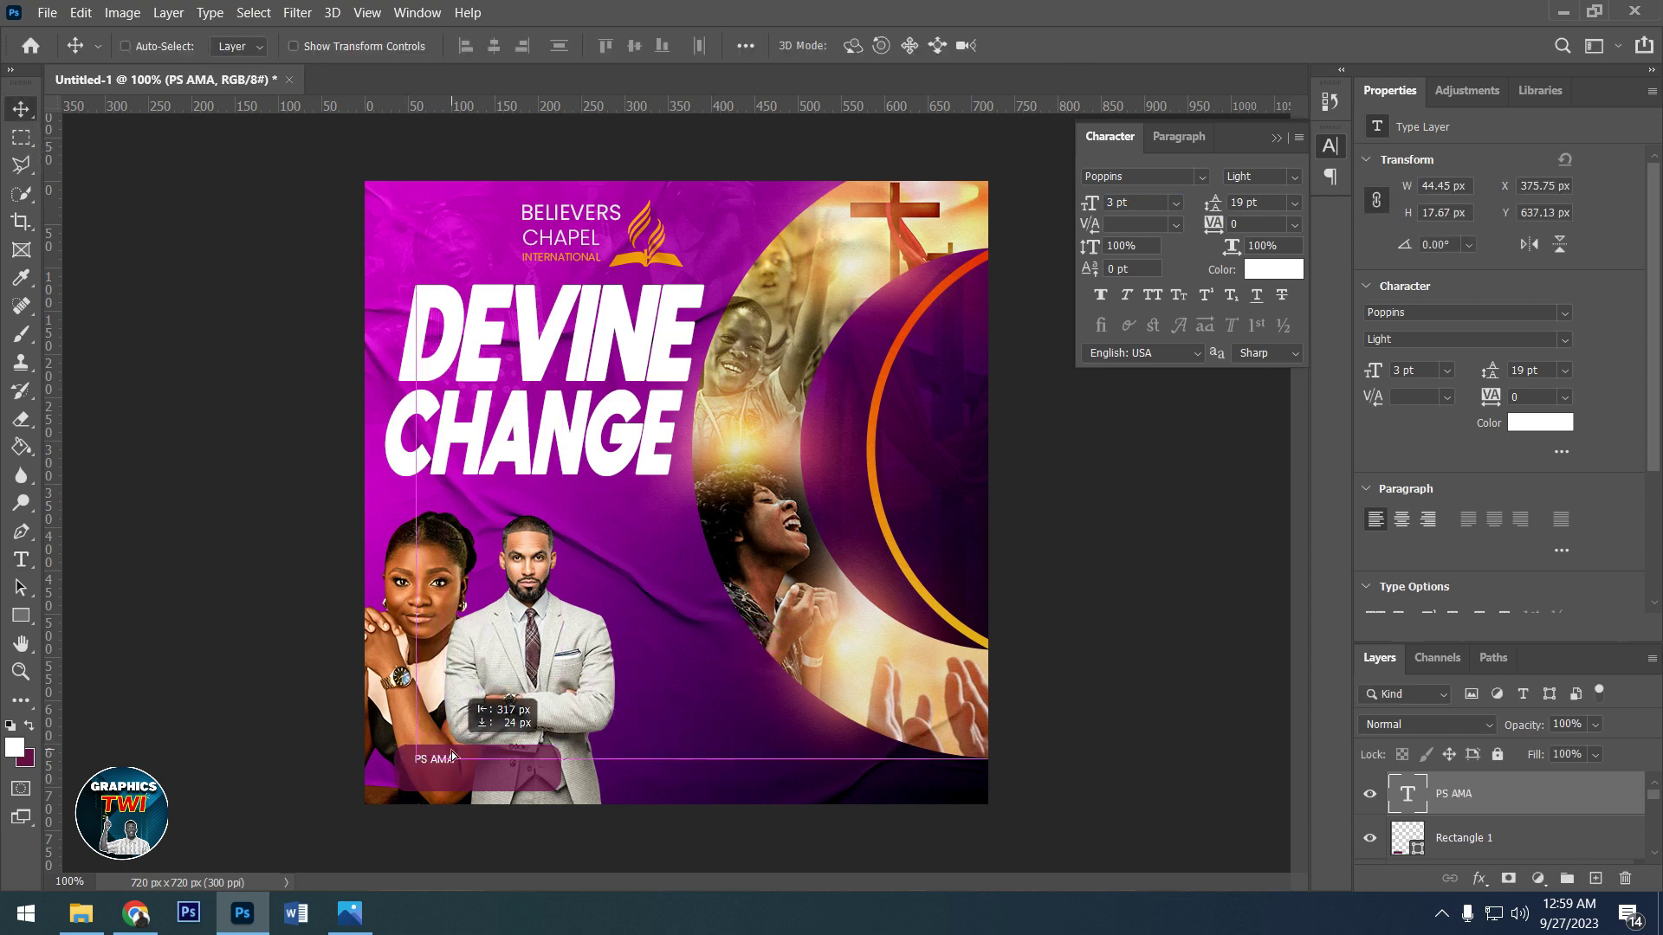
pyautogui.moveTo(443, 758); pyautogui.dragTo(452, 750)
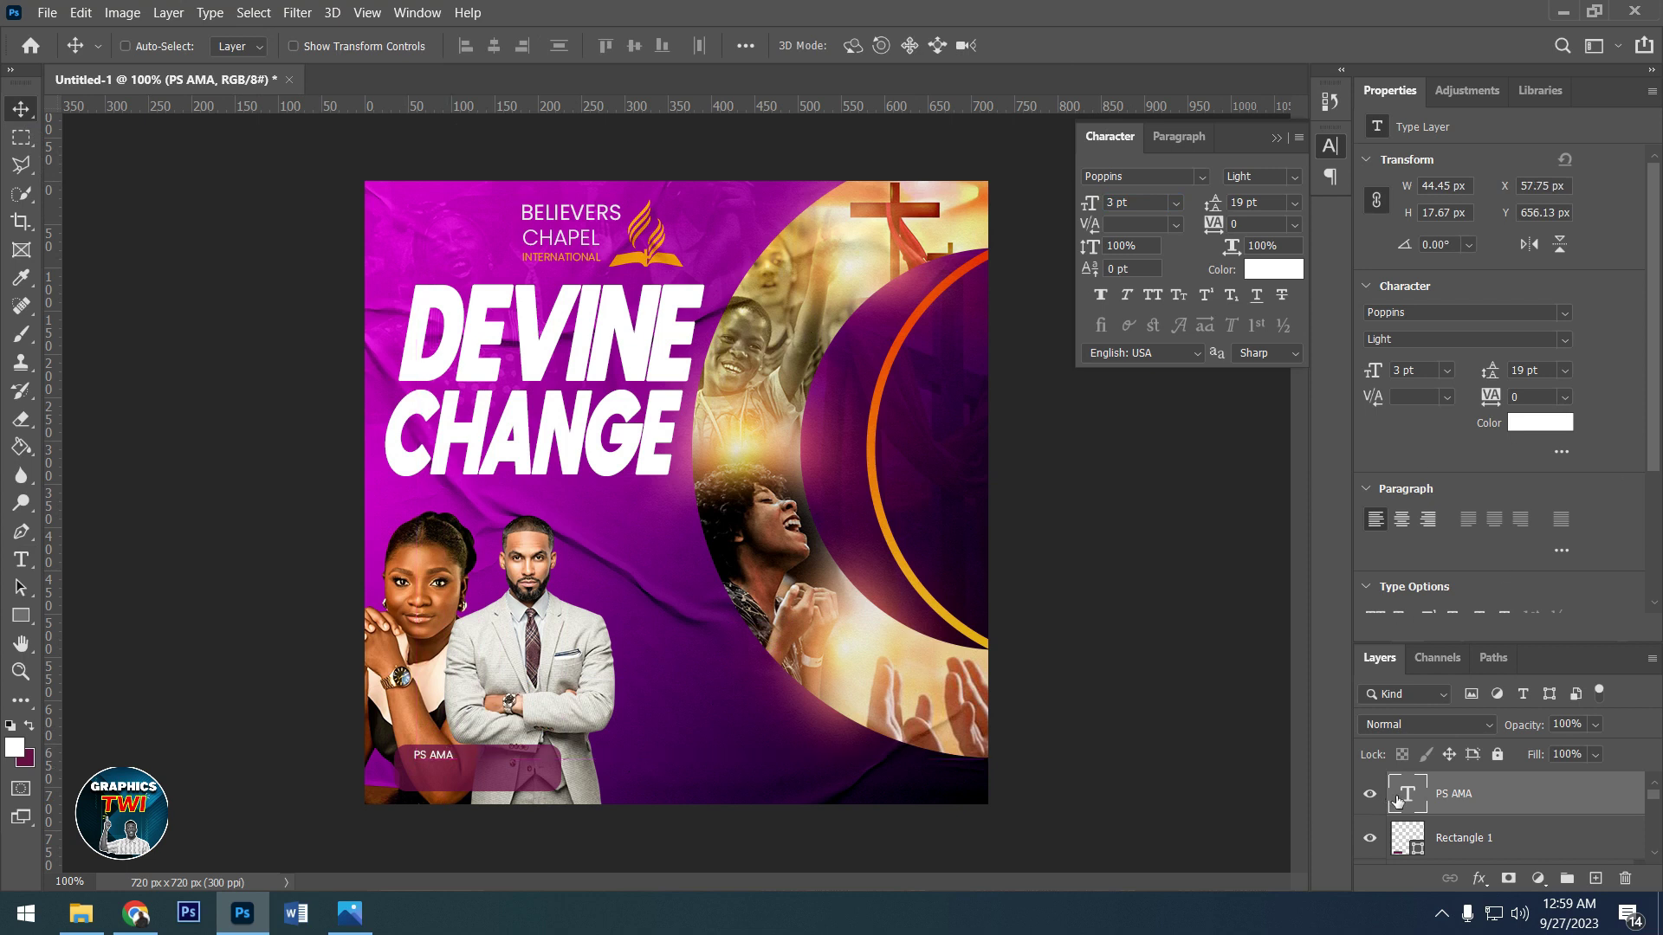
pyautogui.click(1135, 203)
pyautogui.press('Up')
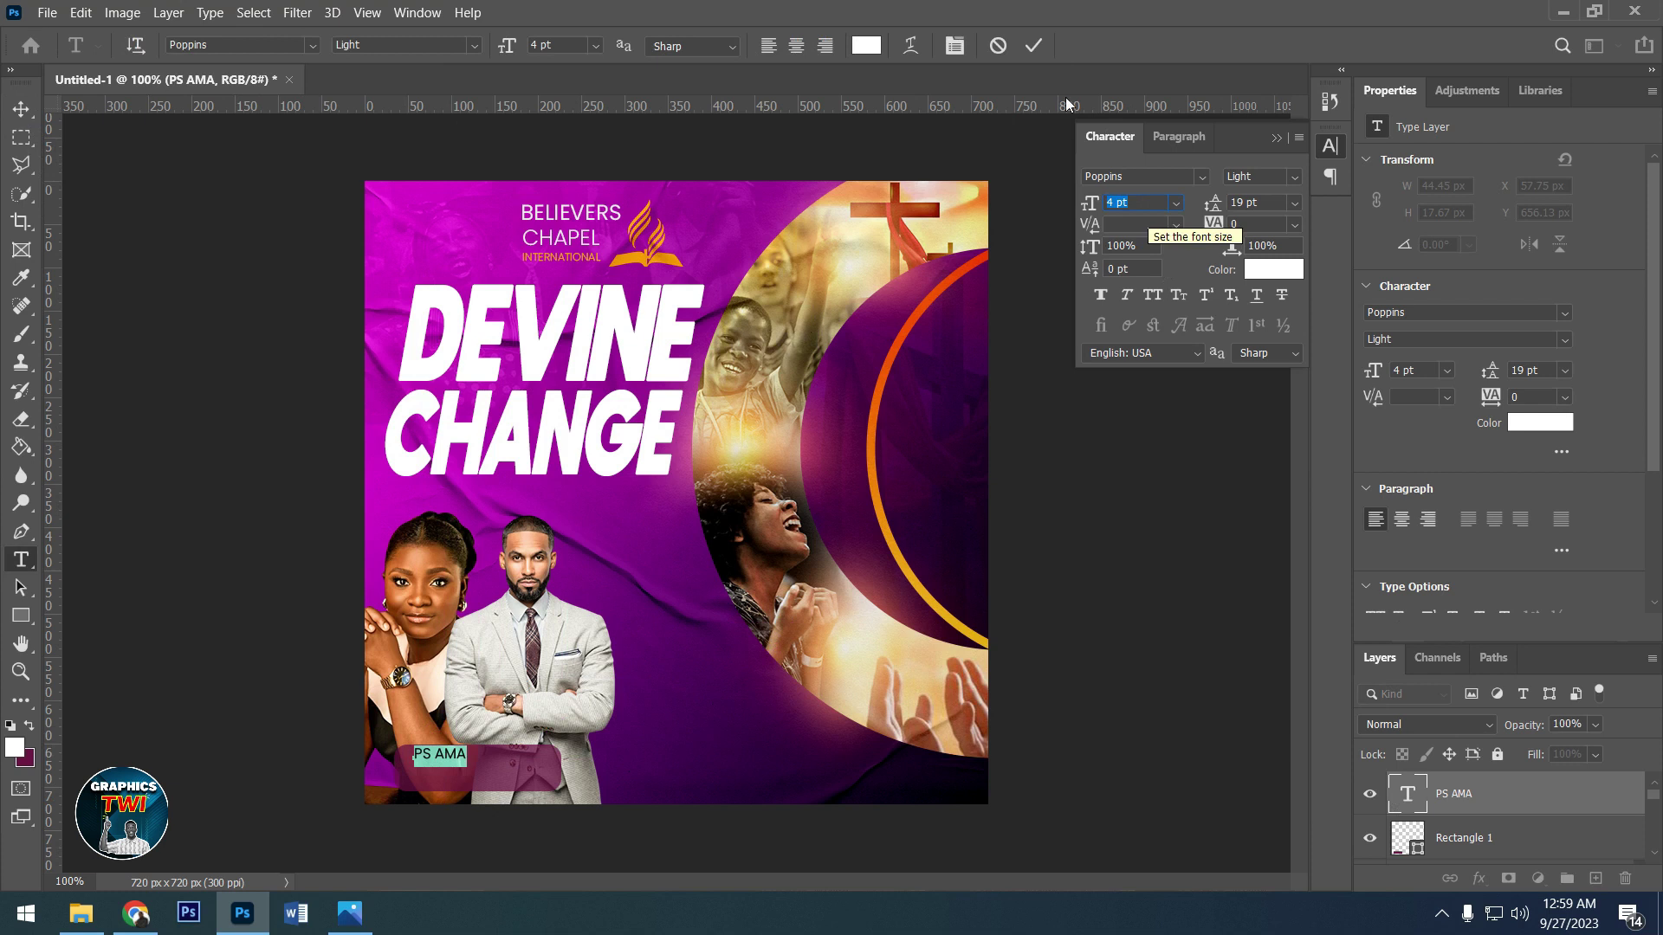
pyautogui.click(1034, 47)
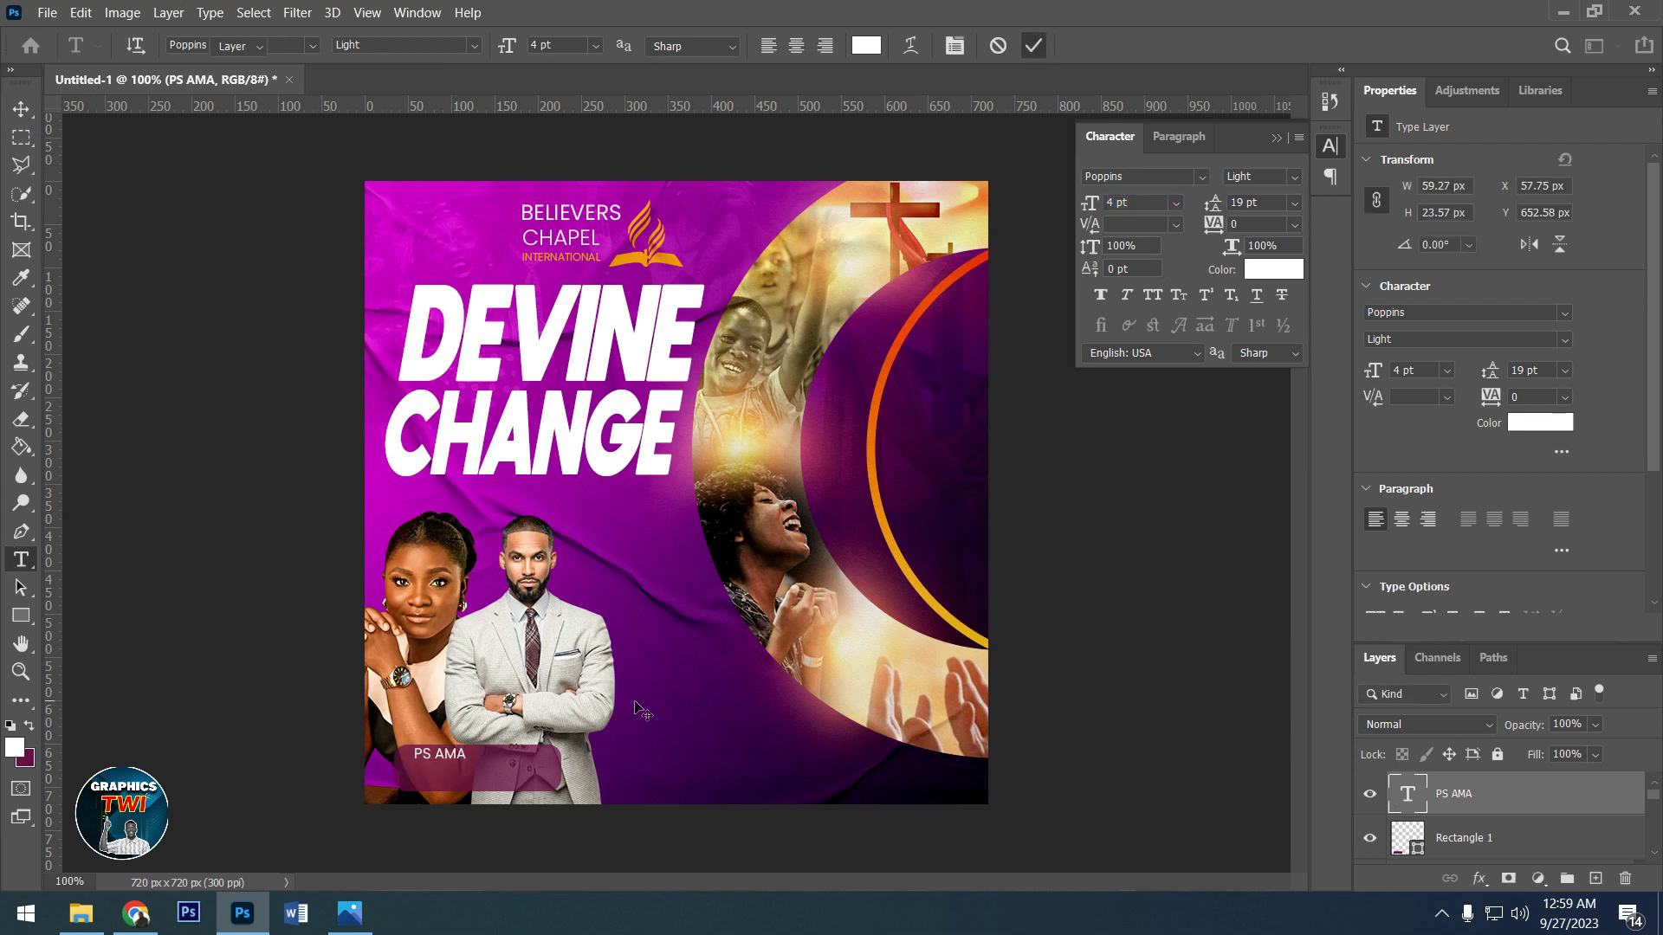
pyautogui.press('v')
pyautogui.press('Left')
pyautogui.press('Left')
pyautogui.press('Left')
pyautogui.press('Left')
pyautogui.press('Left')
pyautogui.press('Left')
pyautogui.press('Down')
pyautogui.press('Down')
pyautogui.press('Down')
# - Add a 'LYDIA' text layer in Sequel Sans Bold Head at 6 pt
pyautogui.press('t')
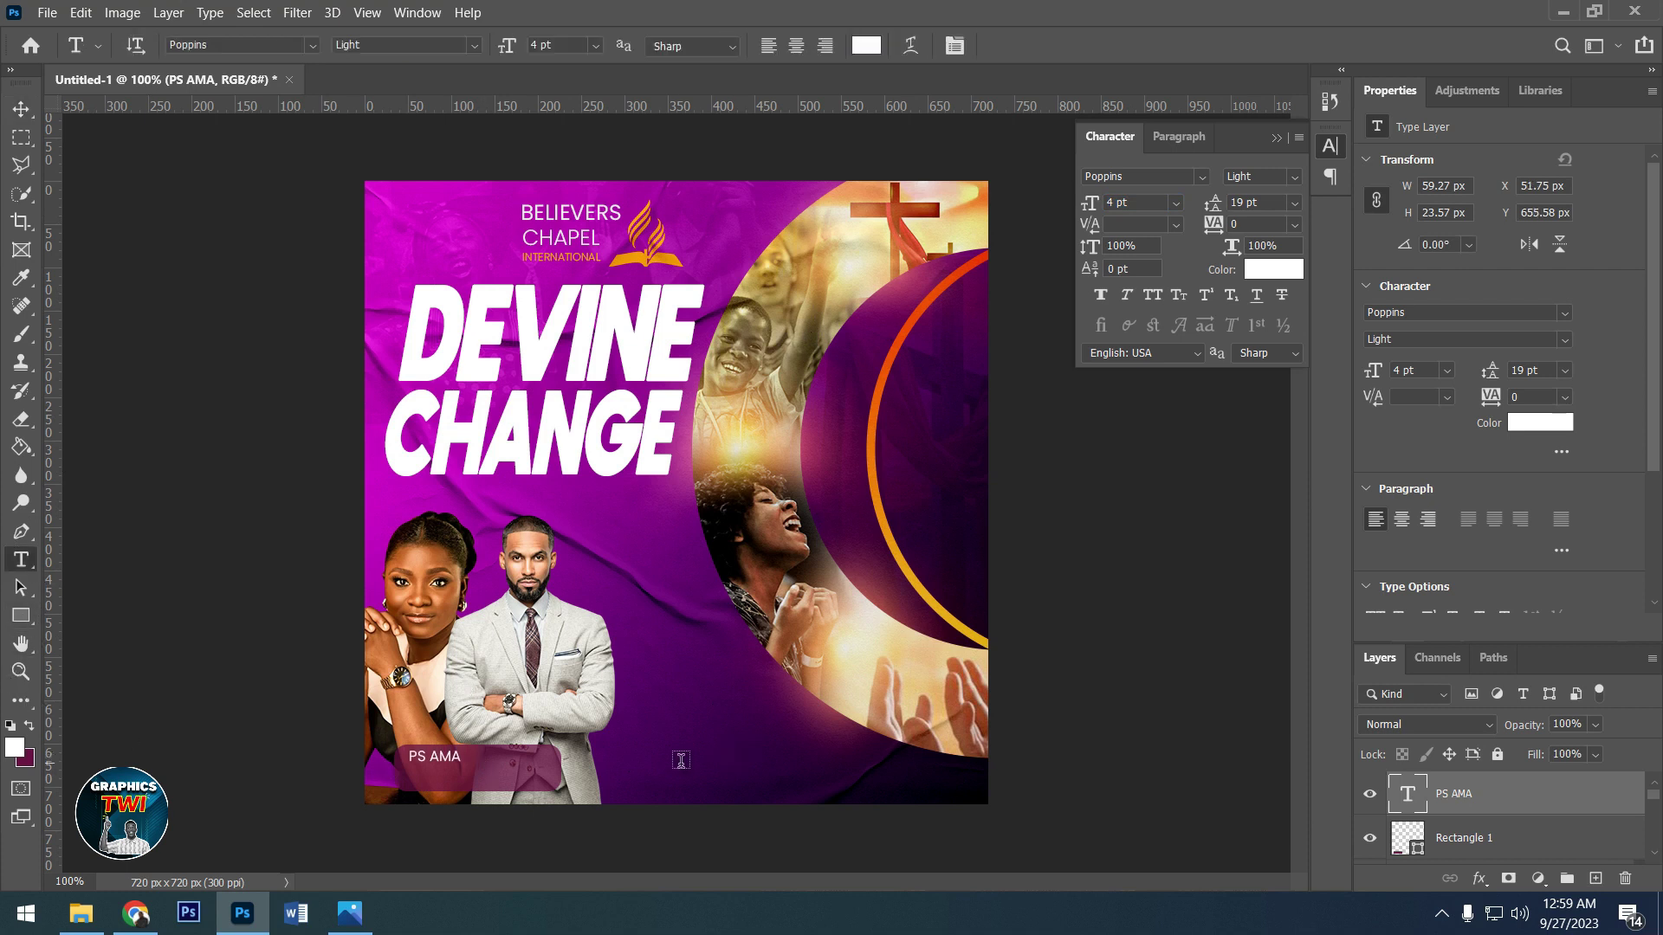
pyautogui.click(676, 745)
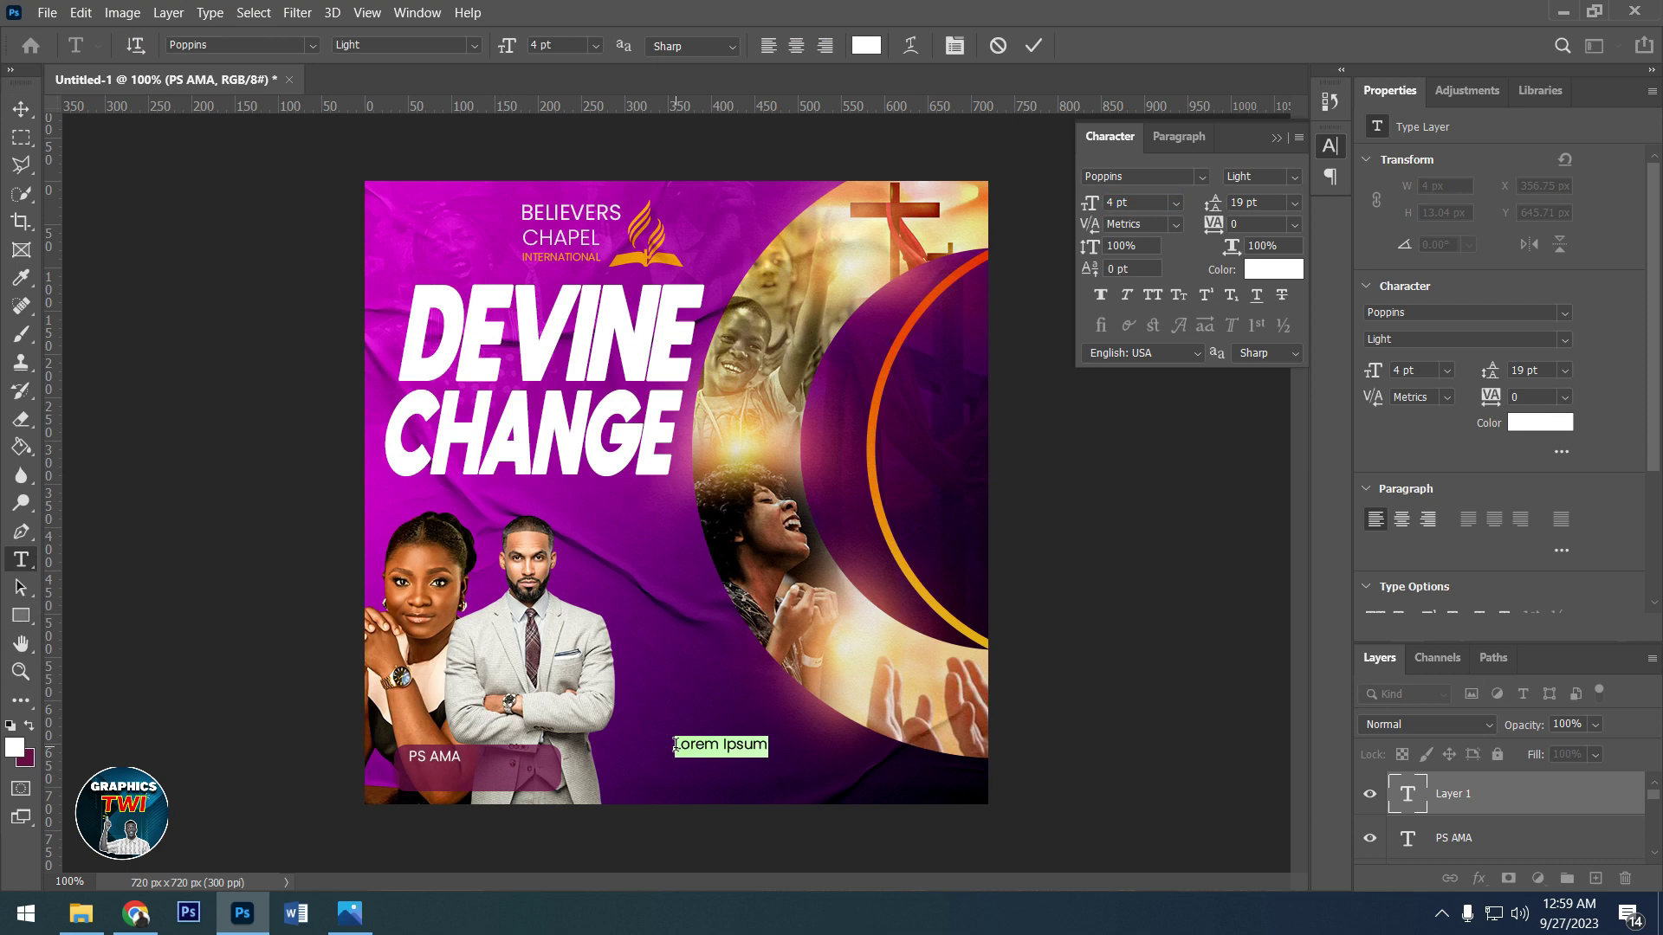
pyautogui.write('YDI')
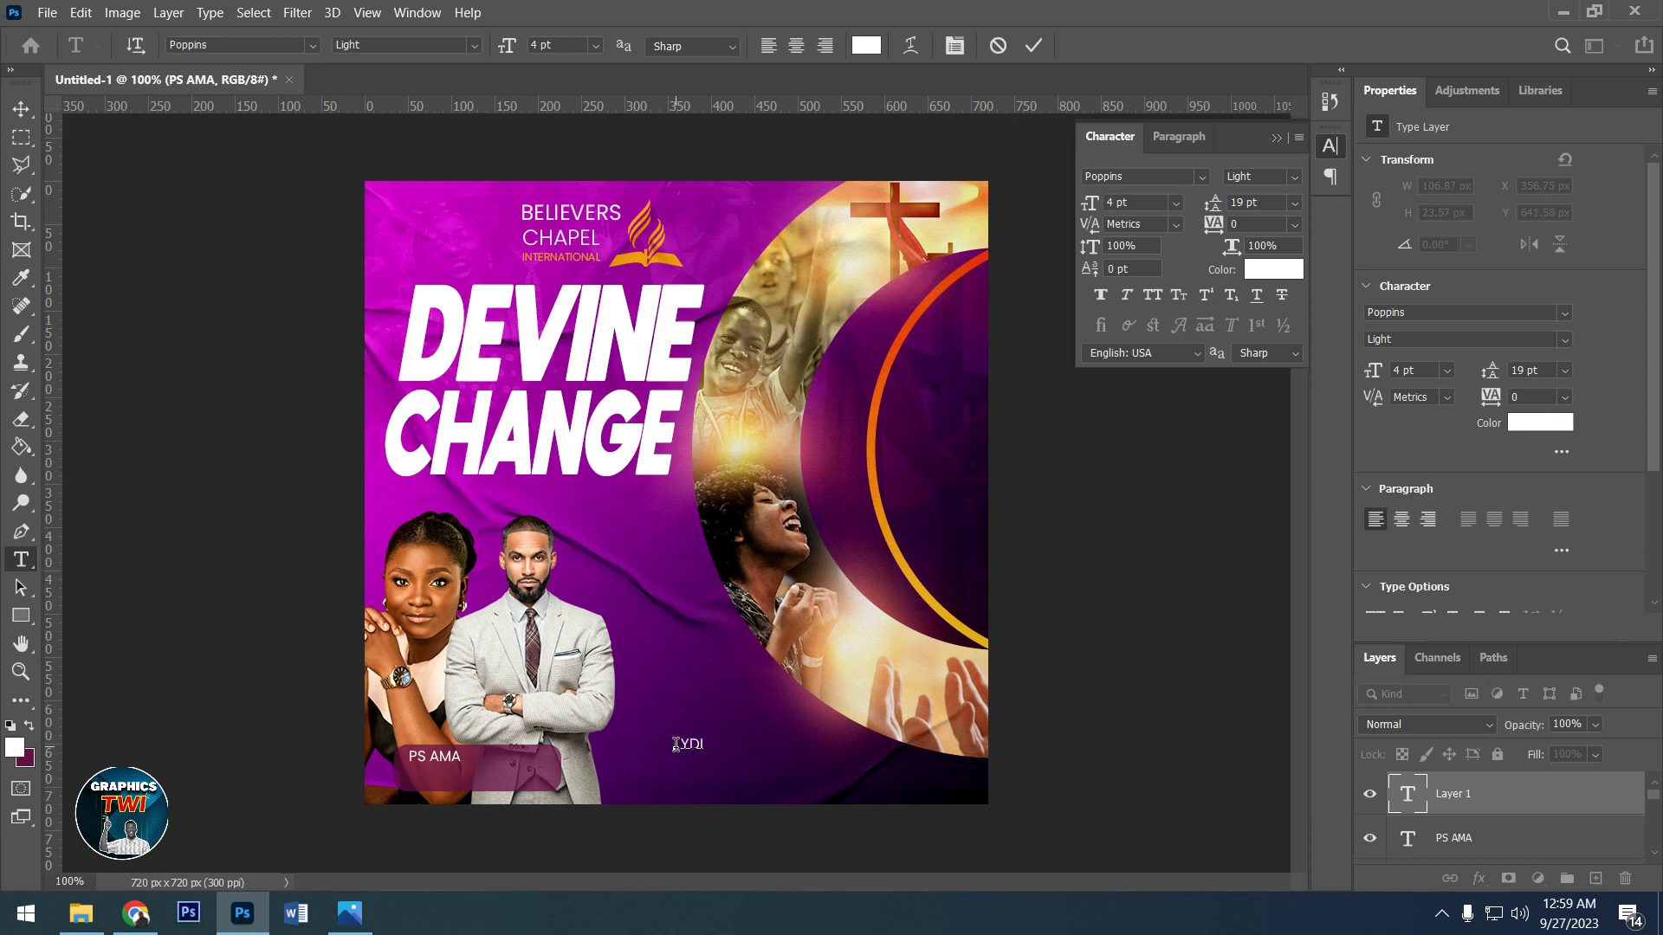
pyautogui.hotkey('ctrl', 'a')
pyautogui.write('sequel')
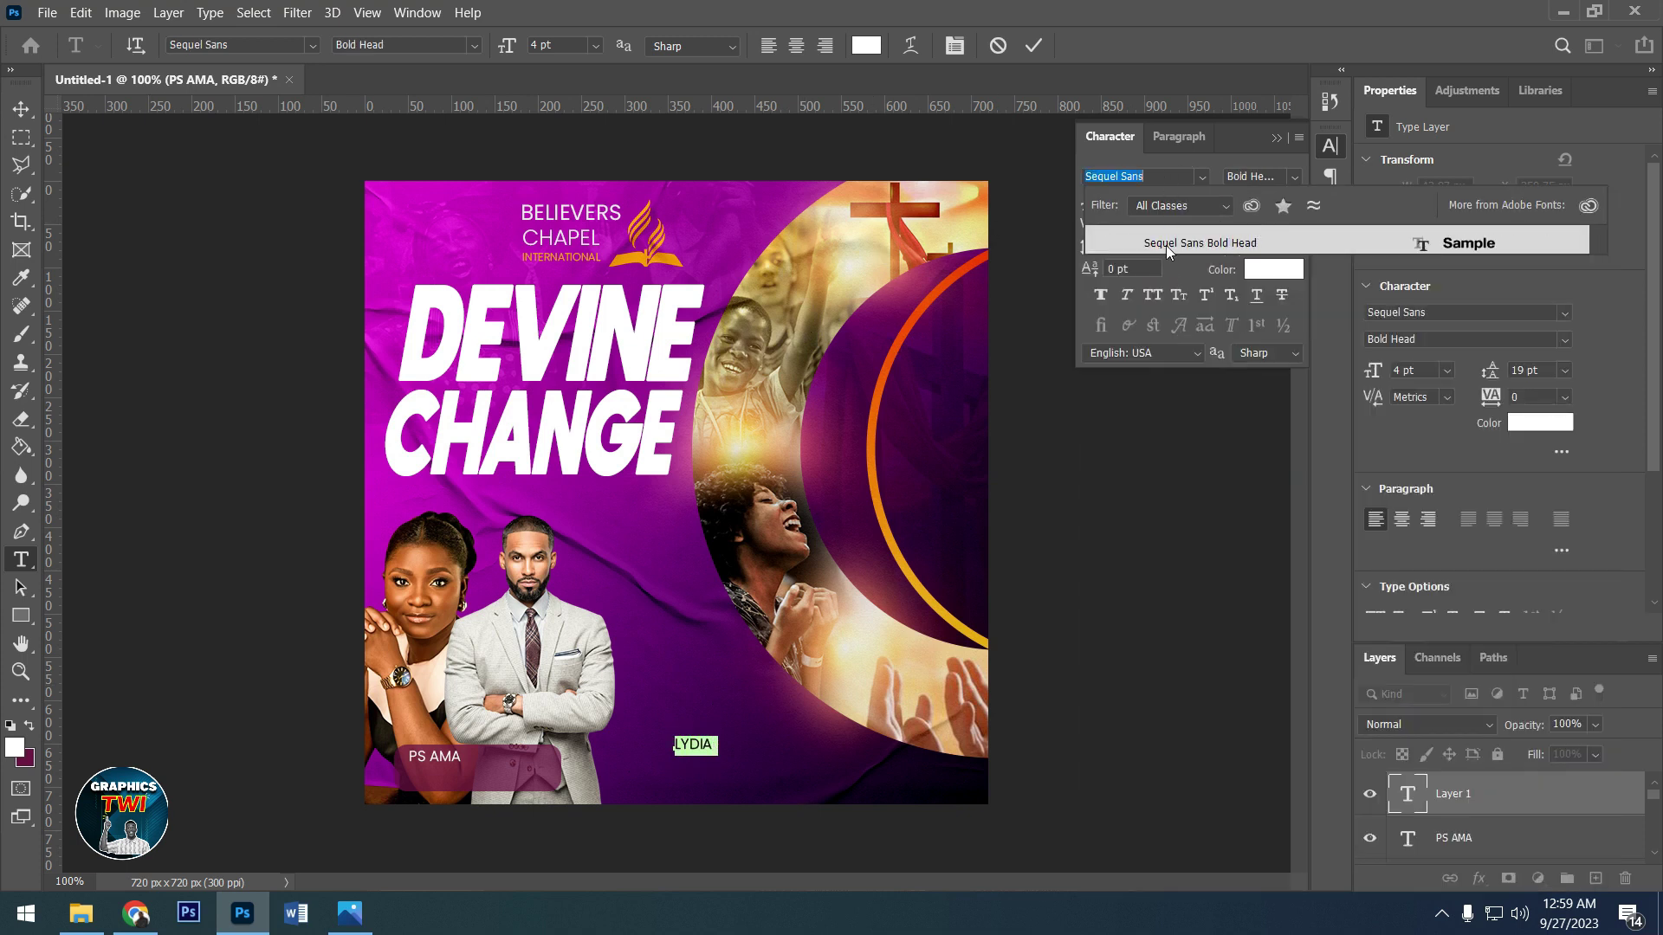
pyautogui.click(1166, 243)
pyautogui.click(1141, 202)
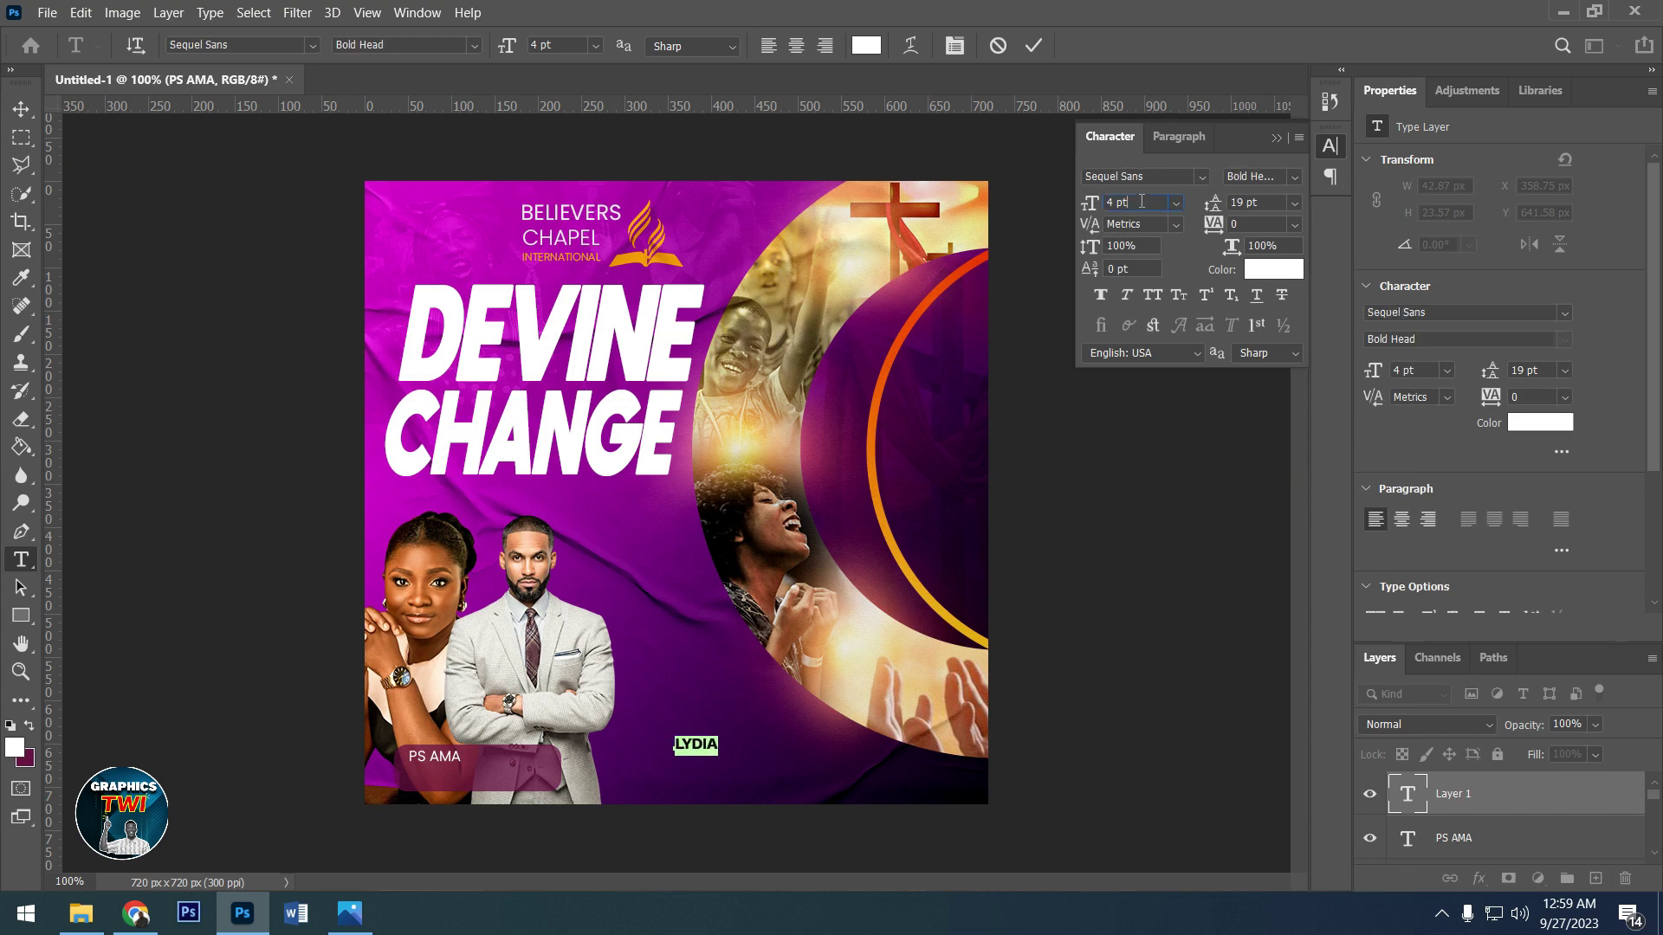
pyautogui.press('Up')
pyautogui.press('Up')
pyautogui.click(1034, 48)
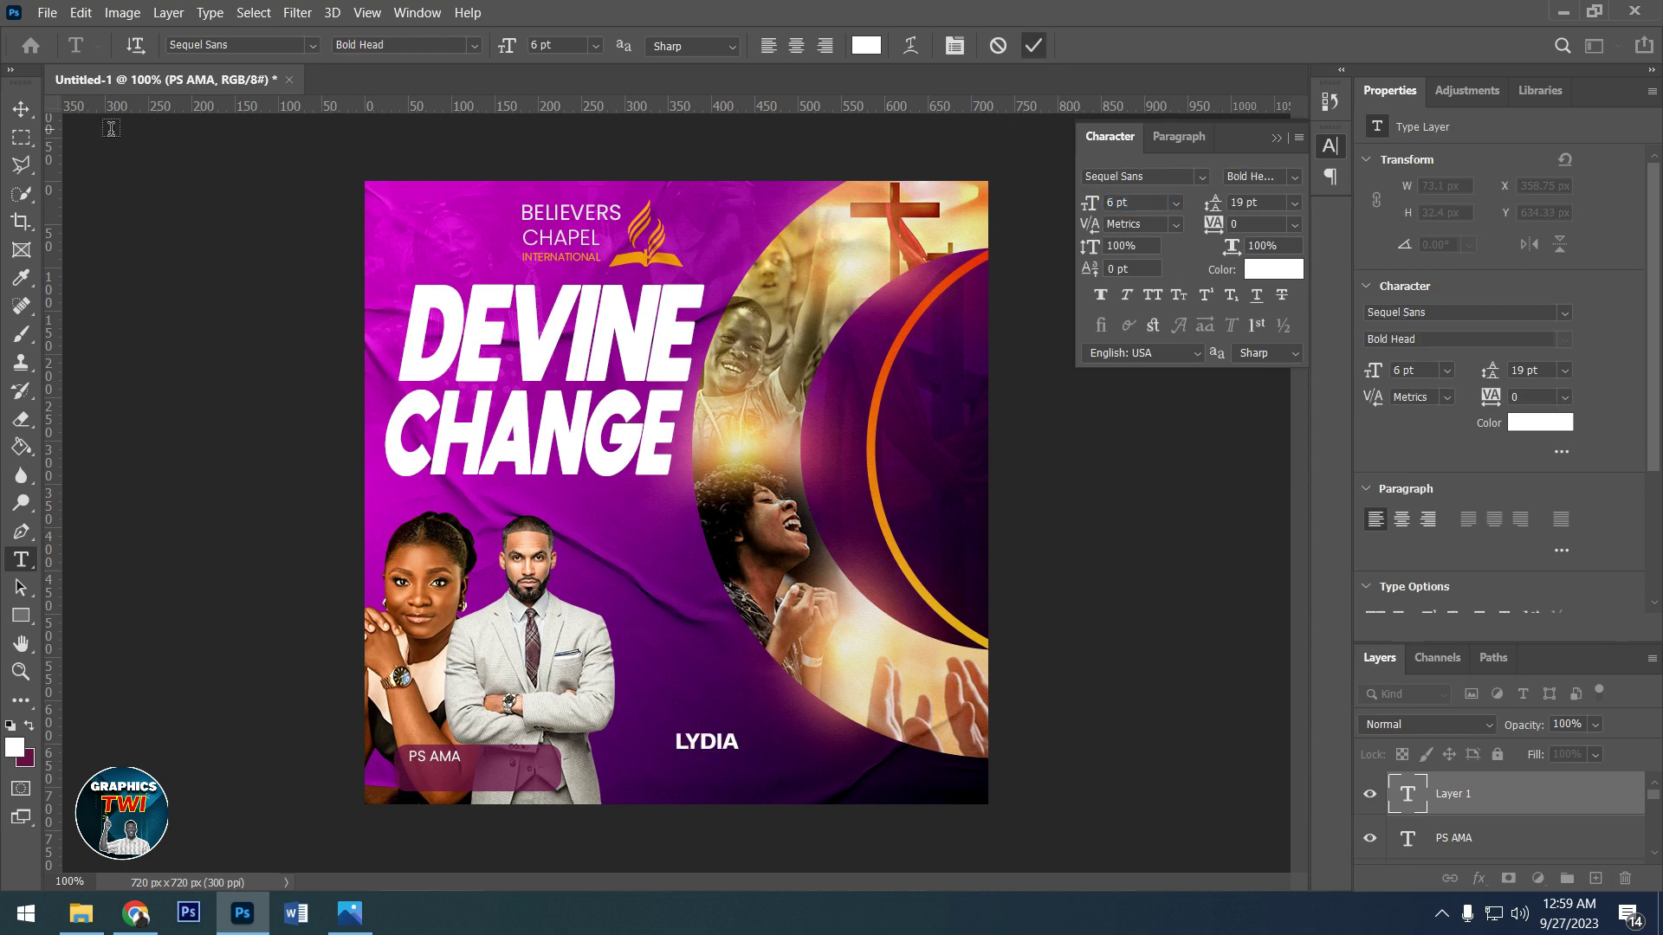
# - Move LYDIA beneath PS AMA on the label
pyautogui.click(21, 108)
pyautogui.moveTo(732, 750)
pyautogui.mouseDown()
pyautogui.moveTo(460, 793)
pyautogui.moveTo(473, 786)
pyautogui.mouseUp()
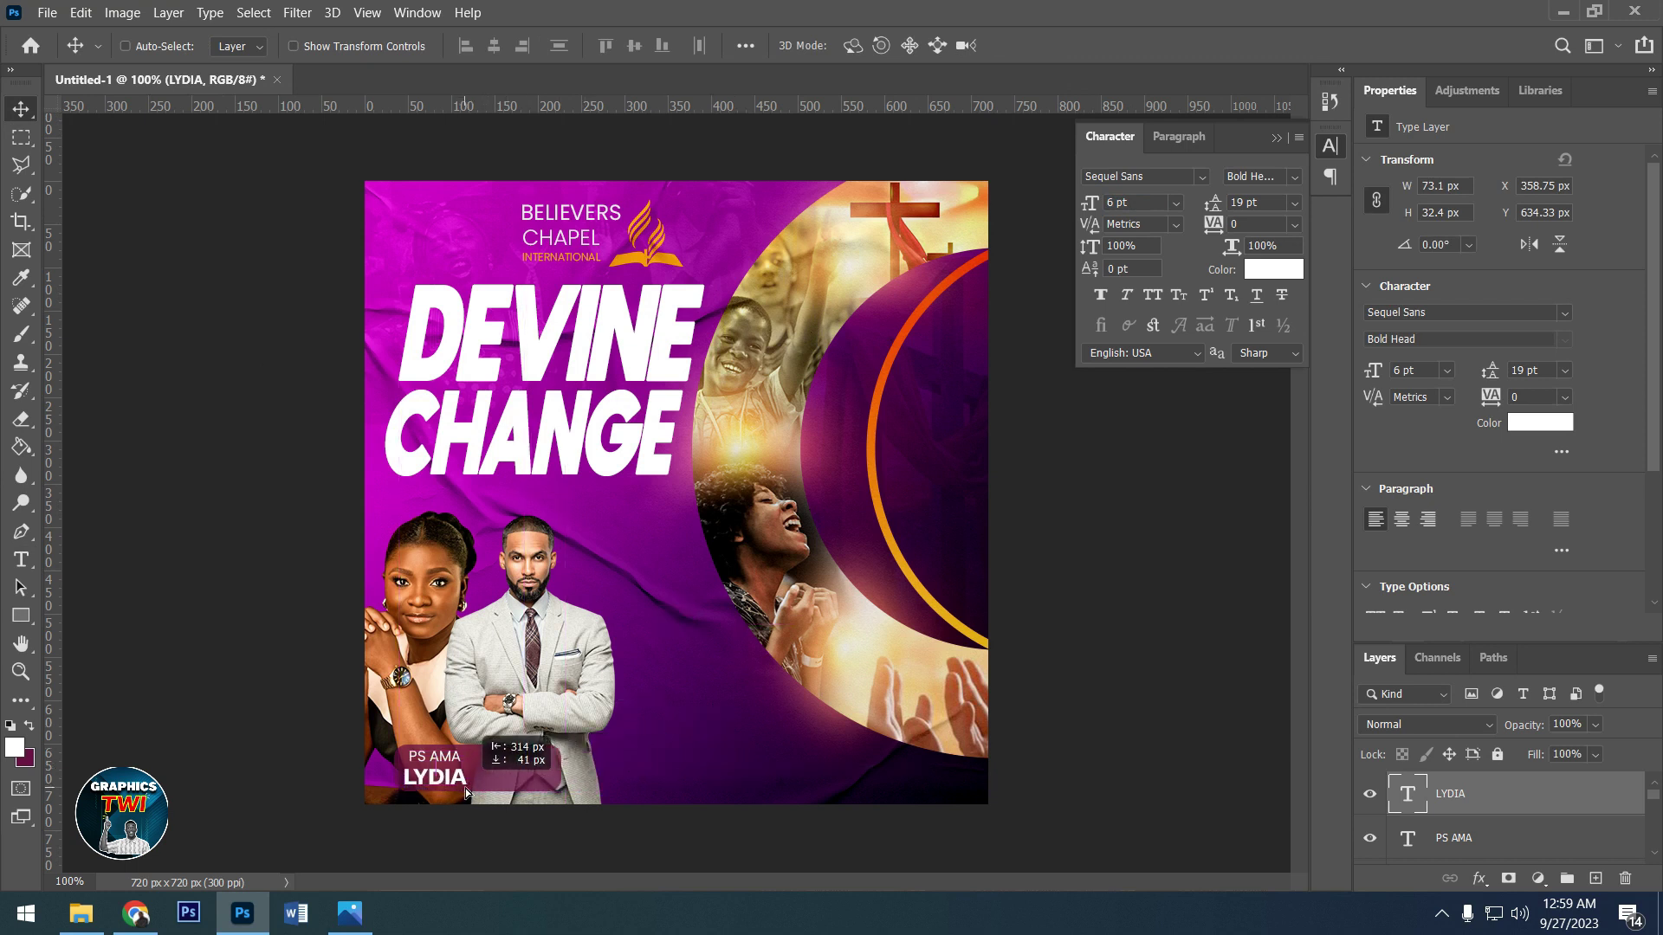
pyautogui.press('Up')
pyautogui.press('Up')
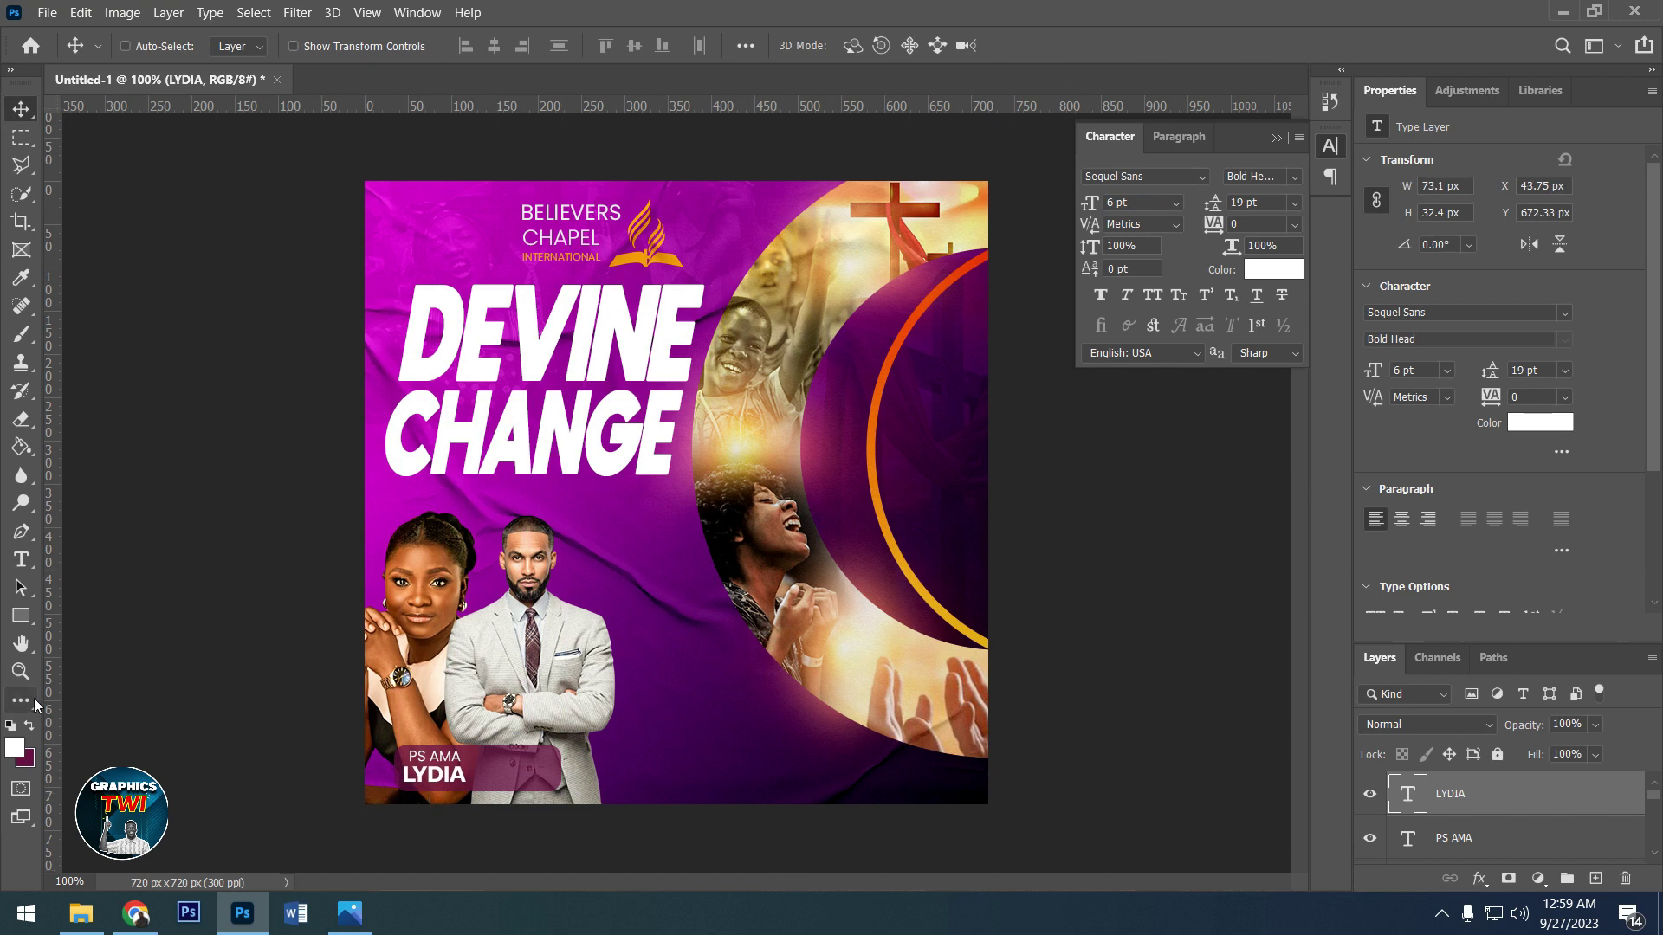
# - Draw a slanted line beside LYDIA with no fill, white stroke, 3 px wide
pyautogui.rightClick(32, 621)
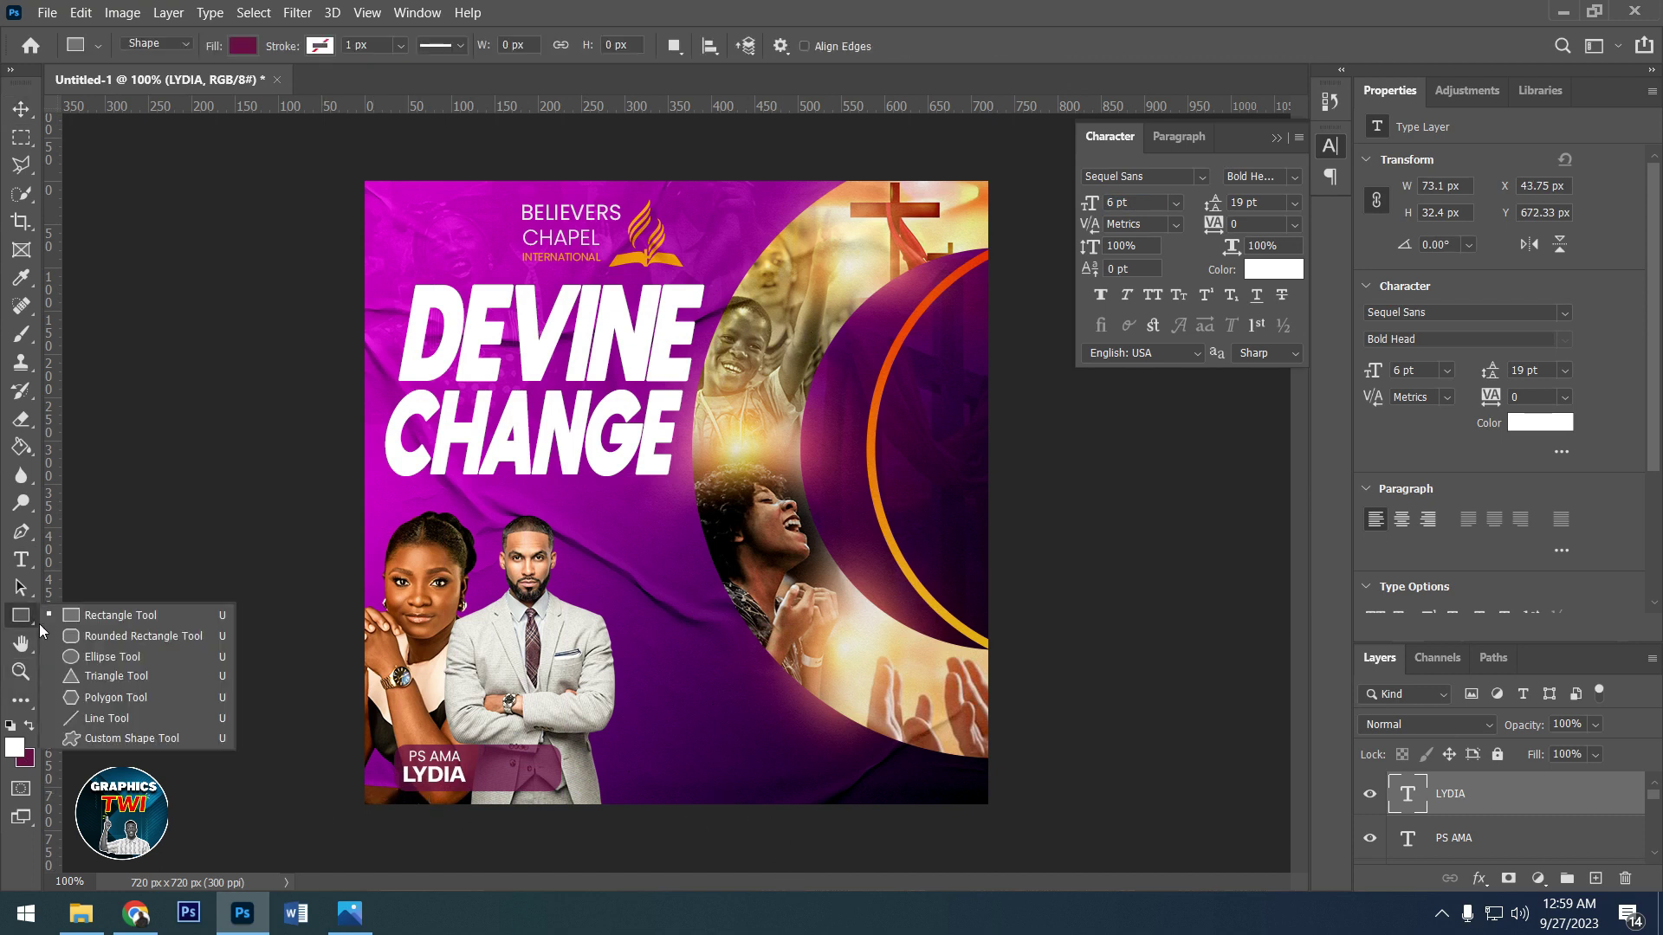
pyautogui.click(103, 720)
pyautogui.moveTo(483, 749); pyautogui.dragTo(470, 784)
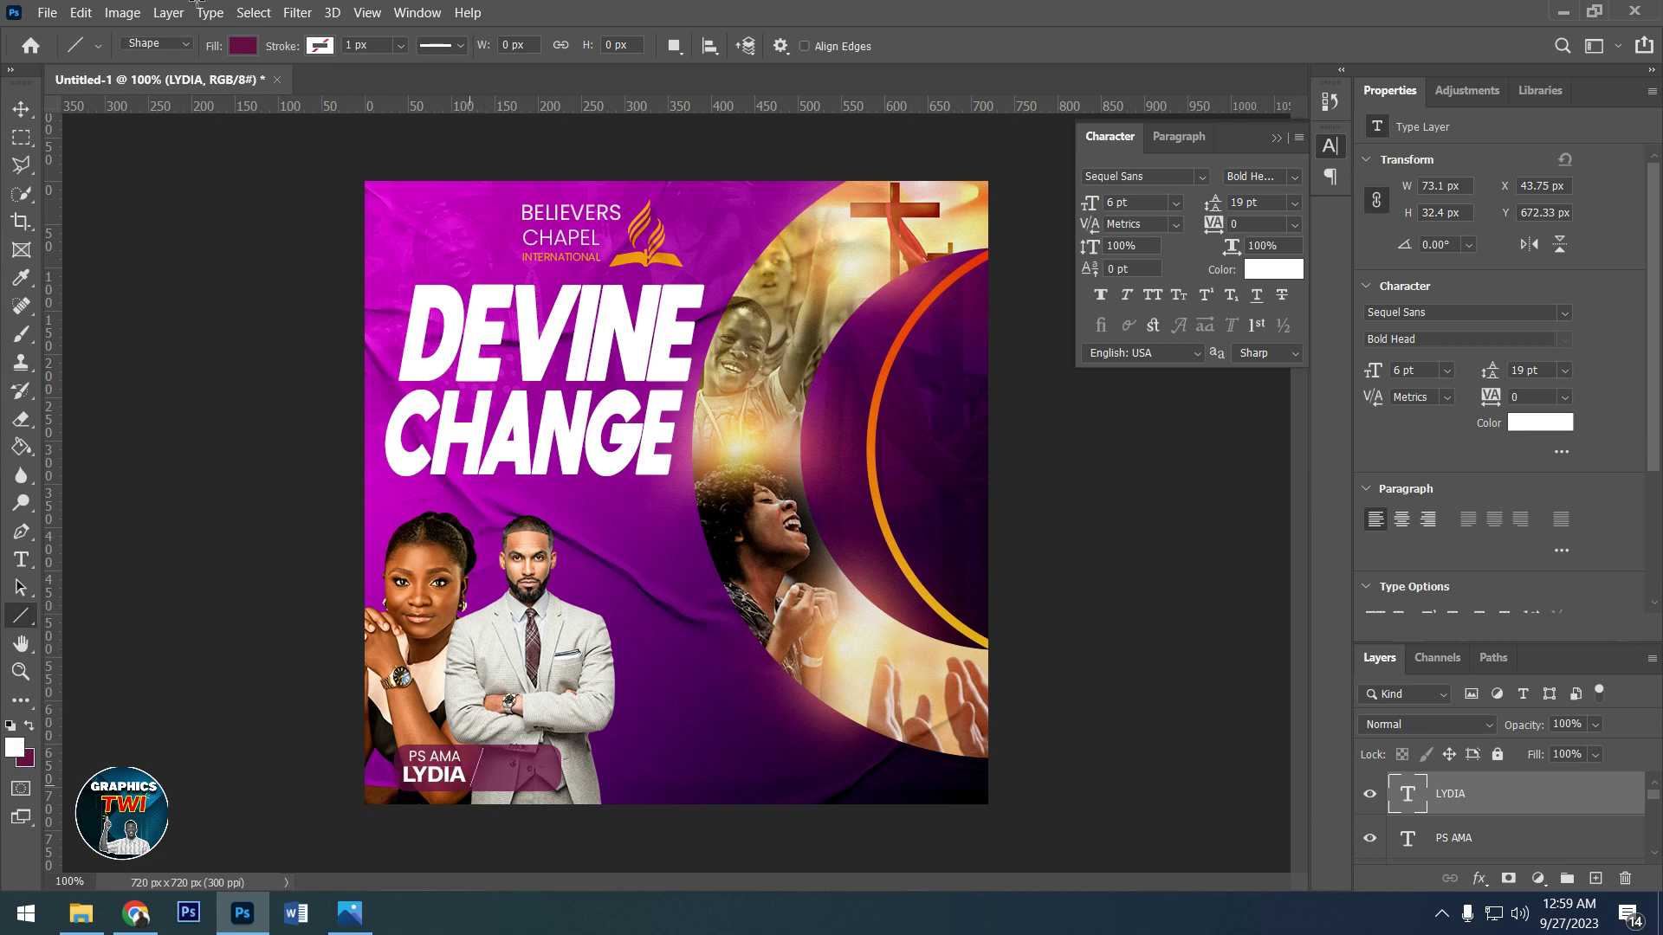
pyautogui.click(248, 51)
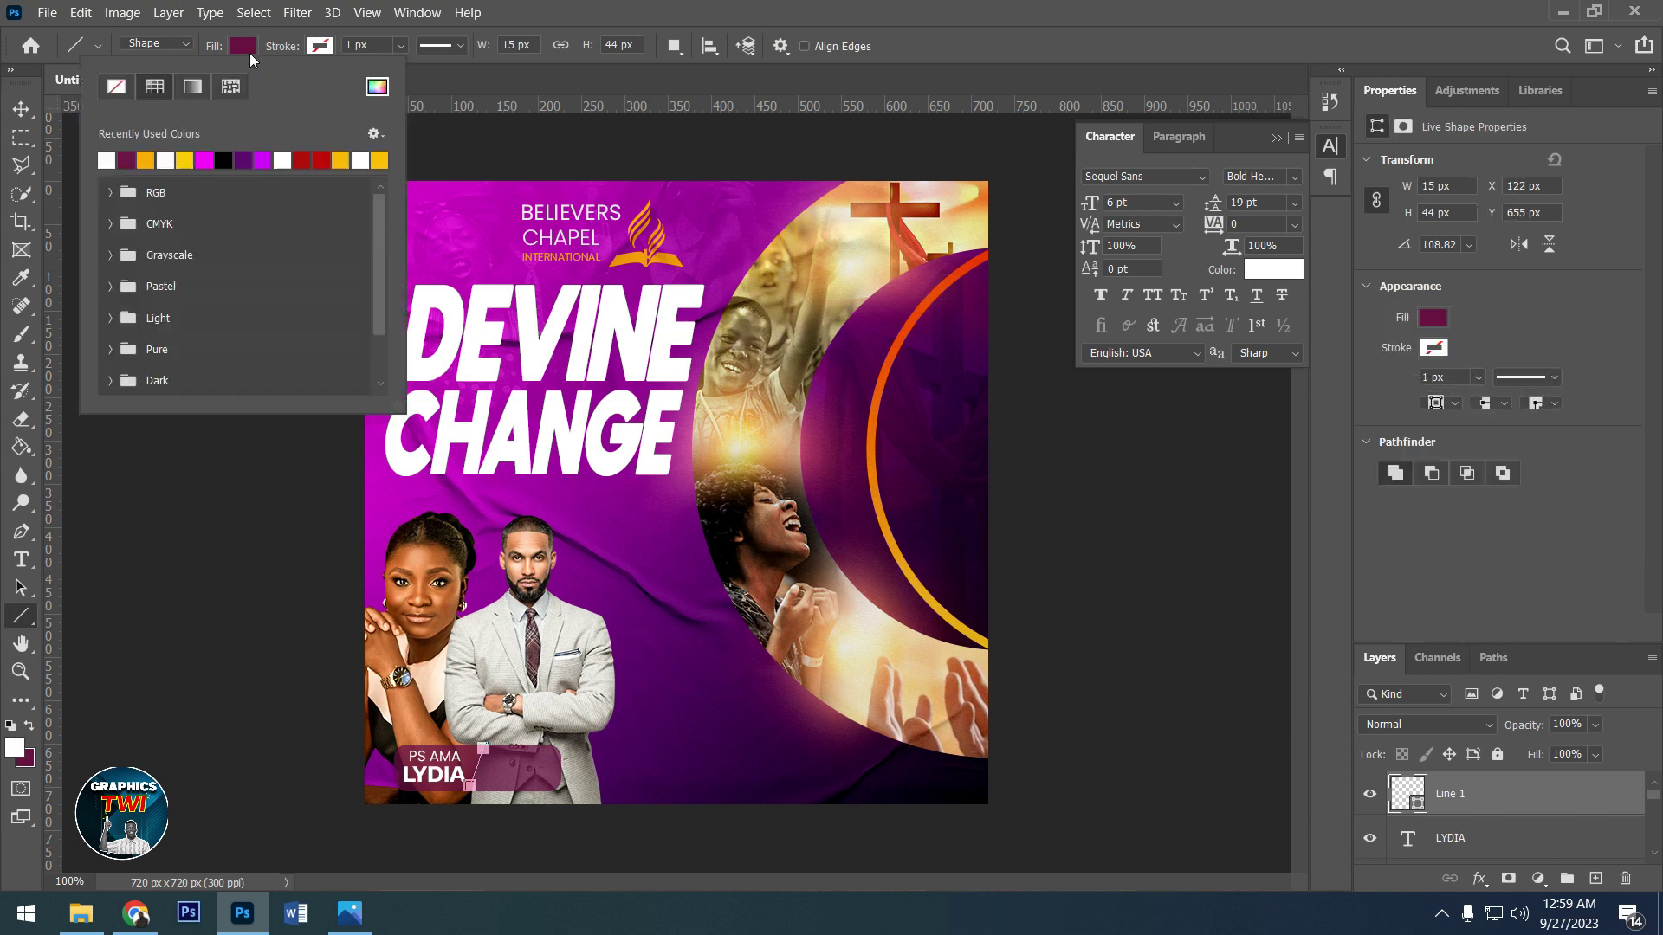
pyautogui.click(121, 87)
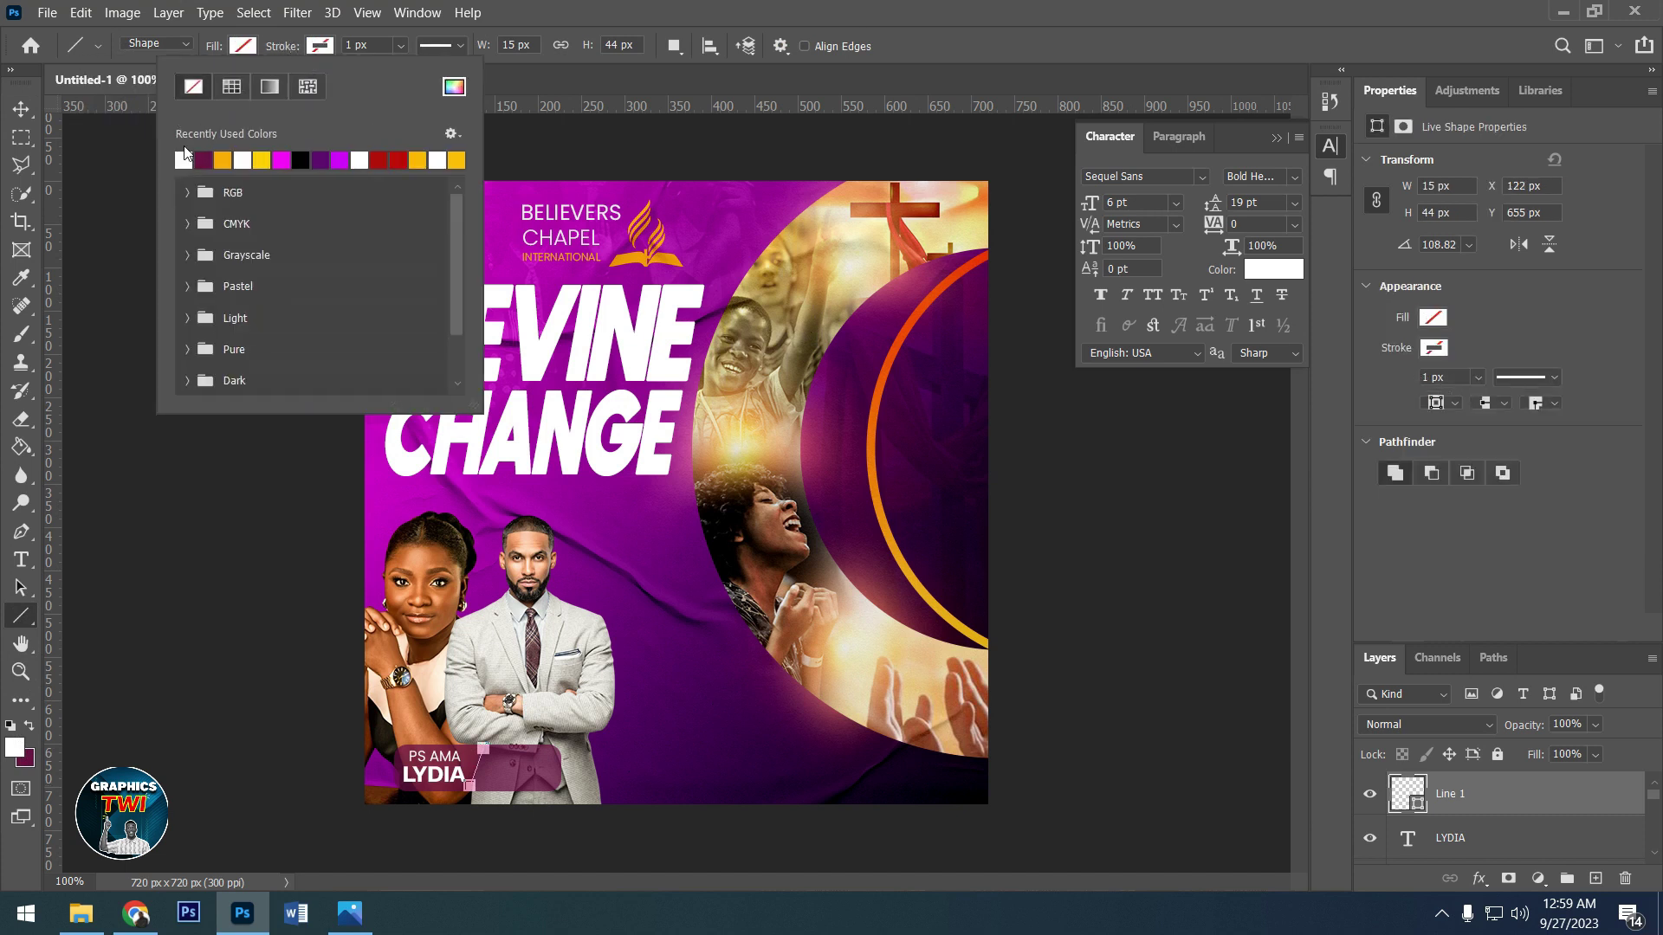
pyautogui.click(184, 159)
pyautogui.click(370, 45)
pyautogui.write('3')
pyautogui.press('Return')
pyautogui.click(21, 109)
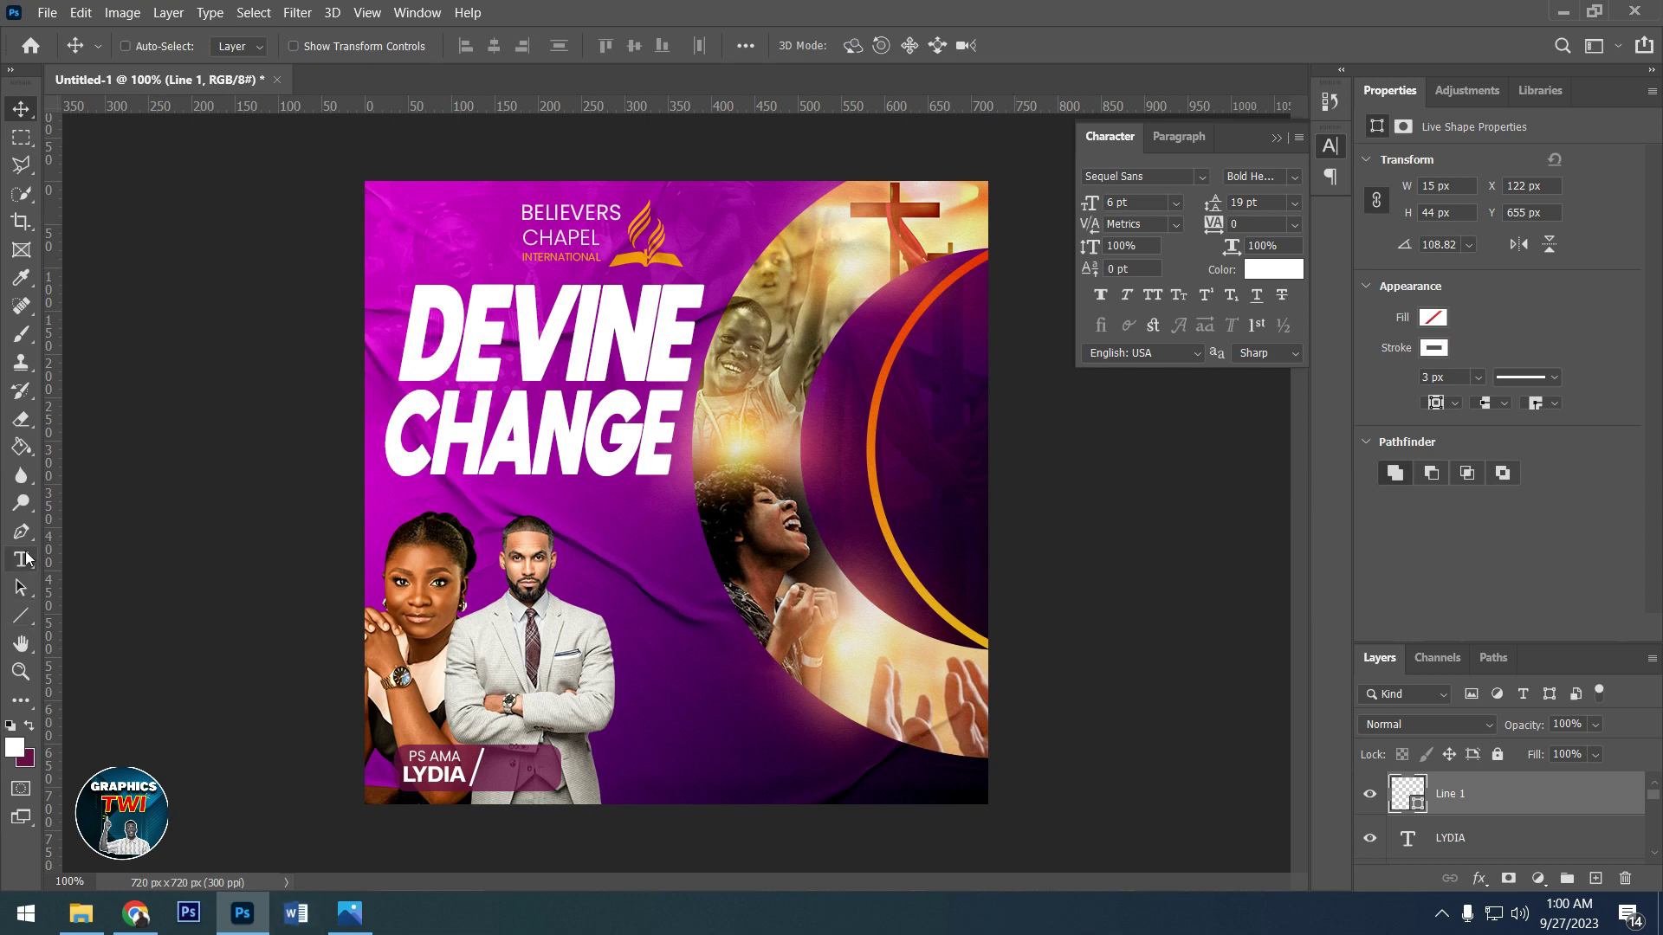
pyautogui.click(21, 559)
# - Add 'PS Osei' in Poppins Light 4 pt and move it right of the divider
pyautogui.click(700, 745)
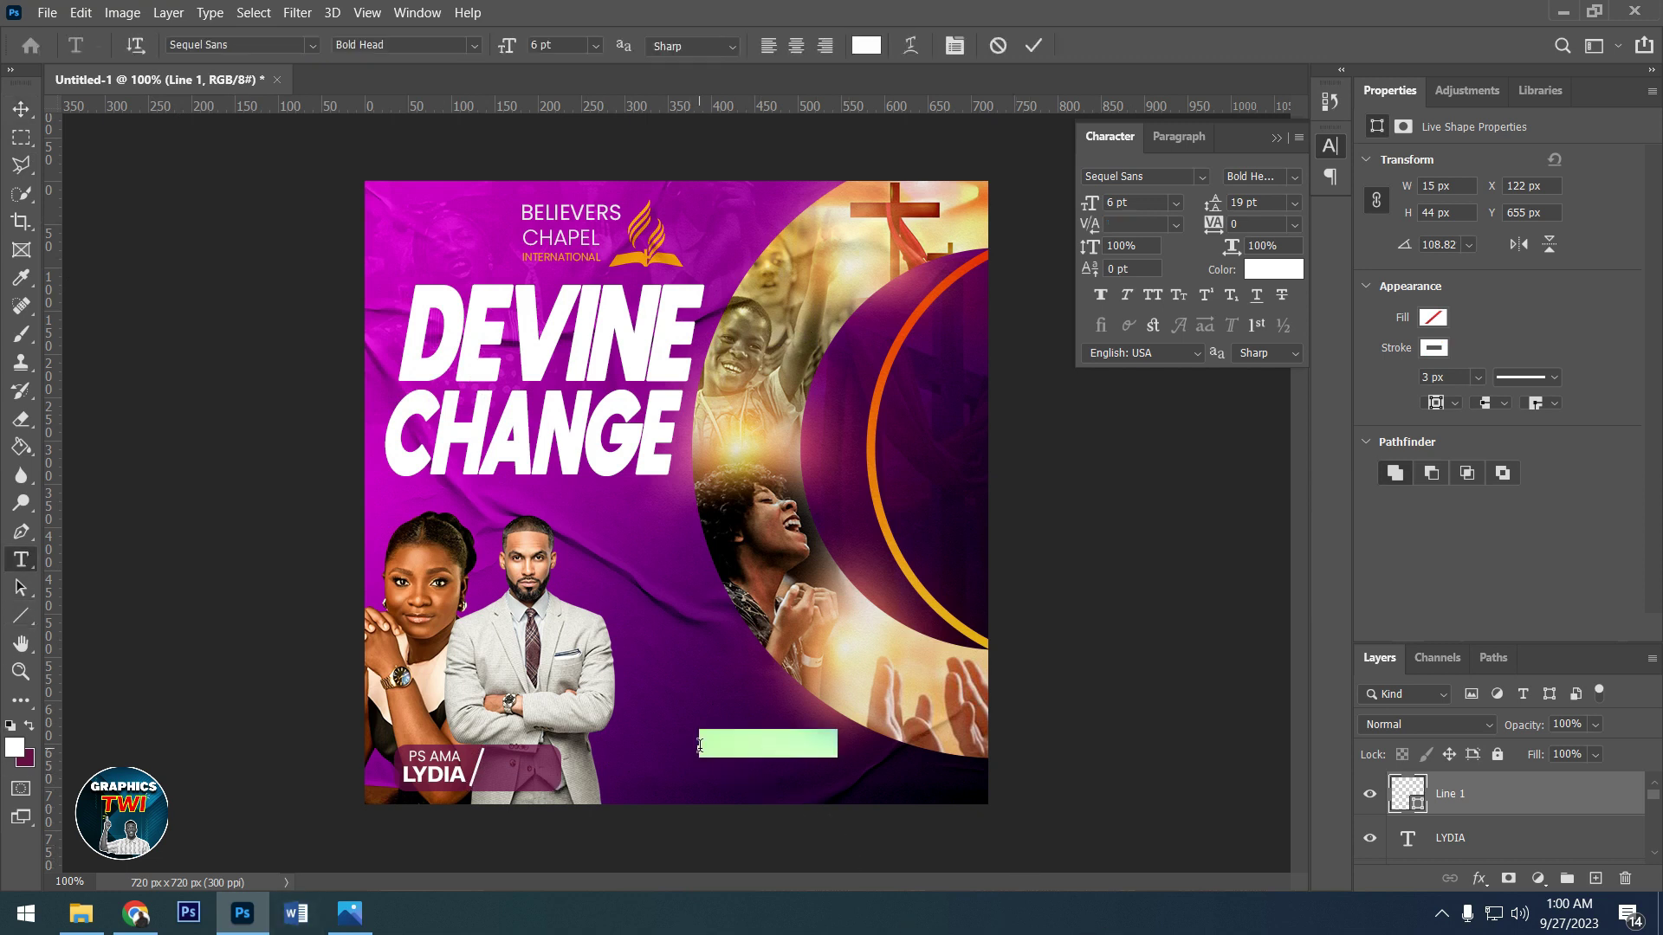
pyautogui.write('PS Osei')
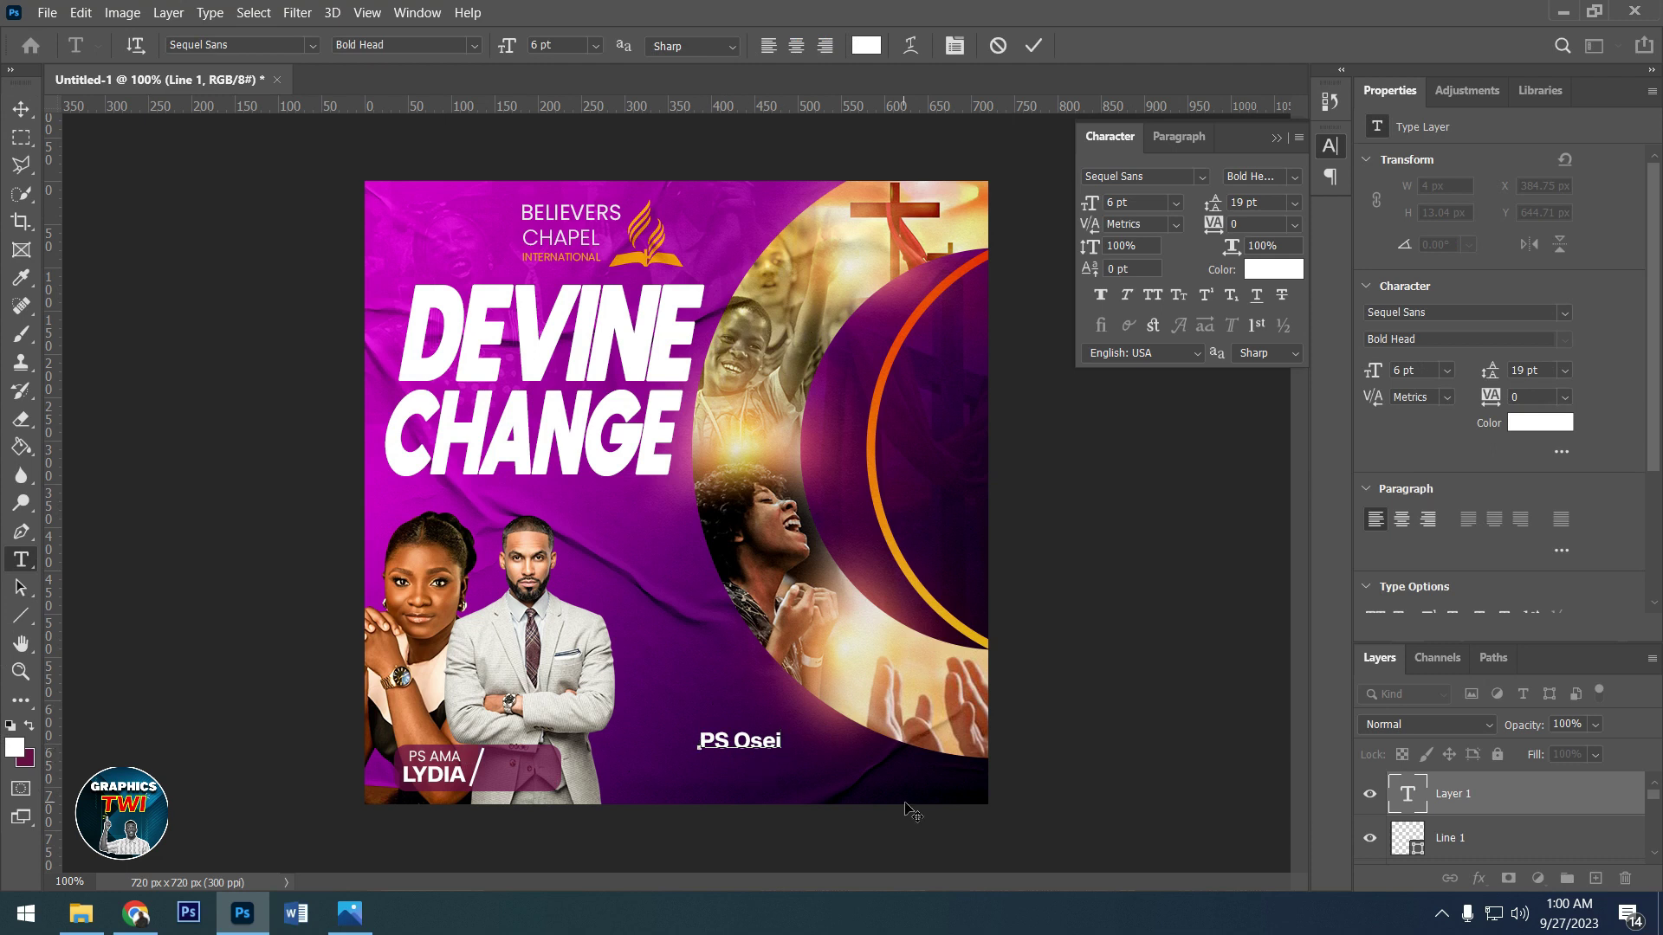
pyautogui.hotkey('ctrl', 'a')
pyautogui.click(1181, 176)
pyautogui.write('po')
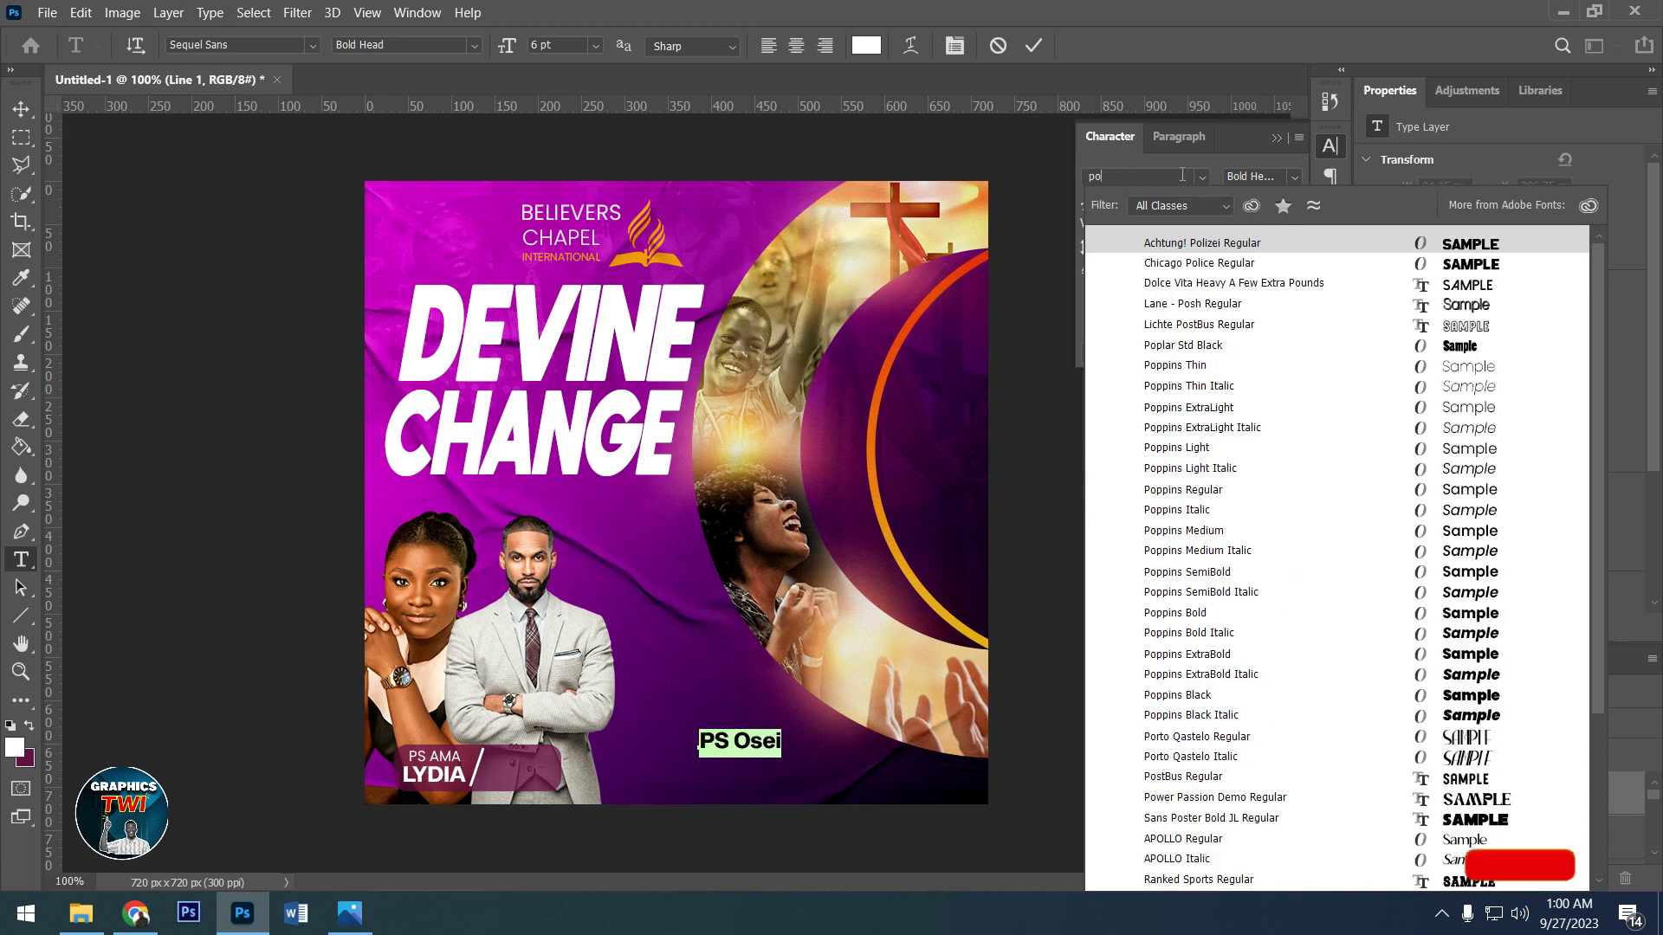
pyautogui.write('ppins')
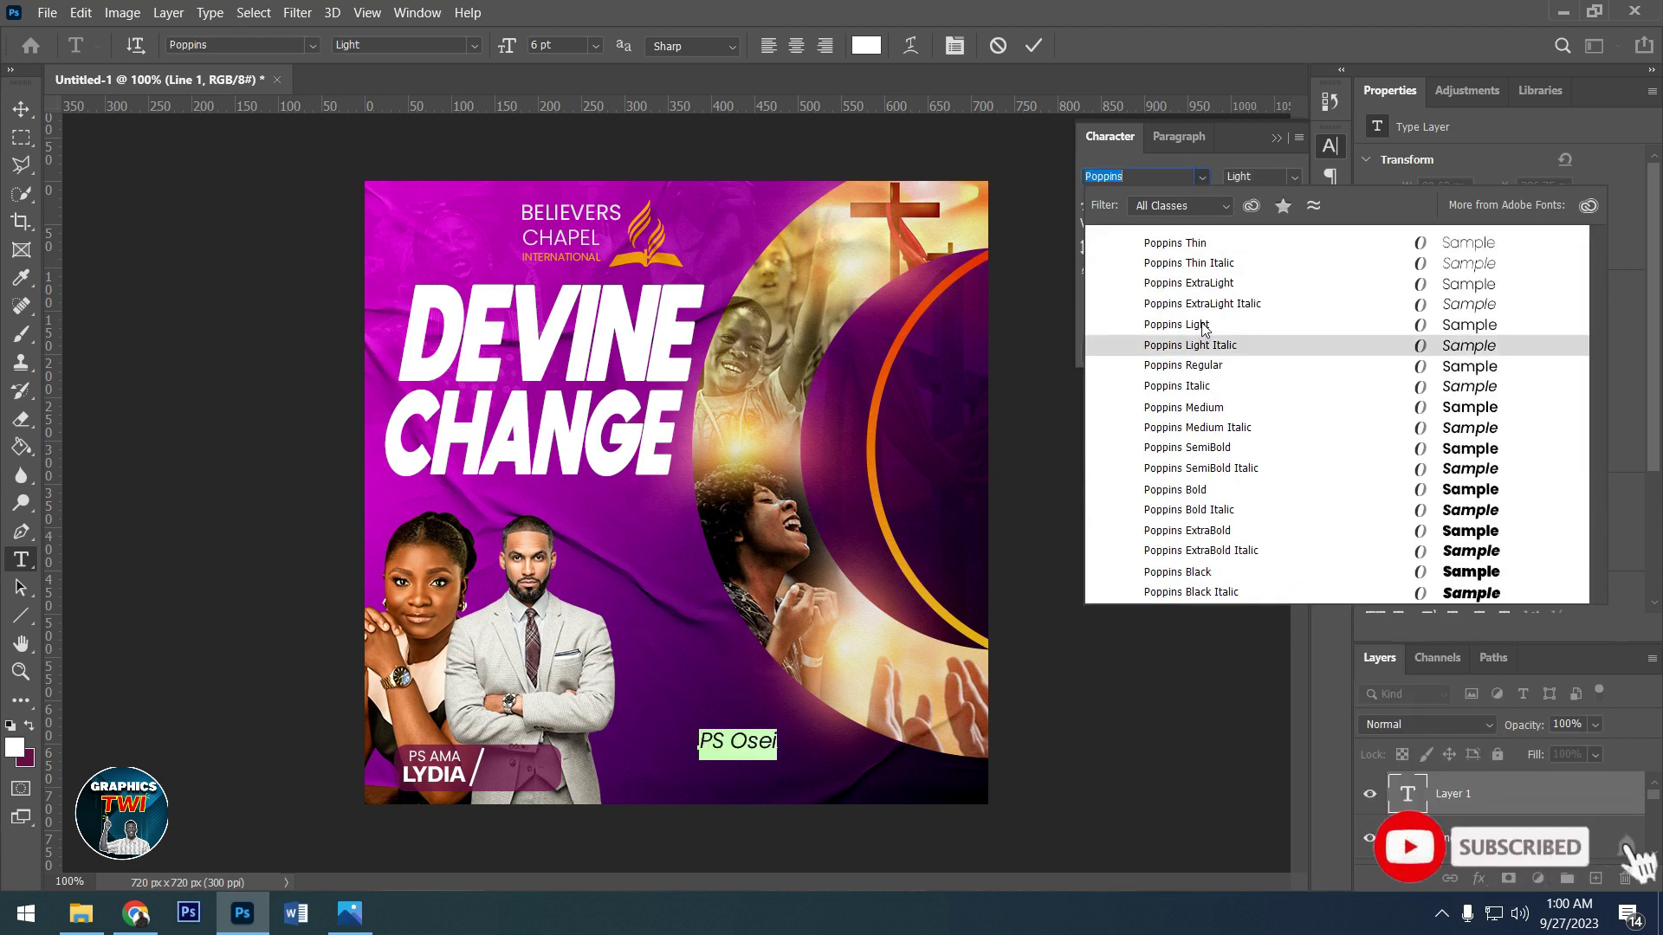
pyautogui.click(1204, 326)
pyautogui.click(1135, 200)
pyautogui.scroll(-2, 1135, 201)
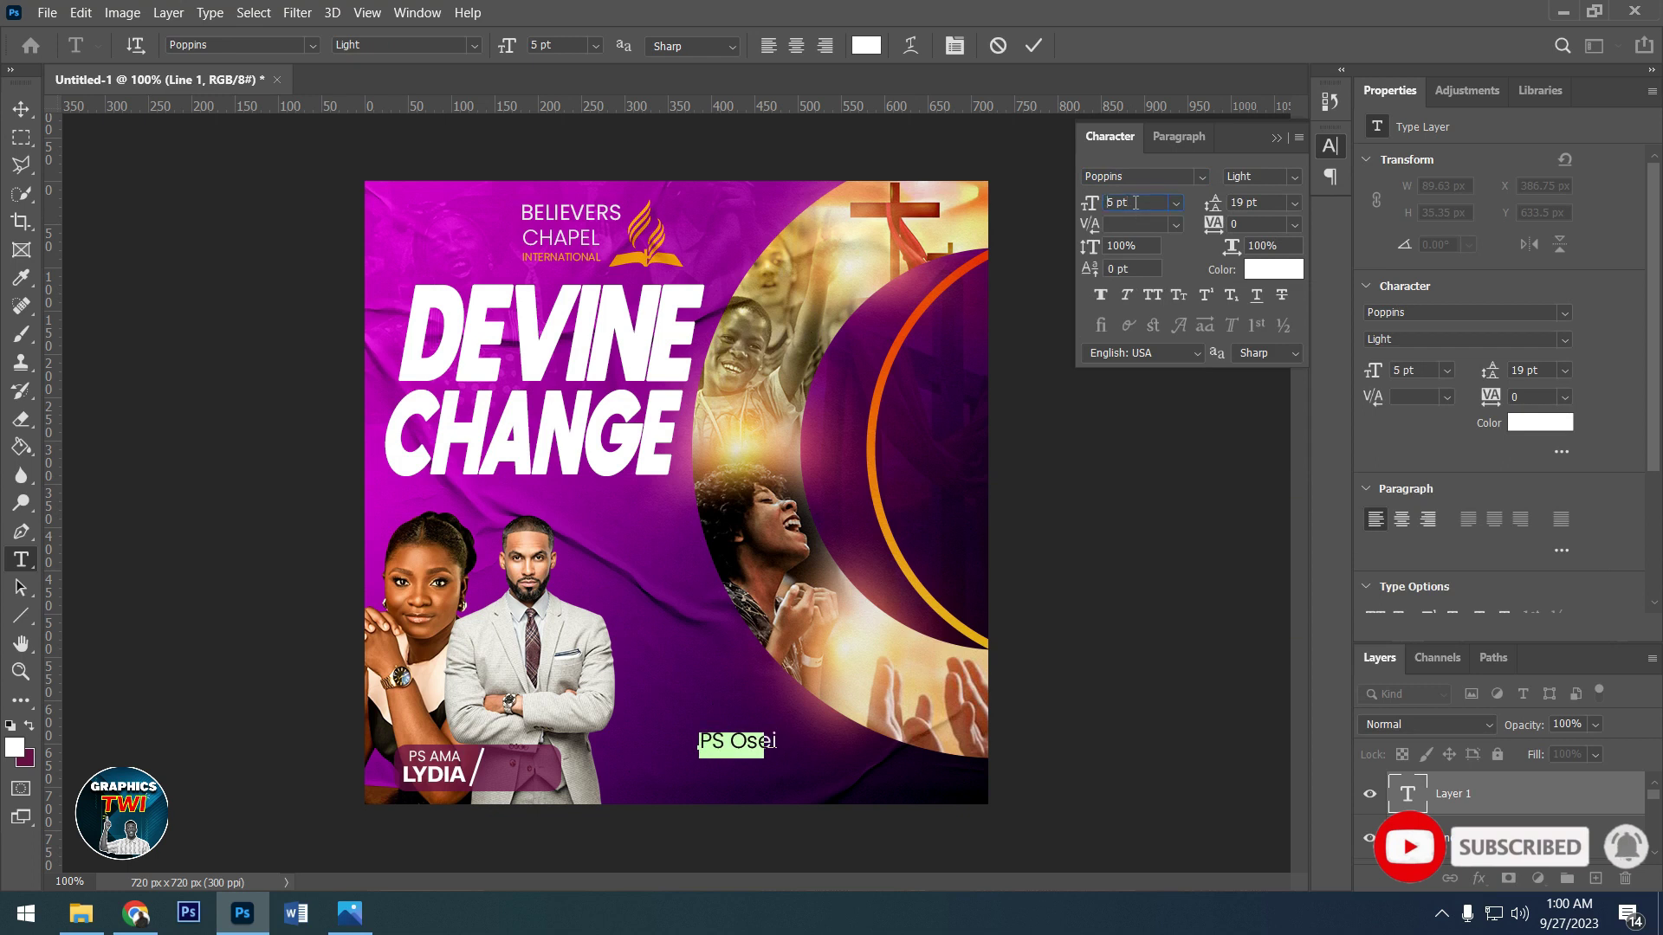
pyautogui.click(1033, 45)
pyautogui.press('v')
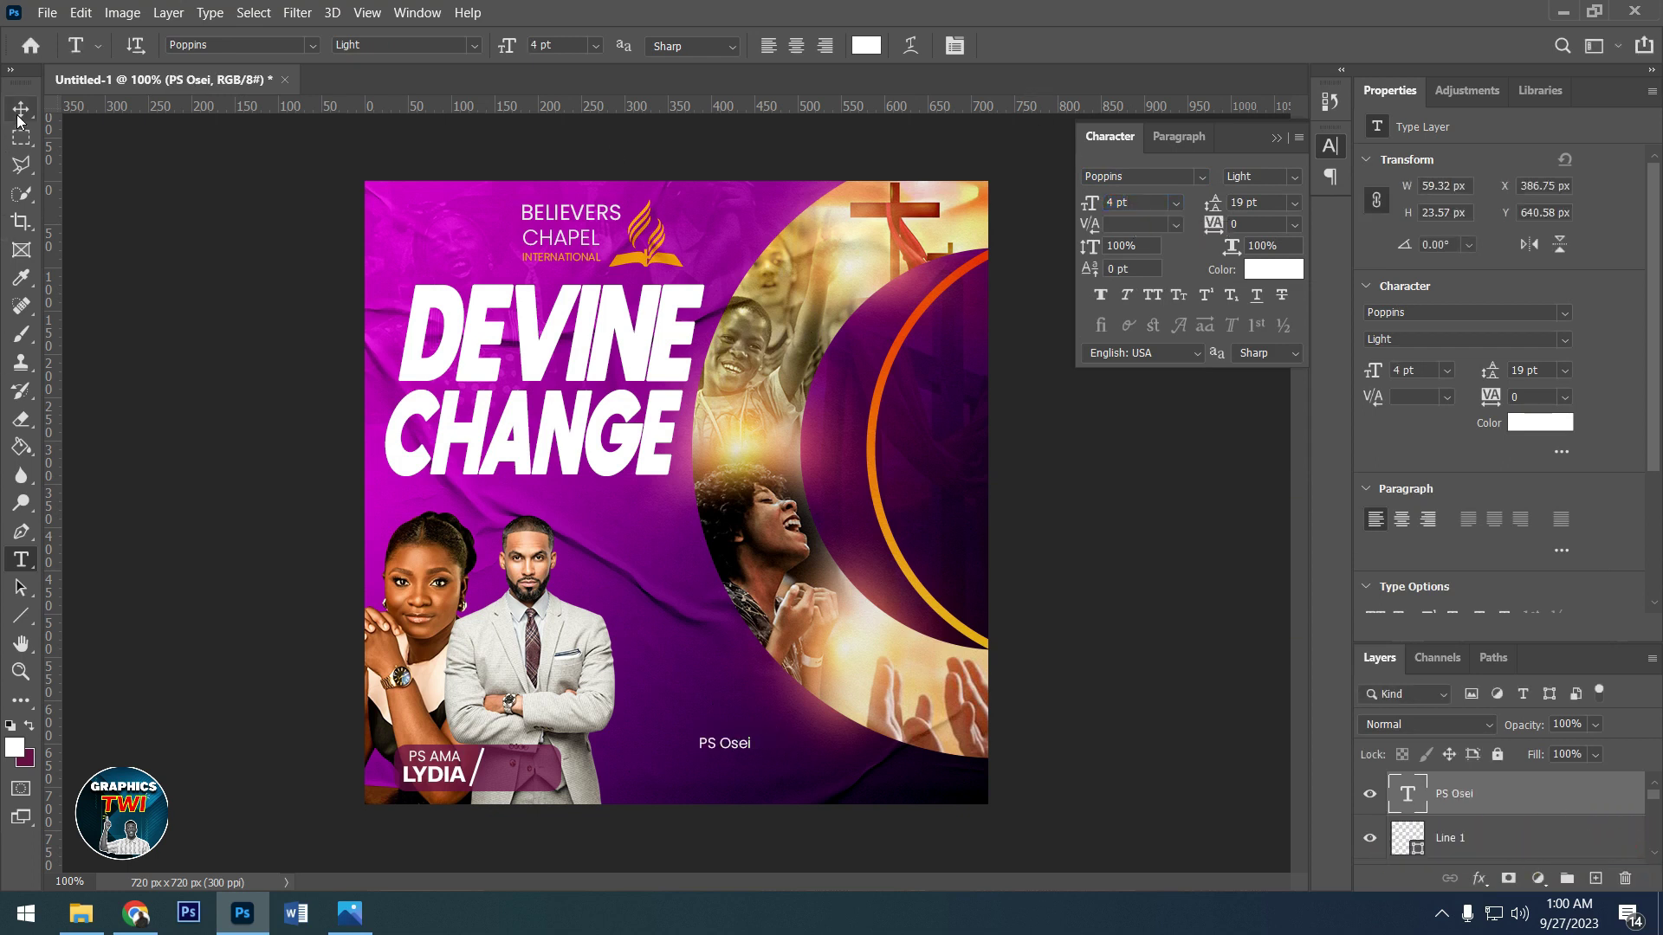
pyautogui.moveTo(714, 743); pyautogui.dragTo(535, 762)
# - Add 'Asante' text in Sequel Sans Bold Head at 6 pt
pyautogui.press('t')
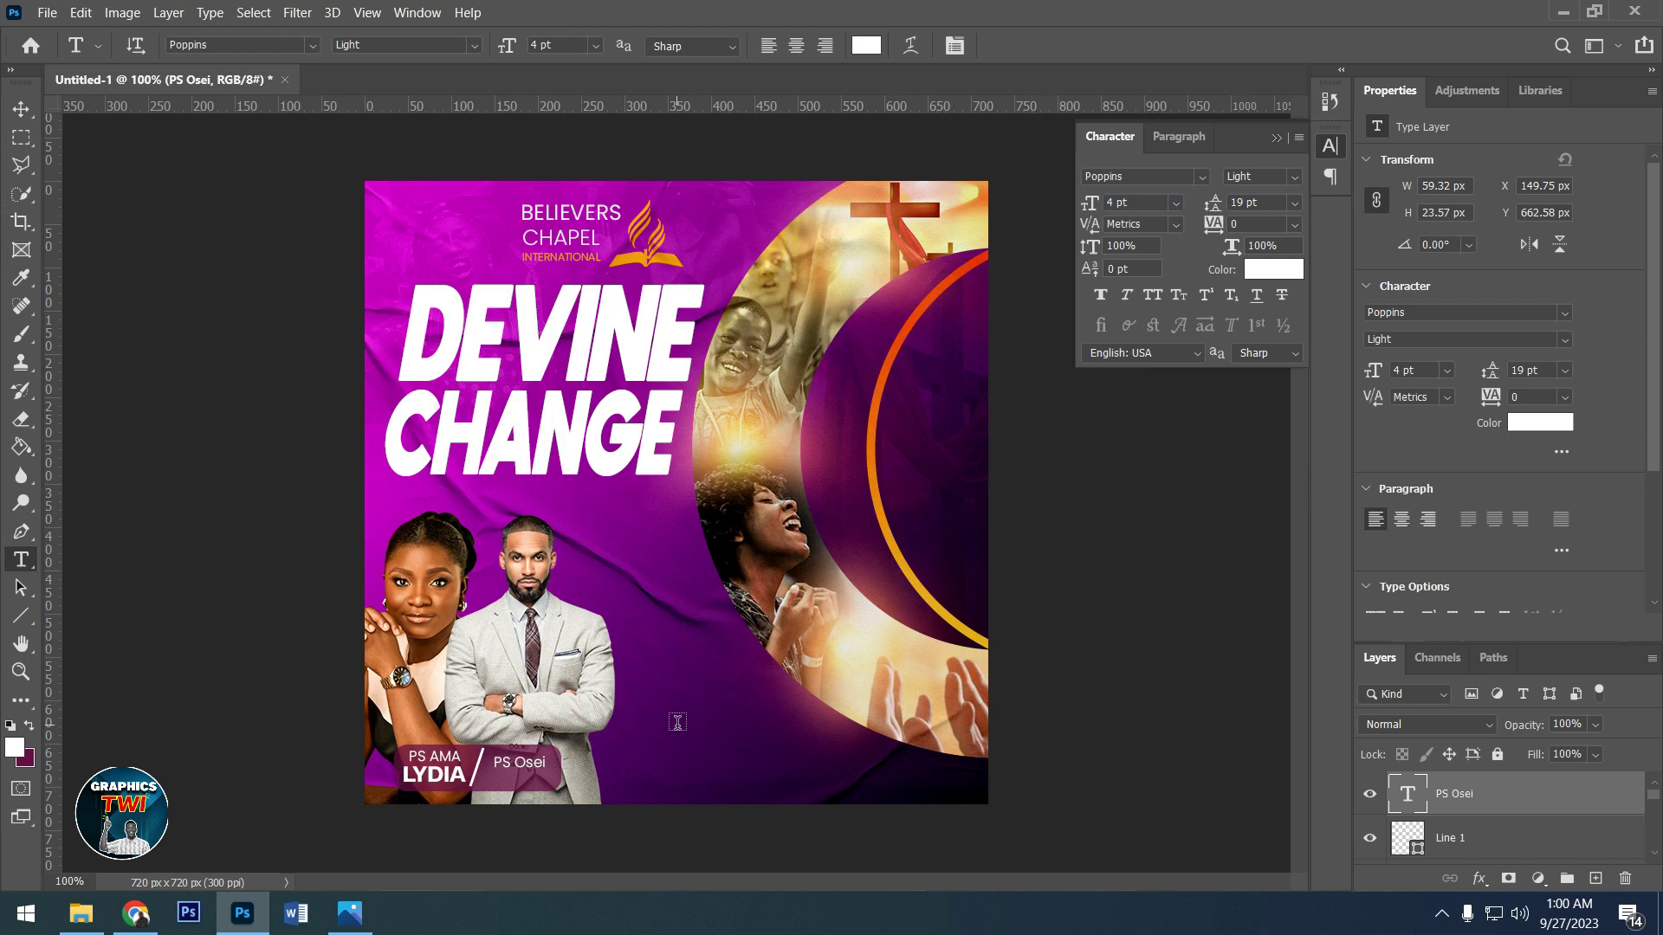
pyautogui.click(677, 723)
pyautogui.press('BackSpace')
pyautogui.write('Asant')
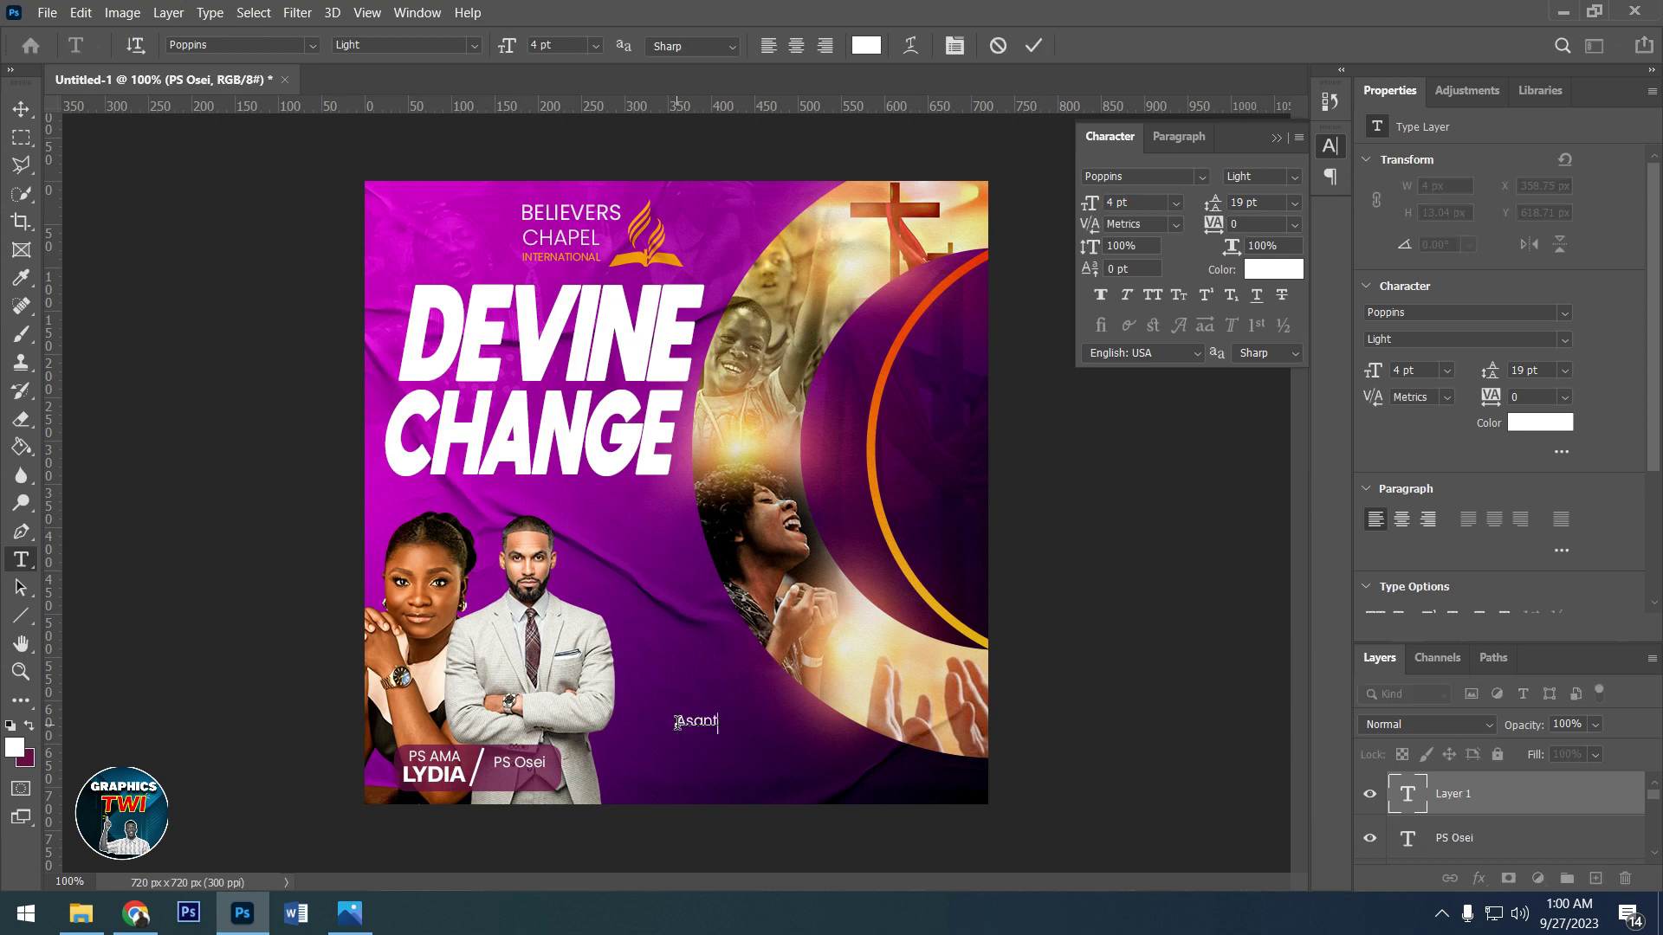
pyautogui.hotkey('ctrl', 'a')
pyautogui.click(1153, 179)
pyautogui.write('Sequel')
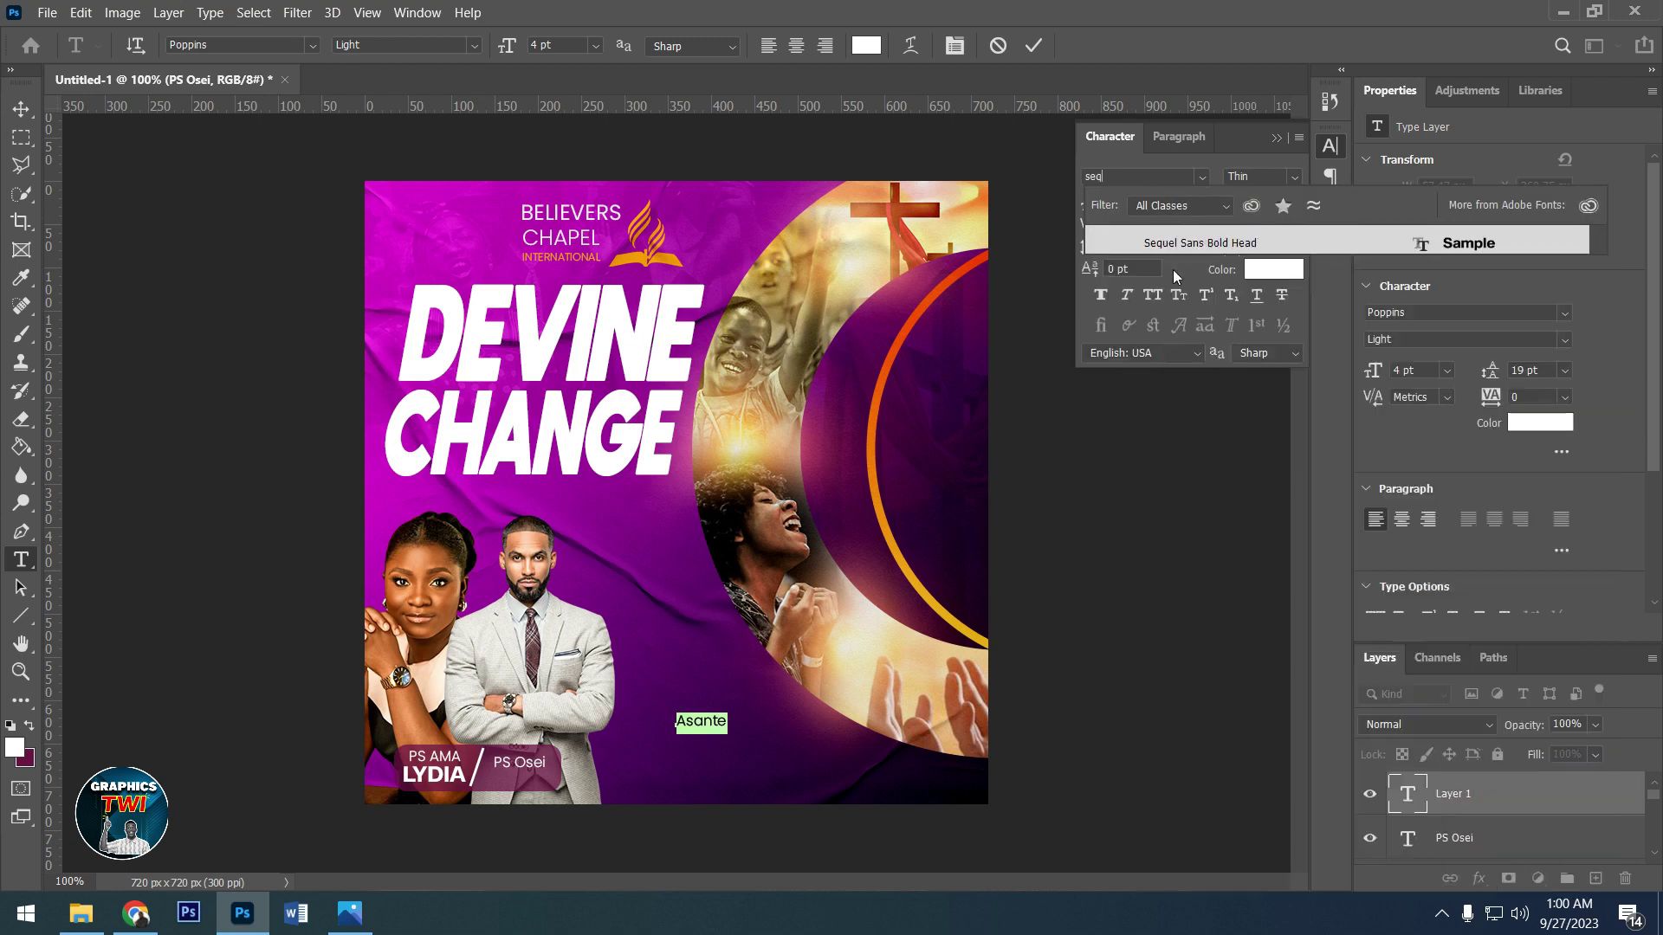
pyautogui.click(1173, 245)
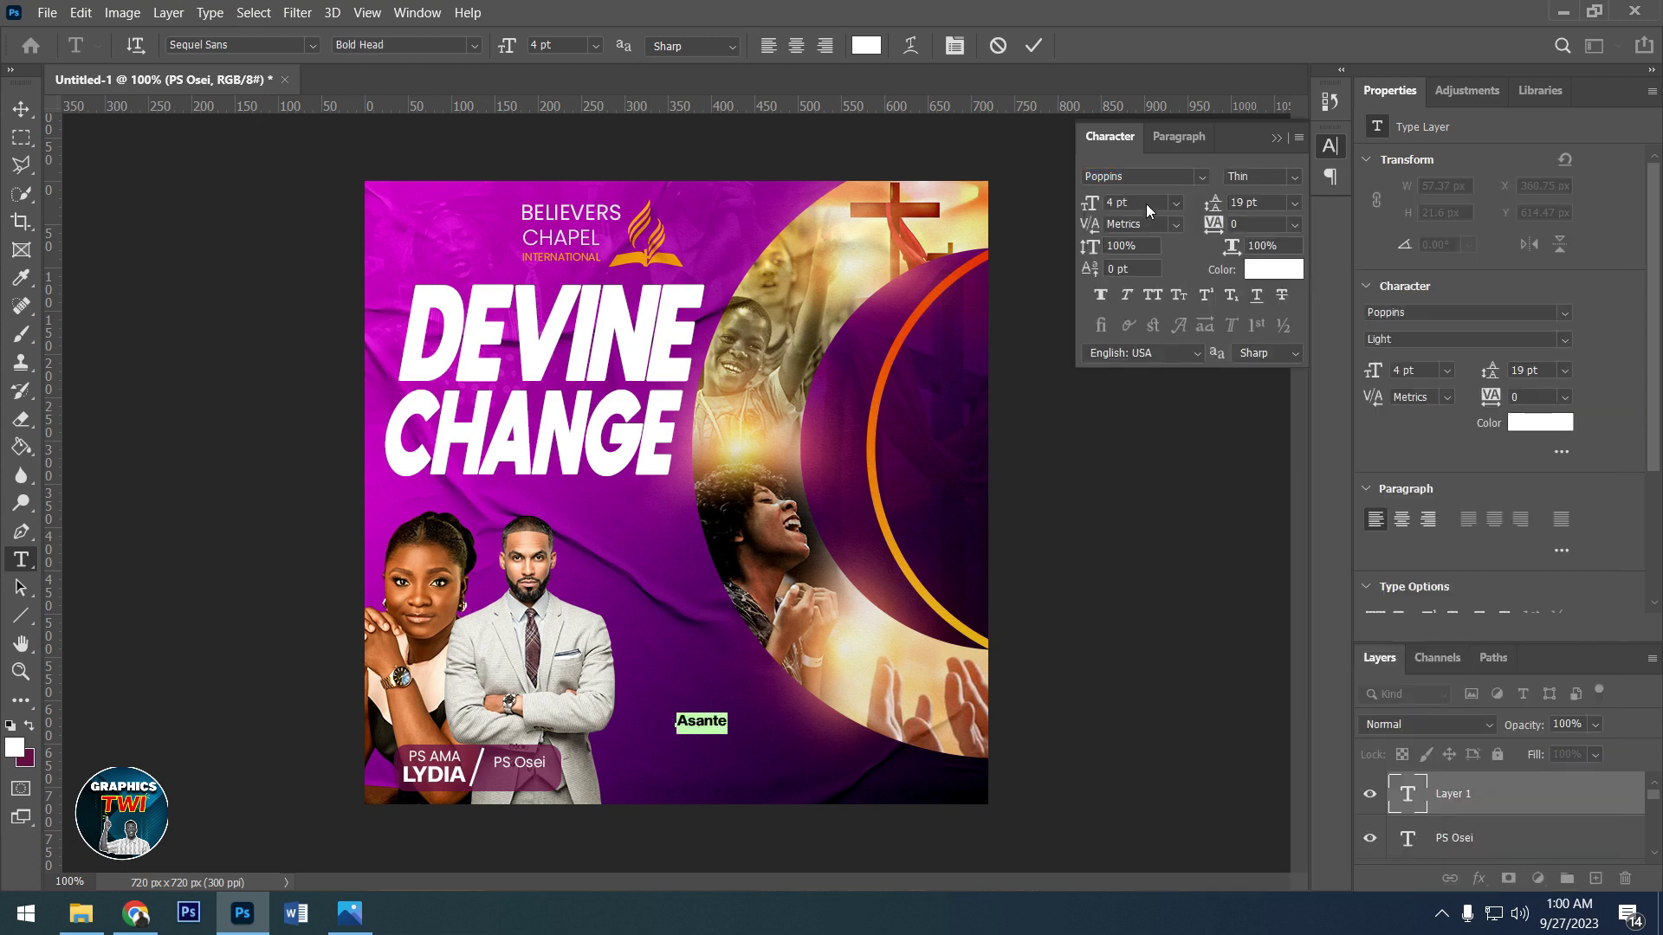
pyautogui.press('Up')
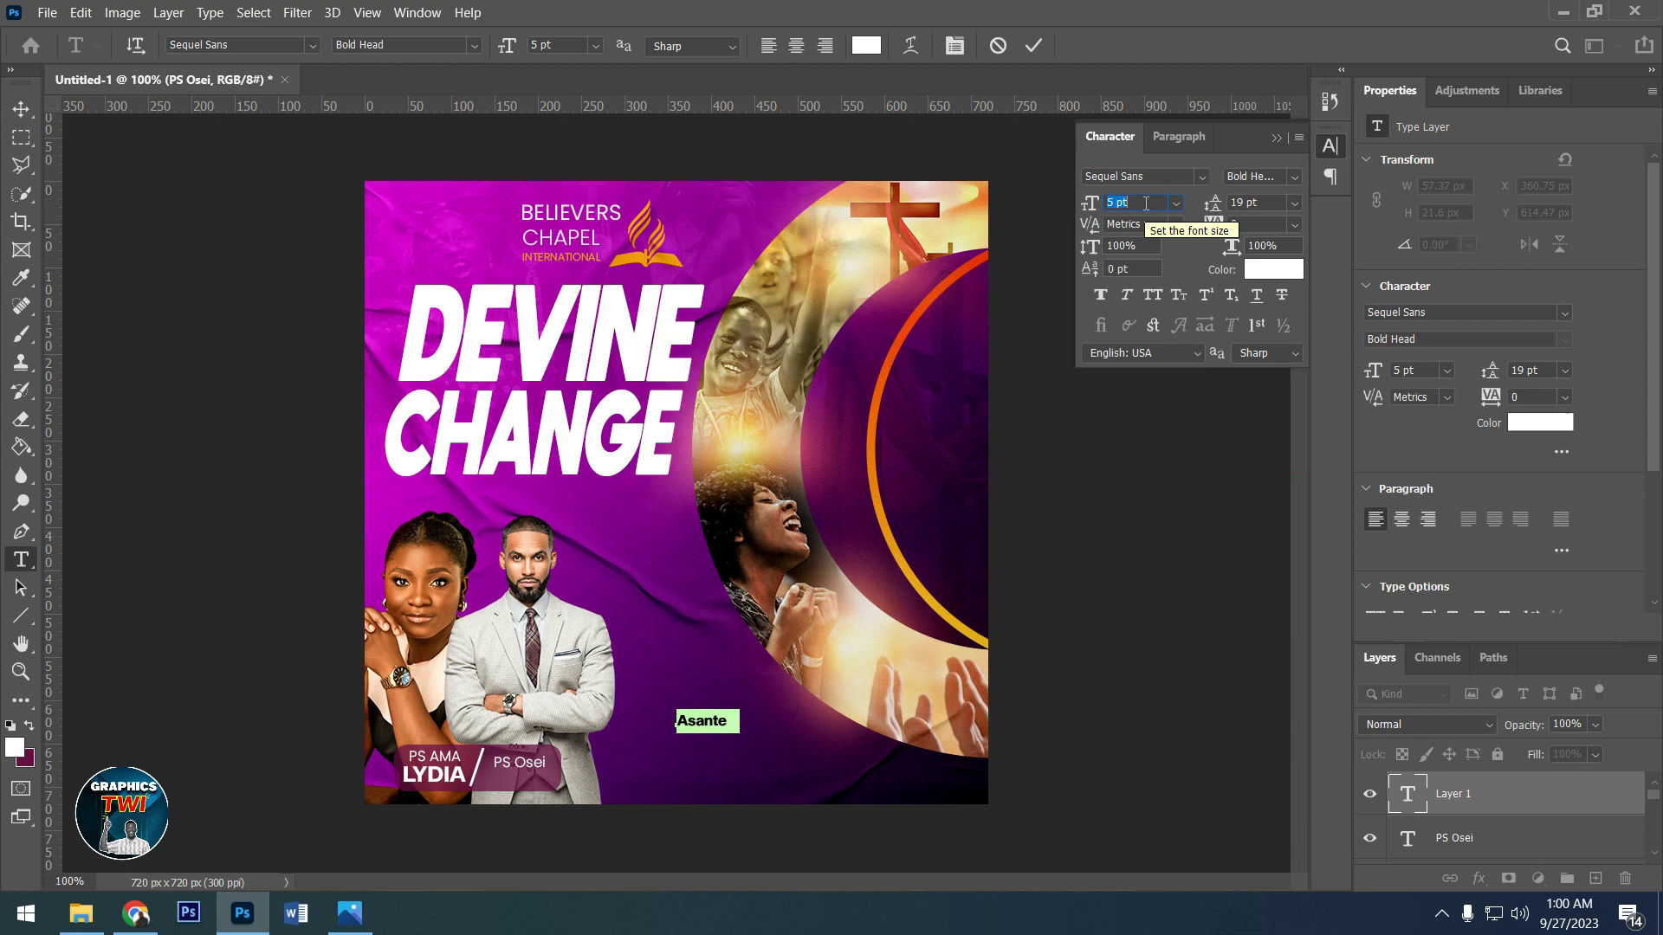
pyautogui.press('Up')
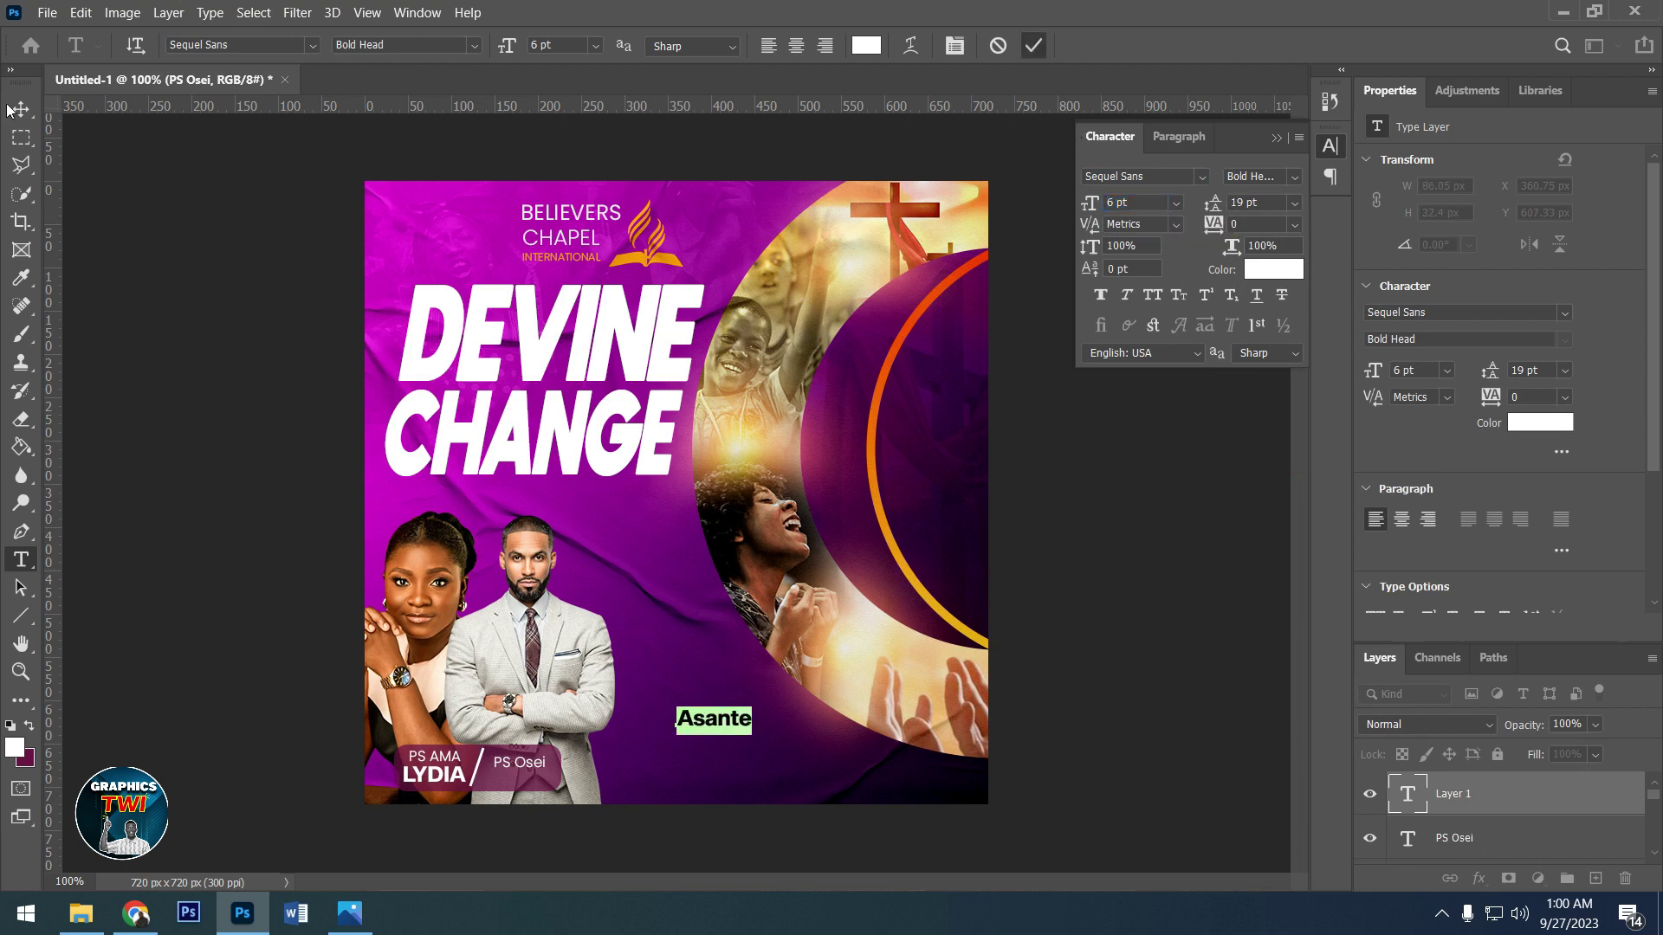
pyautogui.click(17, 102)
pyautogui.press('v')
pyautogui.moveTo(735, 722); pyautogui.dragTo(542, 782)
pyautogui.press('Up')
pyautogui.press('Up')
pyautogui.press('Up')
pyautogui.press('Up')
pyautogui.press('Up')
pyautogui.press('Up')
pyautogui.press('Up')
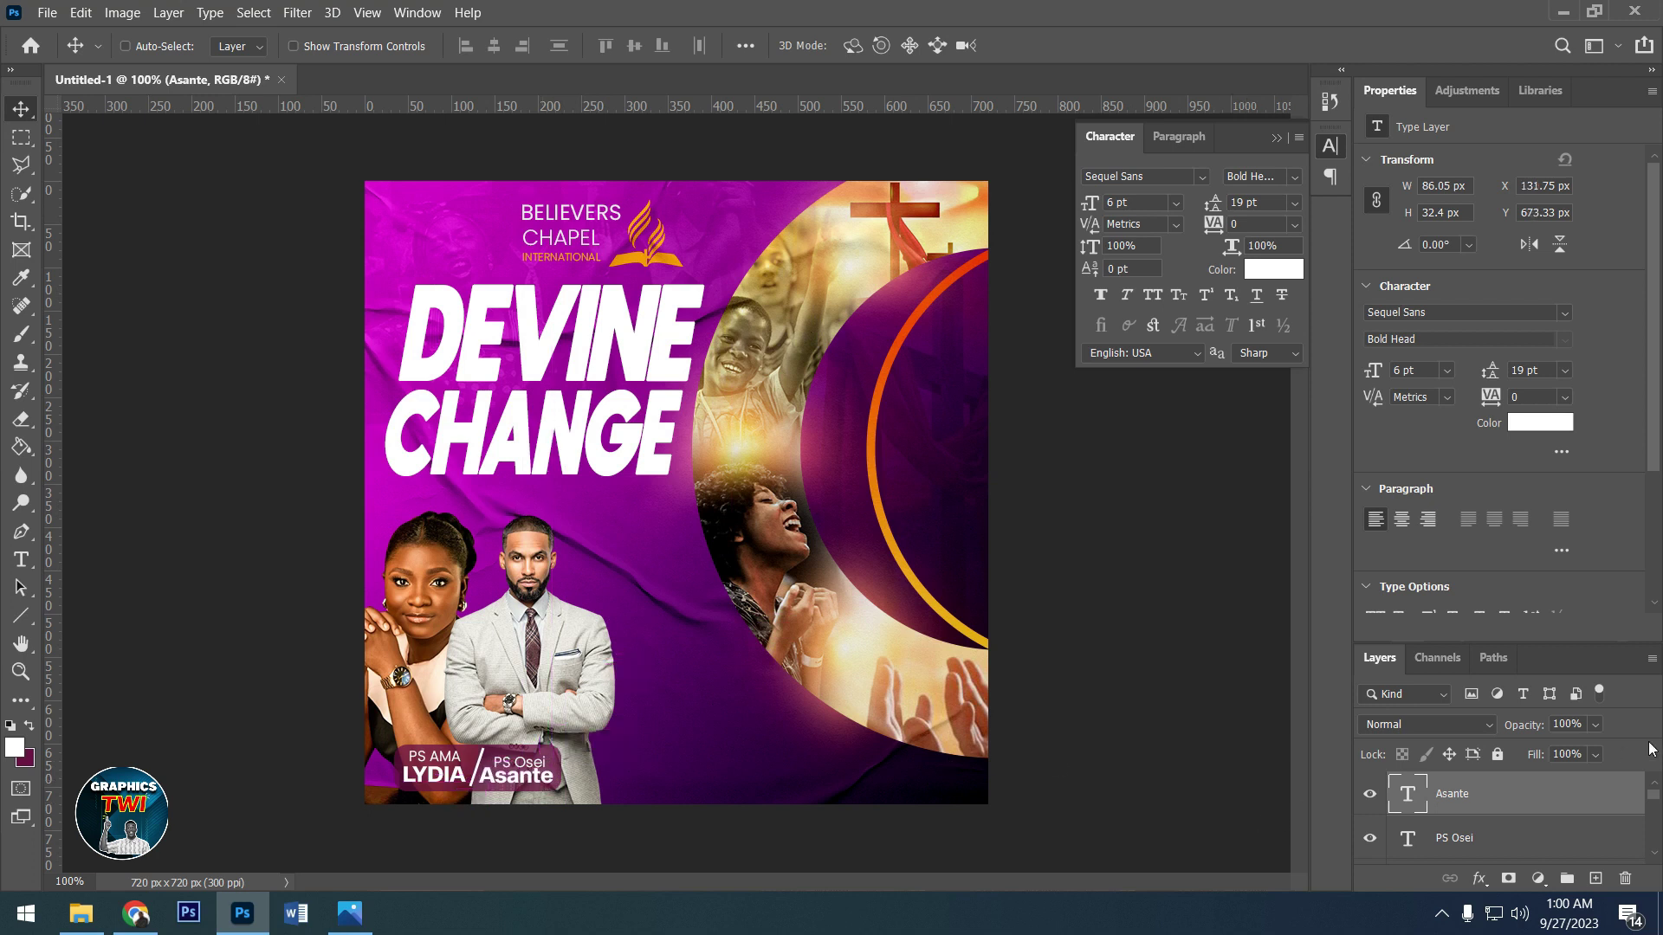
pyautogui.click(1651, 90)
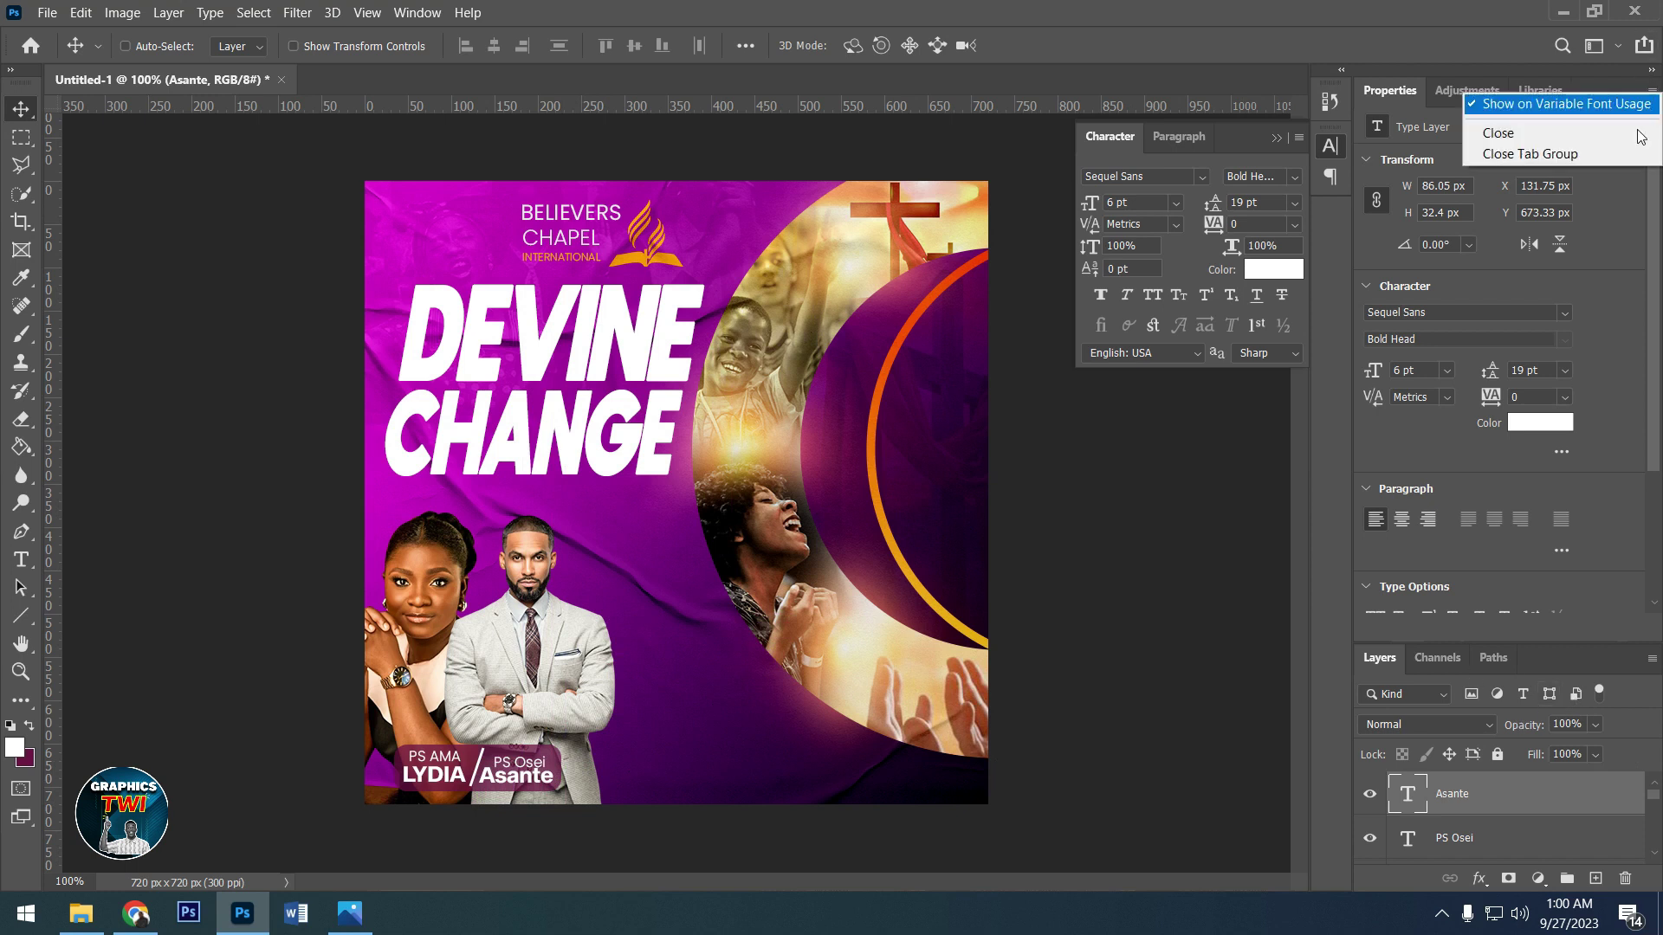
# - Close the Properties panel, group the pastor layers as 'pastors', then select the Stand By Me layer
pyautogui.click(1594, 154)
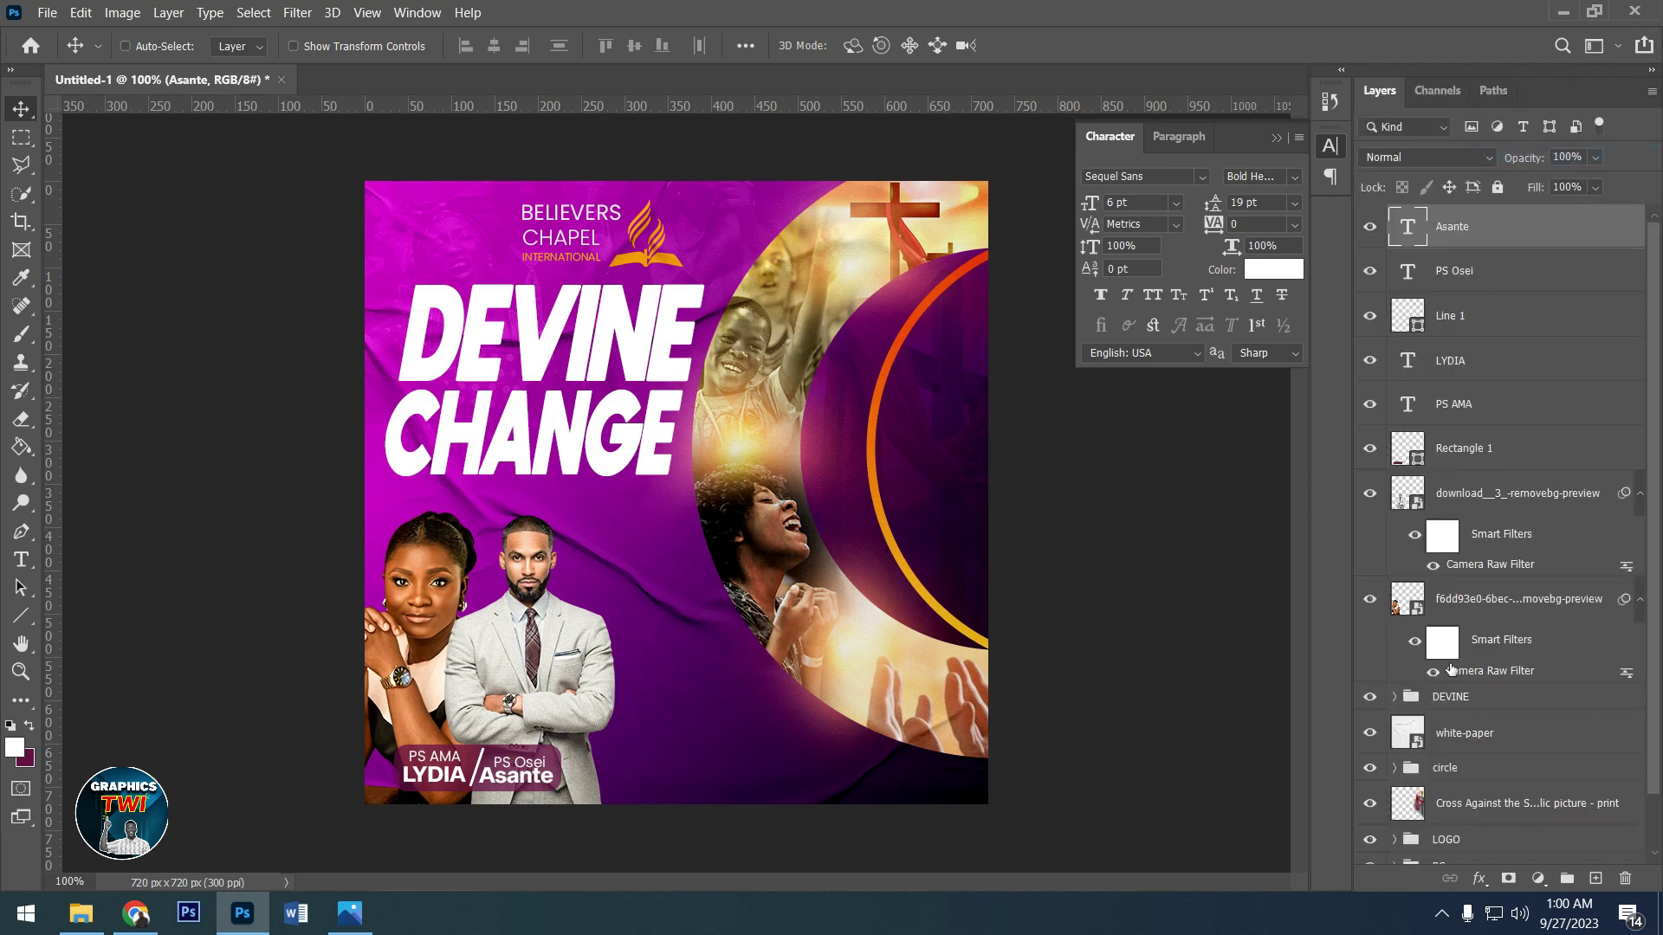
pyautogui.keyDown('shift'); pyautogui.click(1458, 610); pyautogui.keyUp('shift')
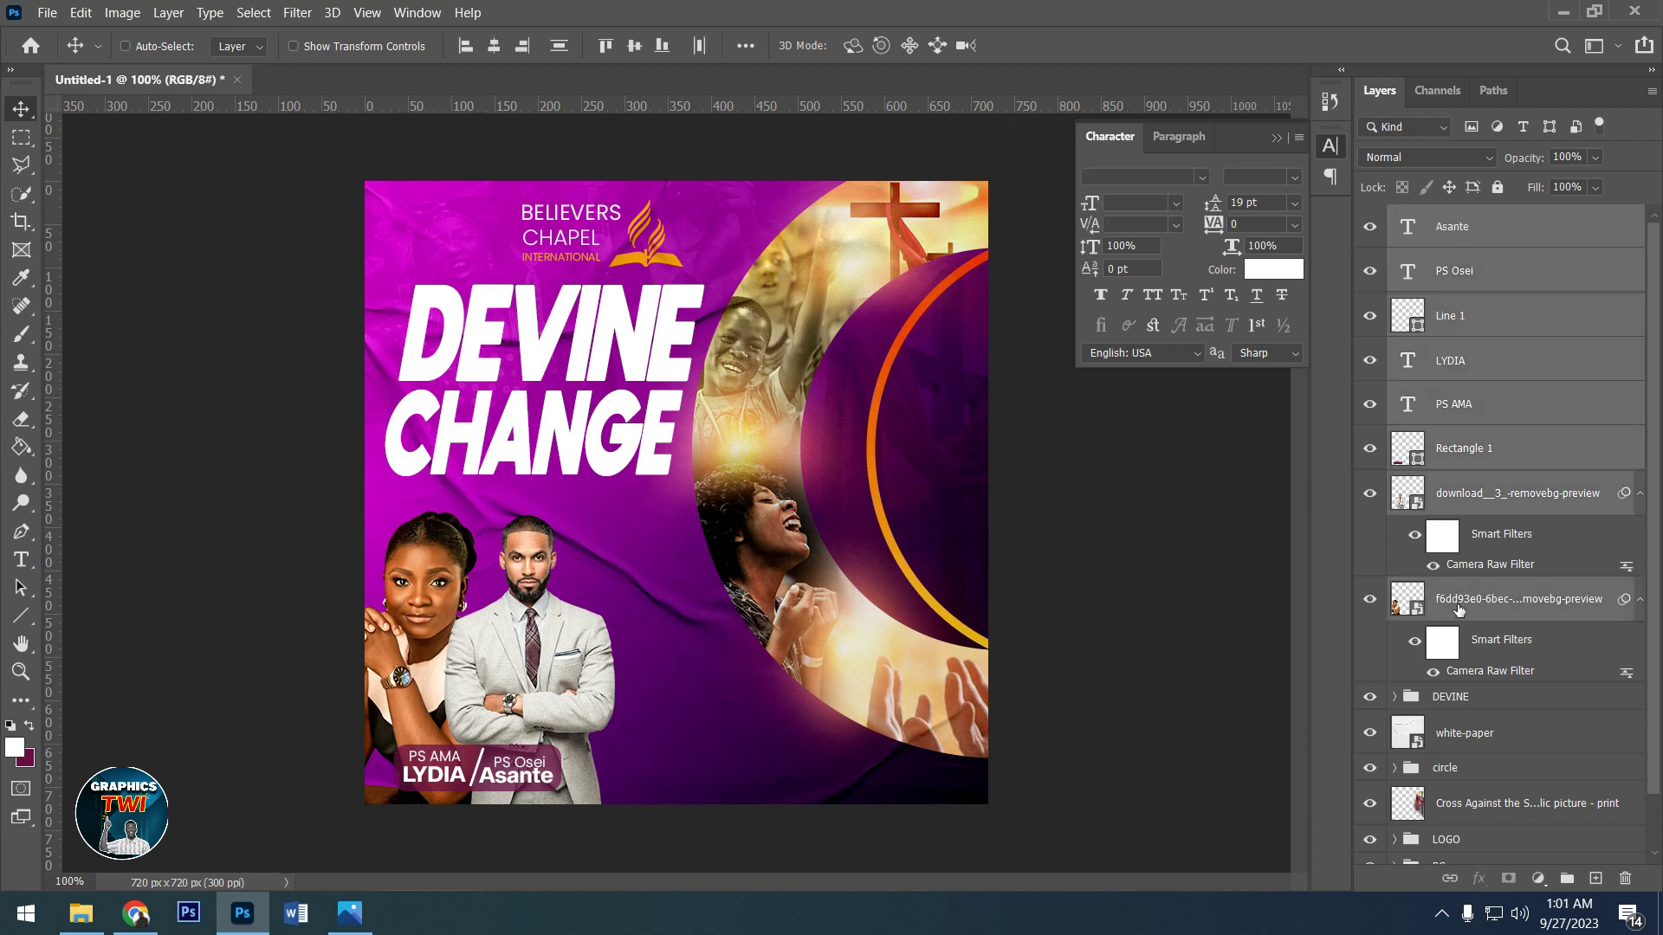
pyautogui.hotkey('ctrl', 'g')
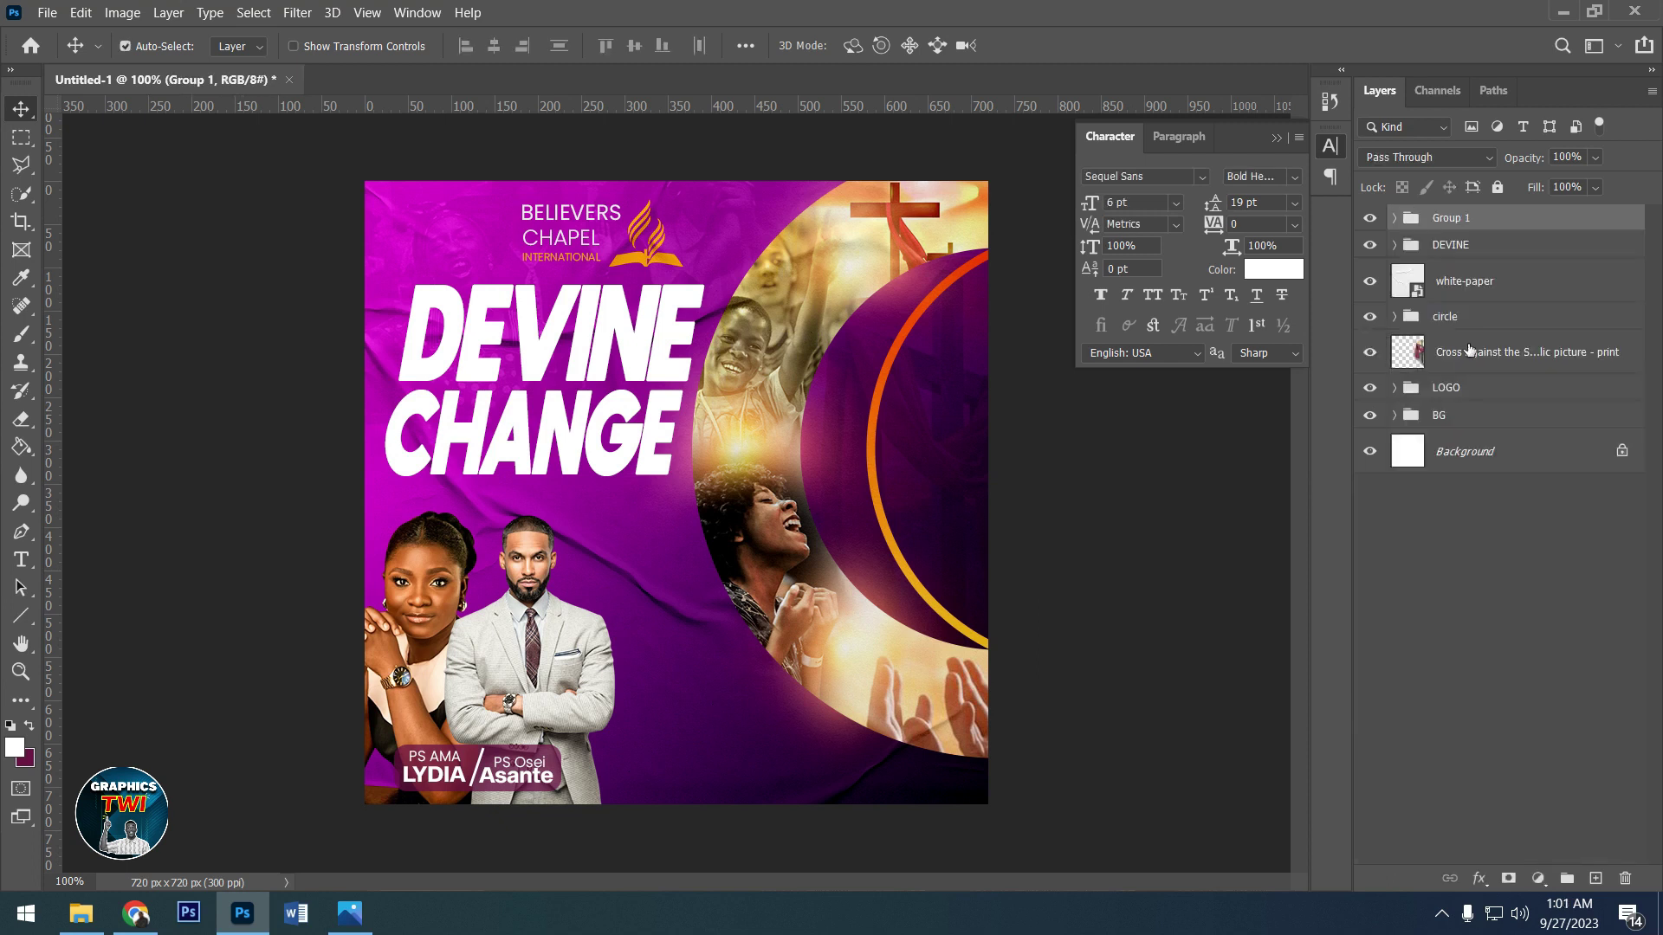
pyautogui.doubleClick(1459, 220)
pyautogui.write('pastors')
pyautogui.press('Return')
pyautogui.click(1395, 417)
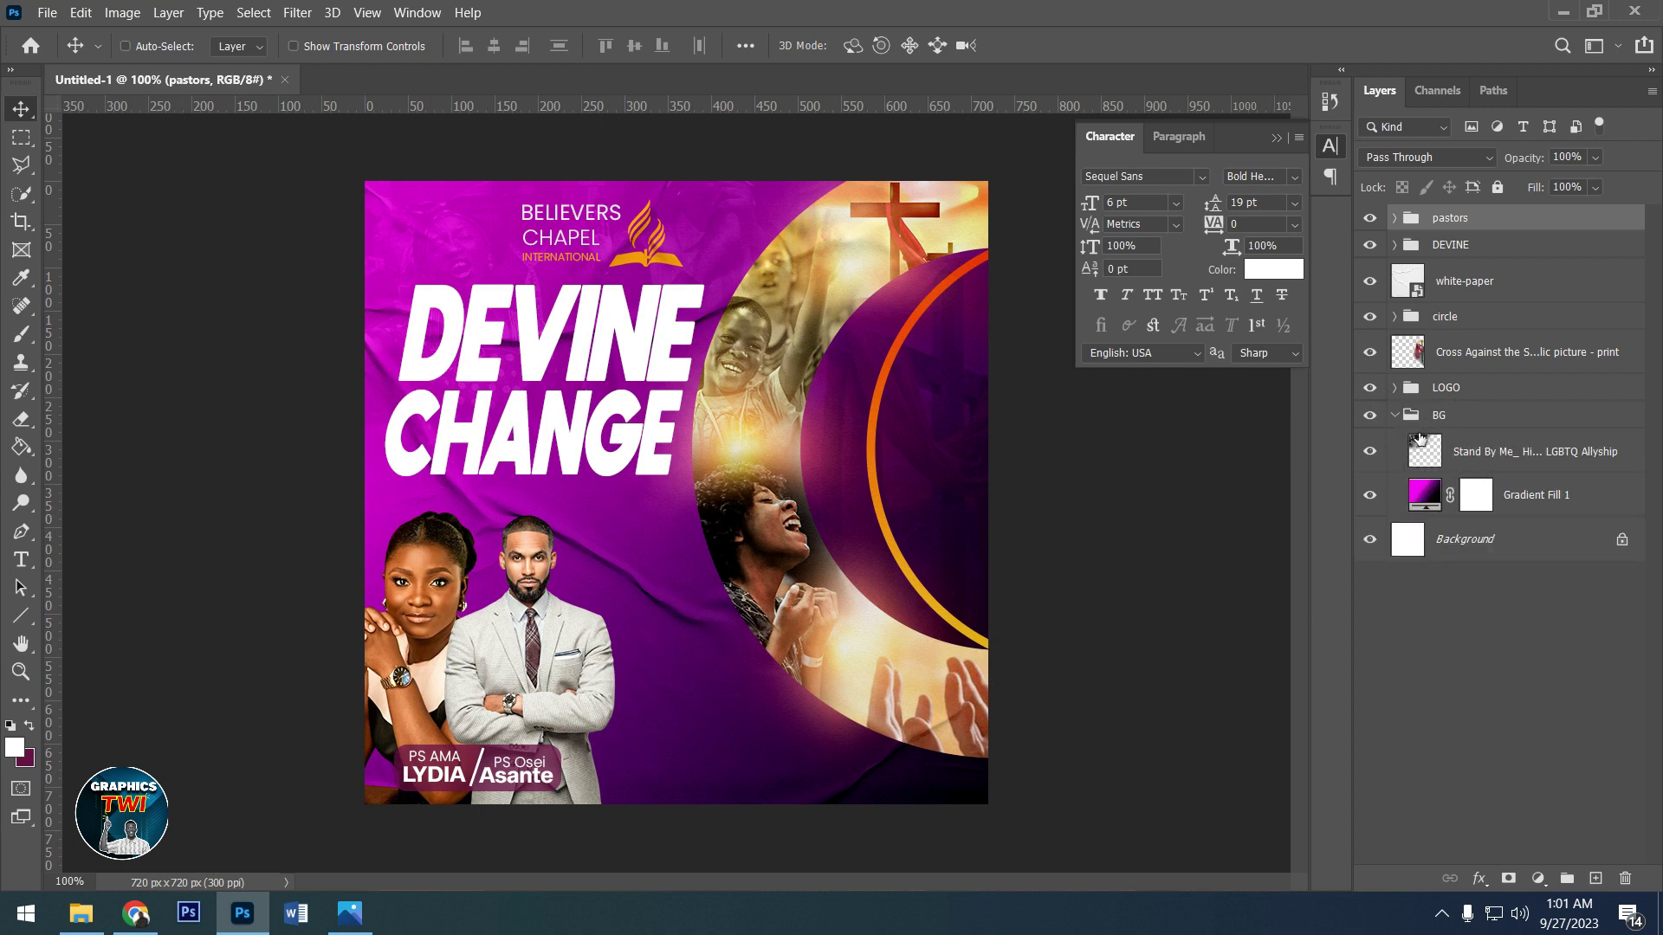
pyautogui.click(1473, 466)
# - Browse to Desktop > RECORD ME > FASTING AND PRAYERS and drag download (16) into the flyer
pyautogui.click(73, 924)
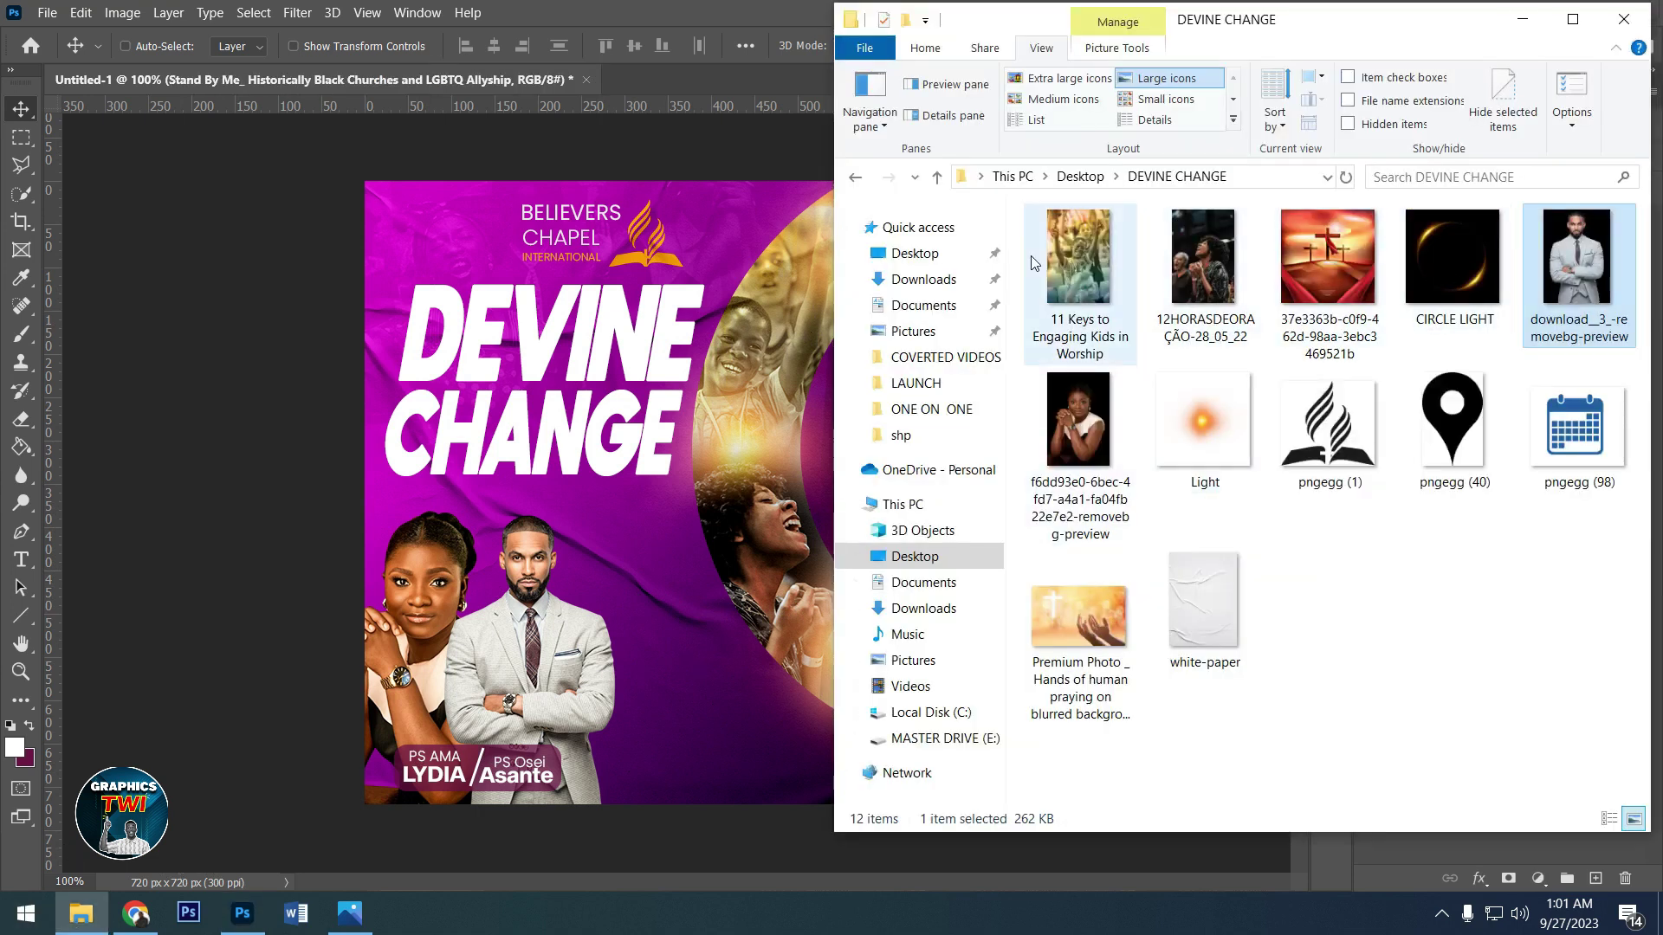
pyautogui.click(905, 253)
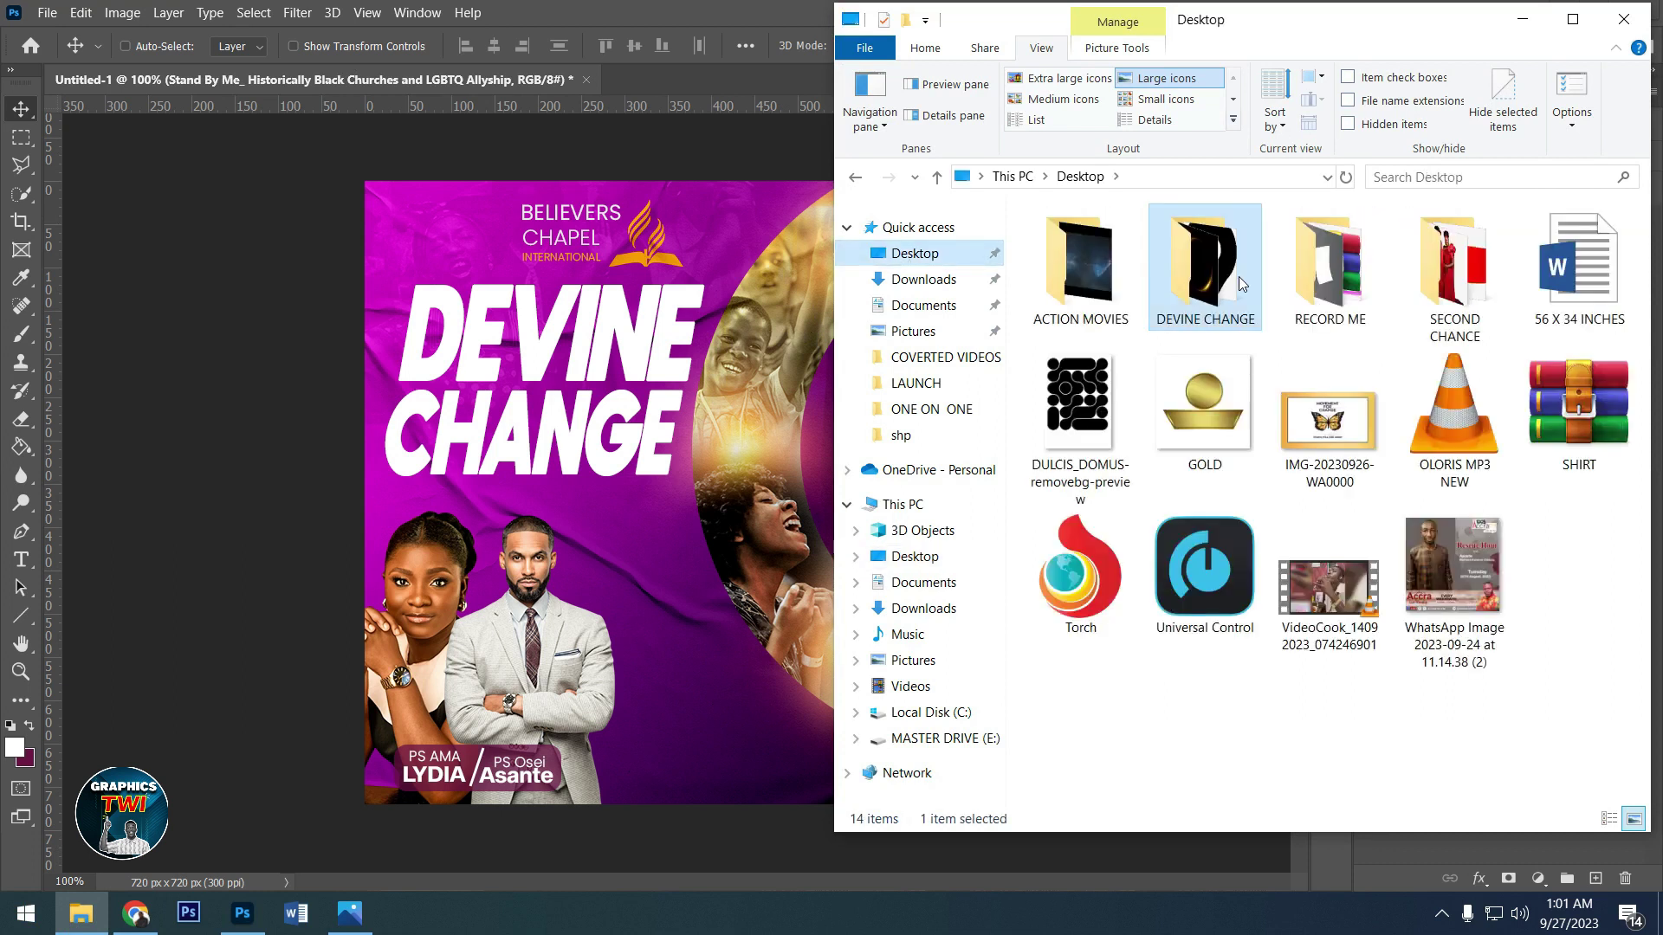
pyautogui.doubleClick(1328, 278)
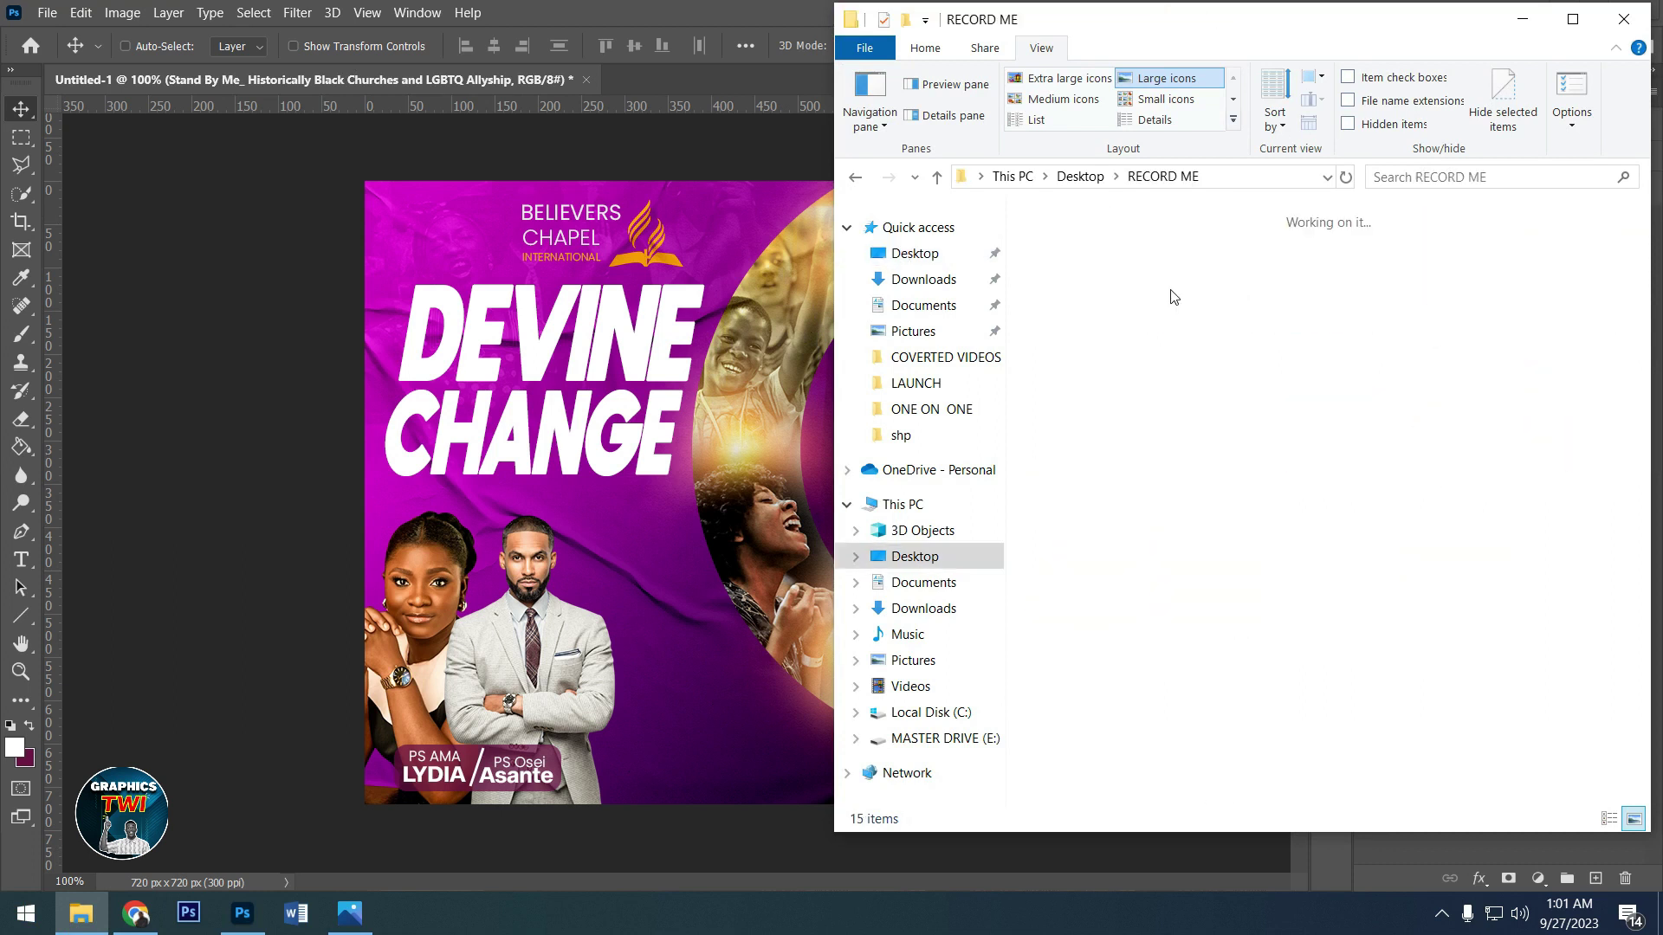
pyautogui.doubleClick(1105, 402)
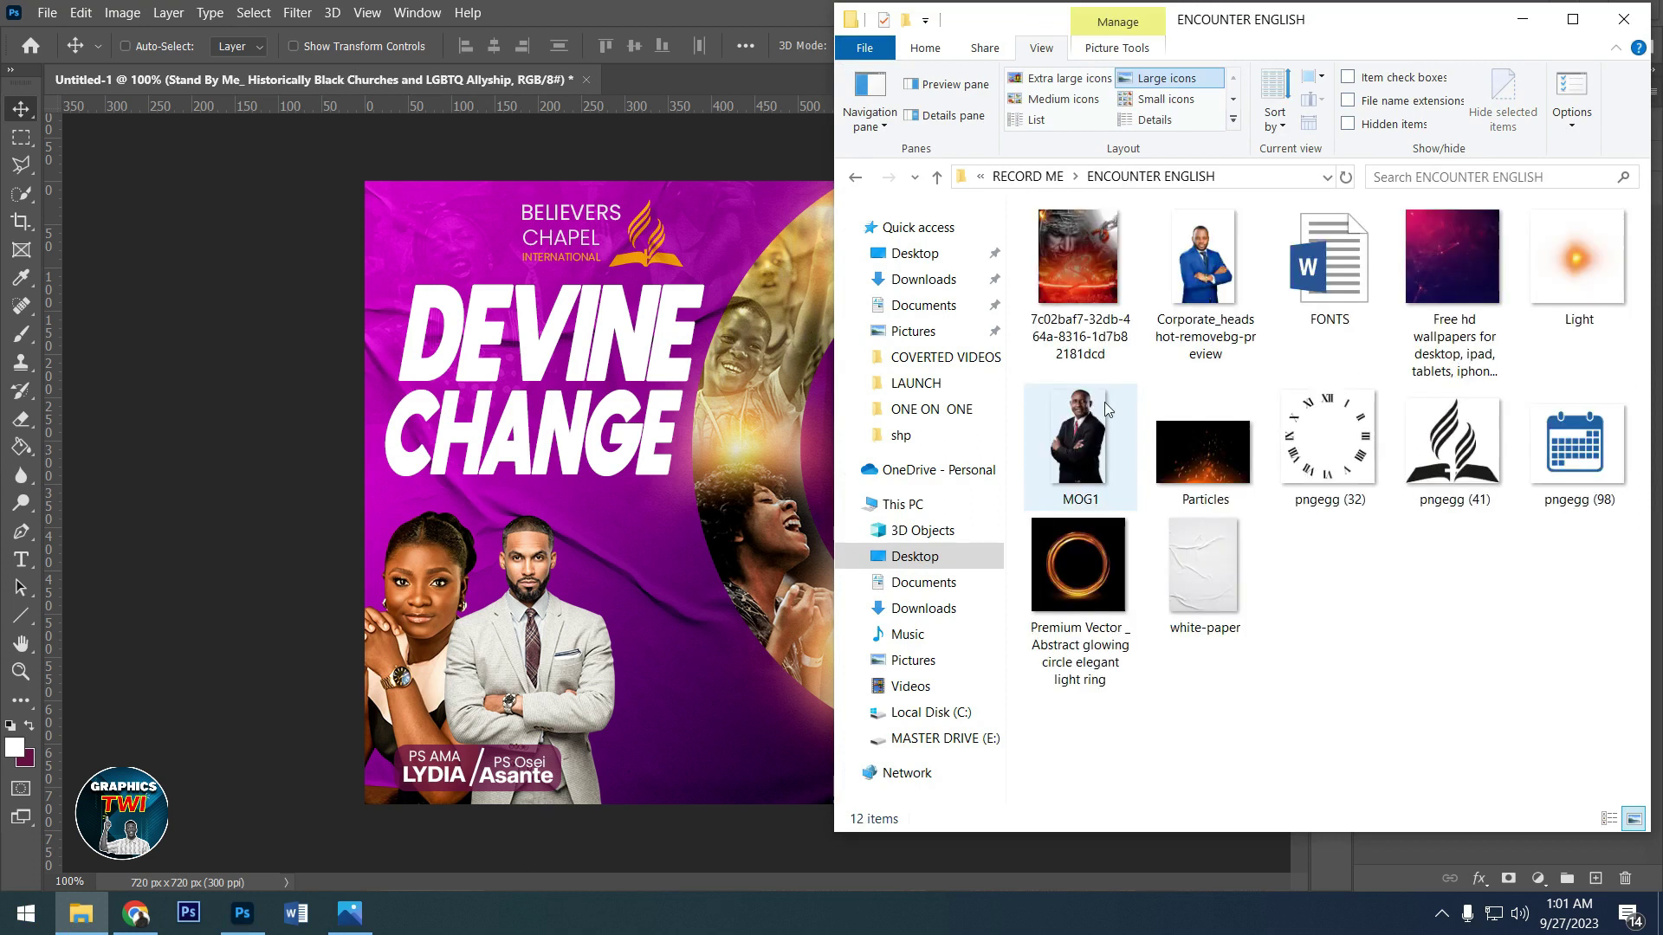
pyautogui.click(856, 179)
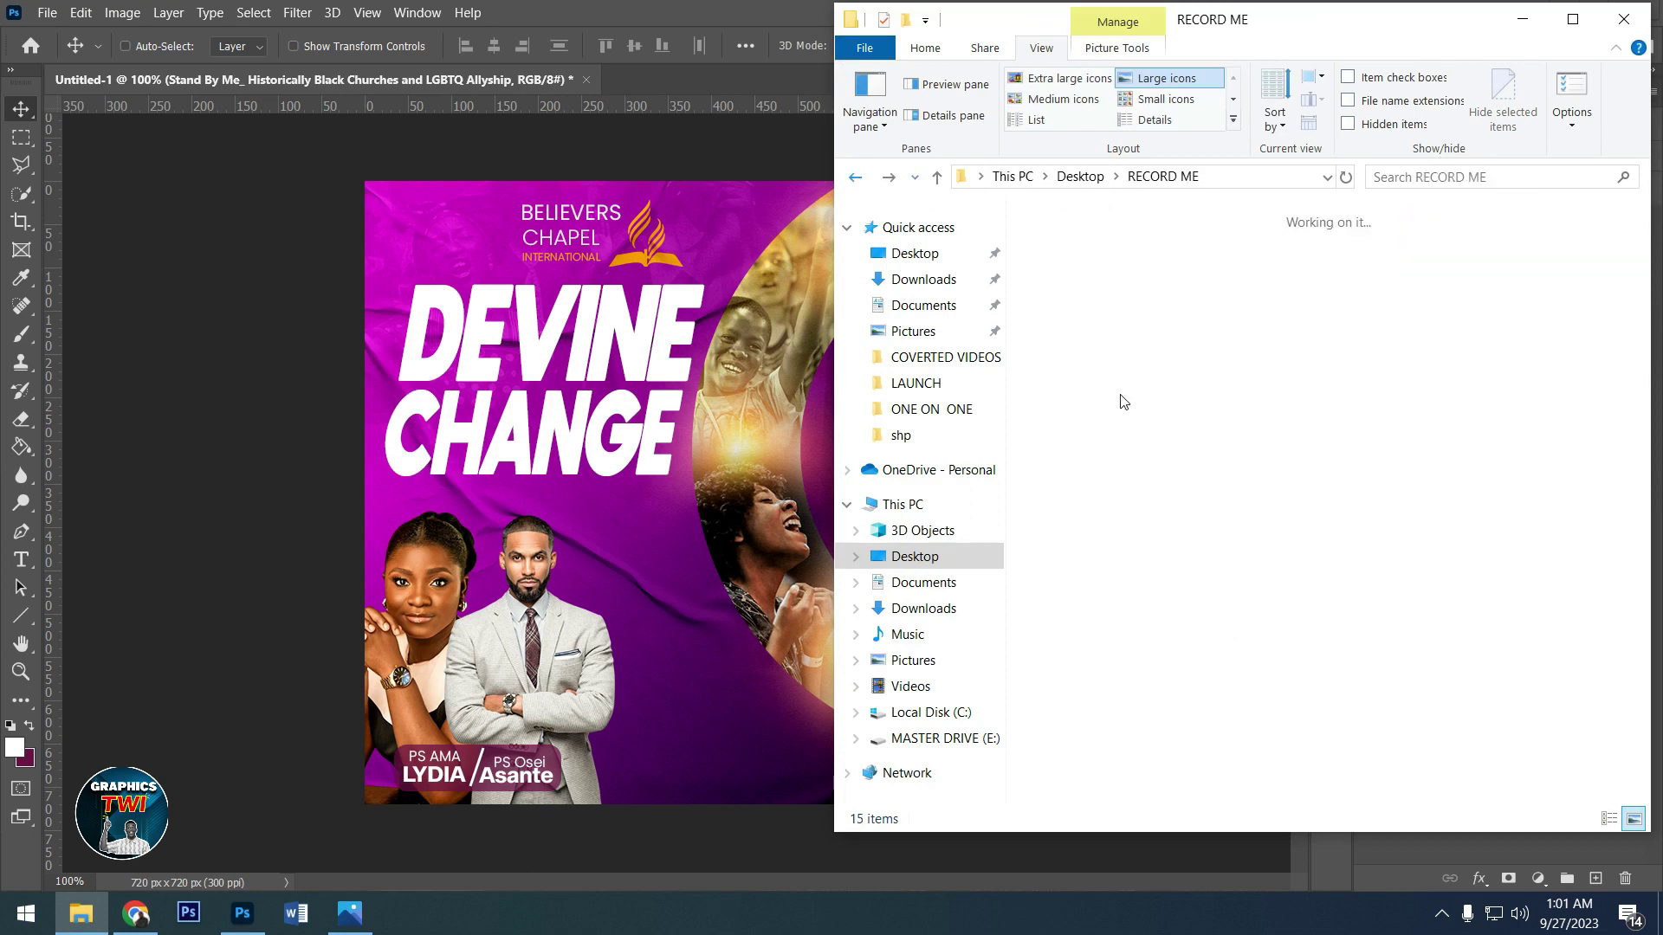
pyautogui.doubleClick(1172, 409)
pyautogui.moveTo(1328, 273); pyautogui.dragTo(682, 634)
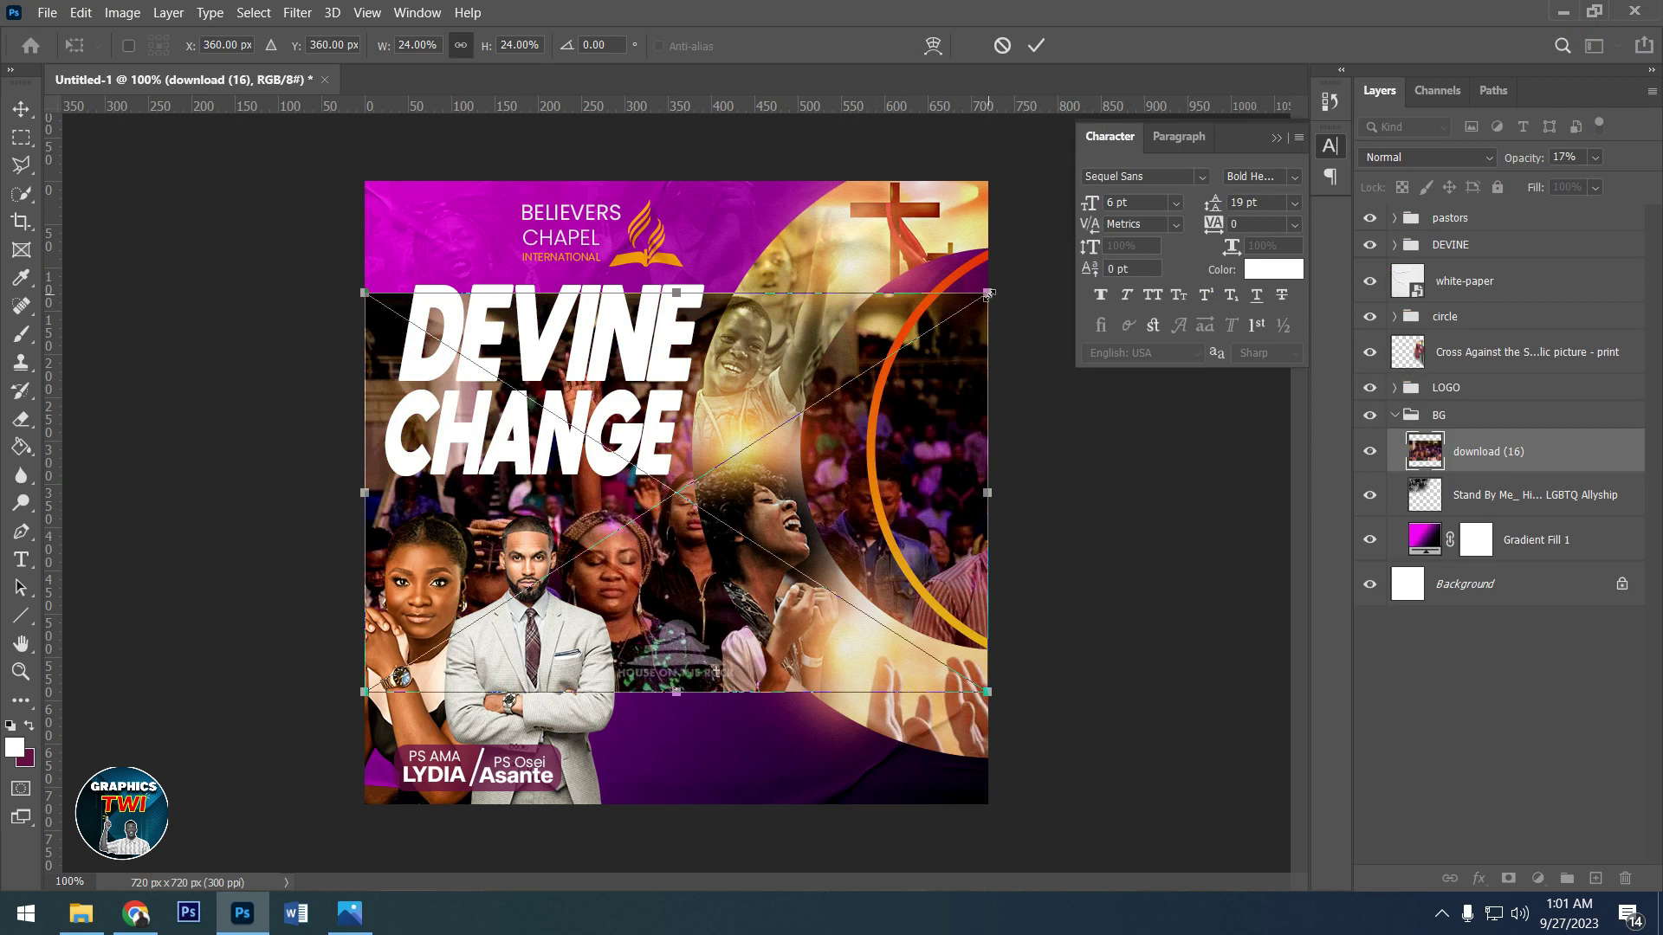
# - Shrink the crowd photo and move it to the flyer's lower left
pyautogui.moveTo(988, 294); pyautogui.dragTo(917, 337)
pyautogui.moveTo(856, 456); pyautogui.dragTo(782, 582)
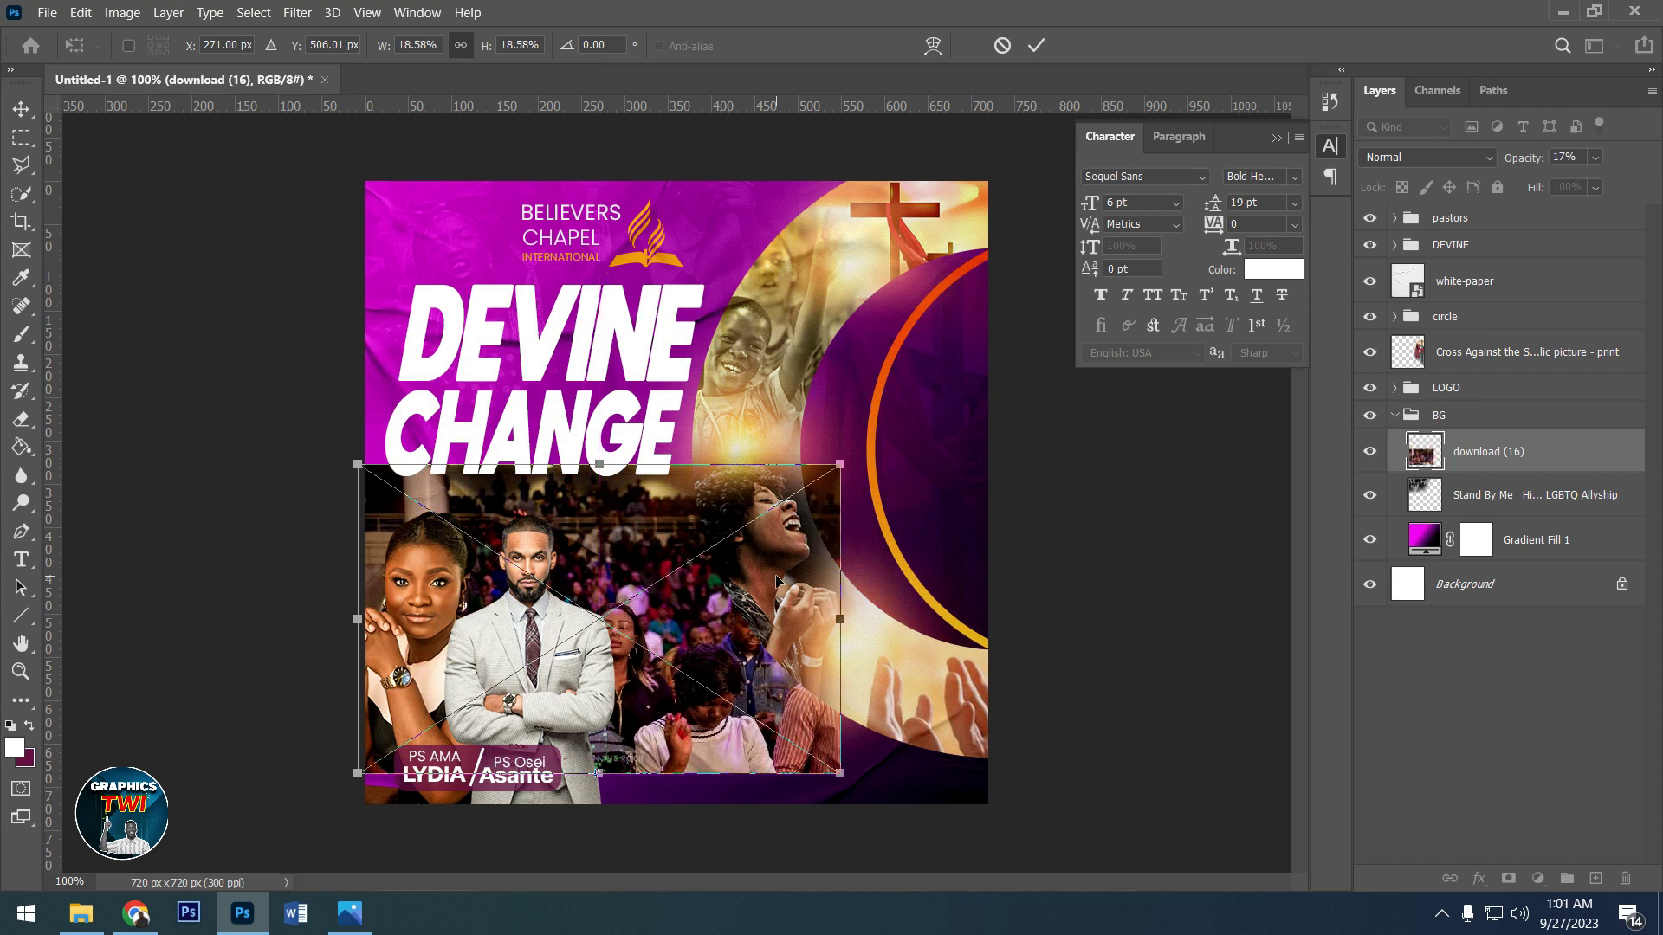
pyautogui.click(1033, 47)
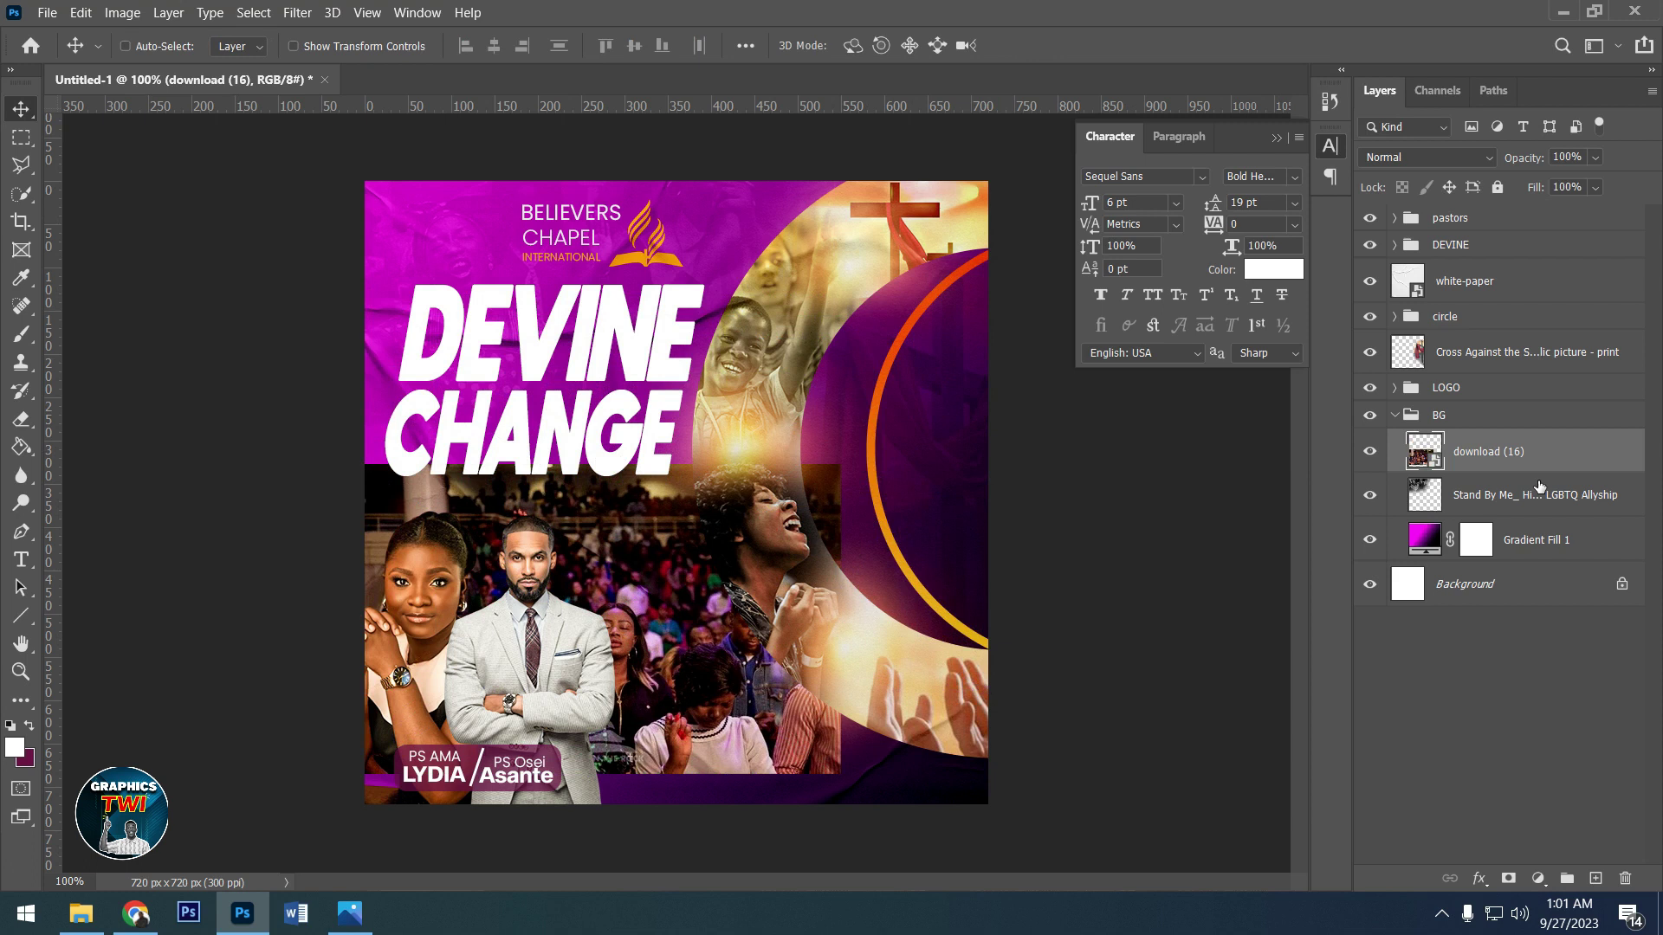
# - Set the crowd photo layer to 33% opacity with Color Burn blending
pyautogui.click(1594, 158)
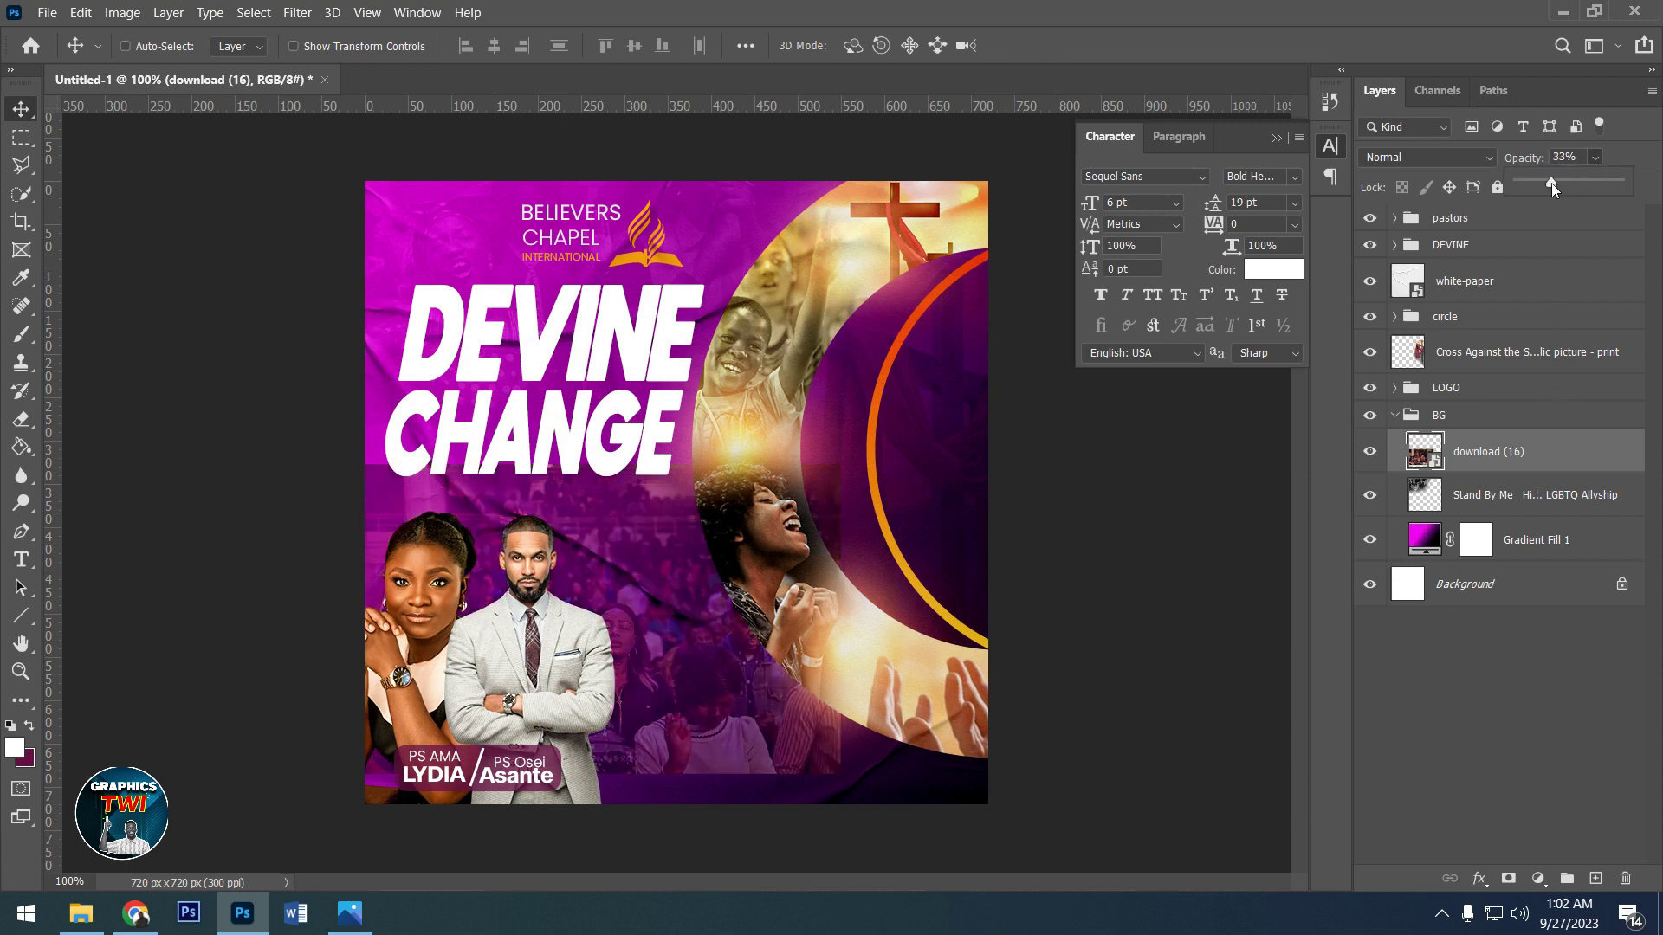
pyautogui.click(1384, 157)
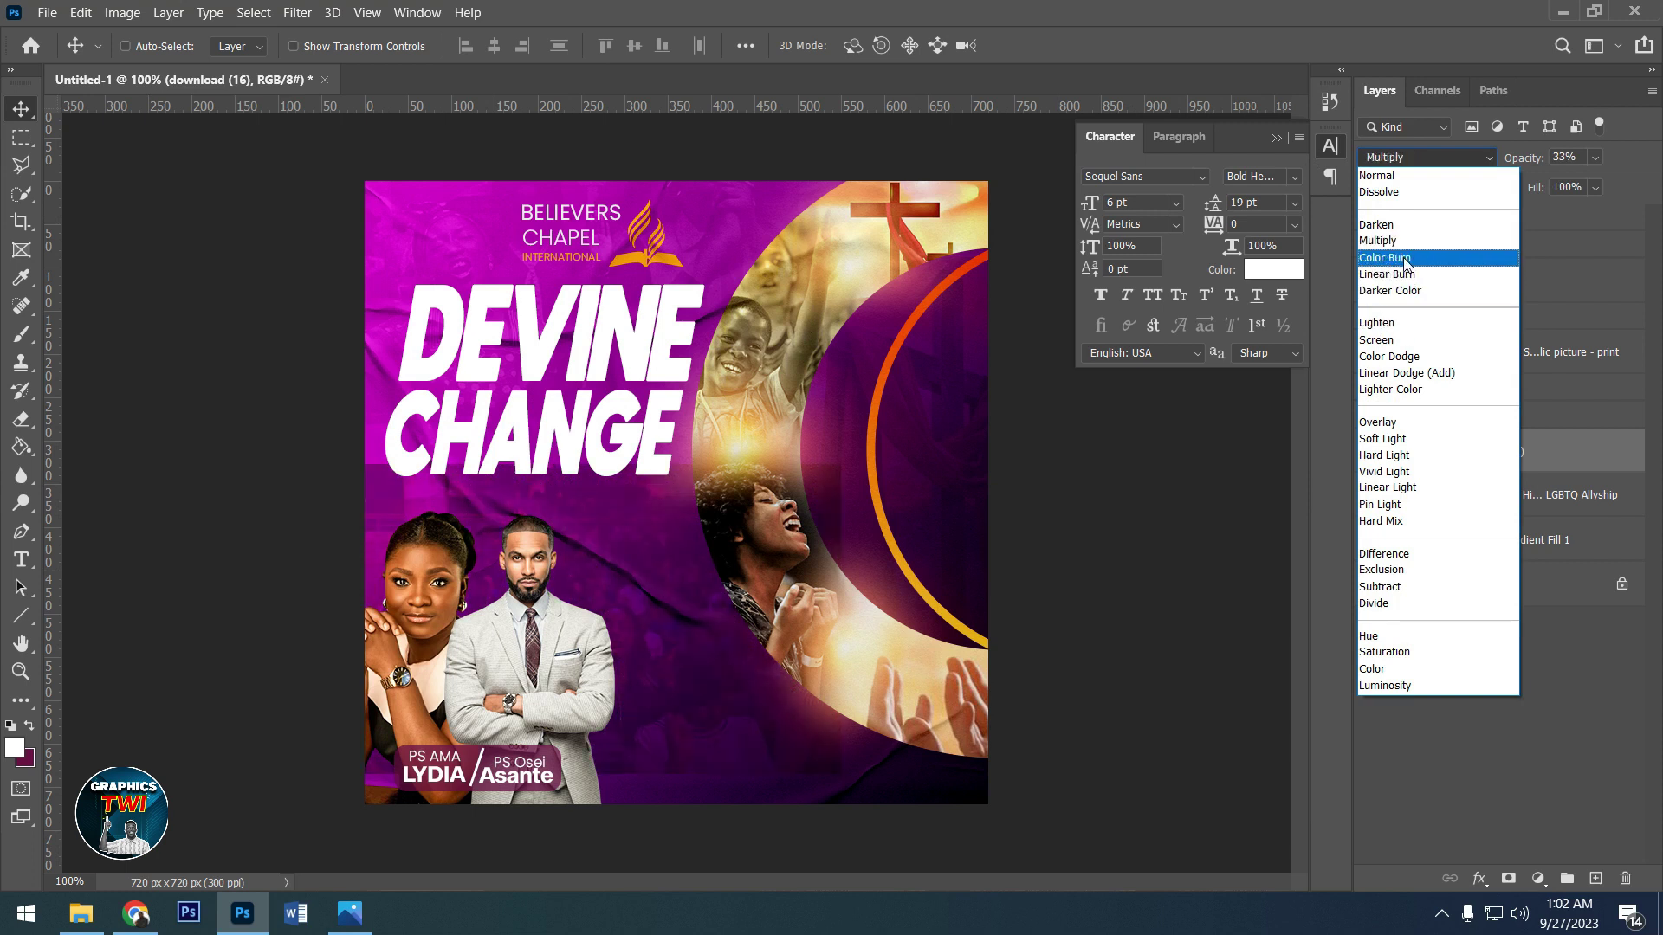
pyautogui.click(1405, 260)
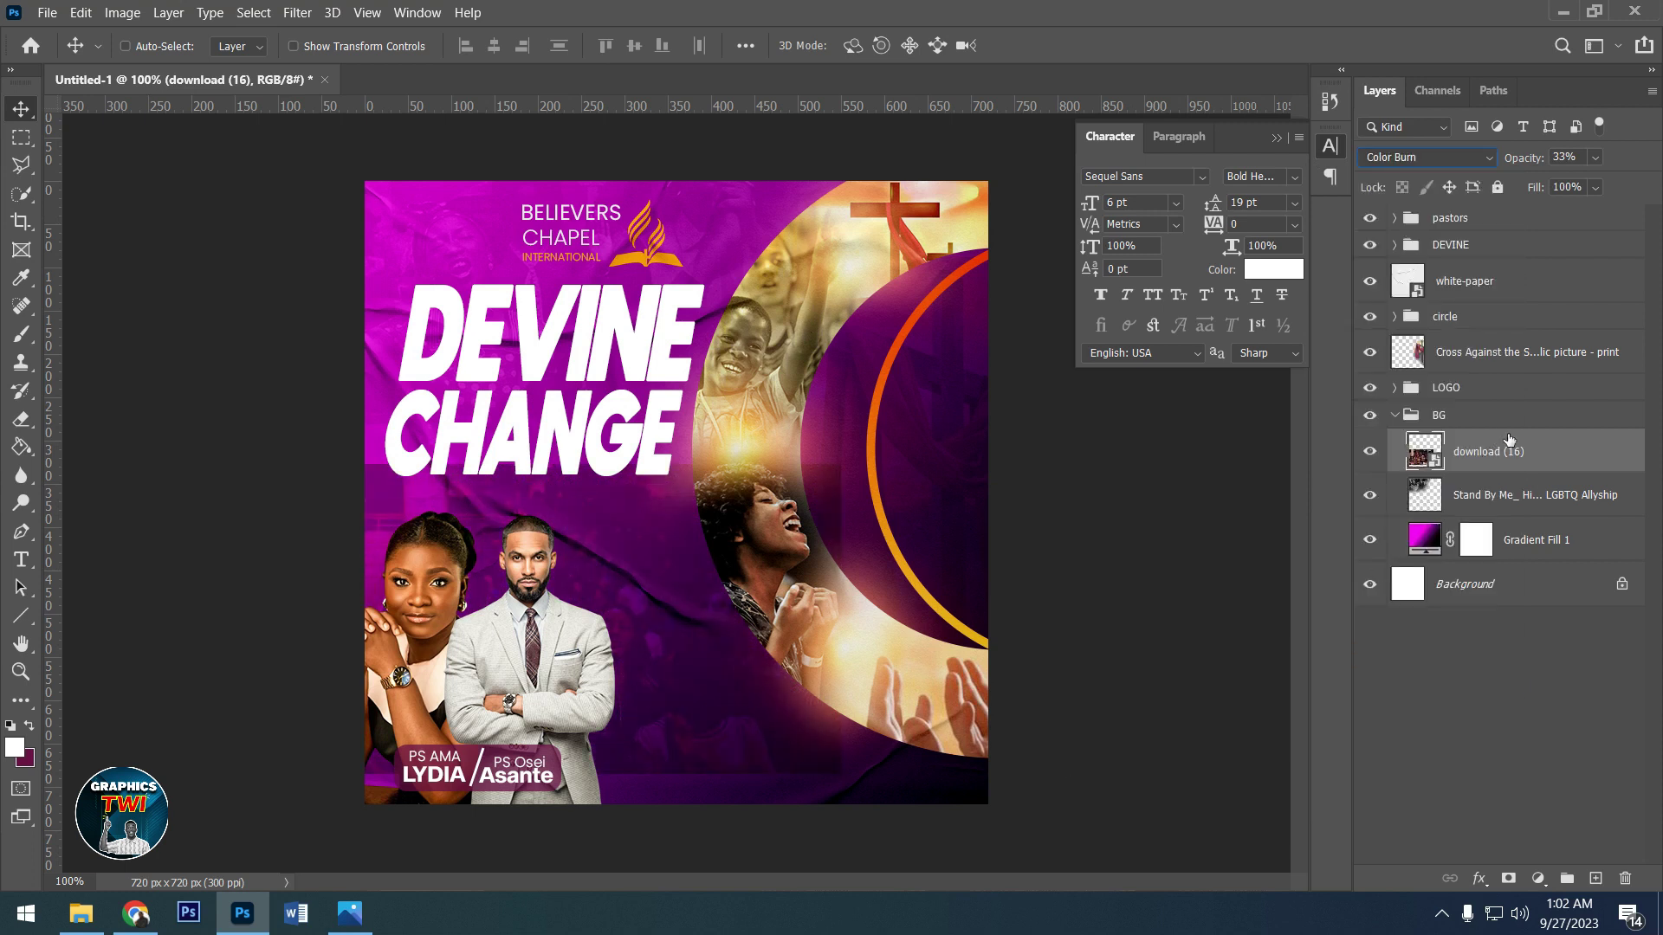
pyautogui.rightClick(1509, 439)
# - Rasterize the crowd photo layer and erase its hard edges
pyautogui.click(1252, 400)
pyautogui.click(22, 421)
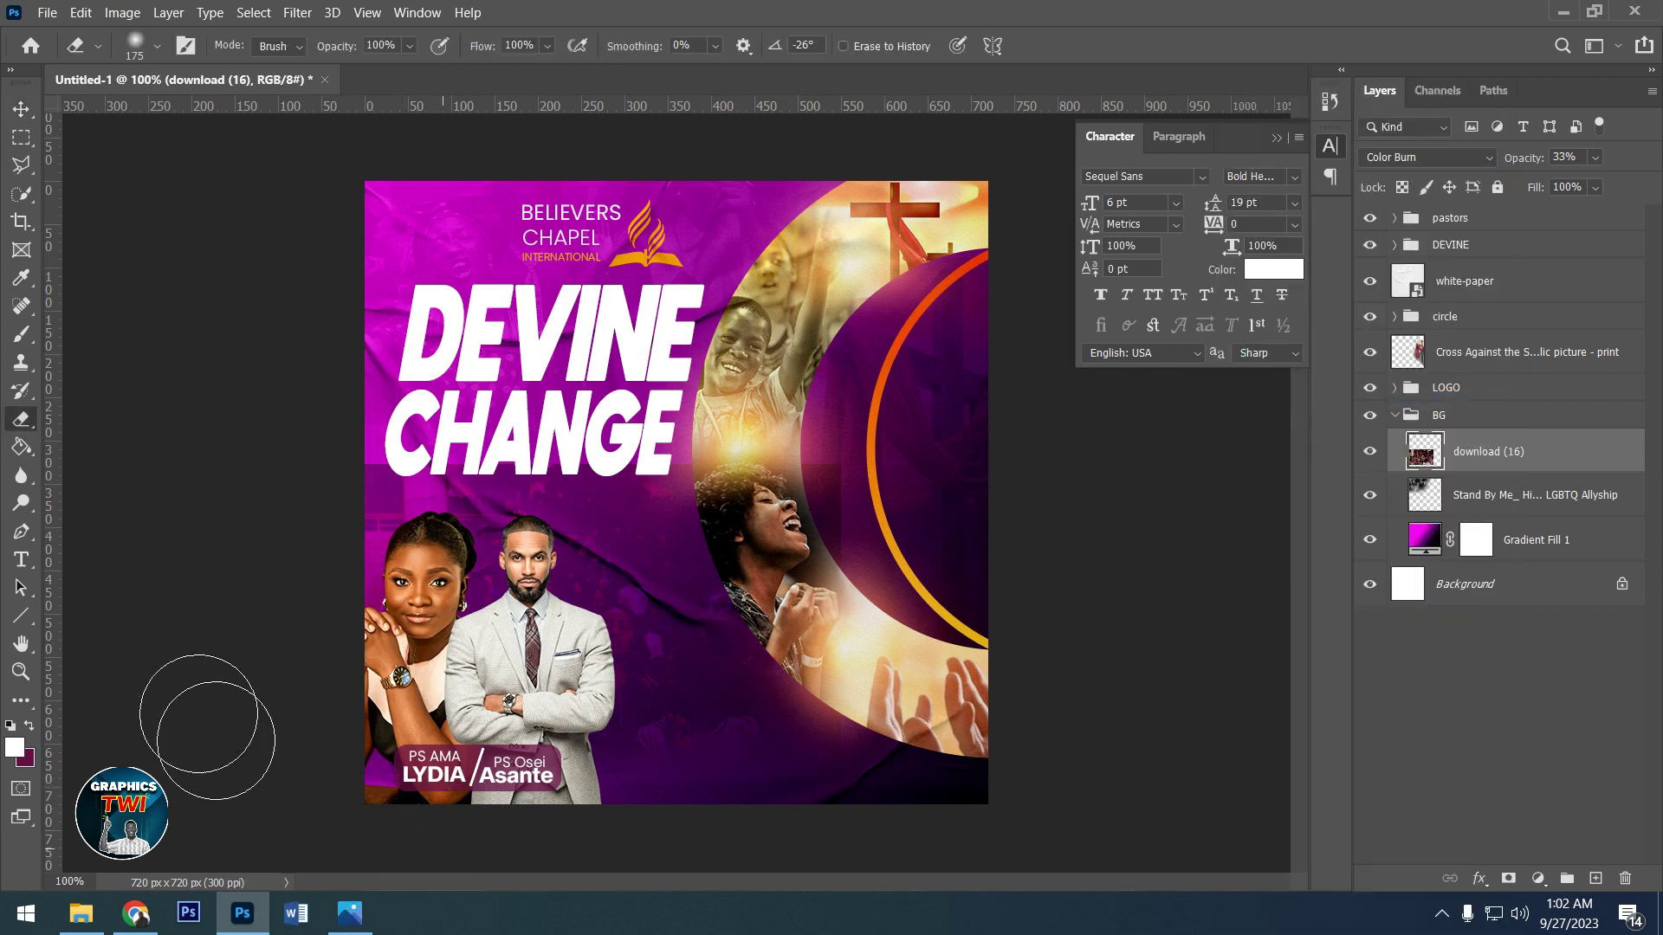
pyautogui.moveTo(833, 459); pyautogui.dragTo(888, 540)
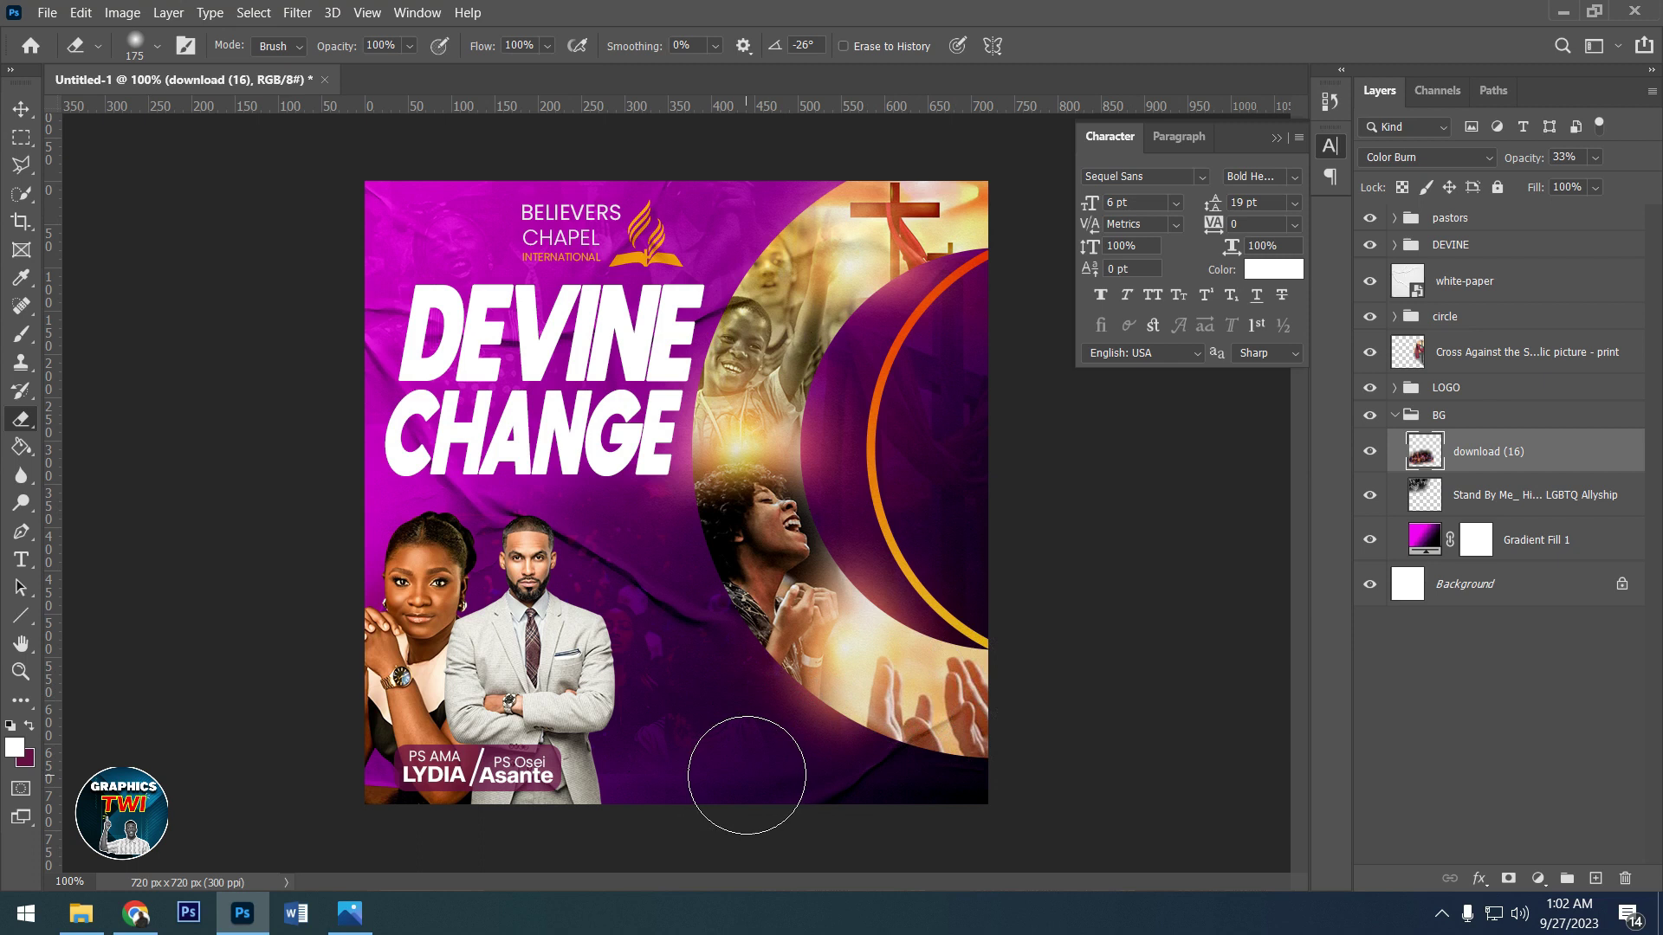
# - Enlarge the crowd photo to about 119% and collapse the BG group
pyautogui.hotkey('ctrl', 't')
pyautogui.moveTo(841, 773); pyautogui.dragTo(935, 836)
pyautogui.click(1074, 44)
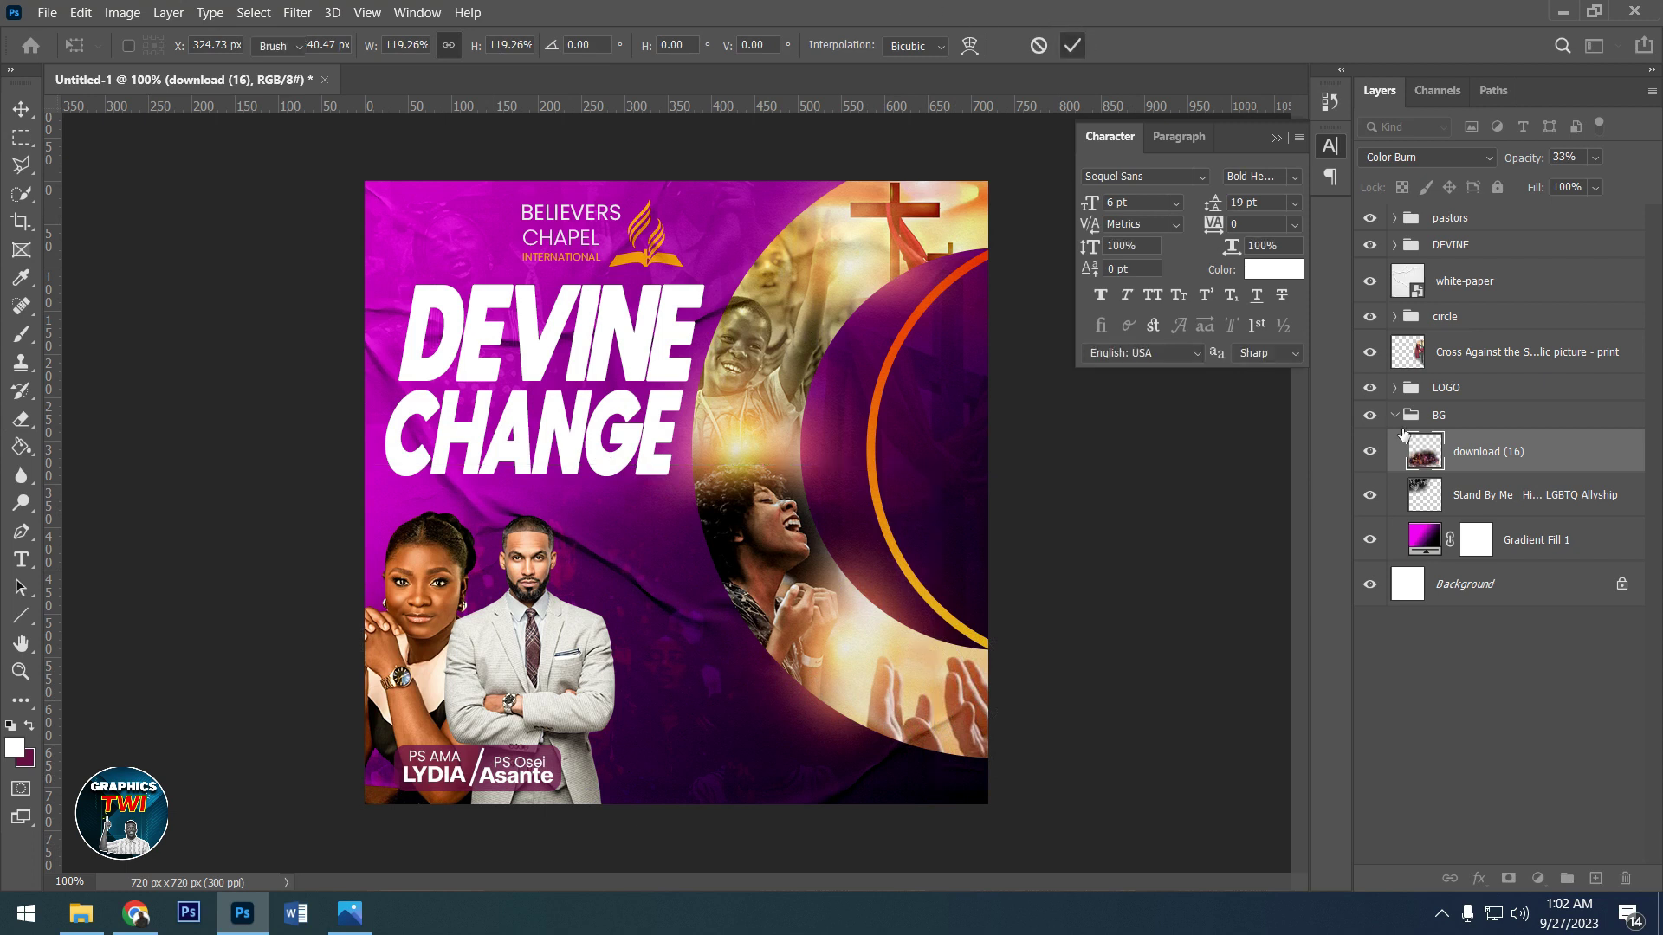
pyautogui.press('e')
pyautogui.click(1438, 414)
pyautogui.click(1448, 220)
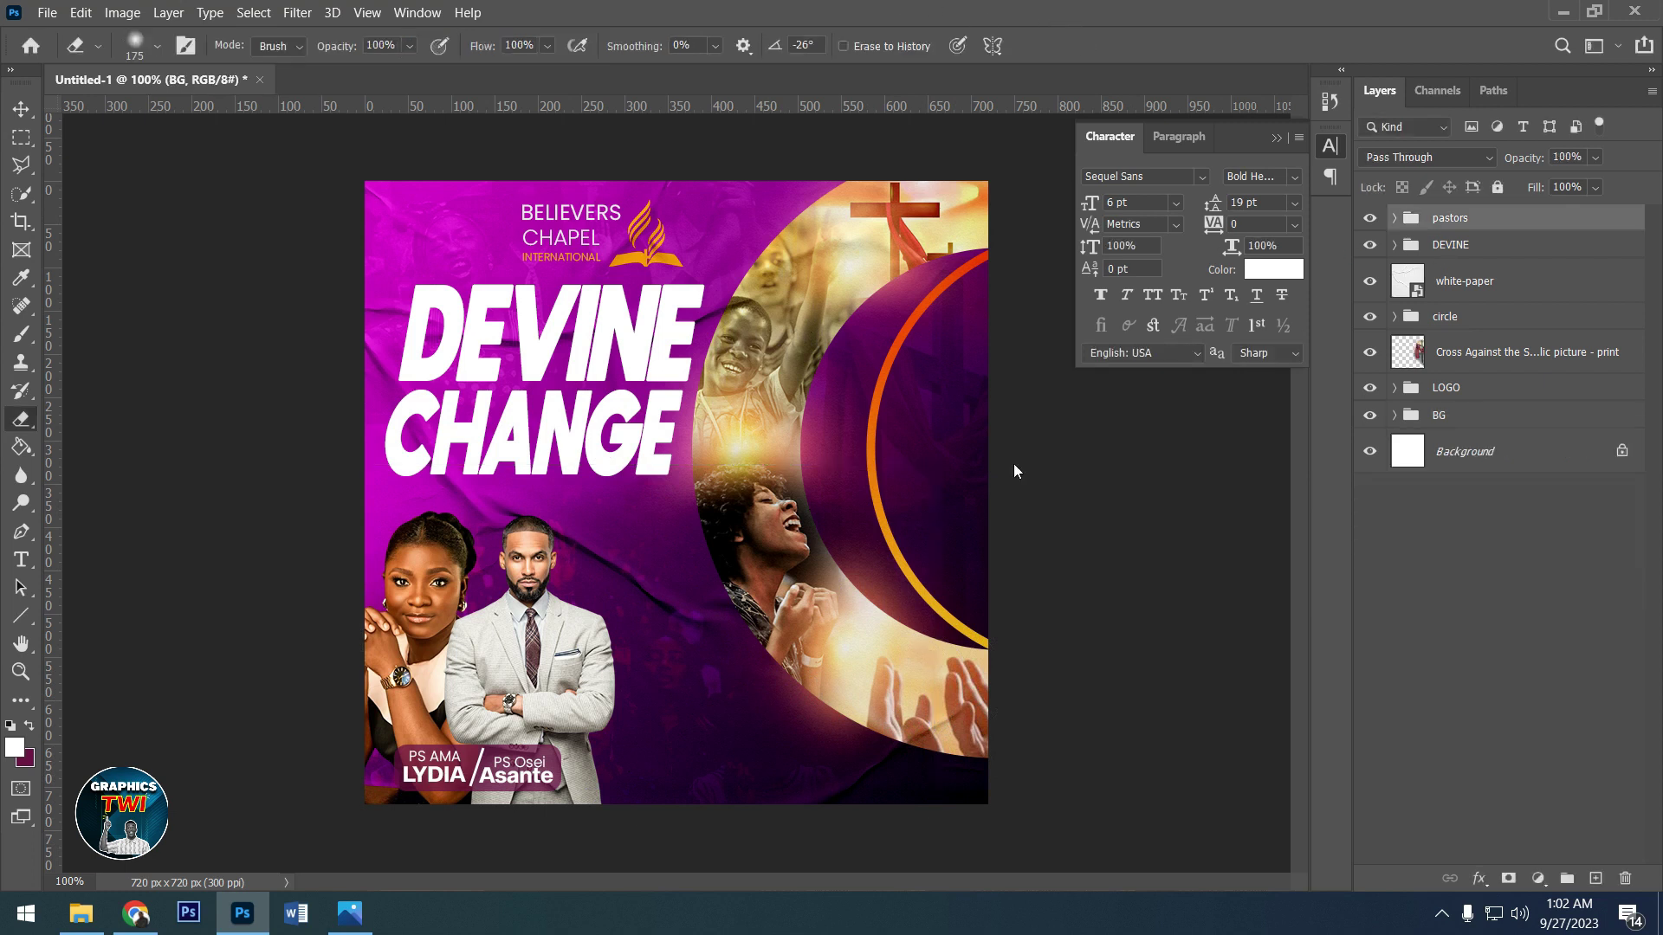
# - Open Desktop > DEVINE CHANGE, select the CIRCLE LIGHT image and return to Photoshop
pyautogui.click(81, 913)
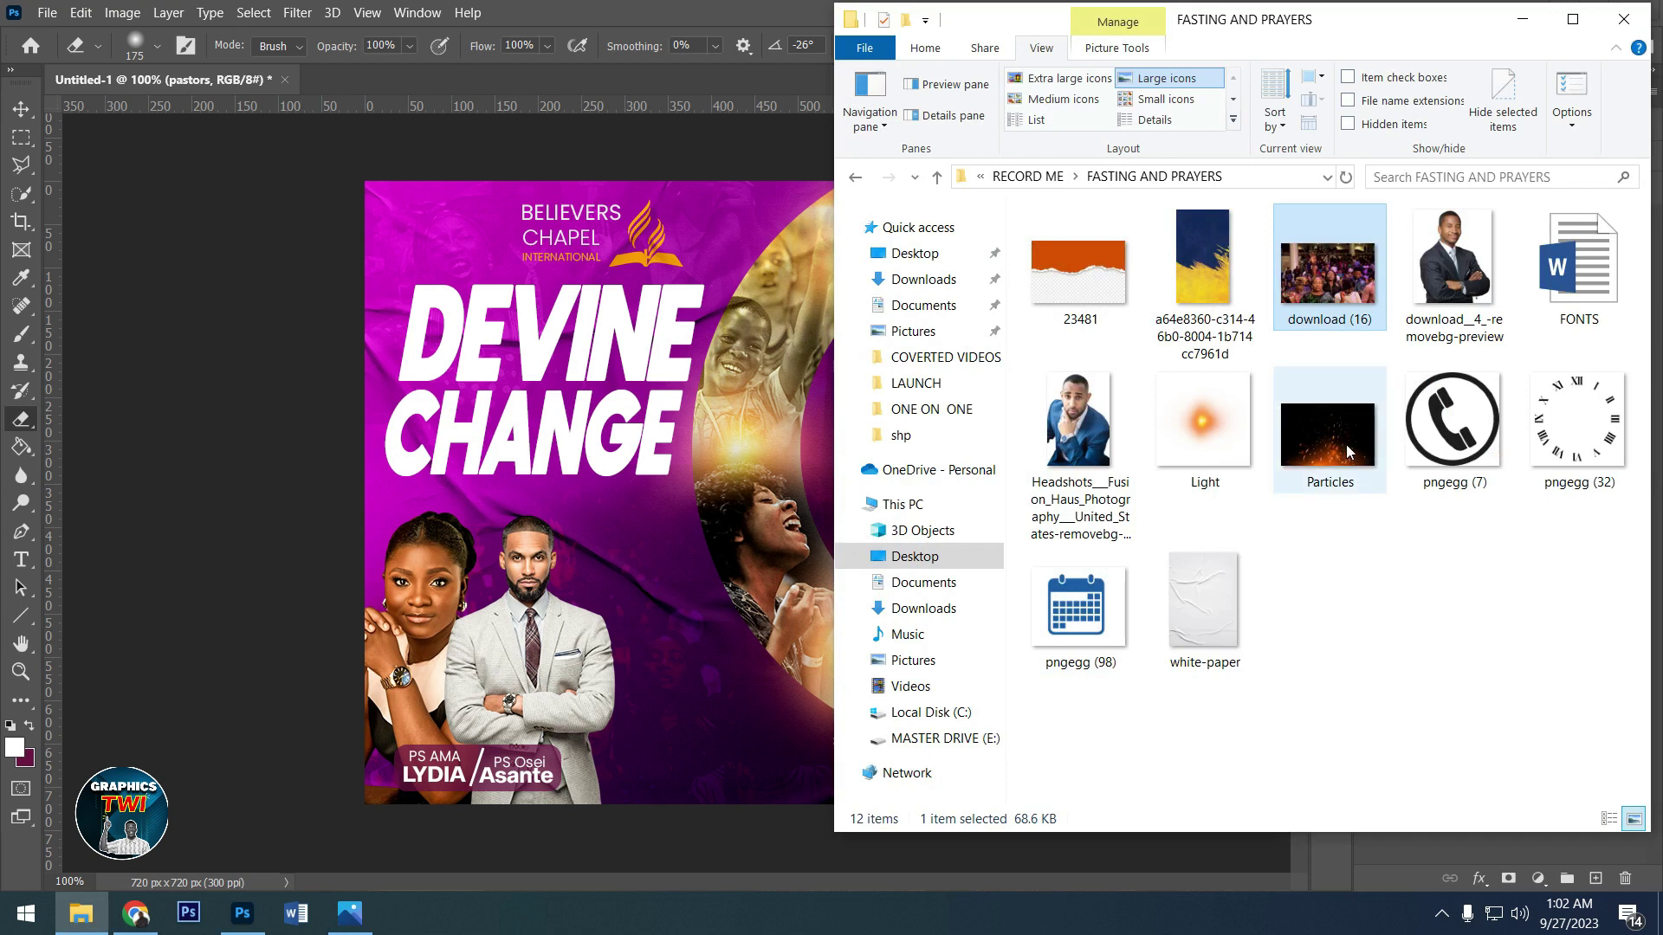
pyautogui.click(915, 253)
pyautogui.doubleClick(1204, 265)
pyautogui.click(1450, 269)
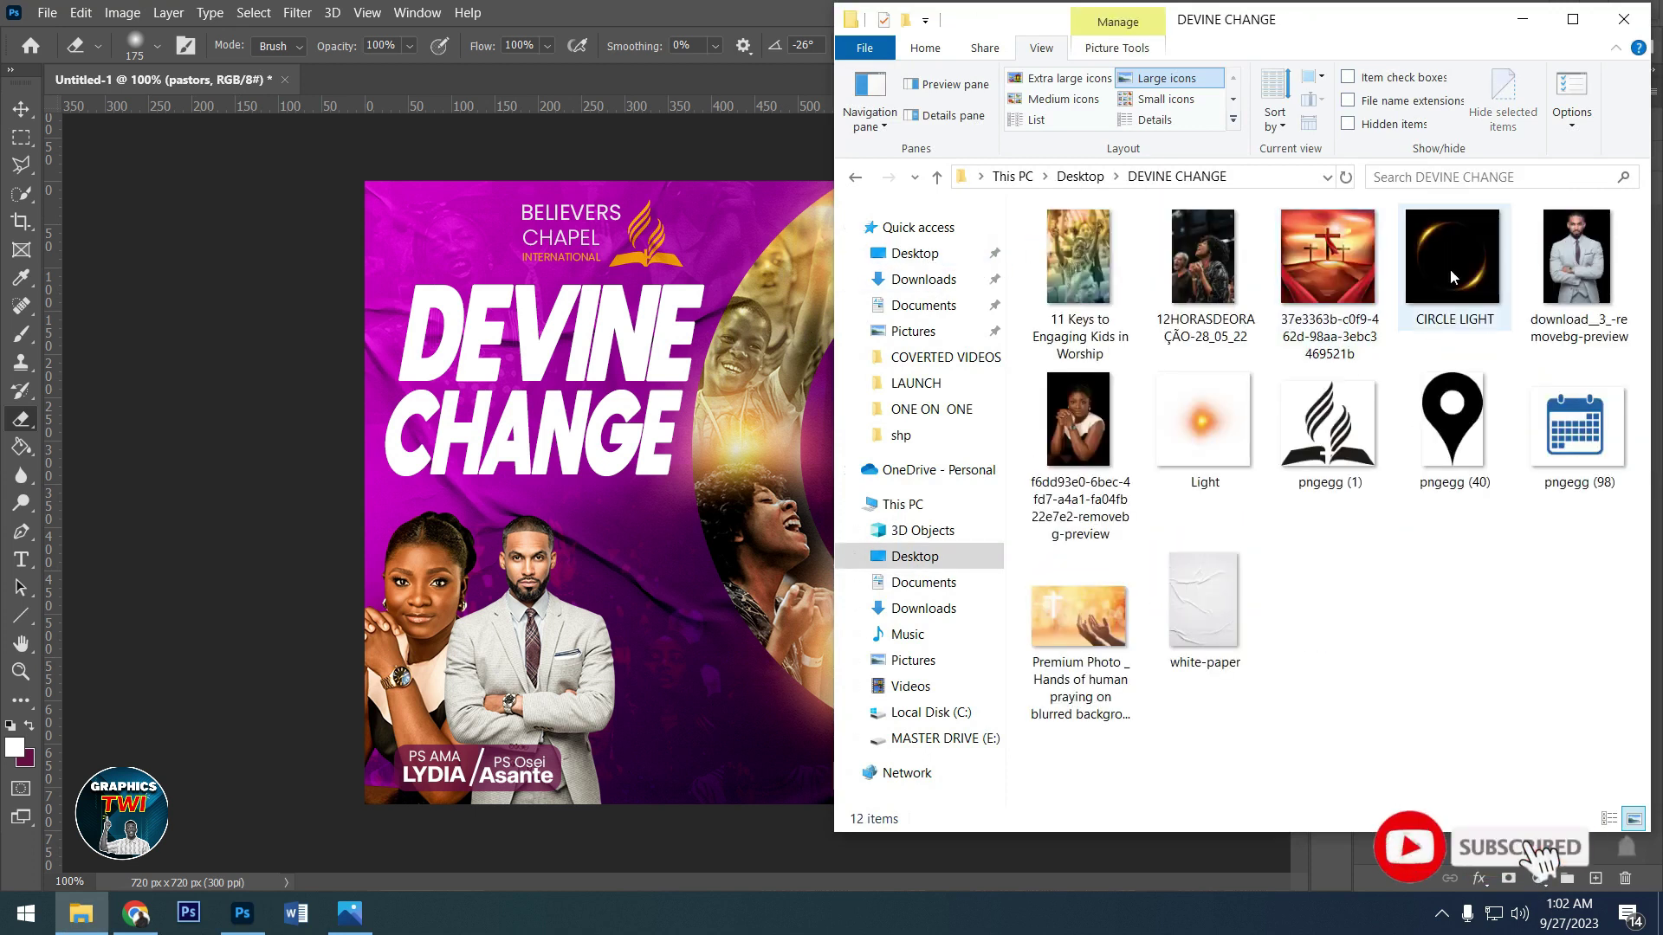
pyautogui.click(719, 515)
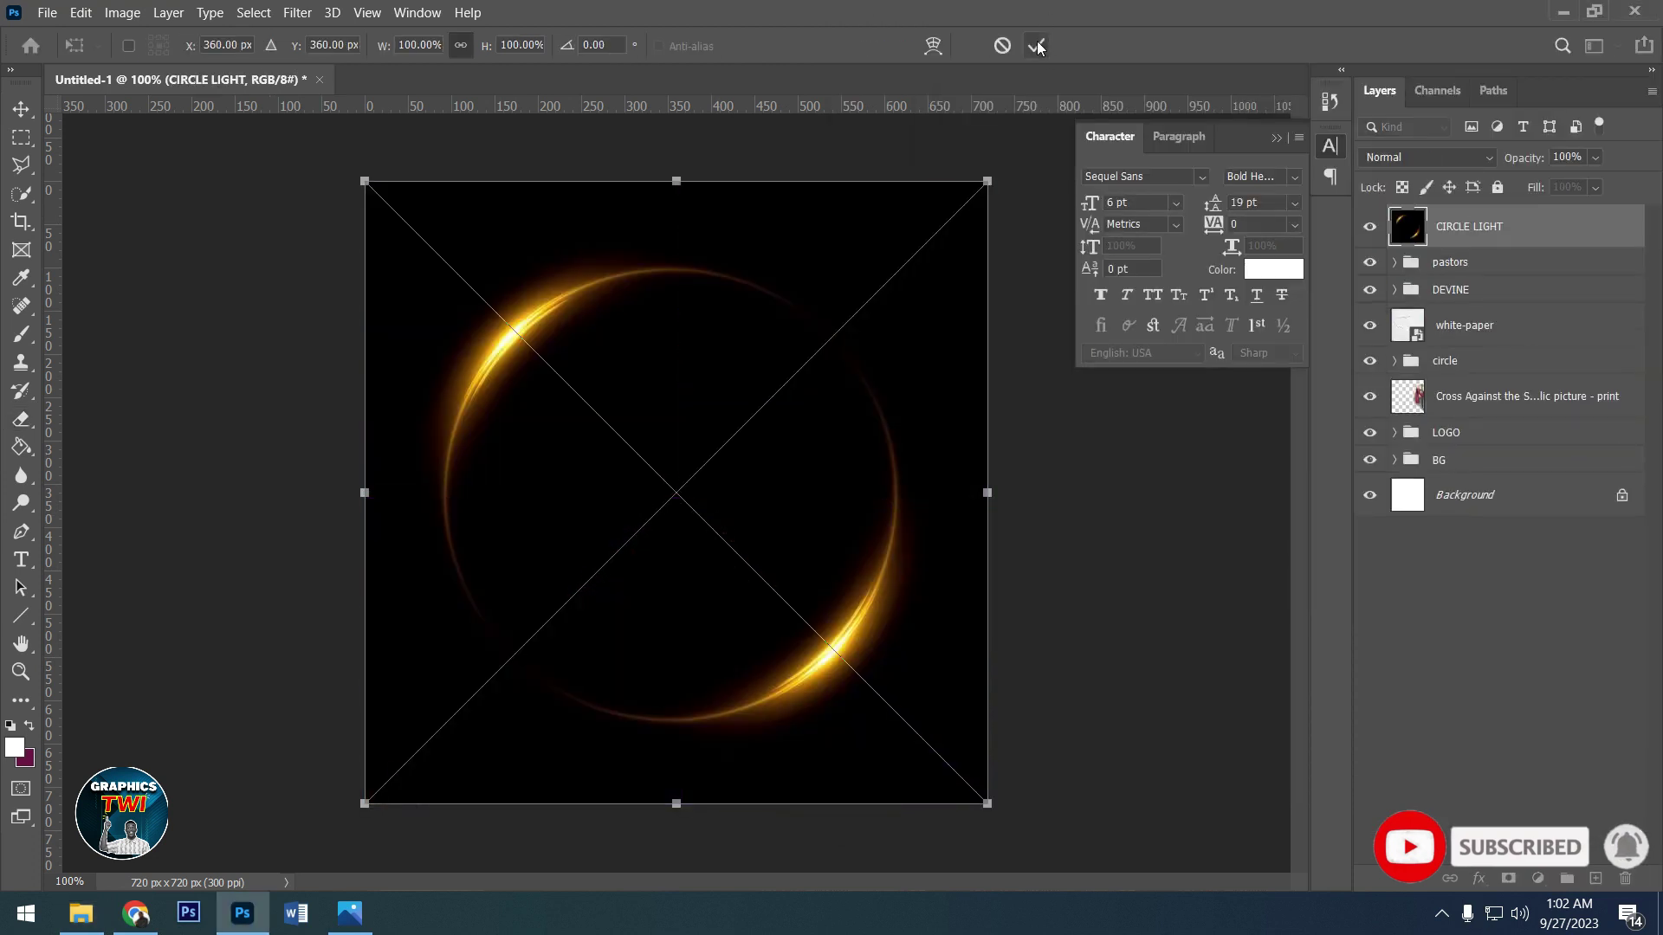
# - Place the CIRCLE LIGHT glow and set it to Screen blending
pyautogui.click(1053, 46)
pyautogui.click(1425, 157)
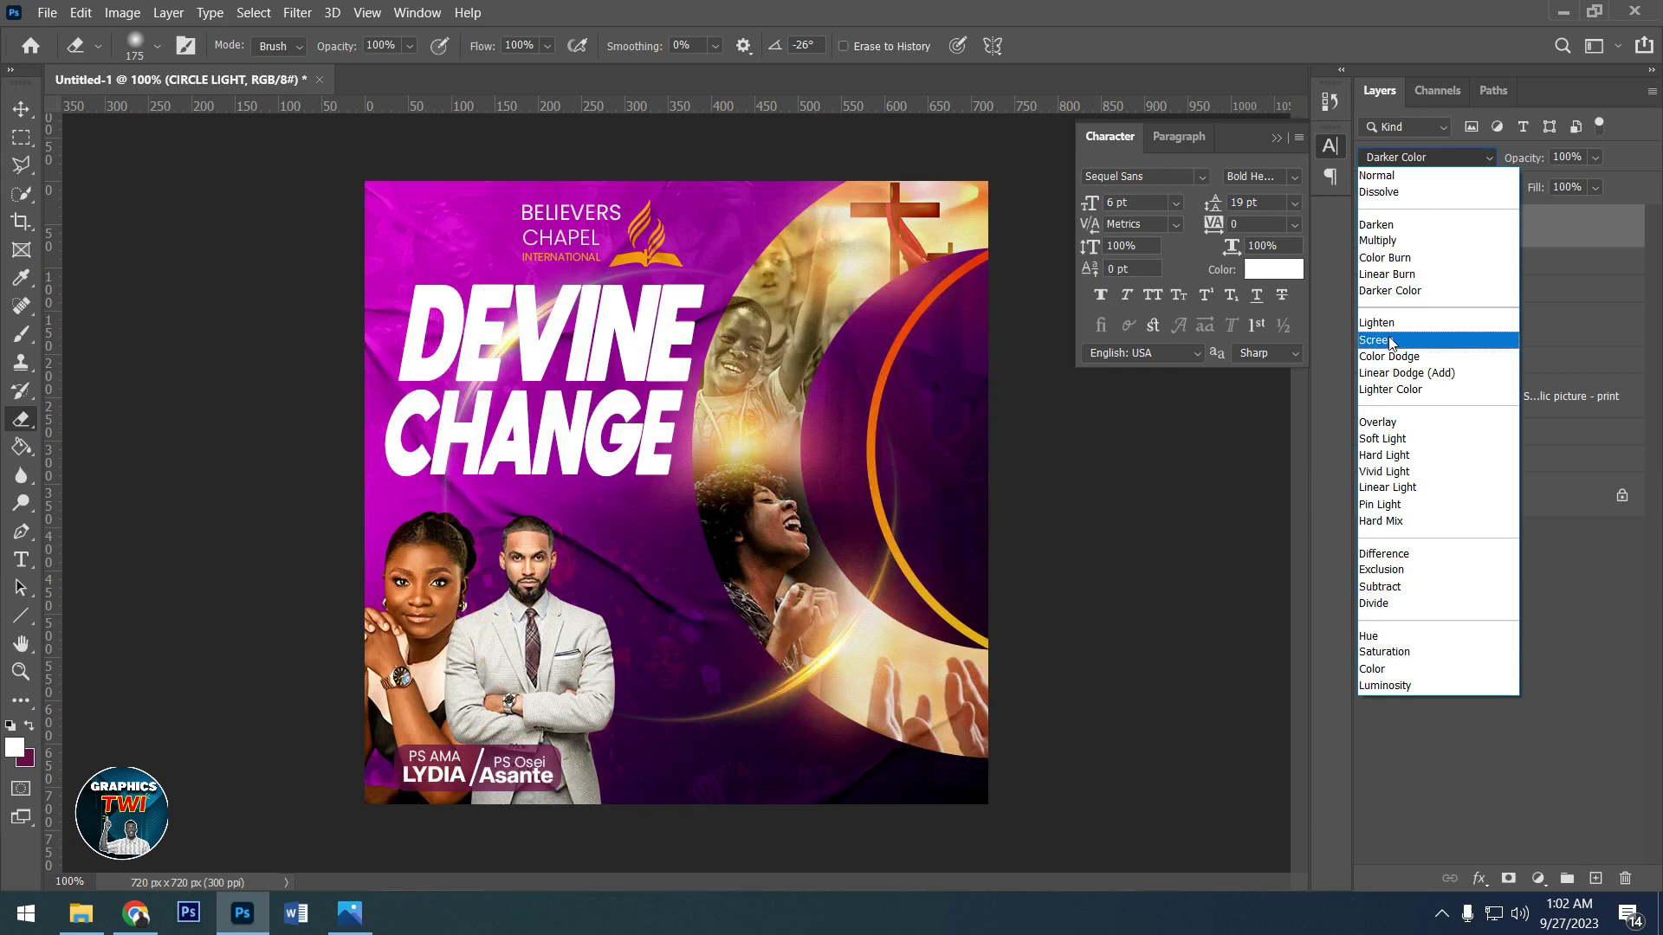
pyautogui.click(1391, 338)
# - Shrink the glow ring beside the pastors, then add a small calendar image
pyautogui.click(23, 110)
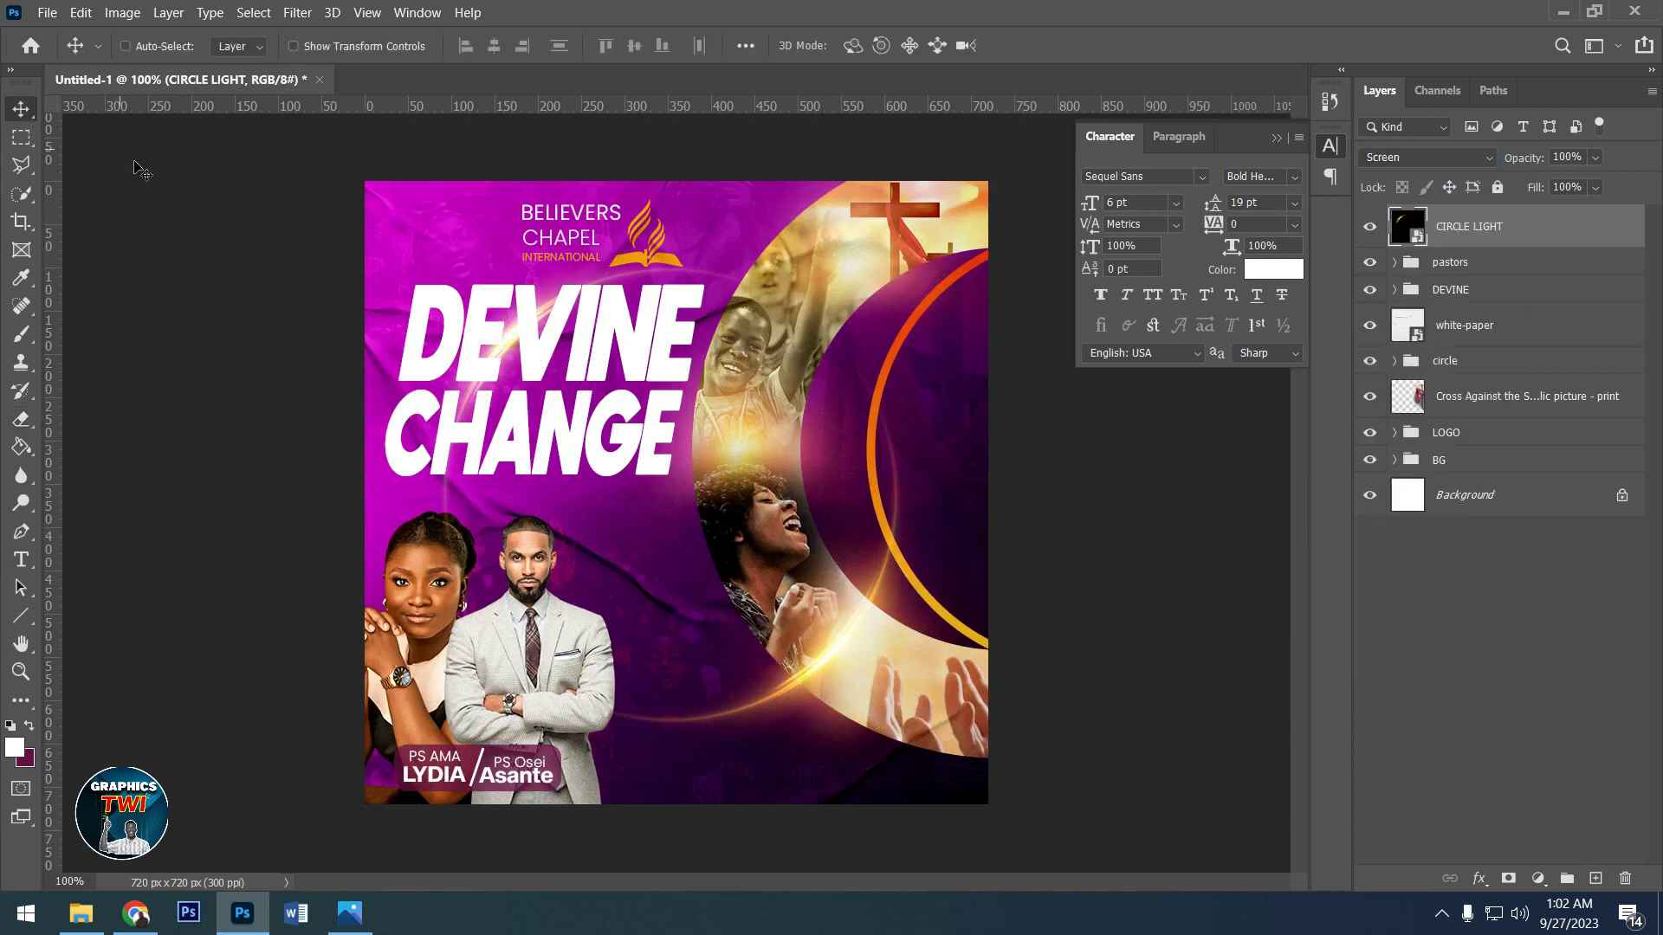
pyautogui.hotkey('ctrl', 't')
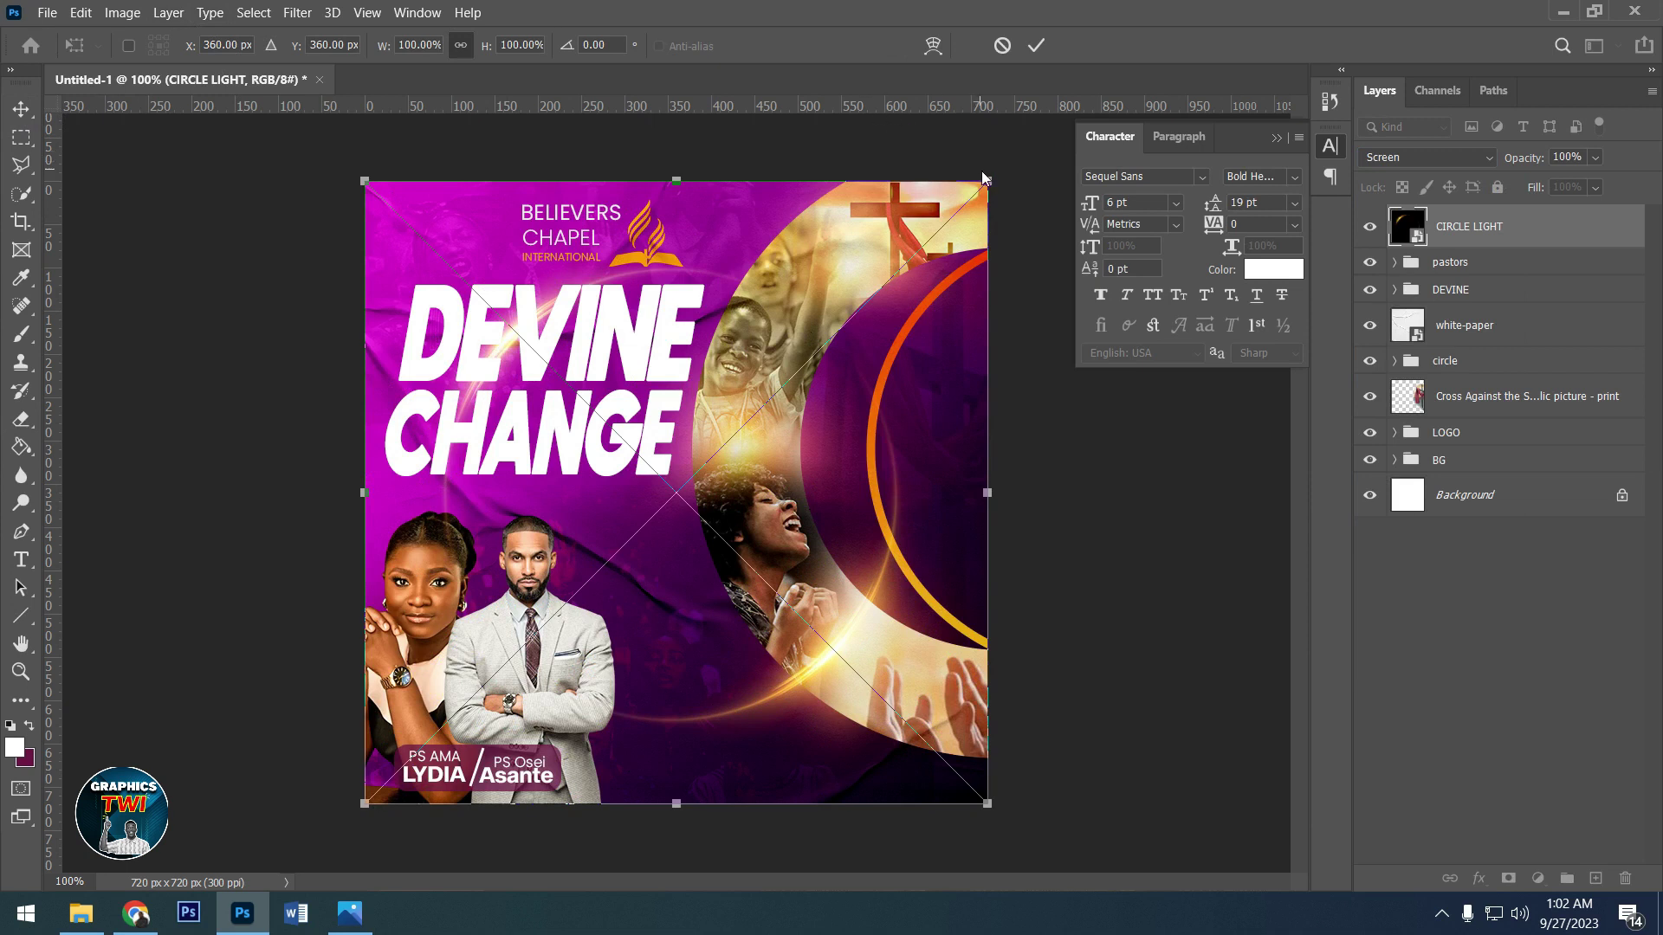
pyautogui.moveTo(987, 181)
pyautogui.mouseDown()
pyautogui.moveTo(745, 419)
pyautogui.moveTo(681, 536)
pyautogui.mouseUp()
pyautogui.moveTo(712, 625); pyautogui.dragTo(719, 626)
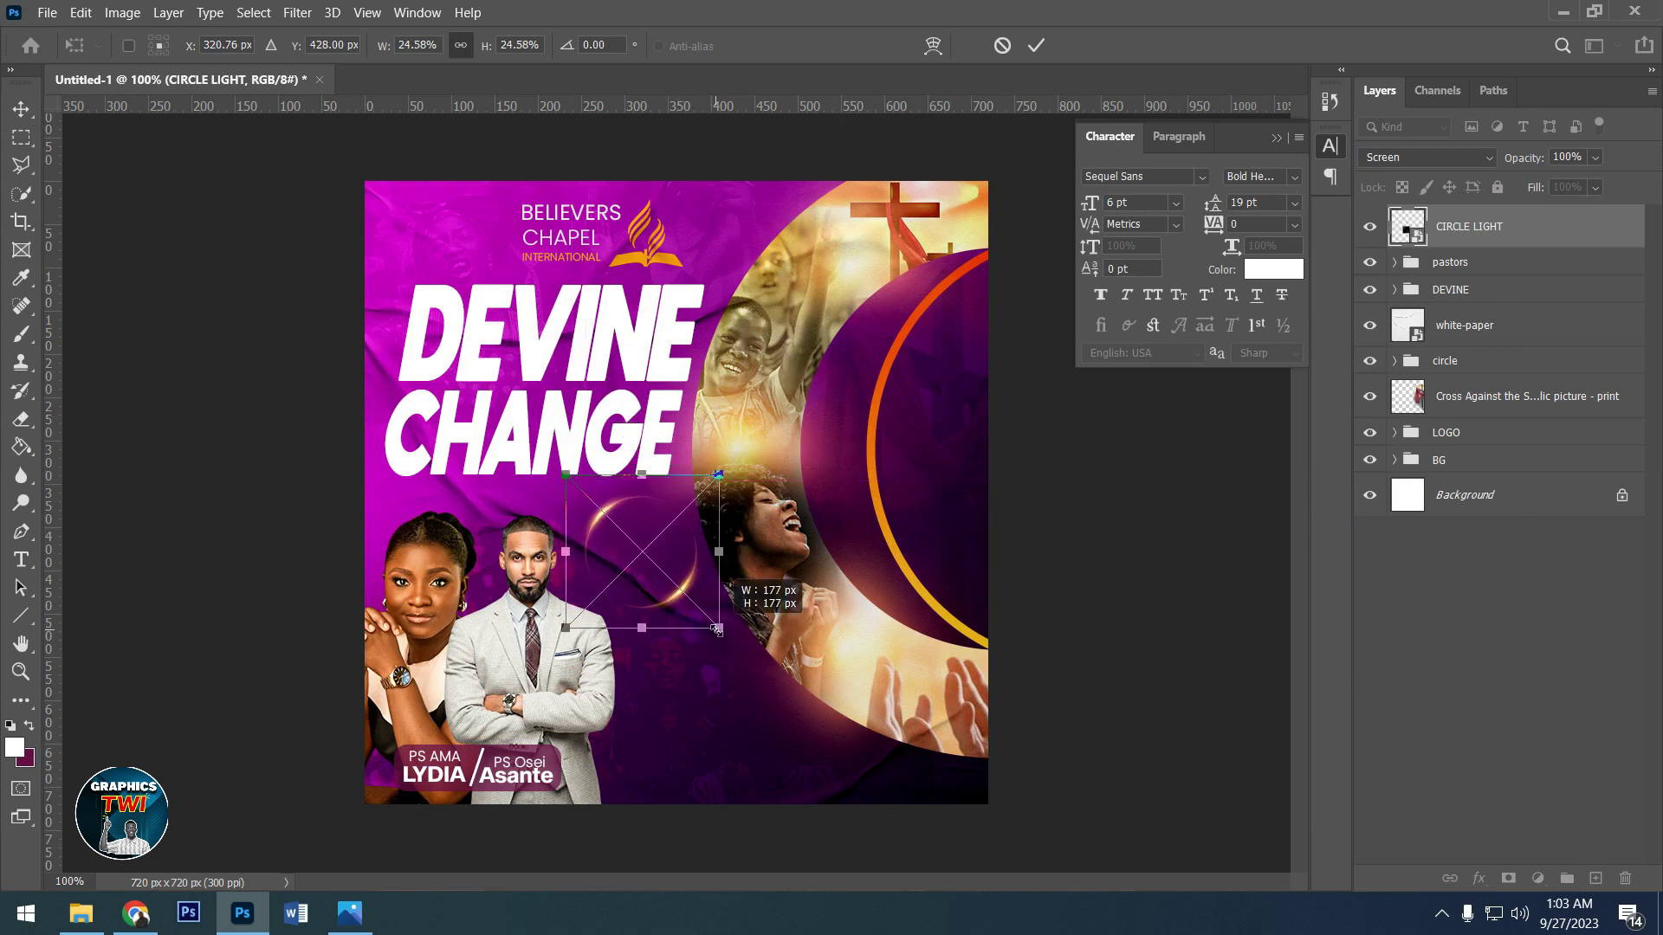
pyautogui.click(1039, 47)
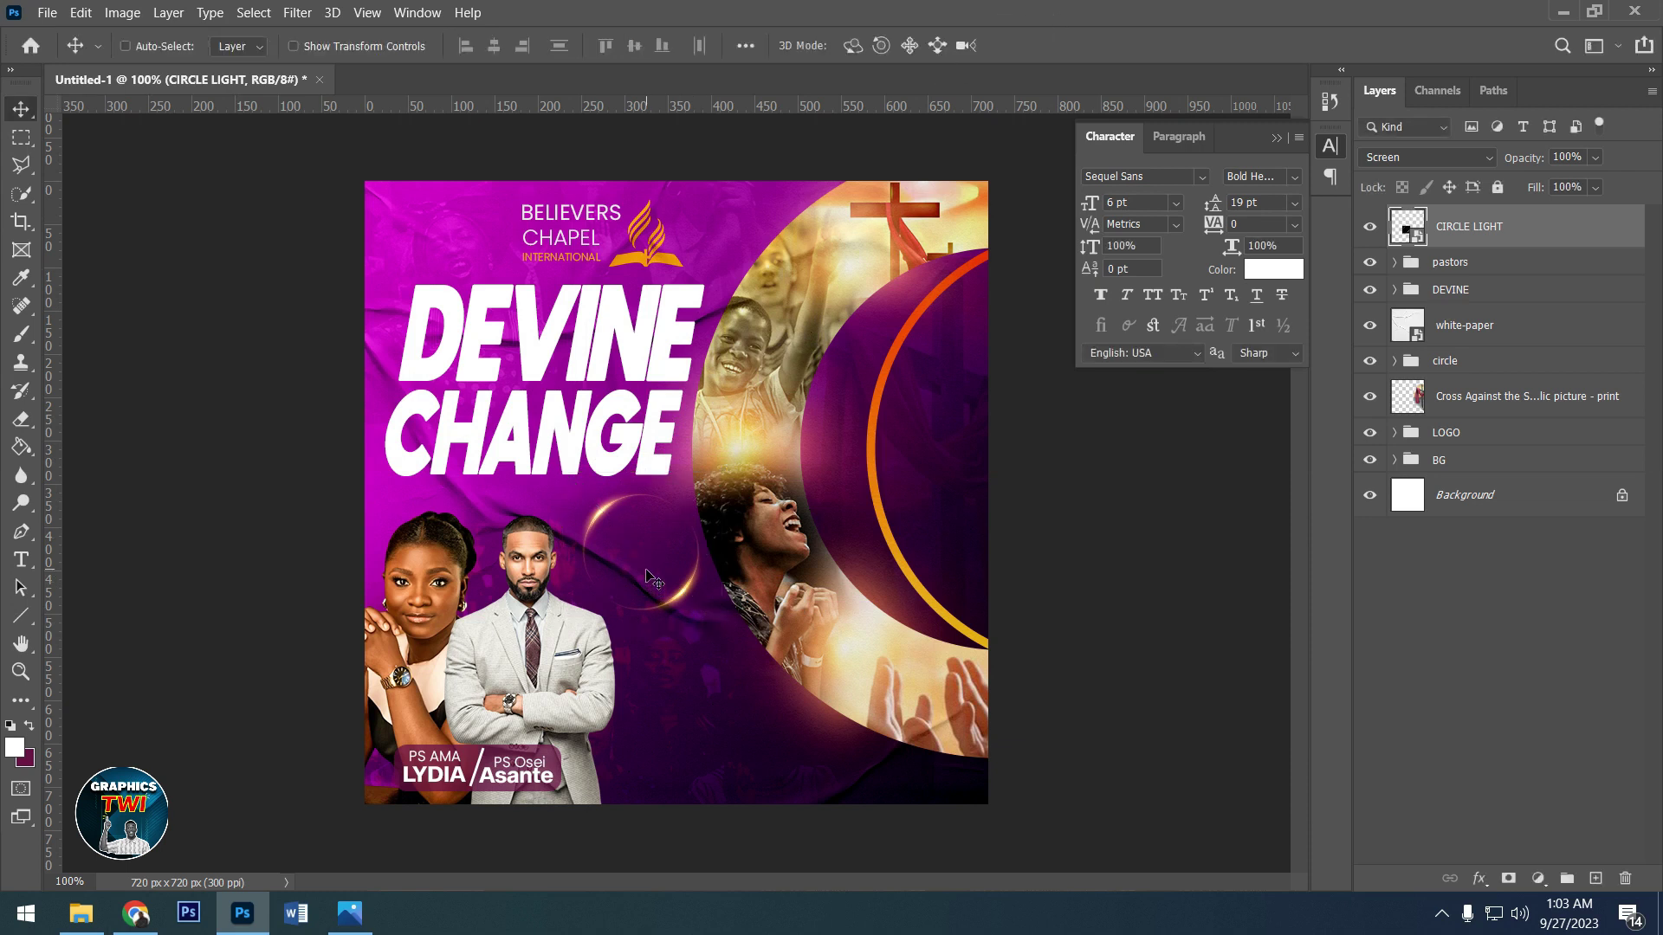
pyautogui.moveTo(646, 571); pyautogui.dragTo(644, 580)
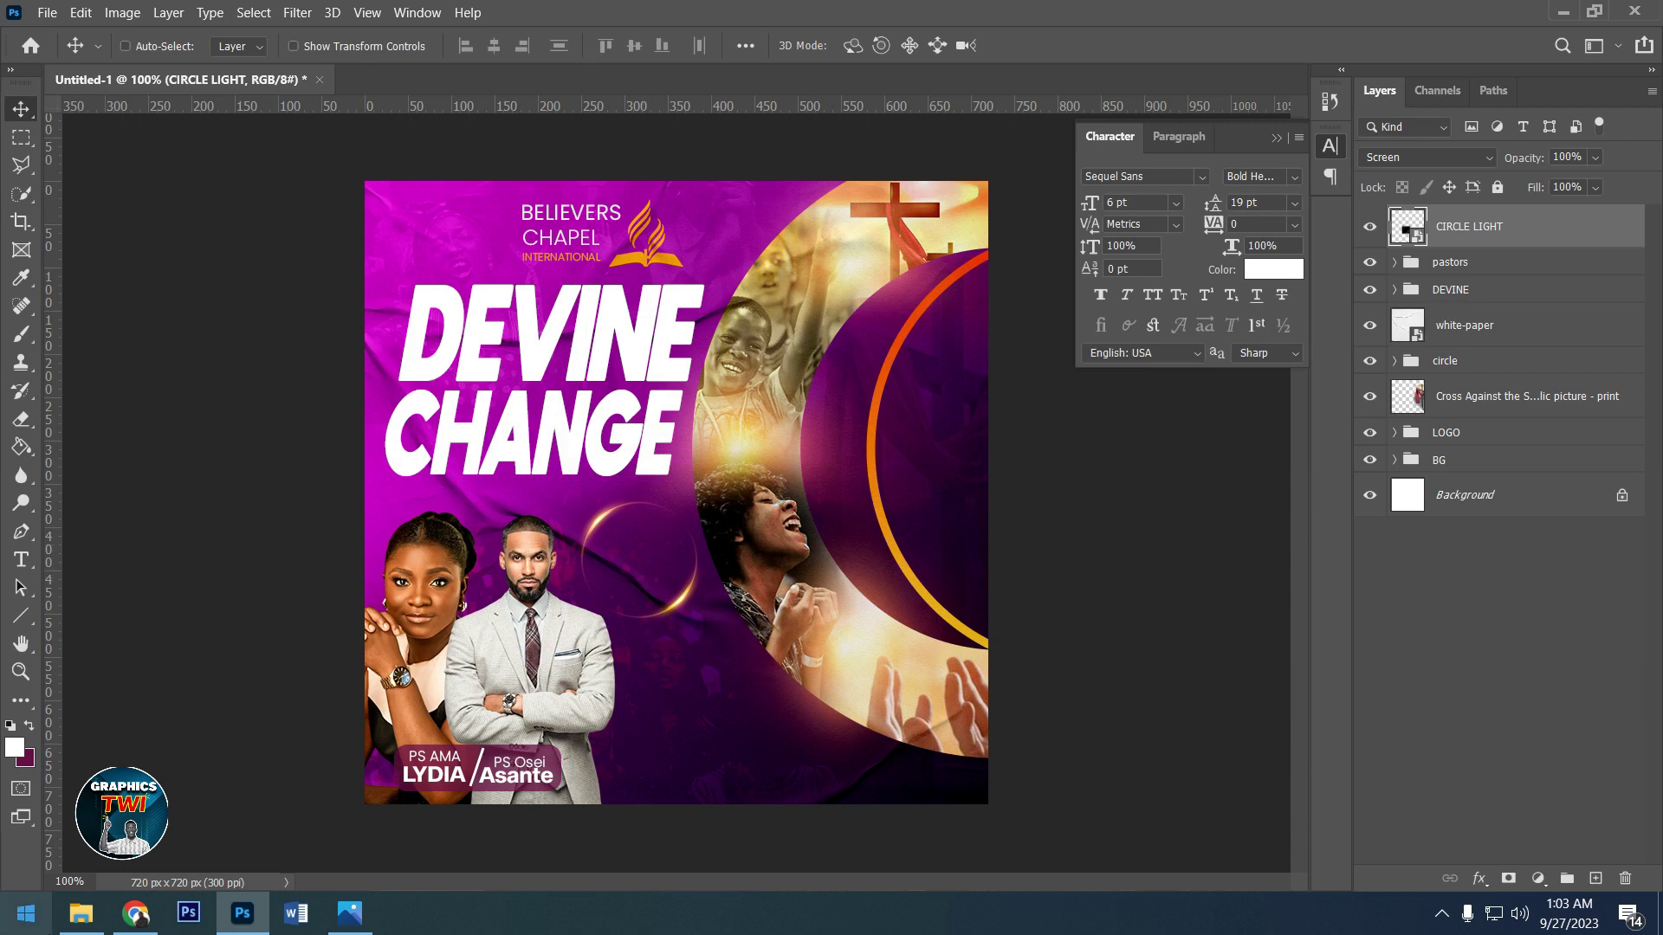
pyautogui.click(82, 929)
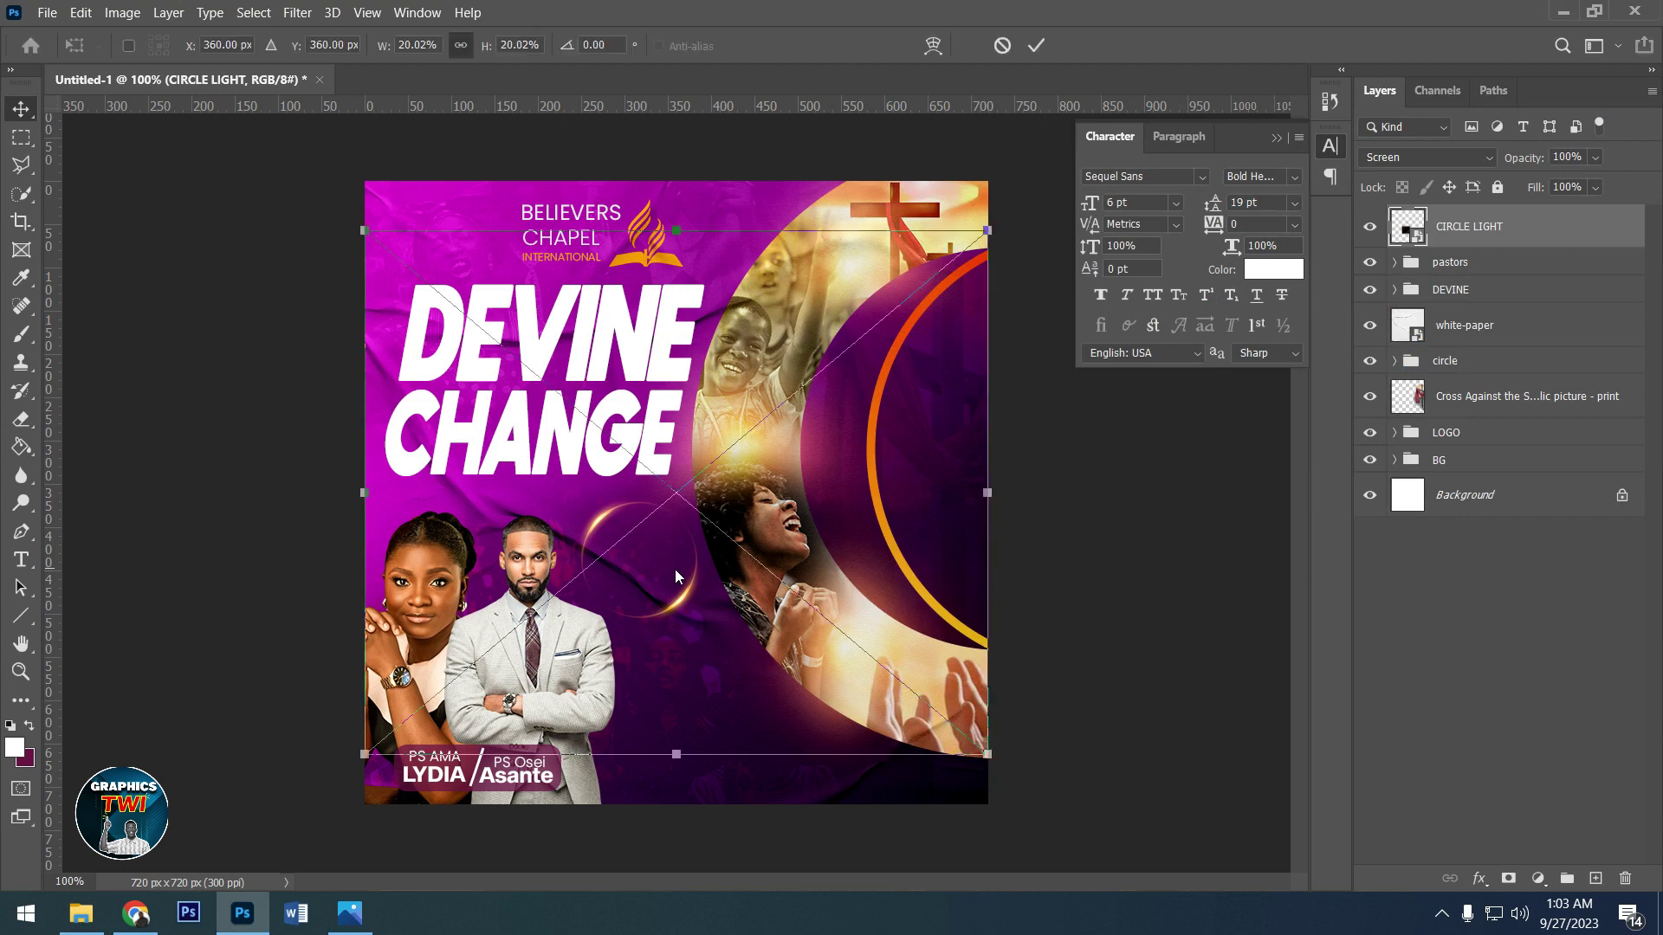
pyautogui.moveTo(987, 230)
pyautogui.mouseDown()
pyautogui.moveTo(424, 705)
pyautogui.moveTo(682, 530)
pyautogui.mouseUp()
# - Commit the calendar image and give it a white Color Overlay layer style
pyautogui.click(1034, 49)
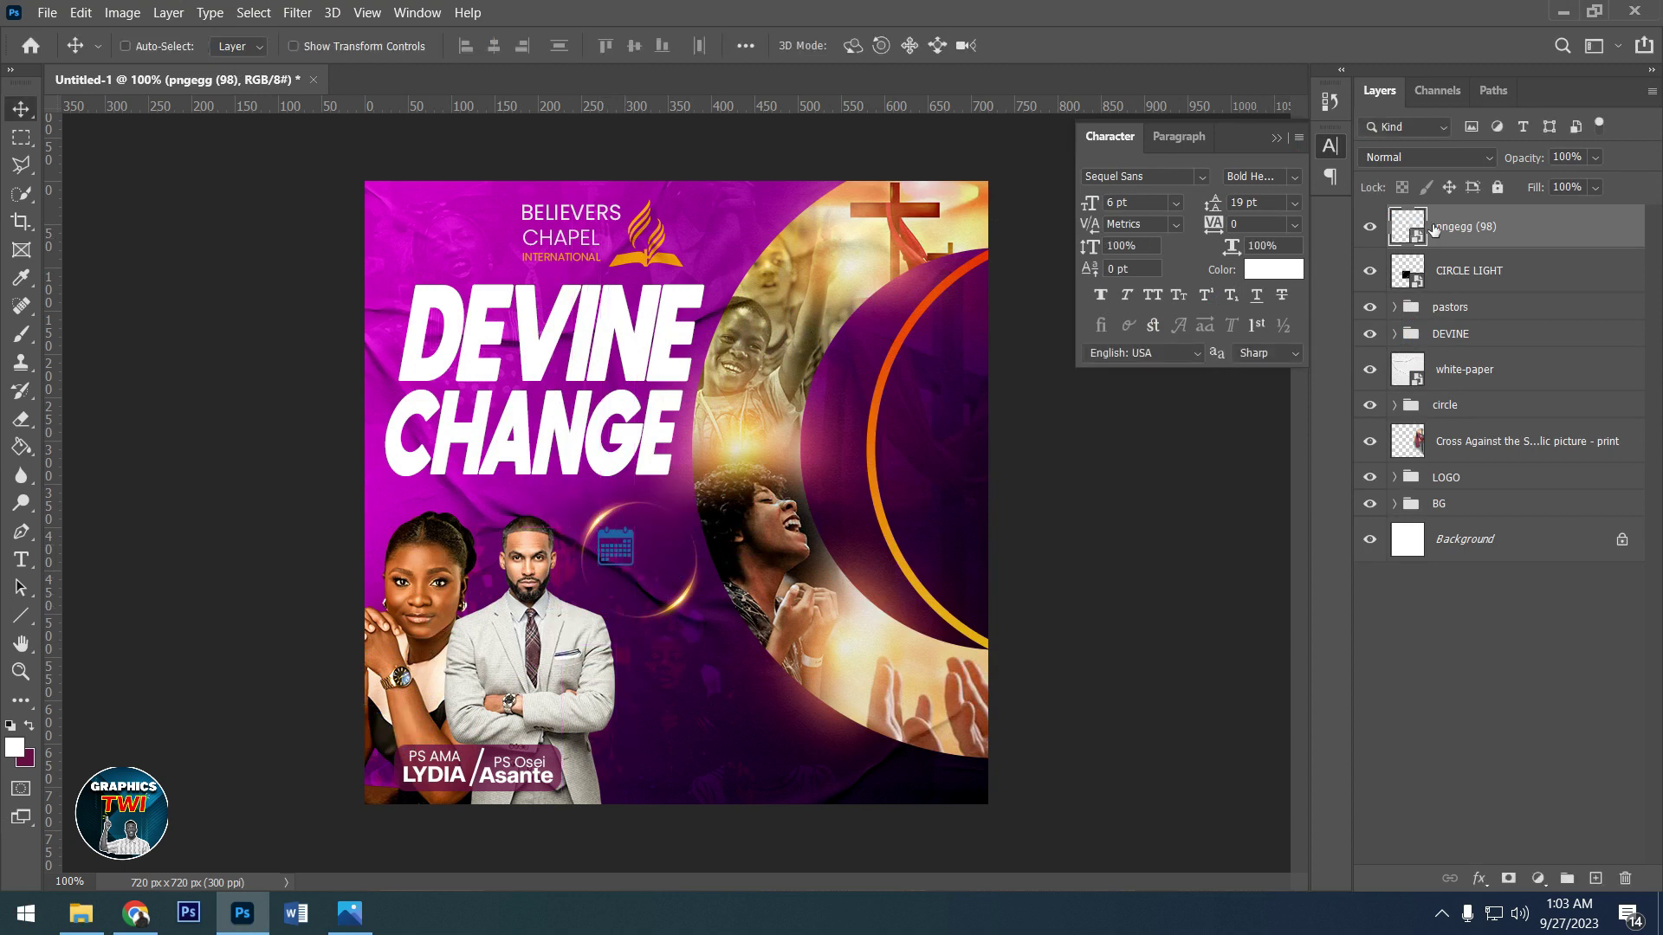
pyautogui.doubleClick(1559, 237)
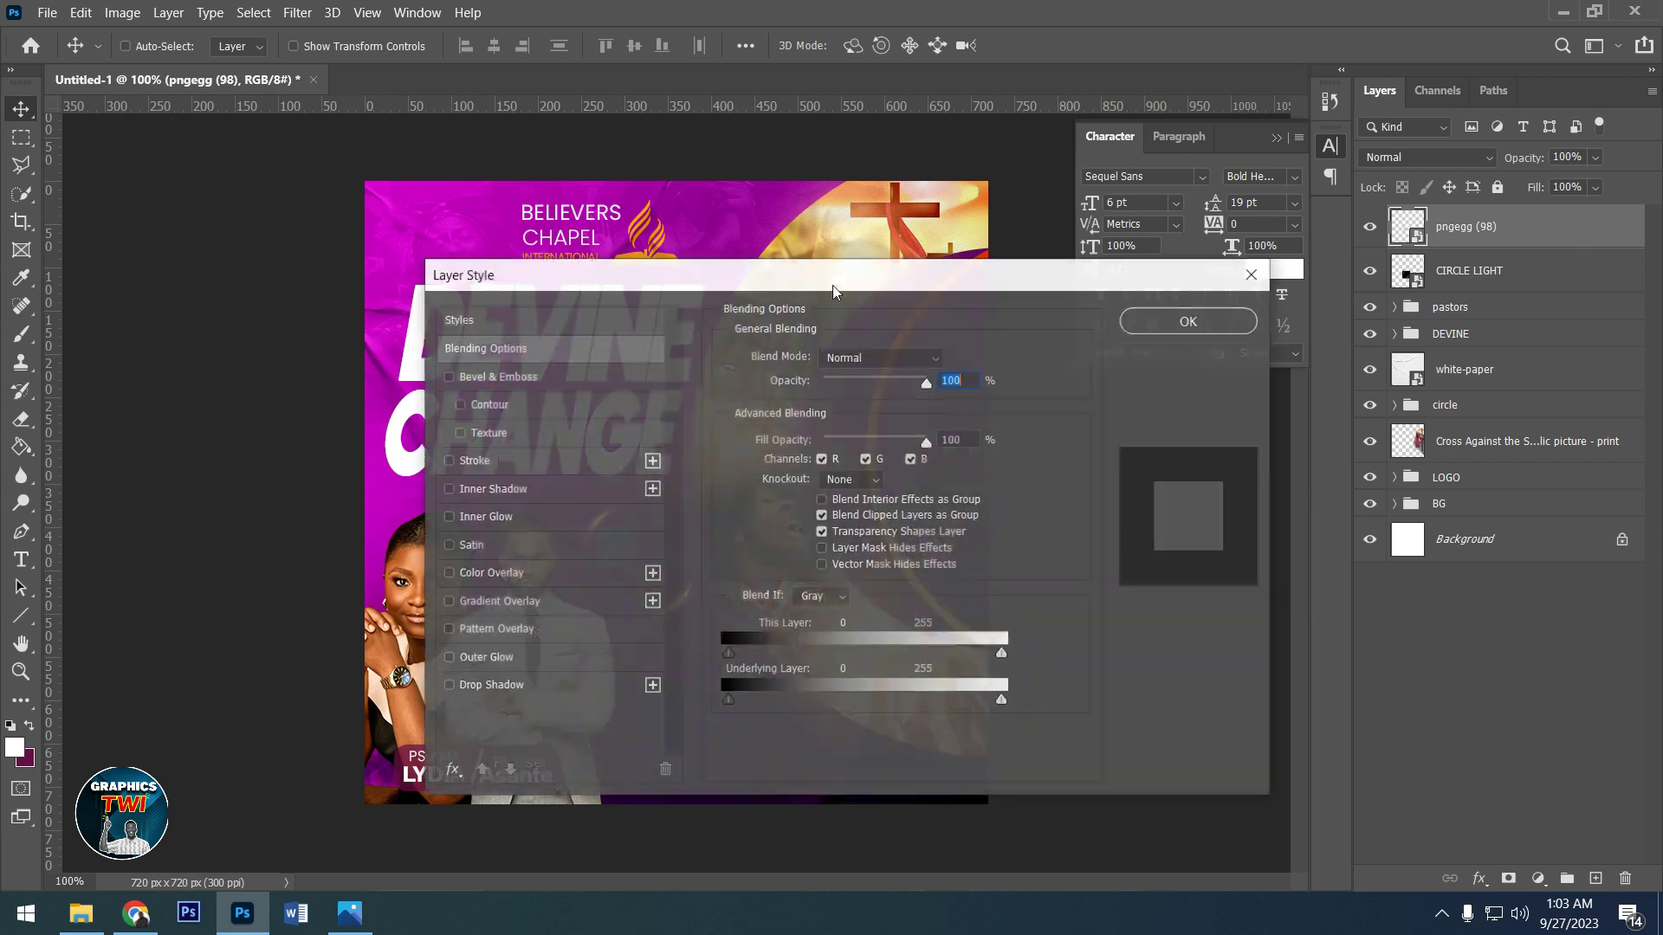
pyautogui.click(490, 573)
pyautogui.click(951, 369)
pyautogui.click(817, 518)
pyautogui.click(1258, 518)
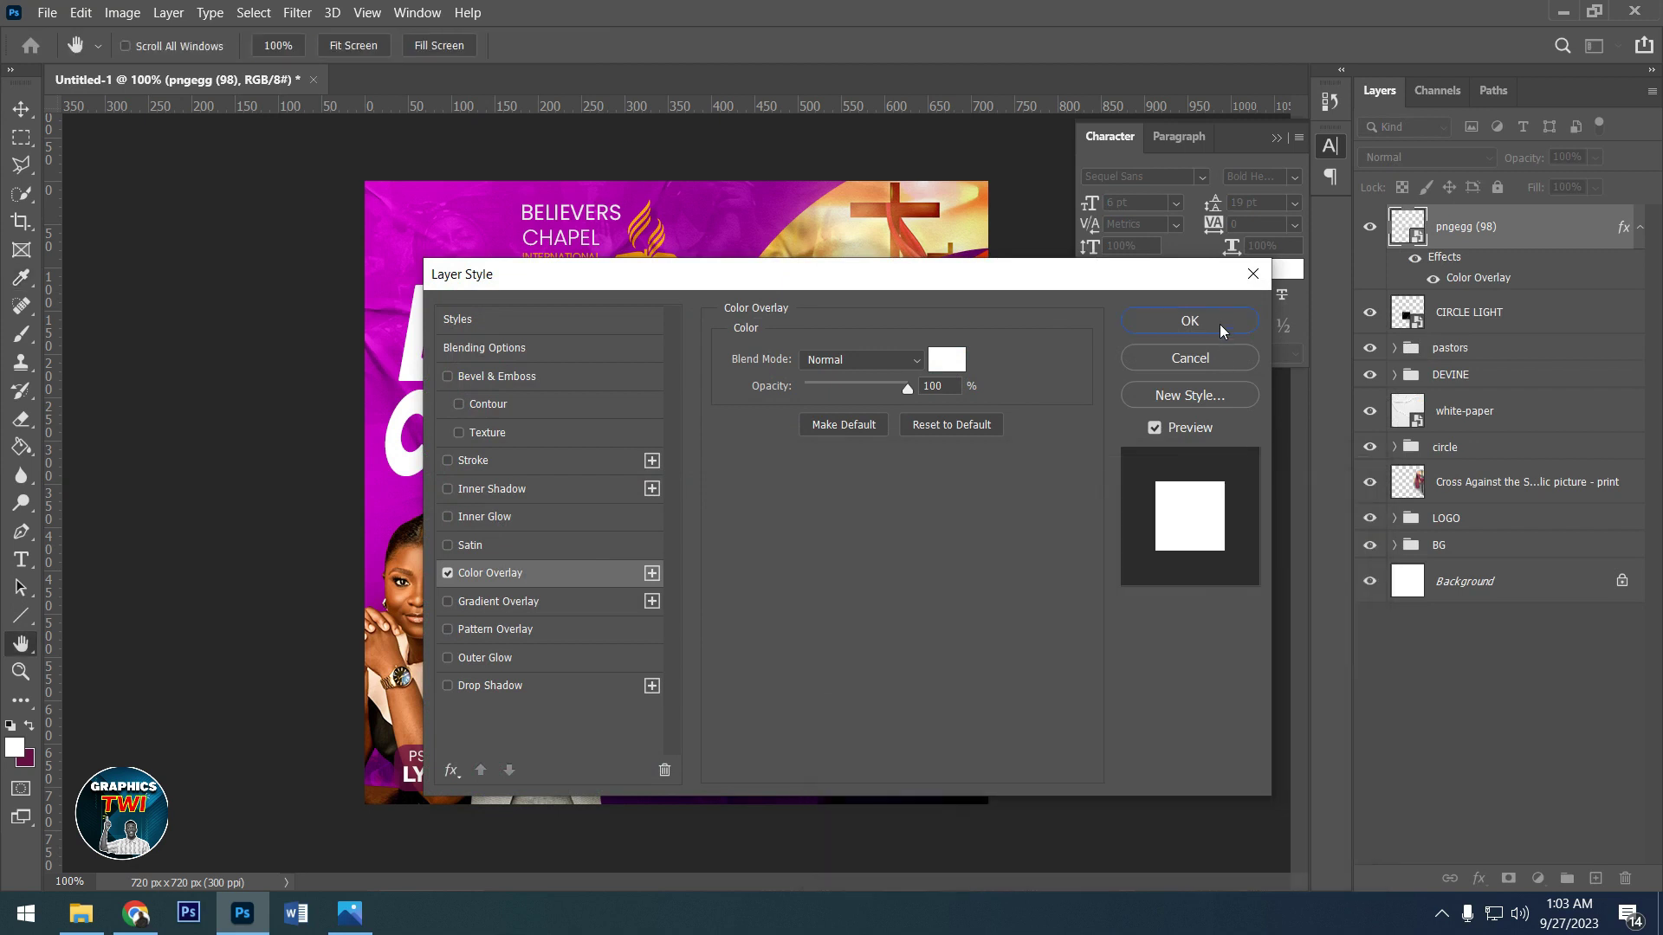
pyautogui.click(1217, 321)
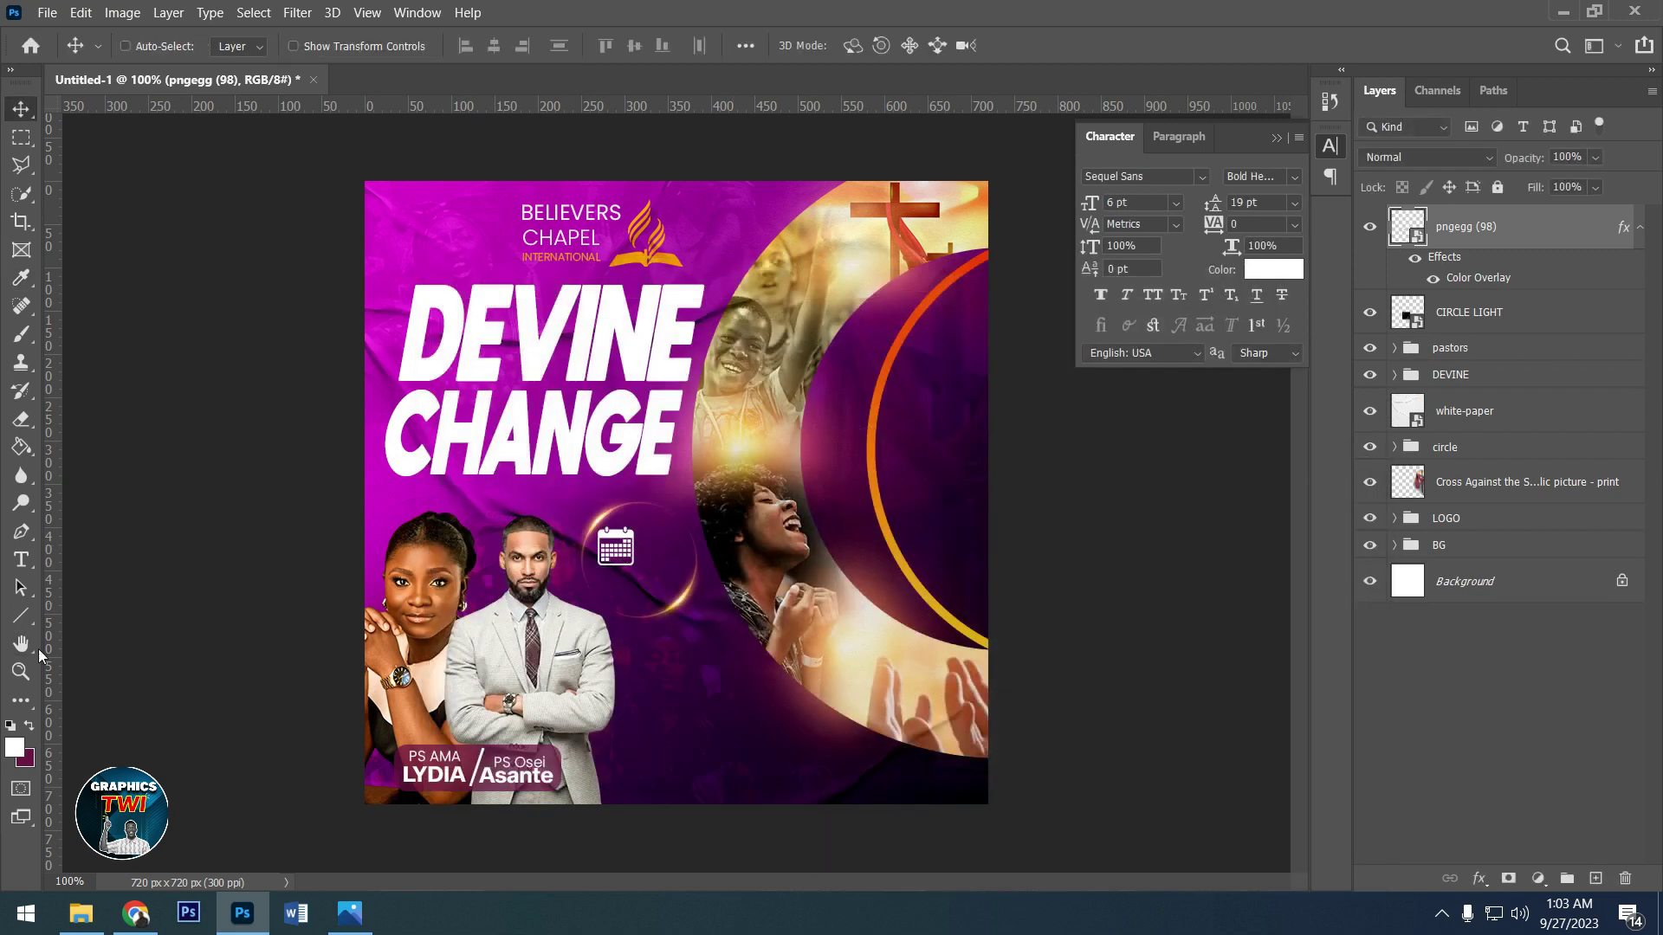
# - Shrink the calendar icon slightly and resize the CIRCLE LIGHT ring around it
pyautogui.click(23, 560)
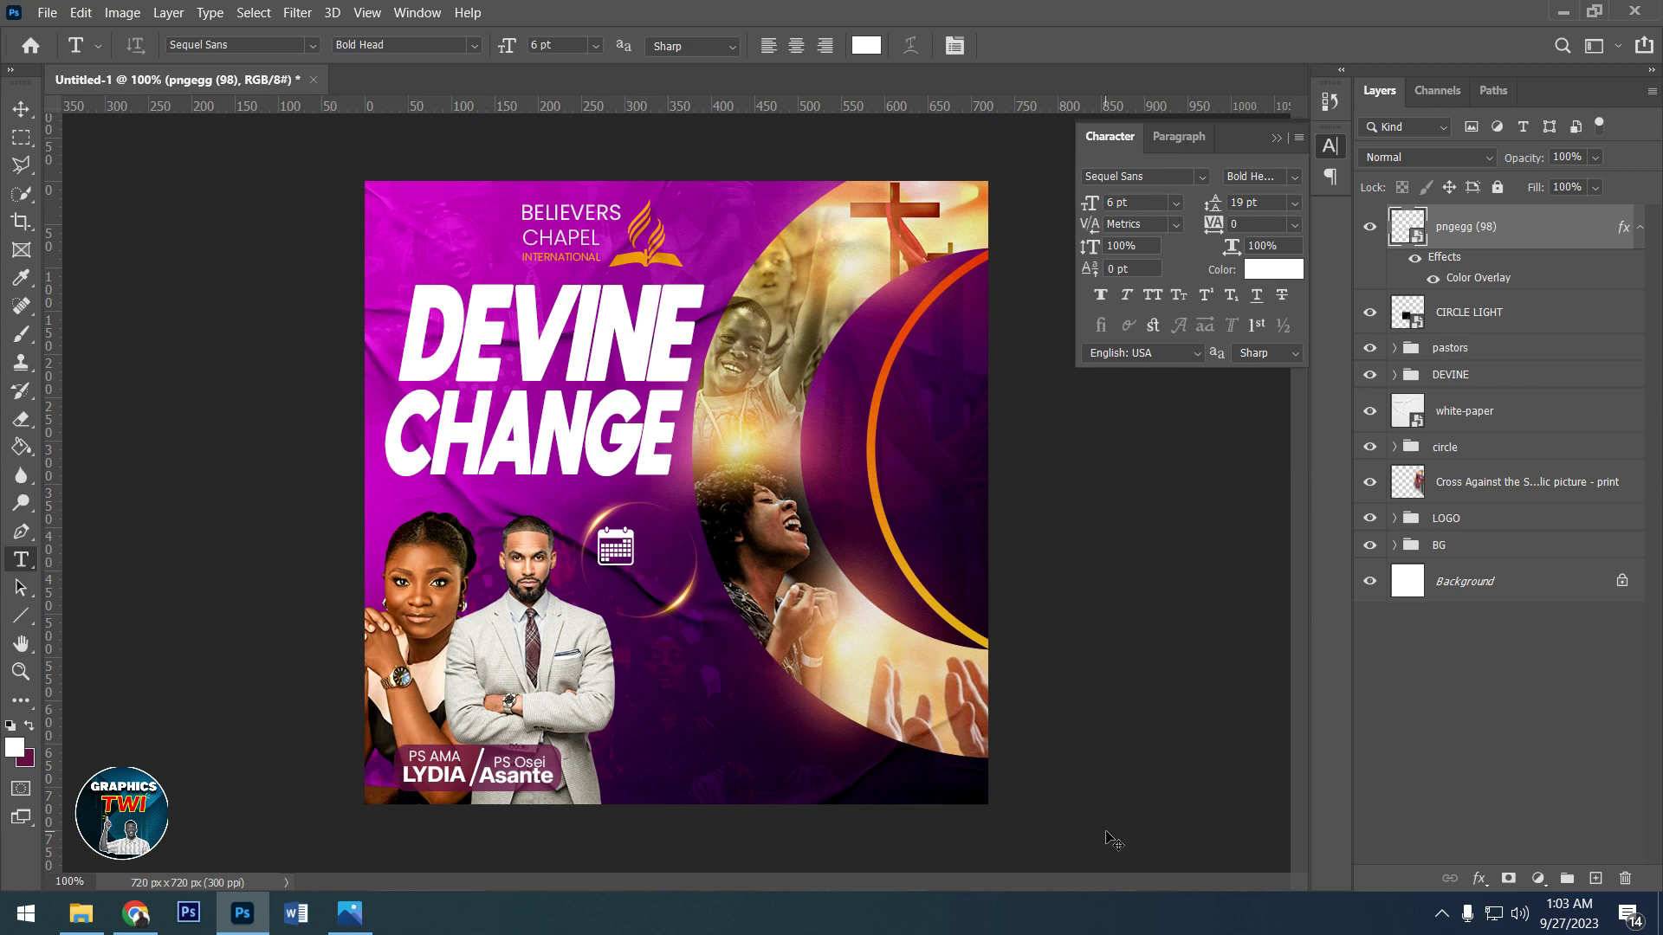
pyautogui.hotkey('ctrl', 't')
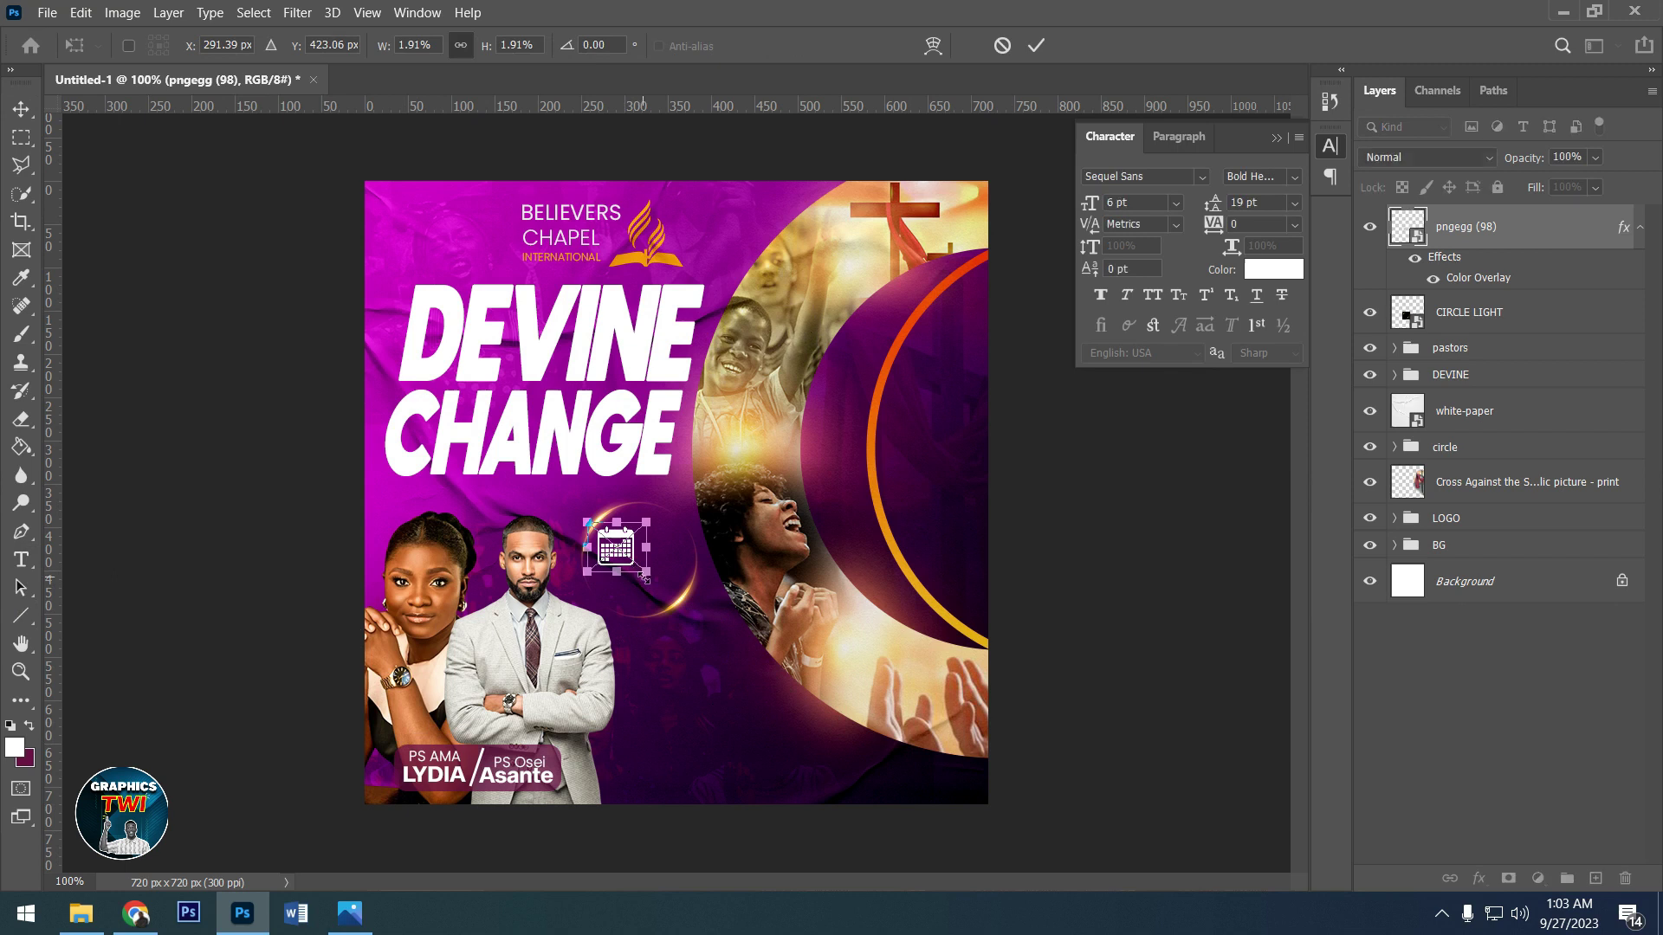
pyautogui.moveTo(643, 577); pyautogui.dragTo(639, 572)
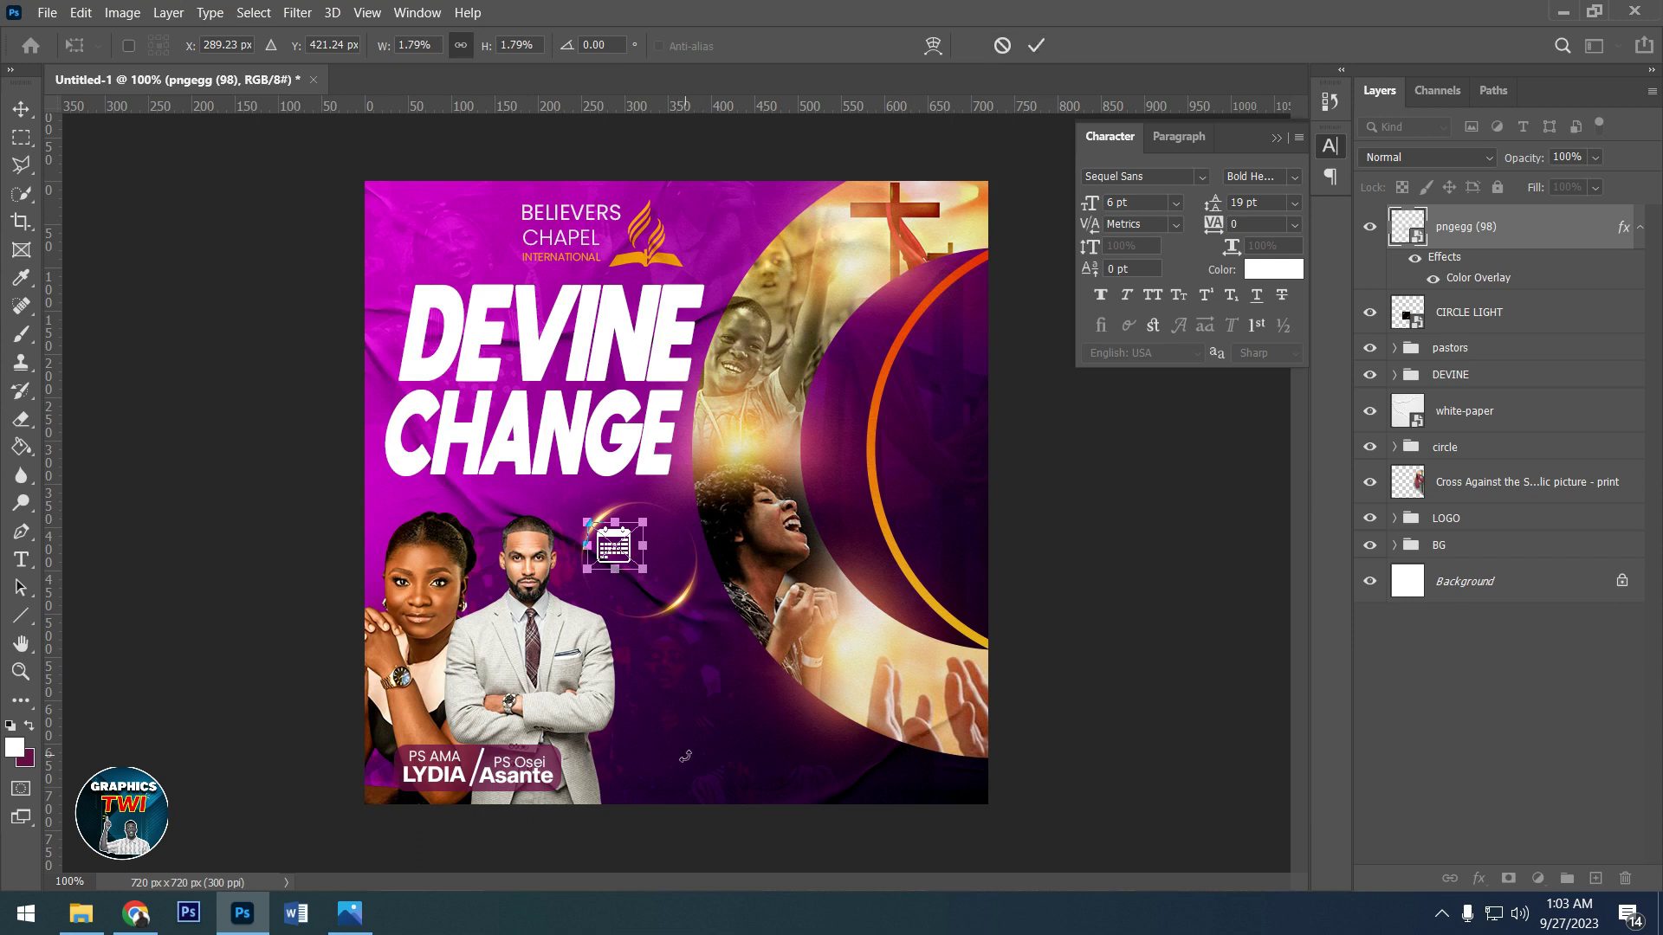
pyautogui.click(1037, 45)
pyautogui.click(1522, 326)
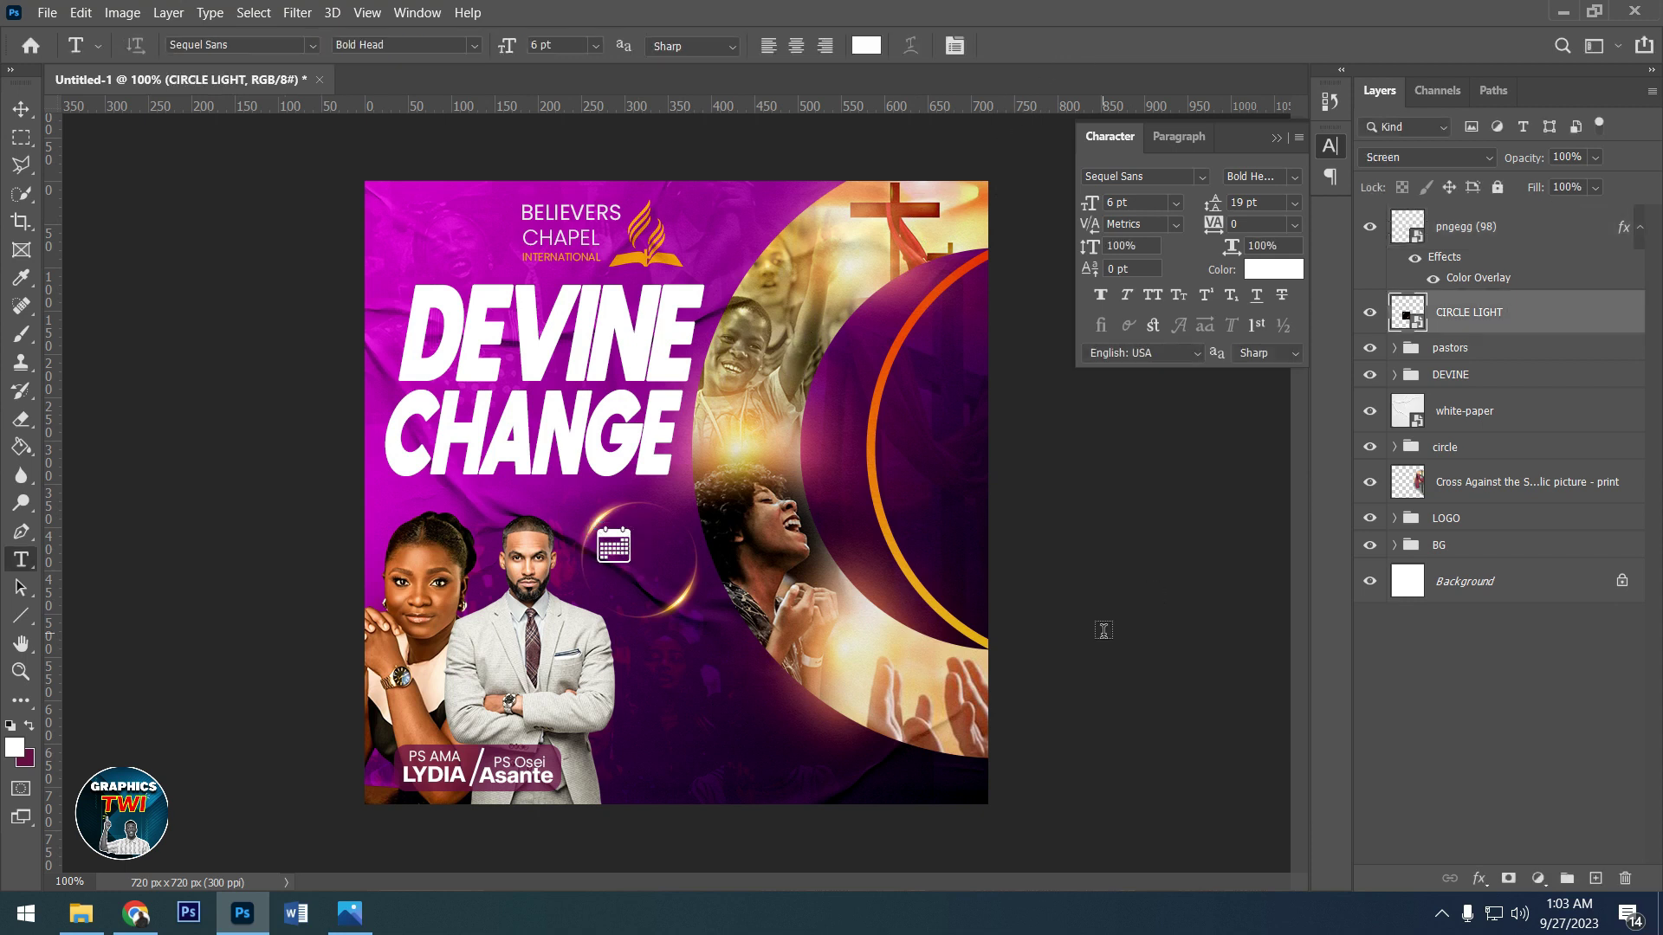
pyautogui.hotkey('ctrl', 't')
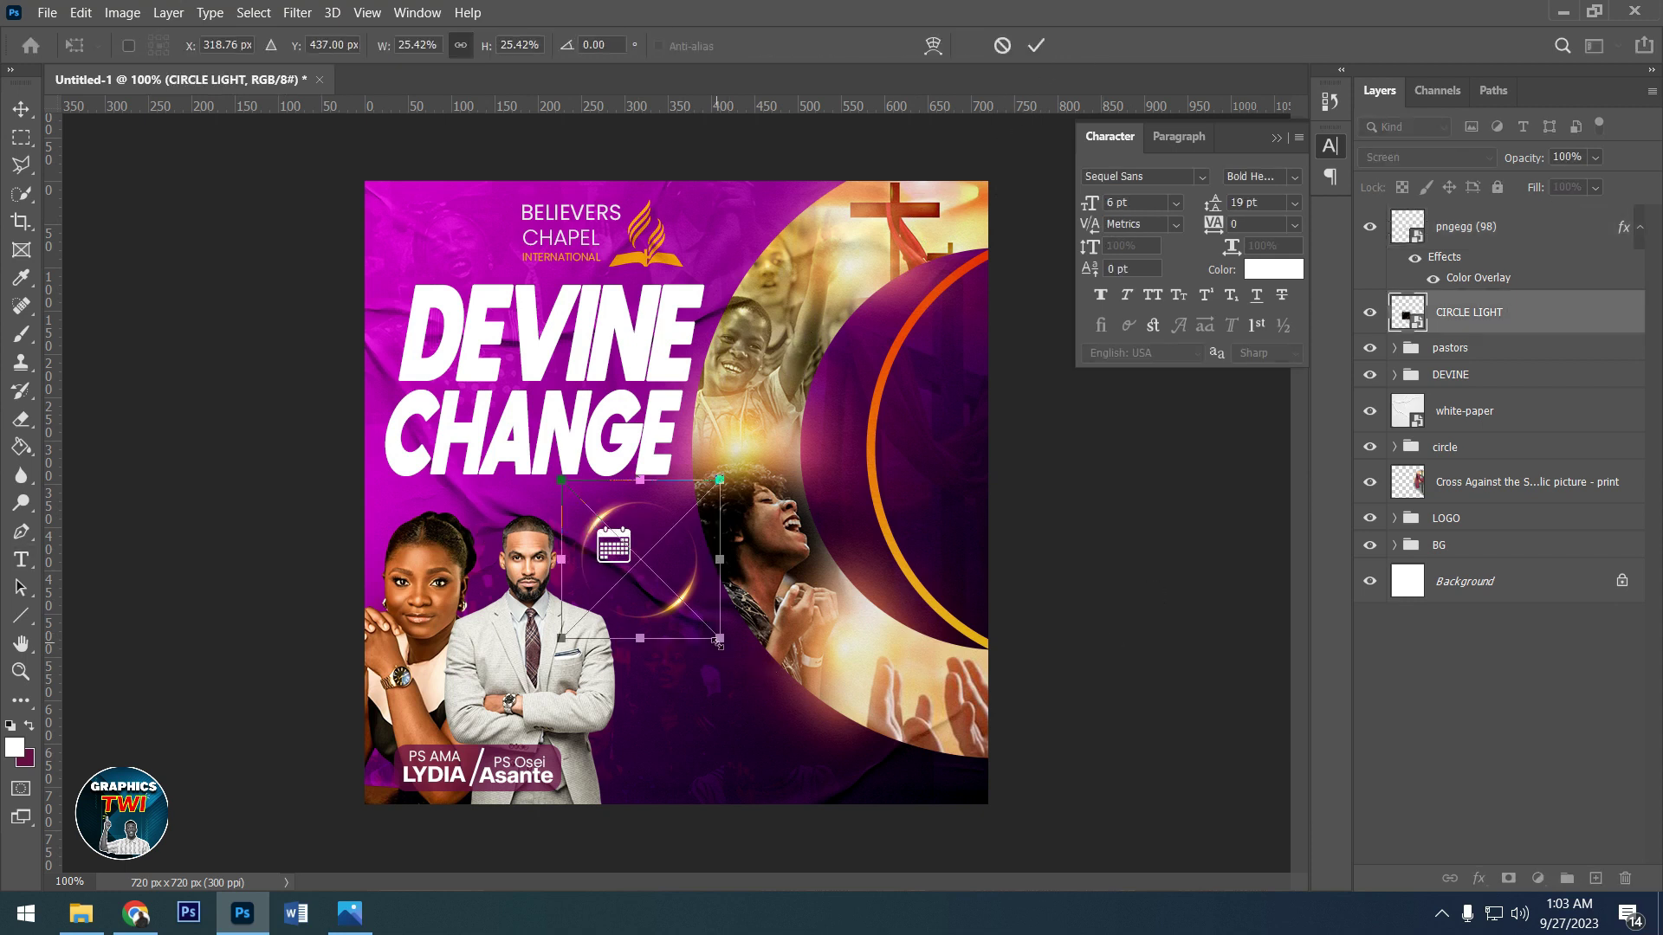
pyautogui.moveTo(718, 642); pyautogui.dragTo(701, 620)
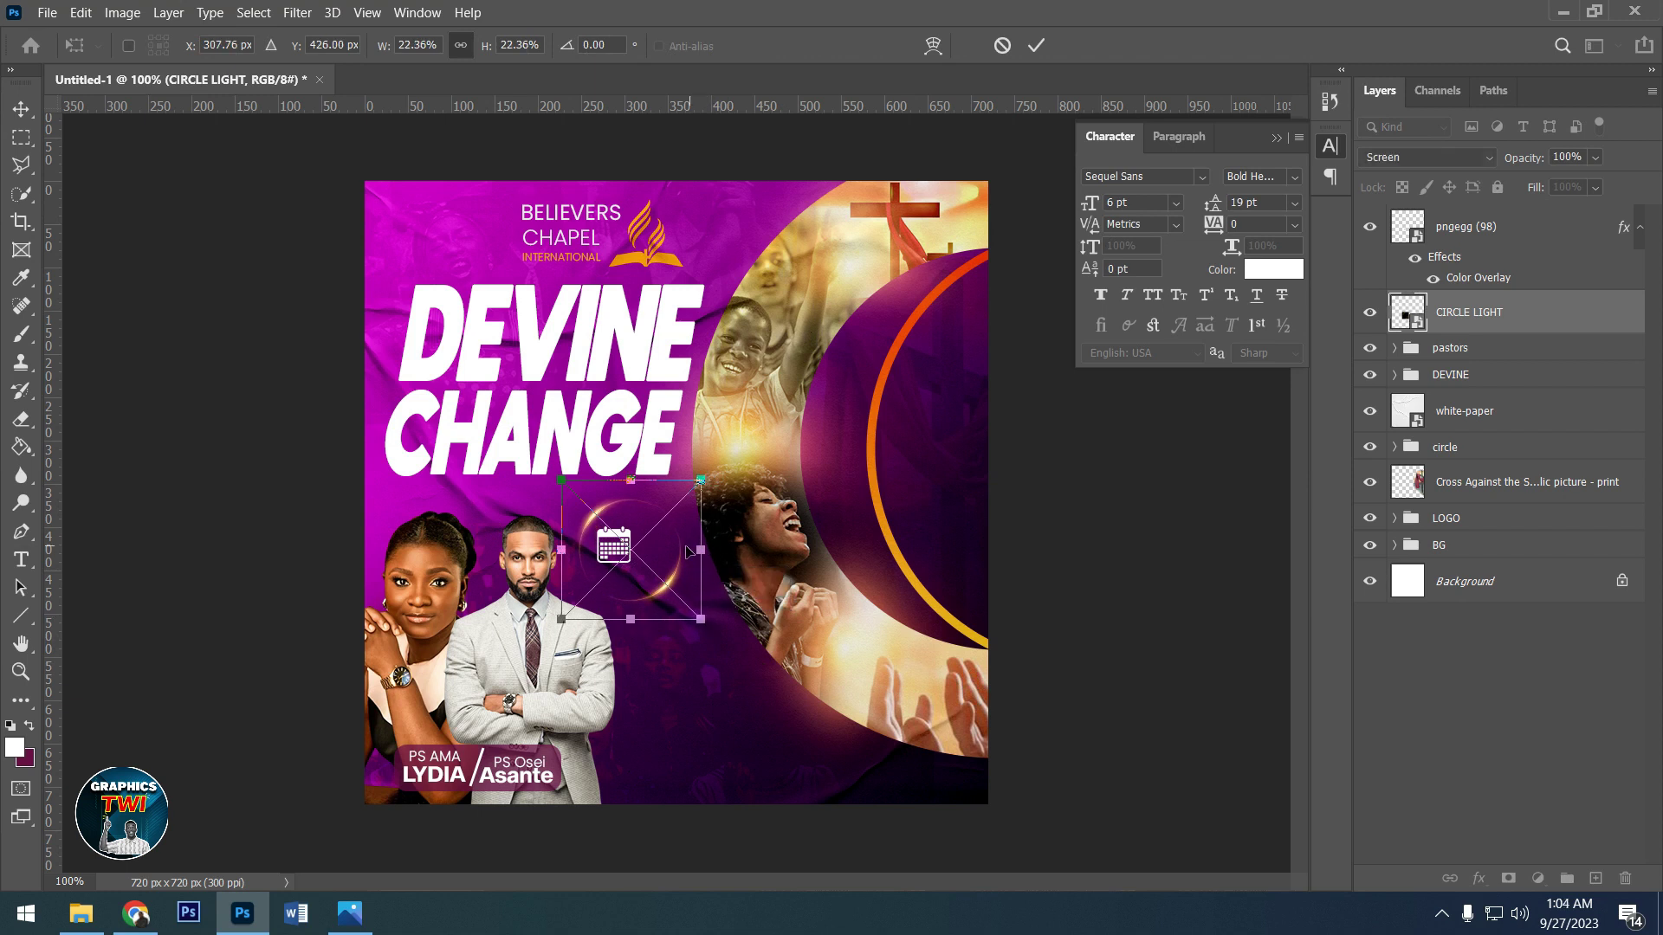
# - Add orange 5 pt '6th' text and place it beside the calendar icon
pyautogui.click(1037, 46)
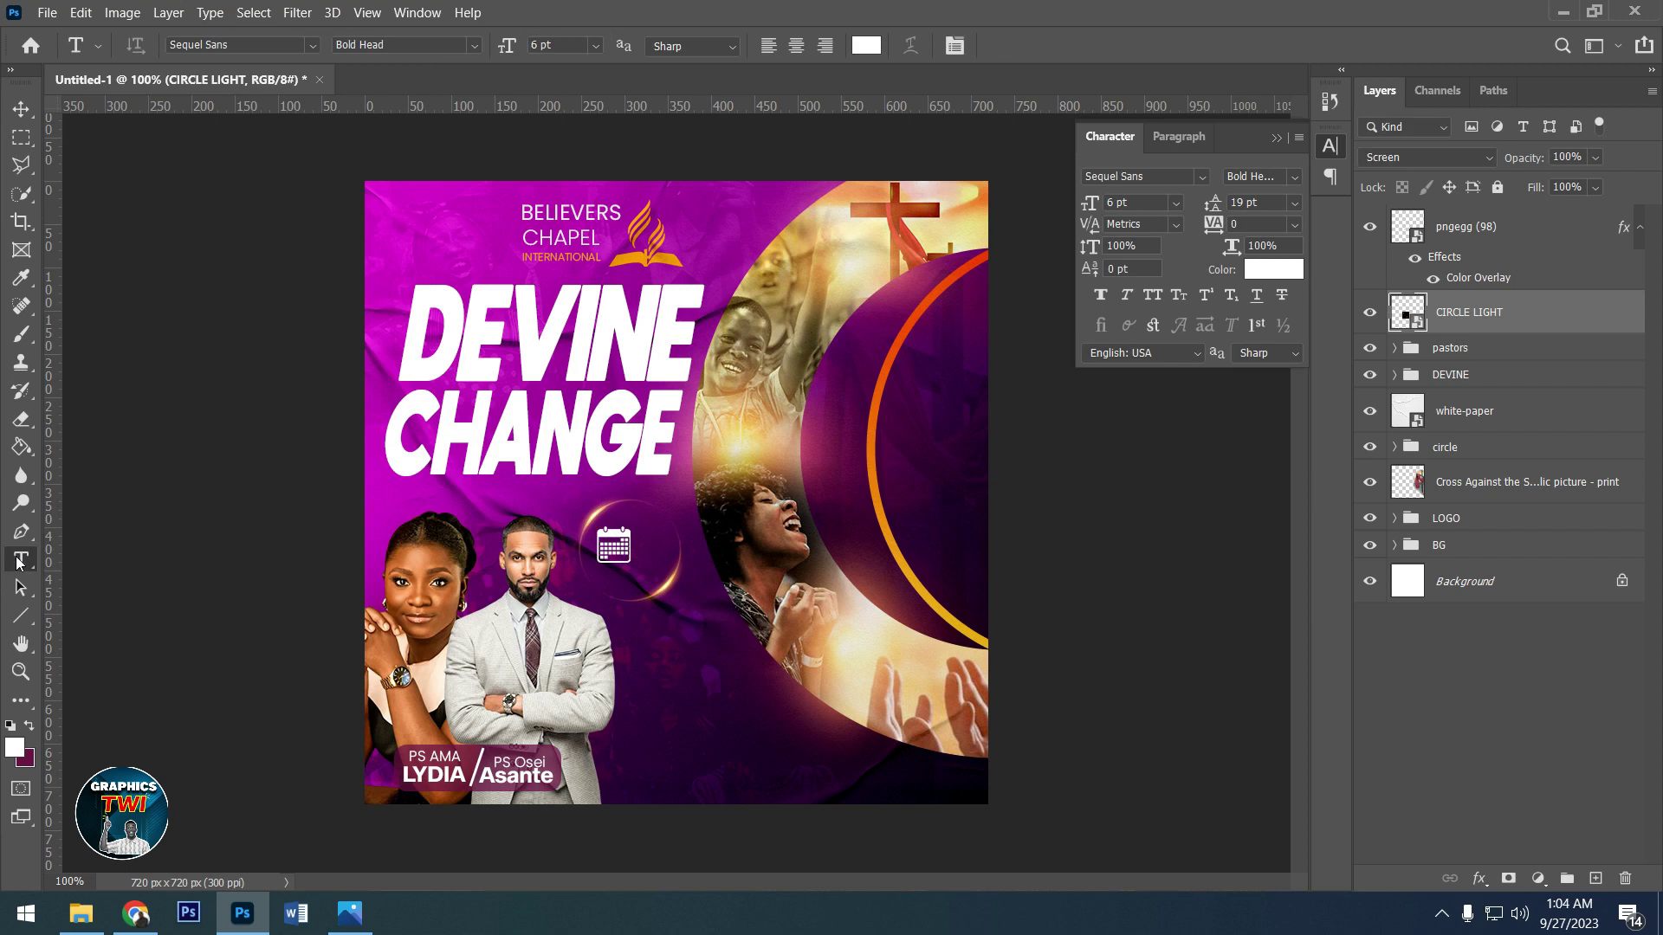
pyautogui.click(667, 730)
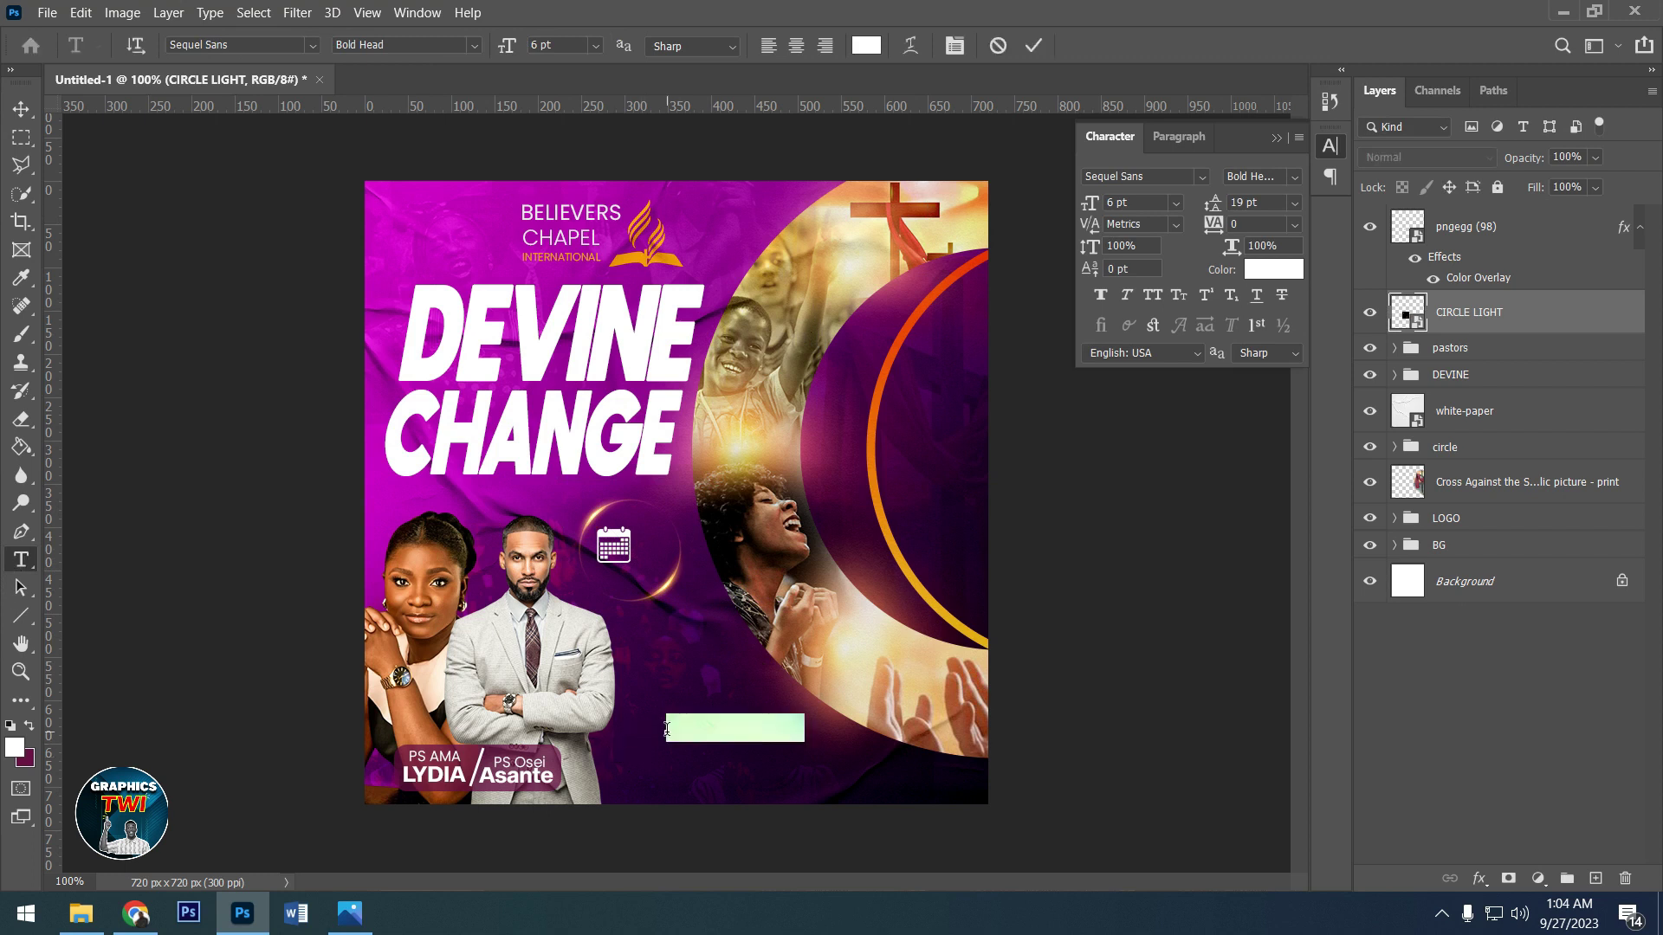
pyautogui.write('6th')
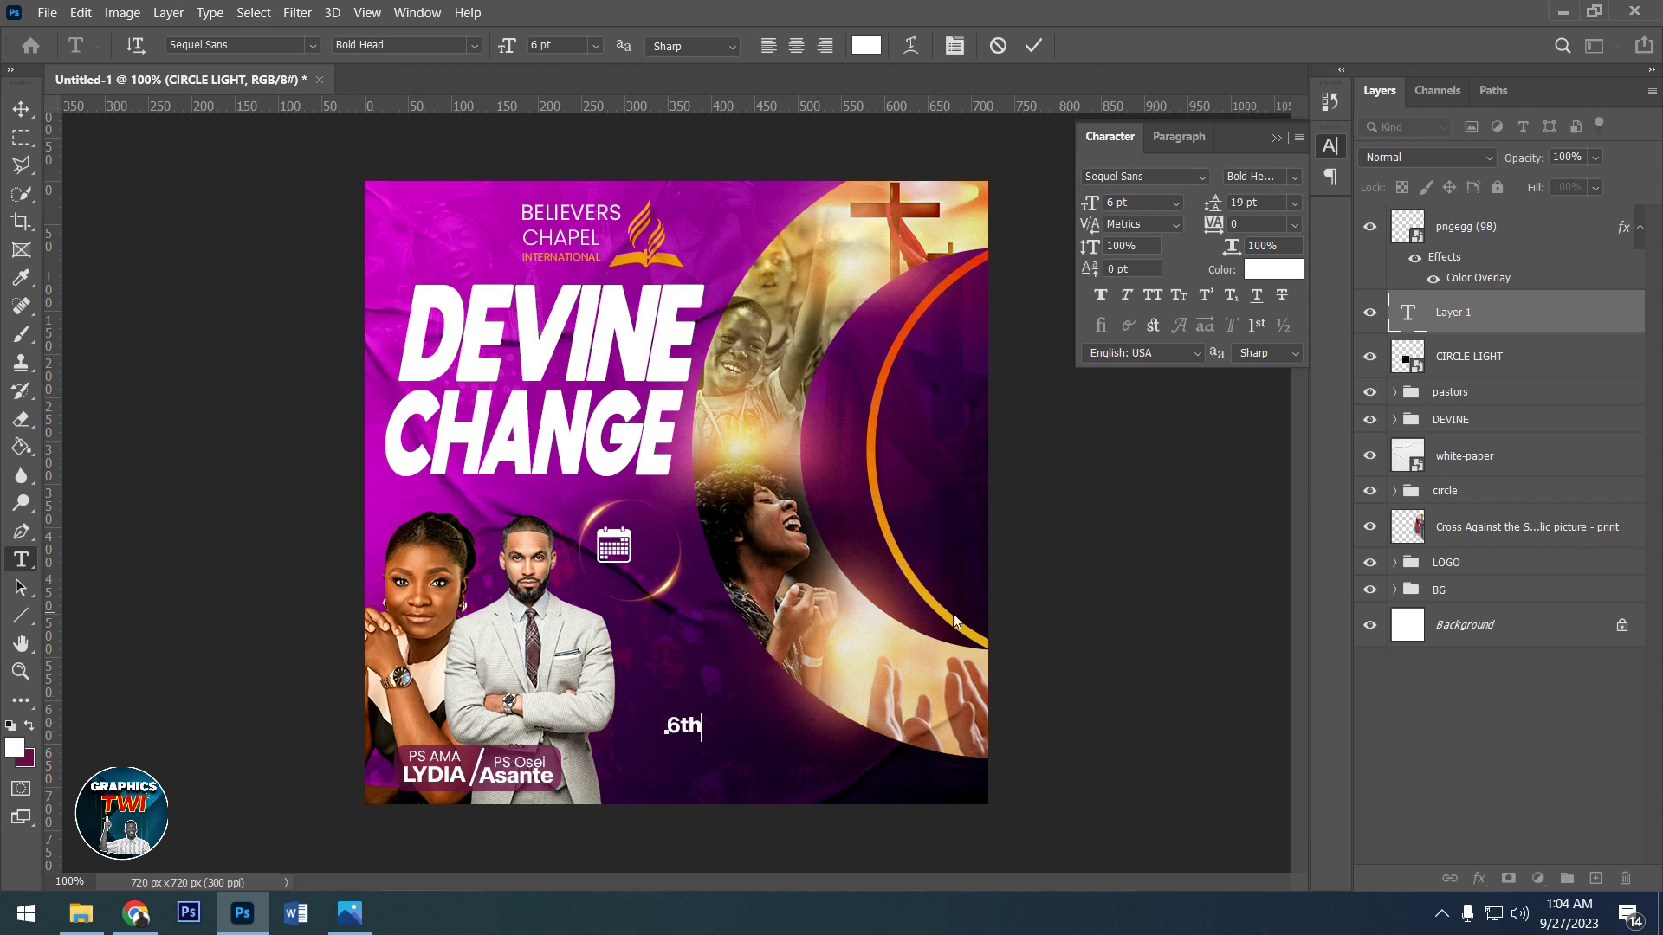
pyautogui.hotkey('ctrl', 'a')
pyautogui.click(1273, 269)
pyautogui.click(1103, 760)
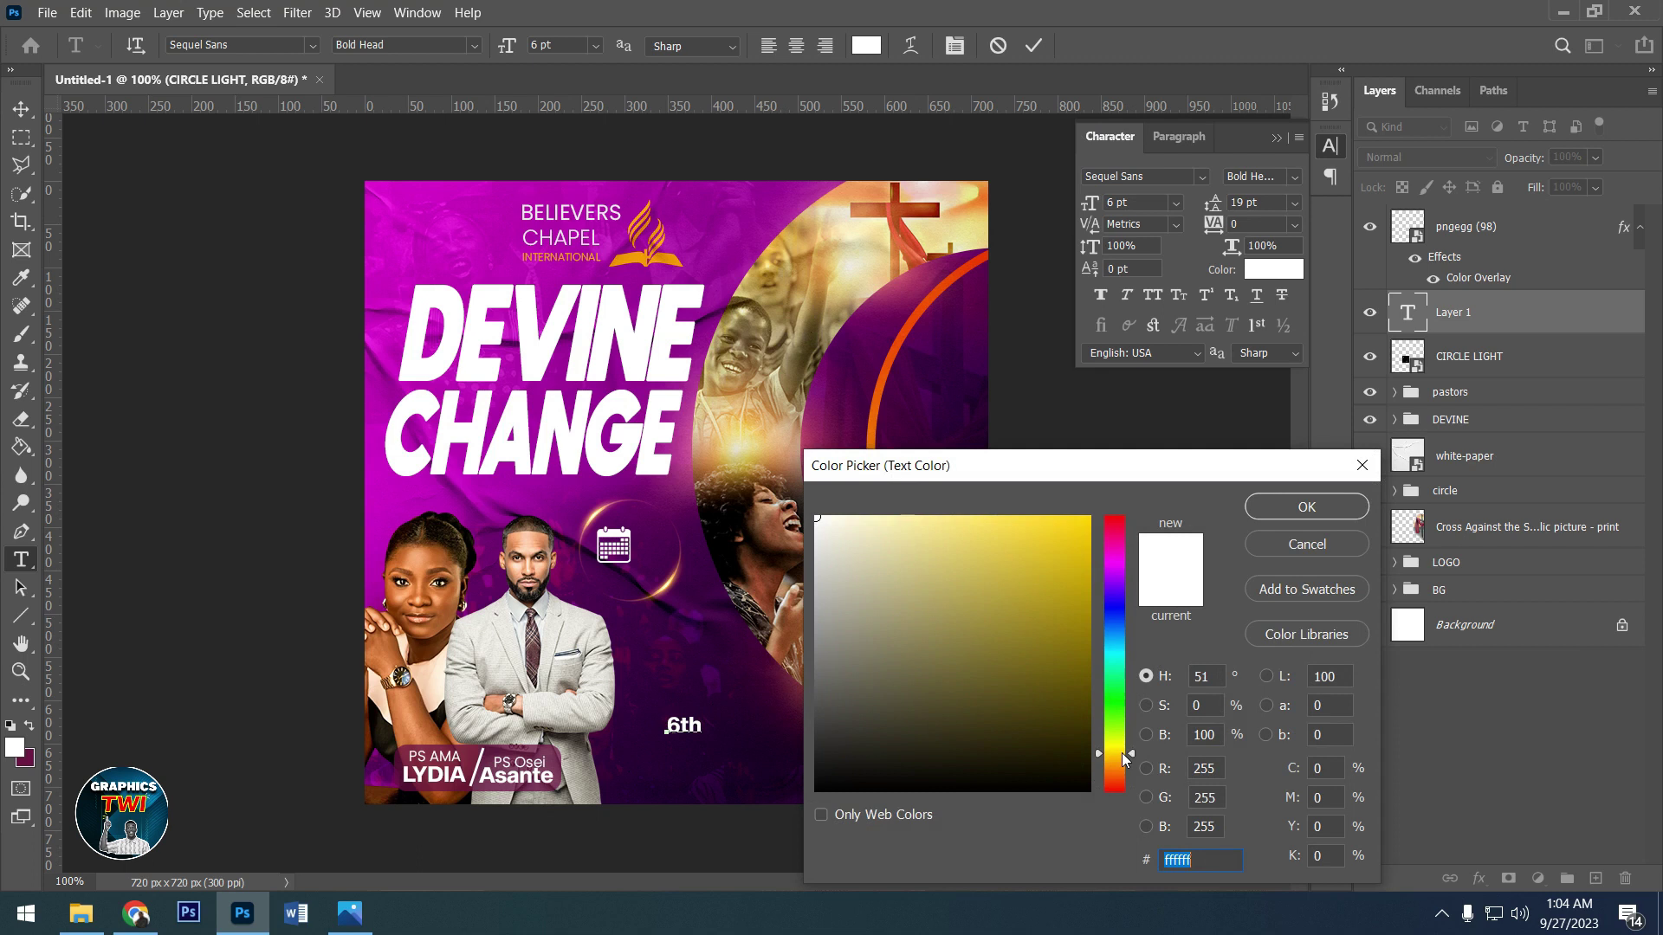
pyautogui.click(1087, 520)
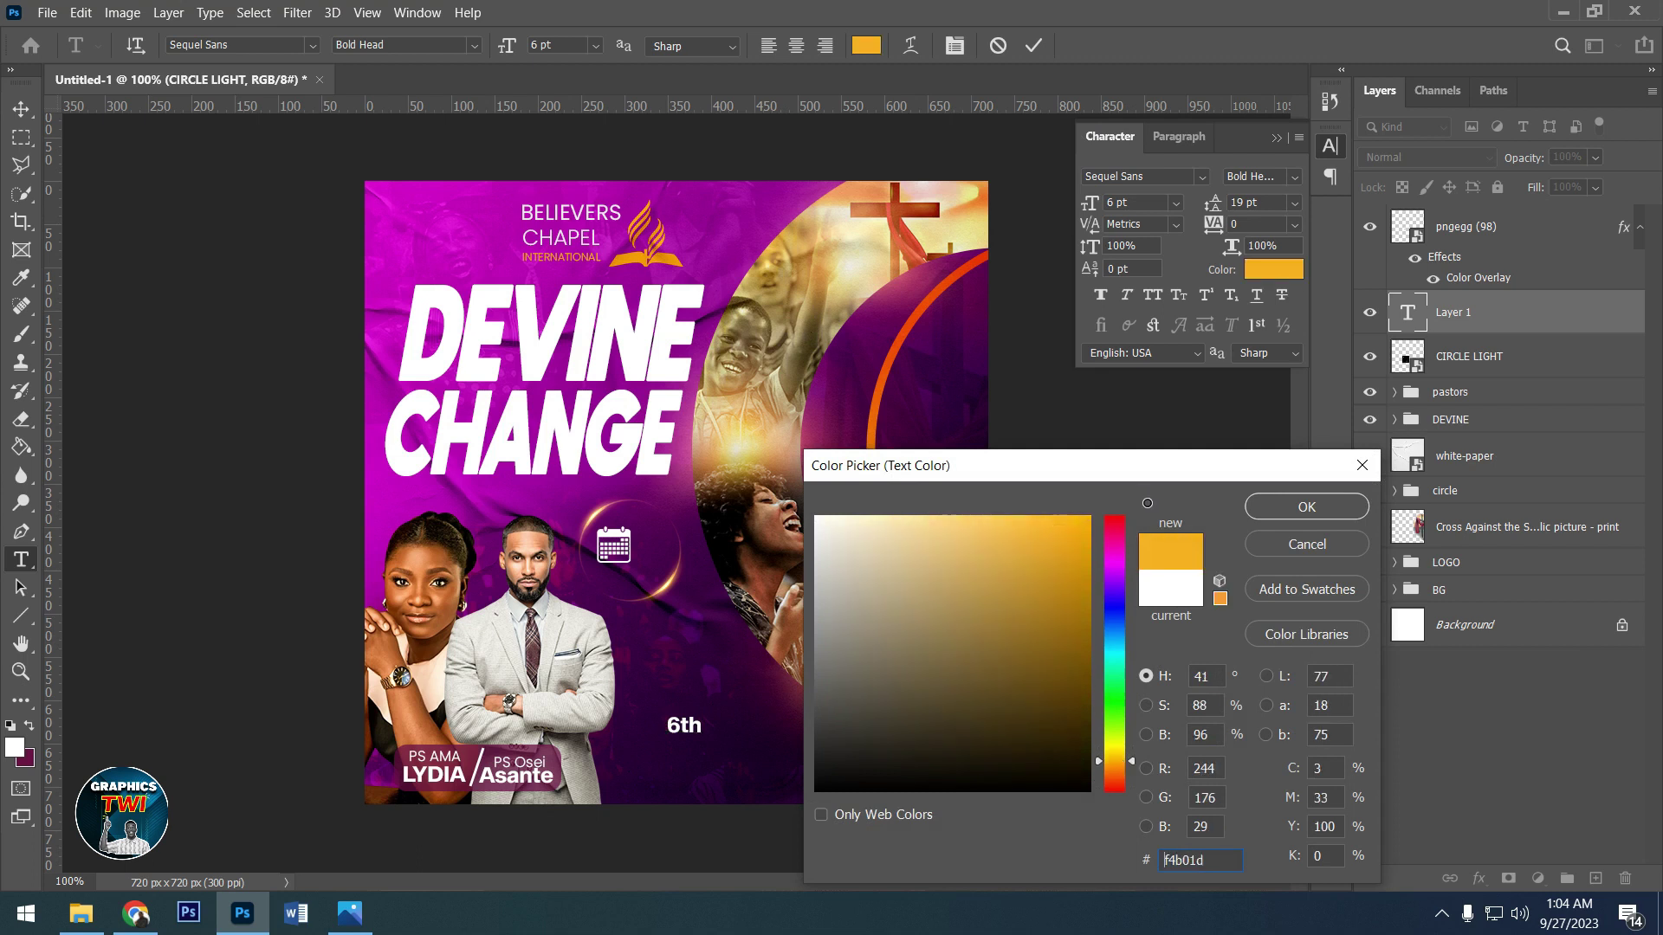
pyautogui.click(1299, 508)
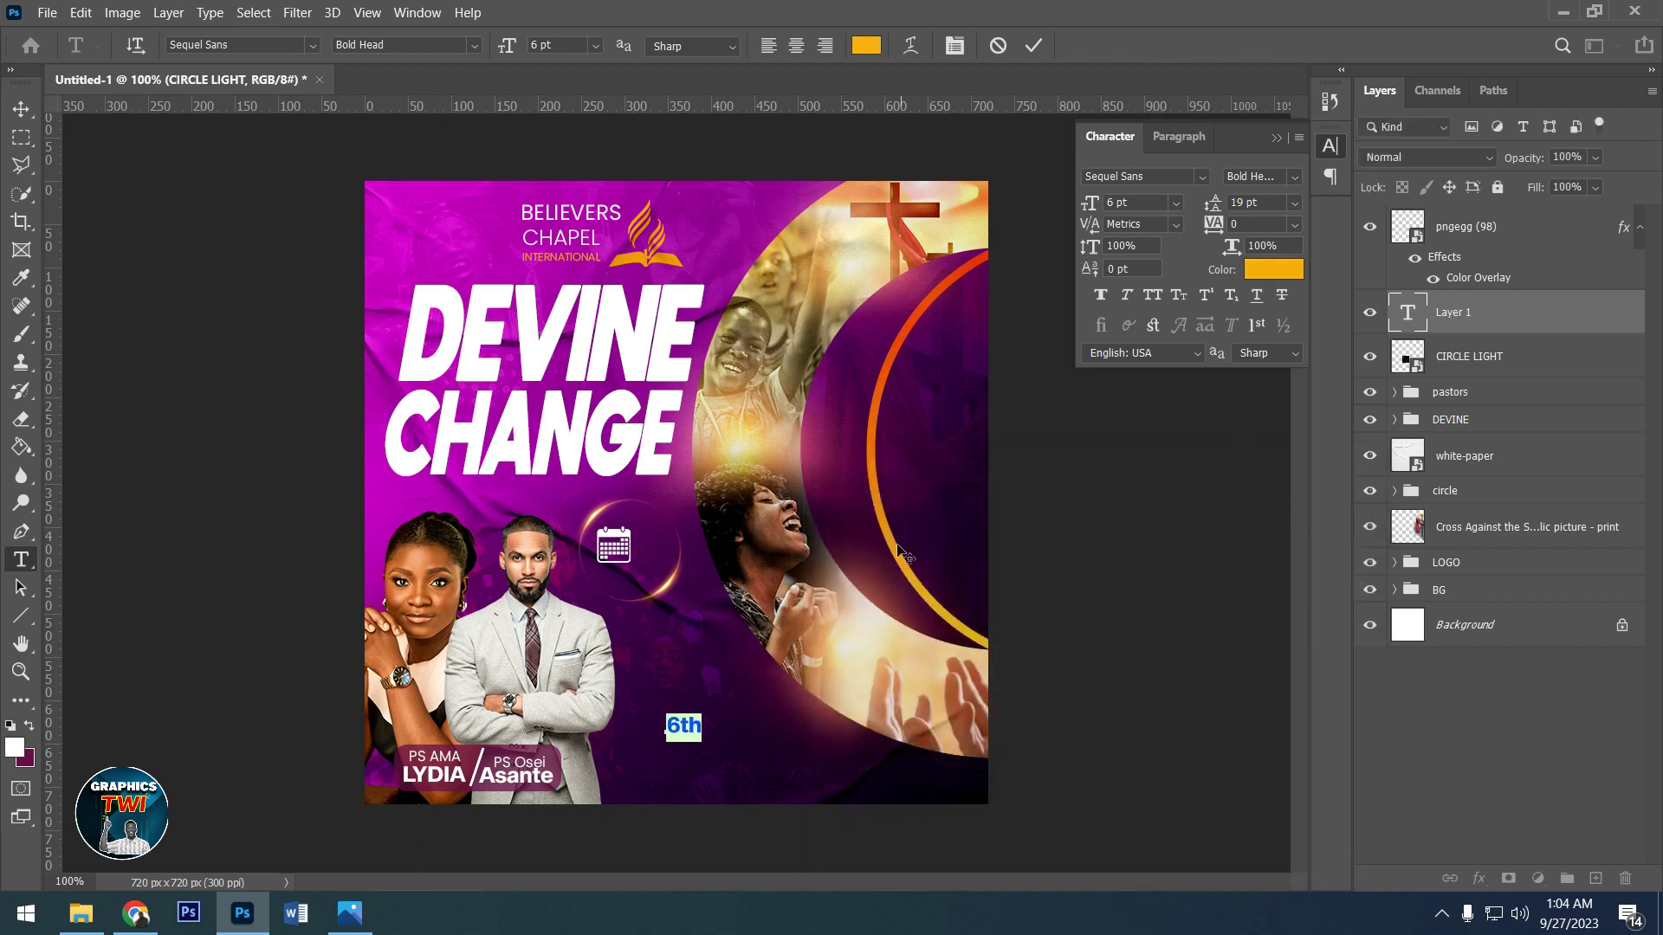
pyautogui.press('Down')
pyautogui.click(1034, 45)
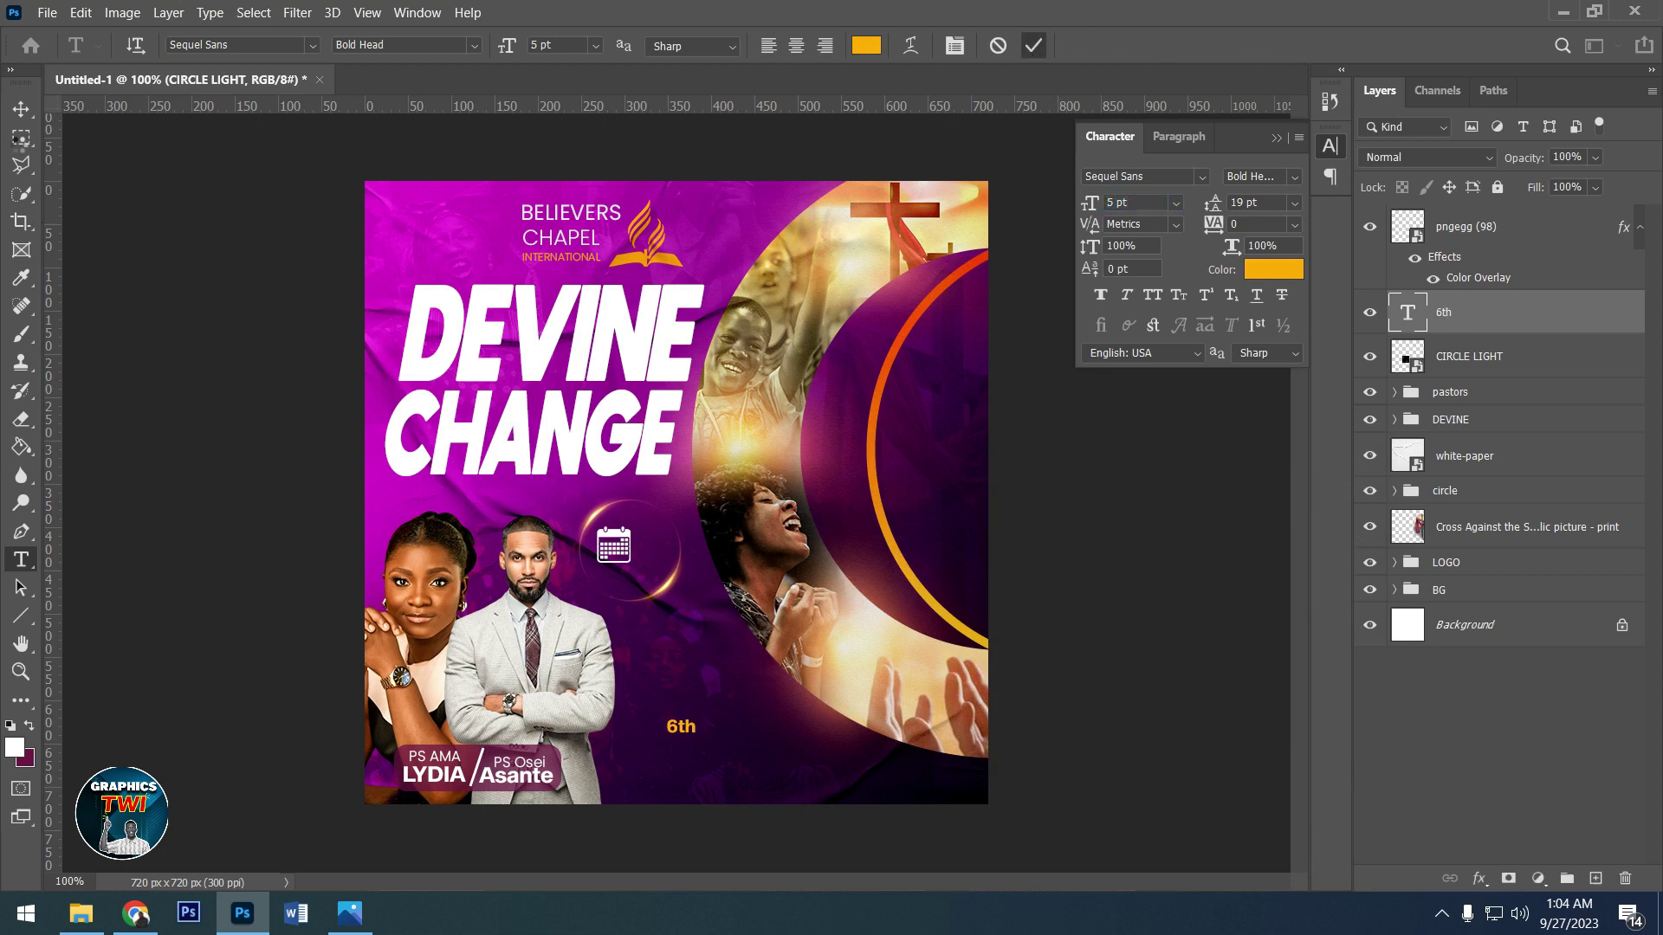
pyautogui.press('v')
pyautogui.moveTo(714, 734)
pyautogui.mouseDown()
pyautogui.moveTo(683, 536)
pyautogui.moveTo(684, 550)
pyautogui.mouseUp()
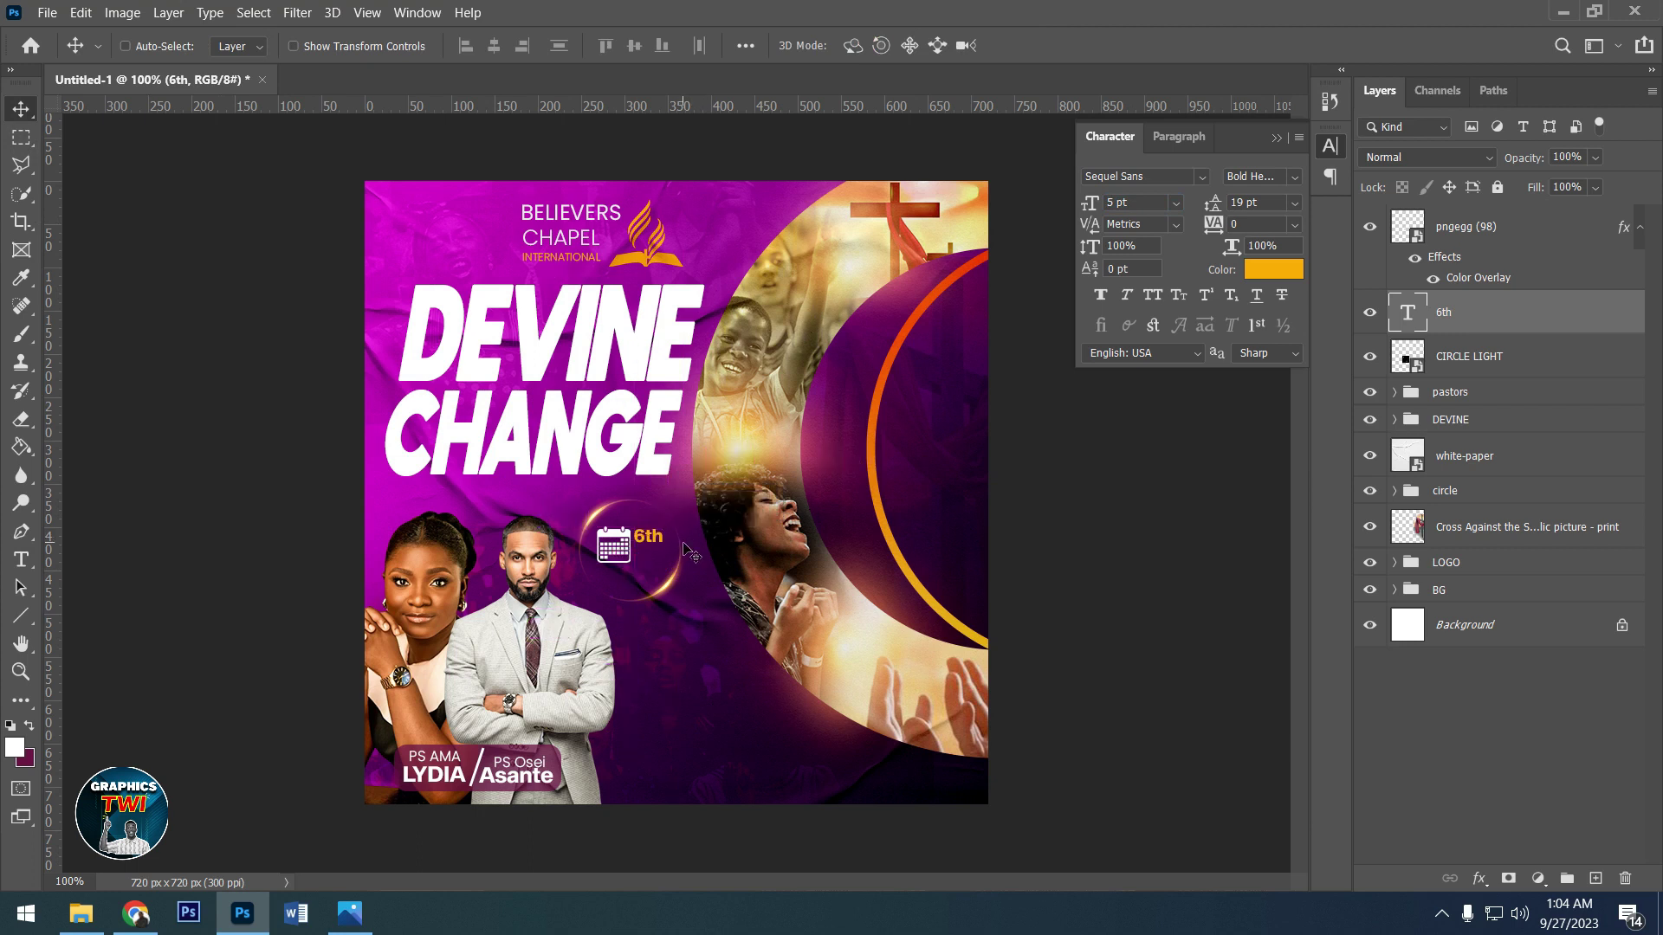
pyautogui.press('Down')
pyautogui.press('Down')
pyautogui.press('Down')
# - Add 'Dec' text and position it beneath '6th' beside the calendar
pyautogui.click(21, 560)
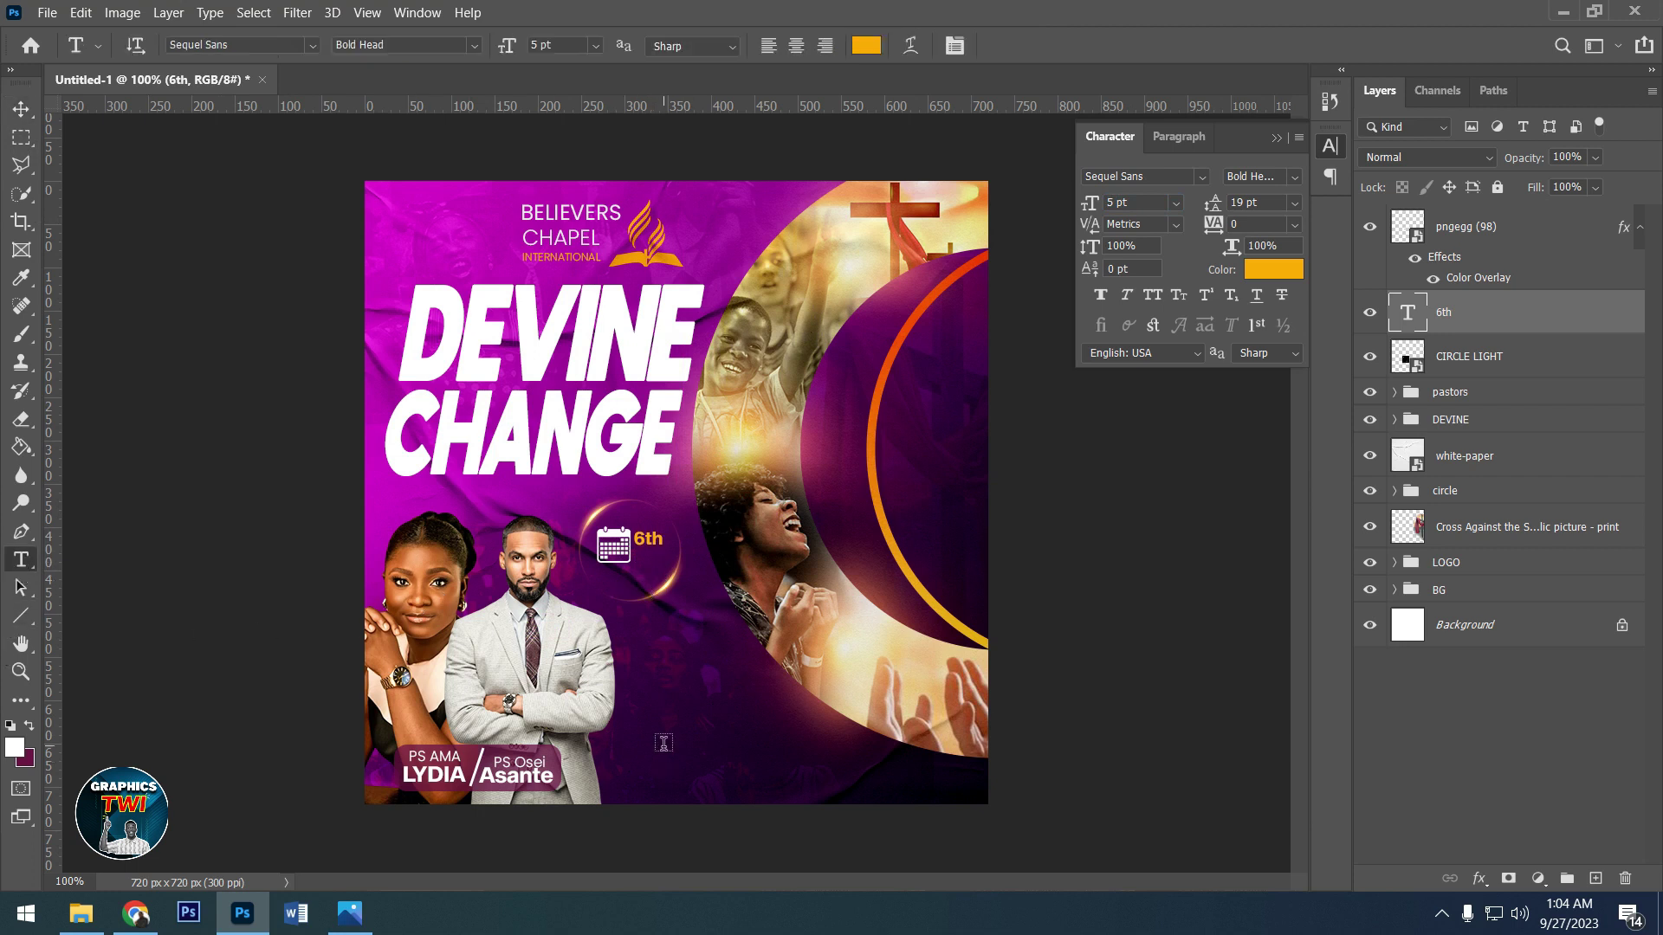
pyautogui.click(663, 743)
pyautogui.write('Dec')
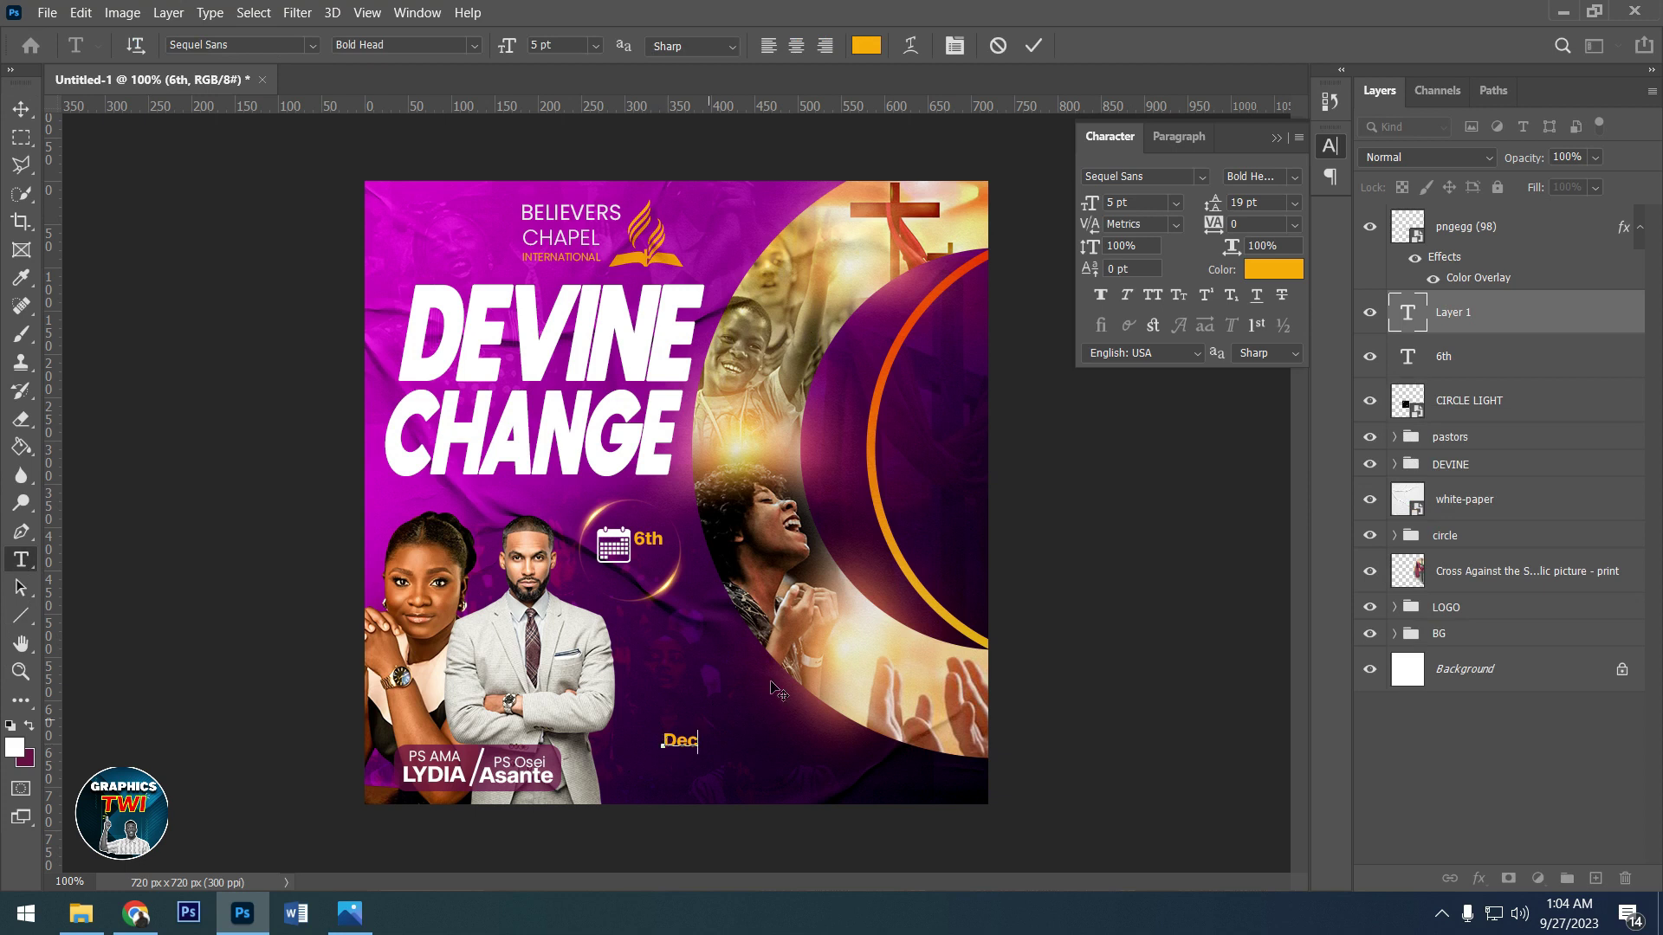
pyautogui.click(1033, 45)
pyautogui.click(20, 110)
pyautogui.moveTo(699, 754); pyautogui.dragTo(679, 569)
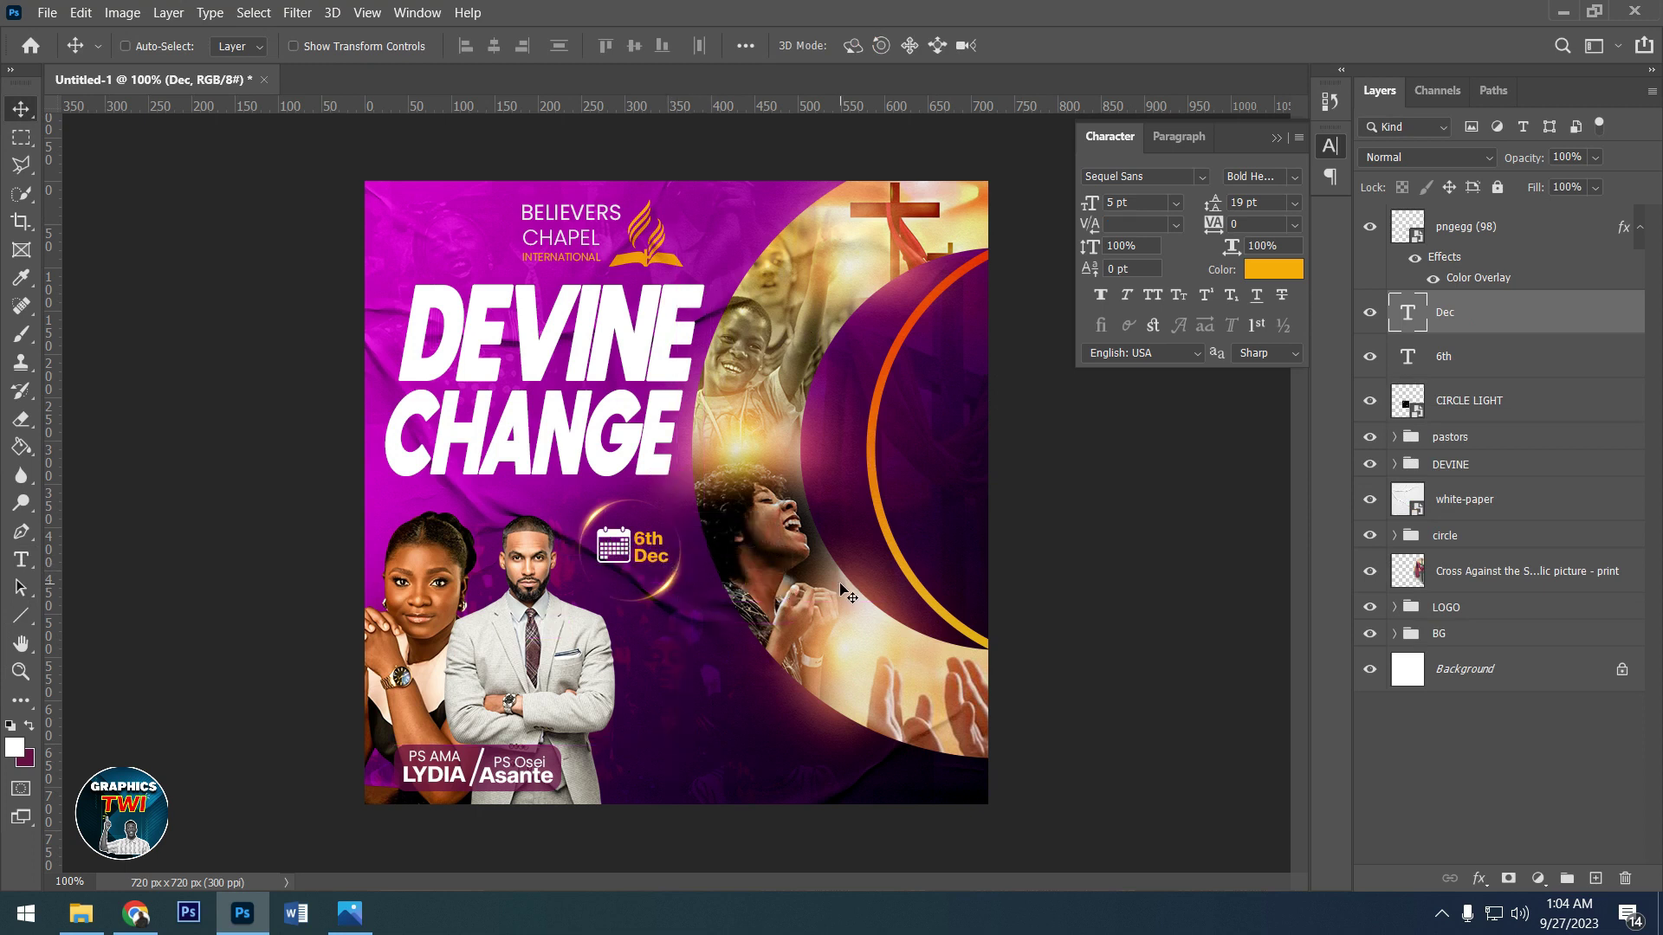
pyautogui.press('Down')
pyautogui.press('Down')
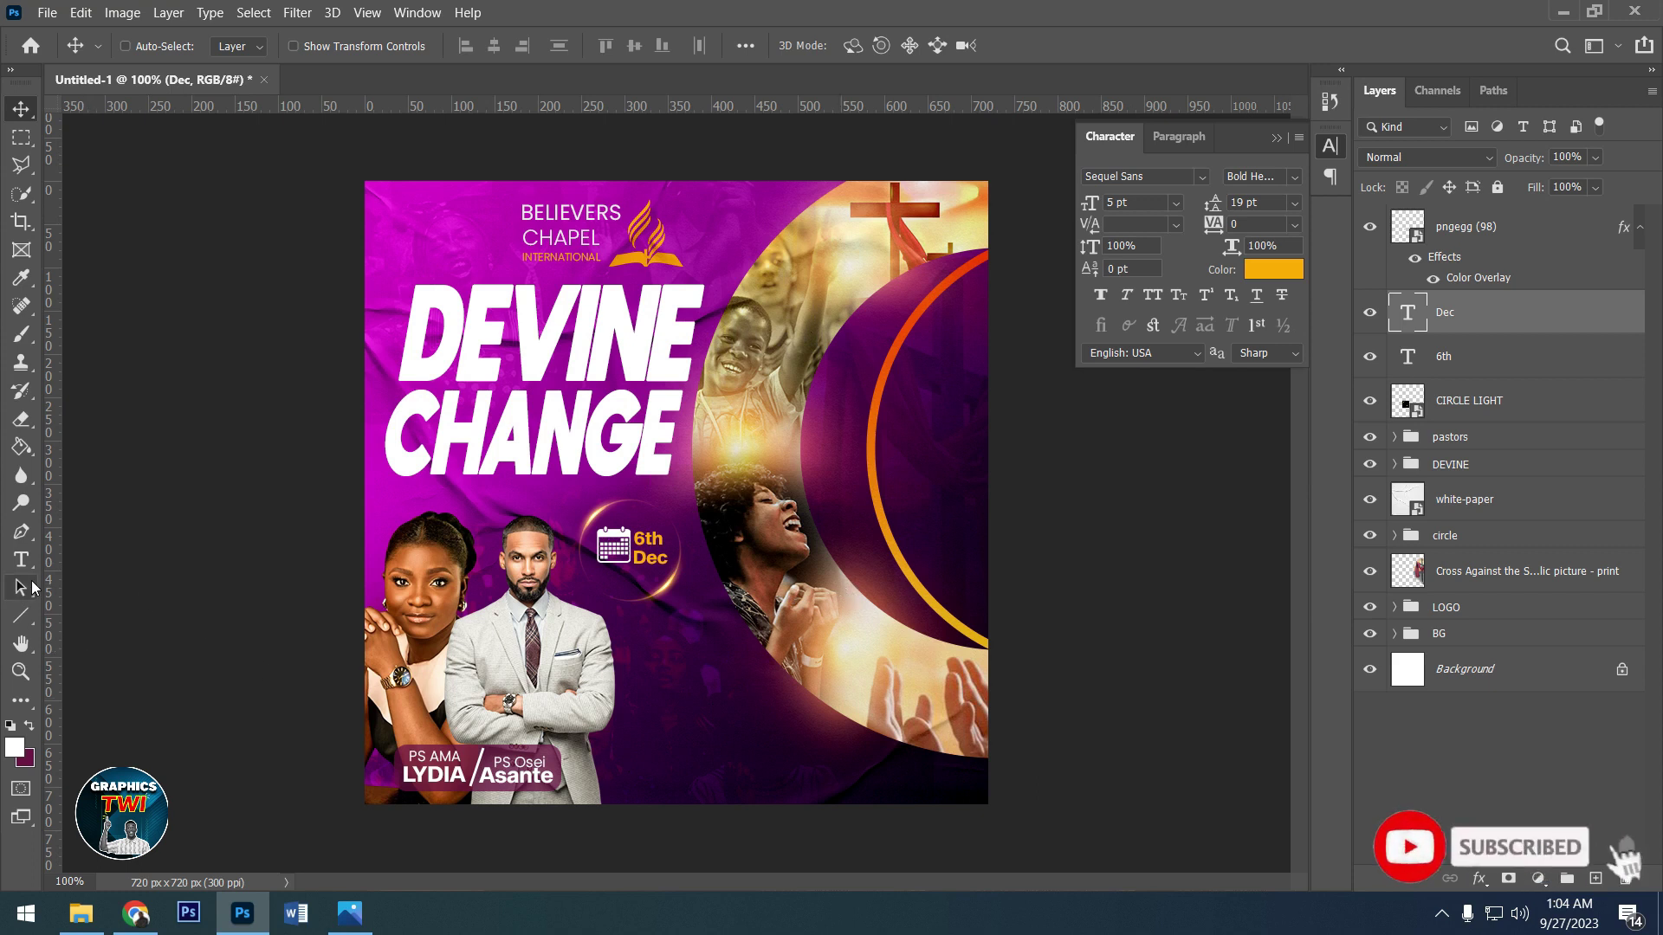
# - Add white '2023' text near the bottom of the flyer
pyautogui.click(20, 559)
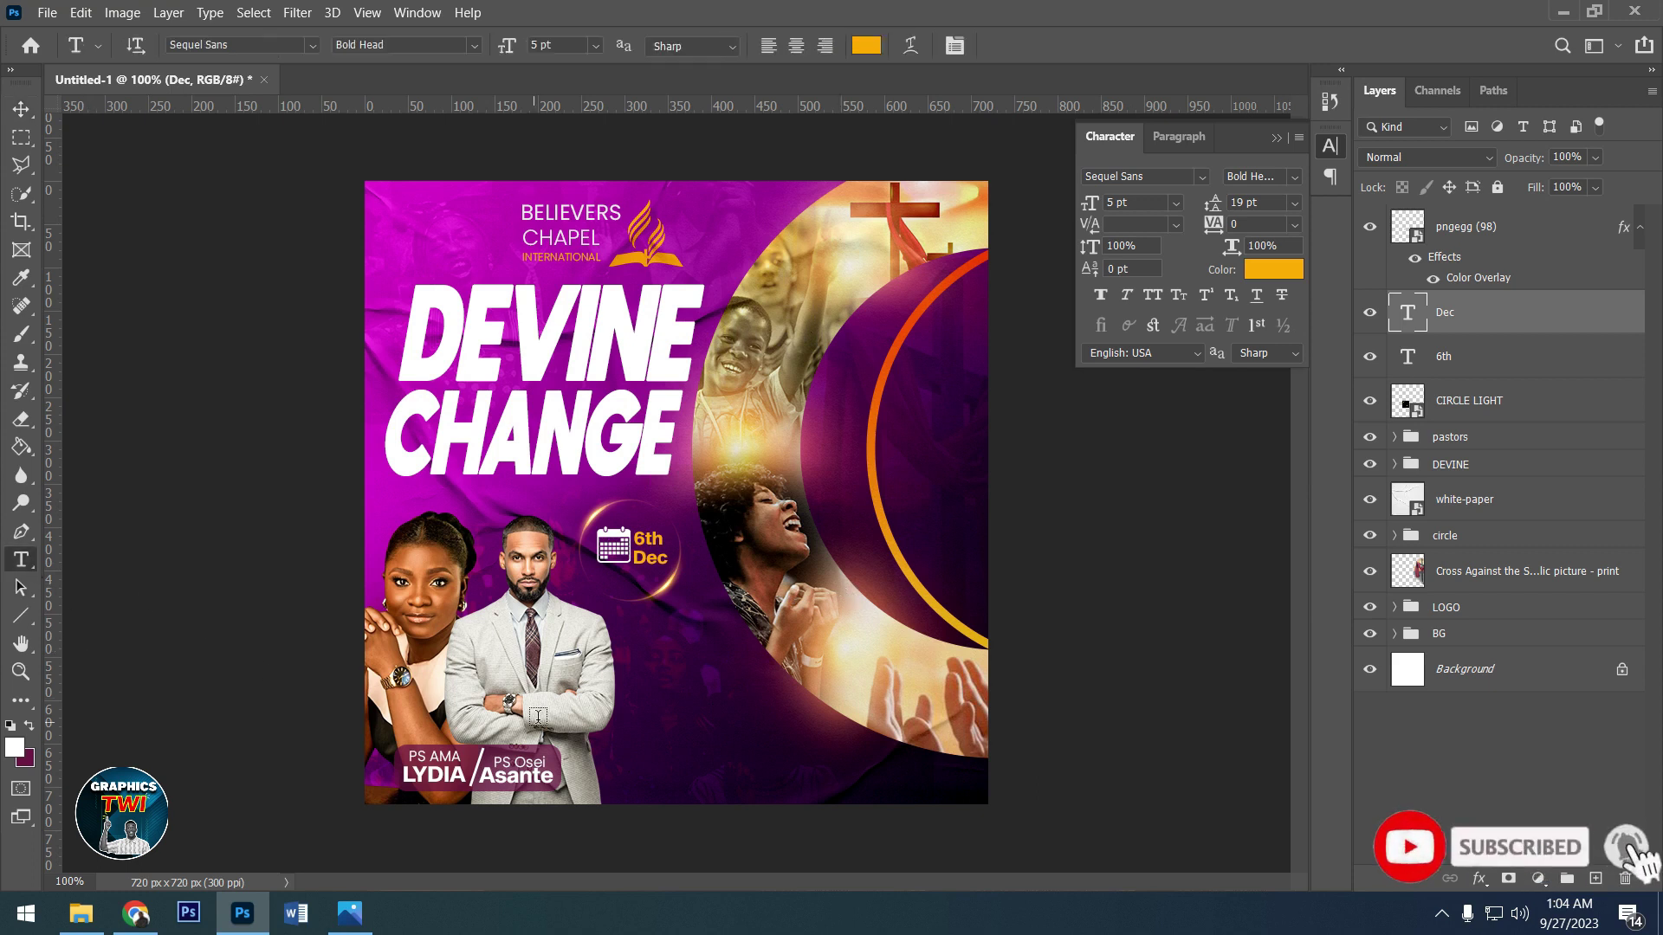
pyautogui.click(674, 708)
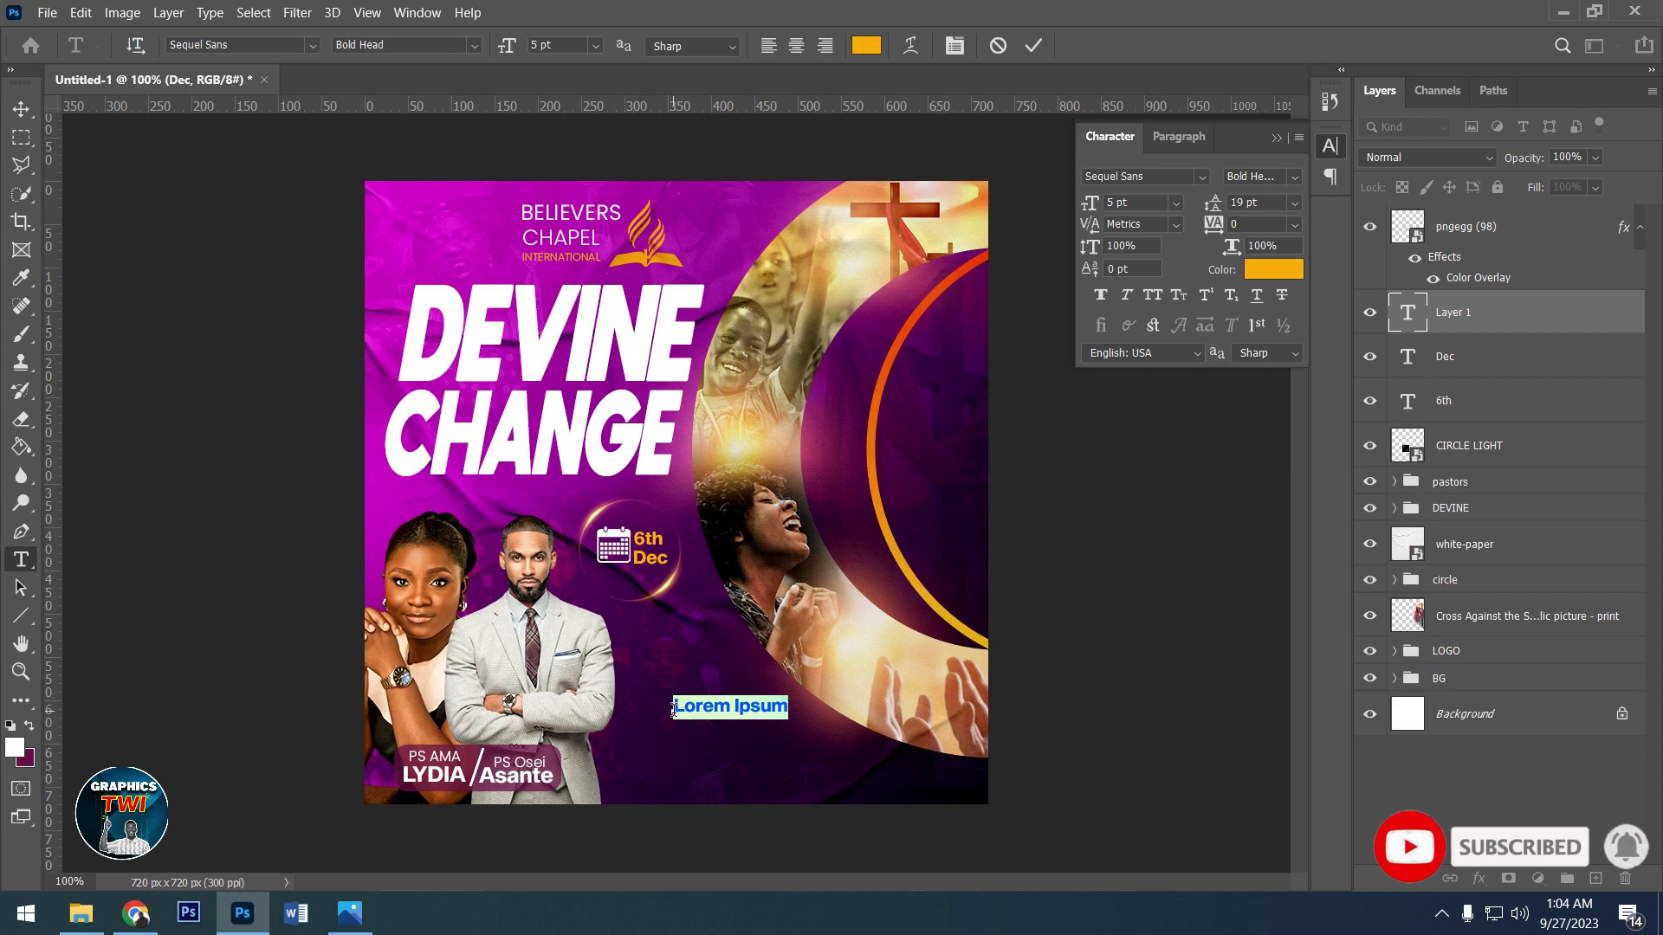
pyautogui.write('2023')
pyautogui.hotkey('ctrl', 'a')
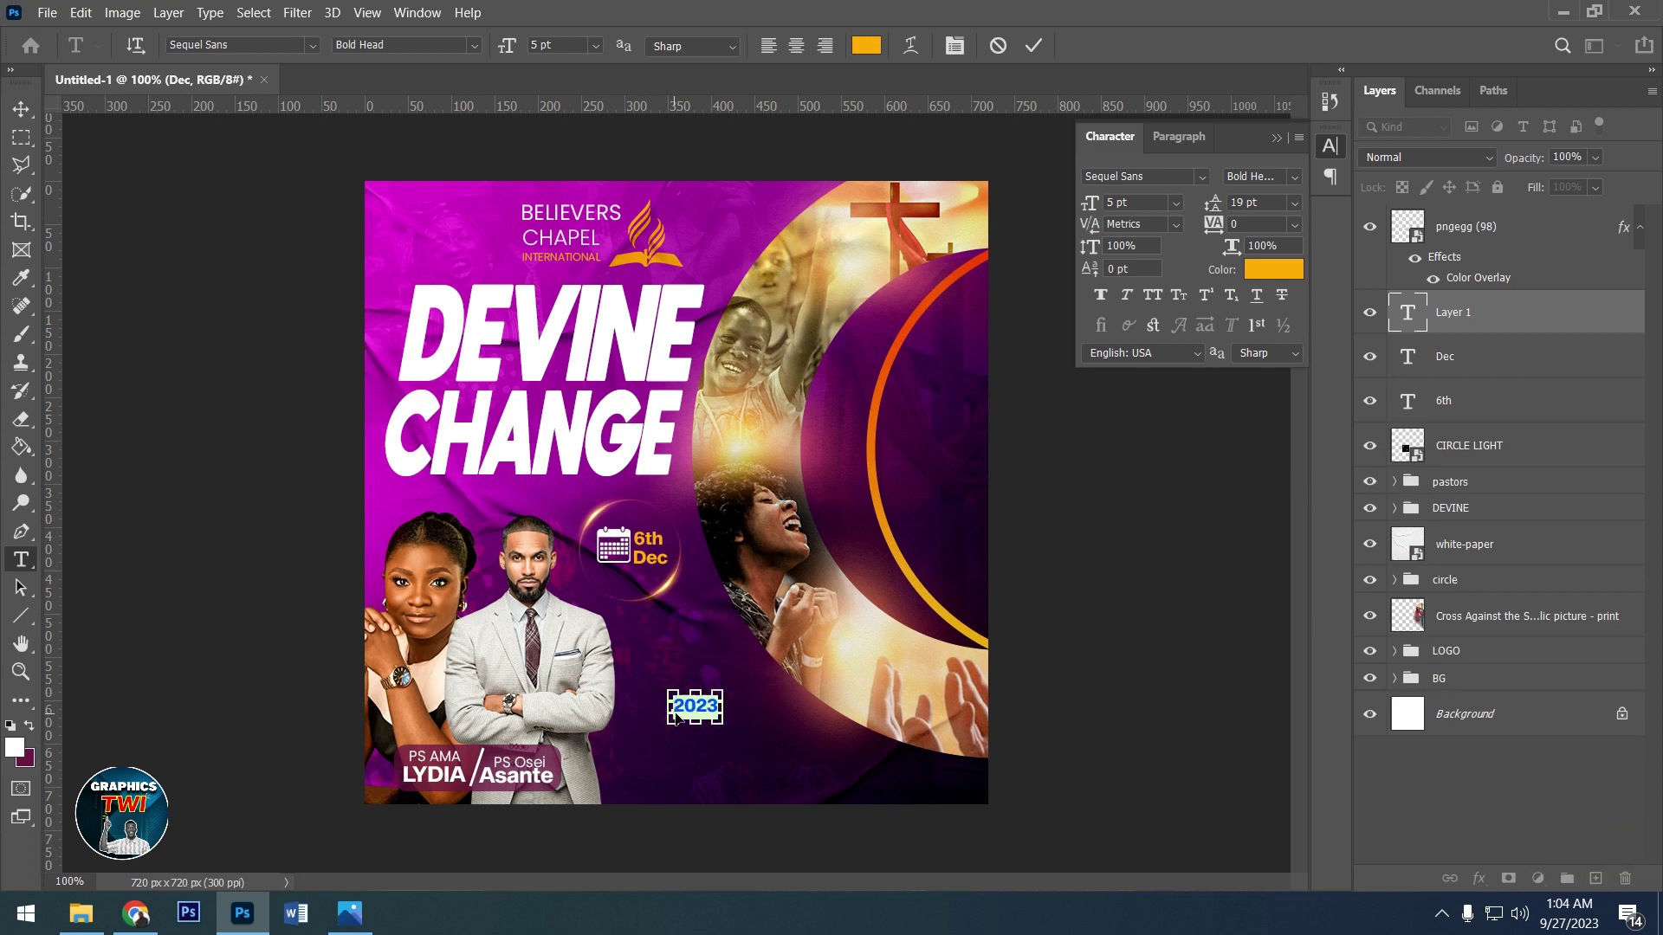
pyautogui.click(1265, 270)
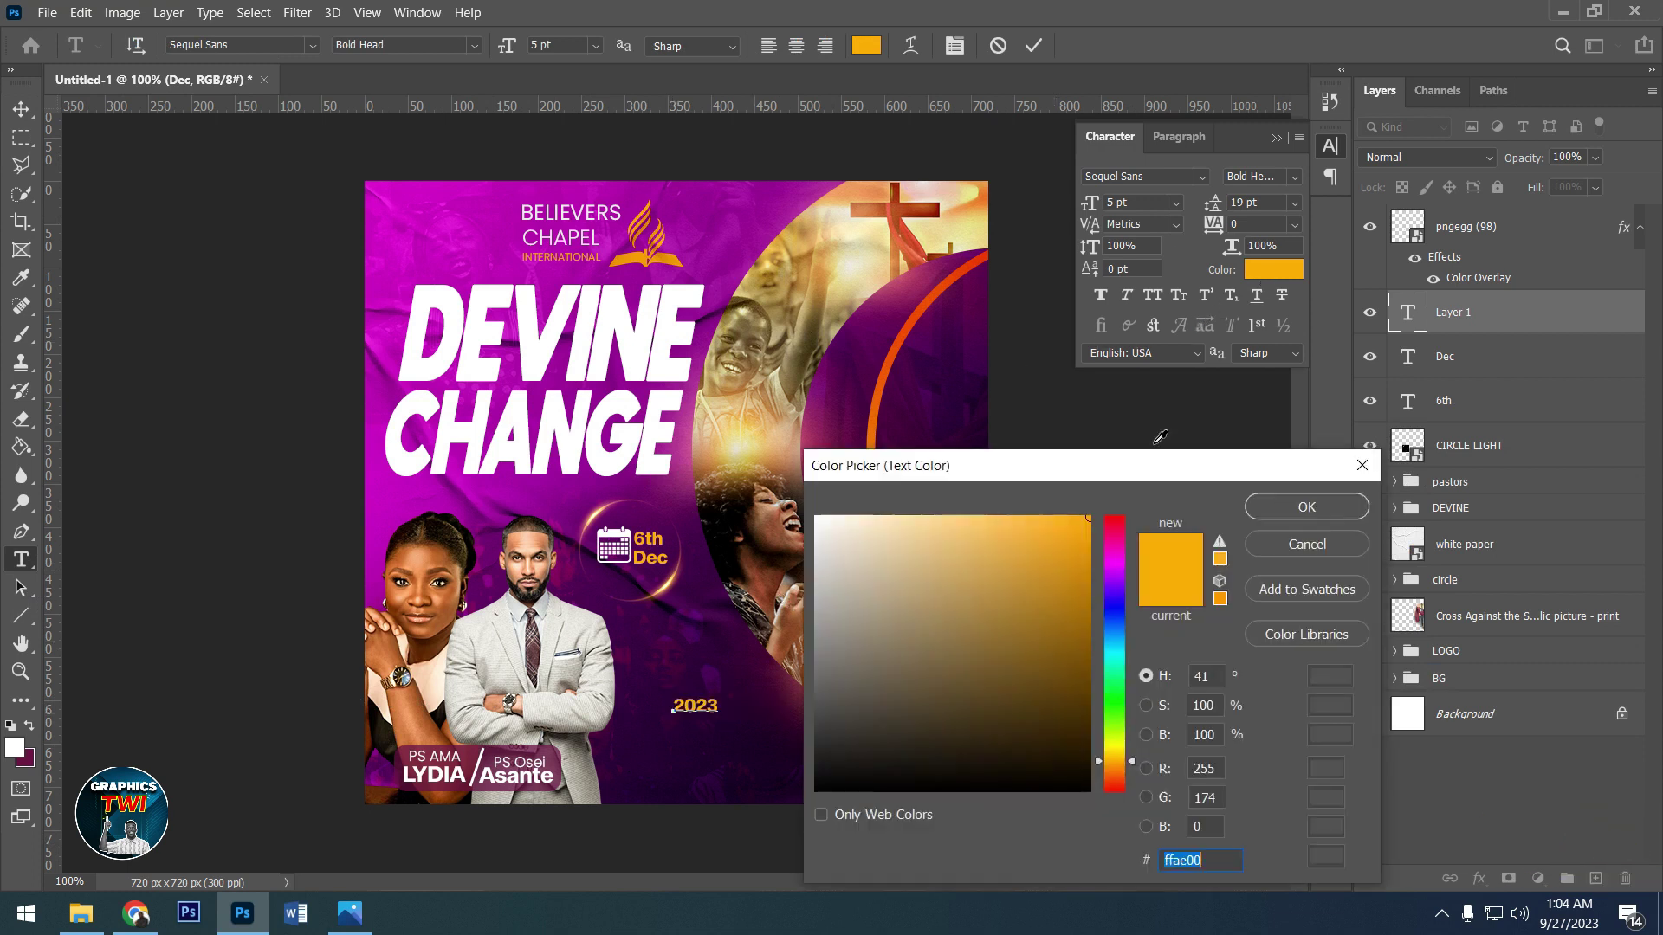
pyautogui.moveTo(885, 580); pyautogui.dragTo(815, 517)
pyautogui.click(1310, 507)
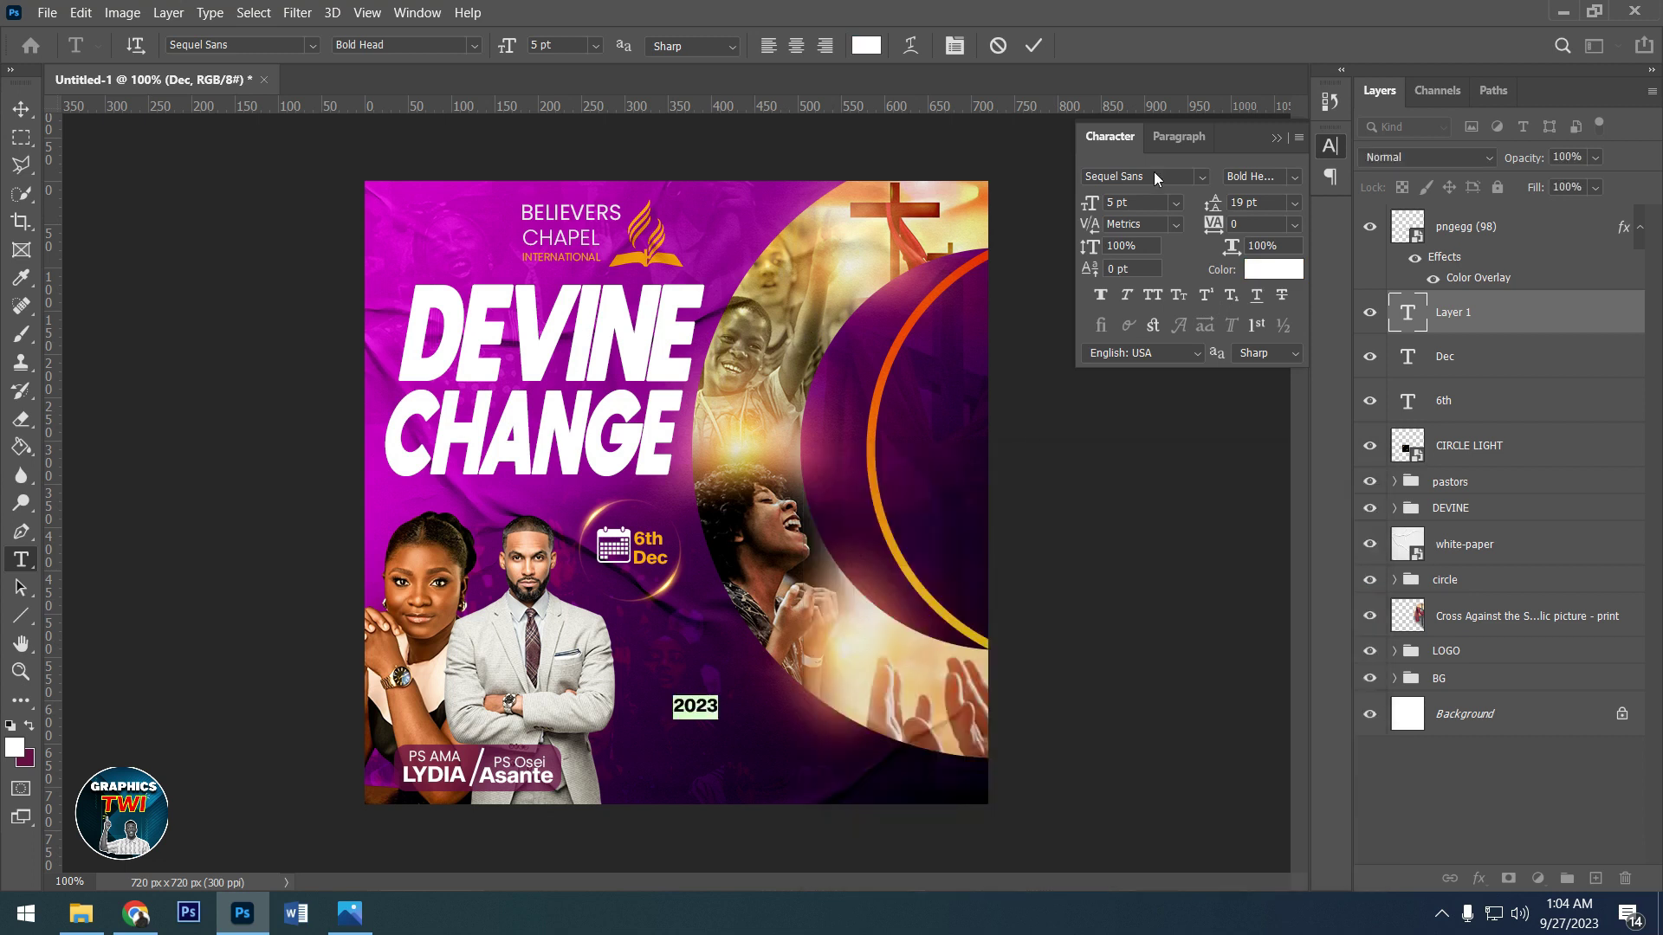
pyautogui.click(1033, 45)
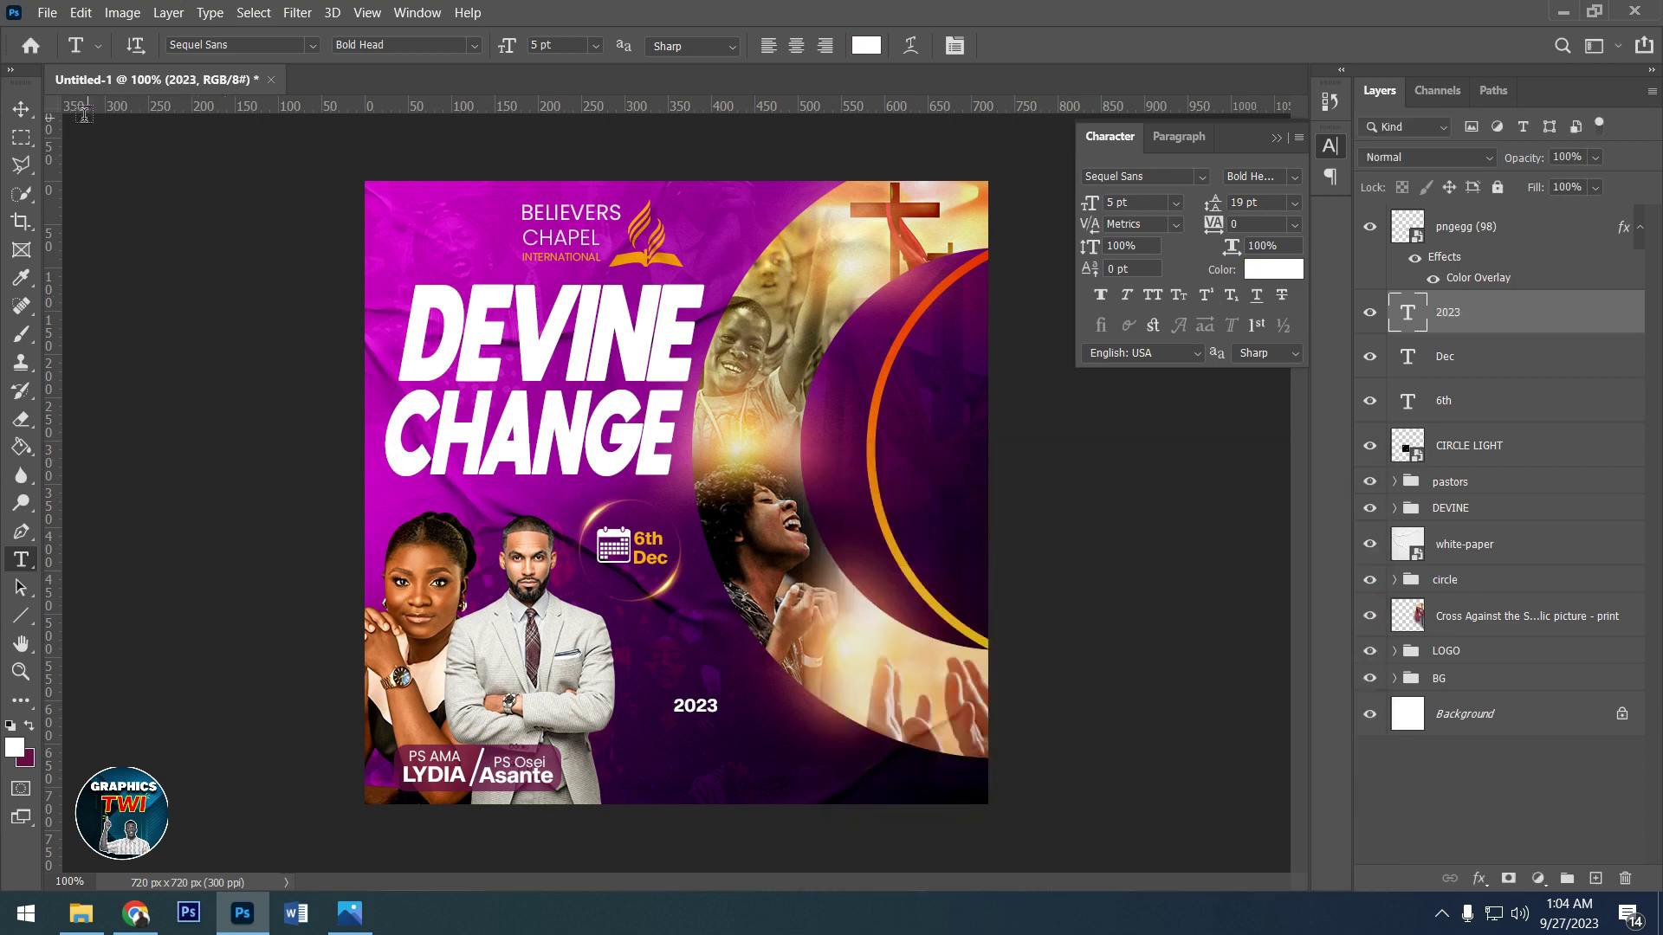
# - Place '2023' under '6th Dec' at 7 pt and nudge the glow ring around it
pyautogui.click(21, 108)
pyautogui.moveTo(713, 694); pyautogui.dragTo(648, 578)
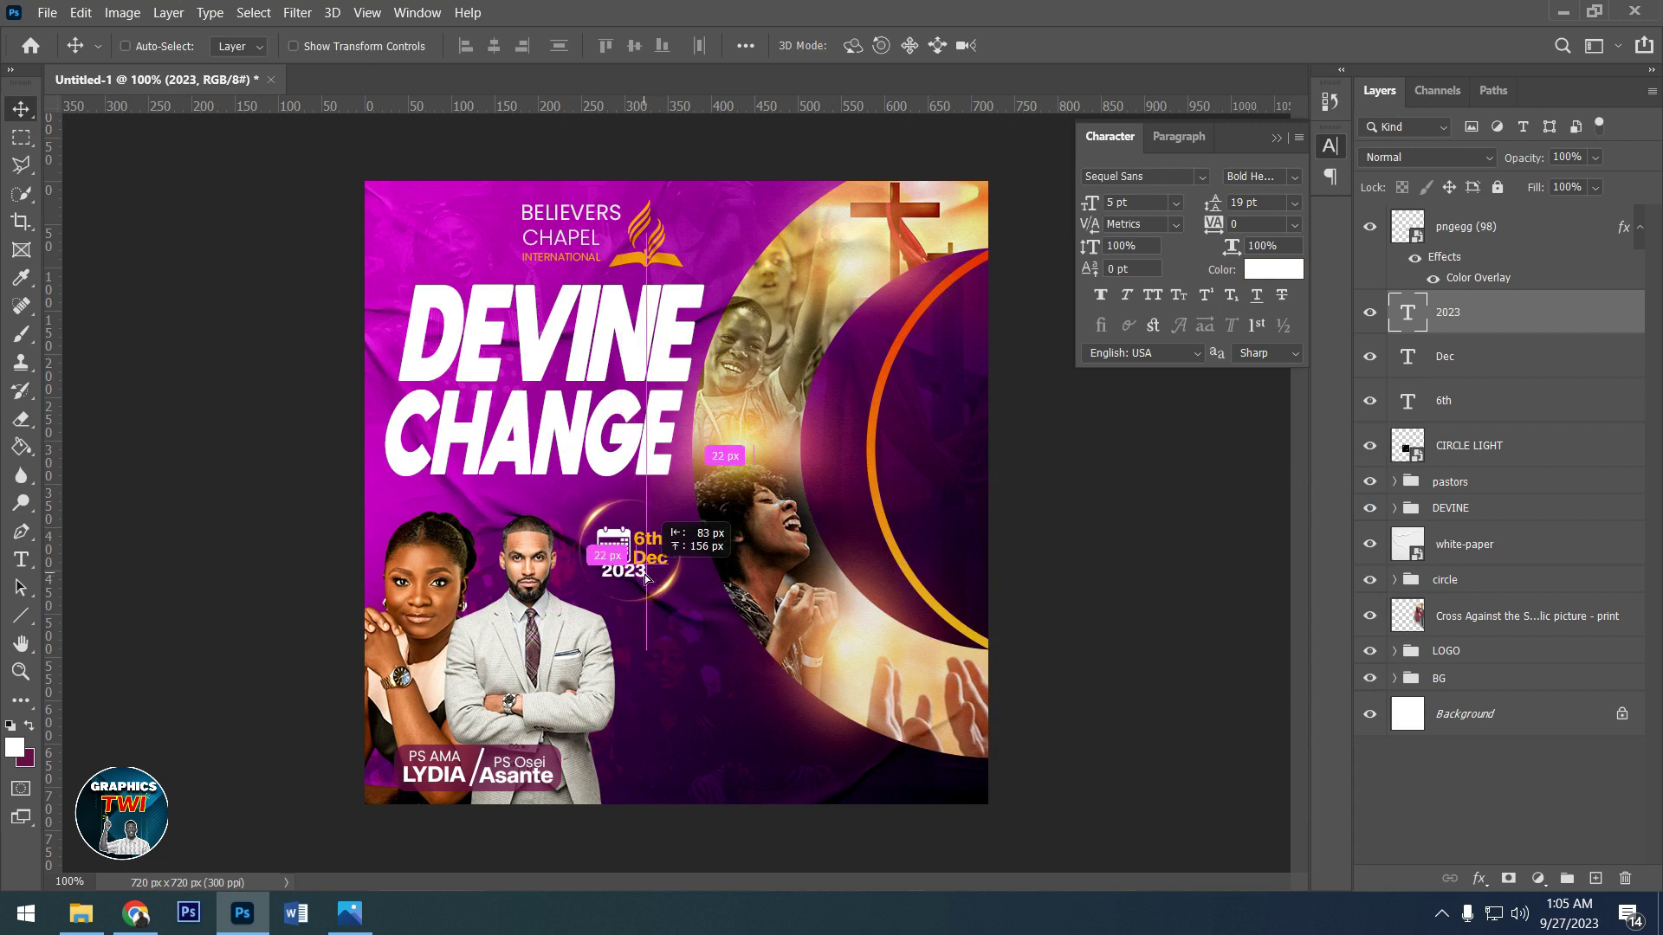
pyautogui.moveTo(648, 577); pyautogui.dragTo(642, 582)
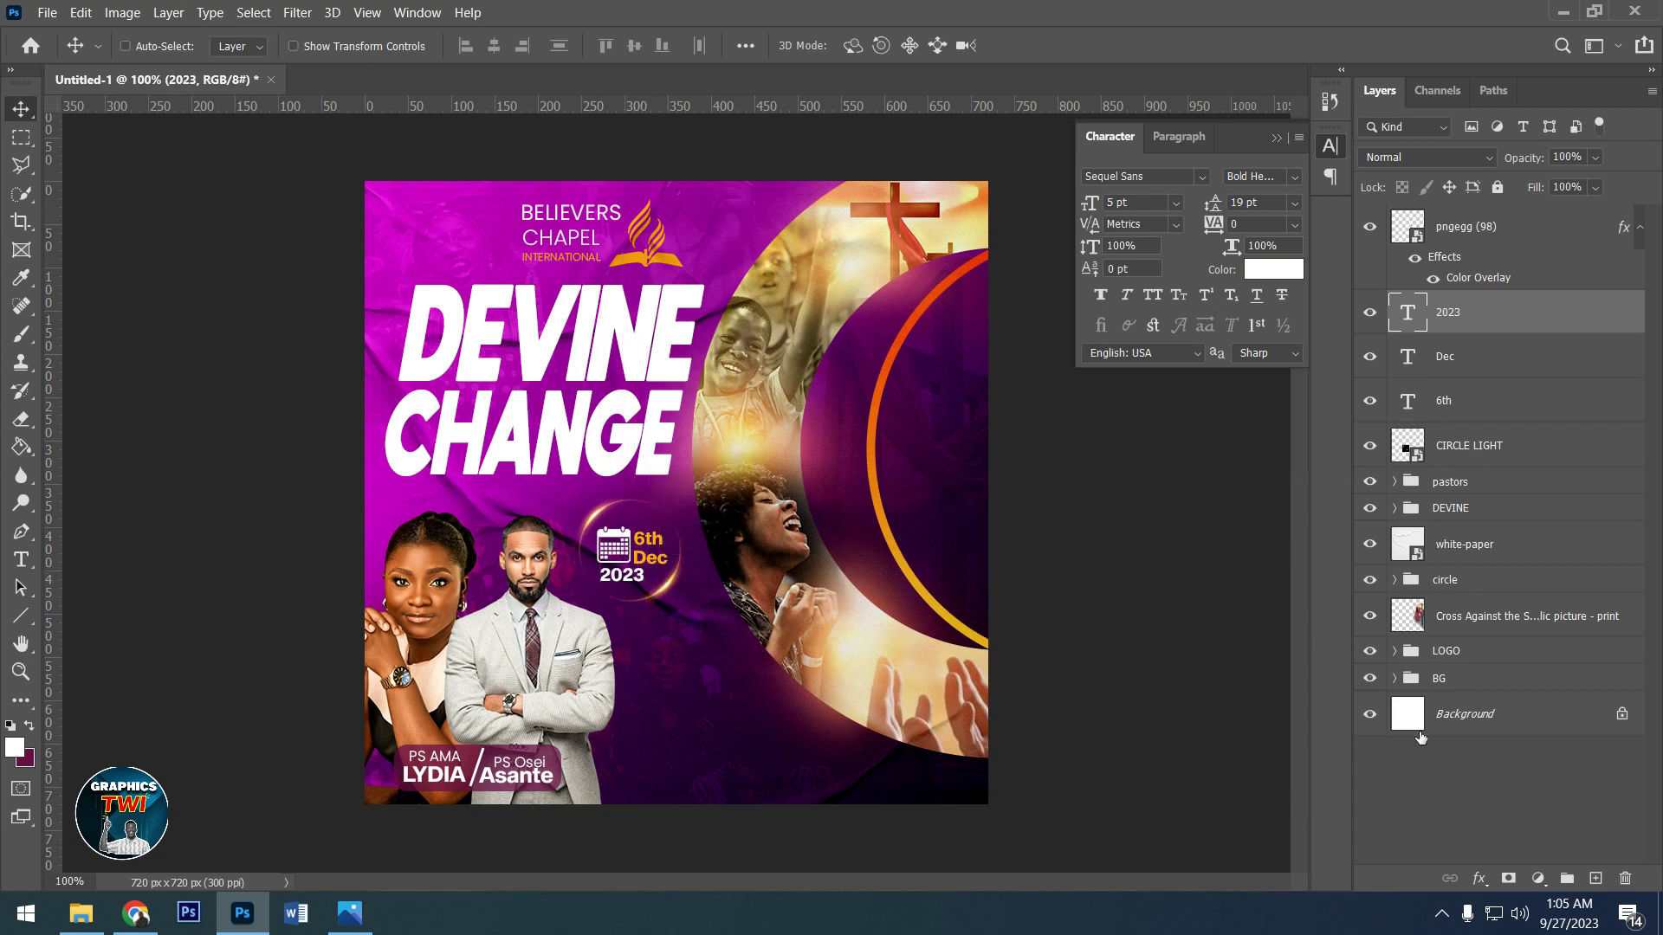
pyautogui.doubleClick(1407, 312)
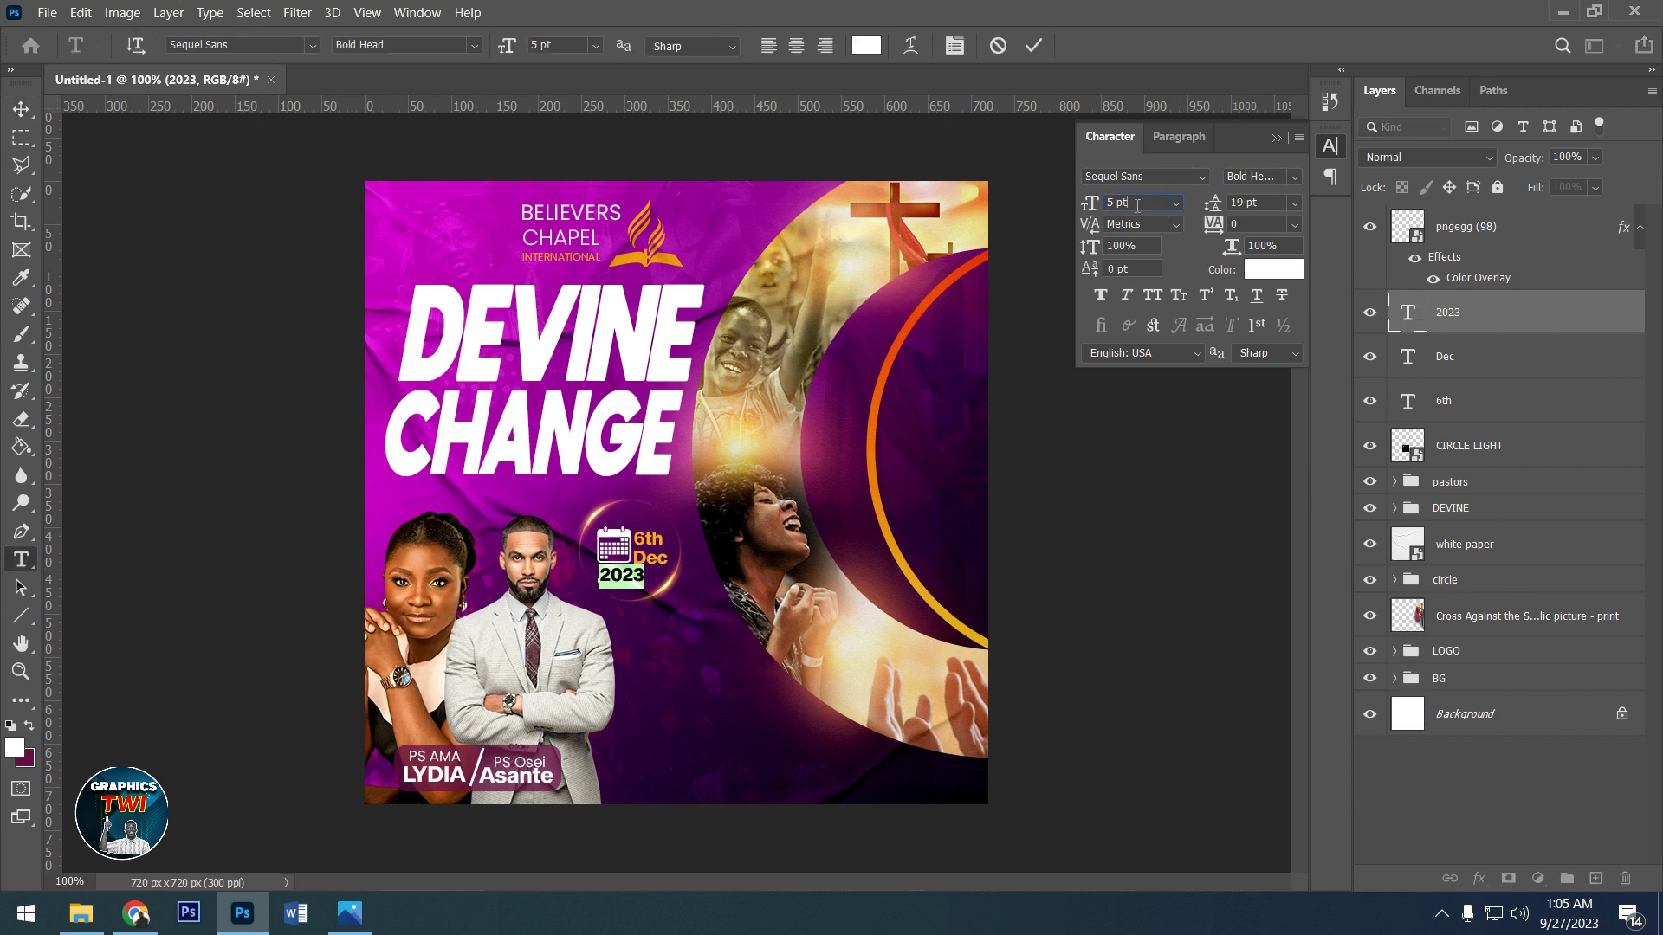
pyautogui.press('Up')
pyautogui.press('Up')
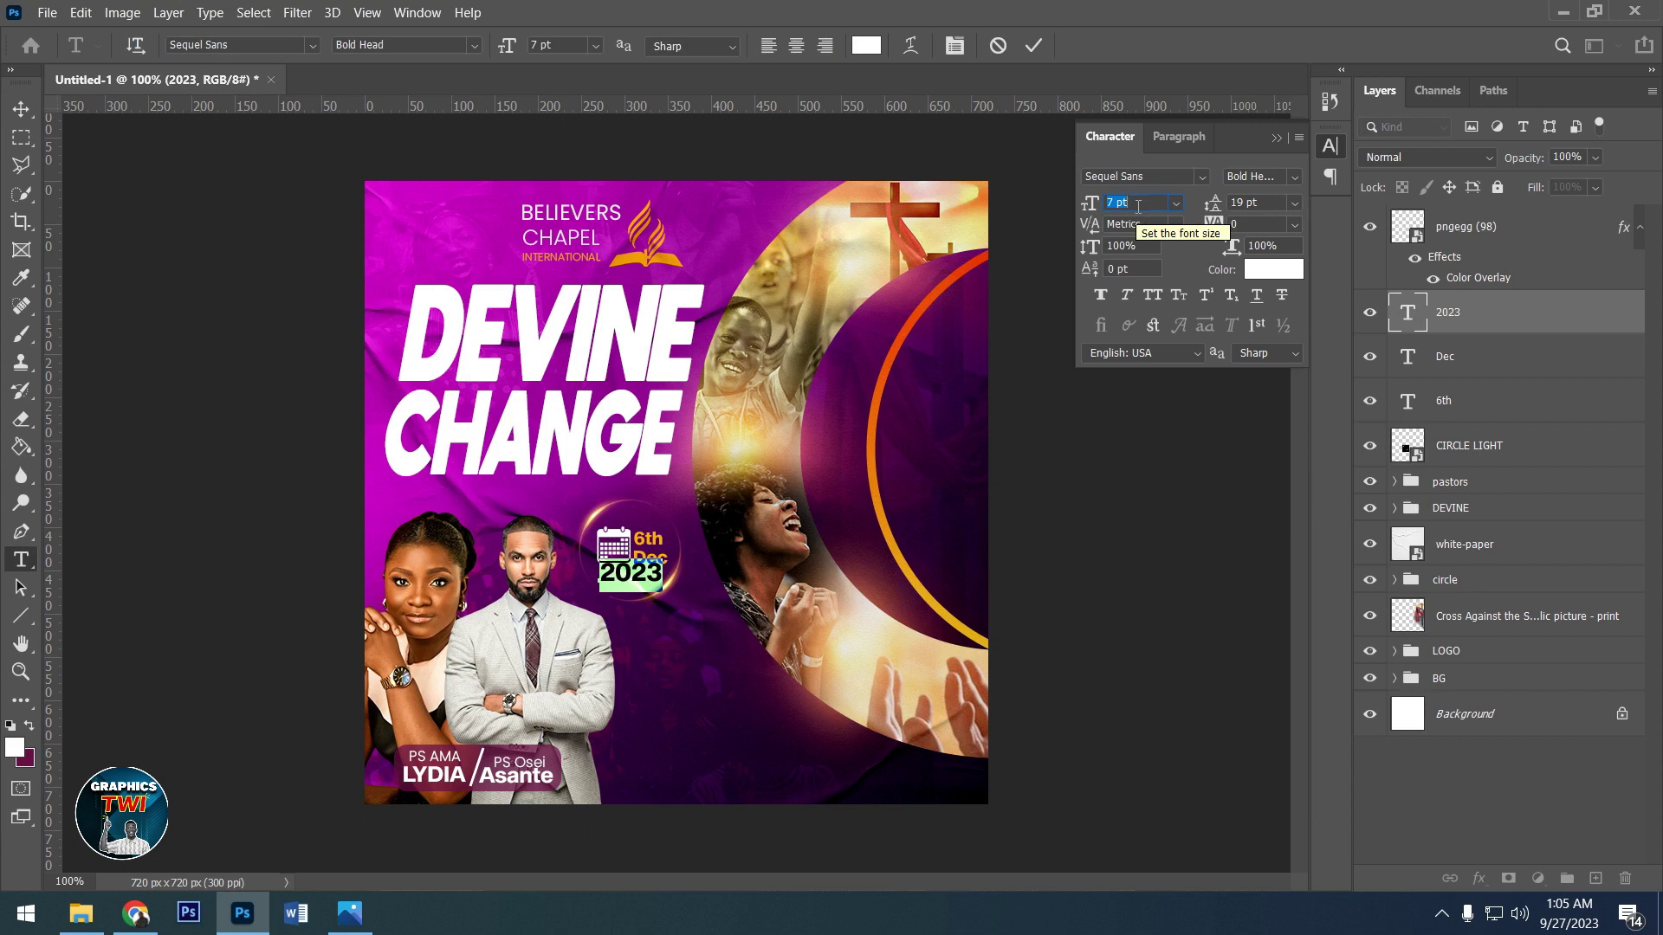
pyautogui.click(1033, 45)
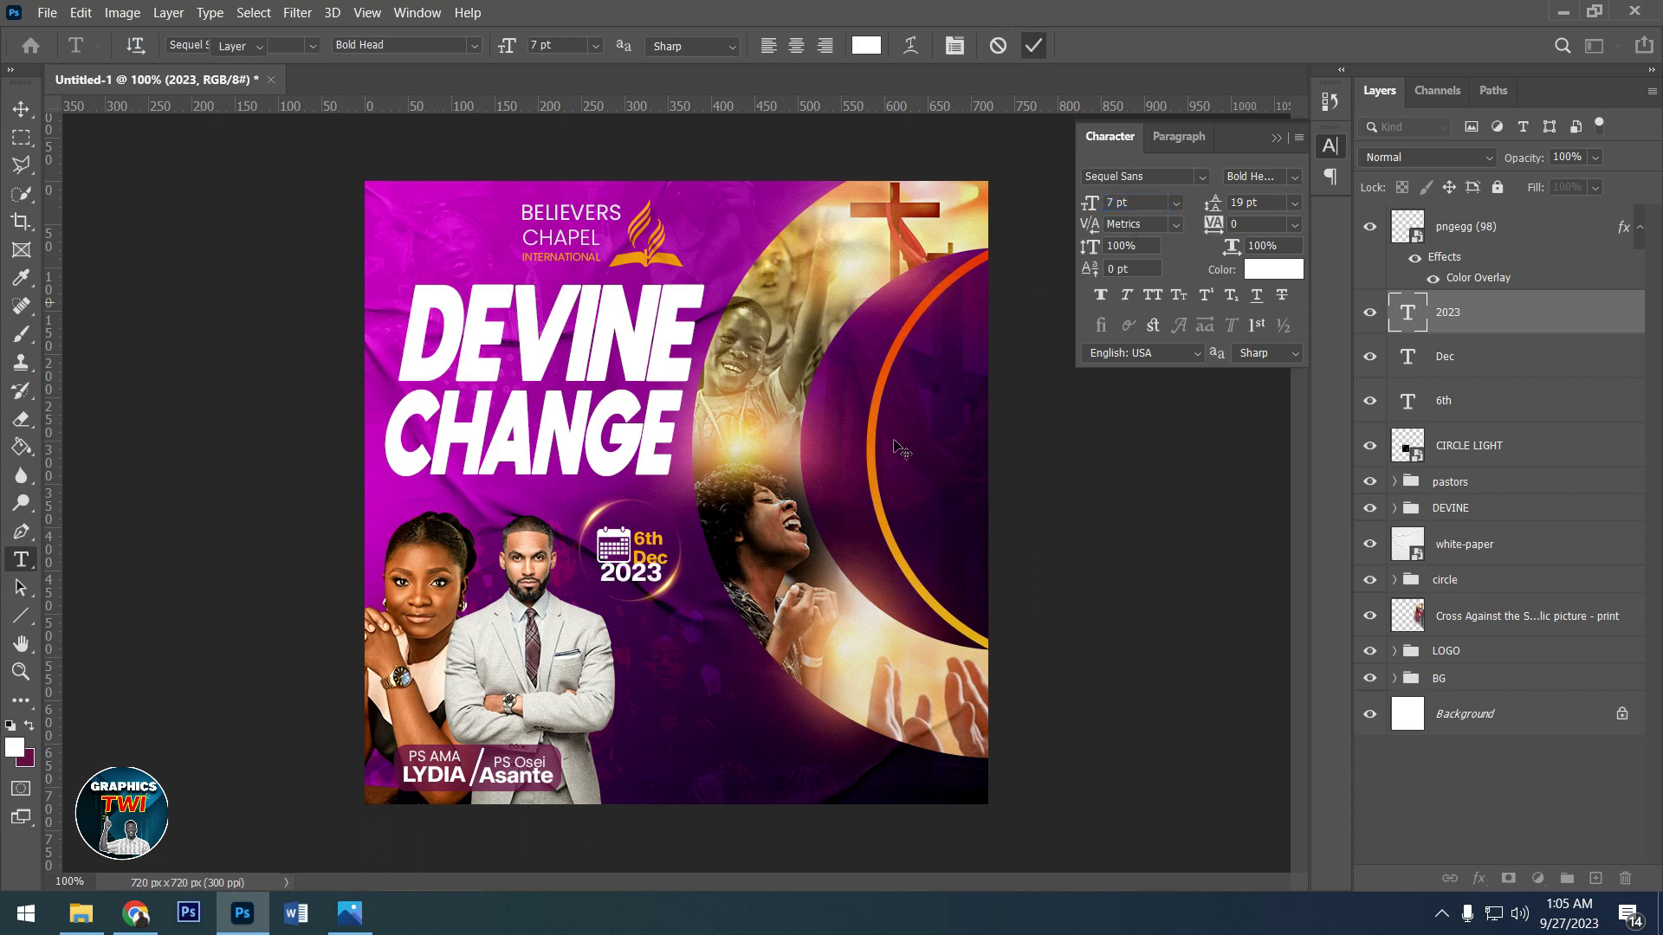
pyautogui.click(21, 109)
pyautogui.press('Down')
pyautogui.press('Down')
pyautogui.press('Down')
pyautogui.press('Down')
pyautogui.press('Down')
pyautogui.press('Down')
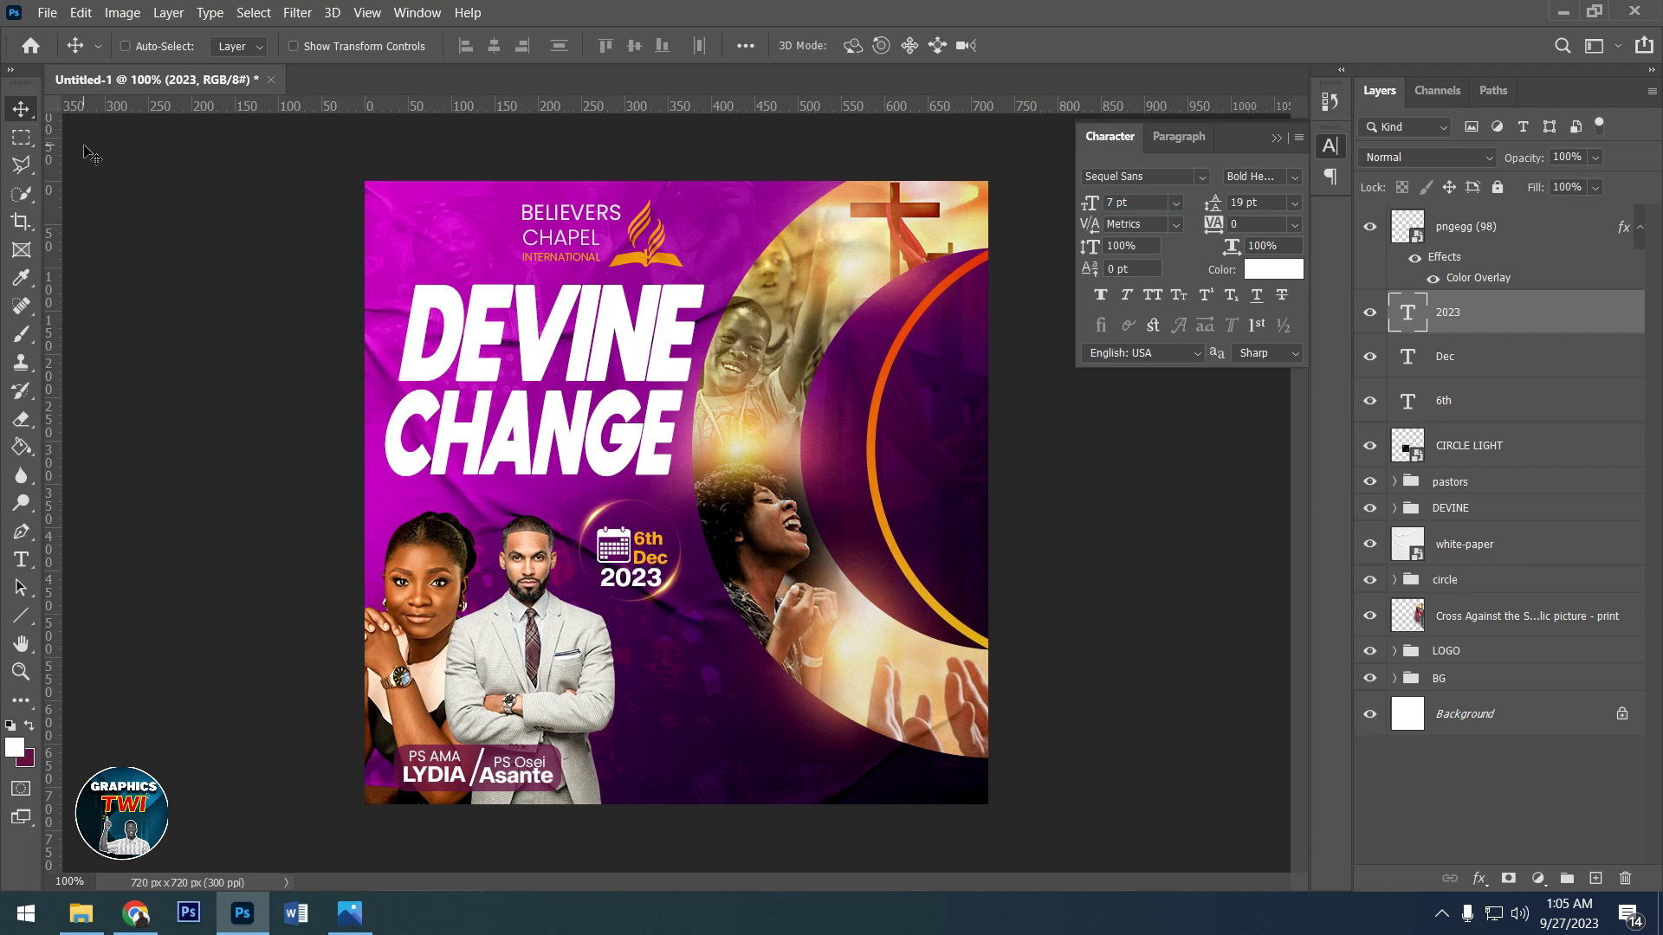
pyautogui.press('Up')
pyautogui.click(1459, 458)
pyautogui.press('Down')
pyautogui.press('Down')
pyautogui.press('Down')
pyautogui.press('Up')
pyautogui.press('Up')
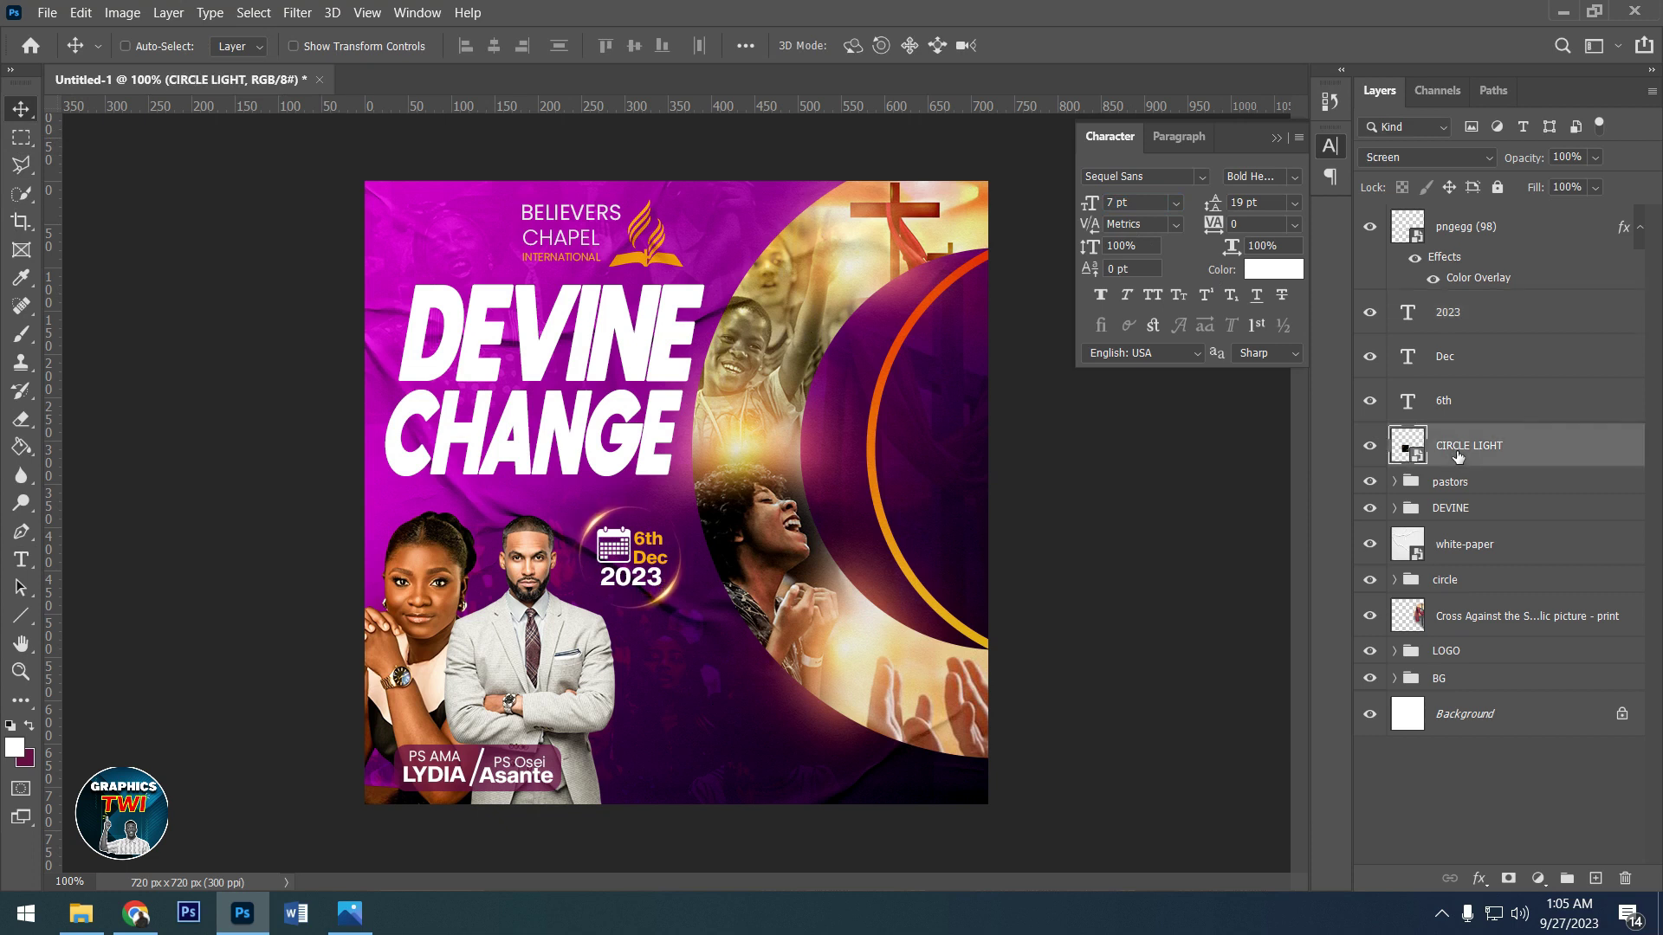
# - Group the date layers as 'date' and bring in the pngegg (40) location pin
pyautogui.keyDown('shift'); pyautogui.click(1448, 228); pyautogui.keyUp('shift')
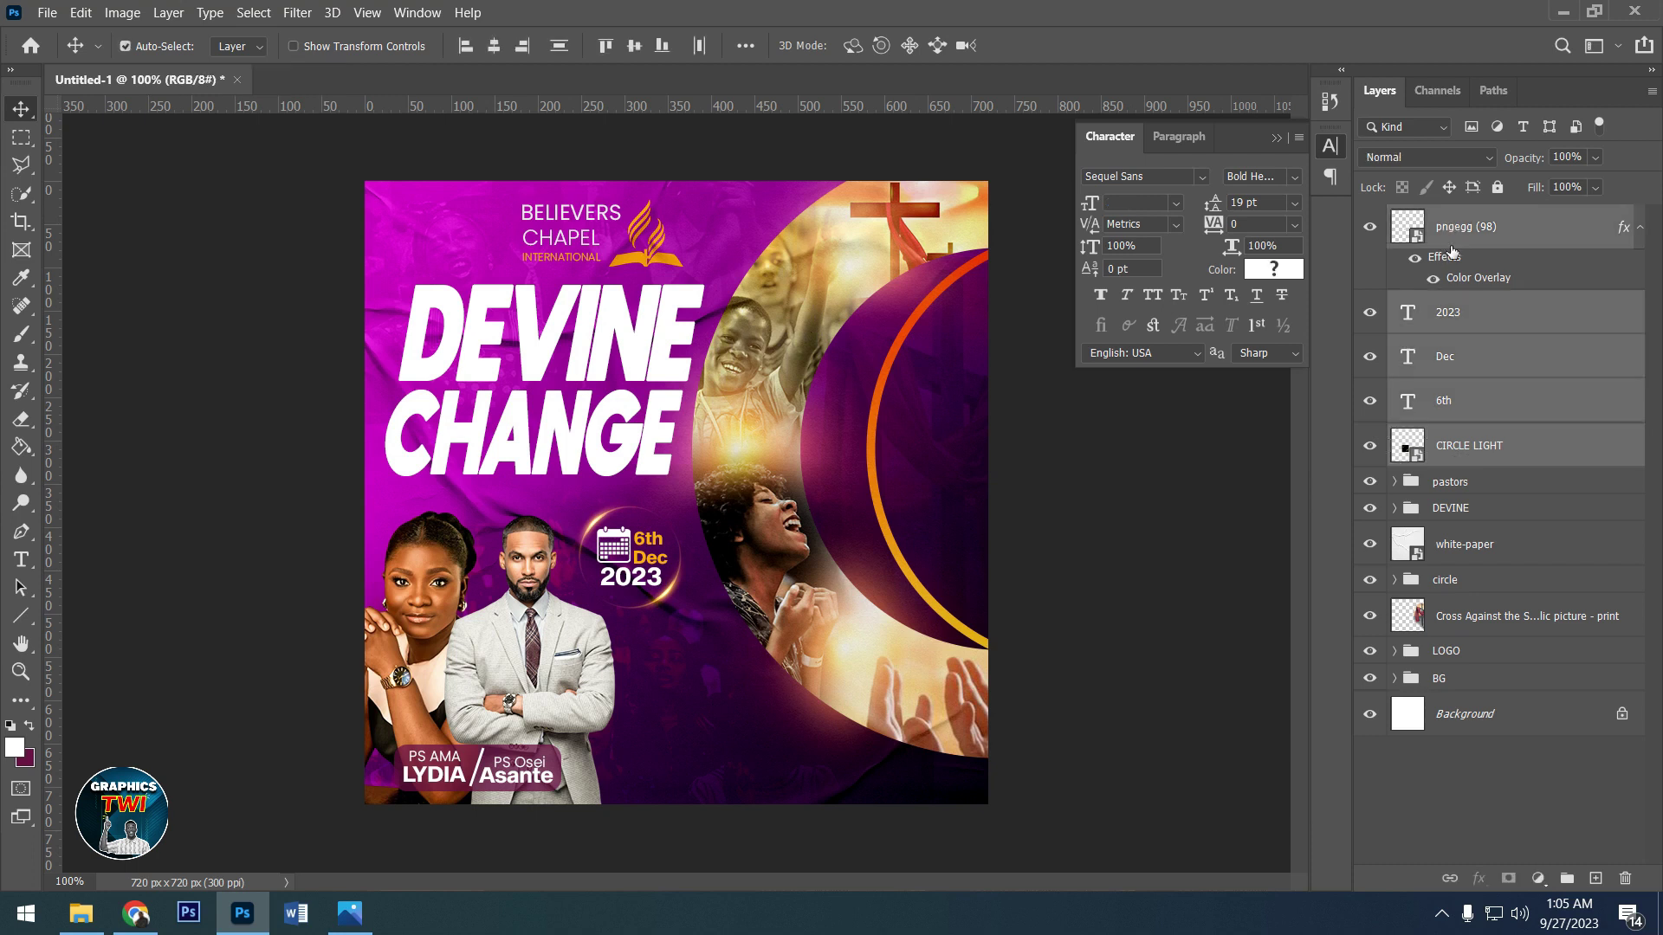
pyautogui.hotkey('ctrl', 'g')
pyautogui.doubleClick(1458, 220)
pyautogui.write('date')
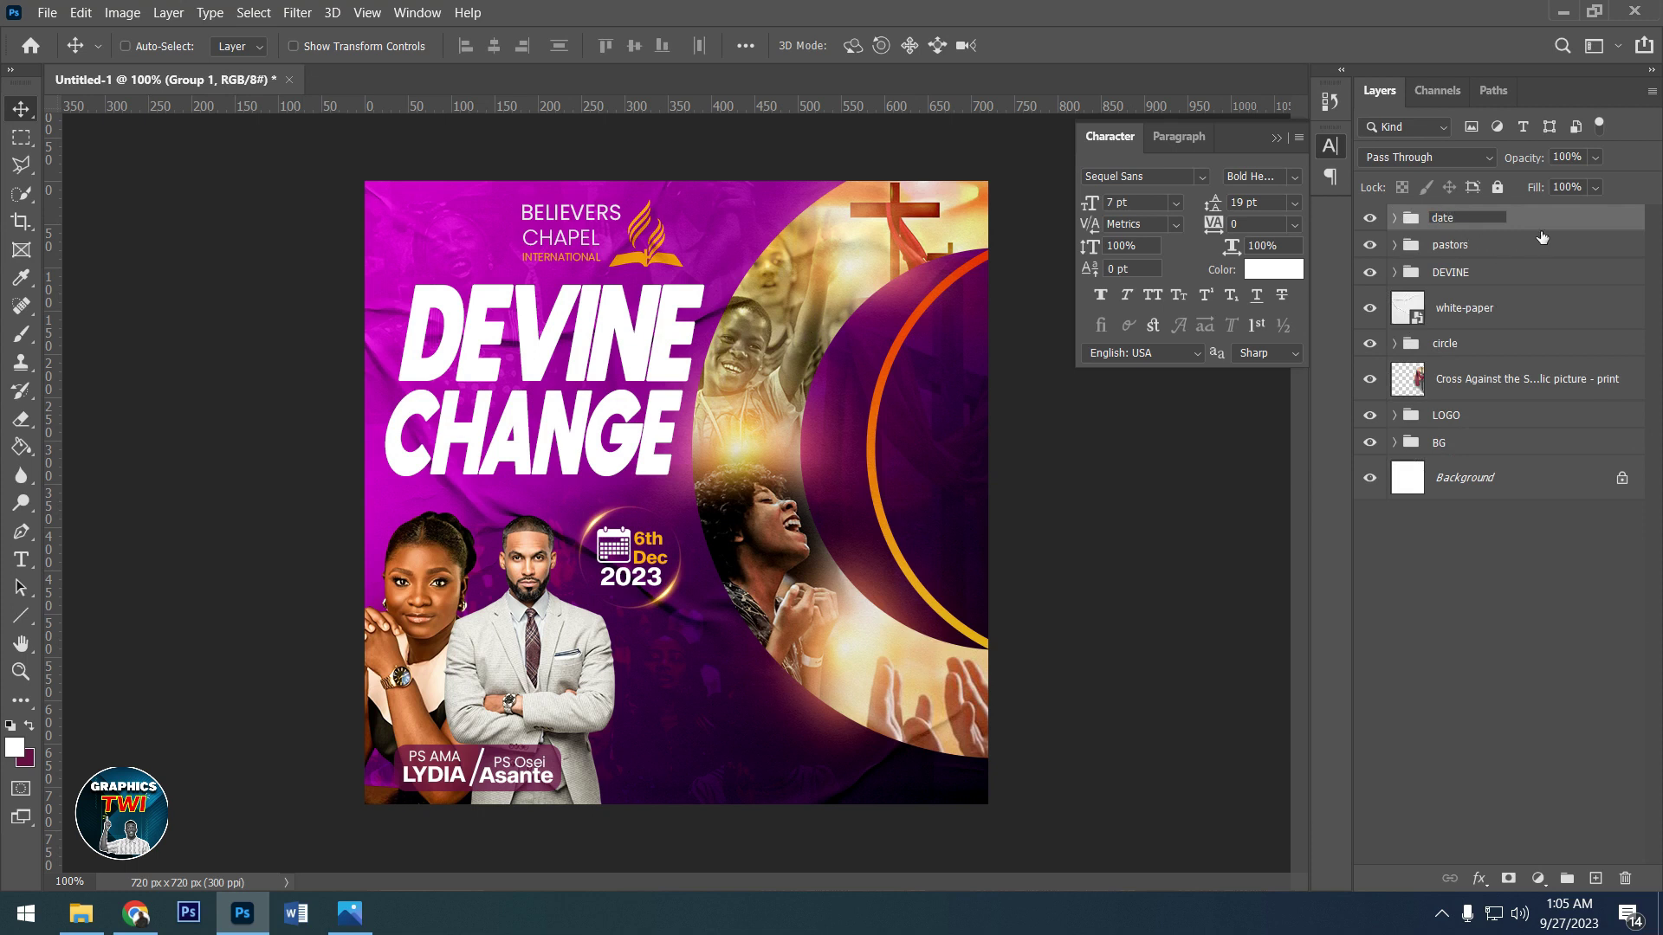
pyautogui.press('Return')
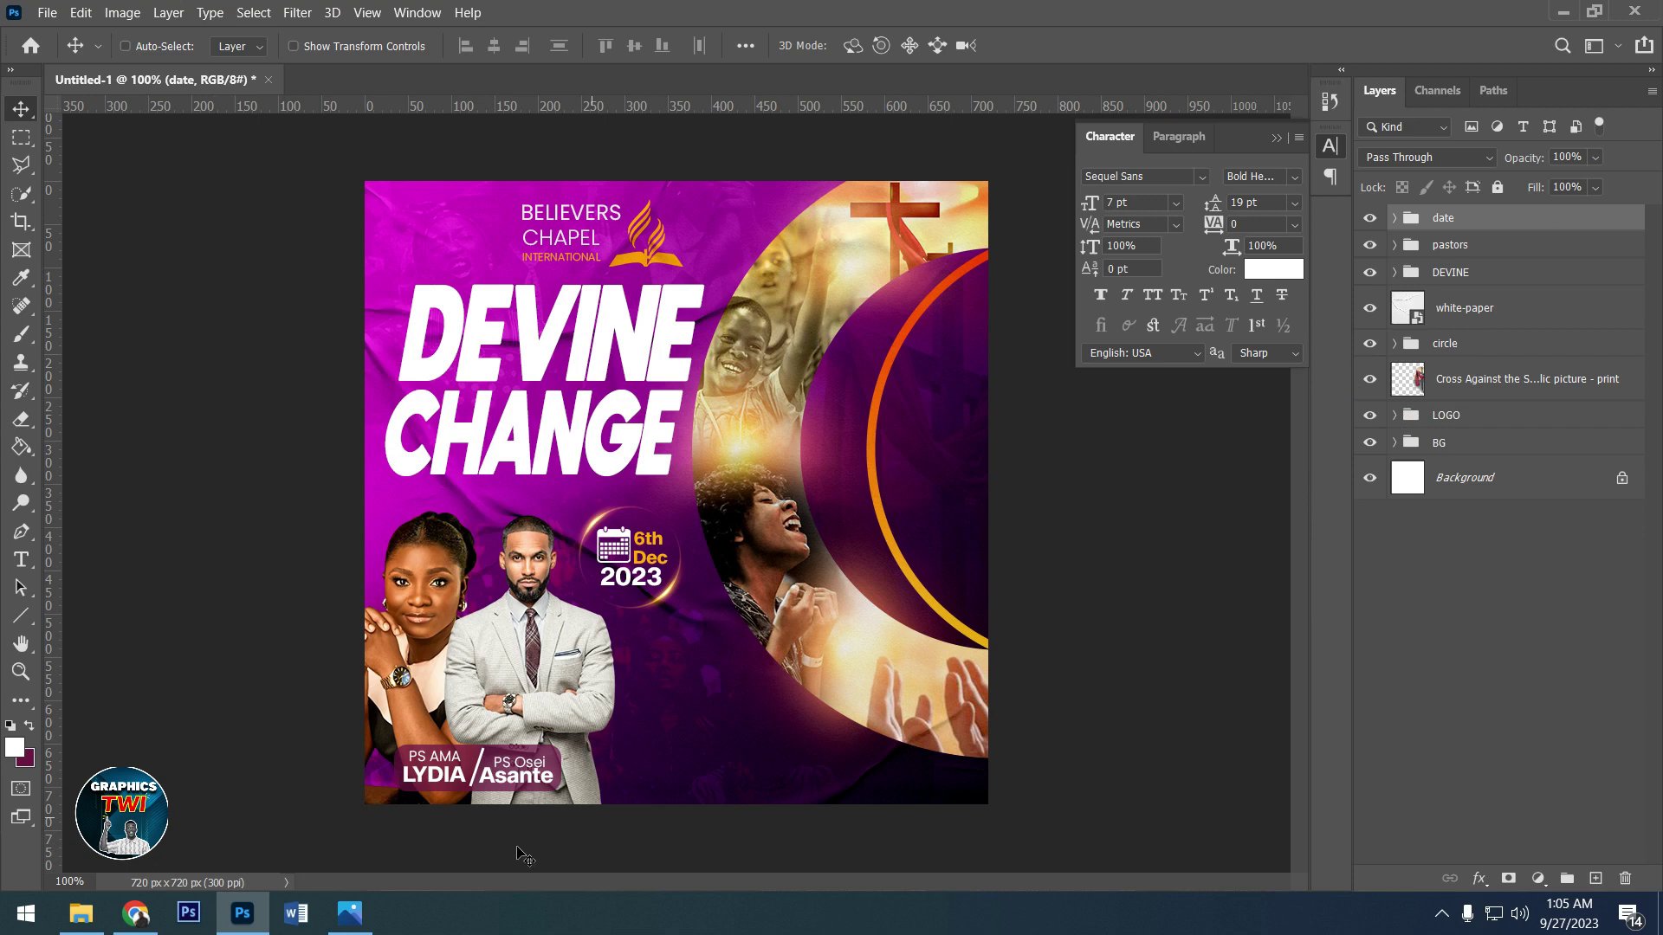
pyautogui.click(81, 913)
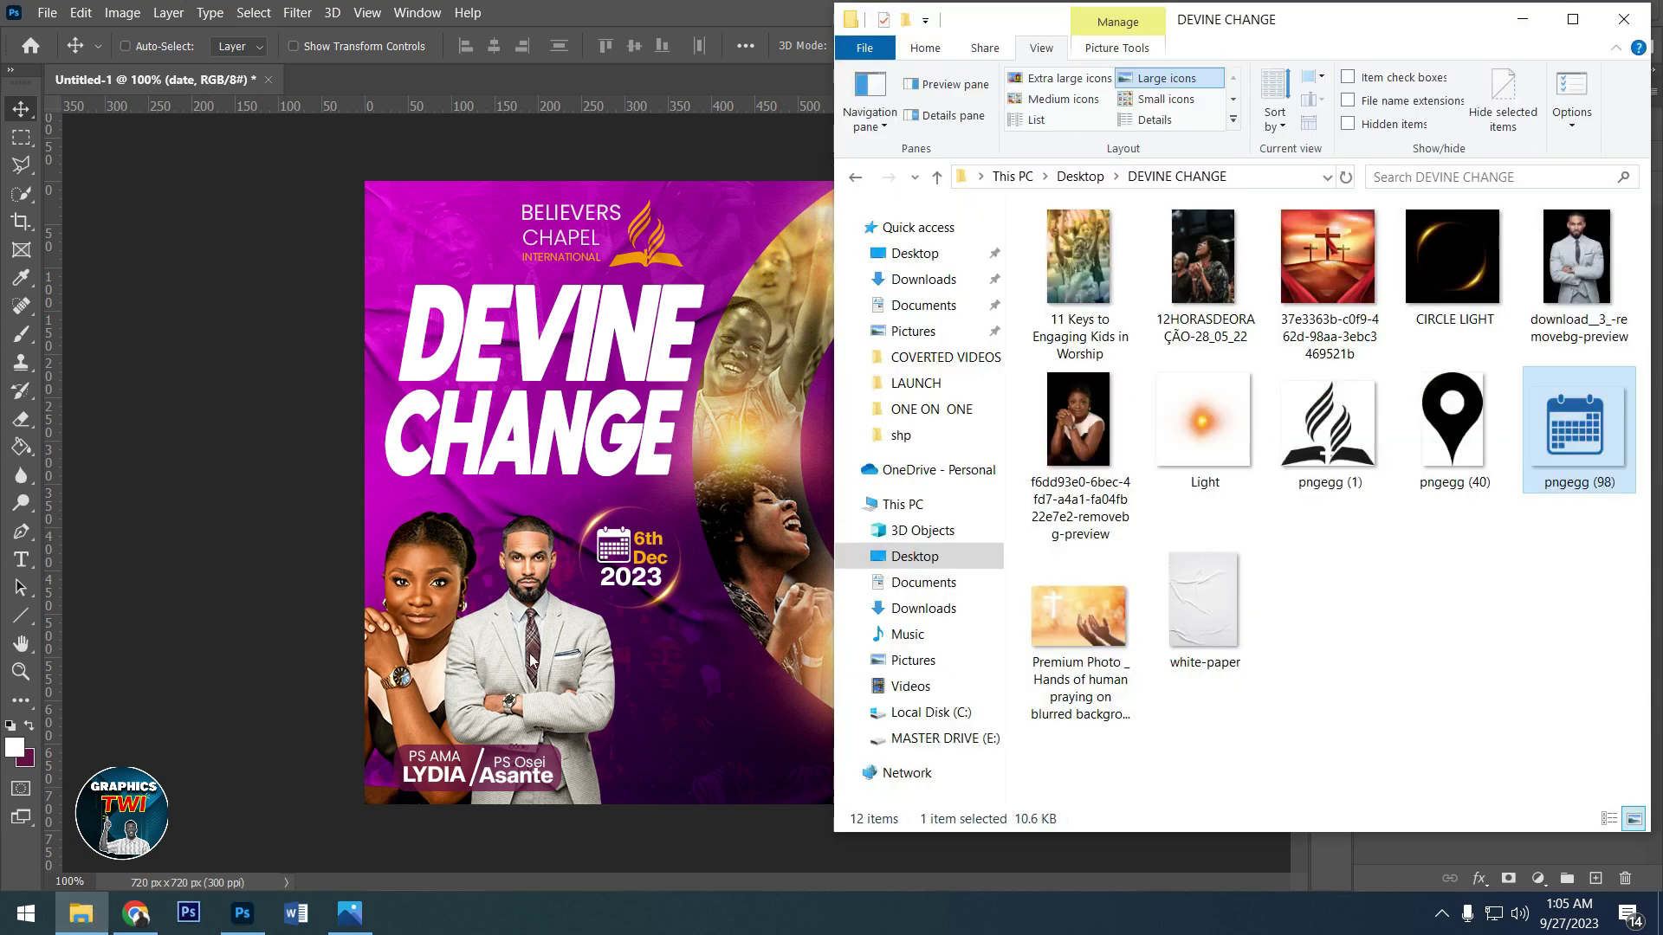
pyautogui.moveTo(1440, 534); pyautogui.dragTo(741, 584)
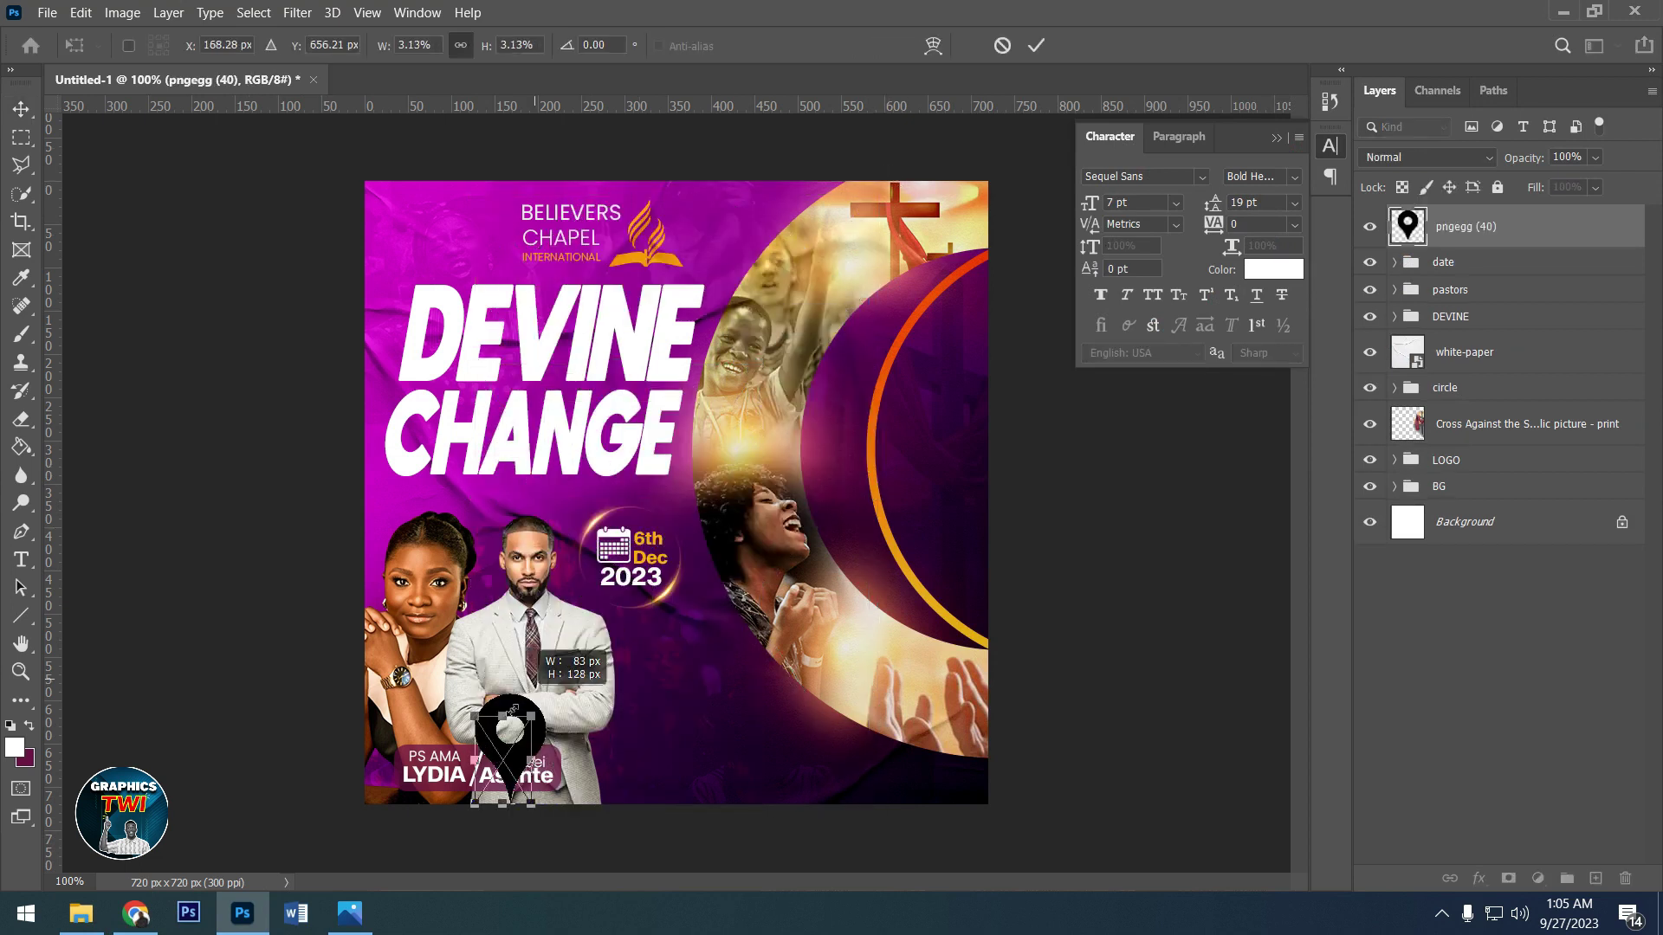
# - Shrink the location pin and give it an orange Color Overlay
pyautogui.moveTo(559, 647)
pyautogui.mouseDown()
pyautogui.moveTo(511, 756)
pyautogui.moveTo(664, 662)
pyautogui.mouseUp()
pyautogui.click(1036, 45)
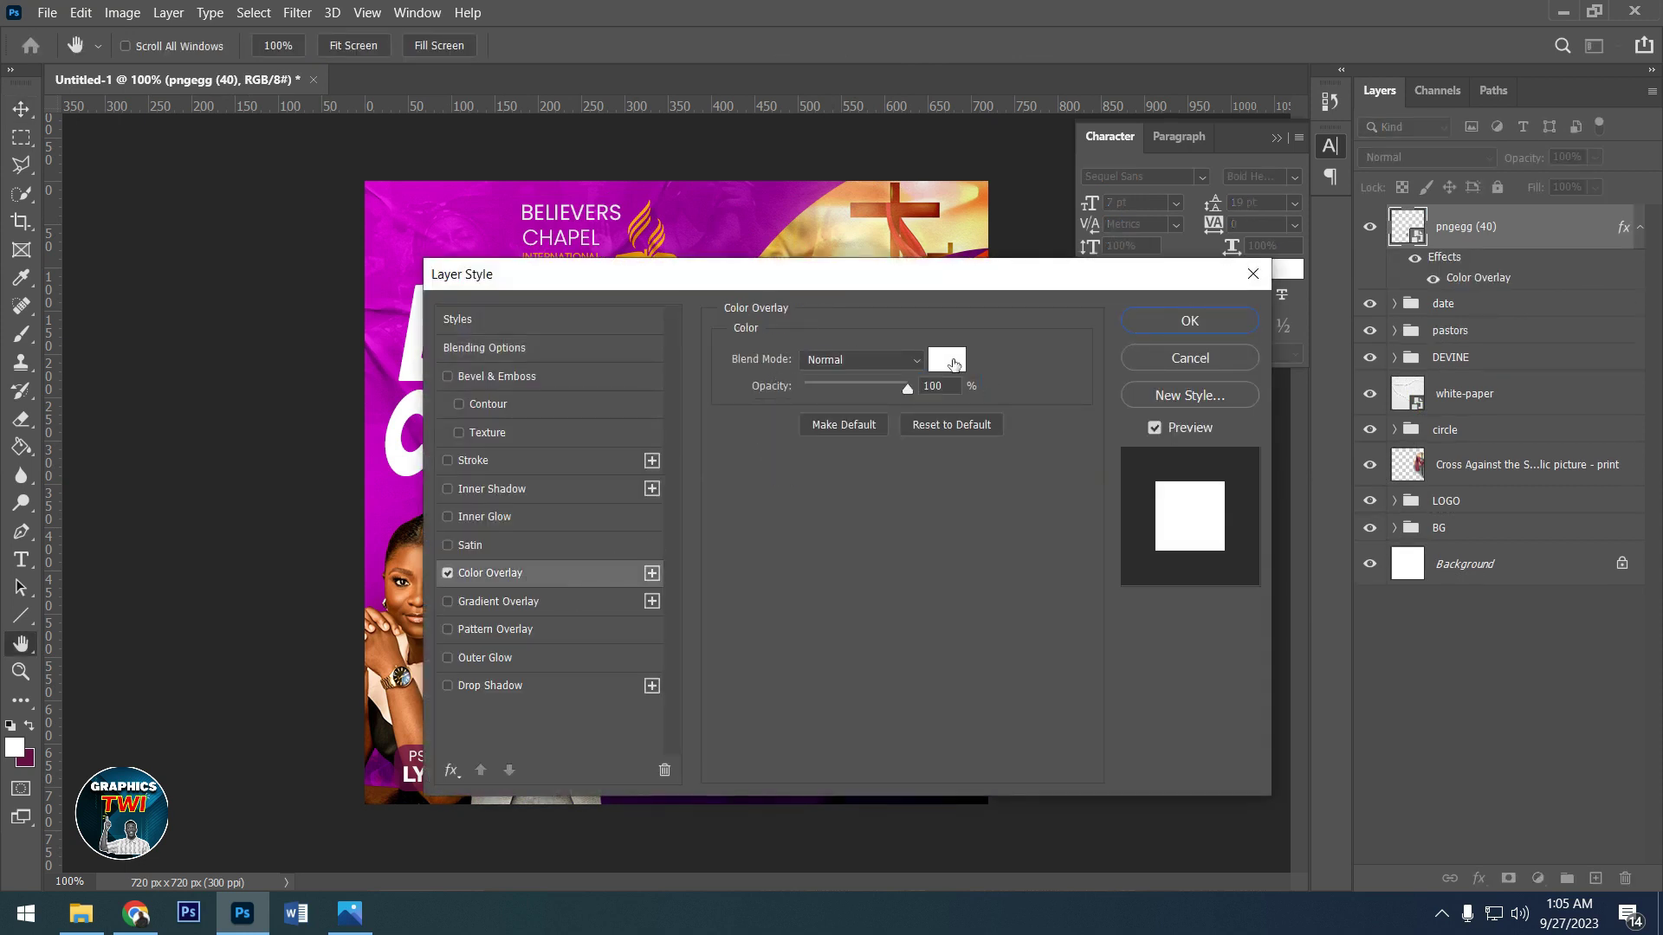
pyautogui.click(951, 360)
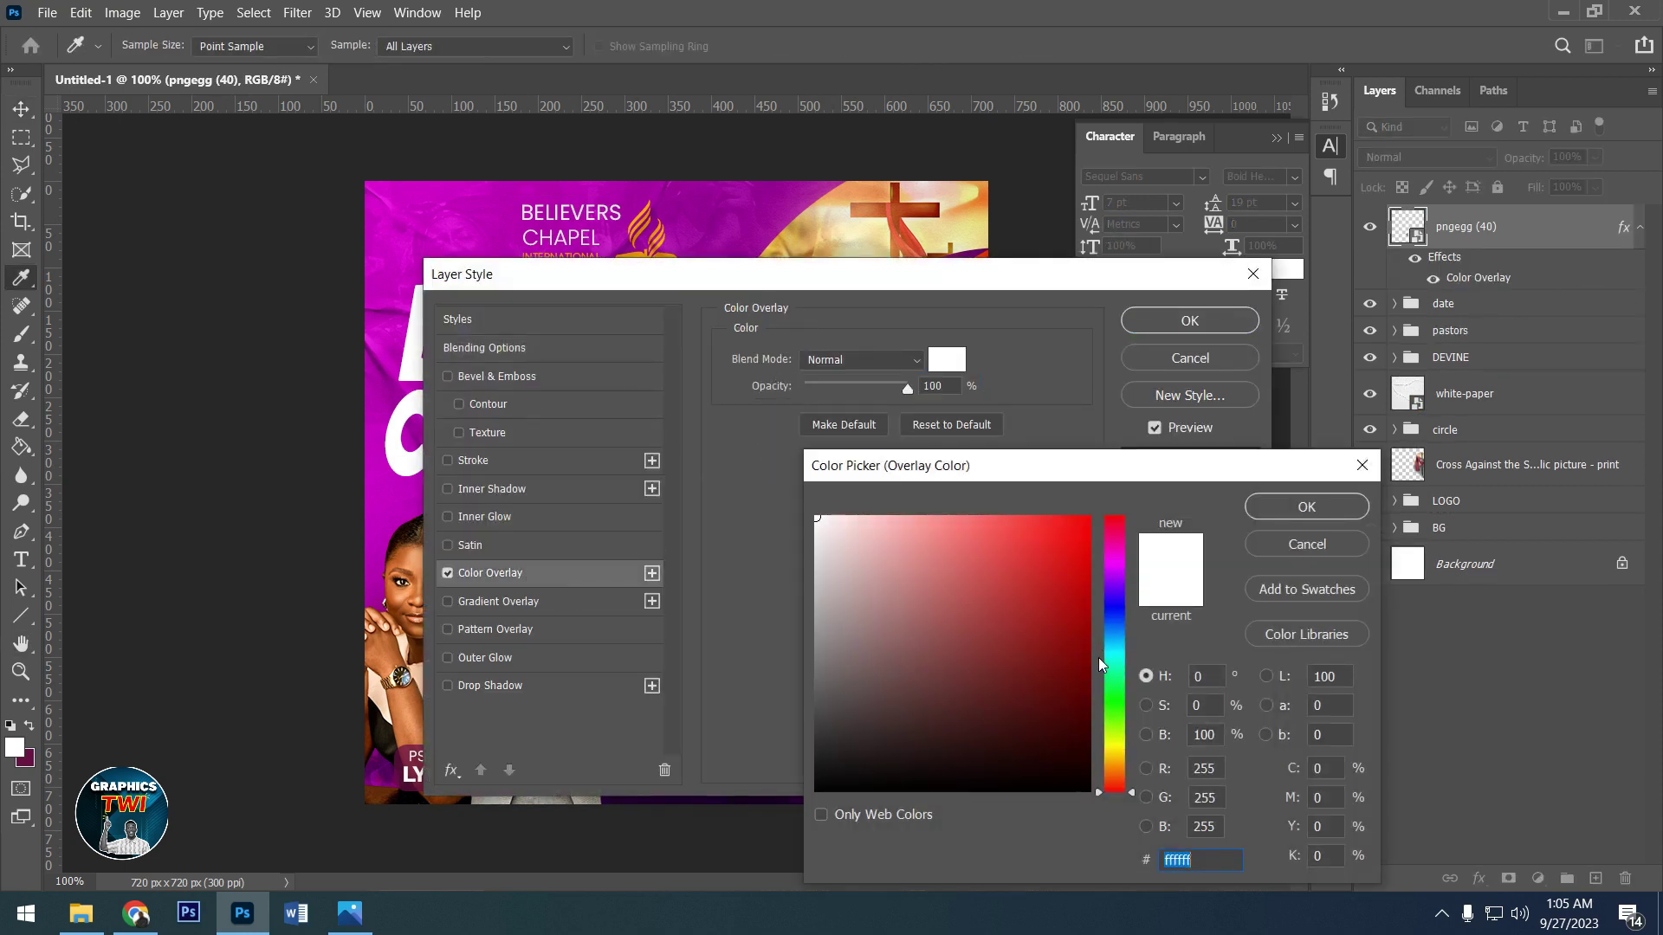
pyautogui.click(1116, 762)
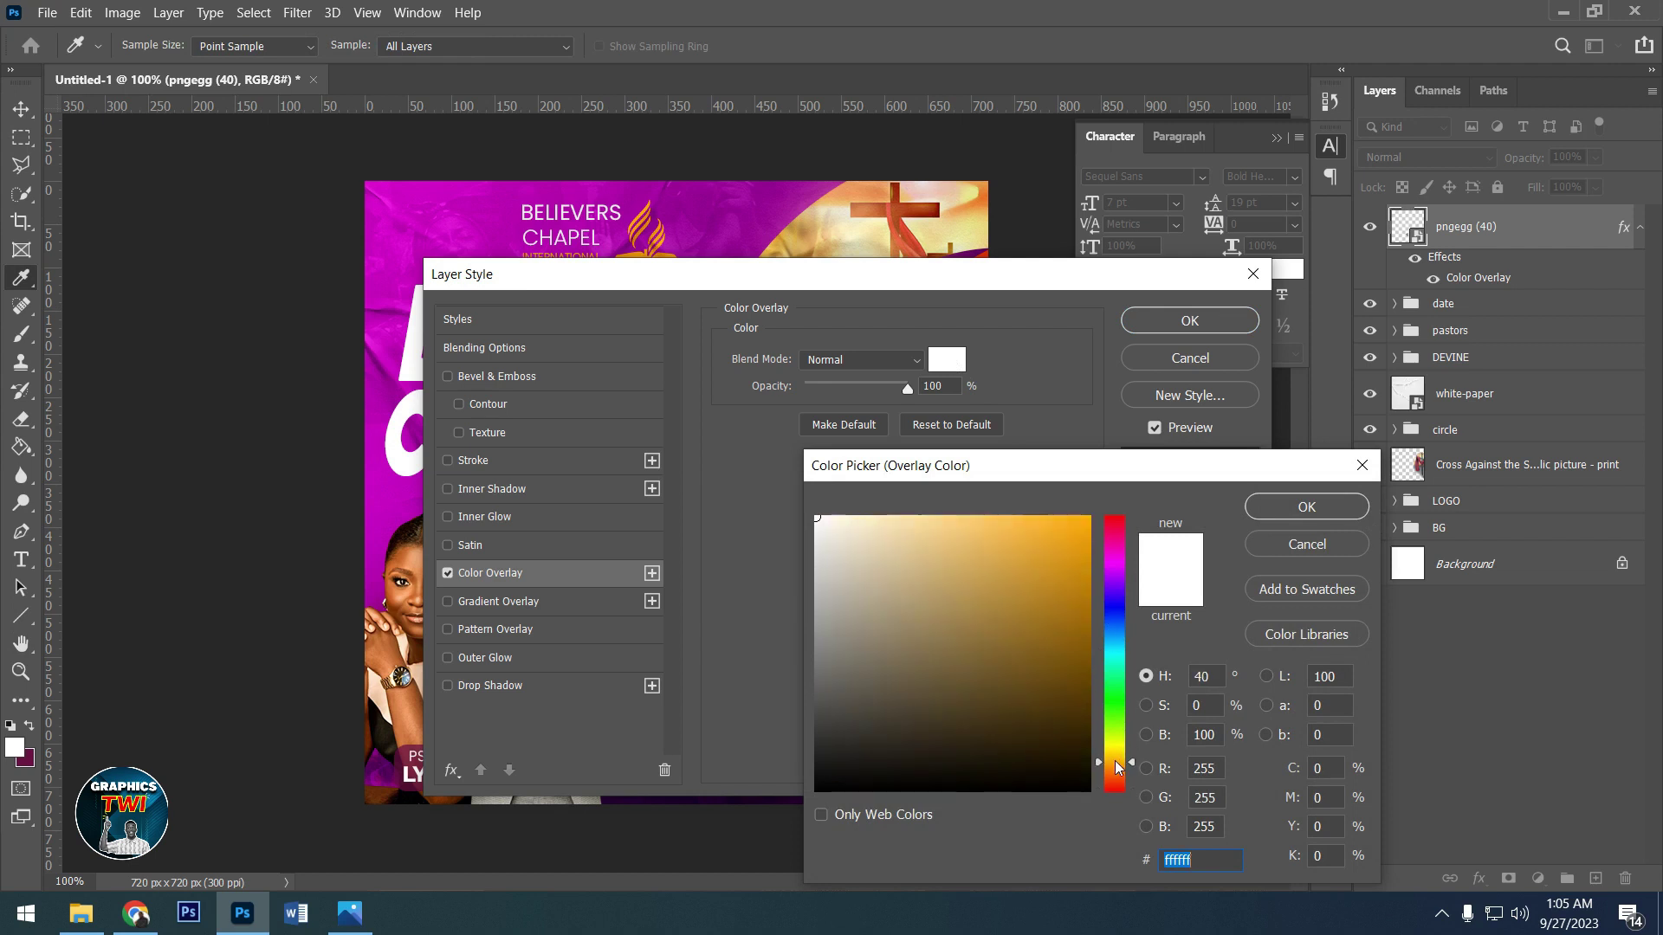
pyautogui.click(1077, 546)
pyautogui.click(1306, 506)
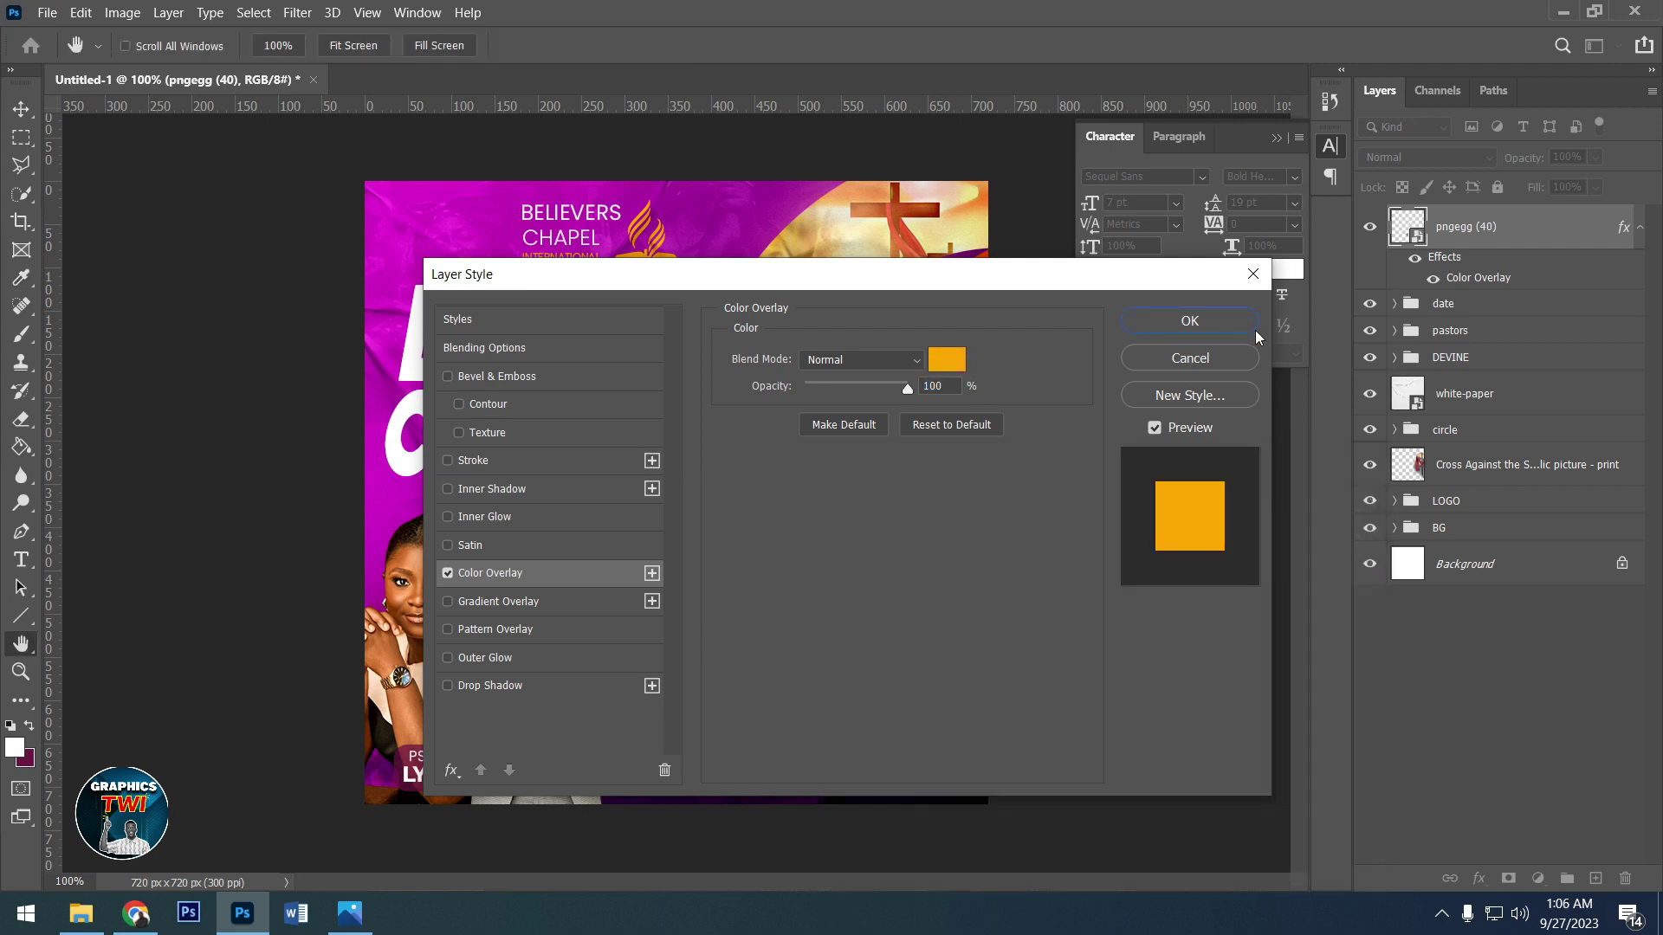
pyautogui.click(1189, 321)
# - Move the pin below the date badge and shrink it further
pyautogui.moveTo(681, 654); pyautogui.dragTo(693, 672)
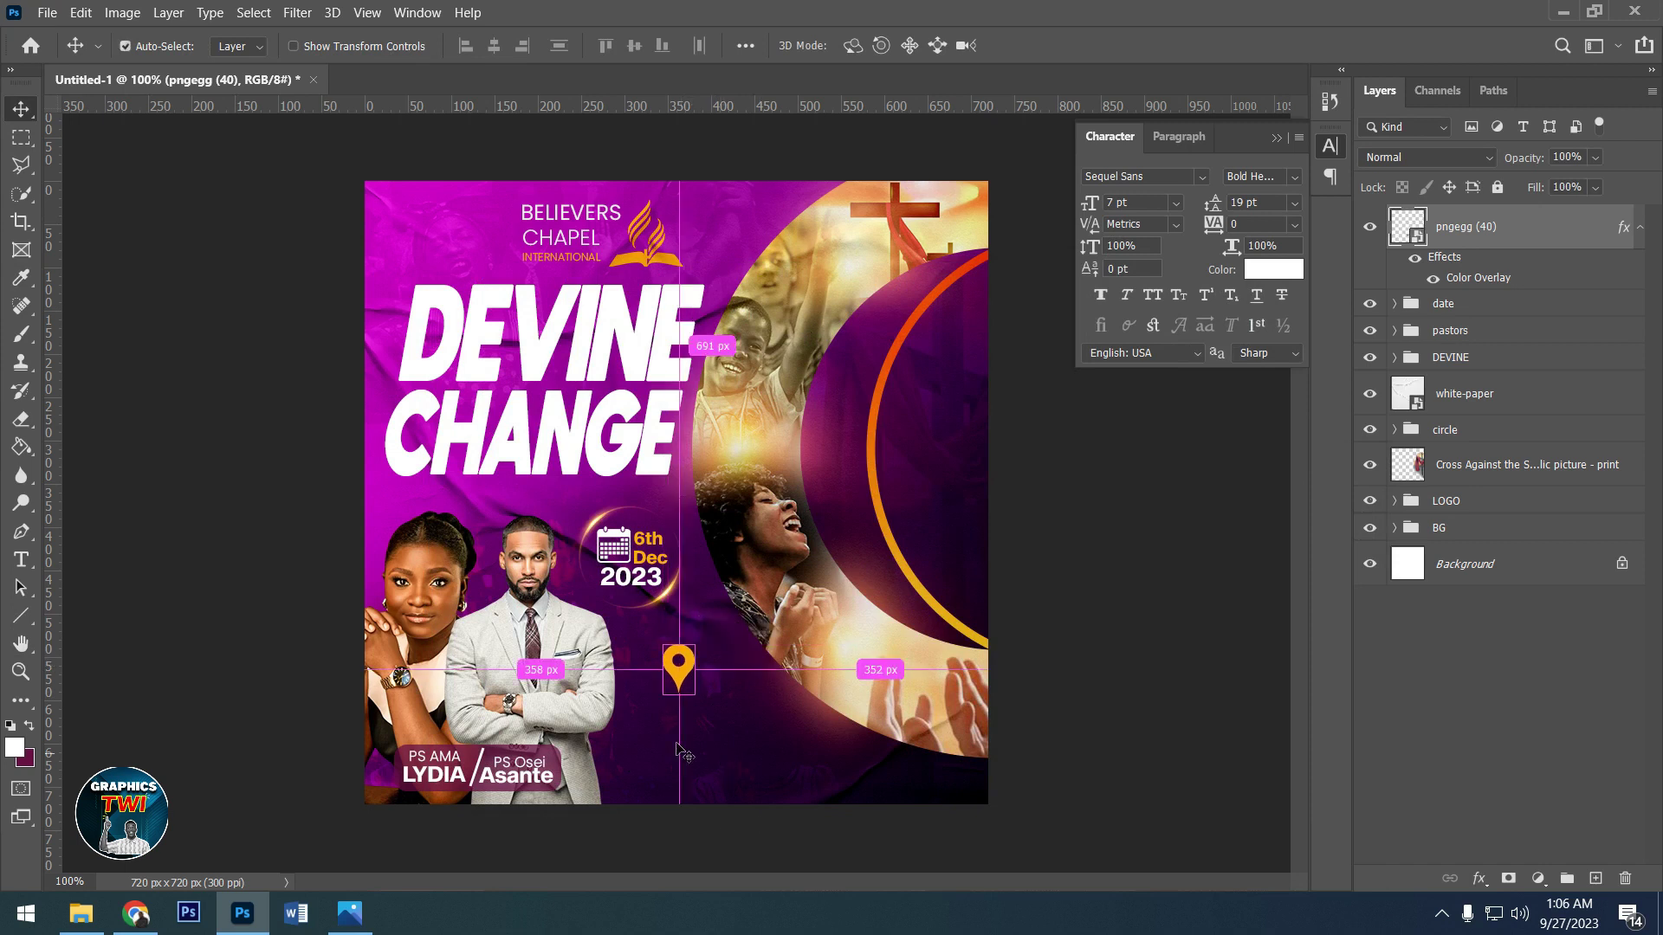
pyautogui.hotkey('ctrl', 't')
pyautogui.moveTo(696, 693); pyautogui.dragTo(684, 679)
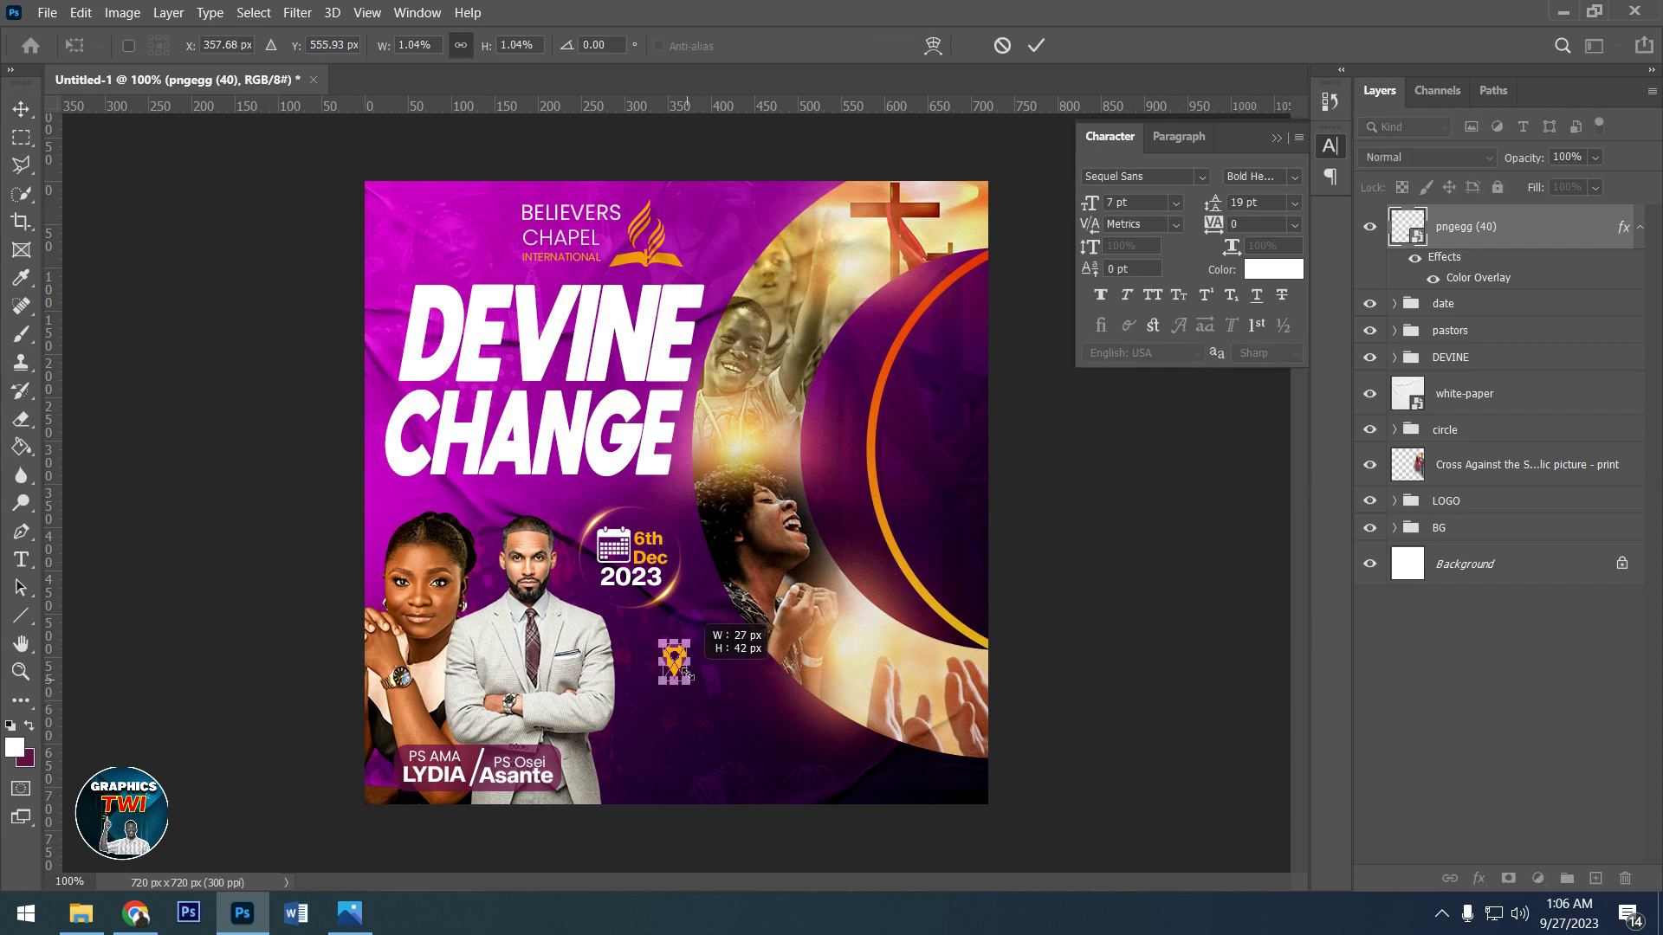
pyautogui.click(1036, 45)
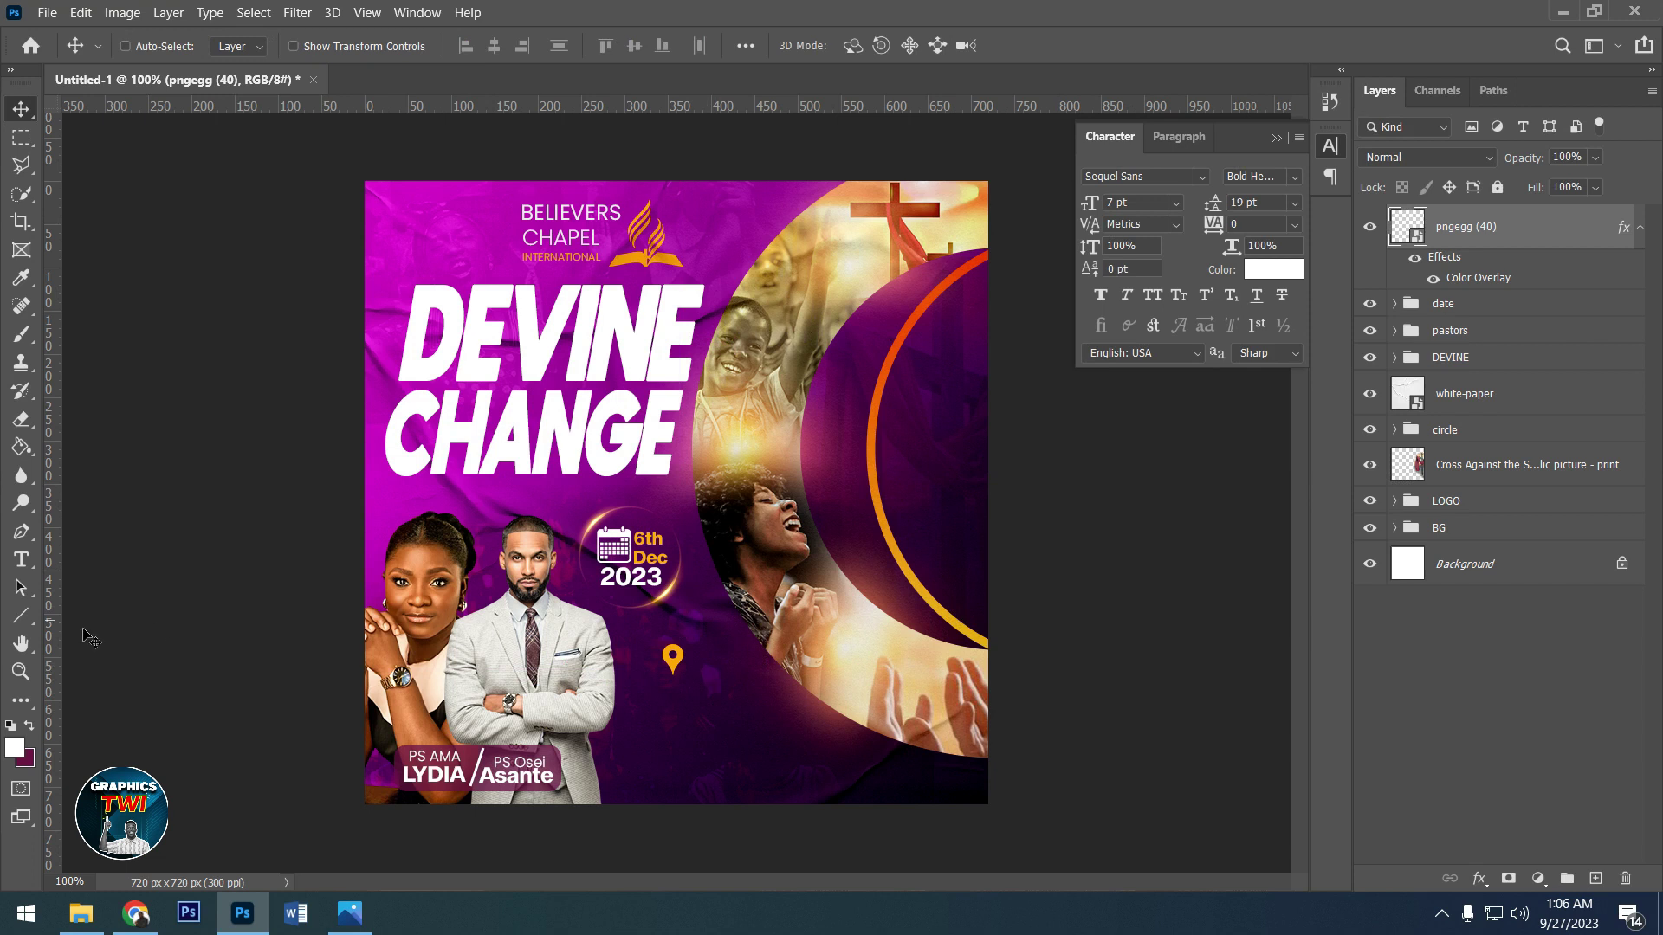
# - Add white 'AICC AUDITORIUM' text below the pin and shrink it to 3 pt
pyautogui.click(22, 561)
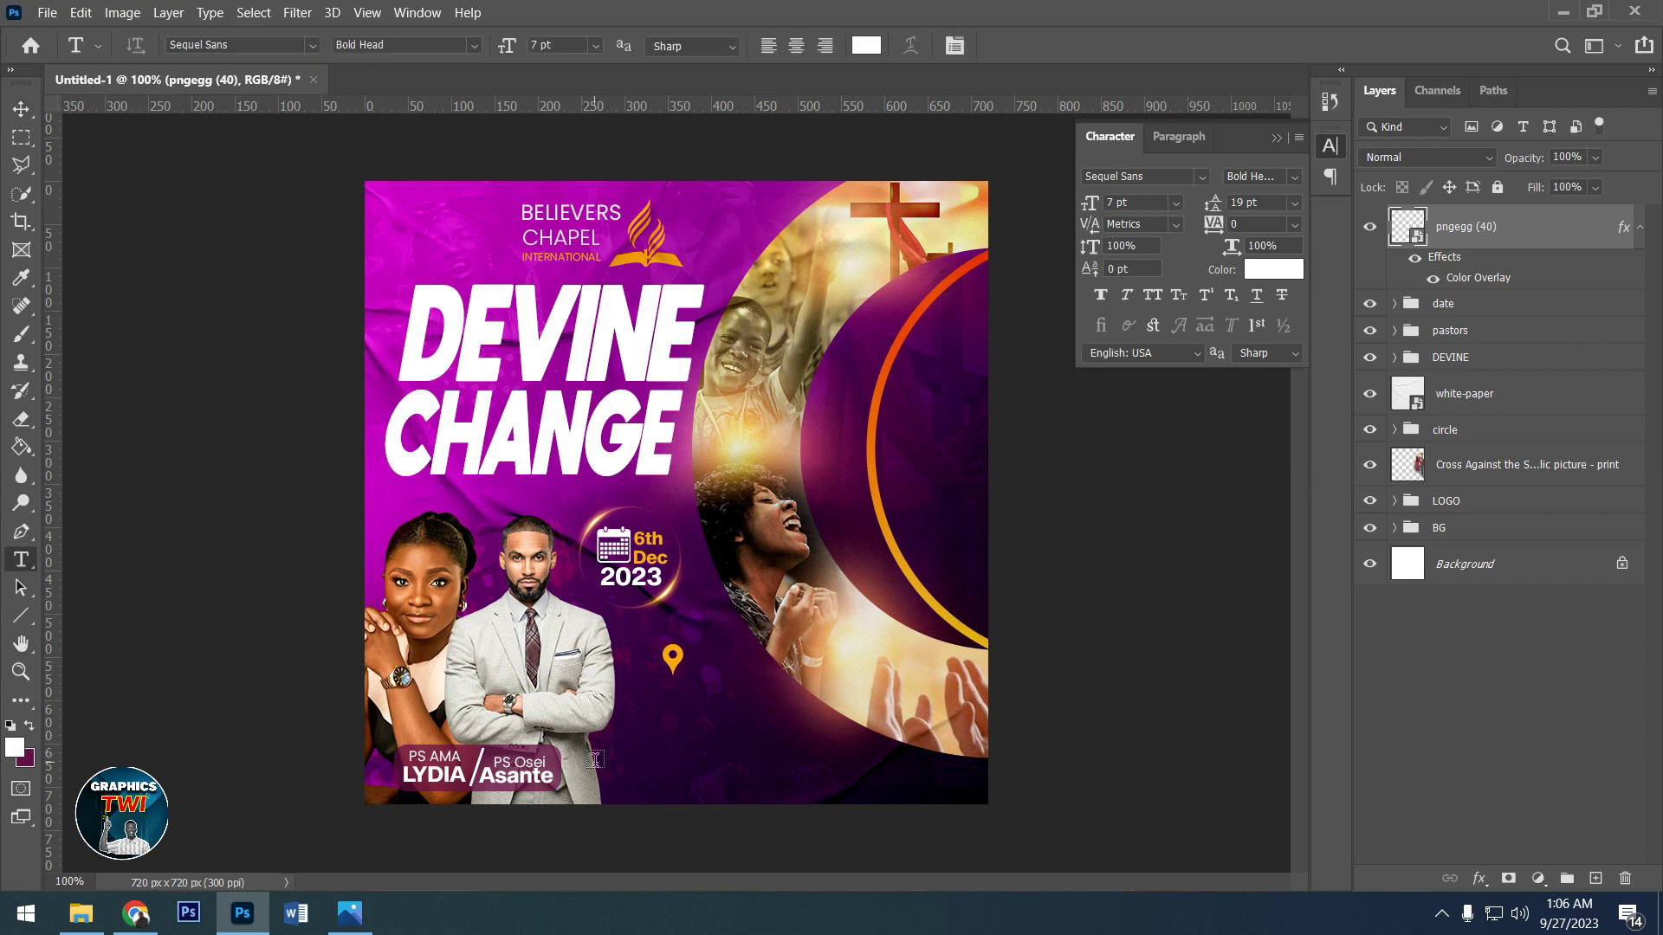
pyautogui.click(656, 758)
pyautogui.write('AICC AUDI')
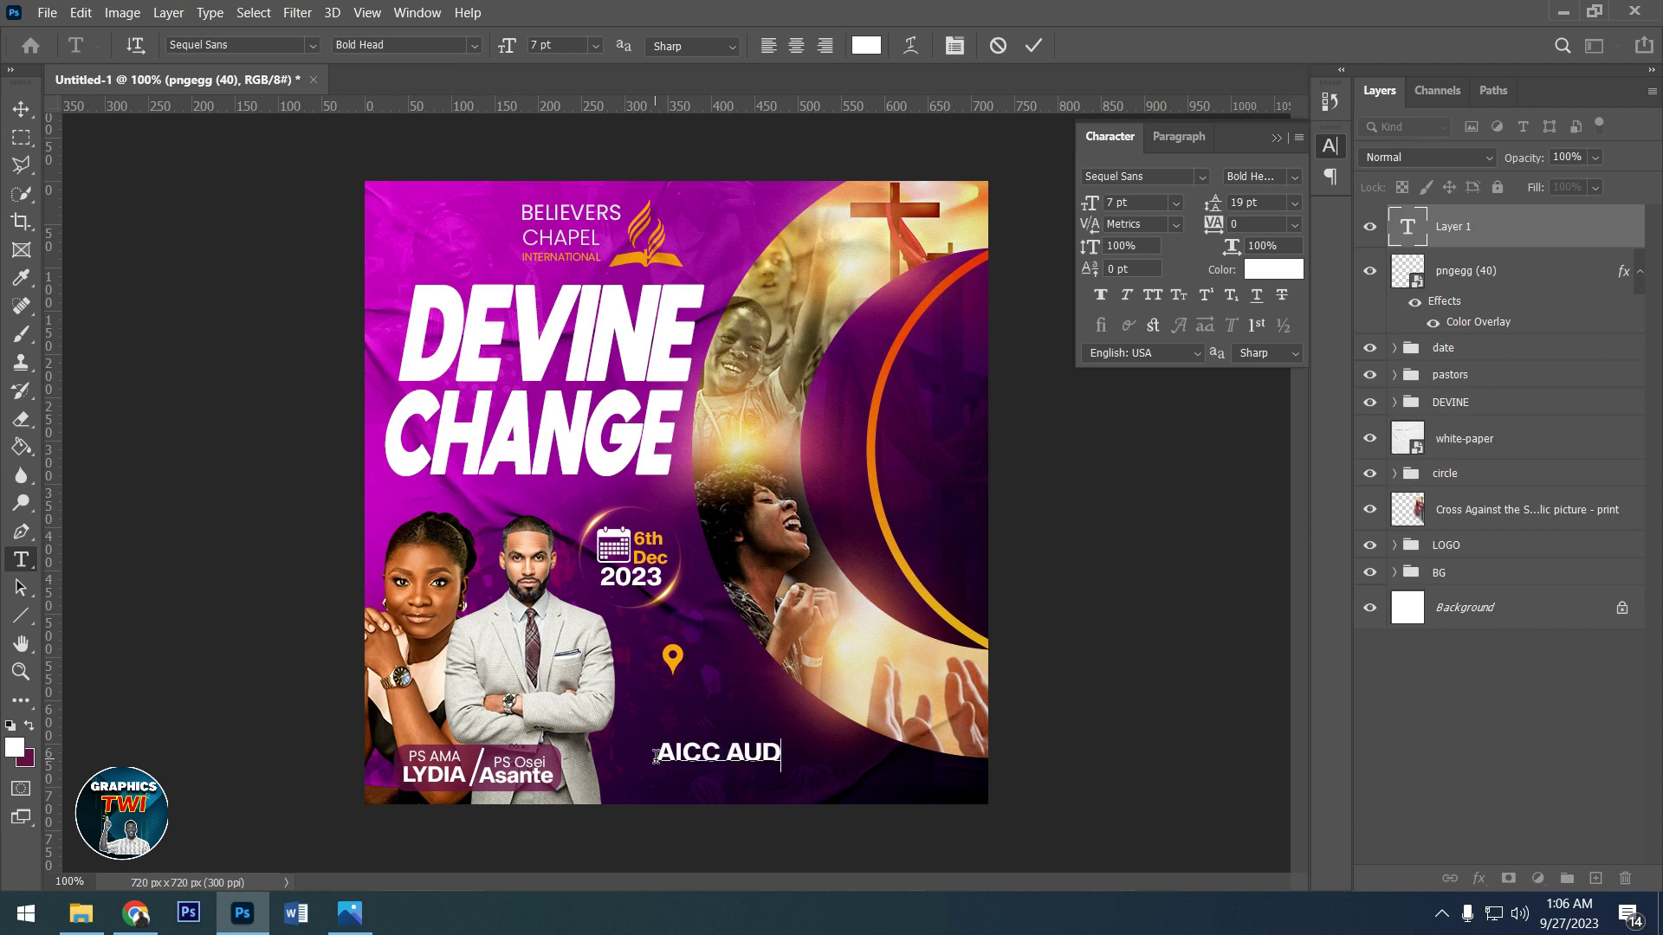
pyautogui.write('TOR')
pyautogui.write('IUM')
pyautogui.press('ctrl')
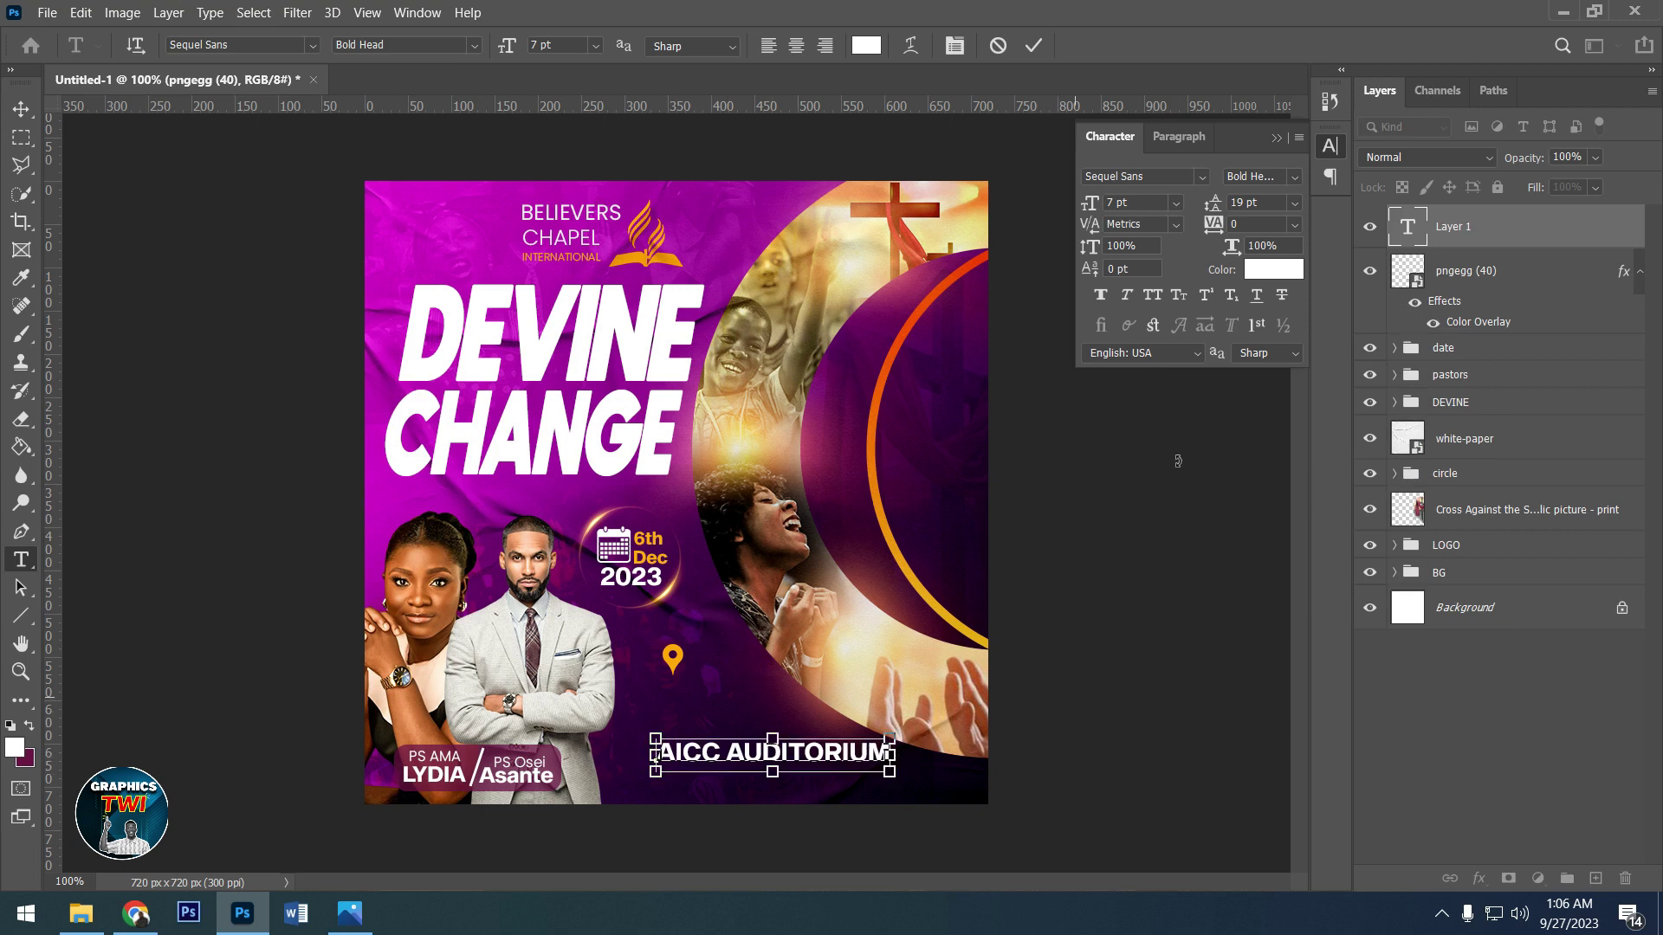
pyautogui.hotkey('ctrl', 'a')
pyautogui.press('Down')
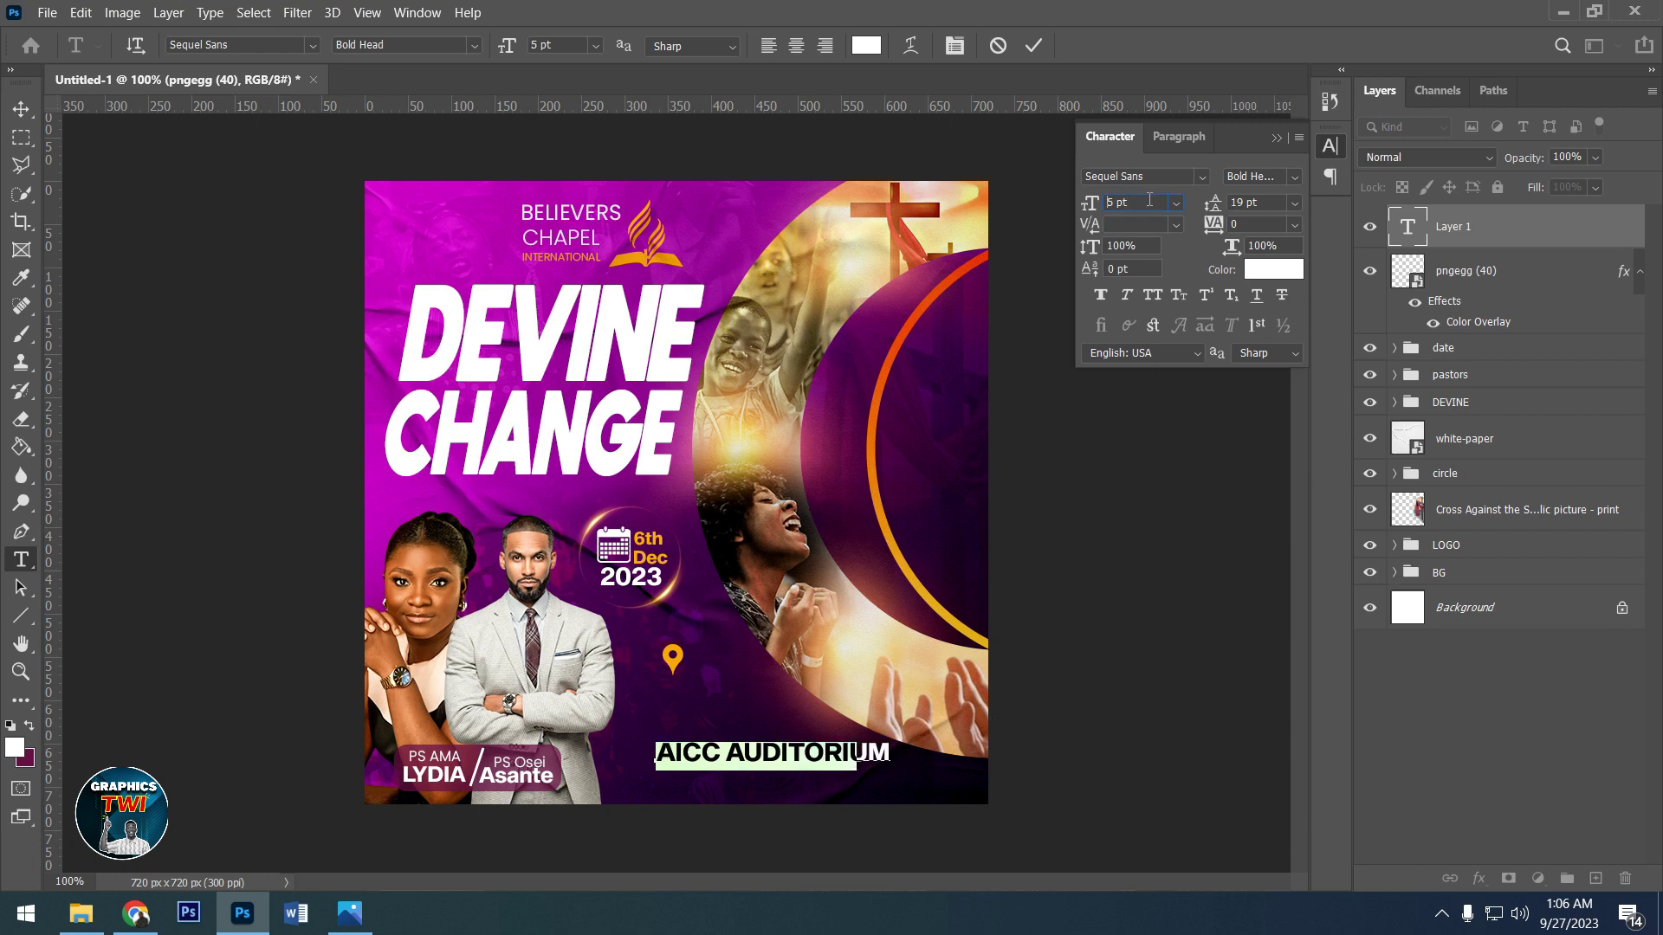
pyautogui.press('Down')
pyautogui.press('Down')
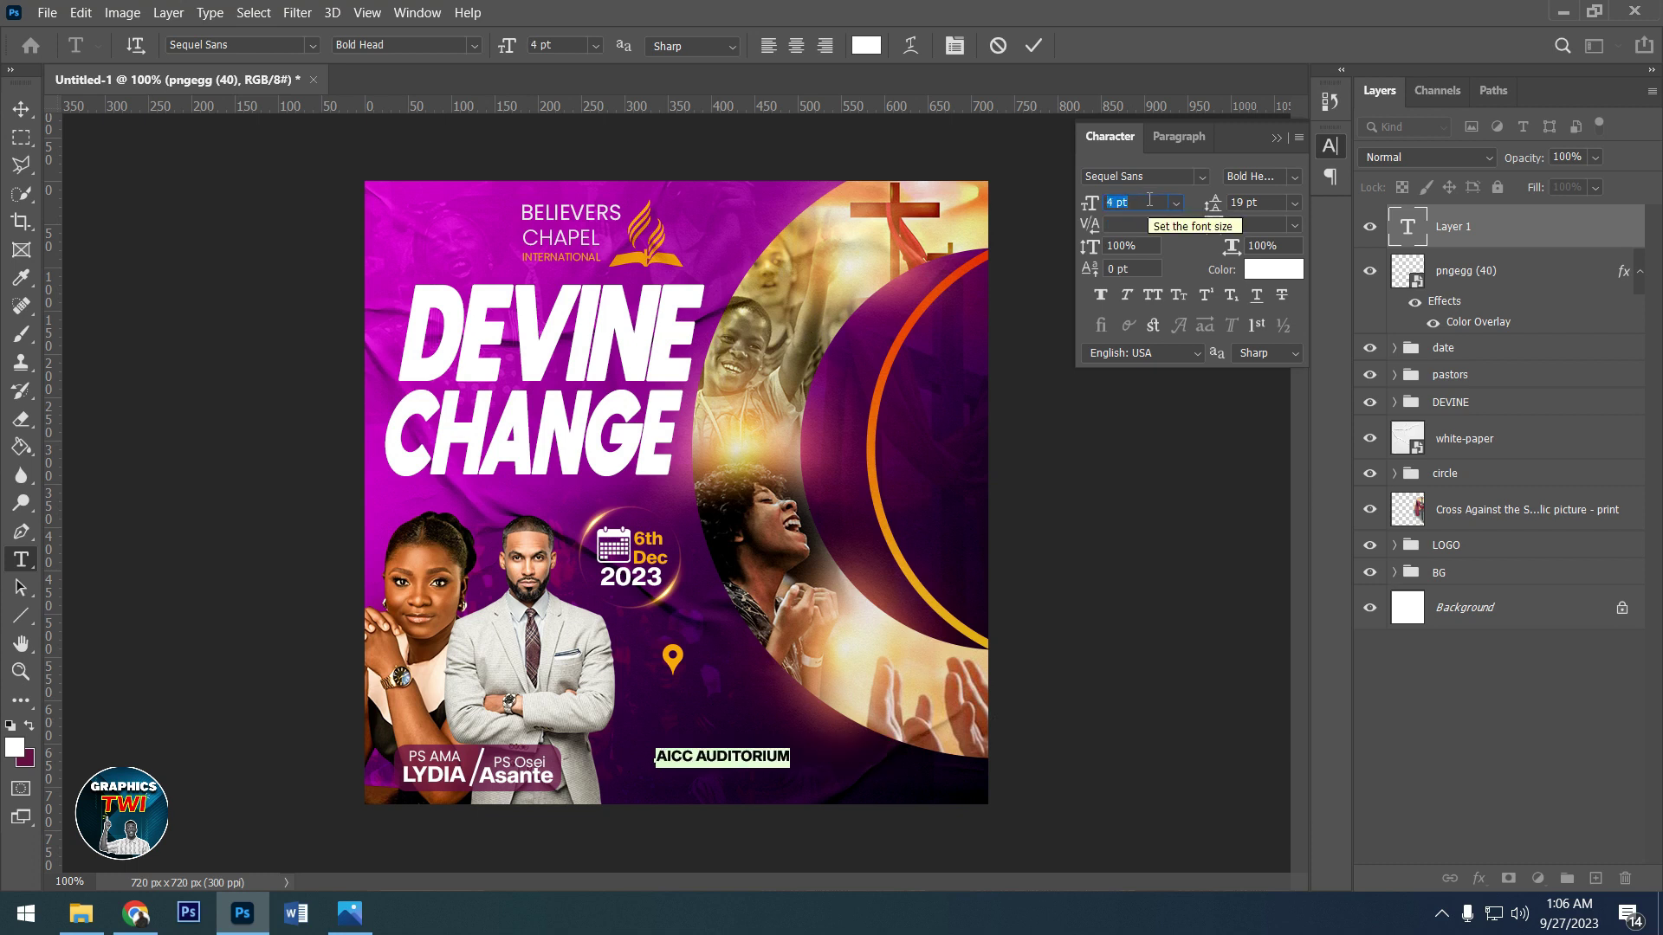
pyautogui.press('Down')
pyautogui.click(1033, 45)
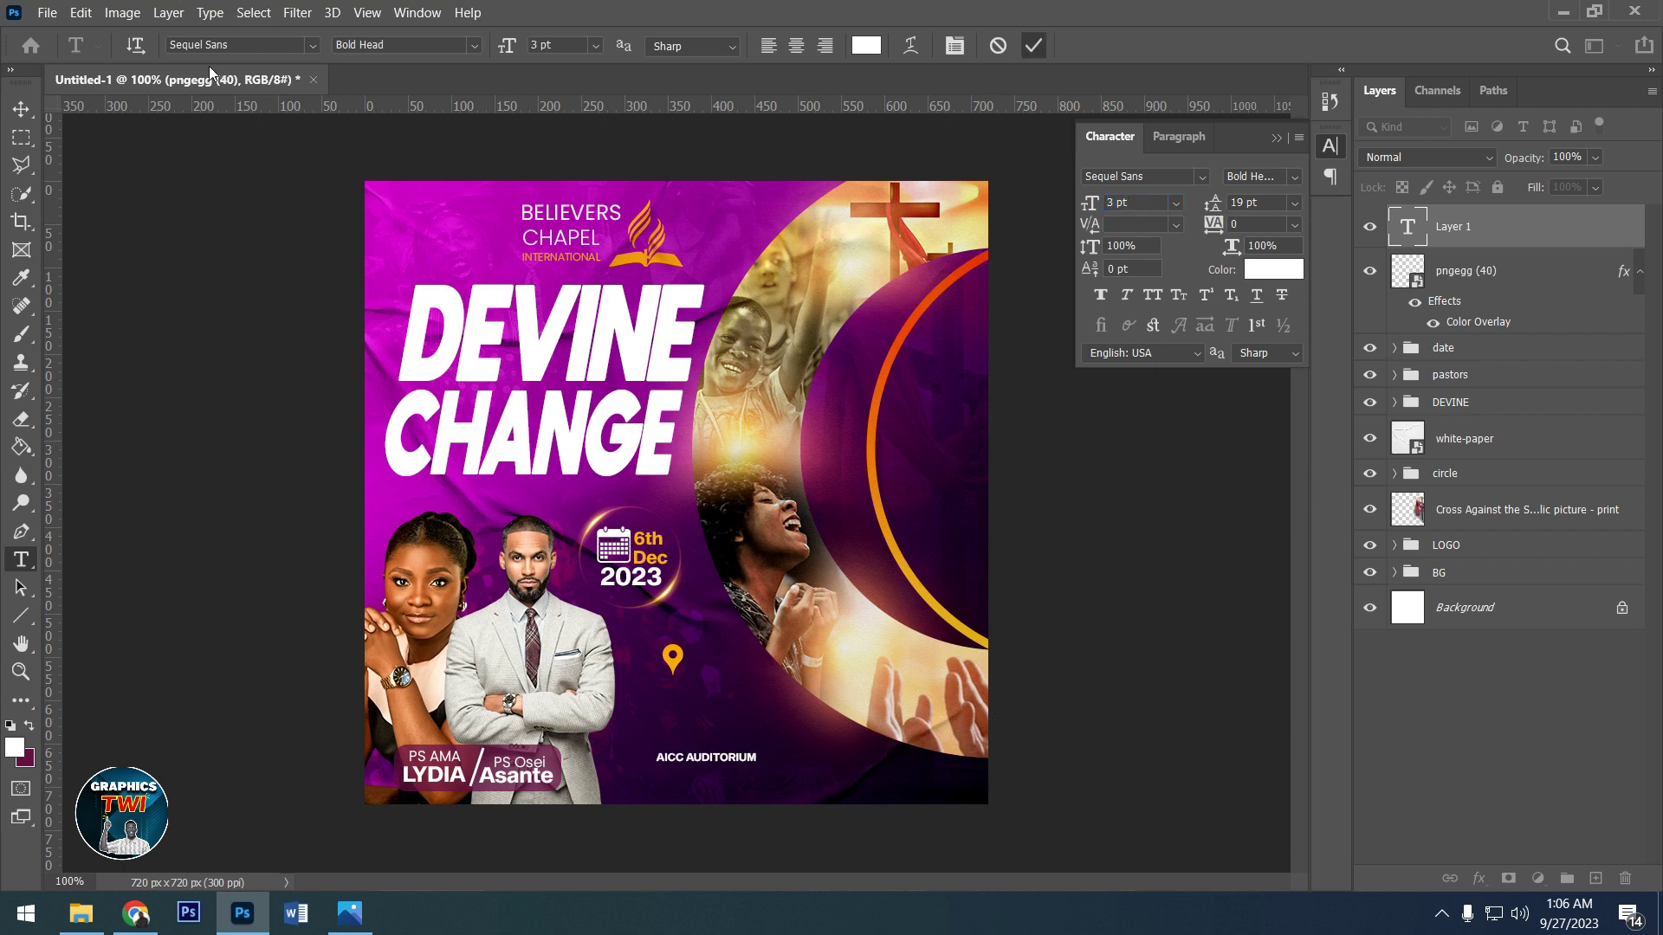
# - Centre the venue text under the pin, then nudge both layers up together
pyautogui.press('v')
pyautogui.press('v')
pyautogui.moveTo(768, 761); pyautogui.dragTo(746, 689)
pyautogui.click(1494, 274)
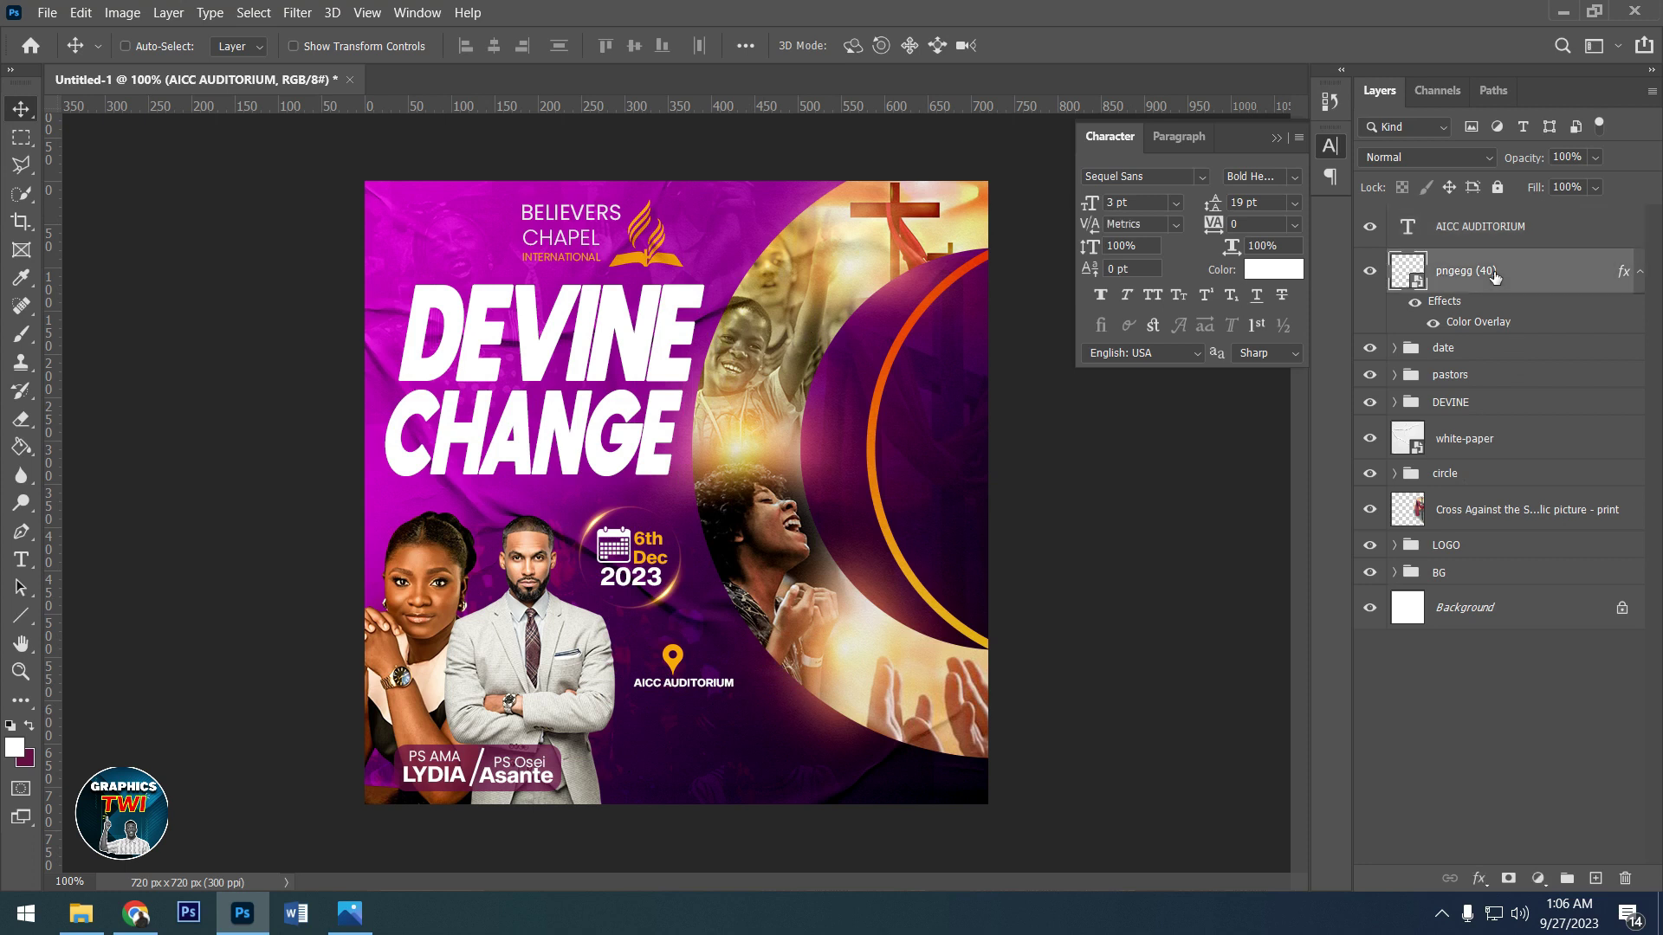
pyautogui.press('Right')
pyautogui.press('Right')
pyautogui.press('Right')
pyautogui.press('Right')
pyautogui.press('Right')
pyautogui.press('Right')
pyautogui.press('Right')
pyautogui.press('Right')
pyautogui.press('Right')
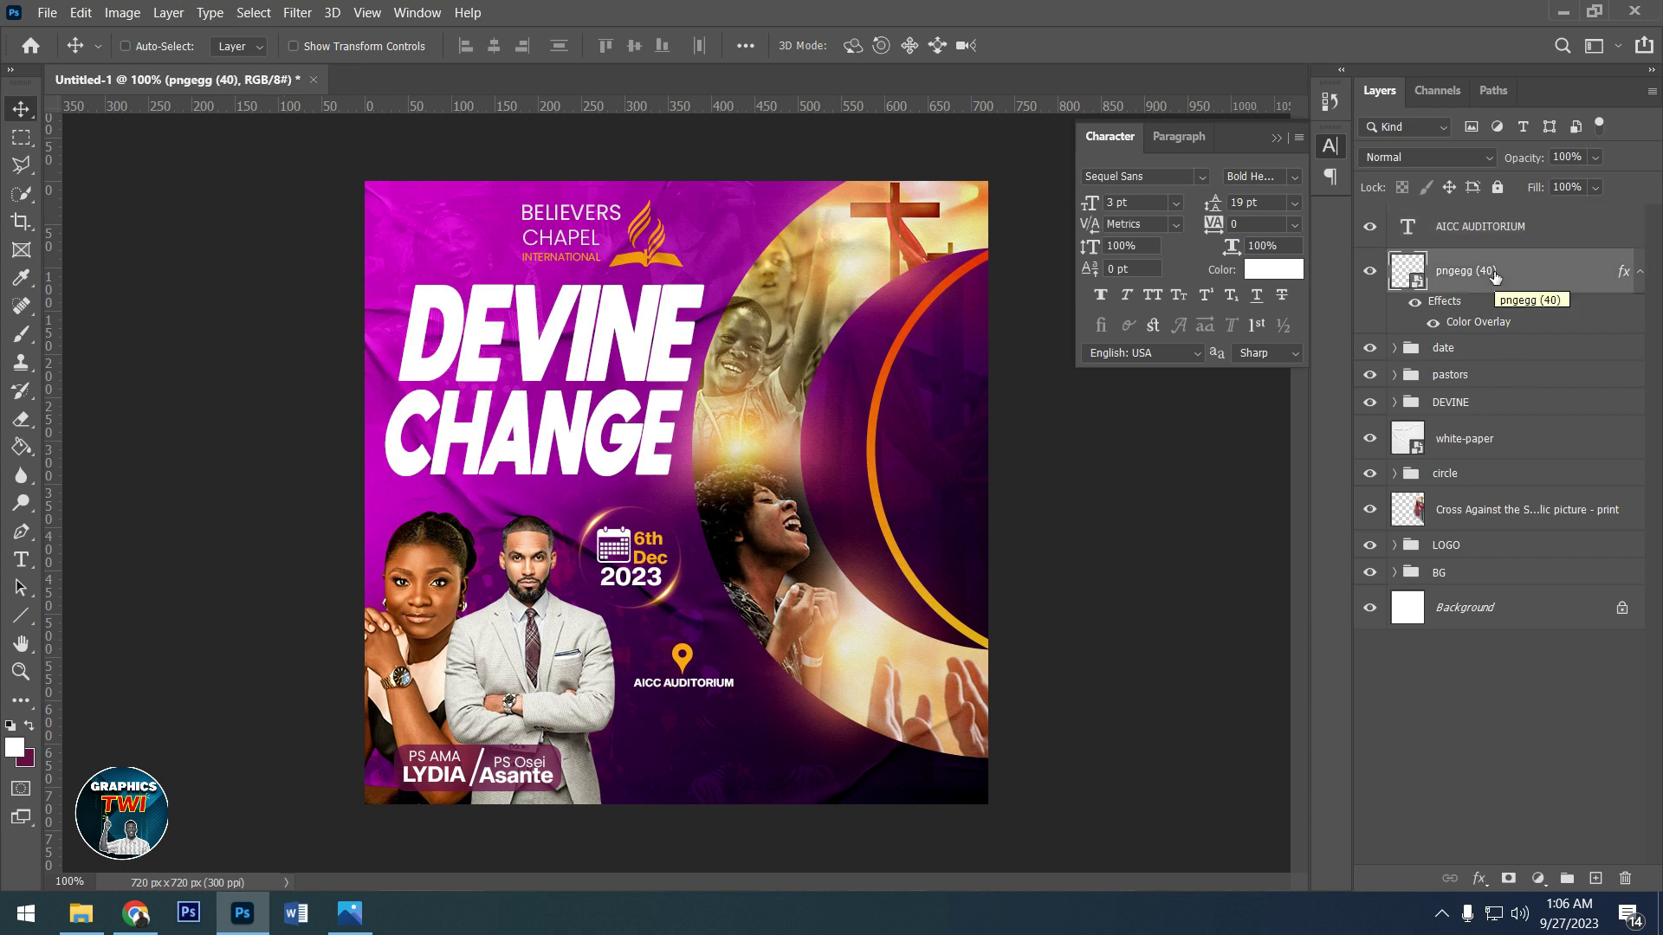
pyautogui.keyDown('shift'); pyautogui.click(1481, 241); pyautogui.keyUp('shift')
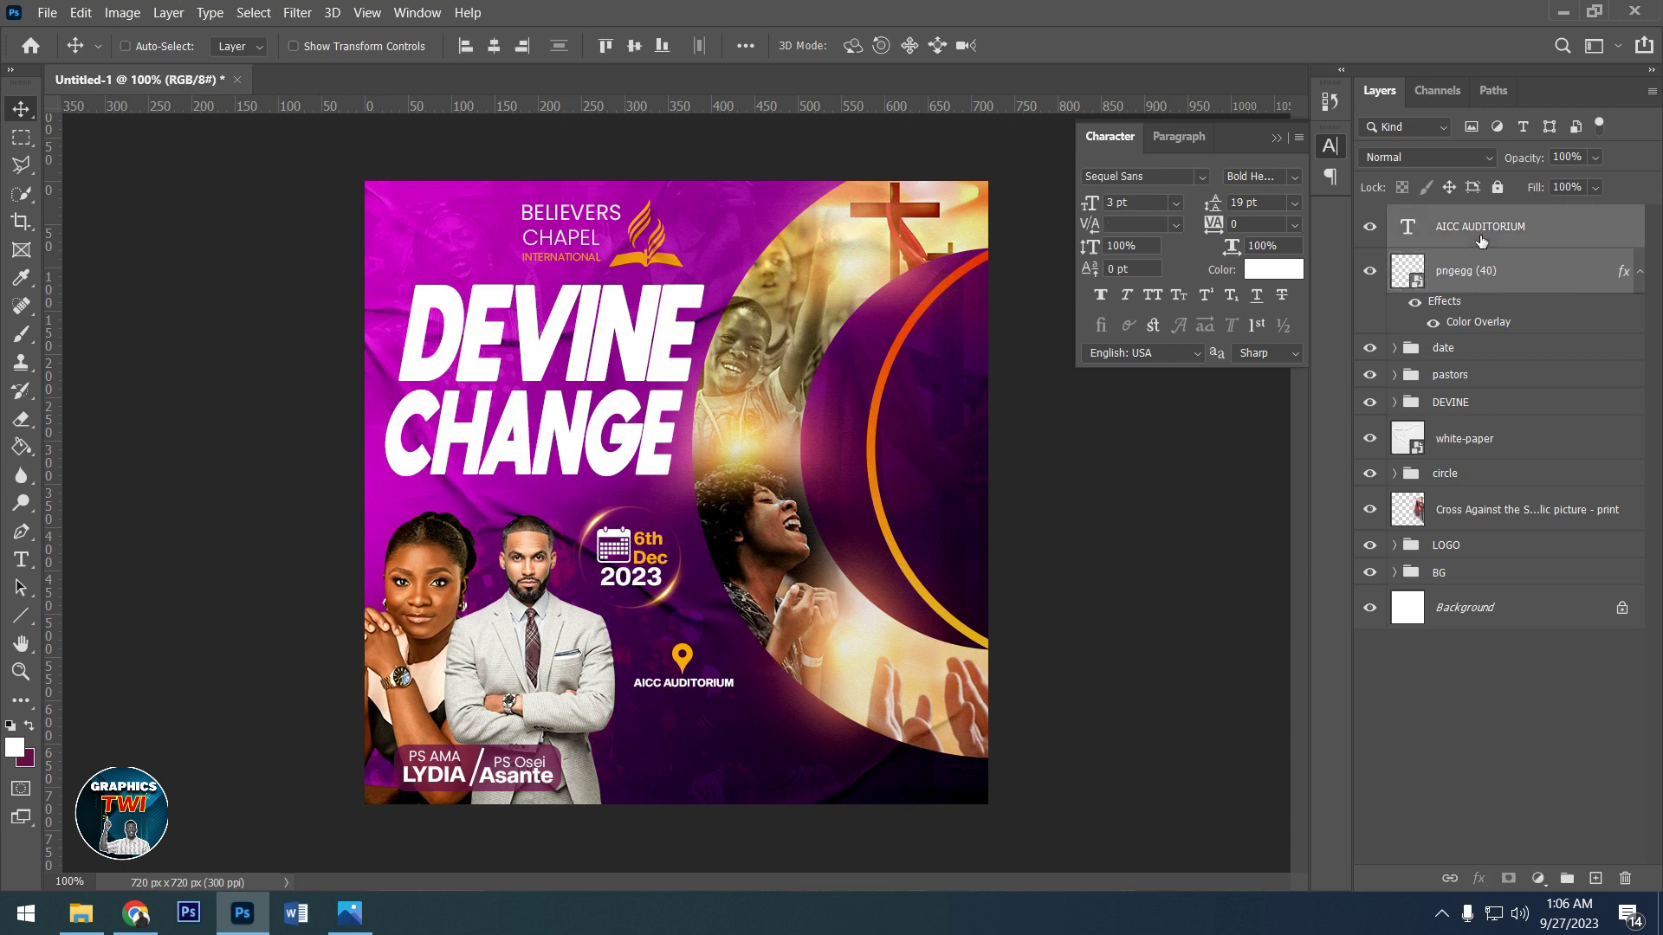
pyautogui.press('Up')
pyautogui.press('Up')
pyautogui.press('Up')
pyautogui.press('Up')
pyautogui.press('Up')
pyautogui.press('Up')
pyautogui.press('Up')
pyautogui.press('Up')
pyautogui.press('Up')
pyautogui.press('Up')
pyautogui.press('Up')
pyautogui.press('Up')
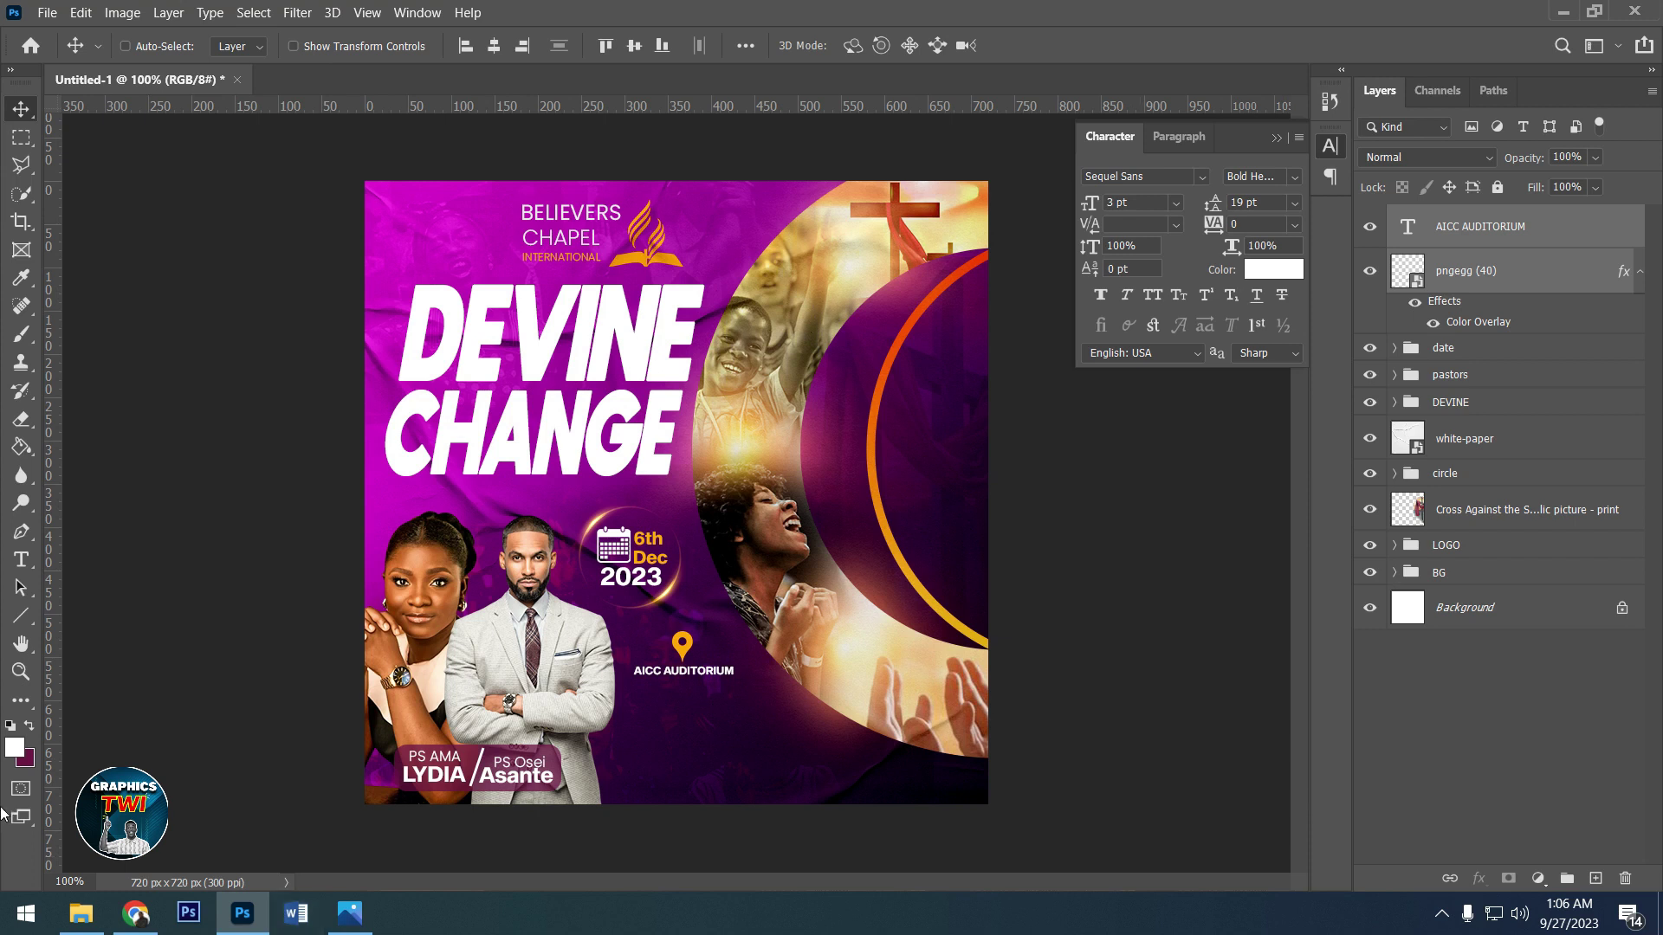
# - Add an 'ACCRA-GHANA' text line set in Poppins Light
pyautogui.click(20, 560)
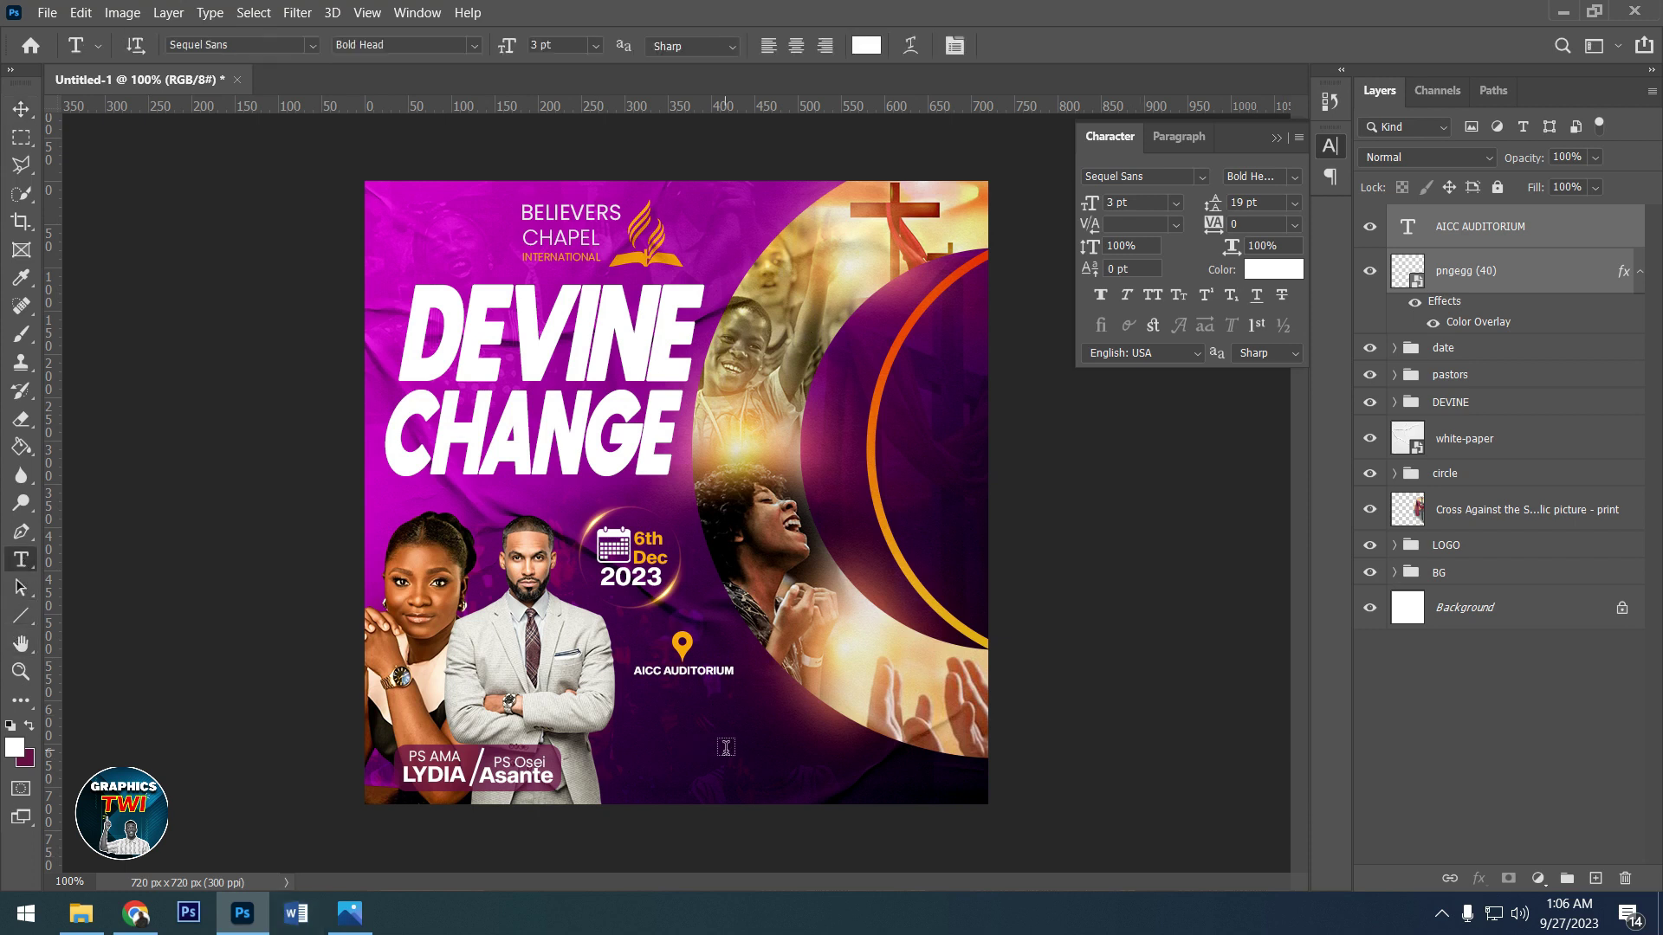
pyautogui.click(677, 738)
pyautogui.write('ACCRA-GHANA')
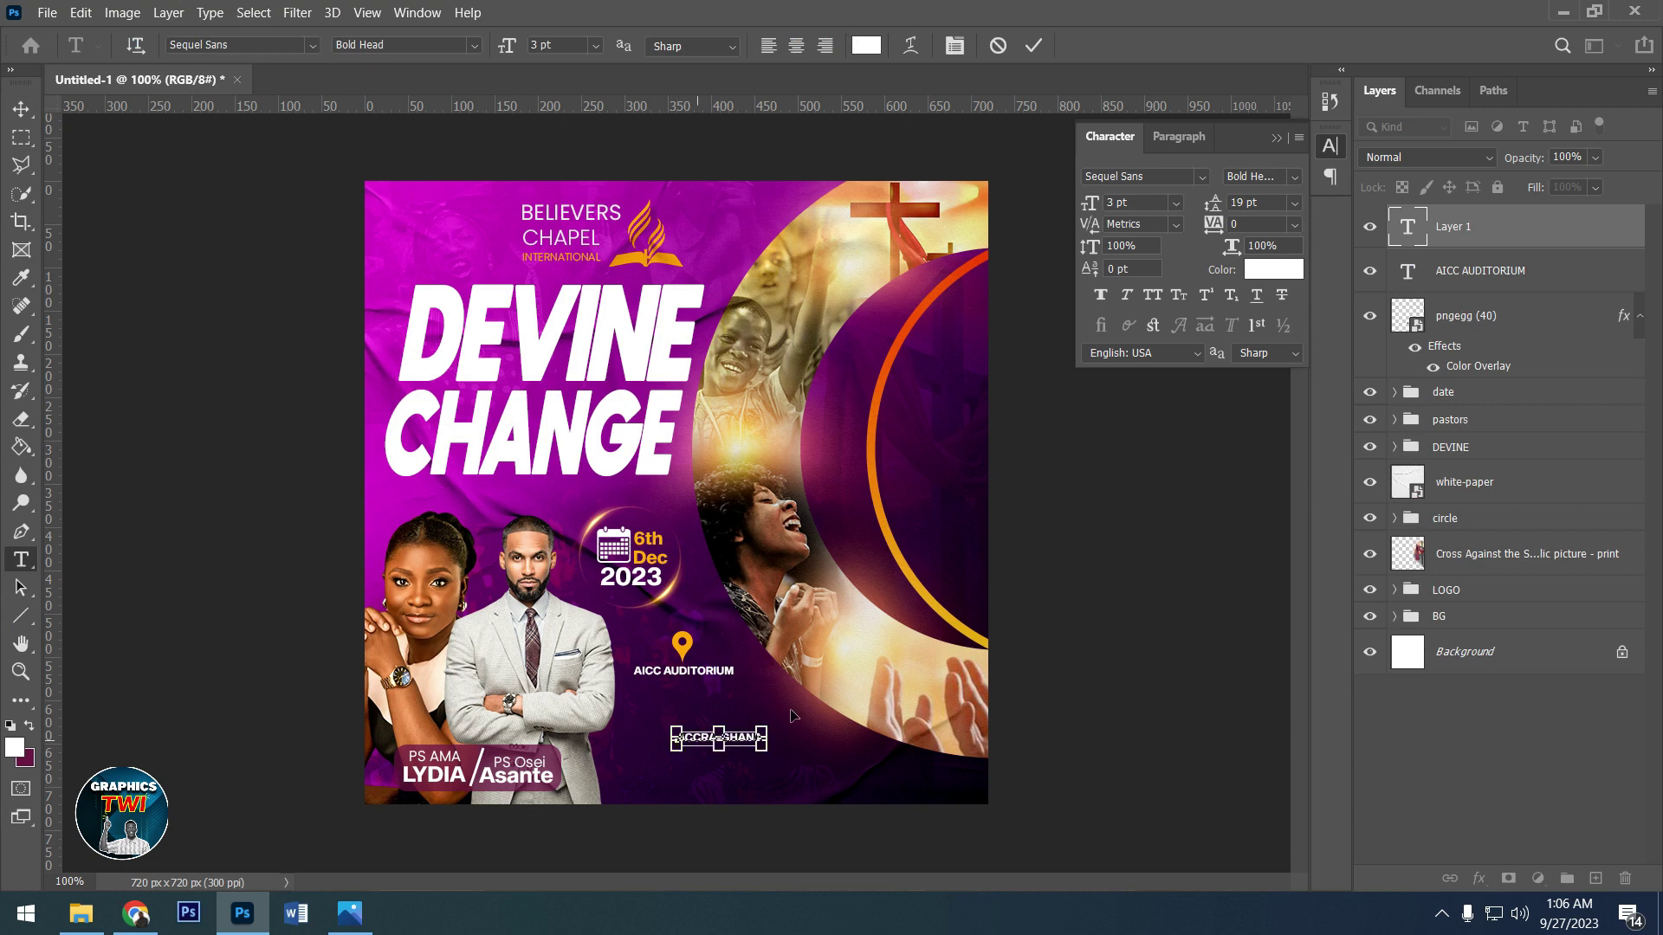
pyautogui.hotkey('ctrl', 'a')
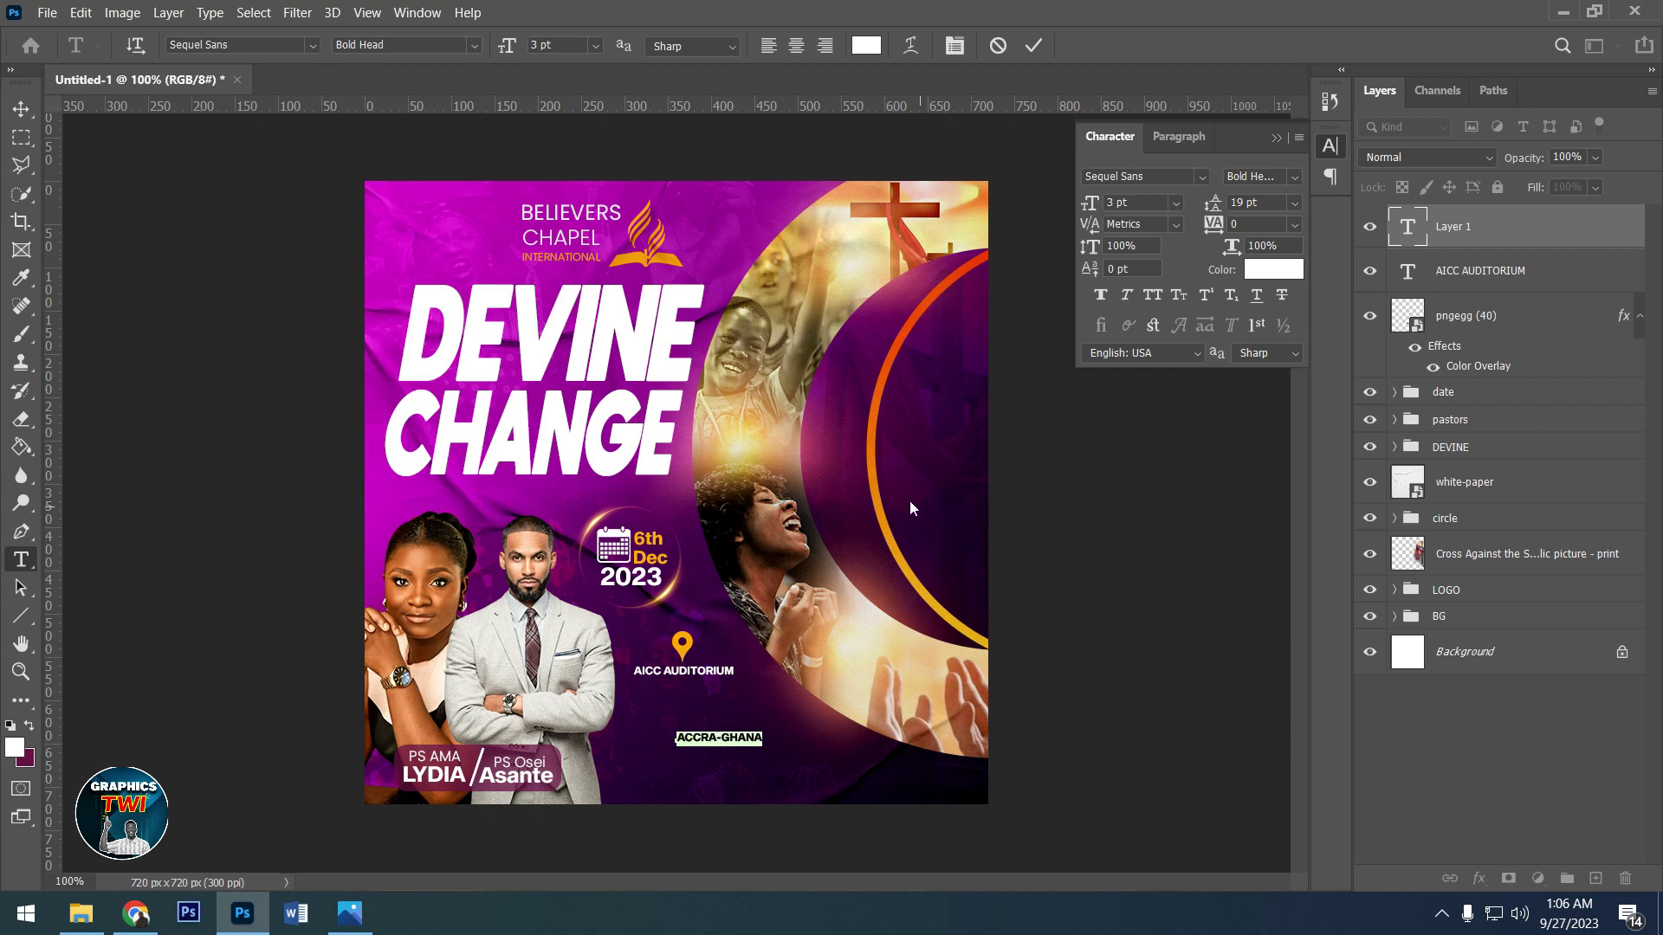
pyautogui.click(1175, 181)
pyautogui.write('POPP')
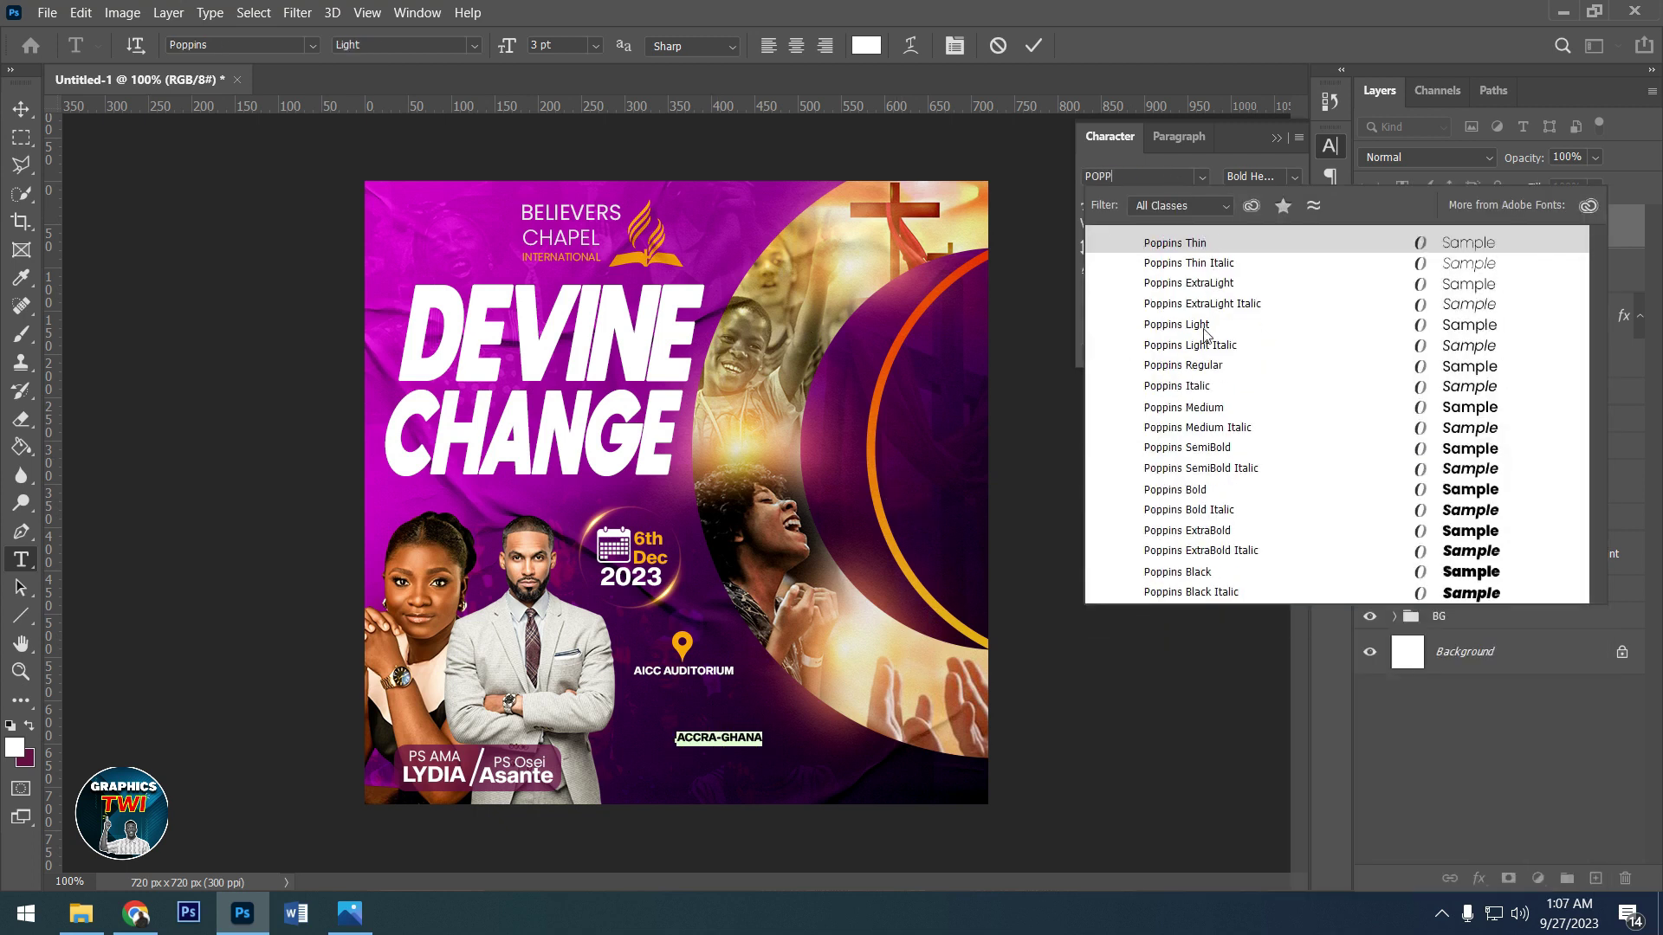
pyautogui.click(1203, 326)
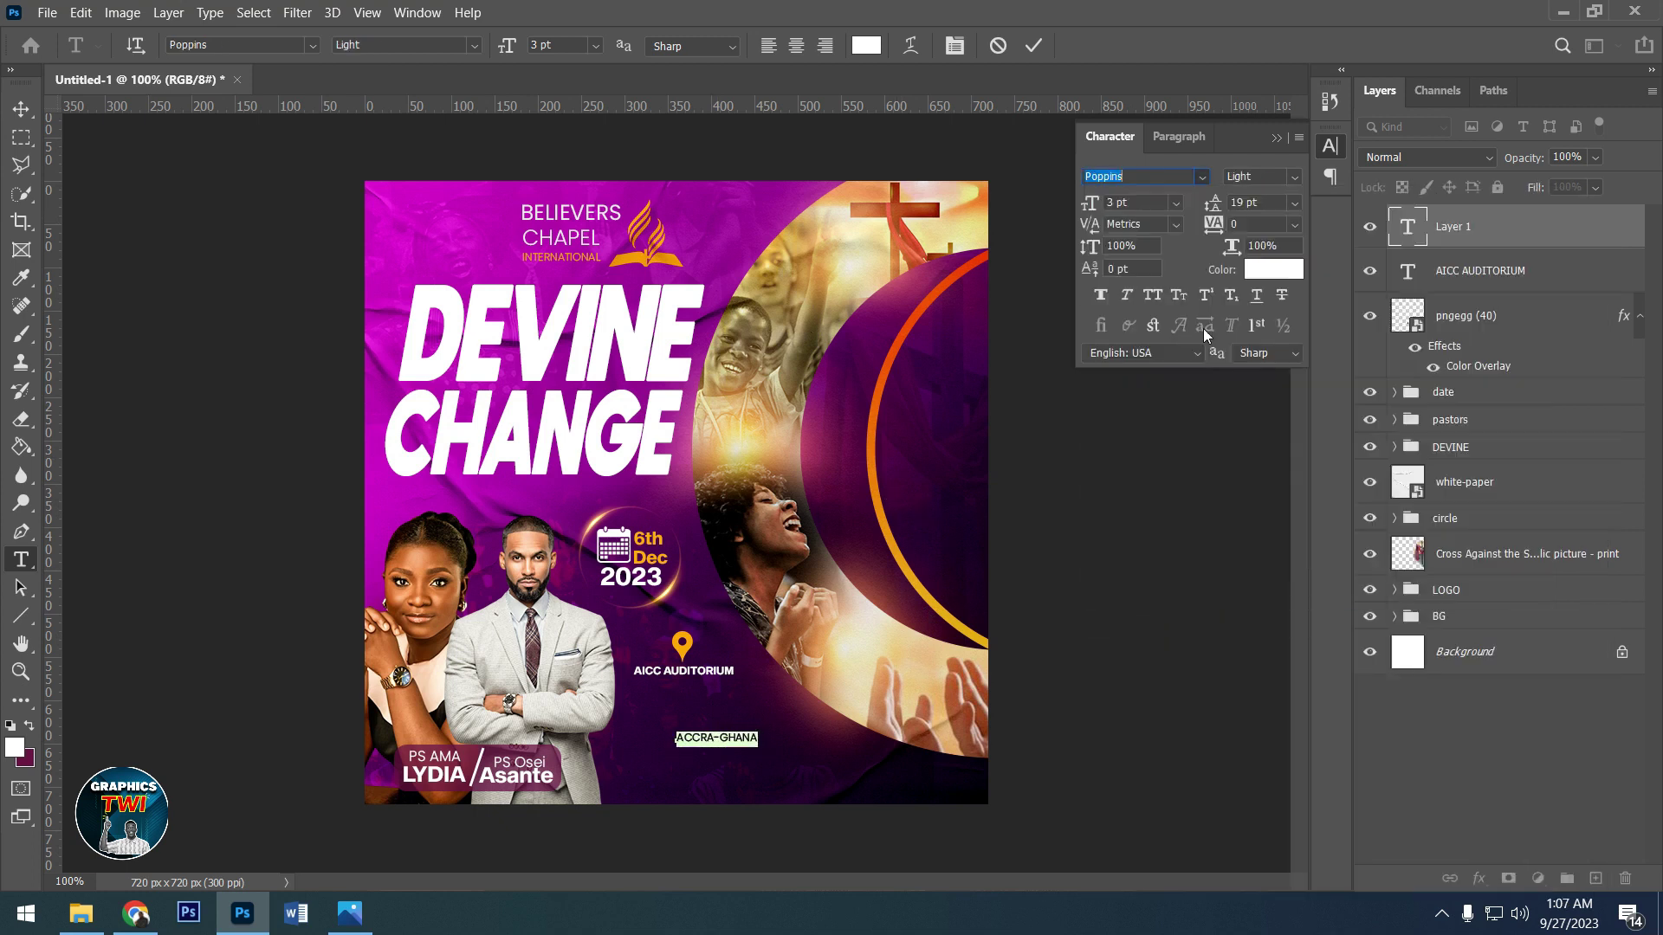
pyautogui.click(1031, 44)
# - Move ACCRA-GHANA just under AICC AUDITORIUM
pyautogui.press('v')
pyautogui.moveTo(726, 724); pyautogui.dragTo(716, 699)
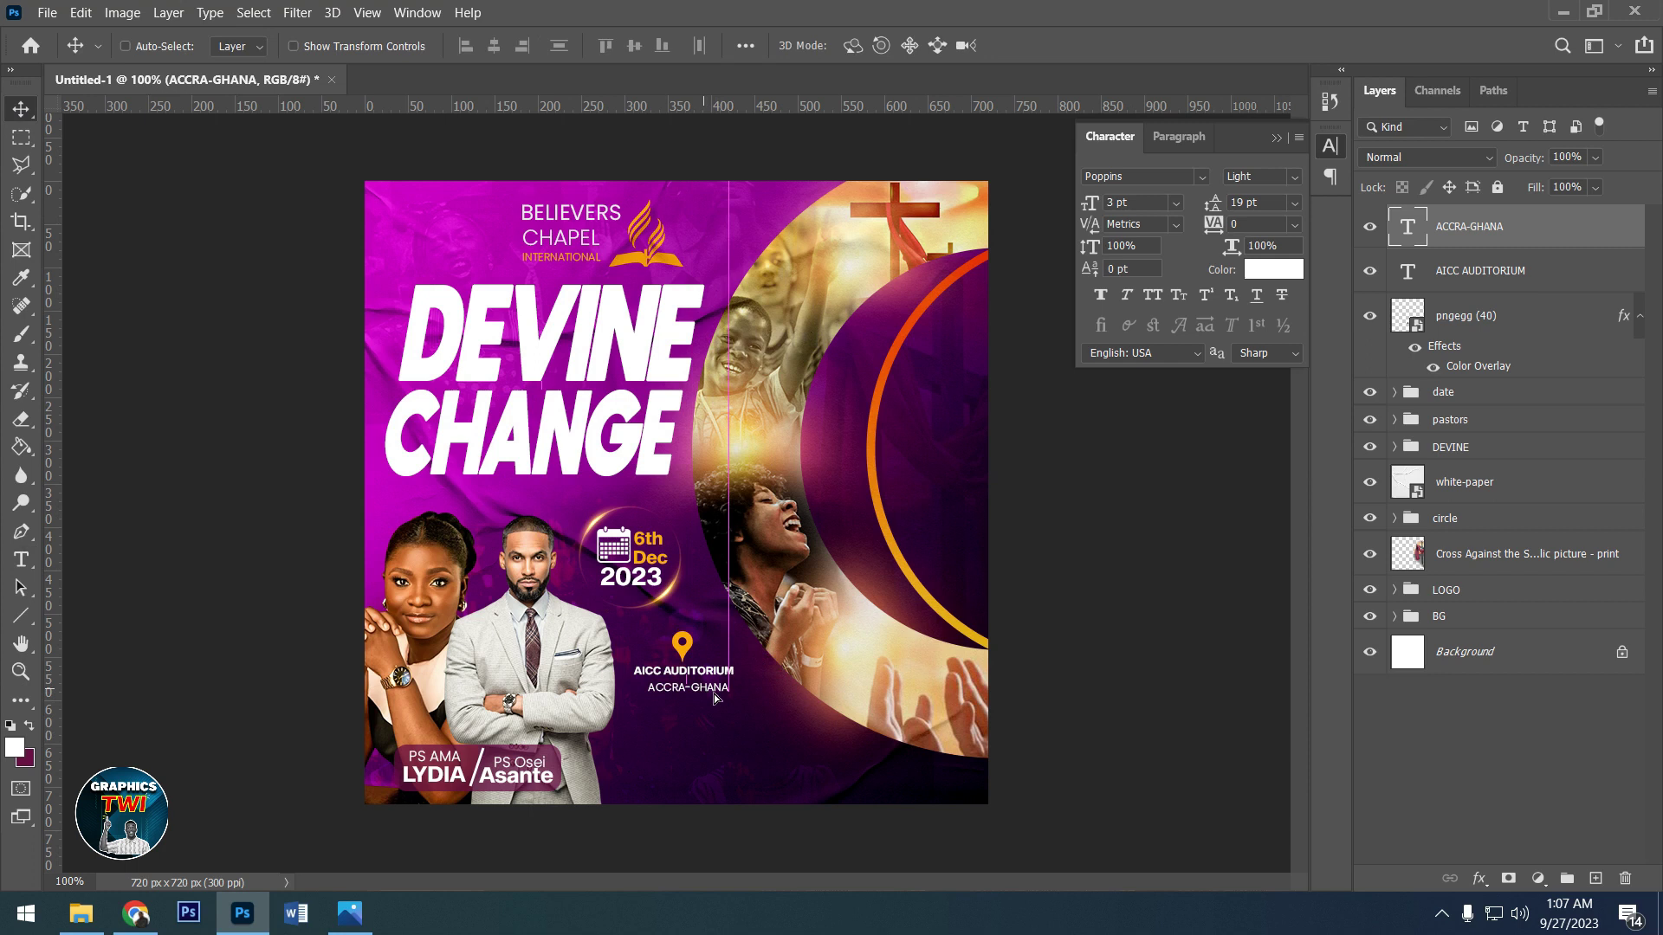
pyautogui.press('Up')
pyautogui.press('Up')
pyautogui.press('Up')
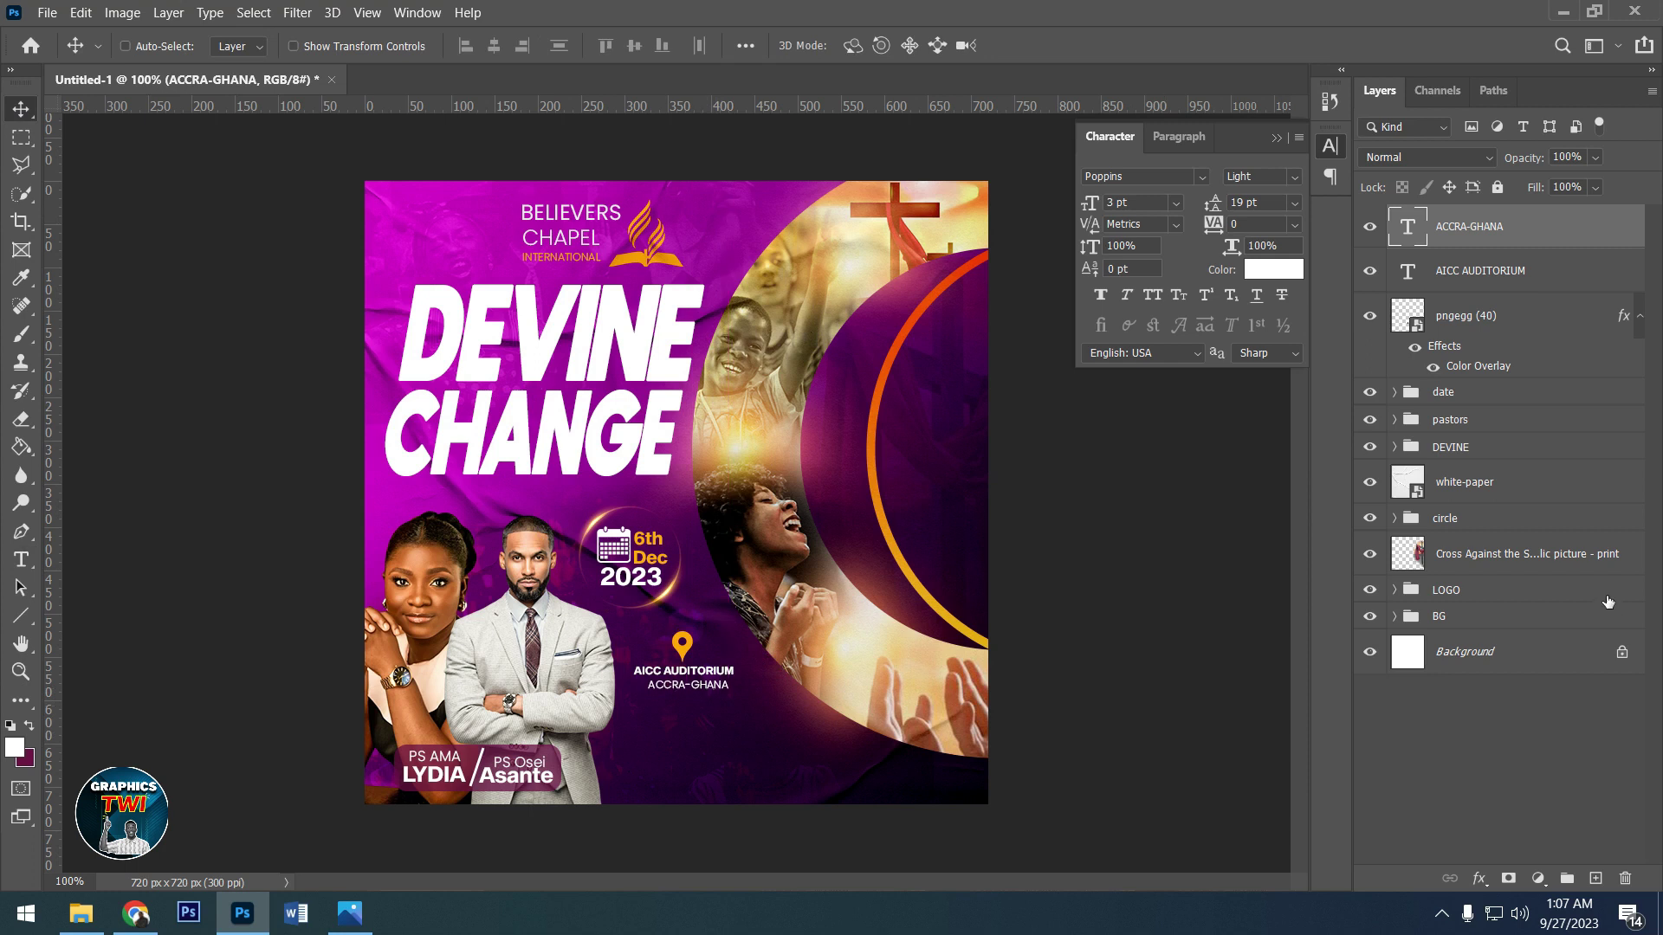
# - Group the pin, venue and city text layers as 'LOC', then open the foreground Color Picker
pyautogui.keyDown('ctrl'); pyautogui.click(1470, 327); pyautogui.keyUp('ctrl')
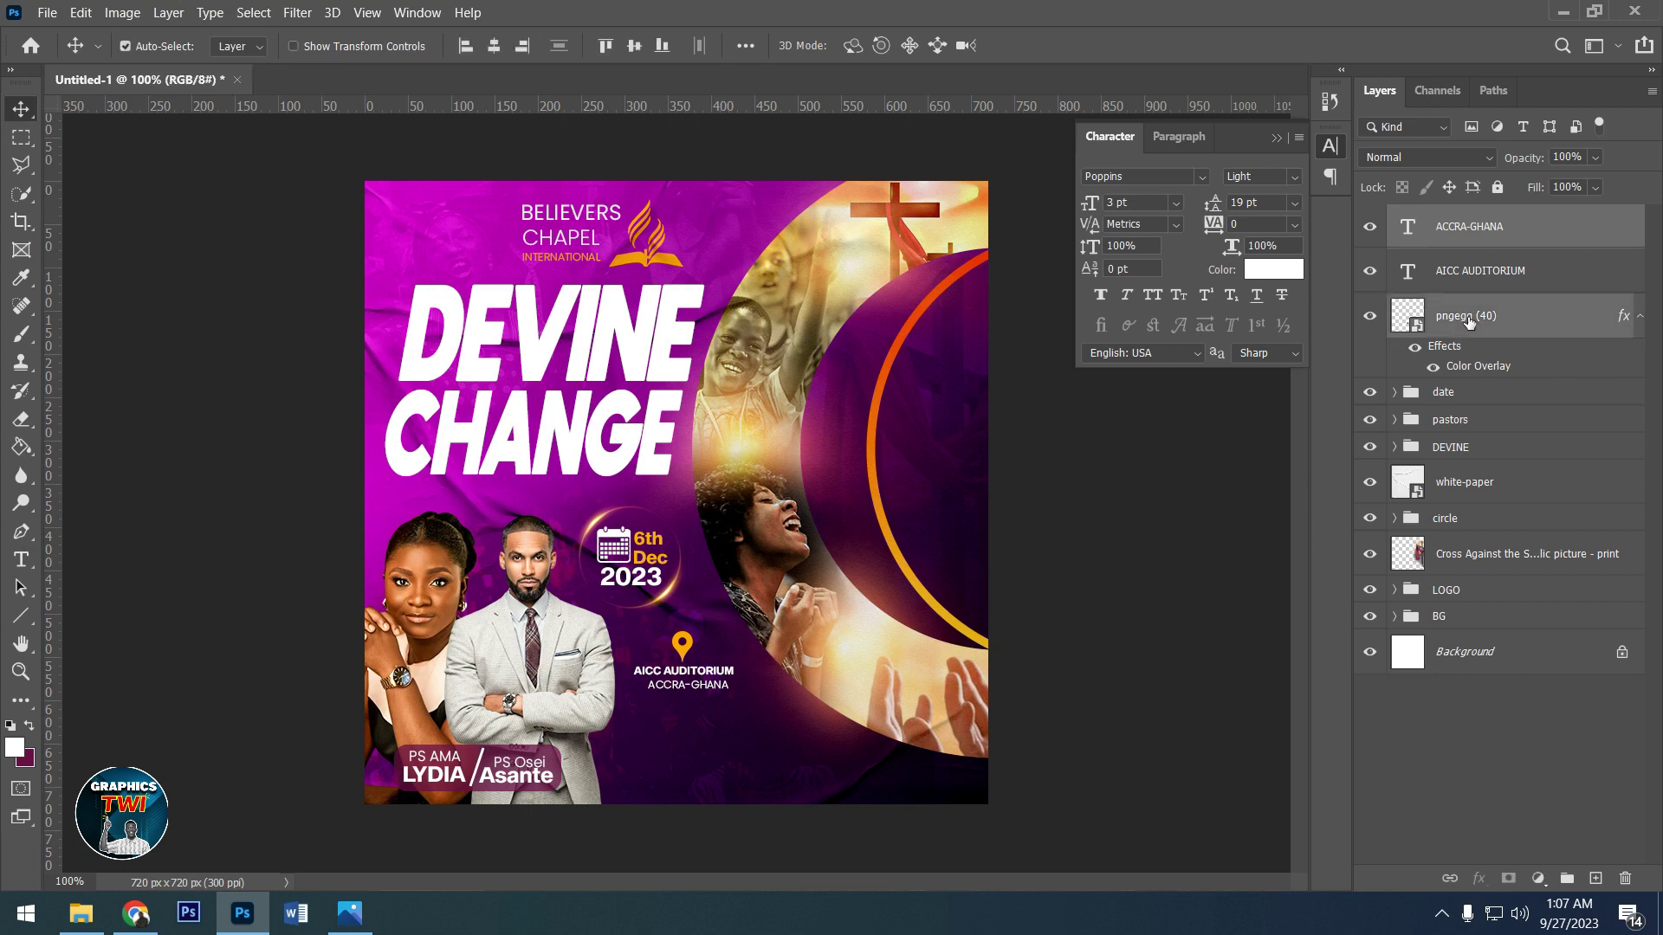
pyautogui.keyDown('ctrl'); pyautogui.click(1462, 285); pyautogui.keyUp('ctrl')
pyautogui.hotkey('ctrl', 'g')
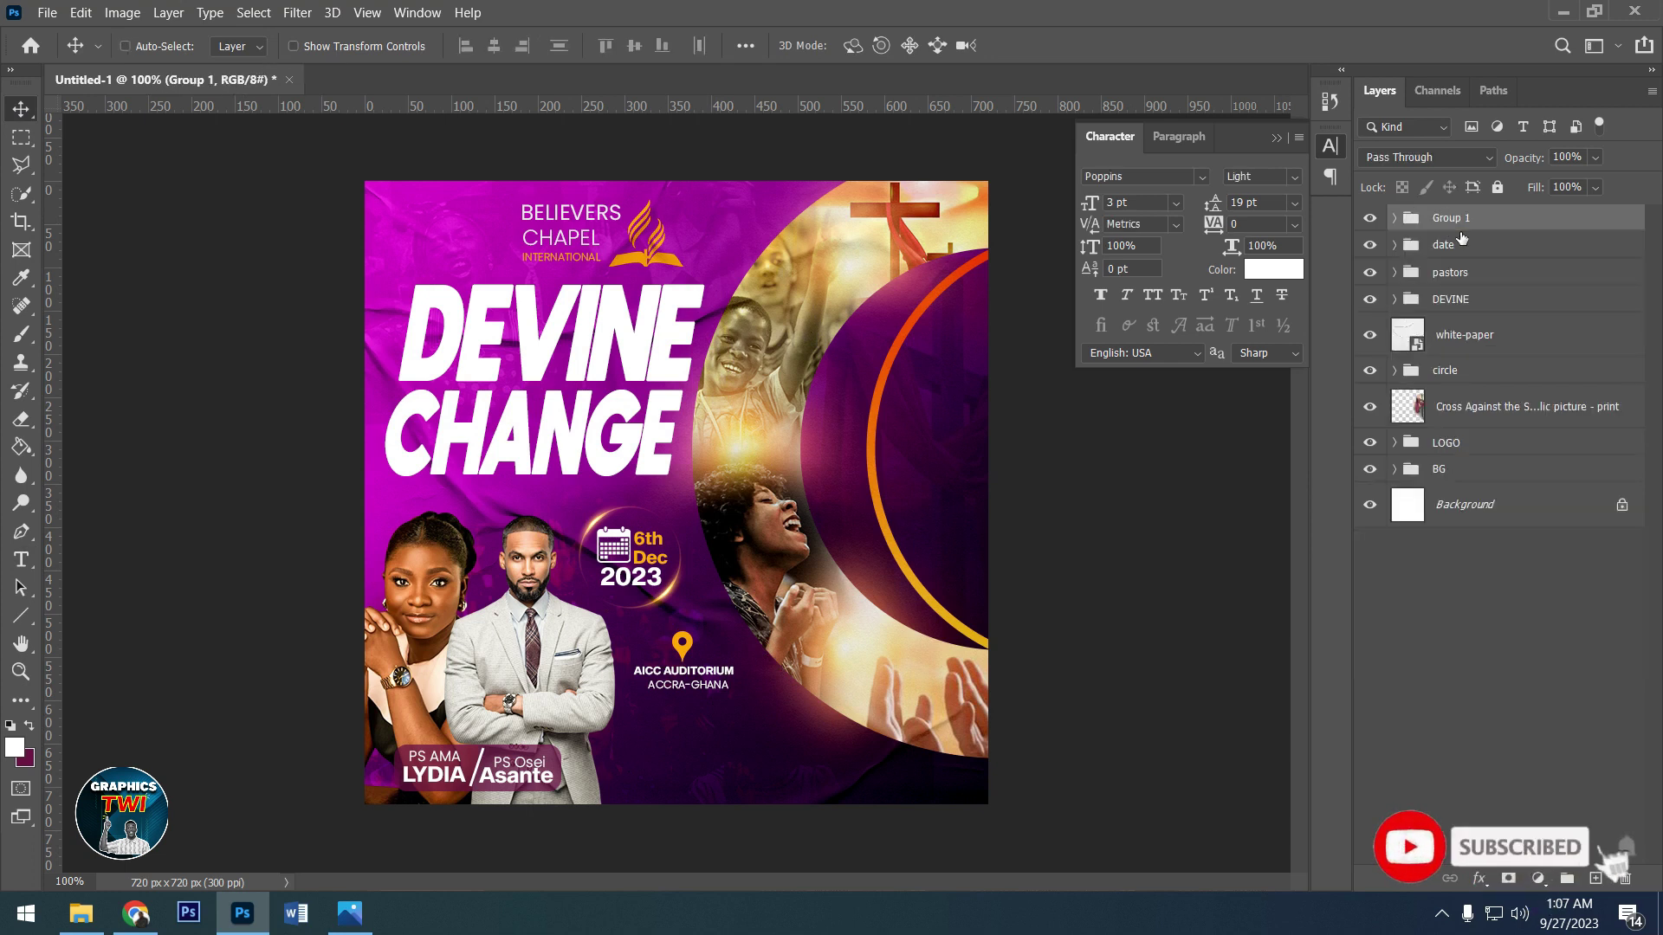
pyautogui.doubleClick(1450, 218)
pyautogui.write('LO')
pyautogui.press('Return')
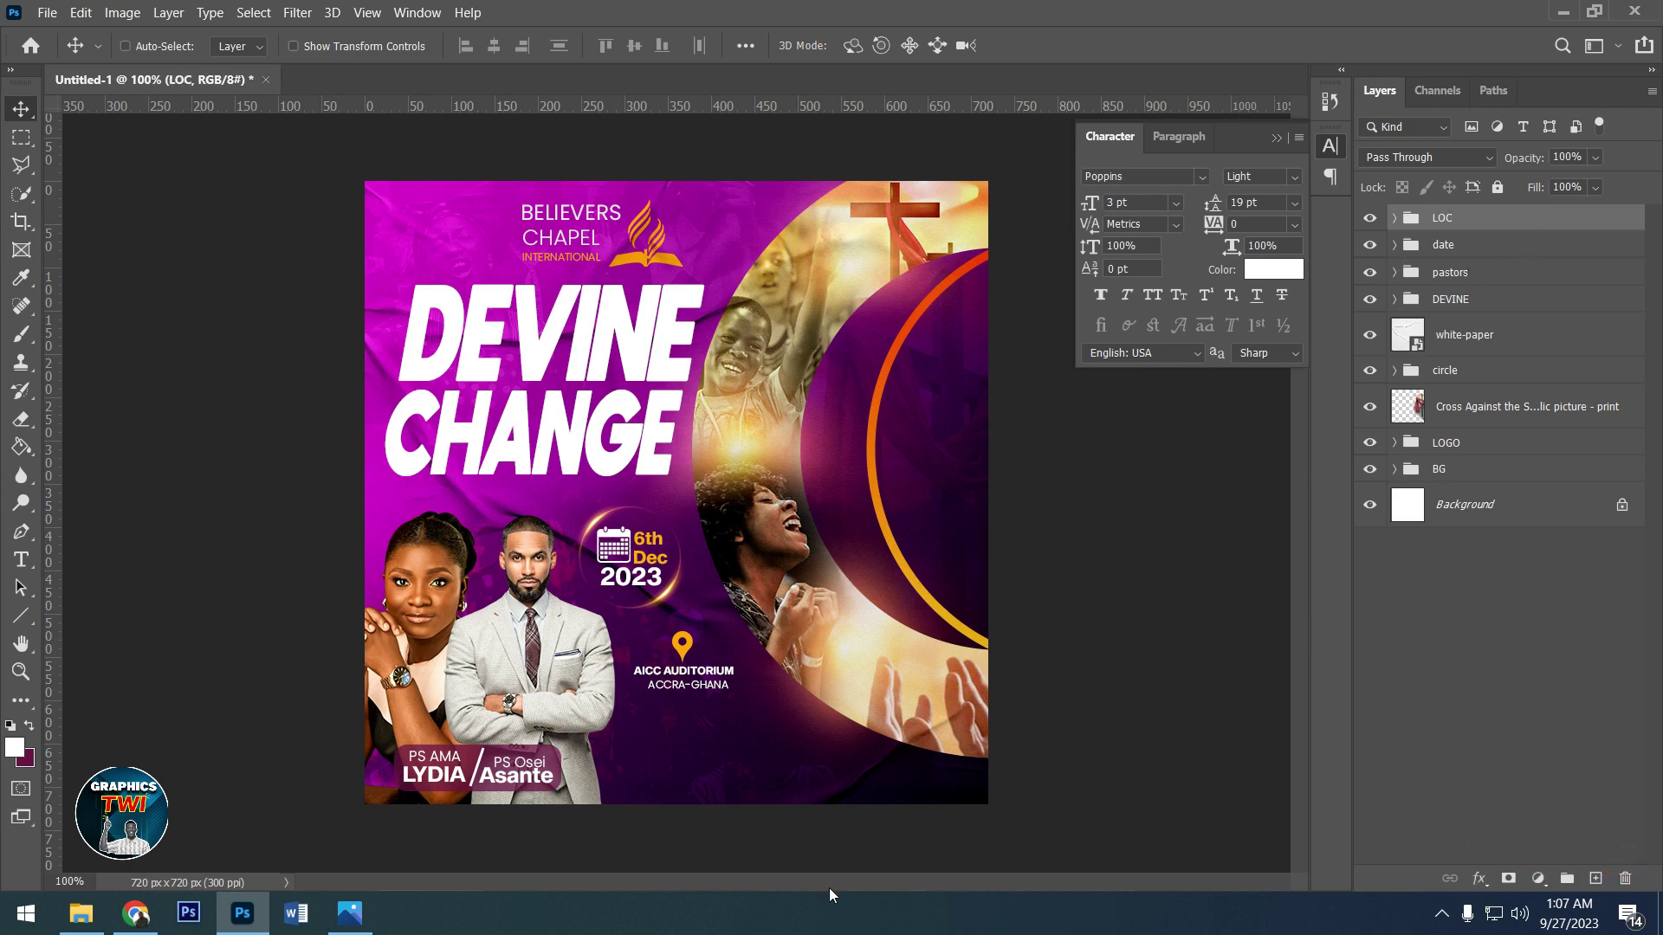
pyautogui.click(15, 748)
pyautogui.moveTo(959, 467); pyautogui.dragTo(1121, 469)
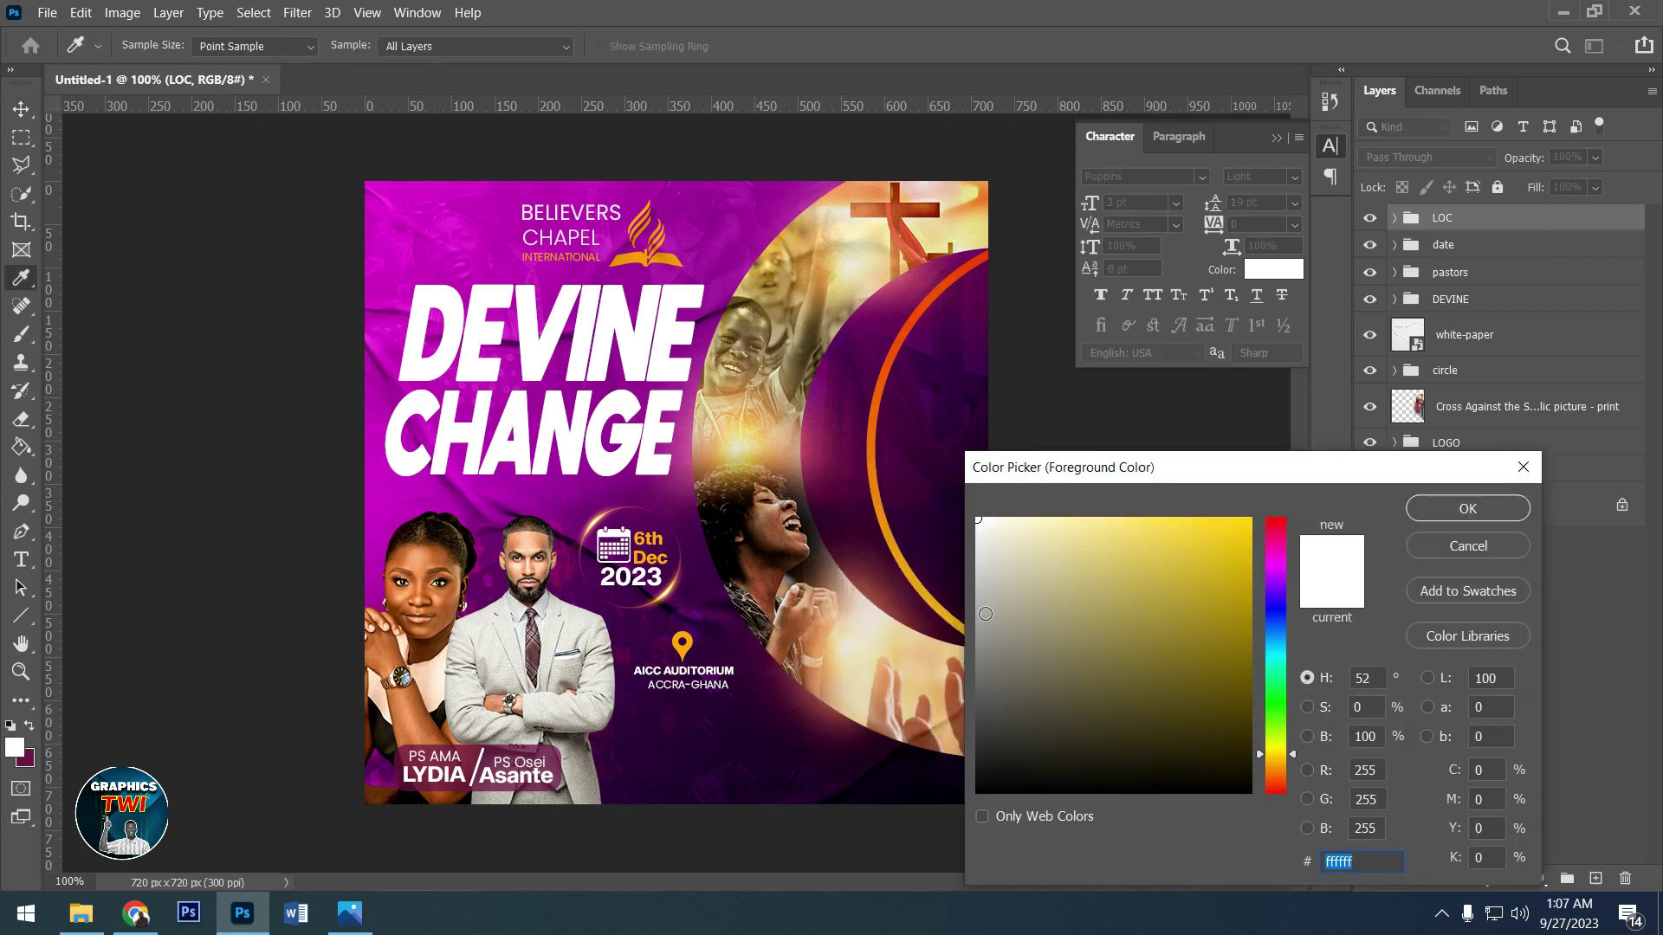
# - Sample the ring's orange as foreground and draw a roughly 193×82 px rectangle below ACCRA-GHANA
pyautogui.click(913, 583)
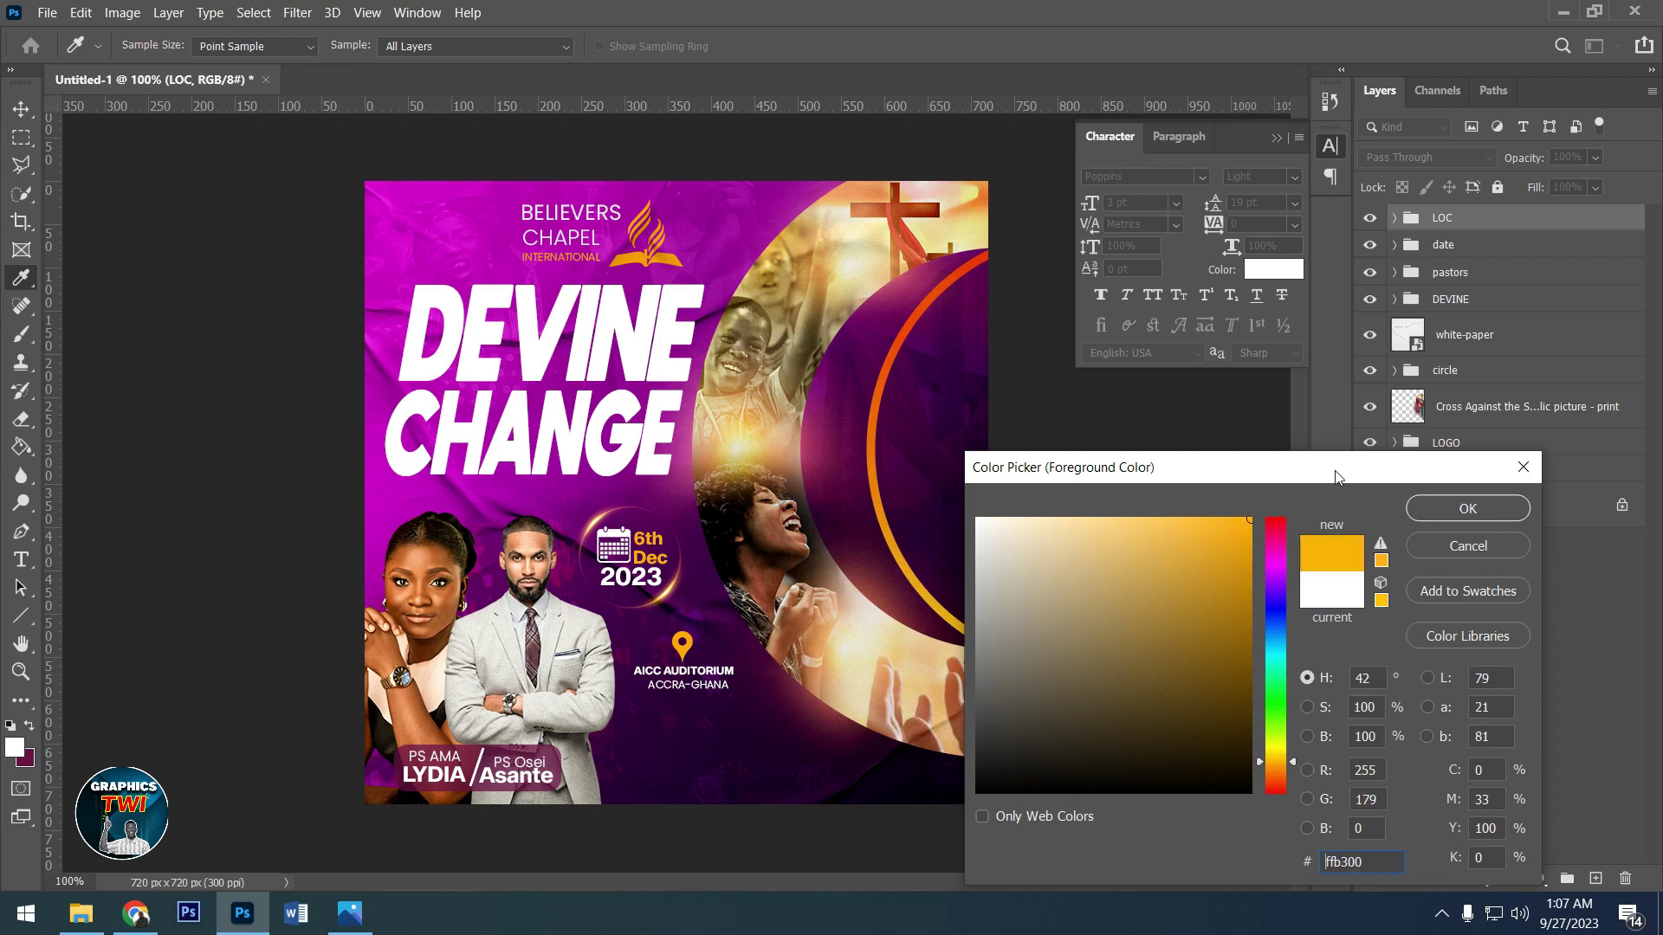
pyautogui.click(1464, 502)
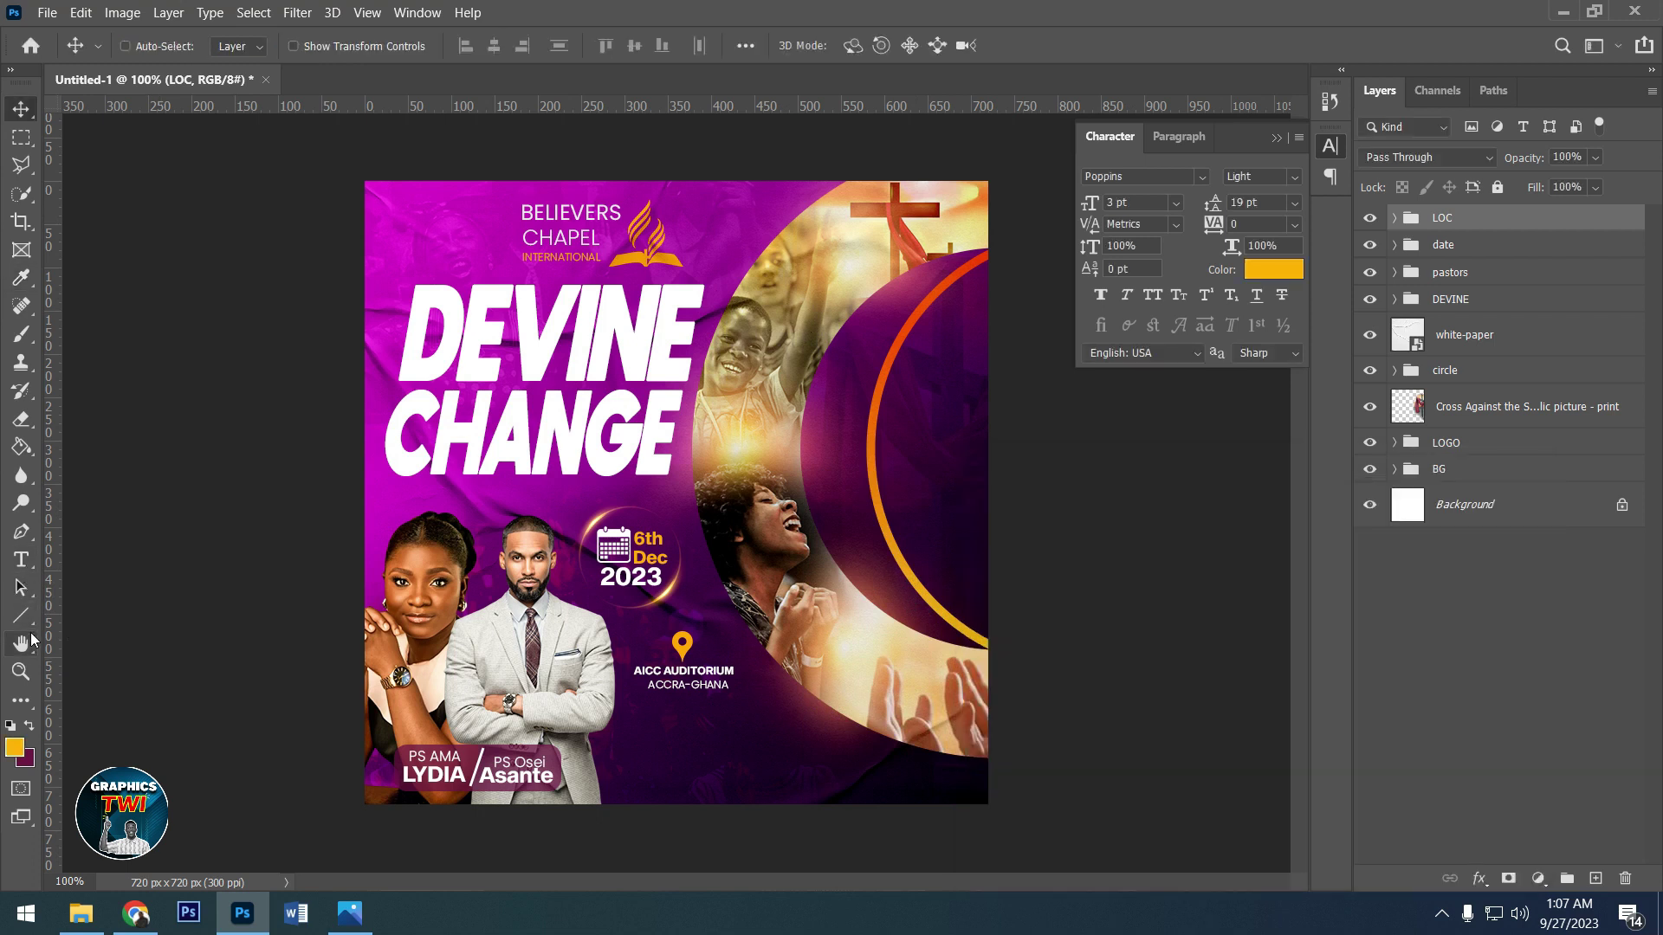
pyautogui.click(29, 622)
pyautogui.click(113, 621)
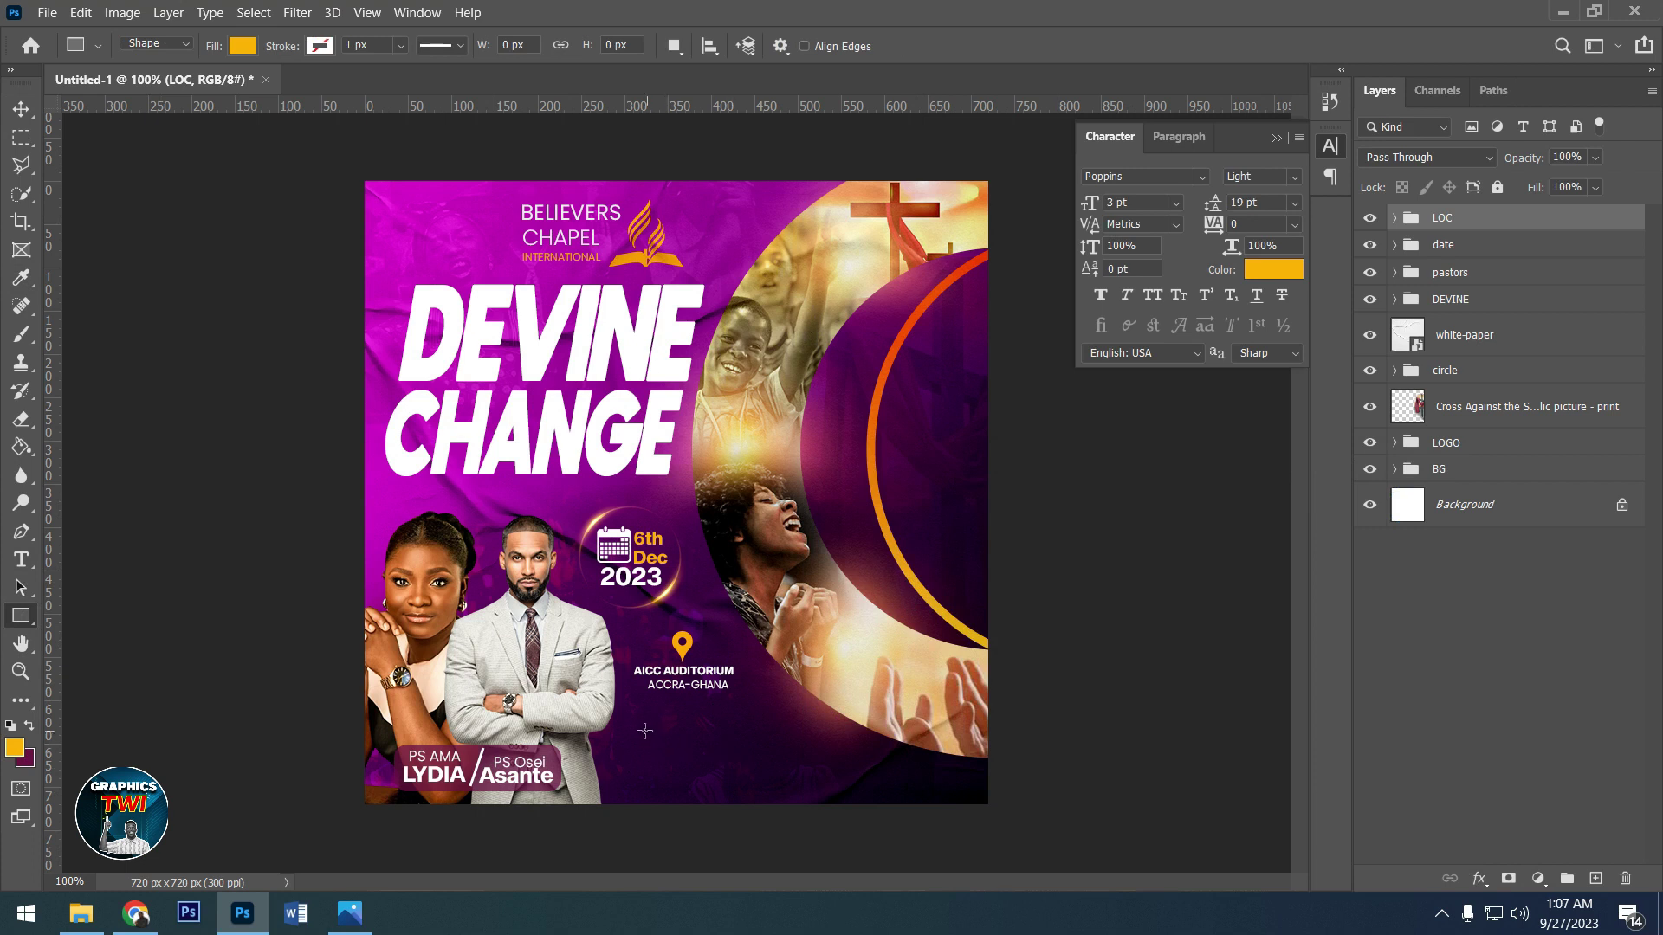
pyautogui.moveTo(642, 721); pyautogui.dragTo(809, 786)
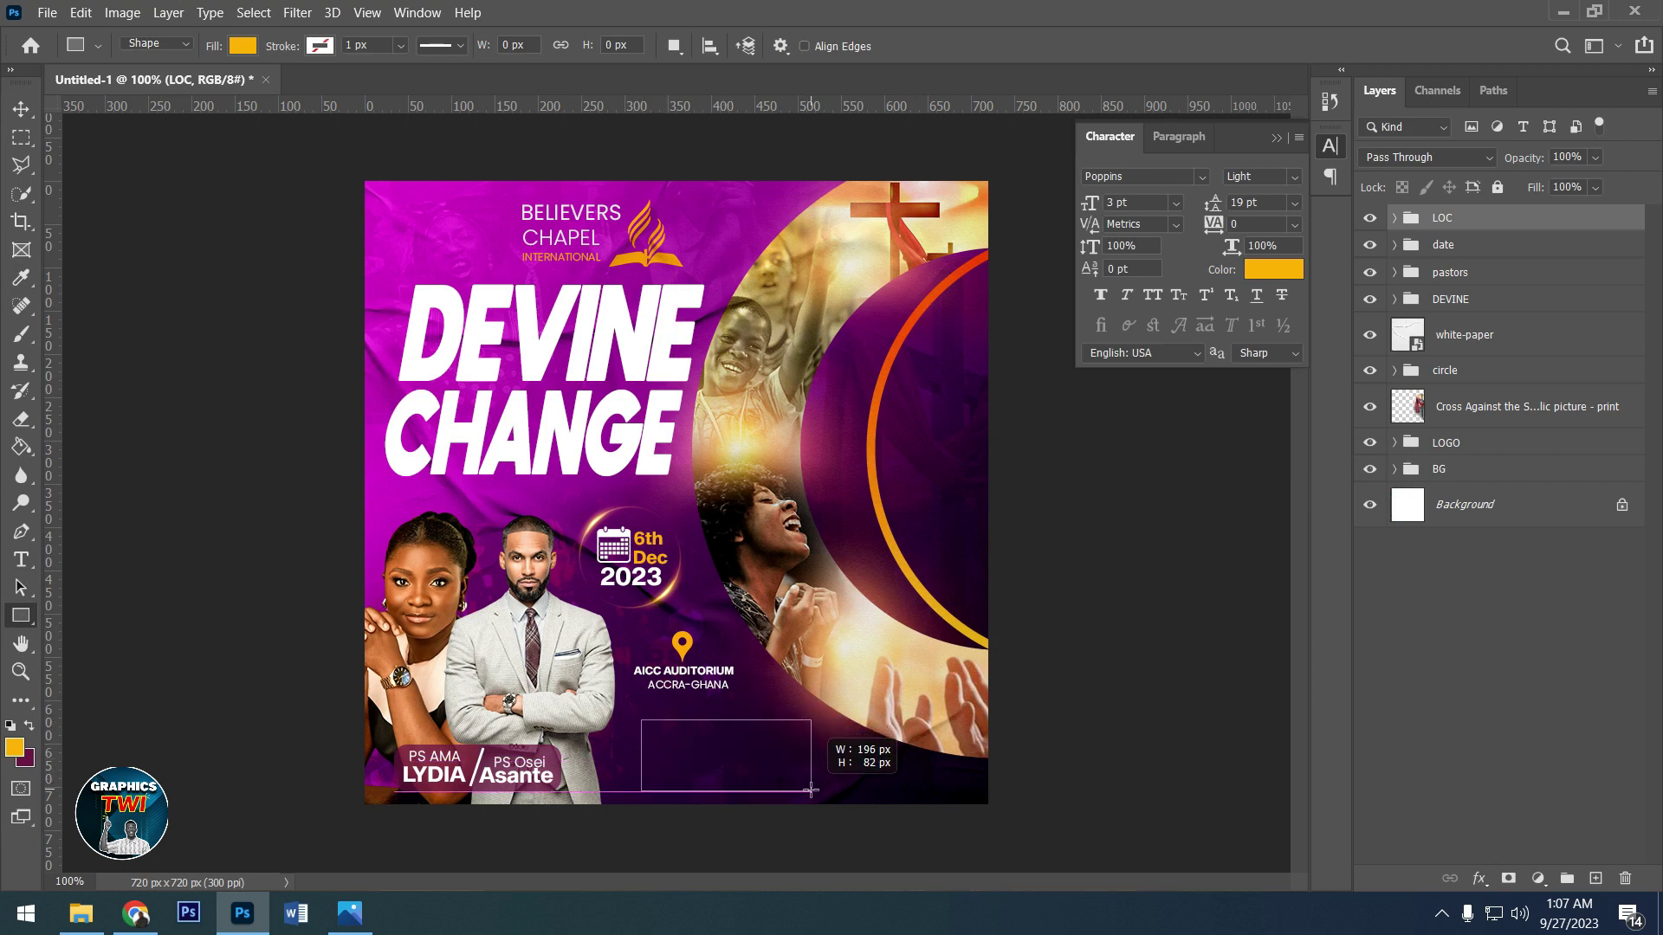
pyautogui.moveTo(809, 786); pyautogui.dragTo(809, 791)
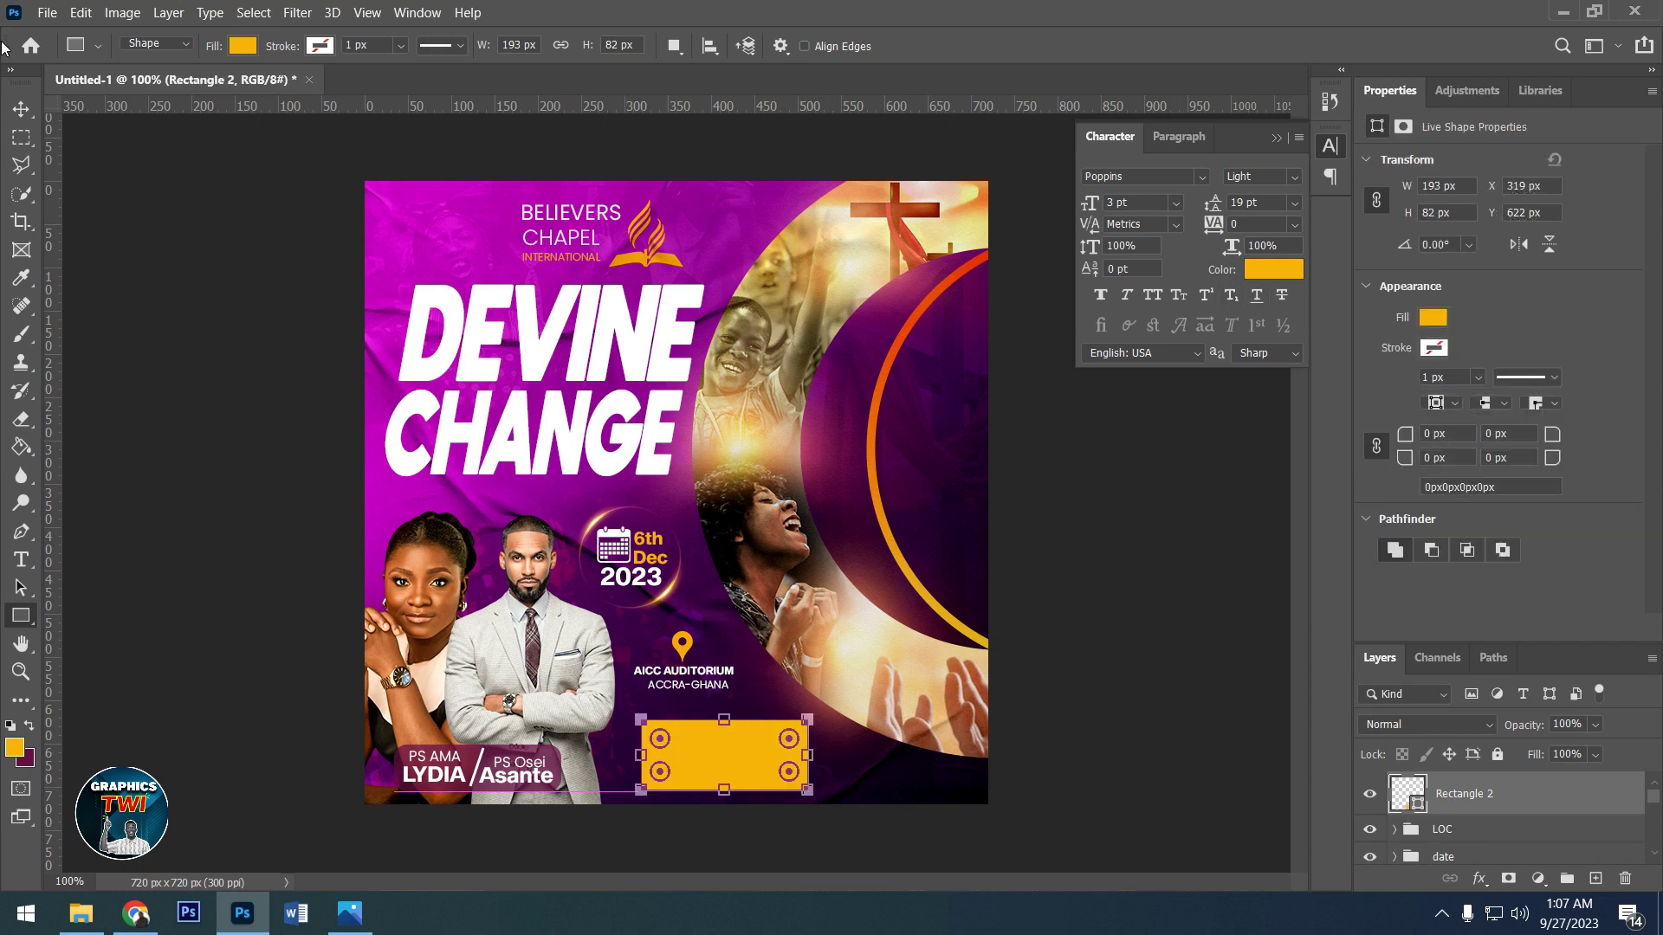
pyautogui.click(21, 108)
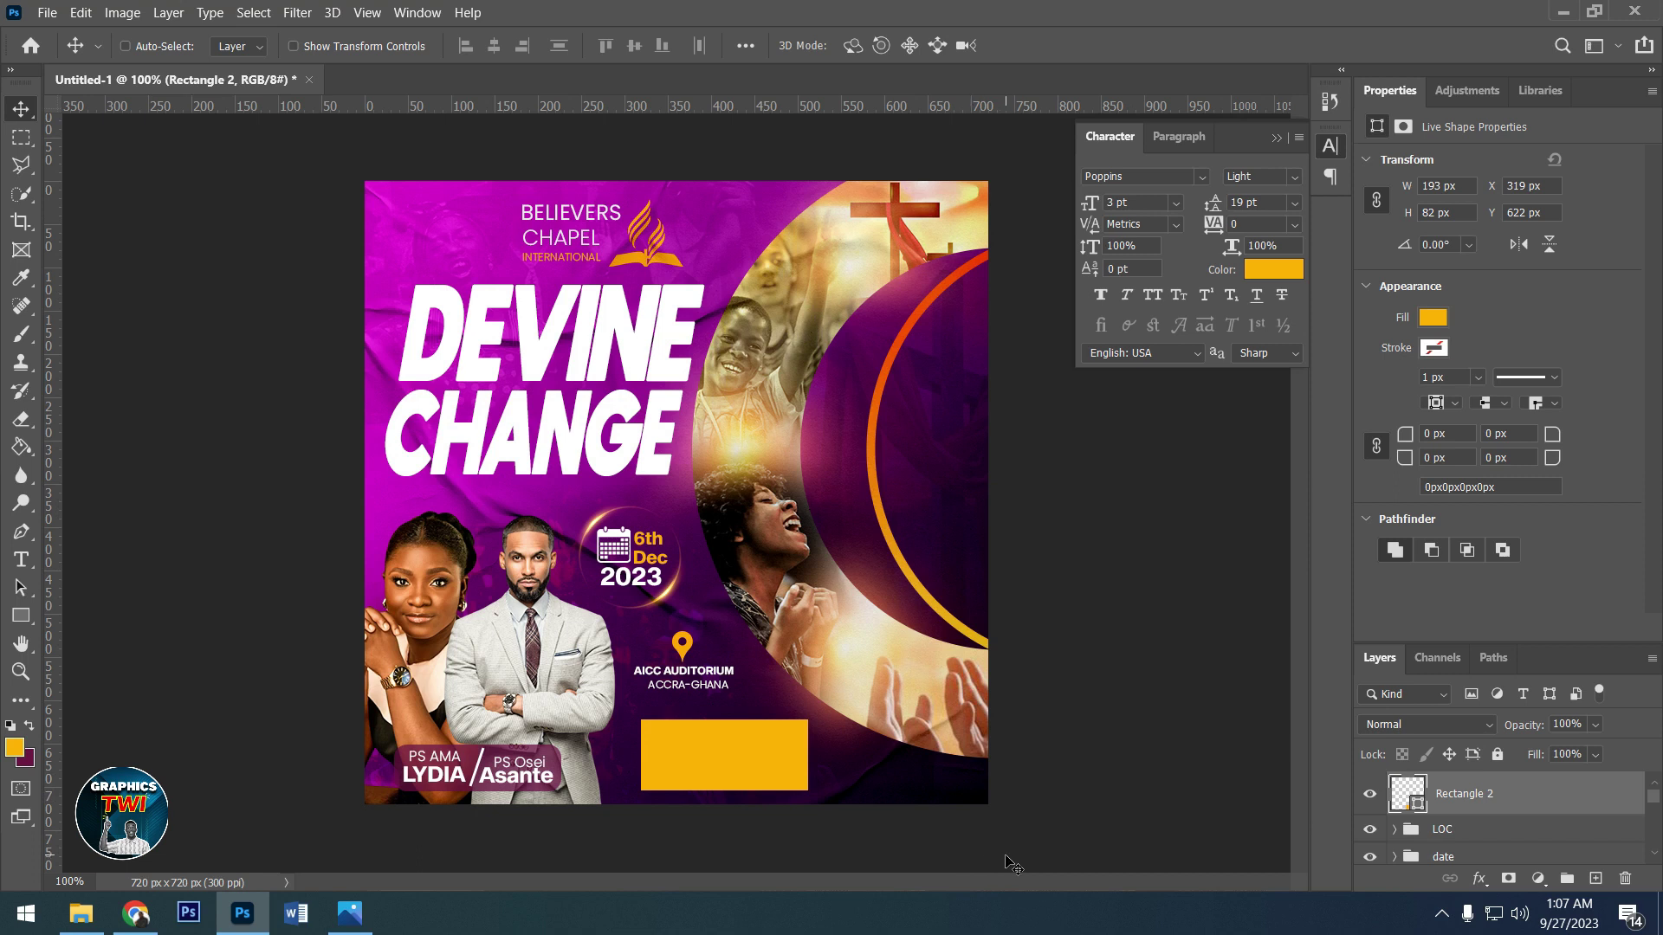
# - Warp the orange rectangle's top edge into an arch and nudge it down
pyautogui.hotkey('ctrl', 't')
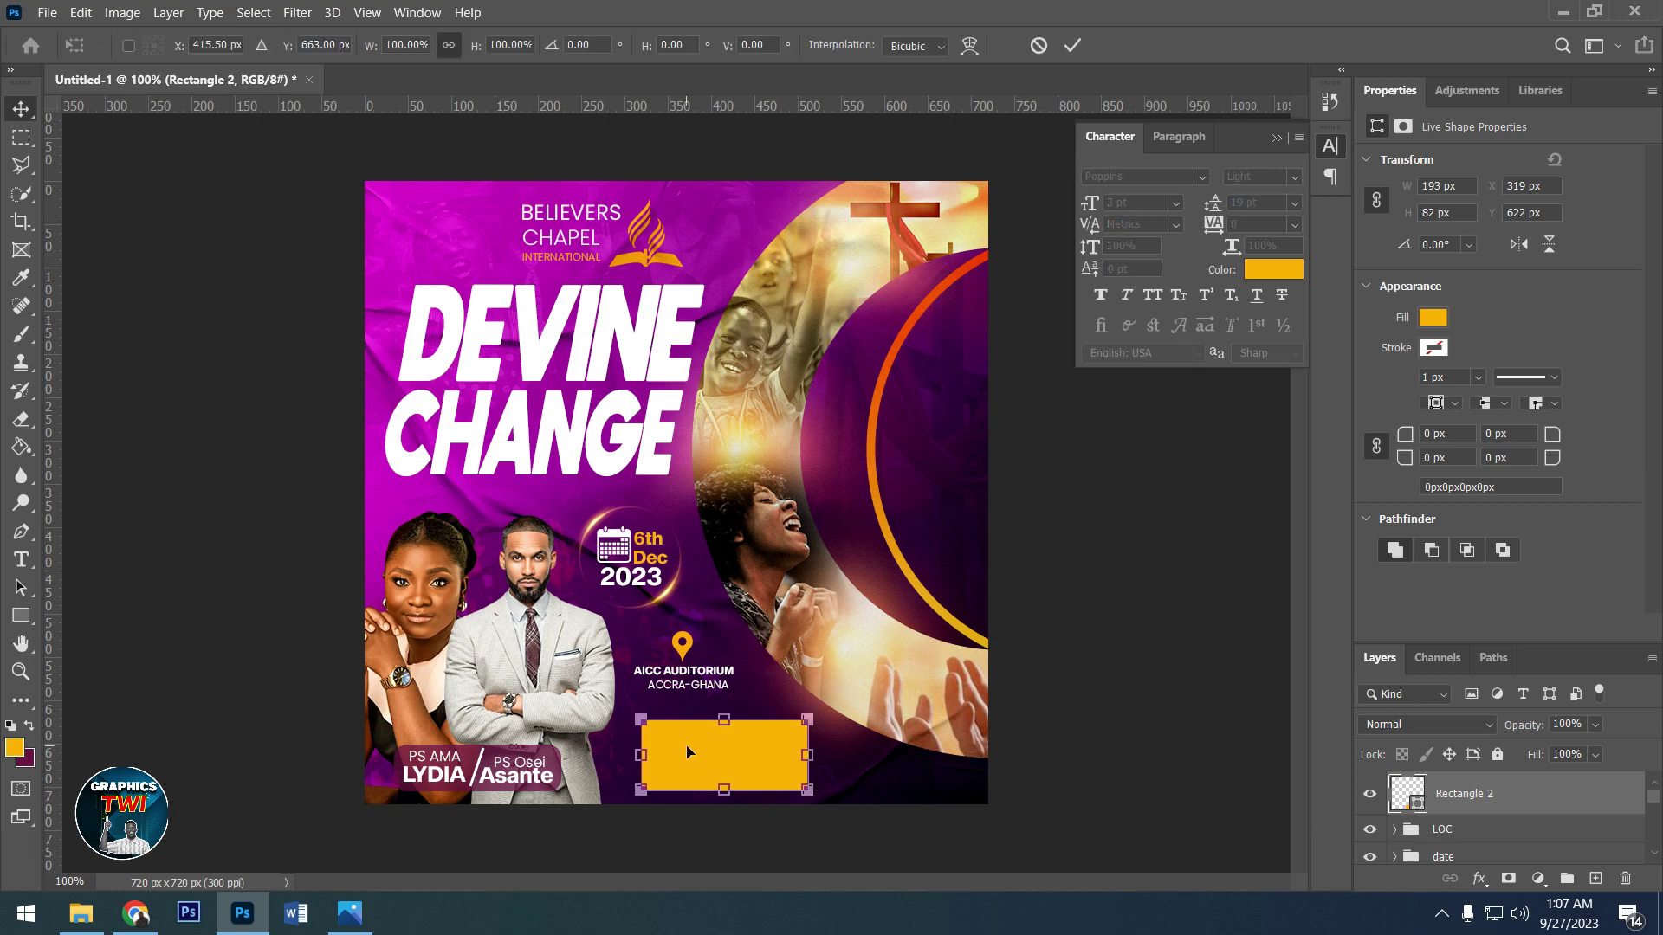
pyautogui.rightClick(688, 750)
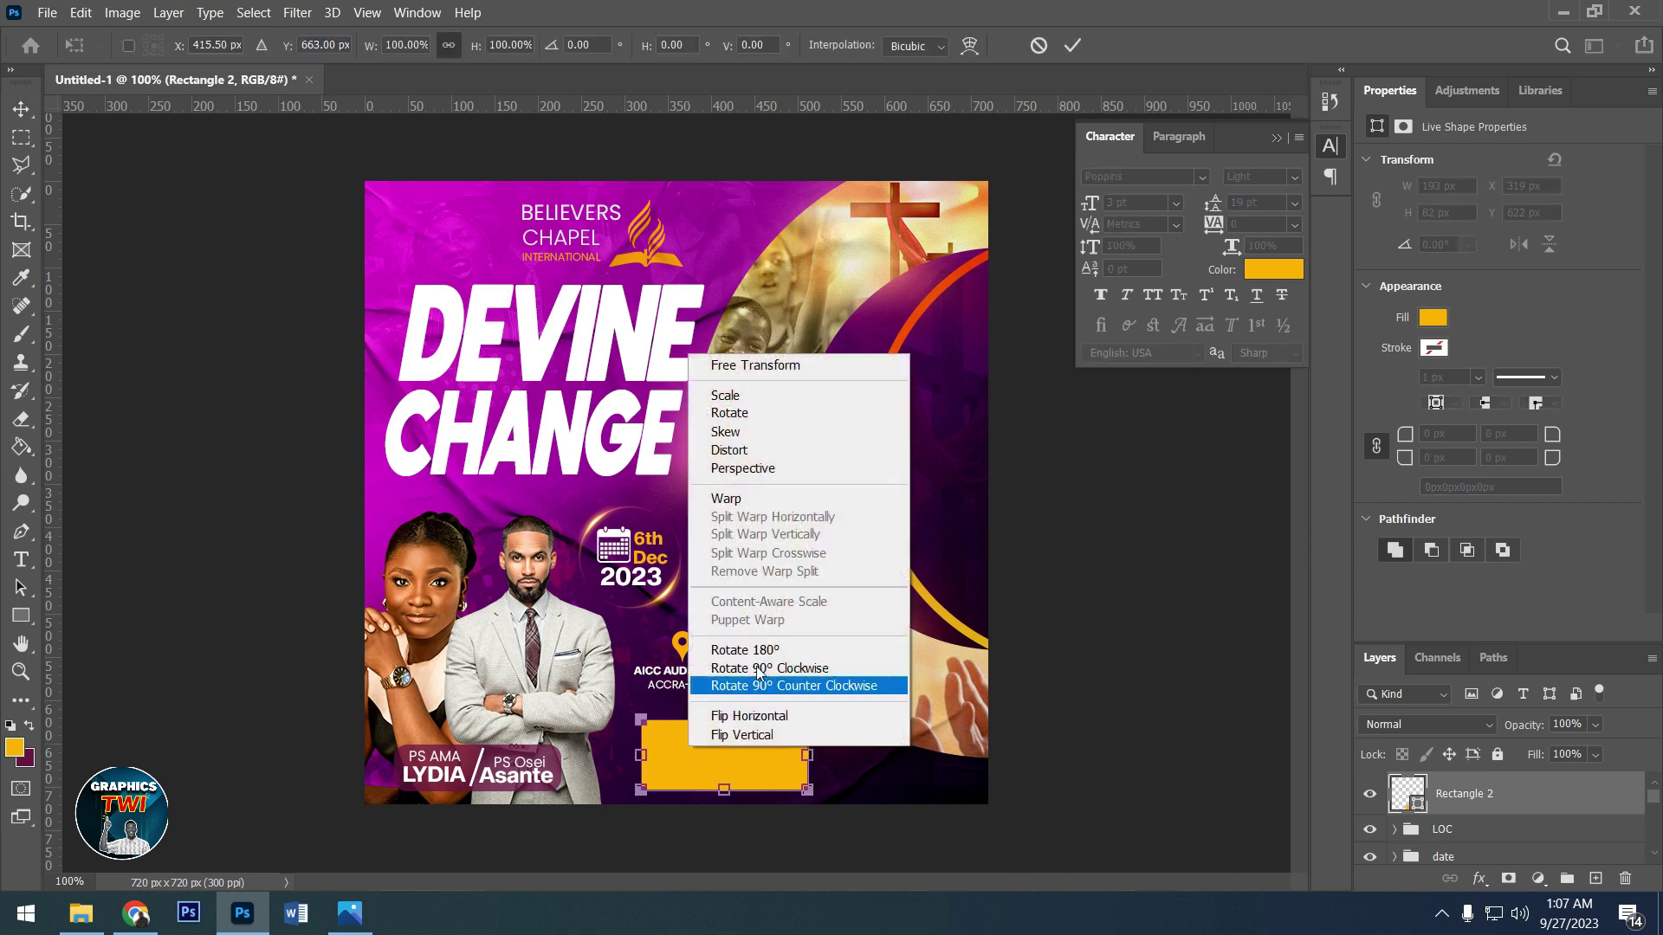
pyautogui.click(736, 499)
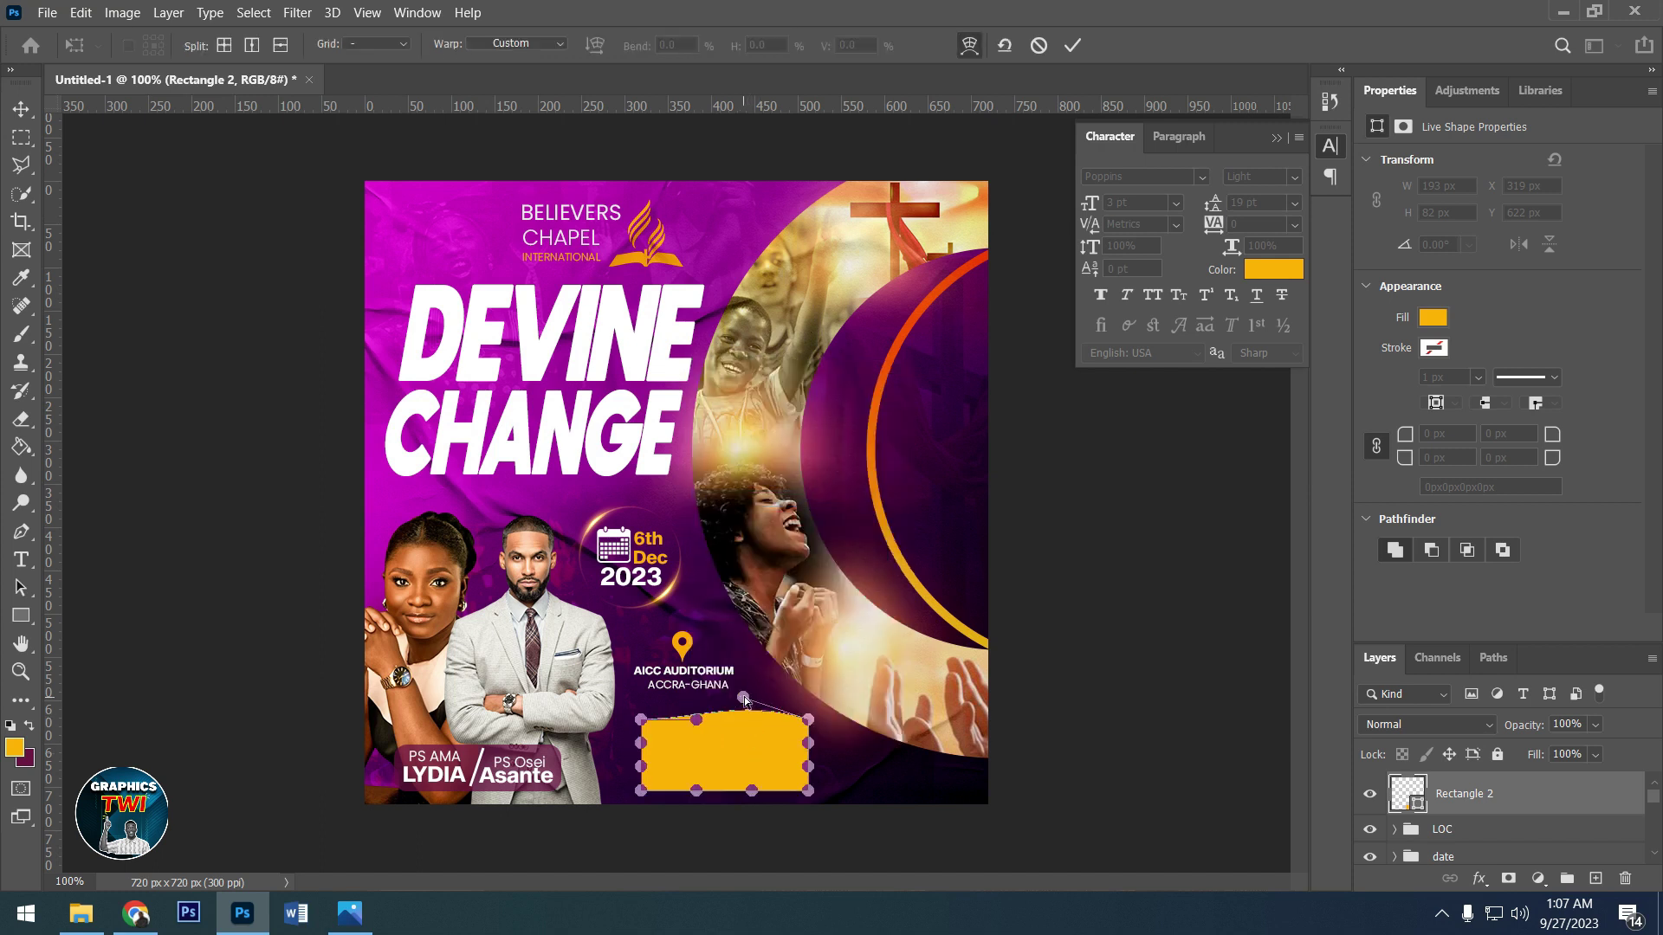
pyautogui.moveTo(694, 710); pyautogui.dragTo(692, 707)
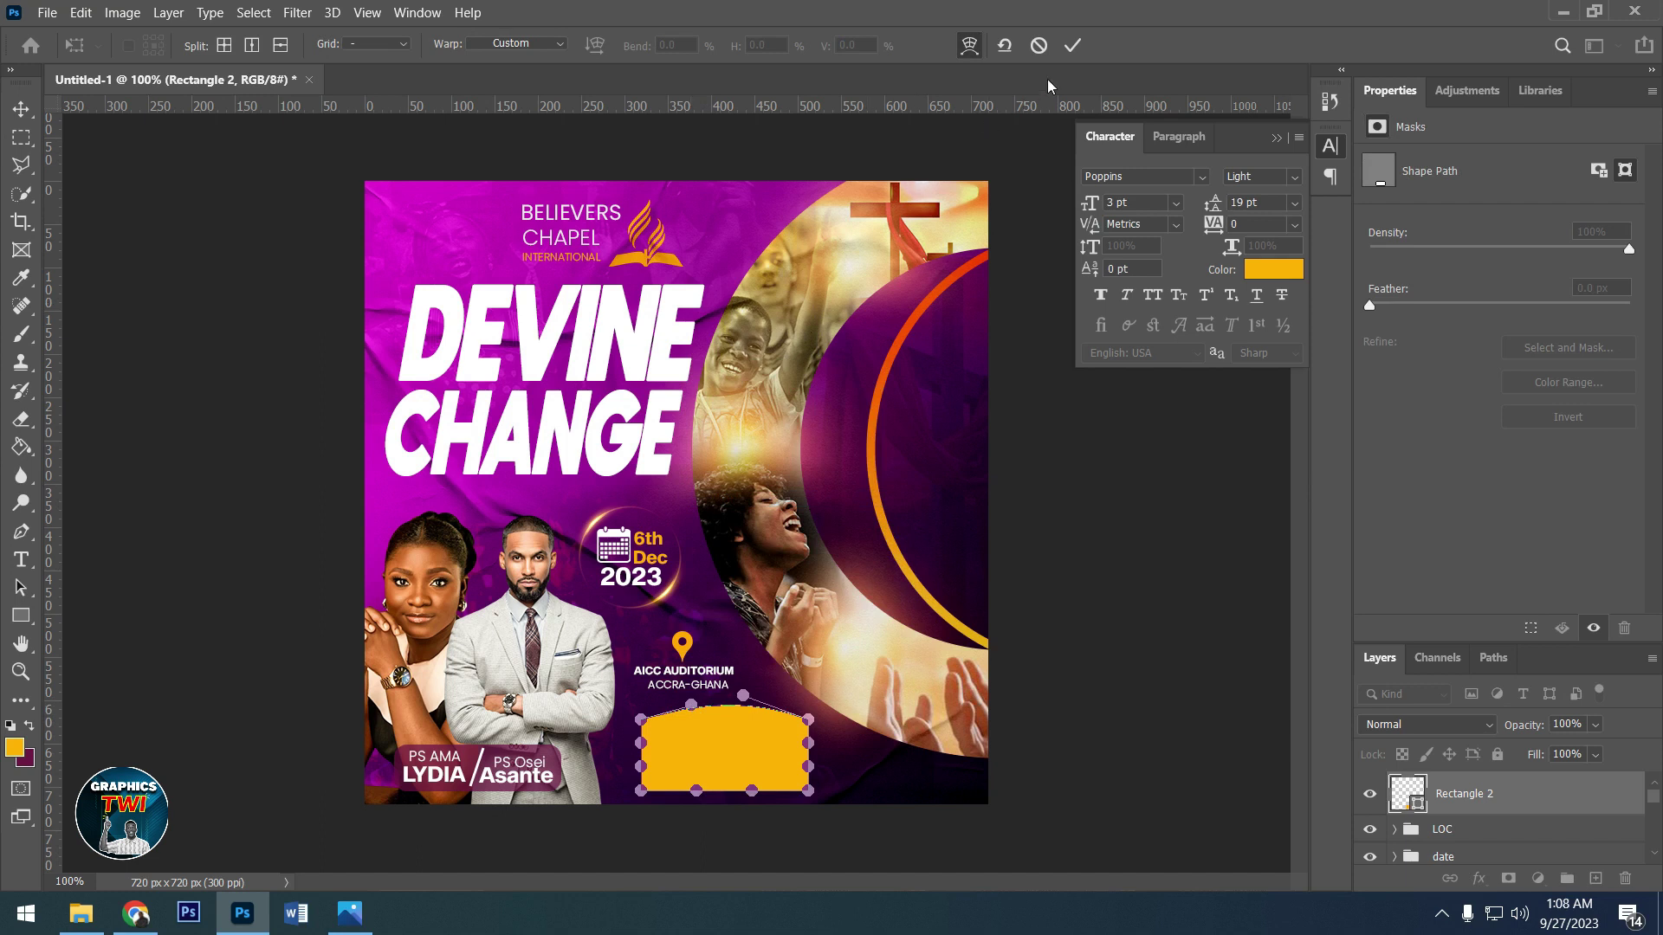
pyautogui.click(1073, 45)
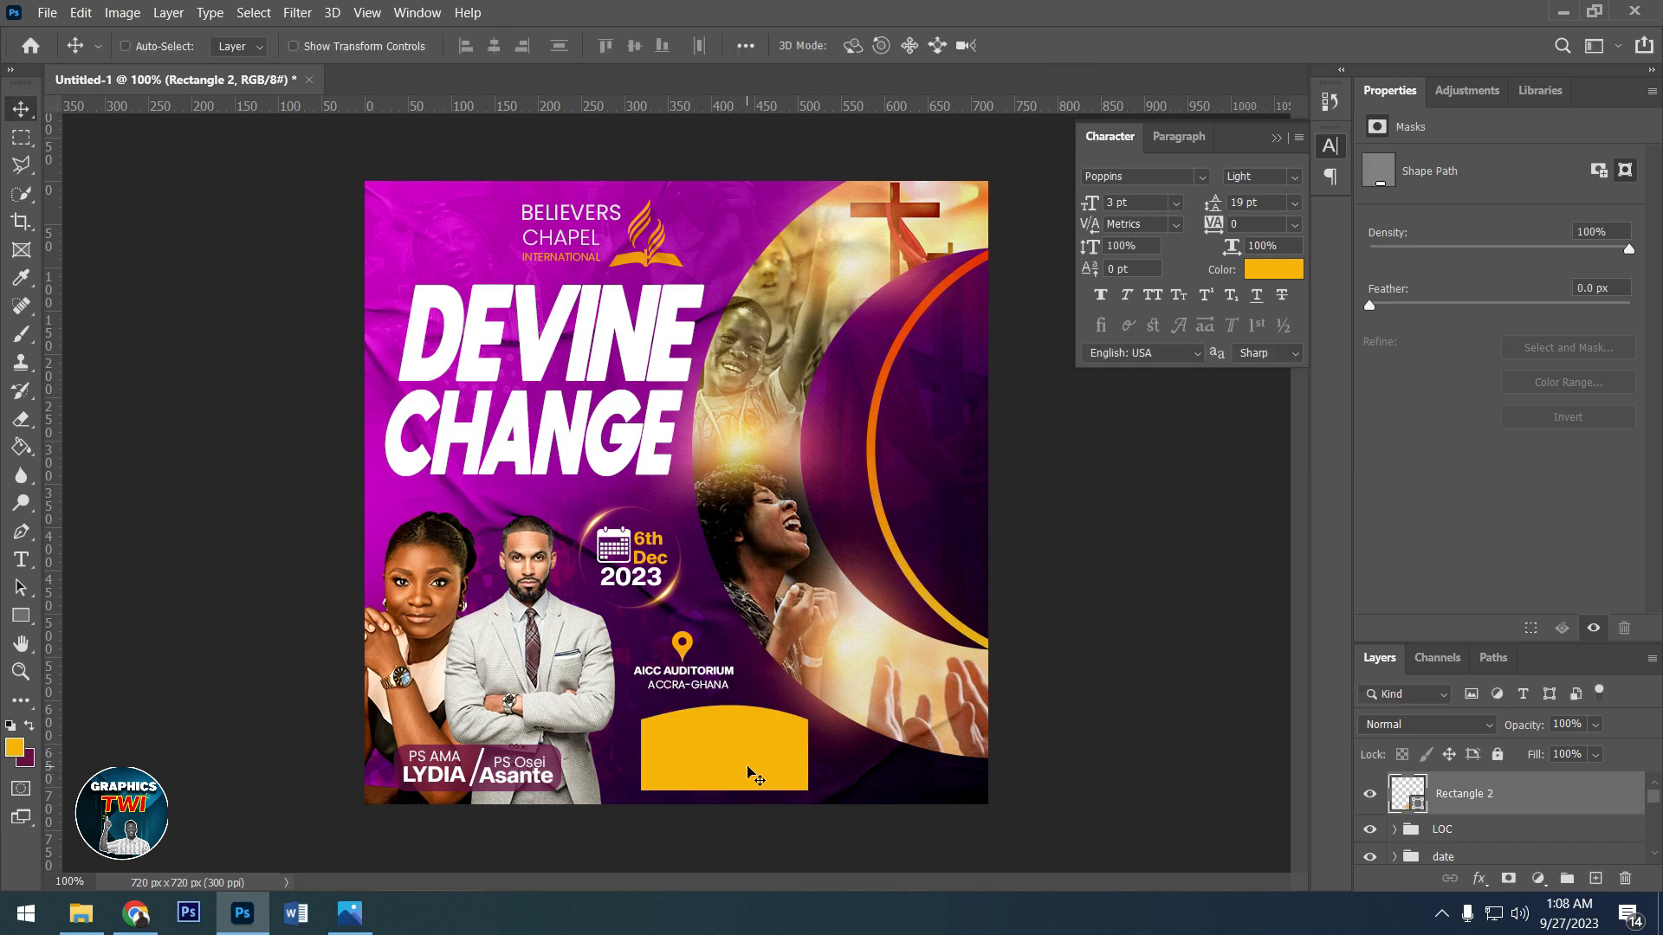
pyautogui.press('Down')
pyautogui.press('Down')
pyautogui.press('Down')
pyautogui.press('Down')
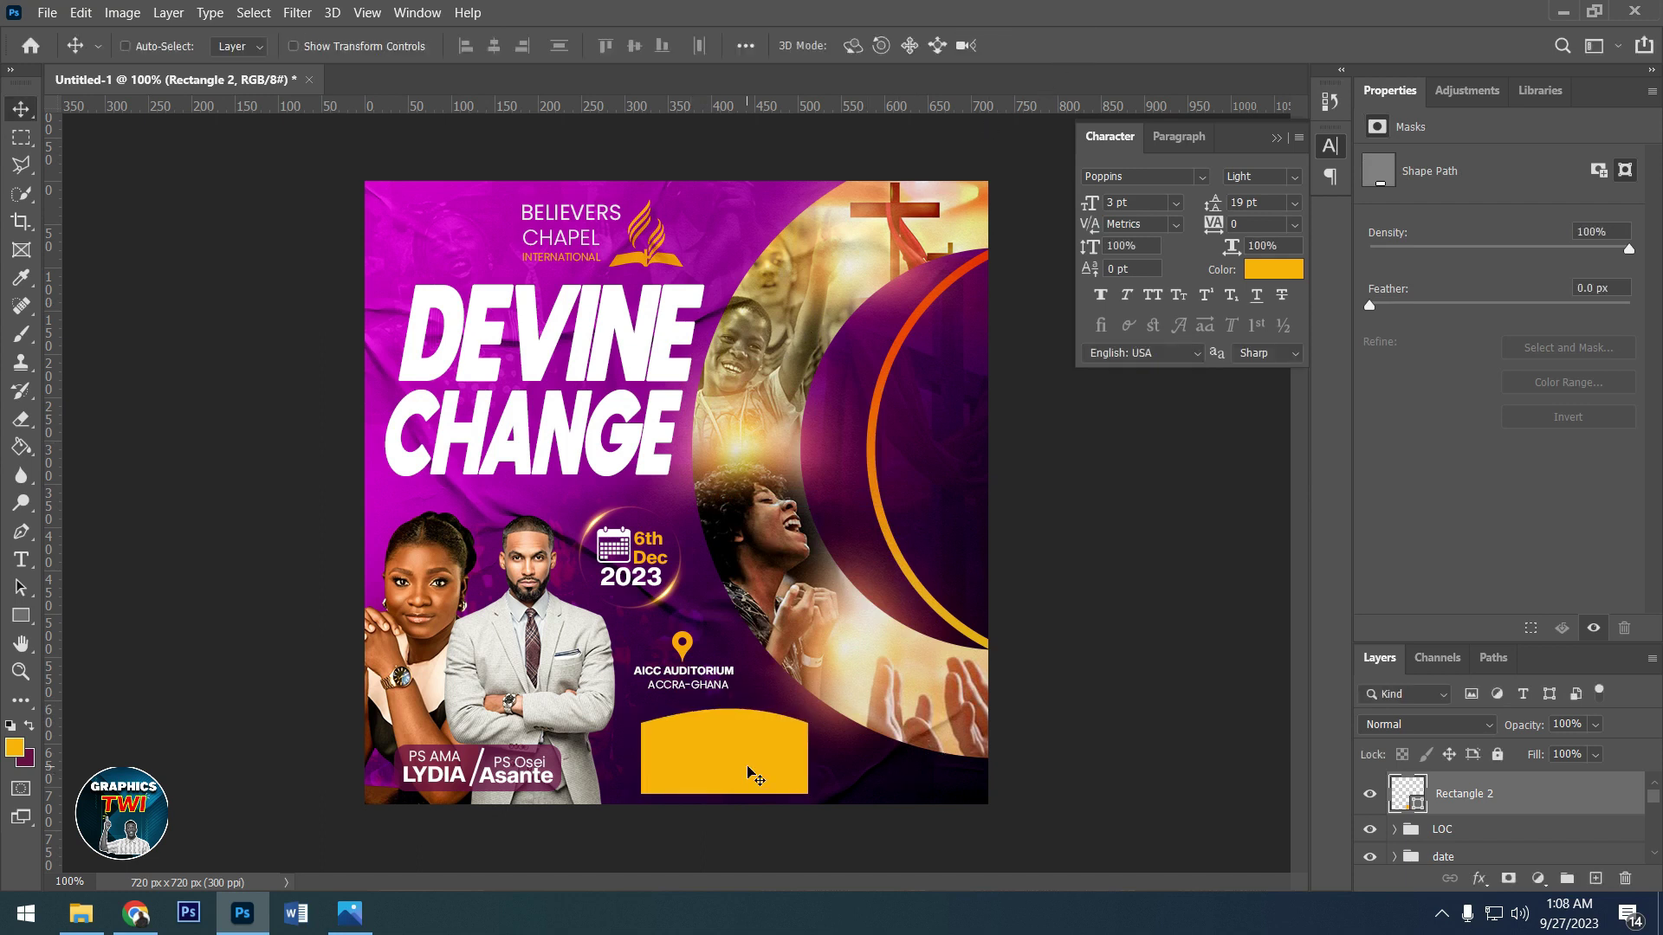
pyautogui.press('Down')
pyautogui.press('Down')
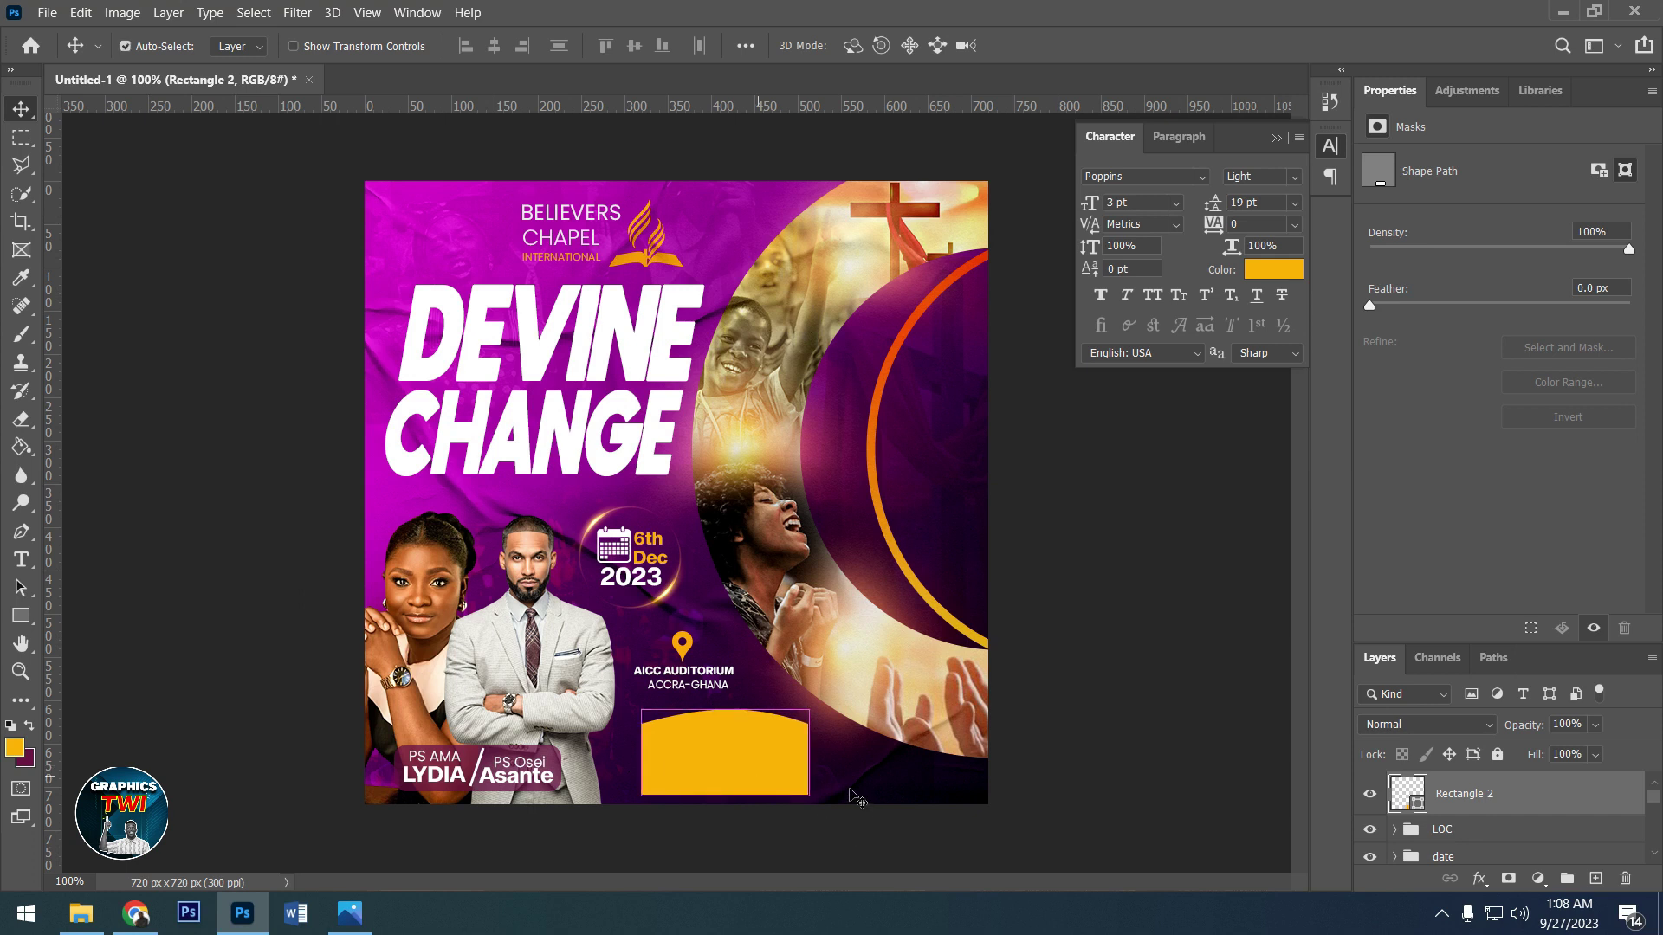
# - Make the arched shape shorter and wider on both sides, then fine-tune its position
pyautogui.hotkey('ctrl', 't')
pyautogui.moveTo(722, 704); pyautogui.dragTo(724, 721)
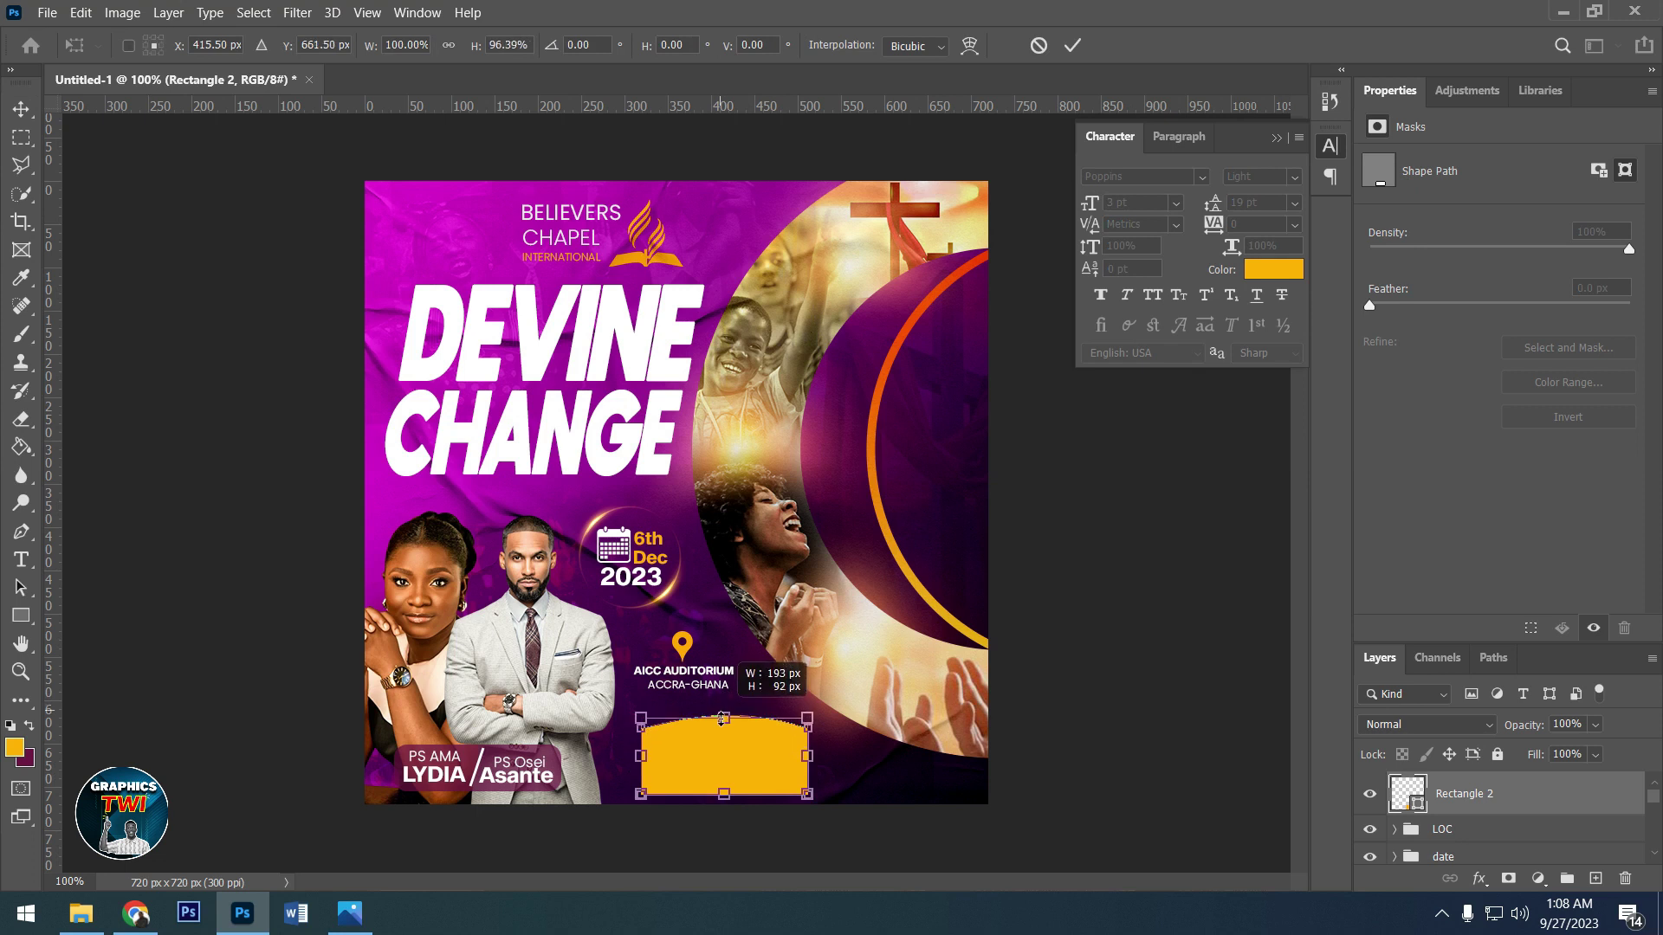
pyautogui.moveTo(809, 762); pyautogui.dragTo(847, 765)
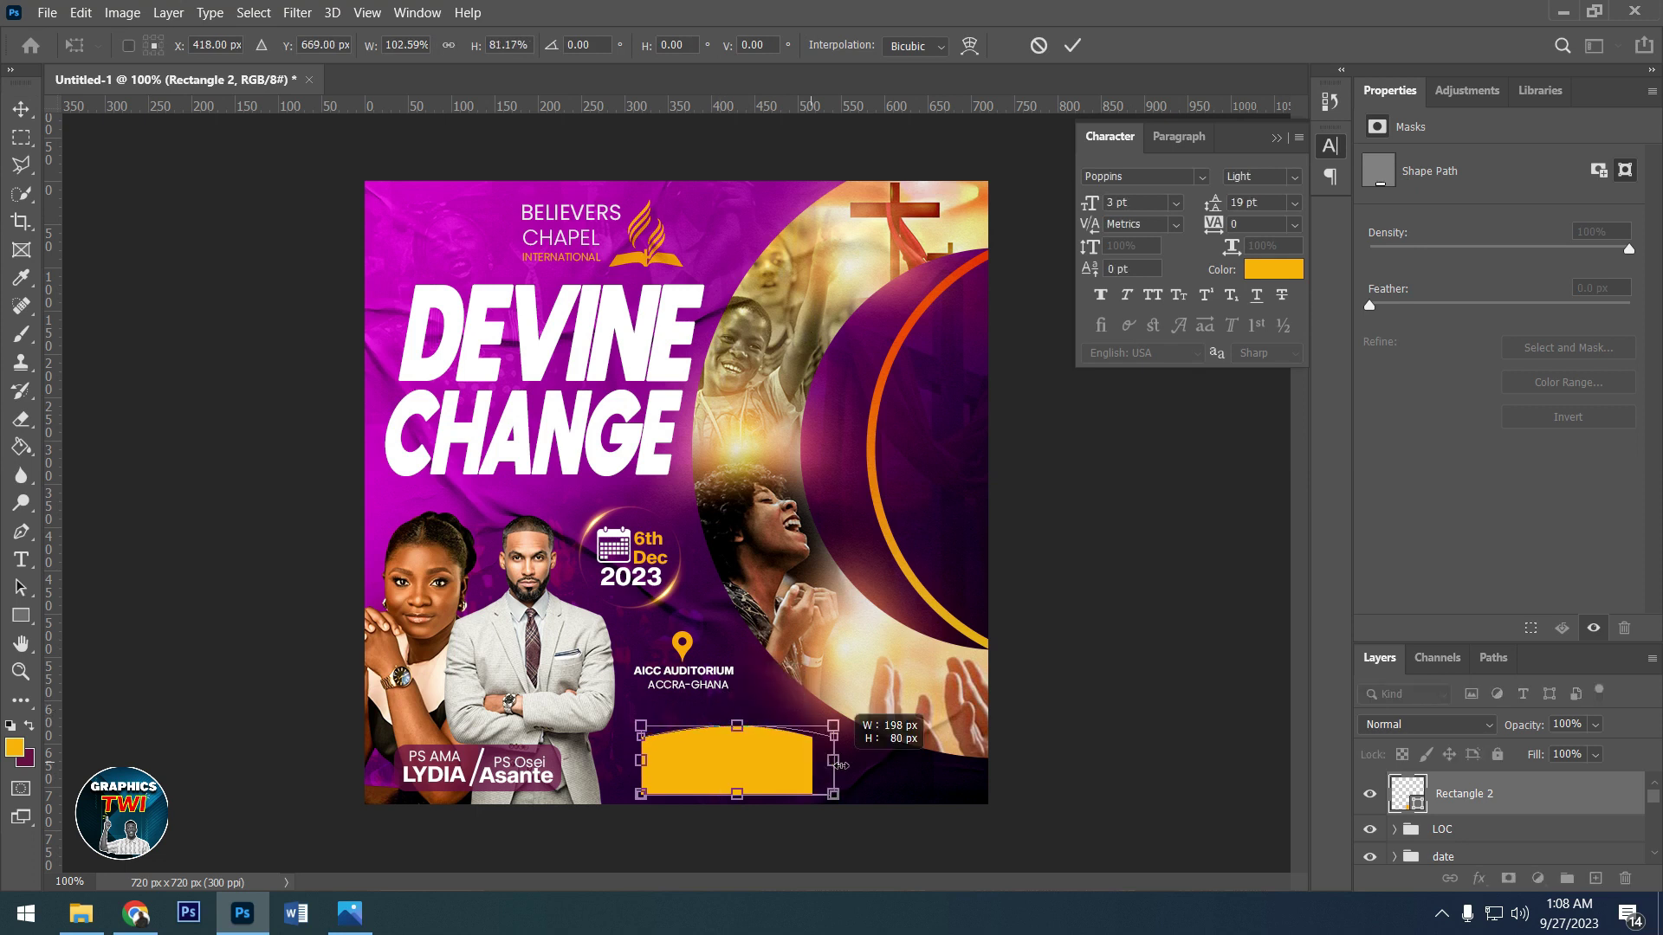
pyautogui.moveTo(652, 761); pyautogui.dragTo(631, 762)
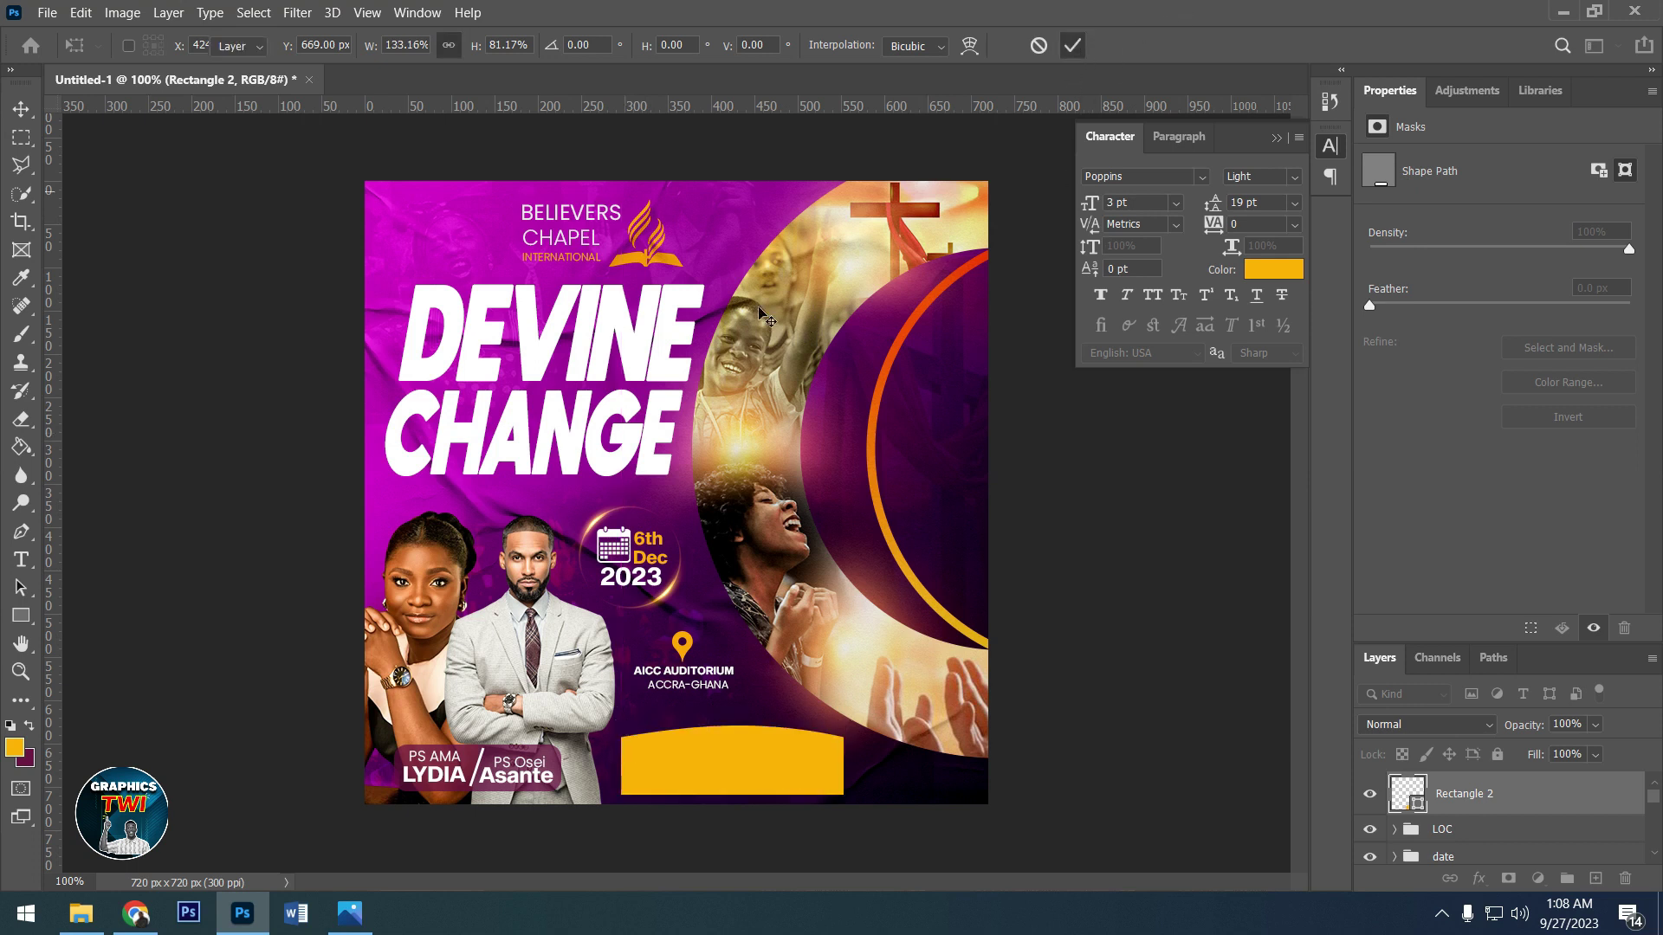
pyautogui.click(1073, 45)
pyautogui.press('Up')
pyautogui.press('Up')
pyautogui.press('Up')
pyautogui.press('Up')
pyautogui.press('Up')
pyautogui.press('Up')
pyautogui.press('Up')
pyautogui.press('Up')
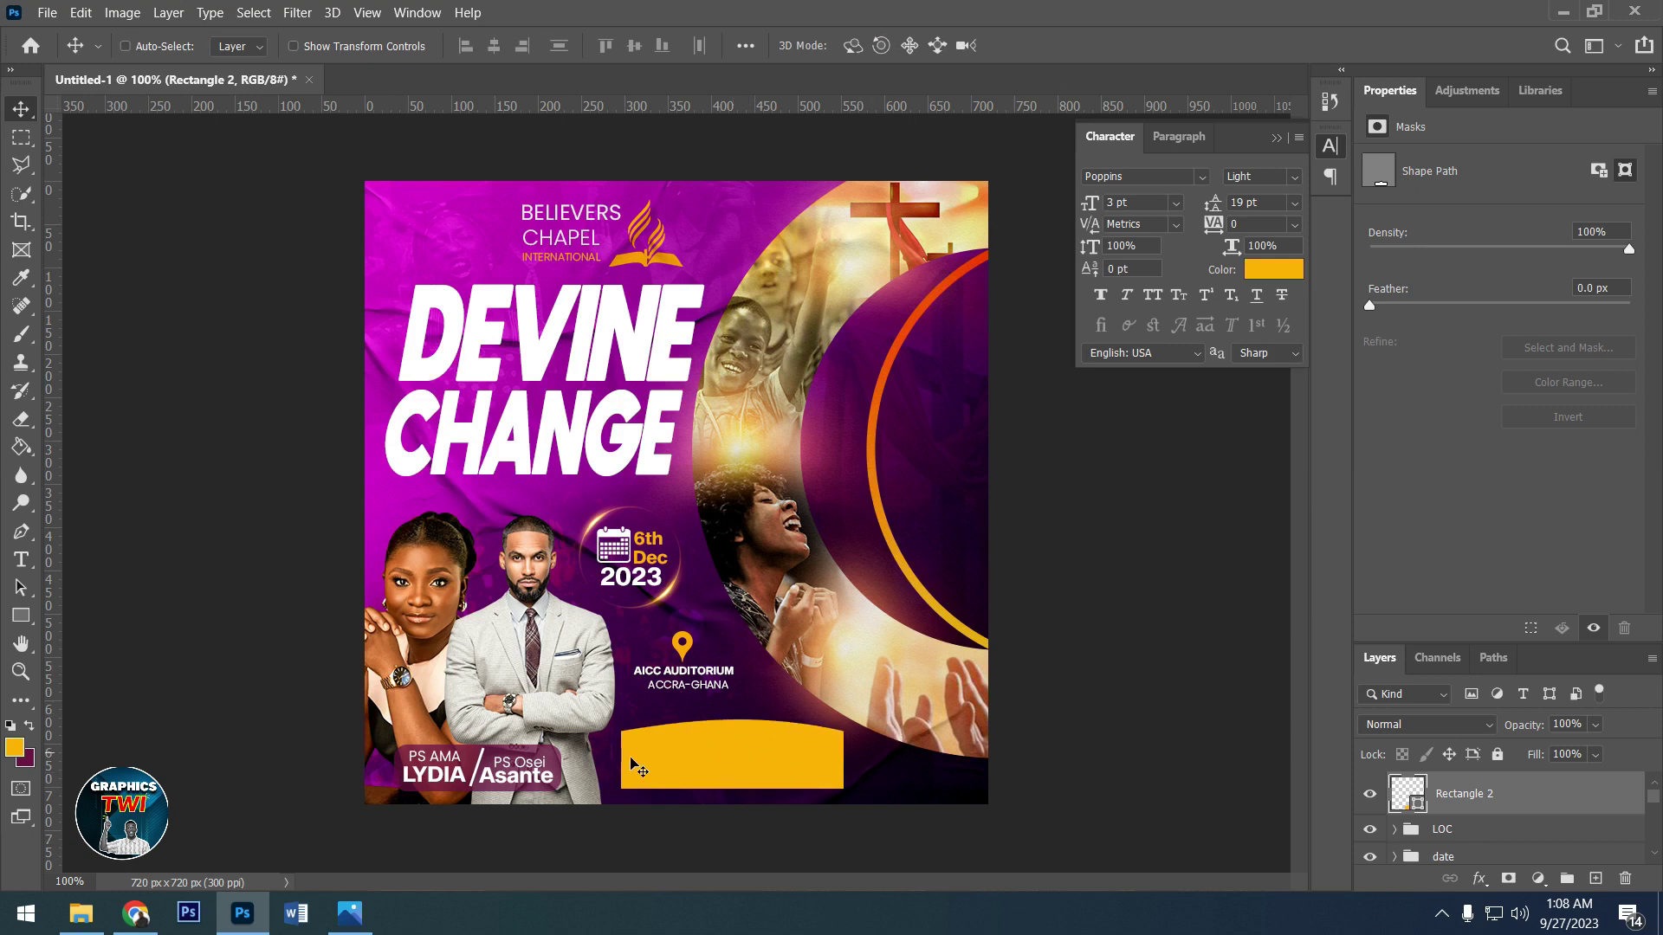
pyautogui.press('Down')
pyautogui.press('Down')
pyautogui.press('Down')
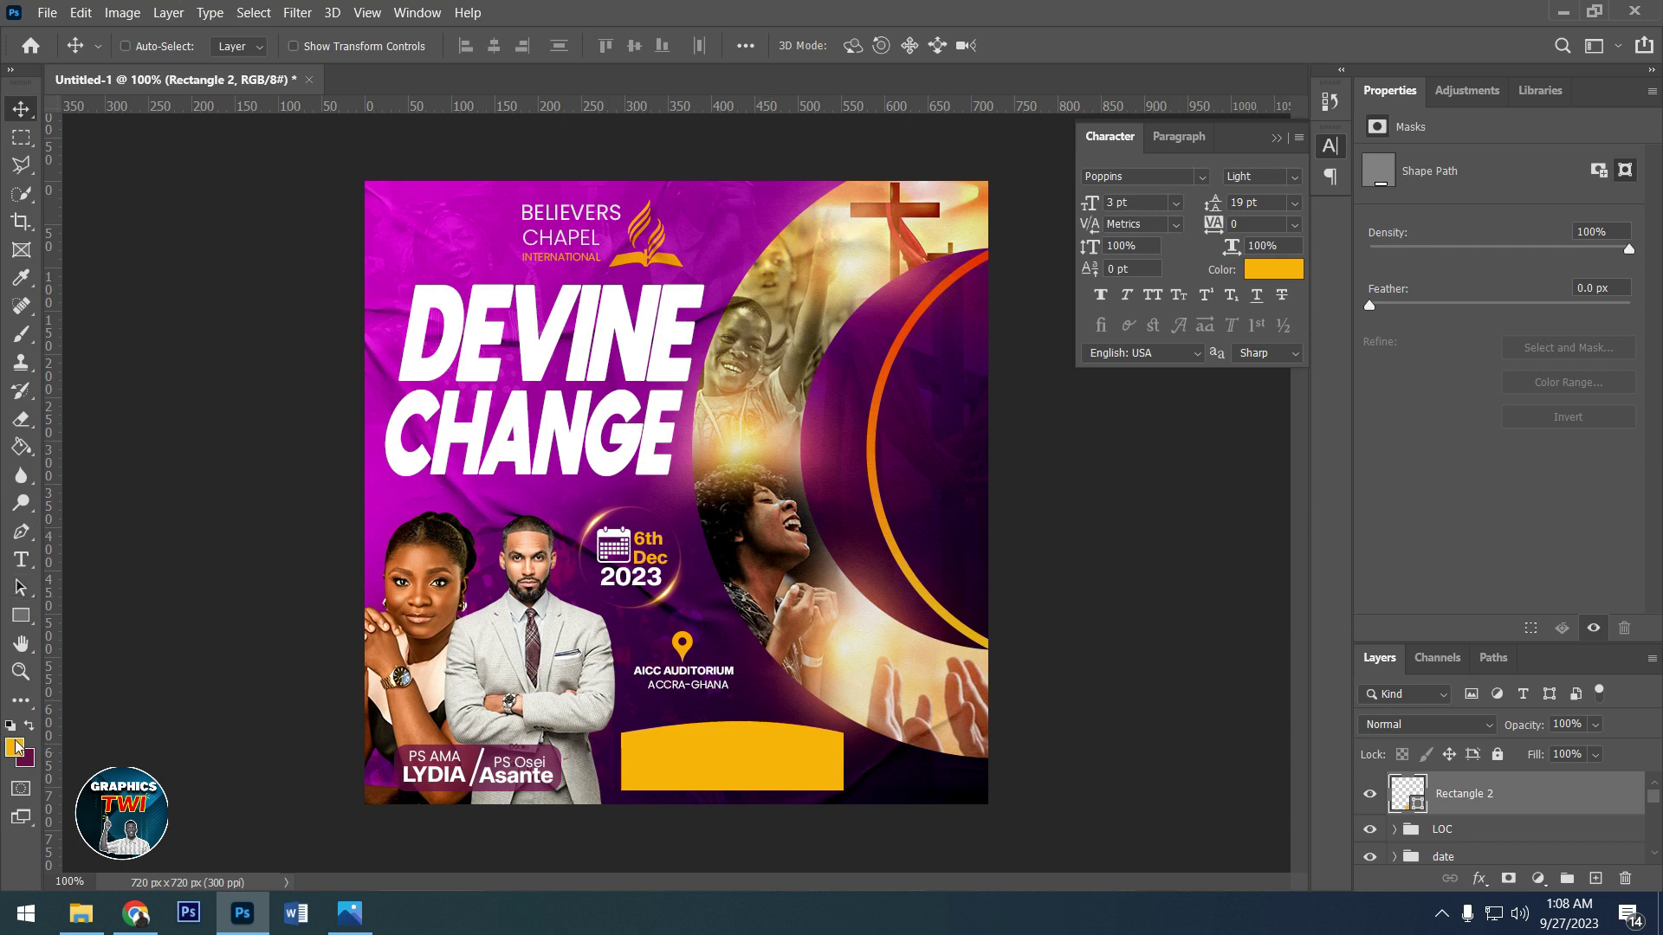
# - Set the foreground colour to white
pyautogui.click(15, 748)
pyautogui.moveTo(985, 567); pyautogui.dragTo(933, 436)
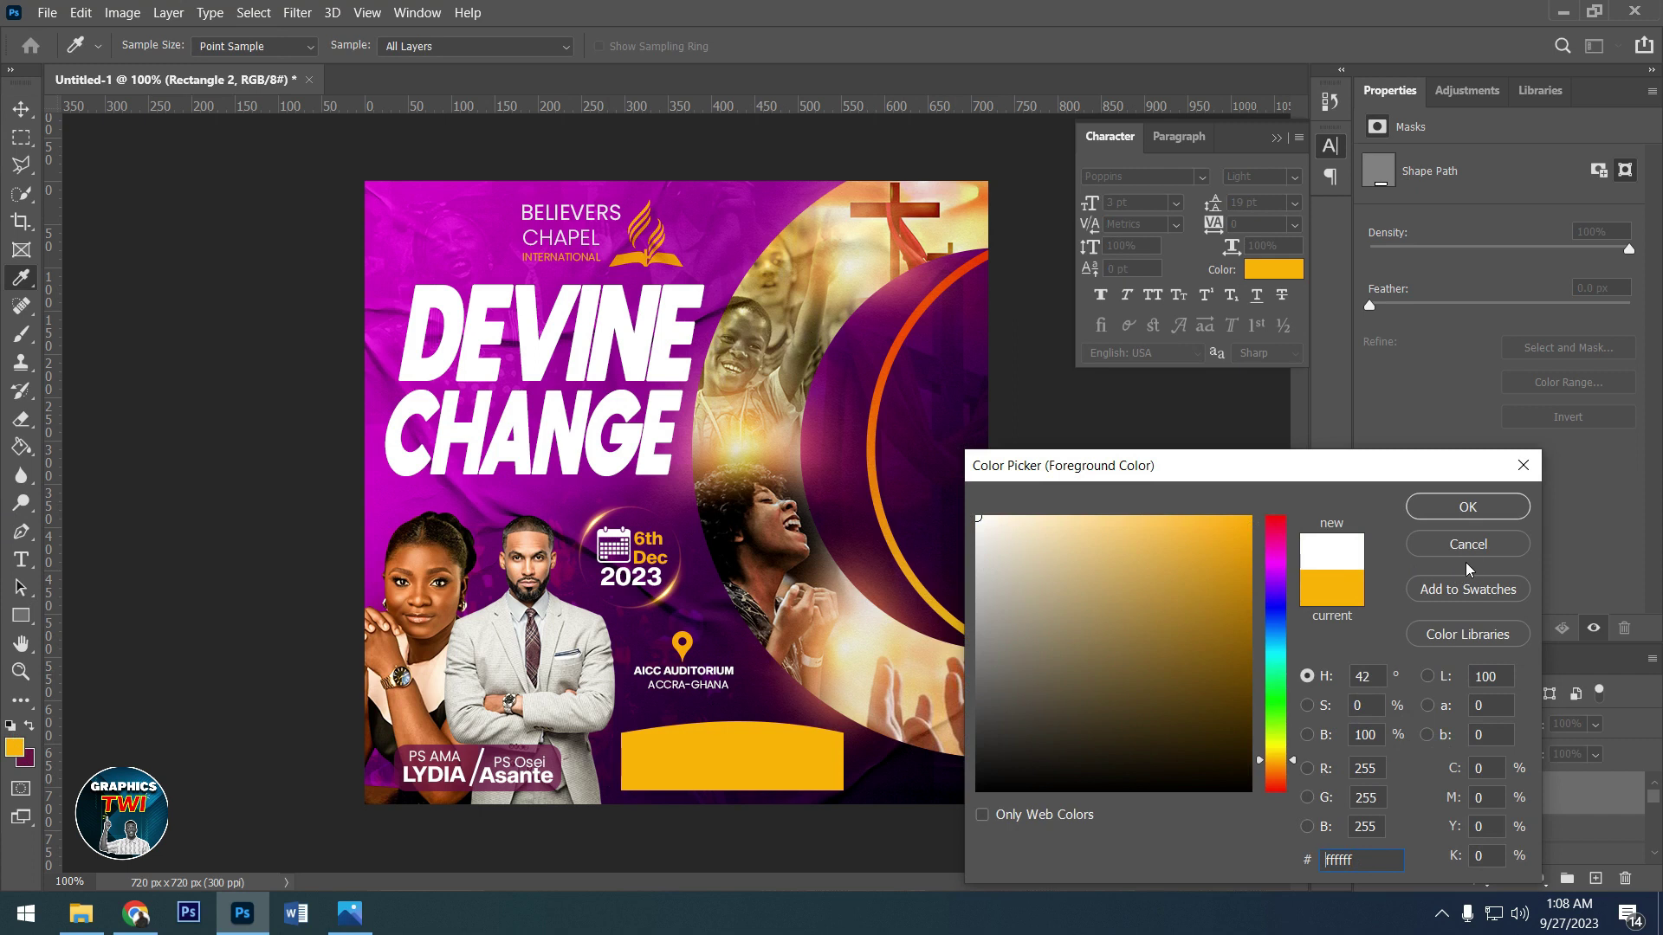
pyautogui.click(1468, 506)
# - Add '6PM' text in Sequel Sans Bold Head
pyautogui.click(22, 560)
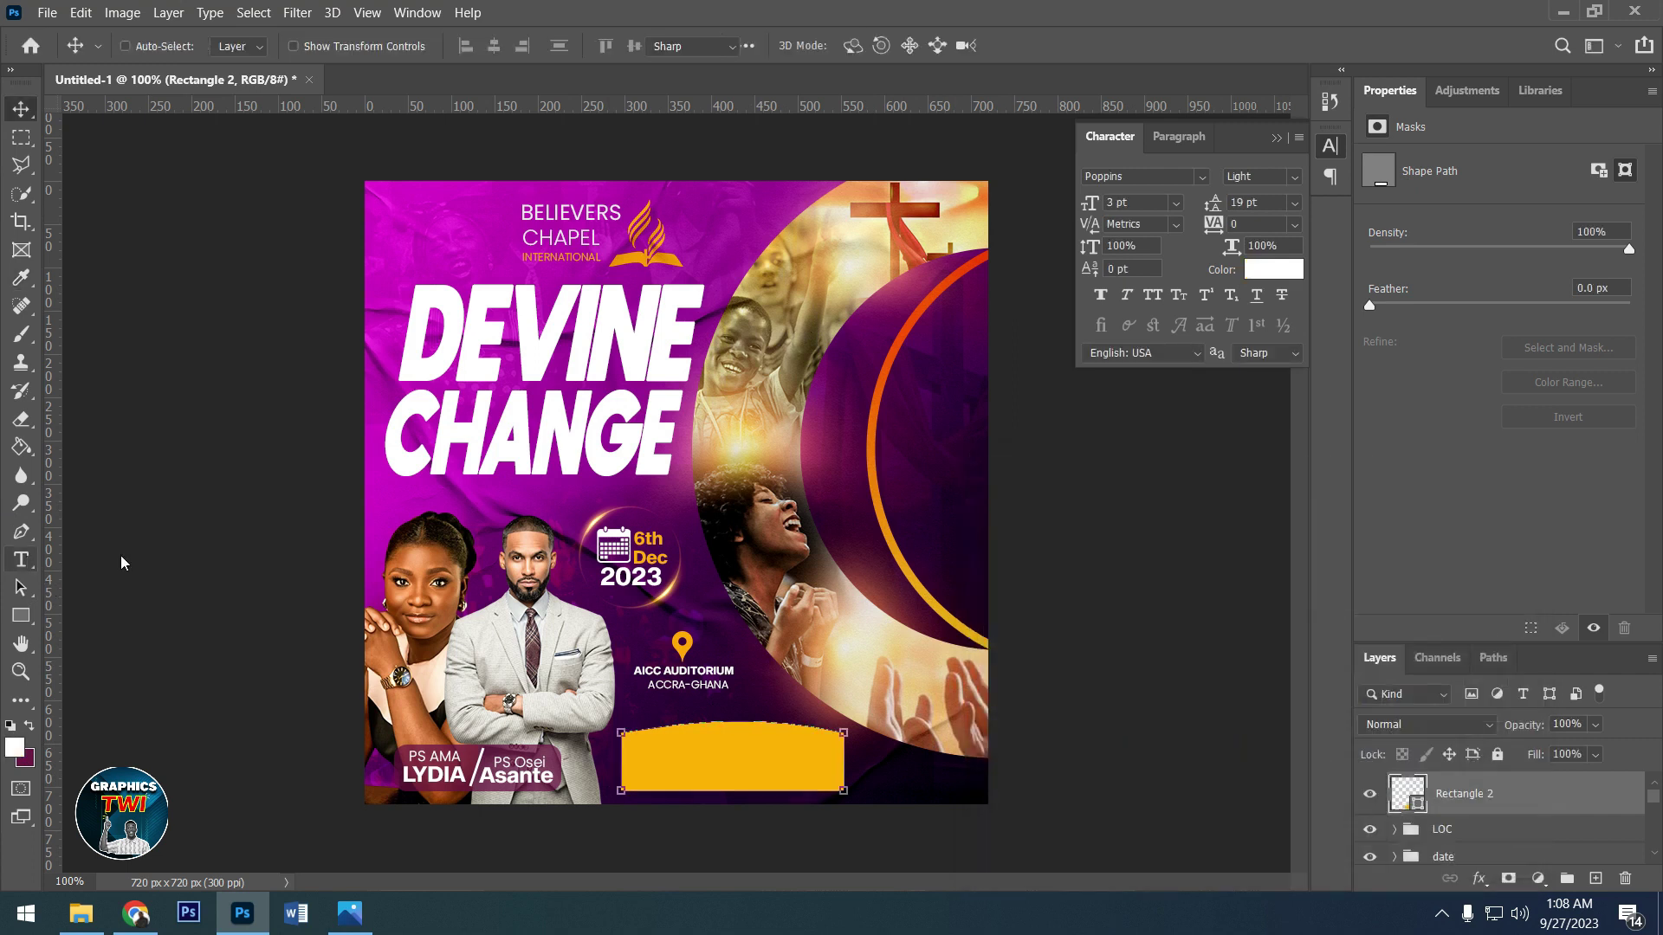
pyautogui.click(581, 698)
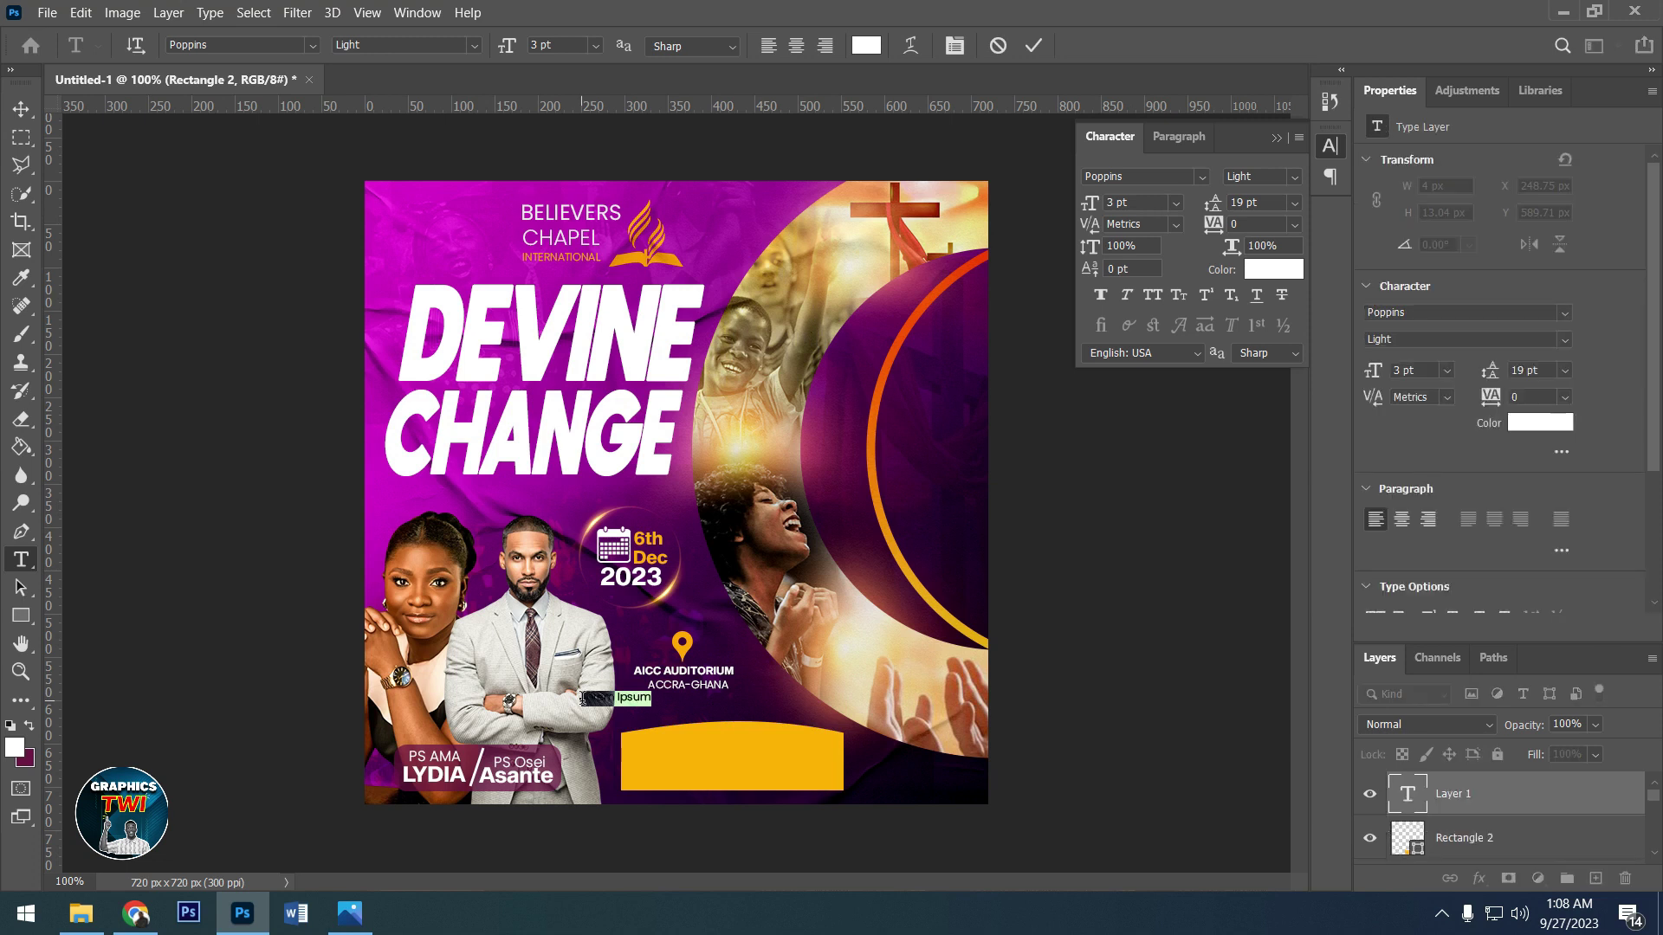
pyautogui.press('BackSpace')
pyautogui.hotkey('ctrl', 'v')
pyautogui.click(1144, 176)
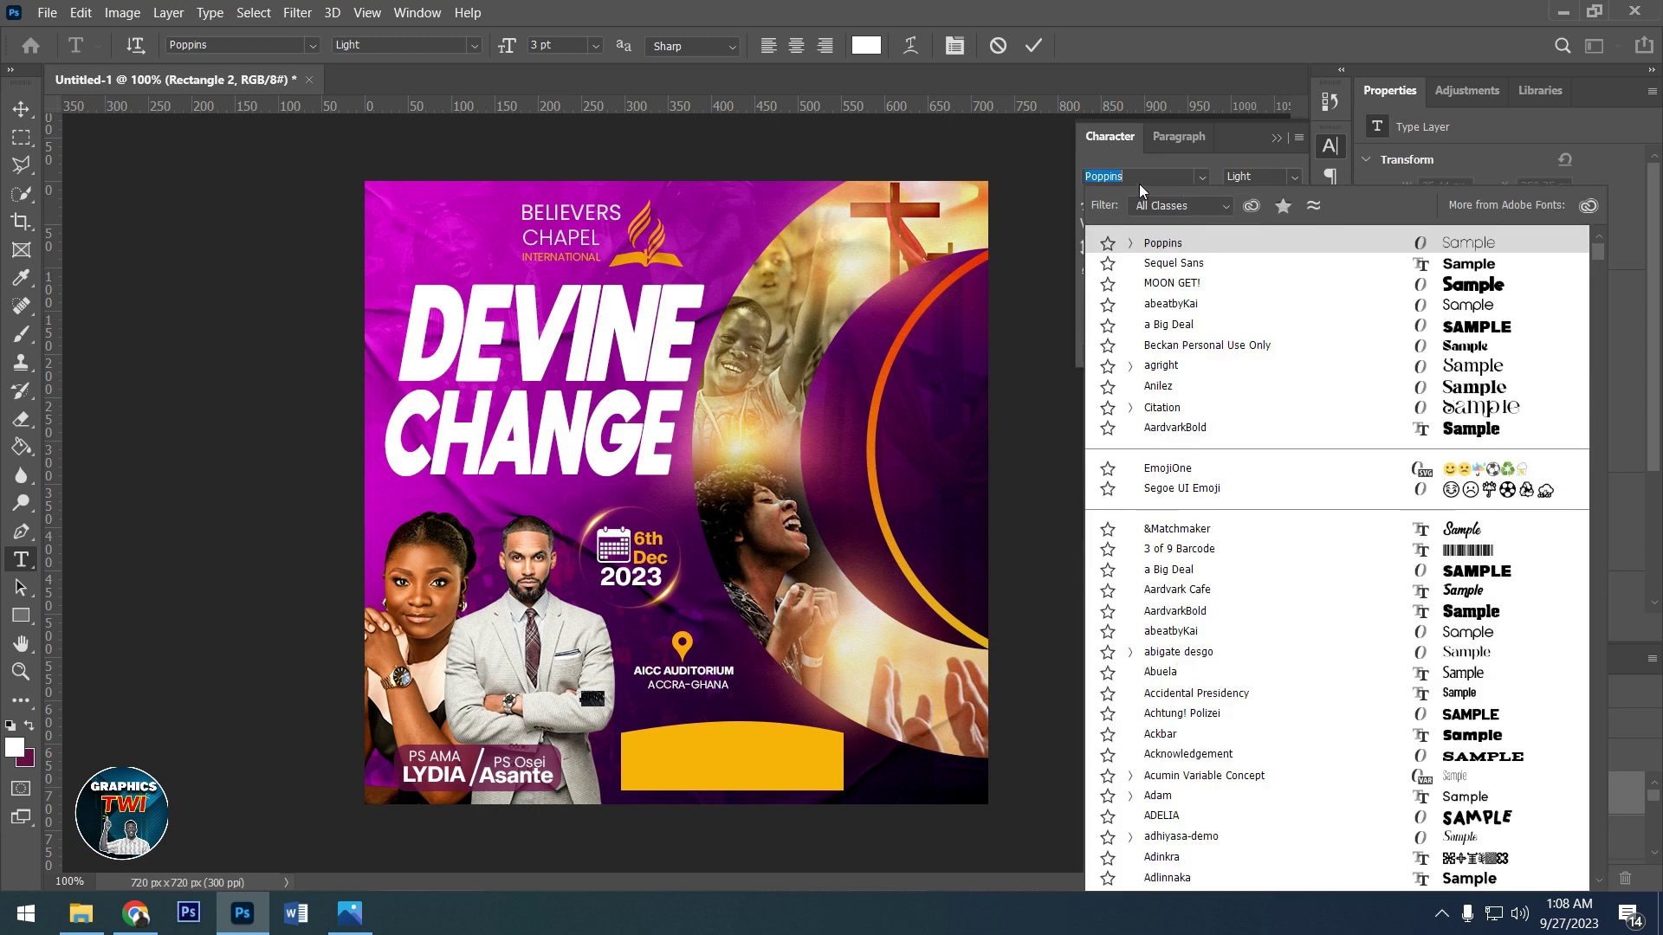
pyautogui.write('Sequel Sans')
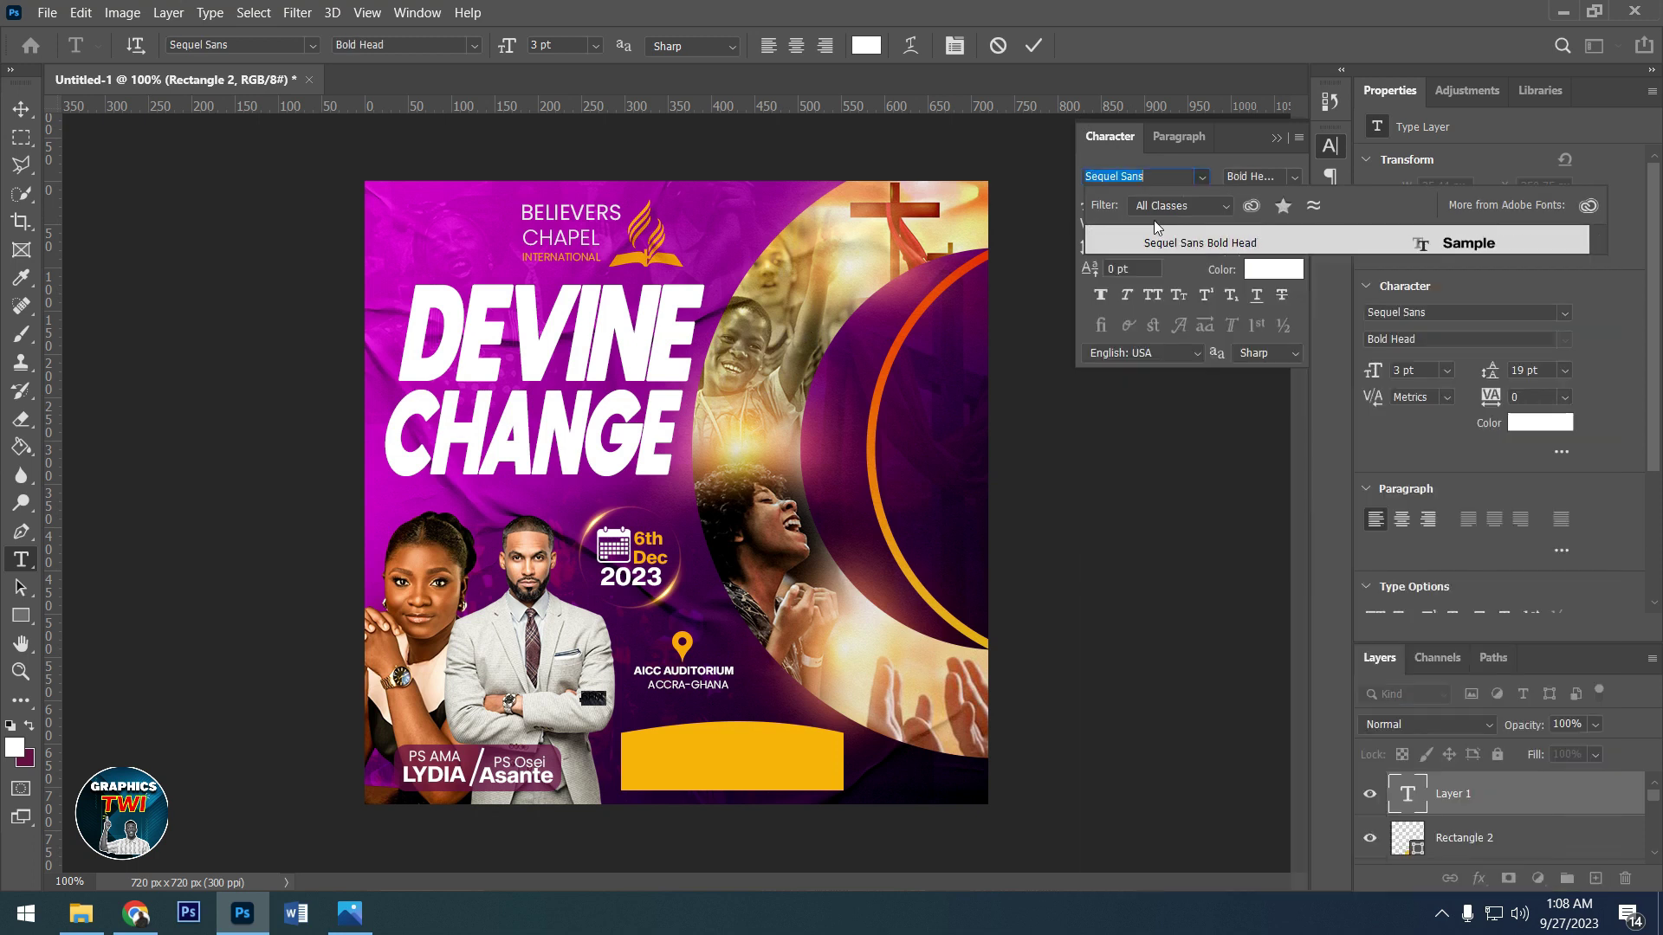
pyautogui.click(1163, 243)
pyautogui.click(1032, 45)
# - Centre 6PM just below ACCRA-GHANA
pyautogui.click(20, 108)
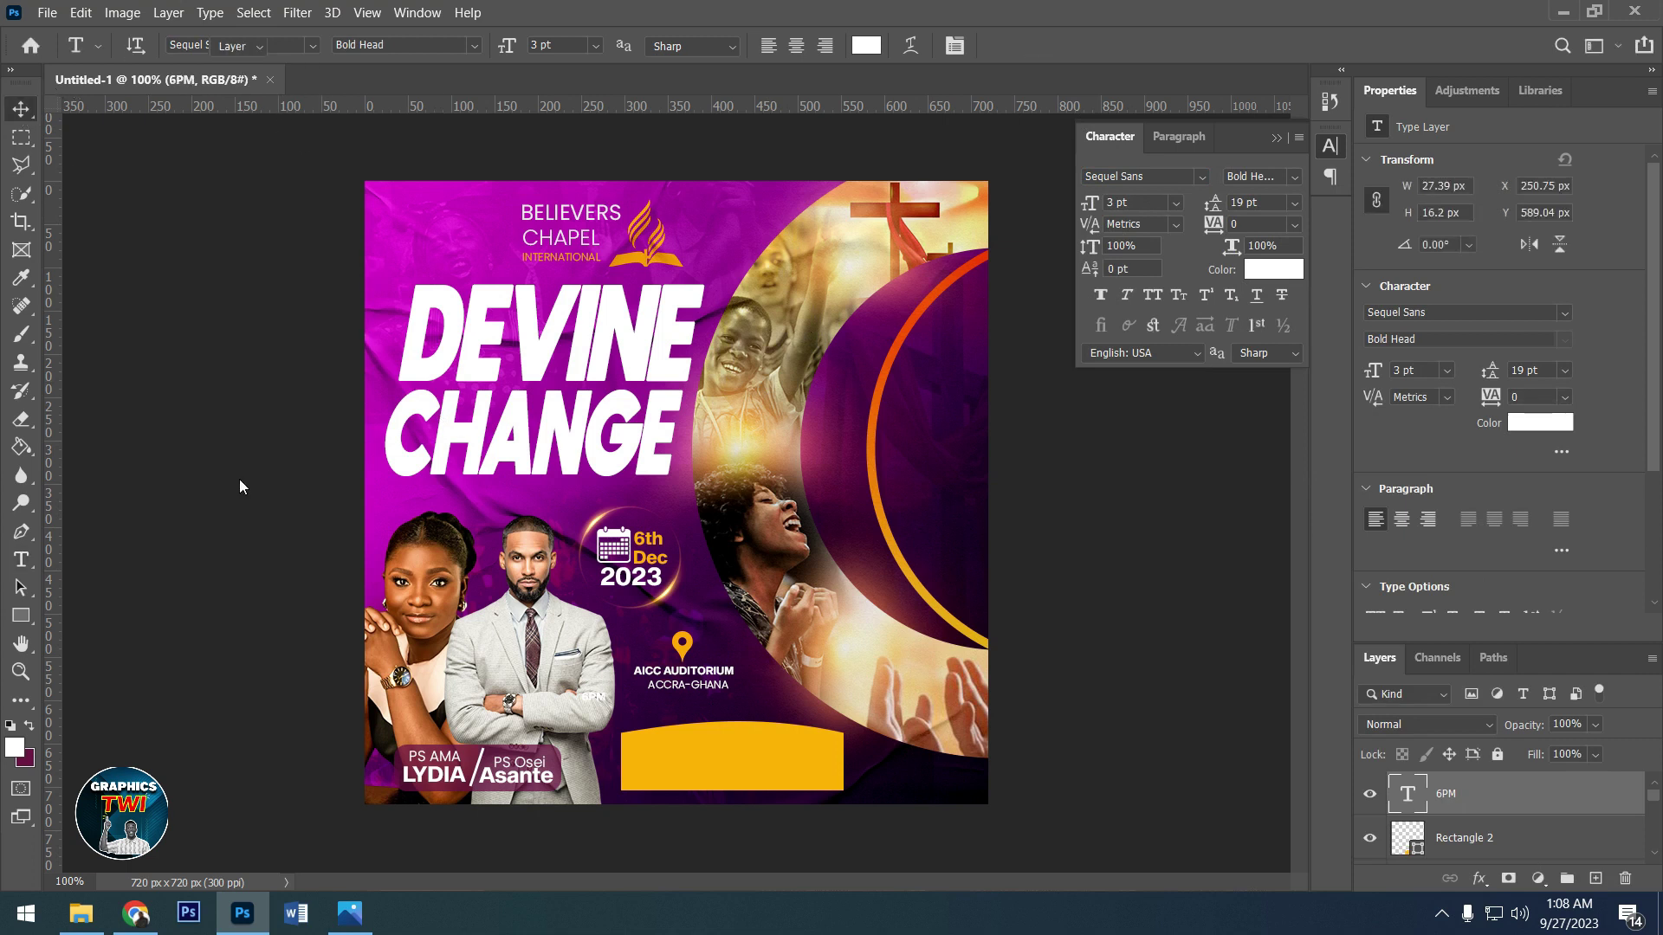
pyautogui.moveTo(617, 714); pyautogui.dragTo(705, 721)
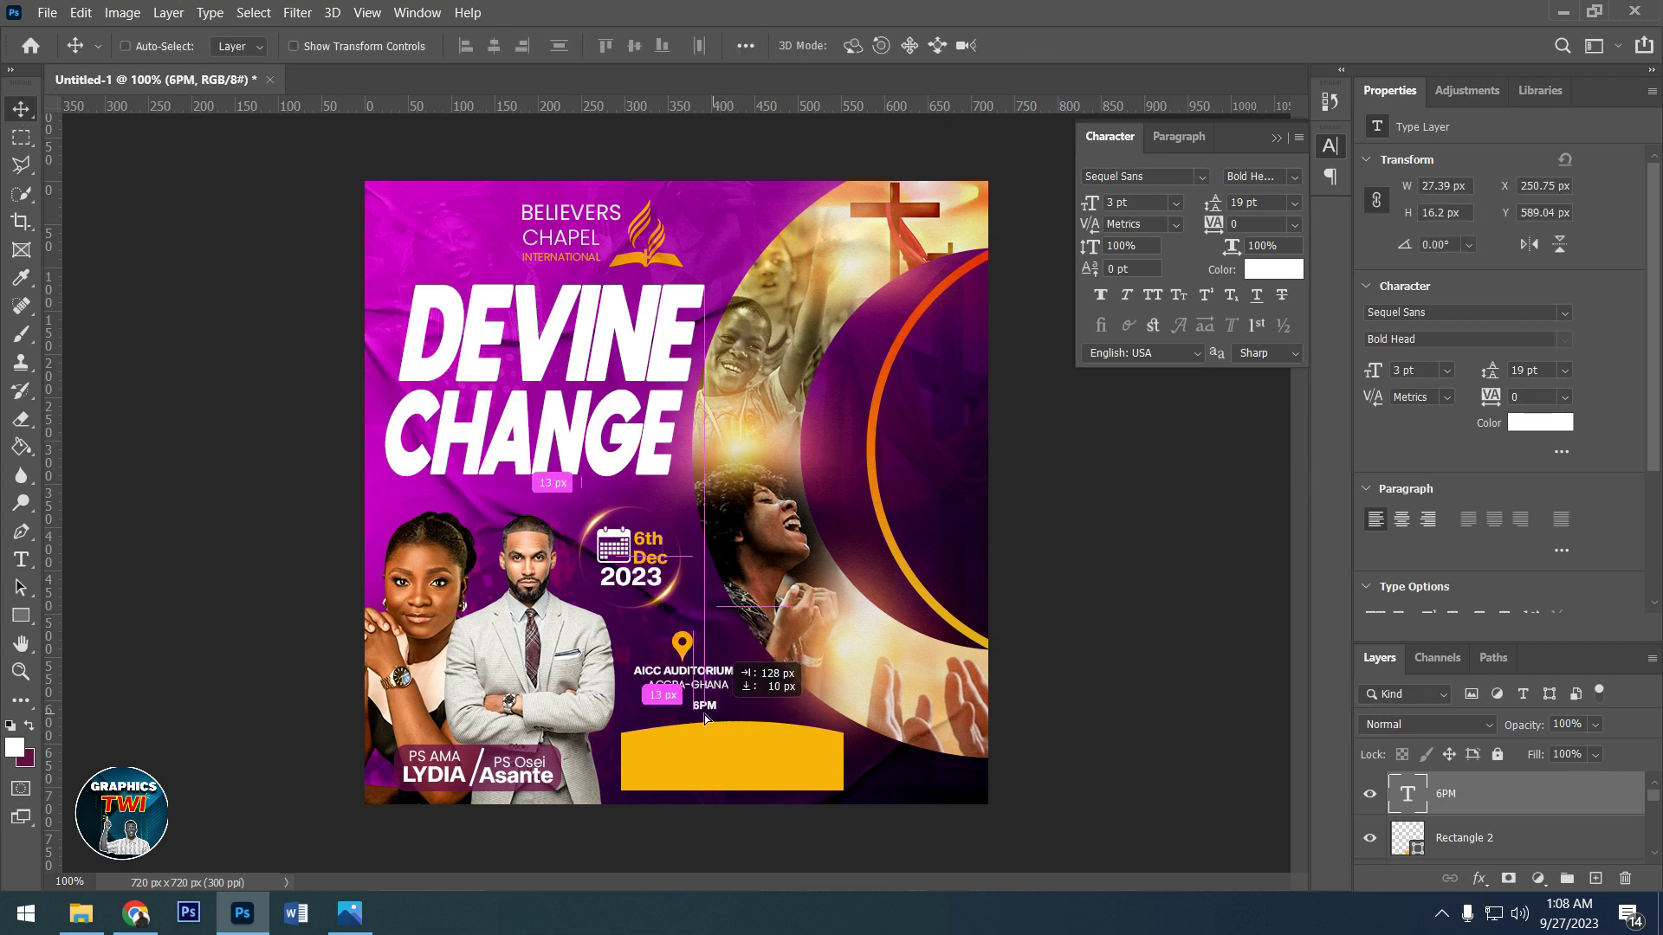
pyautogui.moveTo(704, 721); pyautogui.dragTo(715, 715)
pyautogui.press('Down')
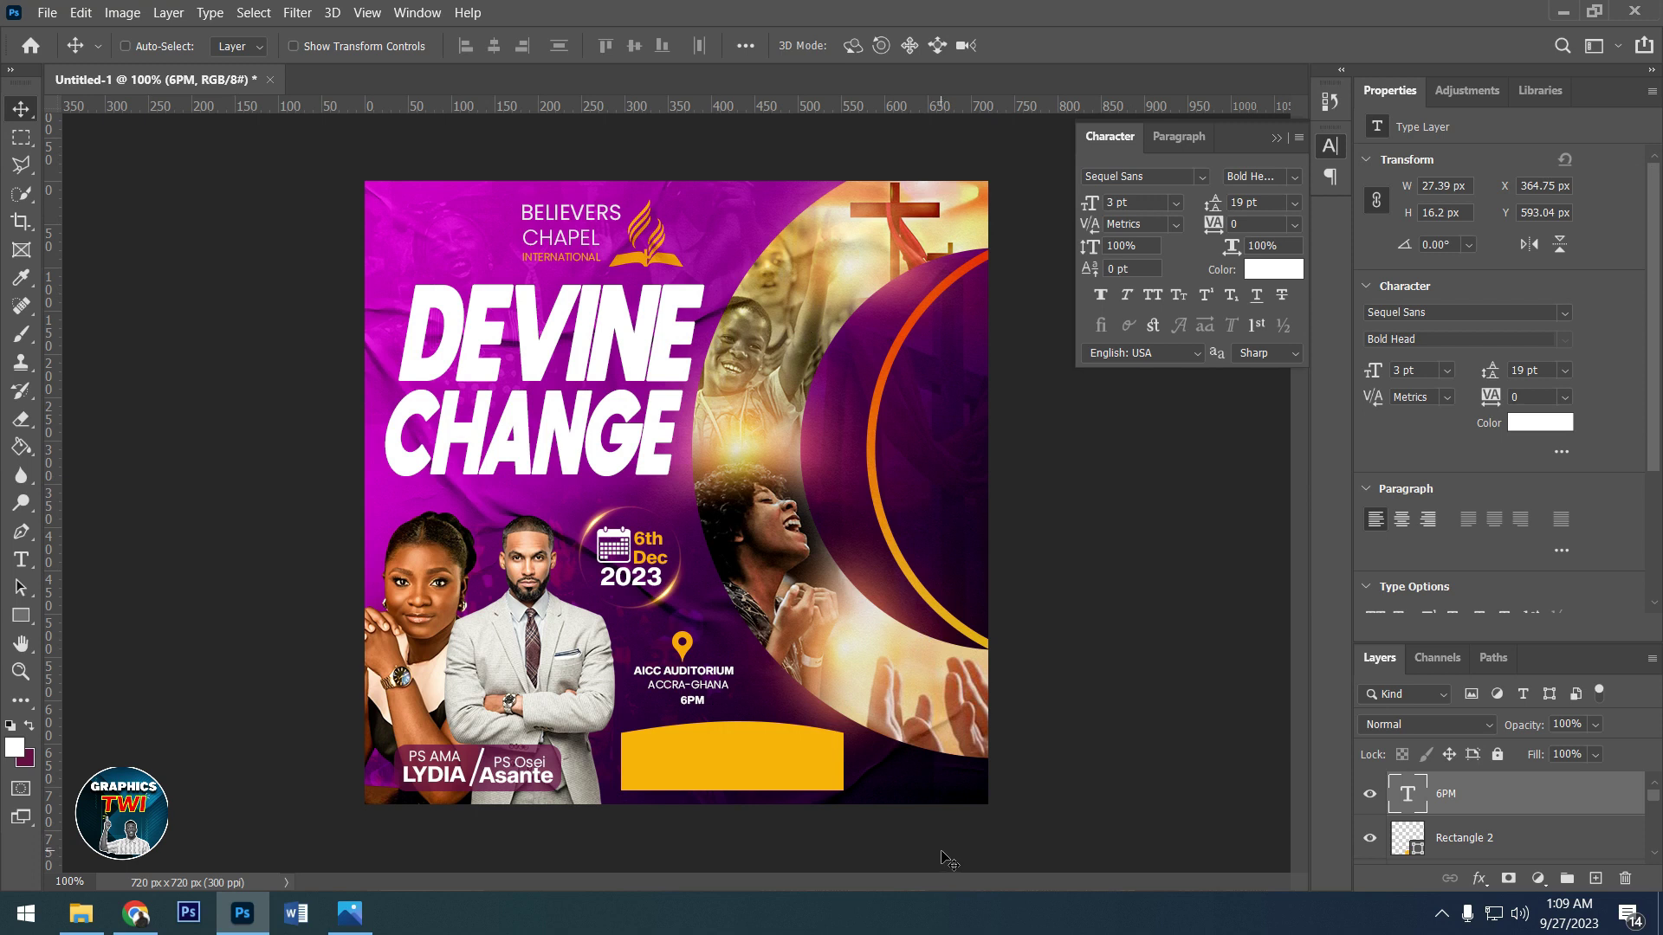
# - Add 'THEME:' text and move it onto the orange banner
pyautogui.click(21, 559)
pyautogui.click(469, 519)
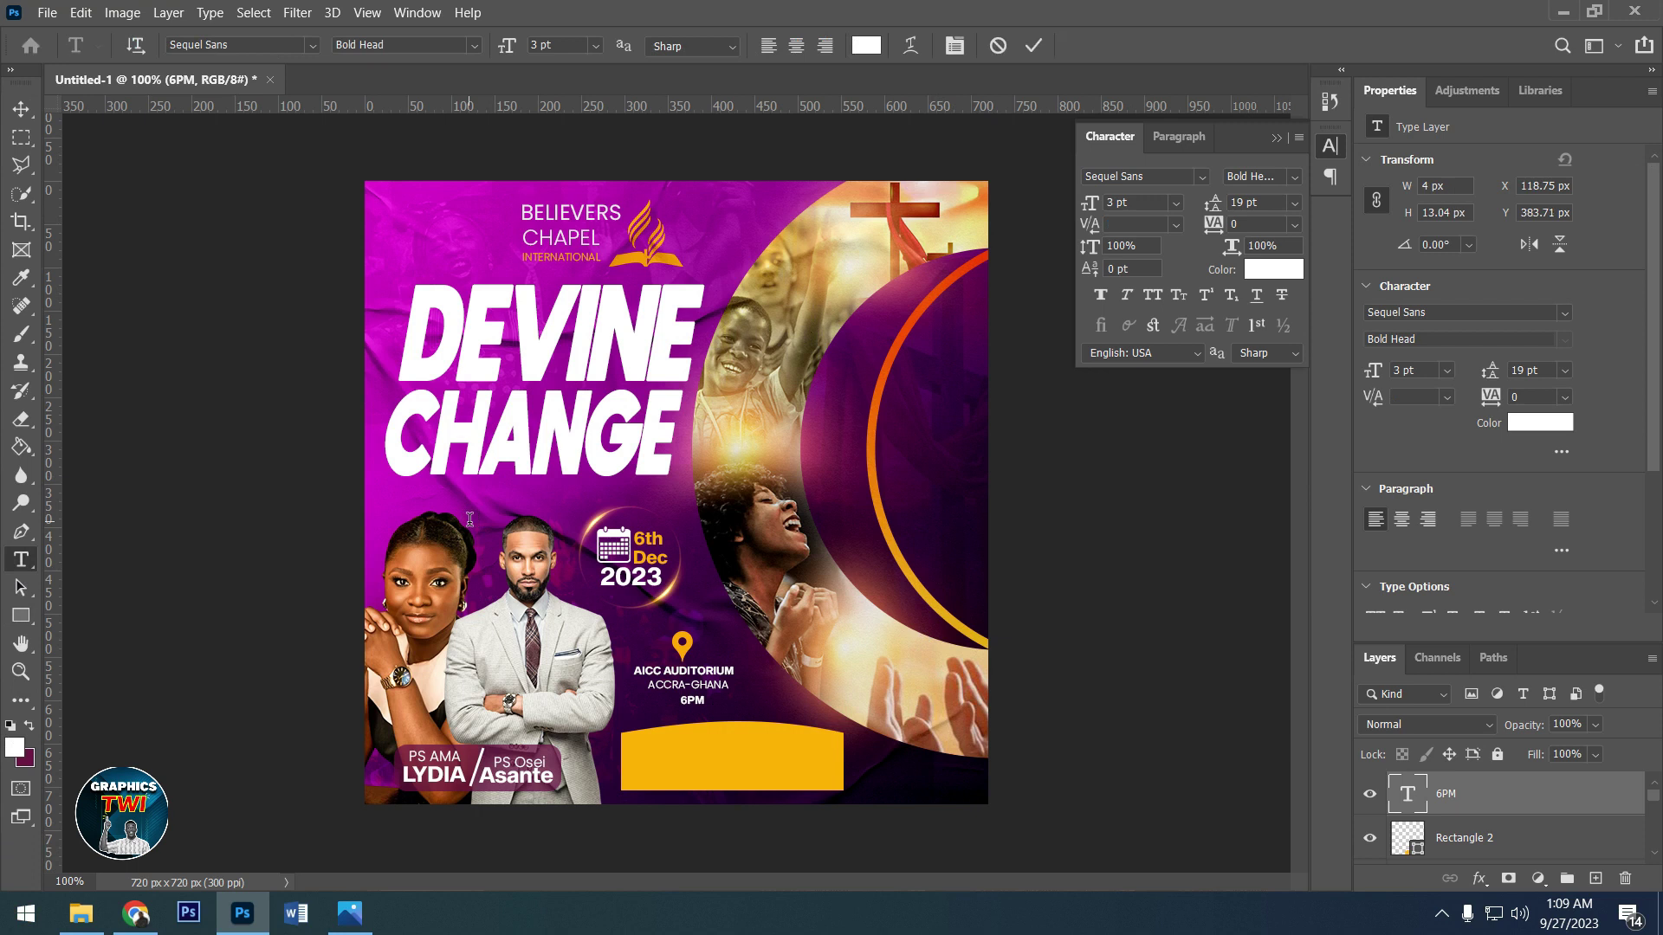
pyautogui.write('THEME:')
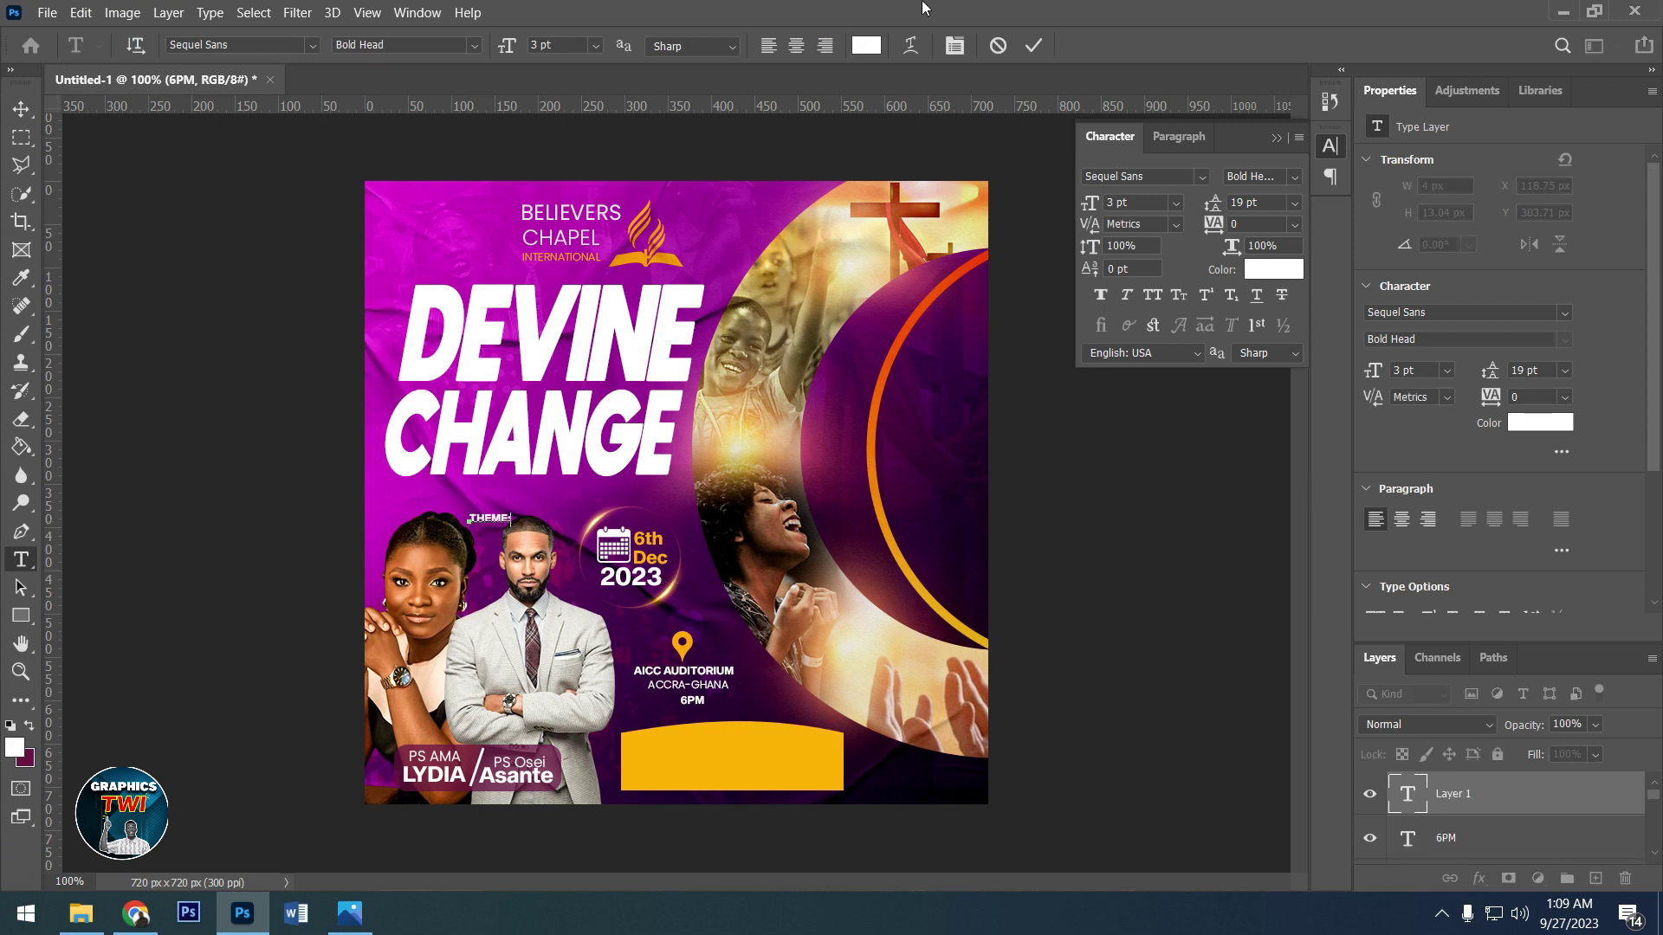
pyautogui.click(1034, 45)
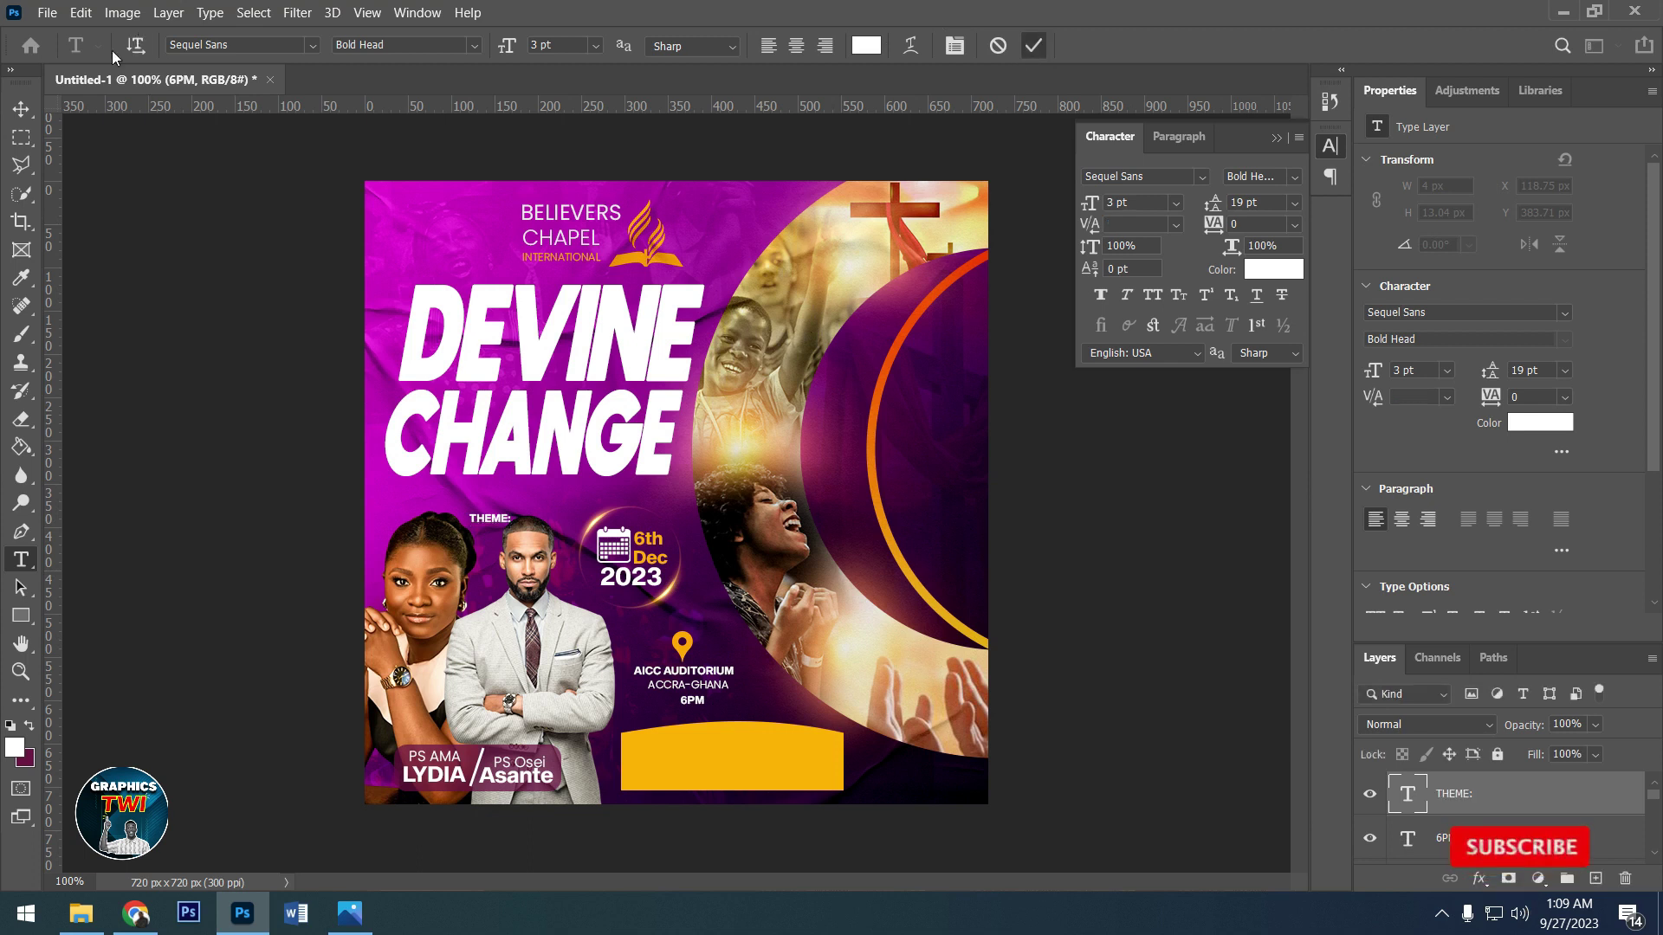
pyautogui.press('v')
pyautogui.moveTo(641, 576); pyautogui.dragTo(839, 812)
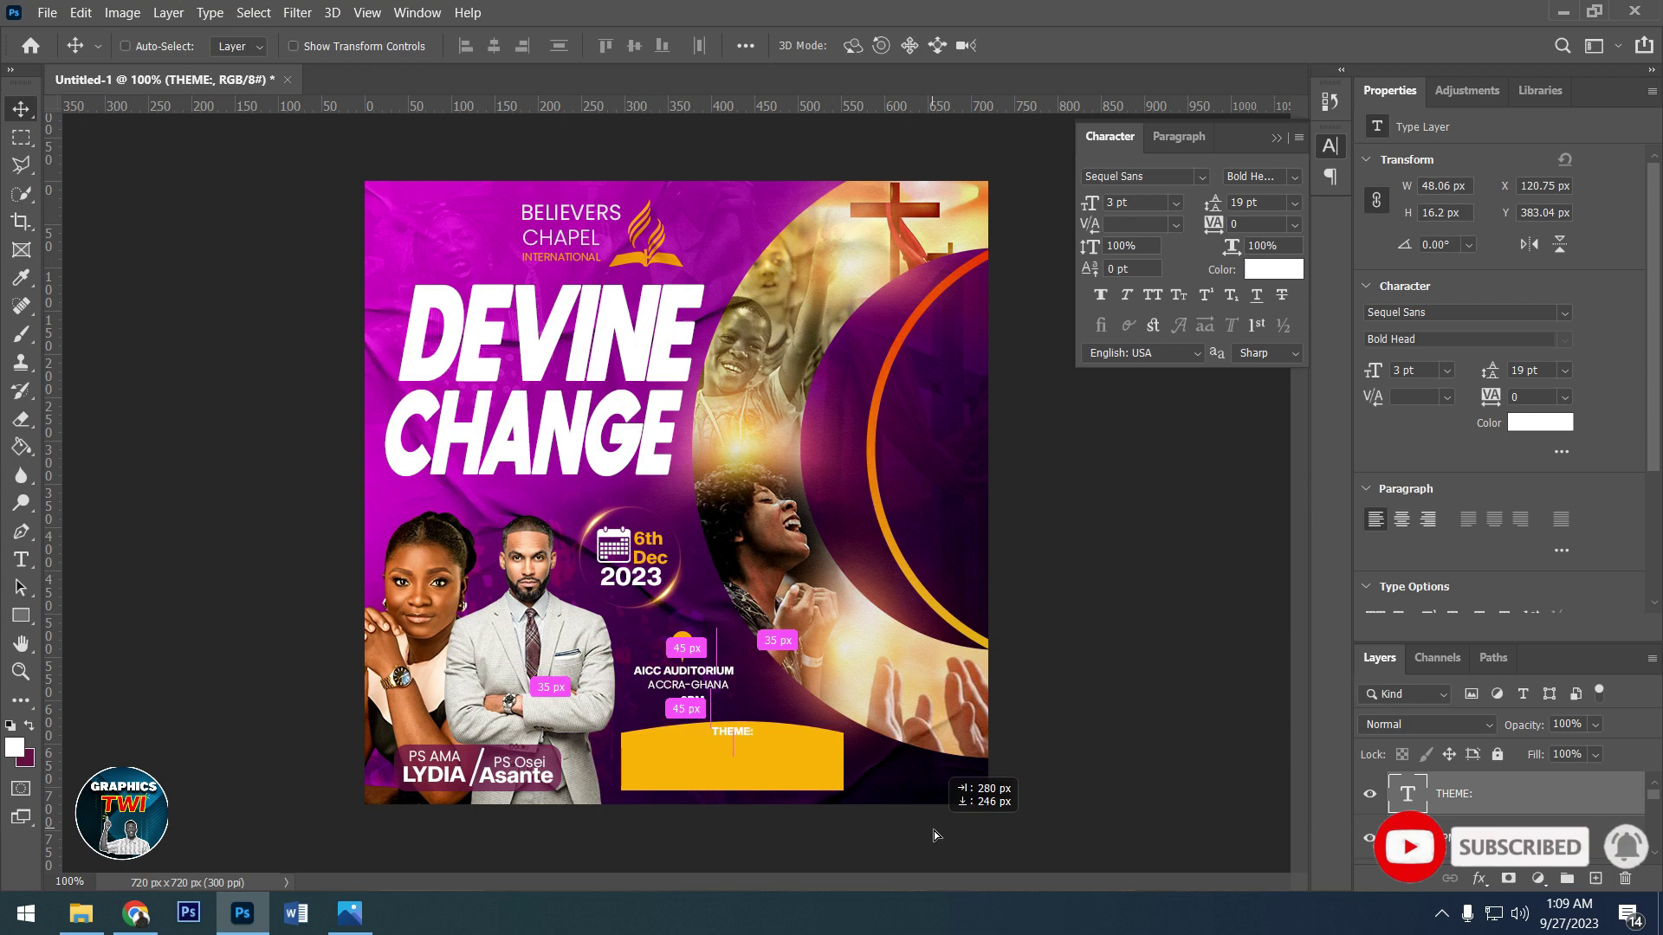
pyautogui.moveTo(838, 812); pyautogui.dragTo(915, 838)
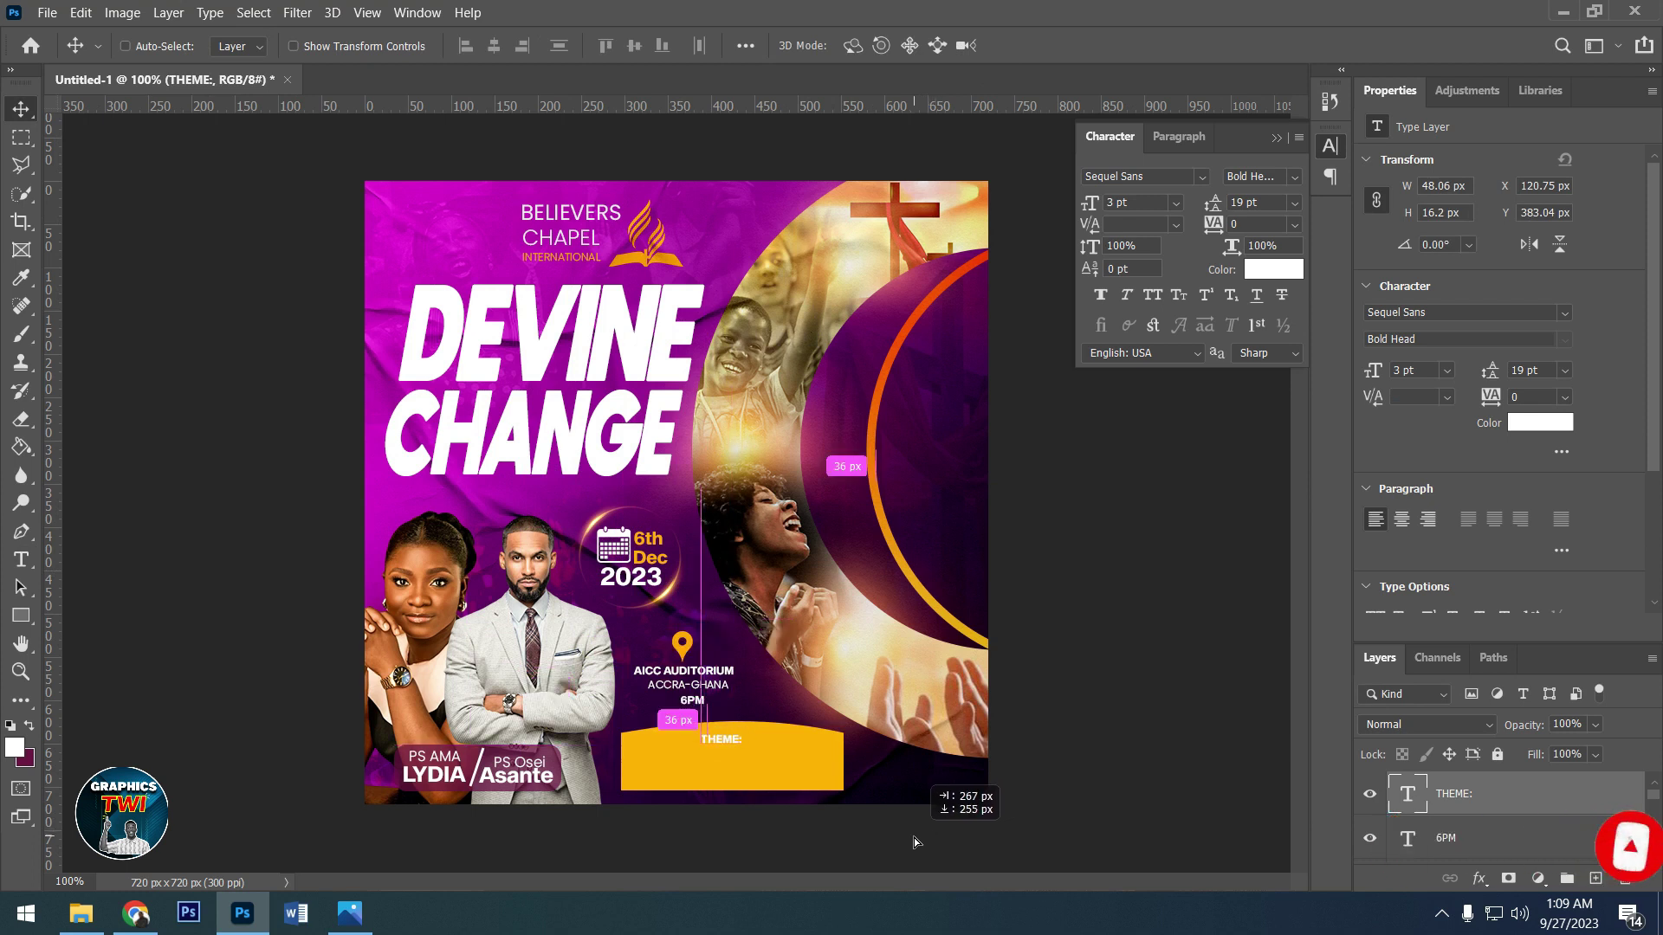
# - Colour the THEME: text near-black #1e1d1d and fine-tune its position
pyautogui.doubleClick(1409, 794)
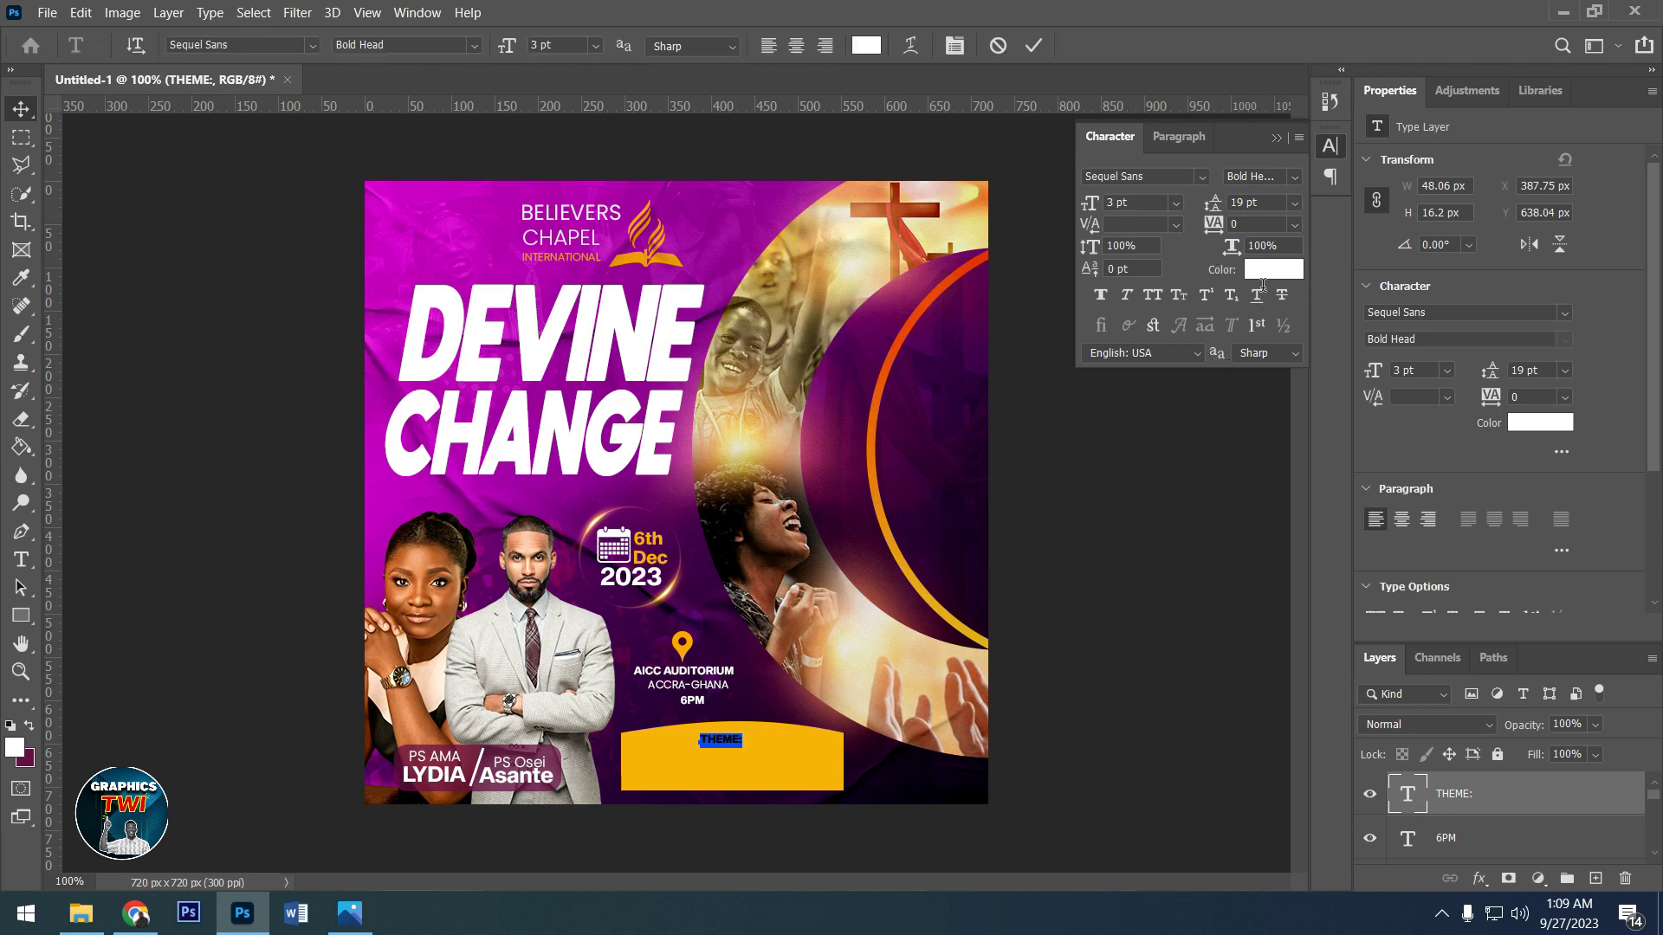
pyautogui.click(1253, 279)
pyautogui.click(985, 760)
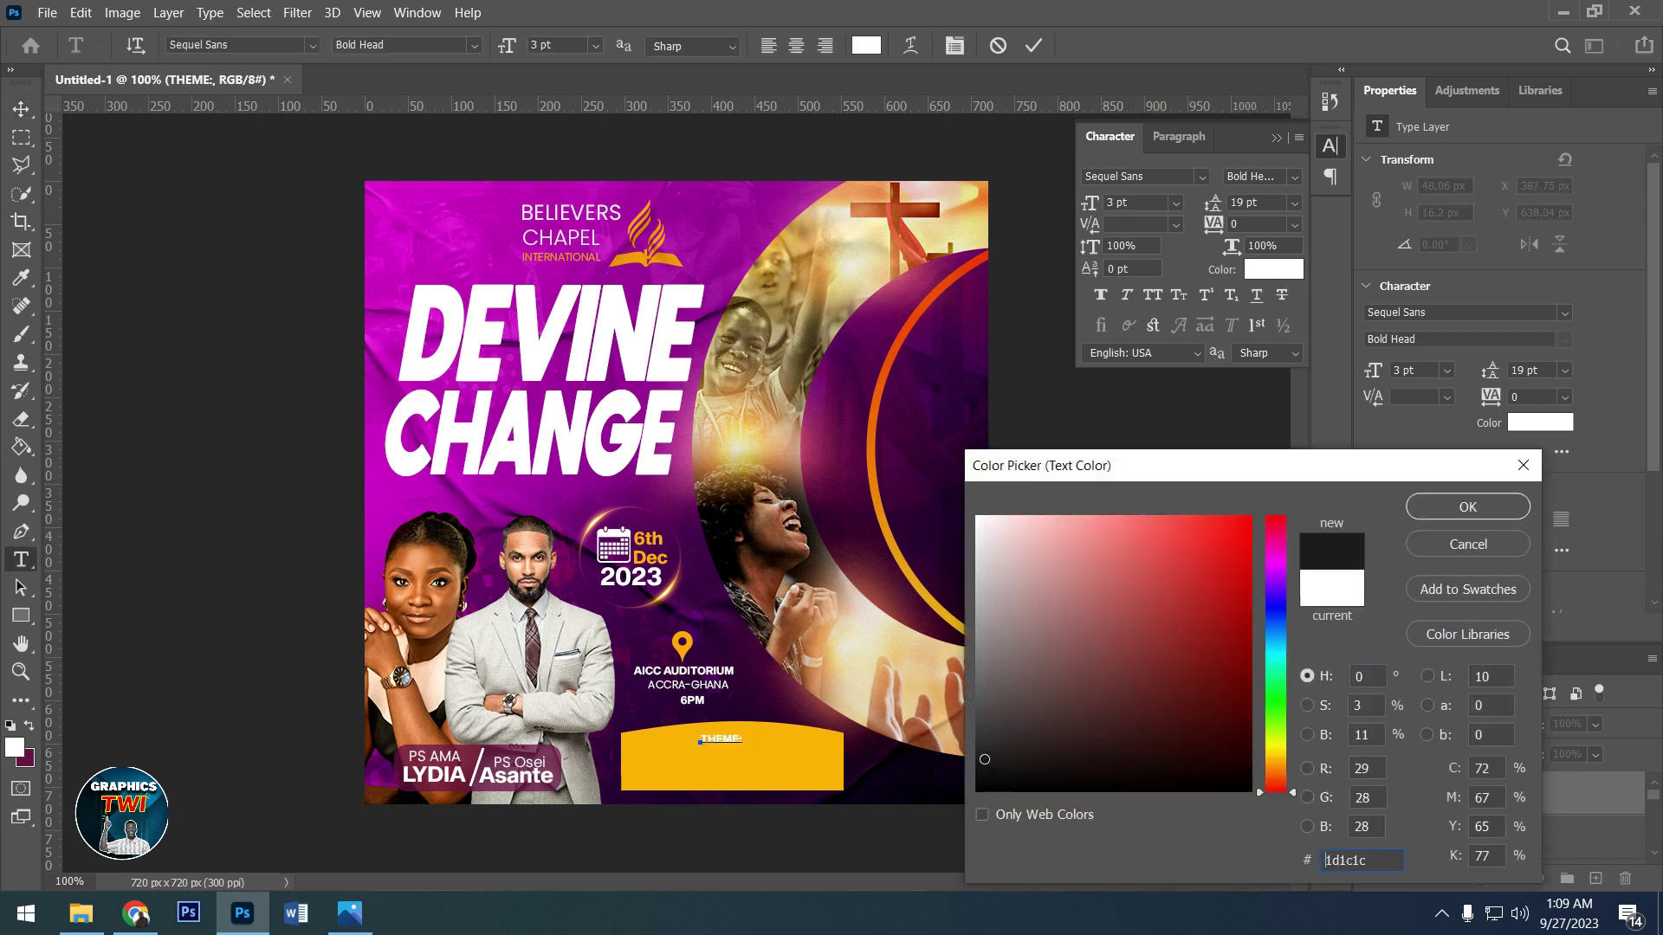
pyautogui.click(1442, 503)
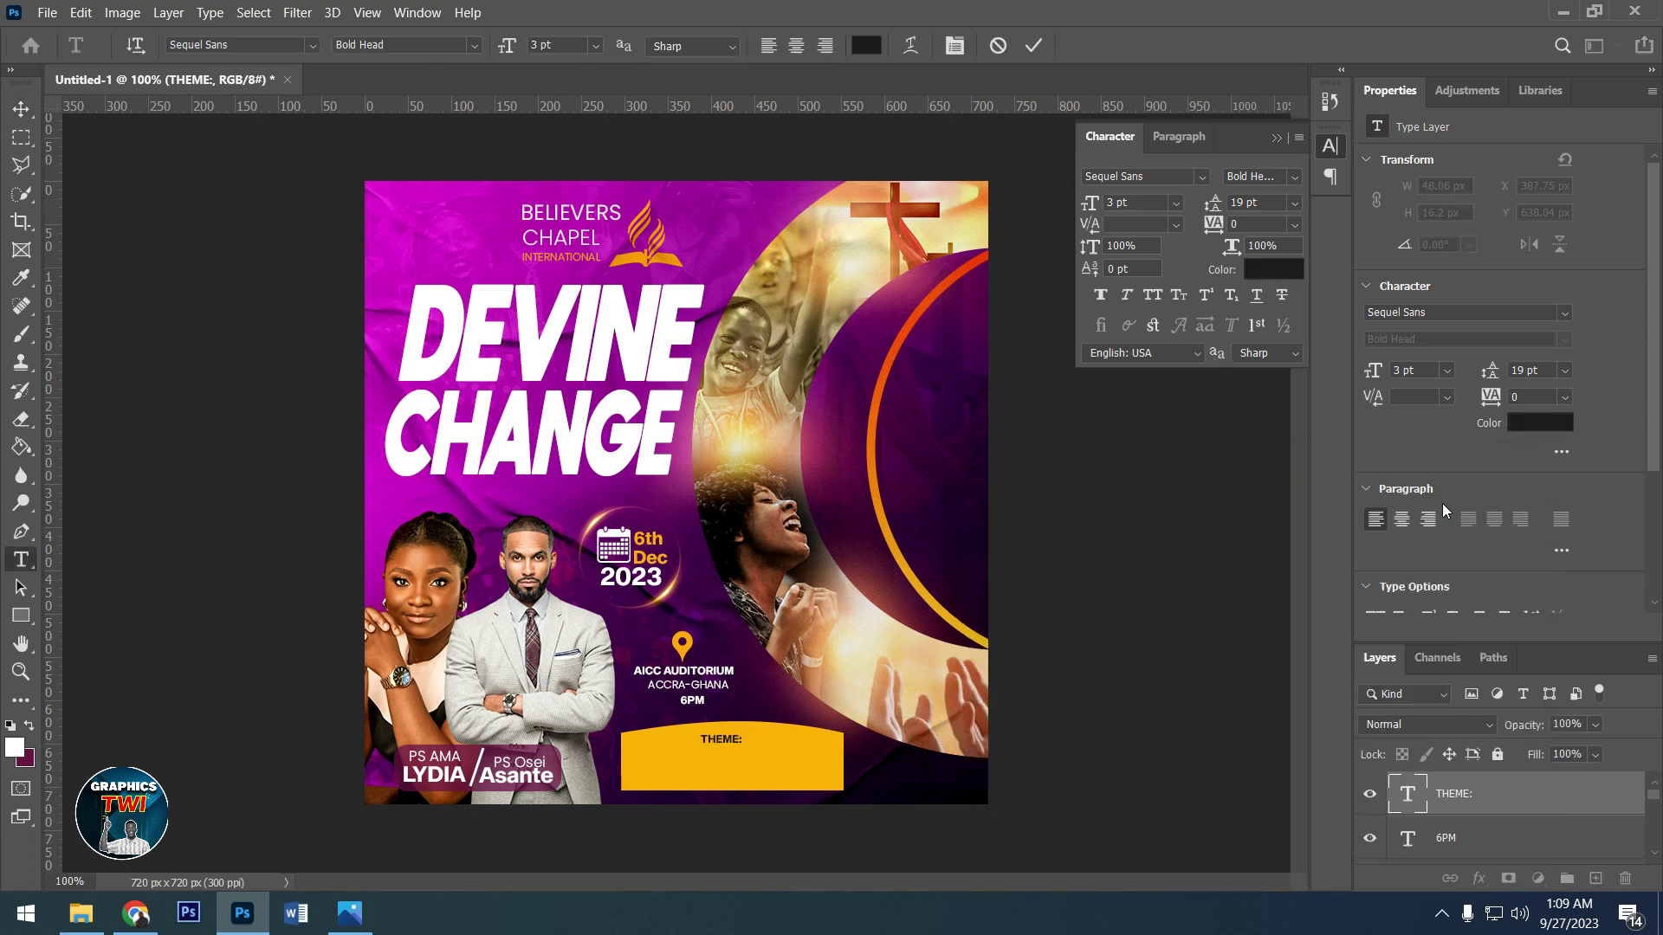
pyautogui.click(725, 738)
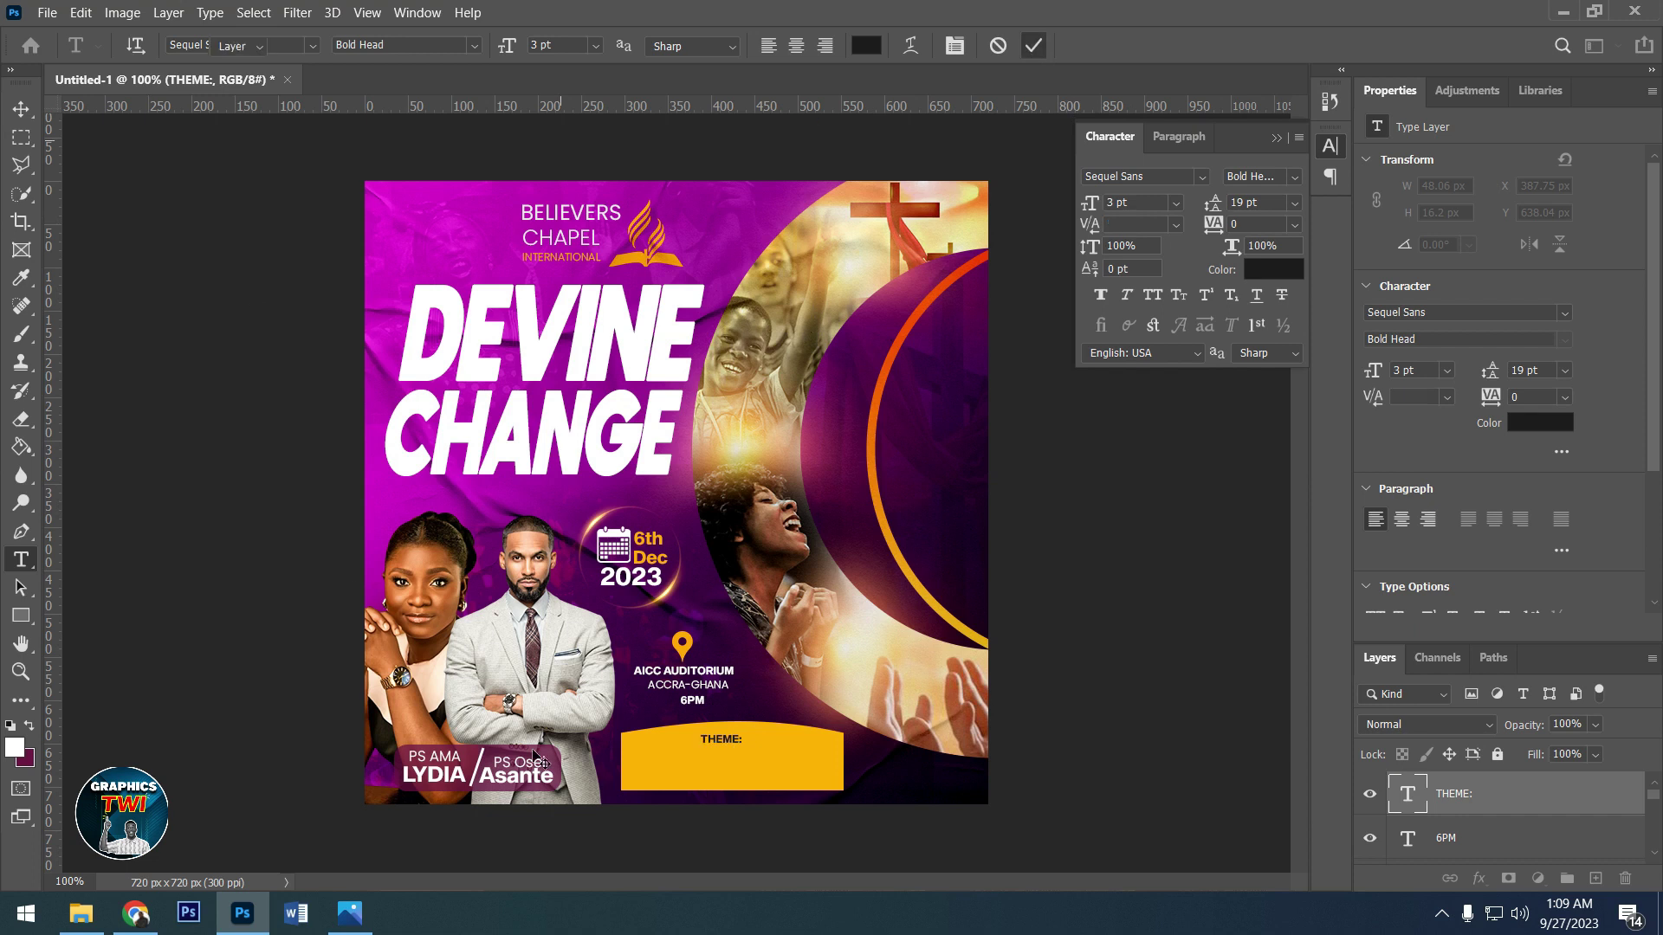
pyautogui.click(20, 108)
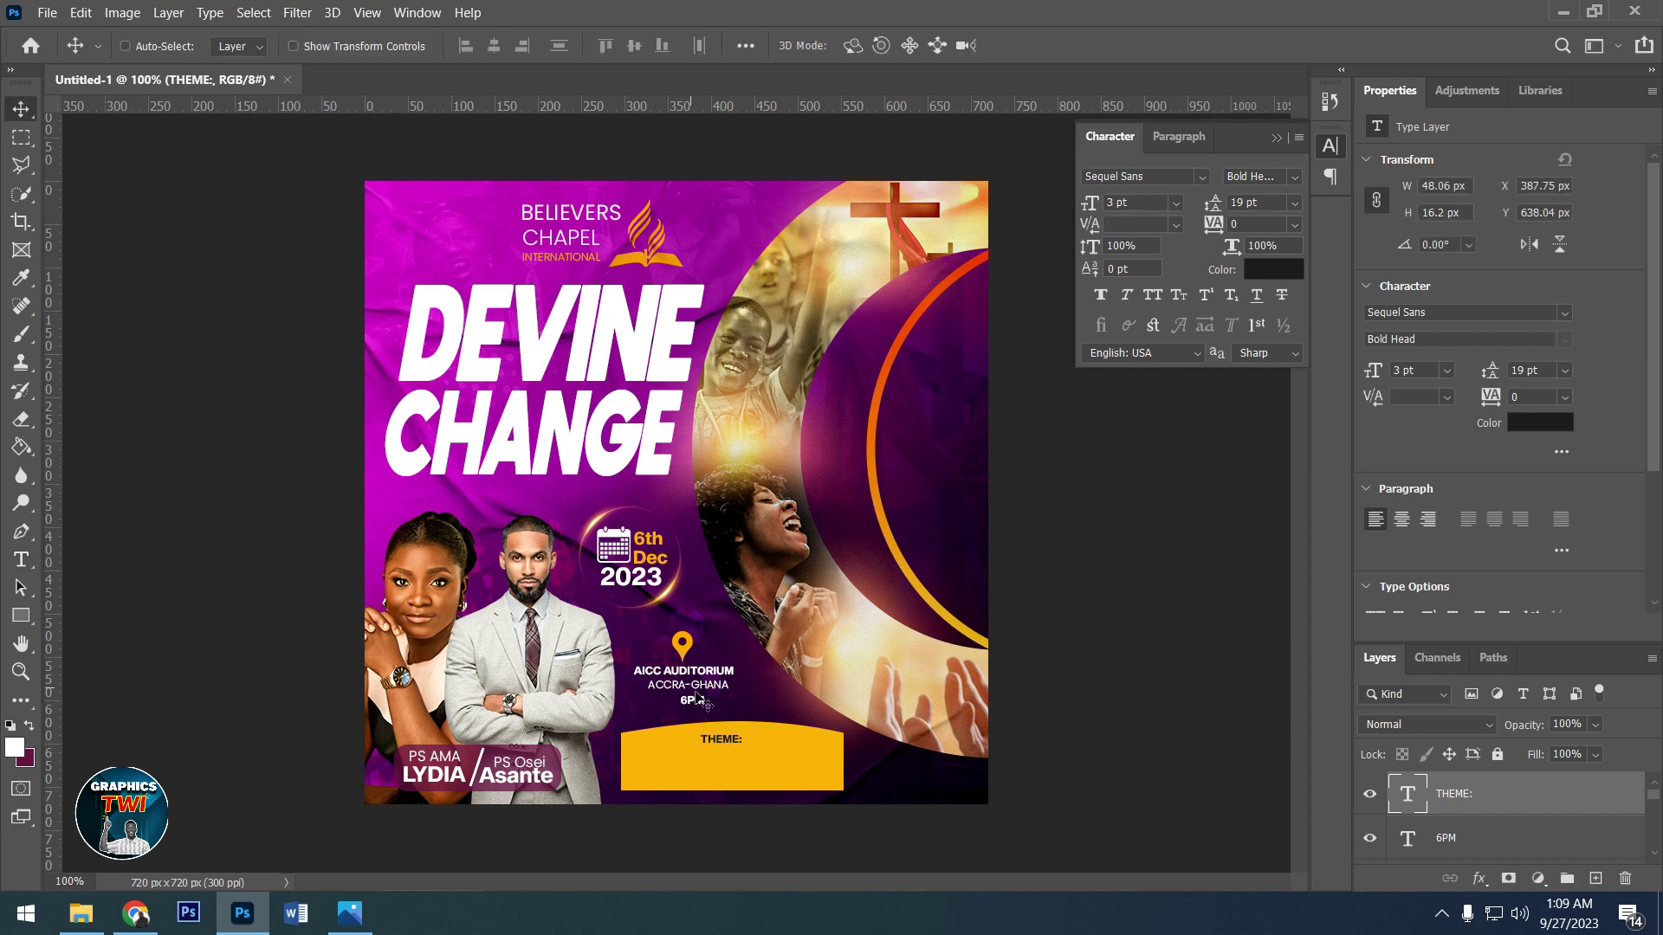
pyautogui.moveTo(735, 742); pyautogui.dragTo(740, 742)
# - In Chrome's PNGEgg tab, search Google for 'church program theme'
pyautogui.click(135, 913)
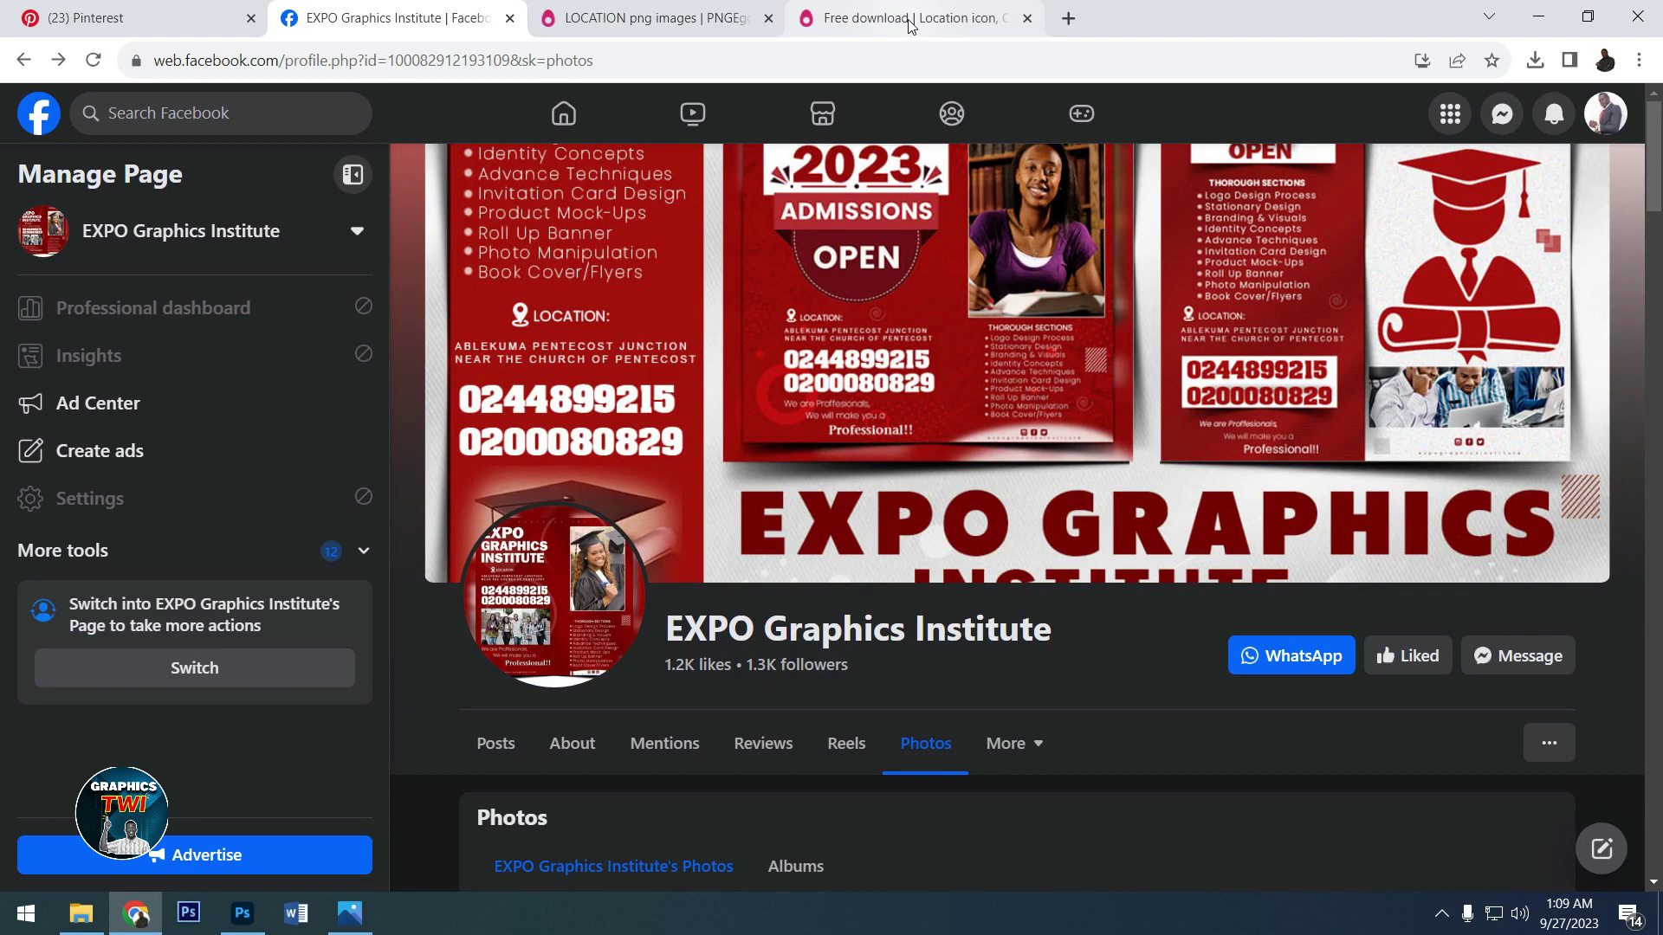
pyautogui.click(909, 24)
pyautogui.click(909, 67)
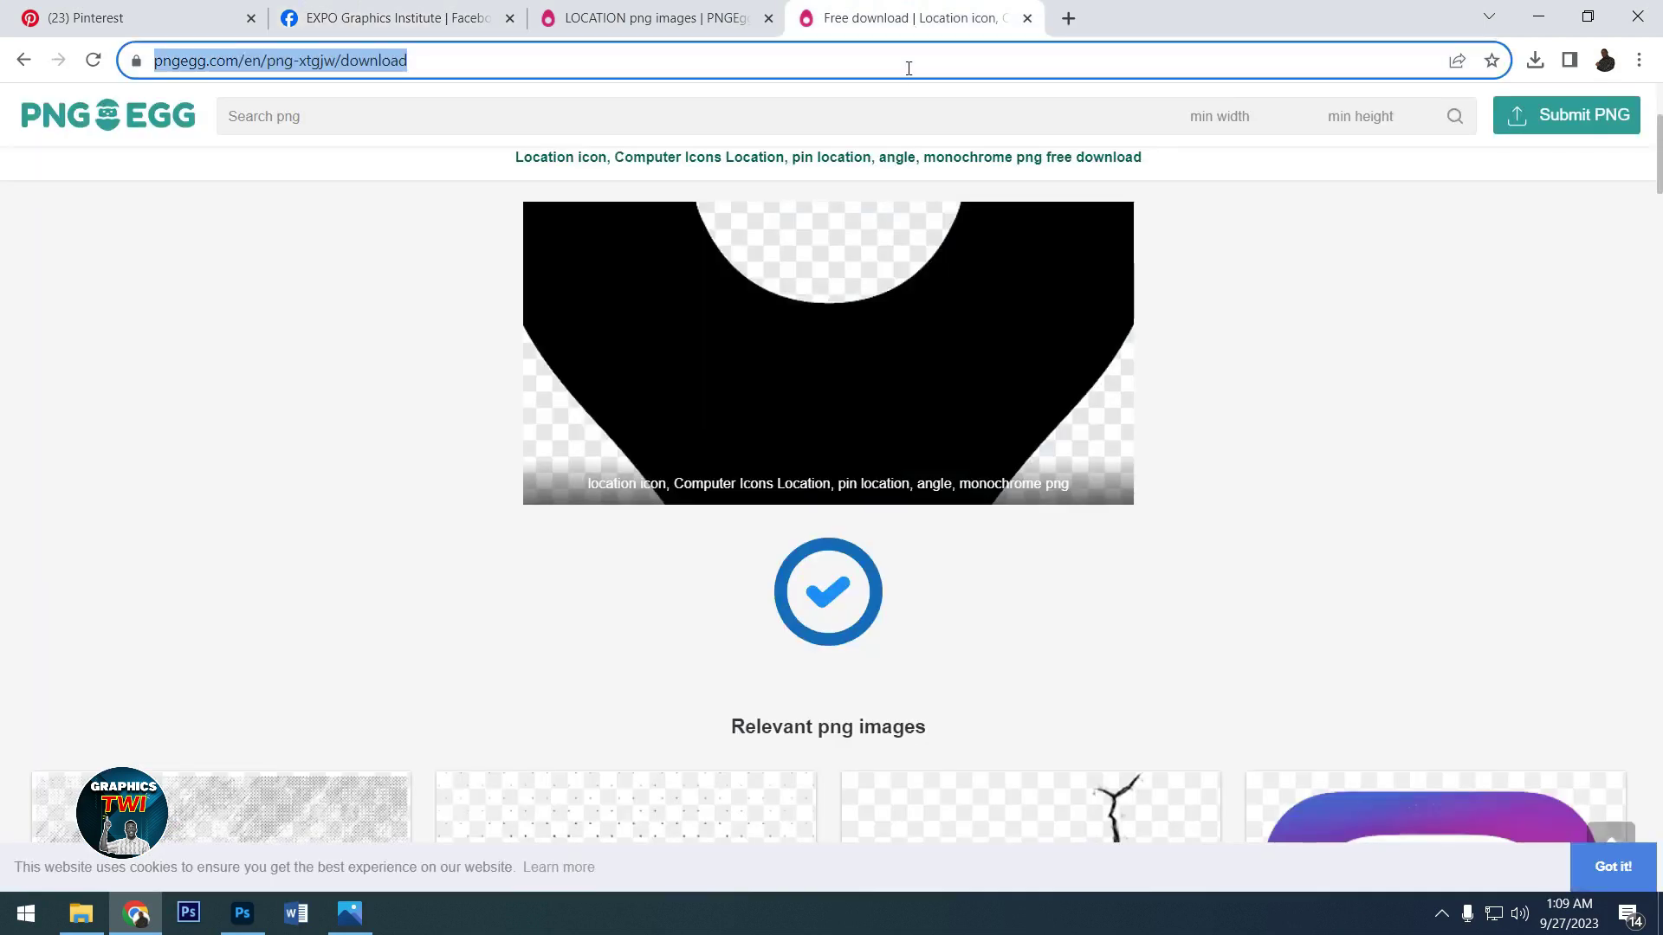
pyautogui.write('CHU')
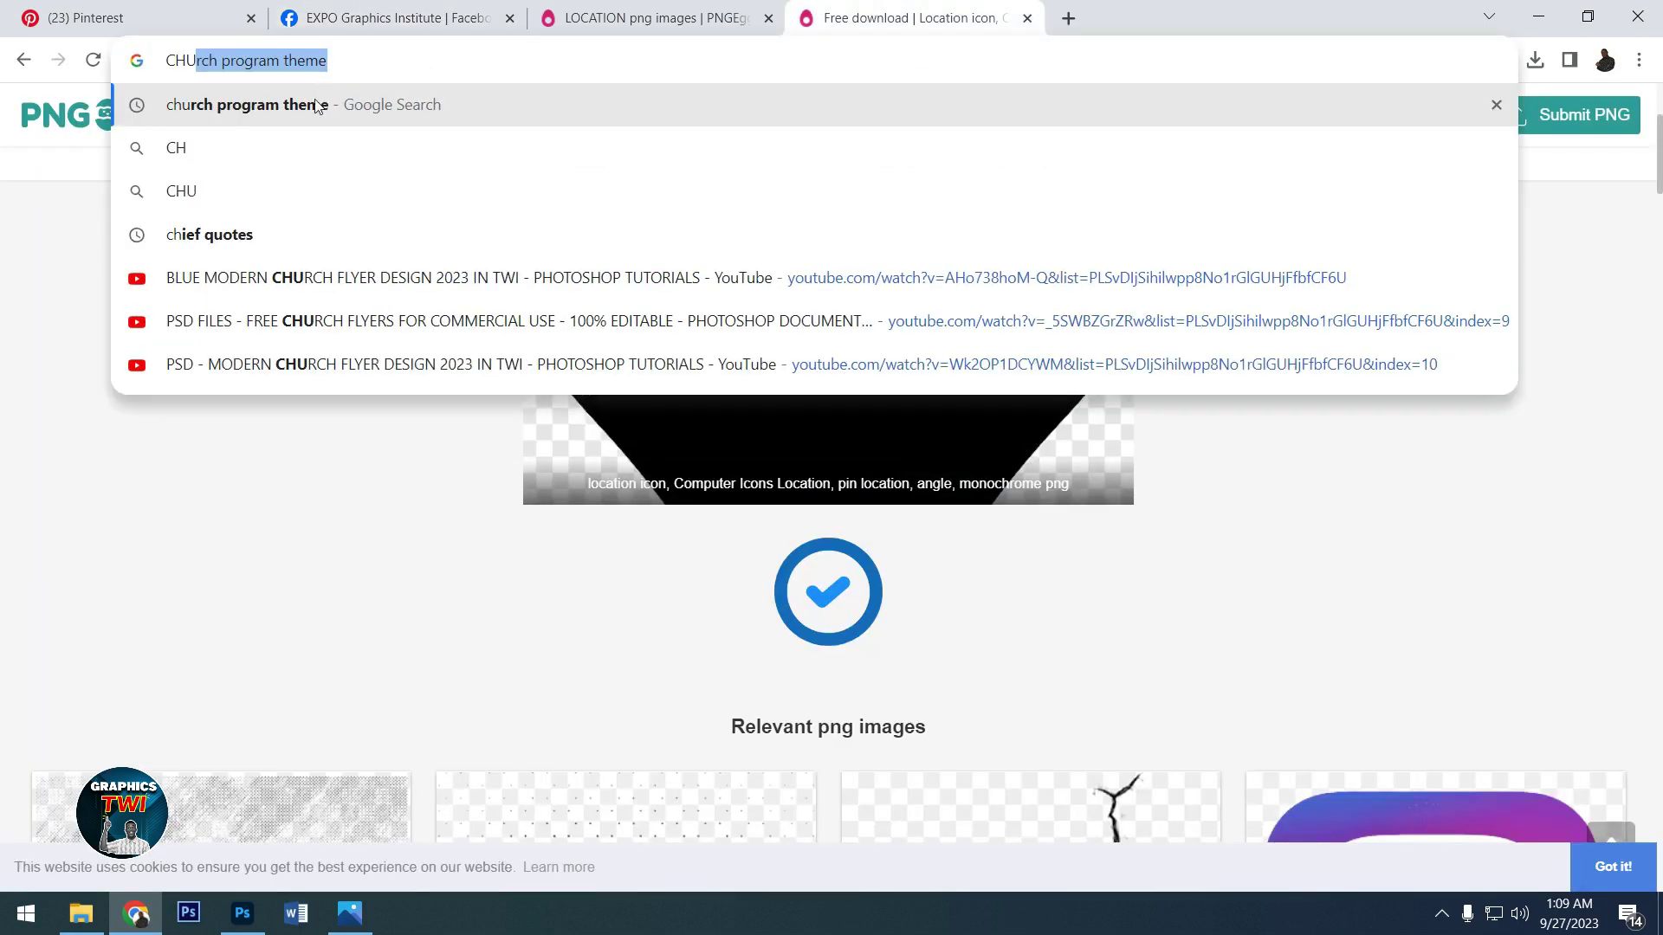
pyautogui.click(251, 115)
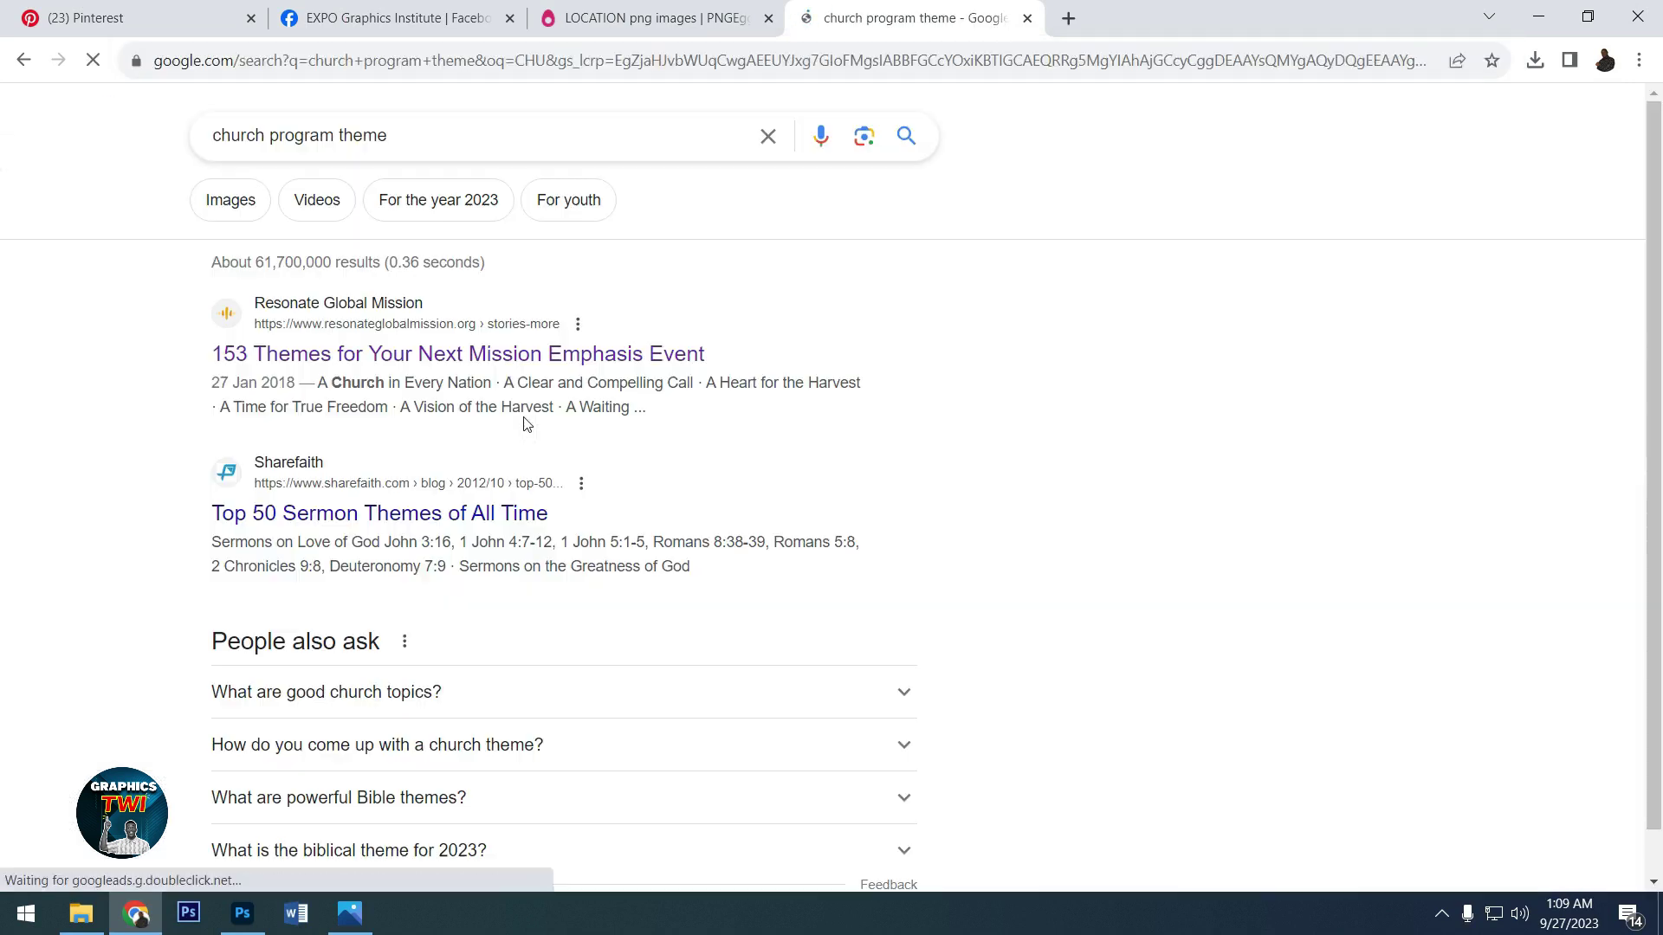
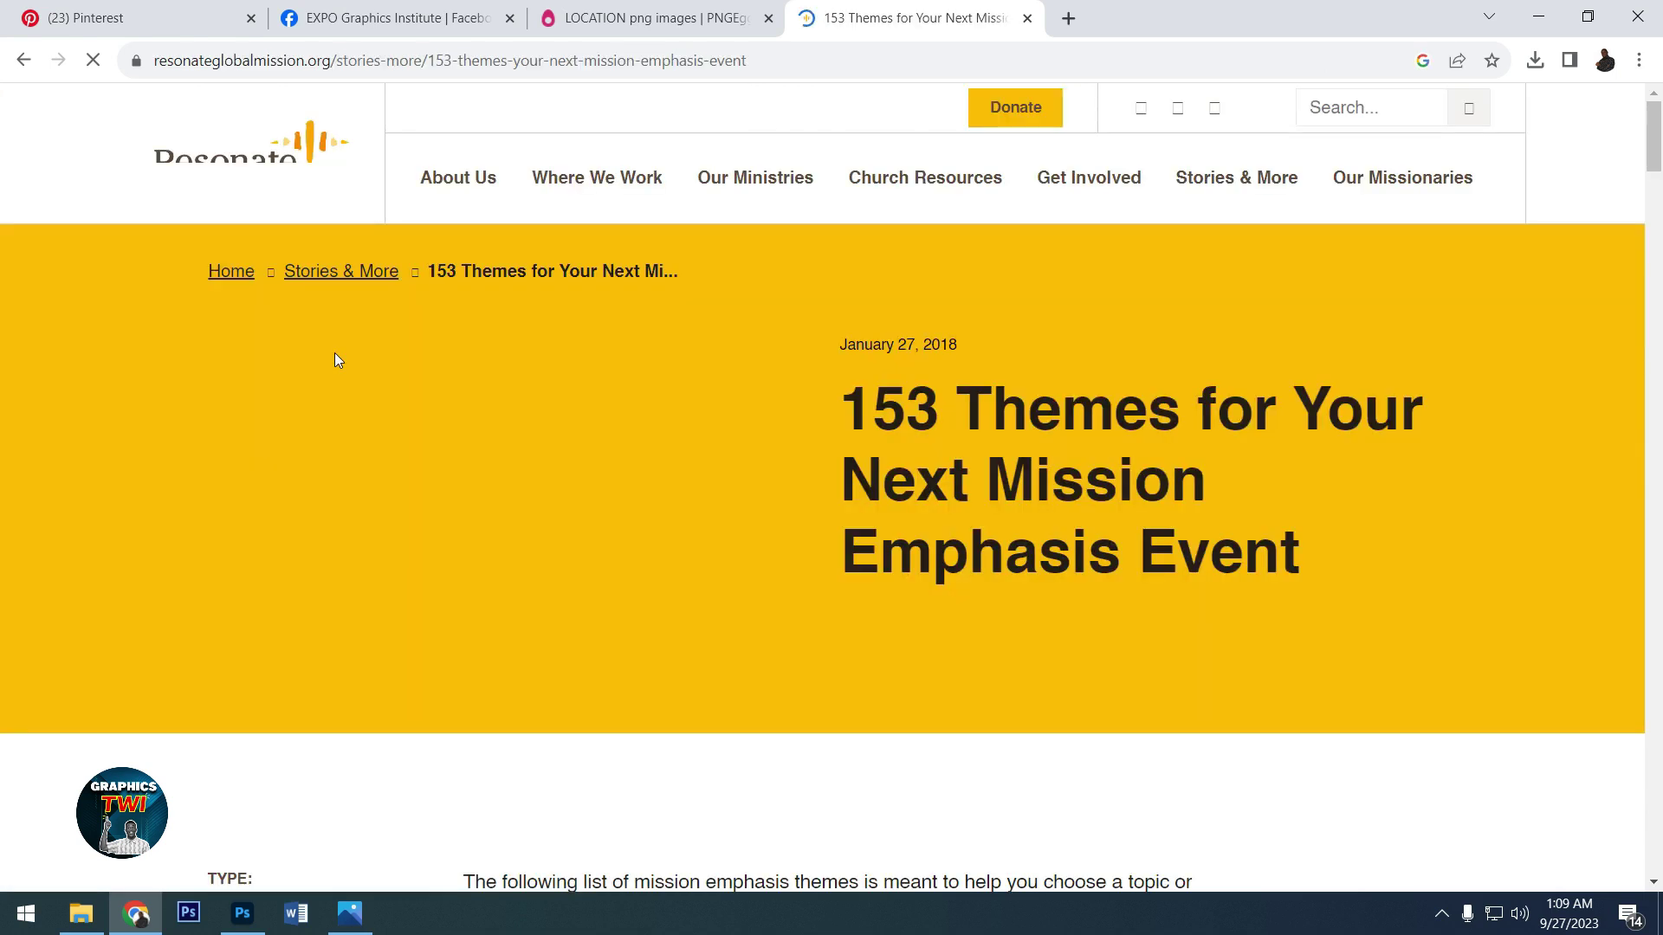
# - Copy the 'Follow the Fisherman' theme line from Chrome's themes list, then minimize Chrome
pyautogui.scroll(-5, 541, 508)
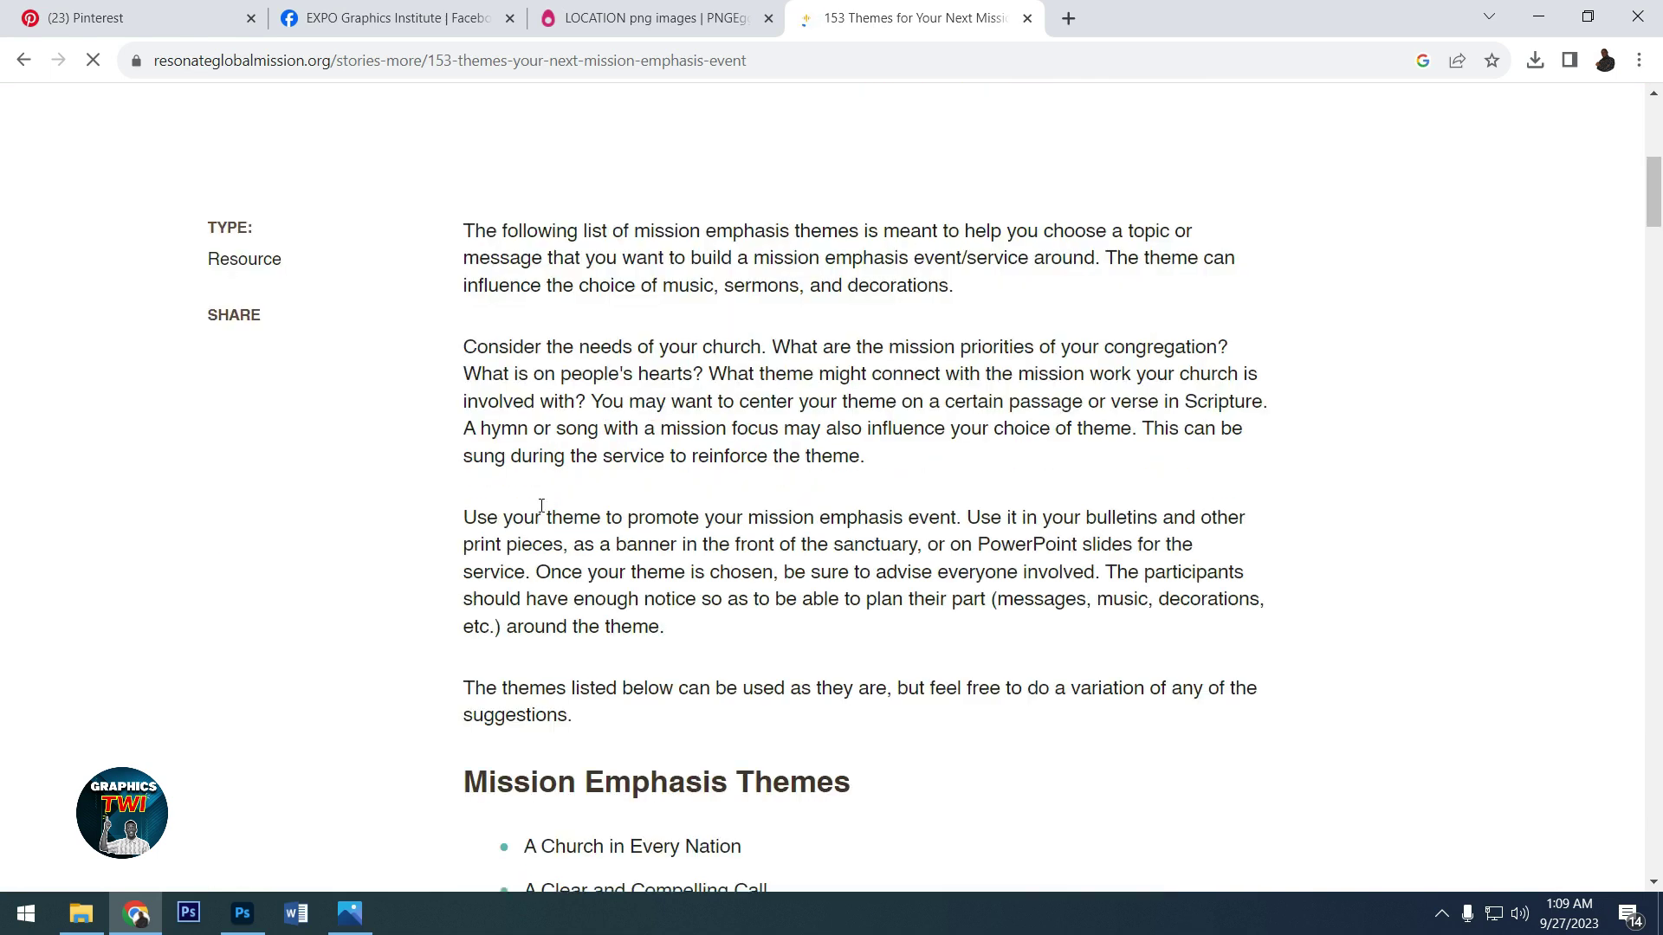
pyautogui.scroll(-5, 542, 508)
pyautogui.scroll(-4, 674, 594)
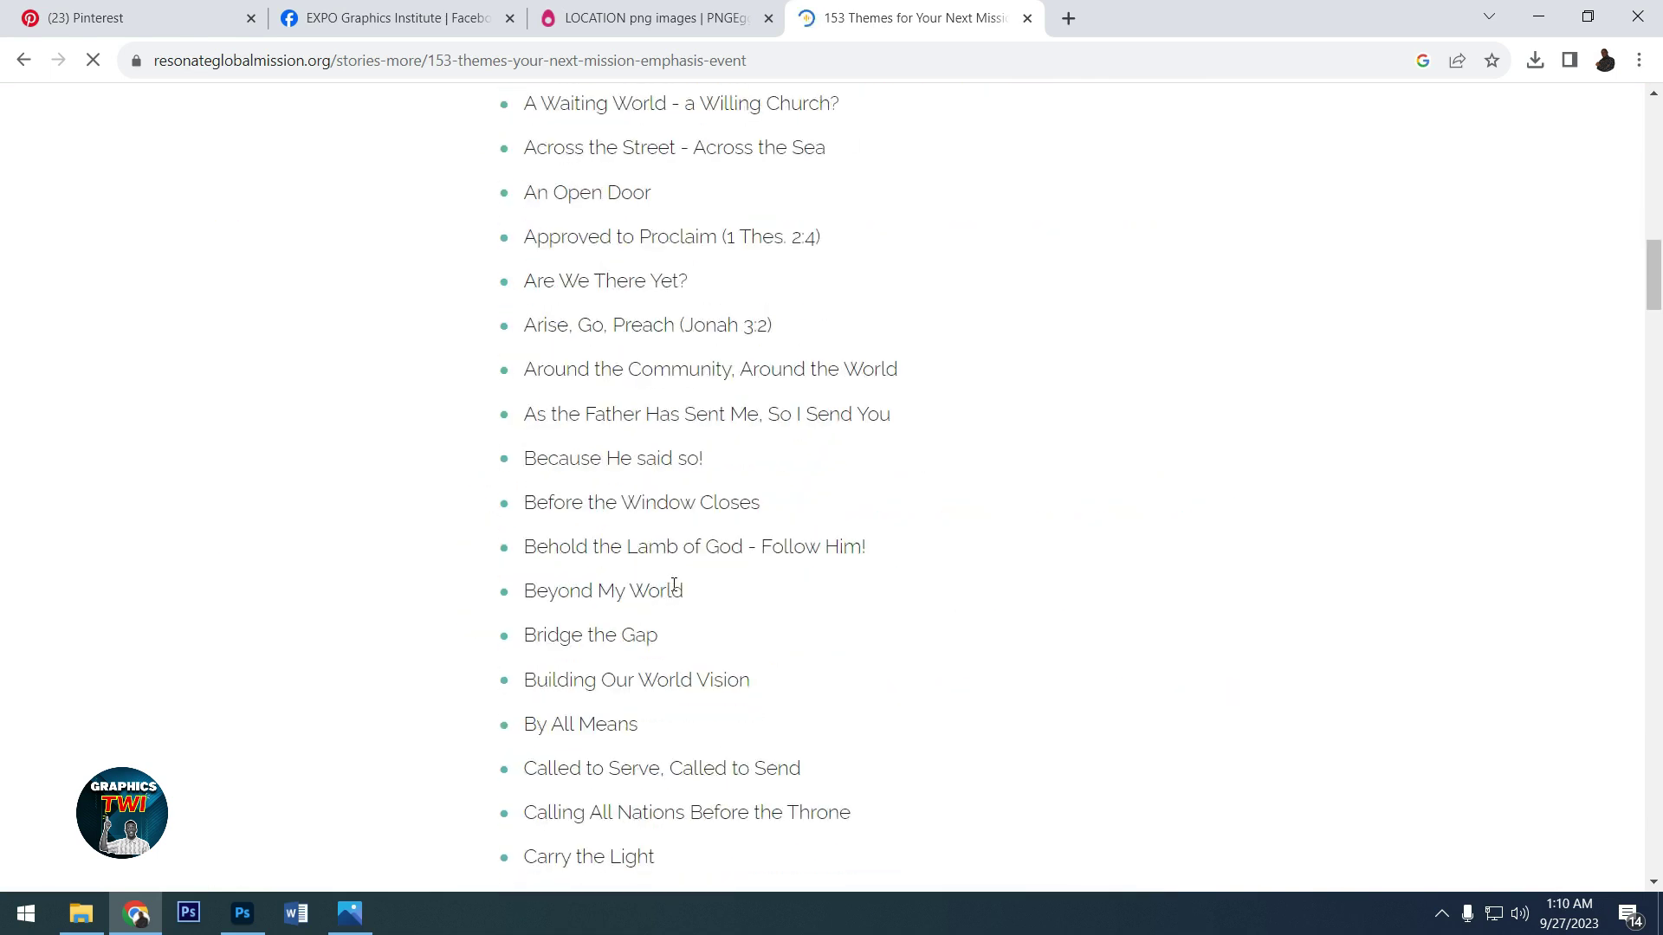
pyautogui.scroll(-1, 672, 583)
pyautogui.scroll(-4, 672, 583)
pyautogui.scroll(-2, 662, 602)
pyautogui.scroll(-4, 658, 606)
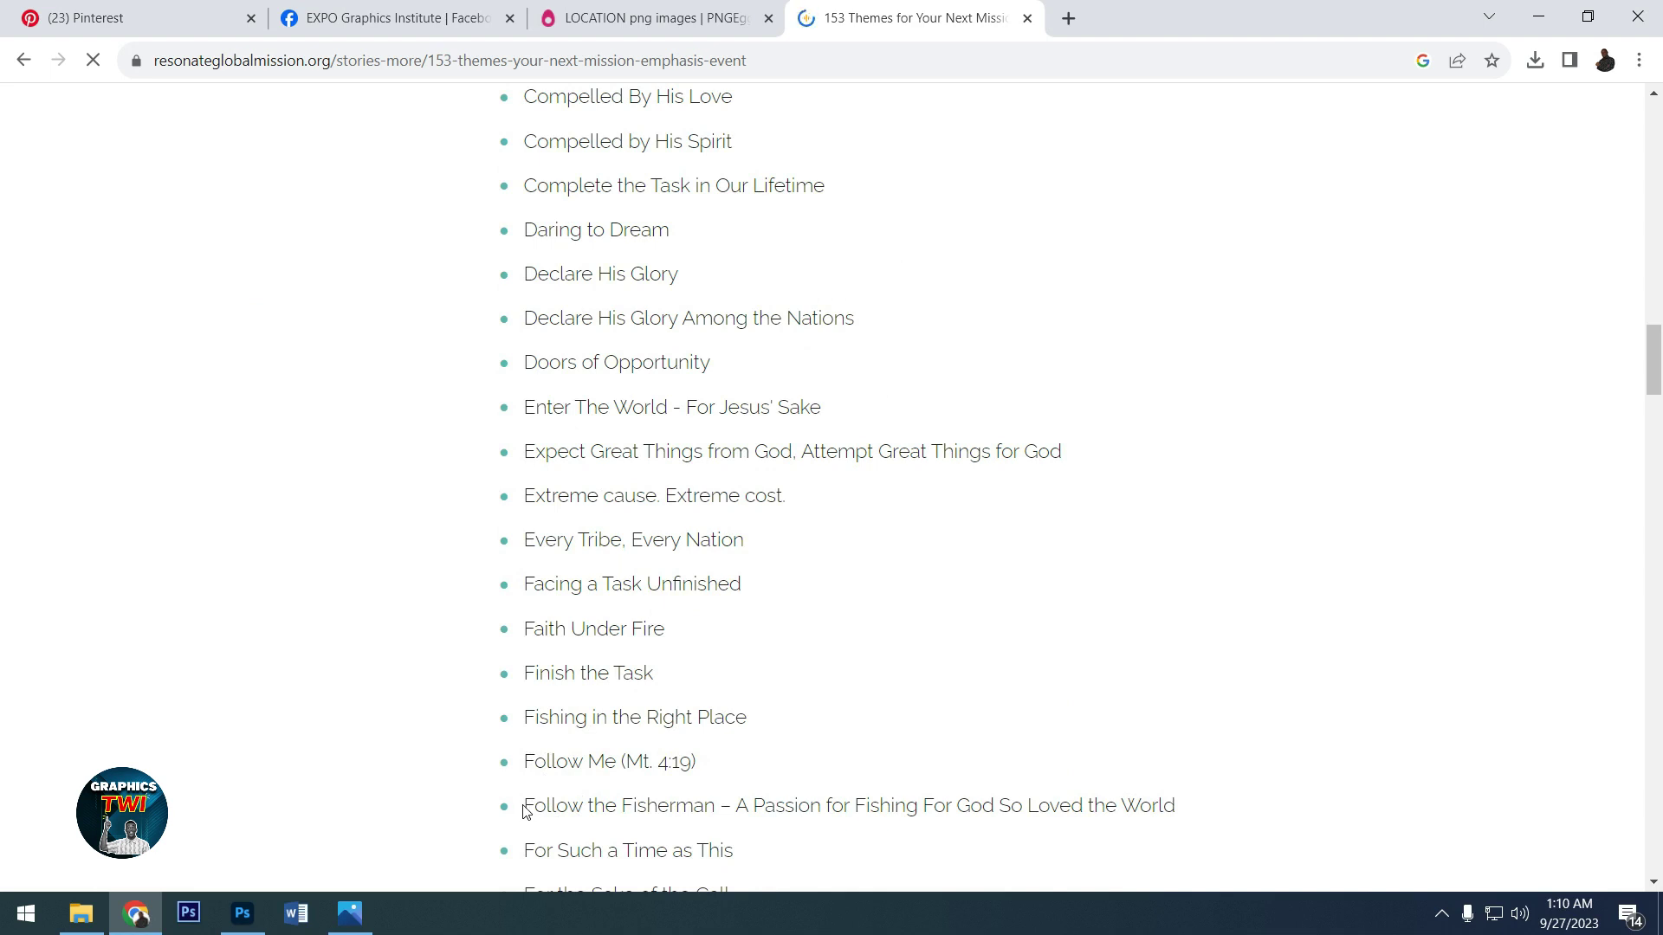
pyautogui.moveTo(523, 811); pyautogui.dragTo(1193, 808)
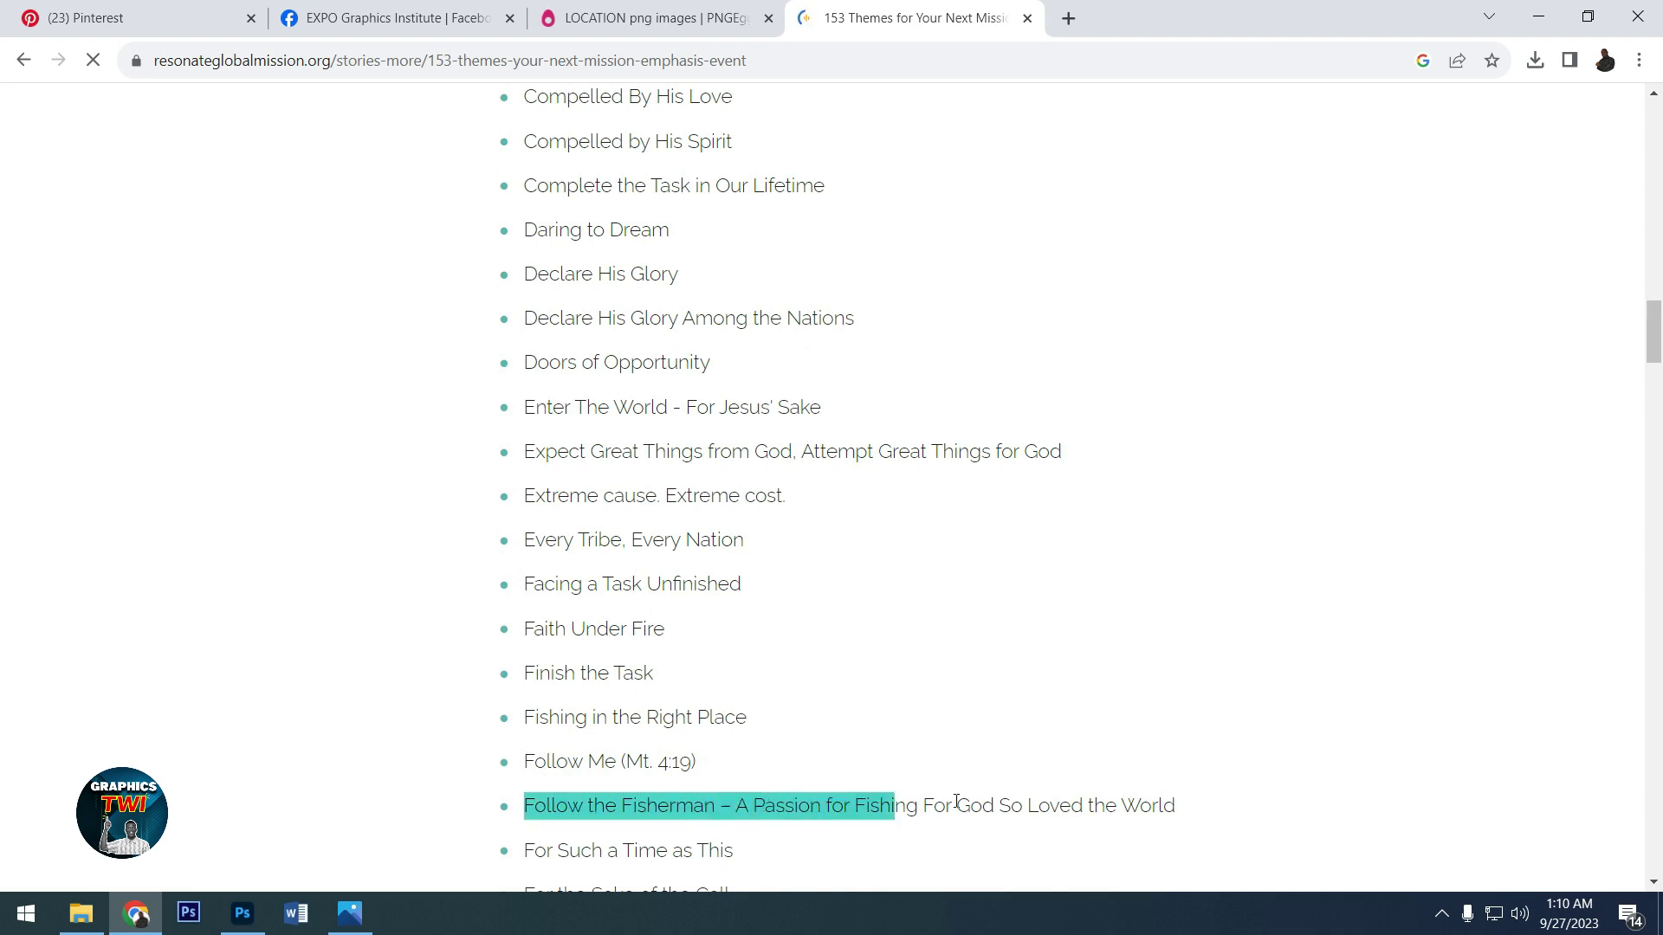
pyautogui.rightClick(1180, 807)
pyautogui.click(1212, 664)
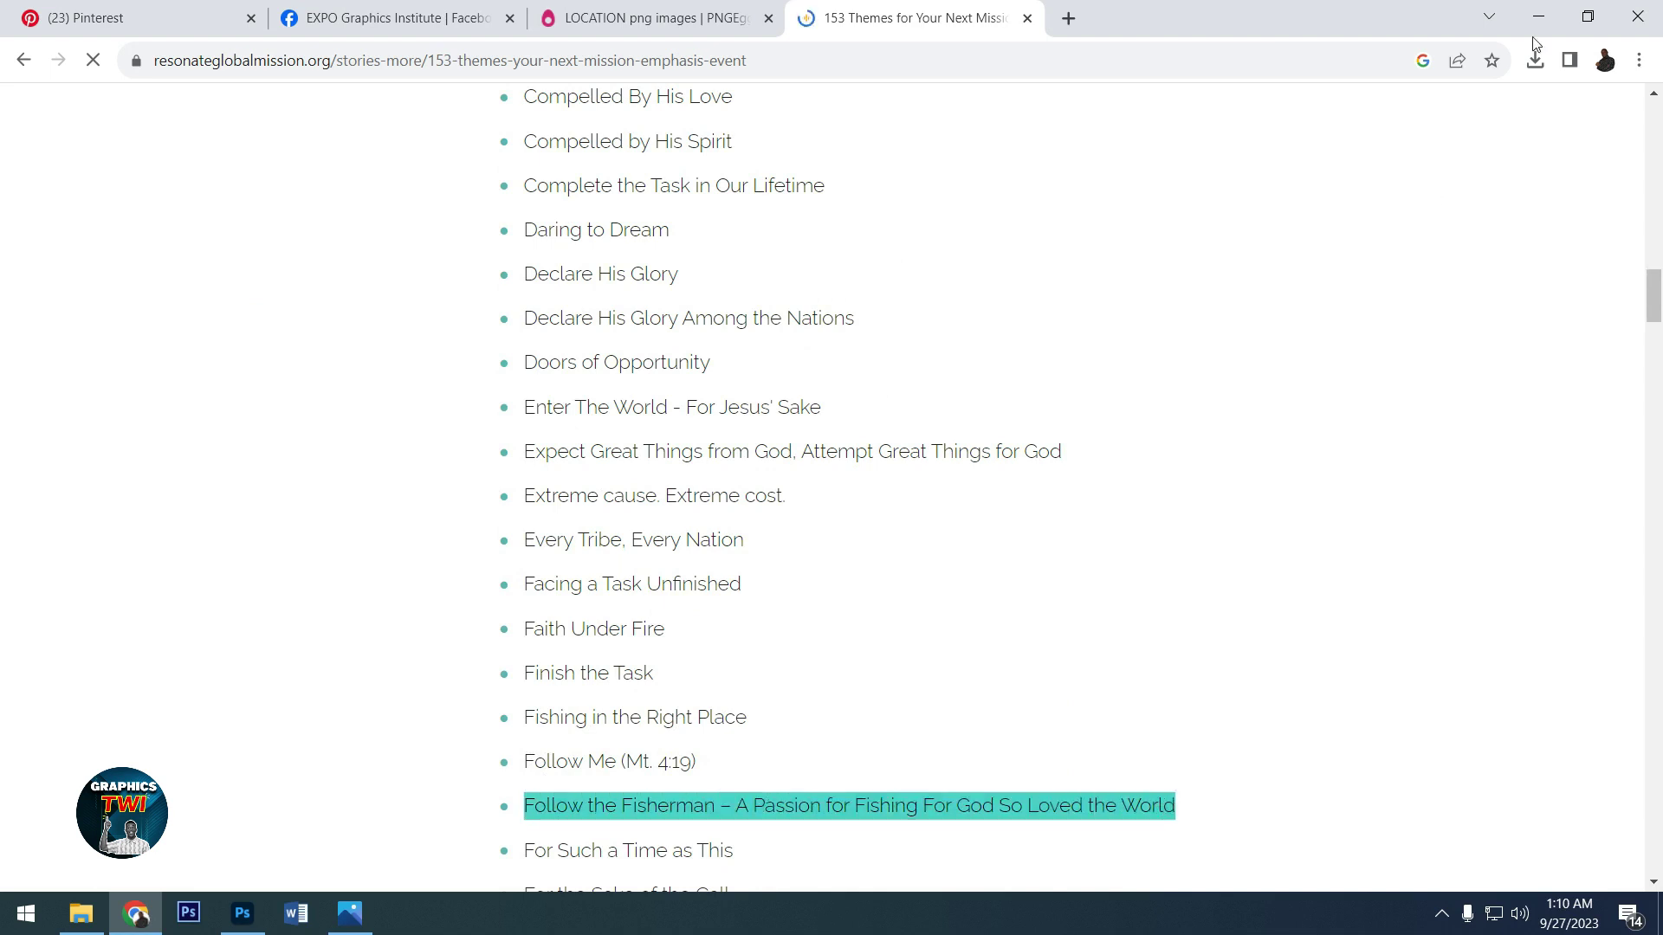
pyautogui.click(1538, 16)
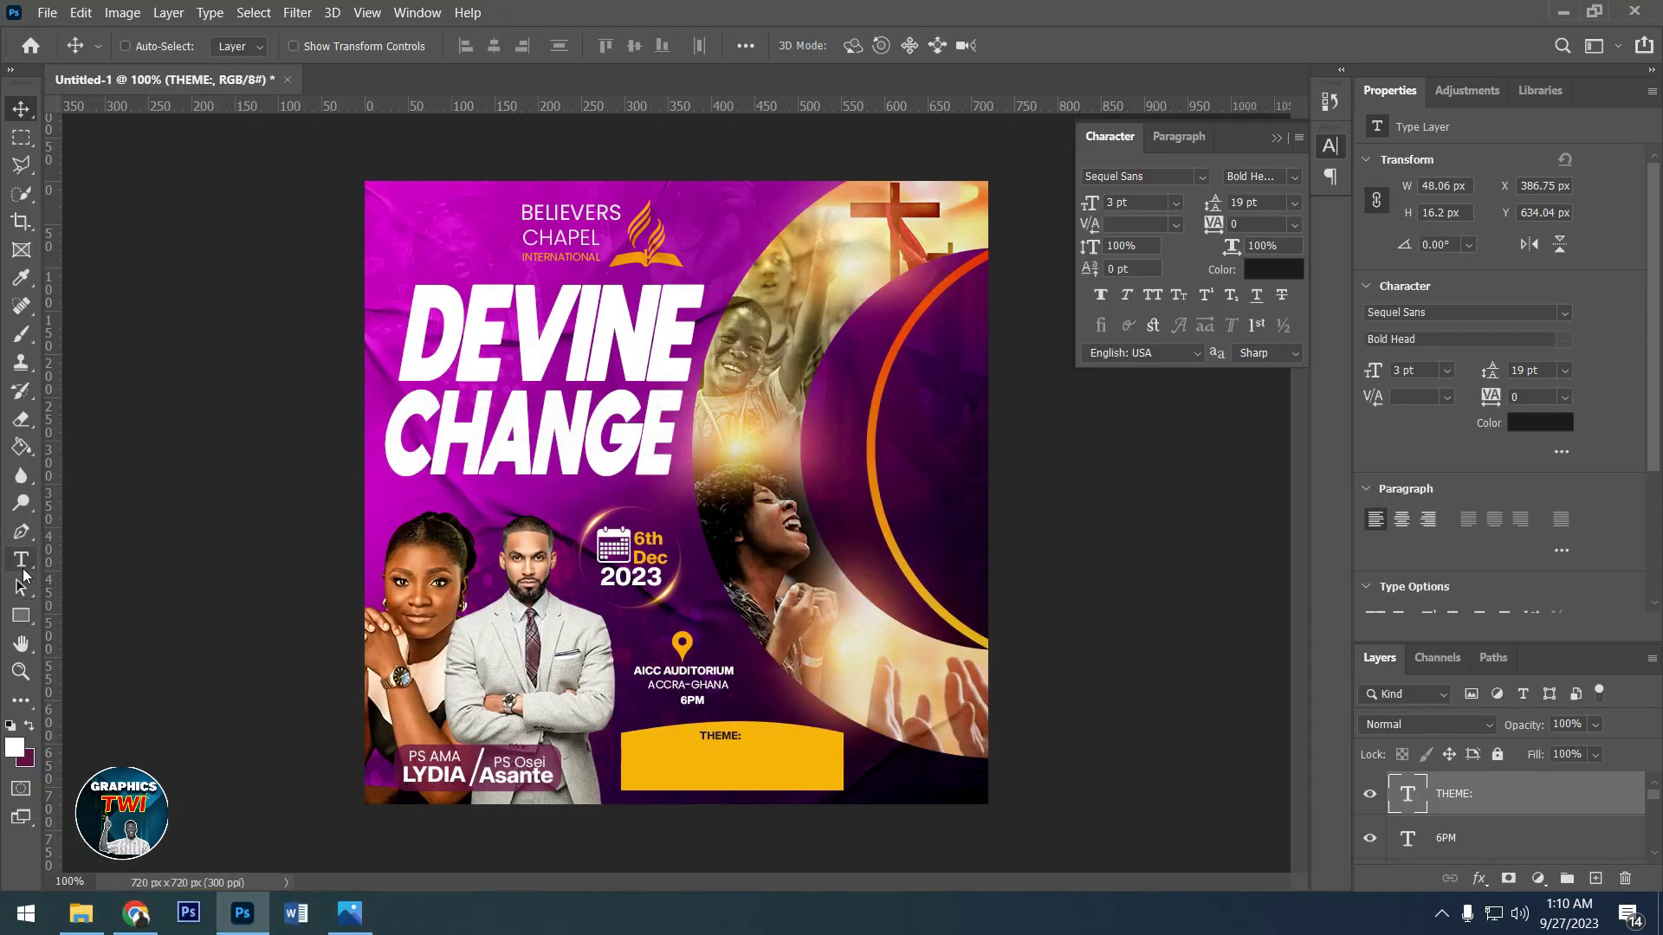
# - Draw a paragraph text box above the theme box and paste the theme text
pyautogui.click(24, 571)
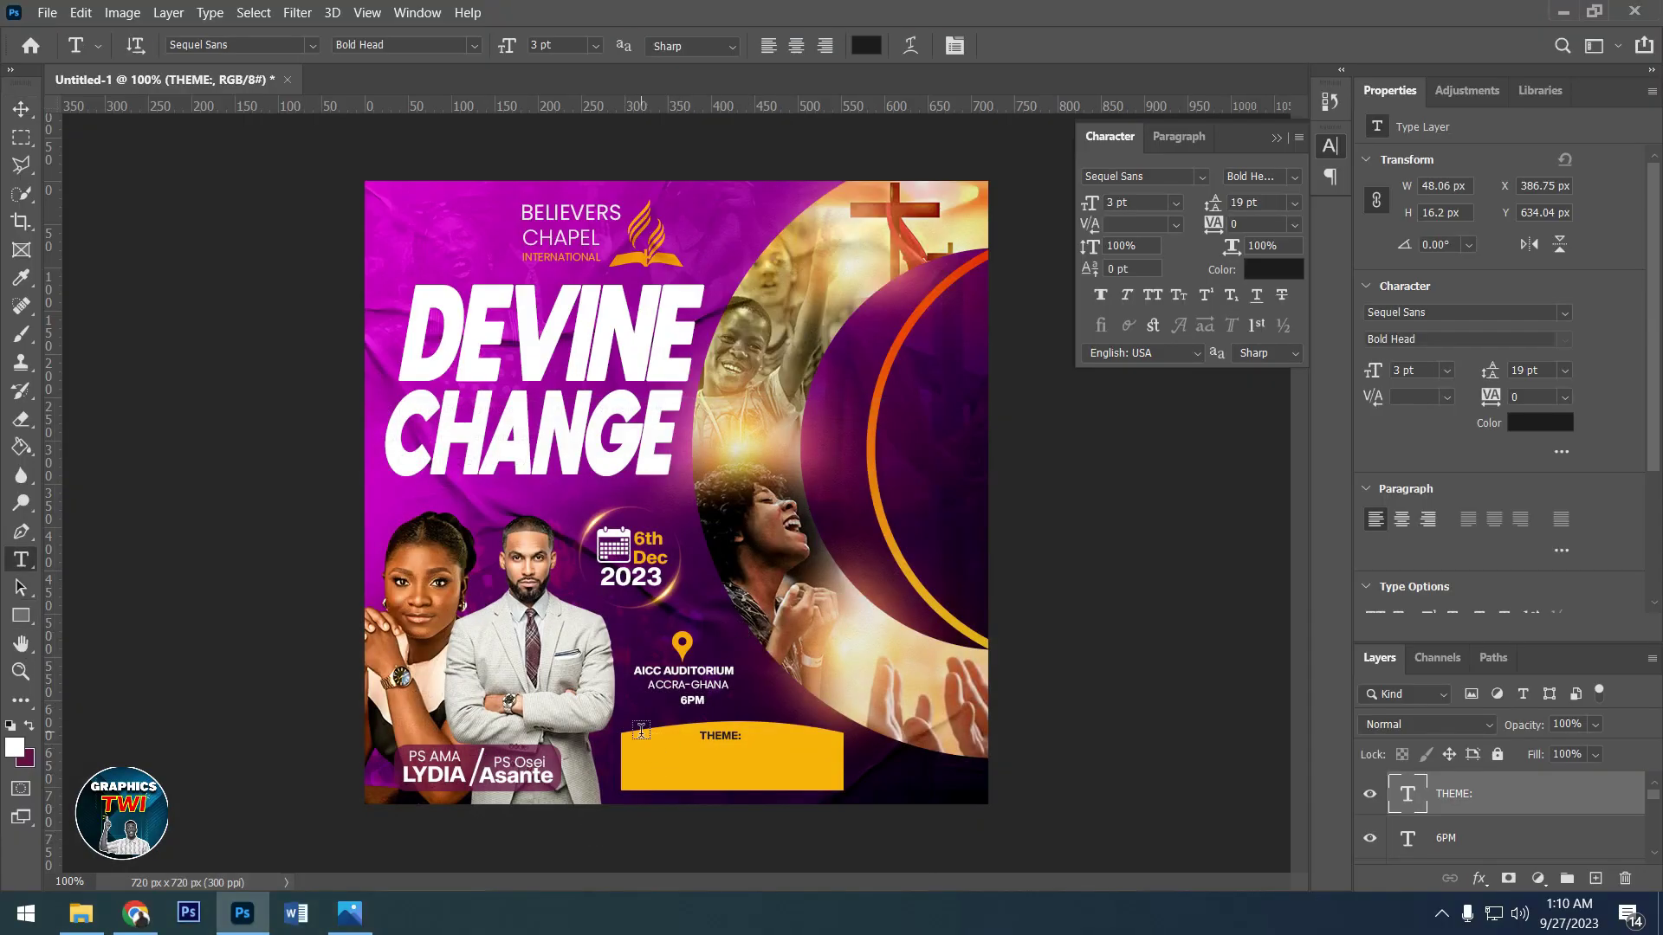
pyautogui.moveTo(609, 681); pyautogui.dragTo(843, 721)
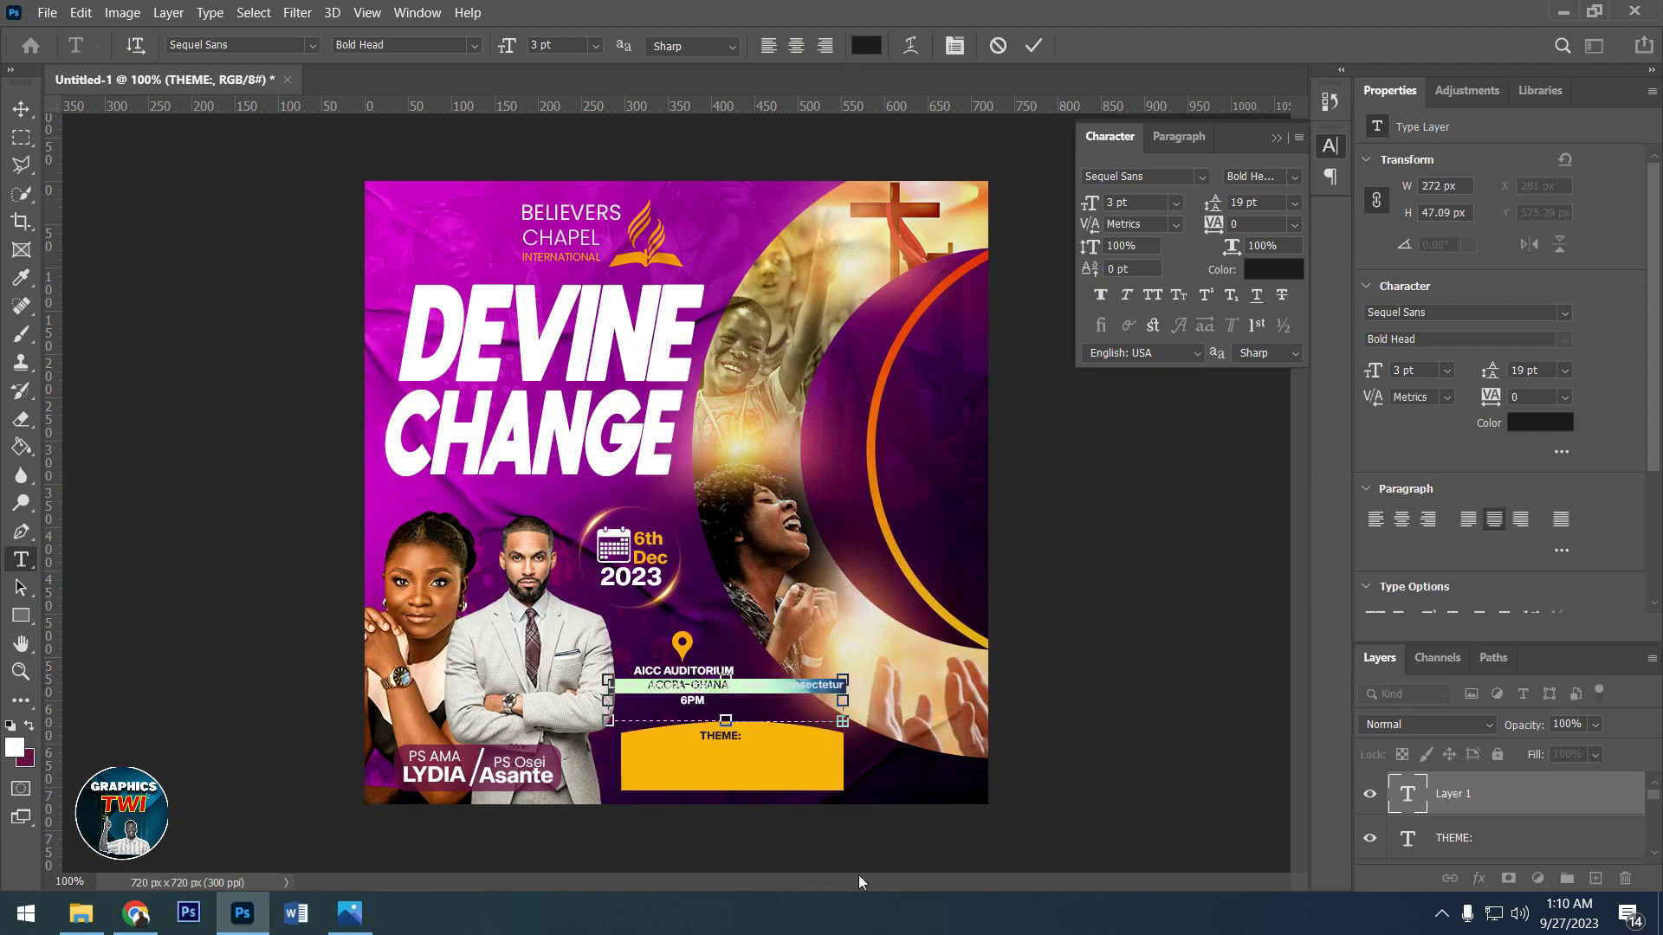
pyautogui.press('BackSpace')
pyautogui.hotkey('ctrl', 'v')
# - Format the text as Poppins Regular 6 pt, left-aligned, and narrow the box
pyautogui.write('Poppins')
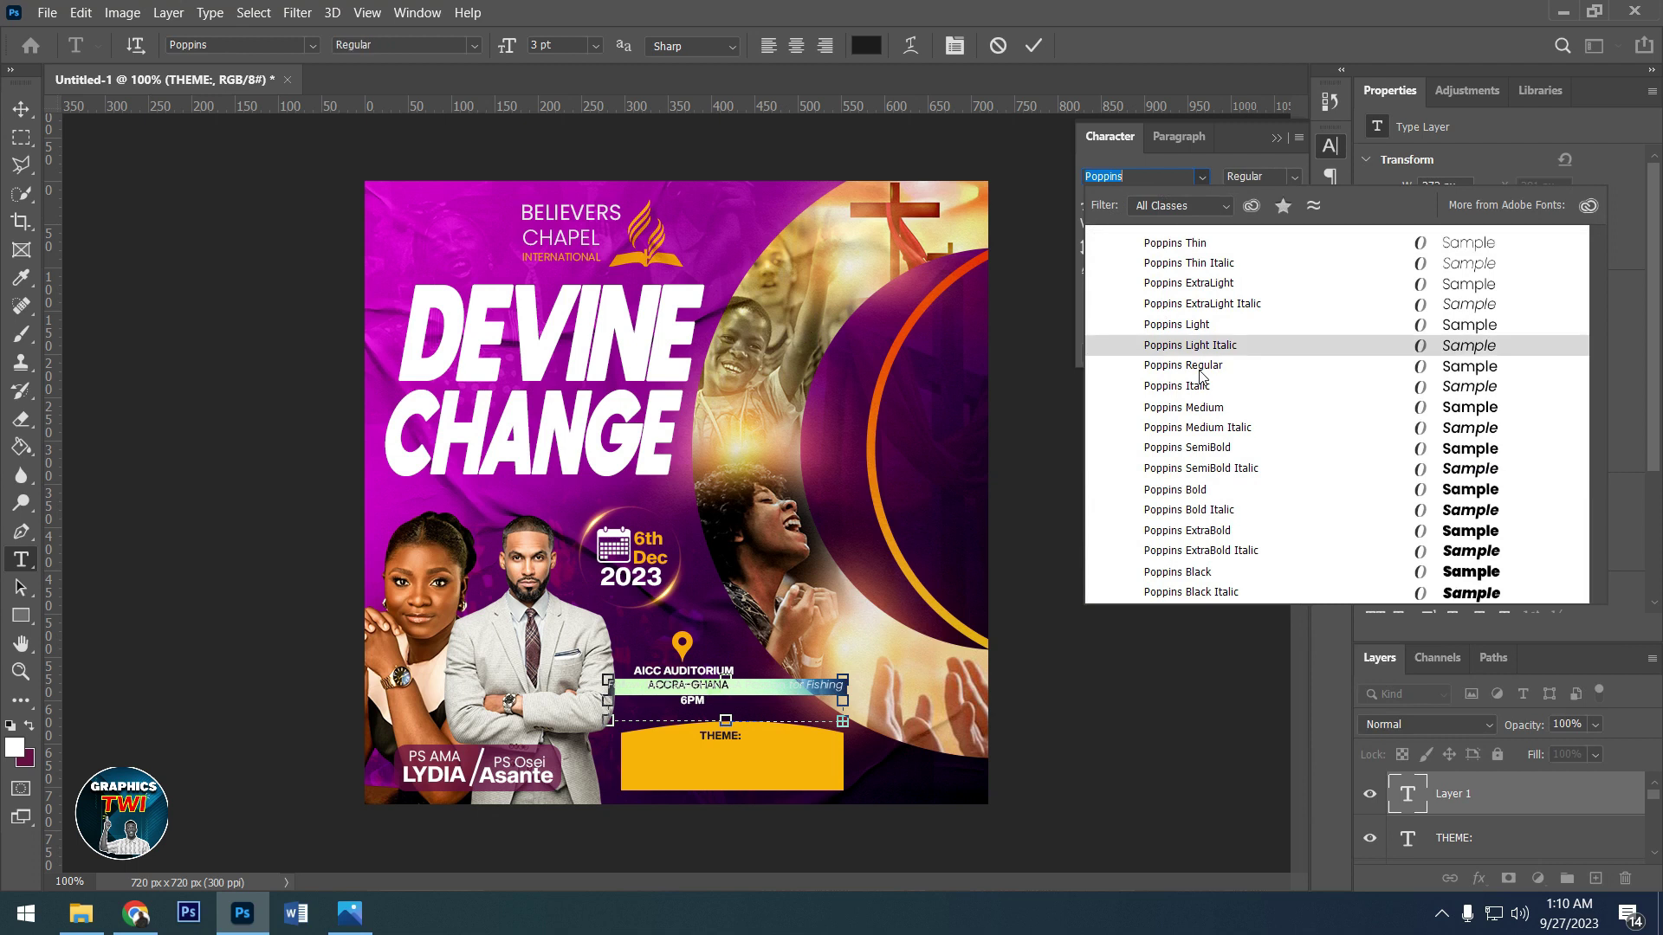
pyautogui.click(1199, 368)
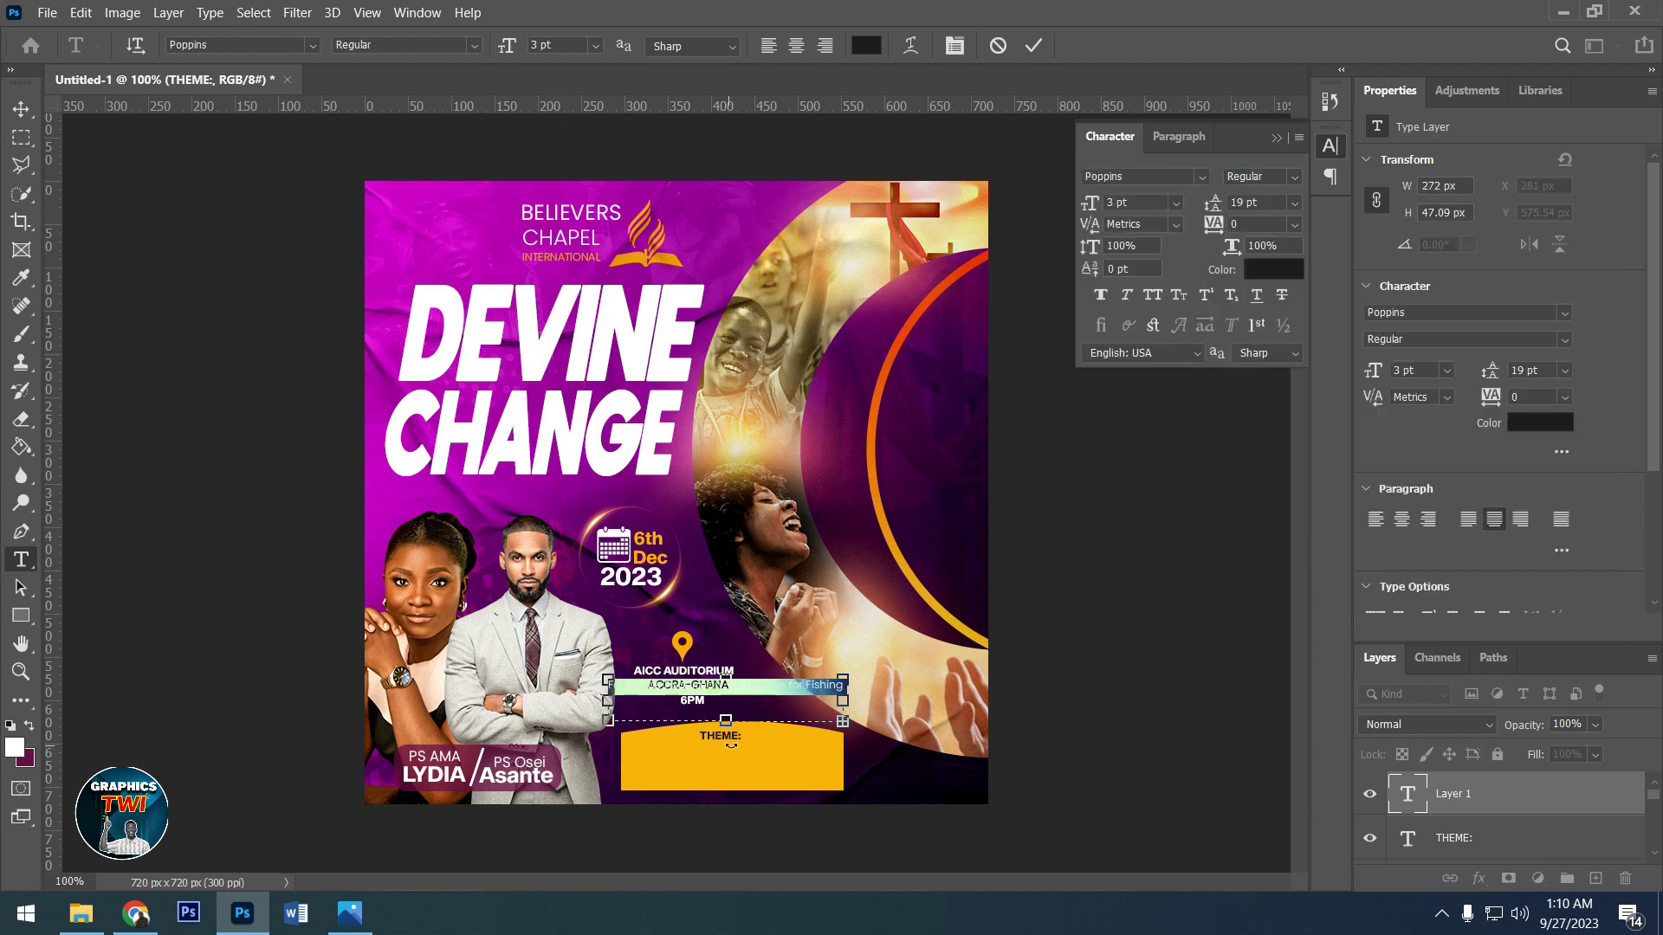
pyautogui.click(1138, 202)
pyautogui.write('6')
pyautogui.press('Return')
pyautogui.write('5')
pyautogui.press('Return')
pyautogui.press('Down')
pyautogui.press('Down')
pyautogui.press('Down')
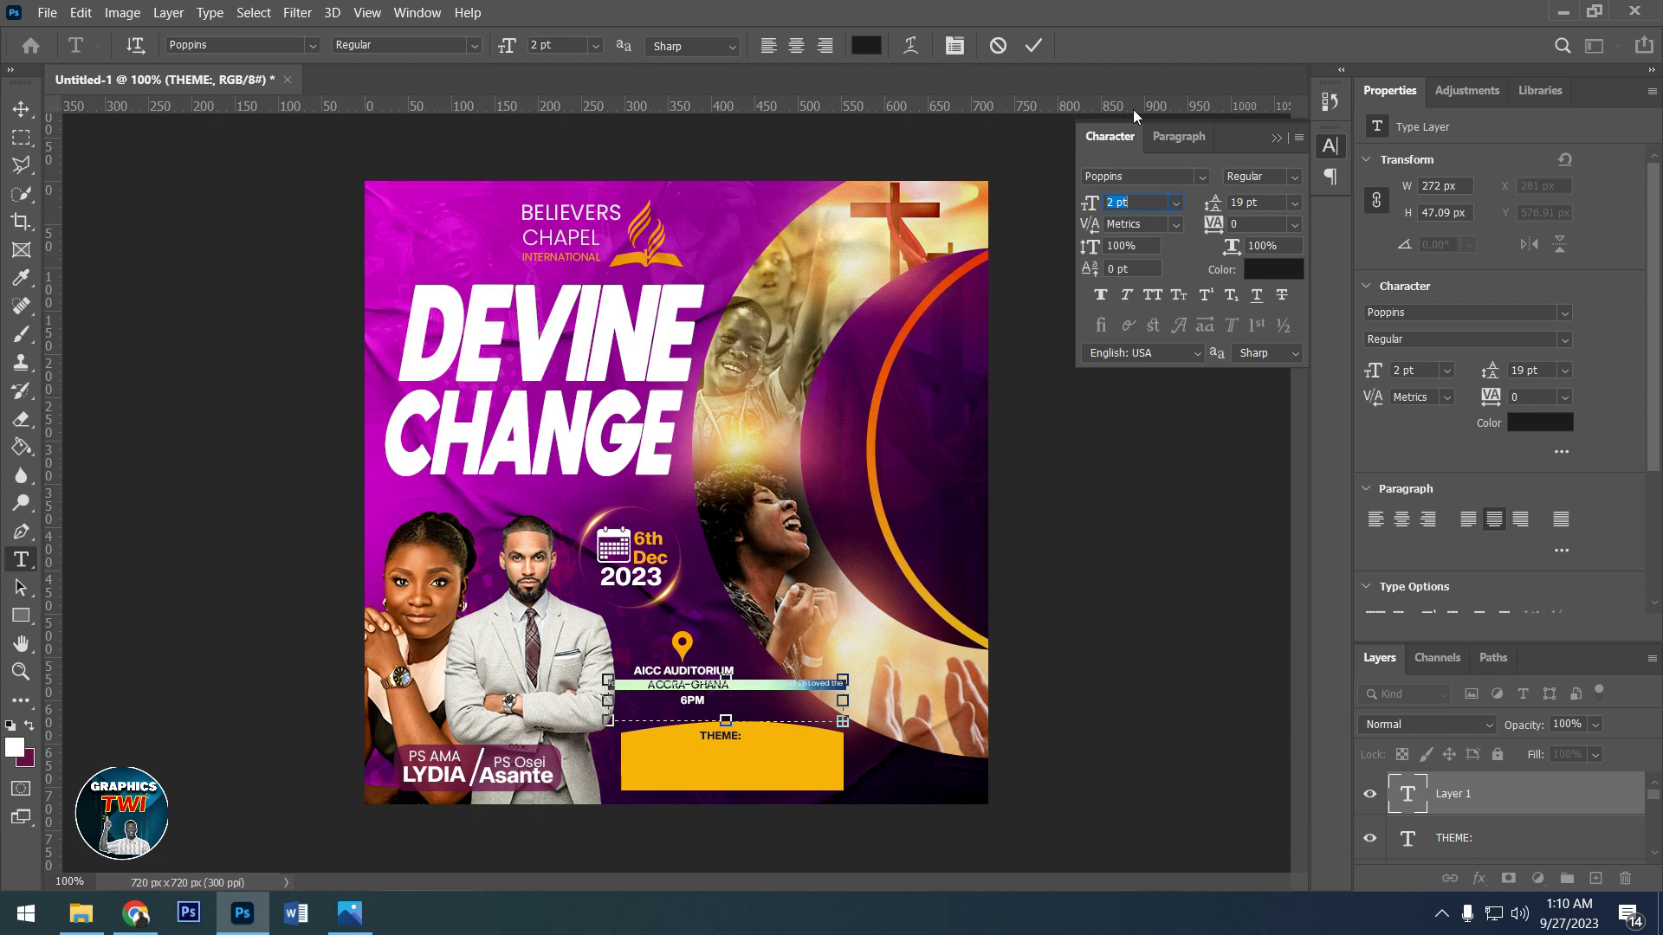
pyautogui.click(770, 46)
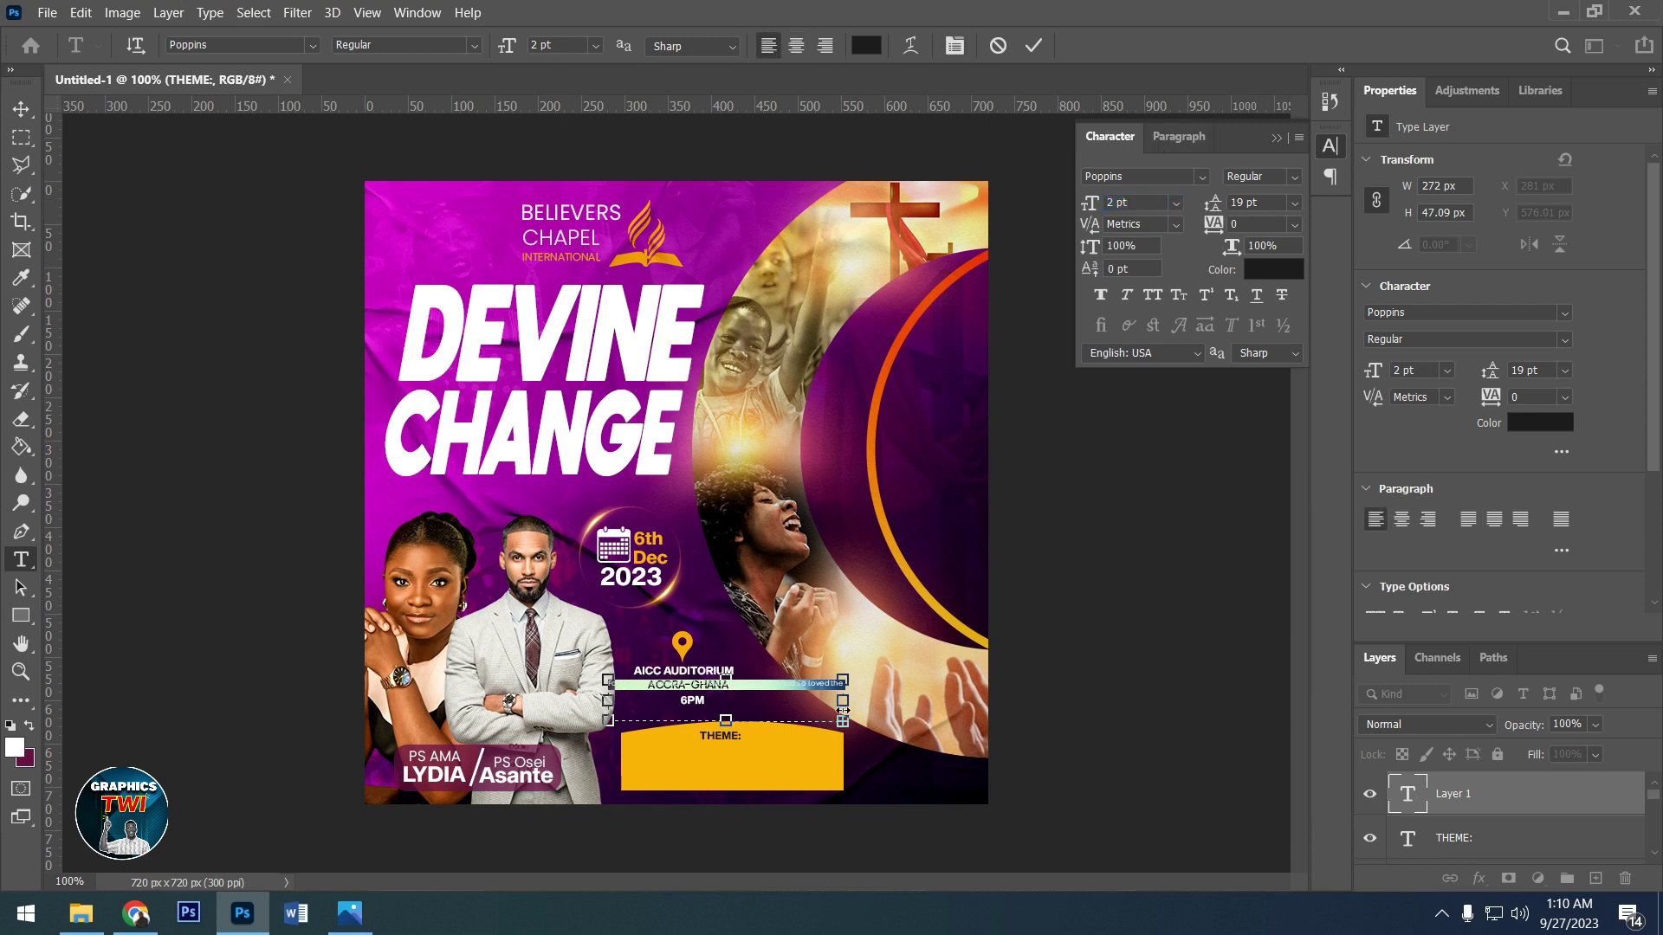
pyautogui.moveTo(805, 716); pyautogui.dragTo(793, 719)
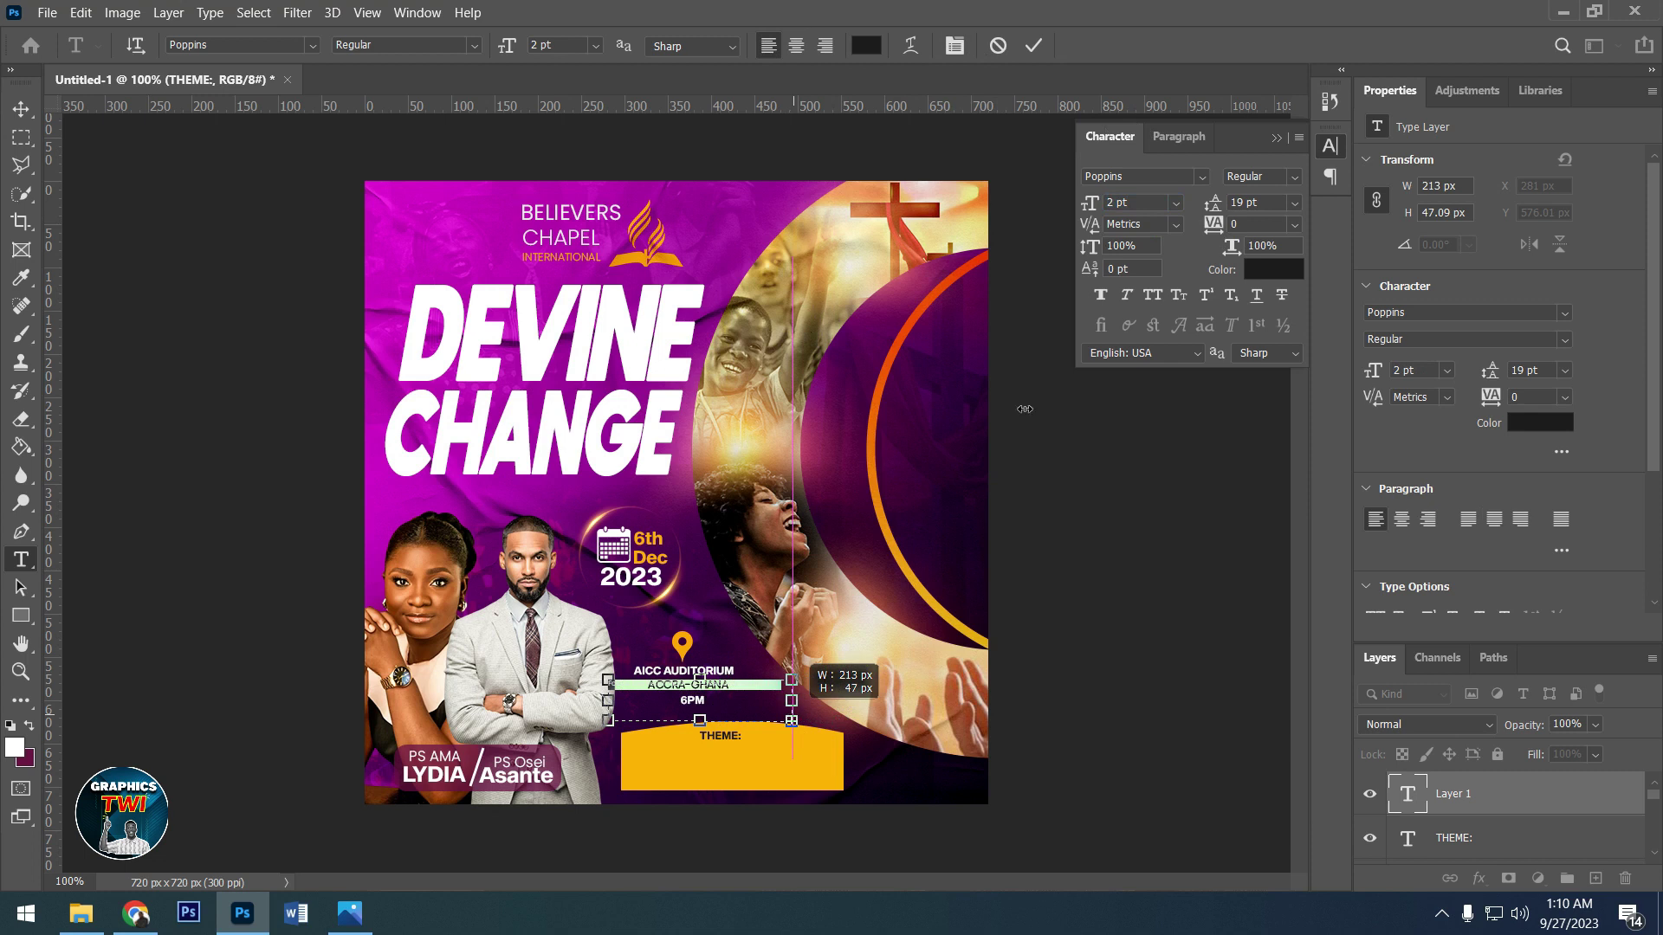
pyautogui.click(1145, 202)
pyautogui.write('6')
# - Copy the Follow the Fisherman theme text again from Chrome and return to the flyer
pyautogui.scroll(3, 1135, 202)
pyautogui.scroll(4, 1136, 202)
pyautogui.scroll(-1, 1136, 203)
pyautogui.scroll(-1, 1136, 202)
pyautogui.scroll(-1, 1136, 203)
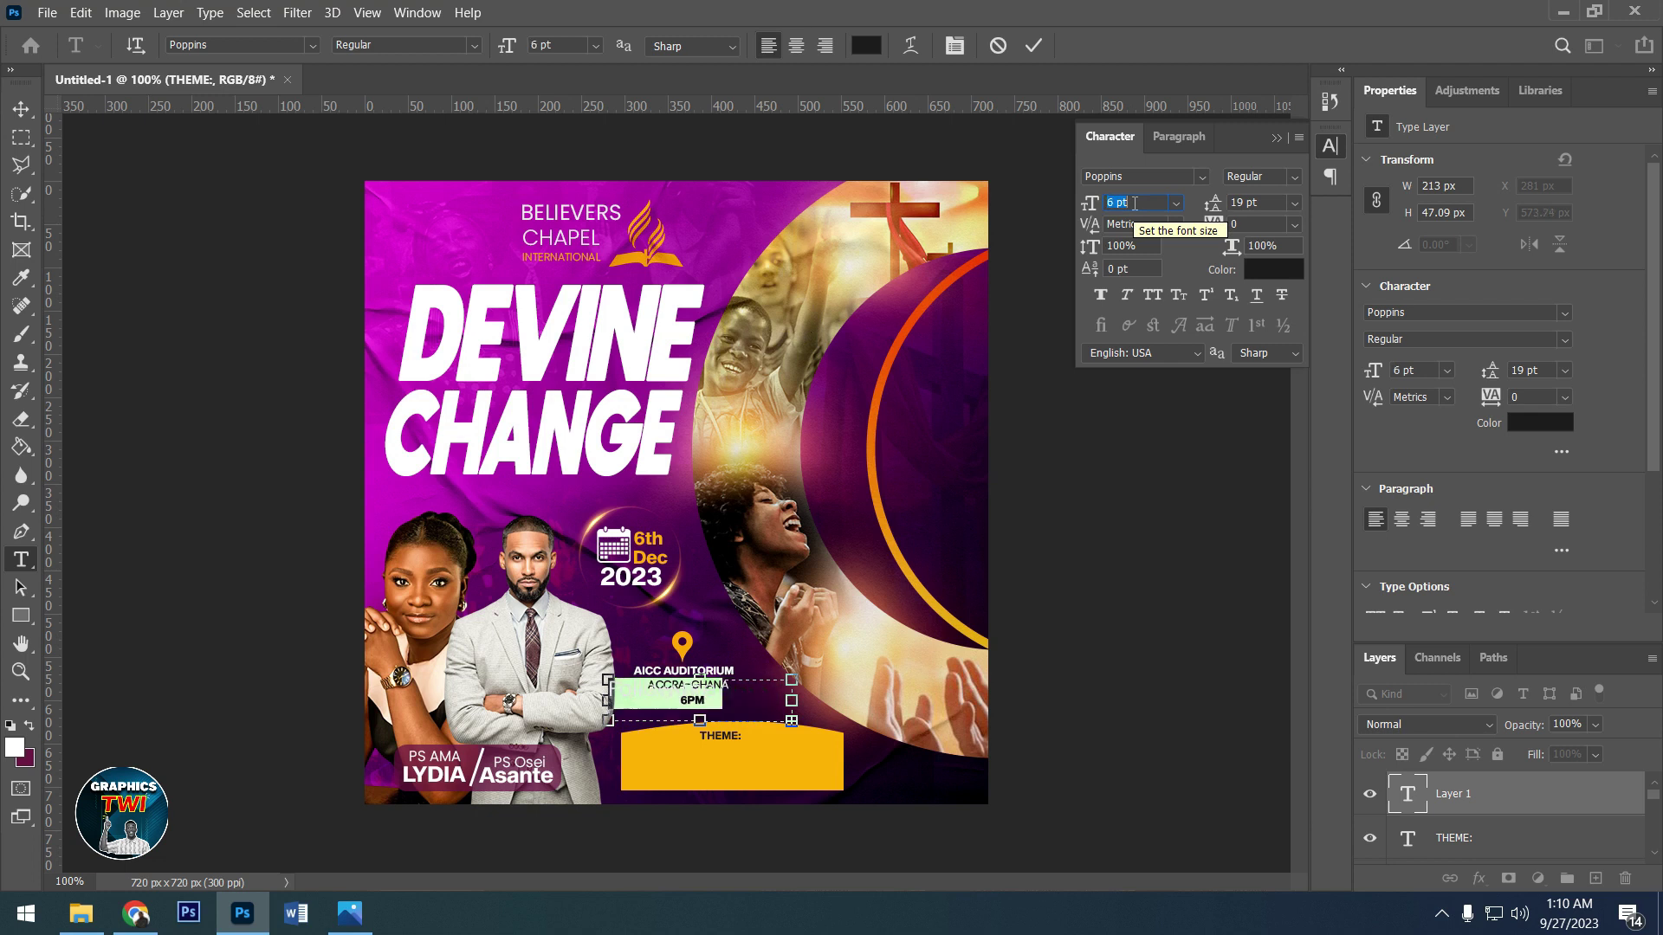
pyautogui.click(135, 913)
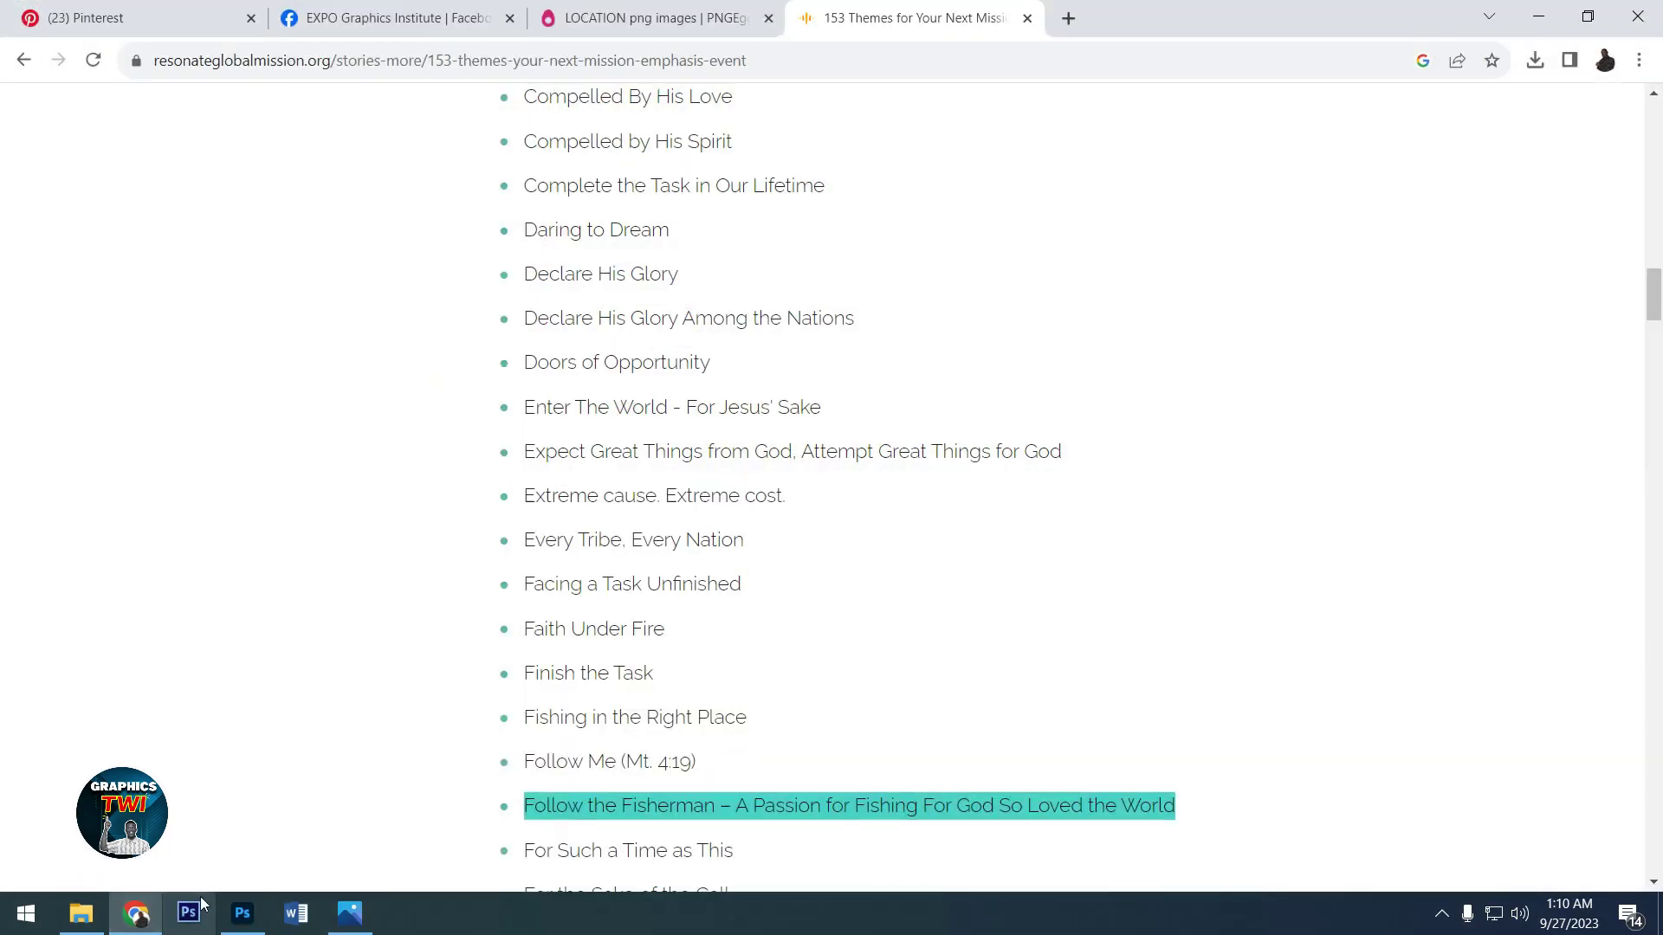
pyautogui.rightClick(774, 819)
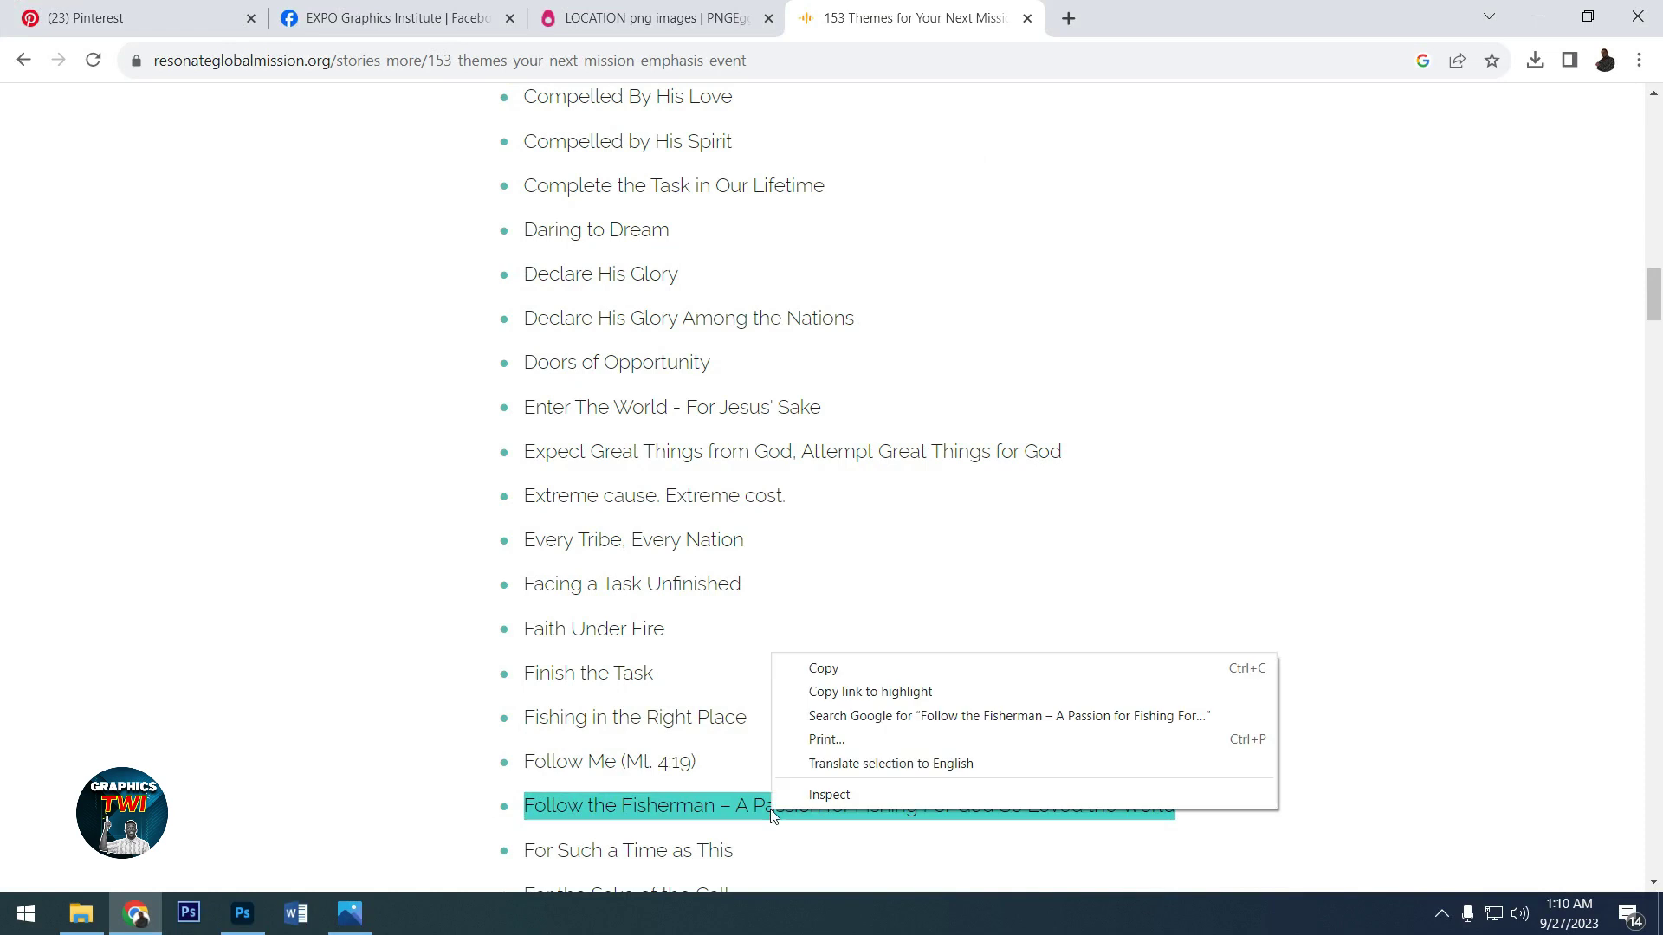
pyautogui.click(860, 673)
pyautogui.click(1538, 16)
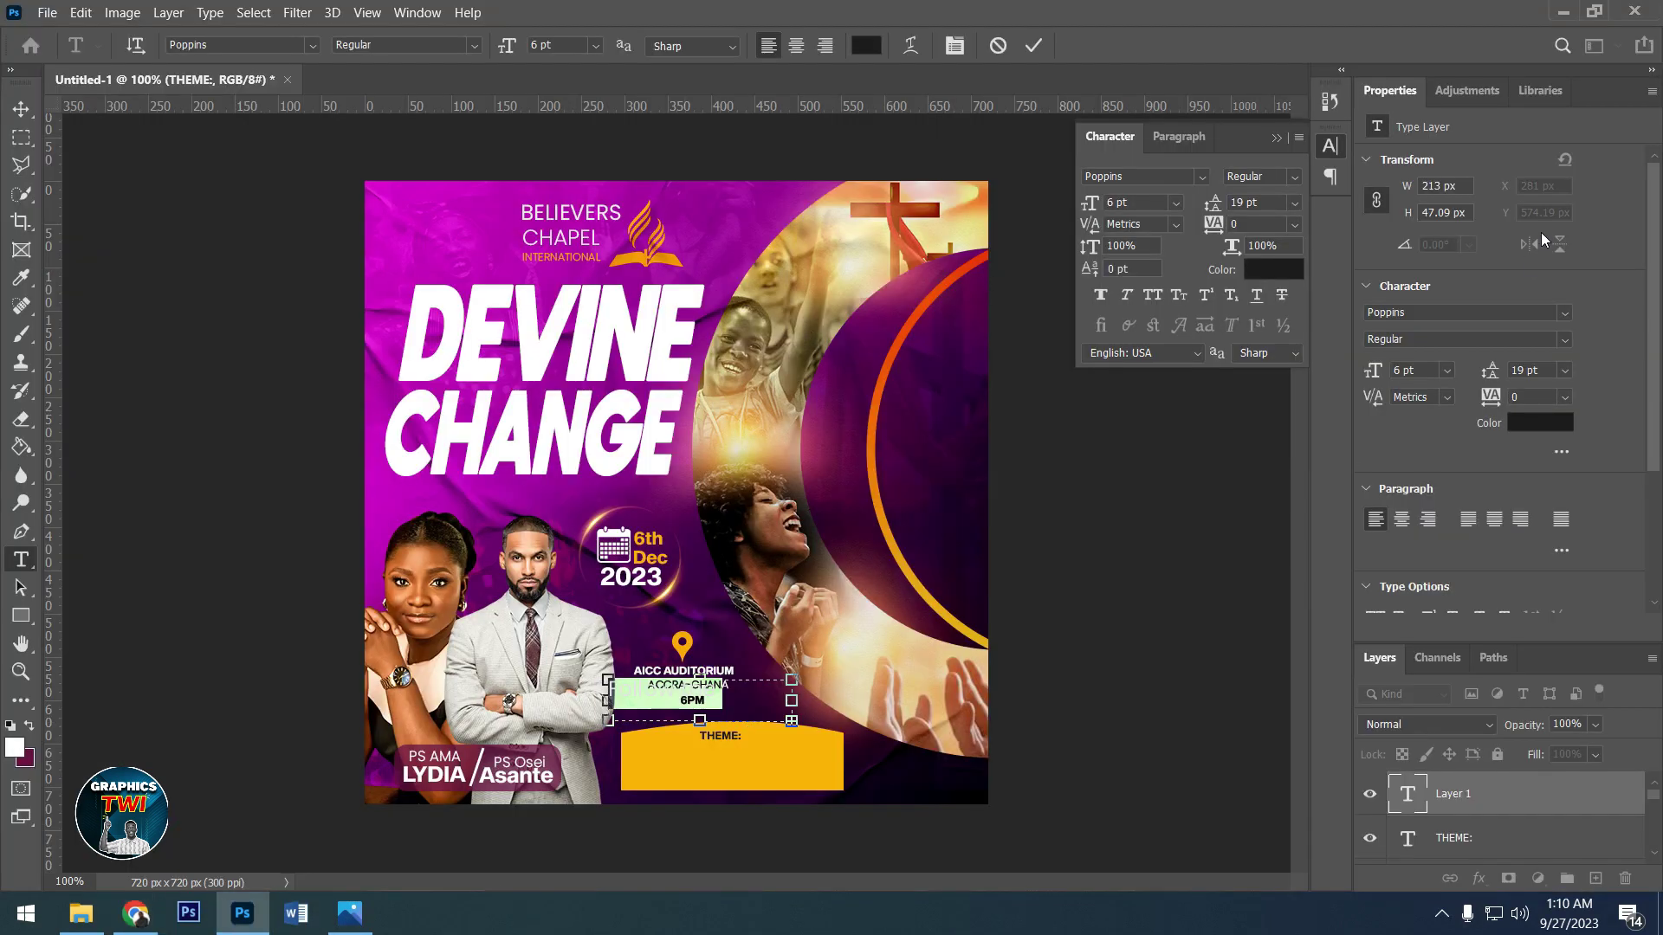
# - Discard the empty layer and paste the theme into a new text box with Auto leading at 4 pt
pyautogui.click(1516, 788)
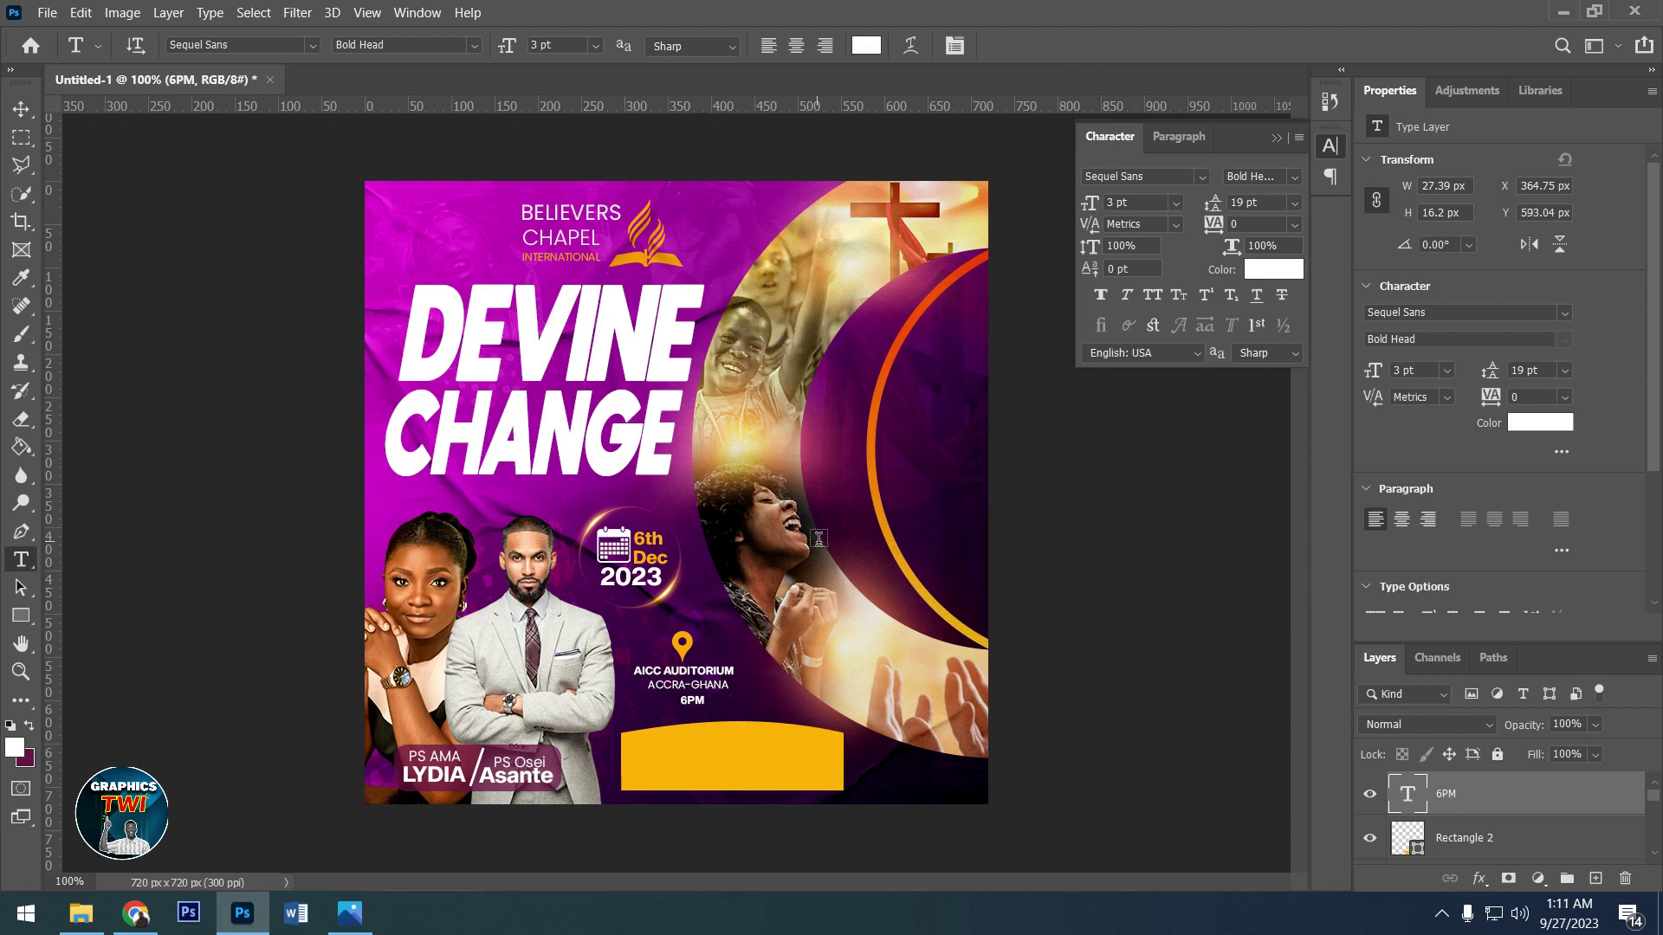
pyautogui.moveTo(395, 200); pyautogui.dragTo(596, 282)
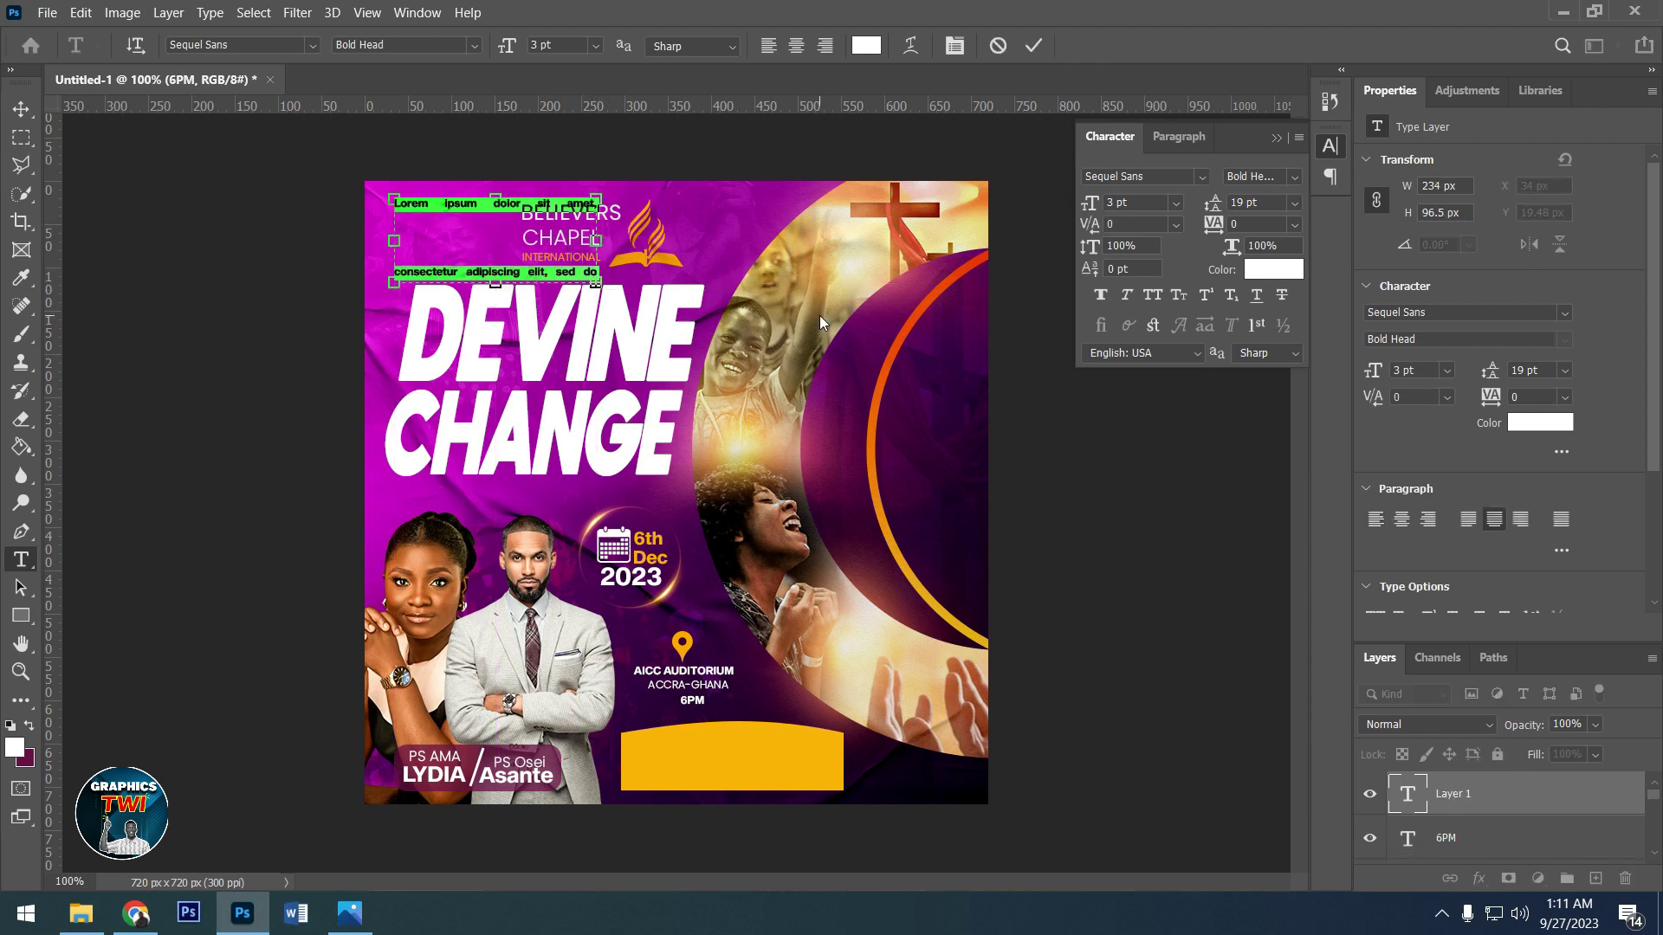
pyautogui.press('BackSpace')
pyautogui.hotkey('ctrl', 'v')
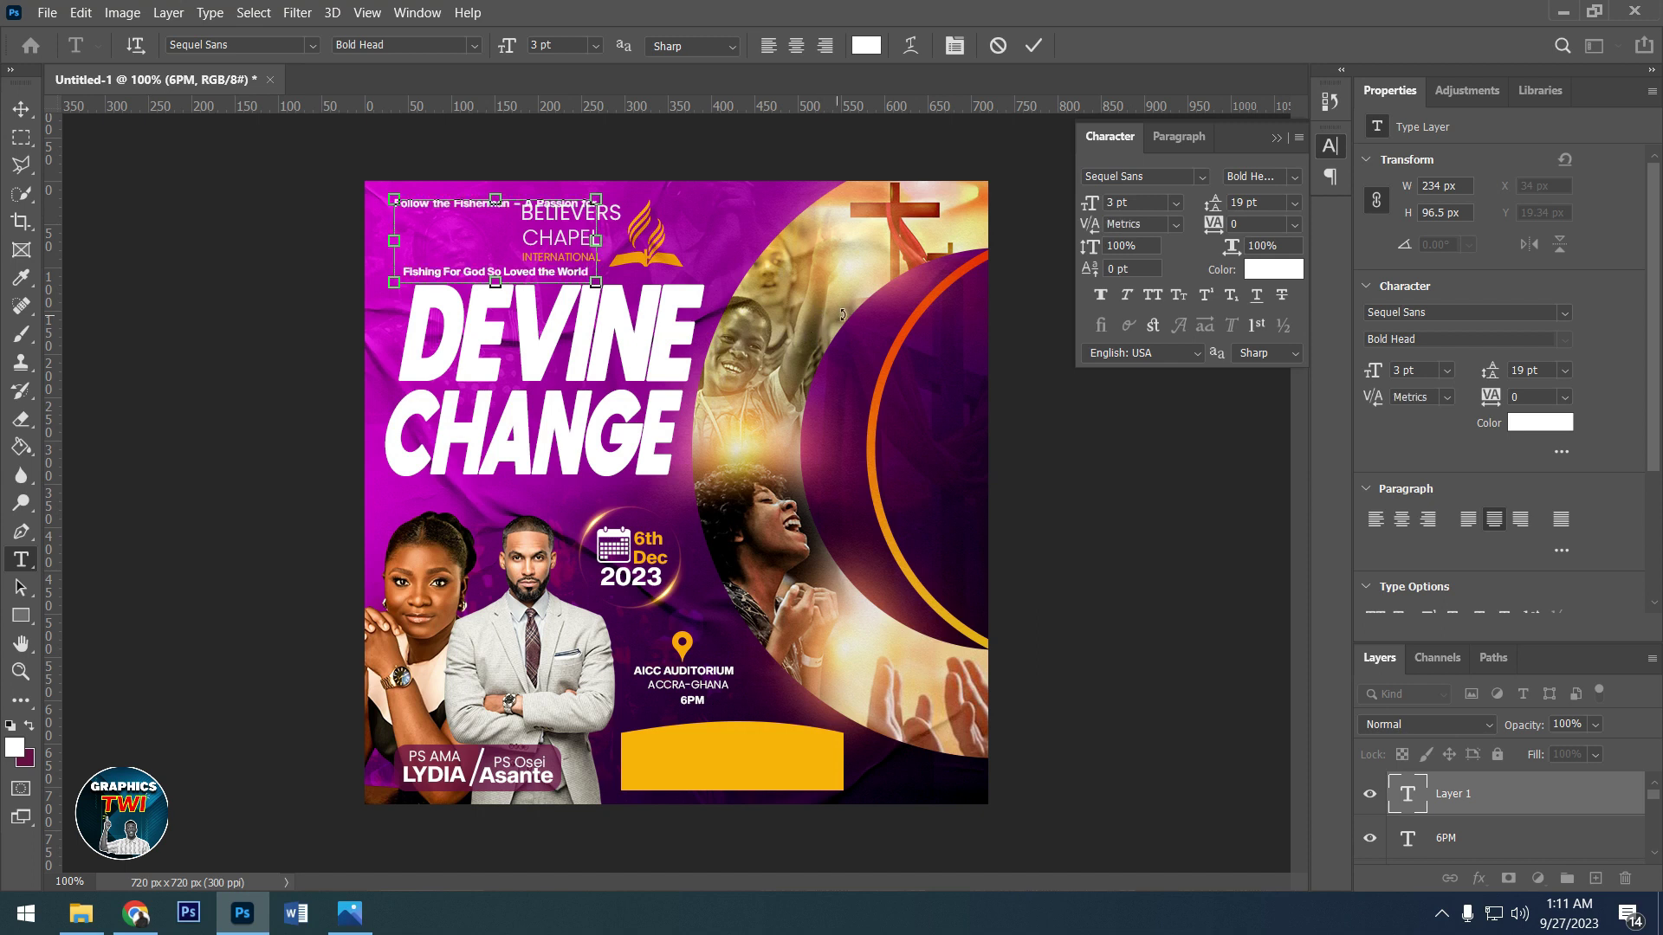
pyautogui.hotkey('ctrl', 'a')
pyautogui.click(1294, 203)
pyautogui.click(1252, 223)
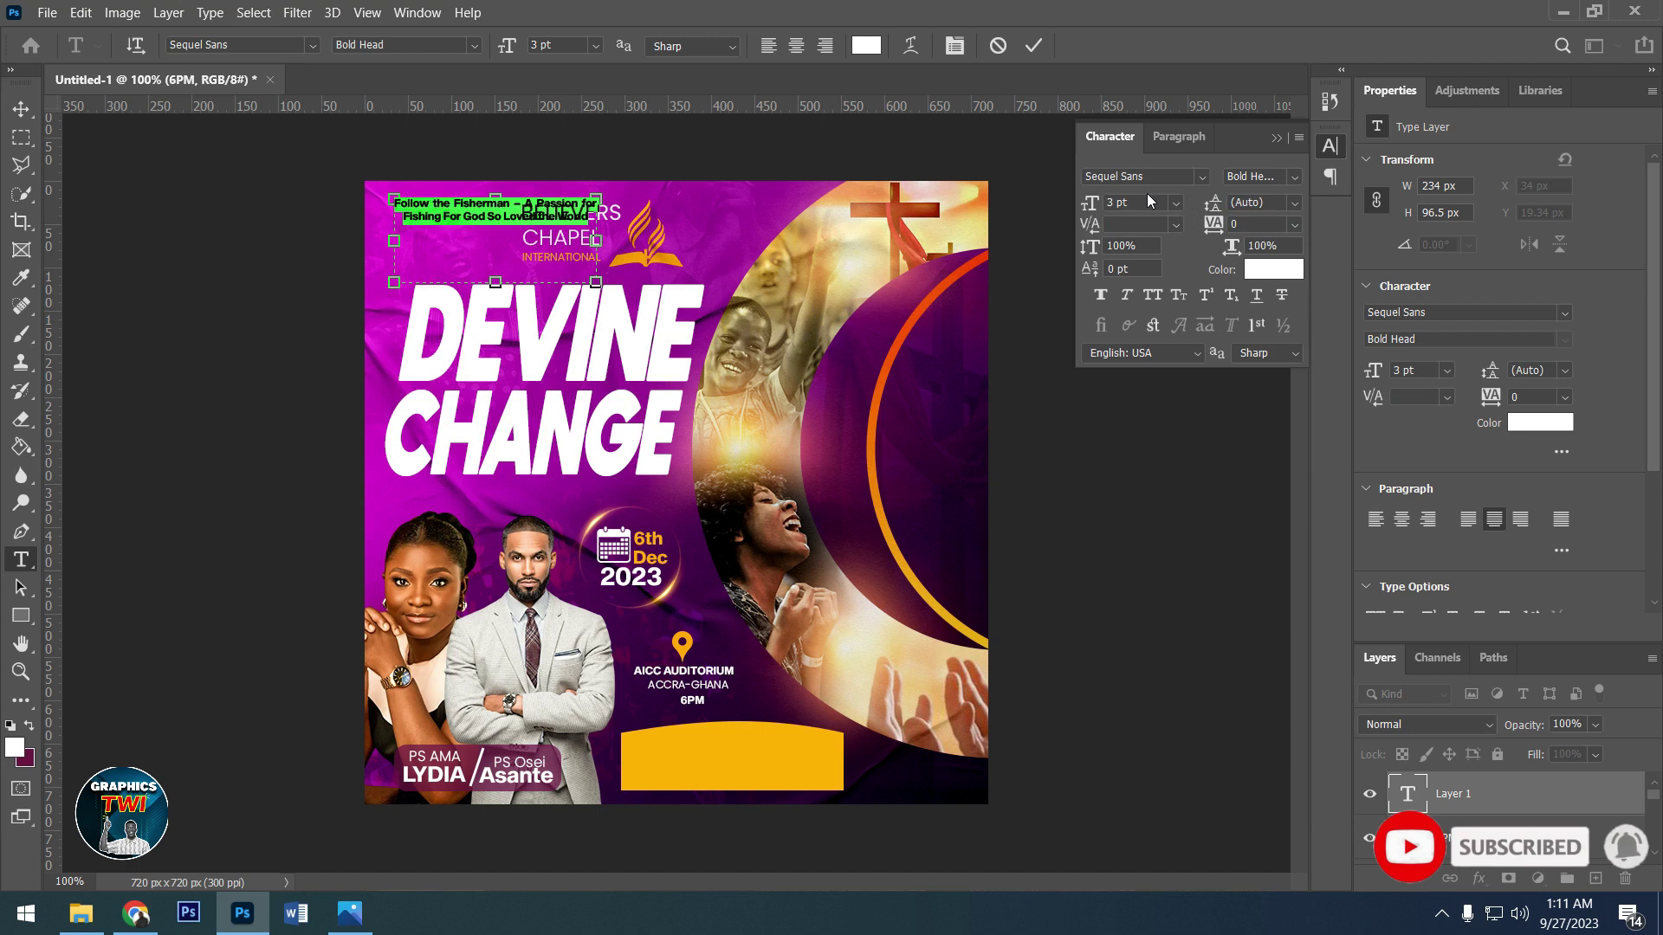
pyautogui.press('Up')
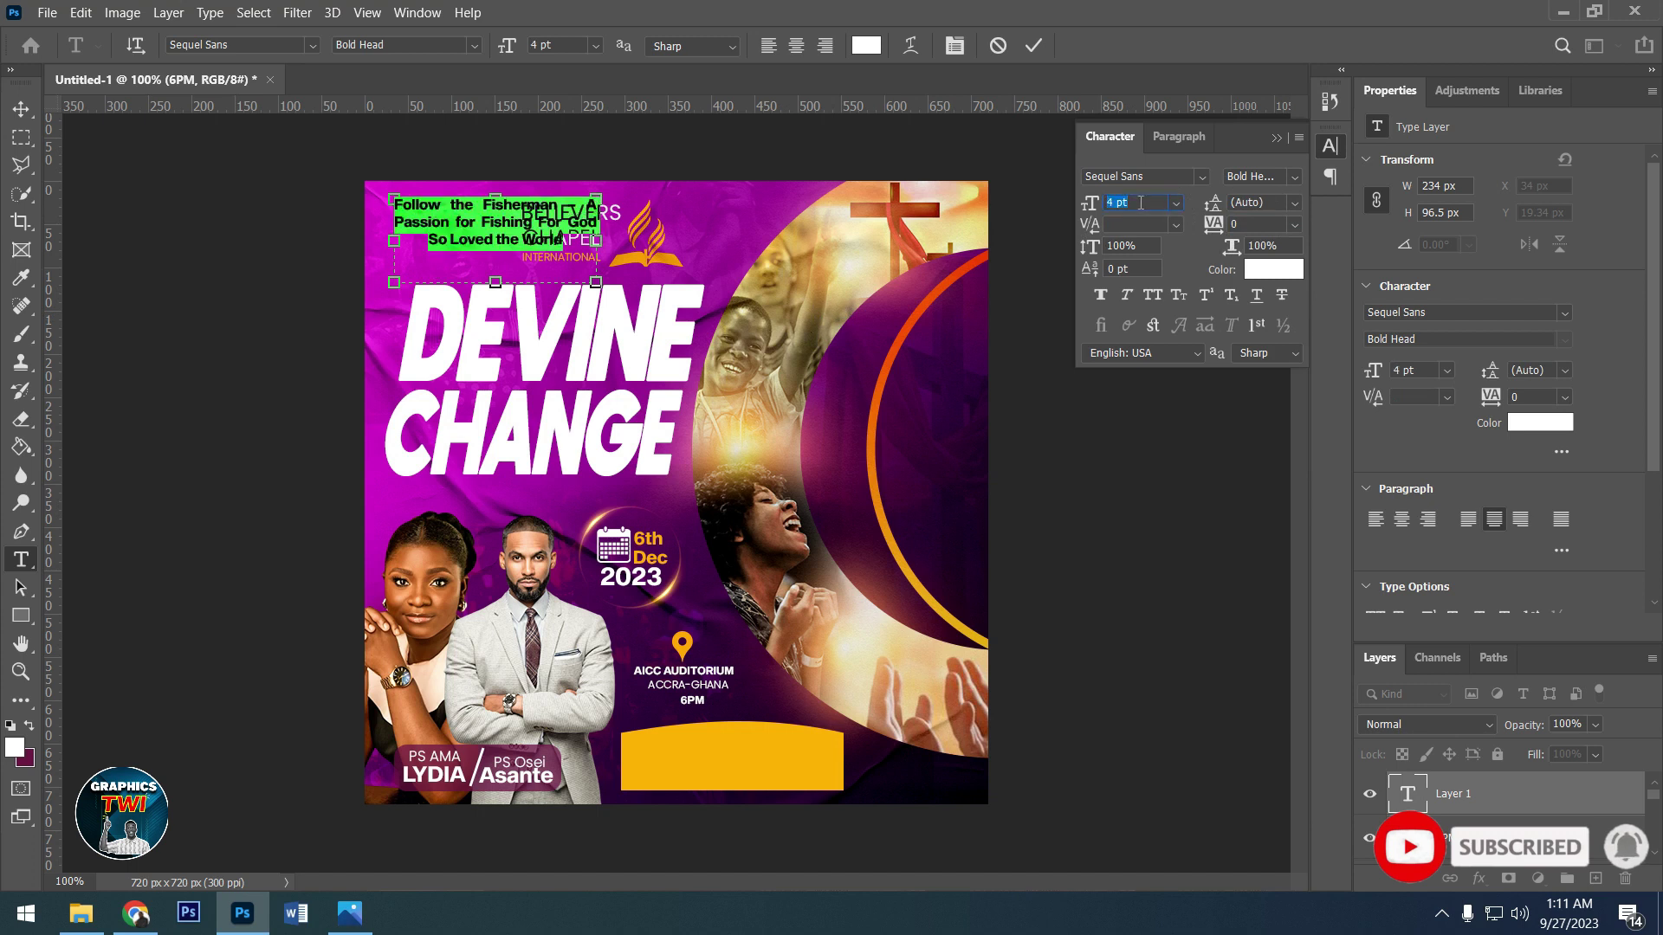
# - Move the theme text onto the yellow box
pyautogui.click(1033, 46)
pyautogui.click(21, 109)
pyautogui.moveTo(492, 225); pyautogui.dragTo(731, 762)
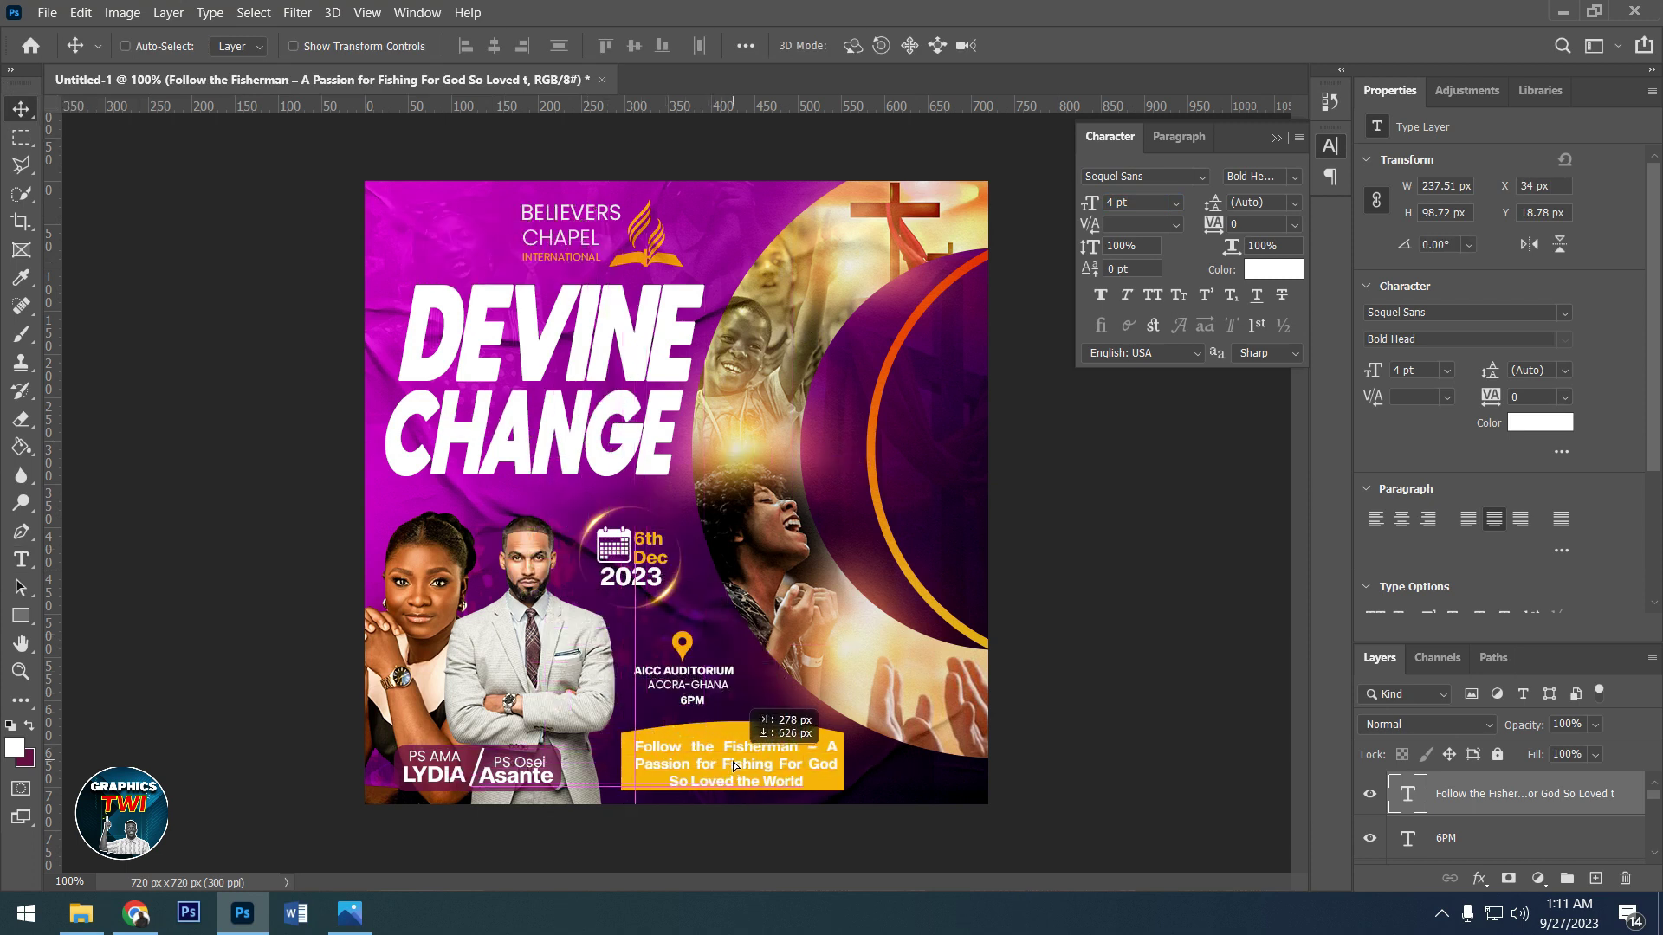
pyautogui.moveTo(732, 762); pyautogui.dragTo(731, 761)
# - Change the theme text colour to black (#000000)
pyautogui.doubleClick(1409, 795)
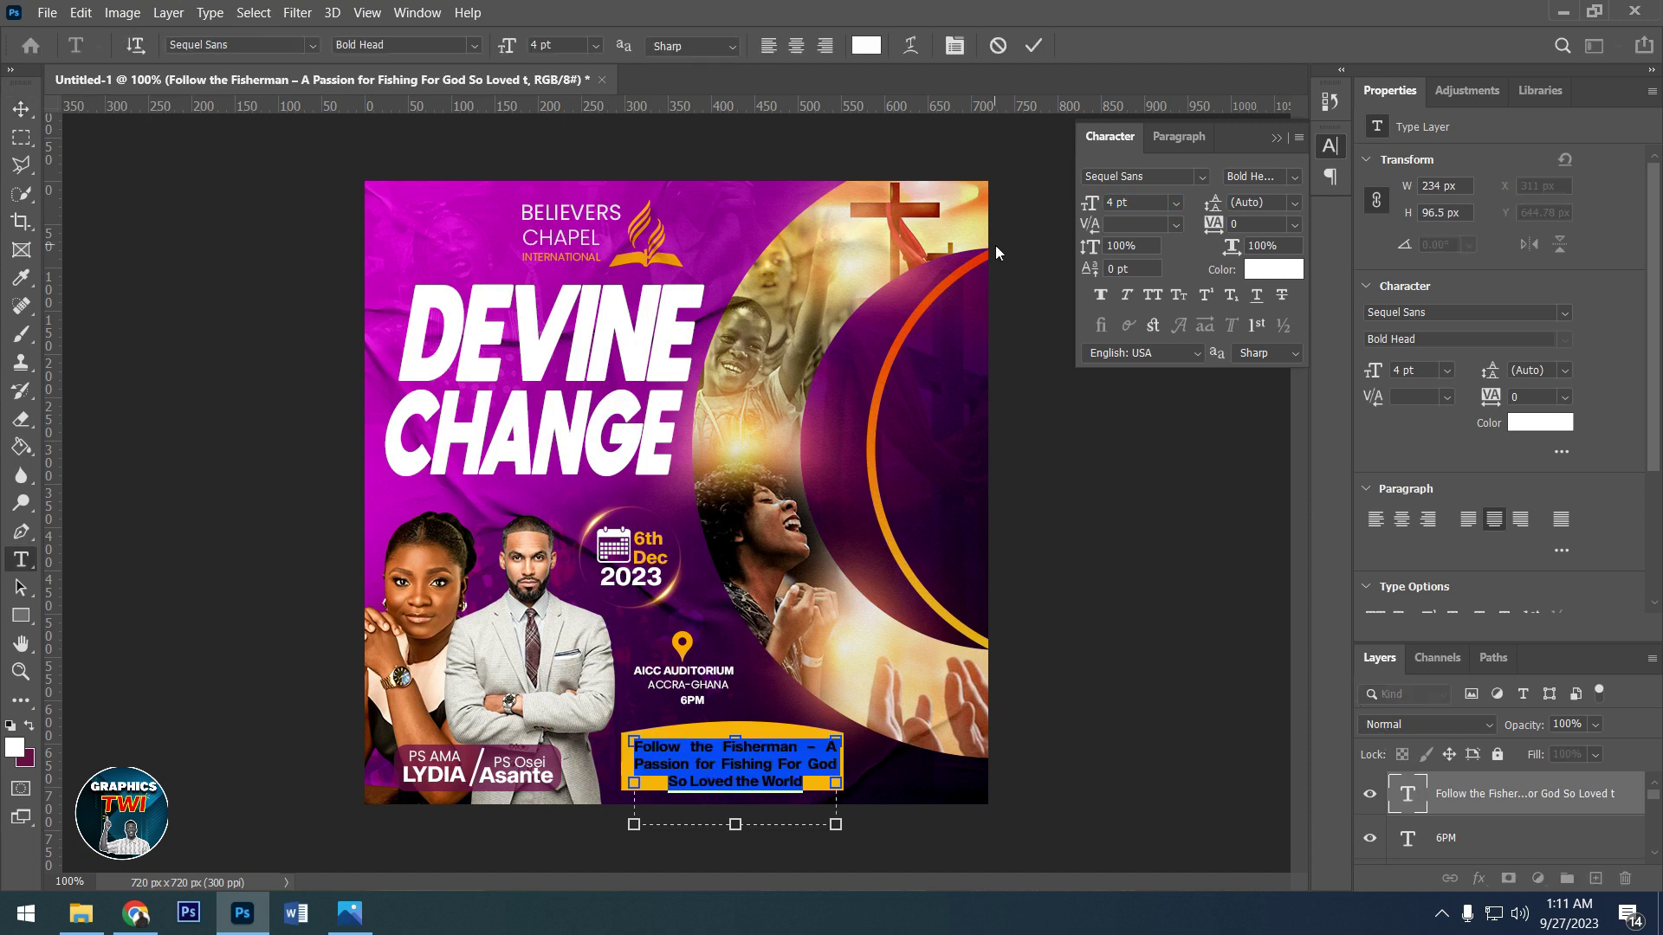
pyautogui.click(1258, 275)
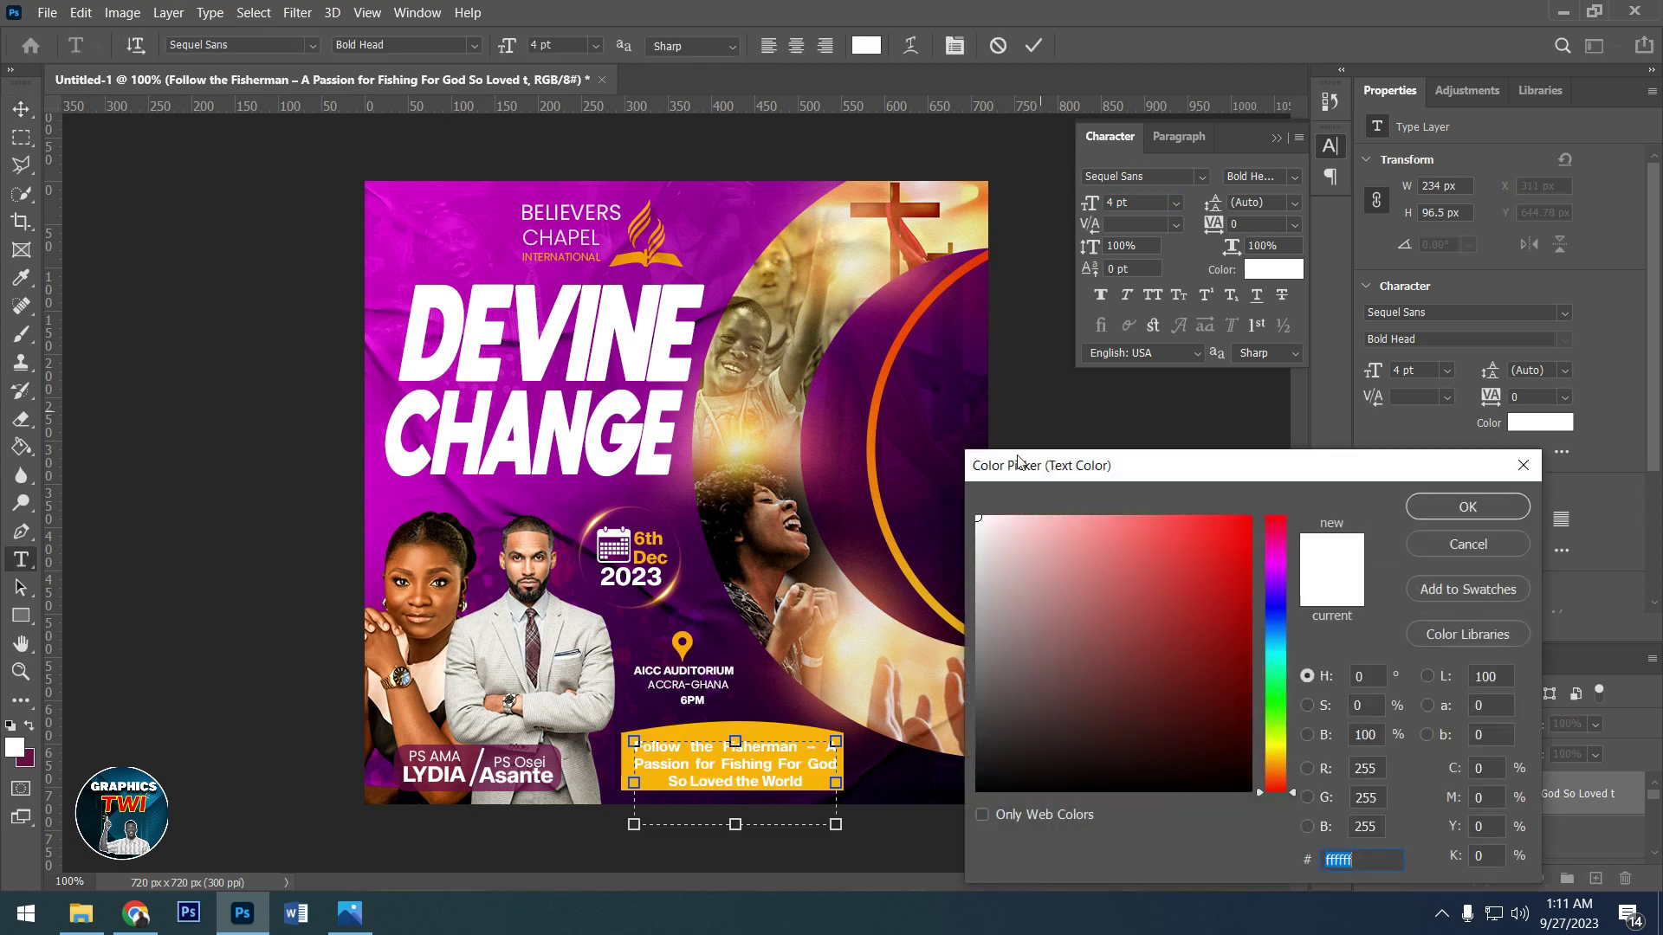
pyautogui.write('000000')
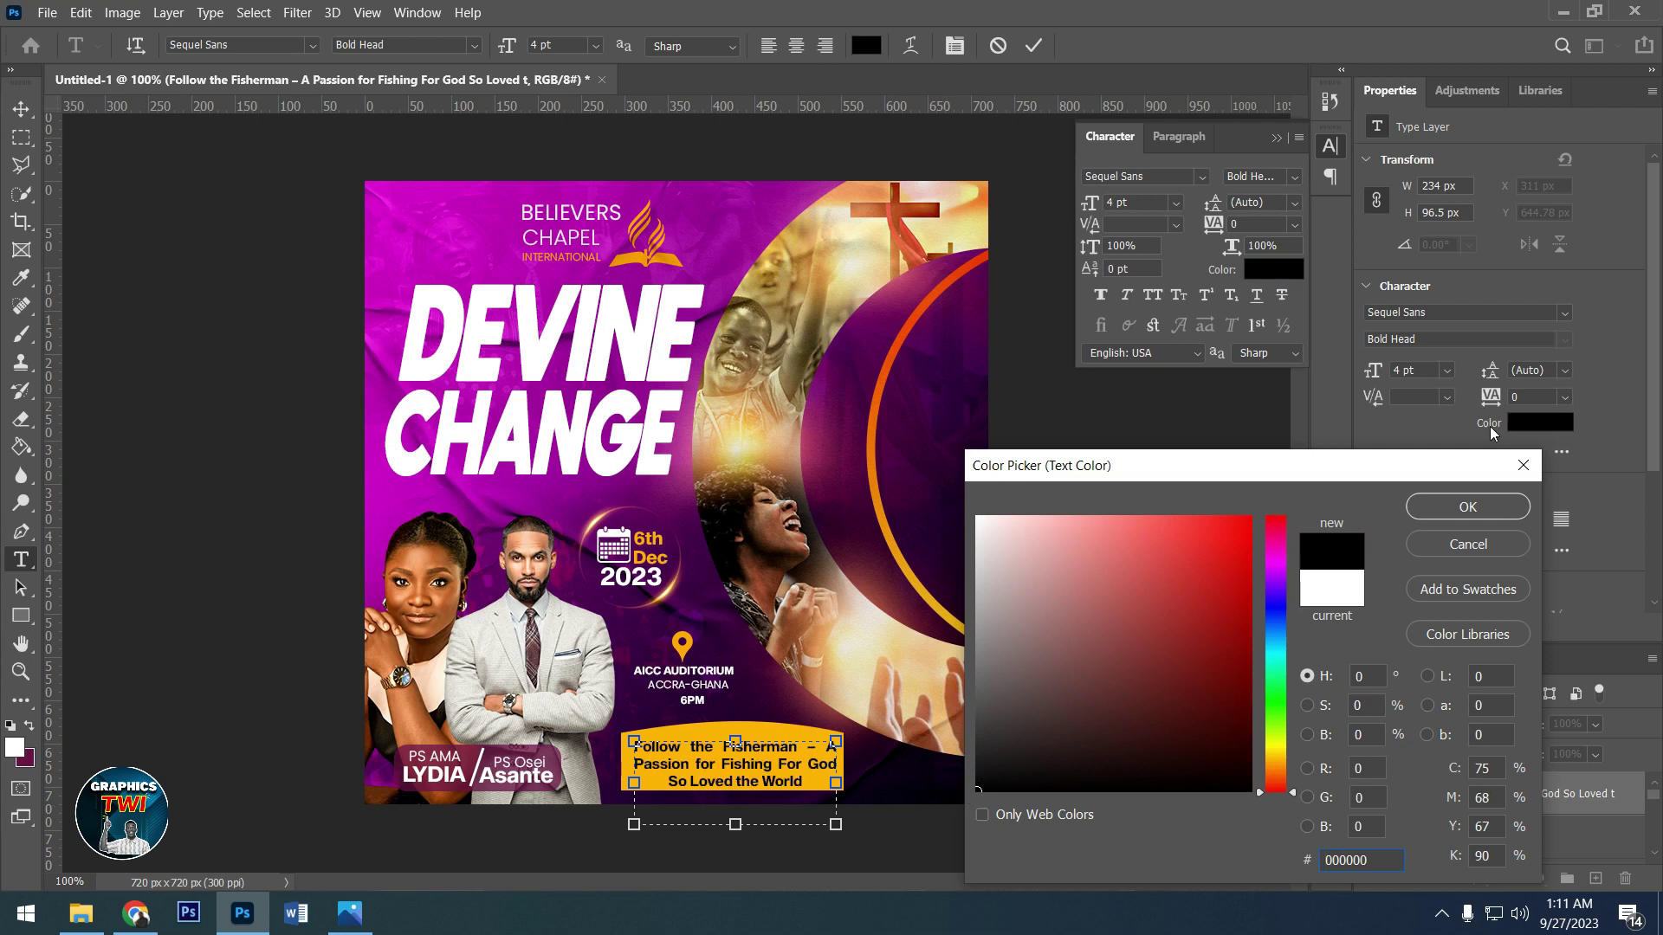
pyautogui.click(1486, 509)
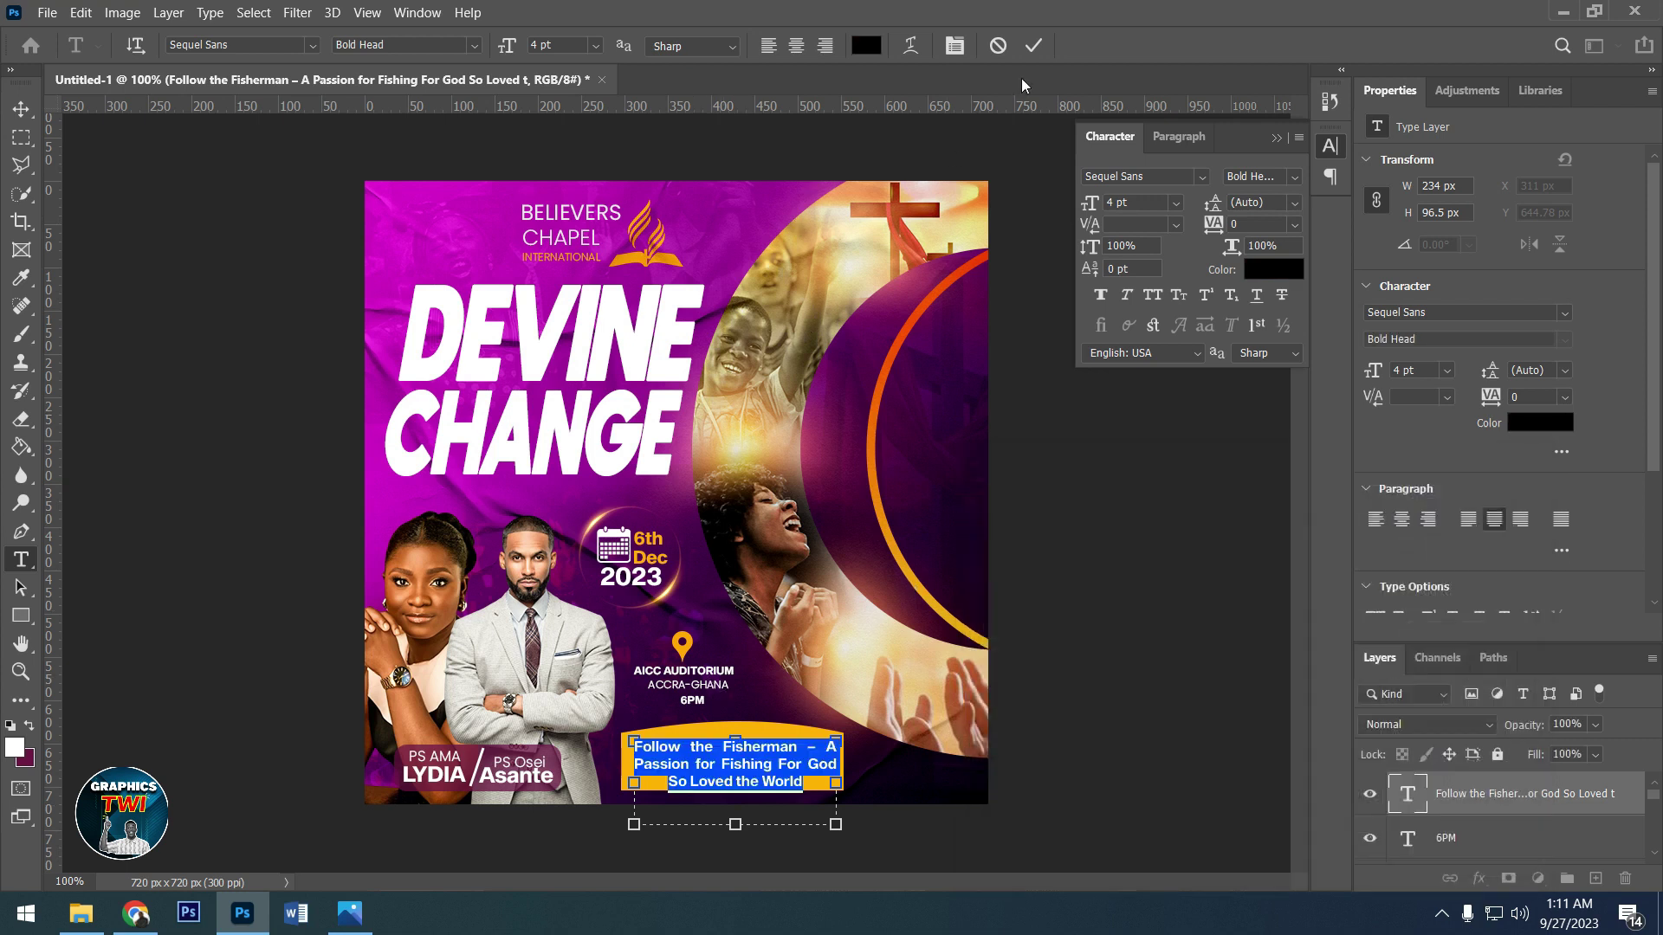
pyautogui.click(1026, 43)
pyautogui.press('v')
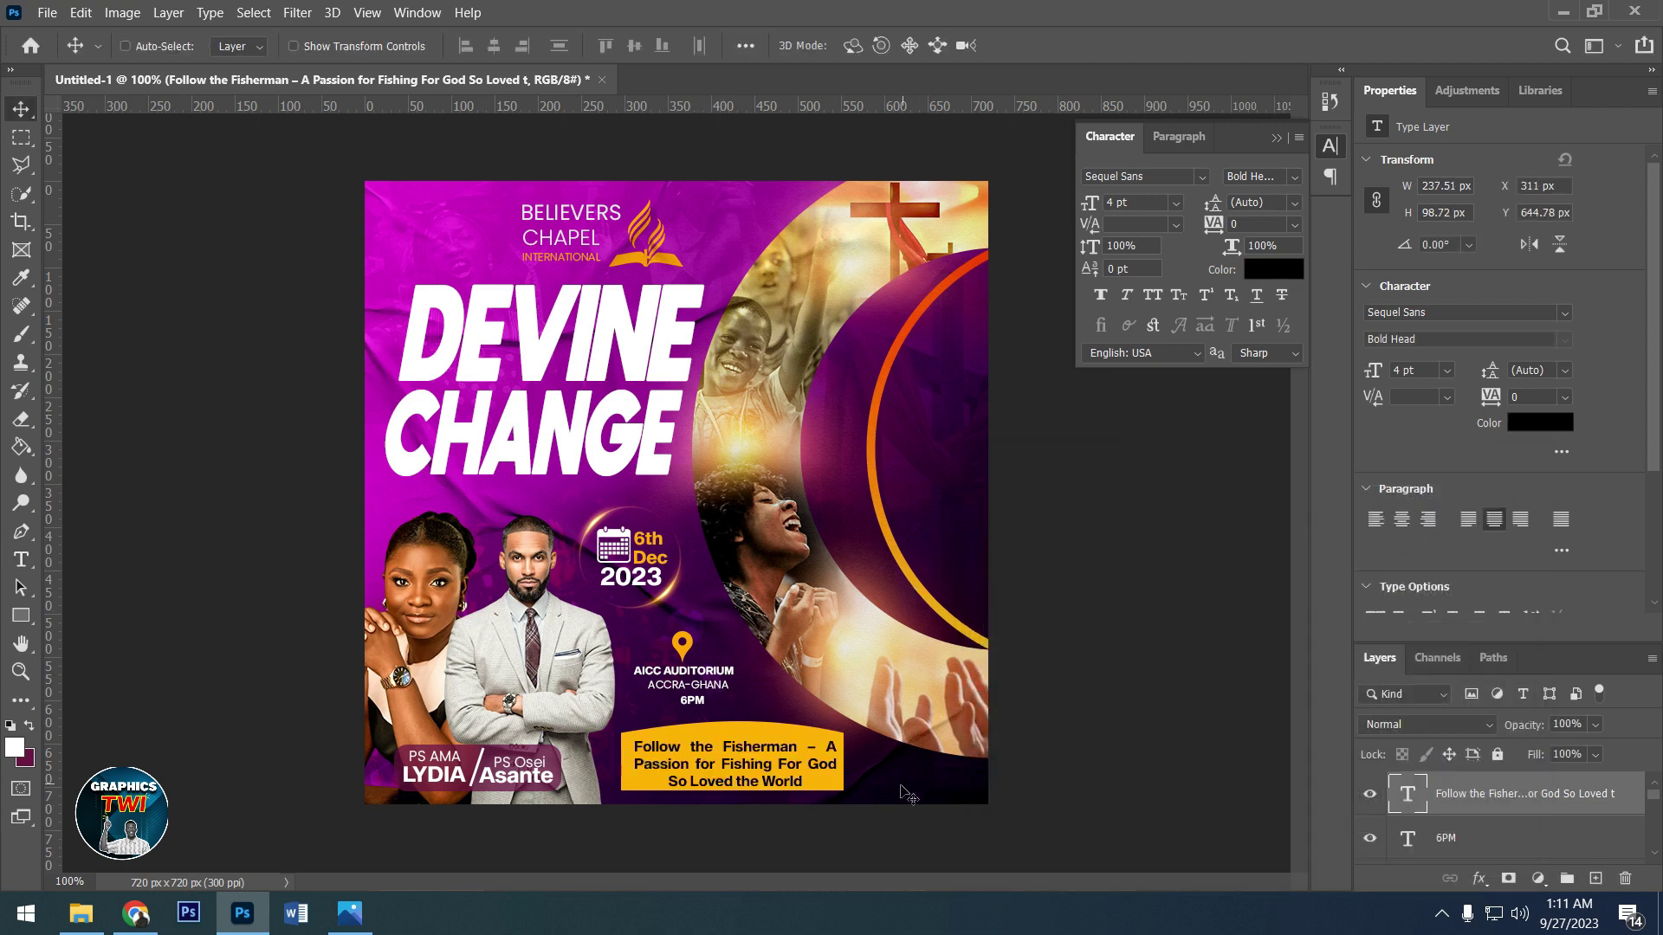
# - Add a 'THEME:' text layer on the canvas
pyautogui.click(1453, 838)
pyautogui.click(1463, 811)
pyautogui.click(22, 560)
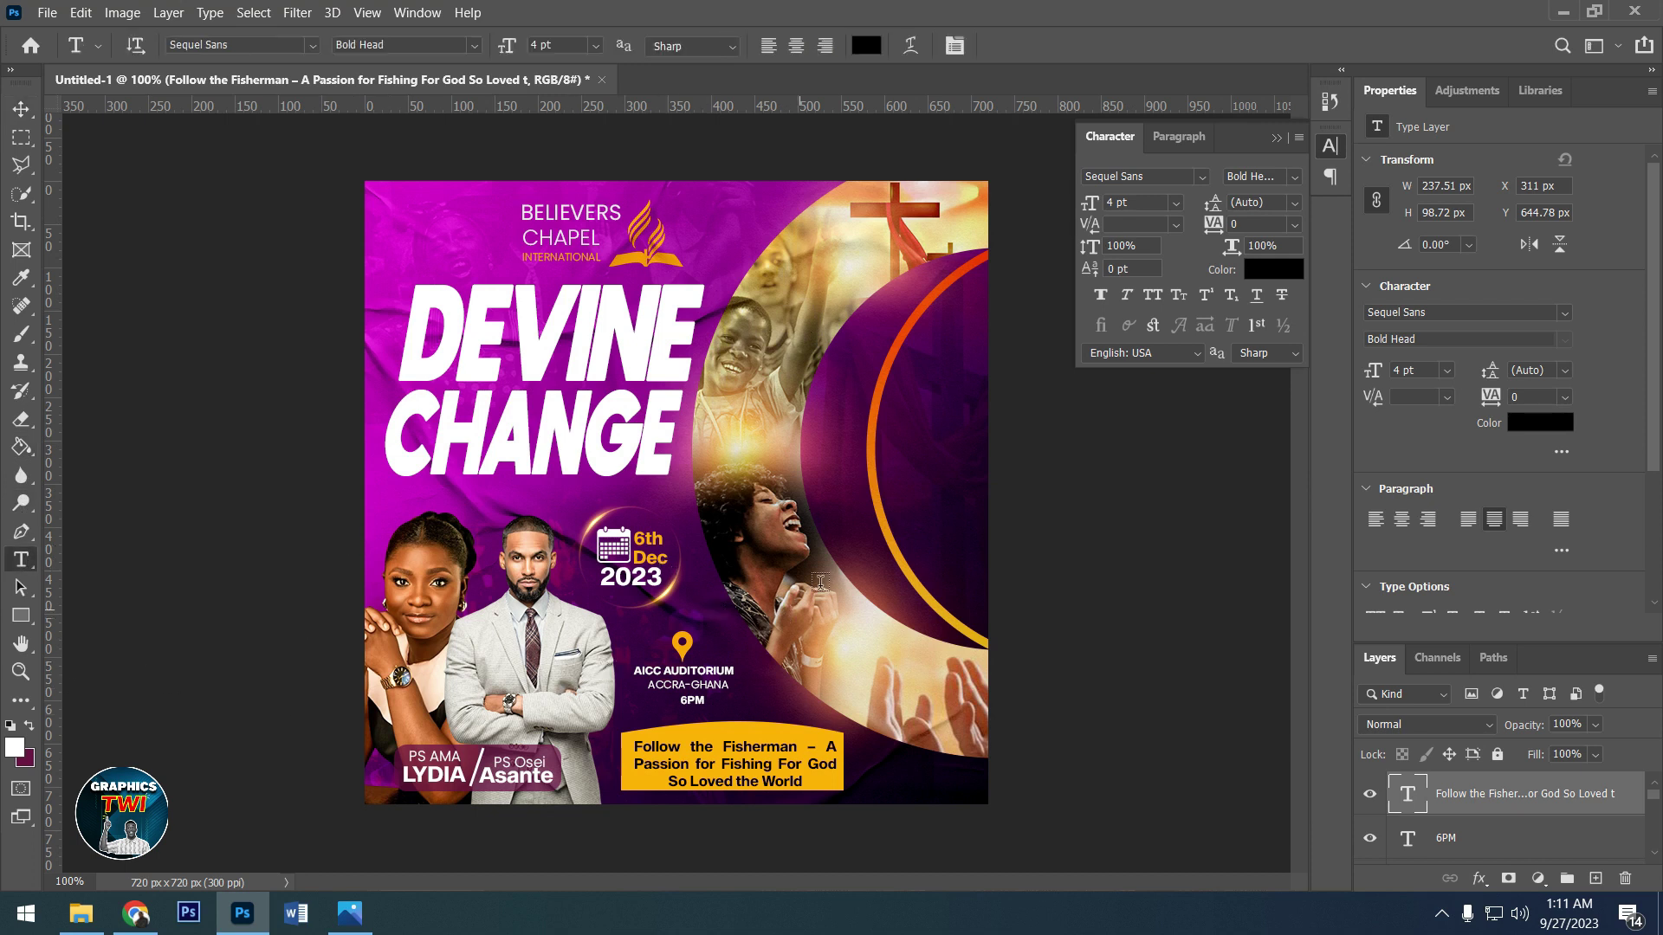
pyautogui.click(919, 496)
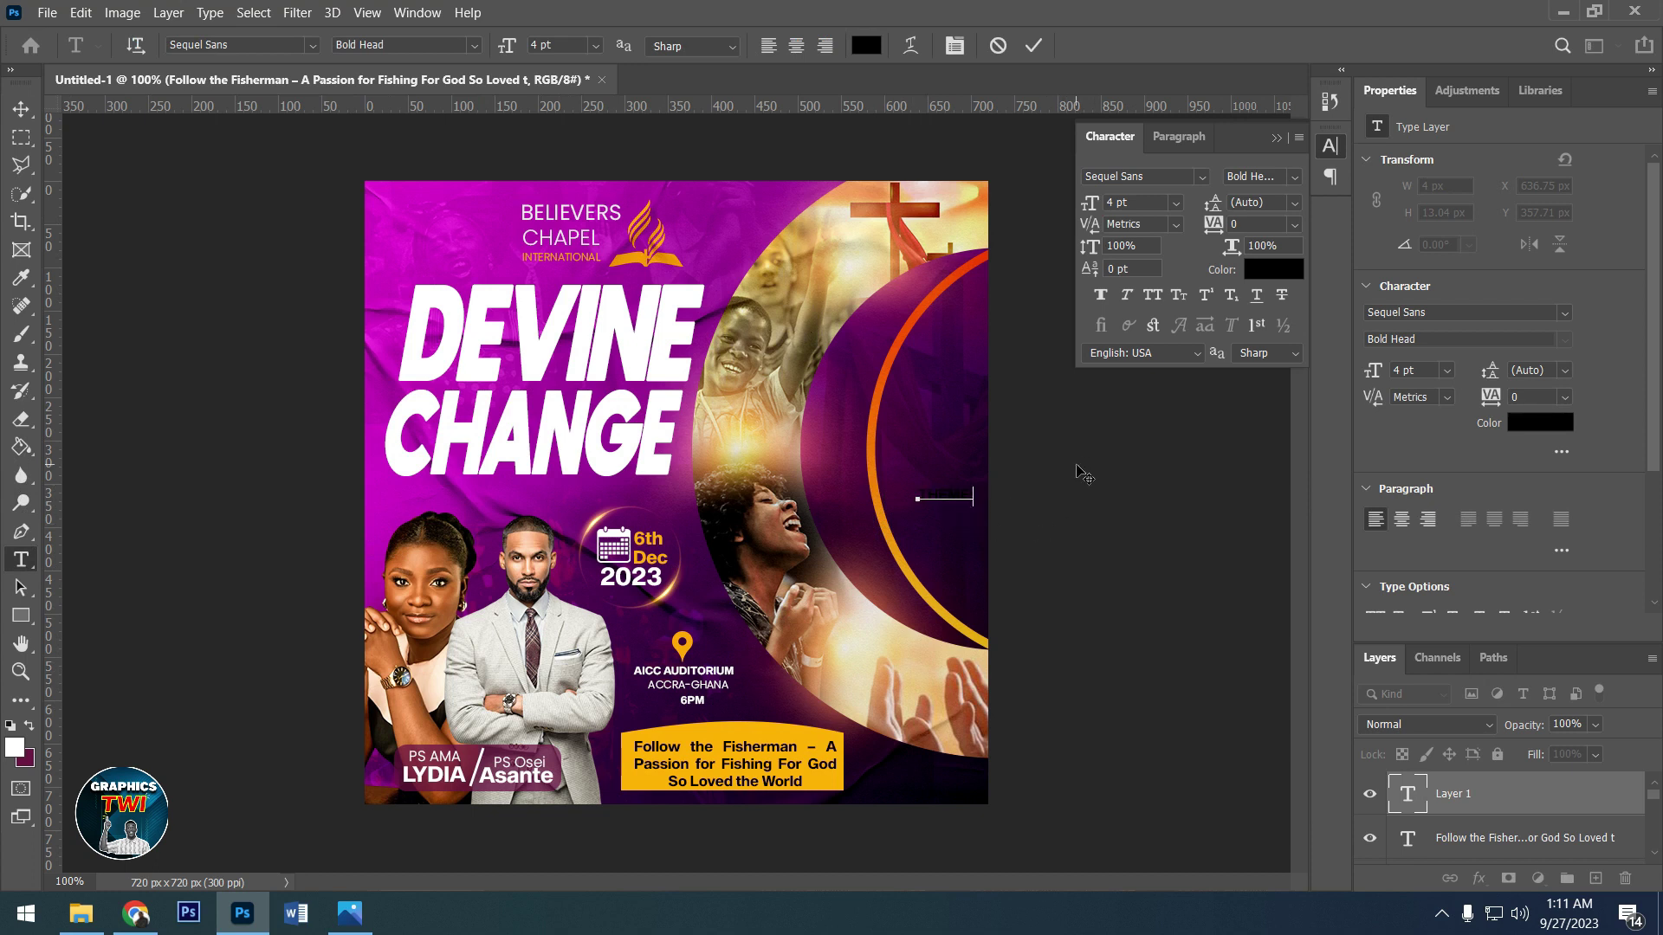
pyautogui.click(21, 108)
# - Position the THEME: heading at the top of the yellow box, above the theme text
pyautogui.moveTo(941, 503); pyautogui.dragTo(730, 740)
pyautogui.press('Up')
pyautogui.press('Up')
pyautogui.press('Up')
pyautogui.press('Left')
pyautogui.press('Left')
pyautogui.press('Left')
pyautogui.press('Left')
pyautogui.press('Left')
pyautogui.press('Left')
pyautogui.press('Left')
pyautogui.press('Left')
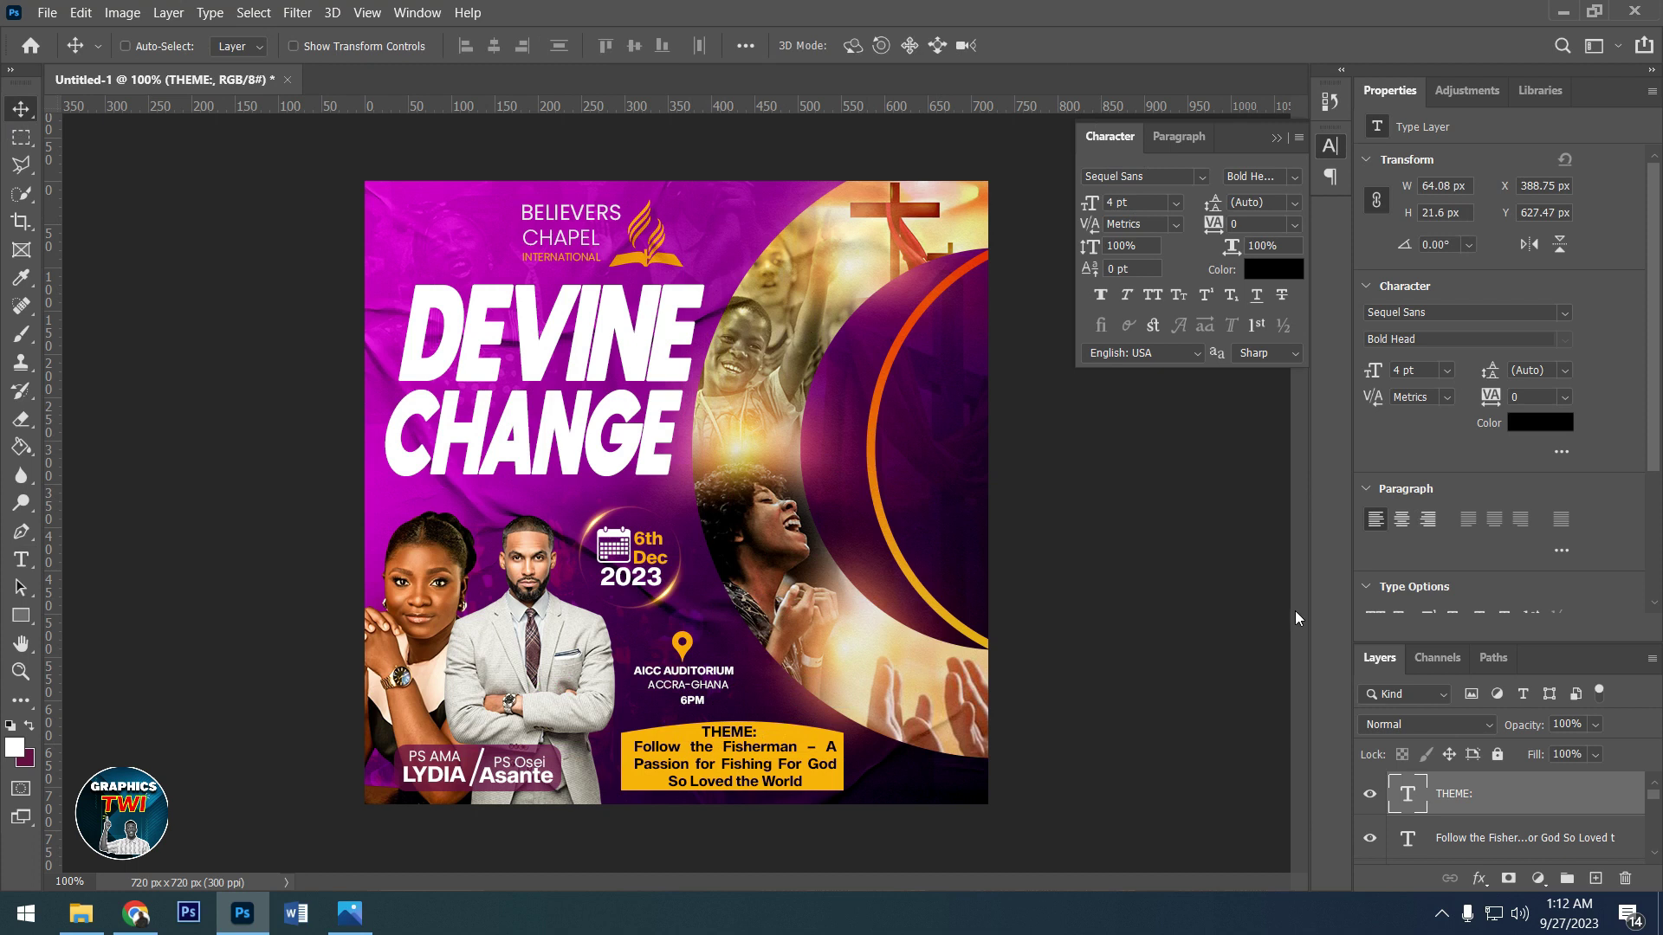
pyautogui.press('Up')
# - Browse to Desktop > RECORD ME > SHOWERS and drag the flare image onto the flyer
pyautogui.click(80, 913)
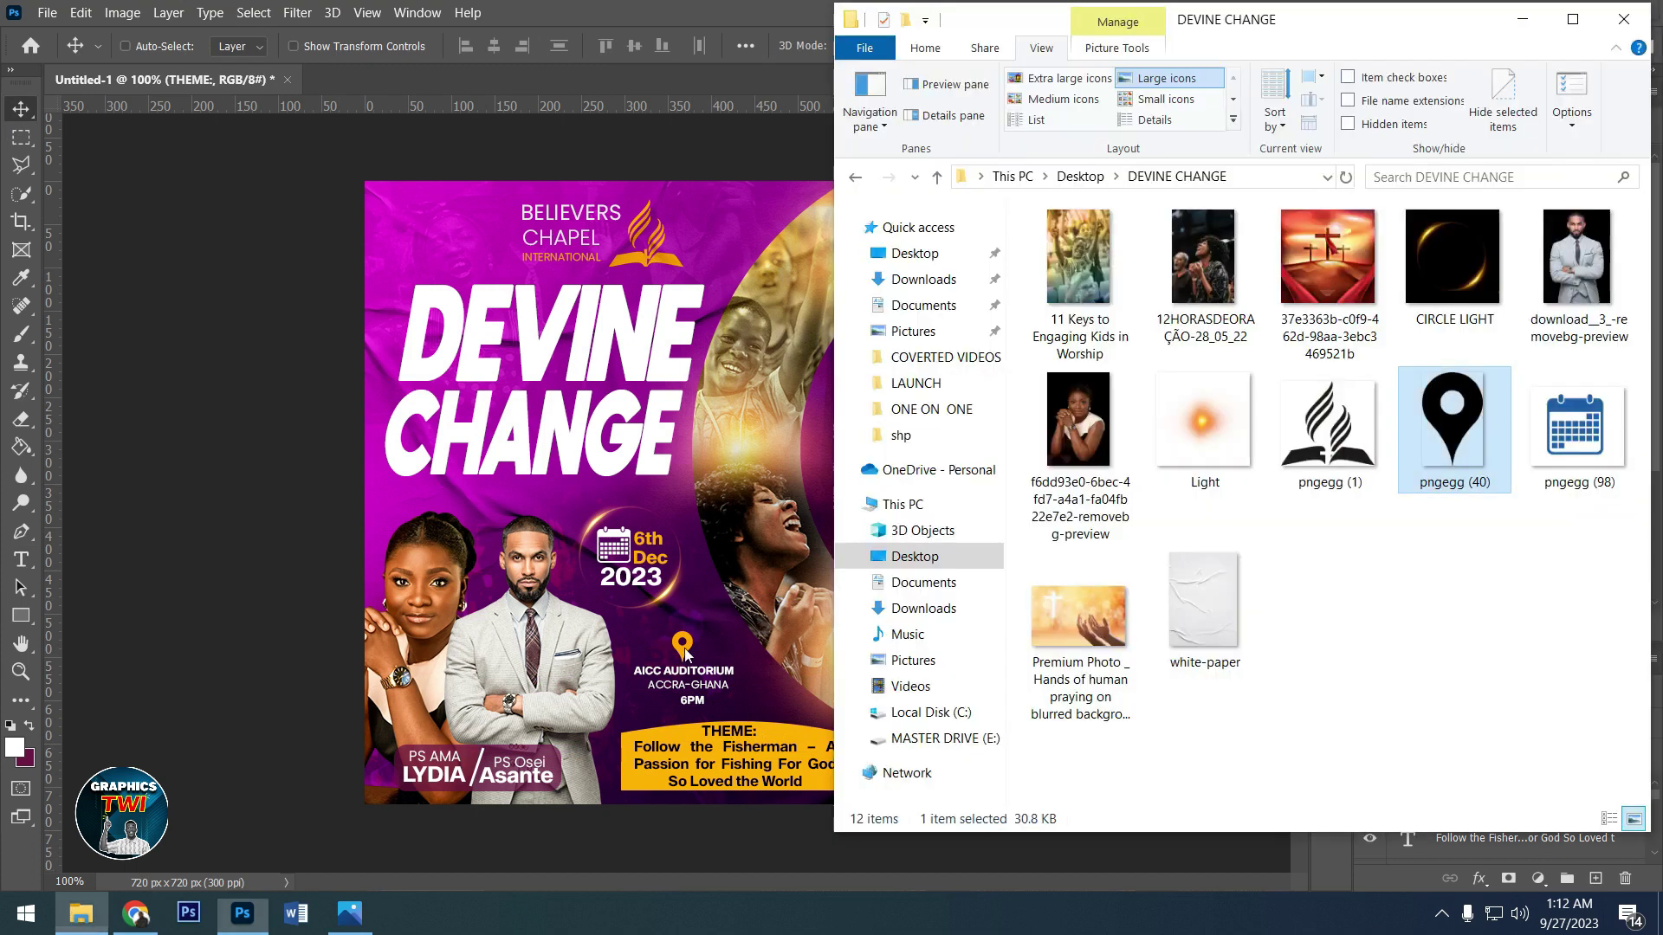
pyautogui.click(856, 177)
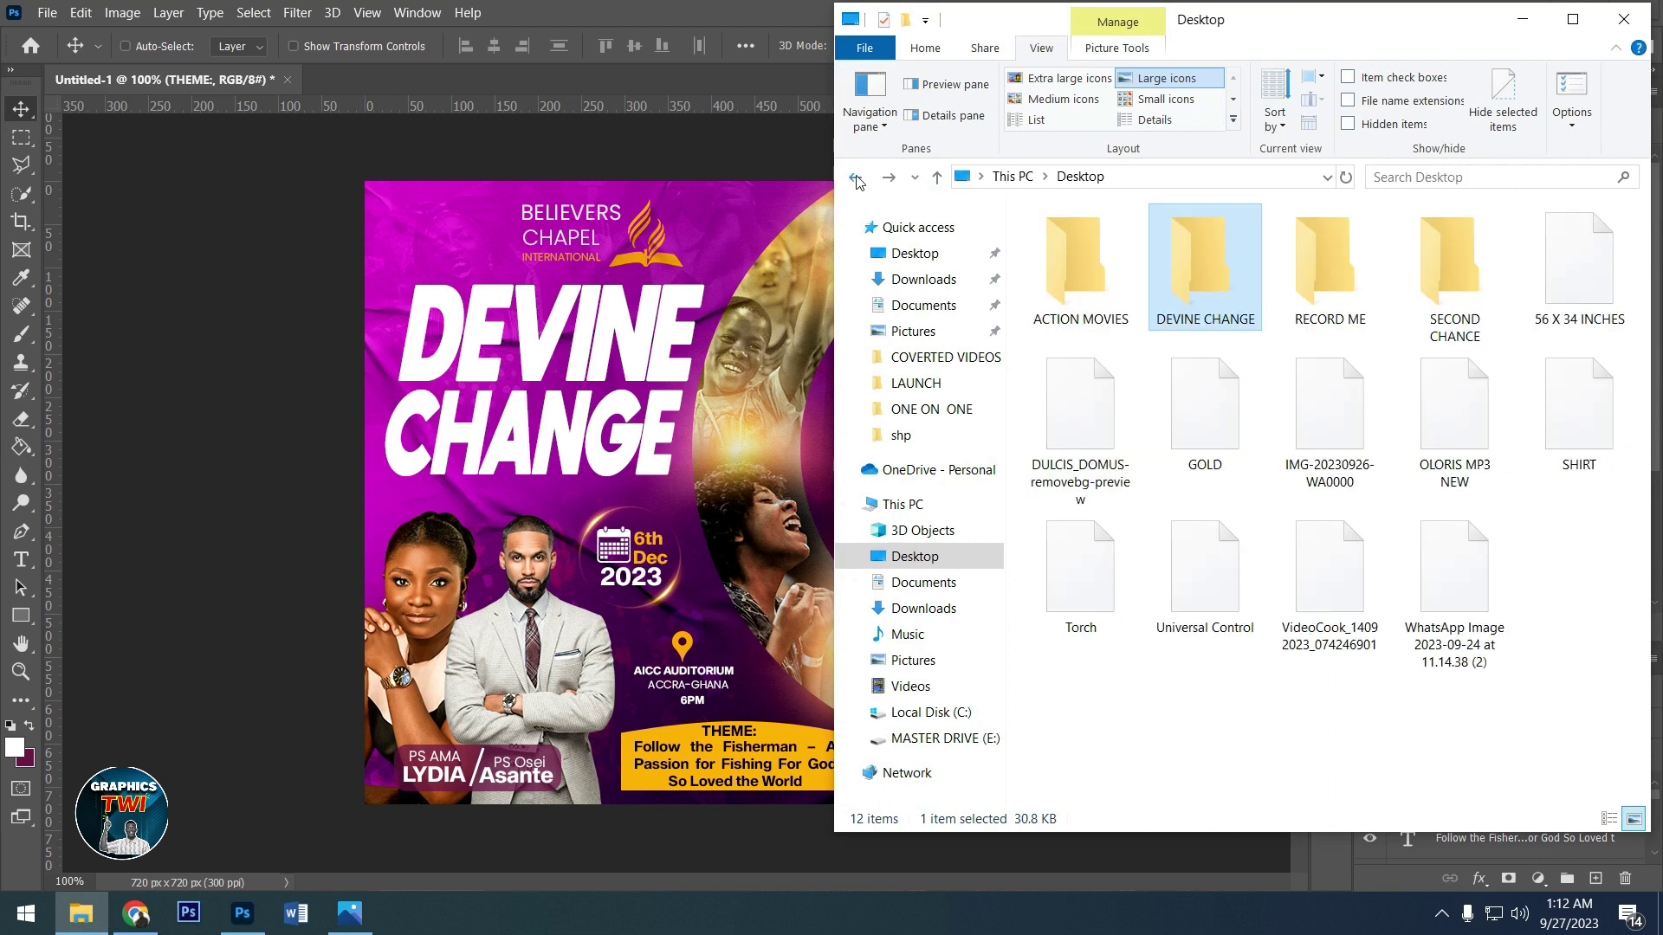
pyautogui.doubleClick(1329, 259)
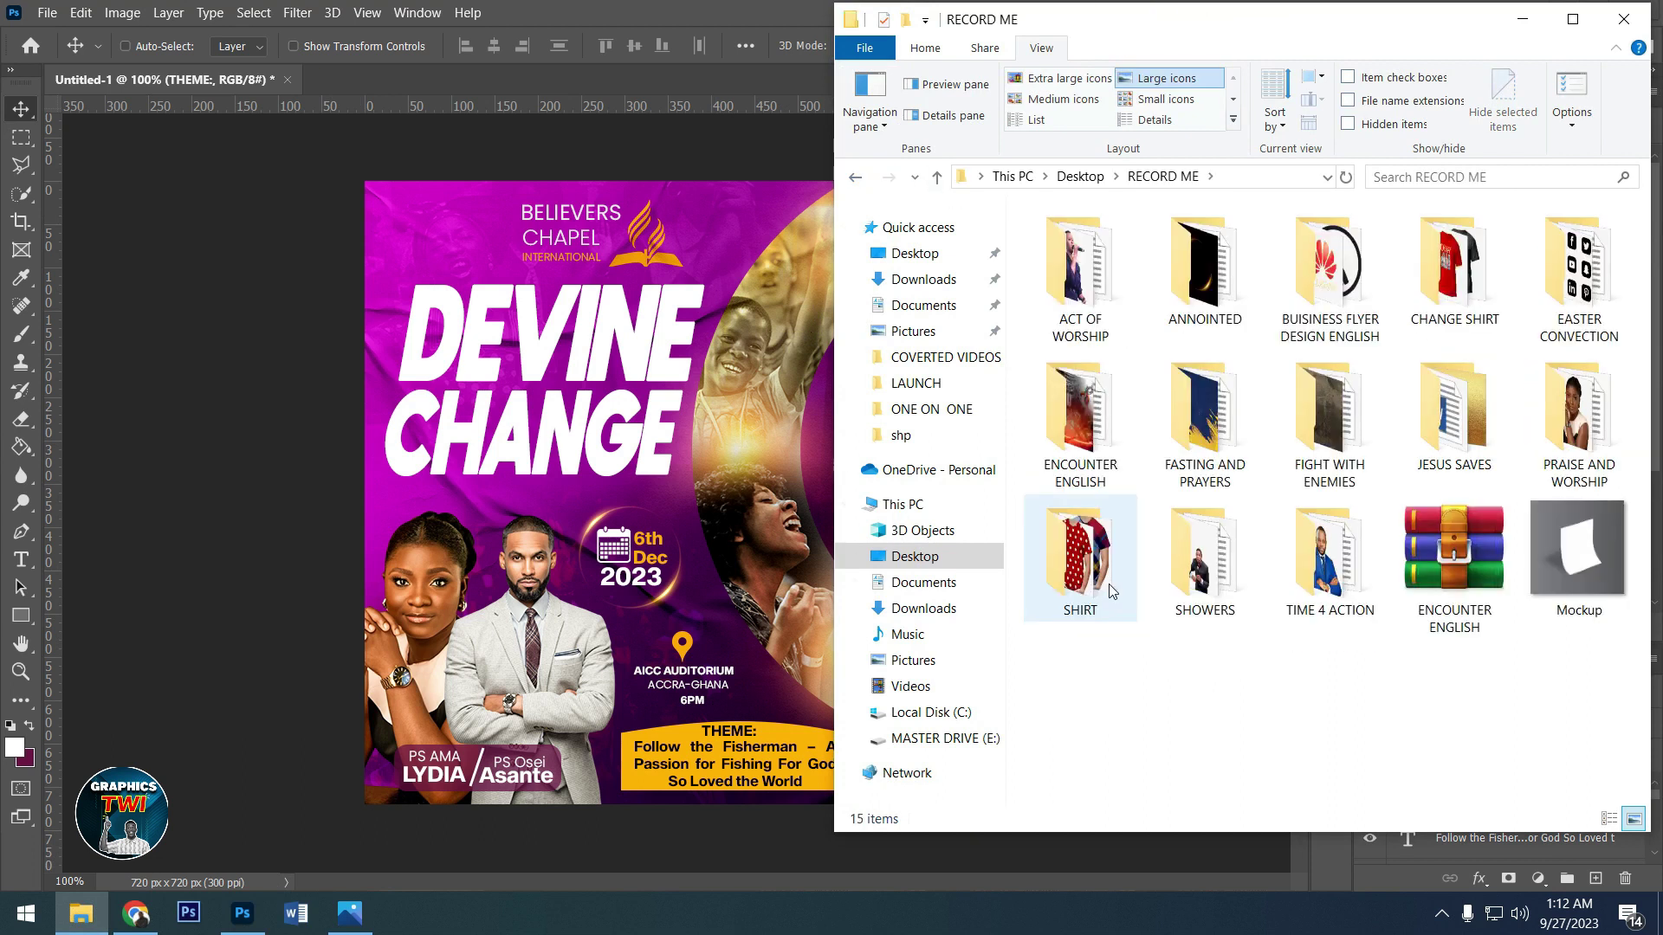
pyautogui.doubleClick(1204, 555)
pyautogui.moveTo(1078, 277); pyautogui.dragTo(656, 526)
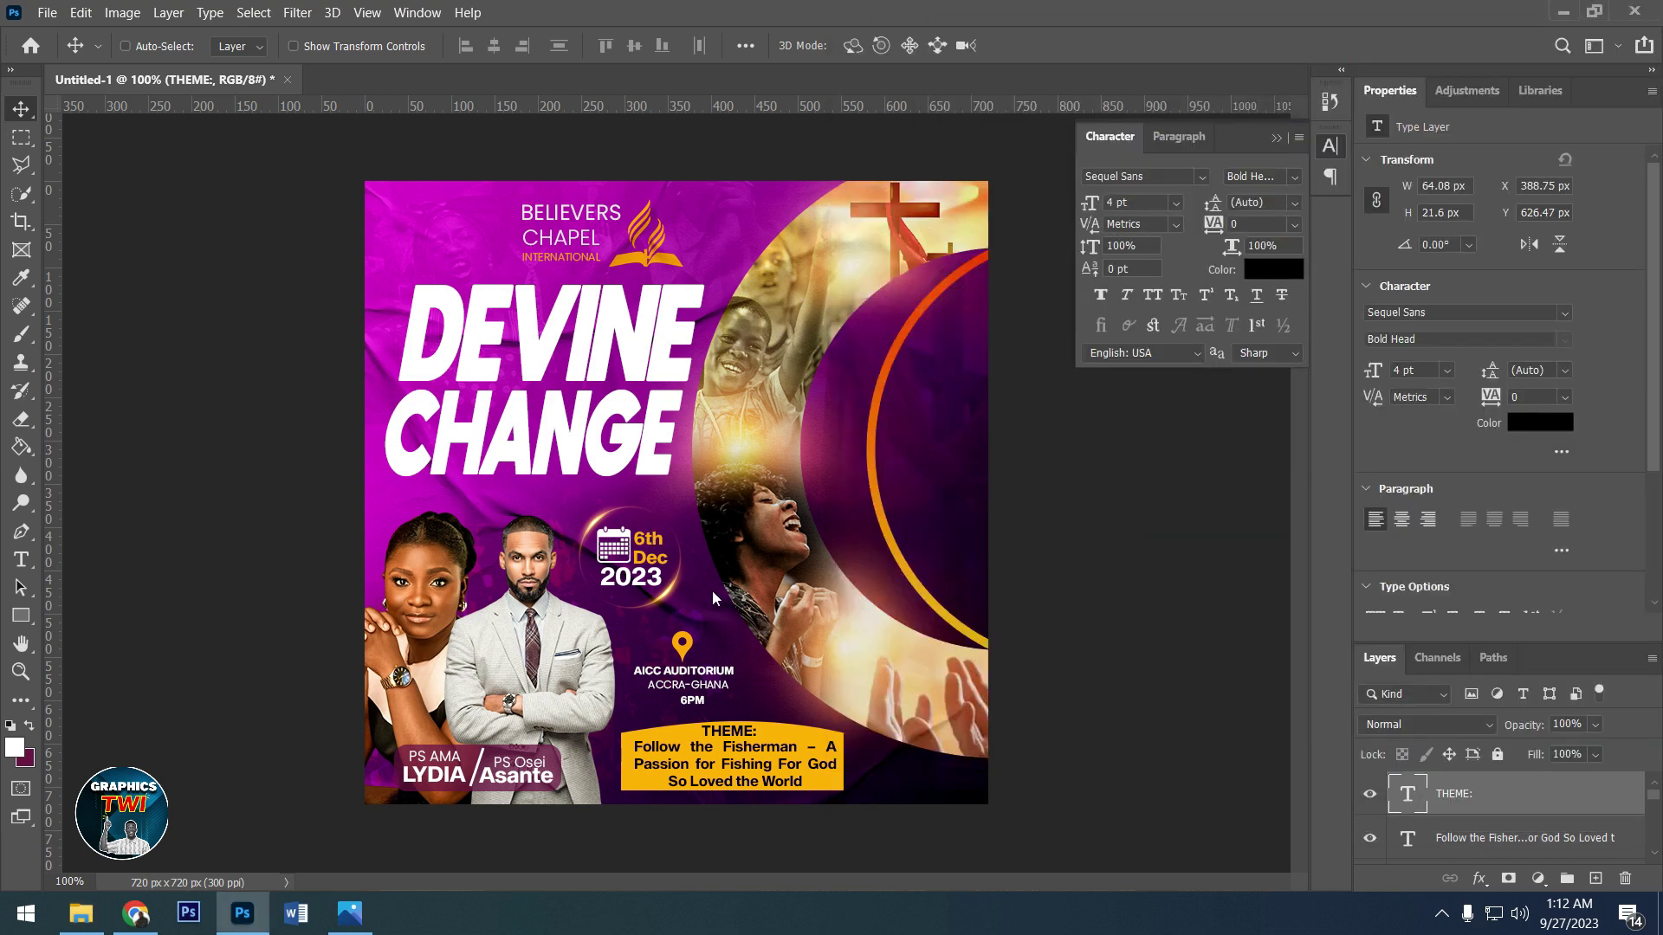
# - Shrink the placed flare image over the theme box area
pyautogui.moveTo(997, 316)
pyautogui.mouseDown()
pyautogui.moveTo(547, 593)
pyautogui.moveTo(520, 580)
pyautogui.moveTo(803, 741)
pyautogui.moveTo(786, 728)
pyautogui.moveTo(845, 660)
pyautogui.mouseUp()
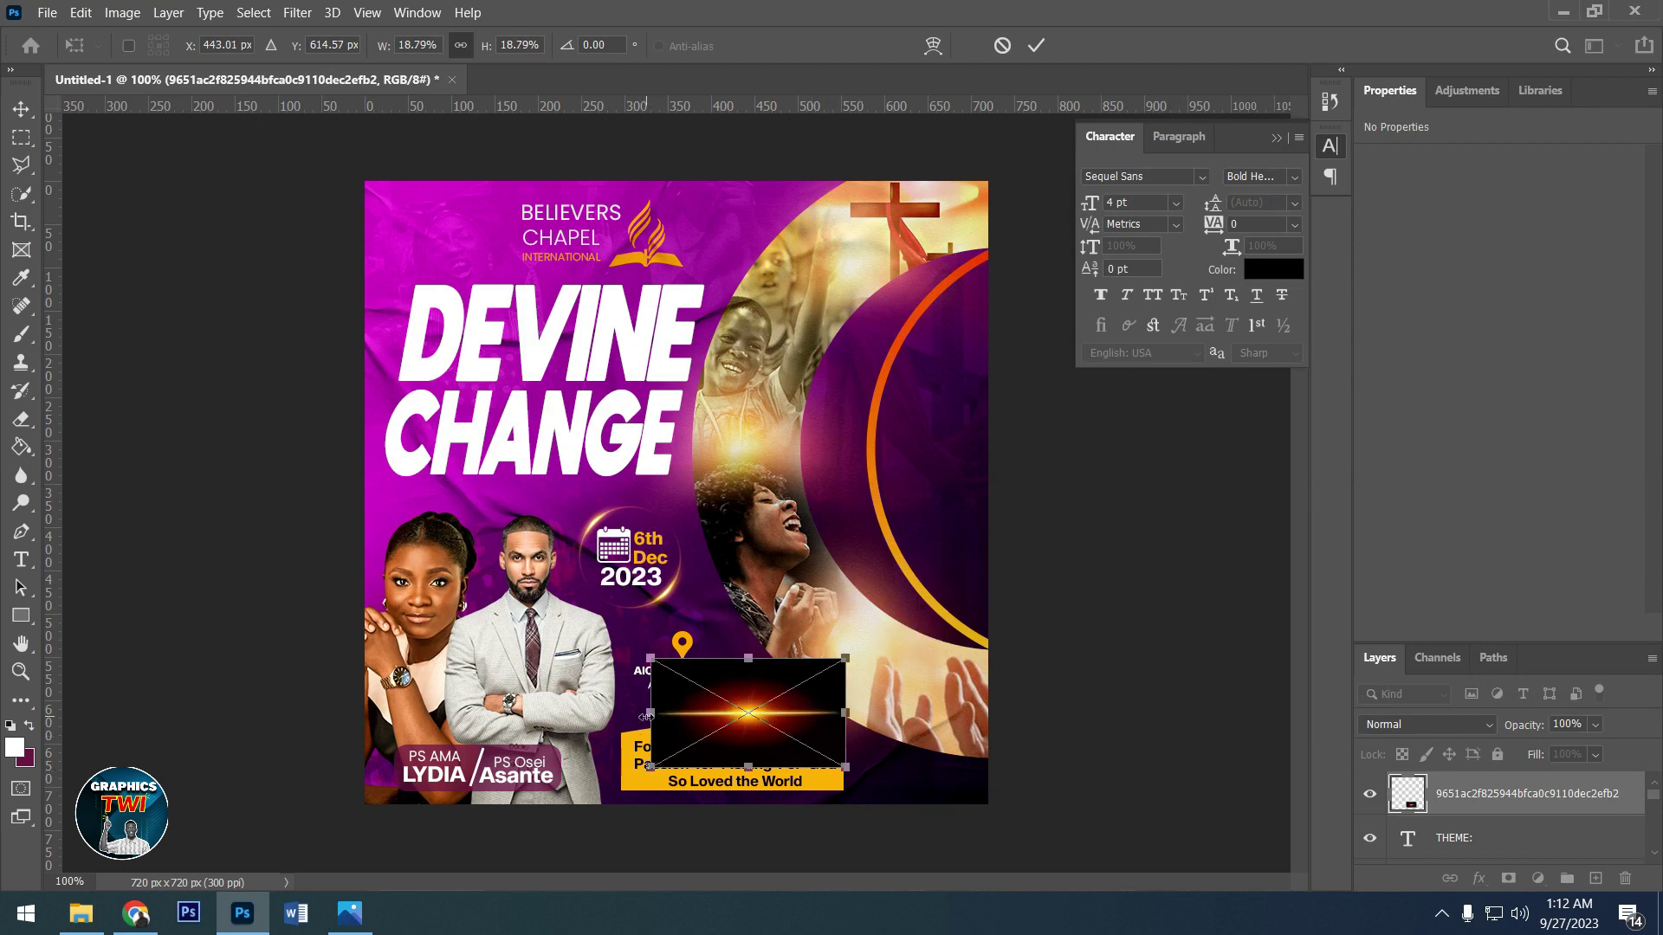
pyautogui.moveTo(646, 717); pyautogui.dragTo(612, 724)
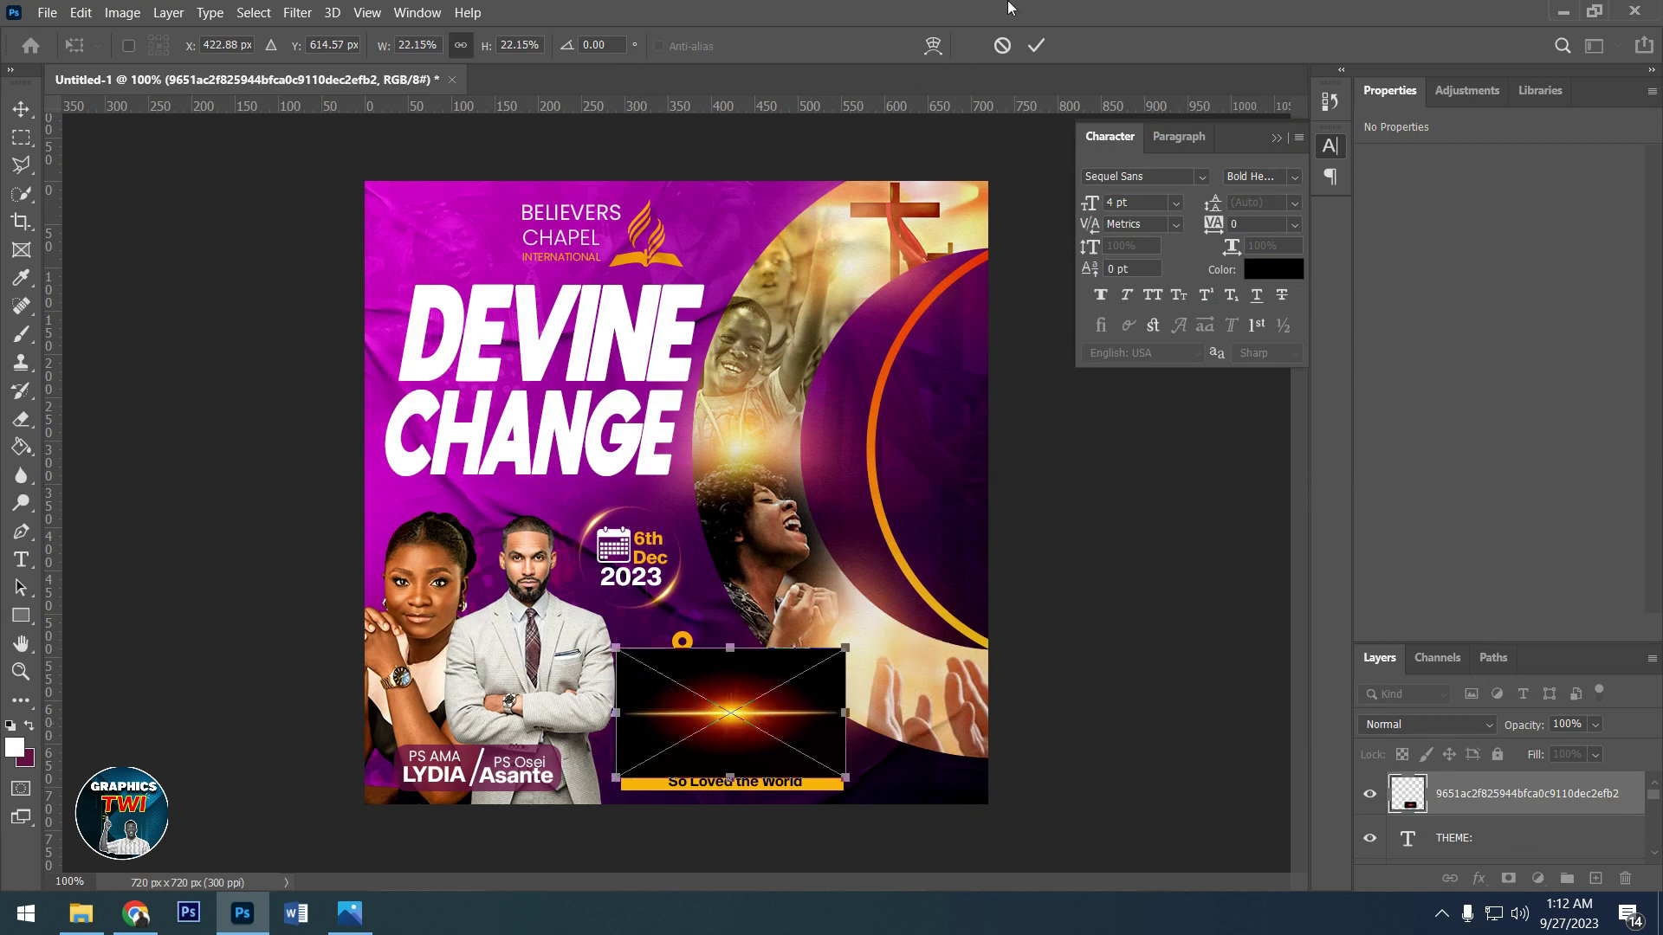
pyautogui.click(1036, 45)
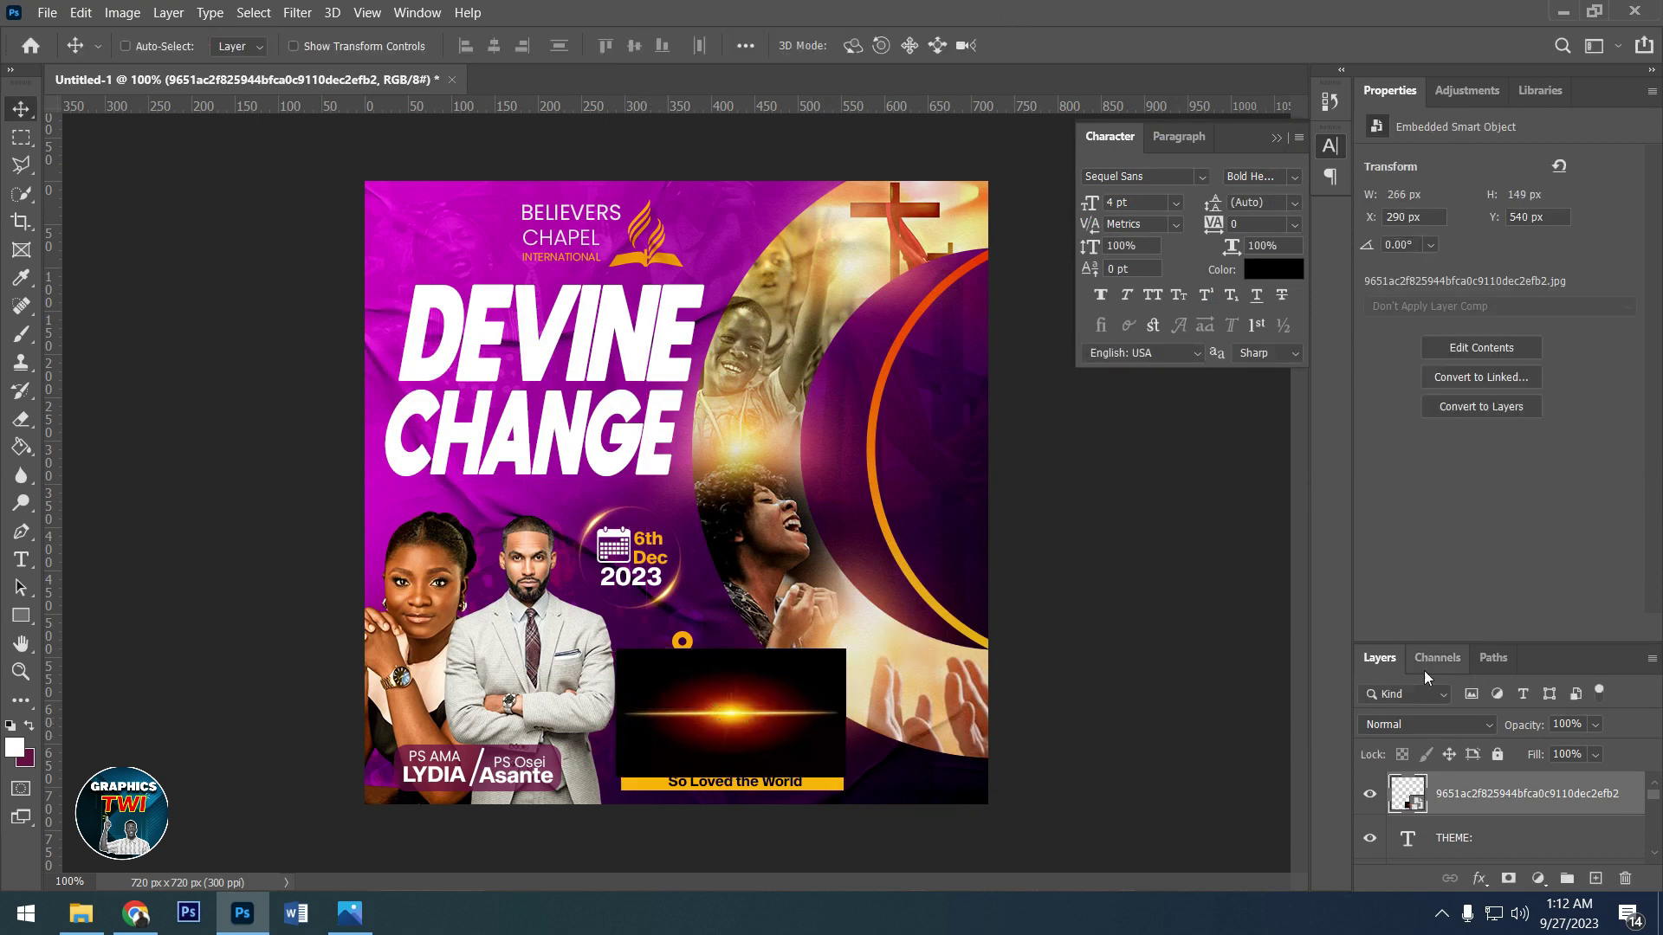
# - Set the flare layer's blend mode to Screen and nudge it into place
pyautogui.click(1423, 725)
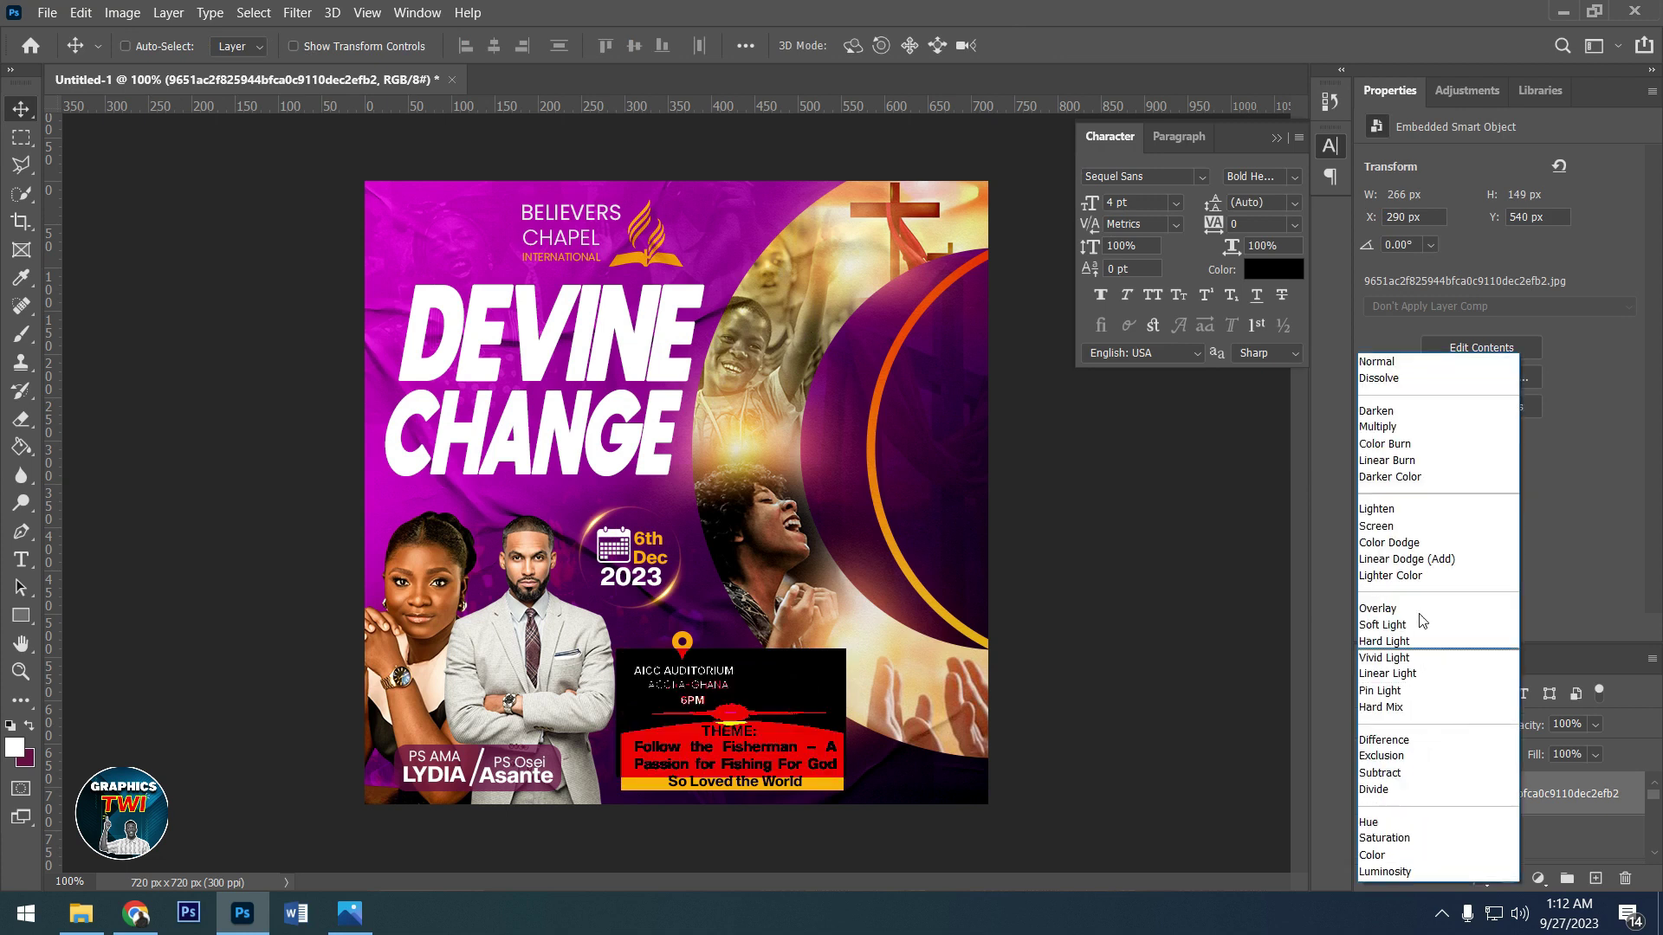
pyautogui.click(1385, 527)
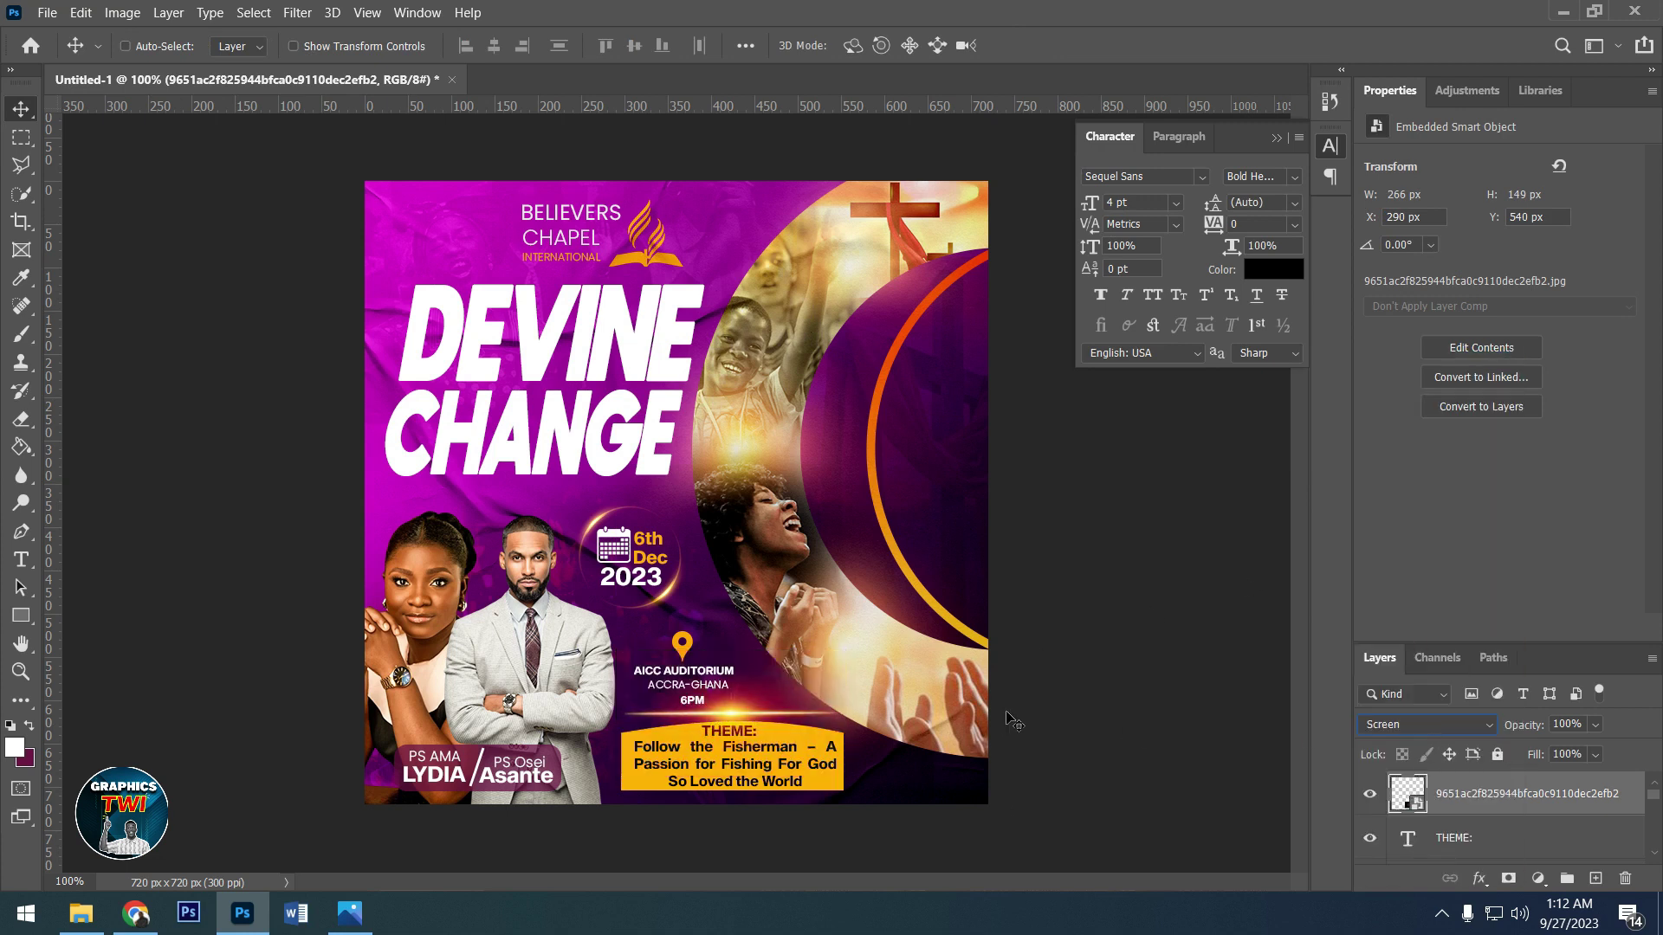
pyautogui.moveTo(735, 736); pyautogui.dragTo(729, 735)
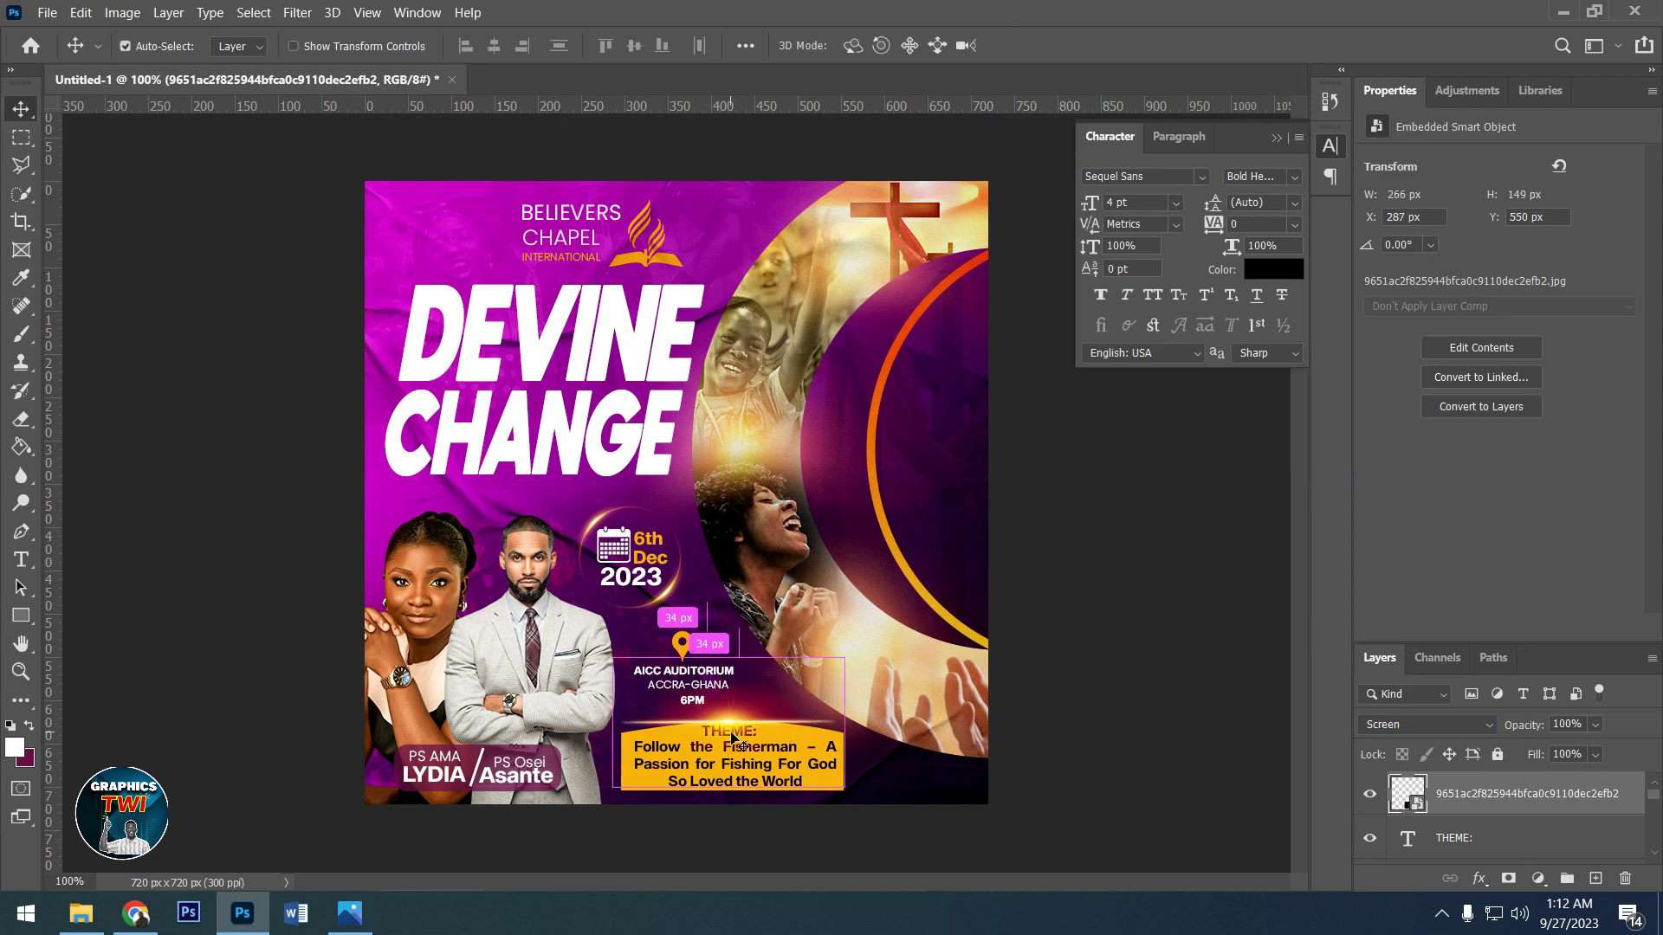
pyautogui.hotkey('ctrl', 't')
pyautogui.rightClick(736, 723)
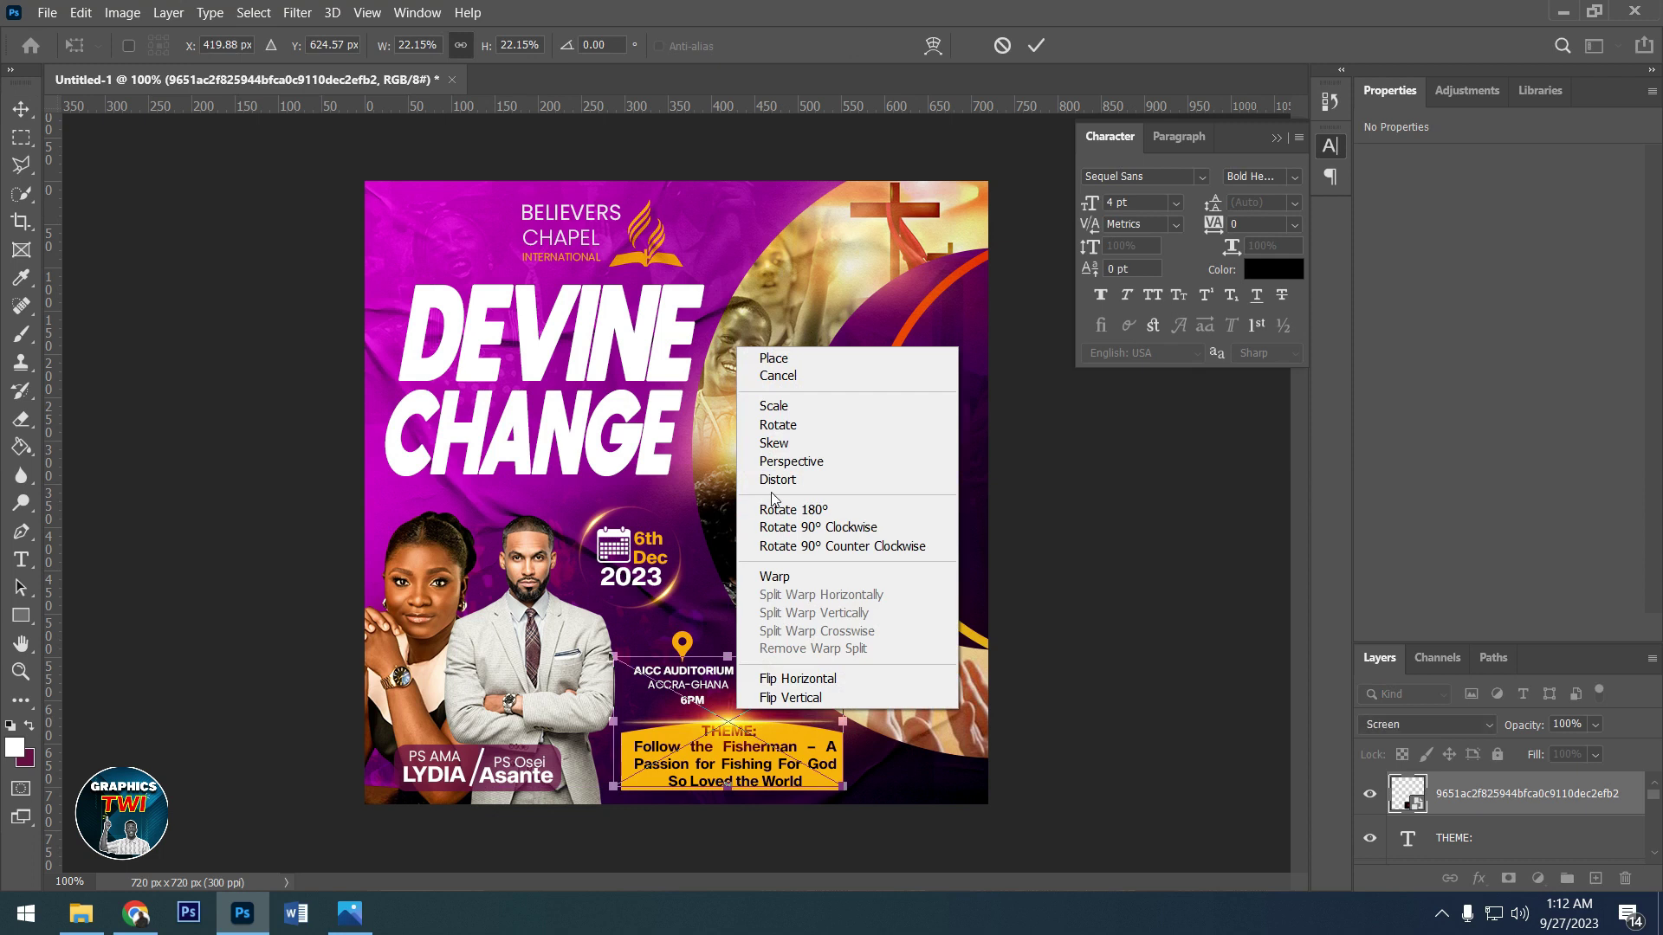
# - Warp the flare into a downward curve by pulling both sides down
pyautogui.click(789, 578)
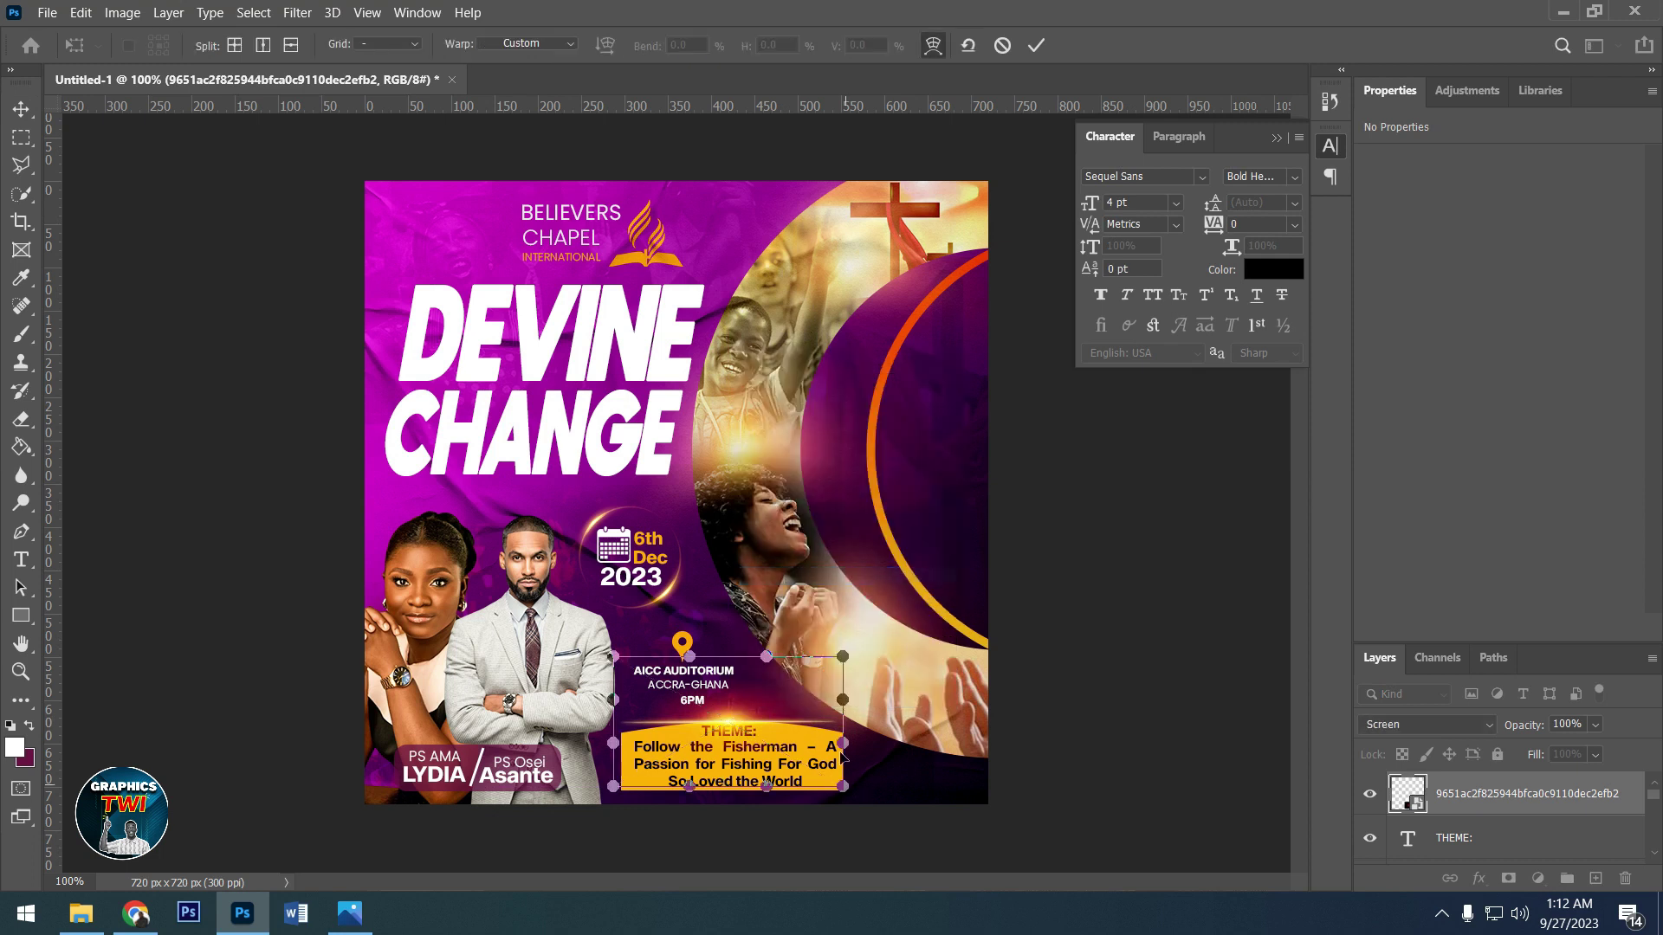
pyautogui.moveTo(843, 701); pyautogui.dragTo(845, 725)
pyautogui.moveTo(613, 701); pyautogui.dragTo(615, 727)
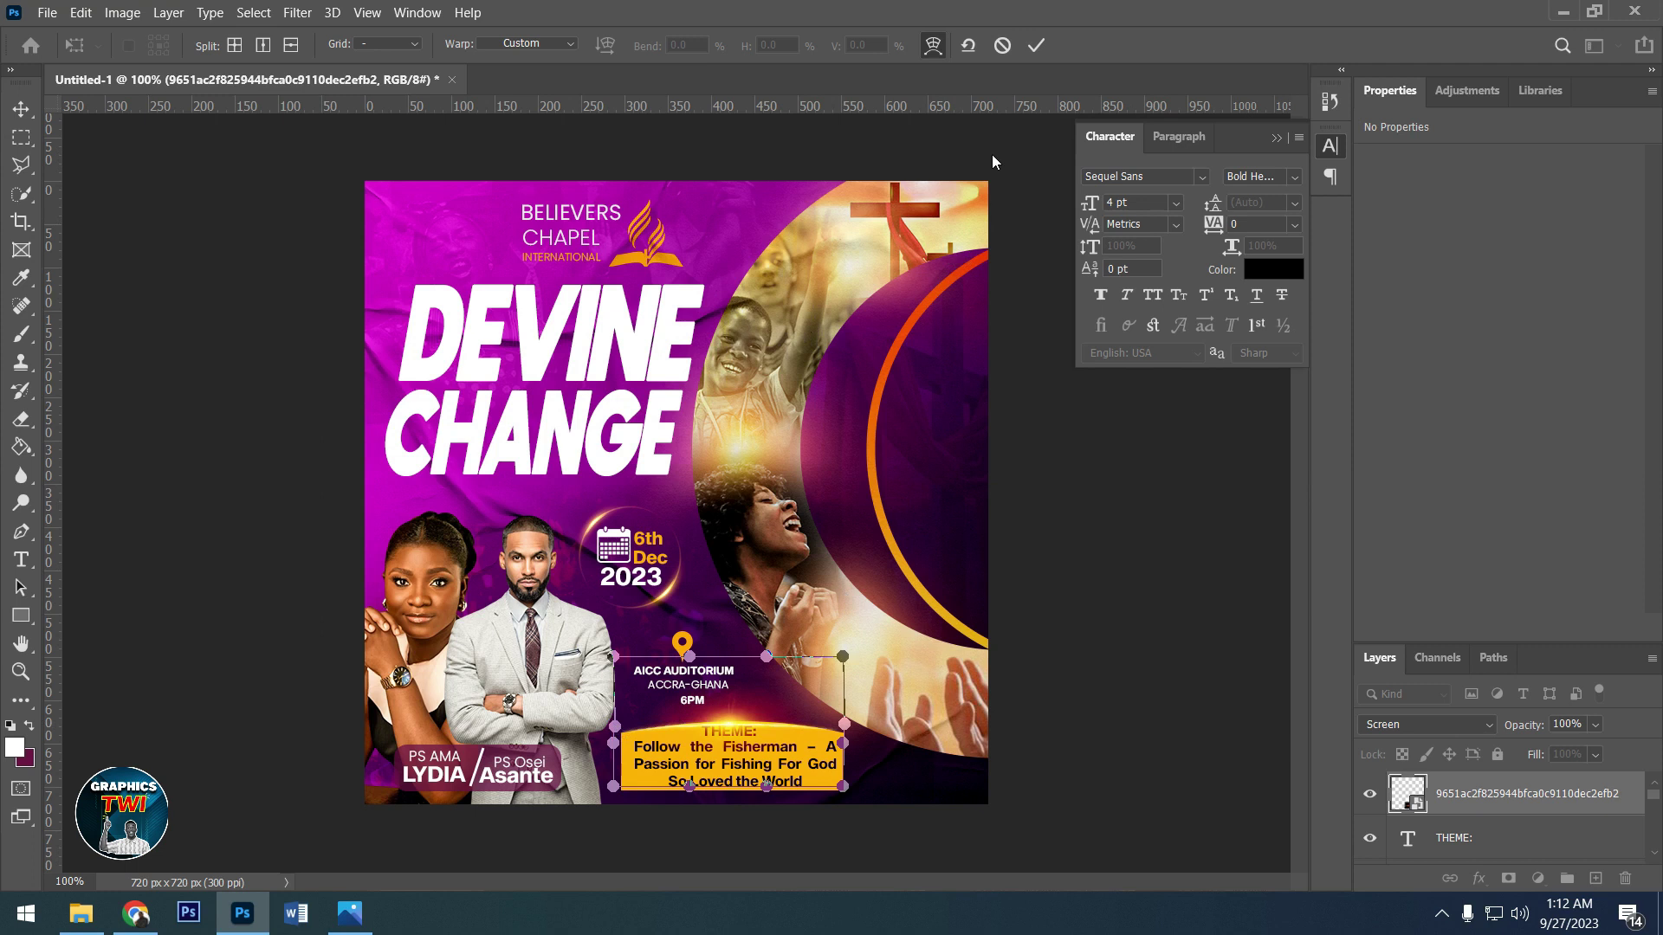
pyautogui.click(1036, 45)
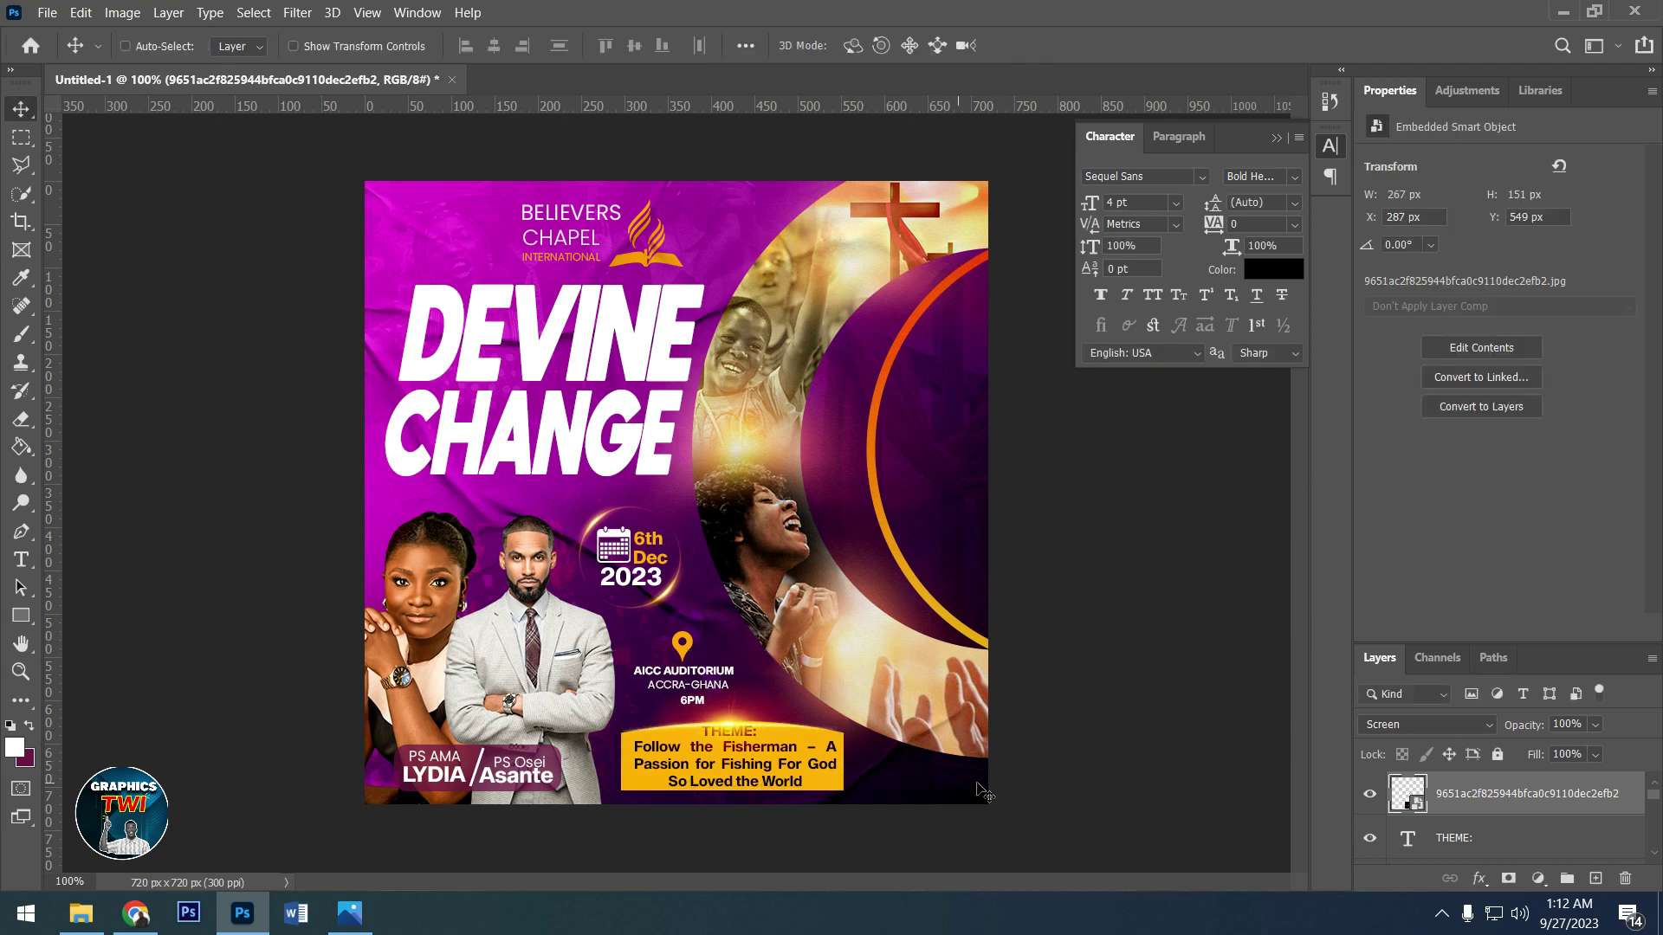
# - Lower the flare's opacity to 79% and close the Properties panel
pyautogui.click(1595, 723)
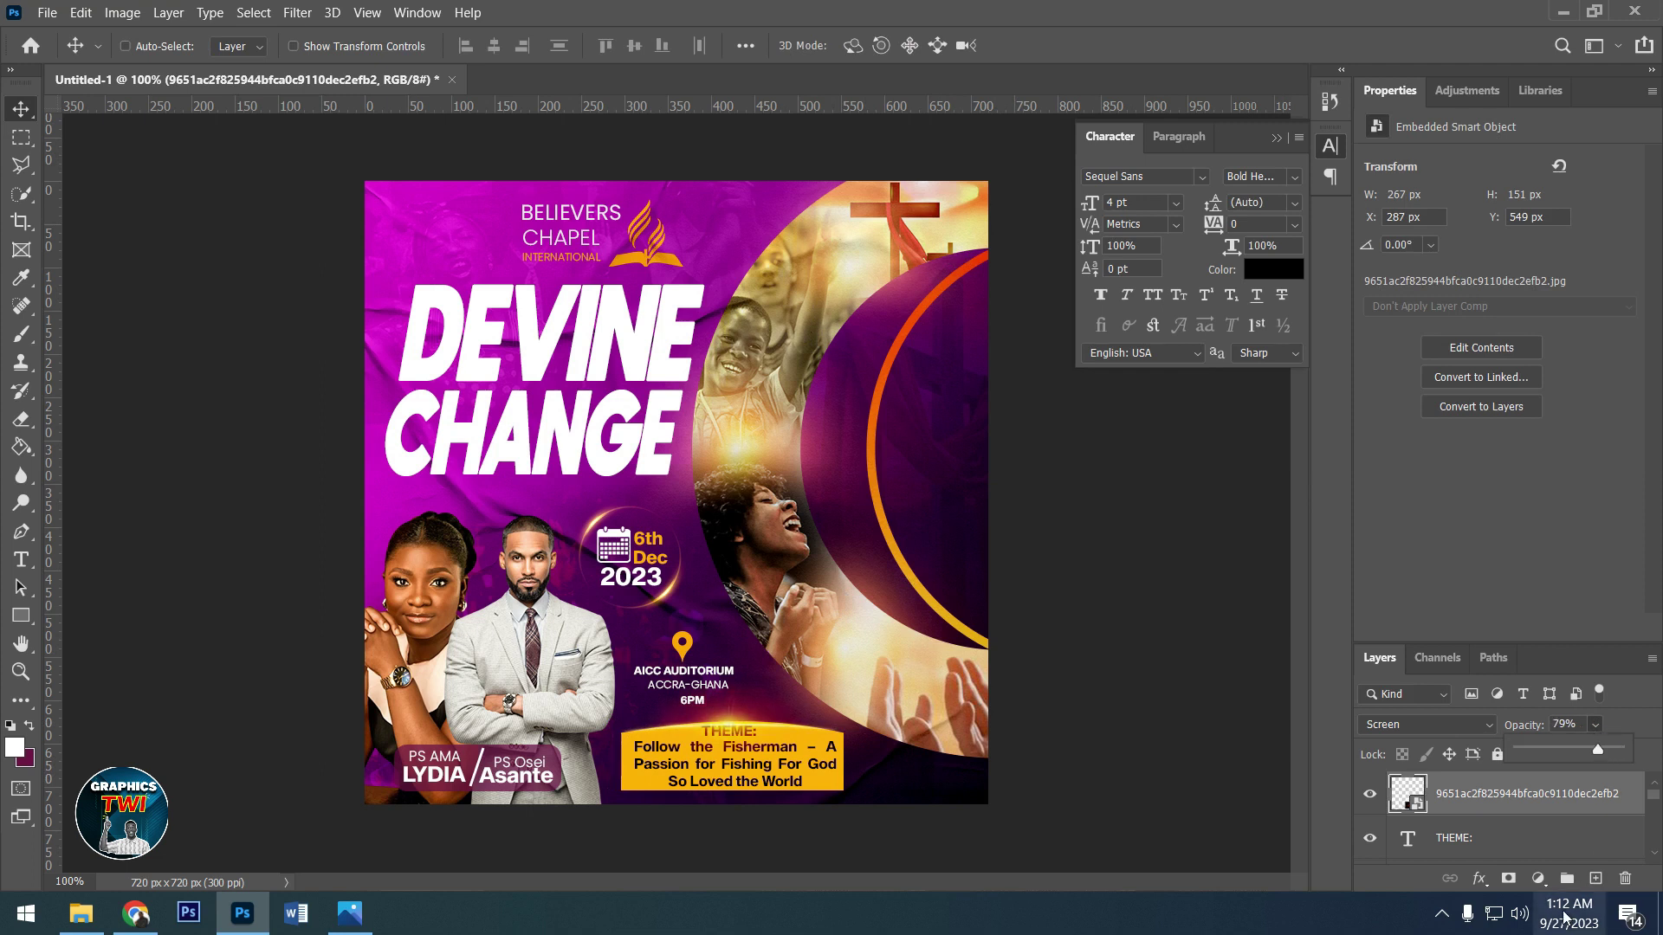
pyautogui.hotkey('shift', 'alt', 'n')
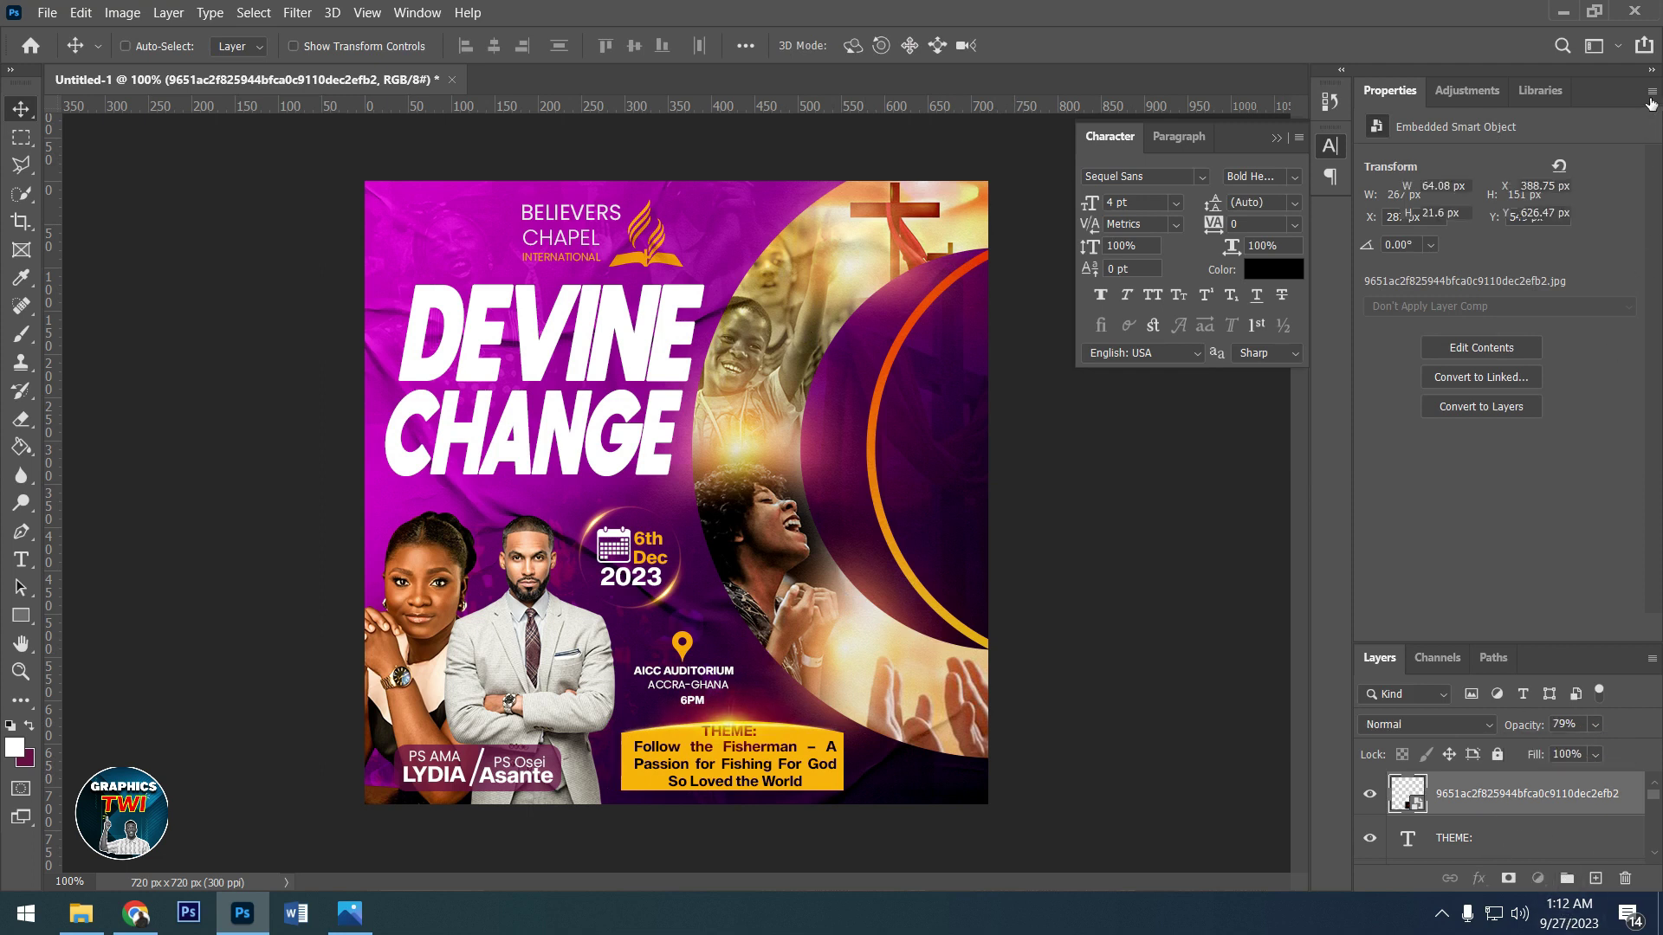
pyautogui.hotkey('alt', '[')
pyautogui.click(1651, 103)
pyautogui.click(1605, 167)
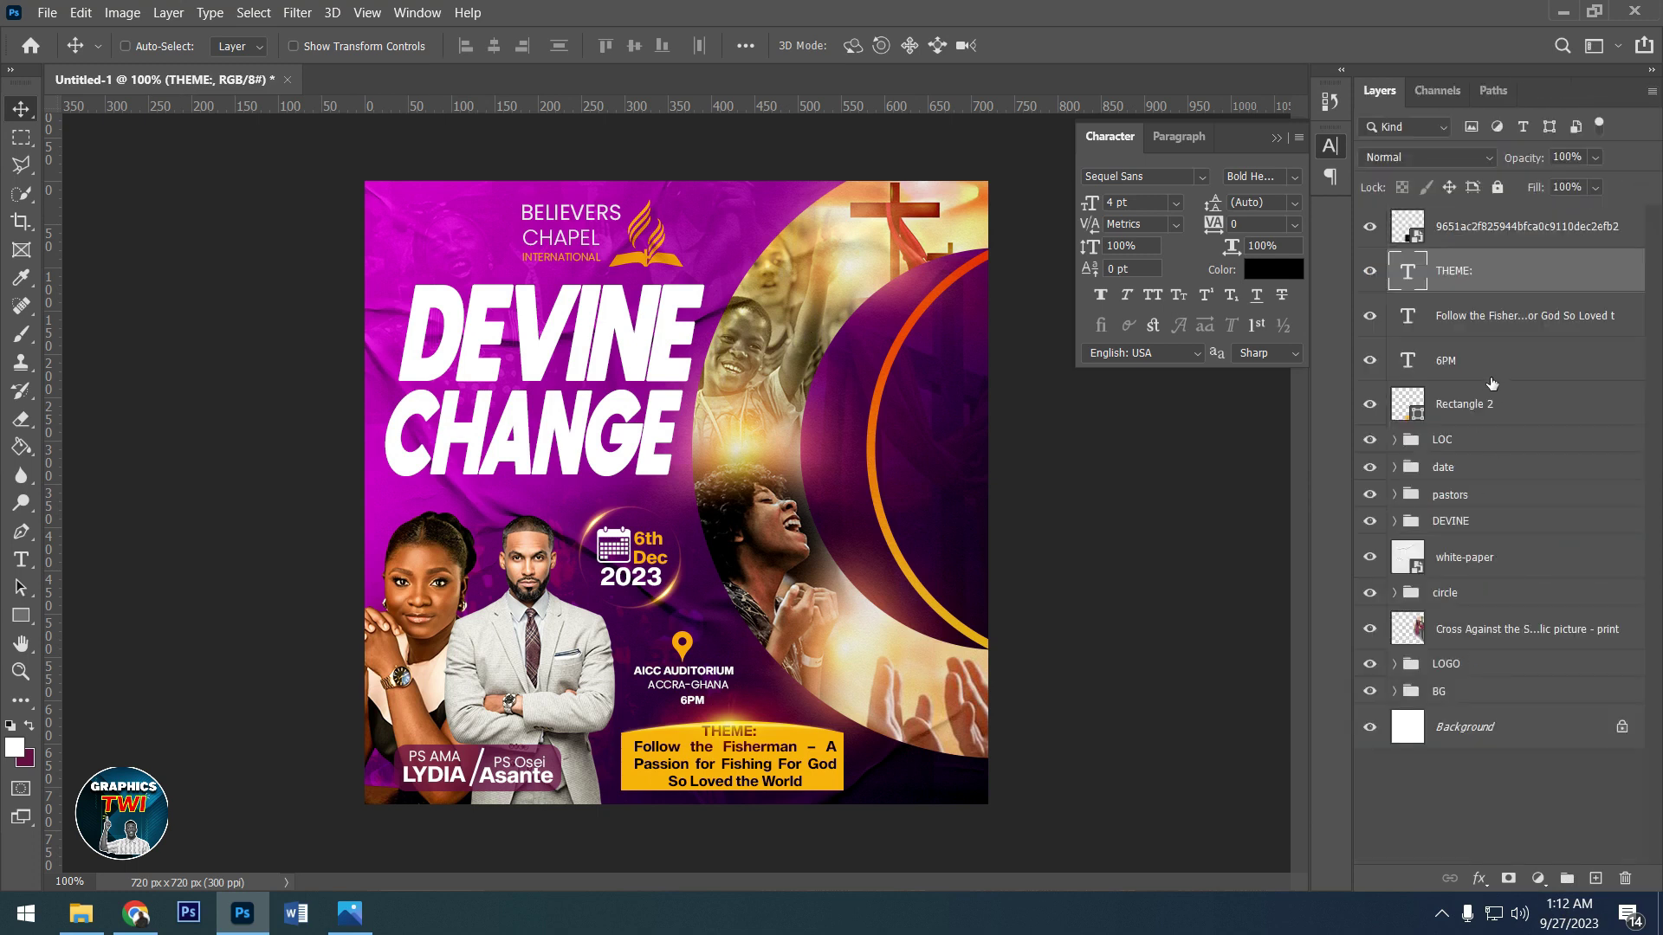
# - Scale the THEME: and Follow the Fisherman layers together to about 93%
pyautogui.keyDown('shift'); pyautogui.click(1462, 318); pyautogui.keyUp('shift')
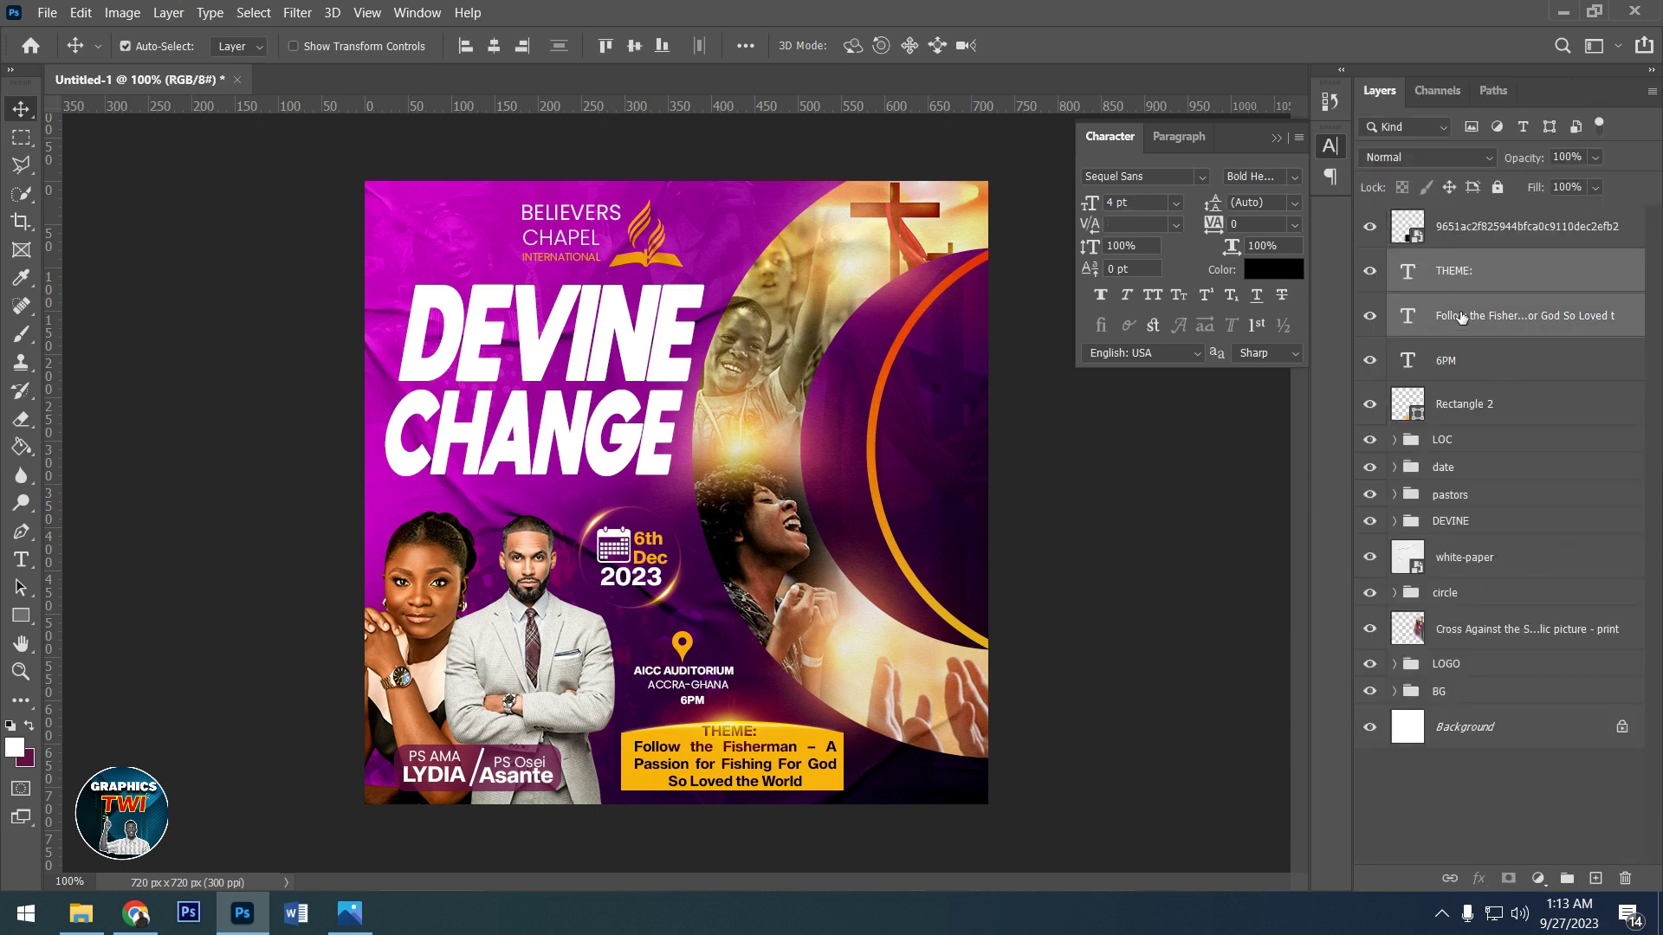
pyautogui.hotkey('ctrl', 't')
pyautogui.moveTo(839, 821); pyautogui.dragTo(840, 825)
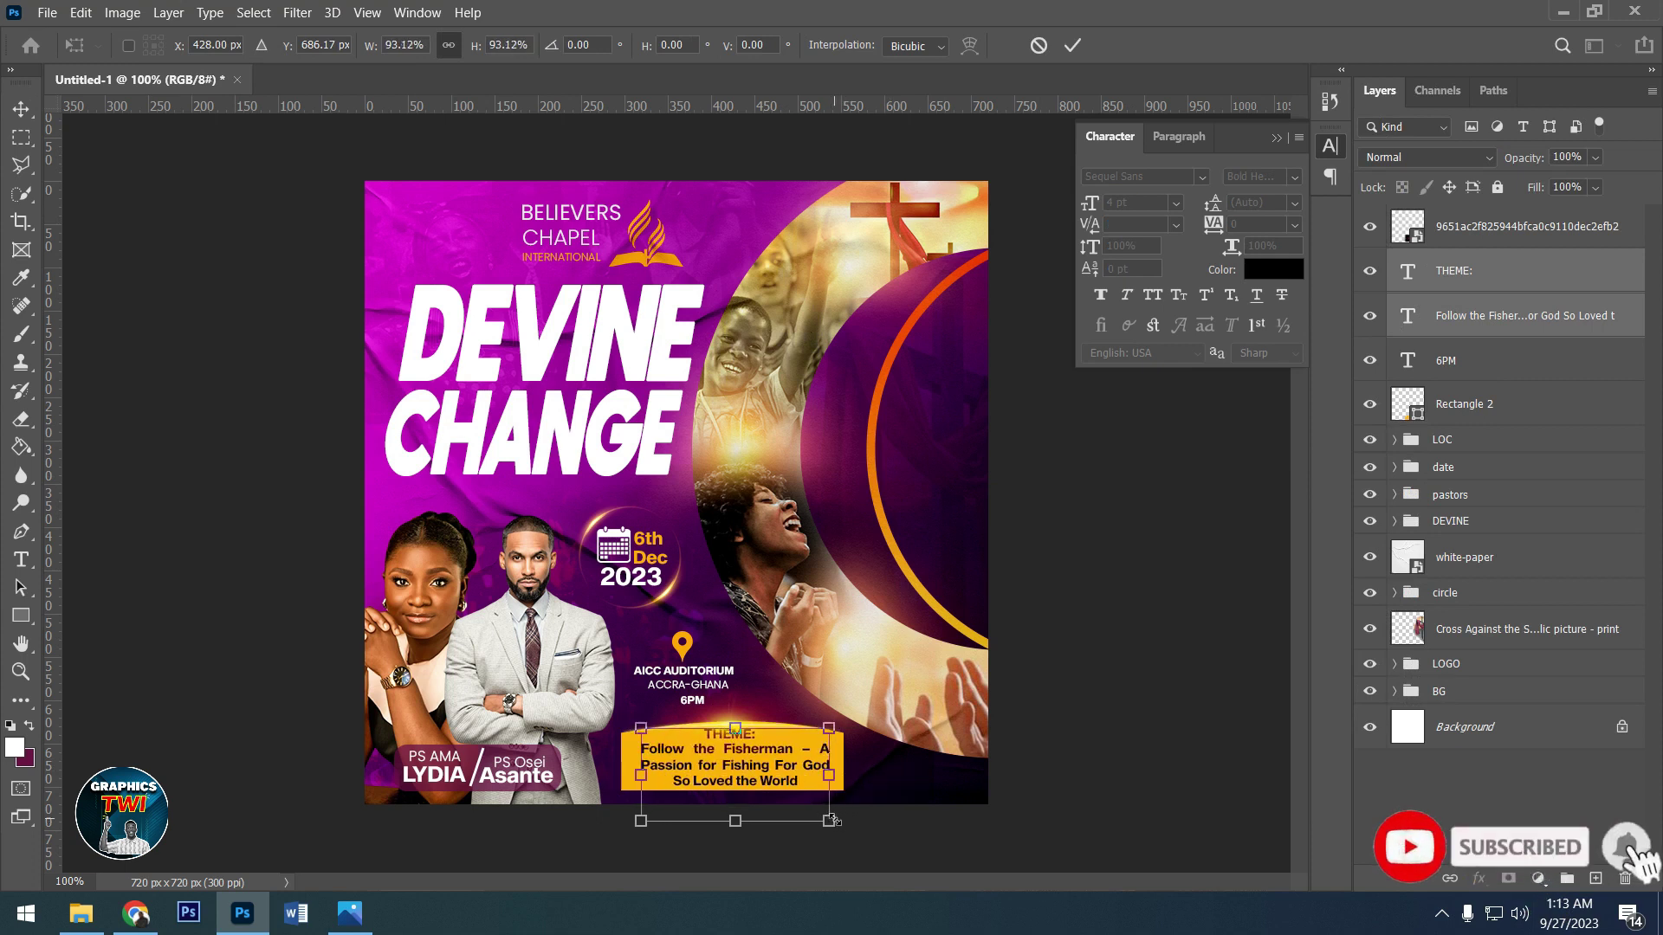
pyautogui.click(1068, 48)
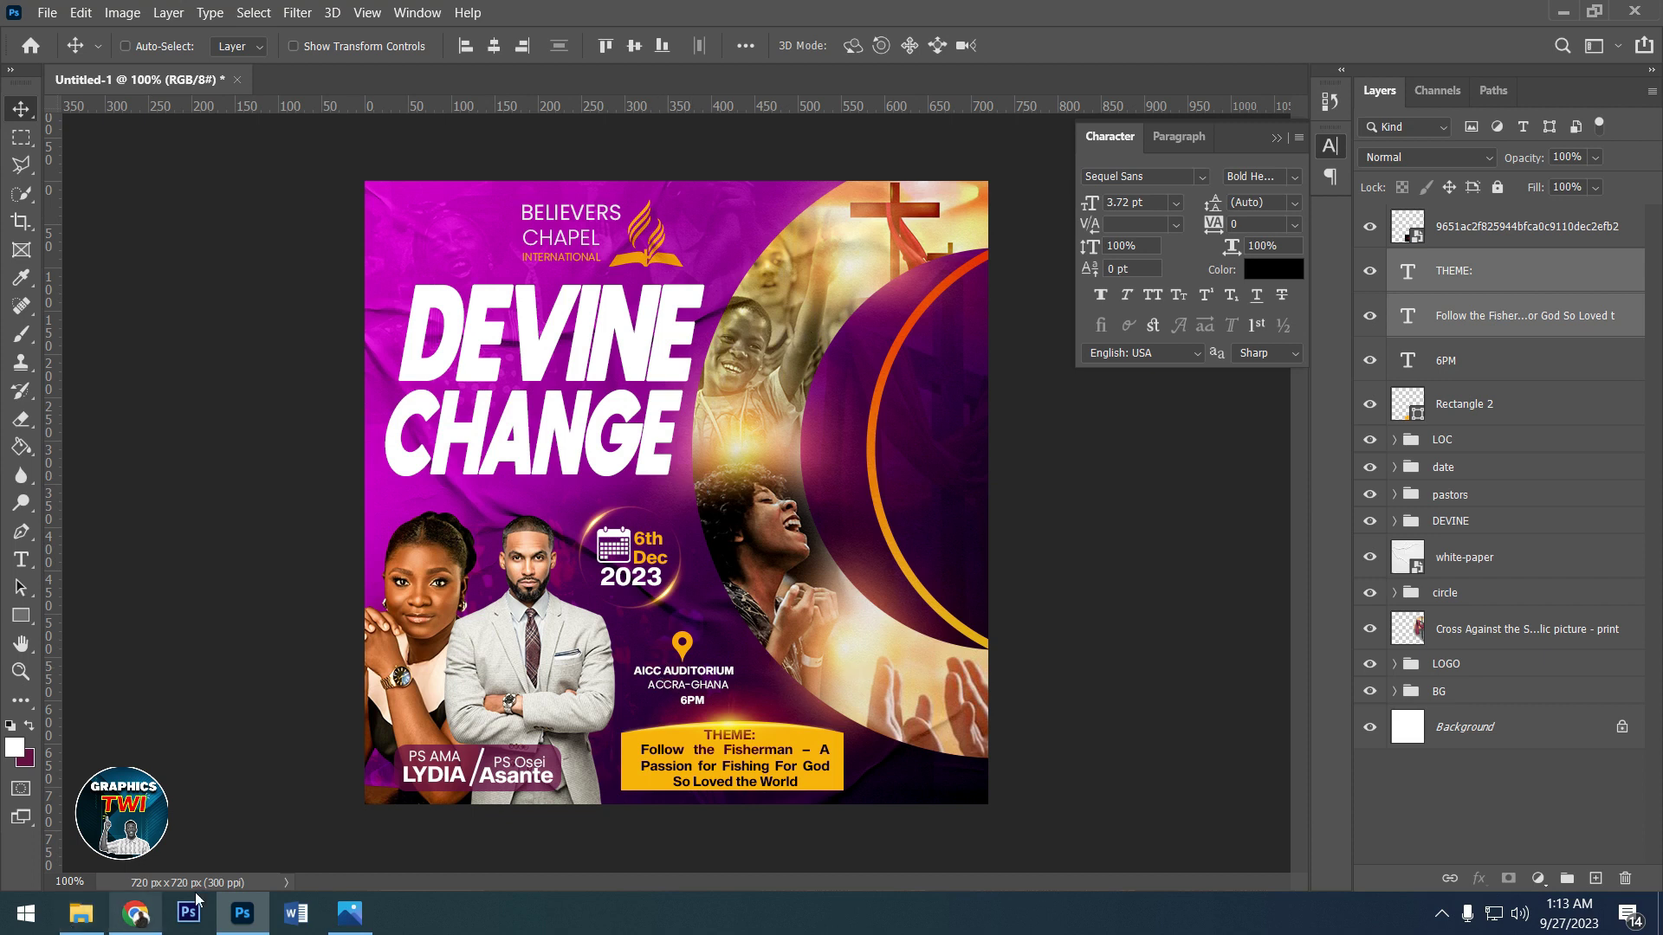
# - Shrink a new flare copy to about a third and blend it with Screen
pyautogui.click(1464, 230)
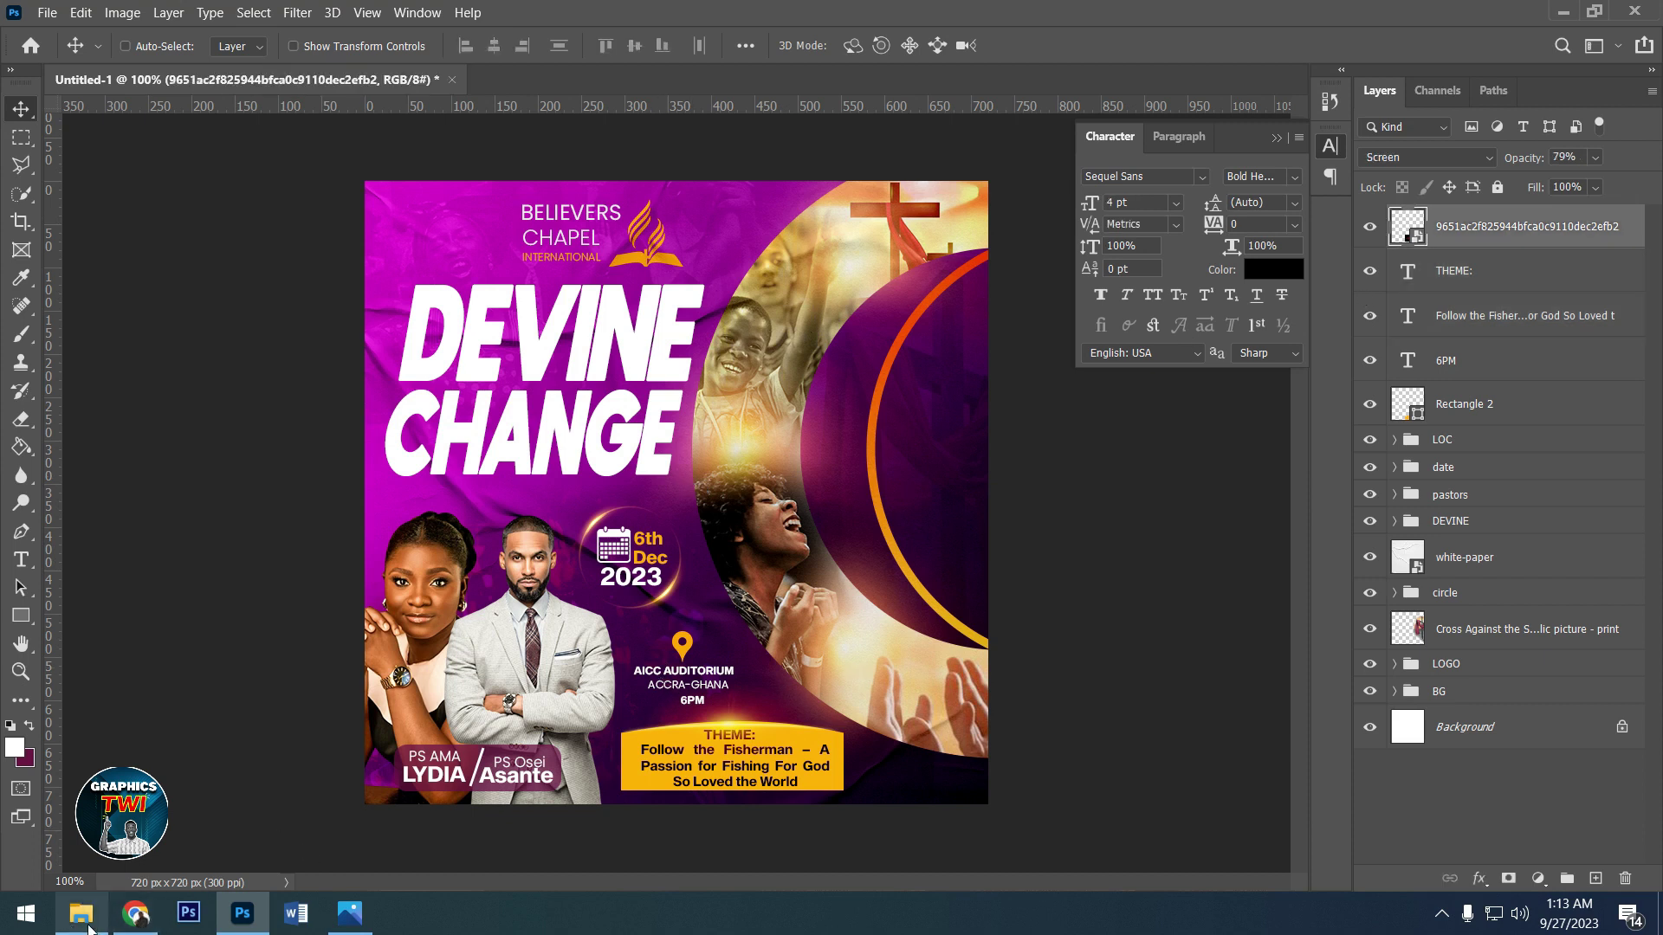
pyautogui.hotkey('alt', 'Tab')
pyautogui.hotkey('alt', 'Tab')
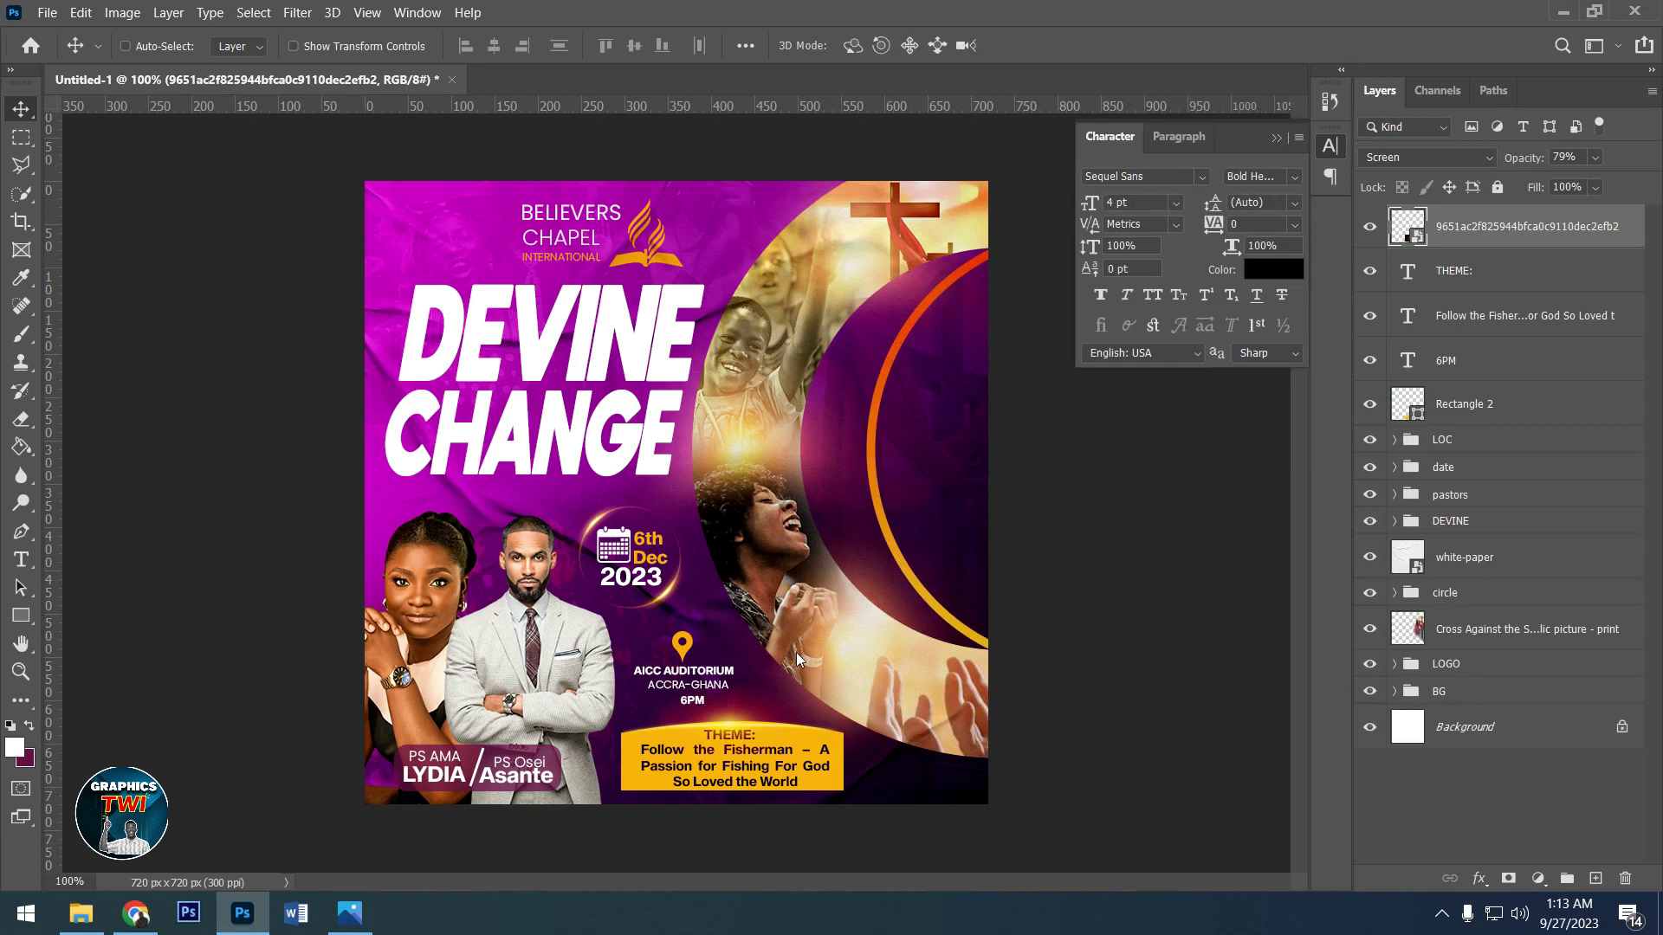
pyautogui.hotkey('ctrl', 't')
pyautogui.moveTo(362, 316); pyautogui.dragTo(661, 483)
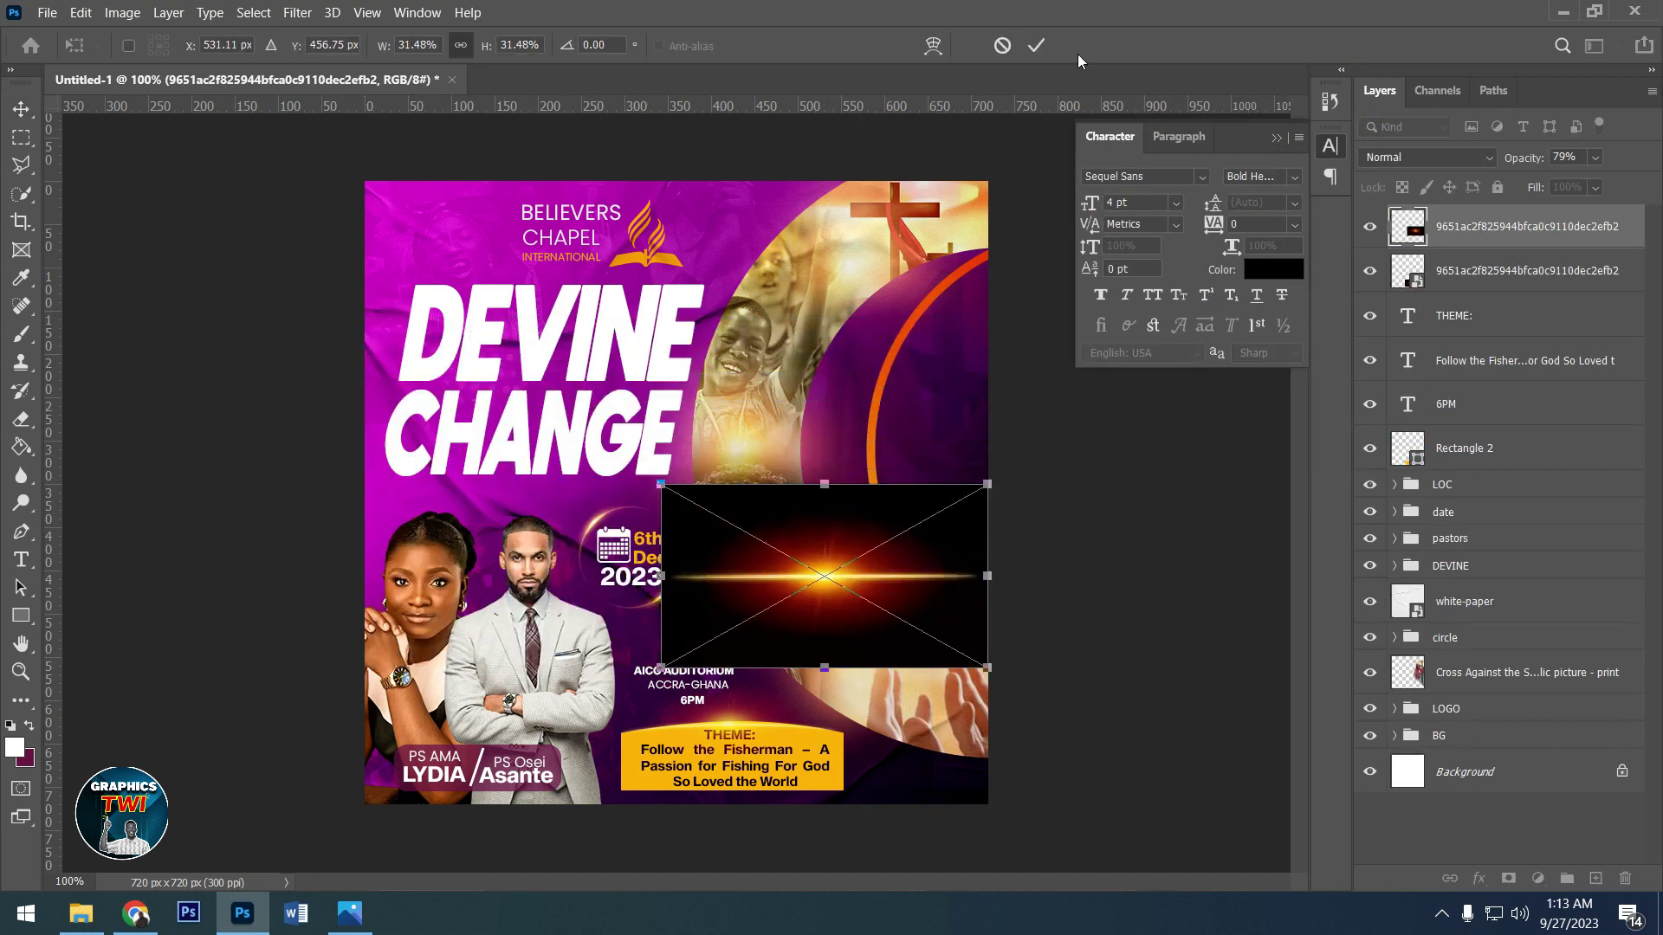
pyautogui.click(1036, 45)
pyautogui.click(1425, 157)
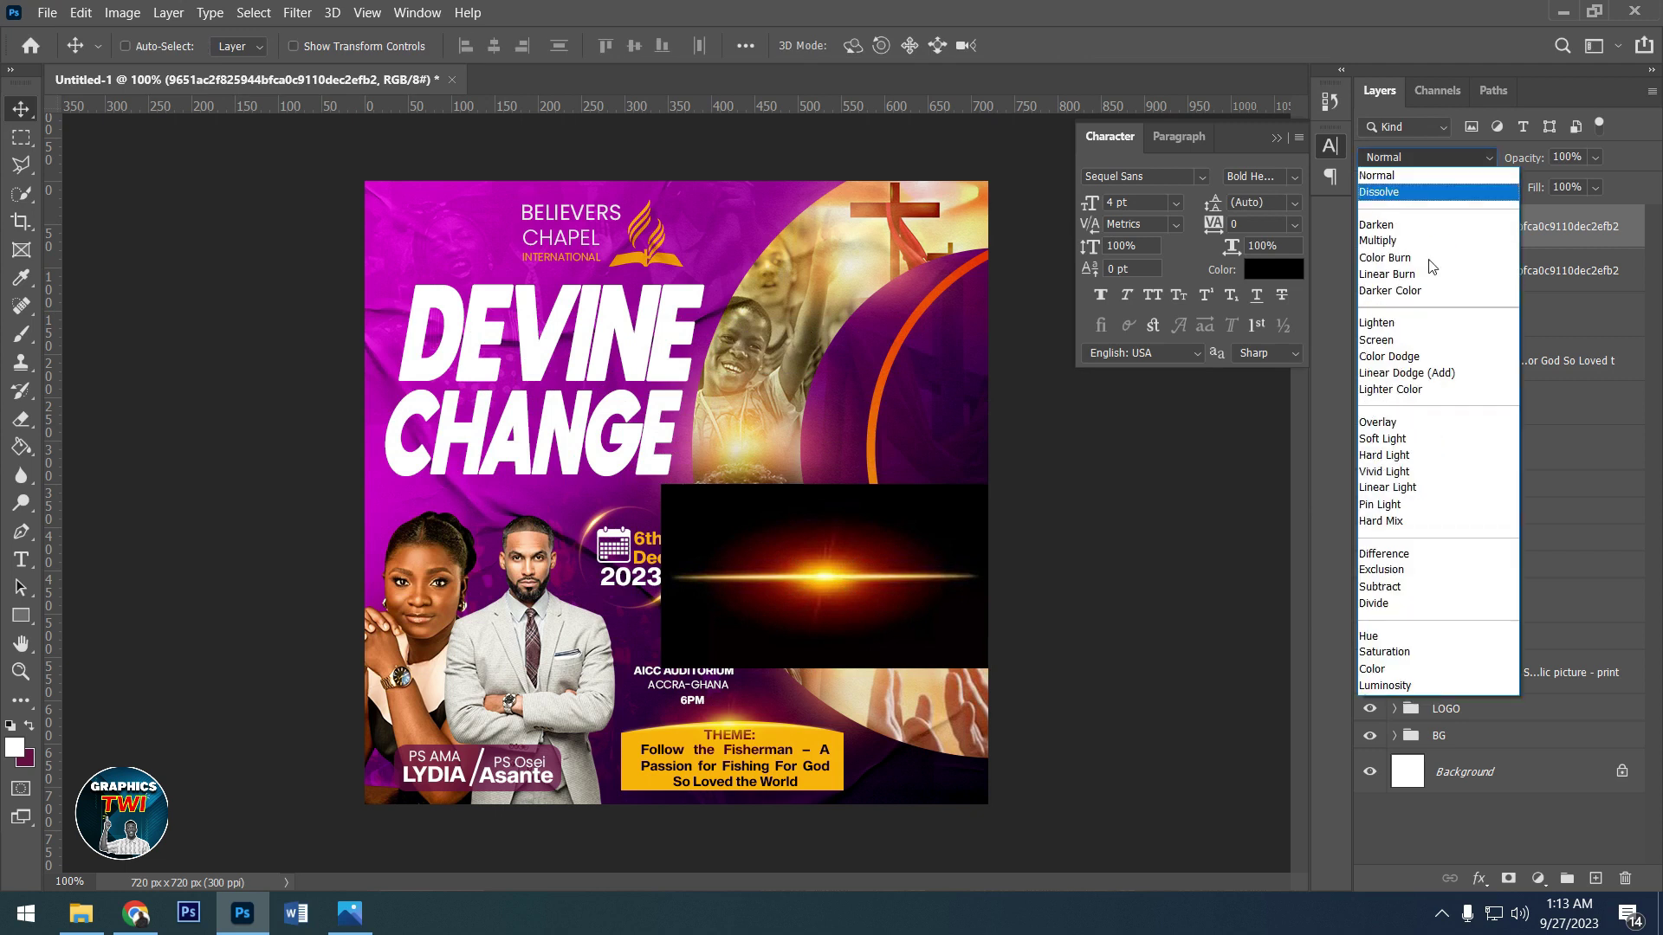
pyautogui.click(1377, 340)
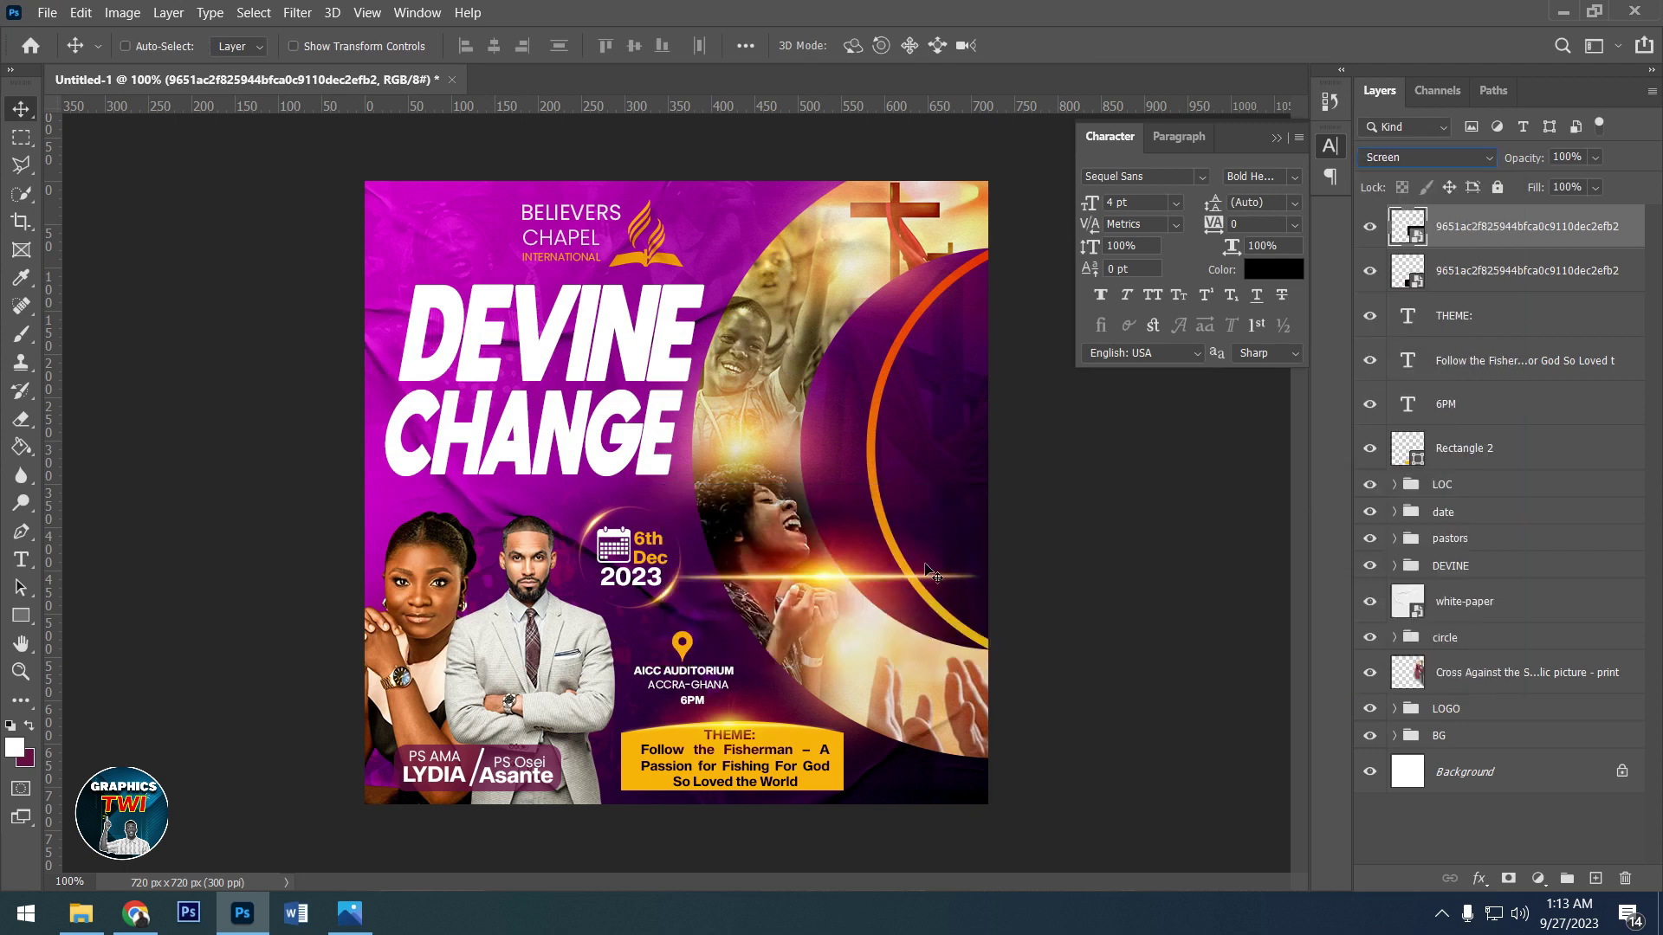
# - Enlarge the flare glow, squash it into a thin strip, and place it on the box's bottom edge
pyautogui.moveTo(934, 576); pyautogui.dragTo(781, 802)
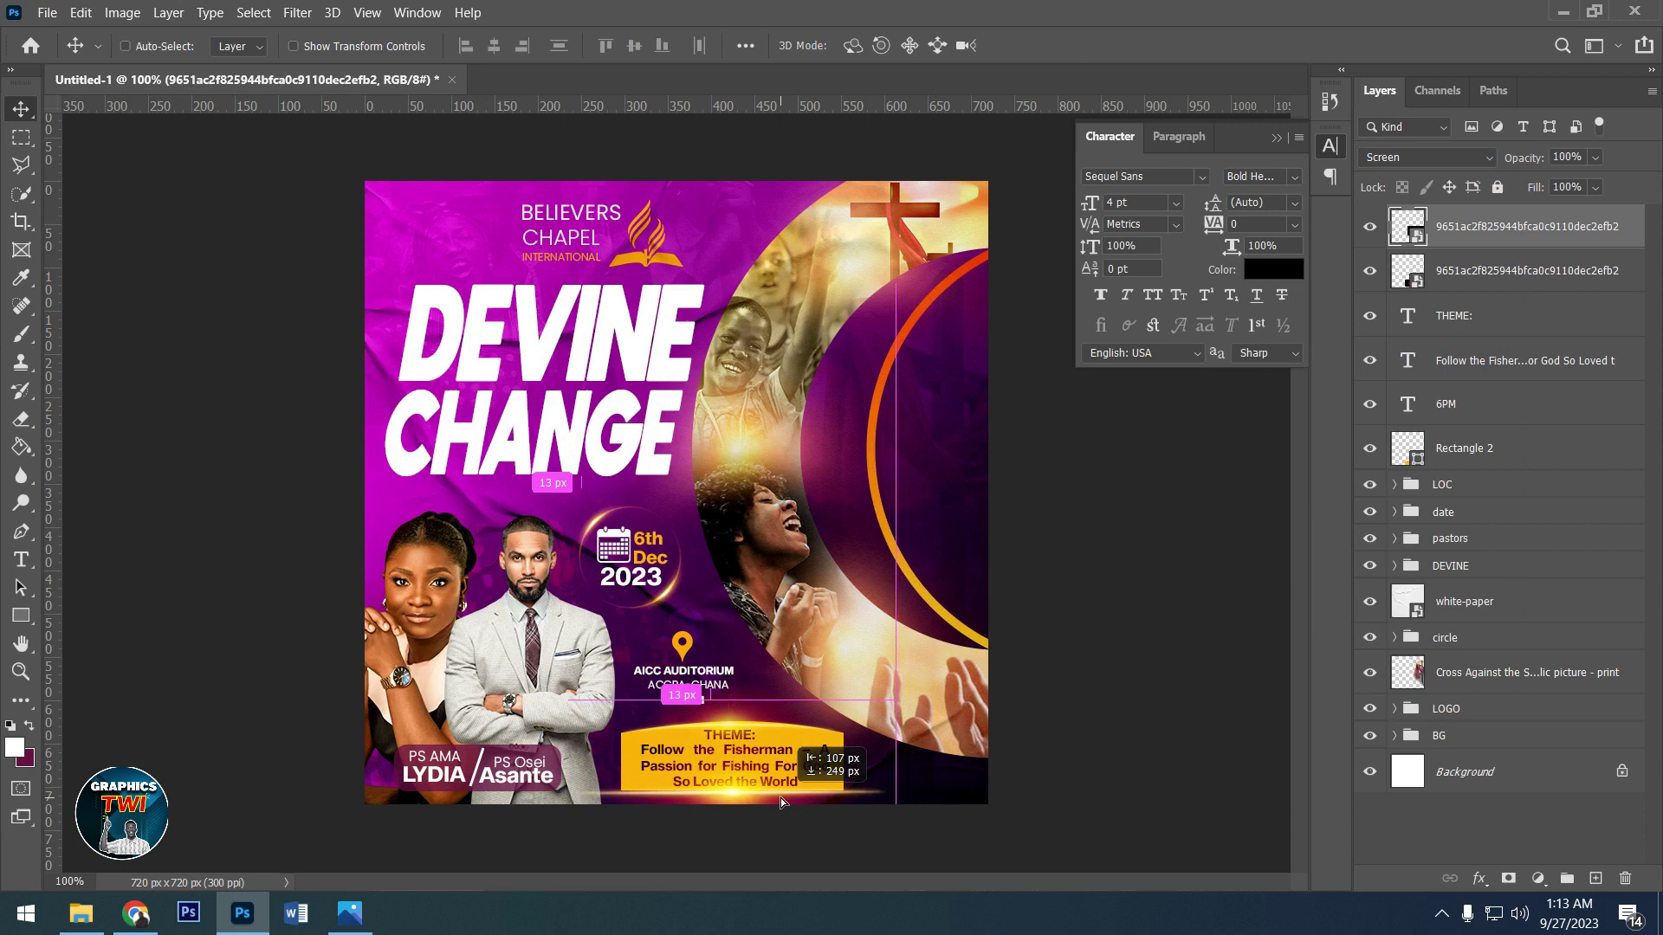
pyautogui.press('ctrl')
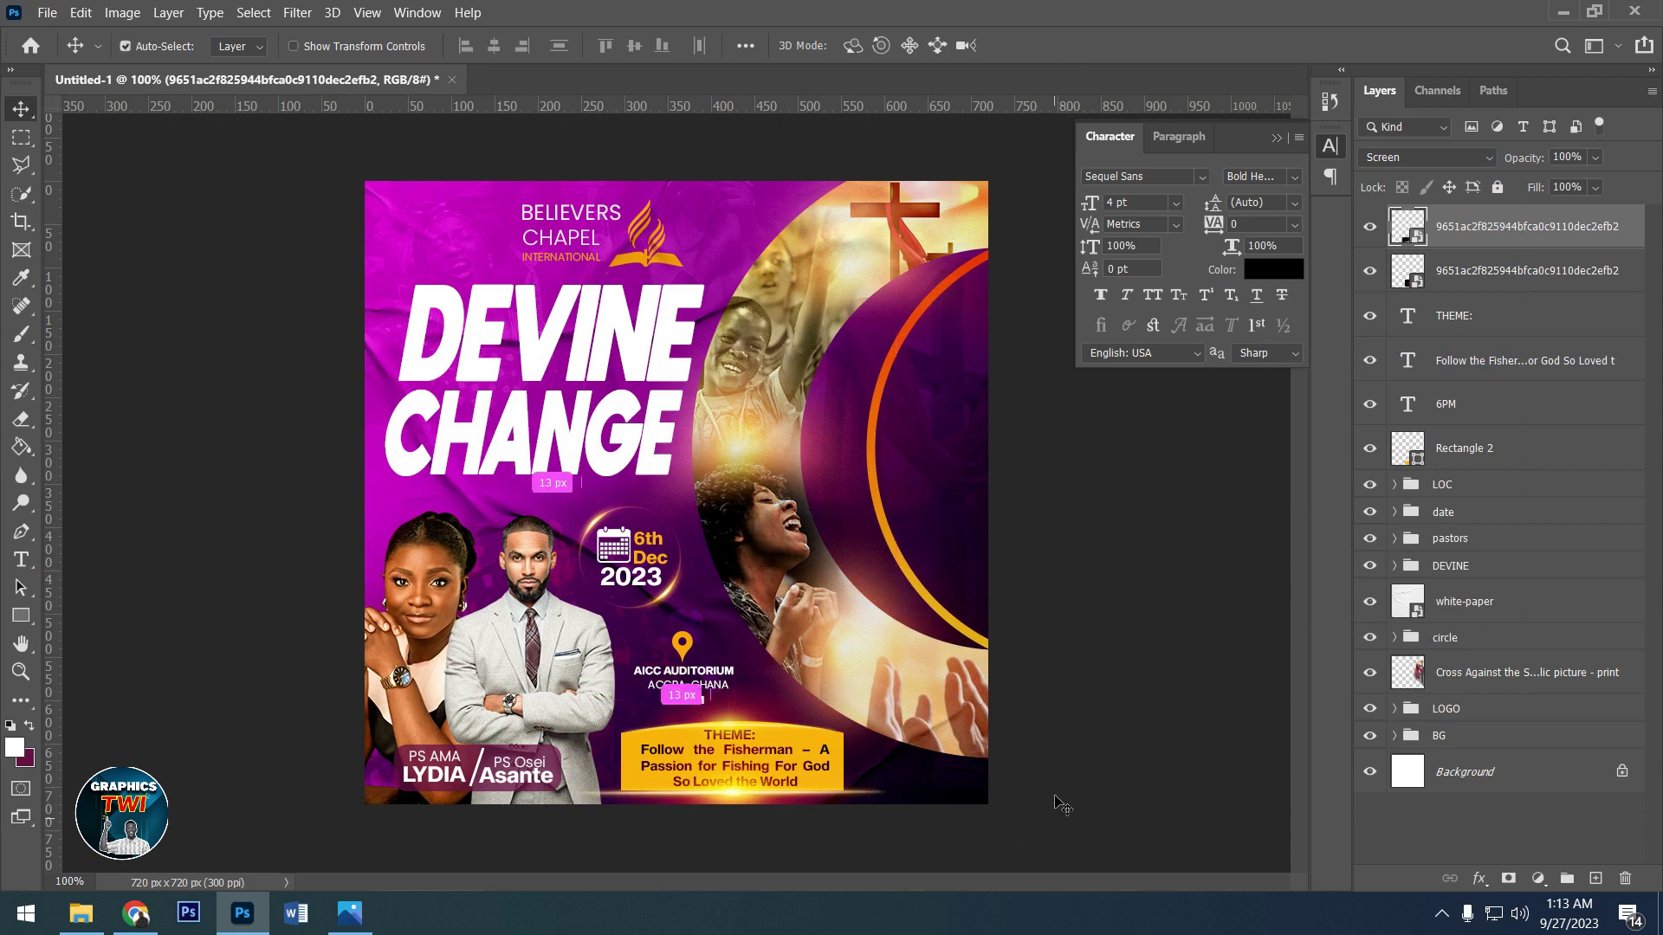
pyautogui.hotkey('ctrl', 't')
pyautogui.moveTo(899, 710); pyautogui.dragTo(841, 712)
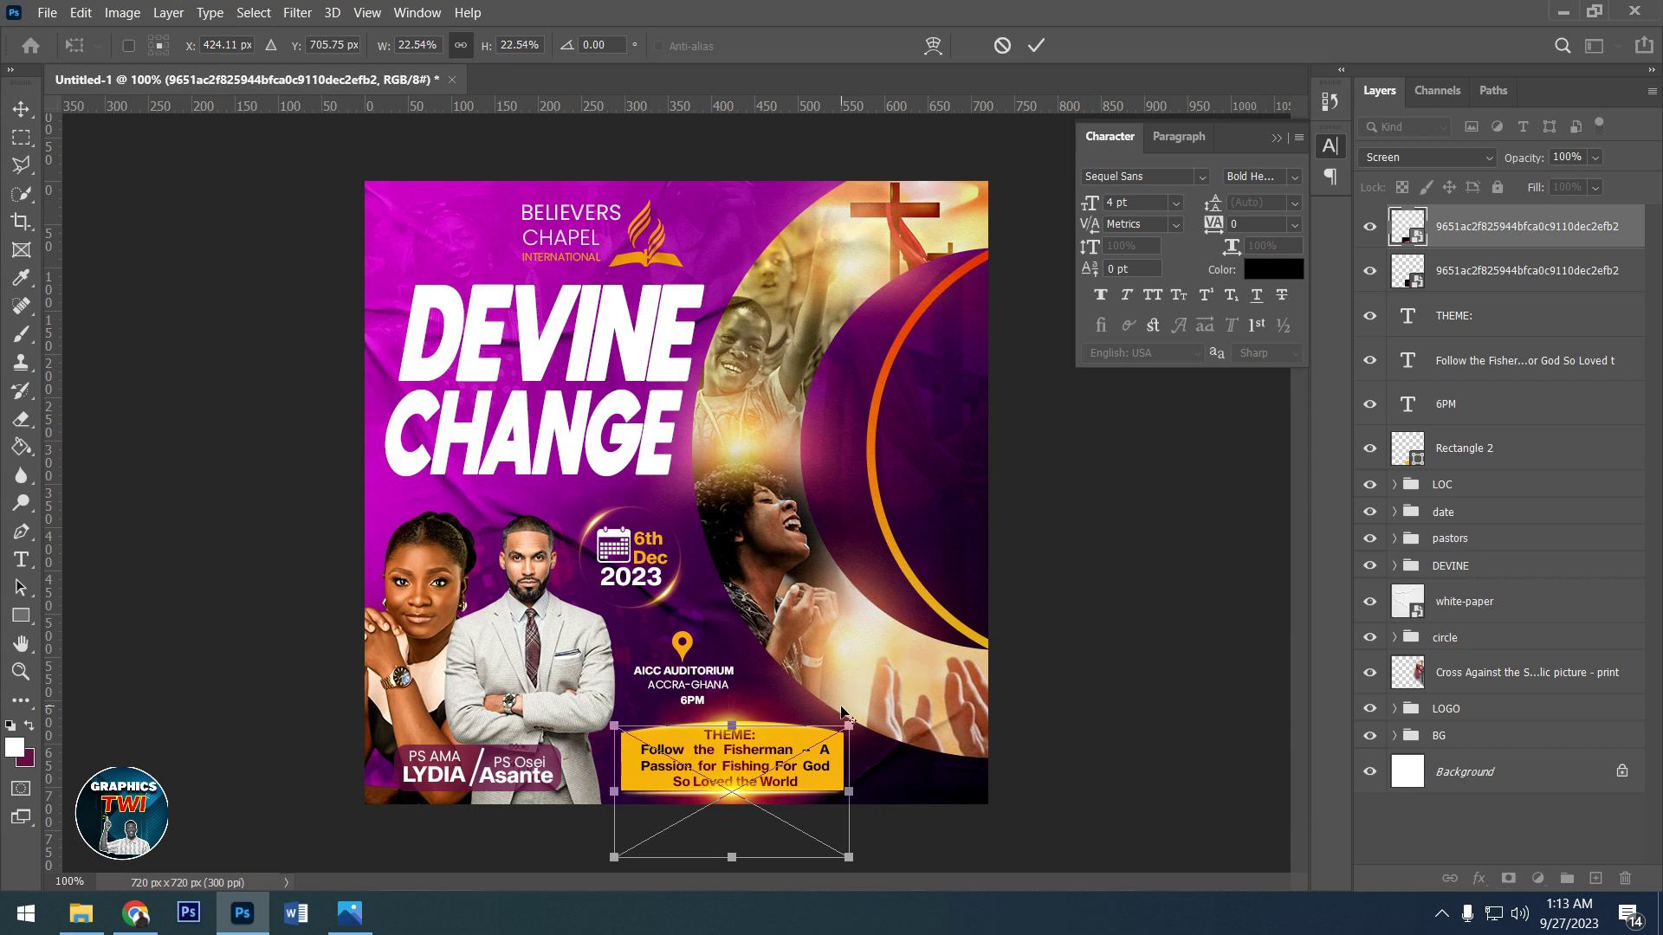
pyautogui.click(1037, 46)
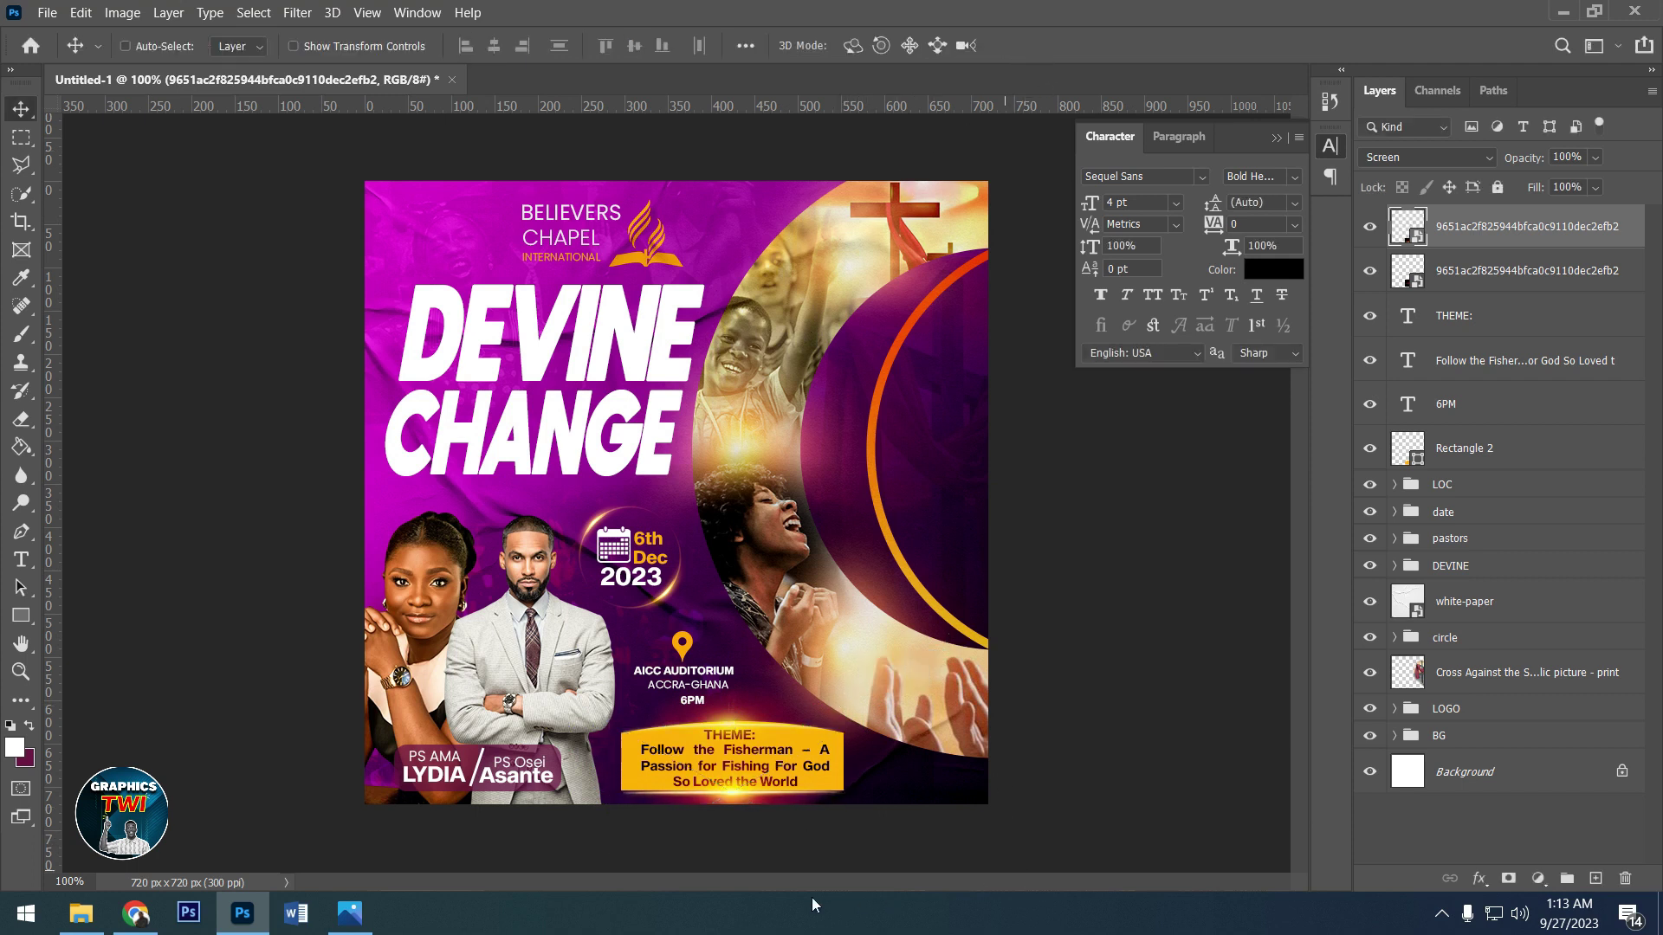
pyautogui.hotkey('ctrl', 't')
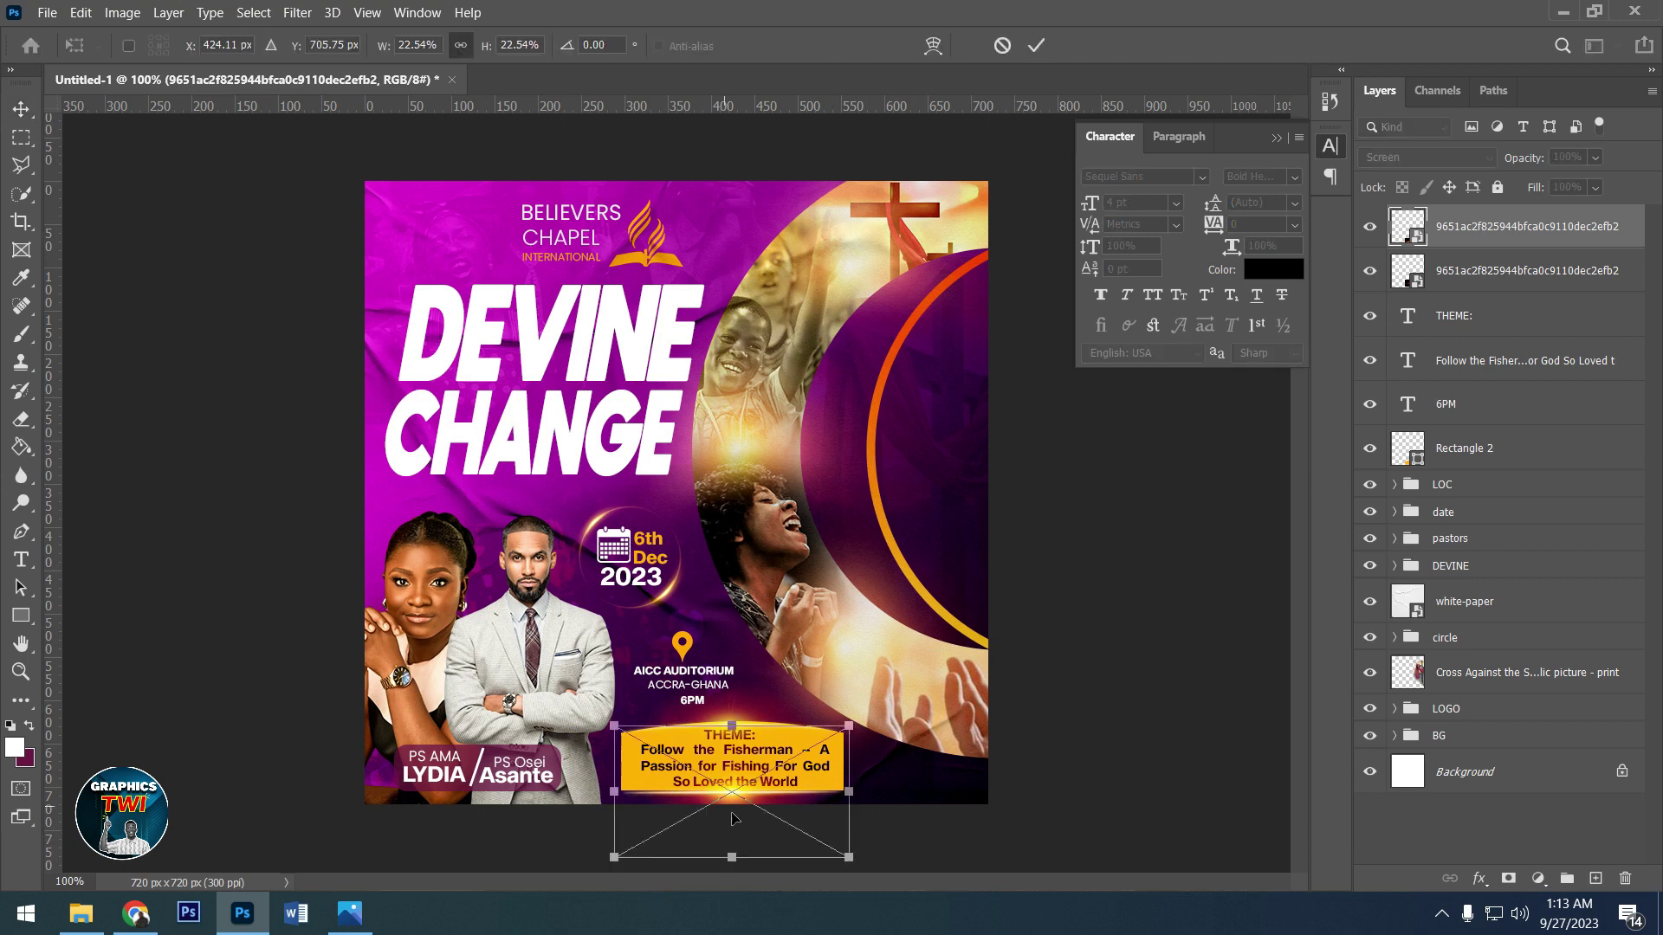
pyautogui.moveTo(732, 857); pyautogui.dragTo(732, 777)
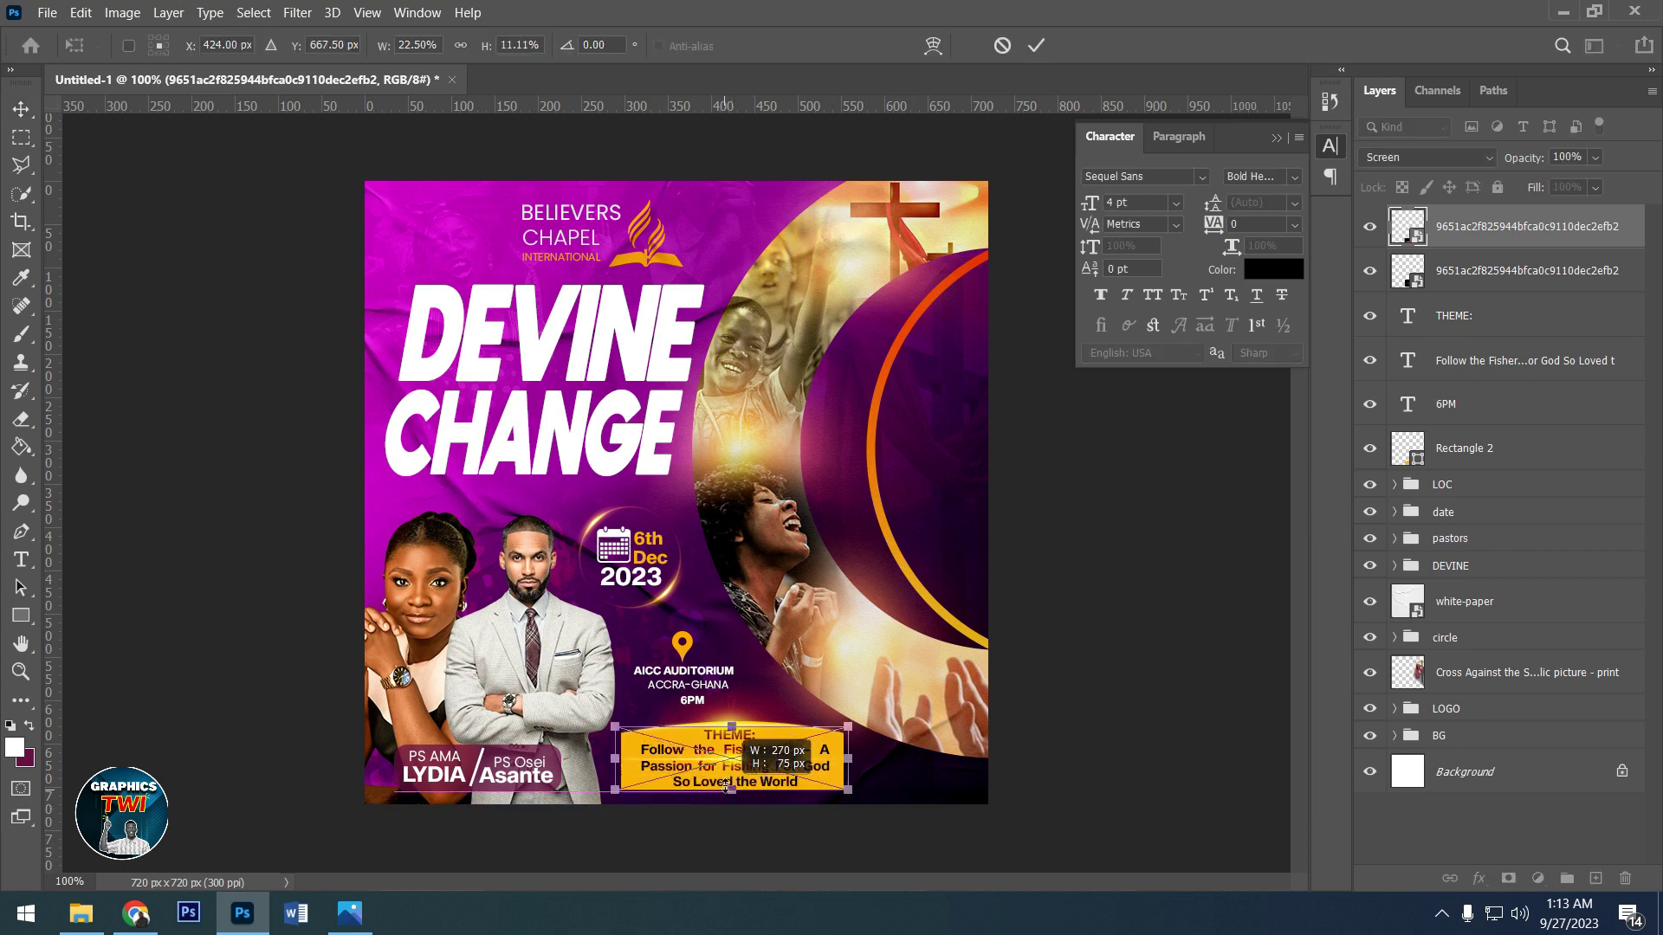
pyautogui.click(1037, 46)
pyautogui.moveTo(761, 771); pyautogui.dragTo(752, 803)
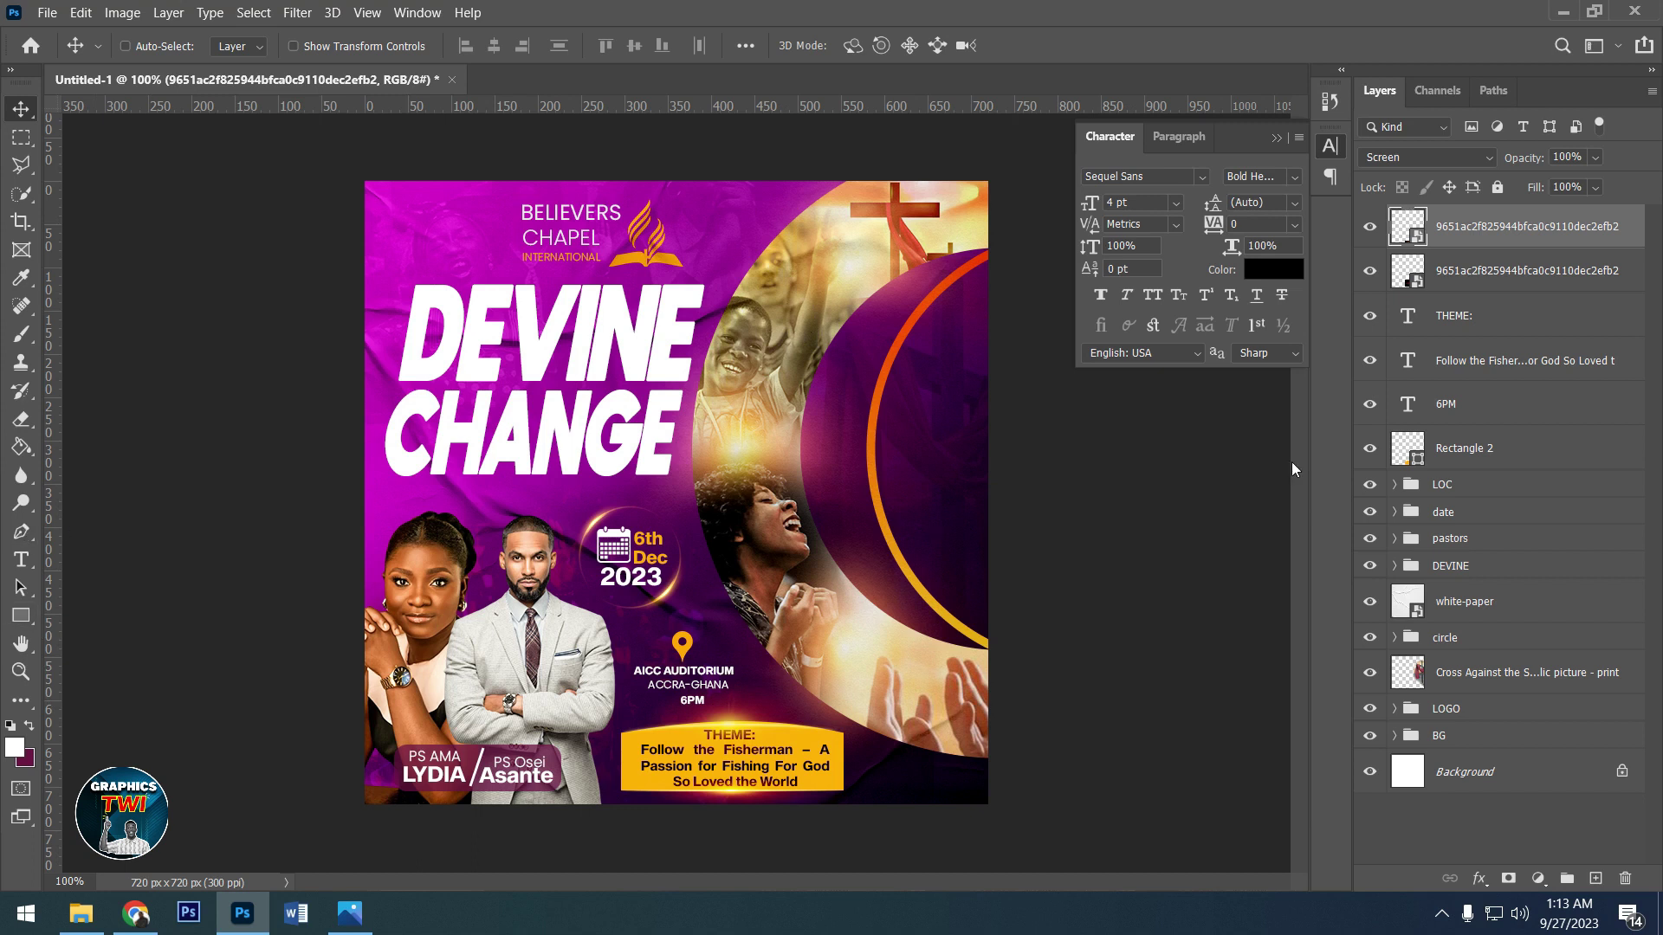
# - Add the first phone number in white (#ffffff) Poppins Regular at the bottom right
pyautogui.click(21, 563)
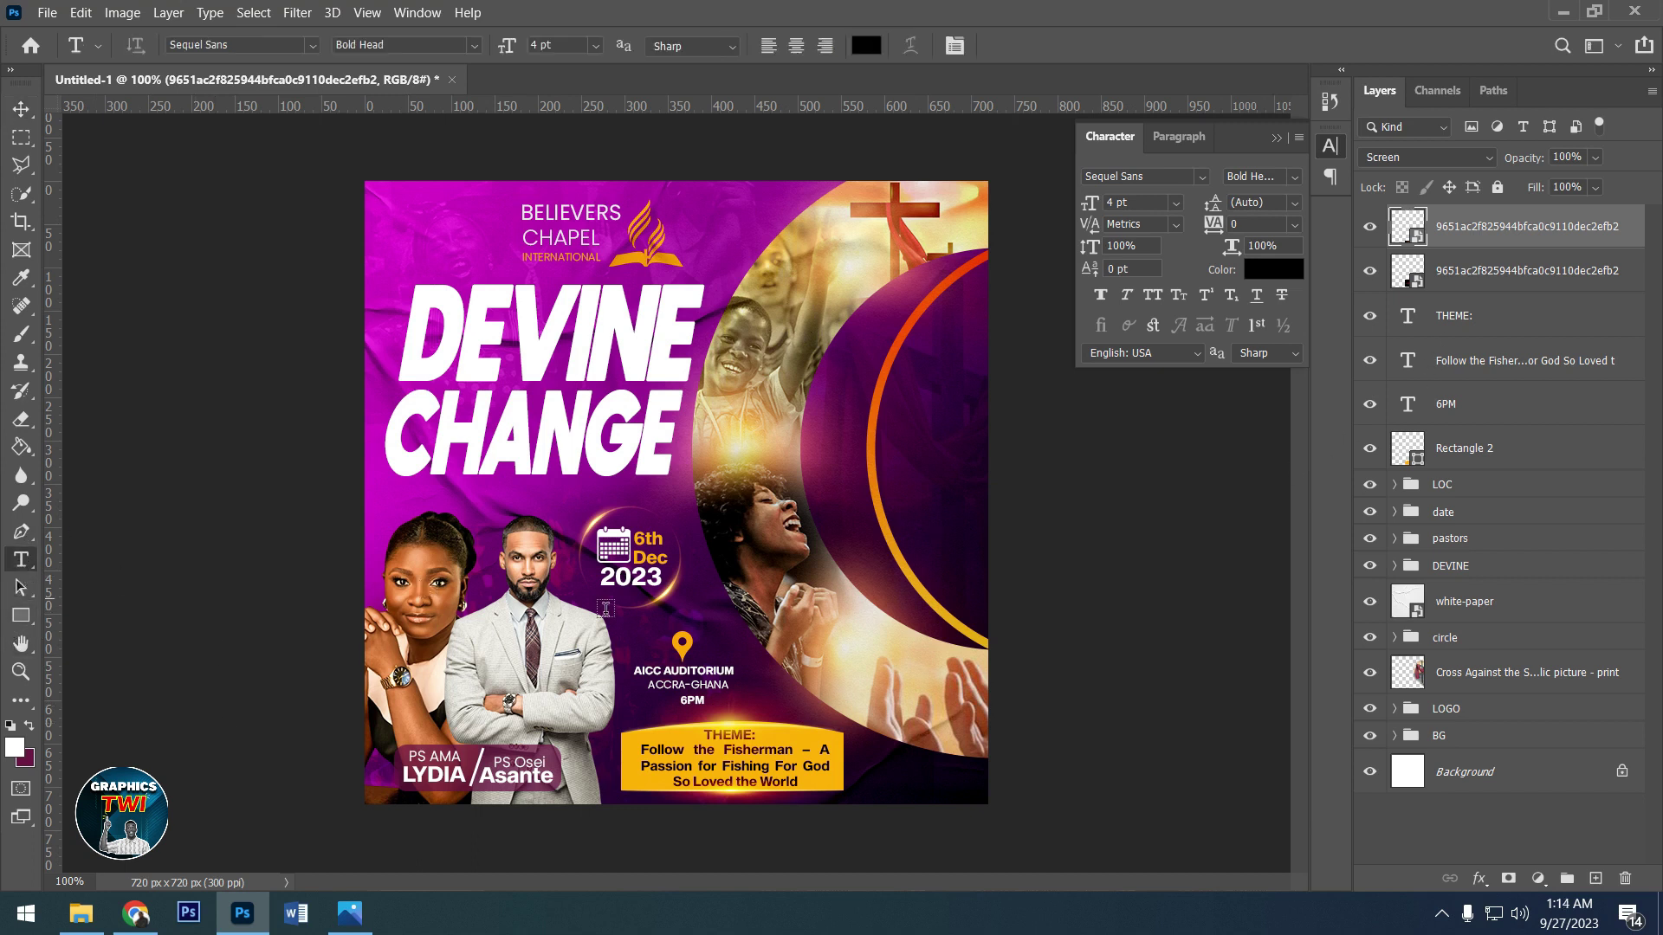
pyautogui.click(865, 766)
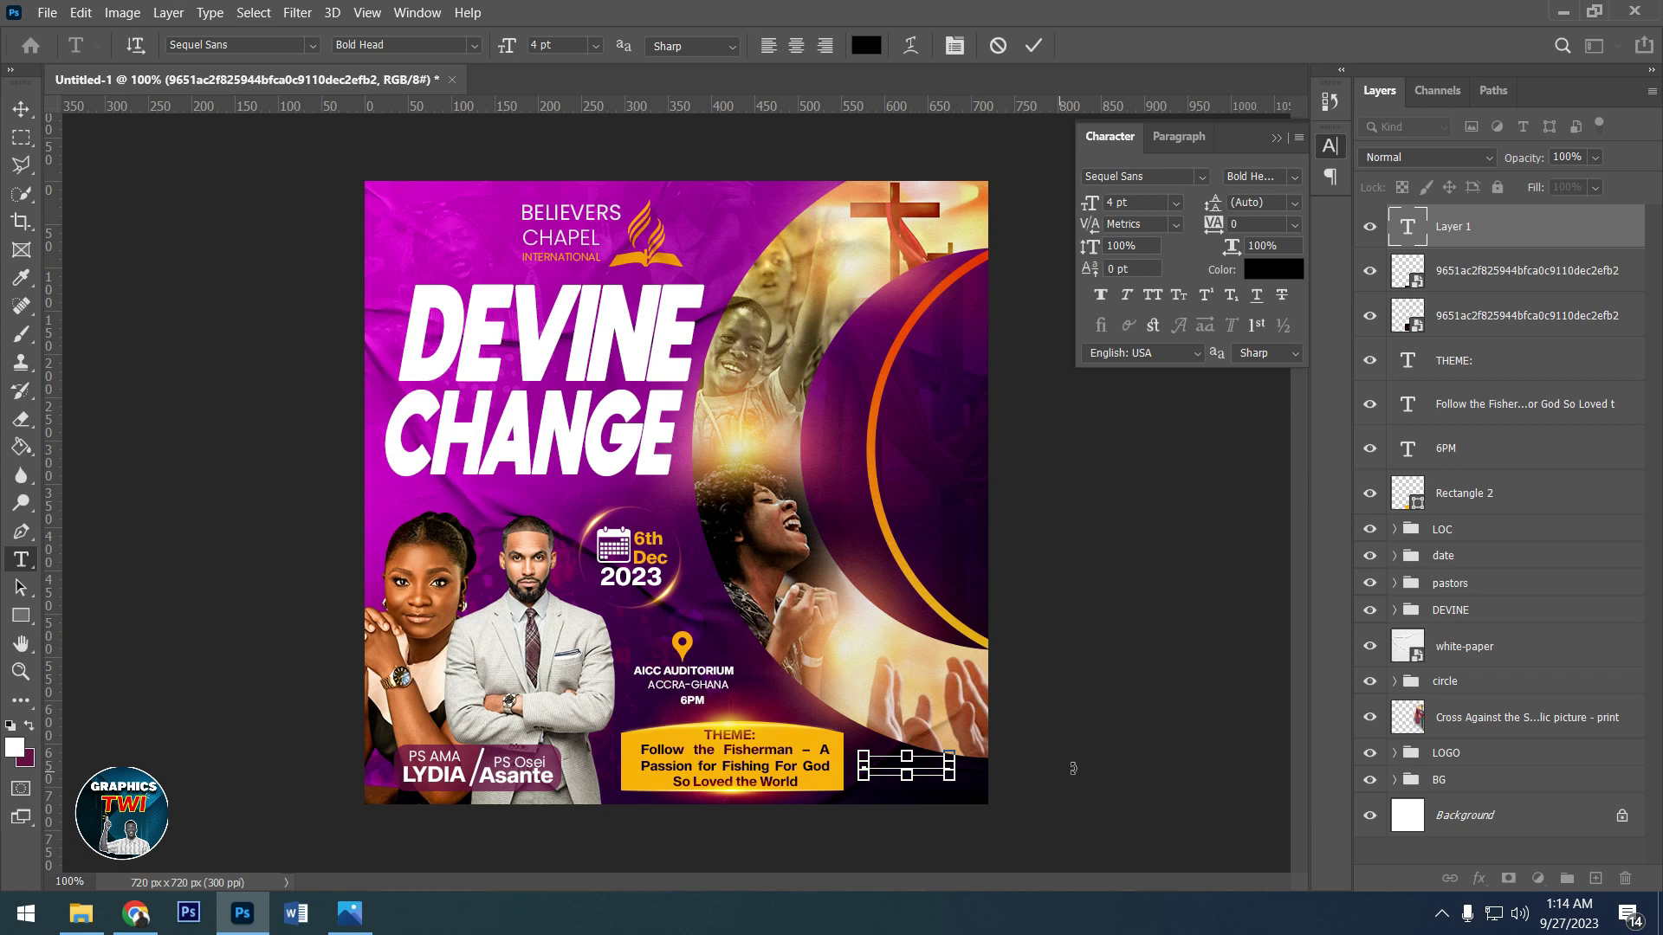
pyautogui.click(1270, 274)
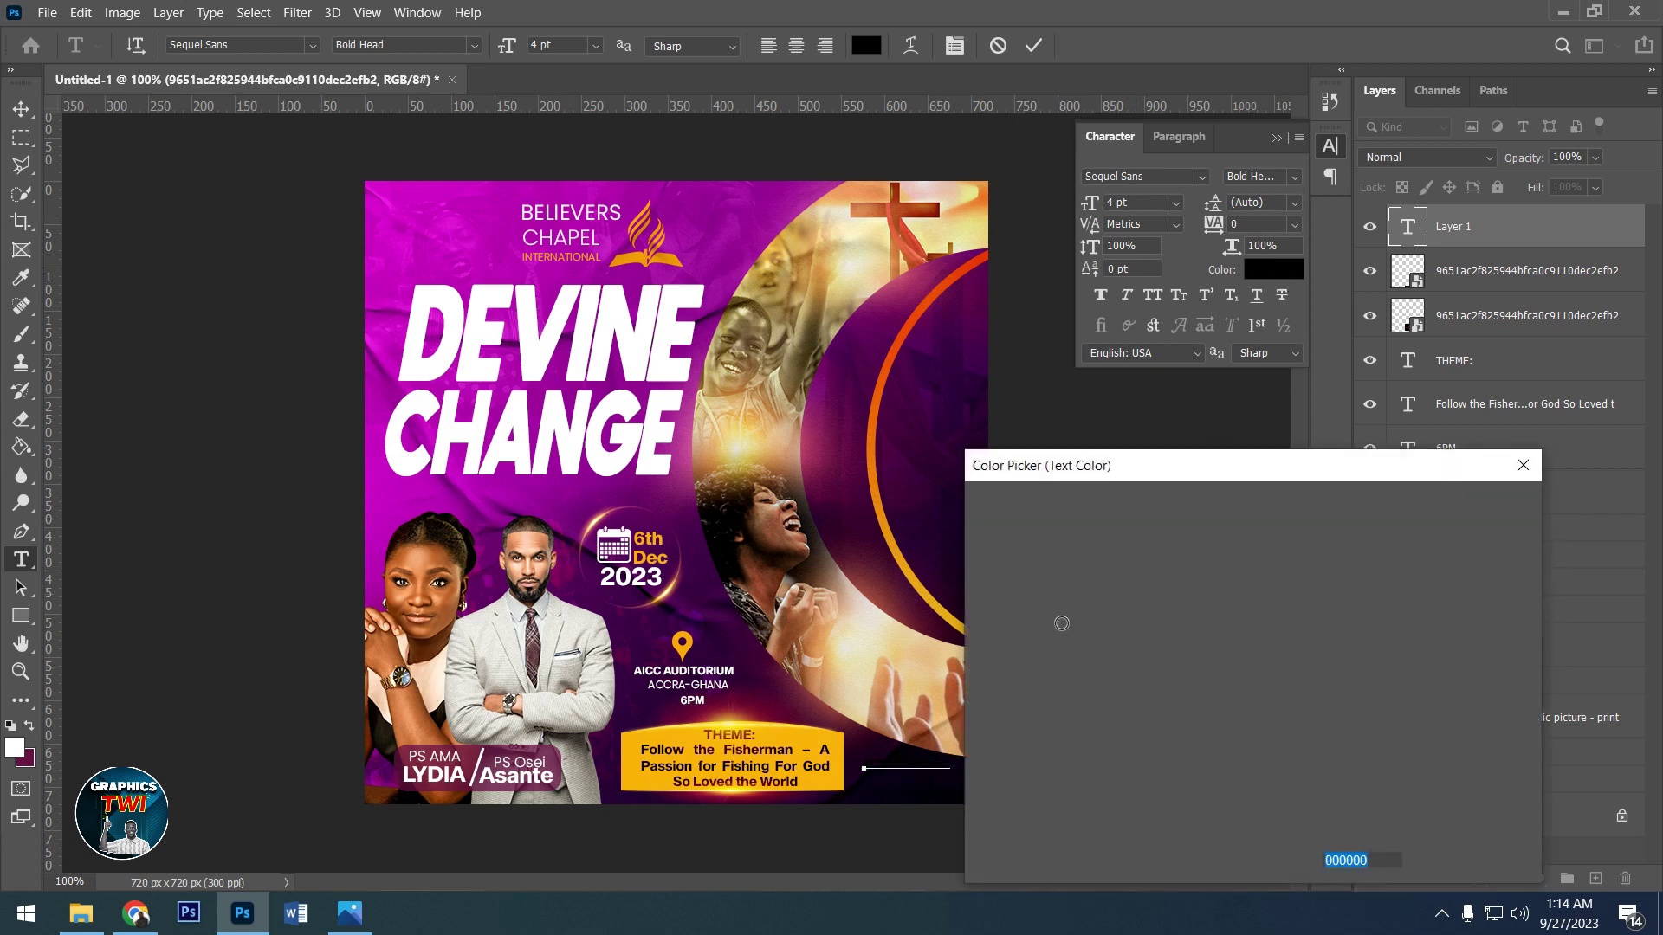
pyautogui.write('ffffff')
pyautogui.click(1469, 506)
pyautogui.click(1186, 176)
pyautogui.write('POPP')
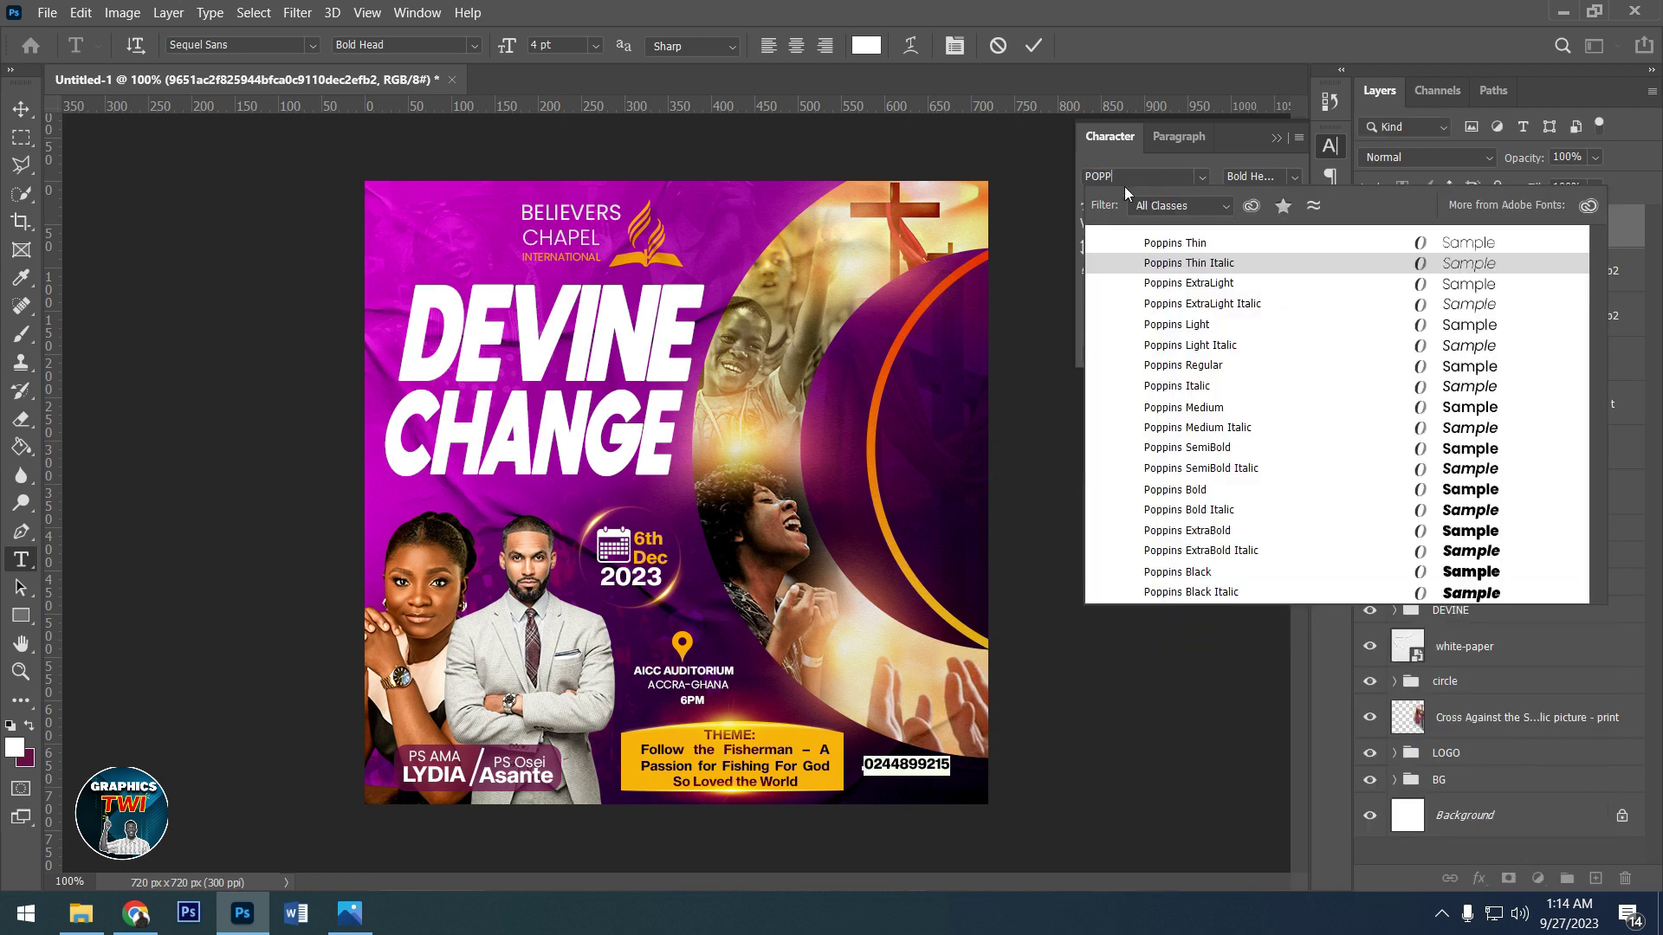
pyautogui.click(1208, 366)
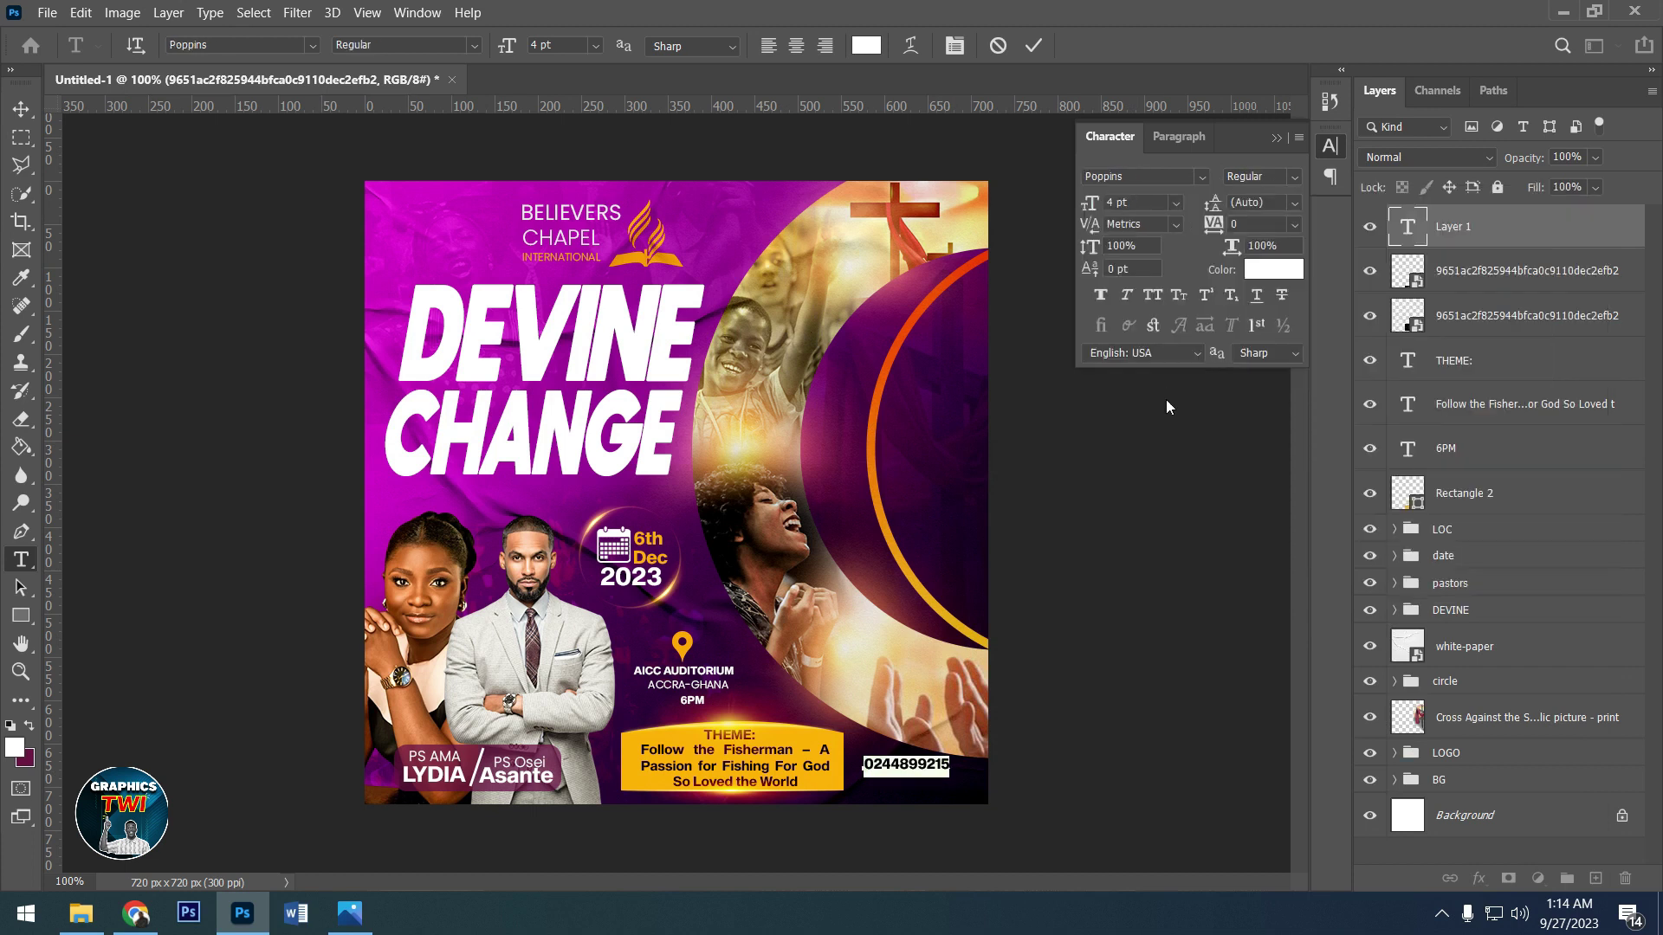
pyautogui.click(1036, 46)
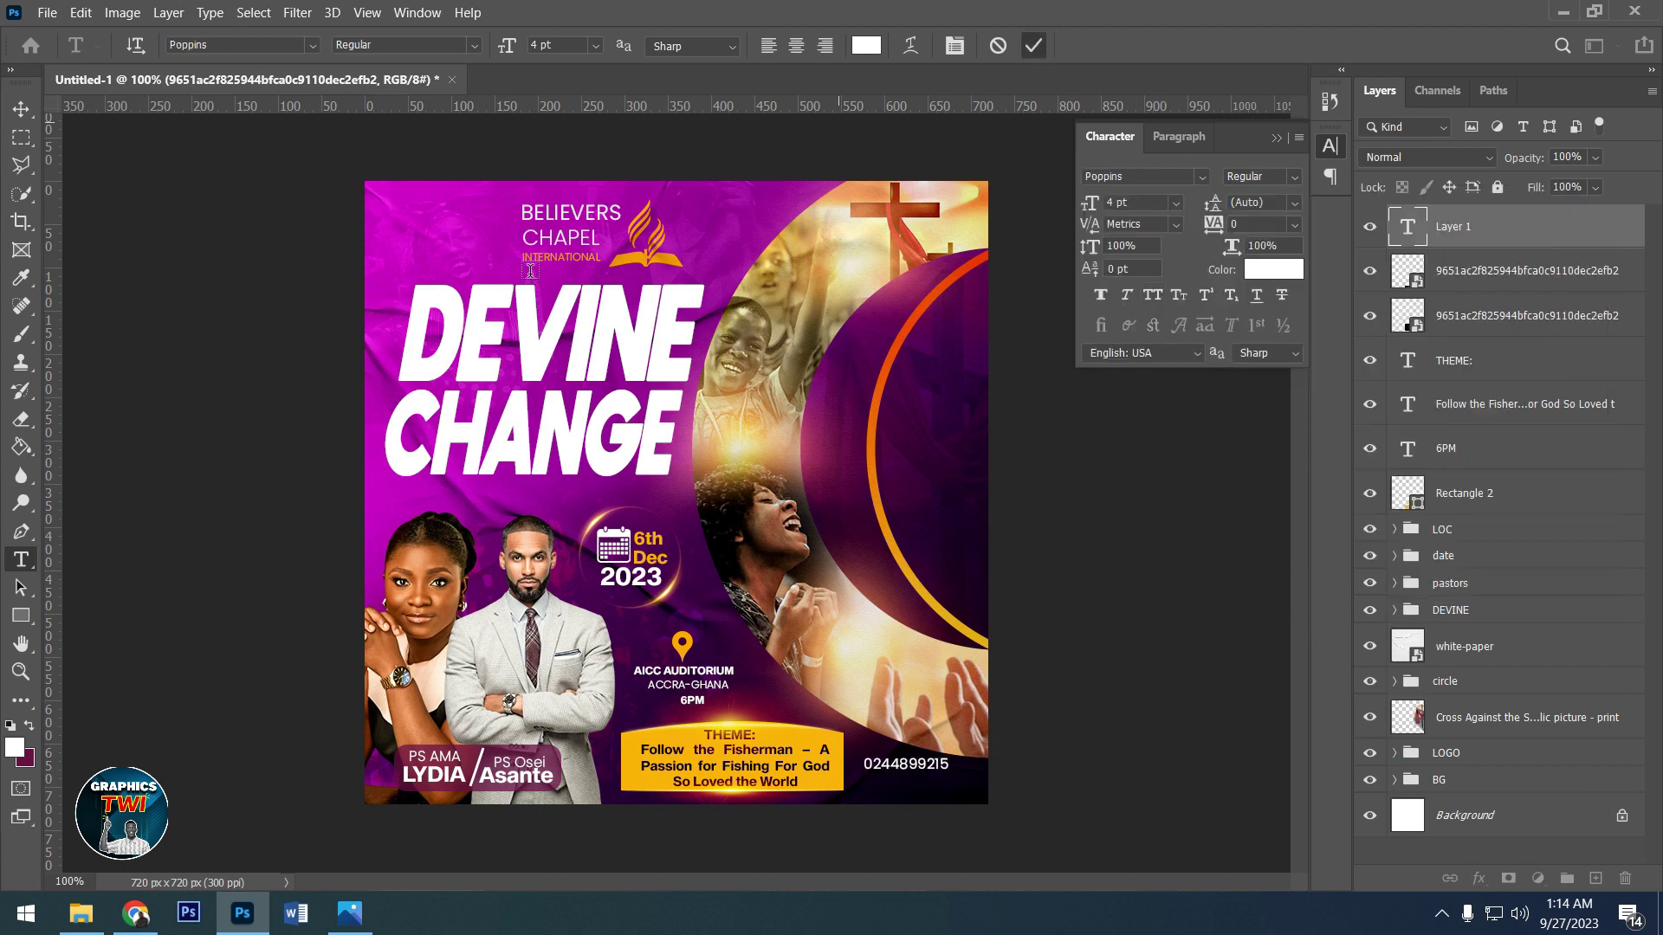
pyautogui.click(21, 109)
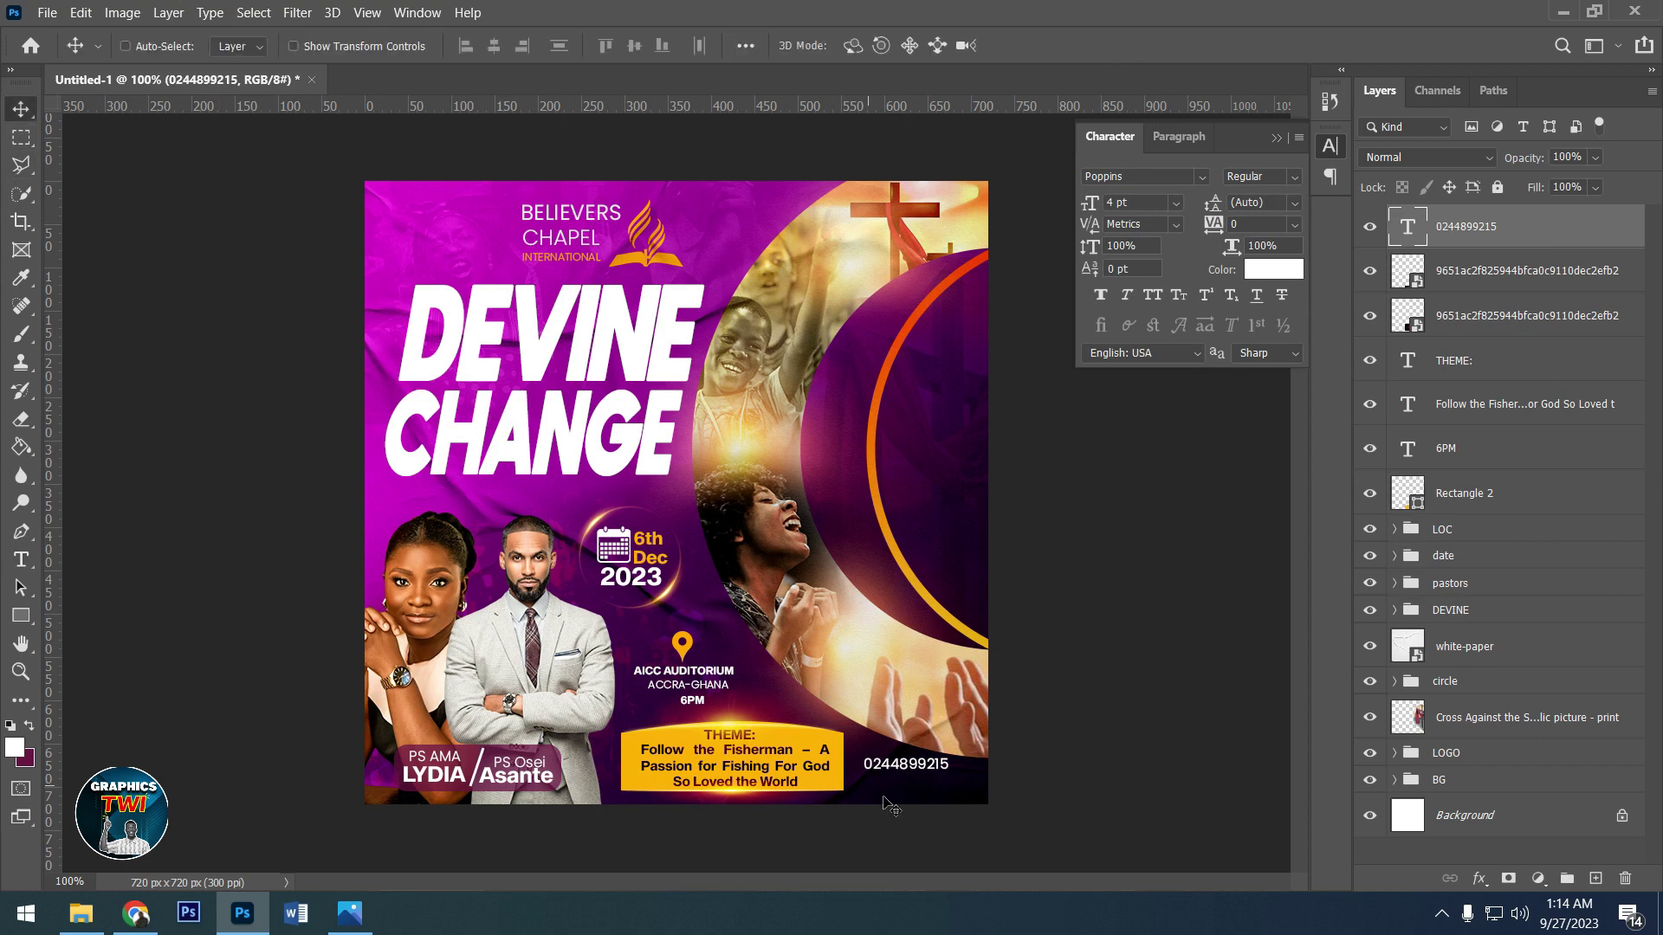
pyautogui.moveTo(949, 770); pyautogui.dragTo(953, 777)
# - Add the second phone number and place it directly beneath the first
pyautogui.click(21, 560)
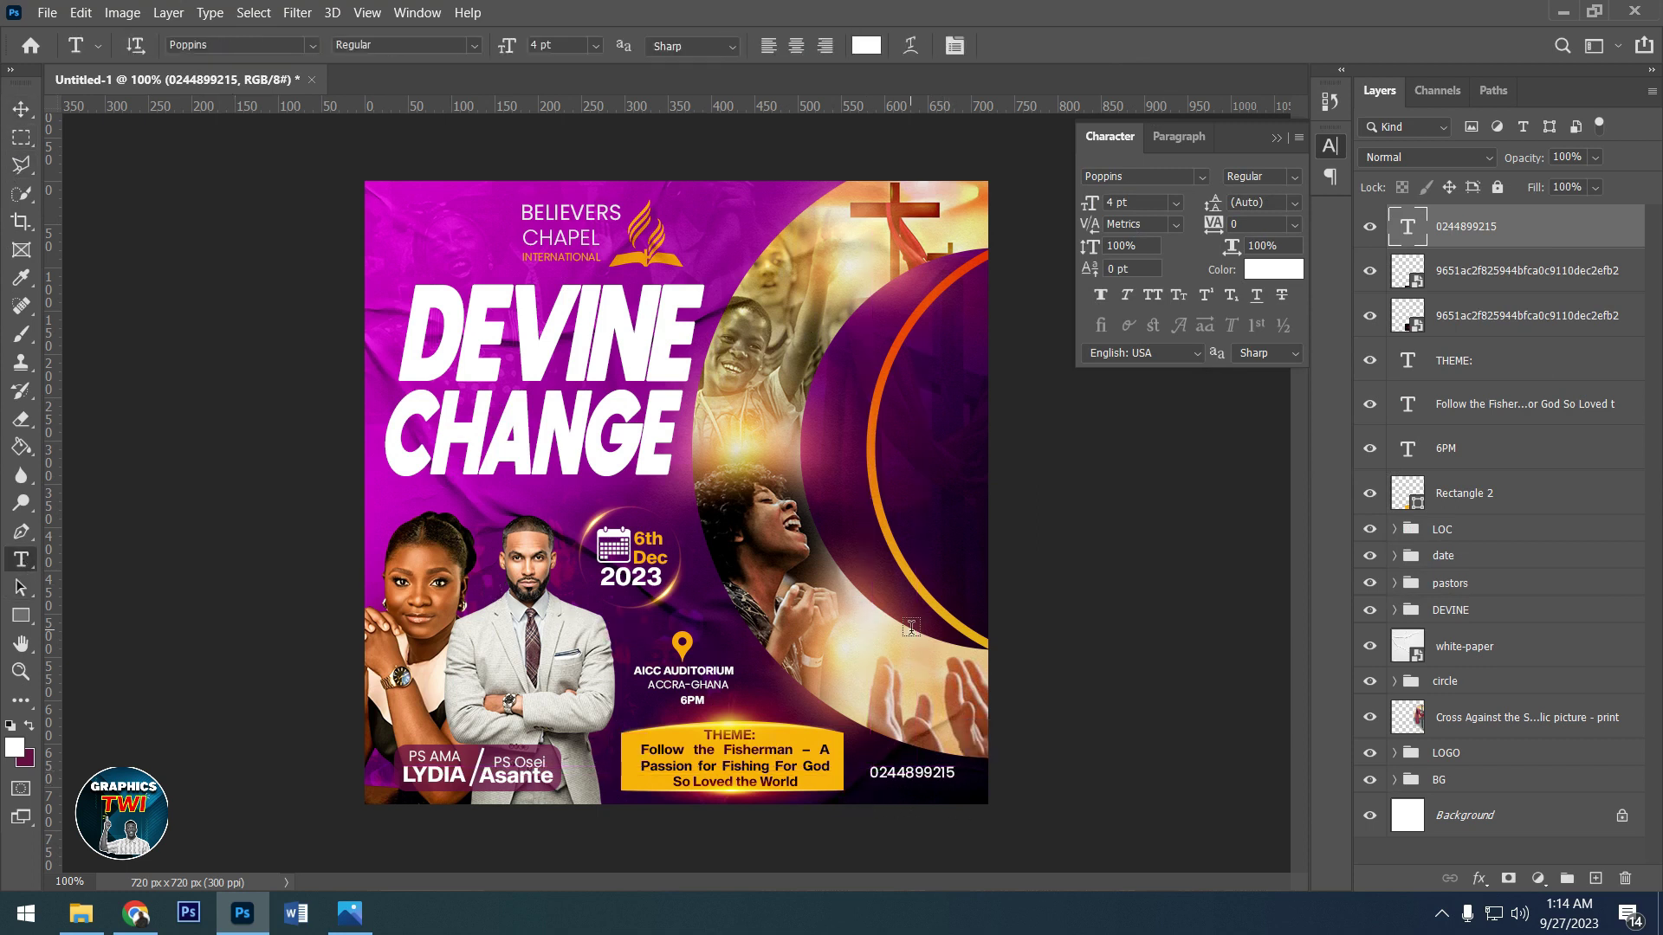
pyautogui.click(806, 693)
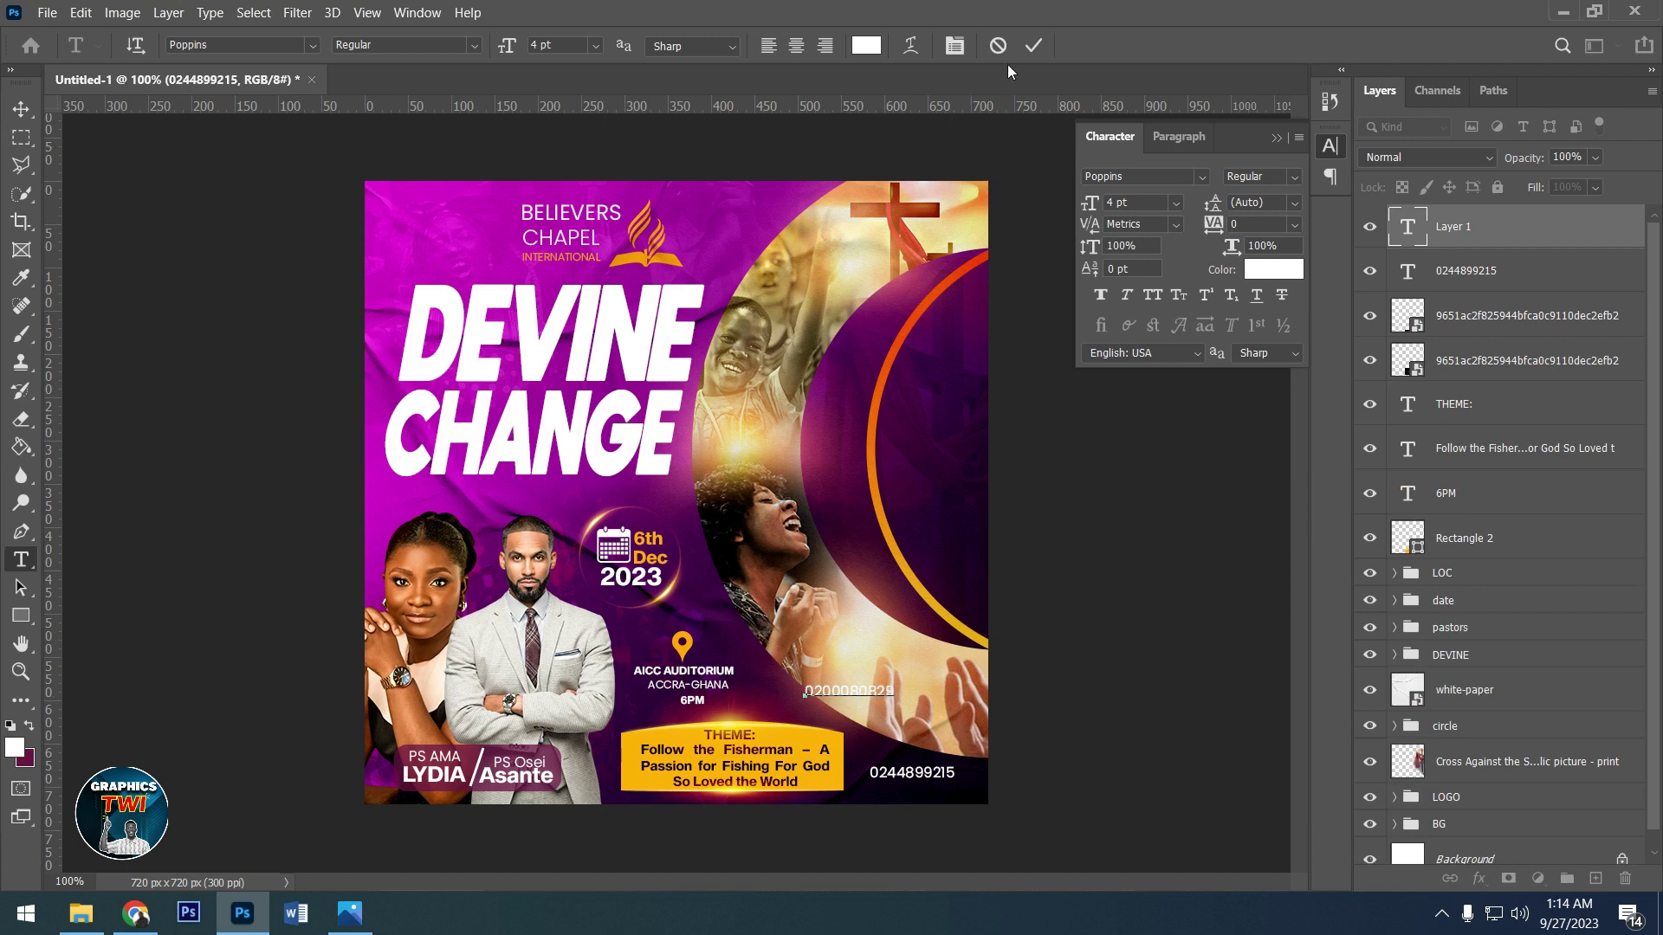
pyautogui.click(1032, 46)
pyautogui.click(20, 108)
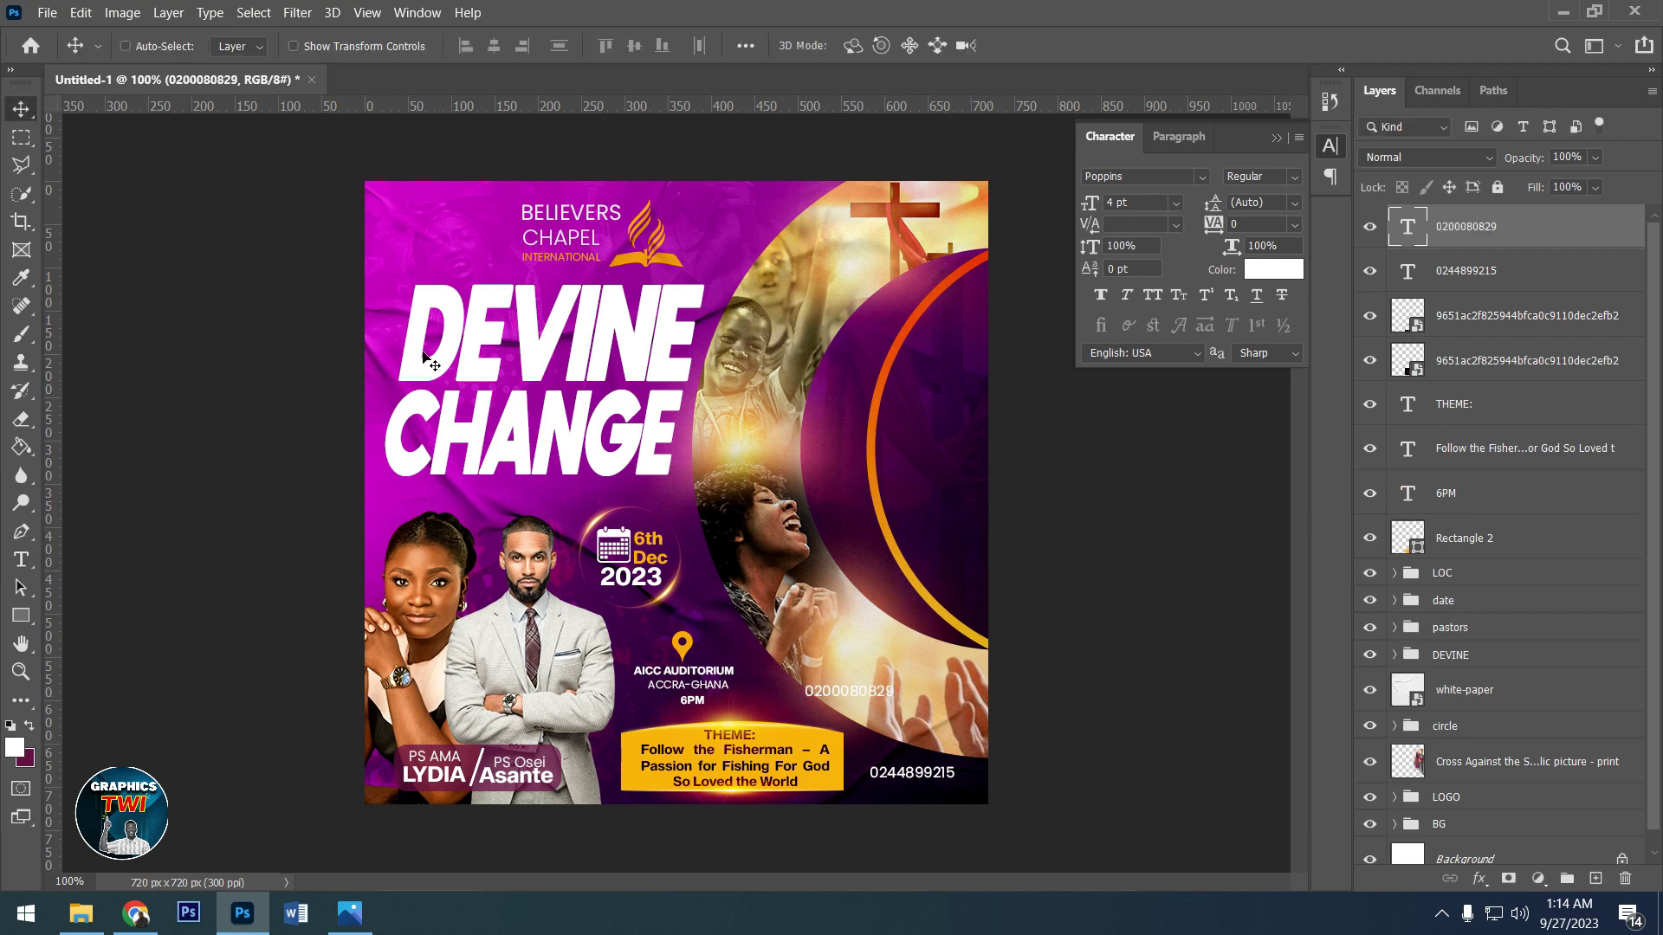
pyautogui.moveTo(891, 691); pyautogui.dragTo(954, 791)
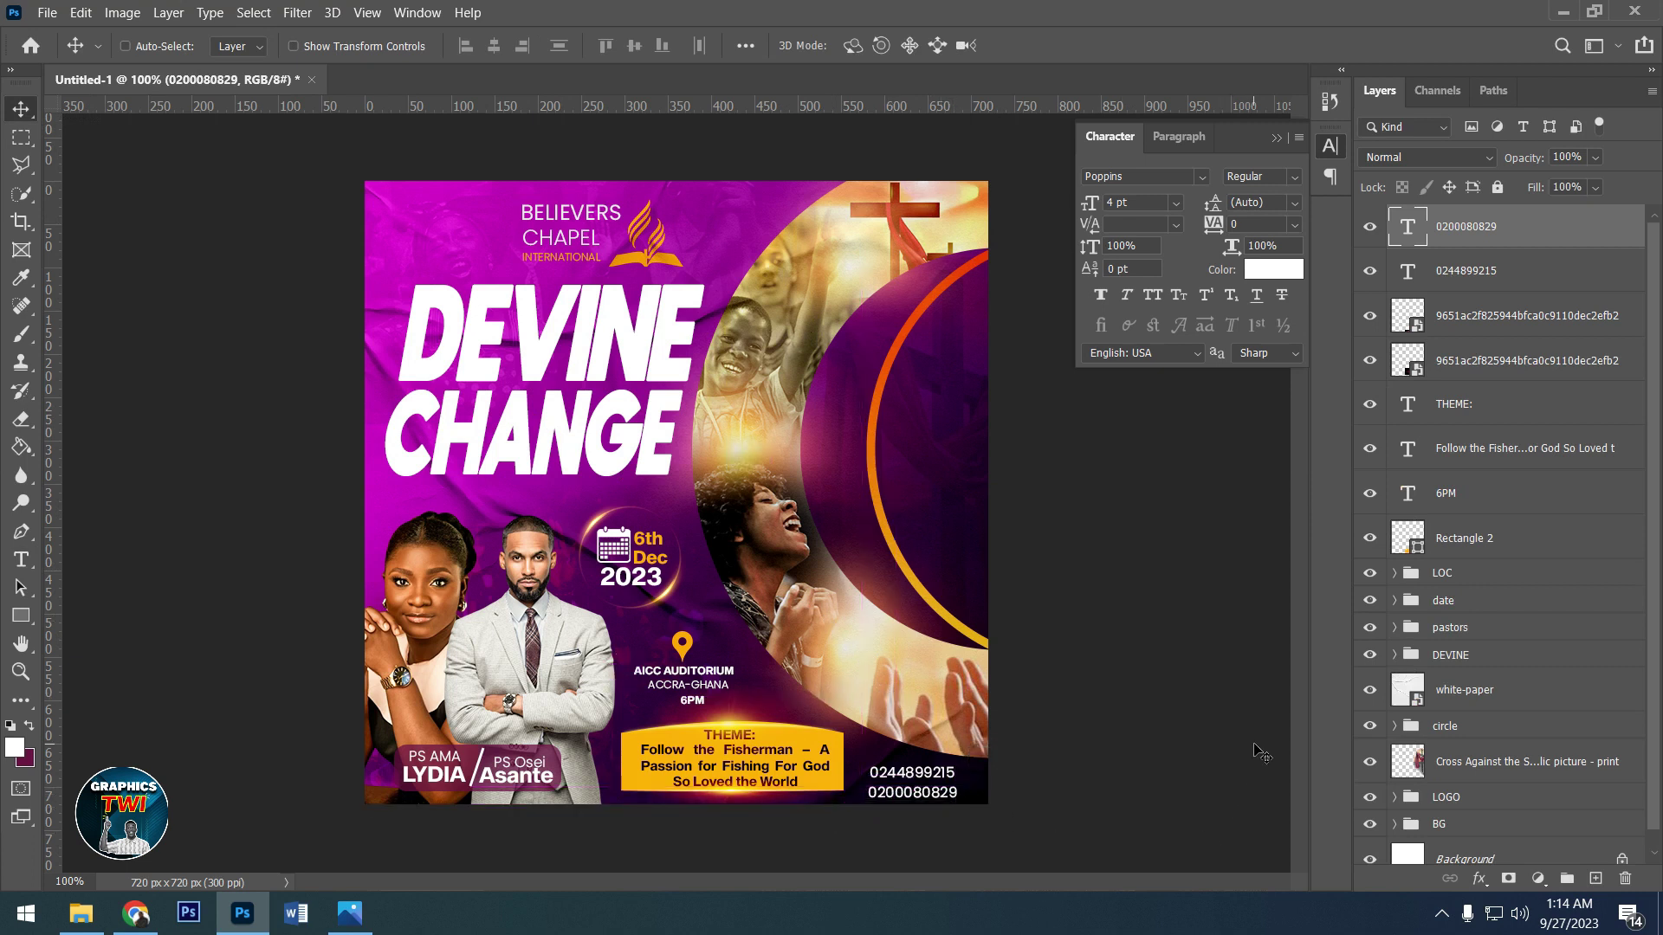
pyautogui.press('Up')
pyautogui.press('Up')
pyautogui.click(1594, 157)
pyautogui.moveTo(1607, 188); pyautogui.dragTo(1568, 181)
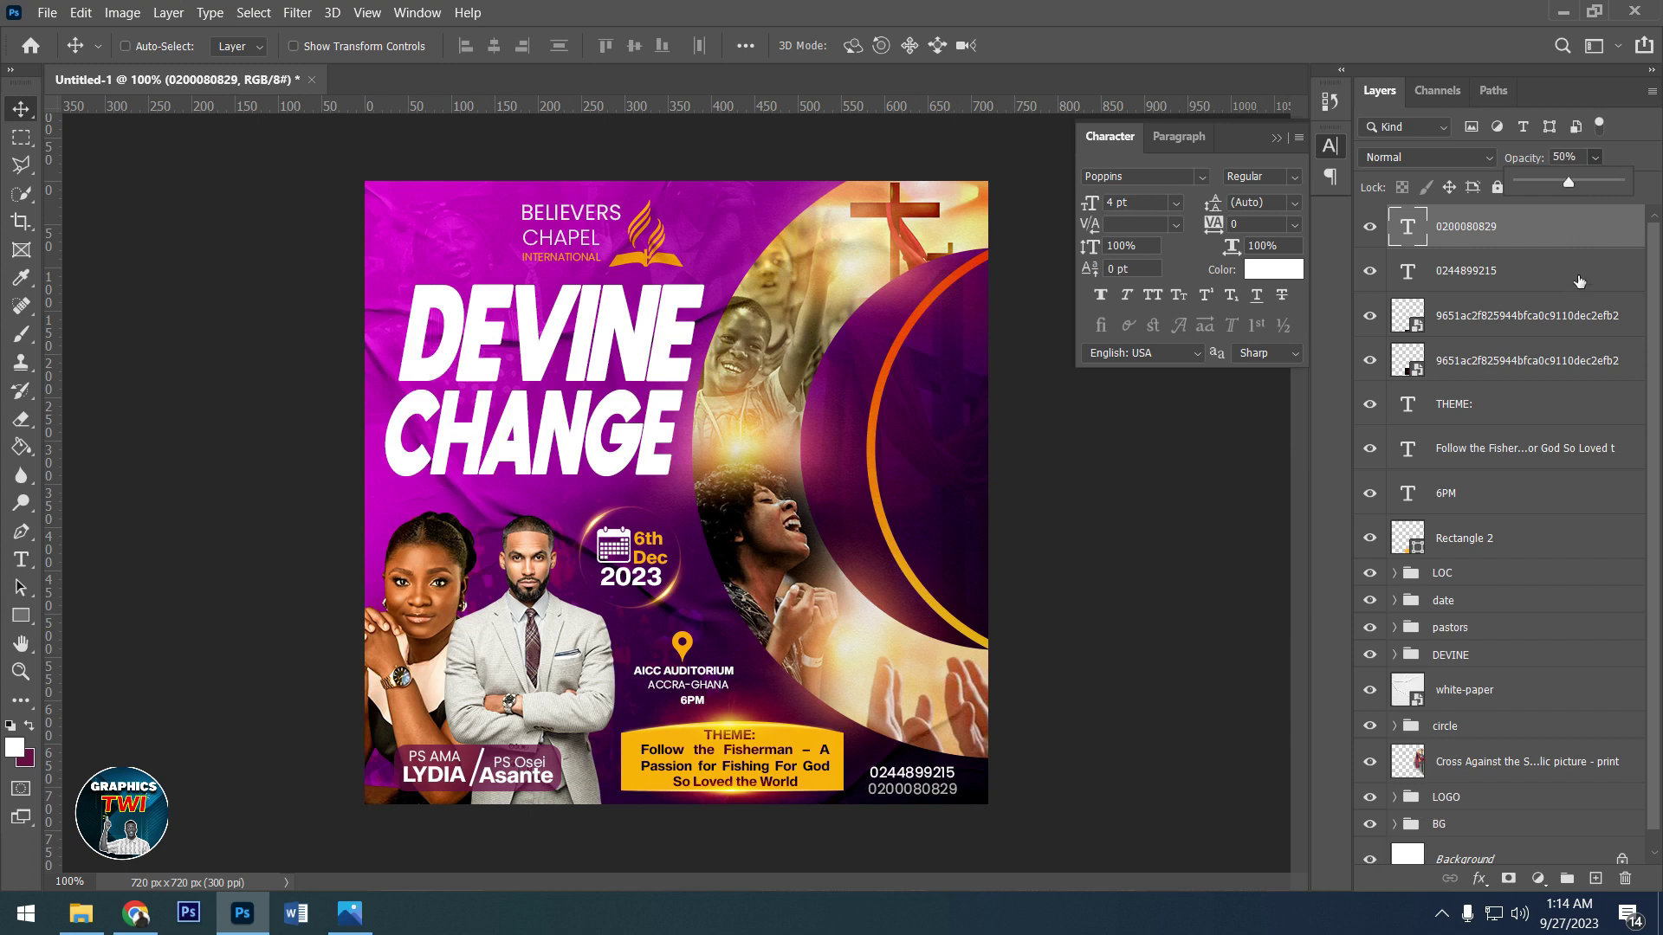
pyautogui.click(1584, 267)
pyautogui.click(1596, 159)
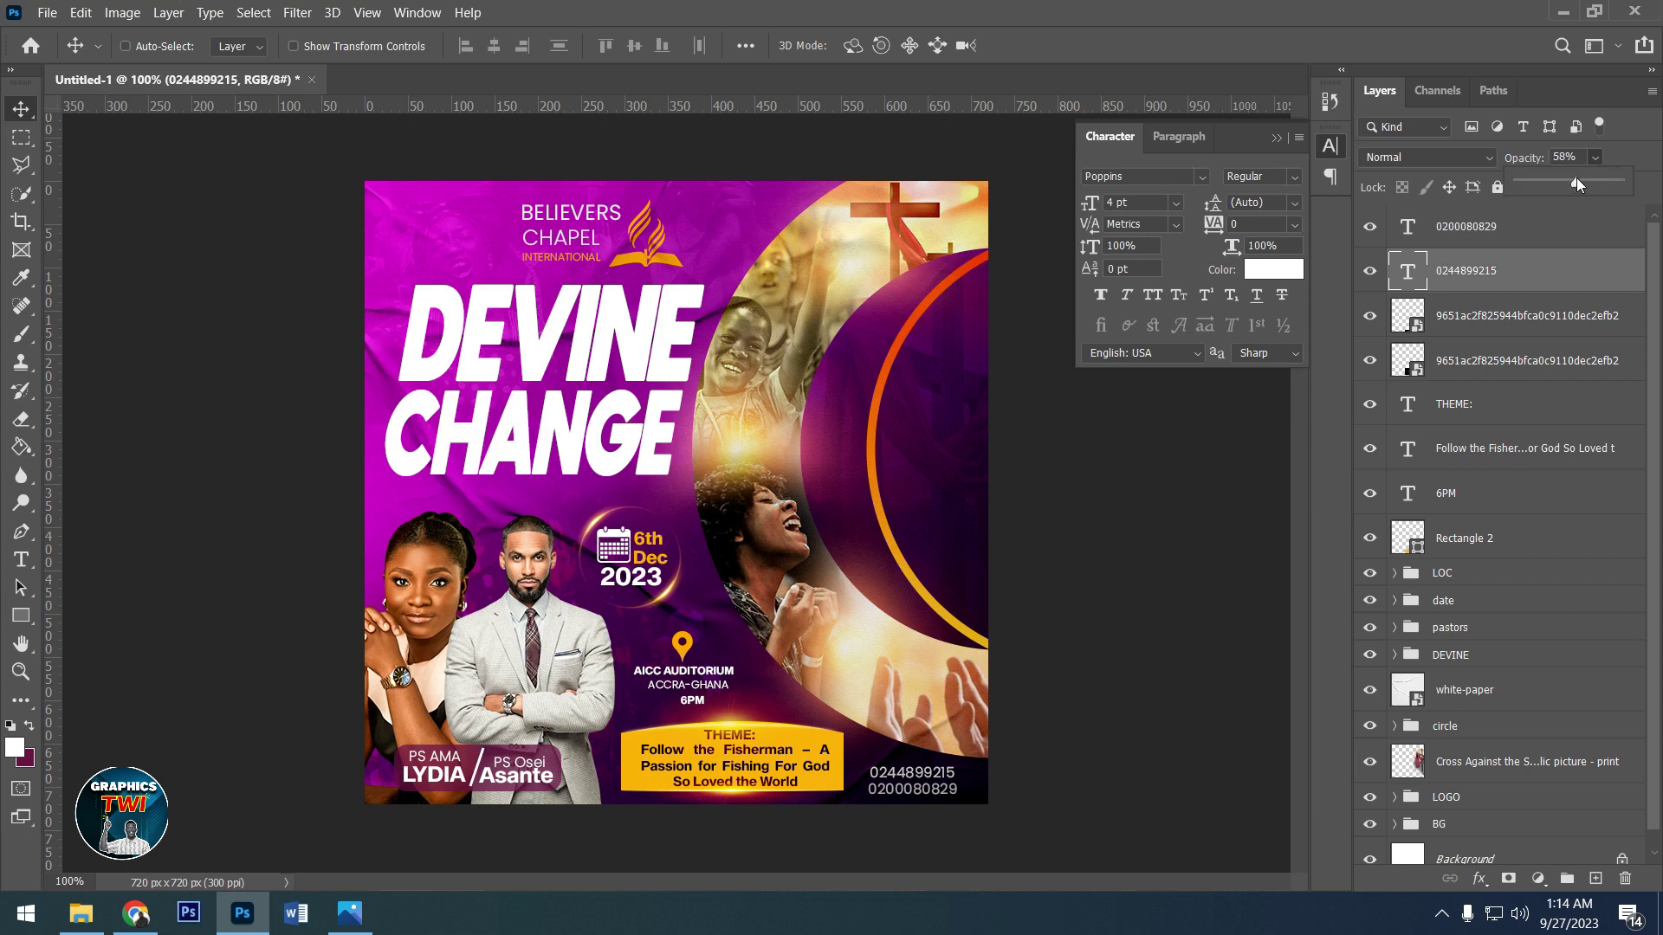
pyautogui.click(1287, 136)
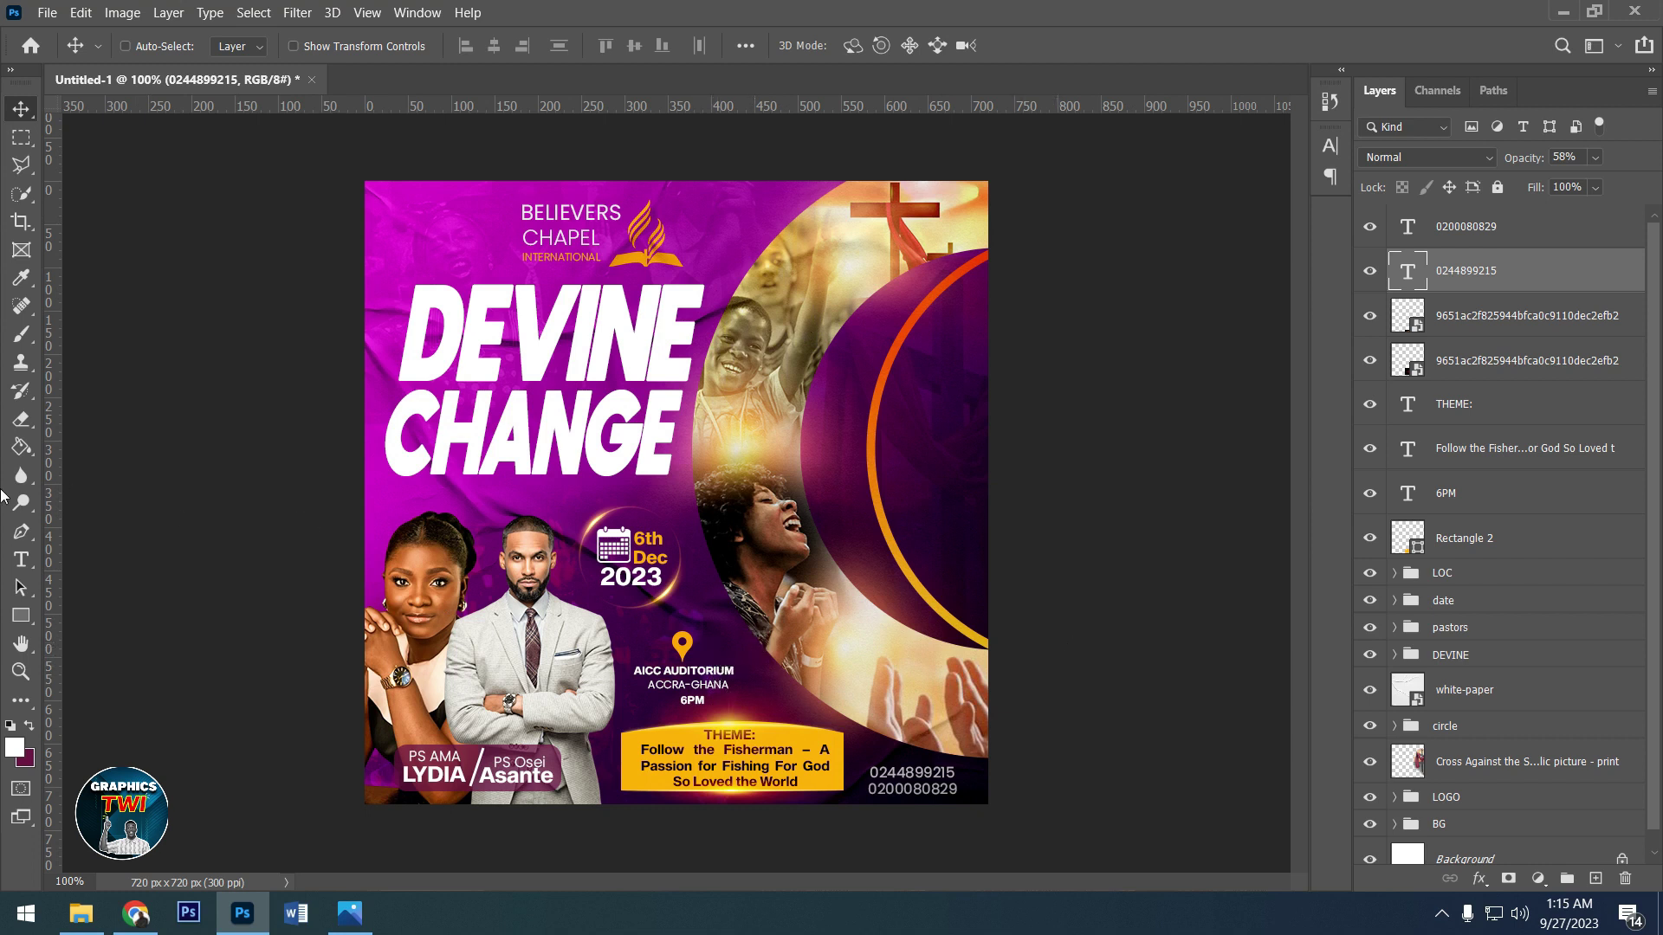
# - Scale the pngegg (40) location pin slightly larger with Free Transform and commit
pyautogui.click(126, 46)
pyautogui.click(686, 656)
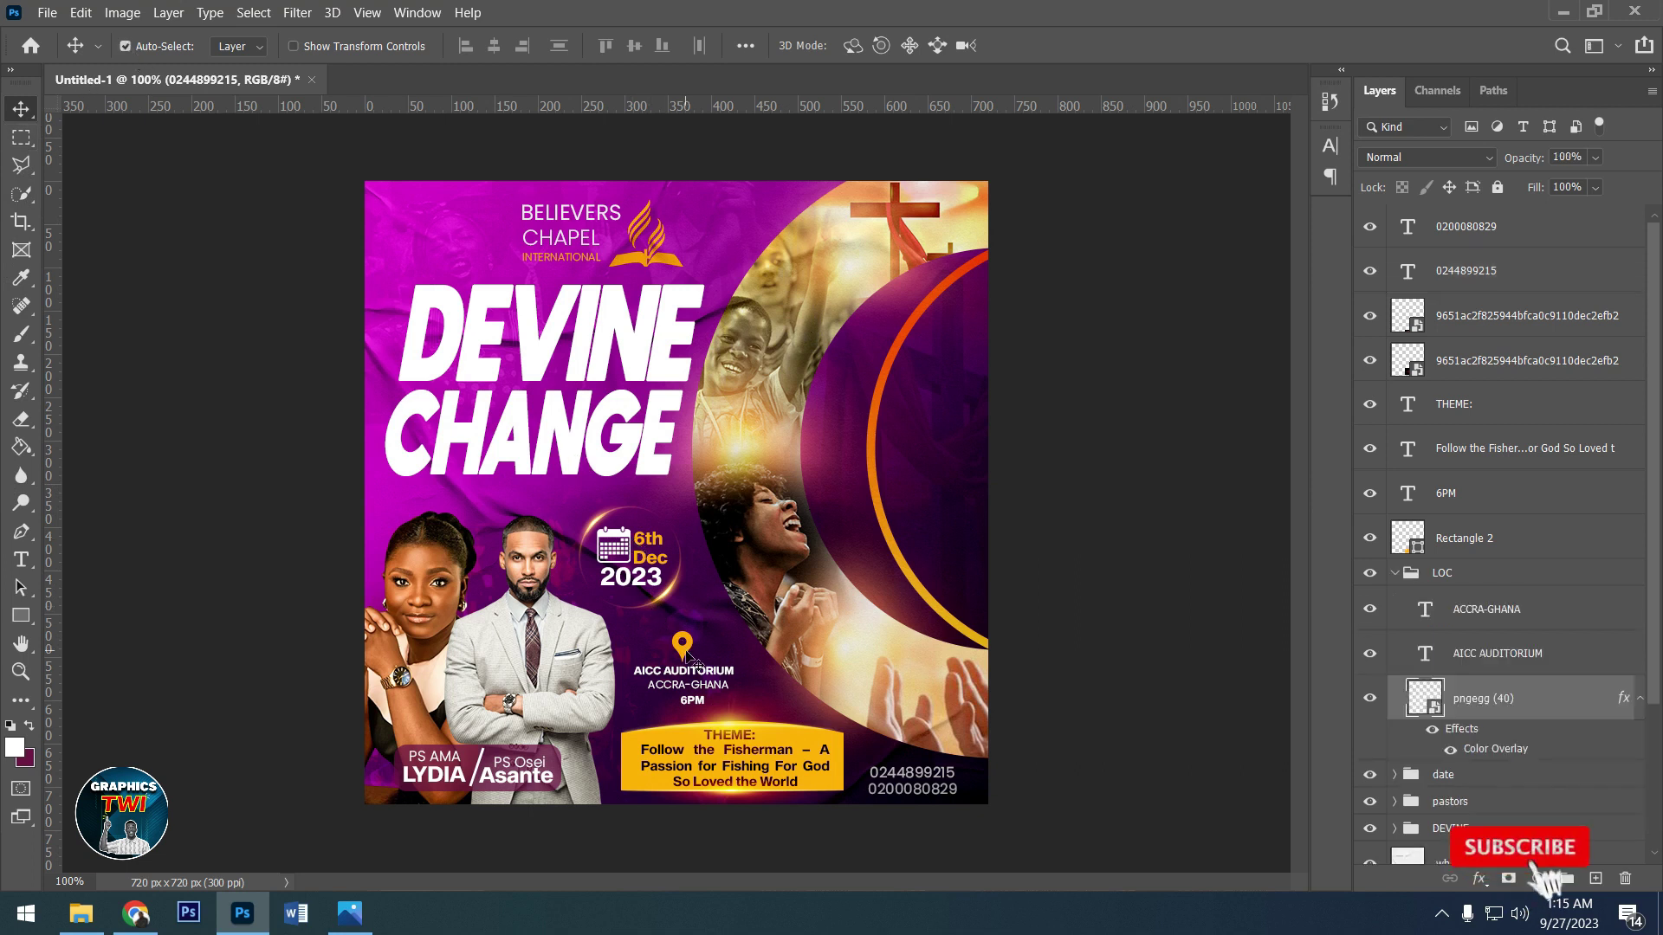
pyautogui.click(126, 47)
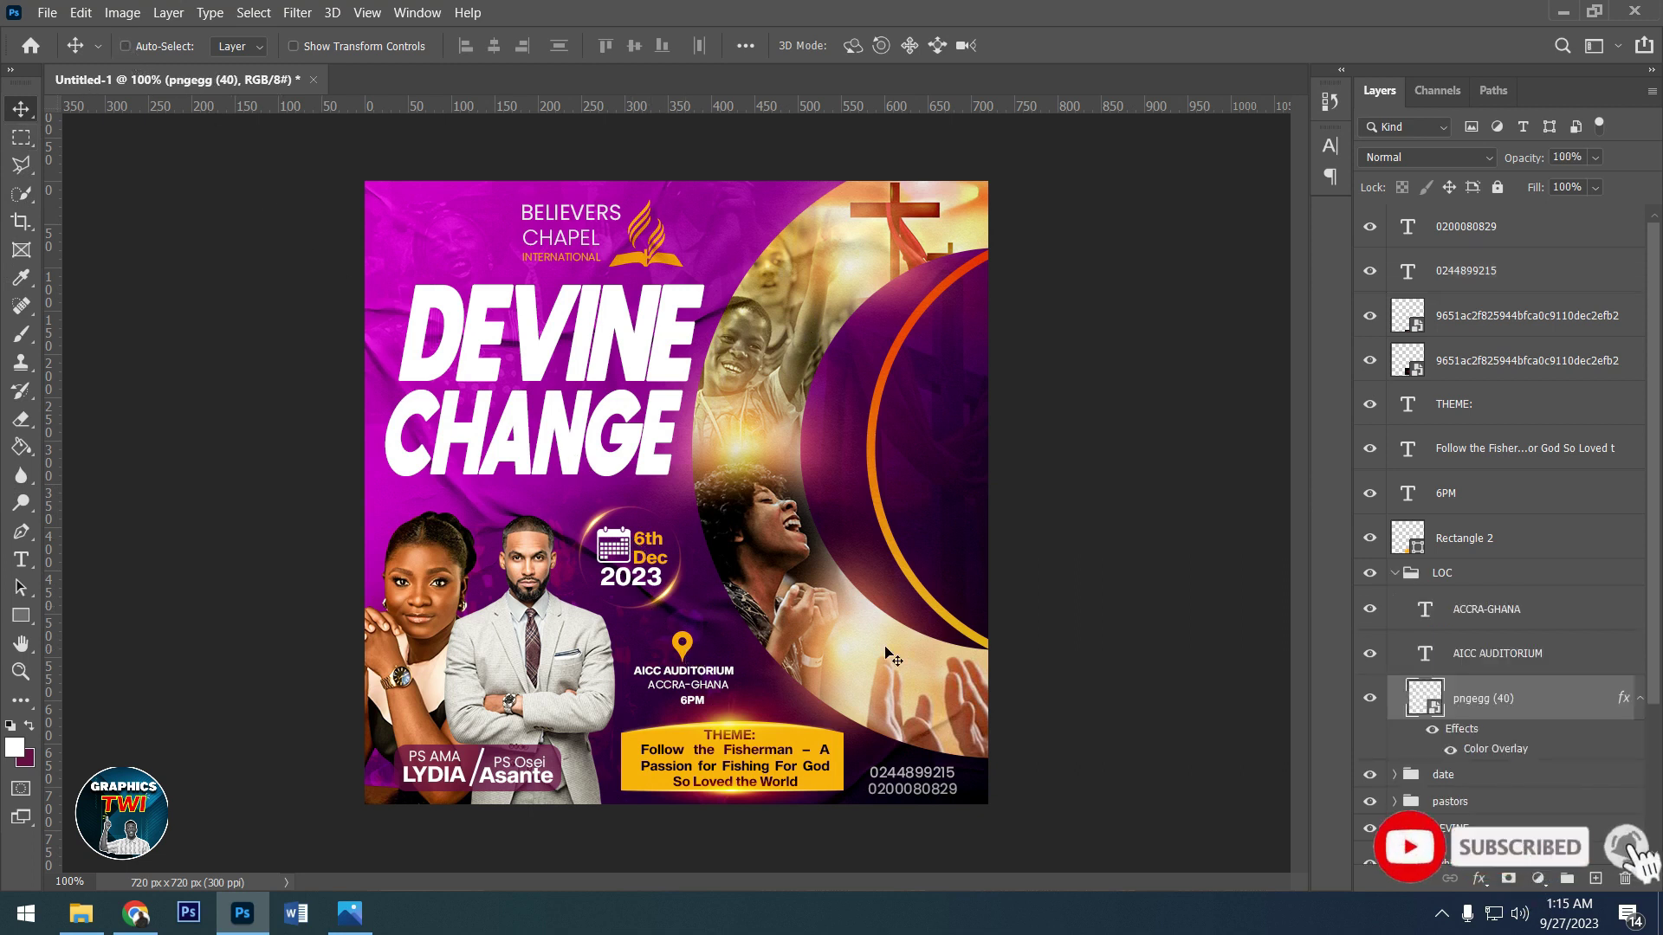
pyautogui.hotkey('ctrl', 't')
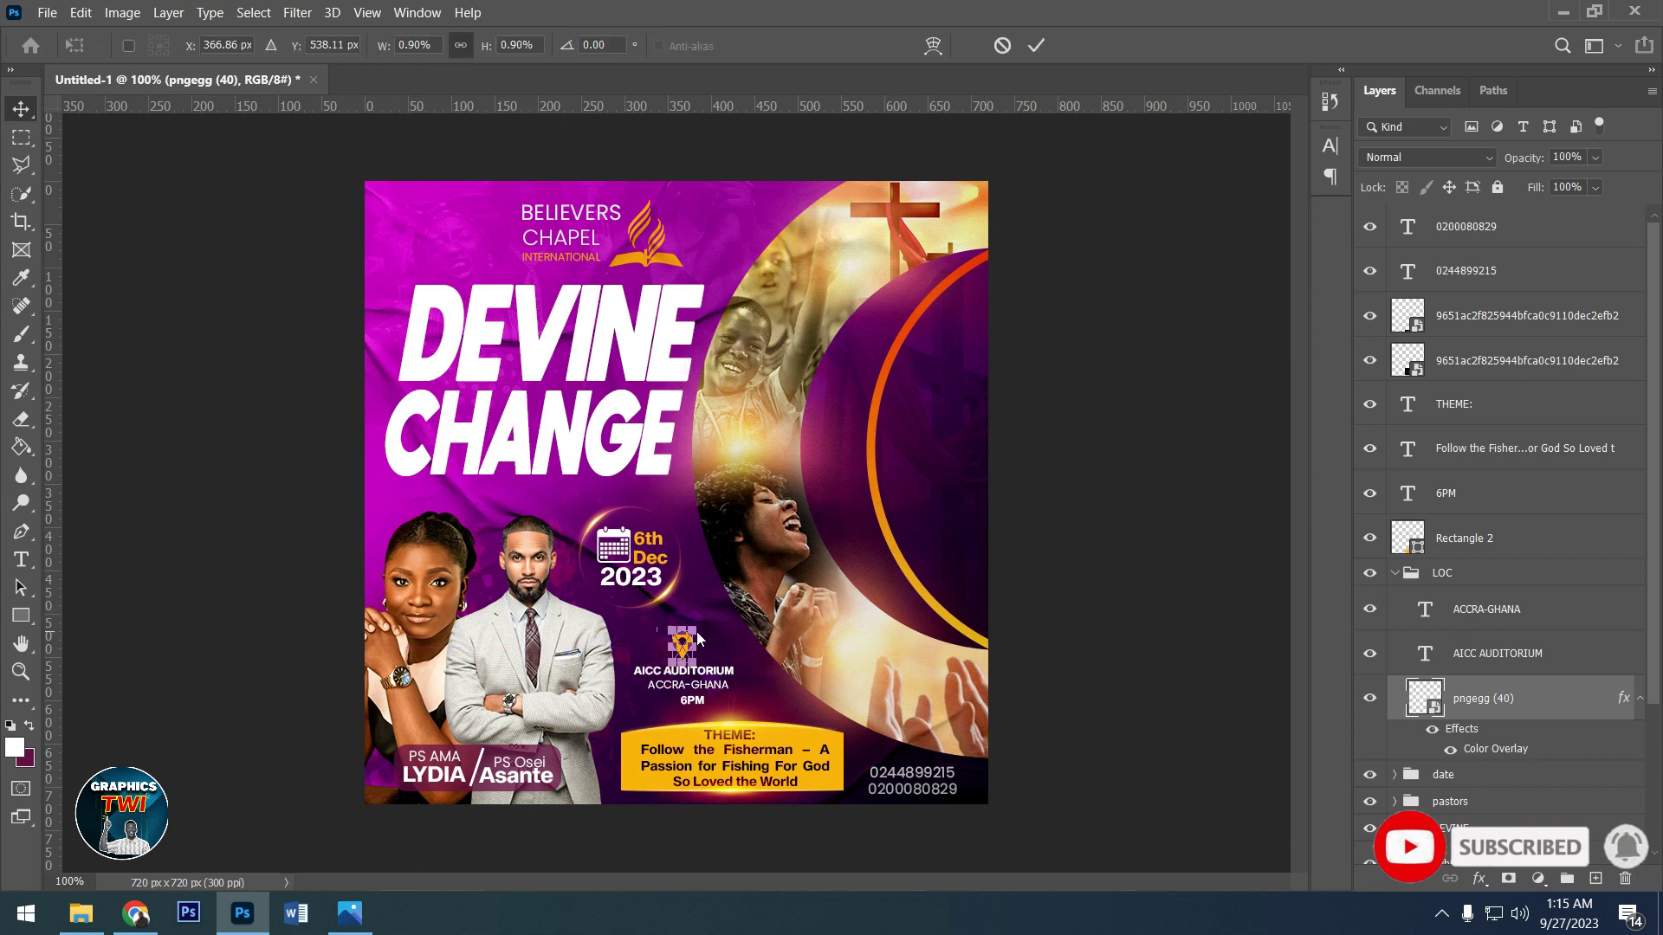
pyautogui.moveTo(696, 631); pyautogui.dragTo(702, 615)
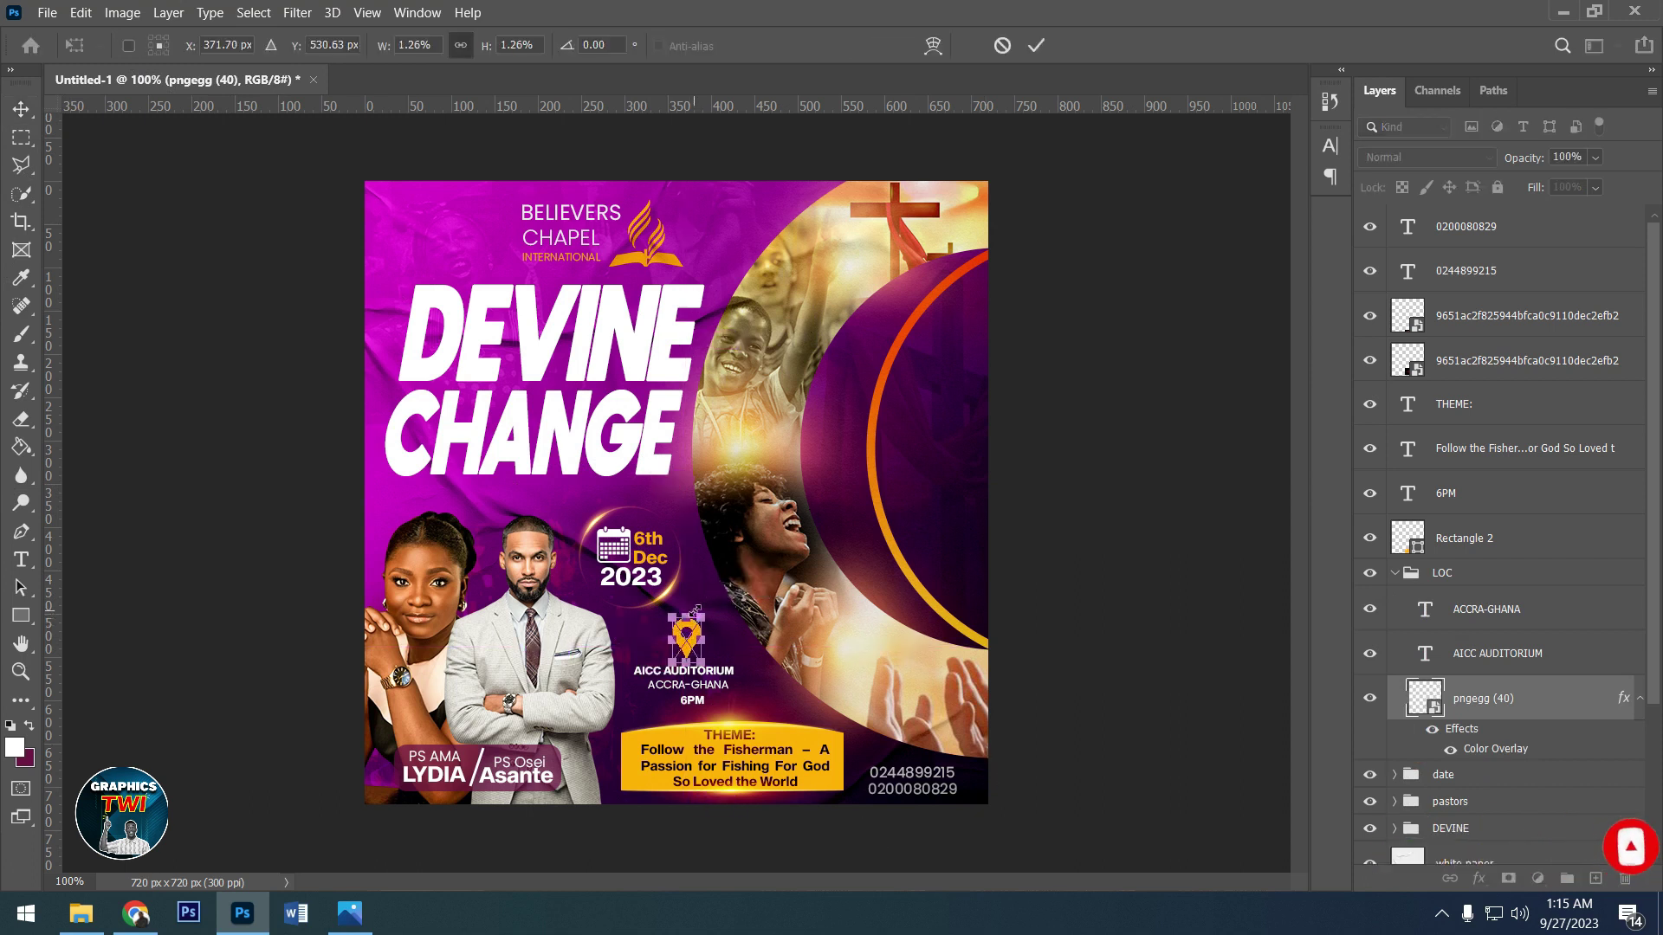
pyautogui.click(1036, 47)
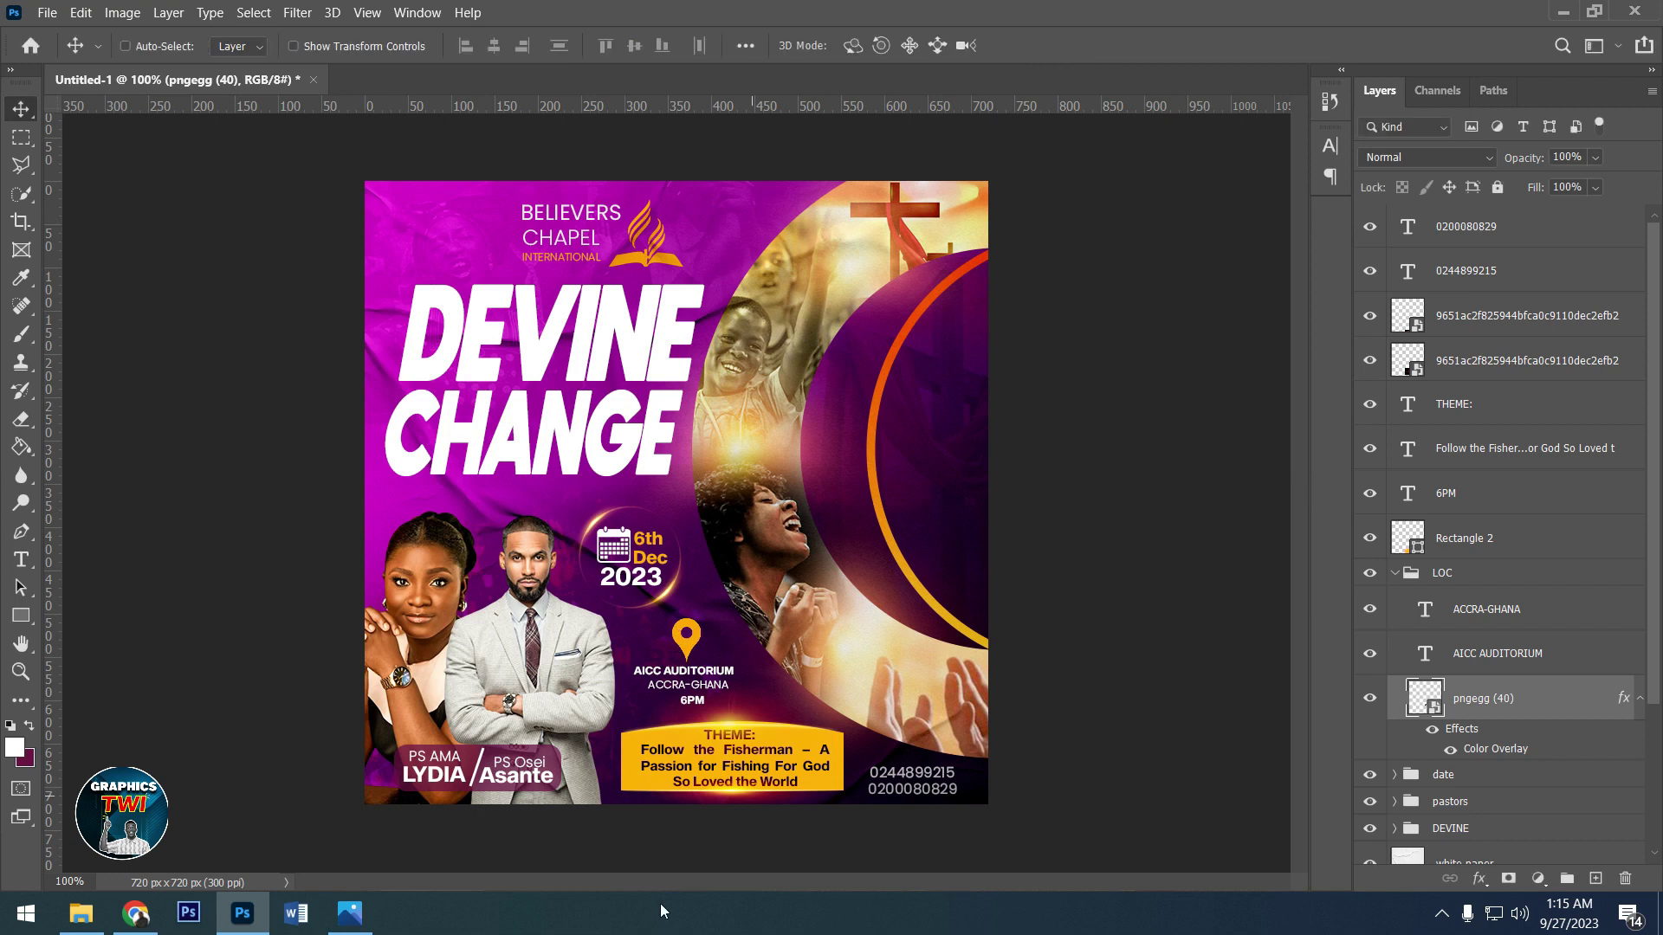
# - Undo and redo the pin resize to compare it before and after
pyautogui.hotkey('ctrl', 'z')
pyautogui.hotkey('ctrl', 'shift', 'z')
pyautogui.click(1443, 915)
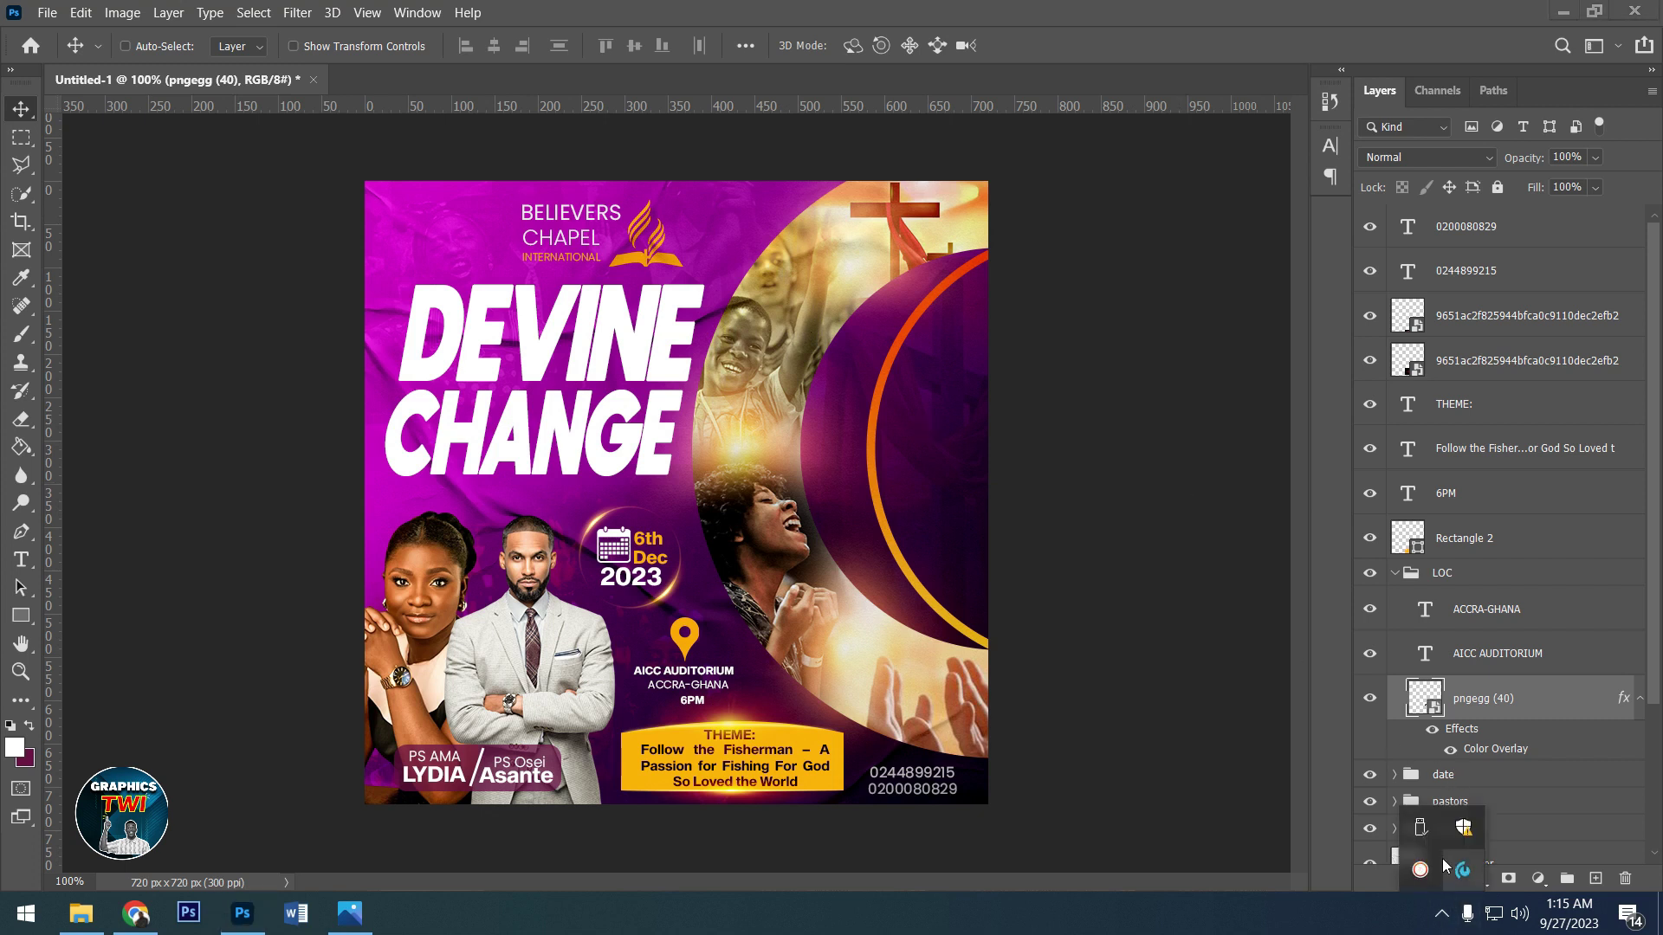